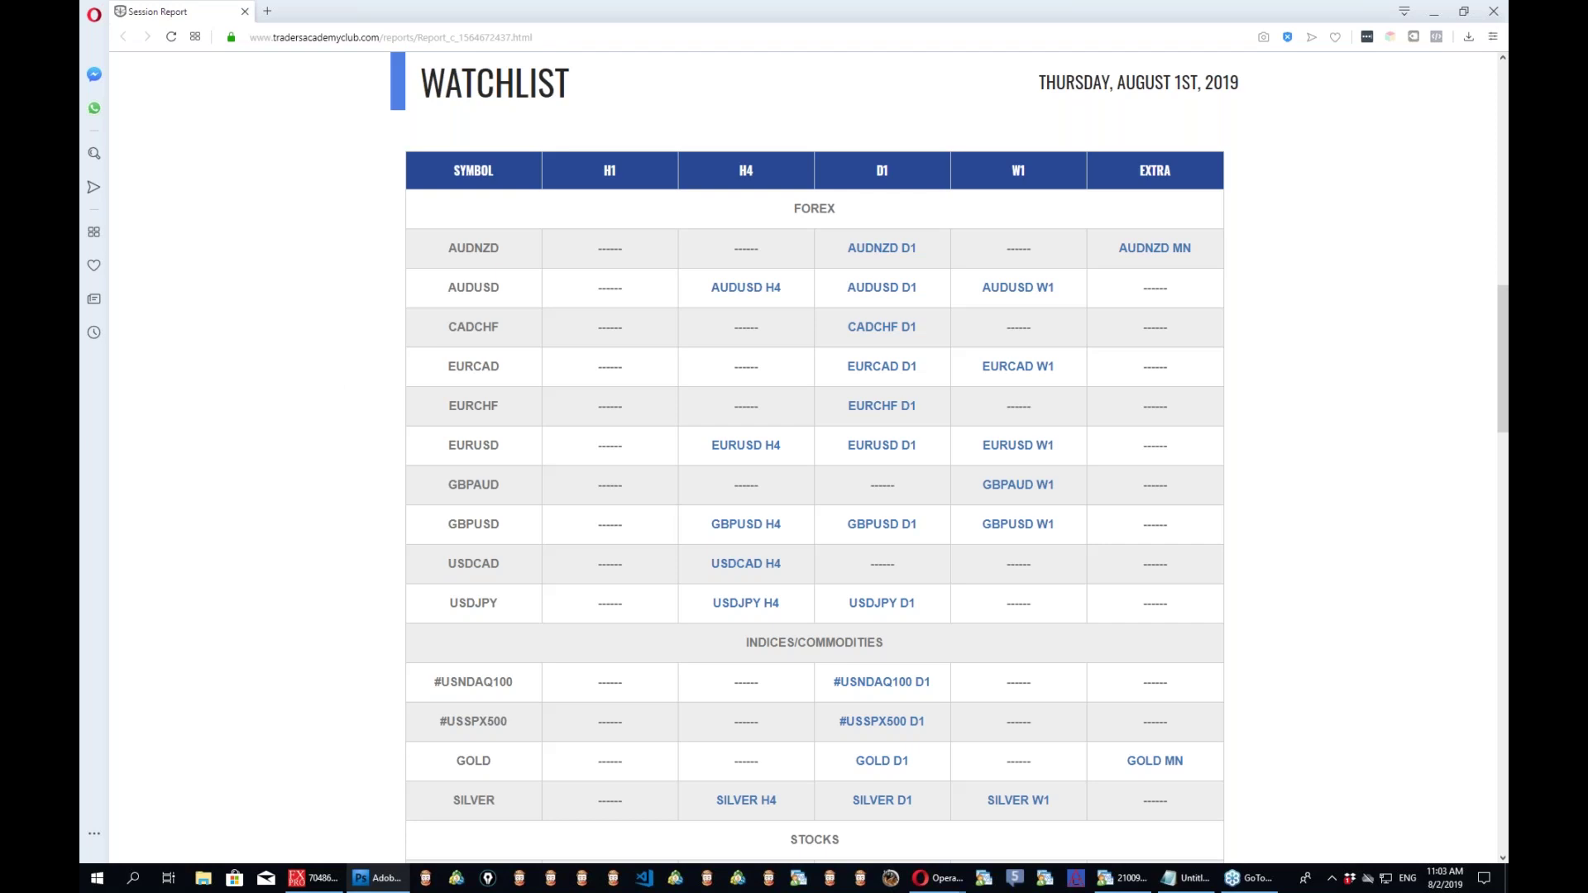
# Review the session report from the watchlist up to the how-to-read video and the recommended webinars.
pyautogui.click(347, 377)
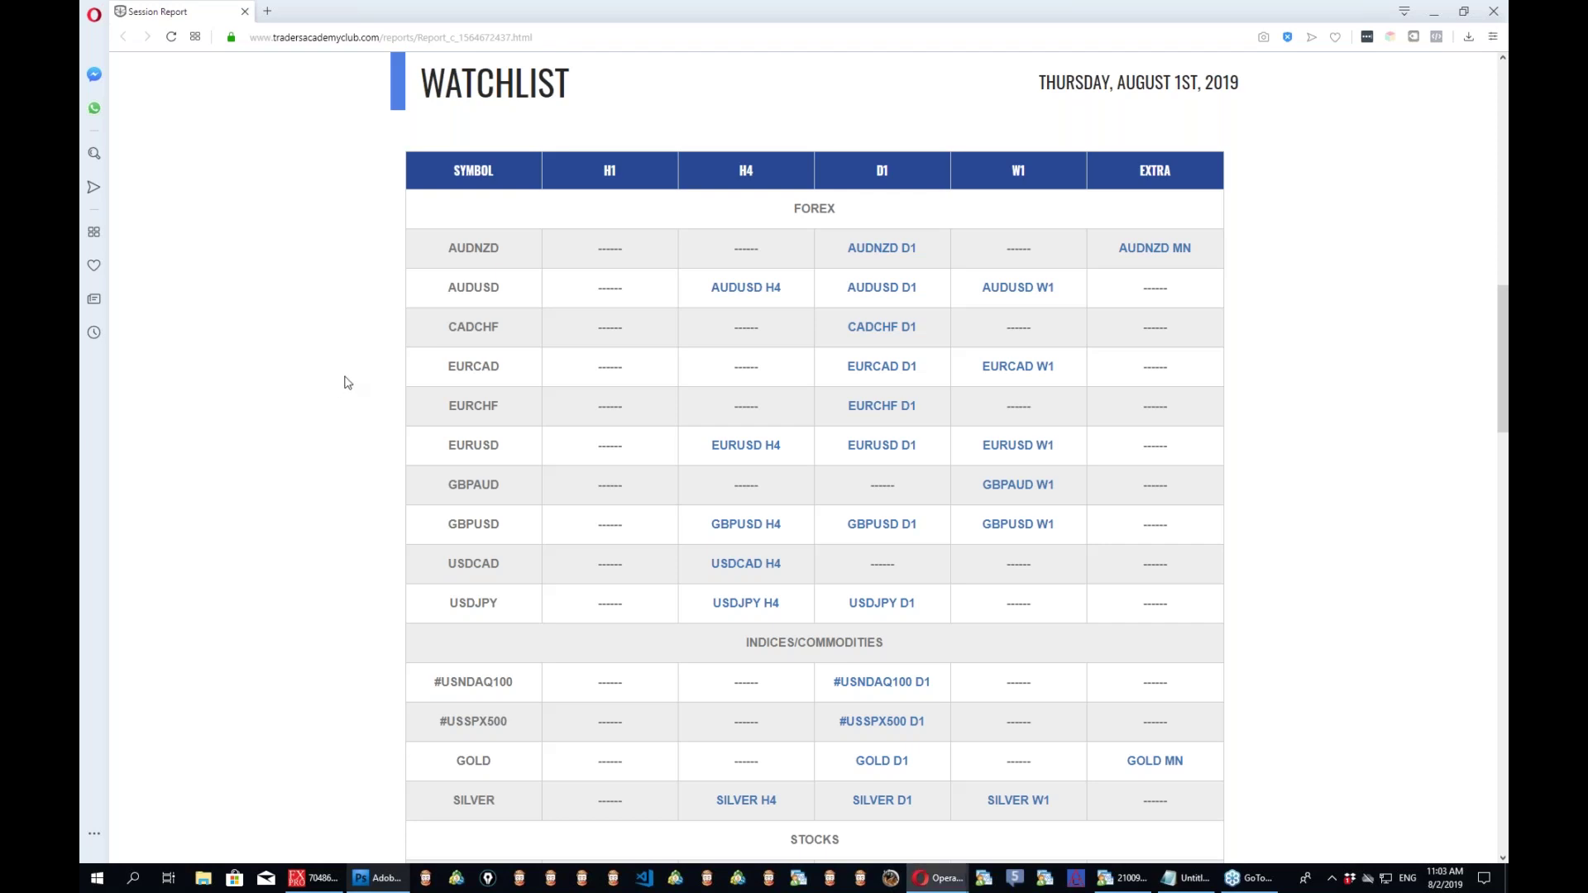
pyautogui.scroll(10, 345, 382)
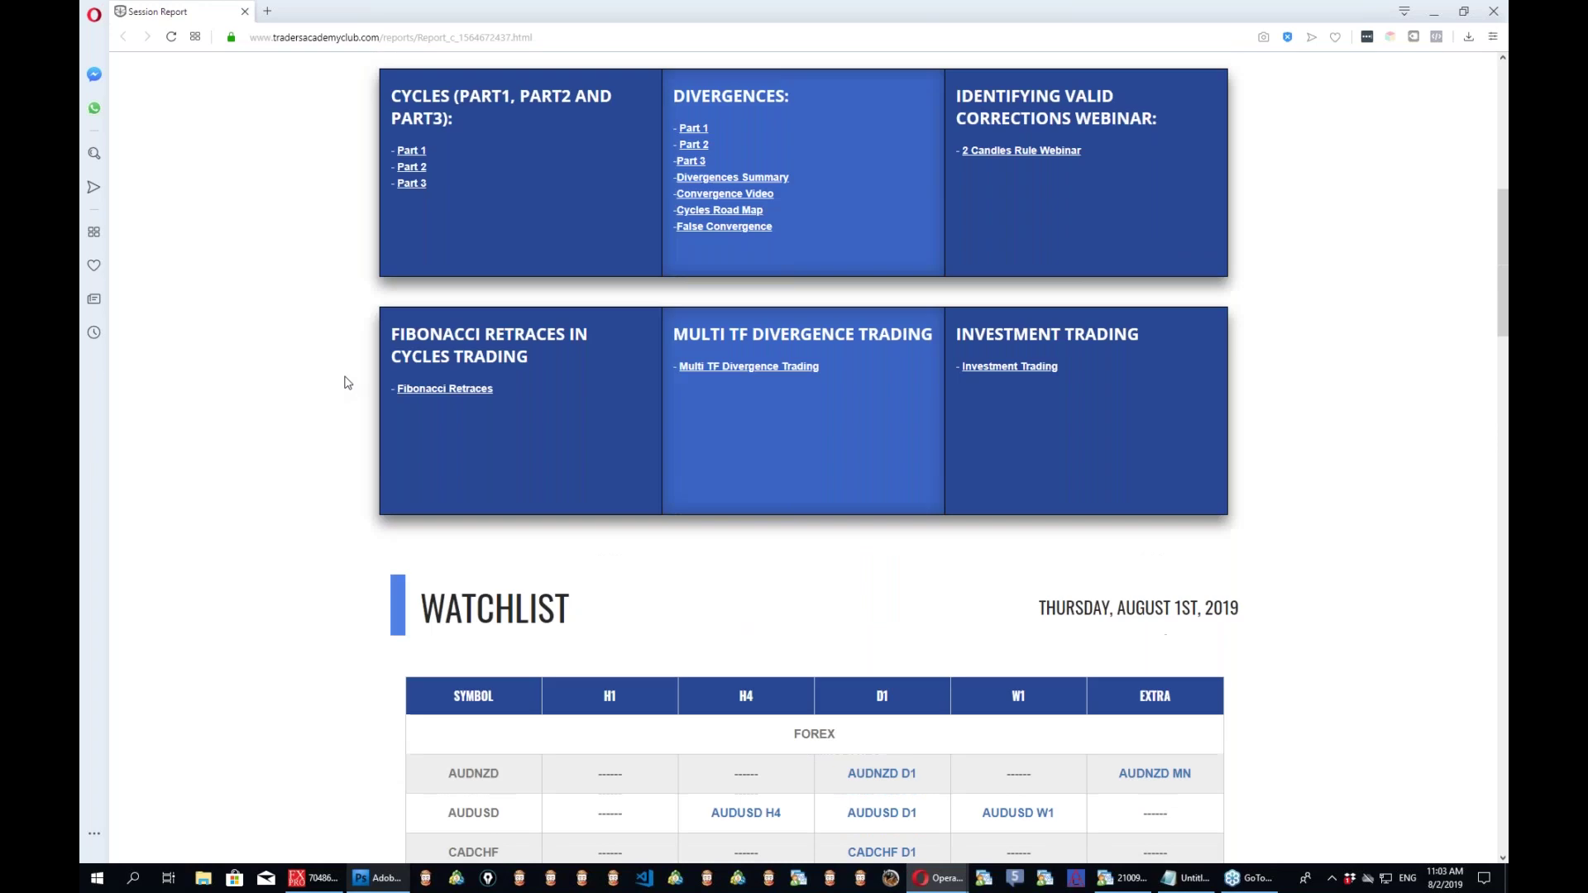
pyautogui.scroll(-3, 339, 380)
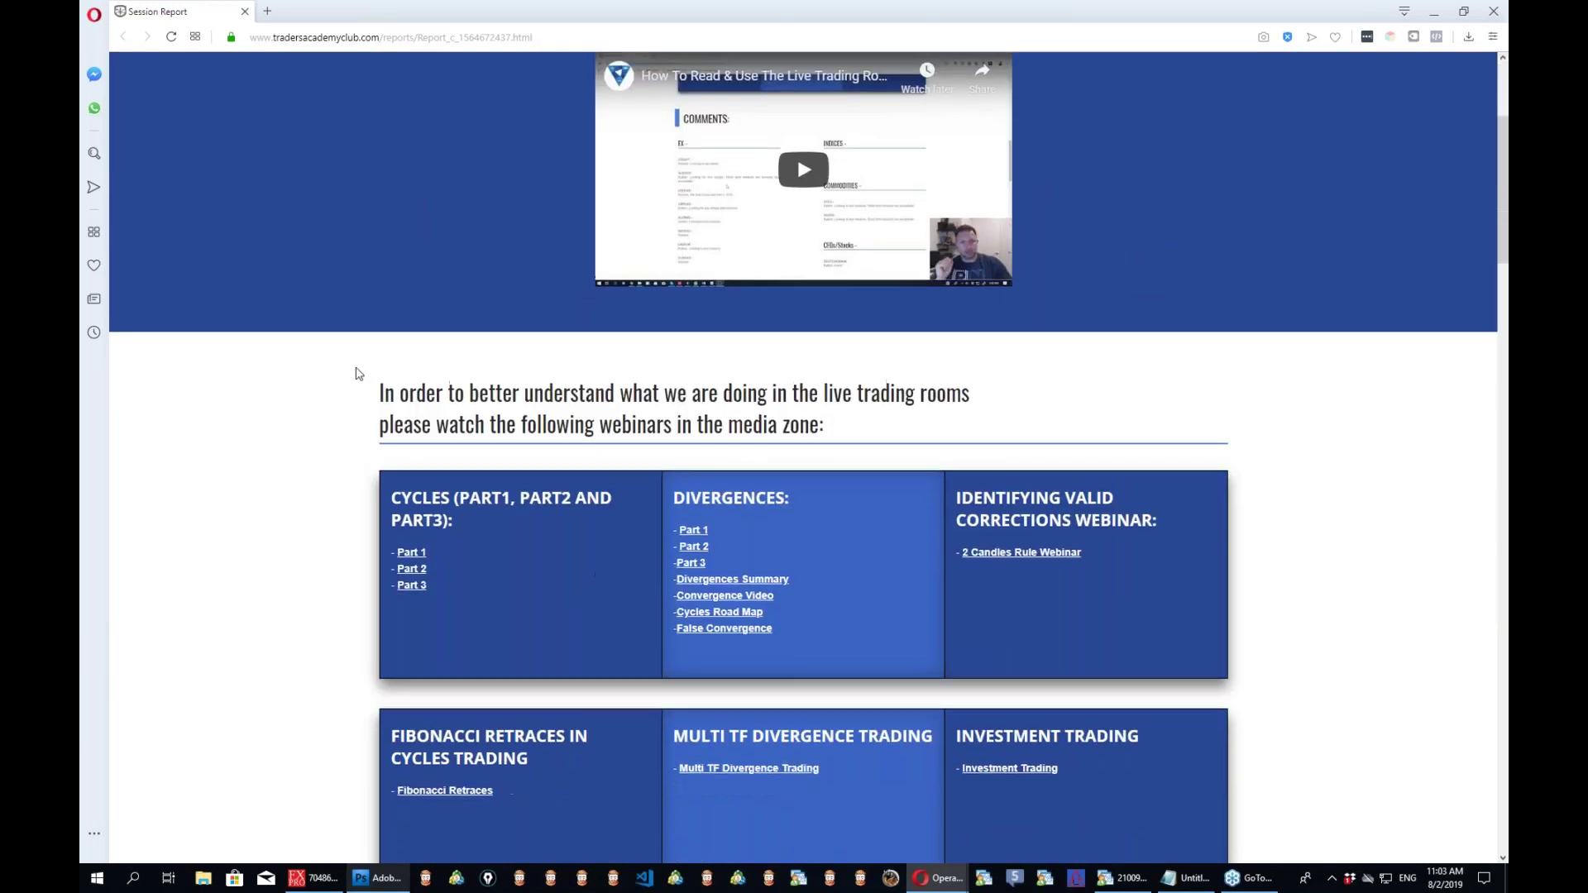
pyautogui.scroll(2, 296, 611)
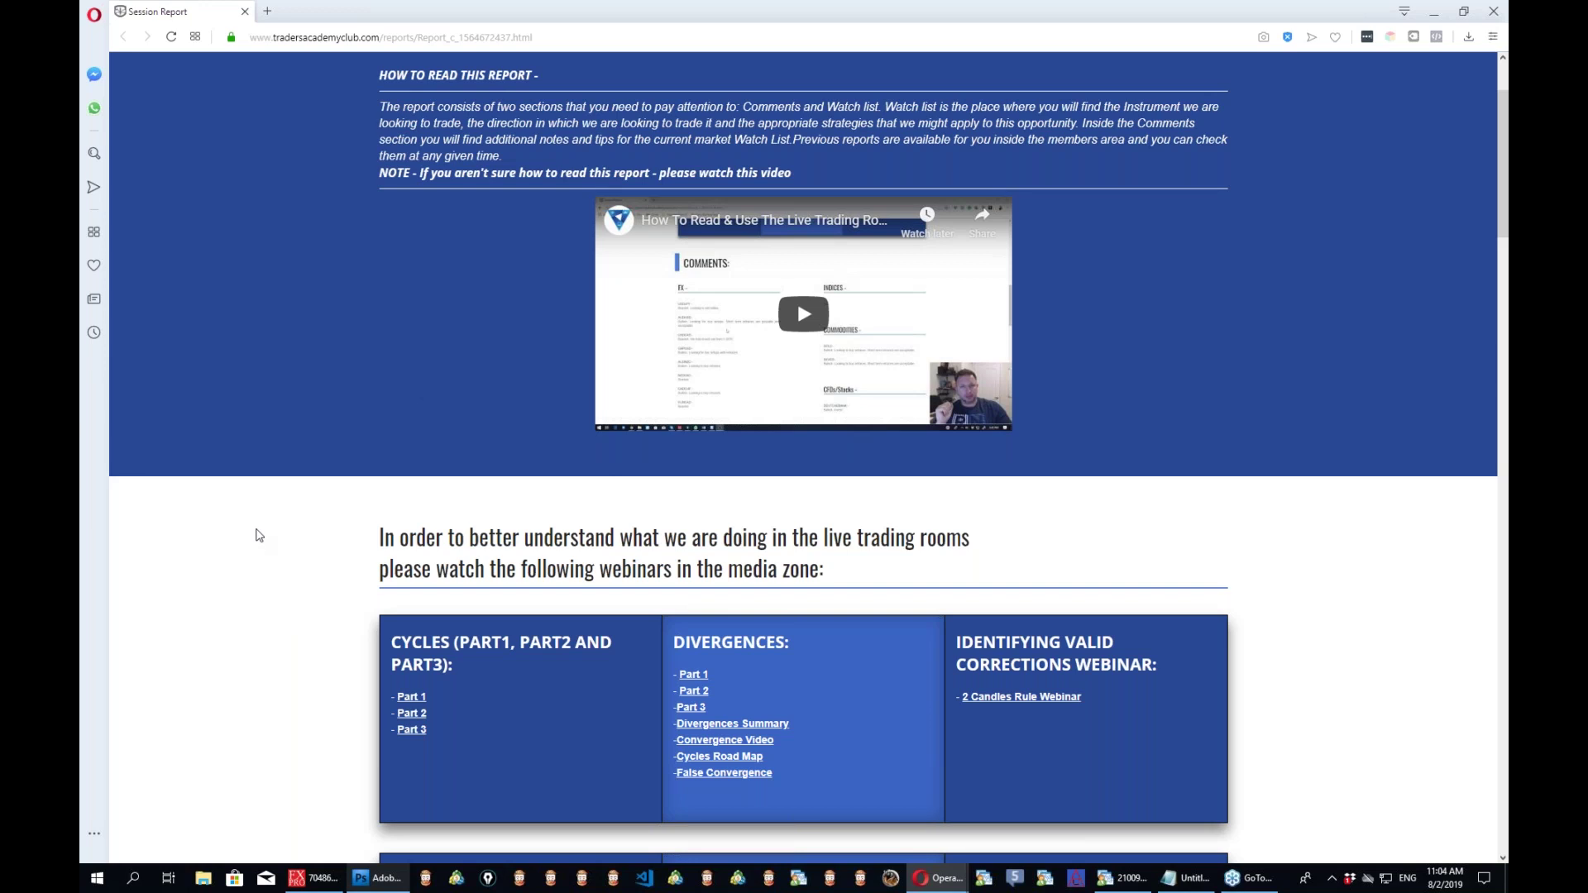
pyautogui.scroll(-4, 257, 533)
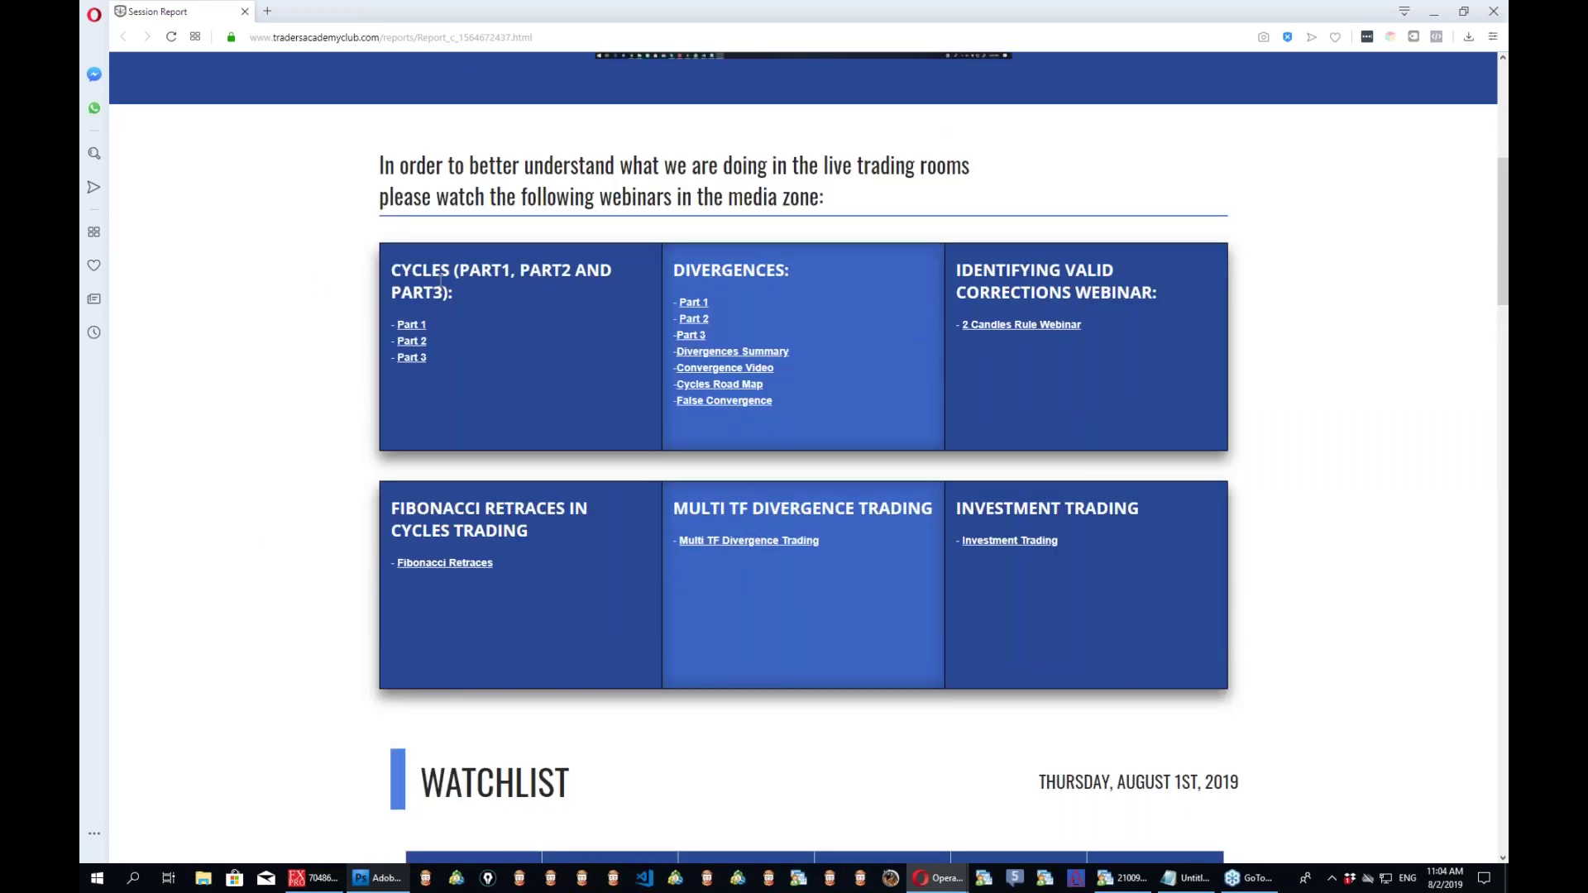
# Switch to Epic Pen, draw a frame around the two rows of recommended webinar boxes, and clear the drawing.
pyautogui.click(487, 878)
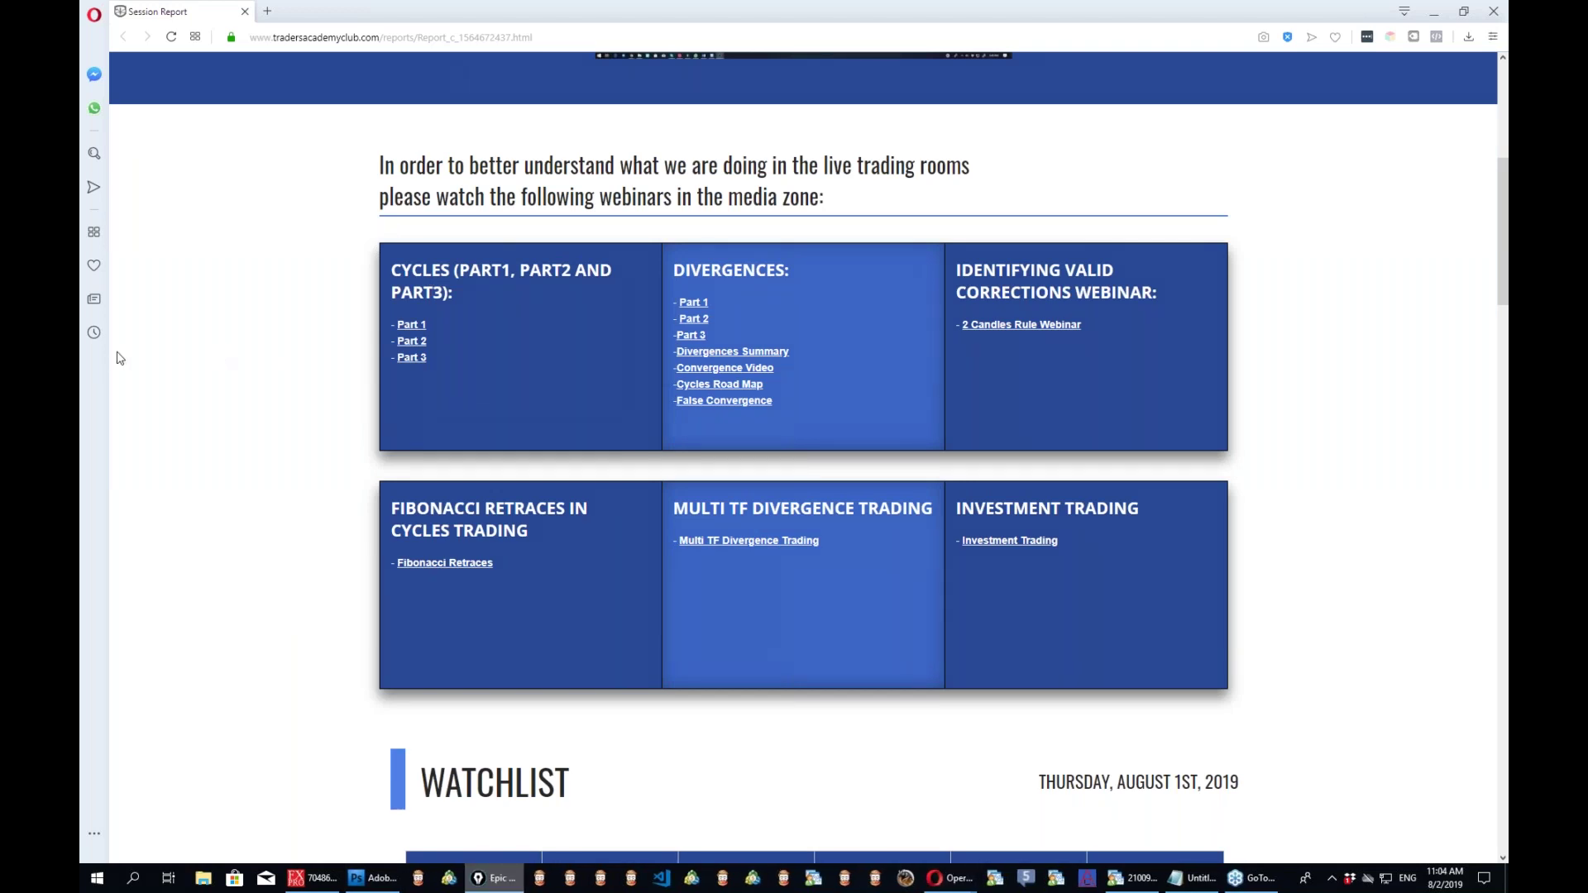
pyautogui.moveTo(340, 175)
pyautogui.mouseDown()
pyautogui.moveTo(338, 721)
pyautogui.moveTo(901, 672)
pyautogui.moveTo(1267, 605)
pyautogui.mouseUp()
pyautogui.moveTo(1275, 379)
pyautogui.mouseDown()
pyautogui.moveTo(1216, 195)
pyautogui.moveTo(340, 182)
pyautogui.mouseUp()
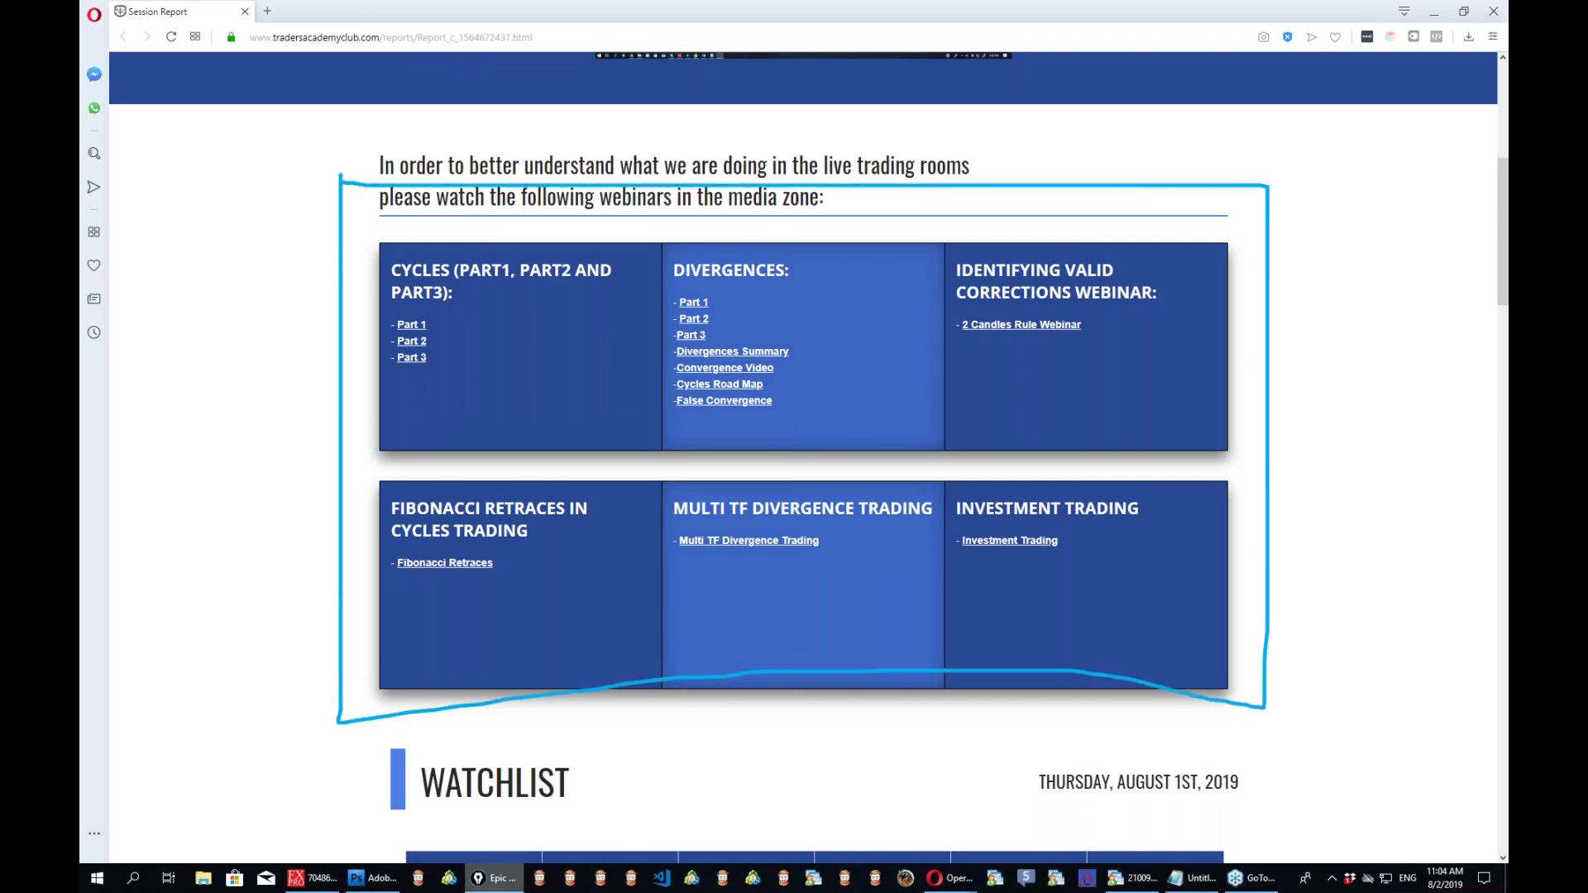
pyautogui.hotkey('ctrl', 'shift', '7')
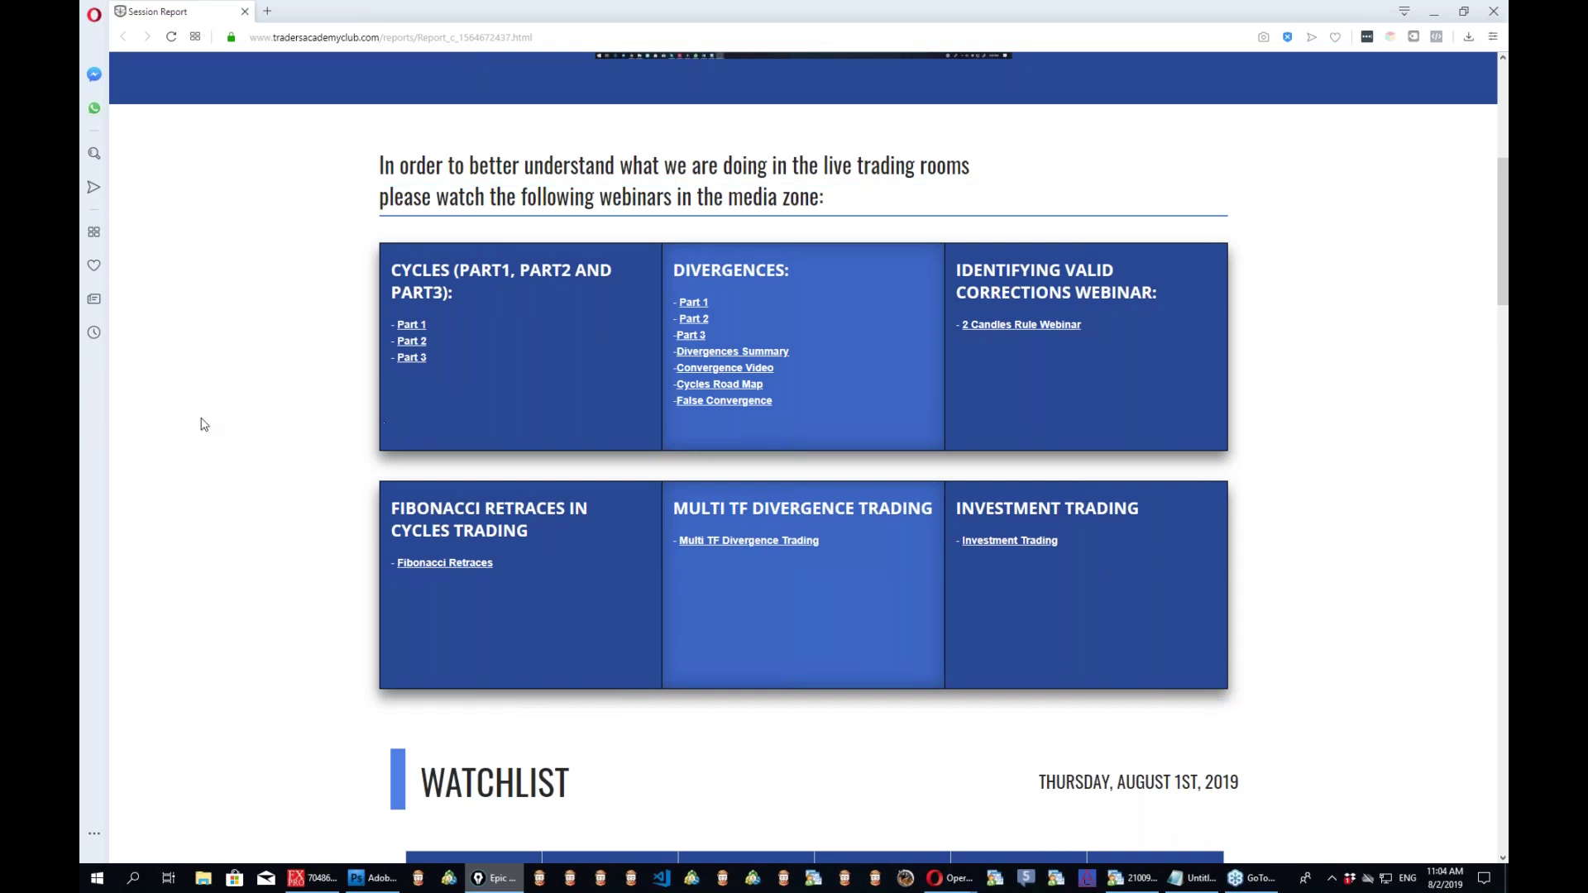
# Examine the report's watchlist and Comments section, highlighting the AUDNZD monthly and daily notes in the FX comments.
pyautogui.scroll(-8, 220, 425)
pyautogui.scroll(2, 221, 425)
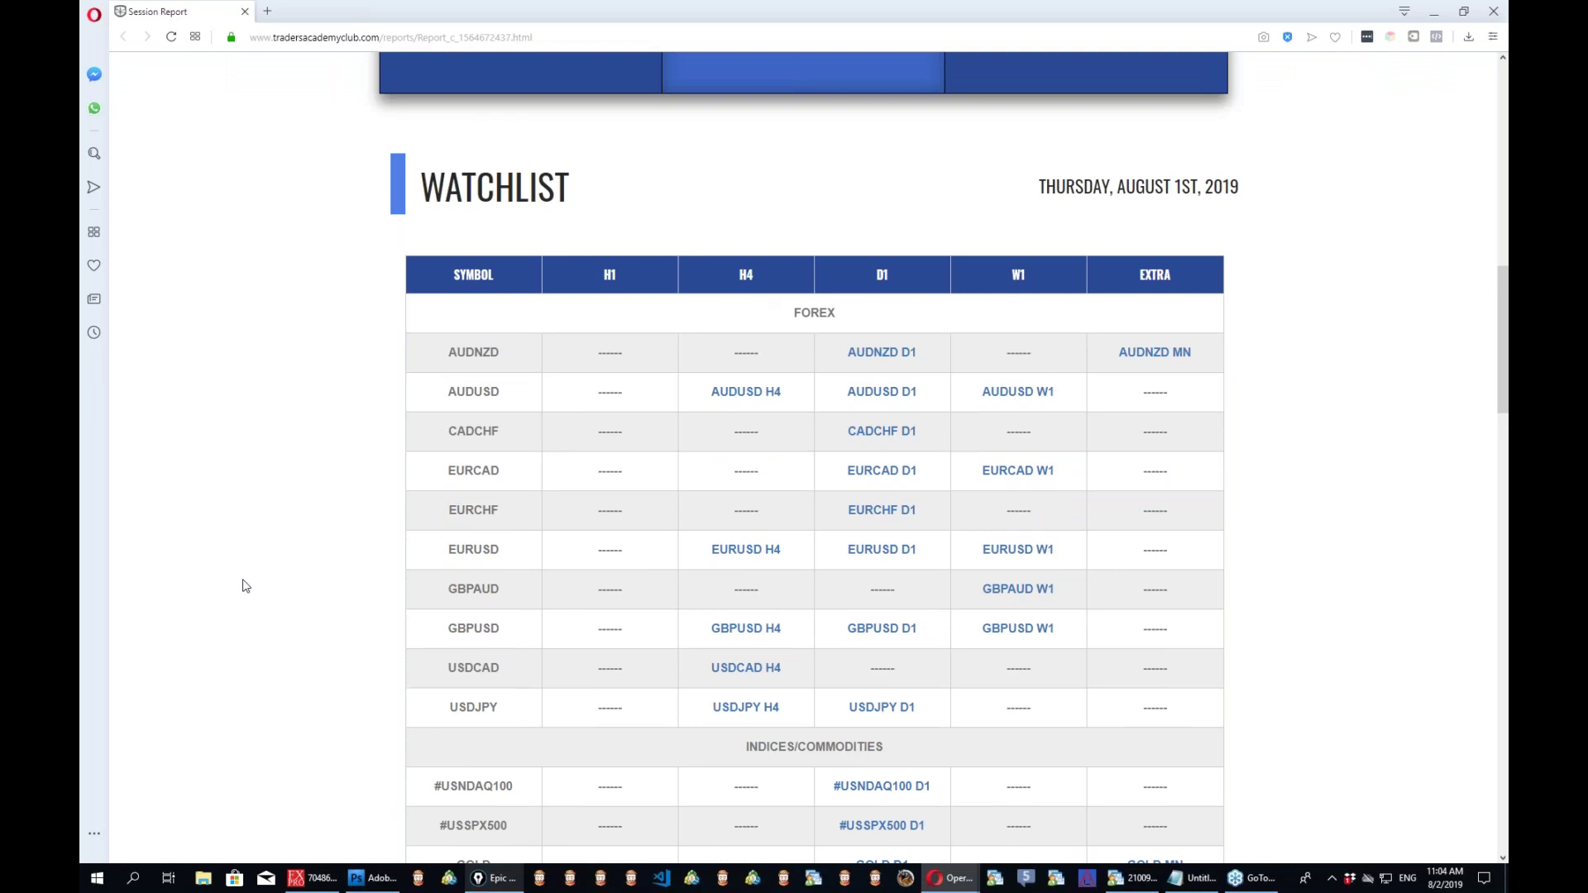
pyautogui.scroll(-9, 243, 585)
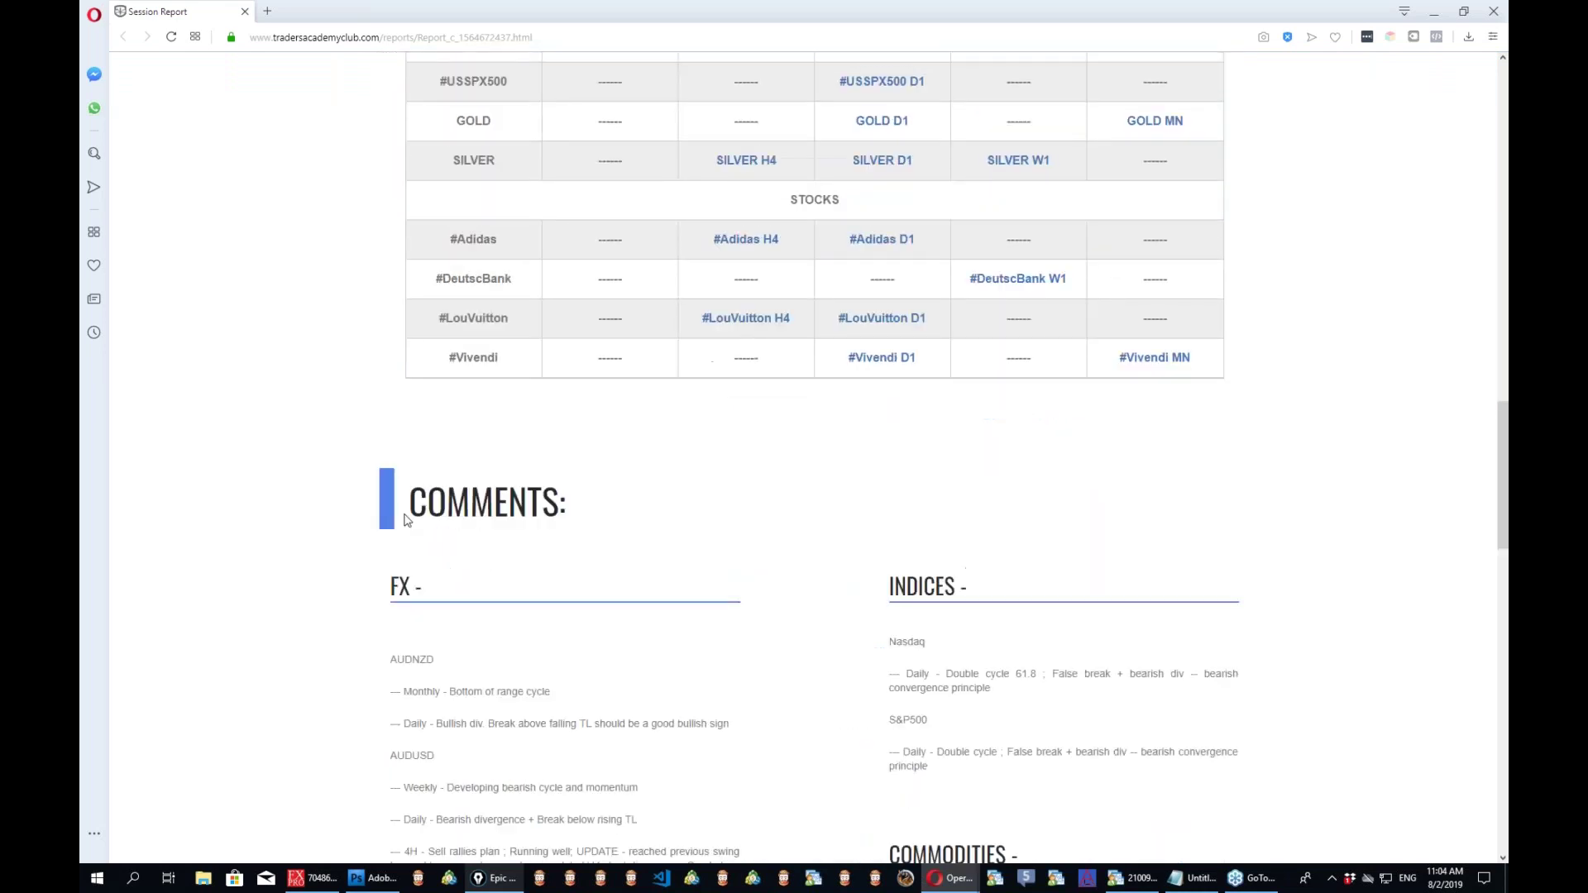
pyautogui.moveTo(429, 509); pyautogui.dragTo(603, 514)
pyautogui.click(223, 638)
pyautogui.moveTo(447, 680); pyautogui.dragTo(678, 744)
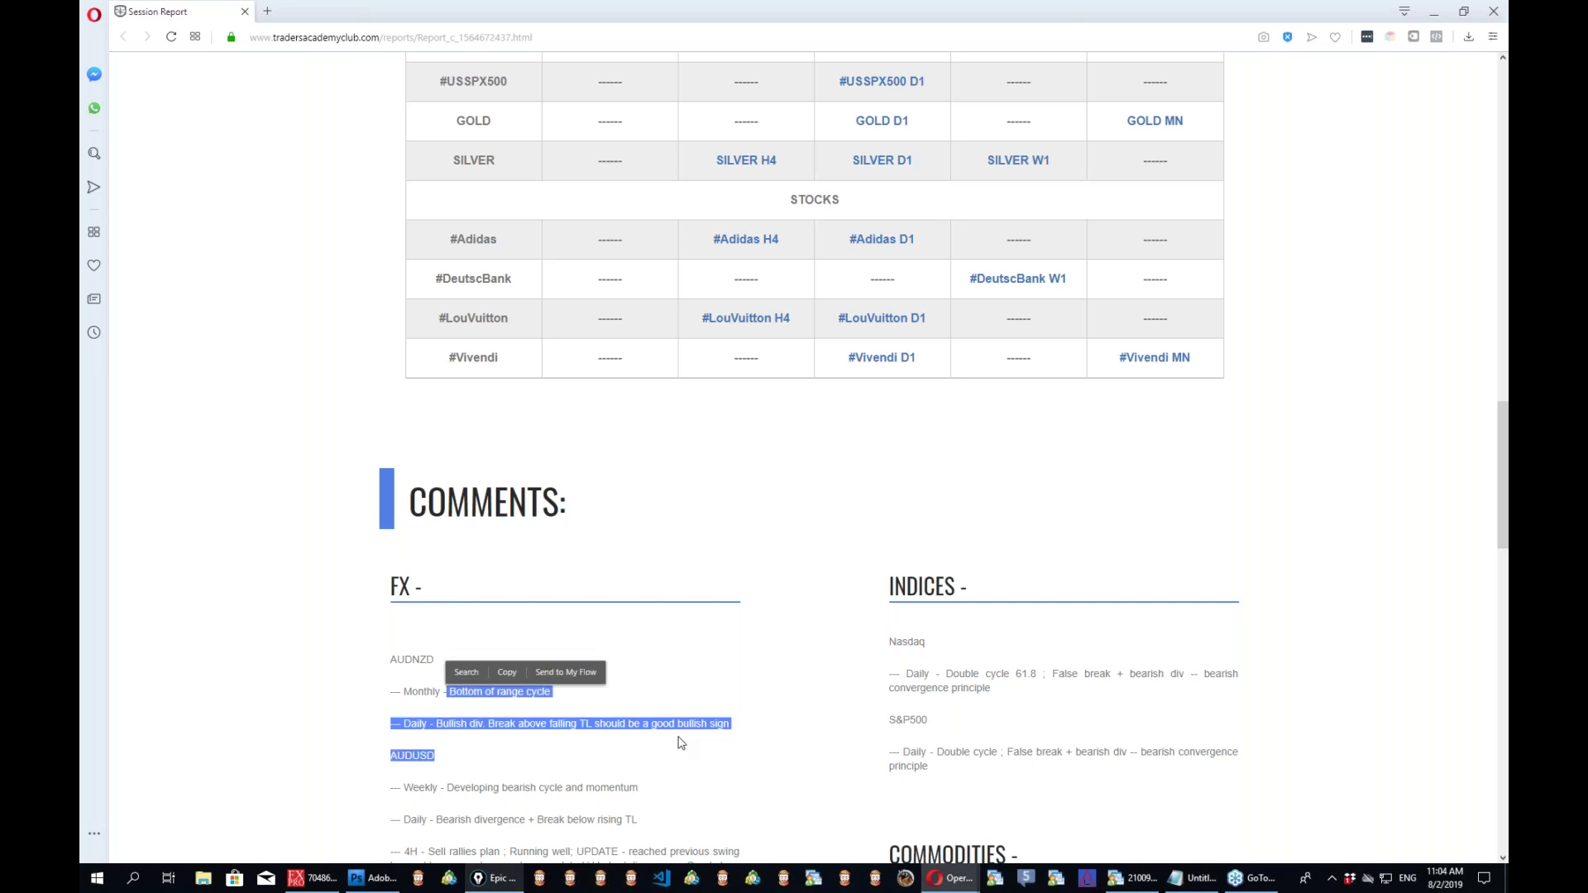
pyautogui.click(299, 653)
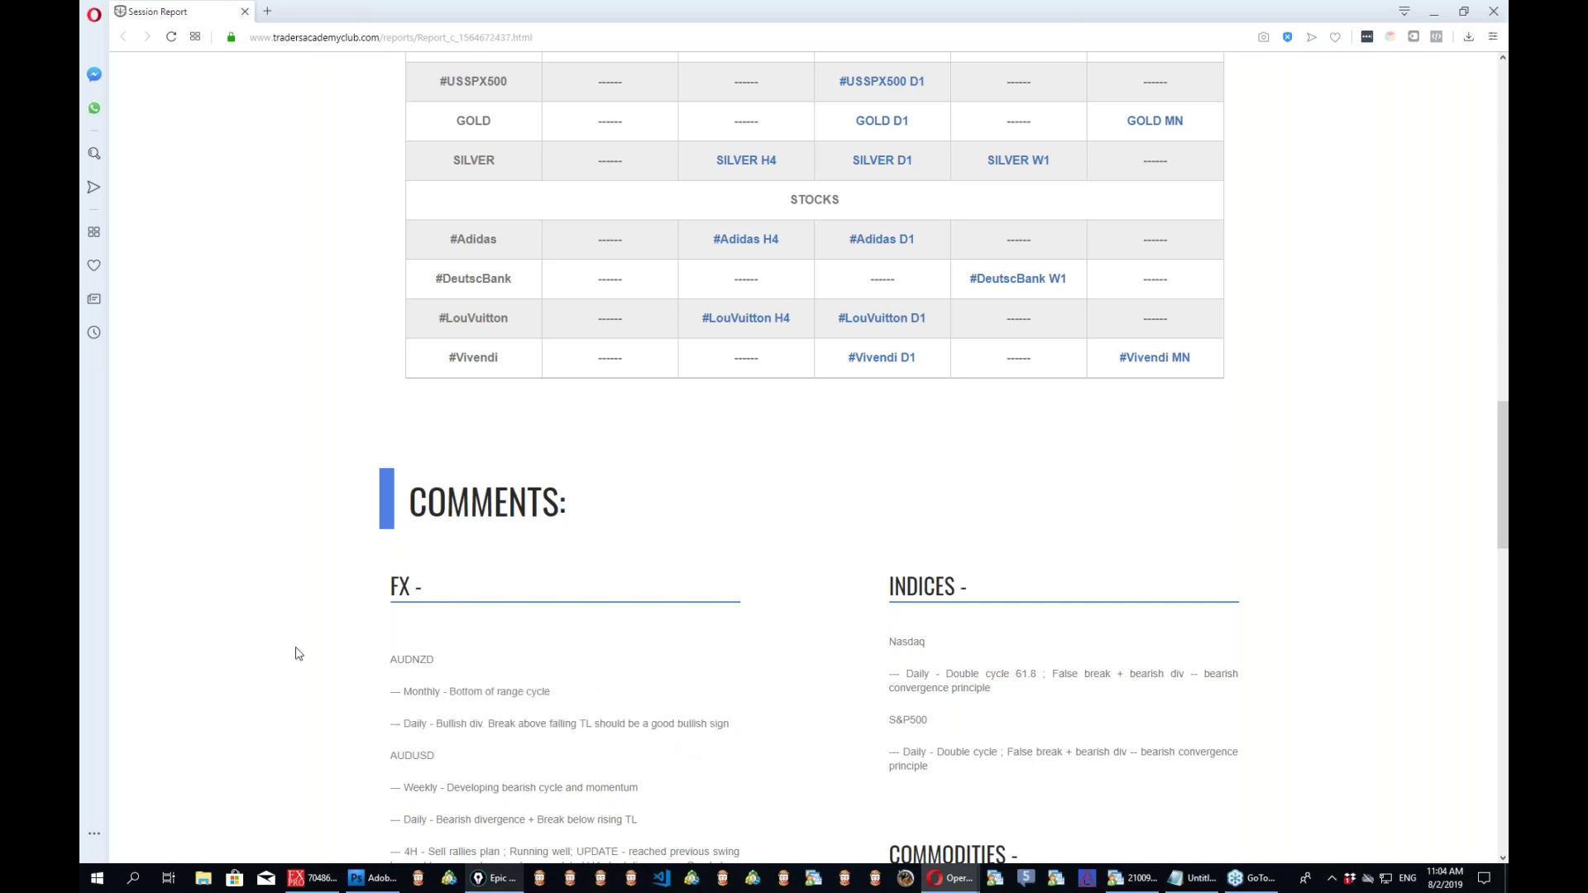
pyautogui.moveTo(405, 686); pyautogui.dragTo(588, 776)
pyautogui.click(203, 711)
# Open the AUDNZD MN and AUDNZD D1 charts from the watchlist in separate tabs and show the monthly chart.
pyautogui.scroll(6, 205, 708)
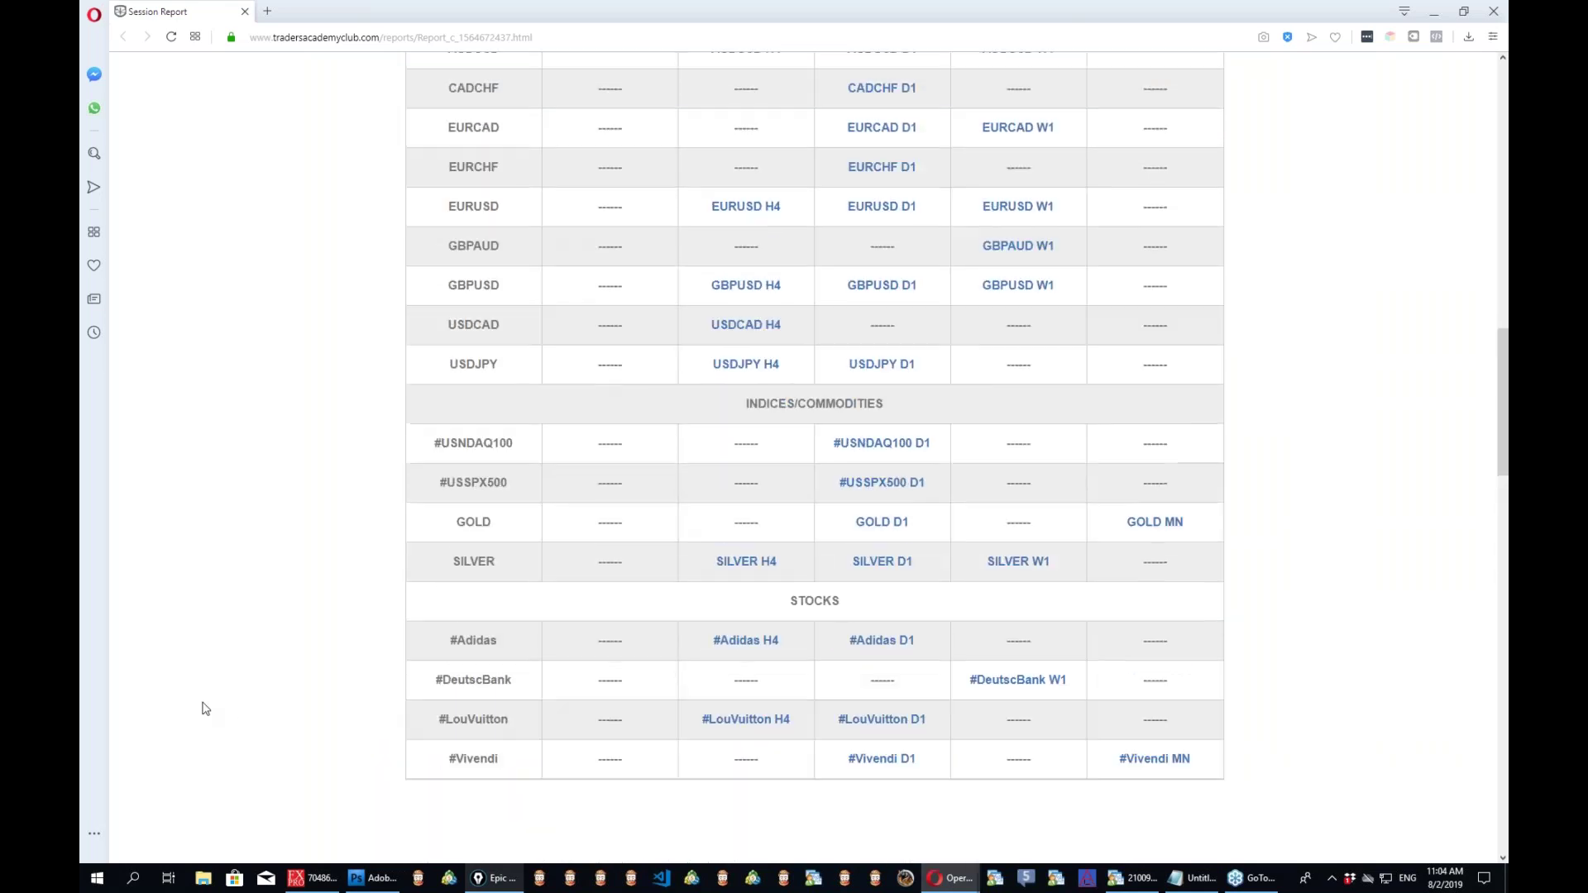
pyautogui.scroll(1, 206, 709)
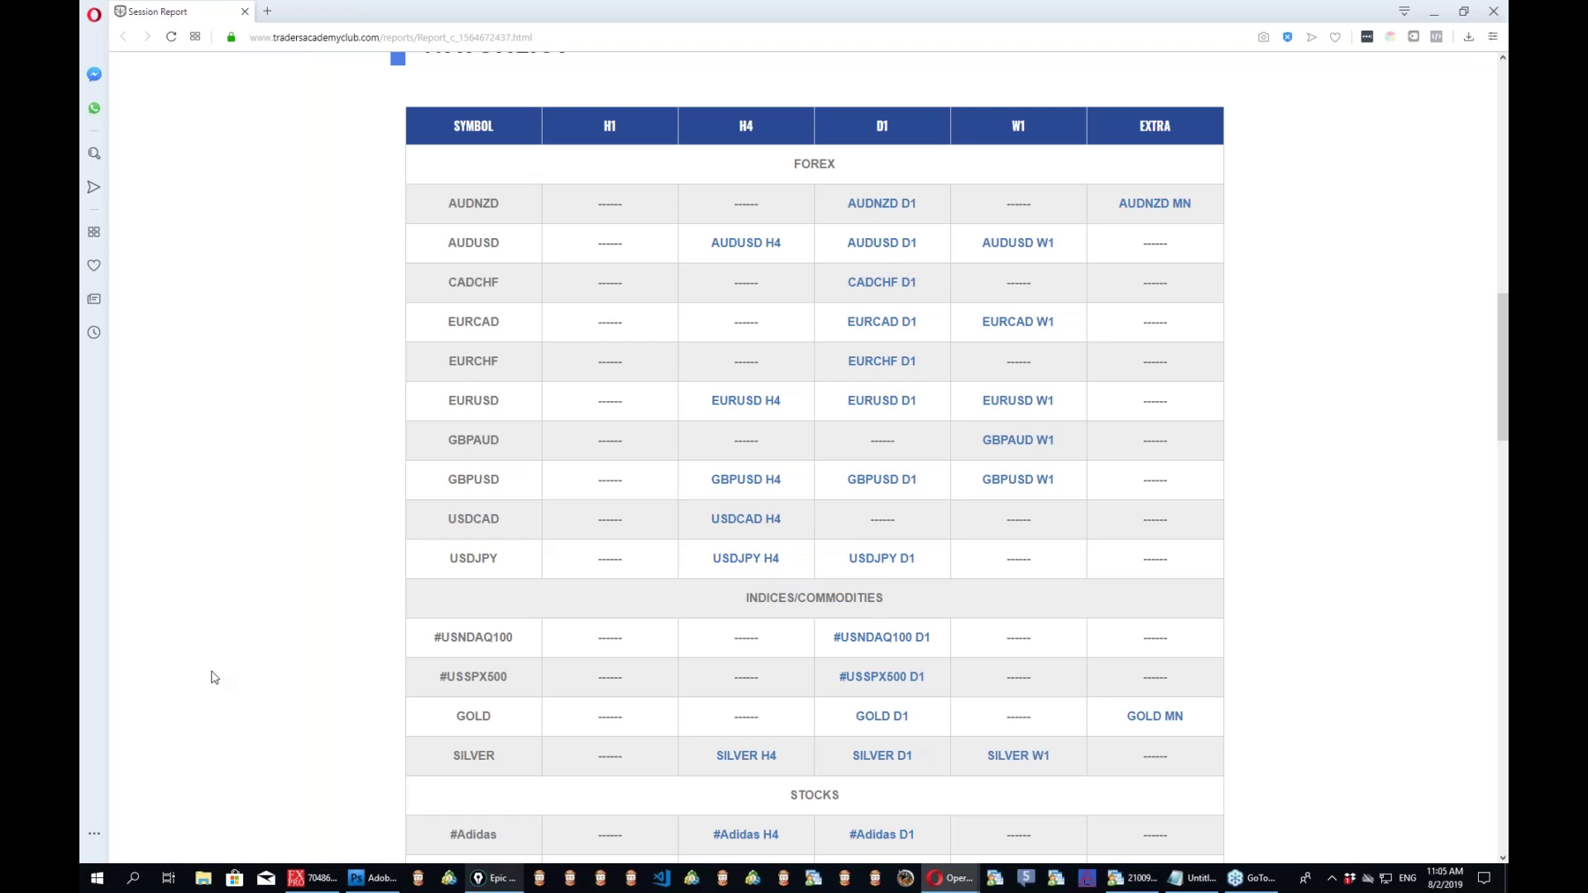
pyautogui.middleClick(1158, 205)
pyautogui.middleClick(873, 205)
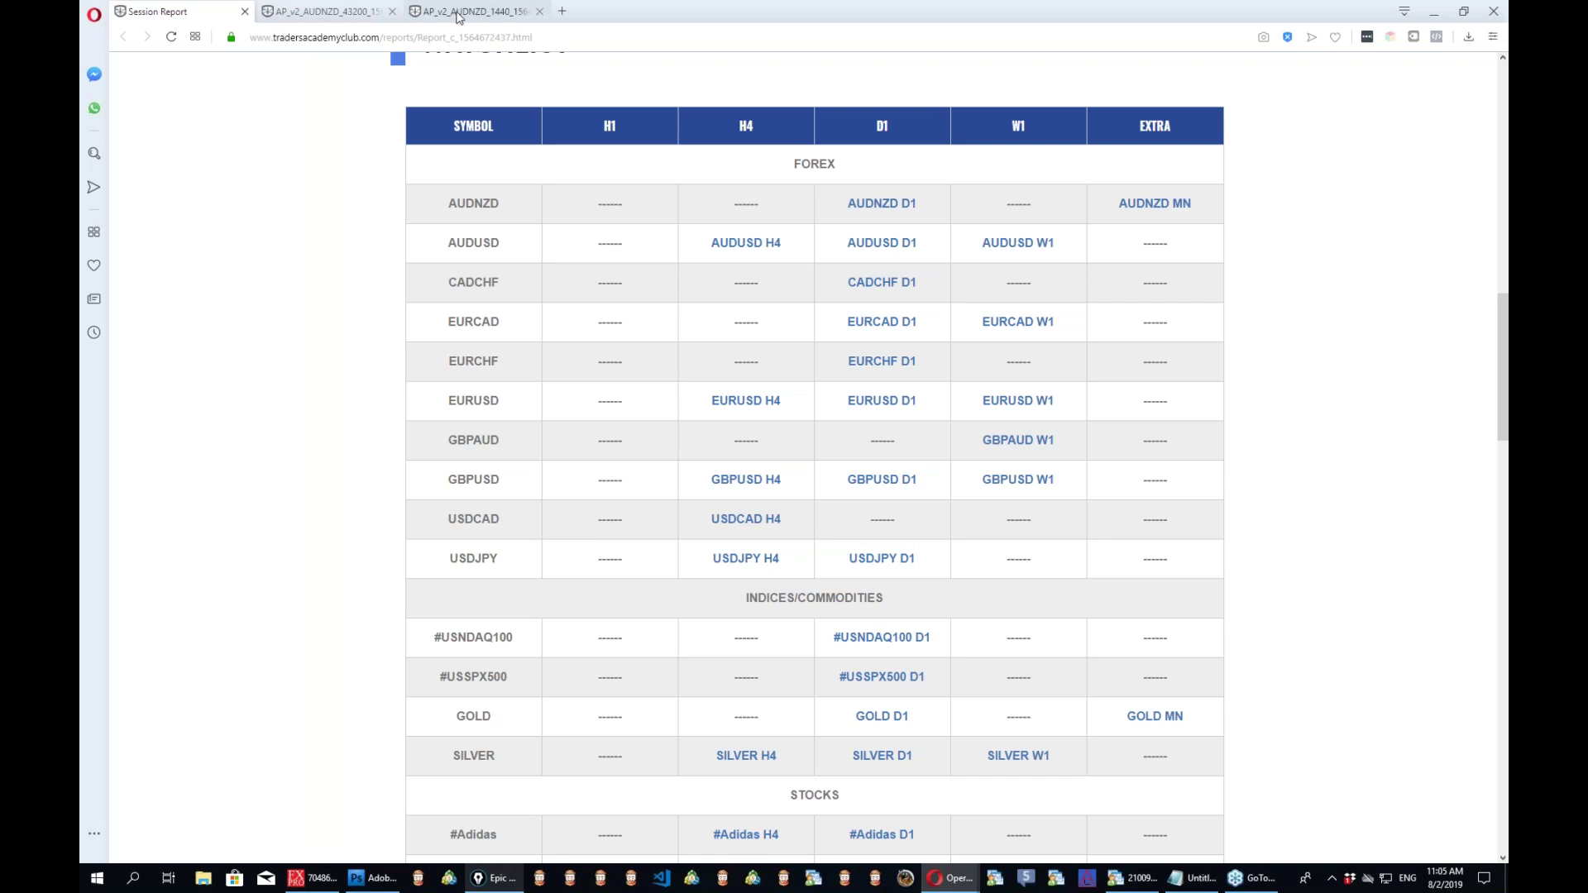
pyautogui.click(339, 13)
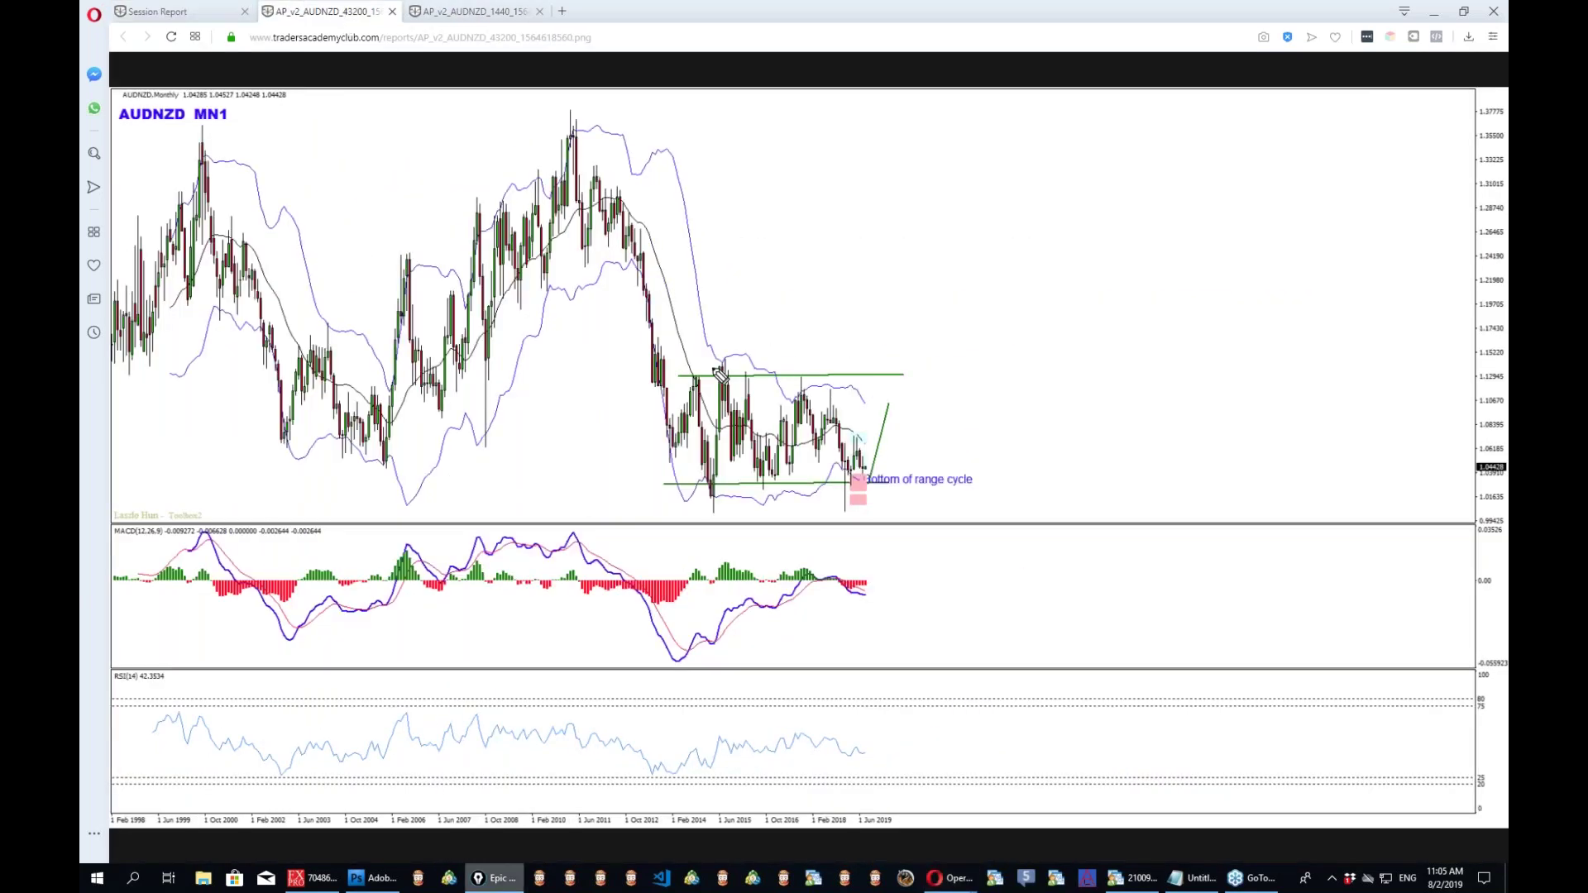
# Mark the upper and lower zones of the AUDNZD monthly range with horizontal pen lines.
pyautogui.moveTo(667, 362); pyautogui.dragTo(984, 381)
pyautogui.moveTo(658, 483); pyautogui.dragTo(965, 483)
pyautogui.moveTo(668, 513); pyautogui.dragTo(980, 513)
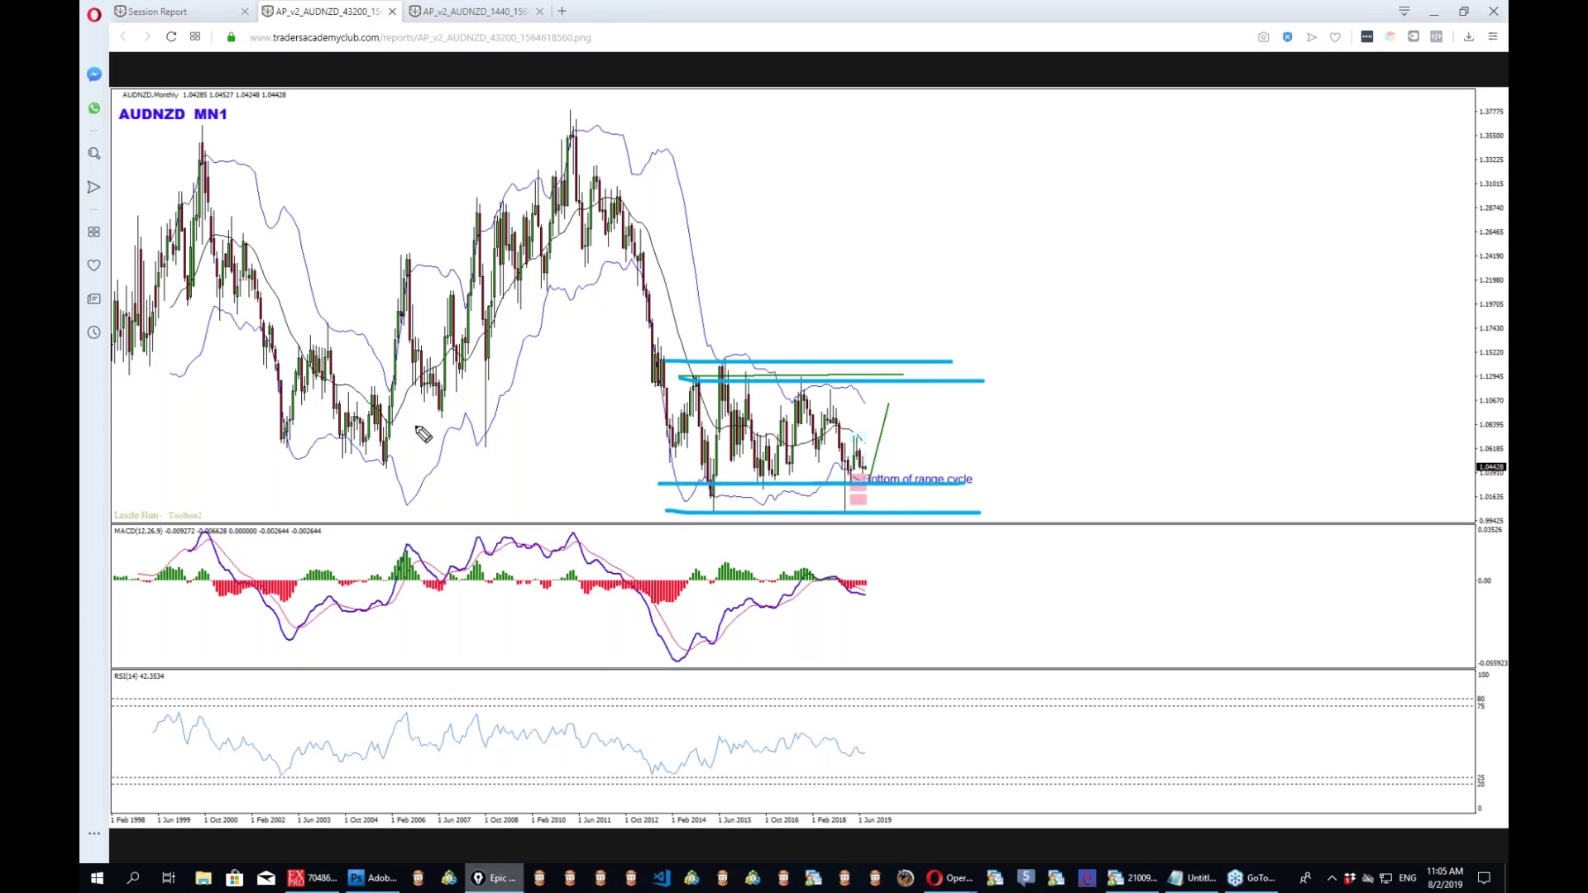
# Trace the falling cycle into the range low, mark the MACD low, and draw a rising arrow out of the range.
pyautogui.moveTo(548, 99)
pyautogui.mouseDown()
pyautogui.moveTo(643, 459)
pyautogui.moveTo(699, 446)
pyautogui.moveTo(704, 490)
pyautogui.mouseUp()
pyautogui.moveTo(669, 689); pyautogui.dragTo(724, 660)
pyautogui.moveTo(885, 468); pyautogui.dragTo(990, 292)
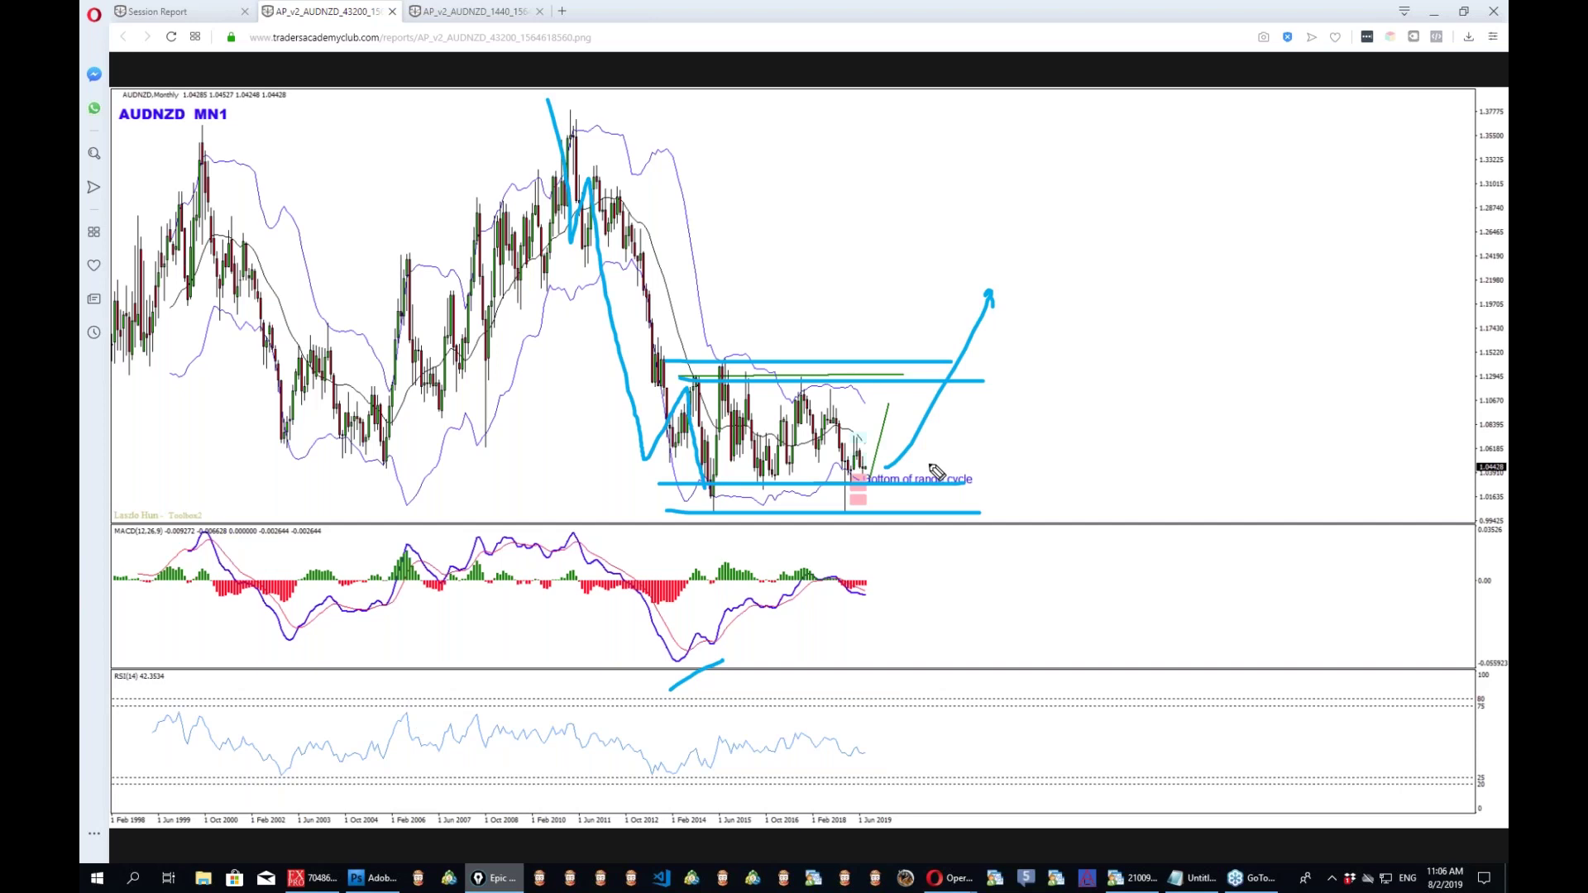
# Draw another line through the top and bottom zones of the range, and clear all pen drawings from the chart.
pyautogui.moveTo(647, 367); pyautogui.dragTo(1019, 372)
pyautogui.moveTo(1103, 503); pyautogui.dragTo(666, 500)
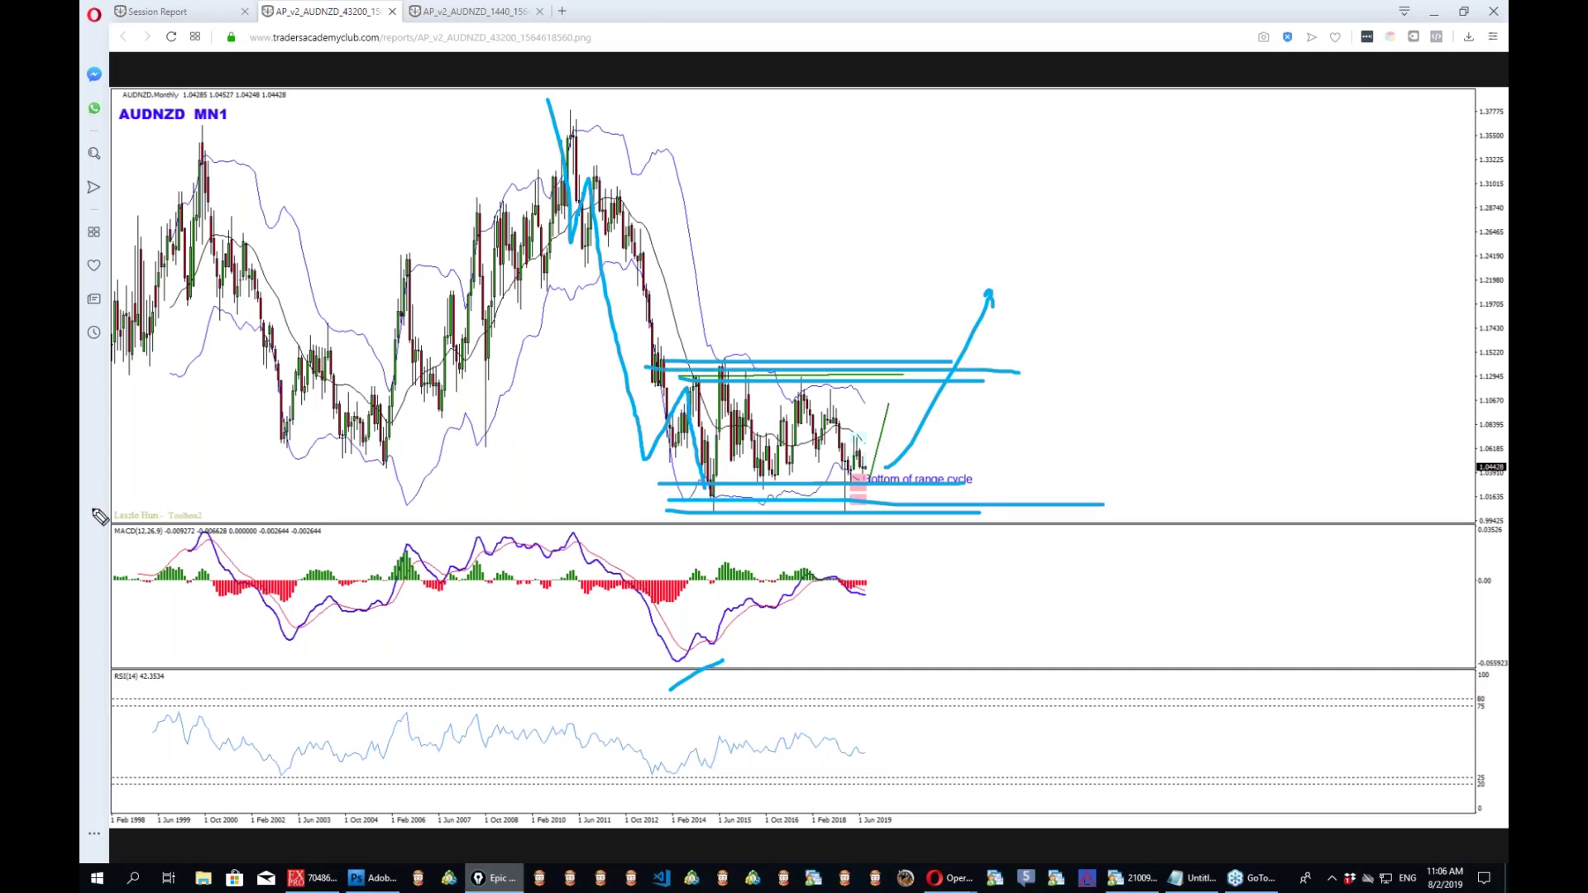
pyautogui.hotkey('ctrl', 'shift', '7')
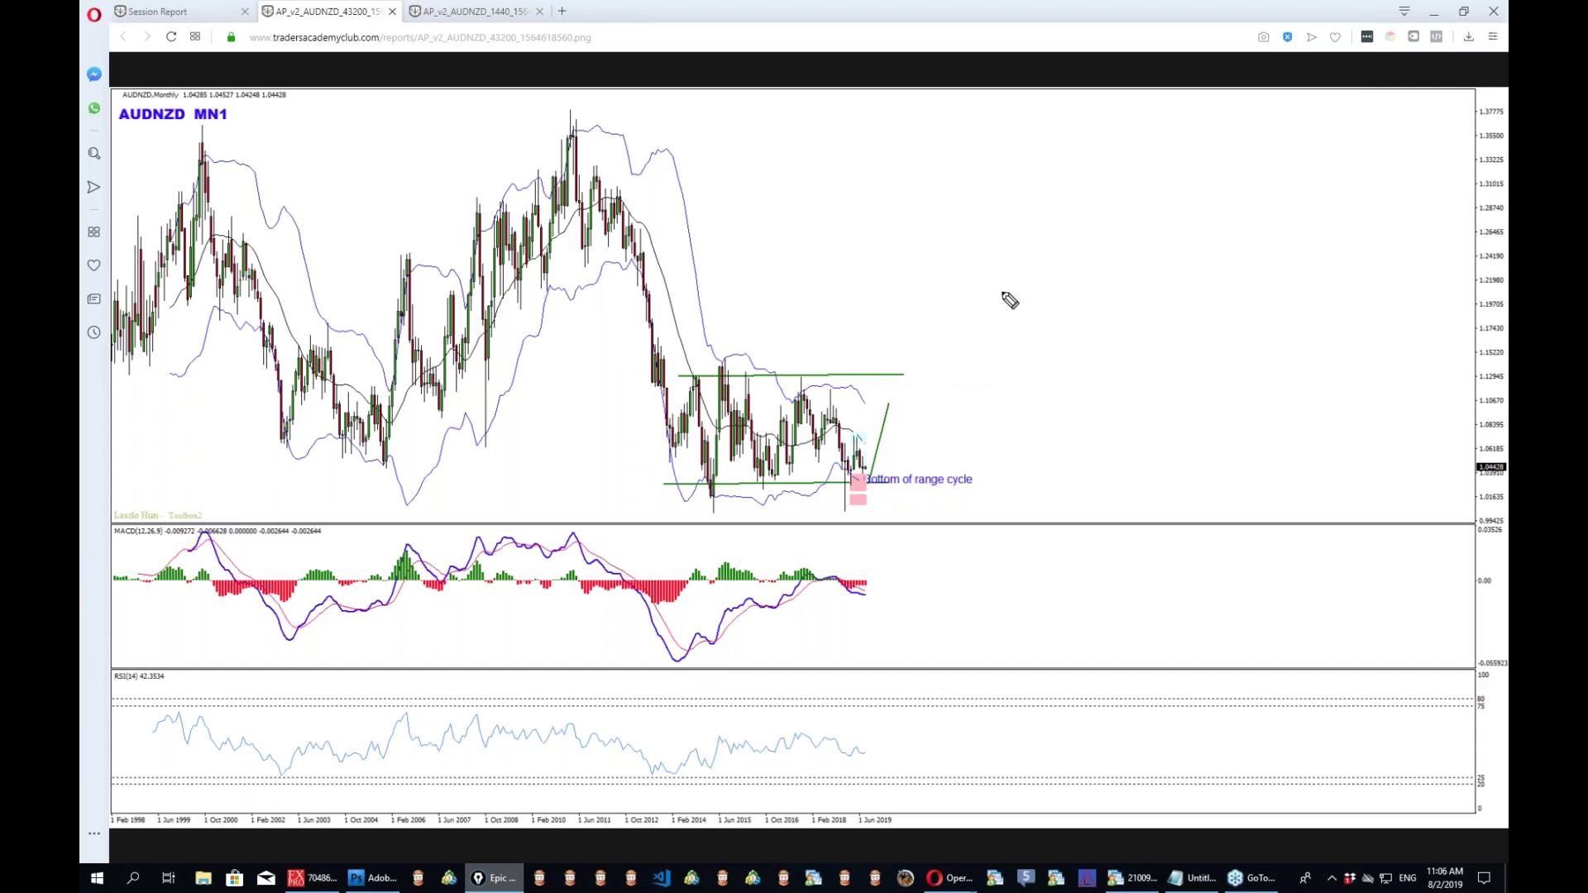
# Sketch an up-down-up wave from the range bottom to beyond its top, and remove the sketch.
pyautogui.moveTo(697, 526); pyautogui.dragTo(935, 311)
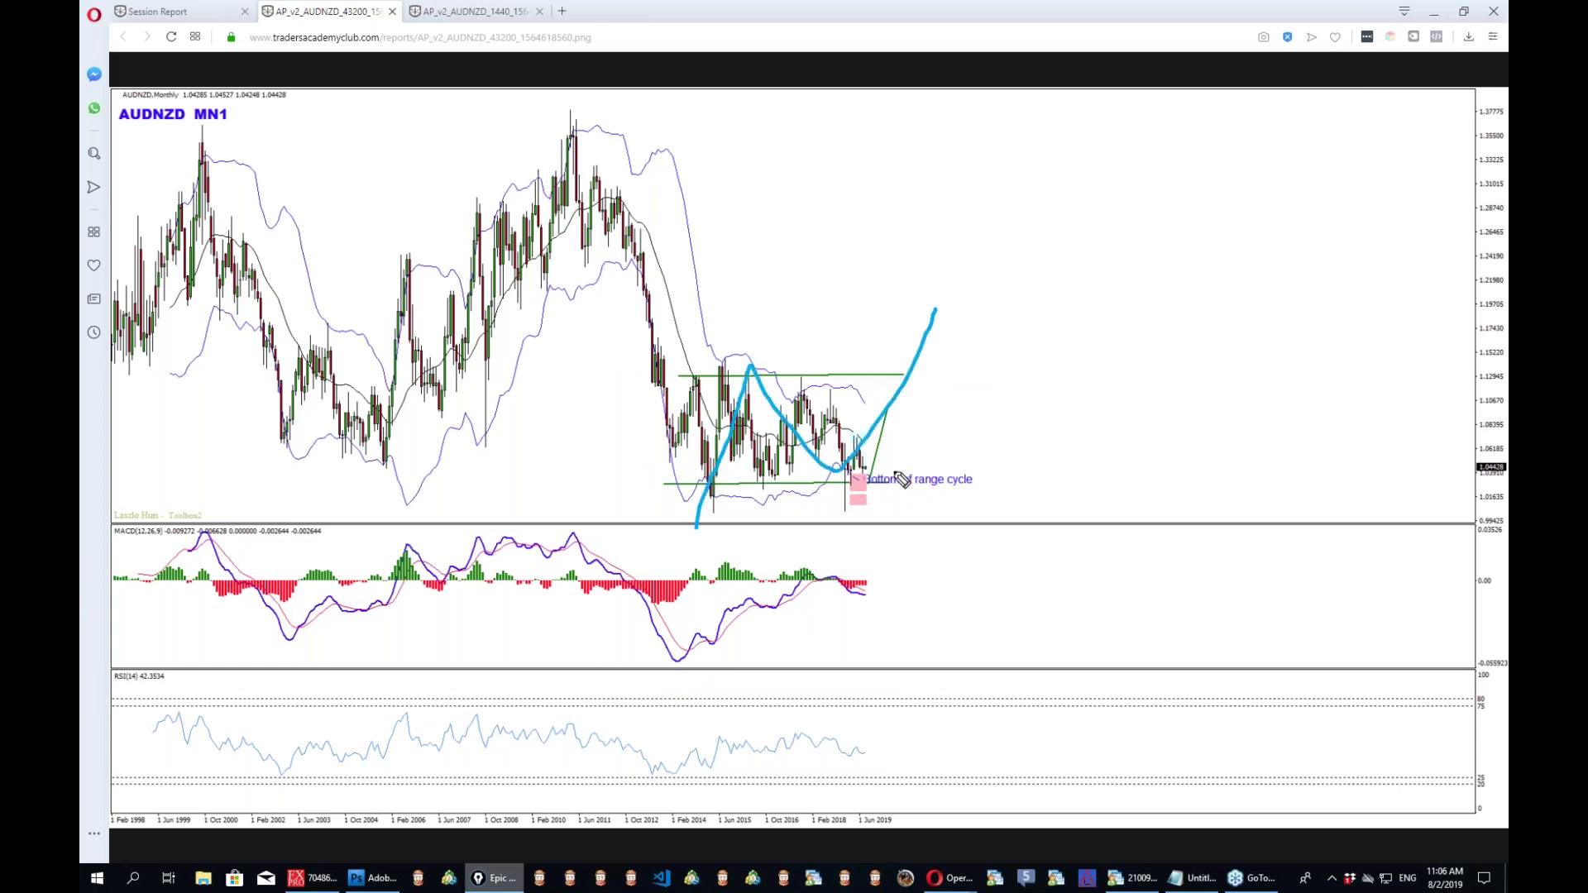
pyautogui.hotkey('ctrl', 'shift', '6')
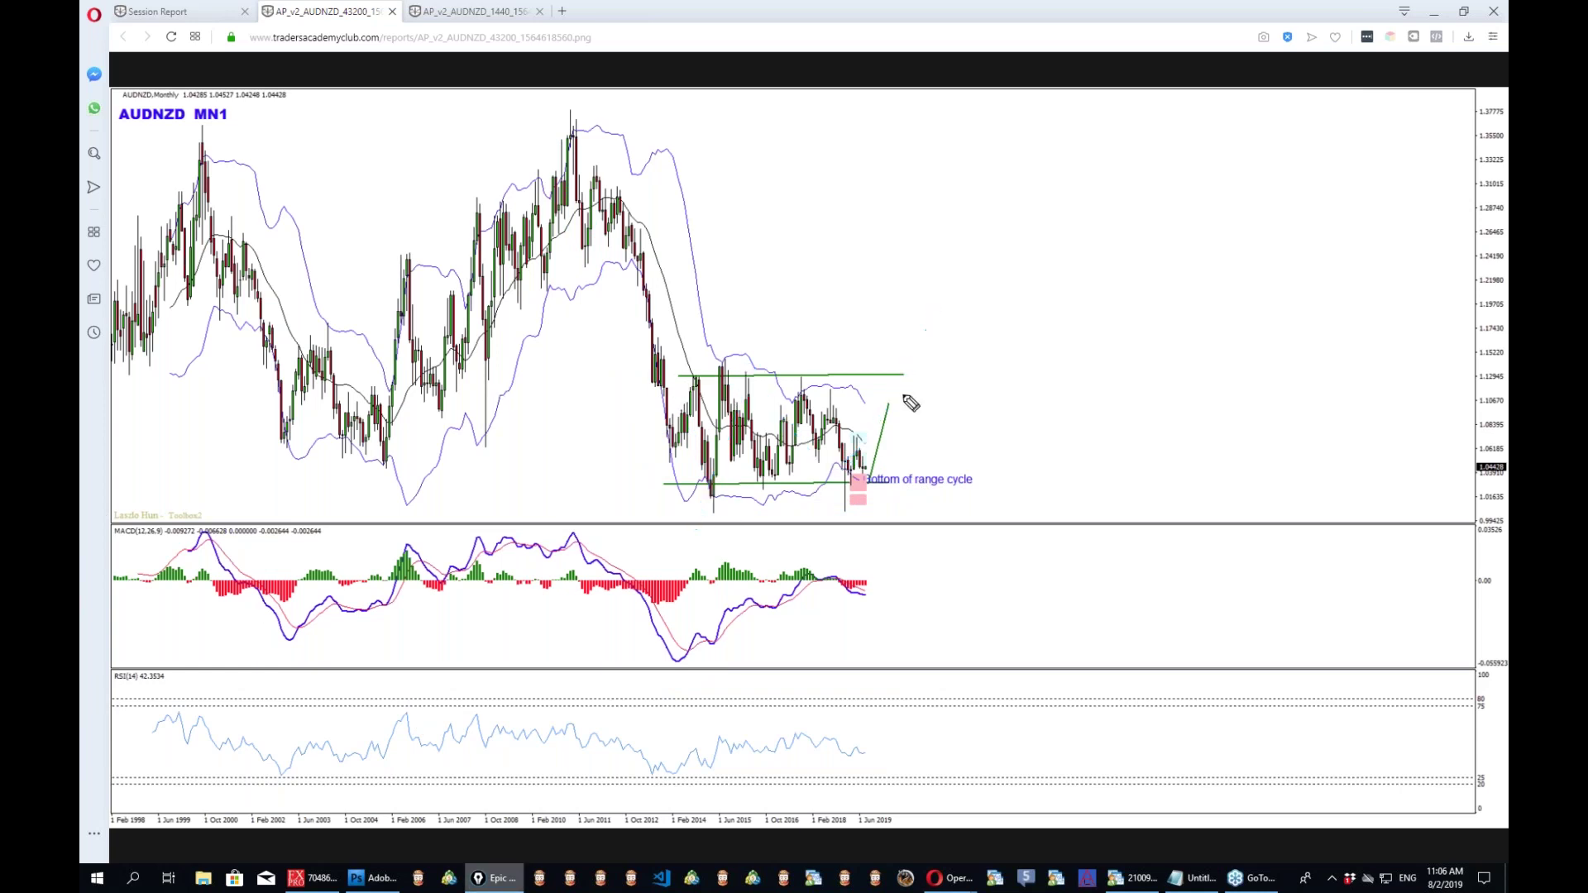
# Draw horizontal lines along the range's top and bottom, a rising line from its low, and underline the MN1 chart label.
pyautogui.moveTo(790, 384); pyautogui.dragTo(1240, 386)
pyautogui.moveTo(693, 524)
pyautogui.mouseDown()
pyautogui.moveTo(1036, 403)
pyautogui.moveTo(1061, 518)
pyautogui.mouseUp()
pyautogui.moveTo(633, 376); pyautogui.dragTo(962, 376)
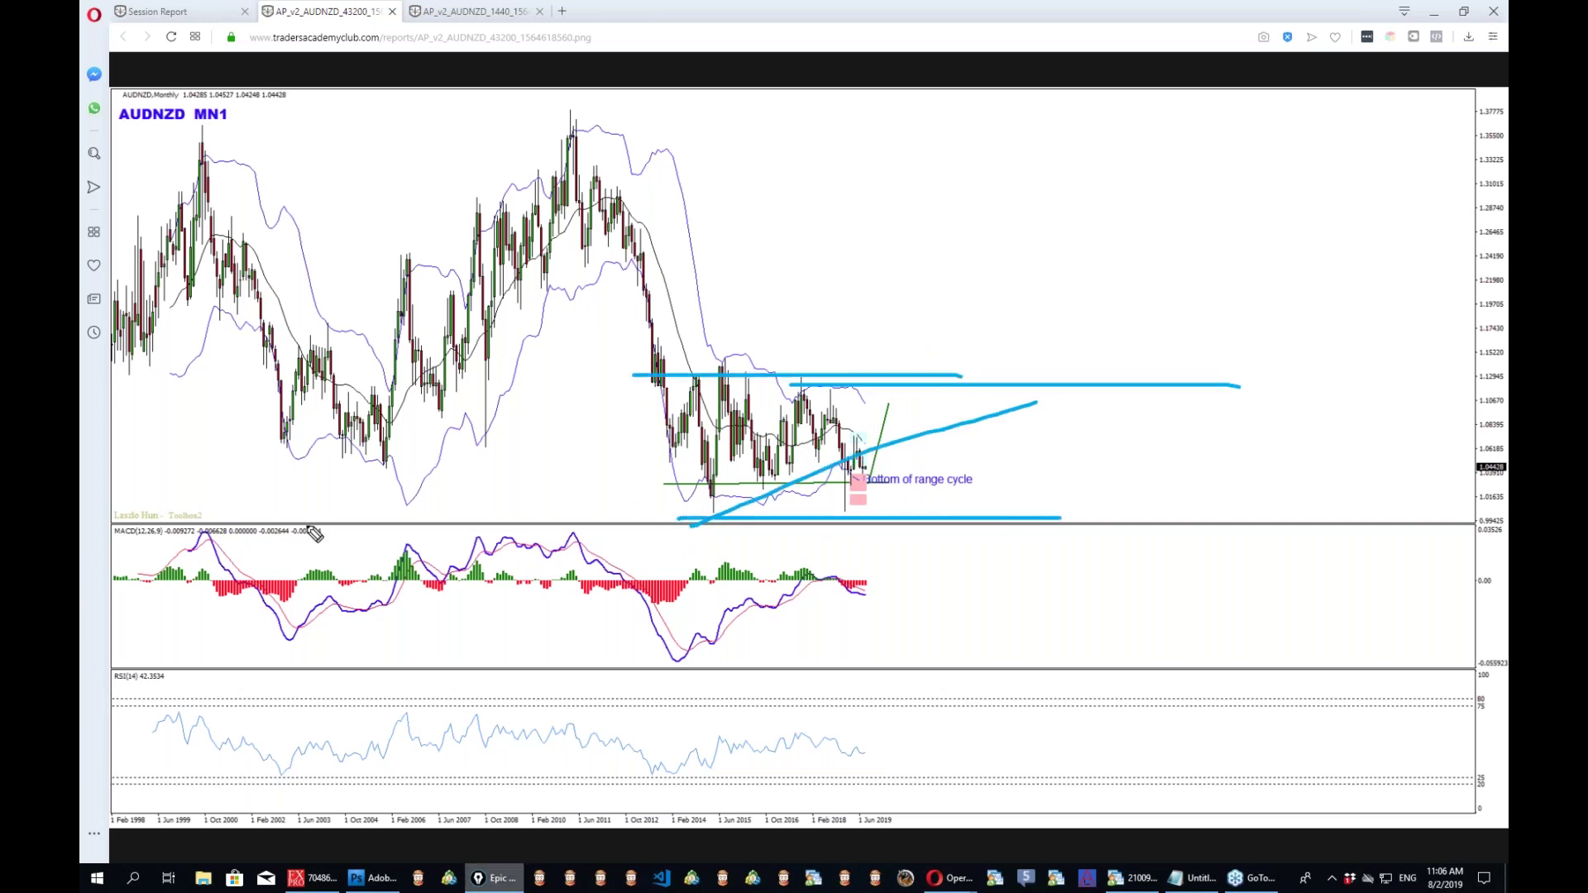
pyautogui.moveTo(187, 123); pyautogui.dragTo(282, 123)
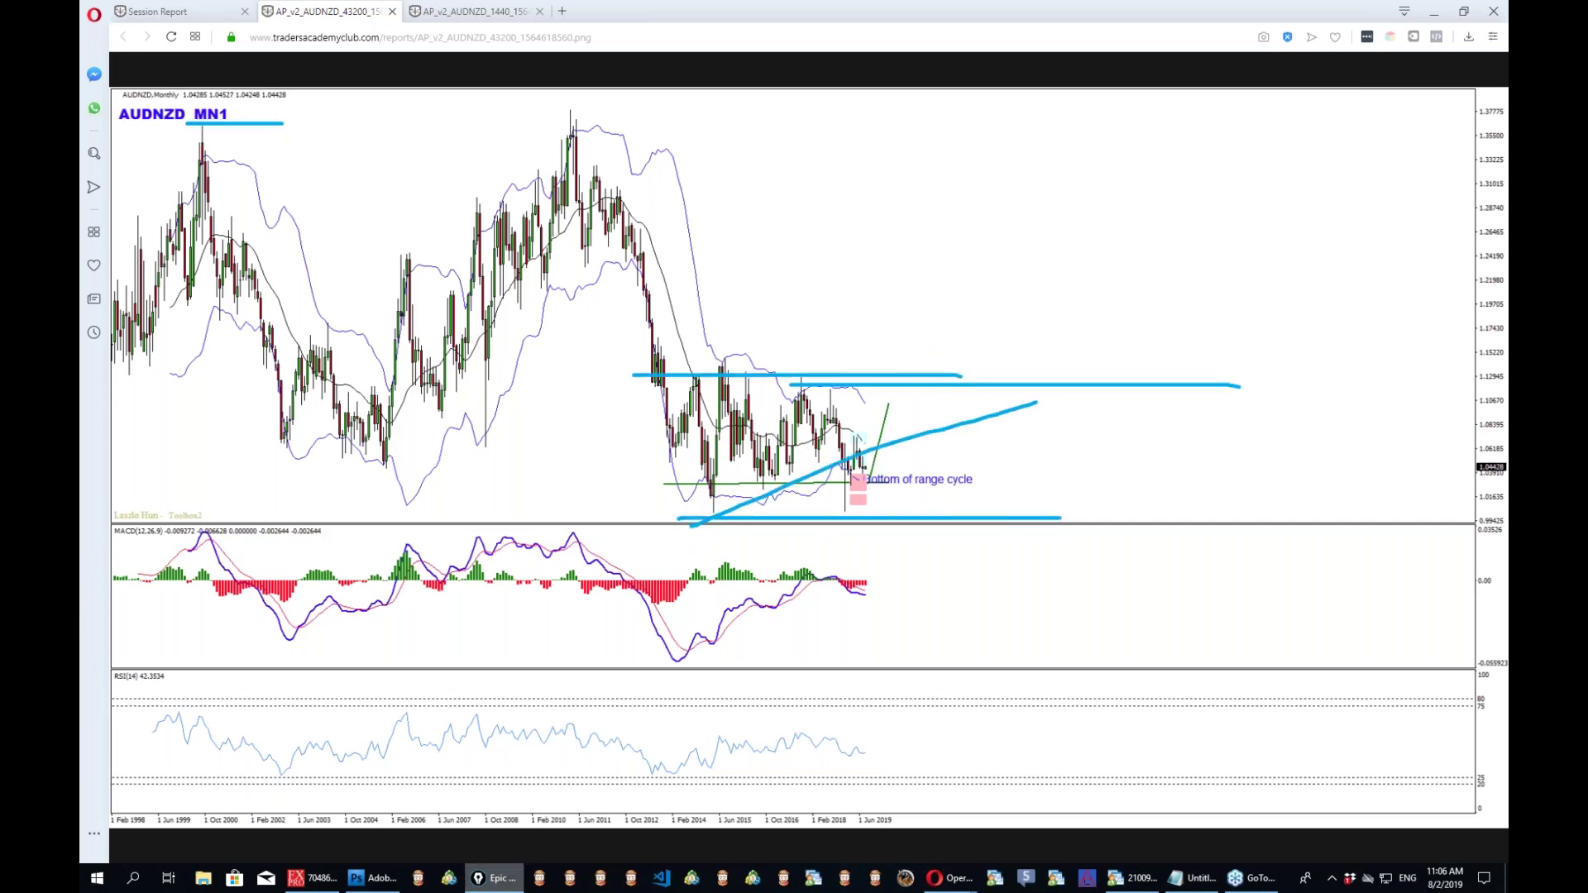
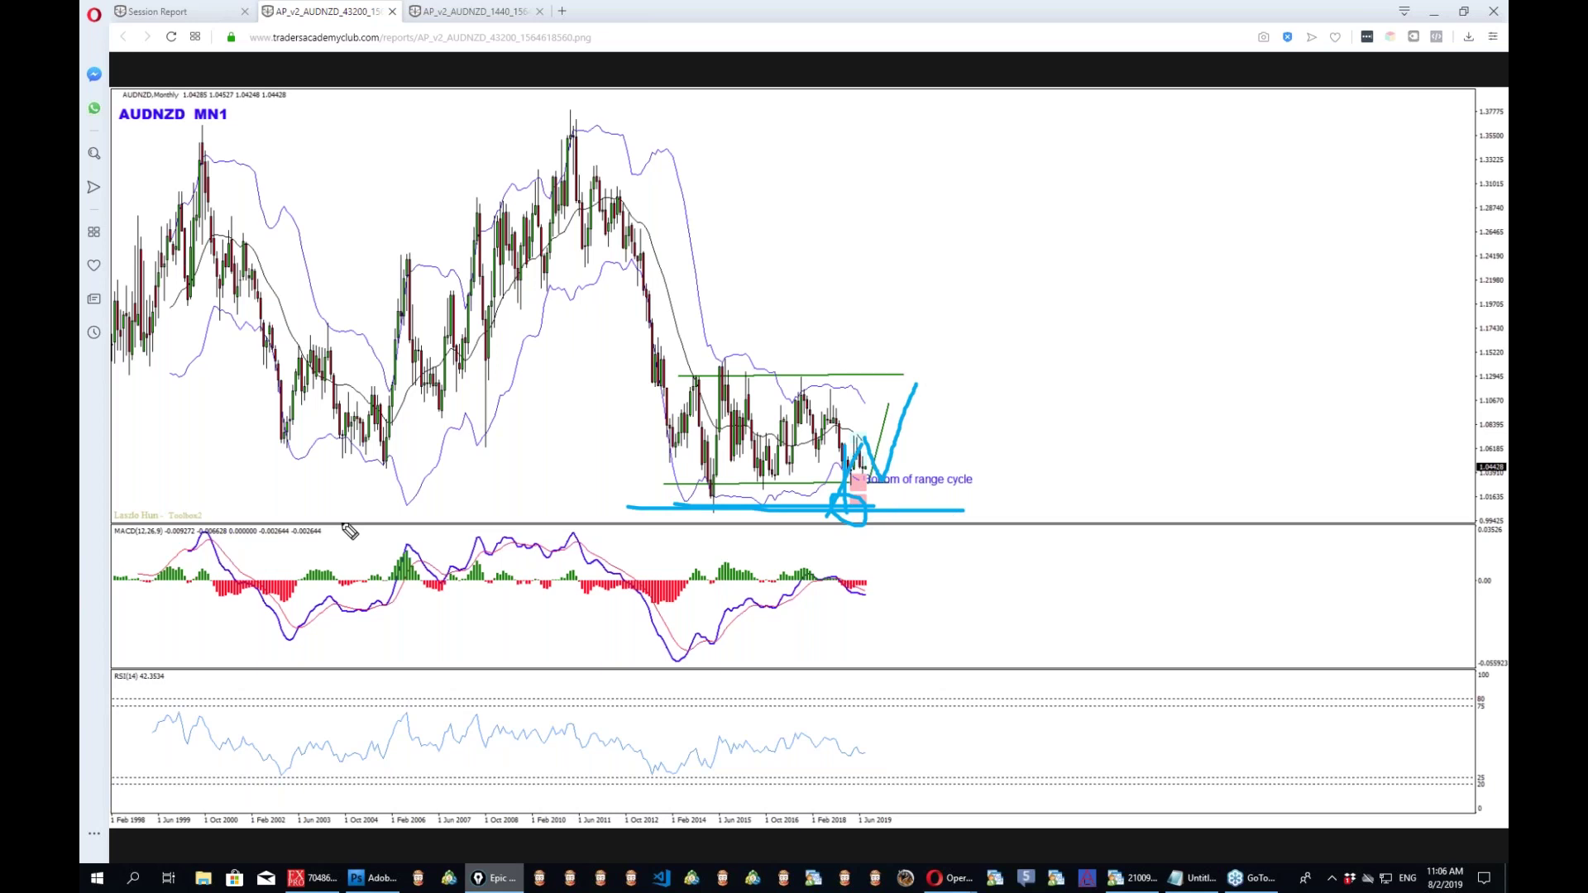
# Open the AUDNZD D1 chart and draw a line along the March–April rise plus horizontal lines at its upper and lower price levels.
pyautogui.click(473, 11)
pyautogui.hotkey('ctrl', 'shift', '3')
pyautogui.moveTo(904, 429); pyautogui.dragTo(959, 262)
pyautogui.moveTo(728, 296); pyautogui.dragTo(1169, 296)
pyautogui.moveTo(862, 437); pyautogui.dragTo(1432, 437)
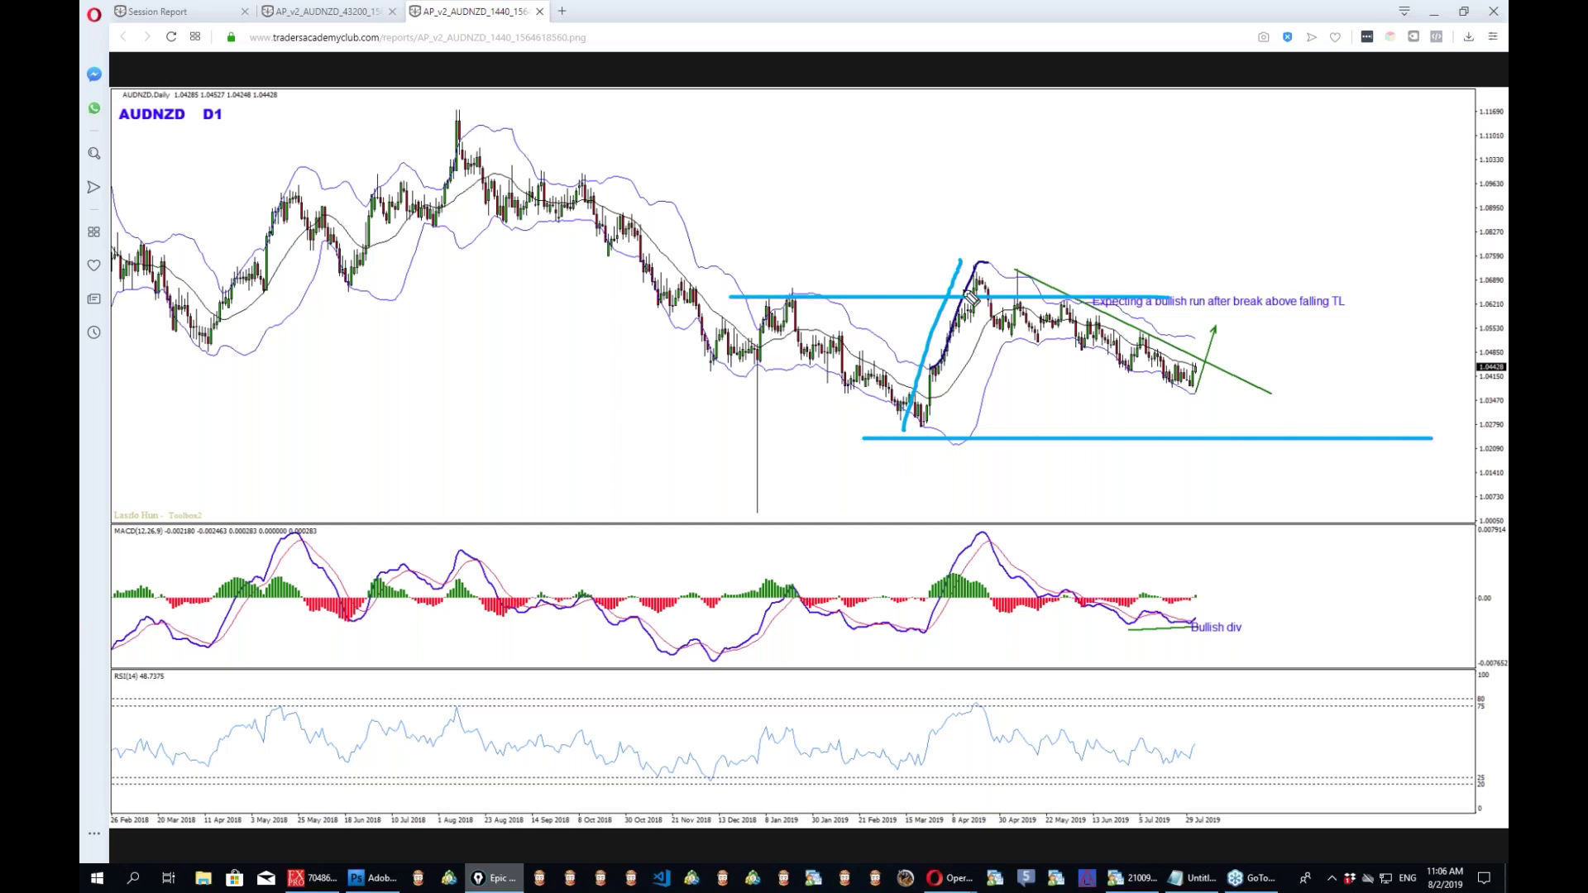
# Outline the falling channel after the April high with lines above and below price, and clear all pen drawings.
pyautogui.moveTo(965, 312); pyautogui.dragTo(1191, 396)
pyautogui.moveTo(968, 262); pyautogui.dragTo(1197, 358)
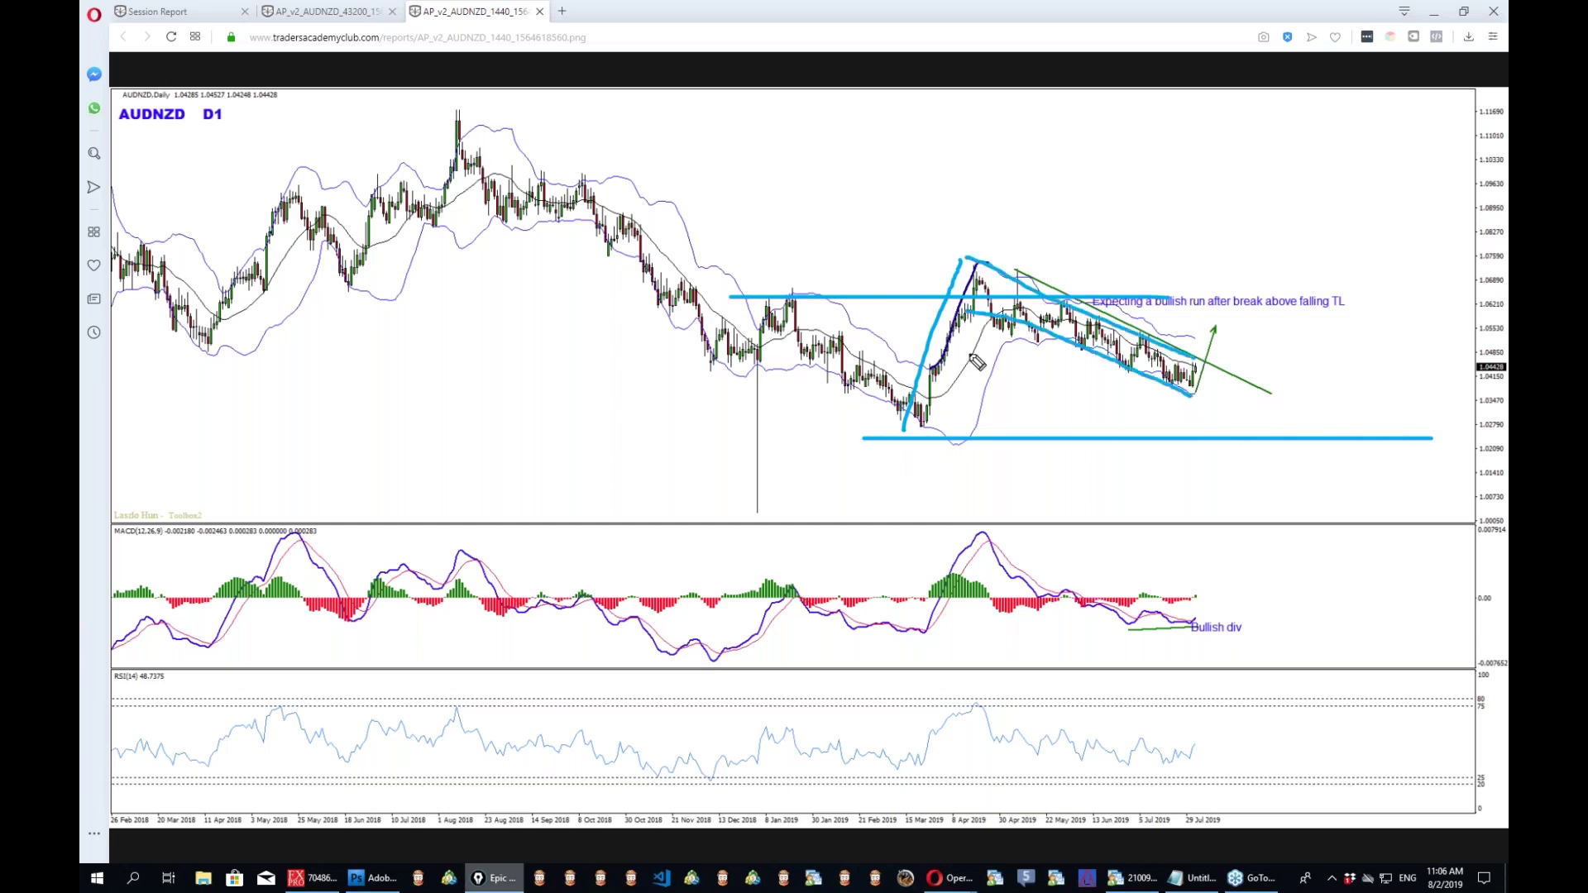
pyautogui.moveTo(987, 331); pyautogui.dragTo(1199, 396)
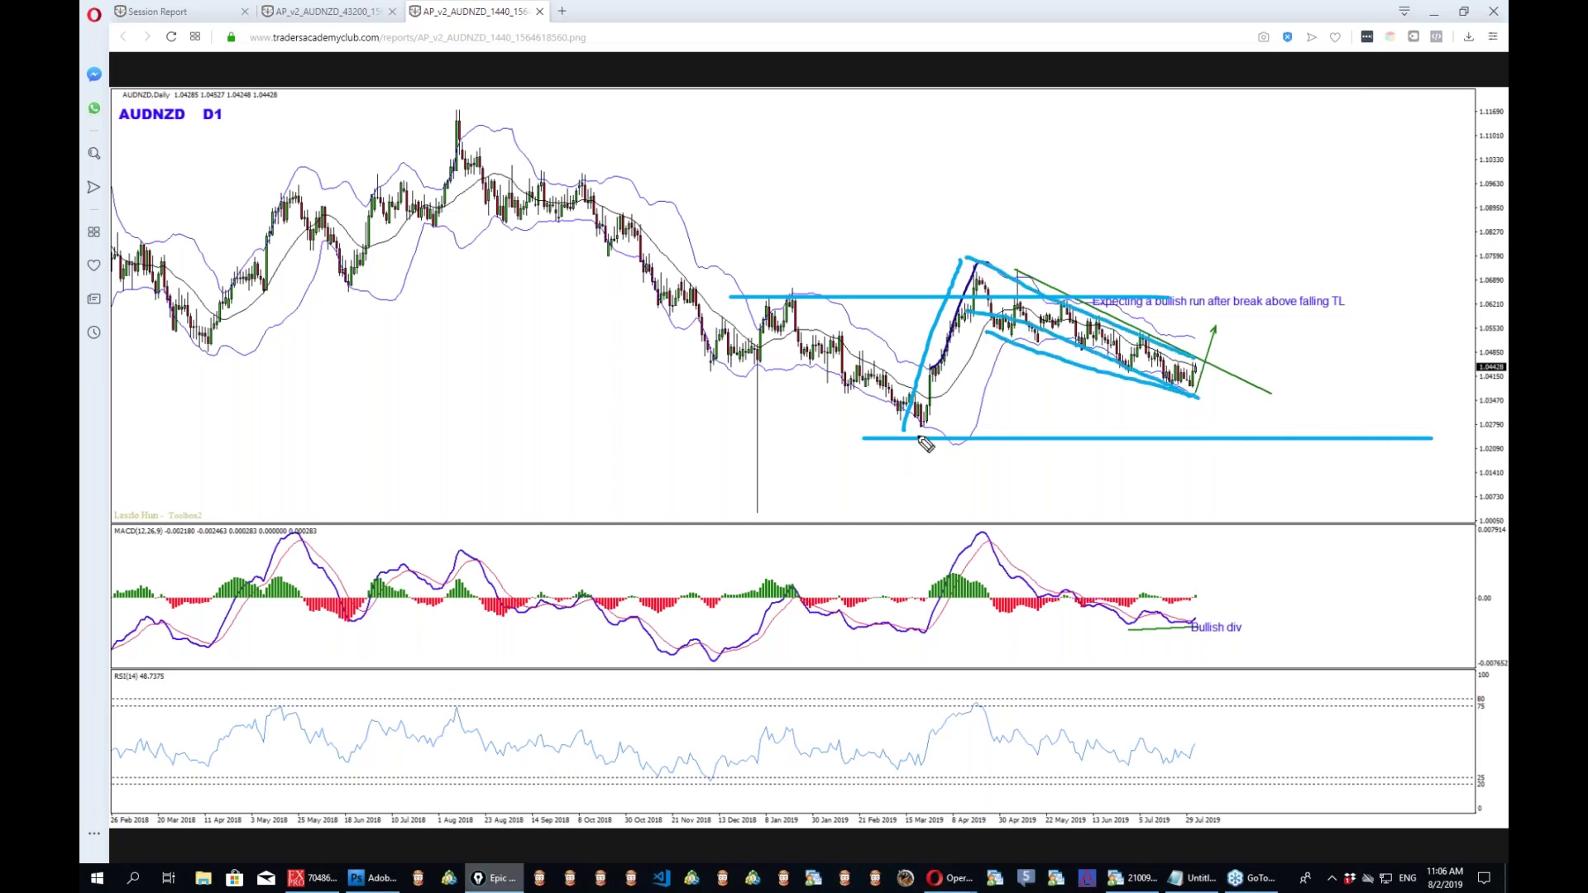
pyautogui.hotkey('ctrl', 'shift', '7')
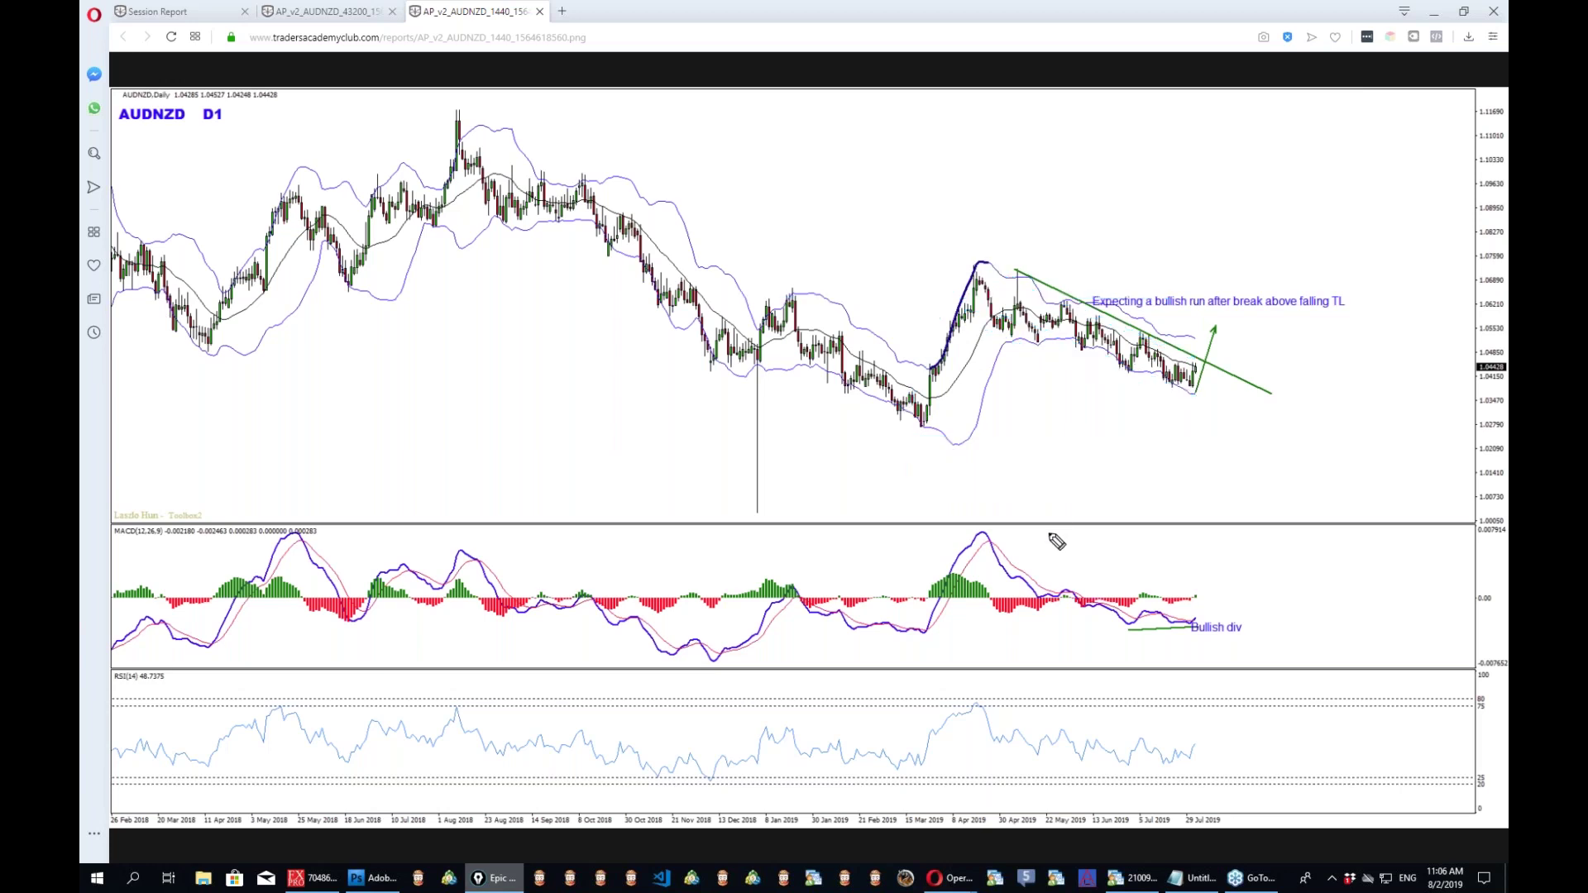
# Mark the MACD bullish divergence, highlight the recent price lows with horizontal lines and a circle, and clear the drawings.
pyautogui.click(1127, 630)
pyautogui.moveTo(1163, 623)
pyautogui.mouseDown()
pyautogui.moveTo(1127, 631)
pyautogui.moveTo(1205, 607)
pyautogui.mouseUp()
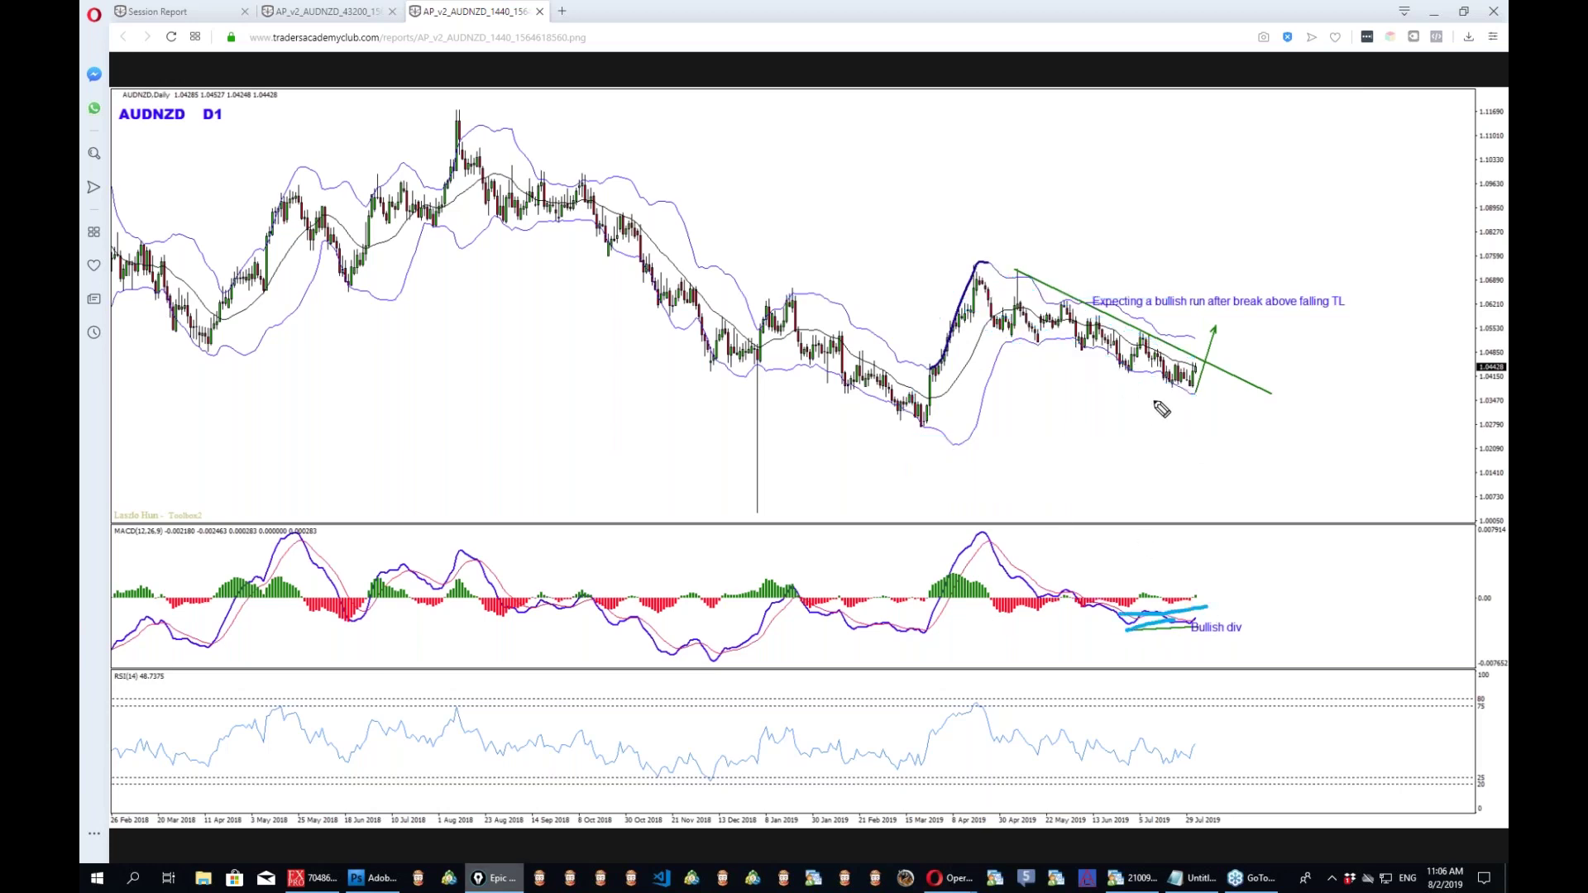
pyautogui.moveTo(1109, 372); pyautogui.dragTo(1293, 372)
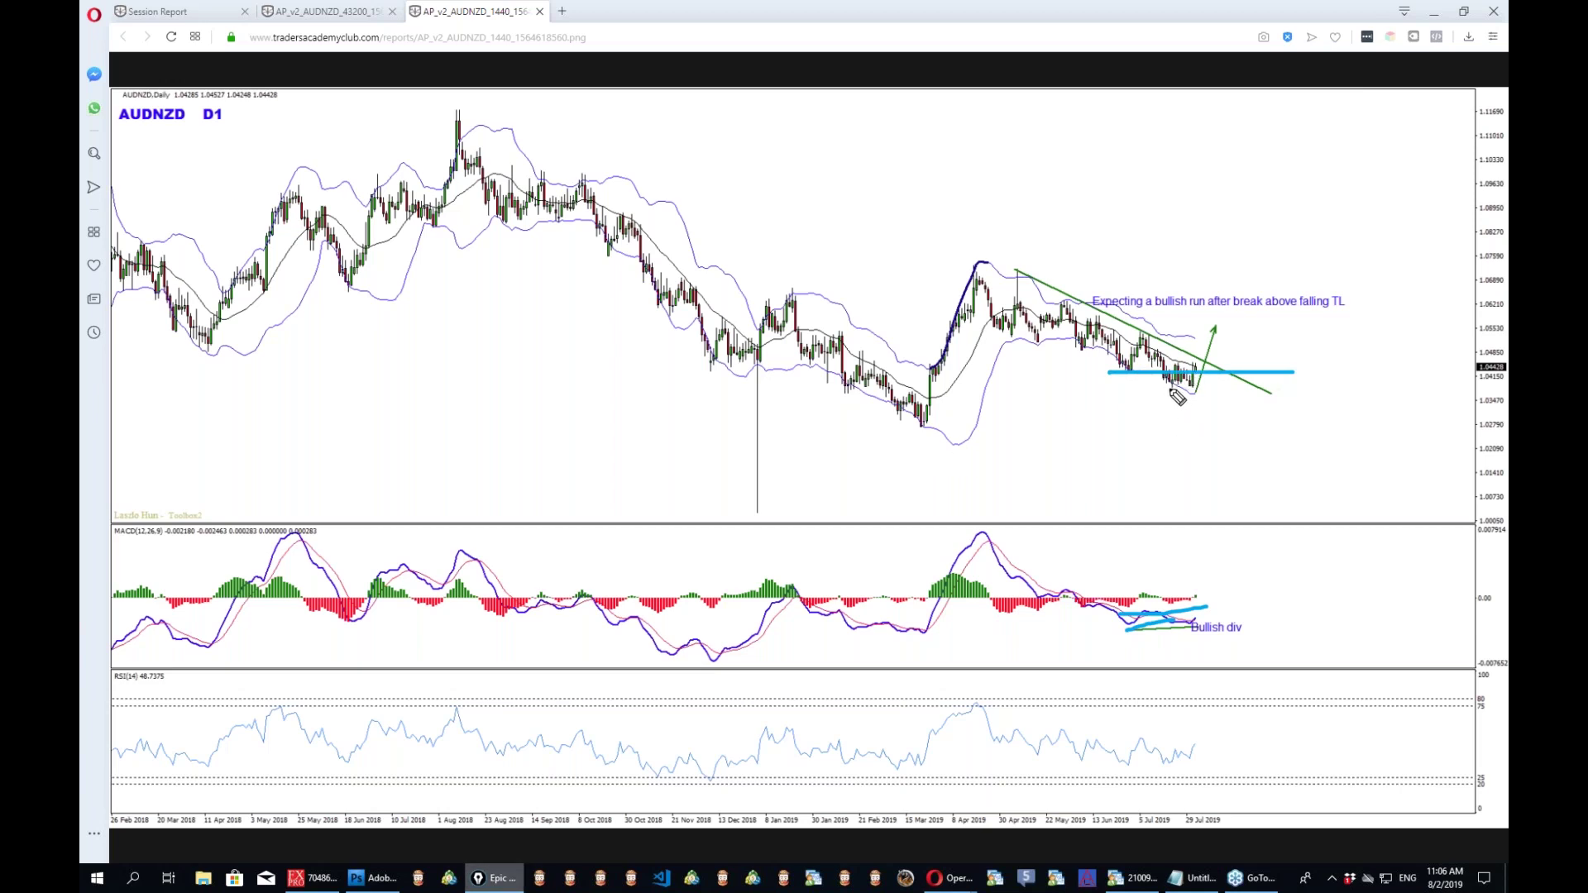
pyautogui.moveTo(1164, 388); pyautogui.dragTo(1208, 389)
pyautogui.moveTo(1195, 378)
pyautogui.mouseDown()
pyautogui.moveTo(1221, 396)
pyautogui.moveTo(1190, 376)
pyautogui.mouseUp()
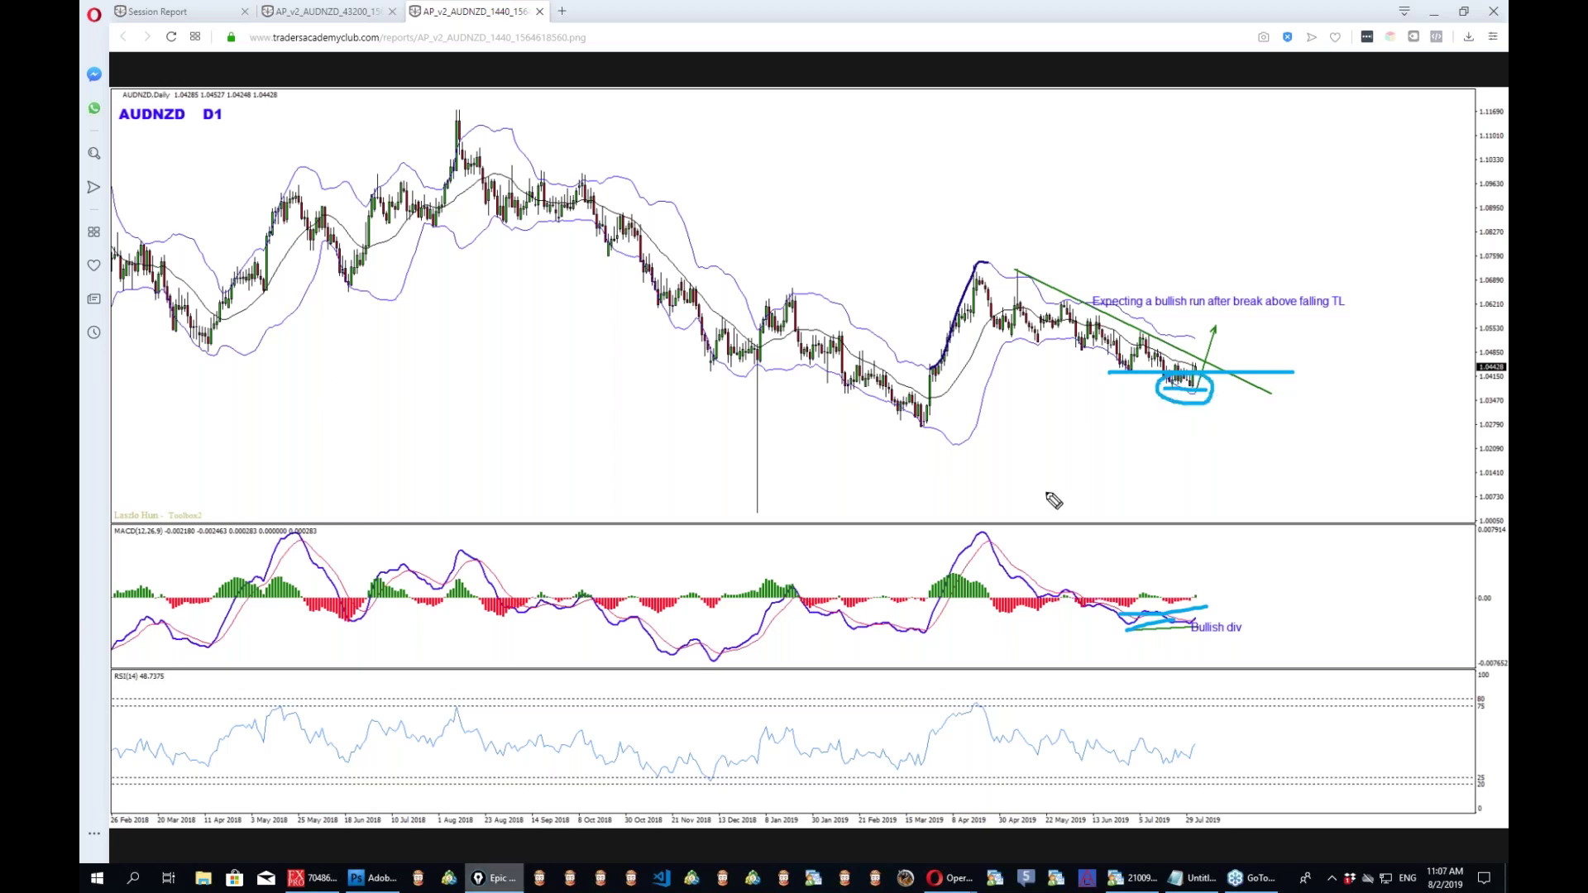
pyautogui.hotkey('ctrl', 'shift', '7')
# Sketch the expected AUDNZD rally as a straight arrow and as a curved arrow beyond the falling trendline, clearing each sketch.
pyautogui.moveTo(1196, 403); pyautogui.dragTo(1258, 276)
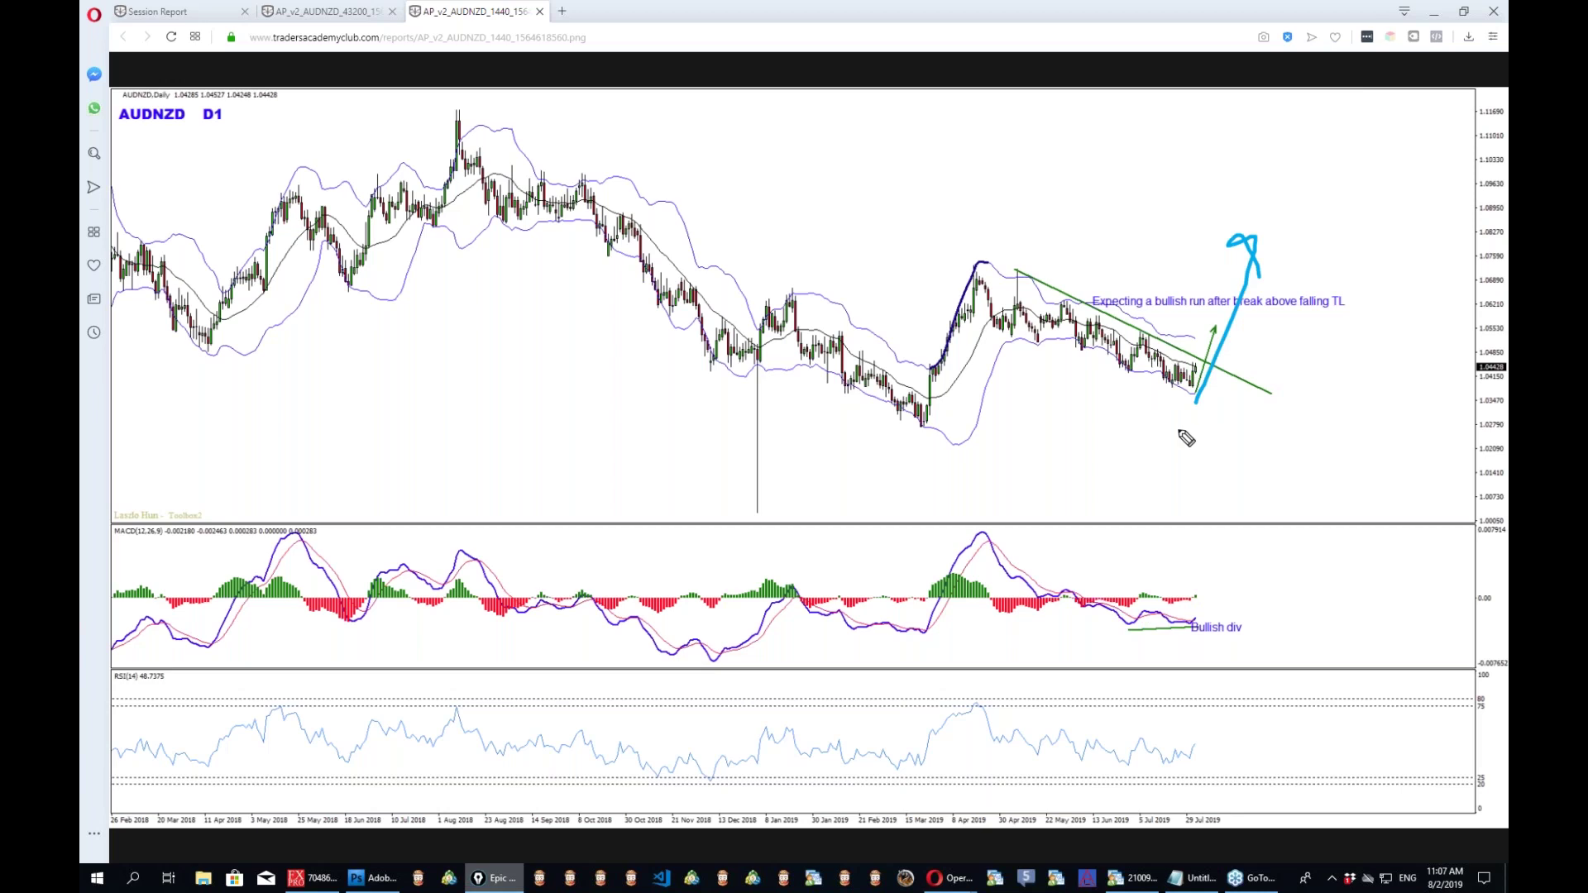
pyautogui.hotkey('ctrl', 'shift', 'c')
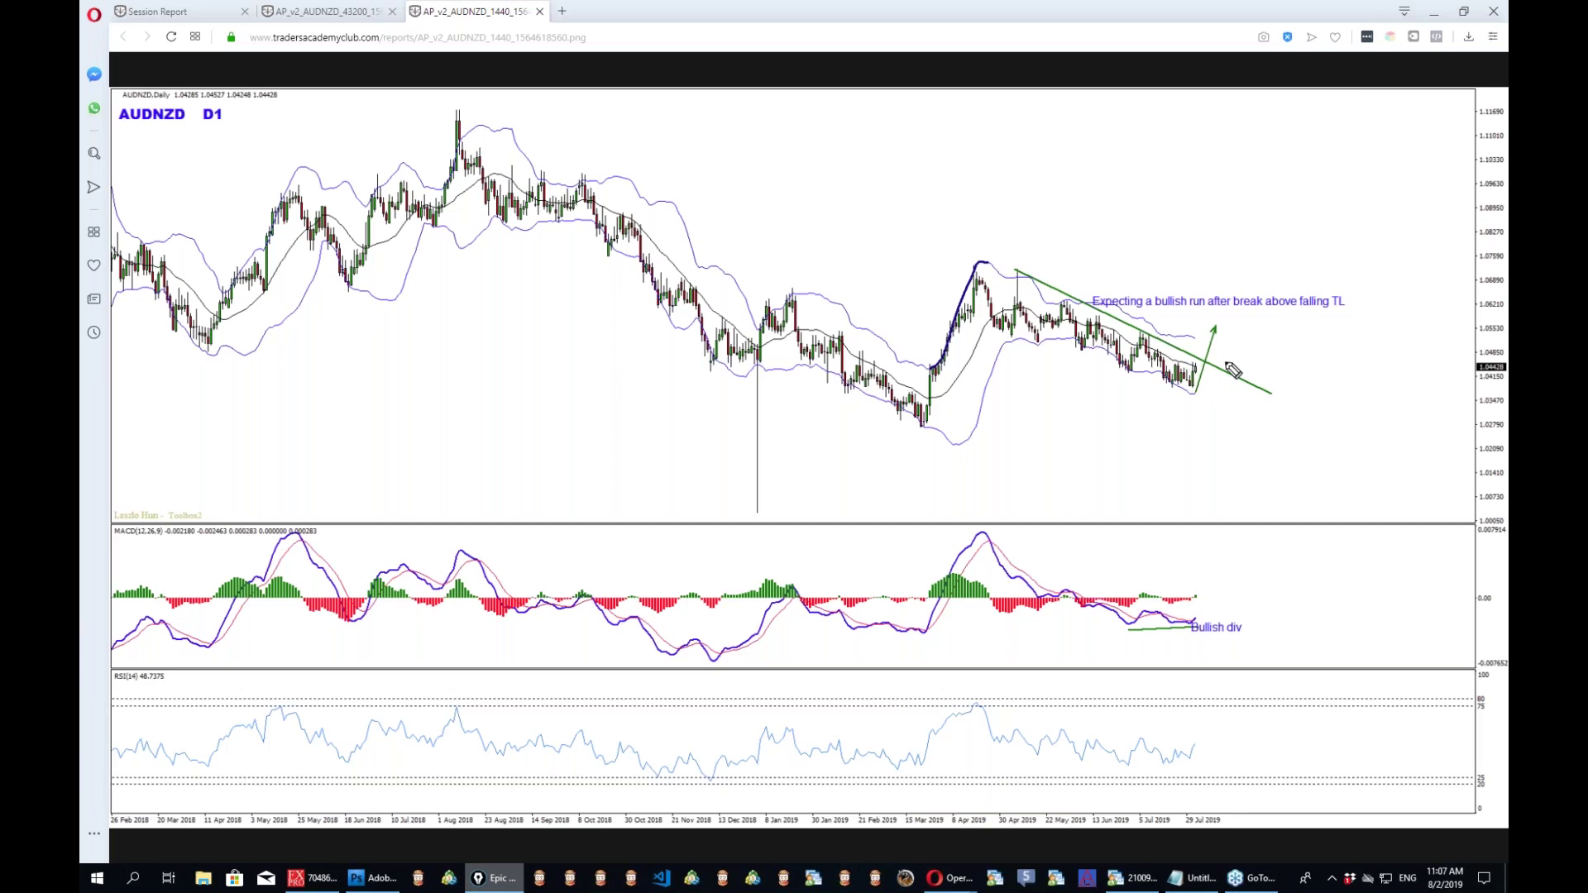
pyautogui.moveTo(1185, 362); pyautogui.dragTo(1264, 361)
pyautogui.moveTo(1047, 317); pyautogui.dragTo(1360, 251)
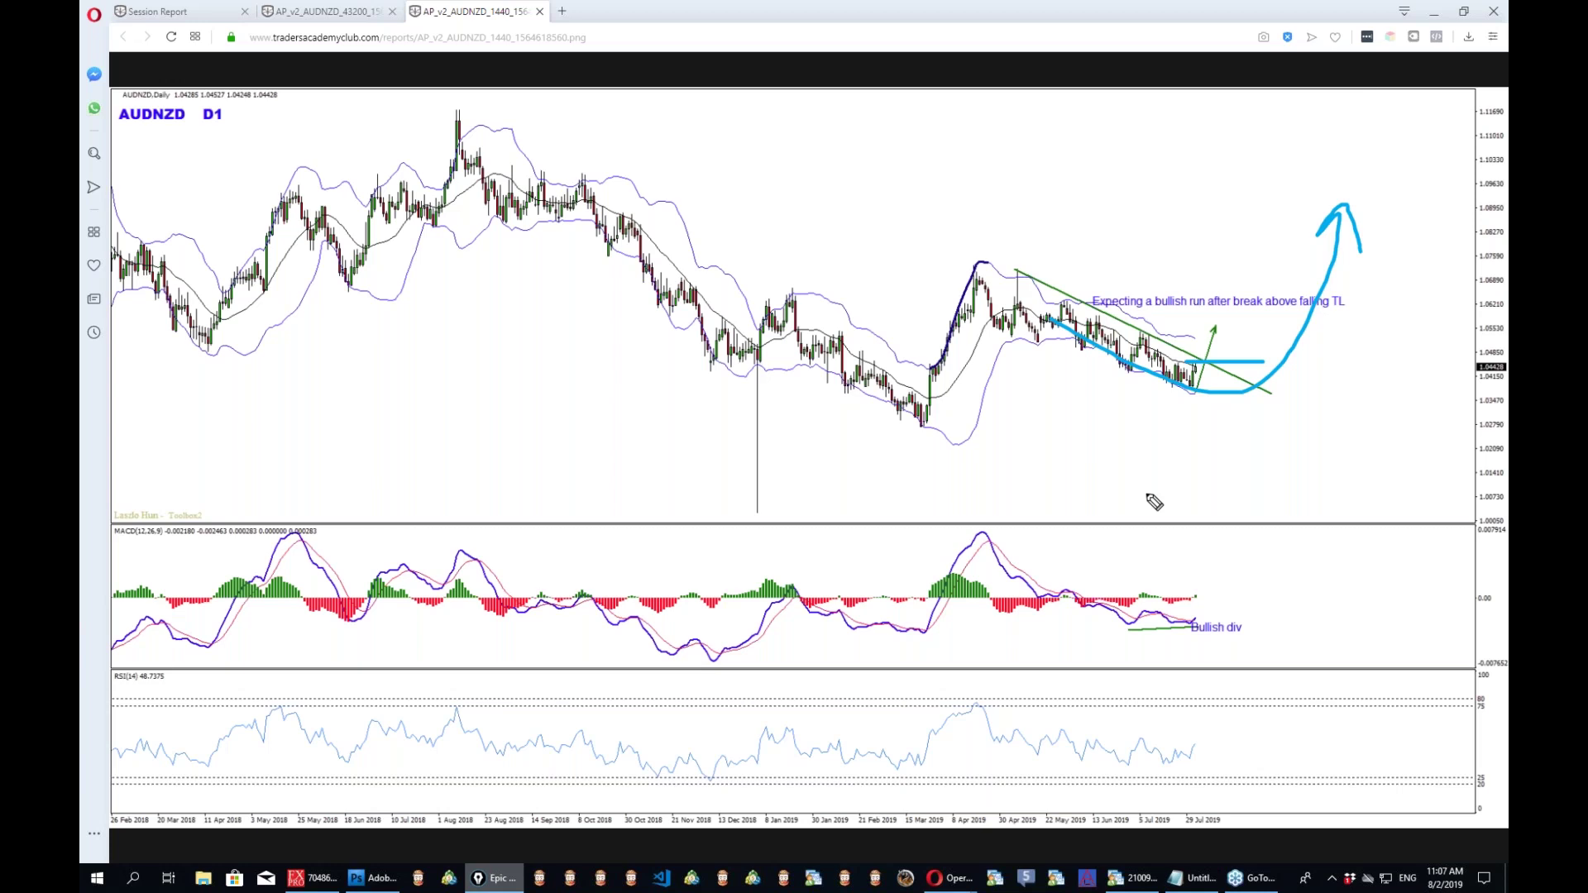
pyautogui.hotkey('ctrl', 'shift', '7')
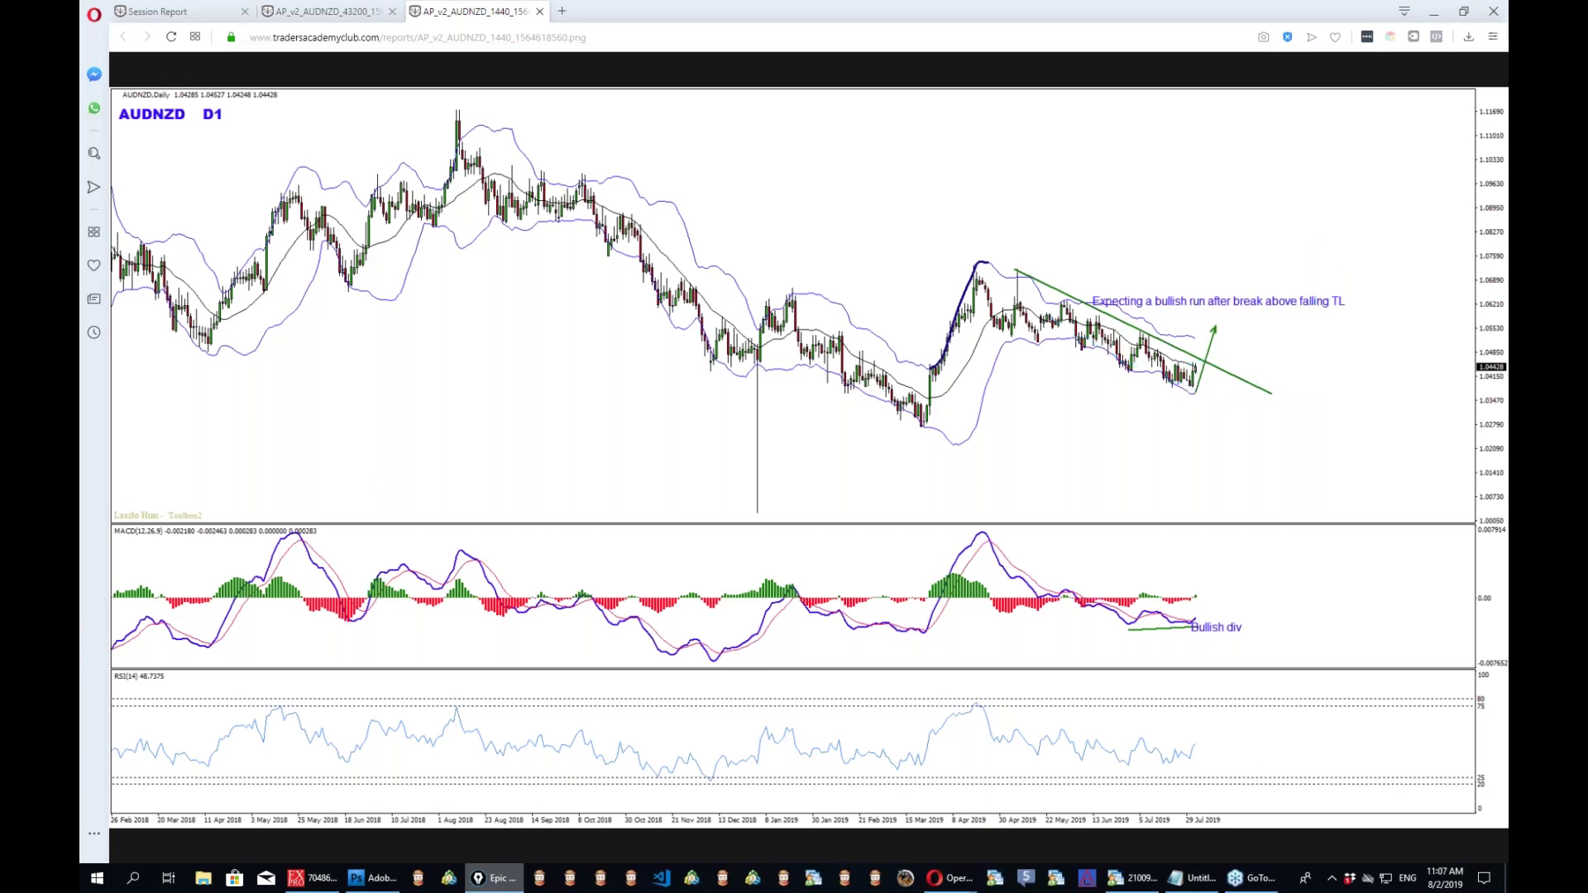
# Switch to MetaTrader and inspect the latest candle of the AUDNZD daily chart with the crosshair.
pyautogui.click(313, 878)
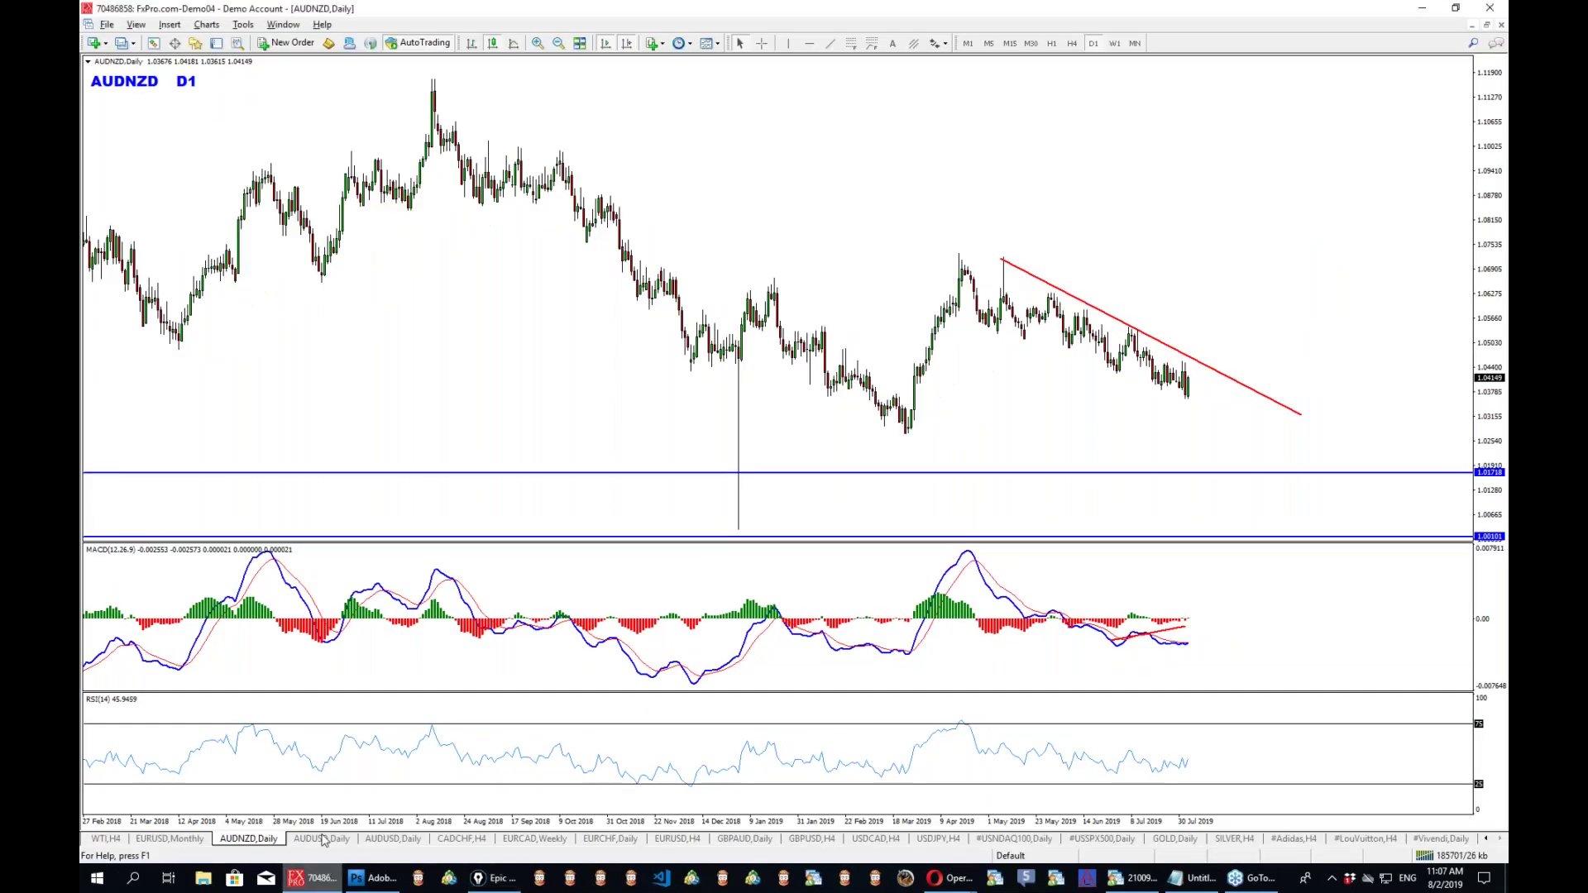
pyautogui.middleClick(1046, 433)
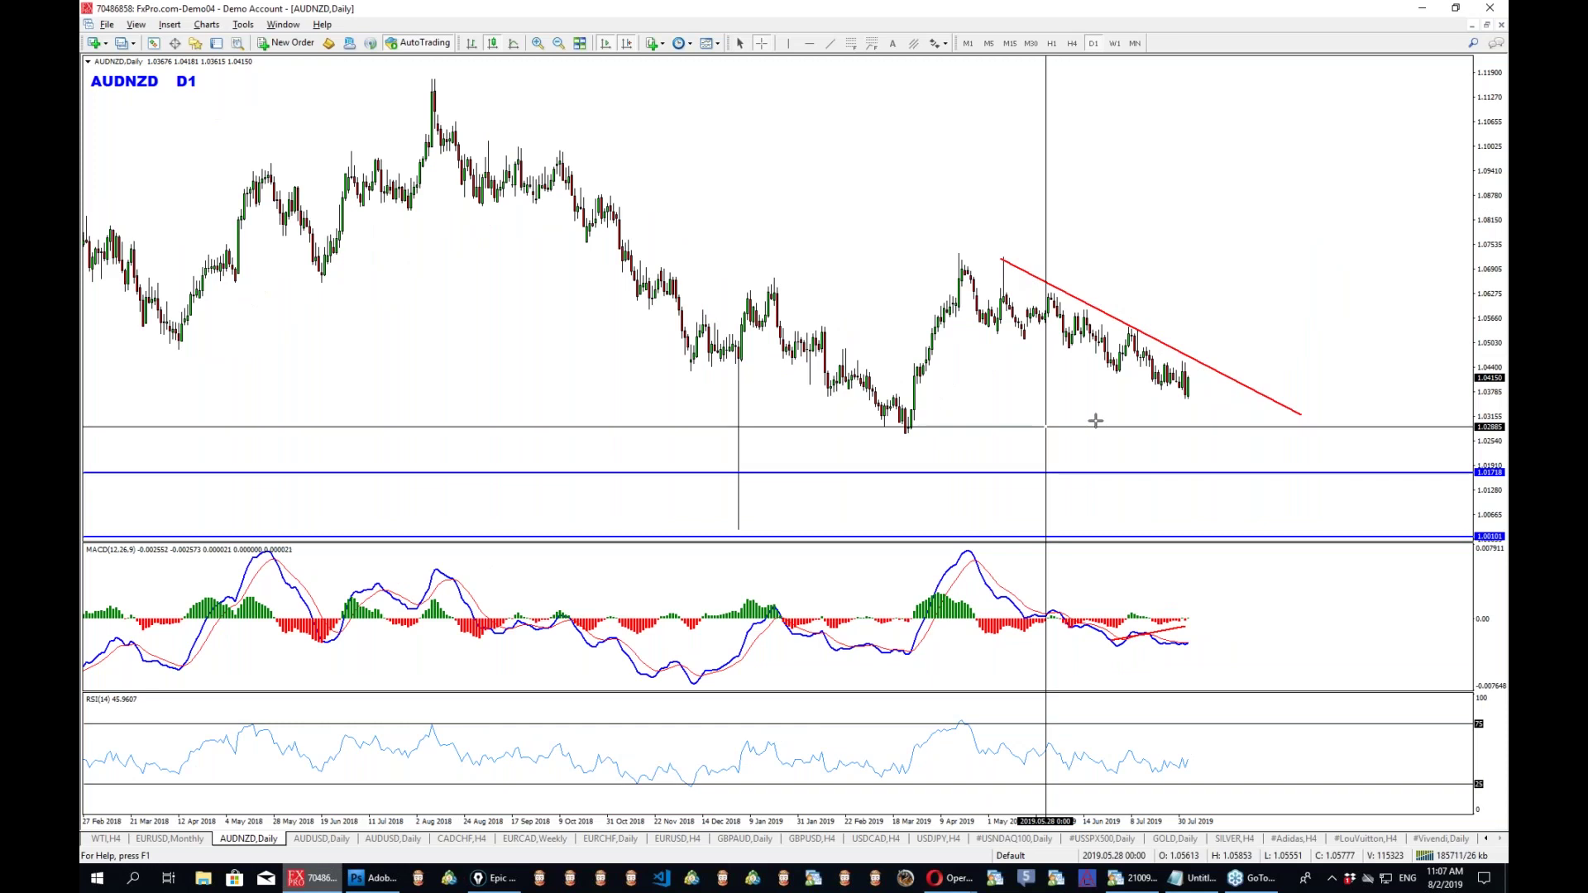
pyautogui.middleClick(1205, 387)
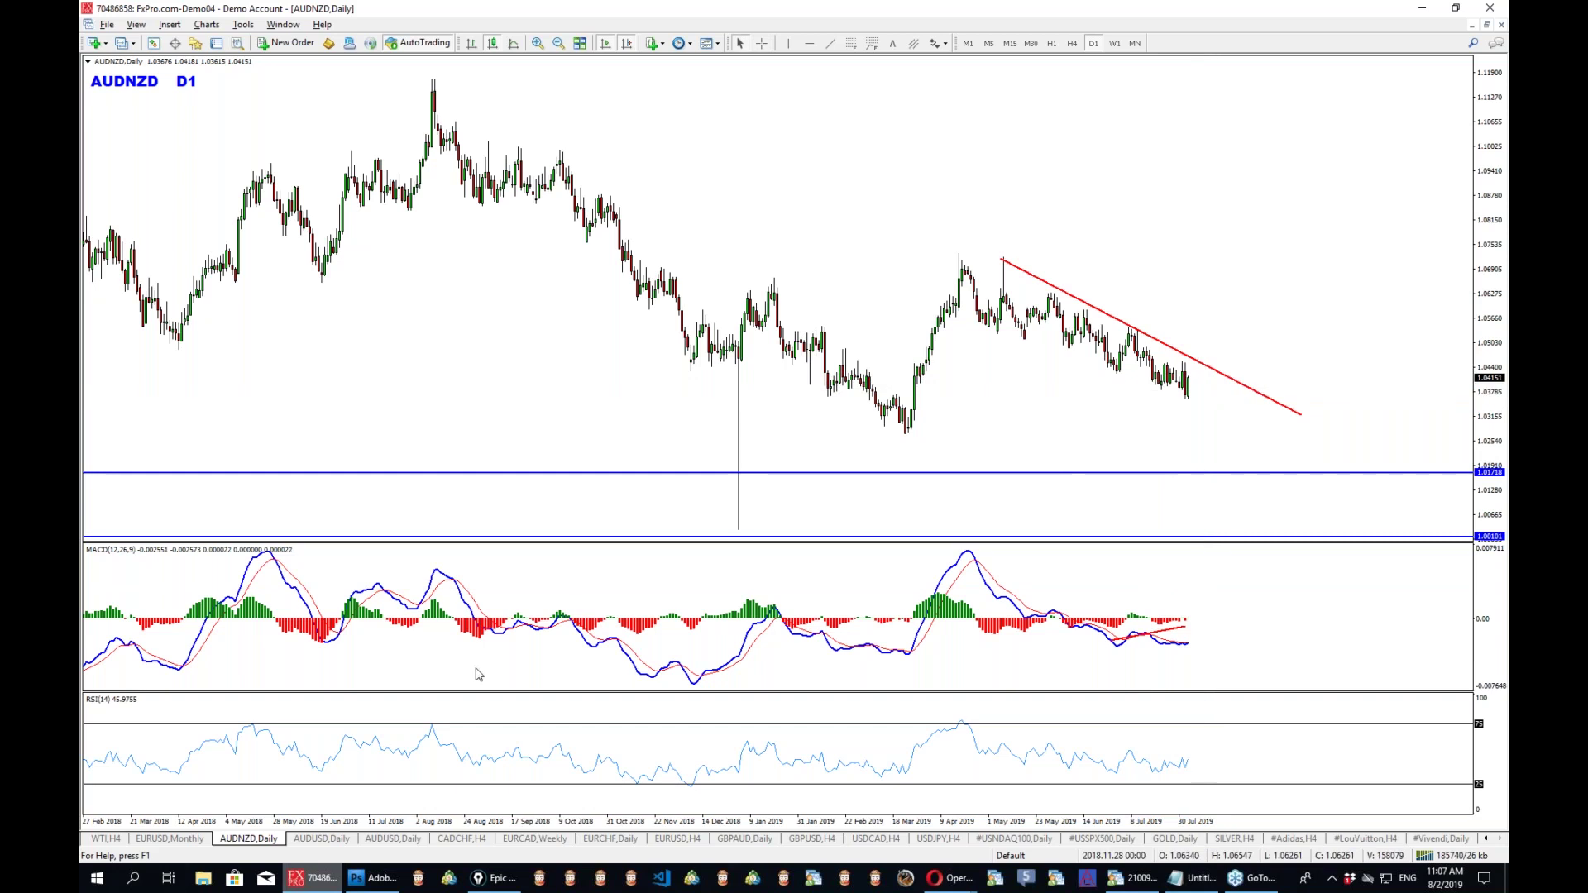
# Return to the browser, close both AUDNZD charts, and open the AUDUSD H4, D1 and W1 charts from the watchlist.
pyautogui.click(323, 883)
pyautogui.click(541, 11)
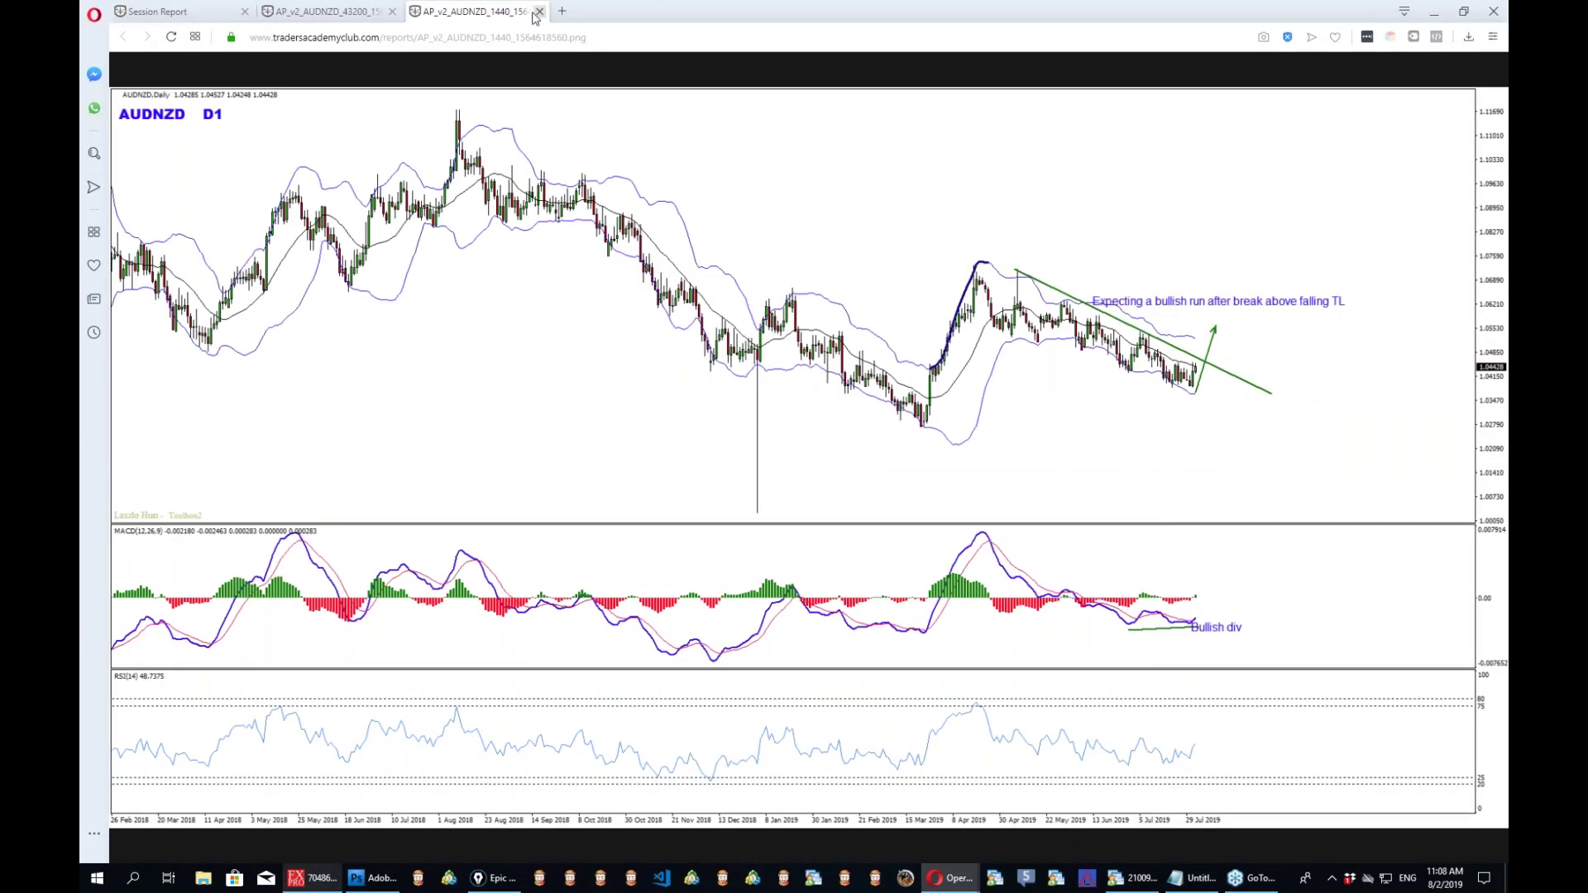
pyautogui.click(392, 11)
pyautogui.middleClick(746, 242)
pyautogui.middleClick(882, 243)
pyautogui.middleClick(1018, 243)
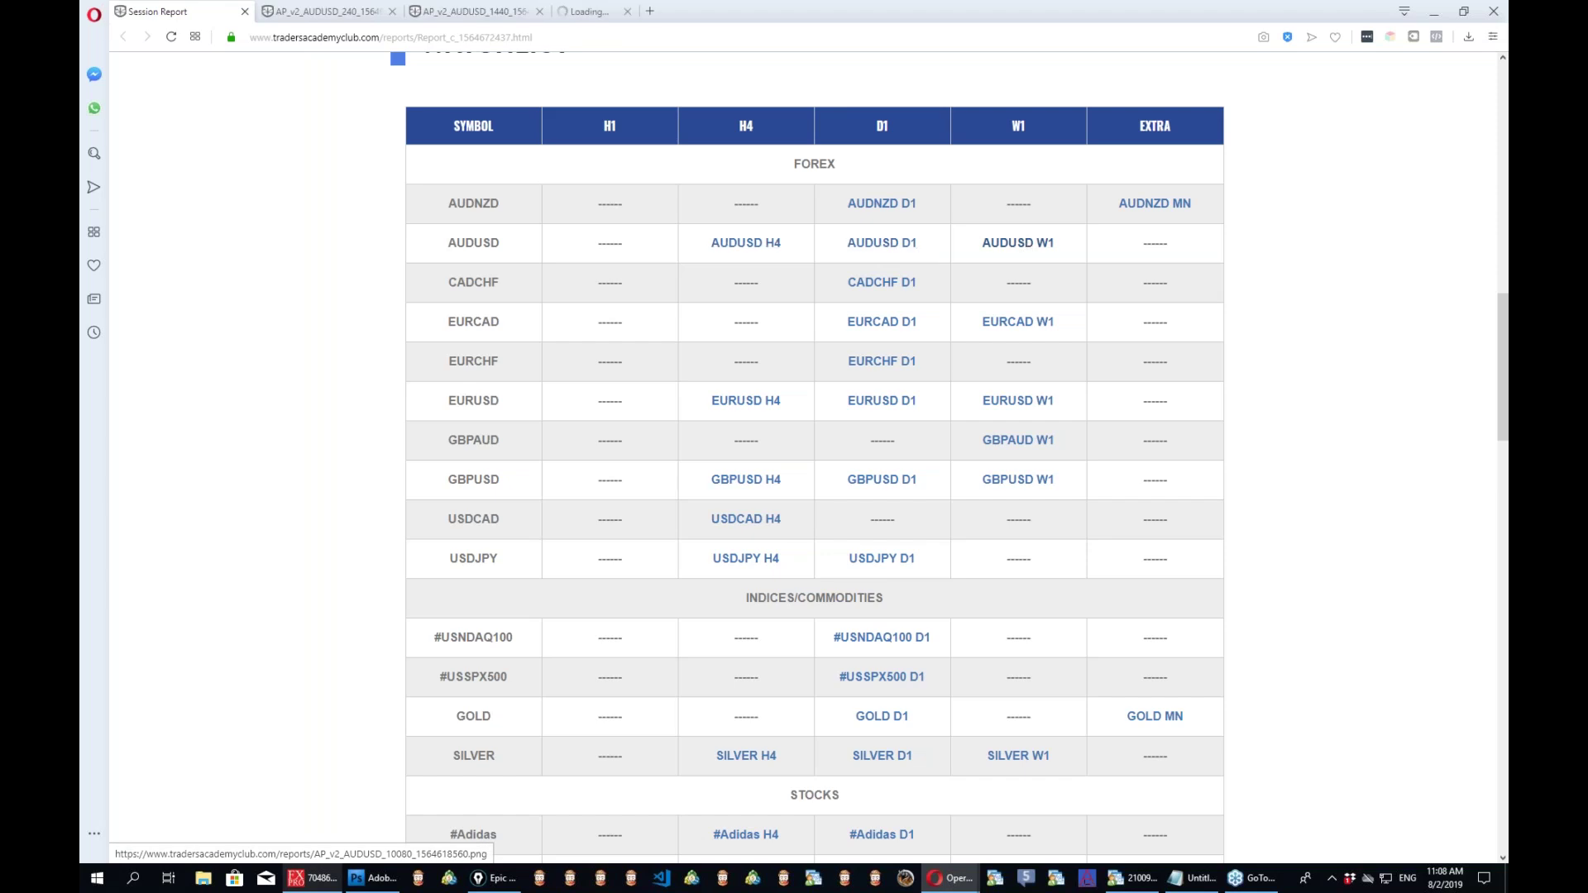
# On the AUDUSD W1 chart, underline the rising MACD lows and recent price low, and trace the down-up-down wave from the early-2018 high.
pyautogui.click(631, 13)
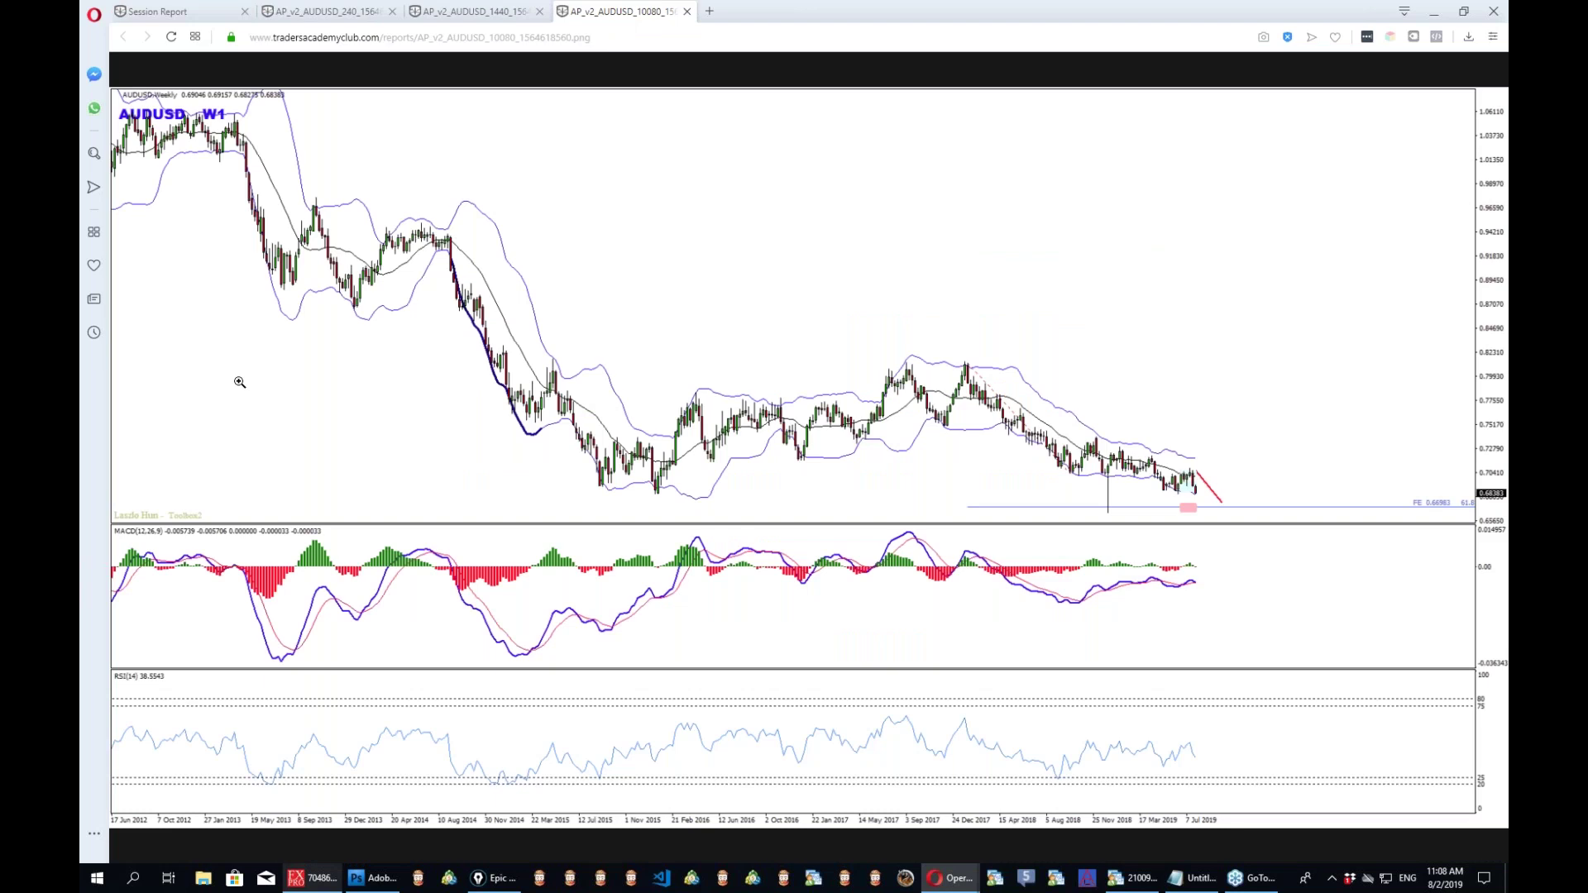
pyautogui.hotkey('ctrl', 'shift', '3')
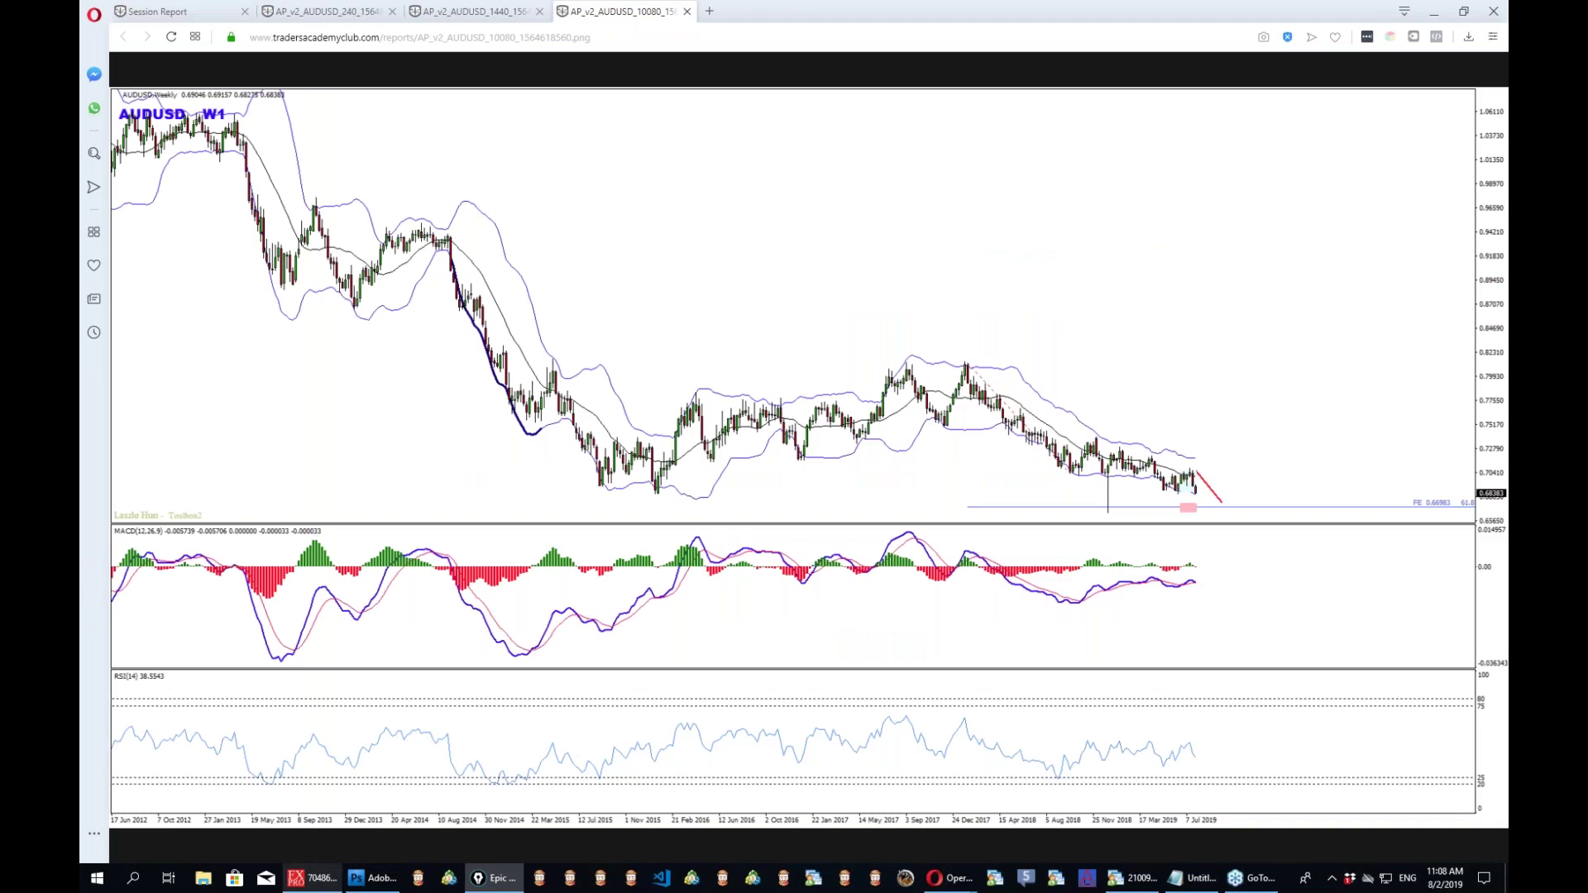
pyautogui.moveTo(1086, 613); pyautogui.dragTo(1205, 592)
pyautogui.moveTo(1164, 497); pyautogui.dragTo(1199, 499)
pyautogui.moveTo(964, 366); pyautogui.dragTo(1086, 496)
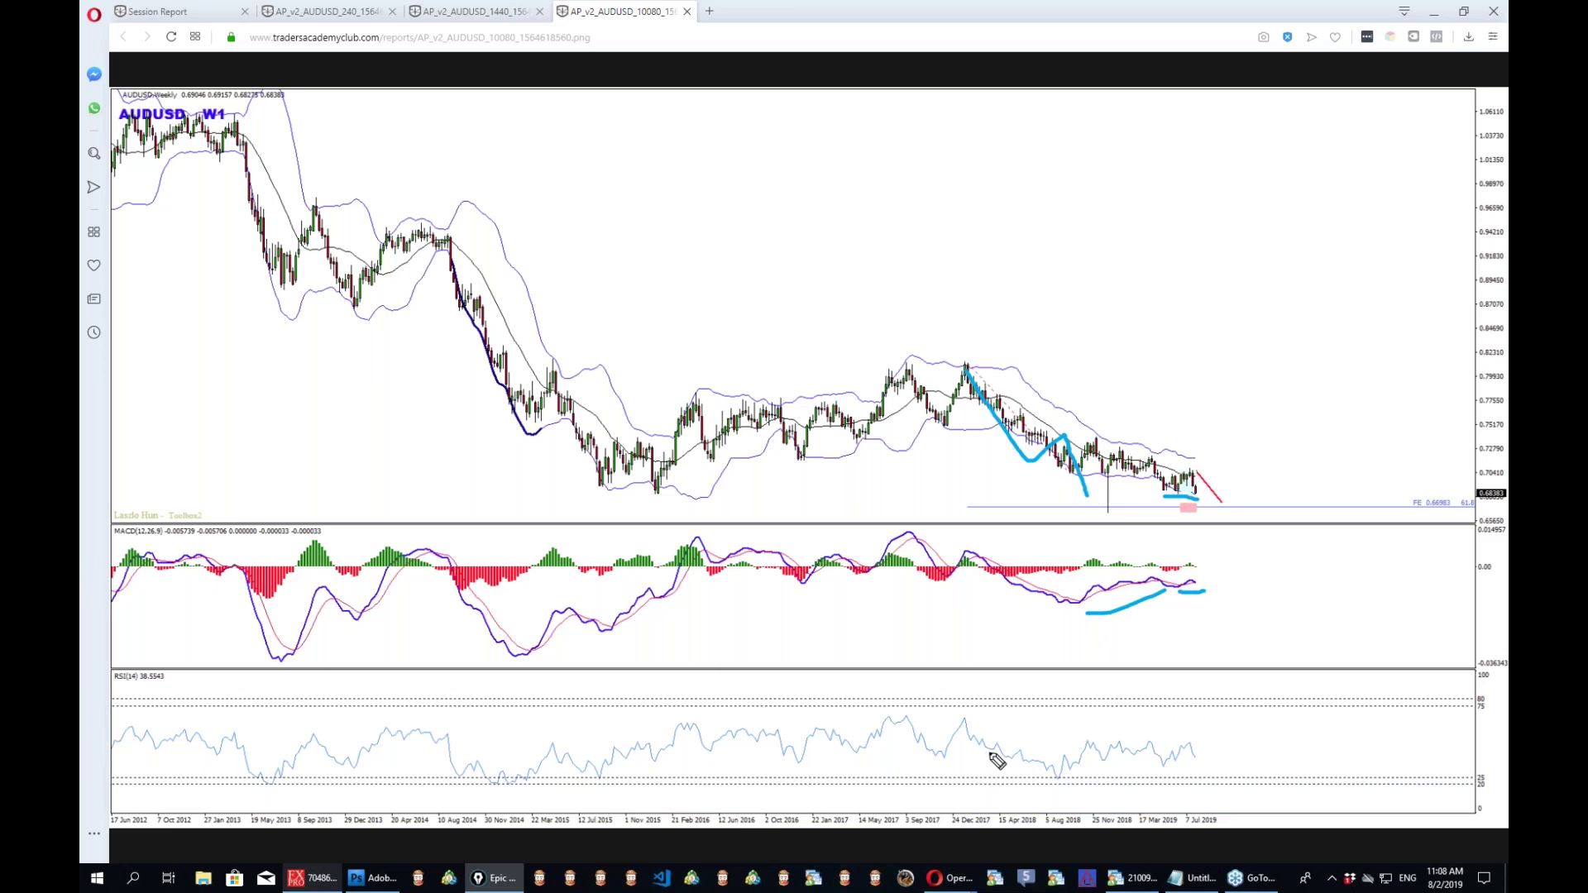
# Circle the 61.8 expansion label, mark its level and the spike low touching it, and draw a rising arrow from that level.
pyautogui.moveTo(1428, 478); pyautogui.dragTo(1410, 478)
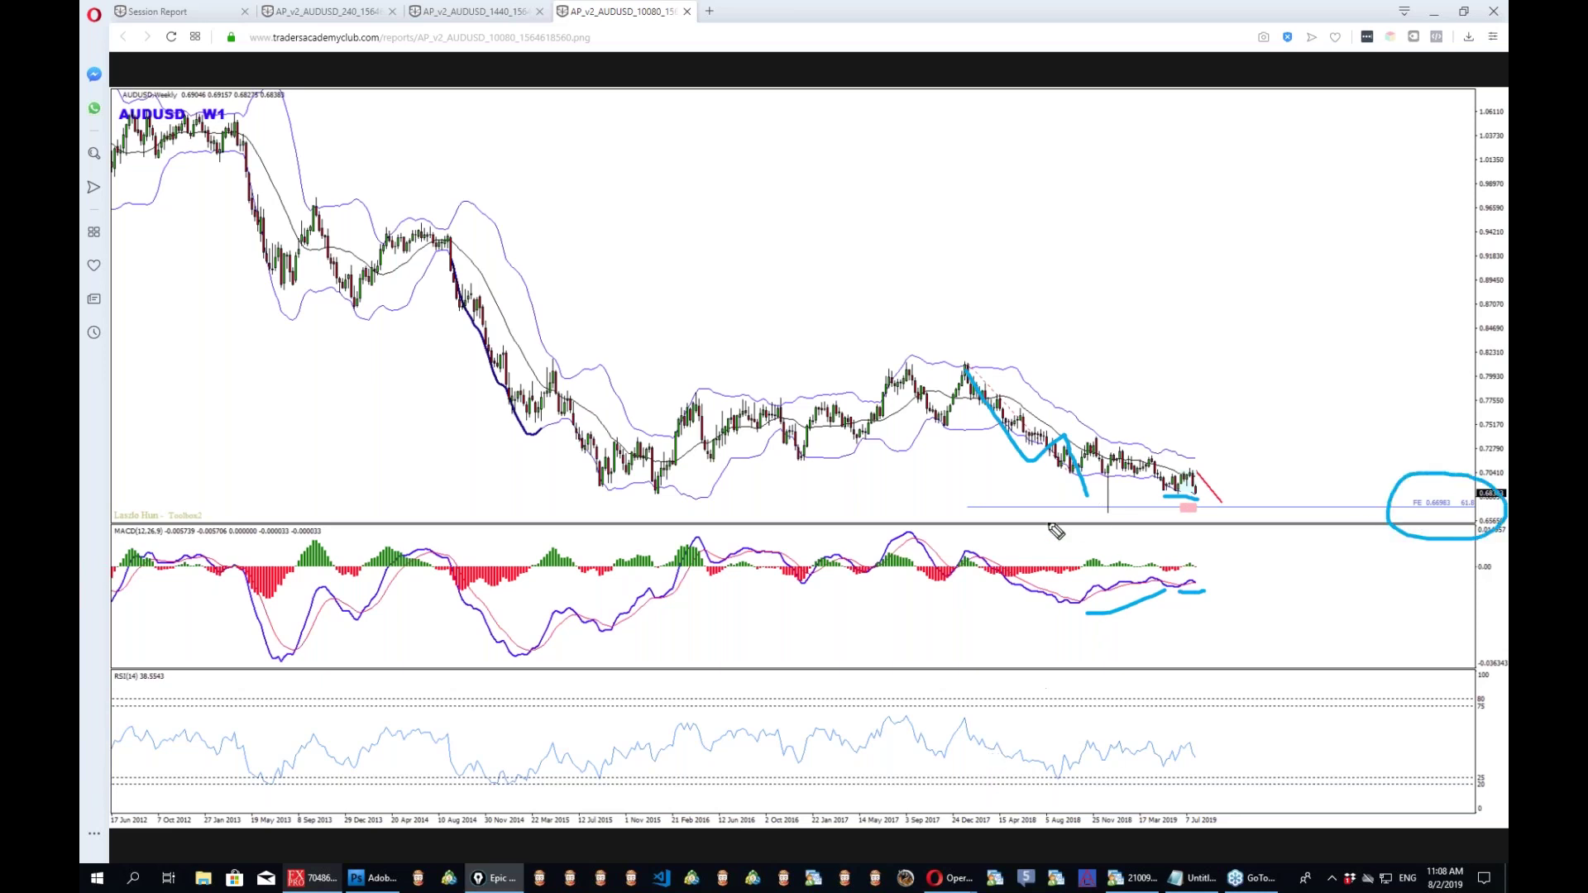
pyautogui.moveTo(976, 505); pyautogui.dragTo(1282, 512)
pyautogui.moveTo(1117, 498)
pyautogui.mouseDown()
pyautogui.moveTo(1101, 517)
pyautogui.moveTo(1115, 498)
pyautogui.mouseUp()
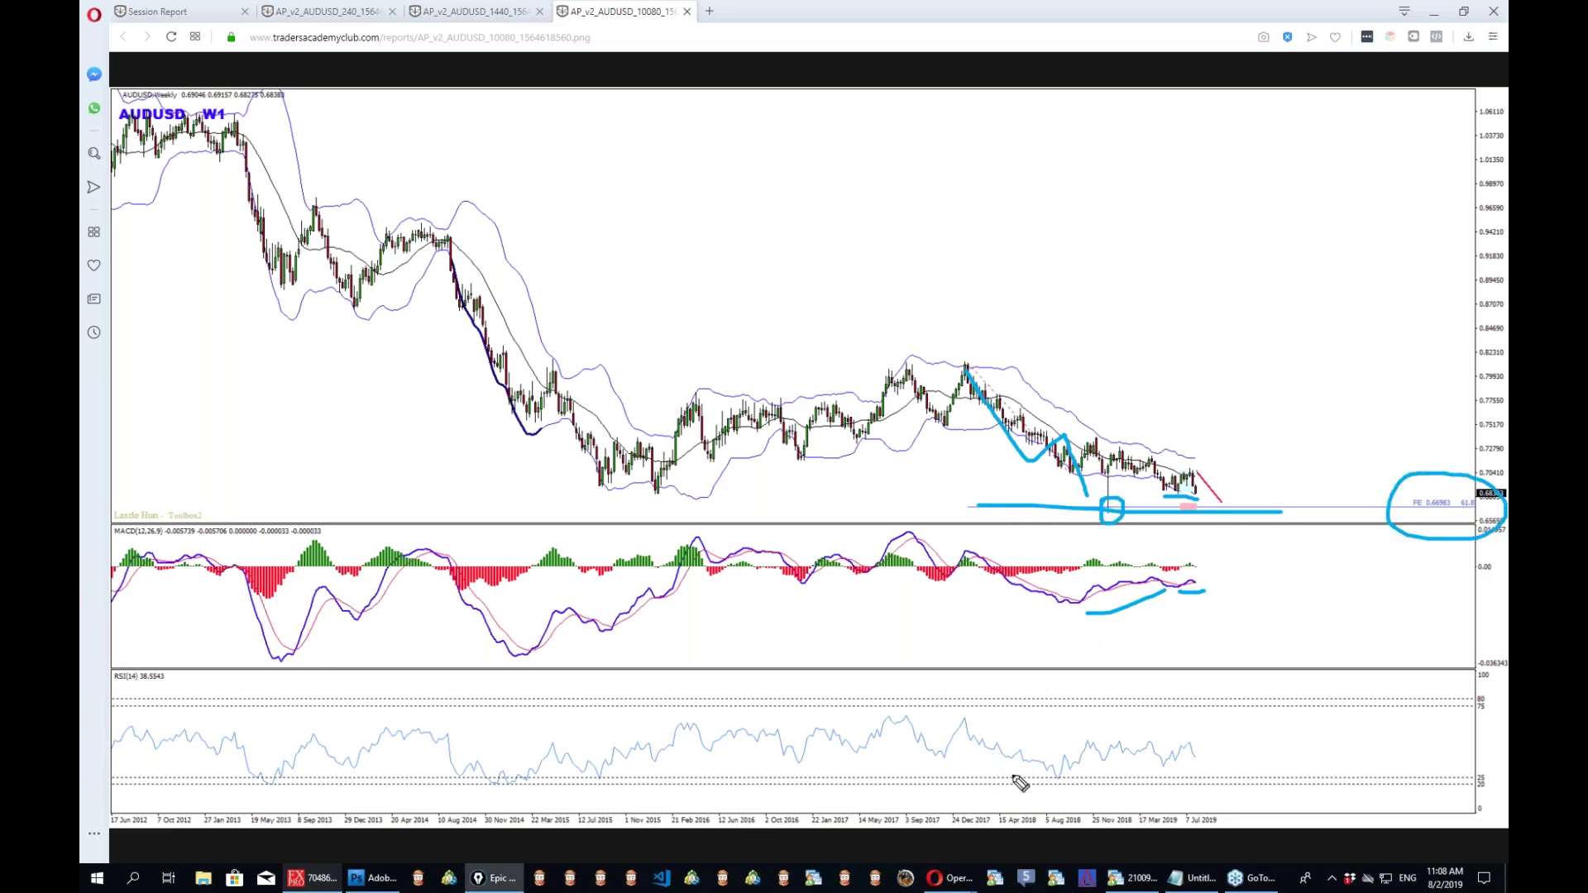
pyautogui.moveTo(1229, 507); pyautogui.dragTo(1286, 364)
pyautogui.moveTo(1251, 381); pyautogui.dragTo(1304, 411)
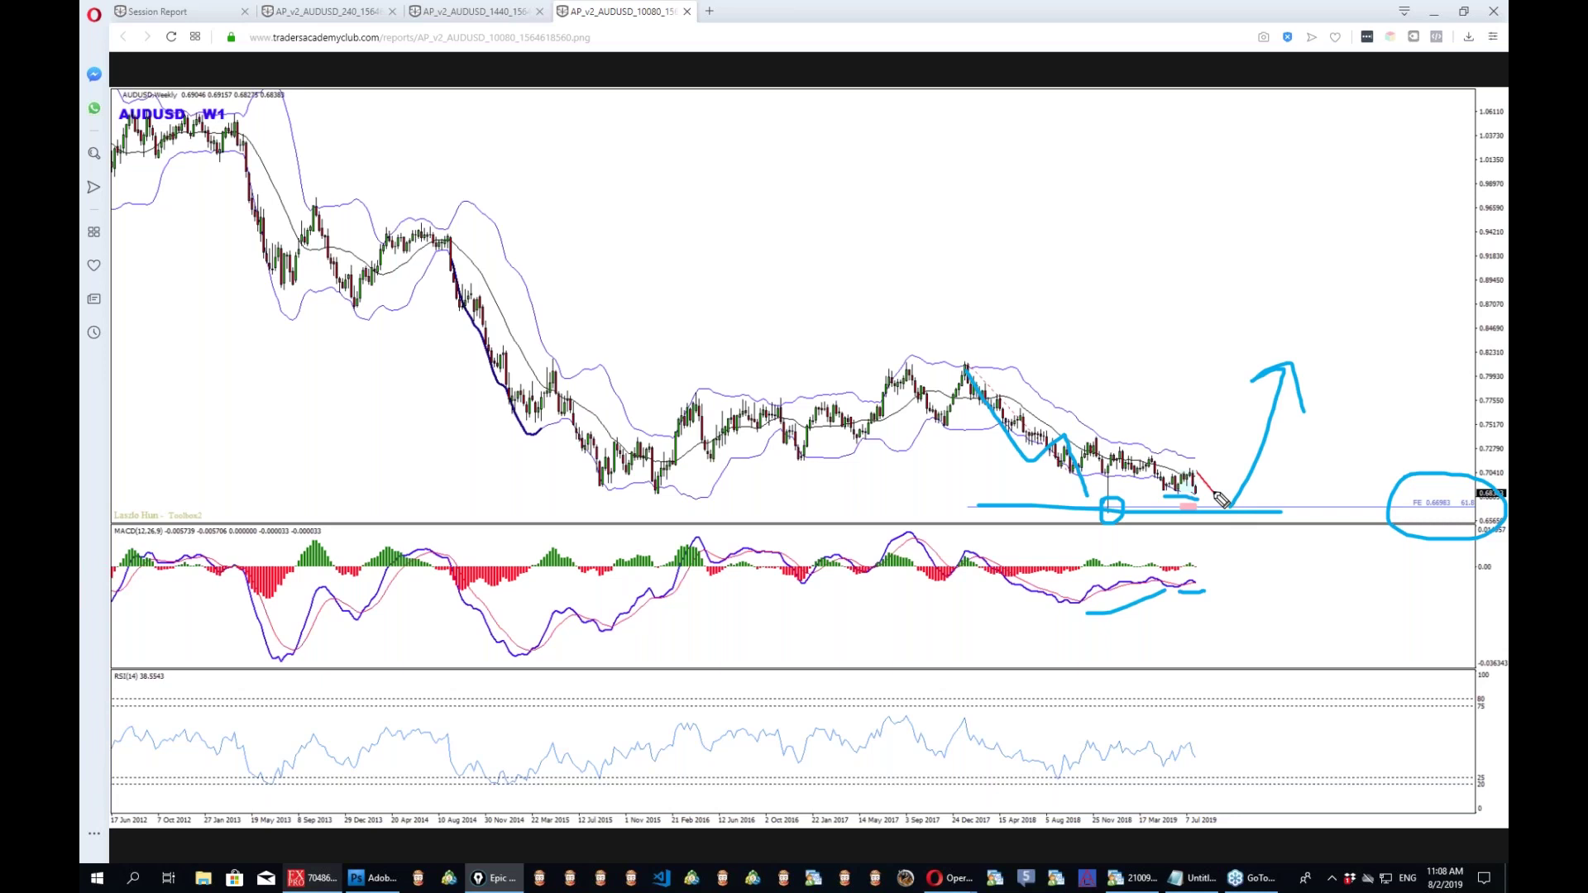
# Draw a downward arrow above price, emphasize the support level and bounce area, and sketch an I-shaped mark in the empty chart area.
pyautogui.moveTo(1114, 226); pyautogui.dragTo(1114, 303)
pyautogui.moveTo(1097, 284)
pyautogui.mouseDown()
pyautogui.moveTo(1119, 319)
pyautogui.moveTo(1142, 265)
pyautogui.mouseUp()
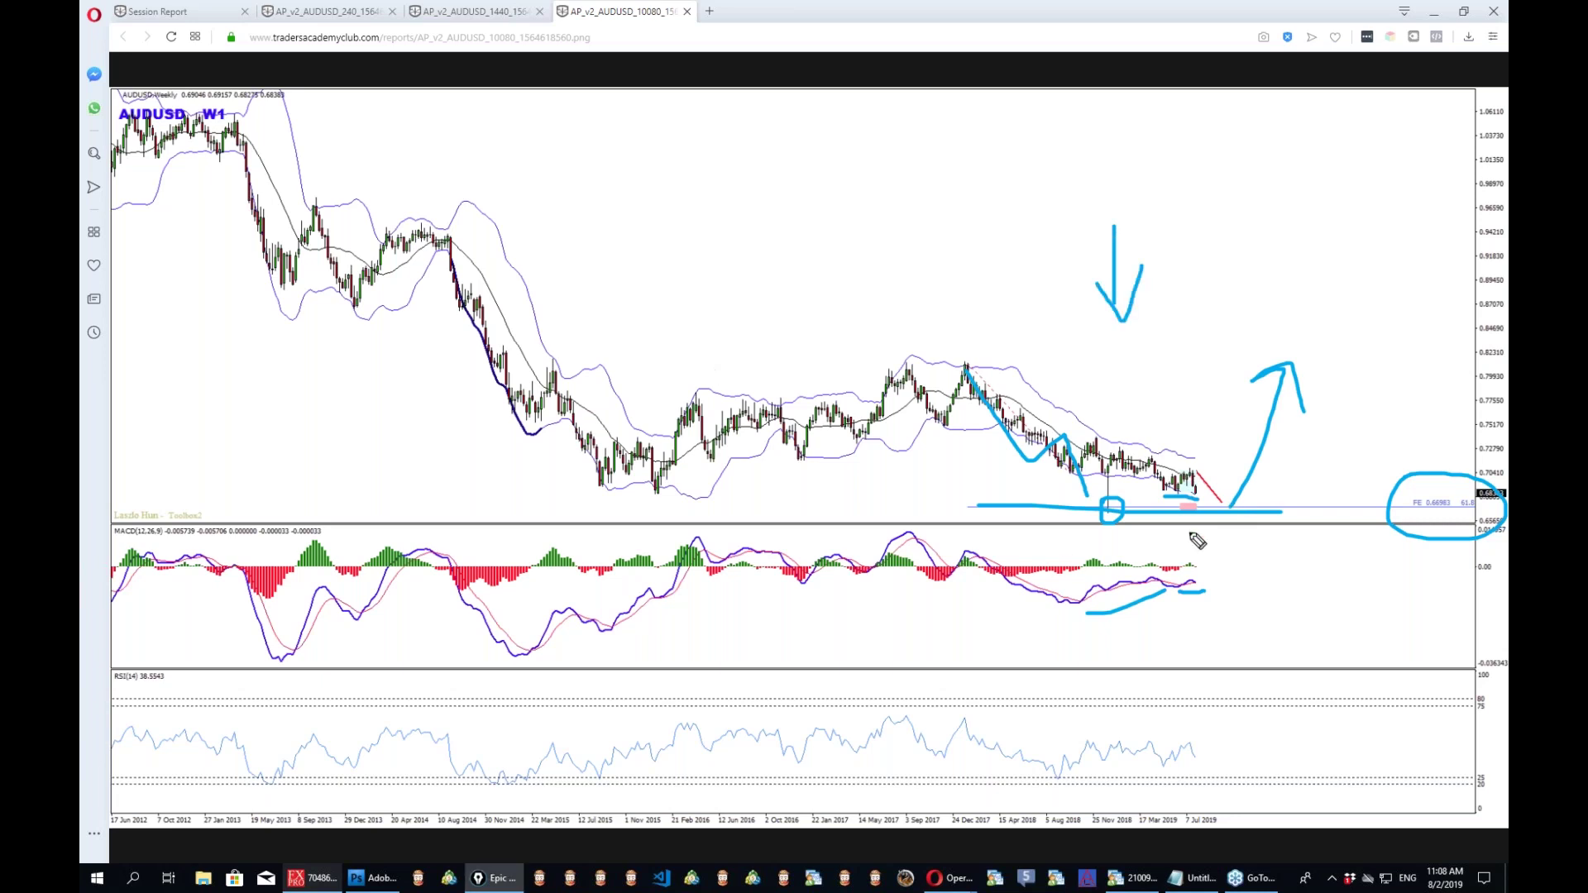
pyautogui.moveTo(1246, 497)
pyautogui.mouseDown()
pyautogui.moveTo(1209, 501)
pyautogui.moveTo(1221, 488)
pyautogui.moveTo(1281, 508)
pyautogui.mouseUp()
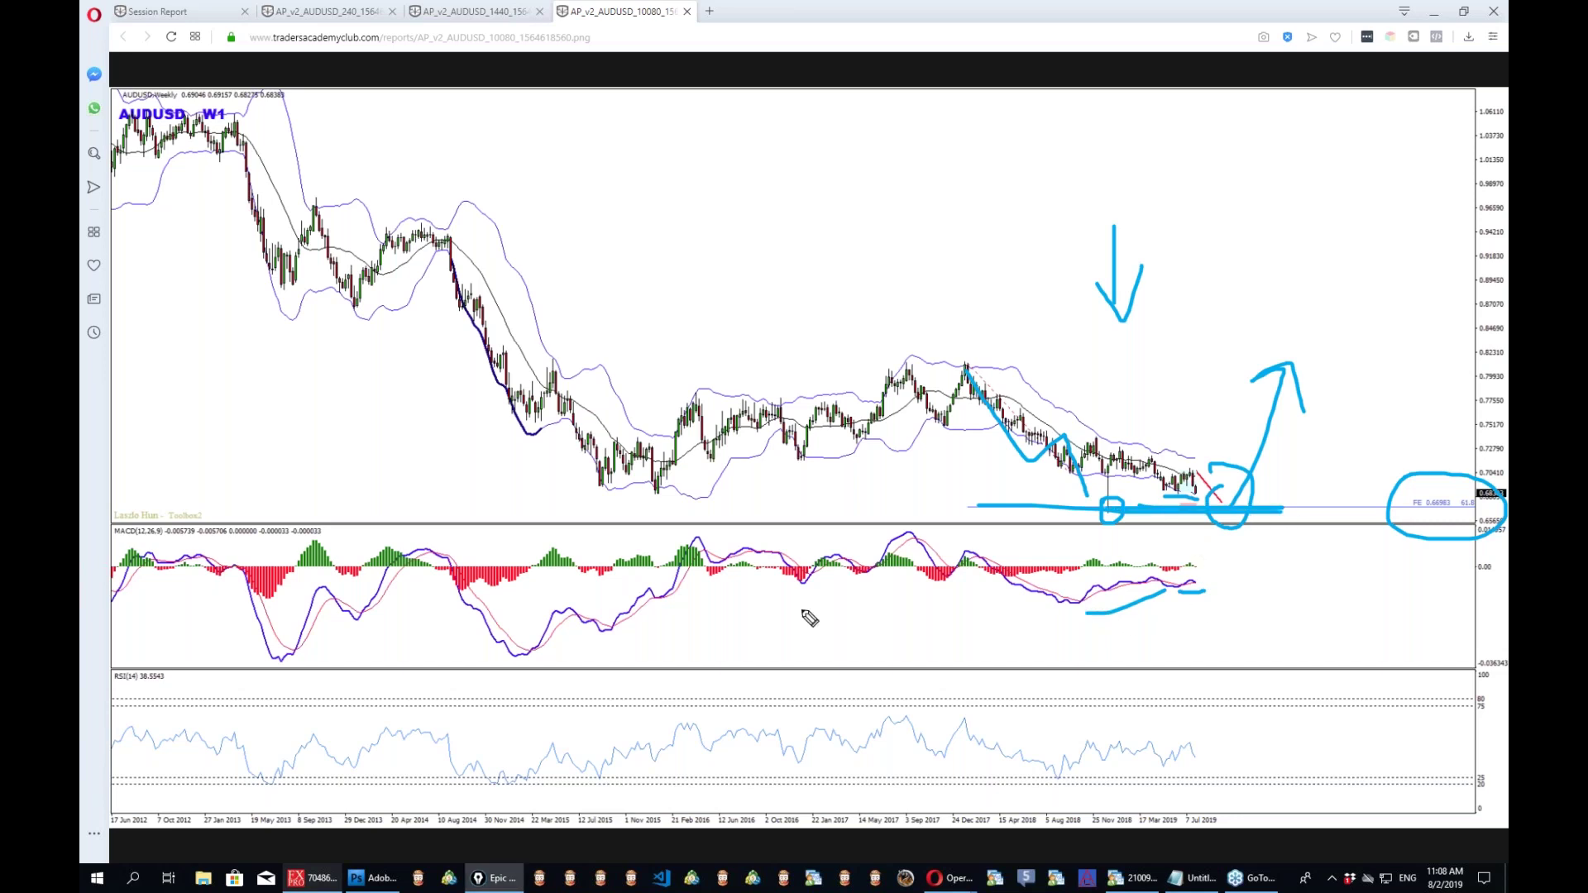
pyautogui.moveTo(320, 470)
pyautogui.mouseDown()
pyautogui.moveTo(321, 502)
pyautogui.moveTo(347, 467)
pyautogui.moveTo(296, 504)
pyautogui.mouseUp()
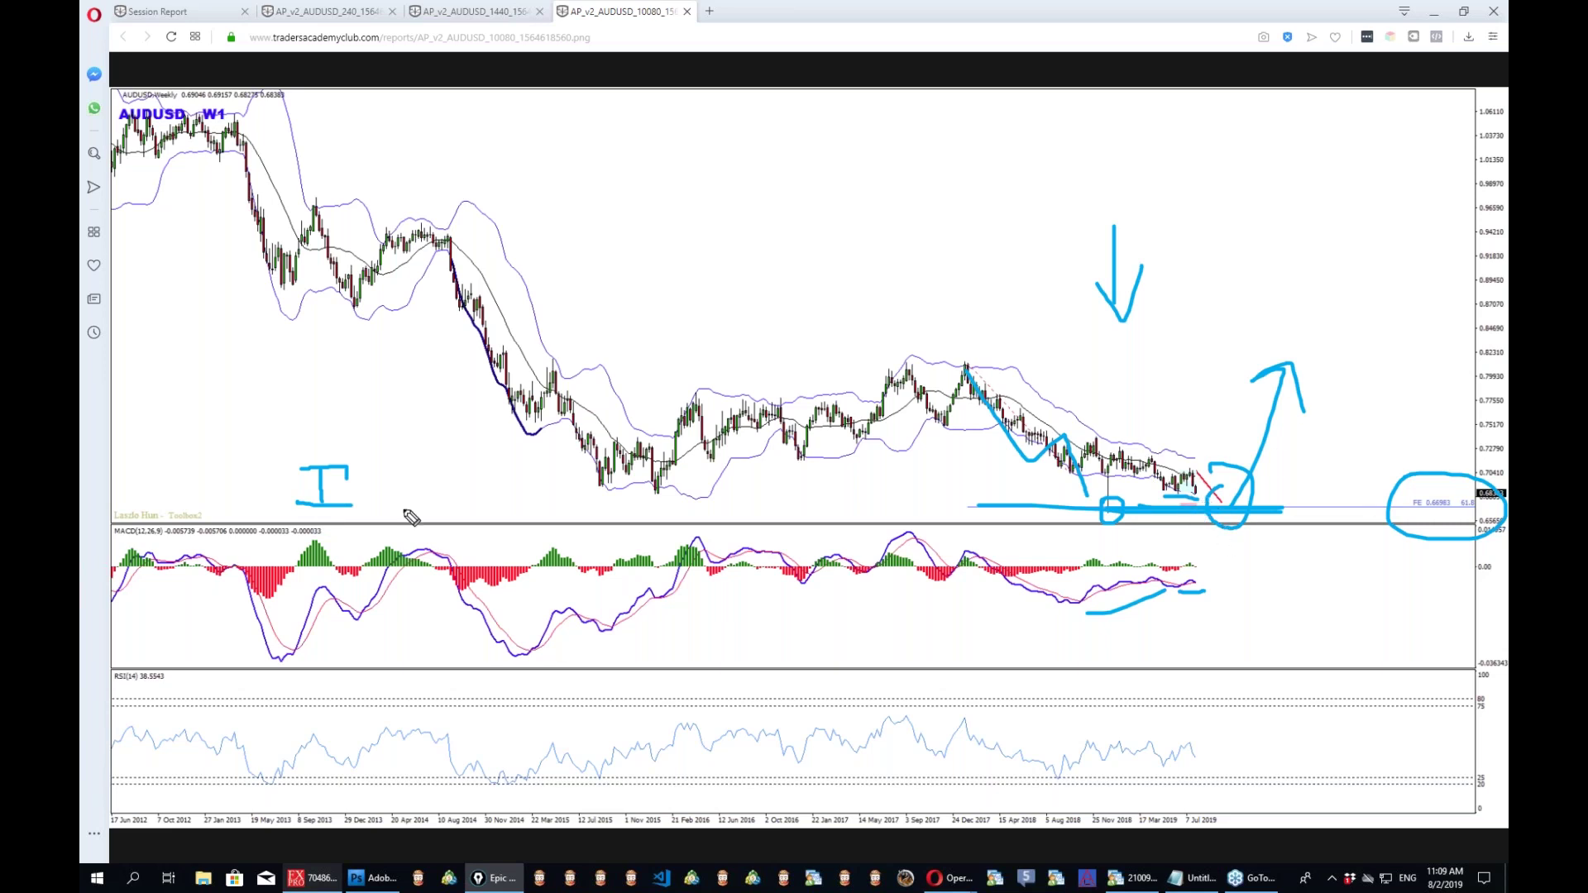
# Open the AUDUSD D1 chart and draw lines along the range's top and bottom, below the trendline break, and over the July highs.
pyautogui.hotkey('ctrl', 'shift', '1')
pyautogui.click(516, 7)
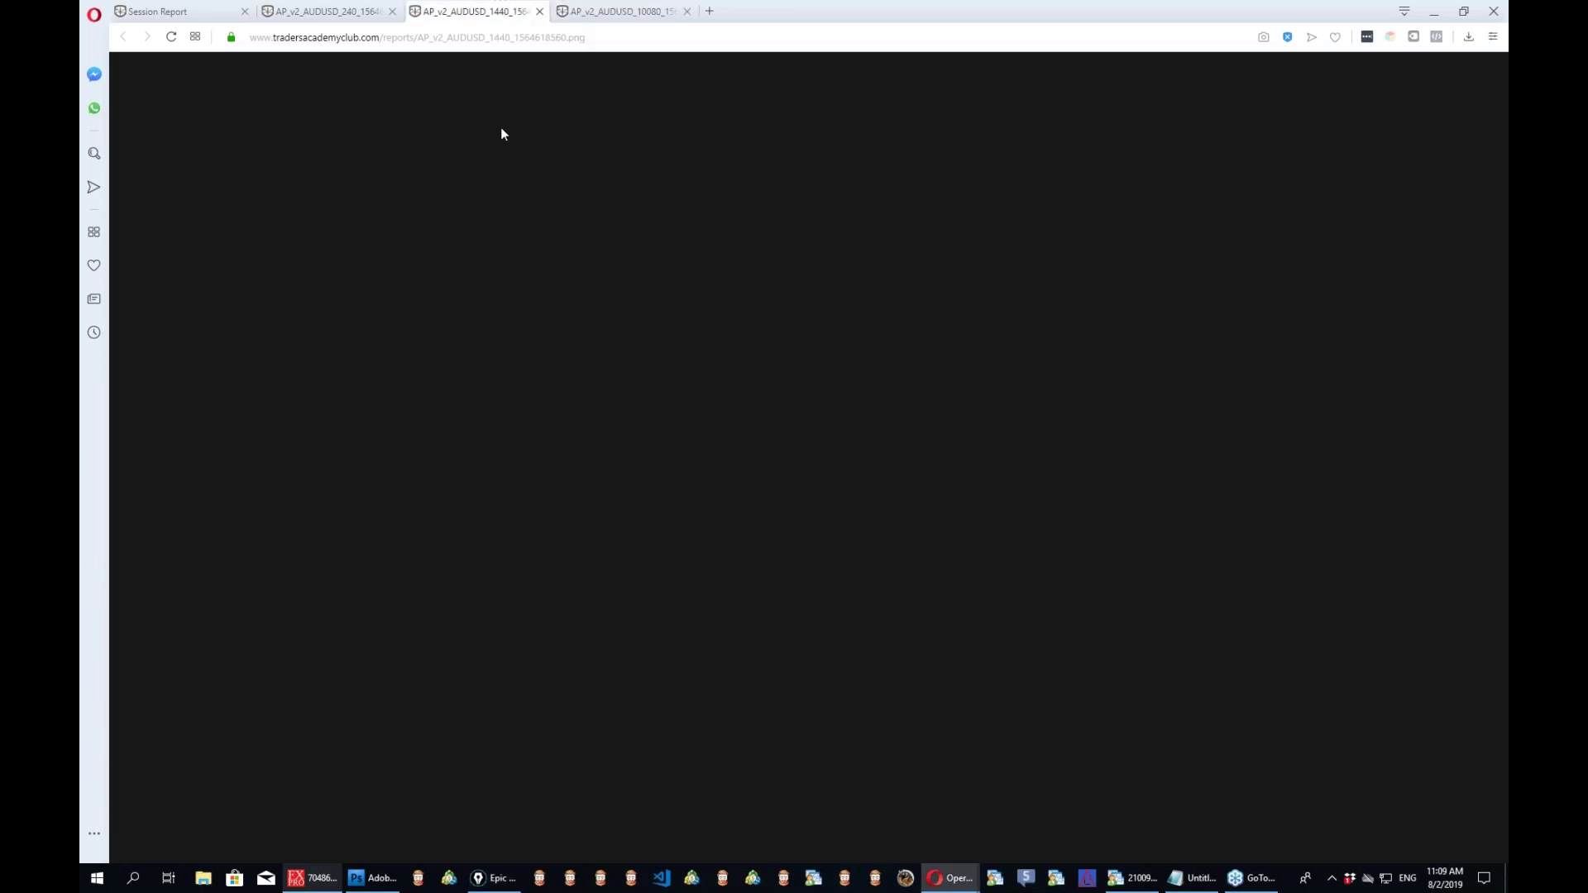
pyautogui.hotkey('ctrl', 'shift', '3')
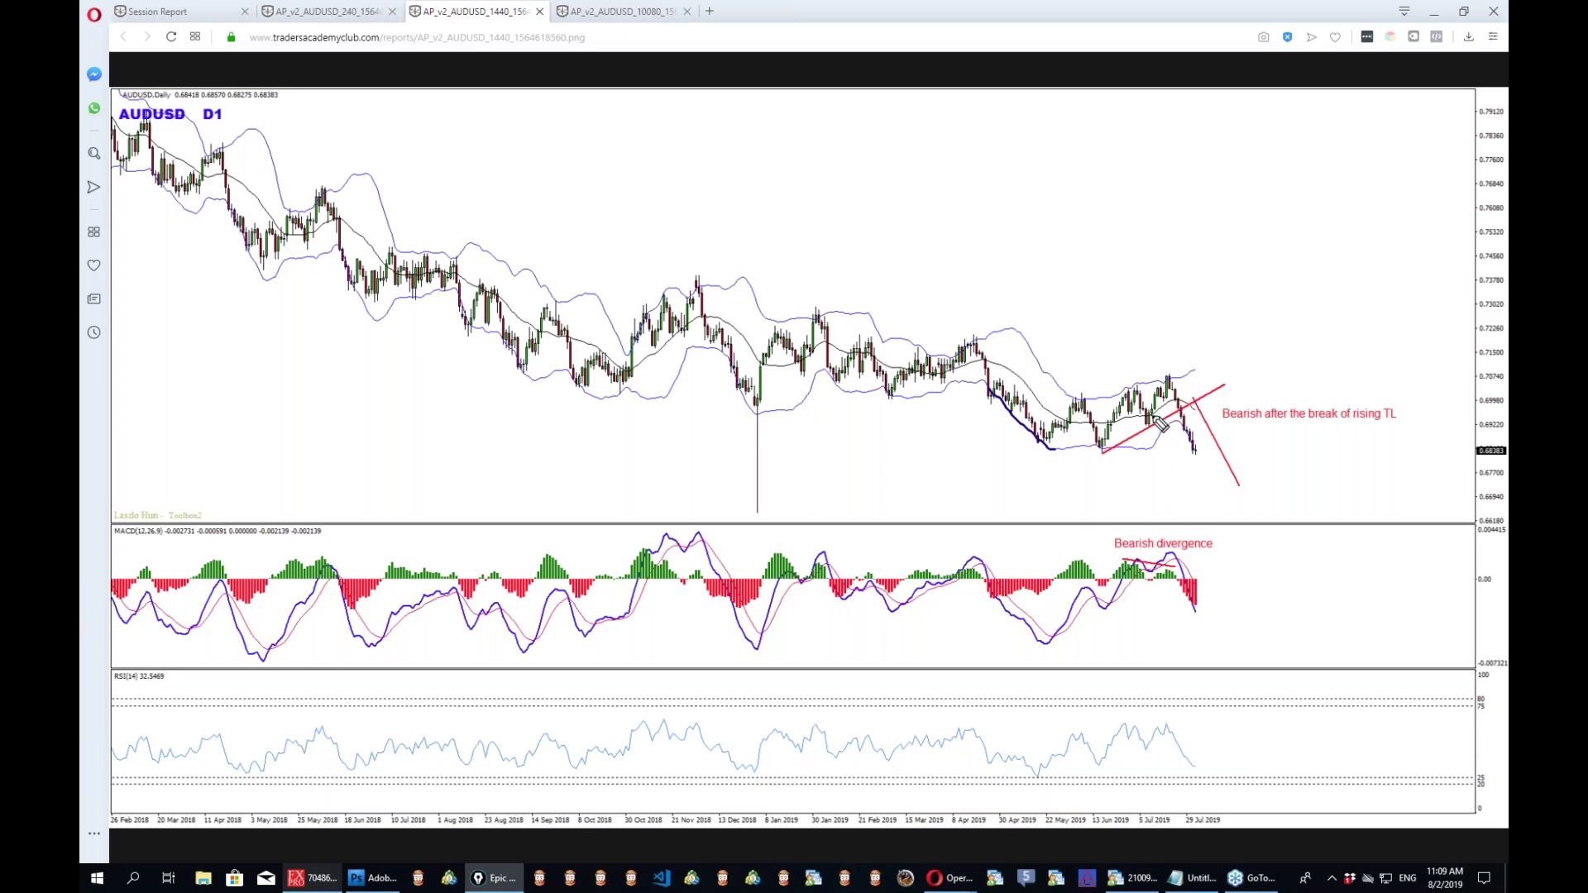
pyautogui.moveTo(1022, 393); pyautogui.dragTo(1345, 393)
pyautogui.moveTo(1022, 446); pyautogui.dragTo(1345, 446)
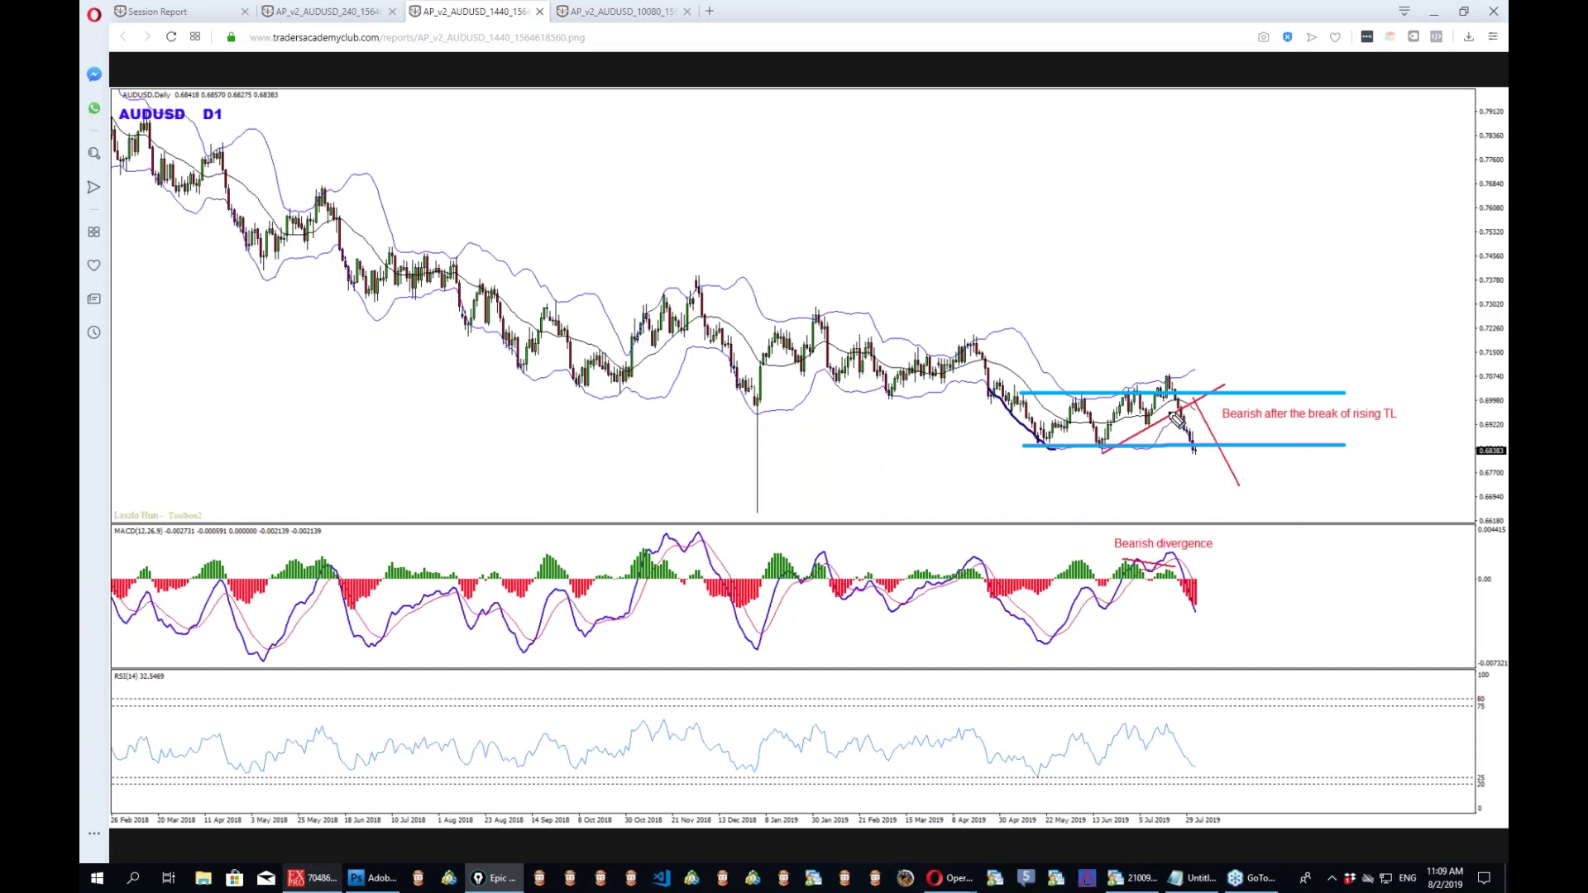
pyautogui.moveTo(1169, 411); pyautogui.dragTo(1238, 423)
pyautogui.moveTo(1172, 368); pyautogui.dragTo(1122, 382)
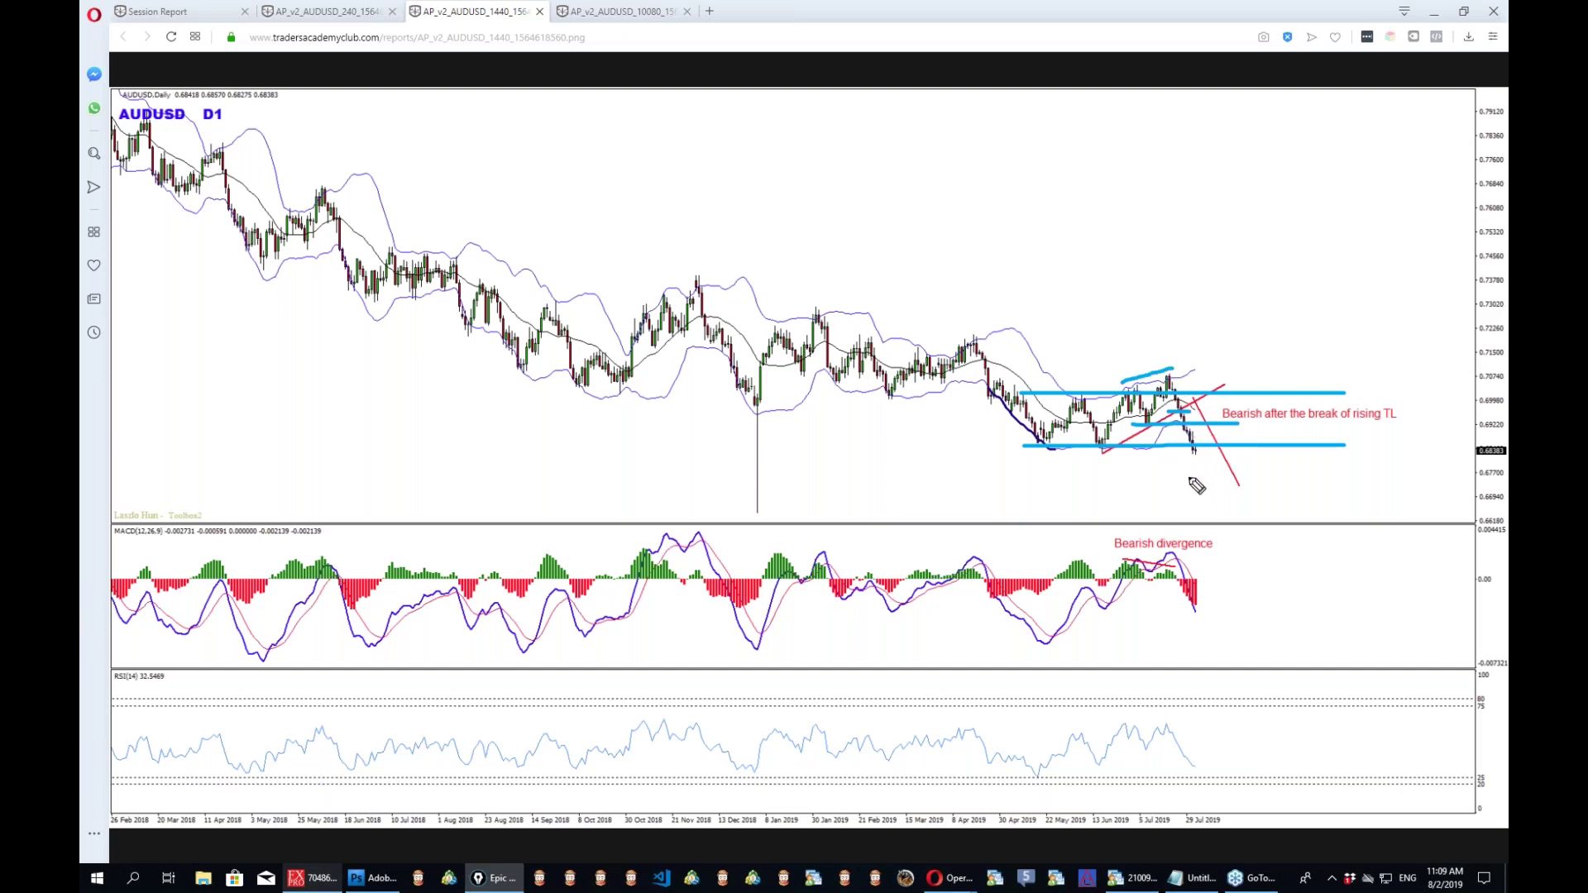
# On the AUDUSD H4 chart, replace the old drawings with a June-low trendline, a July-low horizontal and a correction-and-drop sketch, then clear them.
pyautogui.click(361, 11)
pyautogui.click(142, 386)
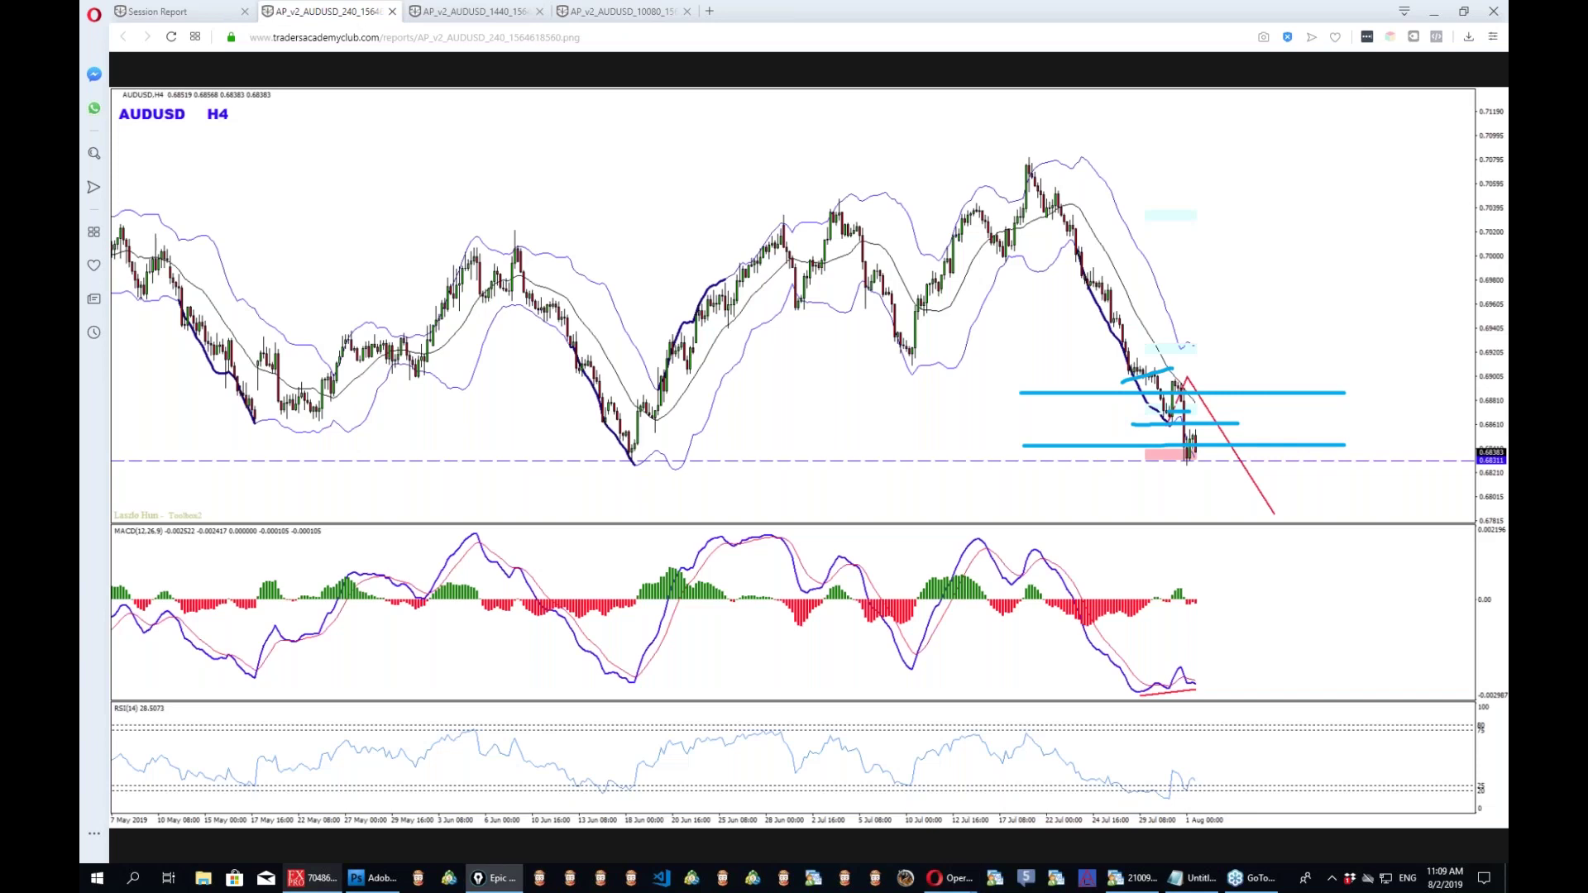
pyautogui.moveTo(626, 463)
pyautogui.mouseDown()
pyautogui.moveTo(918, 382)
pyautogui.moveTo(1411, 200)
pyautogui.mouseUp()
pyautogui.moveTo(831, 366); pyautogui.dragTo(1506, 366)
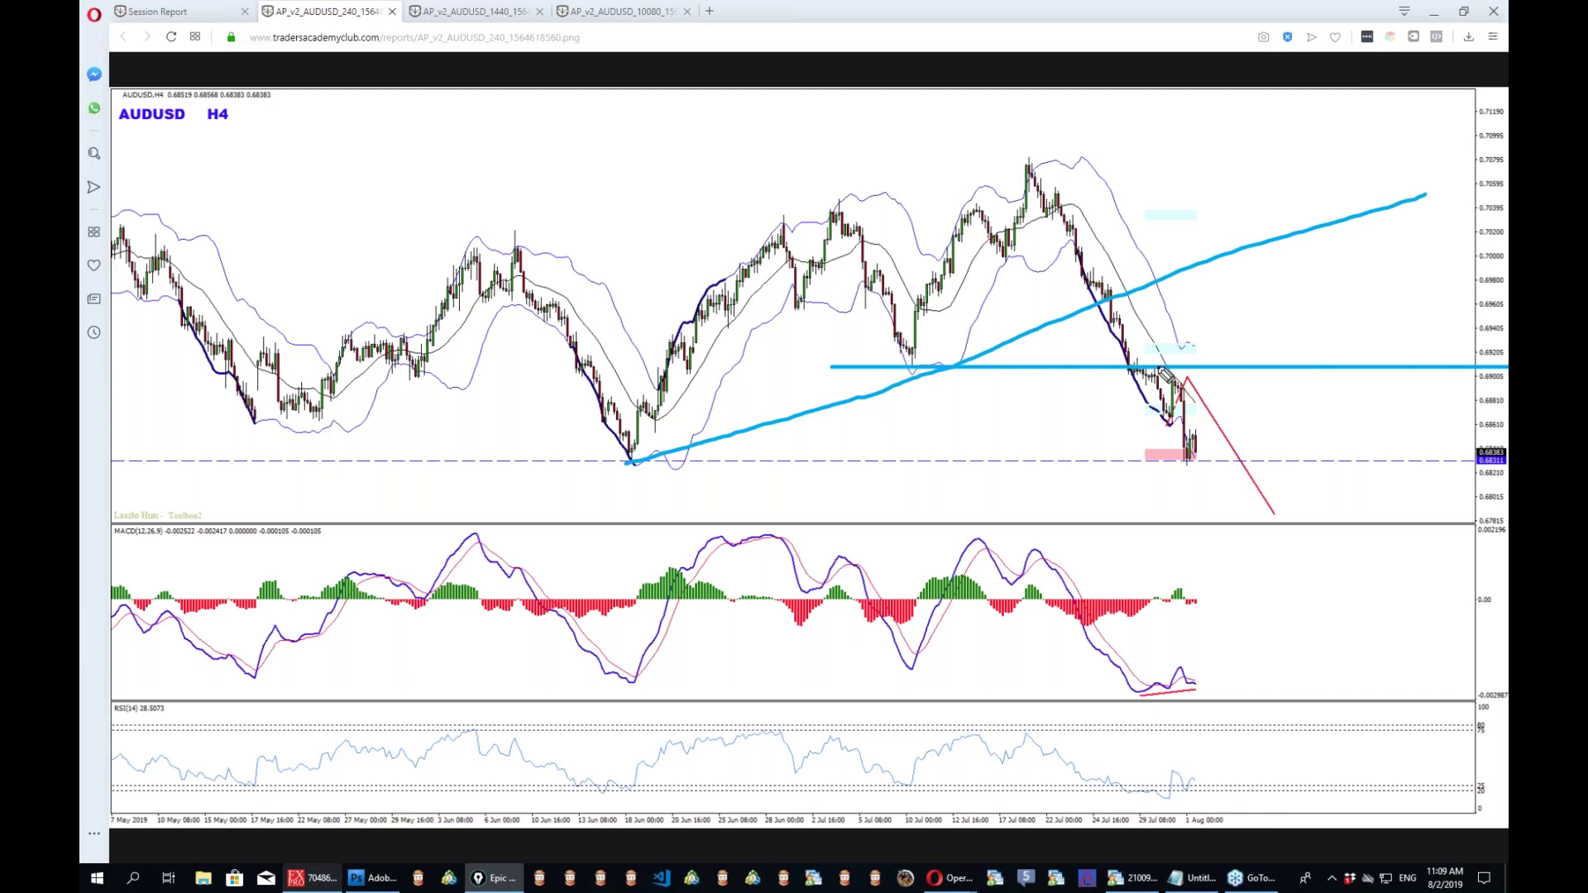
pyautogui.moveTo(1125, 376)
pyautogui.mouseDown()
pyautogui.moveTo(1203, 374)
pyautogui.moveTo(1231, 494)
pyautogui.mouseUp()
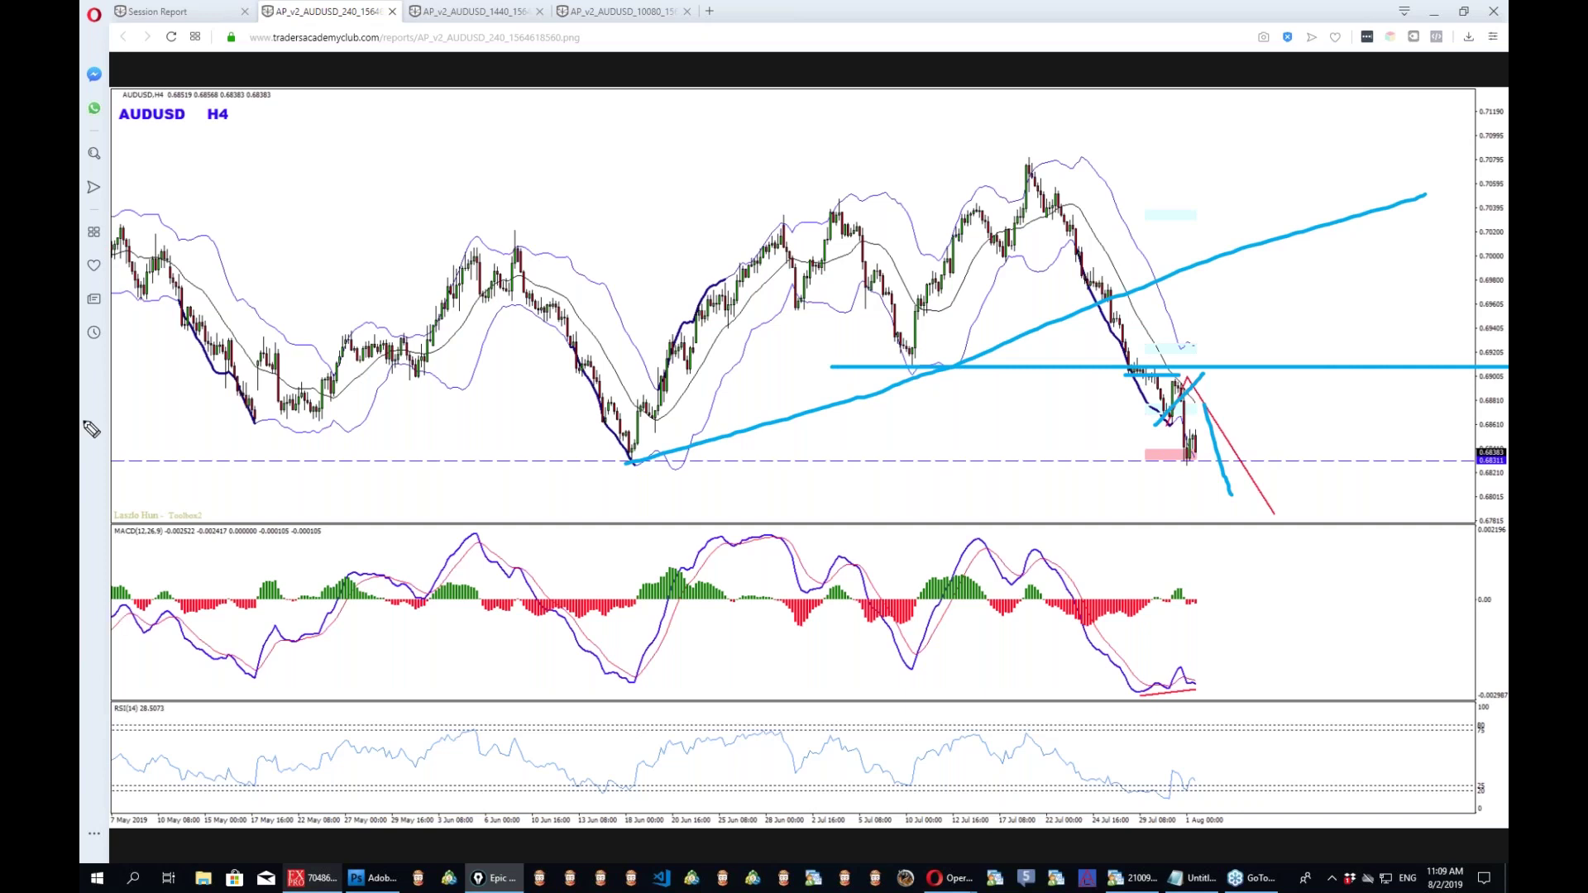
pyautogui.hotkey('ctrl', 'shift', '7')
# Circle the June low and the latest low on the AUDUSD H4 chart, and underline the rising MACD lows.
pyautogui.moveTo(639, 450)
pyautogui.mouseDown()
pyautogui.moveTo(616, 468)
pyautogui.moveTo(647, 469)
pyautogui.moveTo(634, 451)
pyautogui.mouseUp()
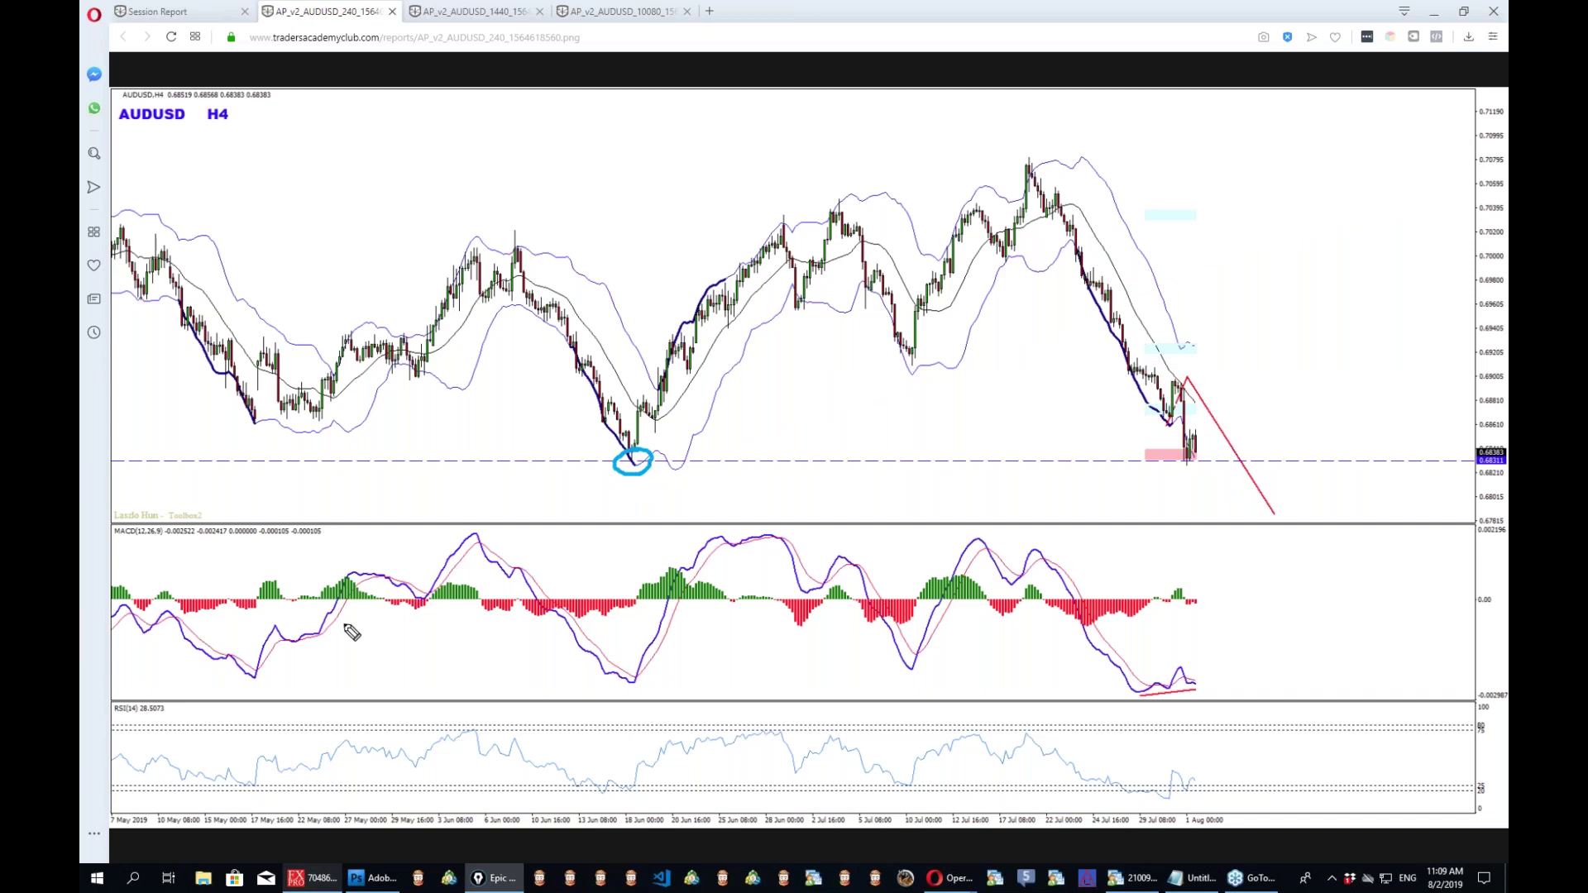
pyautogui.moveTo(1191, 450); pyautogui.dragTo(1181, 450)
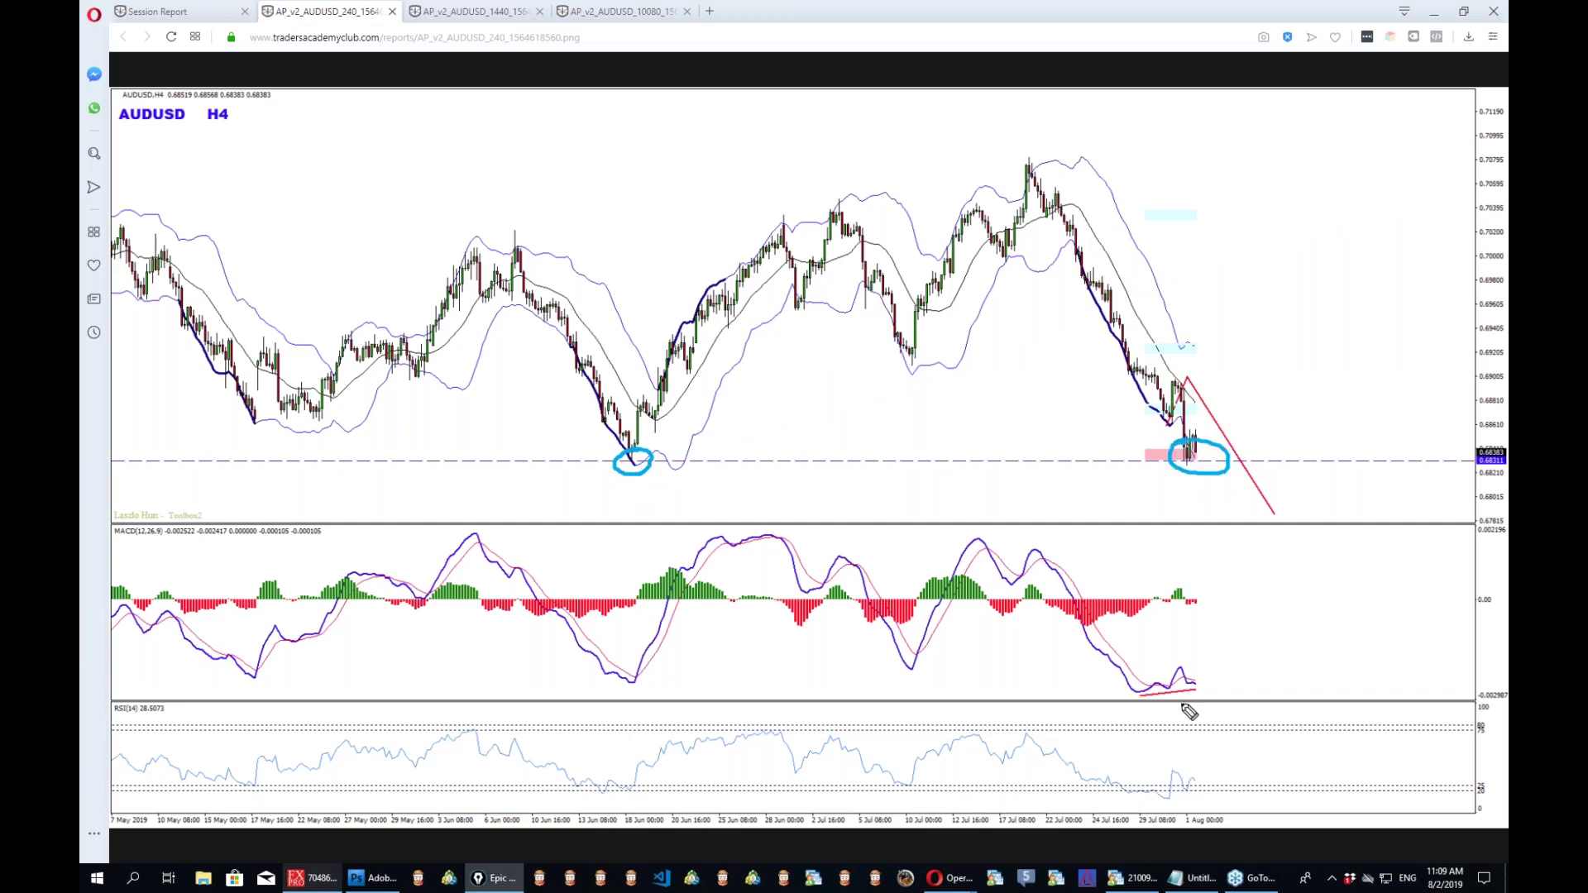
pyautogui.moveTo(1133, 714); pyautogui.dragTo(1209, 697)
pyautogui.moveTo(1222, 460); pyautogui.dragTo(1225, 457)
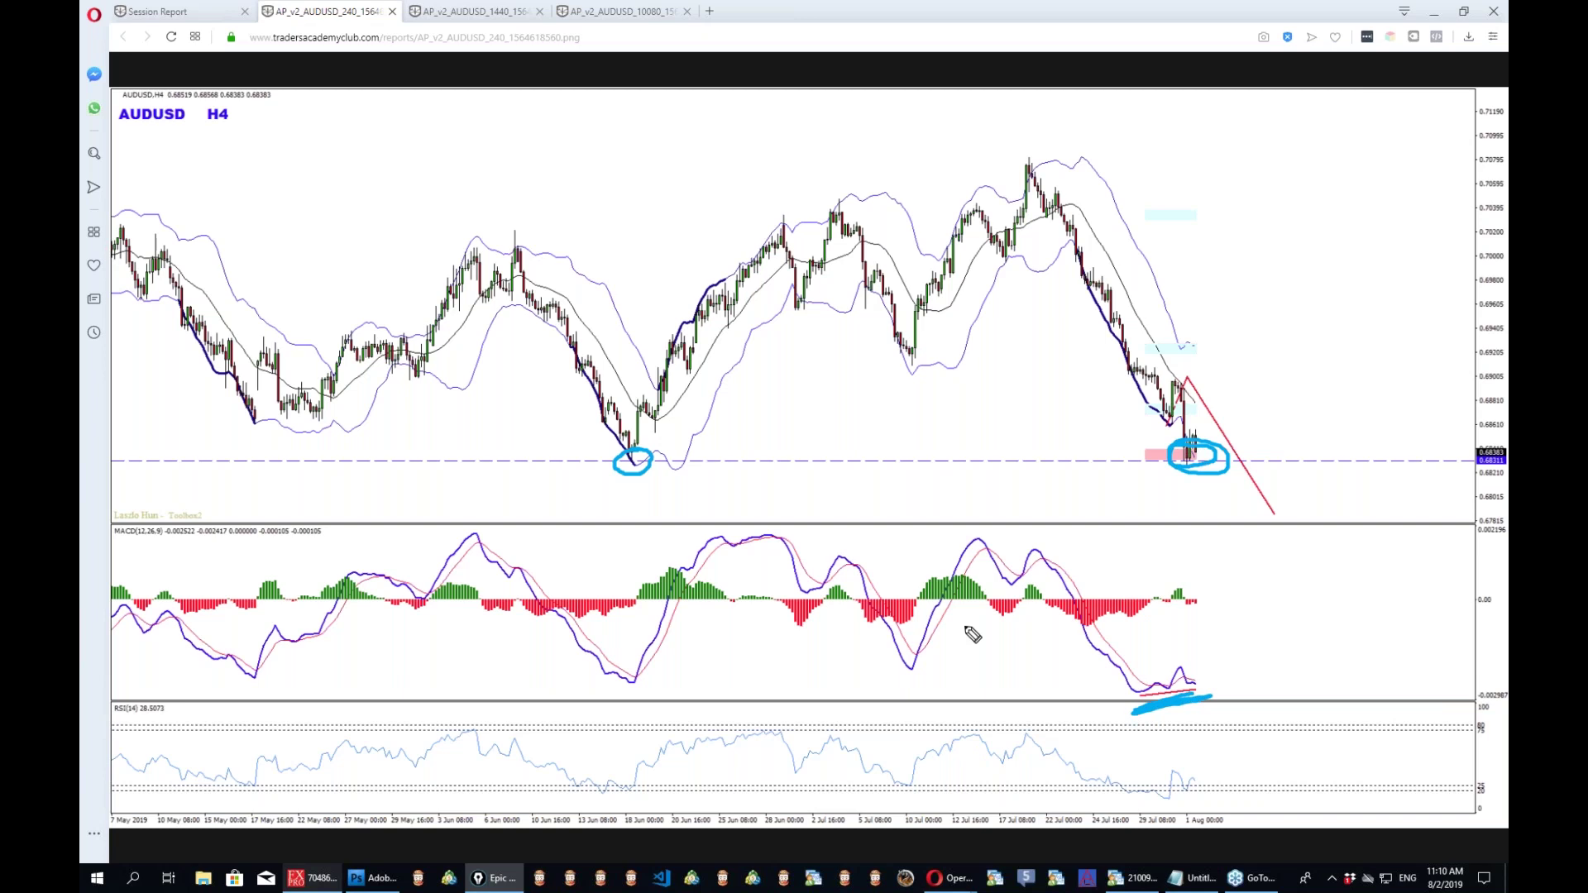
# On the AUDUSD H4 chart, draw a curved downward arrow above the falling price and an upward bounce arrow from the latest low.
pyautogui.moveTo(1090, 221); pyautogui.dragTo(1185, 299)
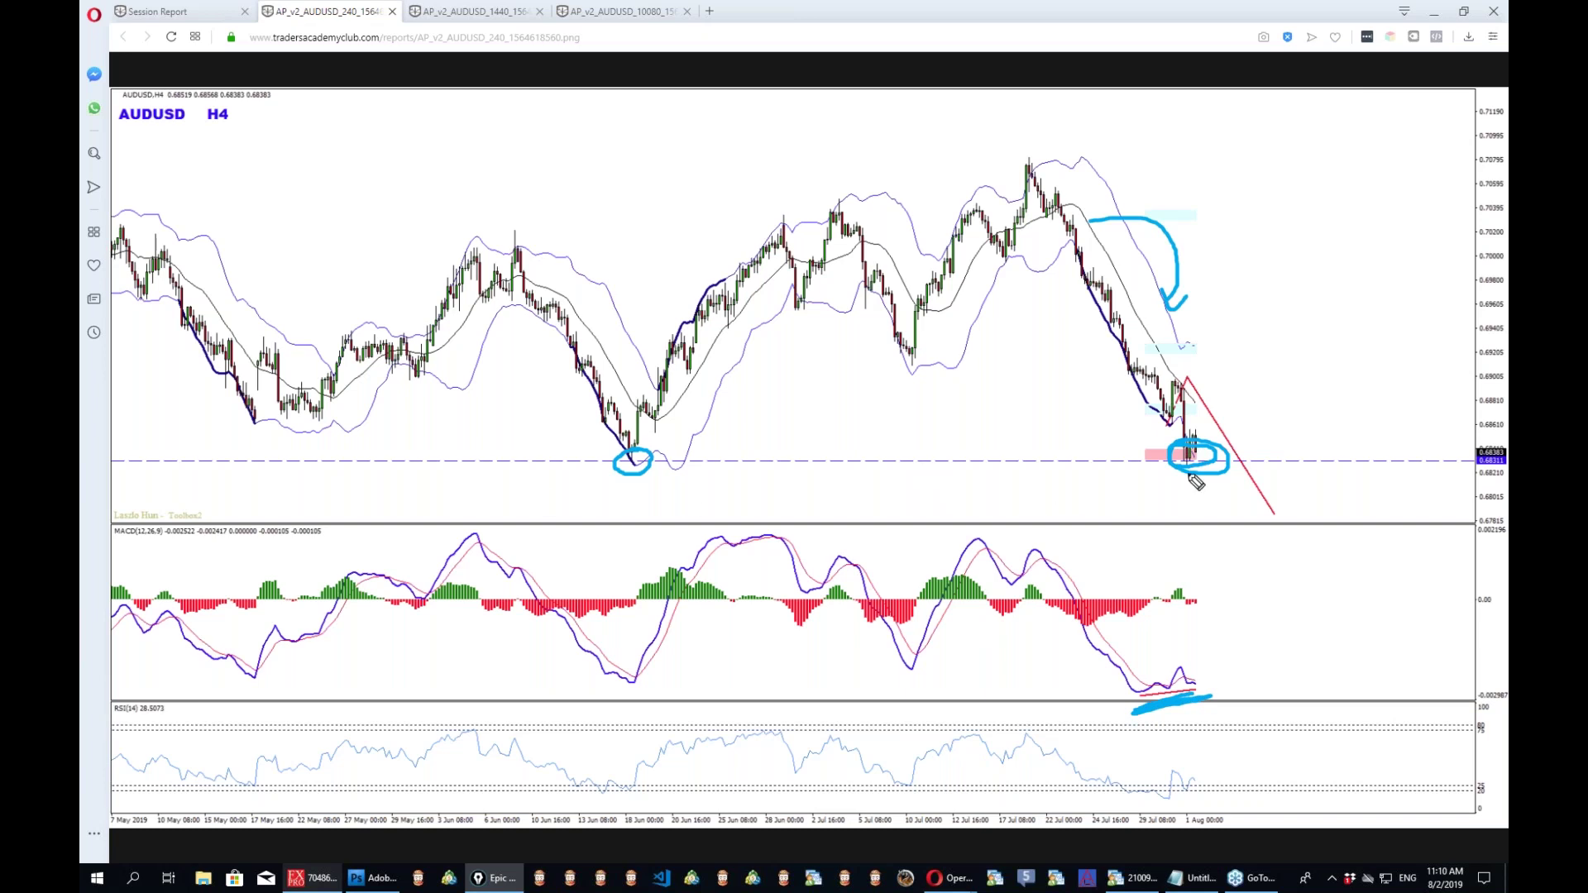
pyautogui.moveTo(1191, 463); pyautogui.dragTo(1256, 353)
pyautogui.click(1237, 355)
pyautogui.moveTo(1233, 356); pyautogui.dragTo(1257, 382)
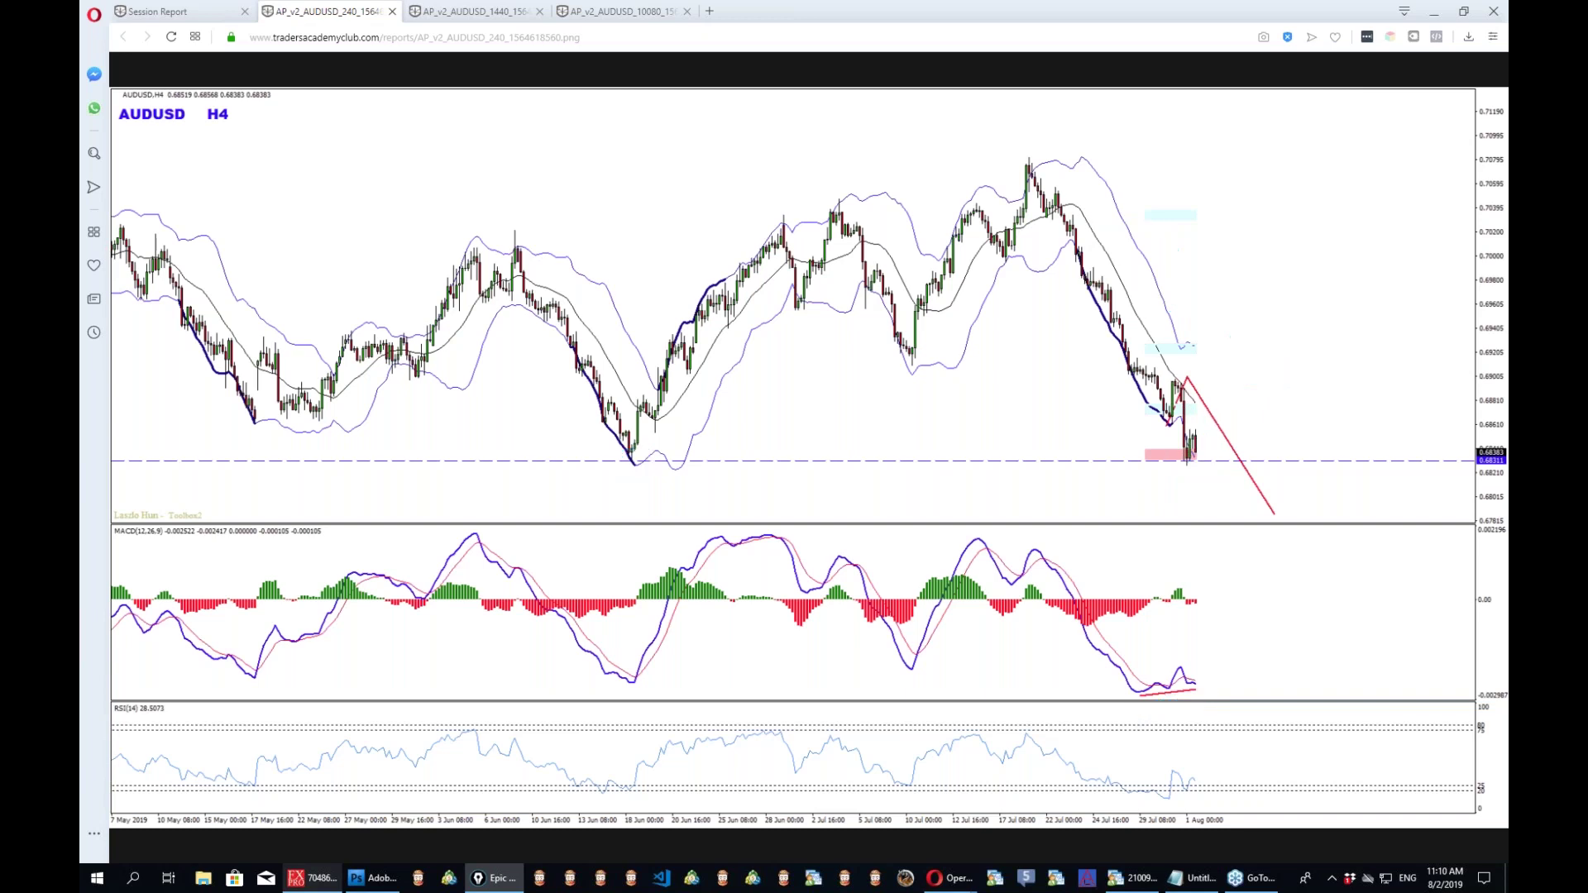
# Switch to MetaTrader, open the AUDUSD daily chart with the blue trendlines, and measure the latest drop on the H4 timeframe.
pyautogui.click(315, 878)
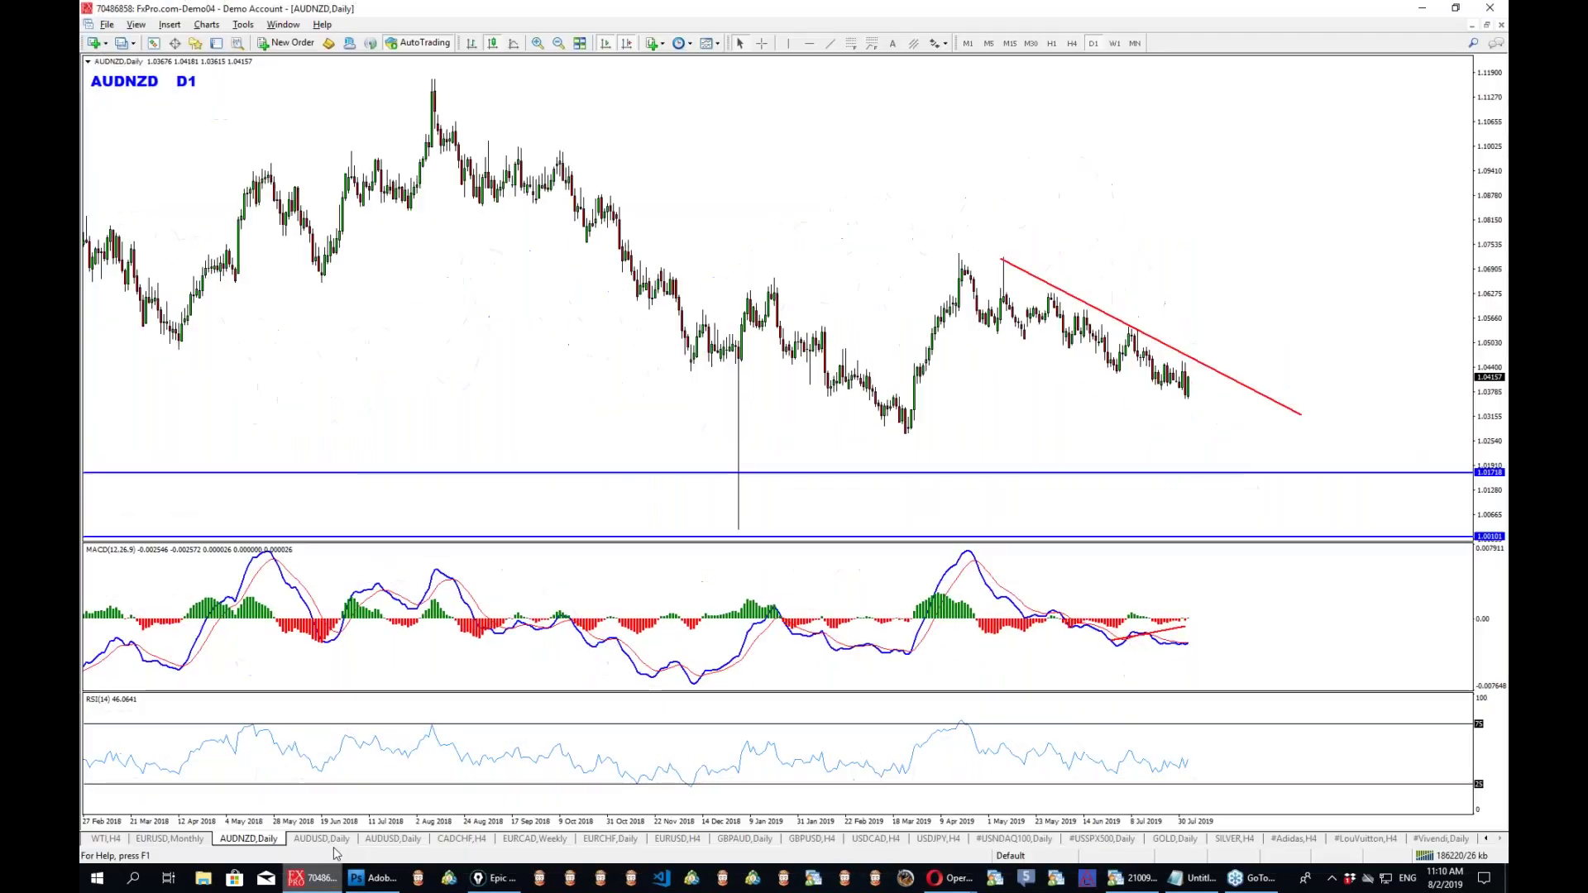
pyautogui.hotkey('ctrl', 'Tab')
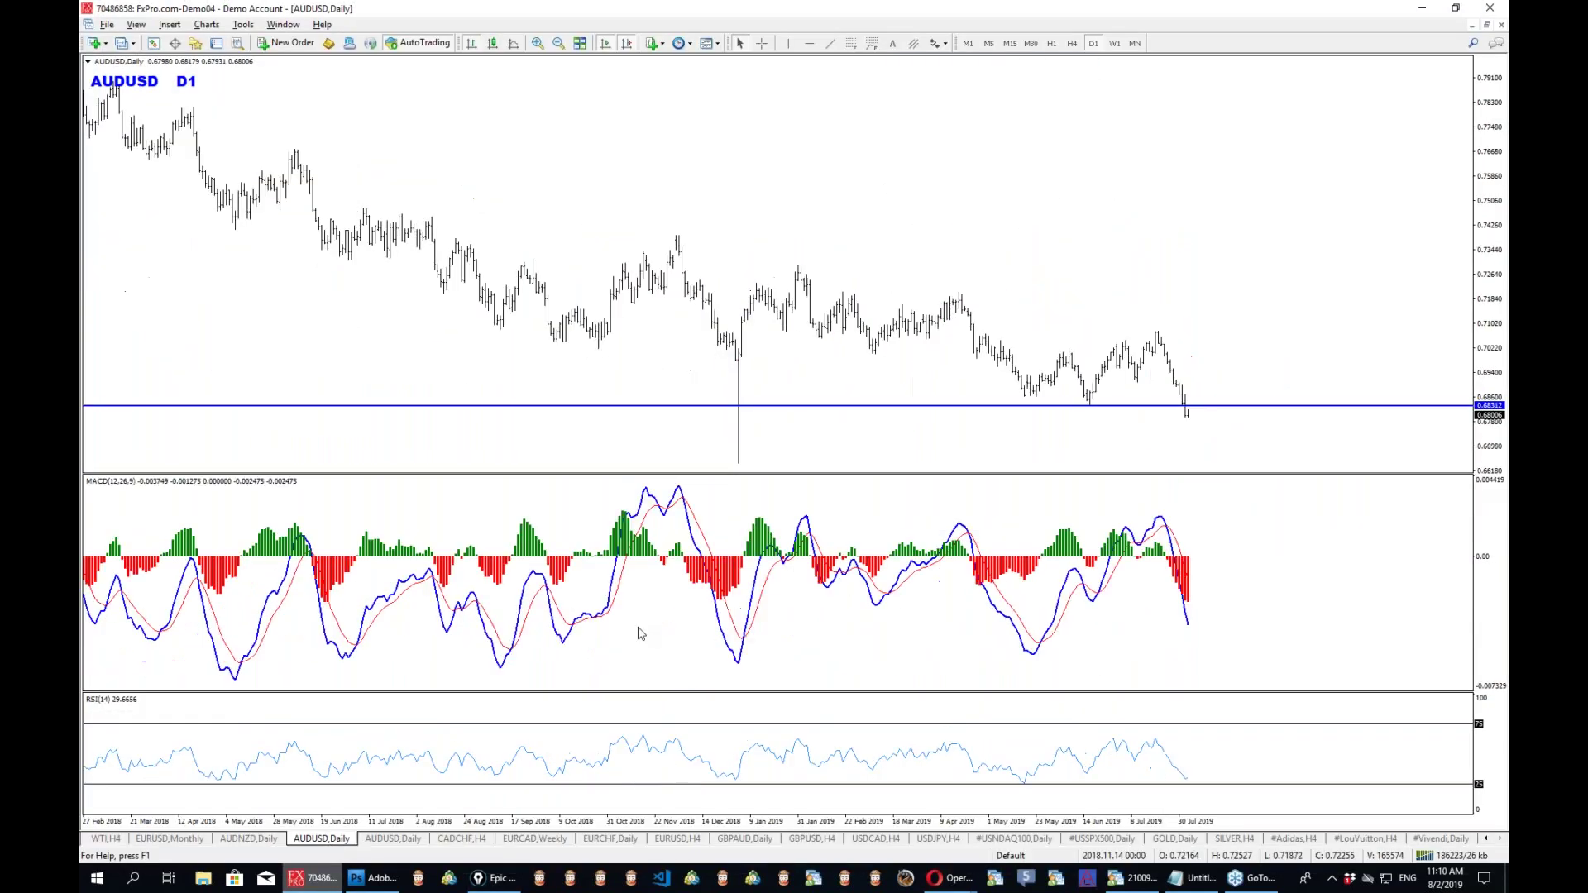
pyautogui.click(384, 840)
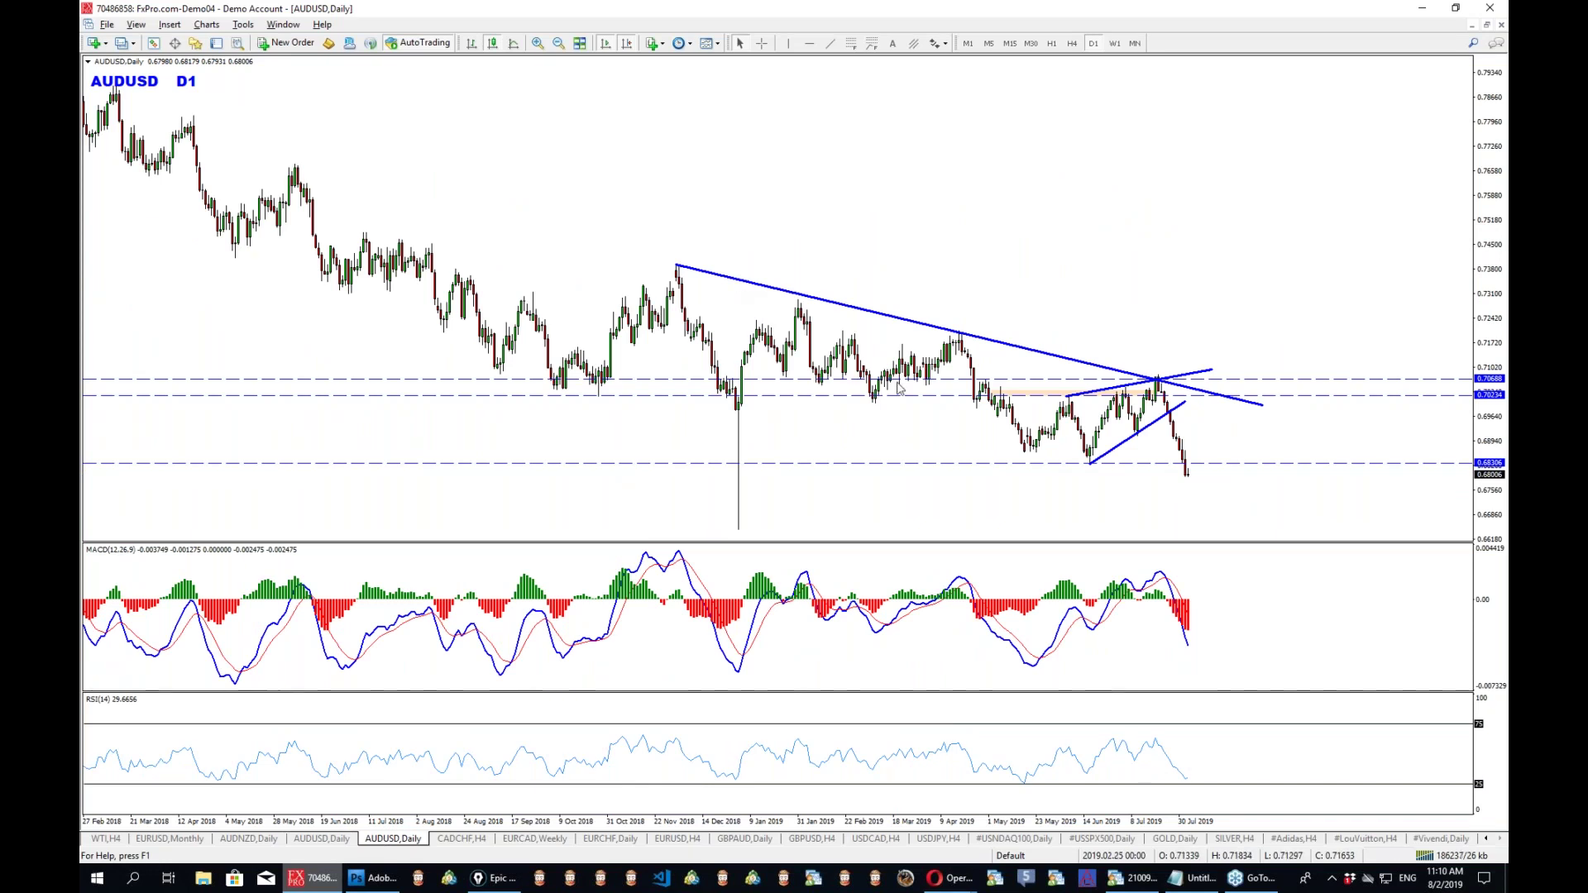
pyautogui.middleClick(1101, 468)
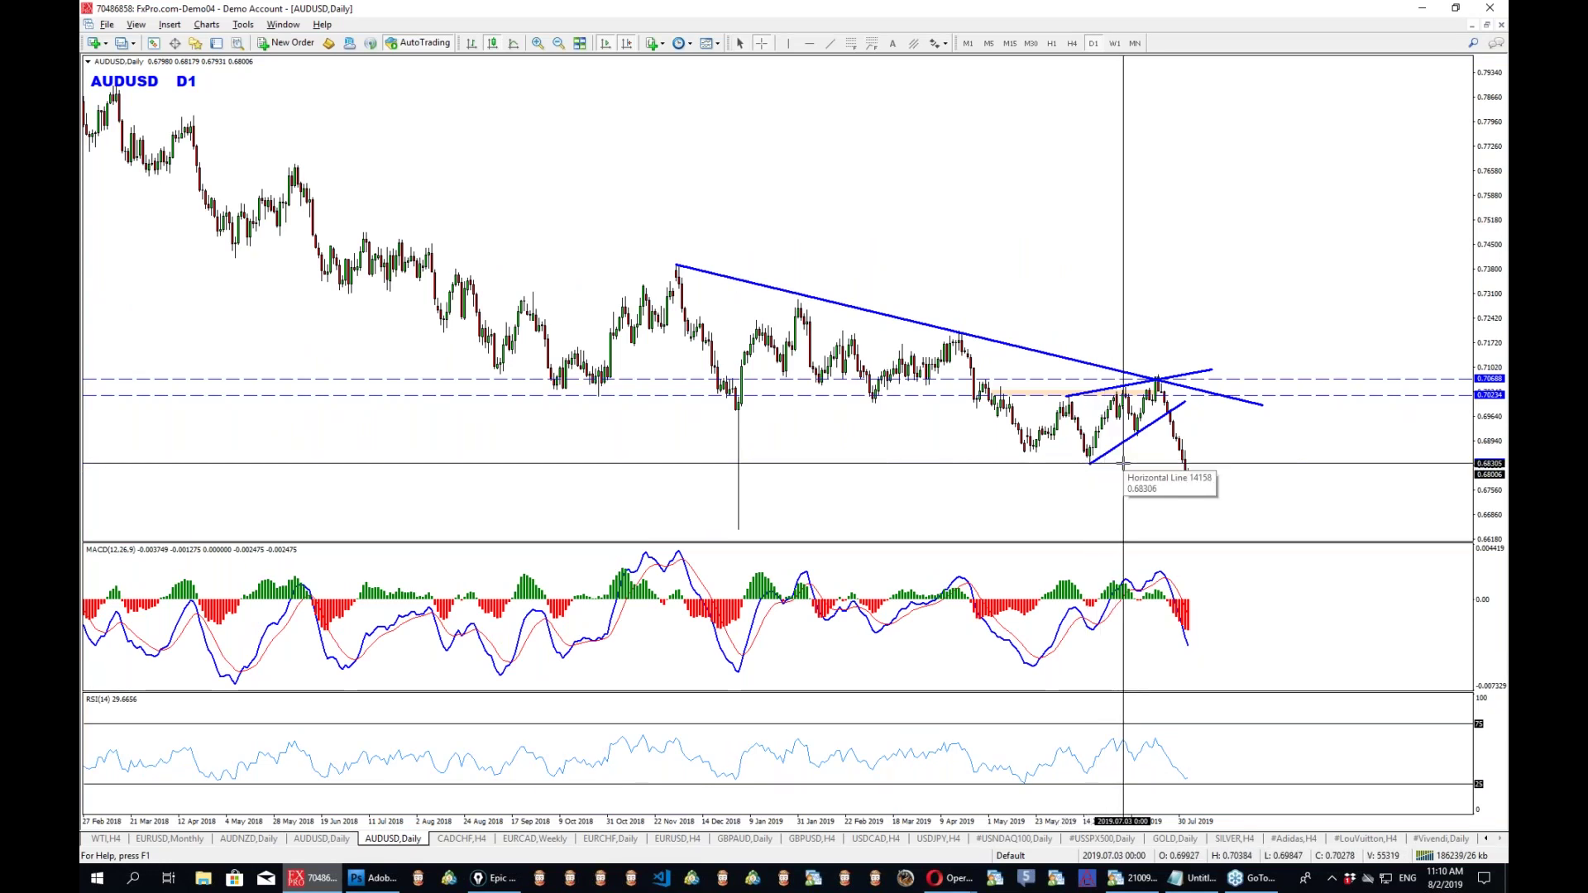
pyautogui.click(1072, 43)
pyautogui.middleClick(1019, 415)
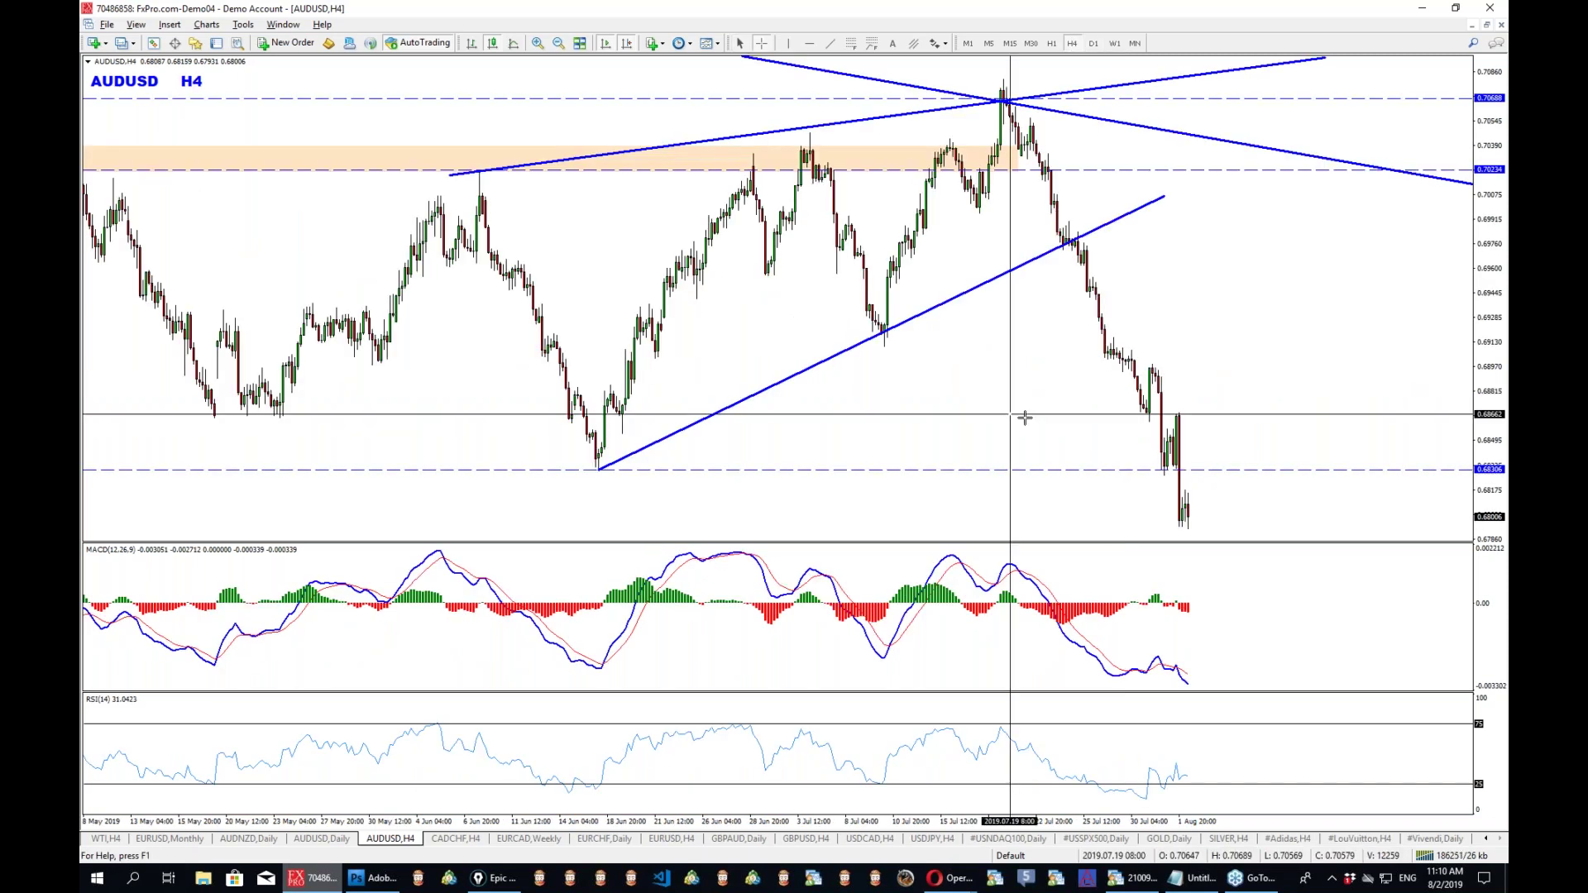
pyautogui.moveTo(1181, 414); pyautogui.dragTo(1186, 524)
# Step the AUDUSD chart from H4 through the daily and weekly timeframes to monthly.
pyautogui.click(1093, 43)
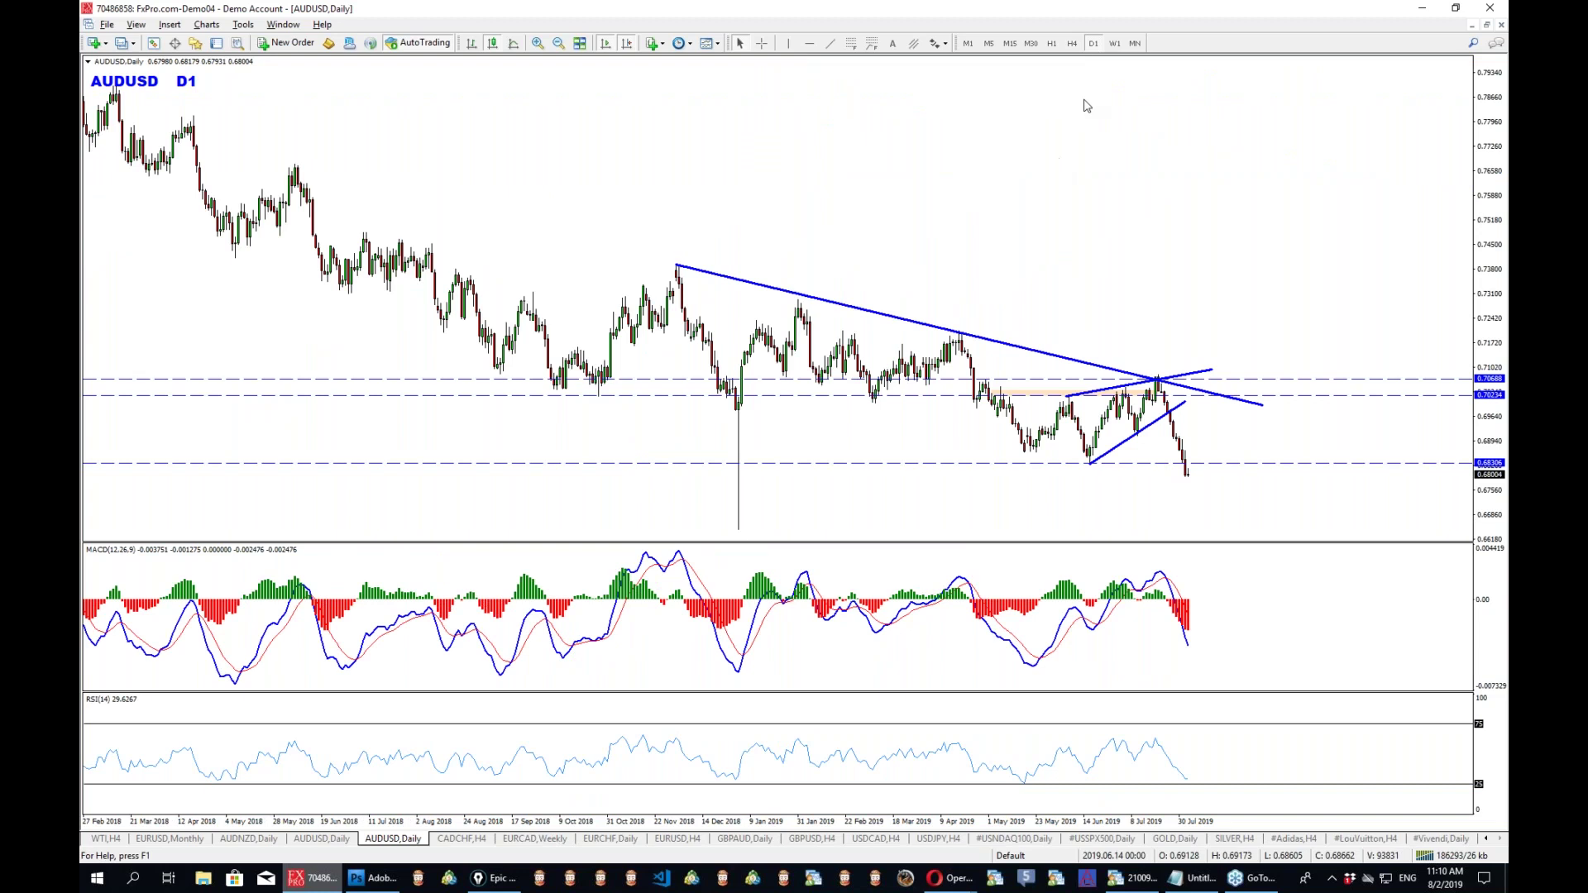
pyautogui.click(1116, 43)
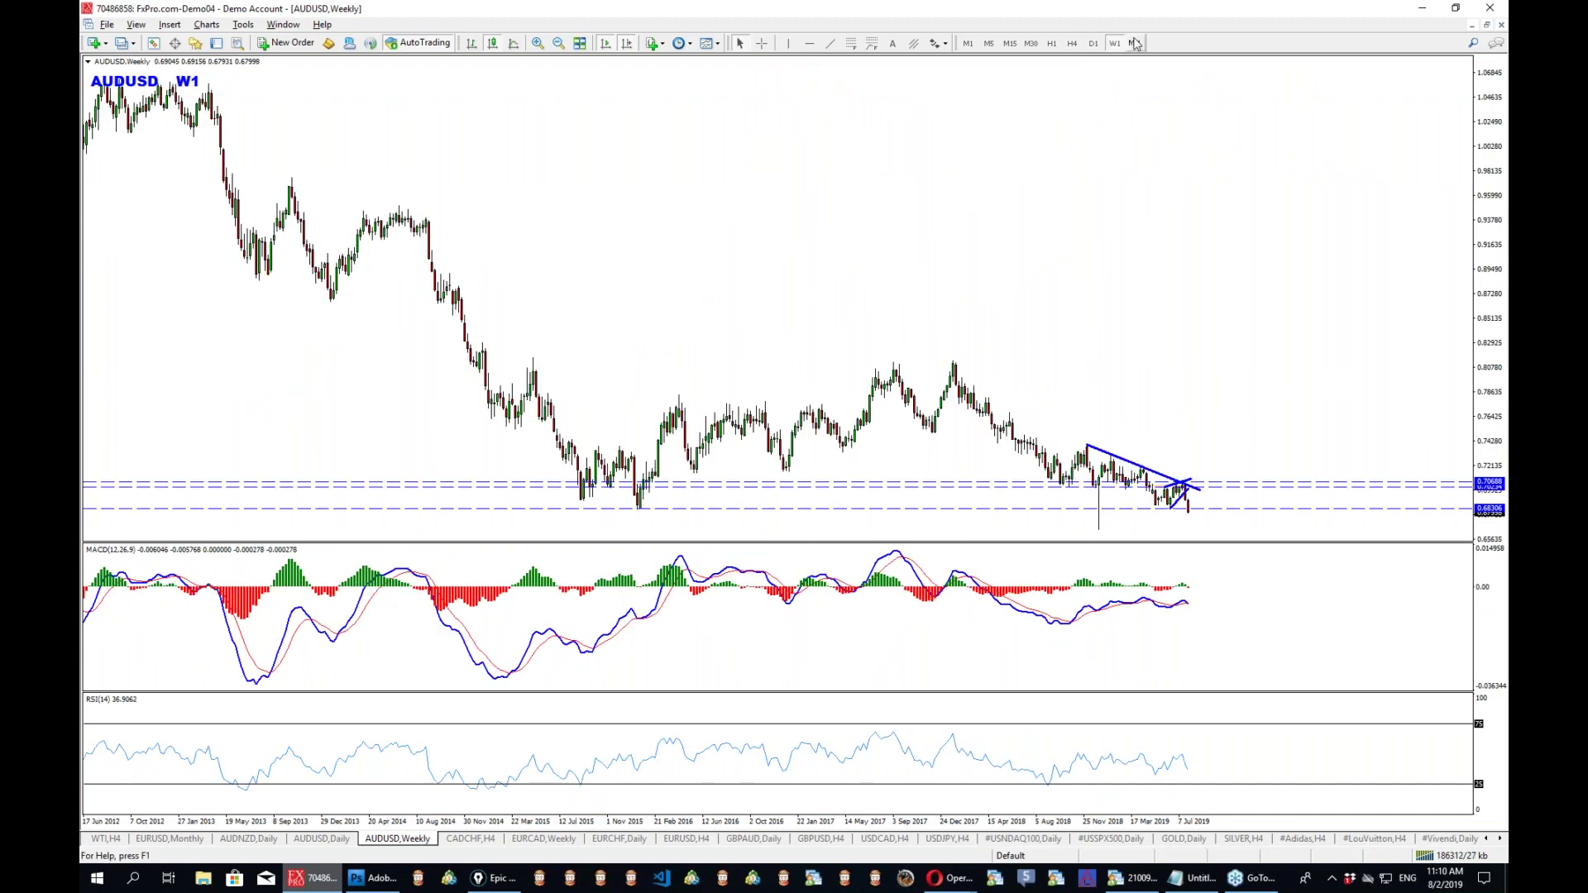
pyautogui.click(1135, 43)
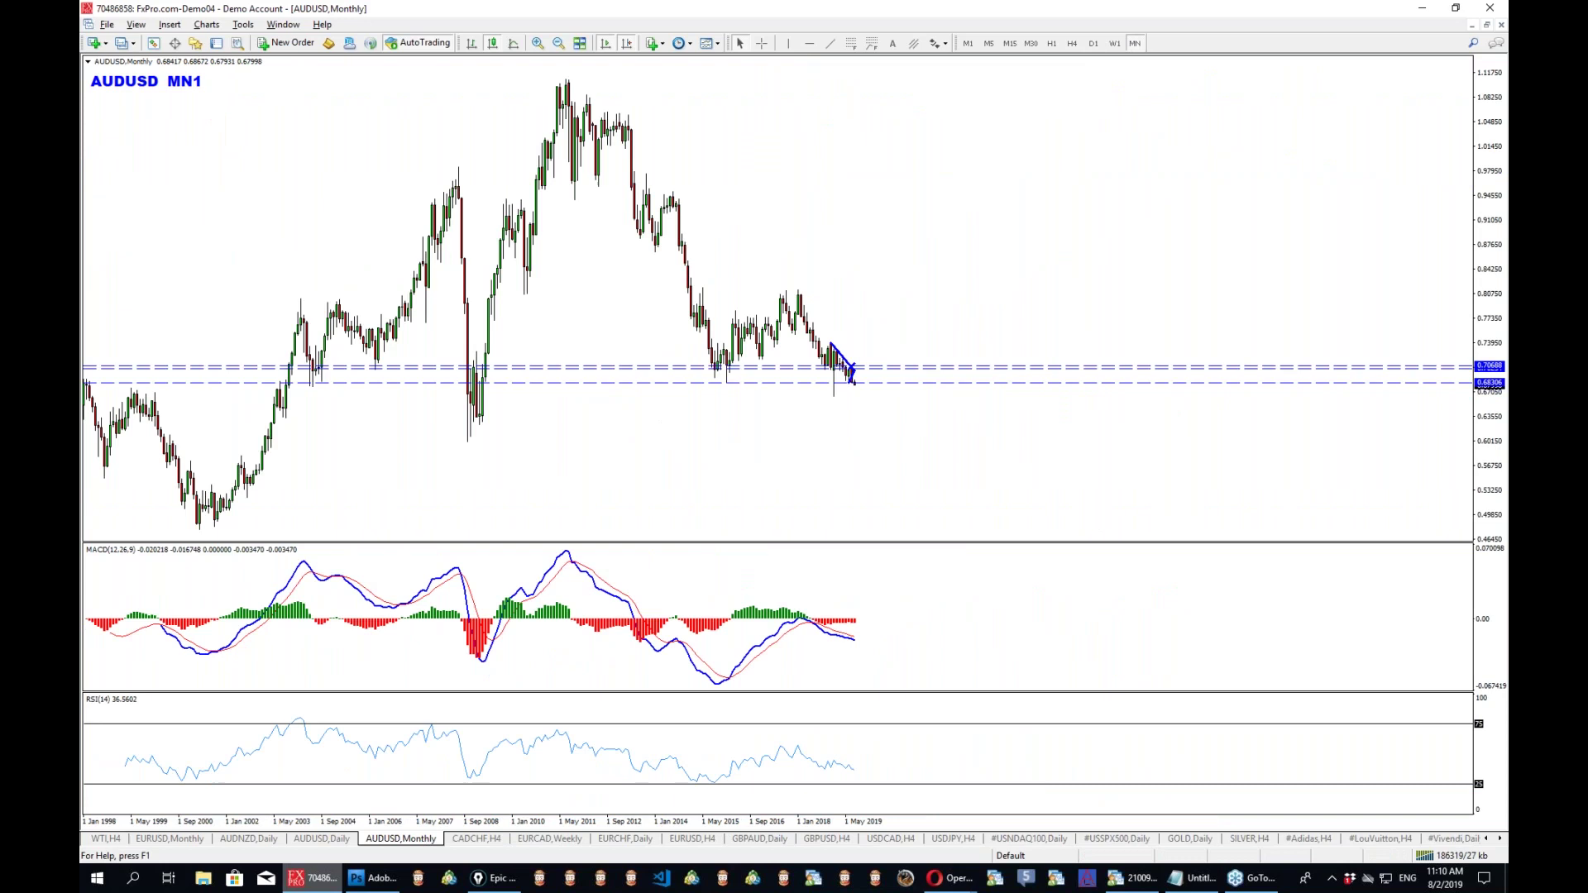
# Draw a trendline along the 2011 drop on the monthly chart, copy it to the 2018 high, and check the projected low.
pyautogui.click(829, 43)
pyautogui.moveTo(554, 79); pyautogui.dragTo(571, 198)
pyautogui.keyDown('ctrl'); pyautogui.moveTo(563, 139); pyautogui.dragTo(822, 355); pyautogui.keyUp('ctrl')
pyautogui.middleClick(901, 402)
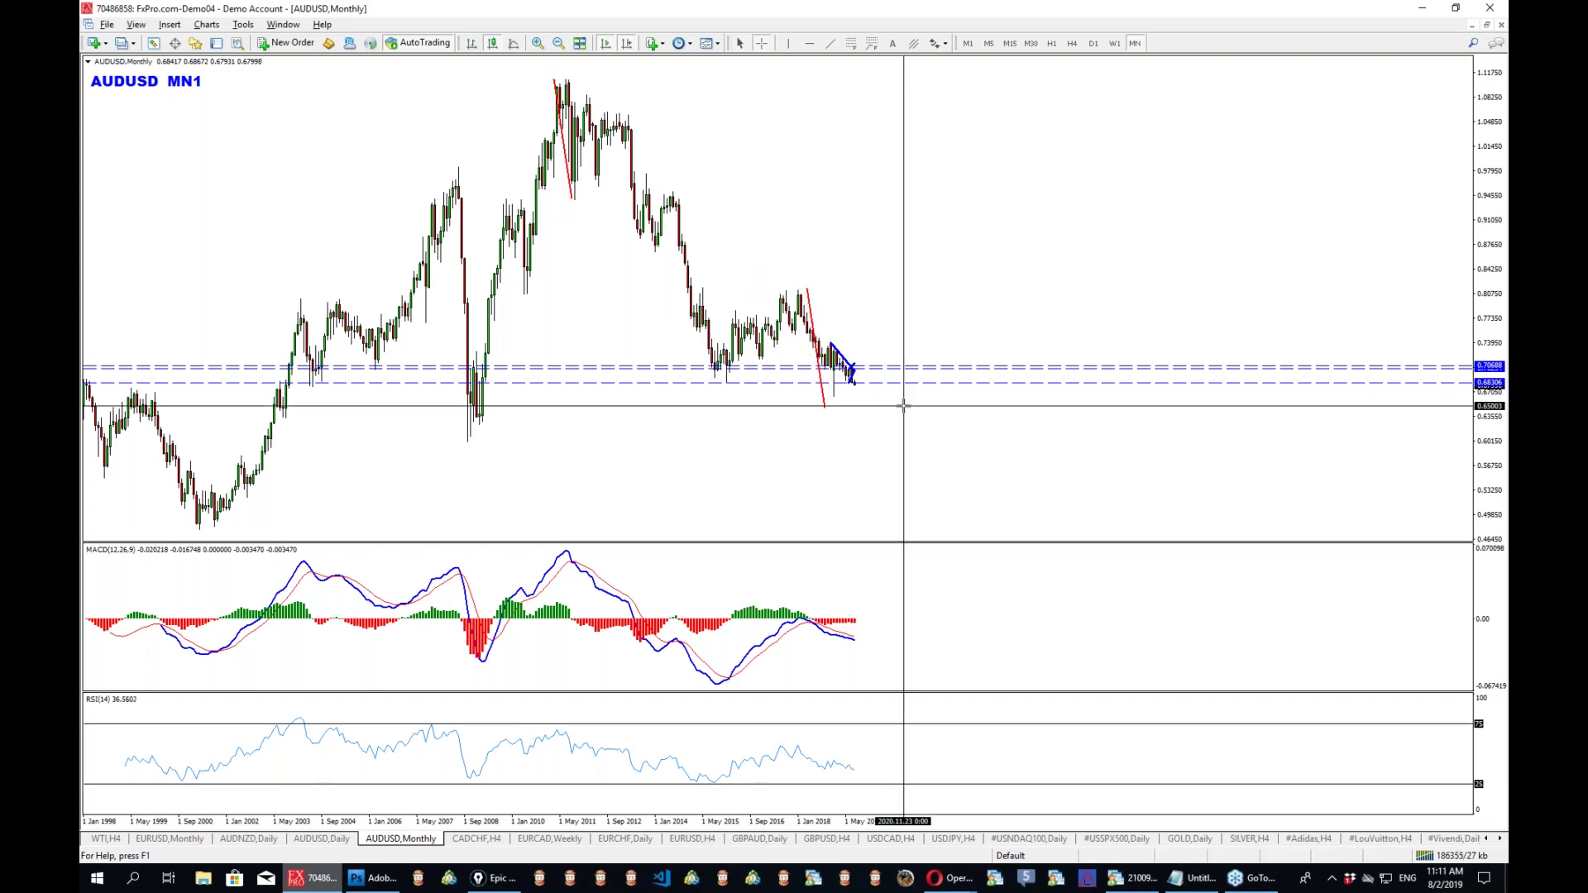
pyautogui.moveTo(893, 407); pyautogui.dragTo(975, 209)
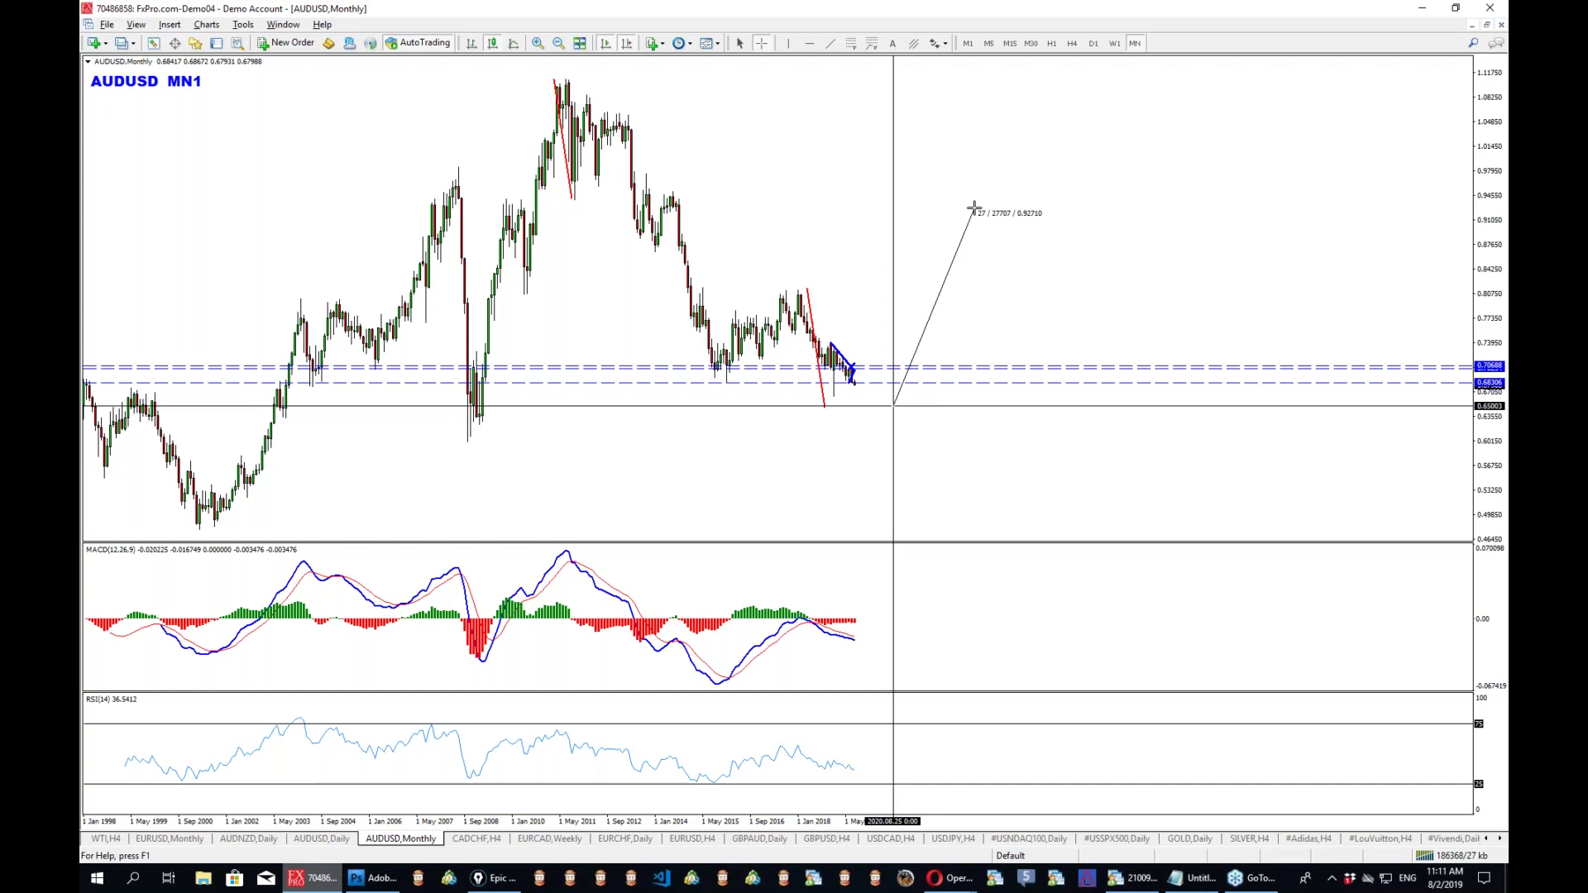
# Delete both red trendlines from the monthly AUDUSD chart.
pyautogui.rightClick(811, 298)
pyautogui.click(914, 351)
pyautogui.rightClick(569, 186)
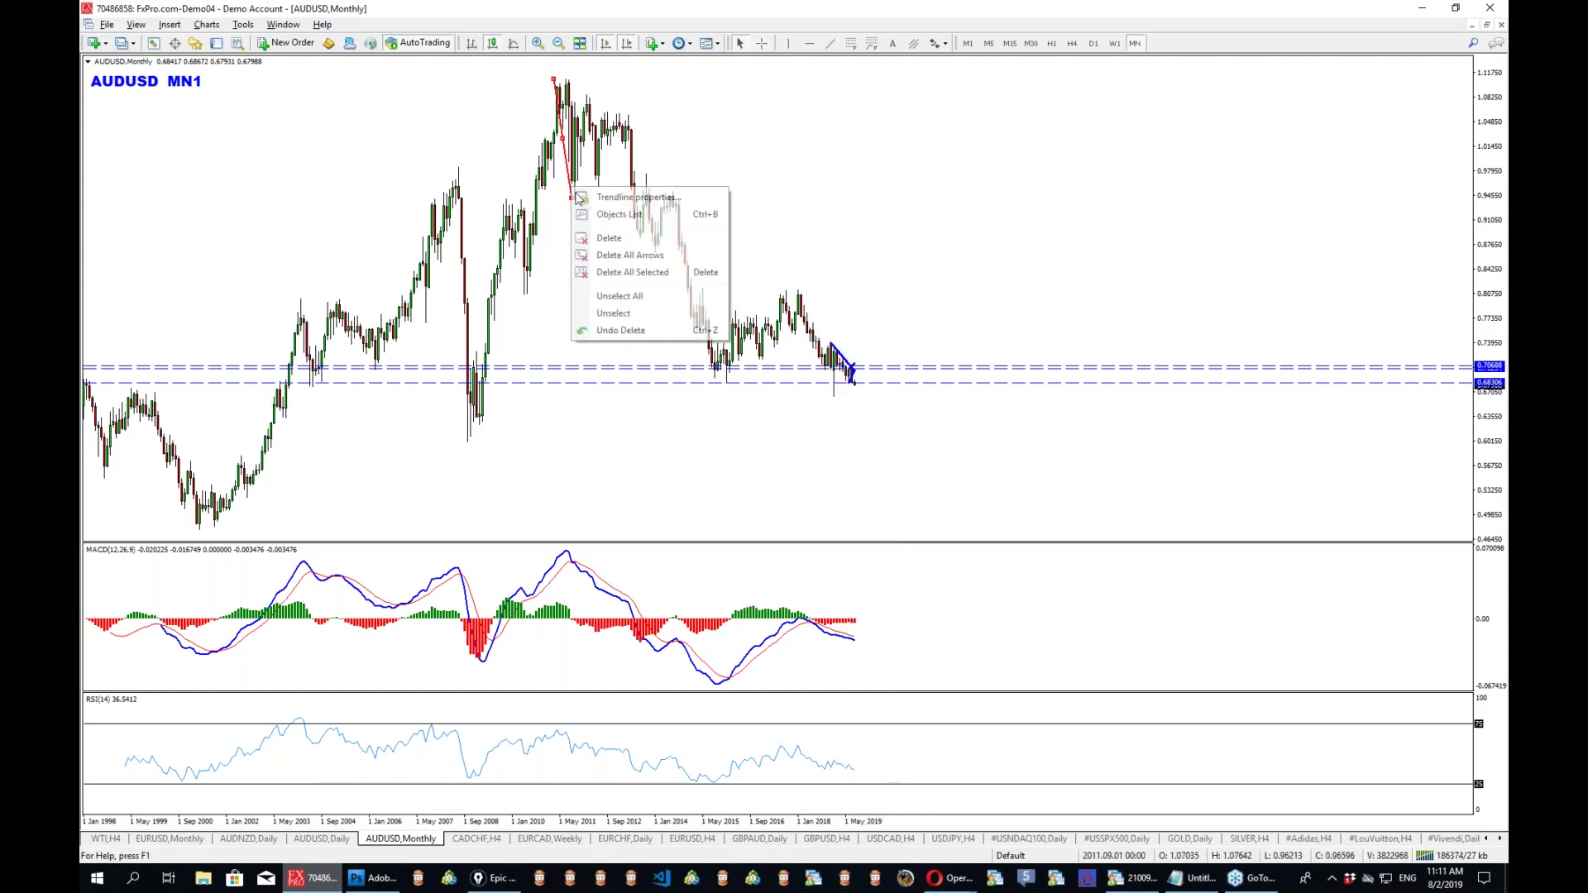
pyautogui.click(596, 238)
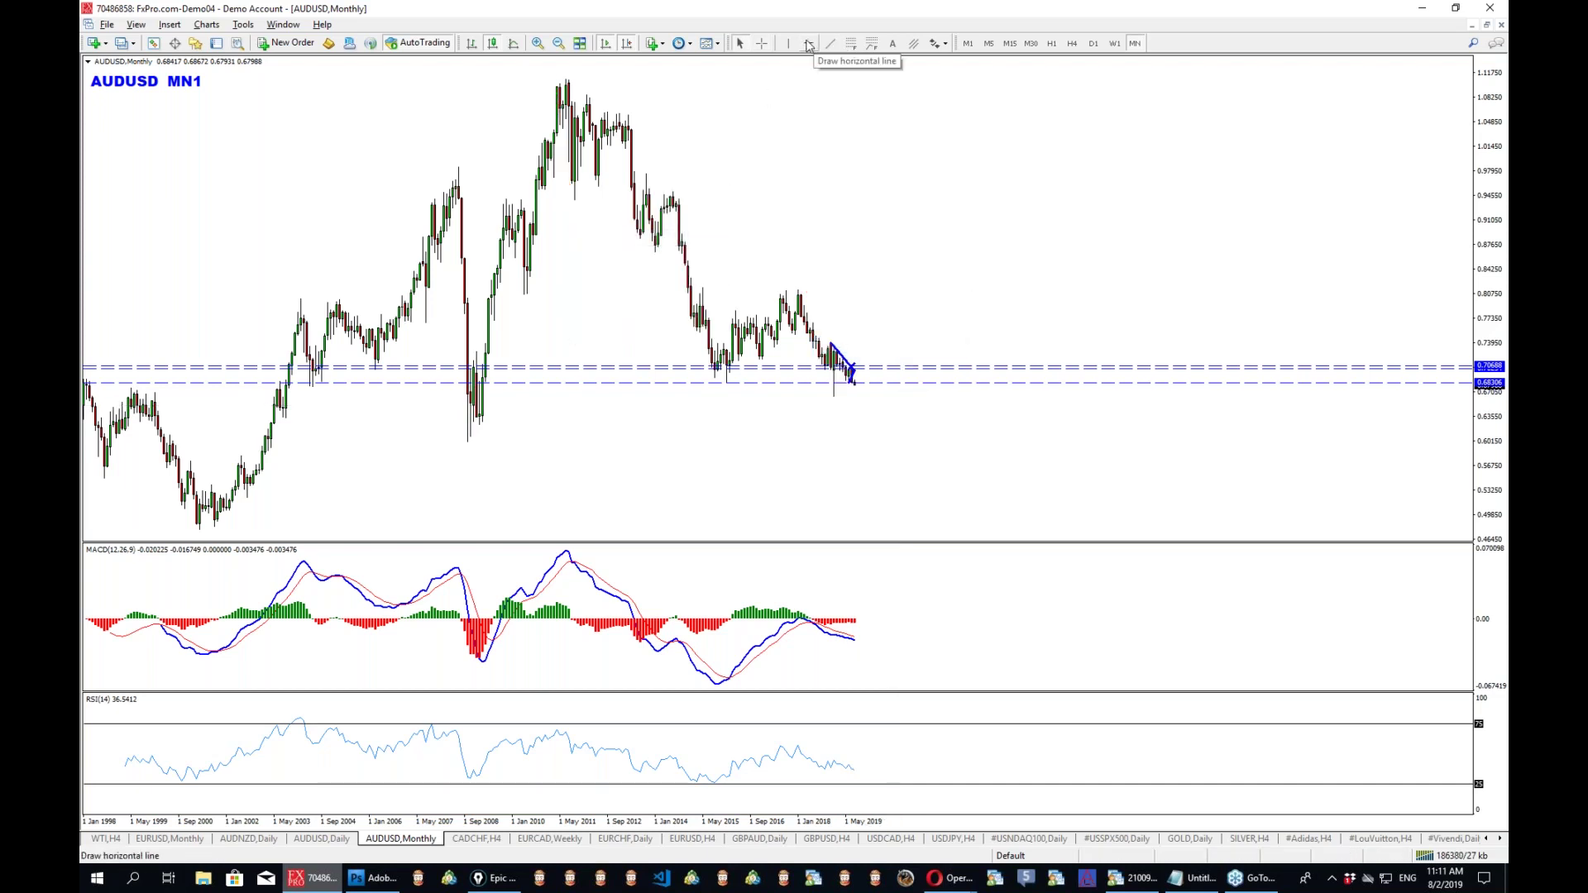
# Draw a rectangle ahead of price at about 0.61 on the monthly chart as a target zone, and circle the matching 2008 low.
pyautogui.click(169, 24)
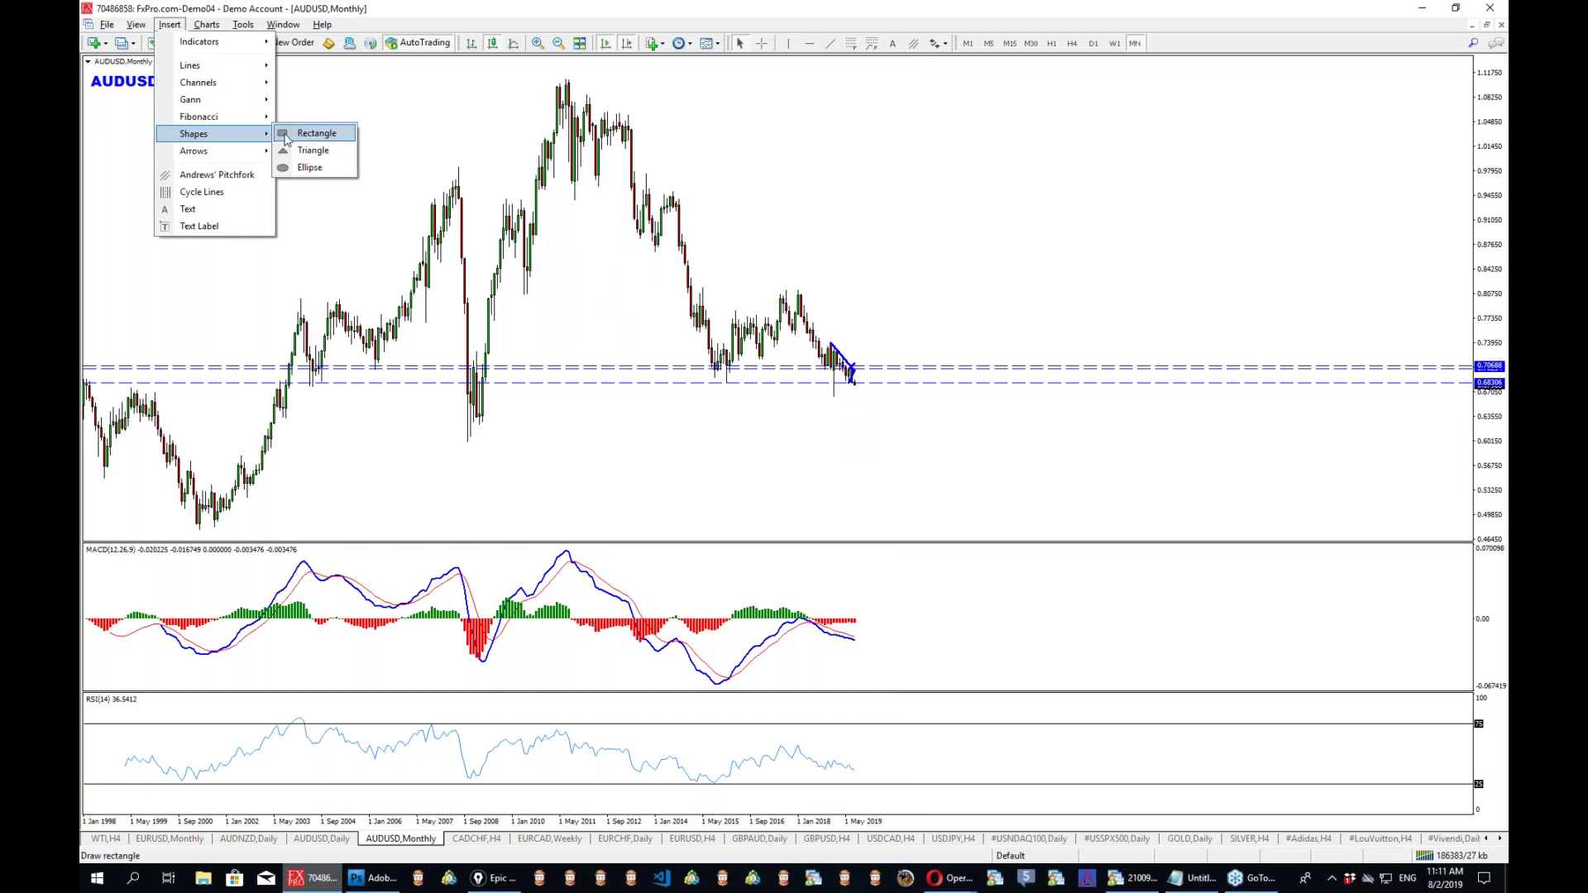
pyautogui.click(310, 134)
pyautogui.moveTo(836, 425); pyautogui.dragTo(991, 443)
pyautogui.middleClick(1037, 439)
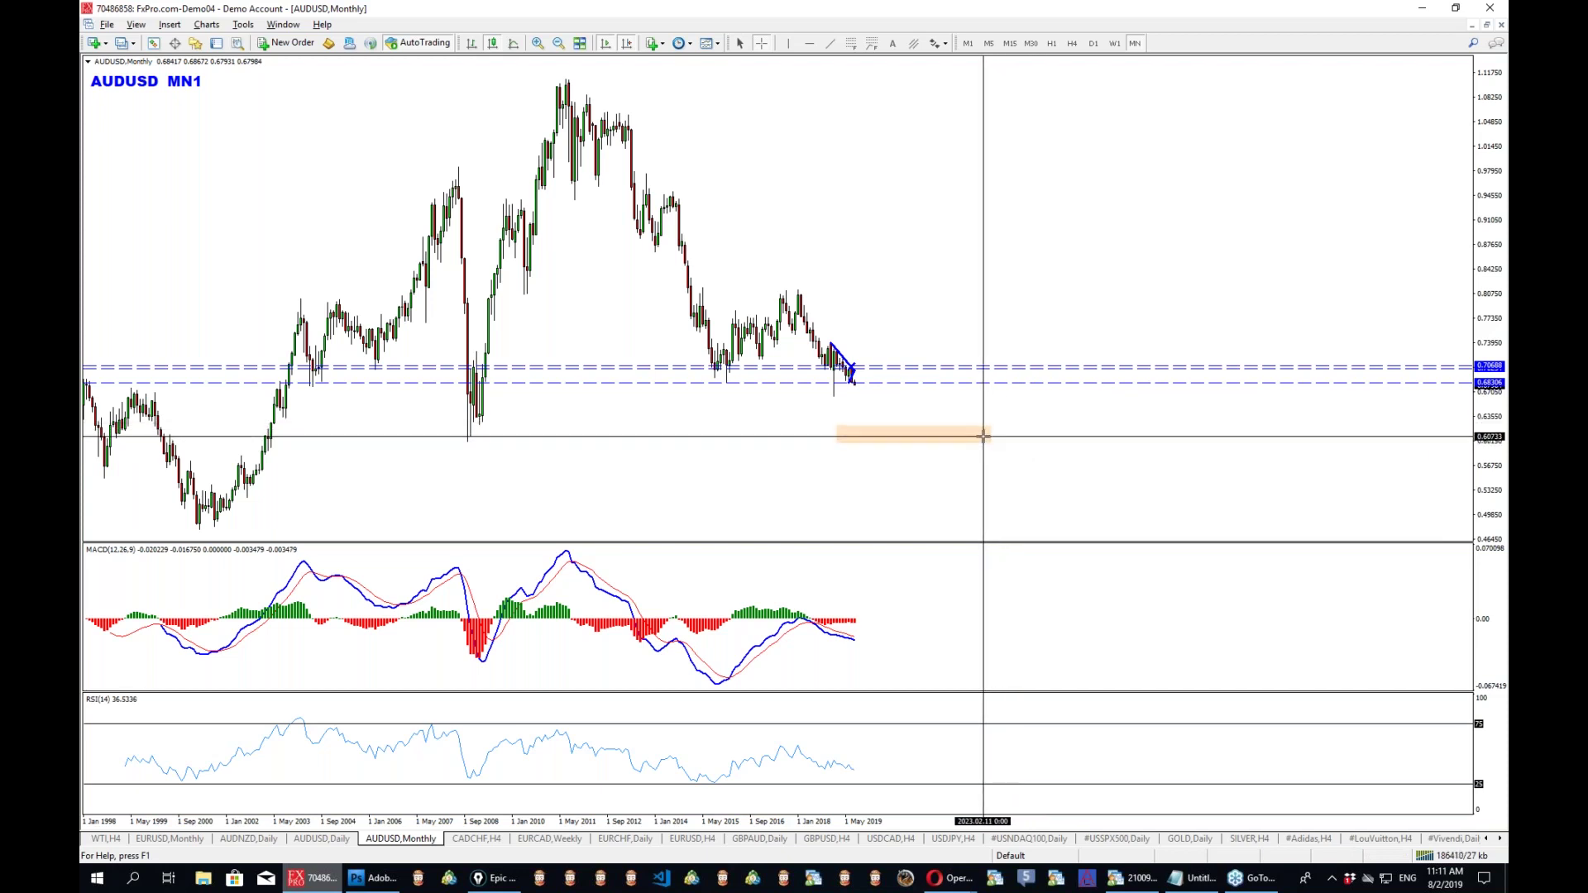
pyautogui.middleClick(795, 426)
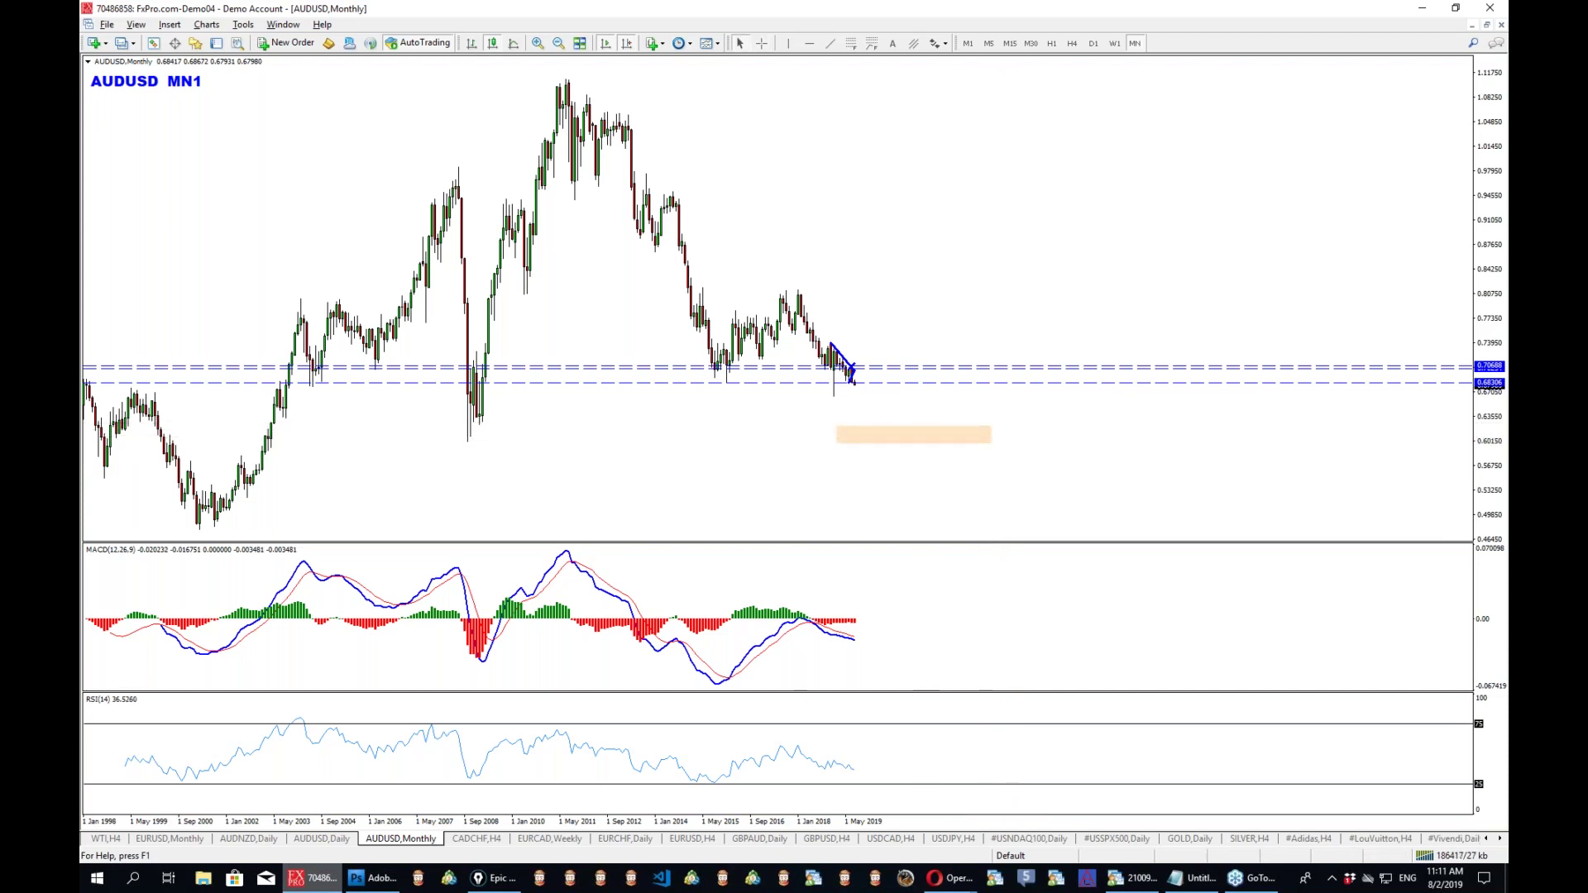
pyautogui.hotkey('ctrl', 'shift', '3')
pyautogui.moveTo(454, 426)
pyautogui.mouseDown()
pyautogui.moveTo(484, 451)
pyautogui.moveTo(444, 422)
pyautogui.mouseUp()
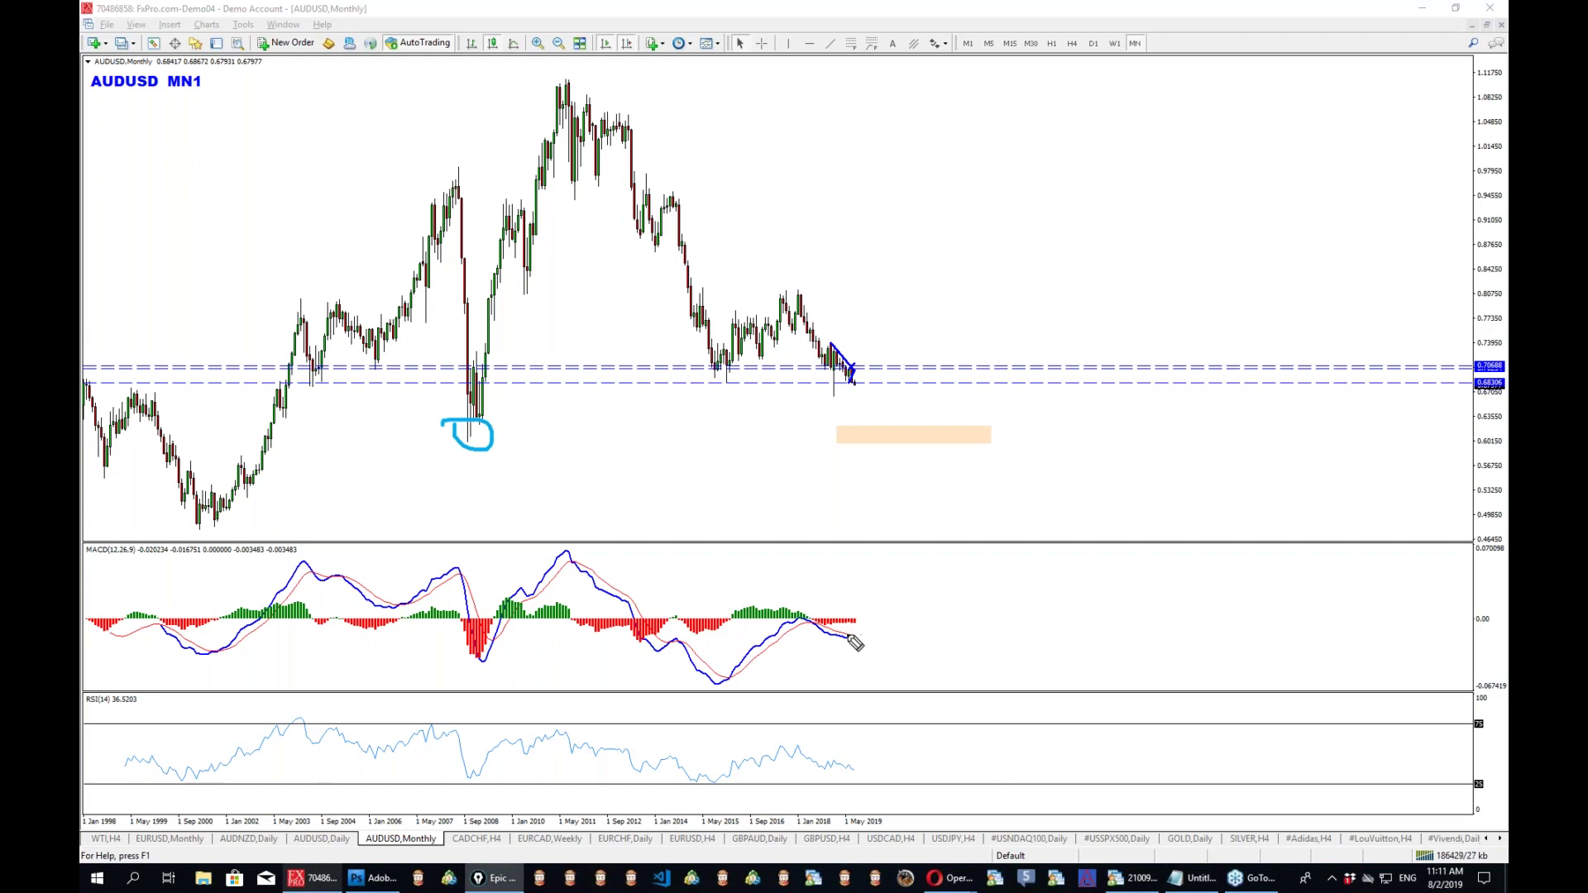
# Check the weekly AUDUSD chart, return to monthly, and examine the monthly MACD in an enlarged pane before shrinking it again.
pyautogui.click(1114, 43)
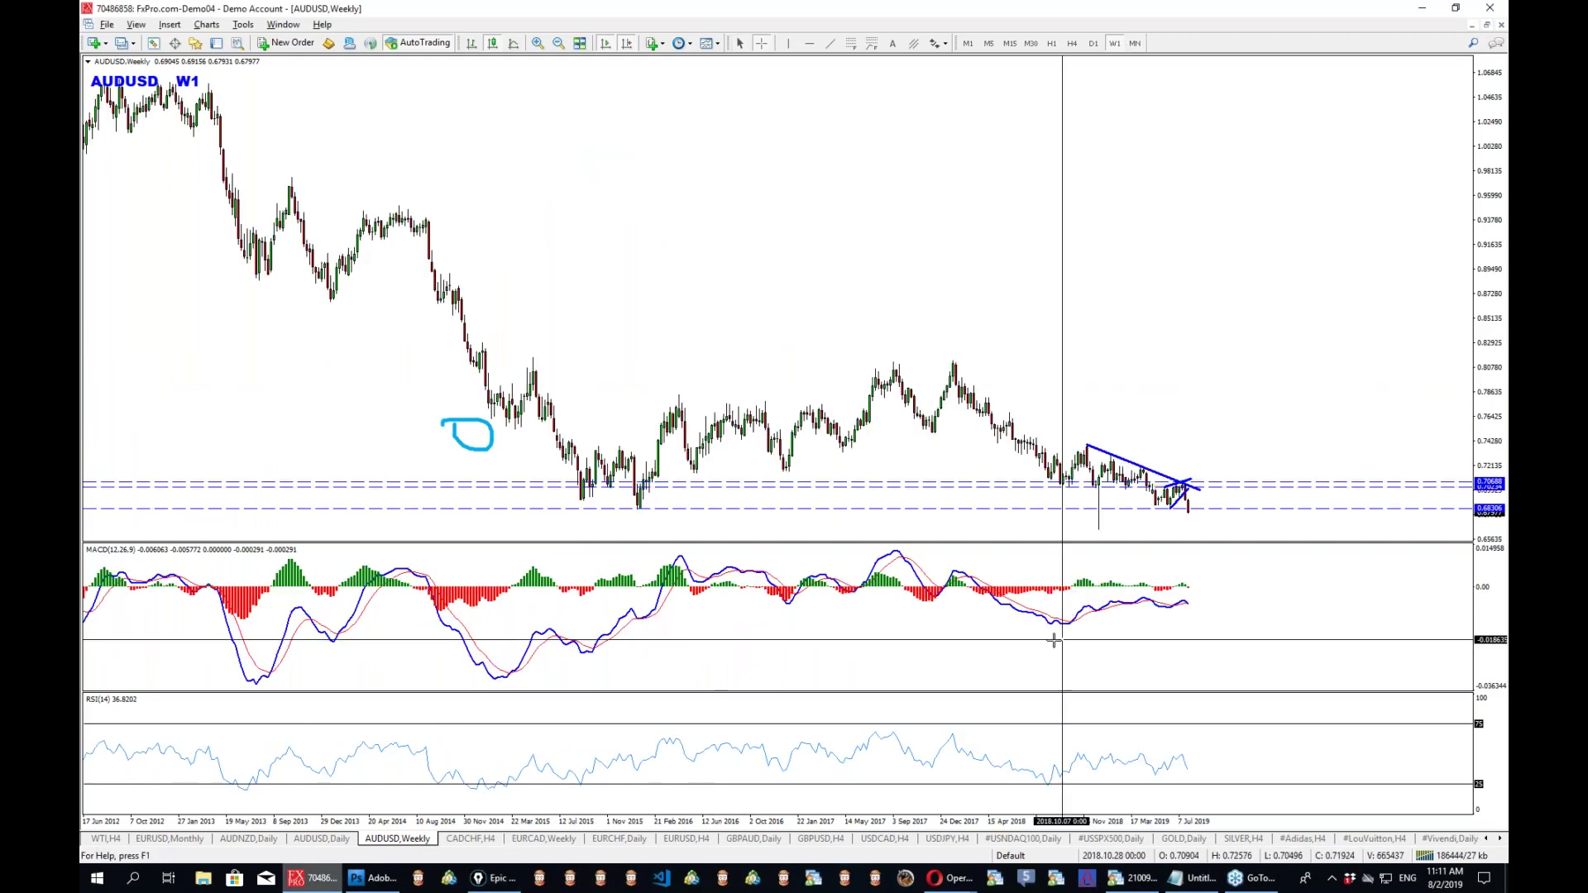
pyautogui.click(1136, 43)
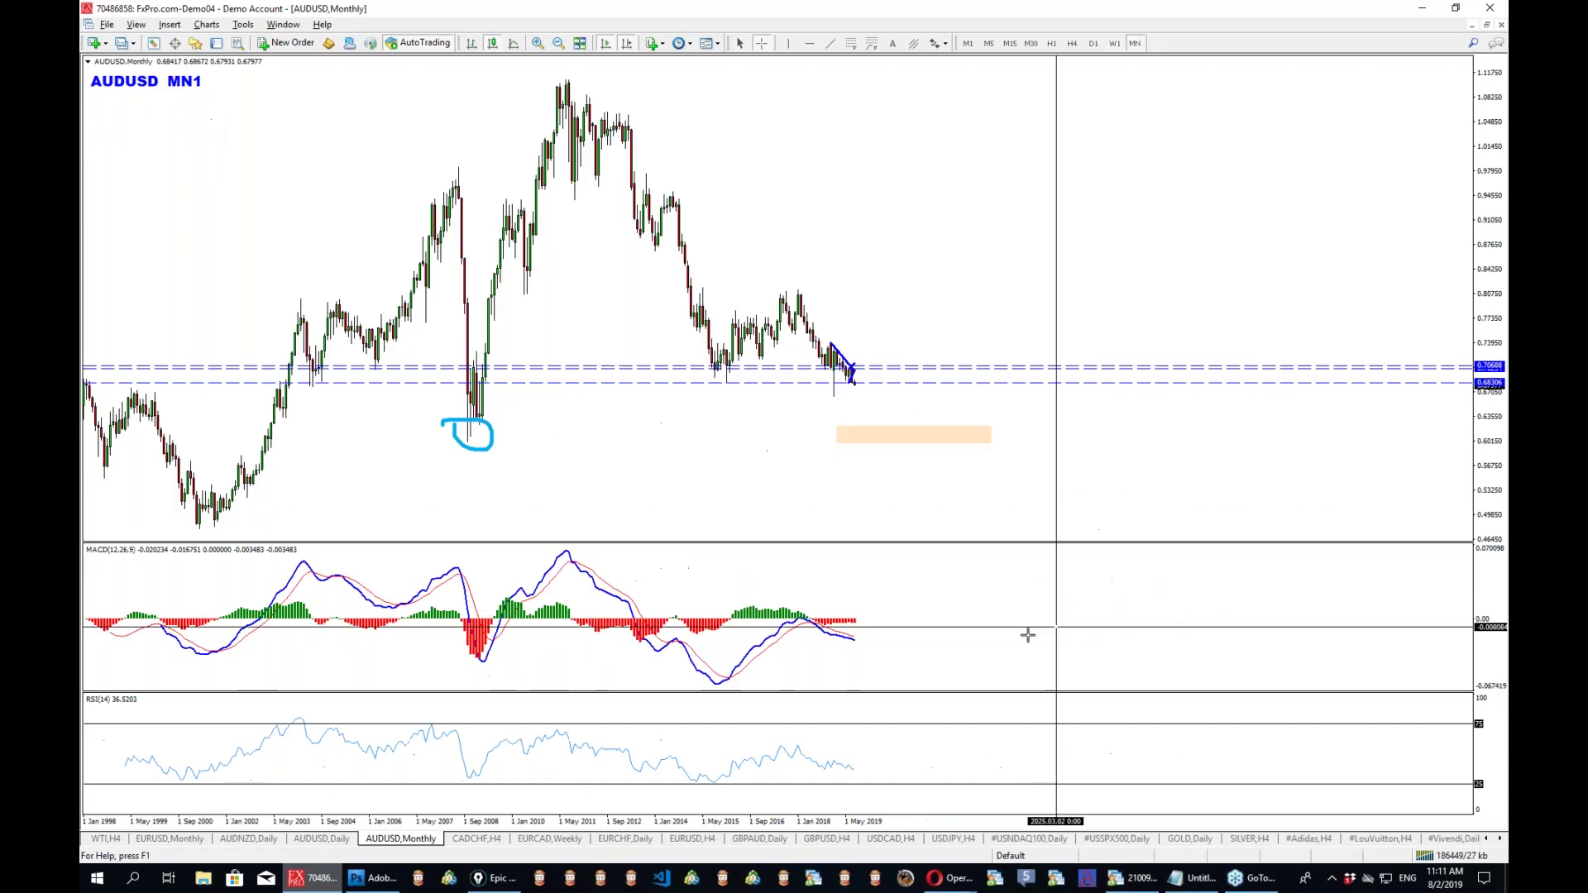
pyautogui.moveTo(823, 626); pyautogui.dragTo(874, 620)
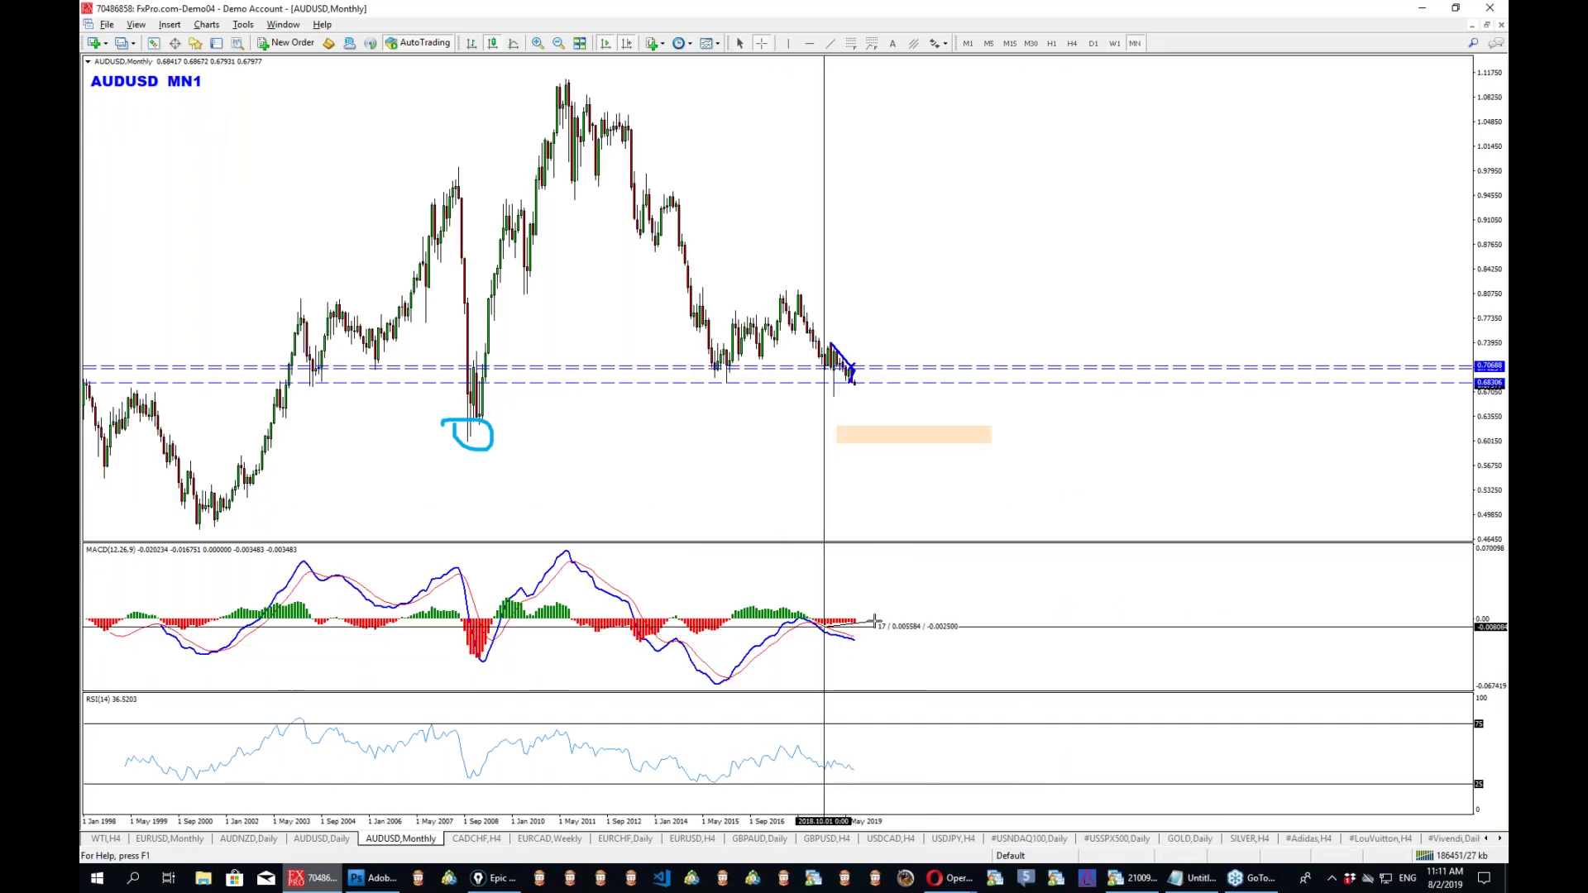
pyautogui.moveTo(867, 543); pyautogui.dragTo(866, 171)
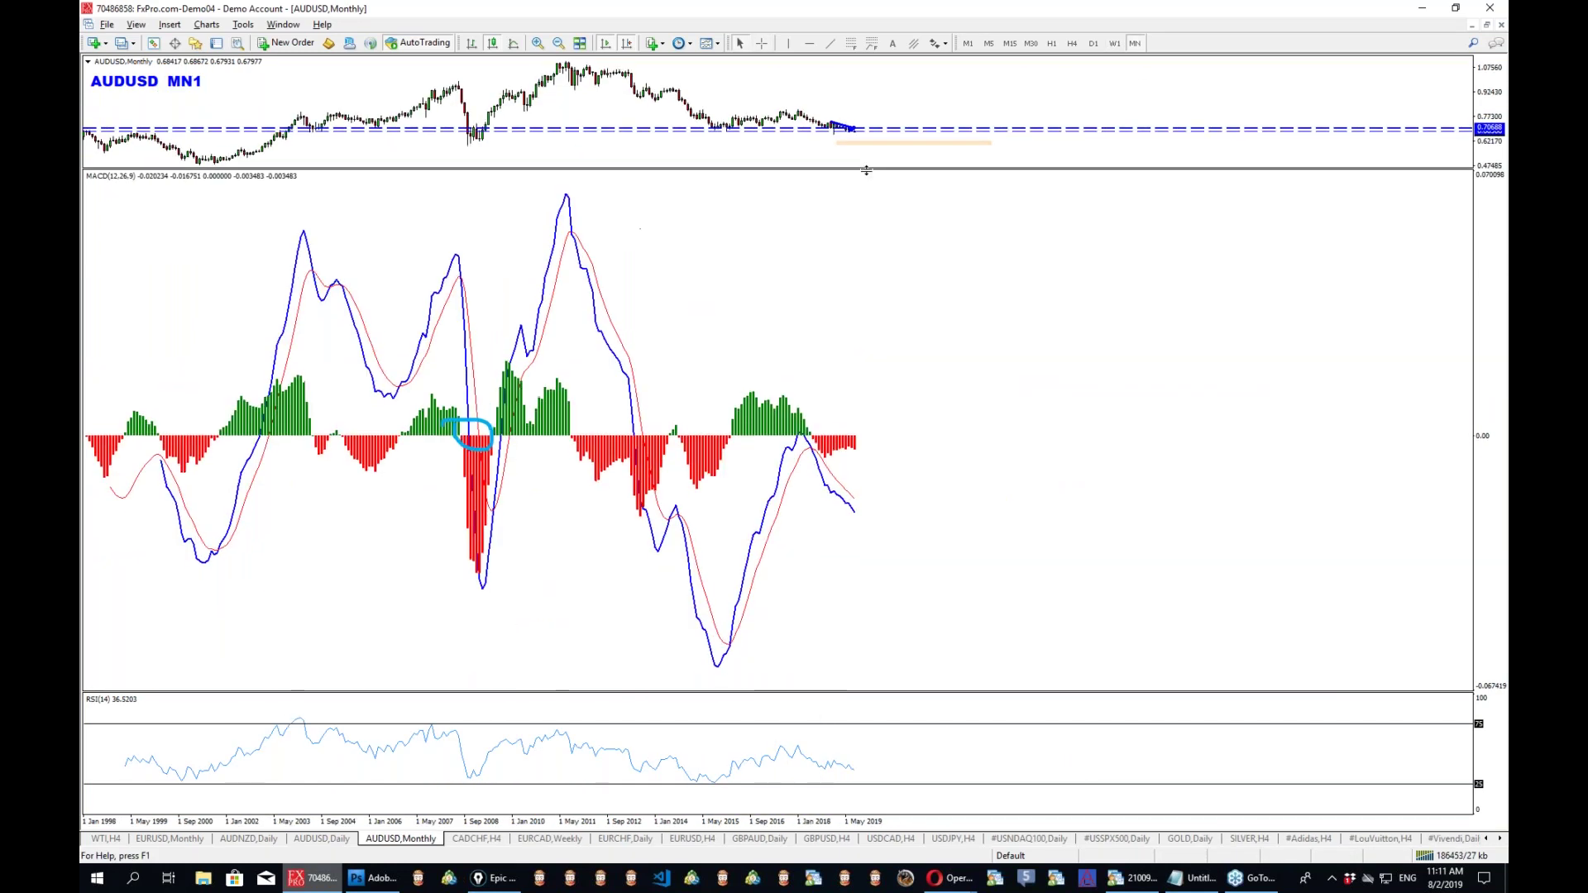
pyautogui.moveTo(848, 223); pyautogui.dragTo(849, 548)
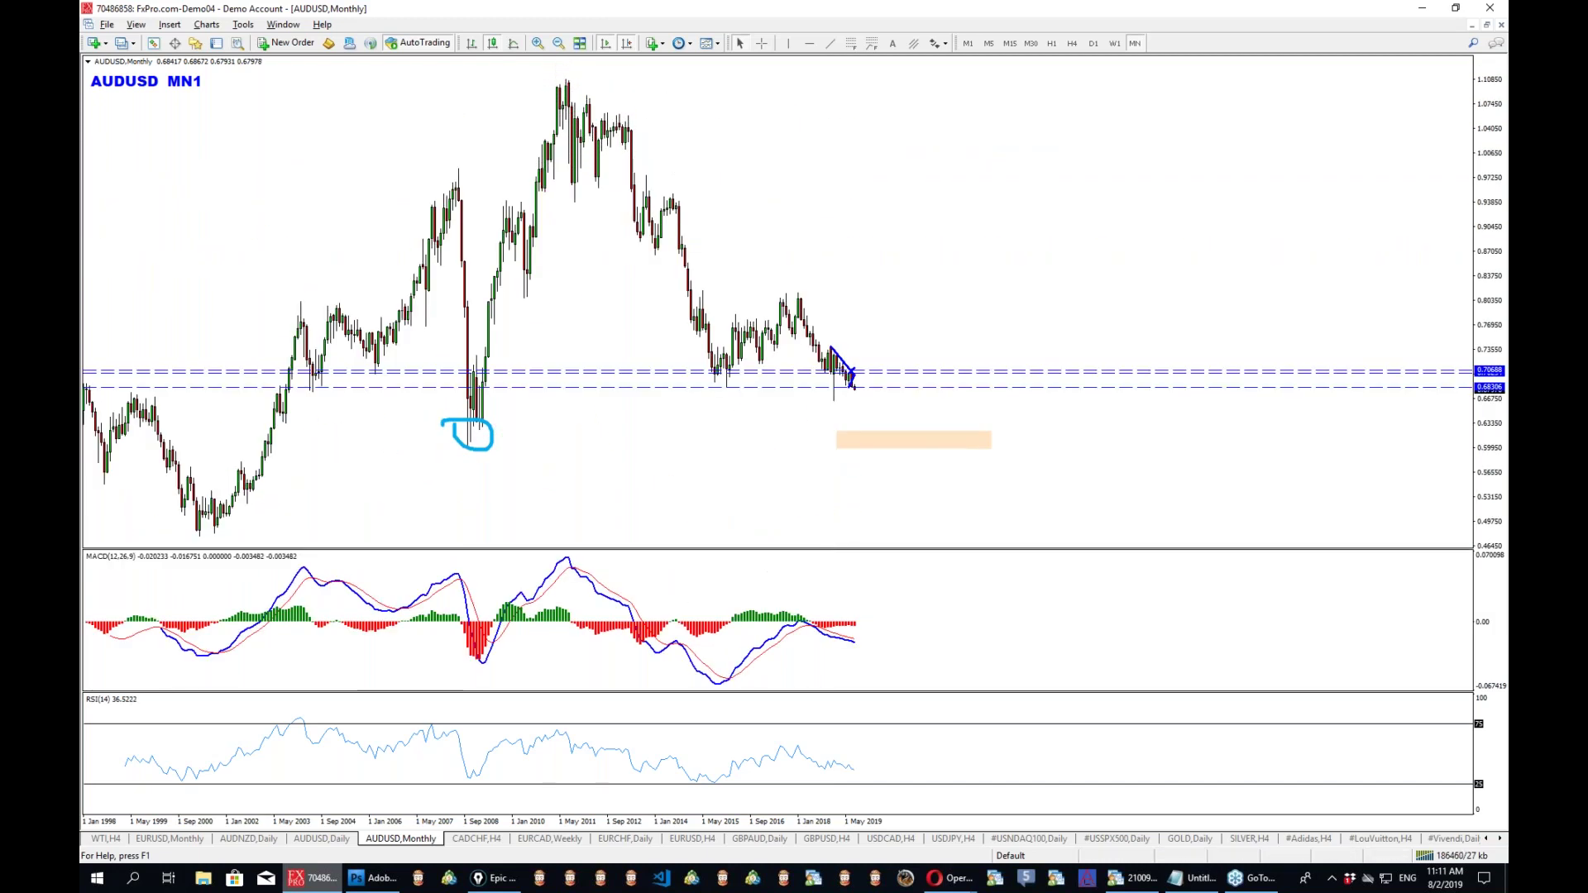
# Draw a horizontal support line from the 2015 low and a drop line into the target rectangle, then clear the pen marks.
pyautogui.hotkey('ctrl', 'shift', '3')
pyautogui.moveTo(707, 388); pyautogui.dragTo(966, 387)
pyautogui.moveTo(854, 385); pyautogui.dragTo(894, 440)
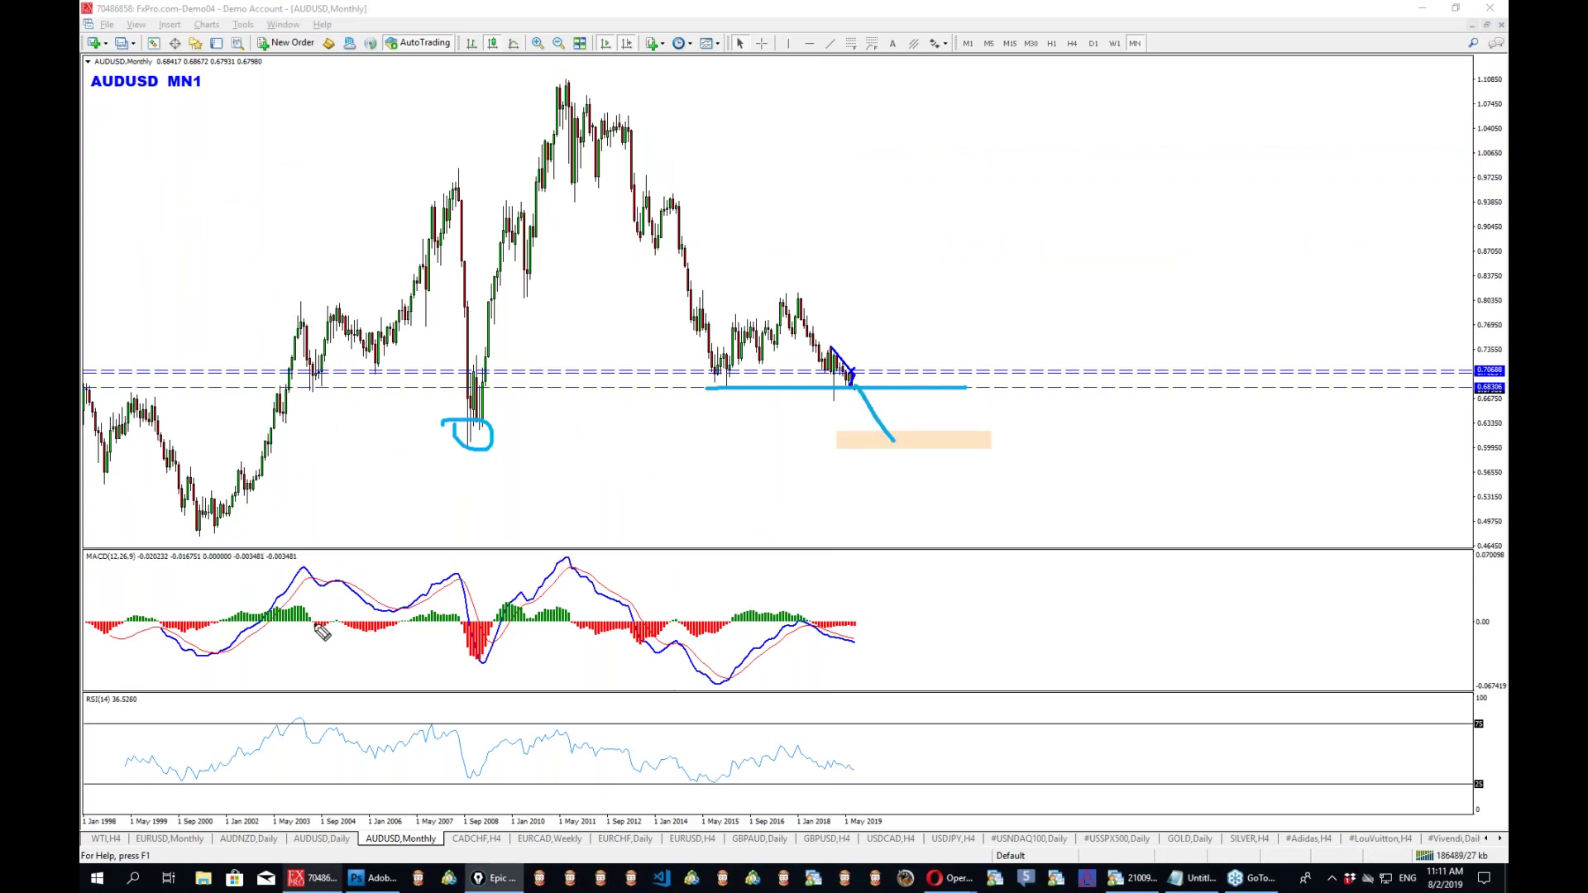
pyautogui.hotkey('ctrl', 'shift', '7')
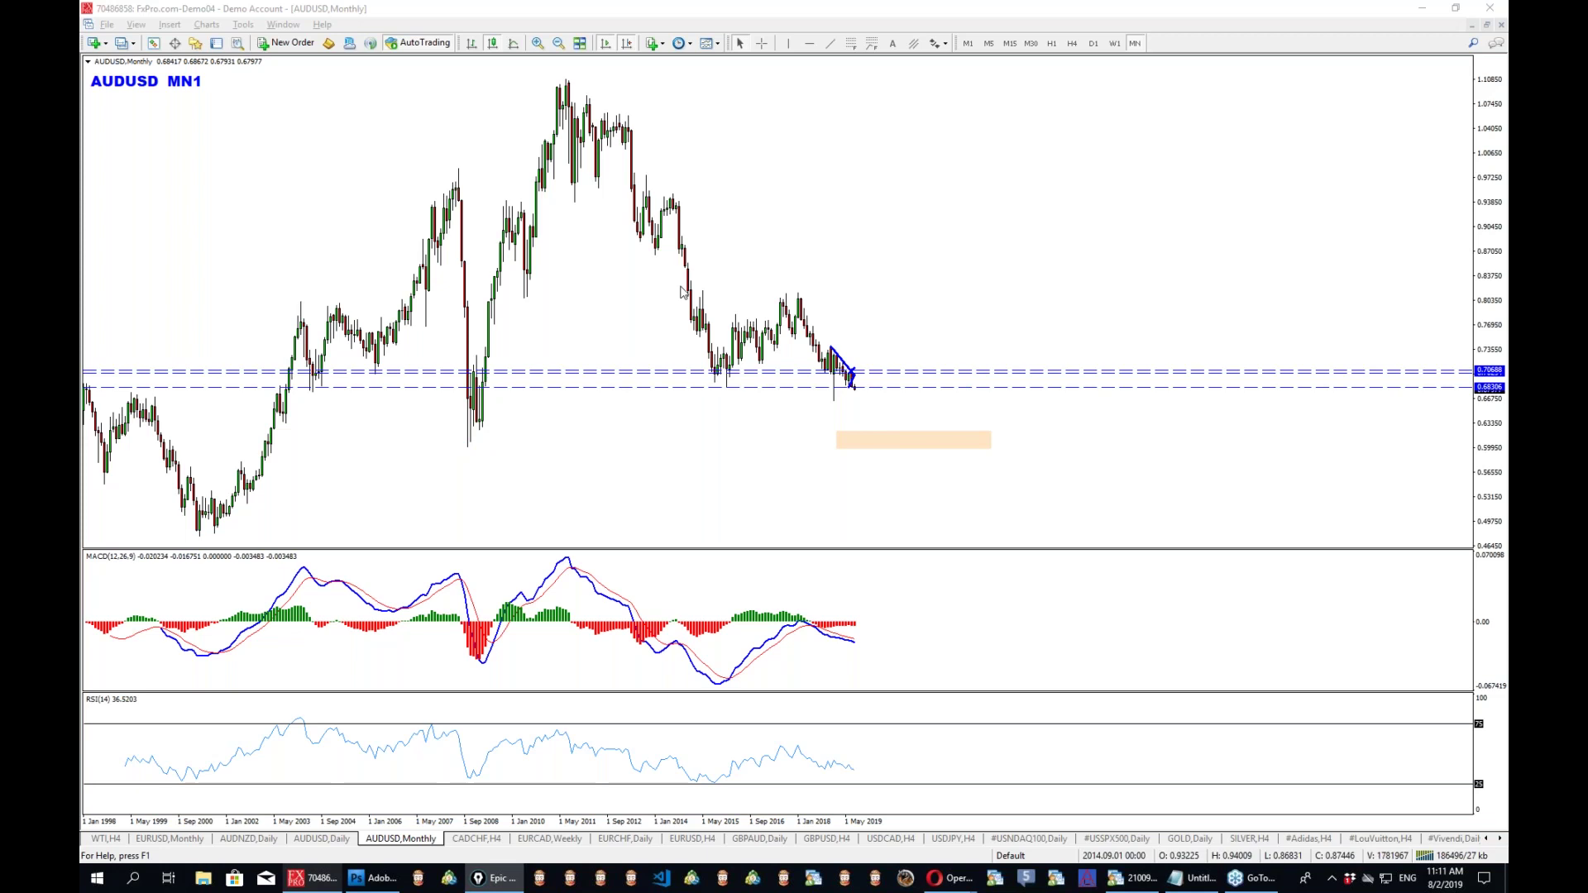
# On the AUDUSD daily chart, sketch an upward arrow from the latest low and a large X above price, then clear them.
pyautogui.click(1097, 43)
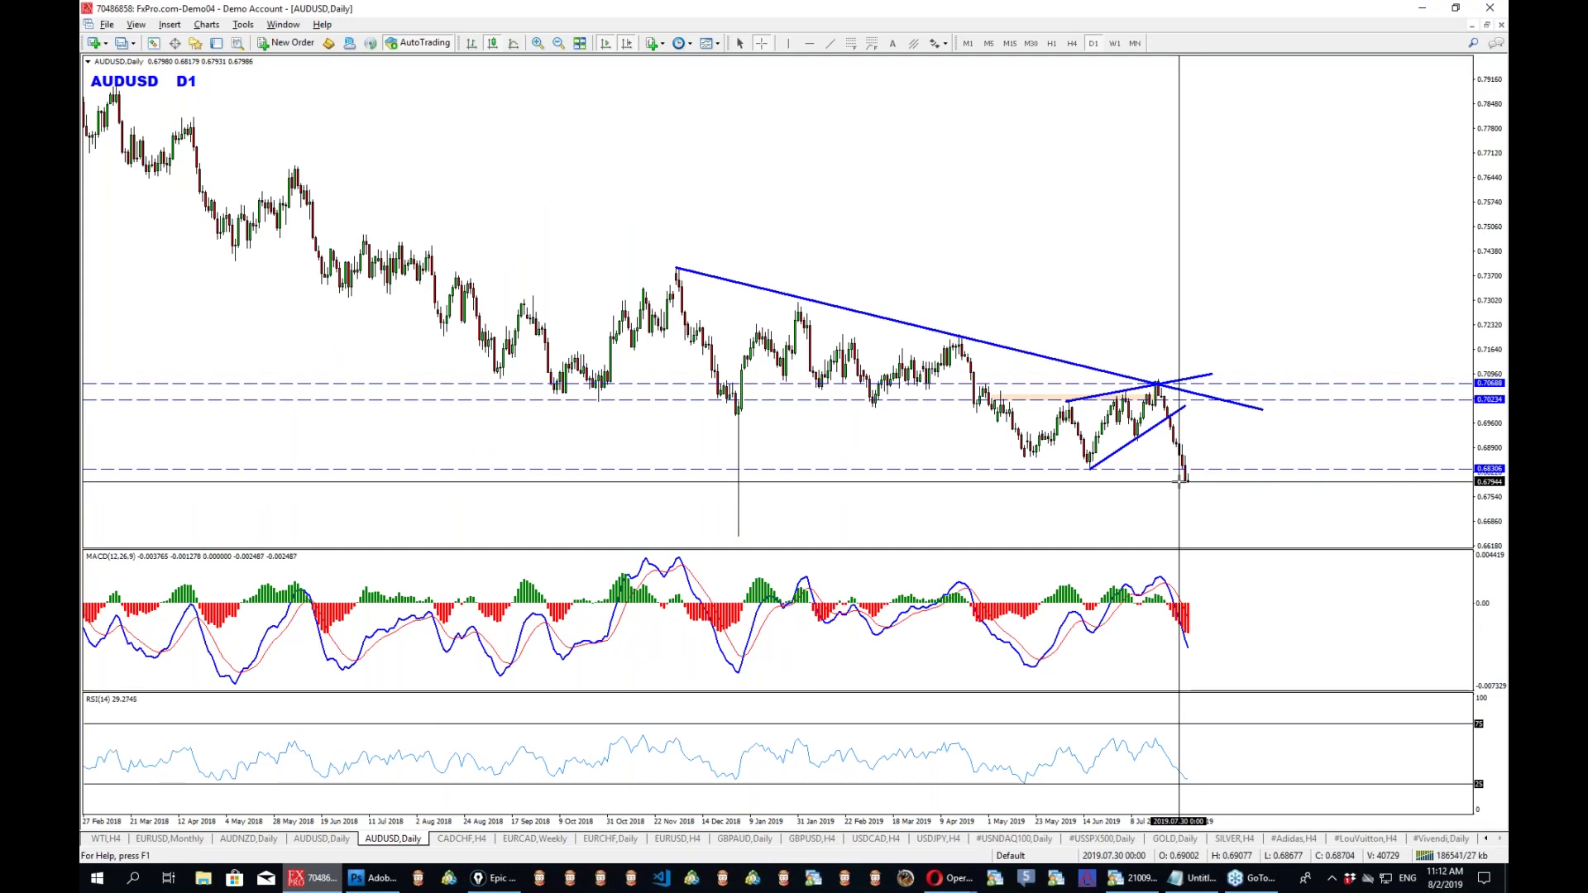
pyautogui.middleClick(1178, 481)
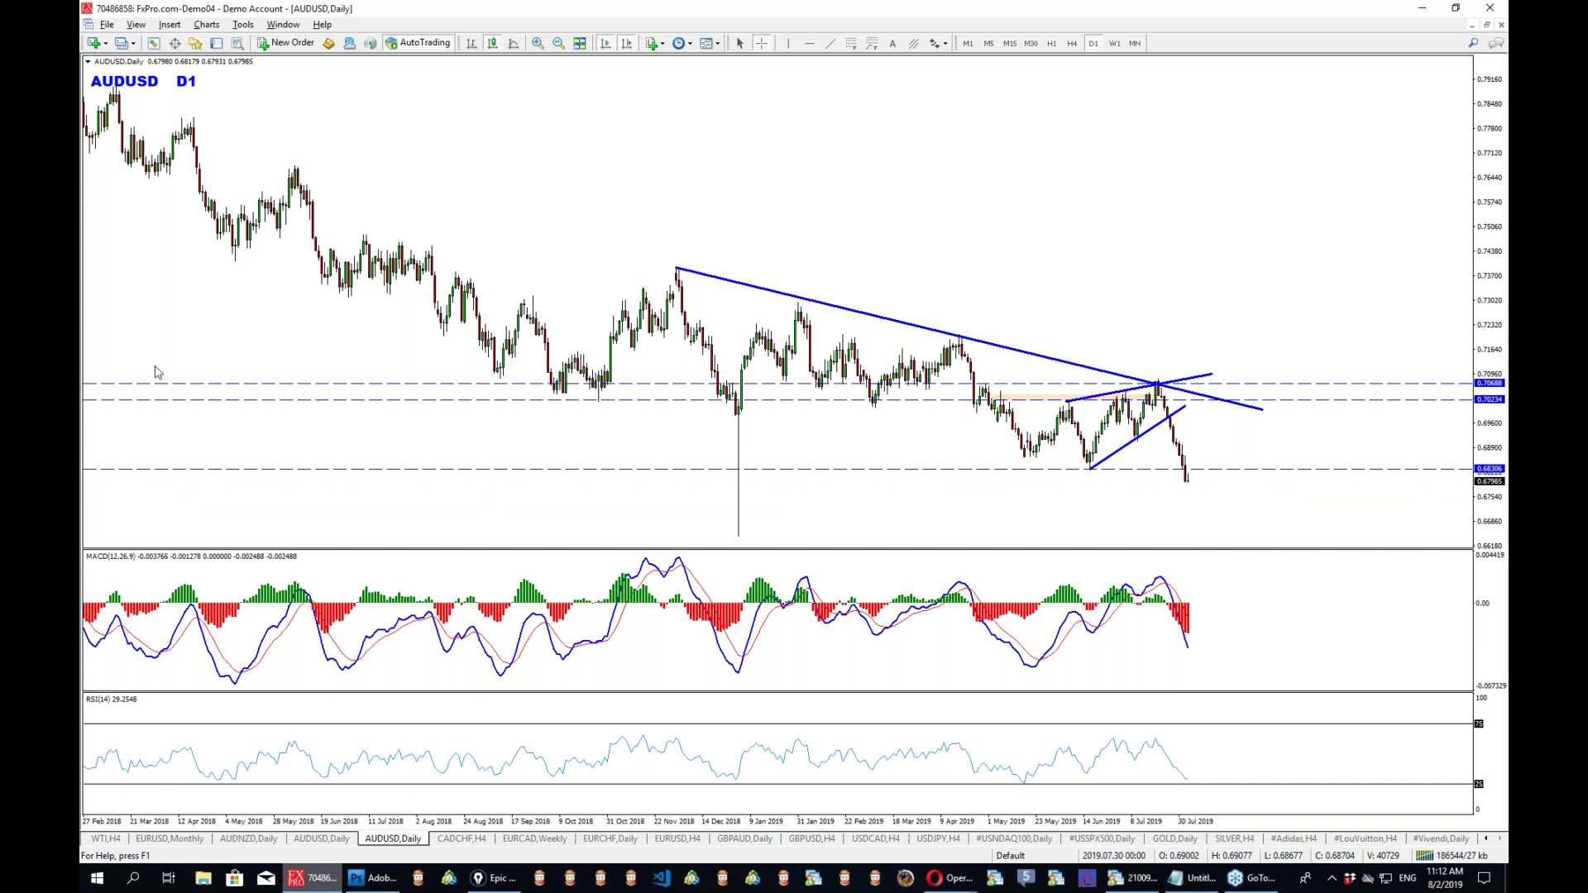
pyautogui.hotkey('ctrl', 'shift', '3')
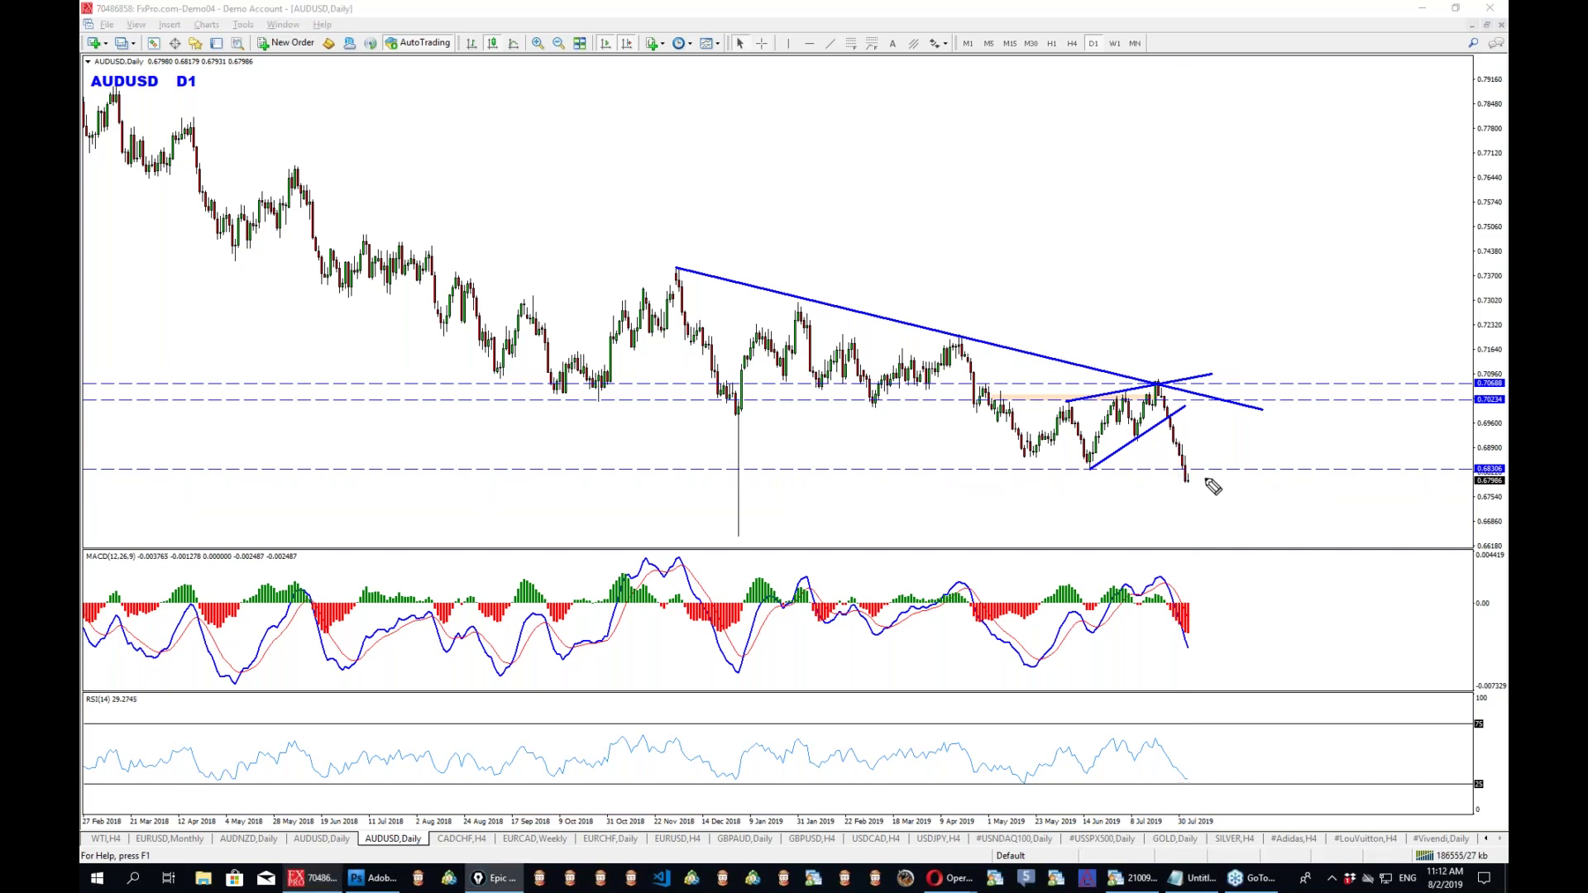
pyautogui.moveTo(1185, 481)
pyautogui.mouseDown()
pyautogui.moveTo(1256, 344)
pyautogui.moveTo(1275, 411)
pyautogui.mouseUp()
pyautogui.moveTo(1106, 126); pyautogui.dragTo(1172, 202)
pyautogui.moveTo(1183, 127); pyautogui.dragTo(1096, 205)
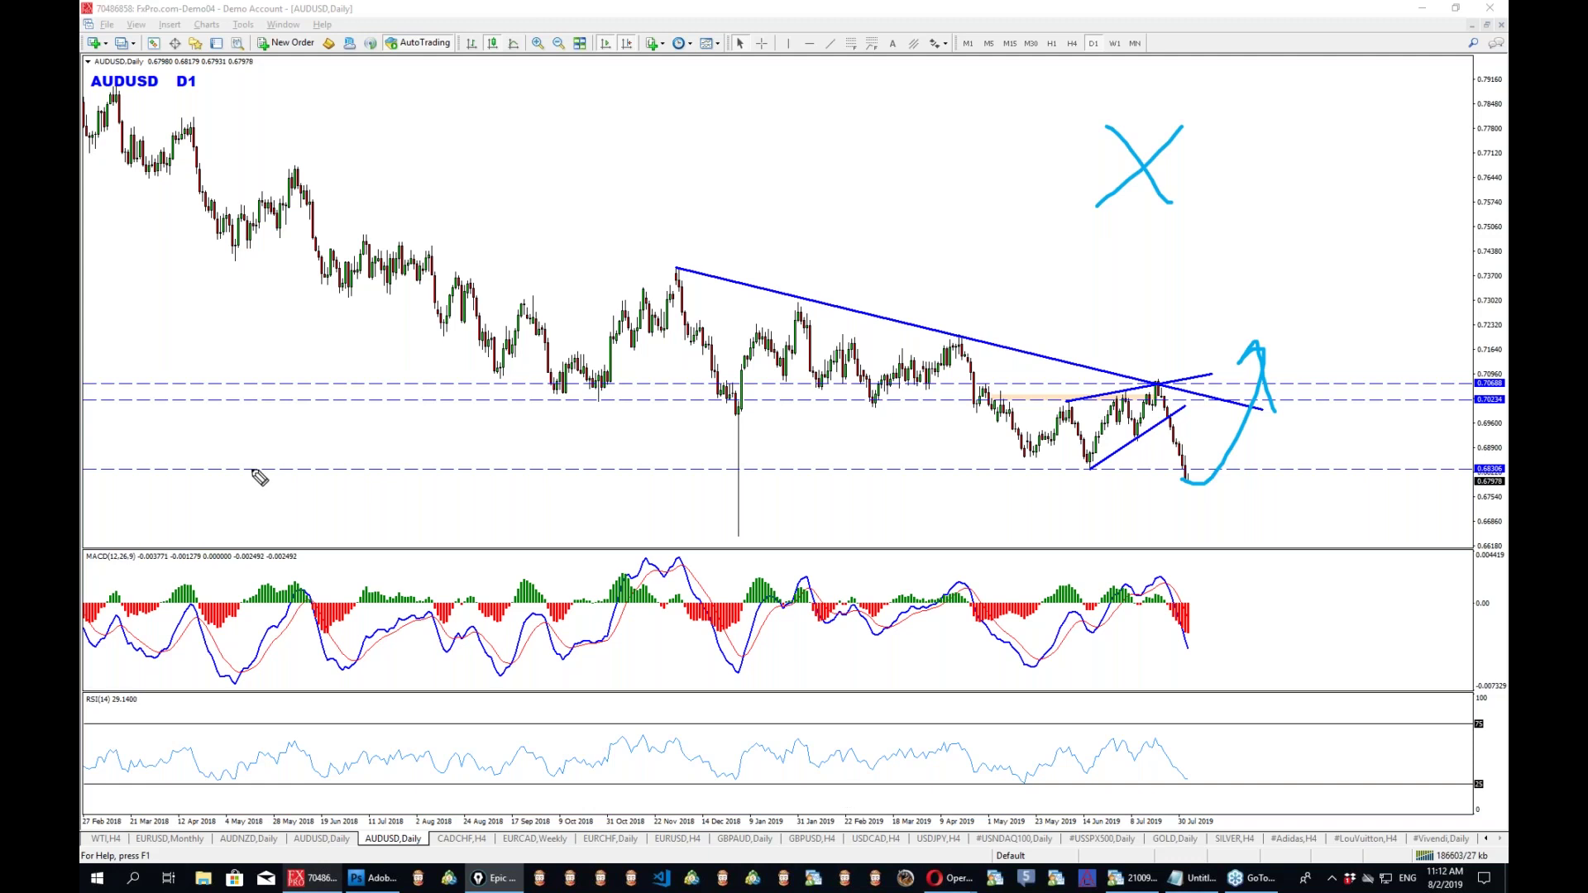
pyautogui.hotkey('ctrl', 'shift', '7')
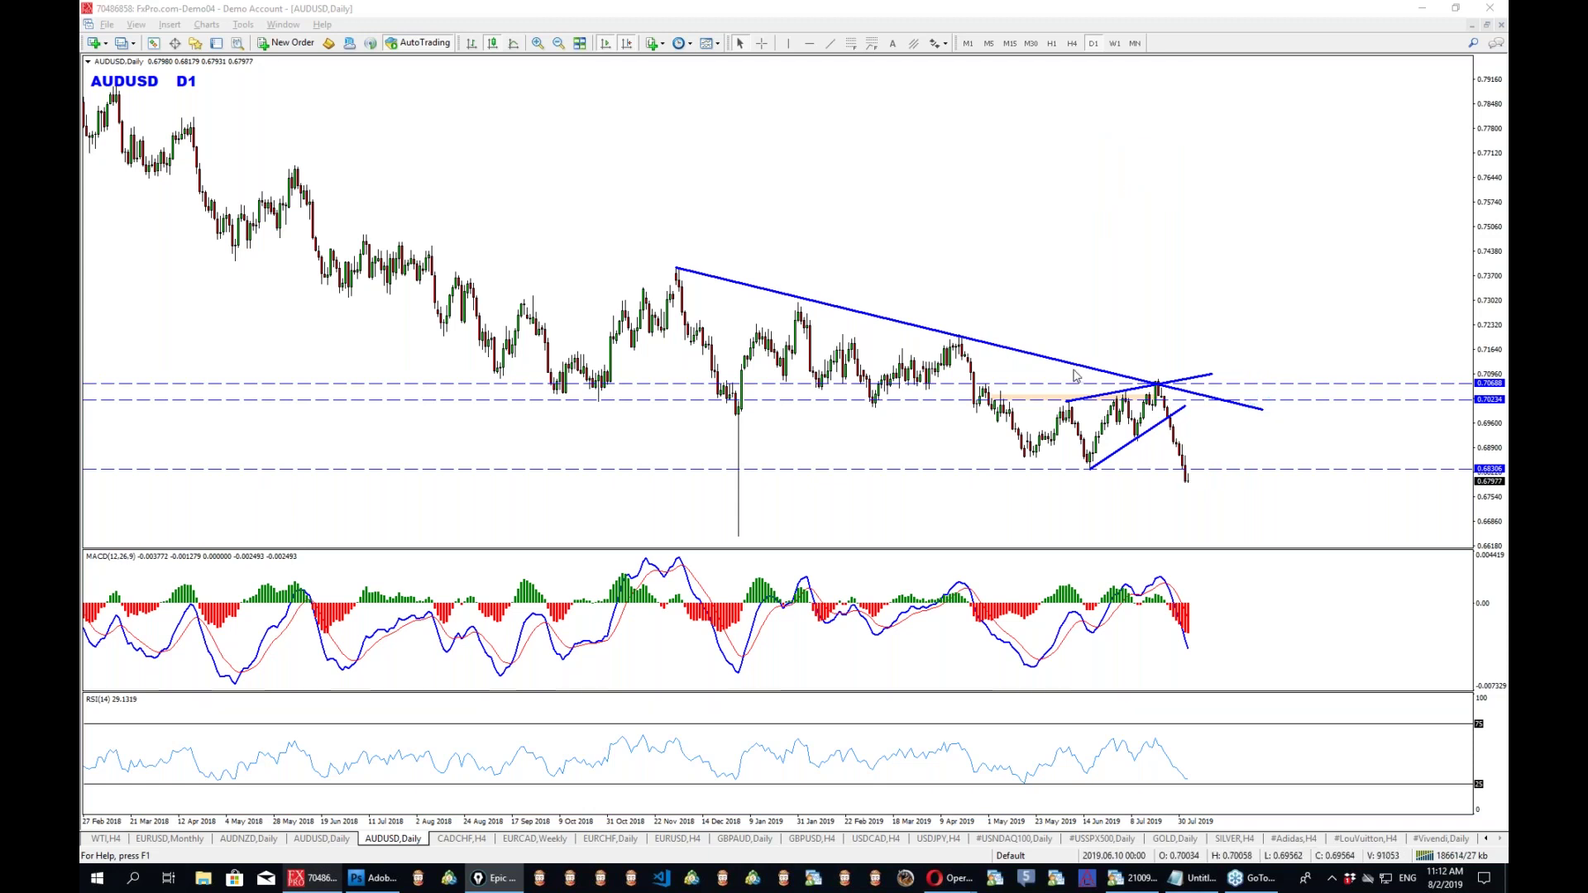
# Examine the weekly AUDUSD MACD in an enlarged pane, shrink the pane again, and return to the report's H4 chart in Opera.
pyautogui.click(1114, 43)
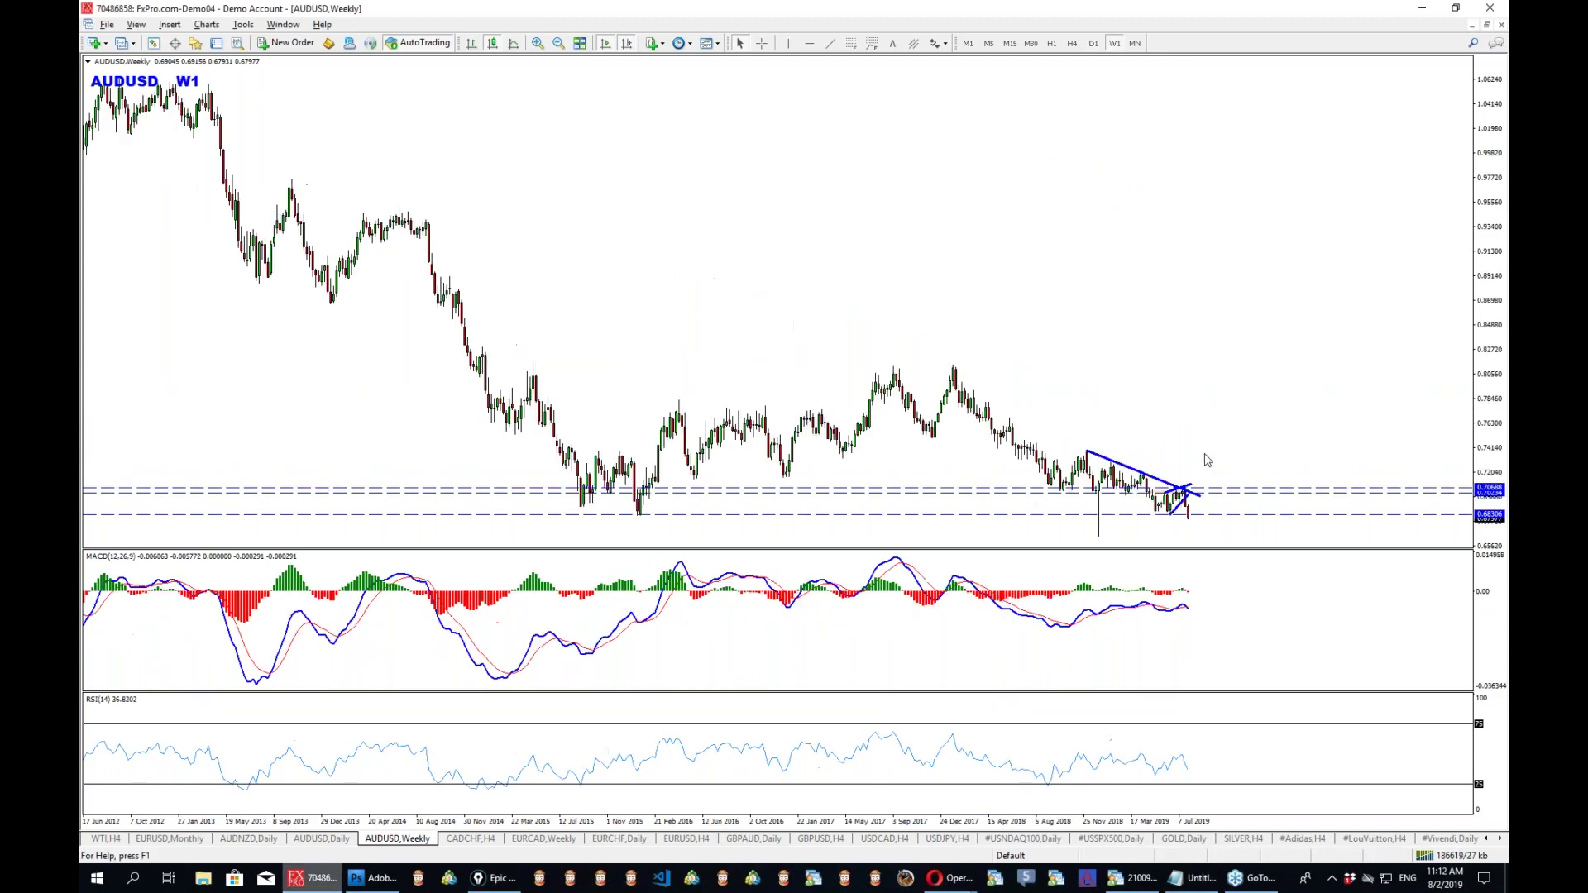
pyautogui.moveTo(1230, 539); pyautogui.dragTo(1215, 515)
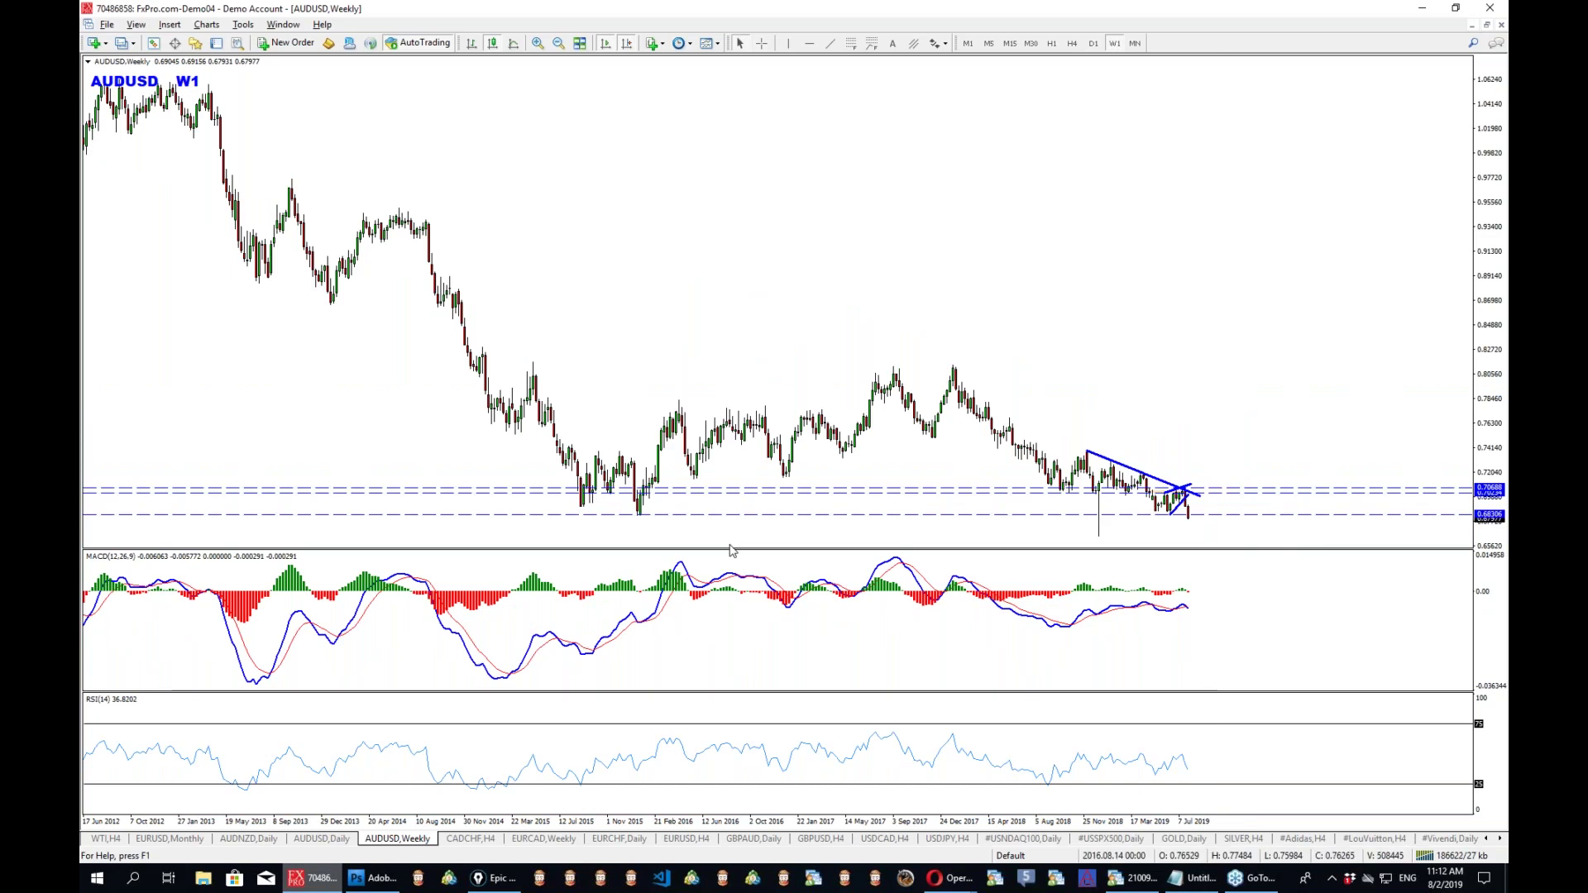
pyautogui.middleClick(1180, 637)
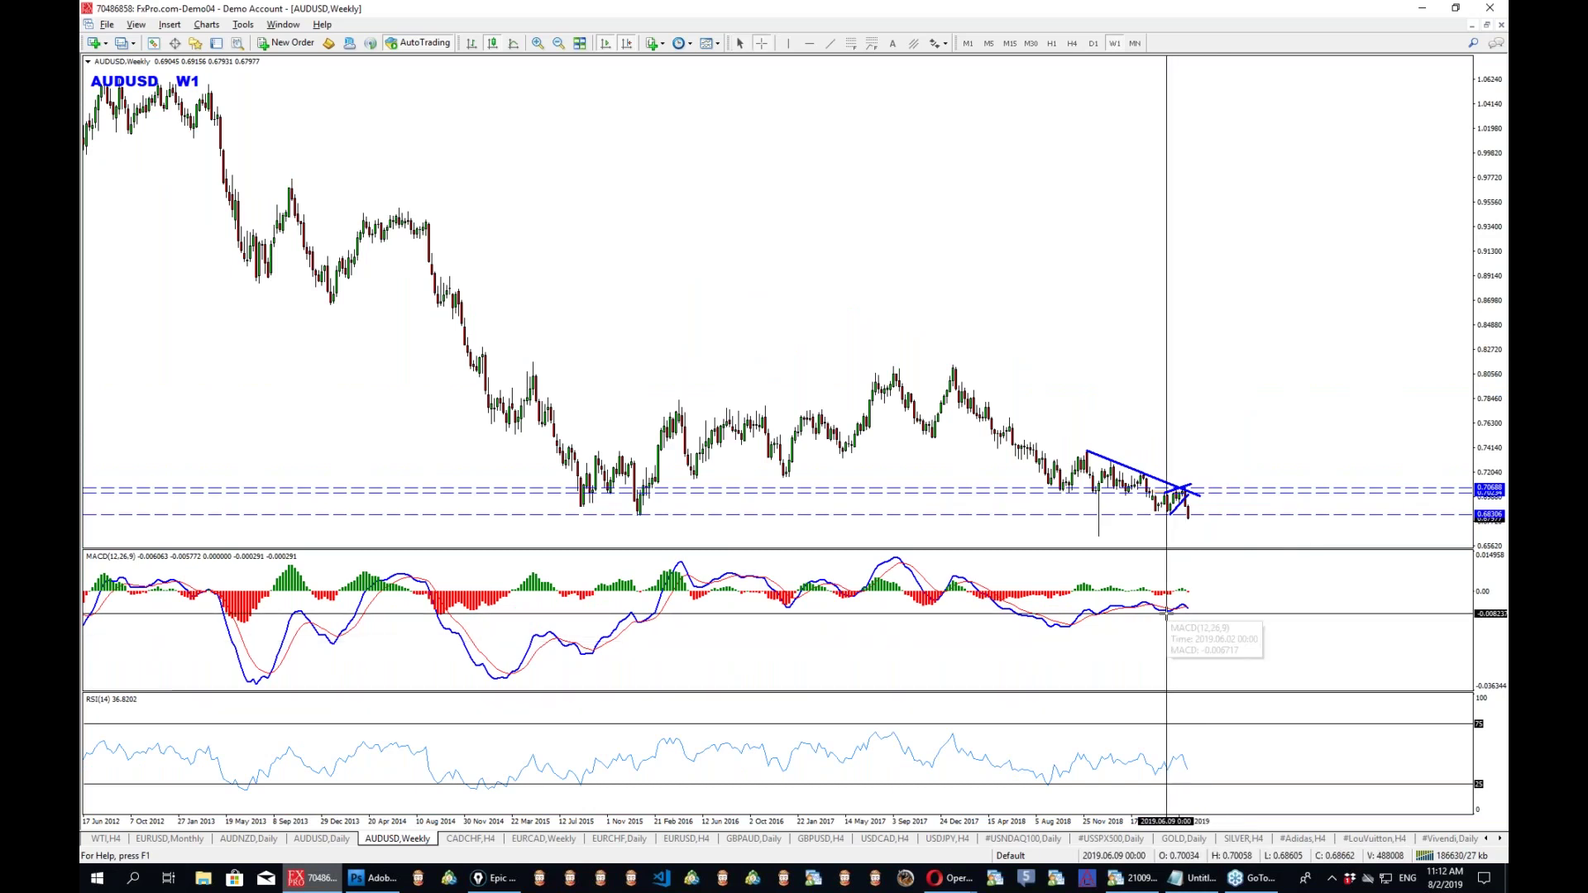
pyautogui.press('Escape')
pyautogui.moveTo(1211, 549); pyautogui.dragTo(1209, 175)
pyautogui.middleClick(1181, 401)
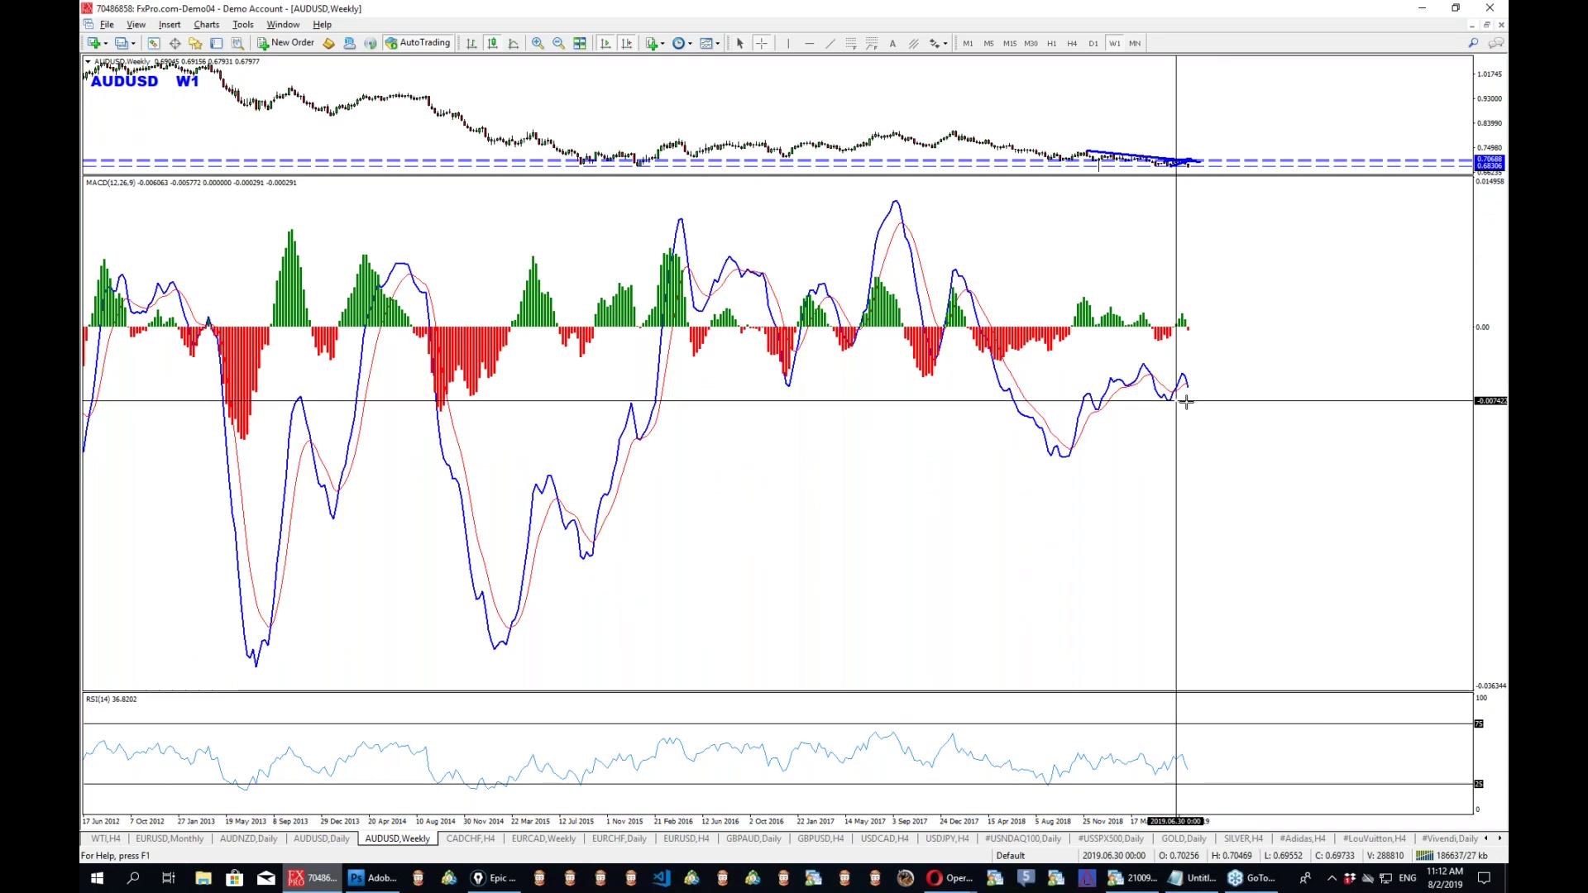
pyautogui.press('Escape')
pyautogui.moveTo(1205, 174); pyautogui.dragTo(1205, 542)
pyautogui.click(300, 883)
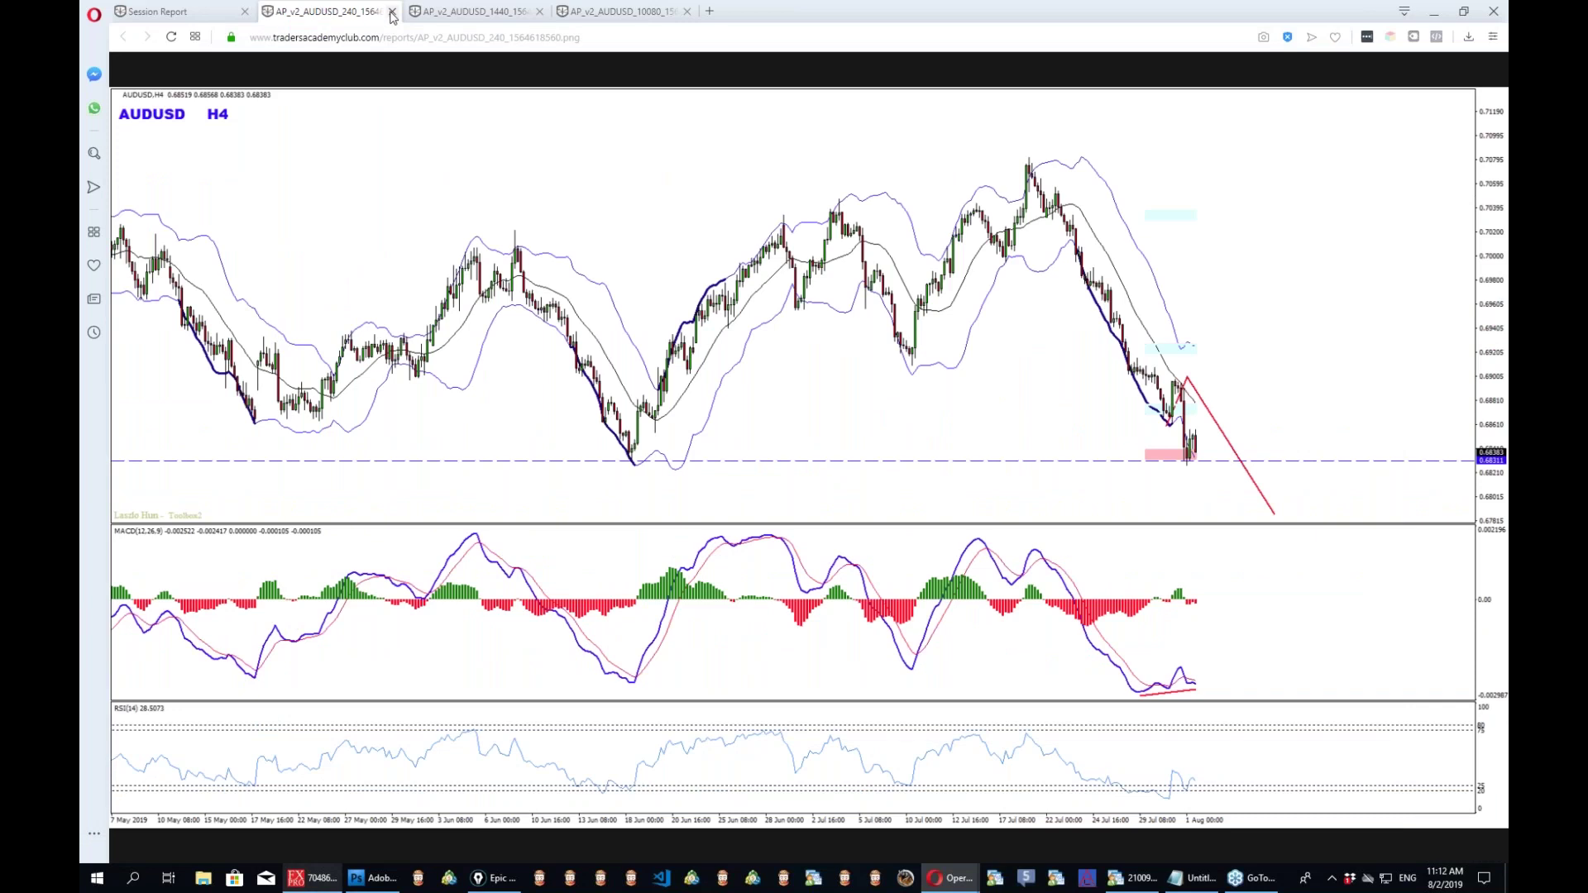
# Close the three AUDUSD chart images and open the CADCHF D1 chart from the session report's table.
pyautogui.click(392, 12)
pyautogui.click(392, 12)
pyautogui.click(392, 12)
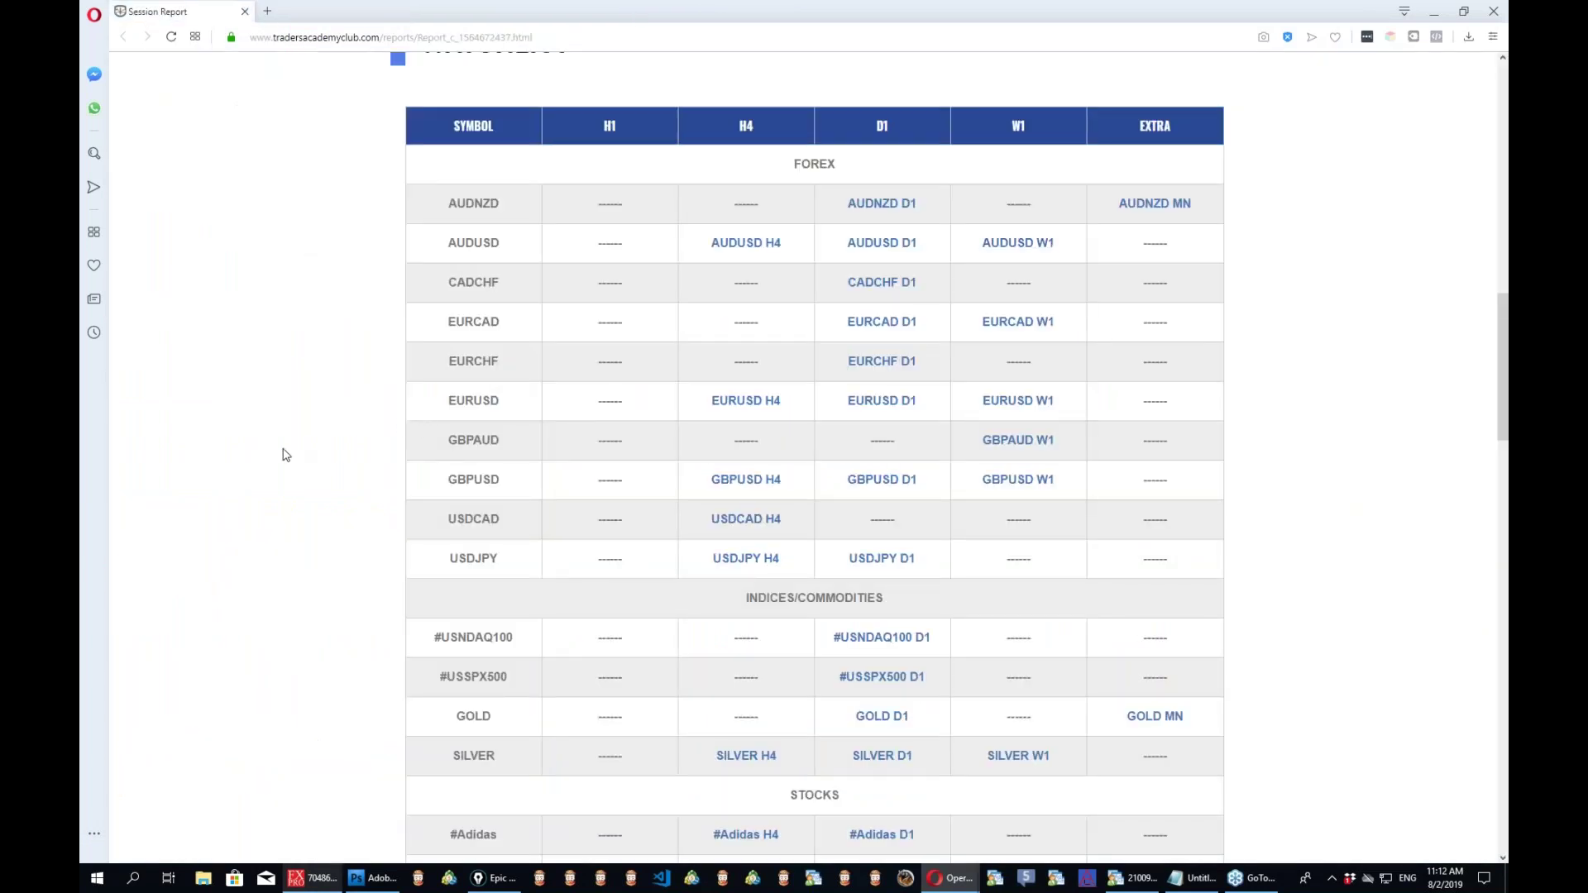
pyautogui.scroll(-1, 285, 455)
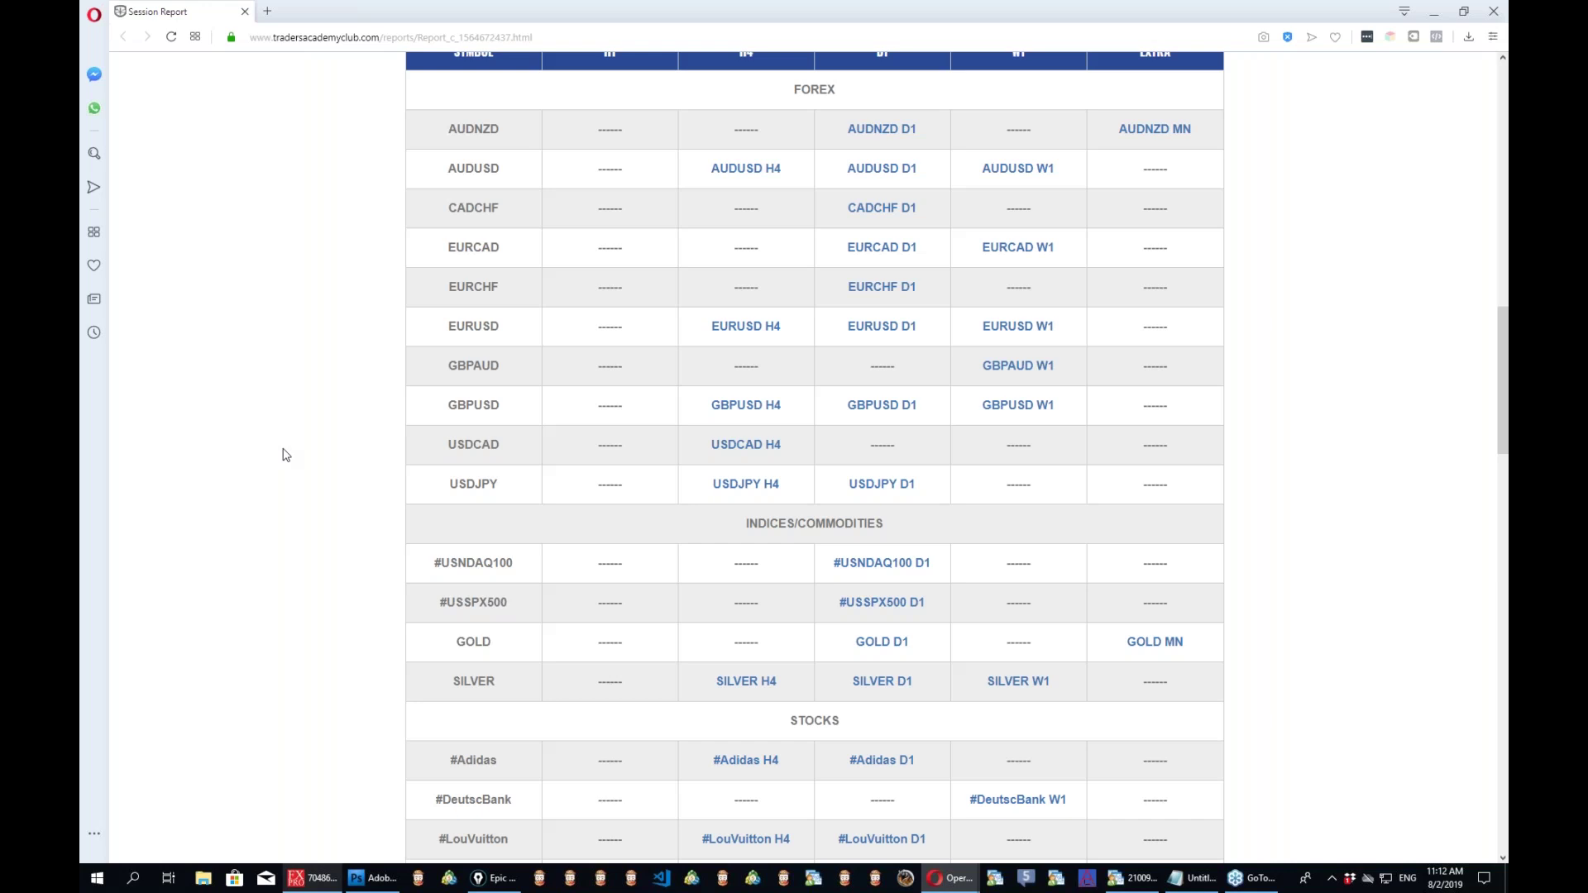
pyautogui.click(879, 209)
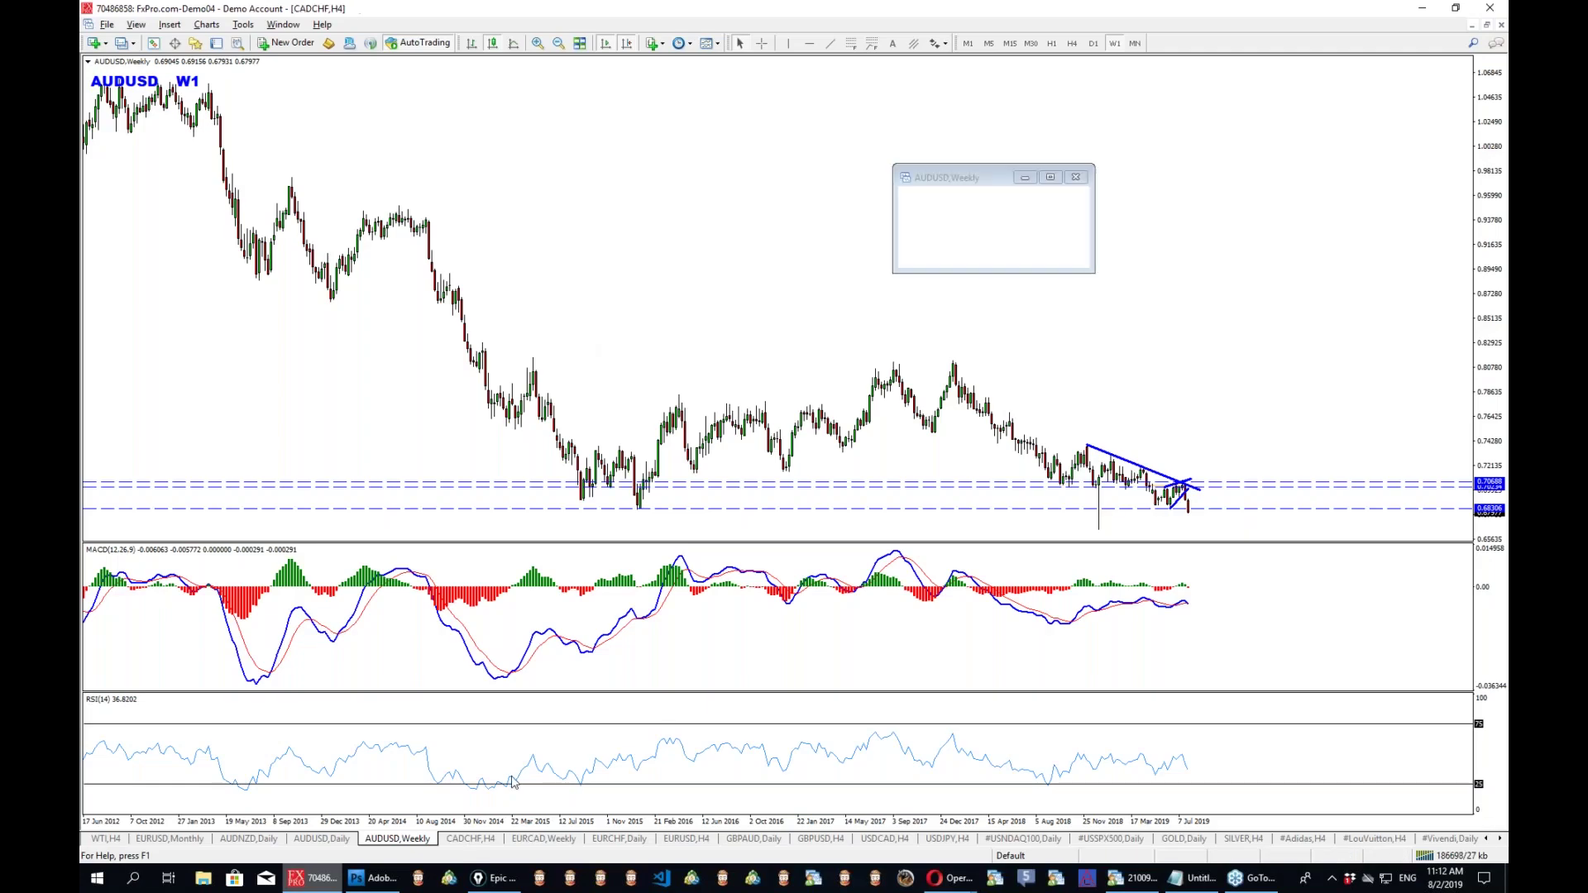
# Switch to MetaTrader and check the live CADCHF chart on the daily timeframe before returning to H4.
pyautogui.hotkey('ctrl', 'Tab')
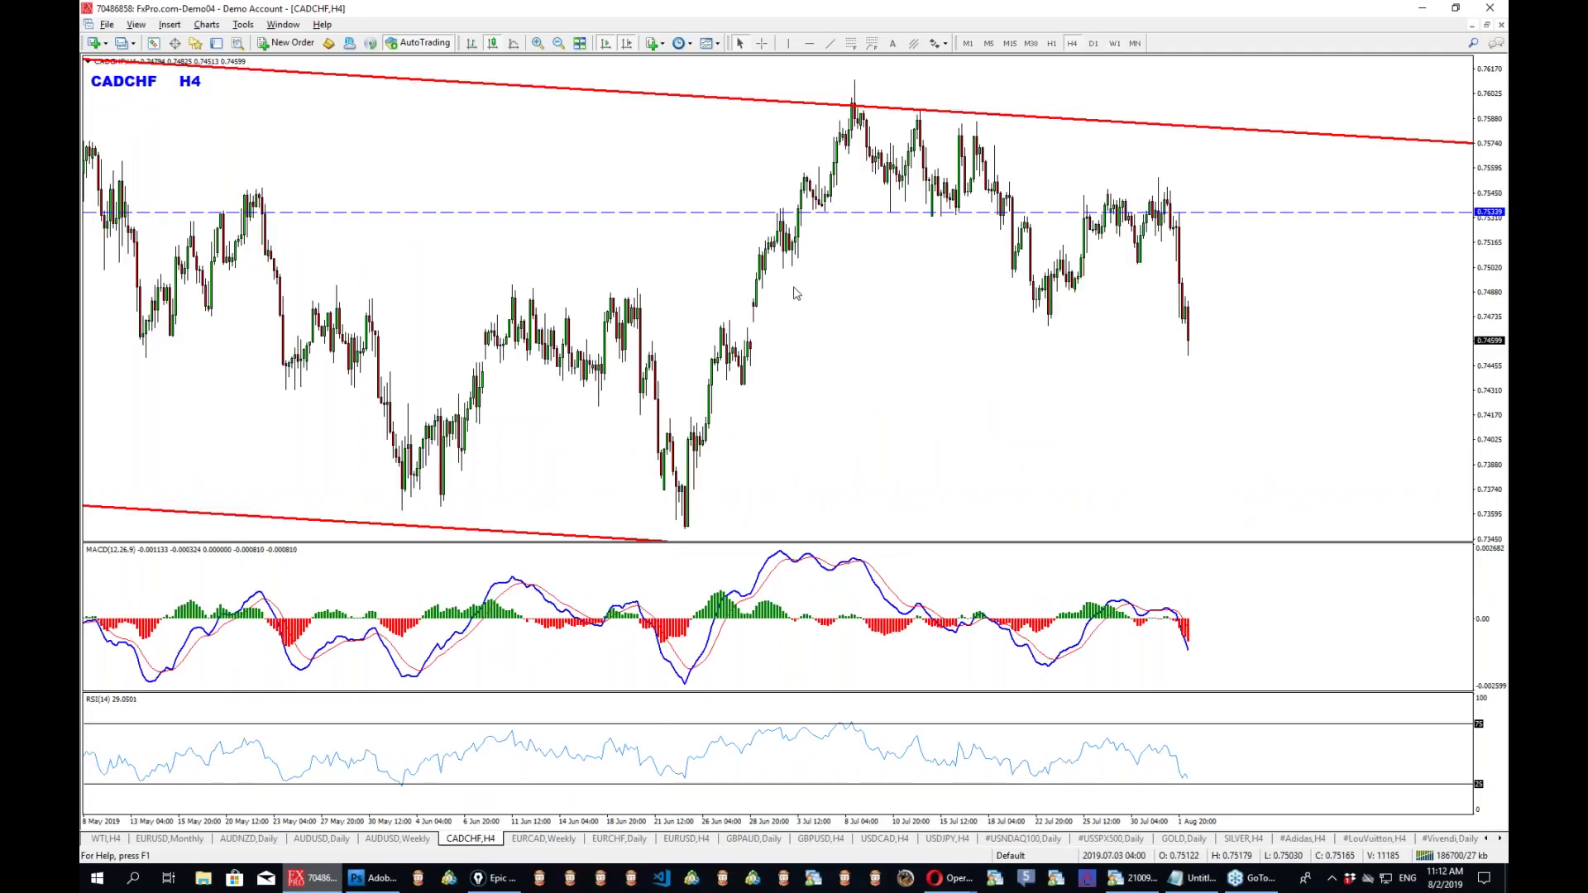
pyautogui.click(1093, 43)
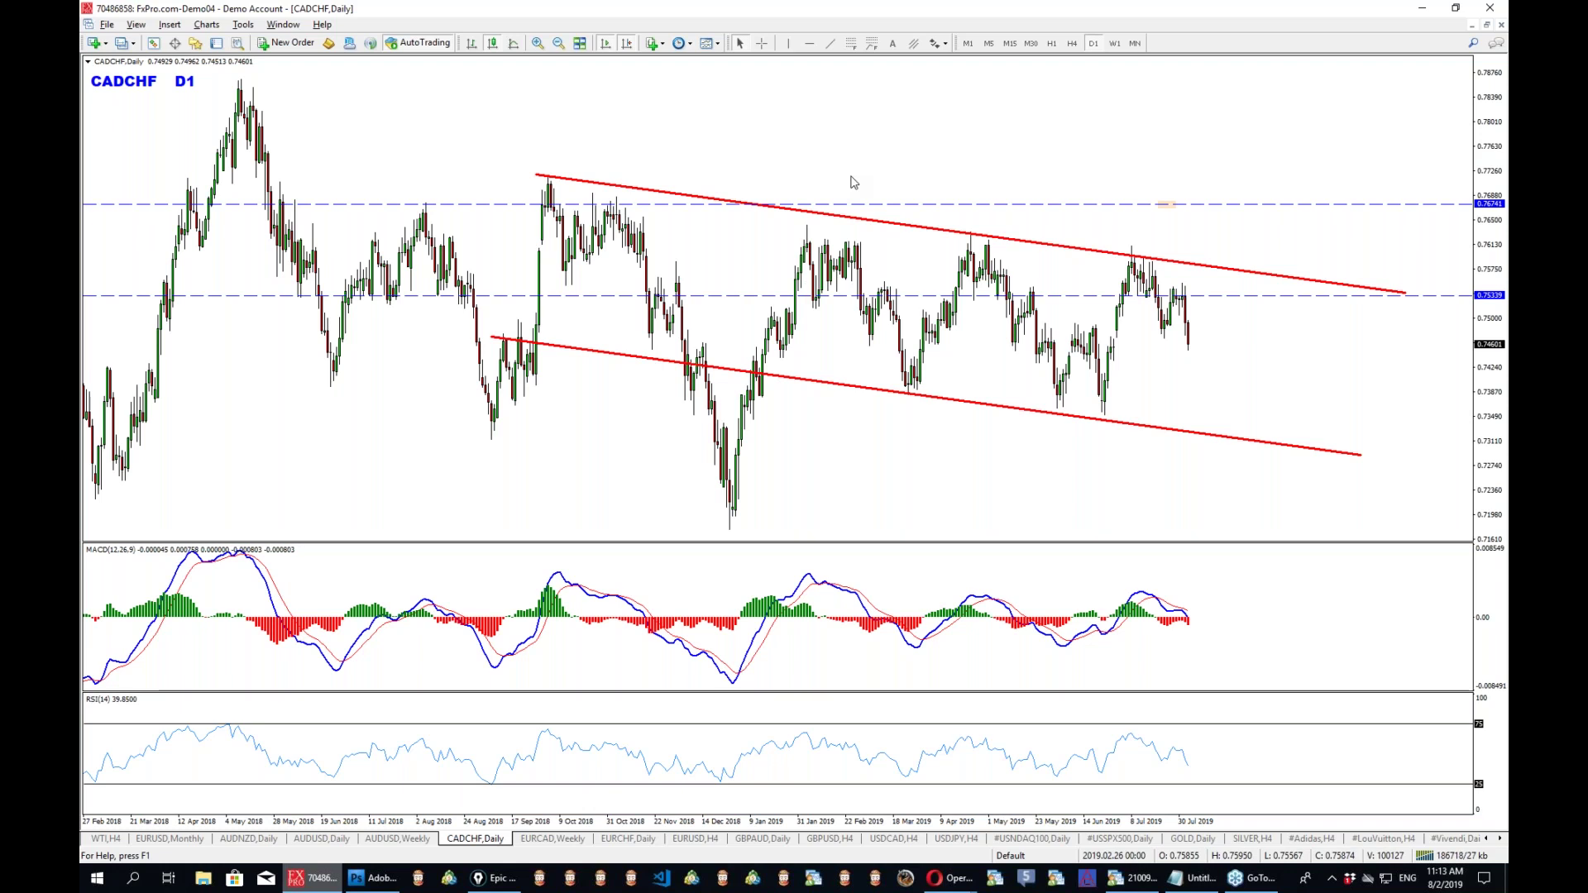
pyautogui.click(1072, 43)
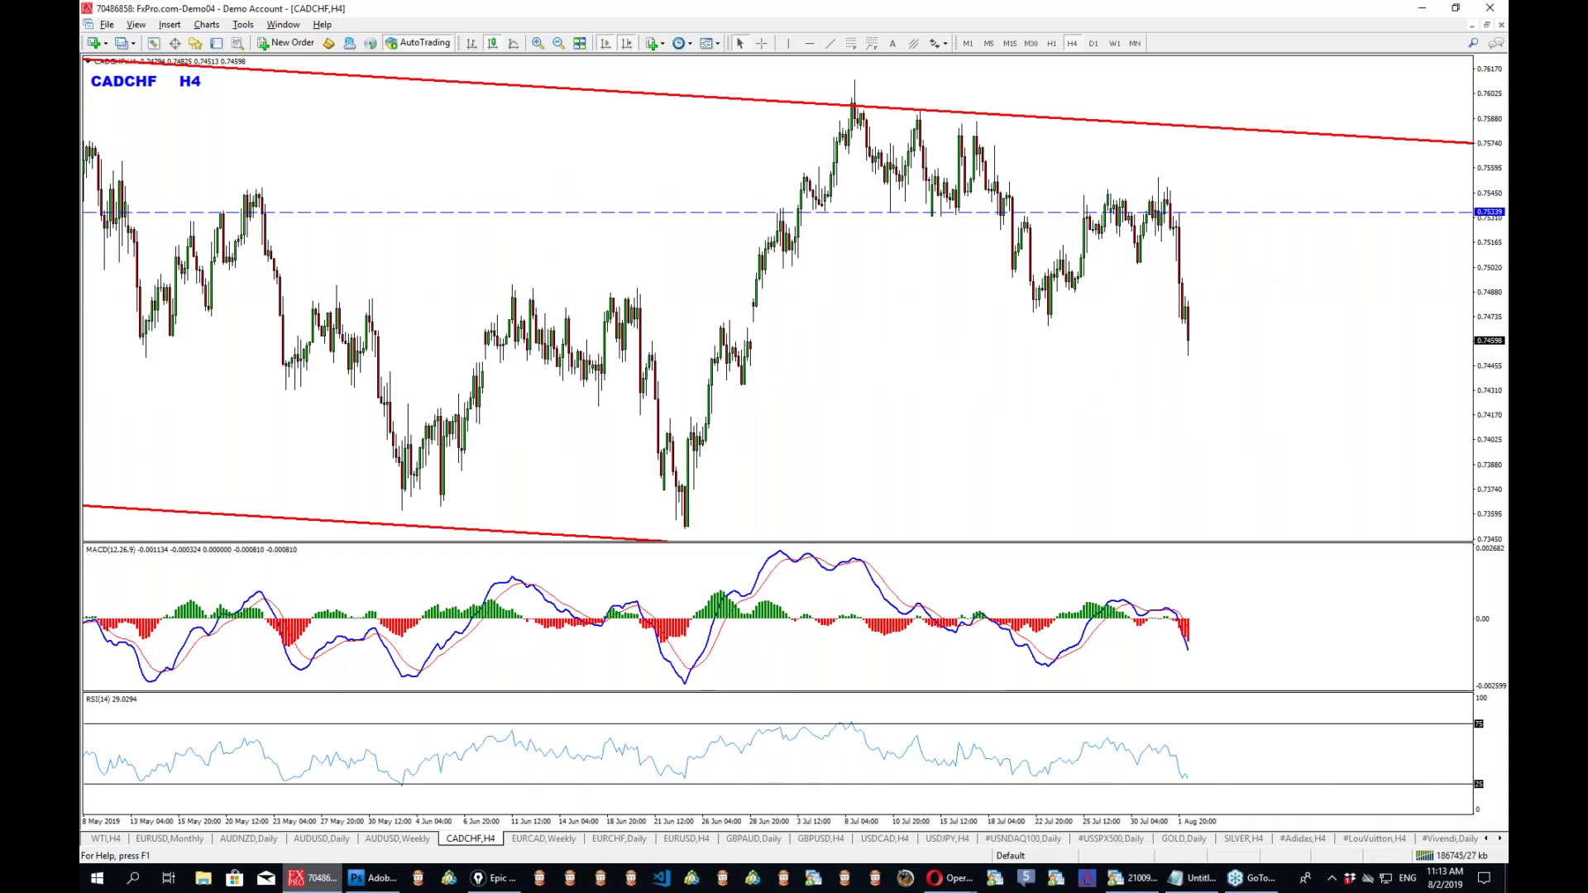
# On the report's CADCHF D1 chart in Opera, pen-mark the false-breakout support, MACD signals and upward price path, then clear the marks.
pyautogui.click(495, 878)
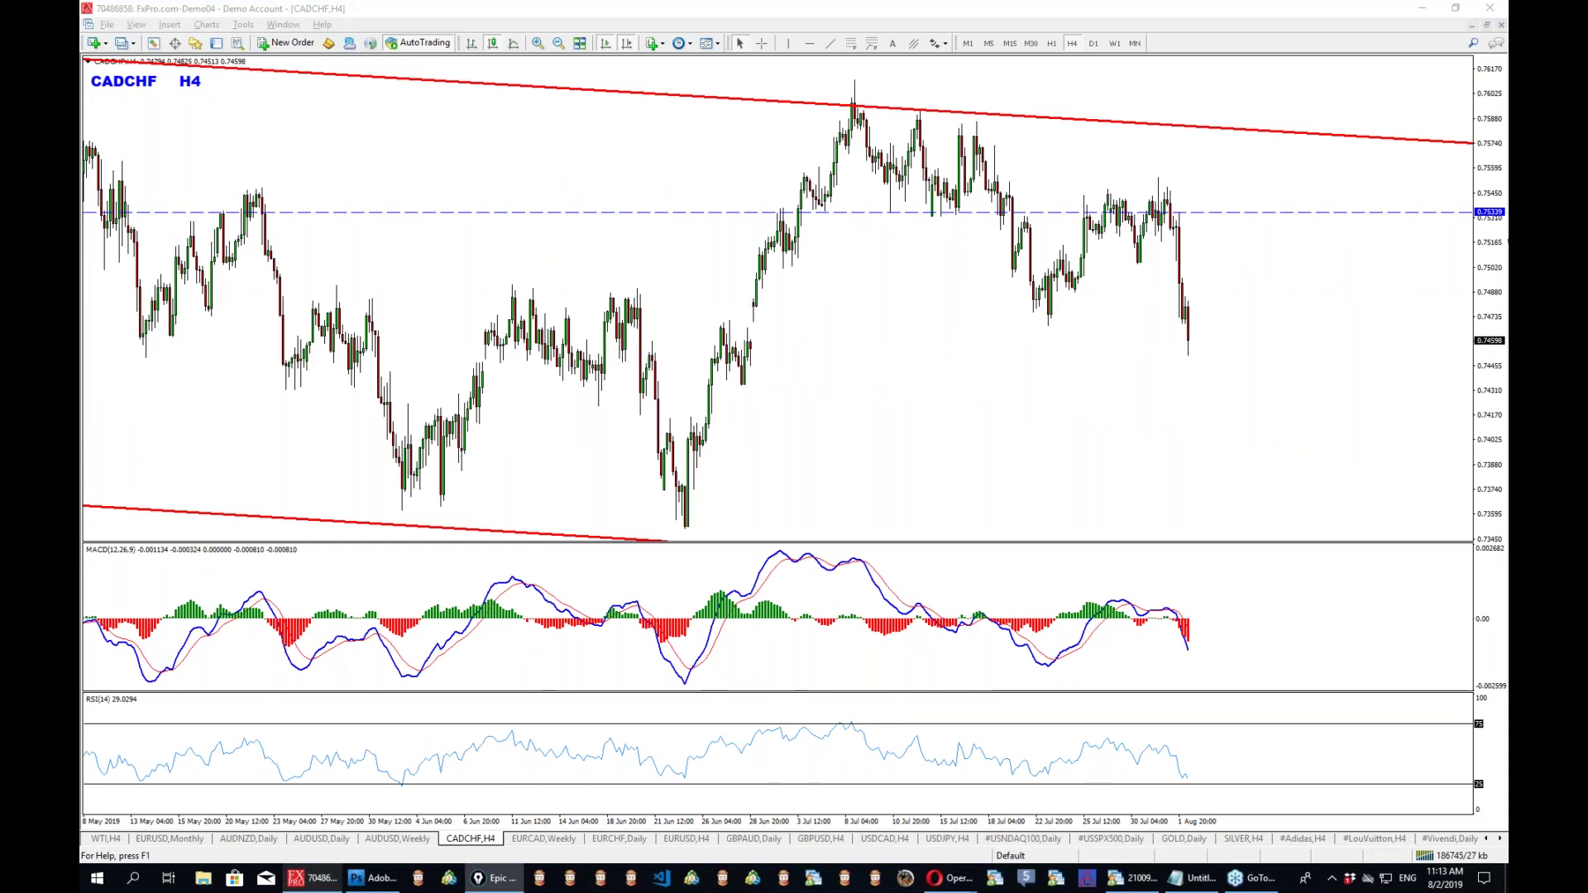
pyautogui.click(321, 883)
pyautogui.click(948, 877)
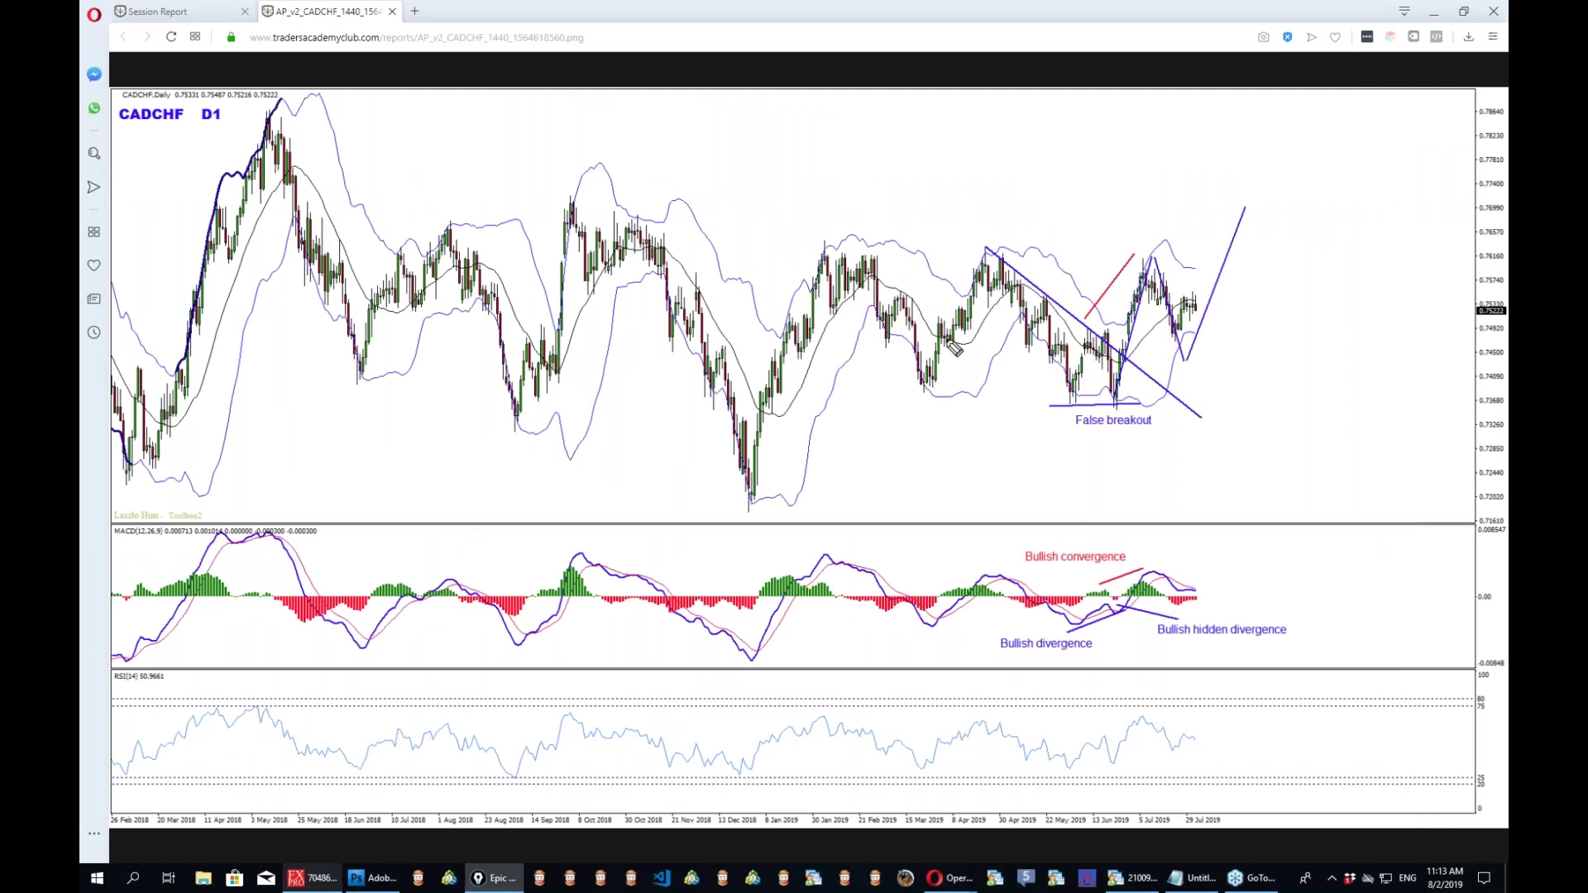
pyautogui.moveTo(1037, 406); pyautogui.dragTo(1208, 406)
pyautogui.moveTo(1064, 651)
pyautogui.mouseDown()
pyautogui.moveTo(1143, 628)
pyautogui.moveTo(1141, 531)
pyautogui.mouseUp()
pyautogui.moveTo(1077, 317)
pyautogui.mouseDown()
pyautogui.moveTo(1244, 208)
pyautogui.moveTo(1253, 233)
pyautogui.mouseUp()
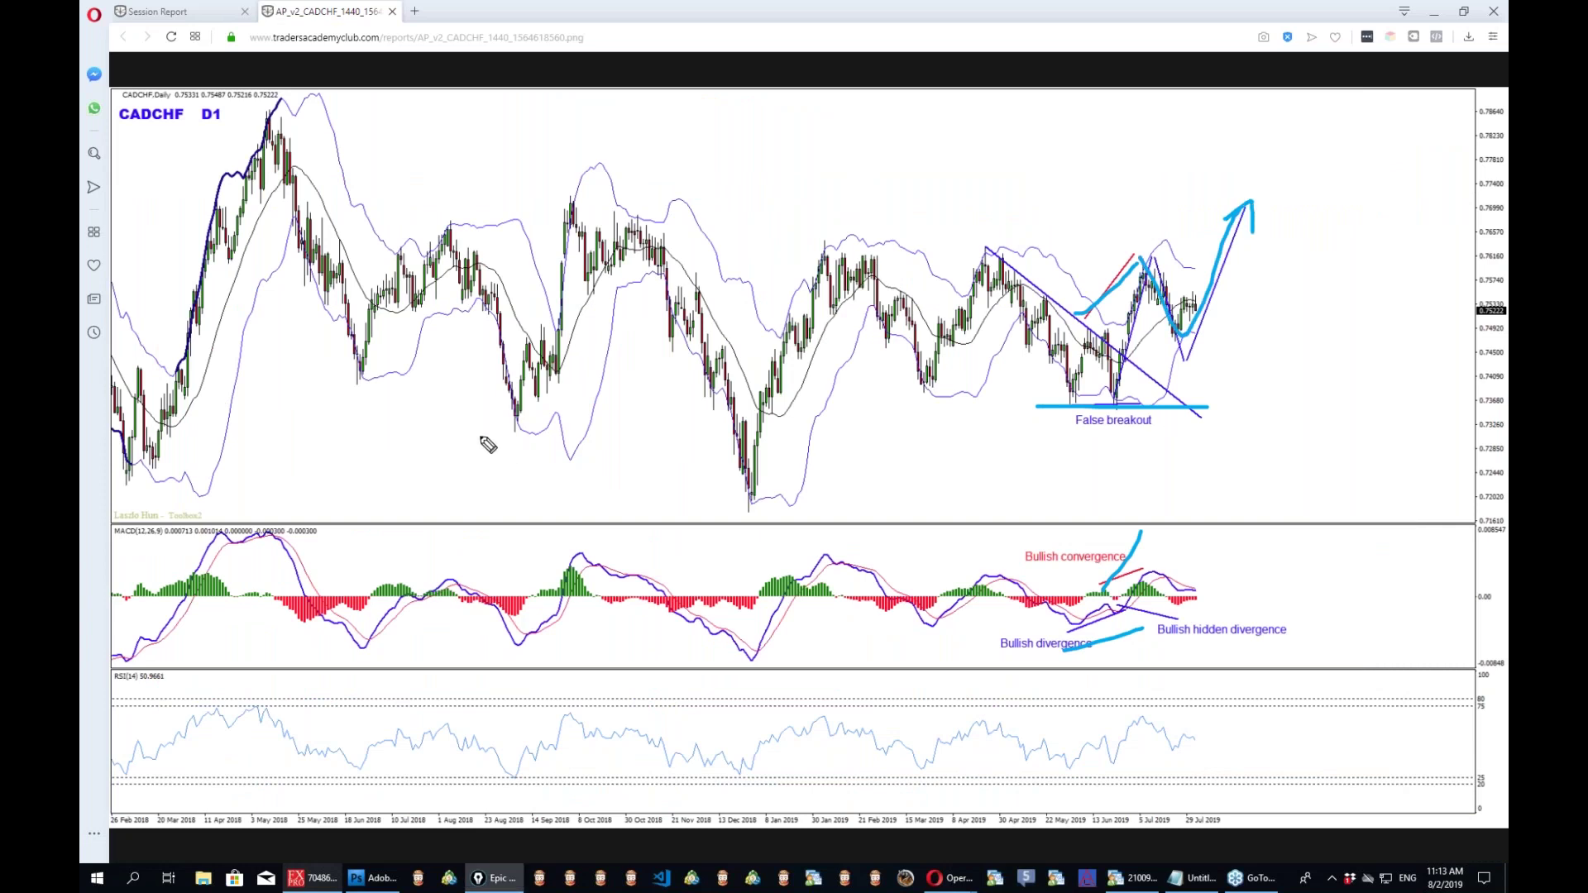
pyautogui.hotkey('ctrl', 'shift', '7')
# Circle the latest pullback low, trace the bullish hidden divergence on the MACD, and switch to the live CADCHF H4 chart in MetaTrader.
pyautogui.moveTo(1162, 329); pyautogui.dragTo(1173, 321)
pyautogui.moveTo(1123, 601); pyautogui.dragTo(1184, 616)
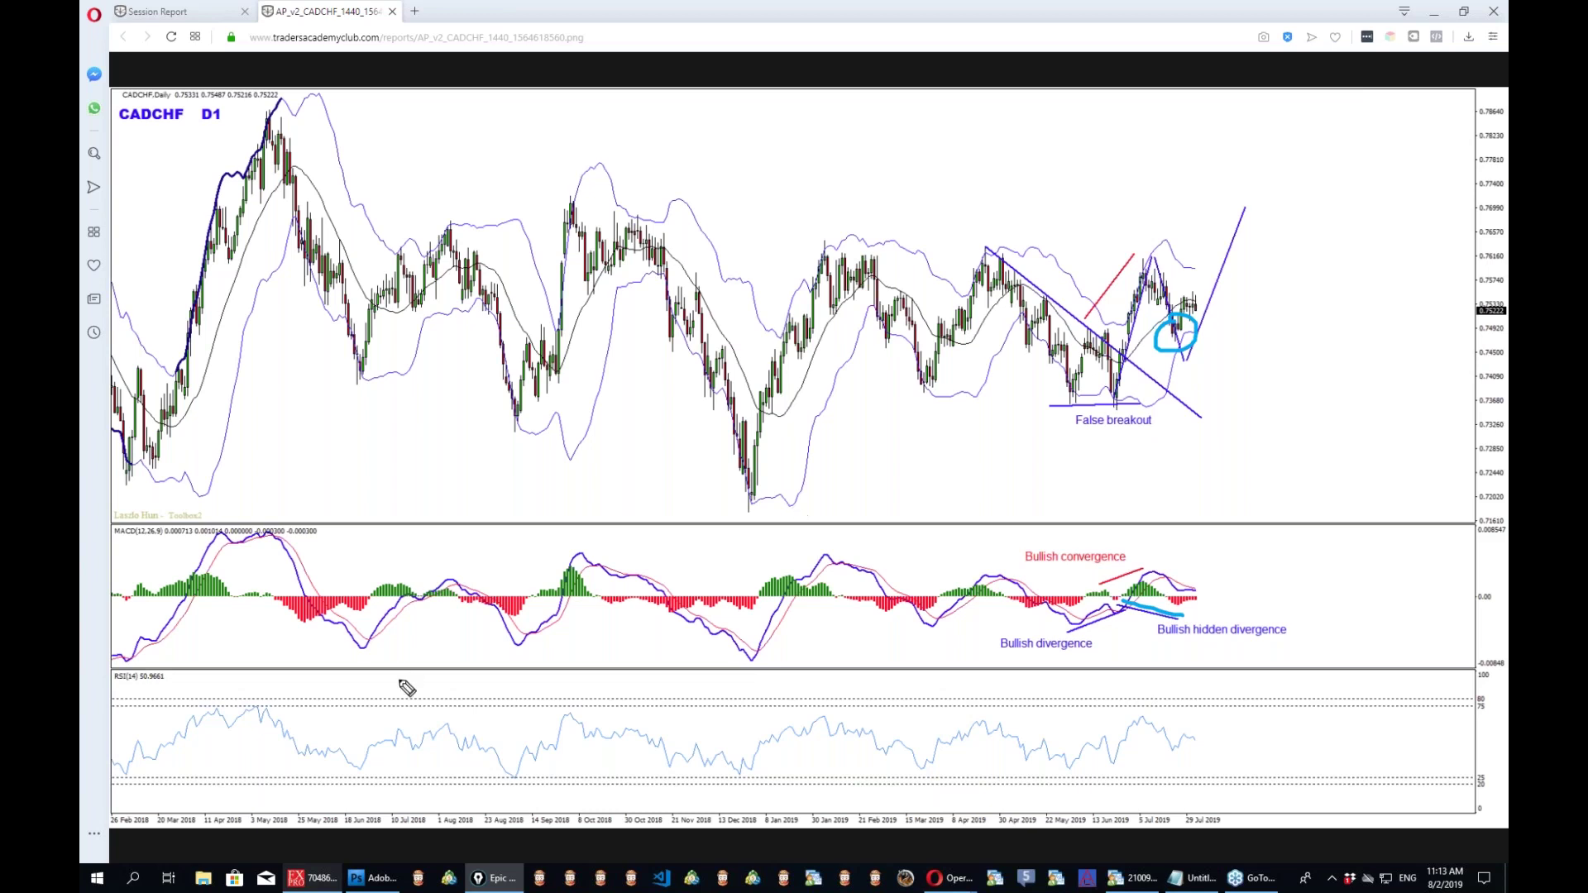
pyautogui.click(307, 881)
pyautogui.middleClick(1027, 277)
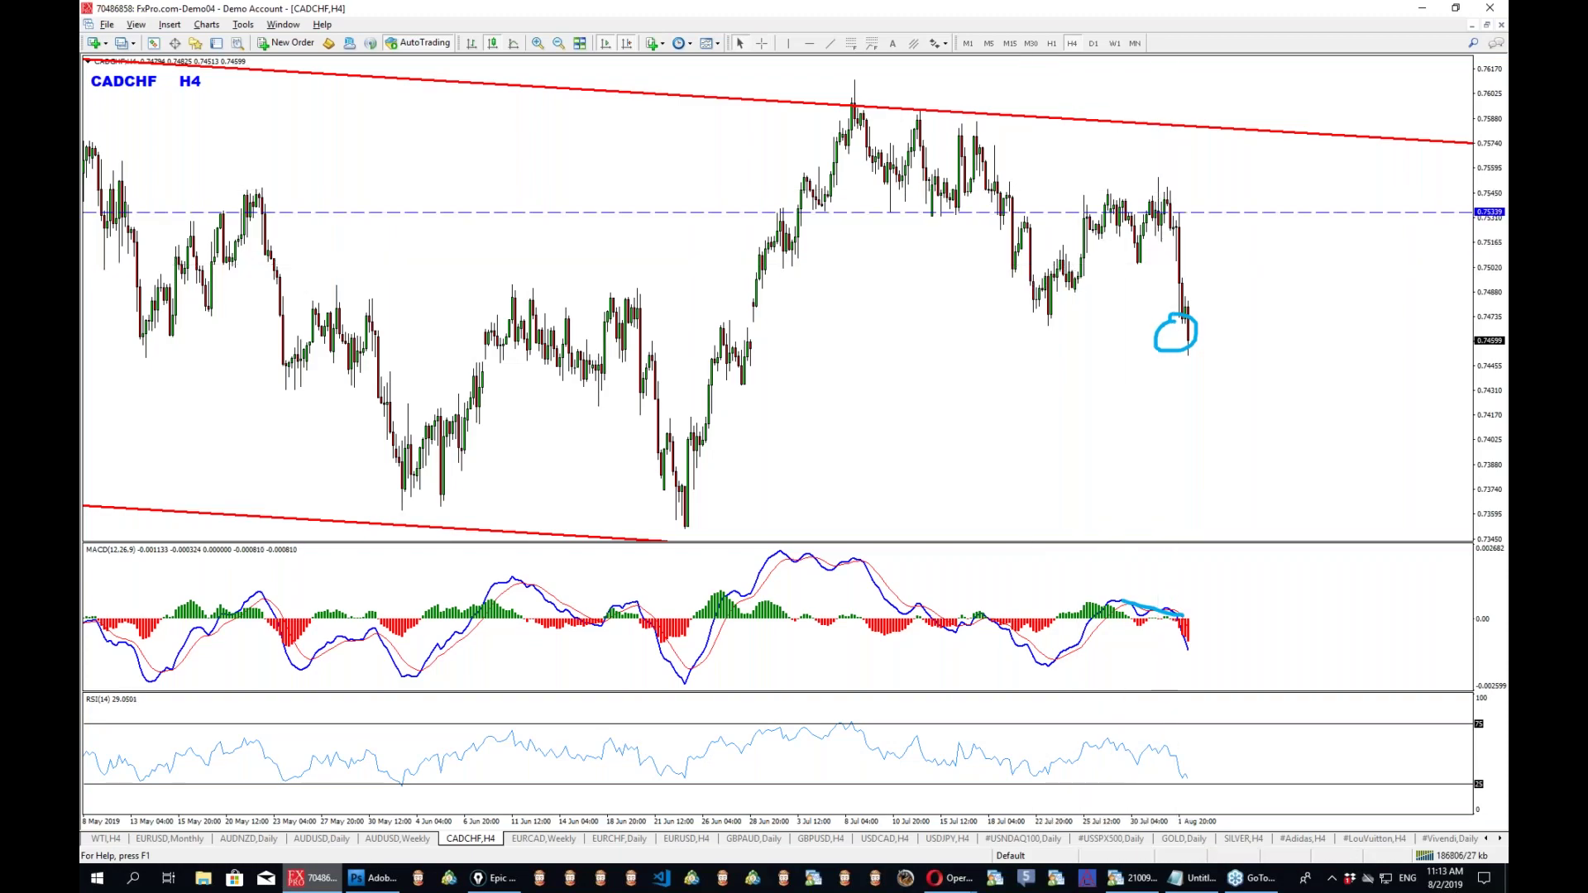
# On the CADCHF H4 chart, sketch the double-top resistance, rising wave, MACD divergence, circled breakdown level and a downward arrow.
pyautogui.moveTo(1079, 187); pyautogui.dragTo(1201, 182)
pyautogui.moveTo(1042, 319)
pyautogui.mouseDown()
pyautogui.moveTo(1142, 238)
pyautogui.moveTo(1162, 172)
pyautogui.mouseUp()
pyautogui.moveTo(1108, 579); pyautogui.dragTo(1188, 598)
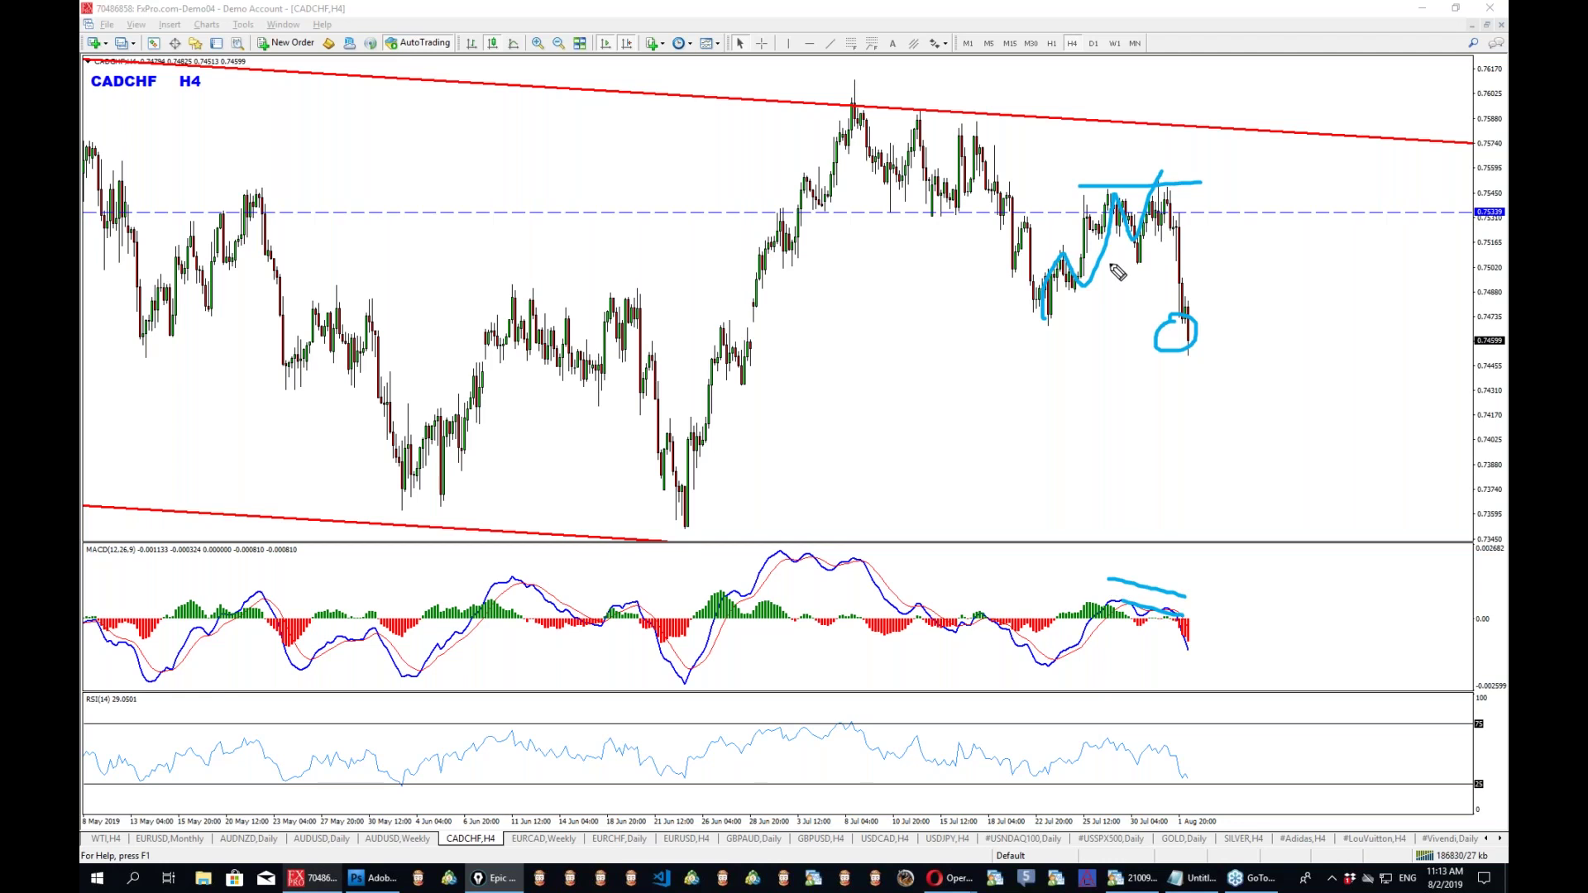
pyautogui.moveTo(1108, 263); pyautogui.dragTo(1260, 265)
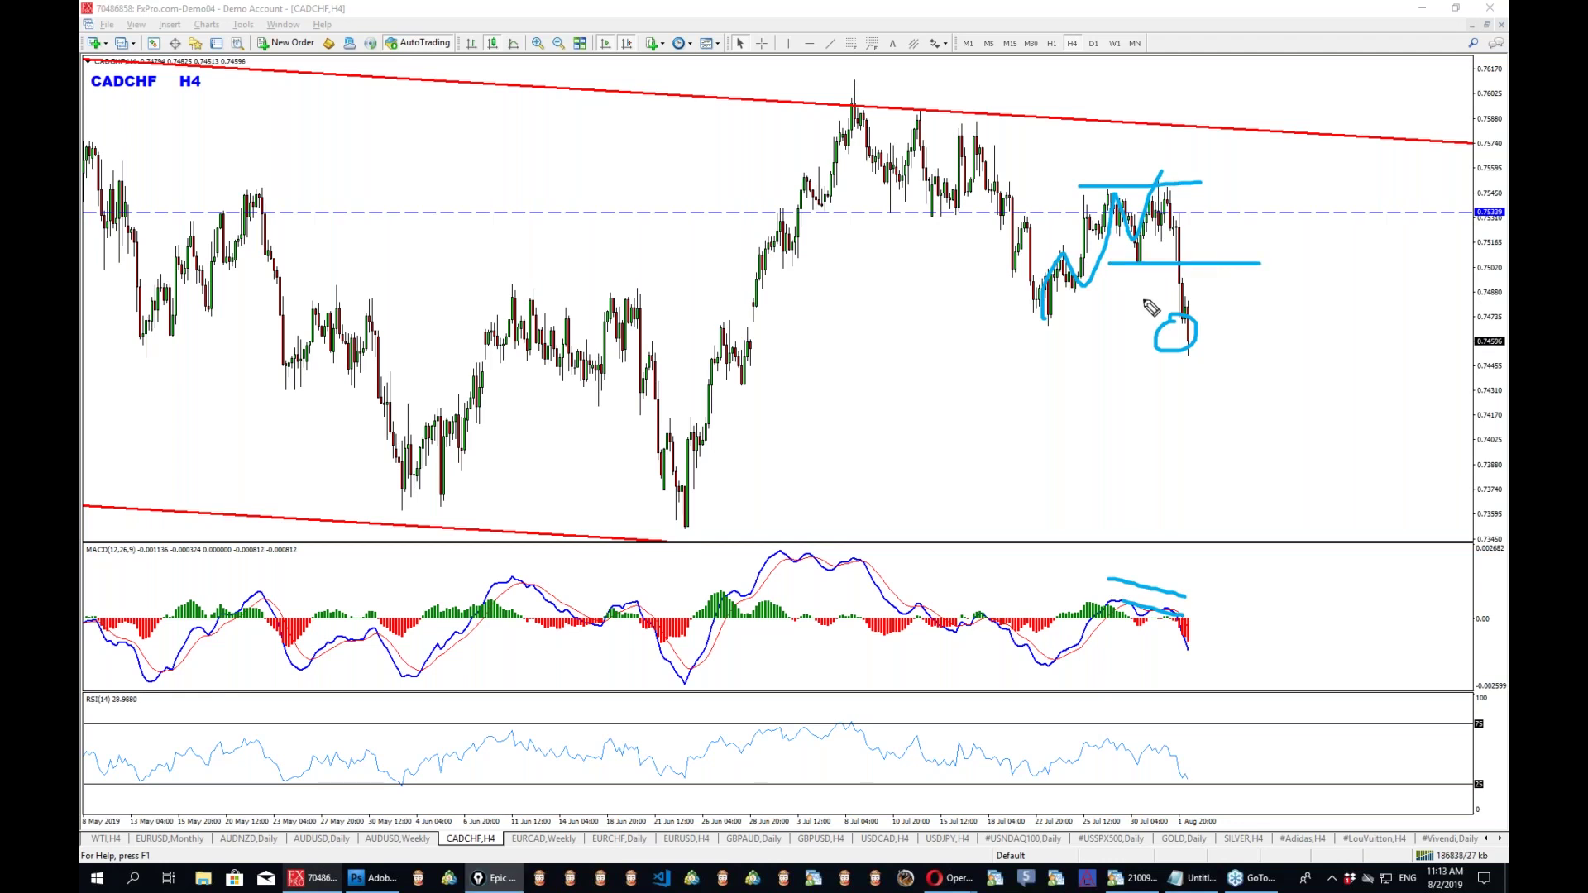
pyautogui.moveTo(1175, 257)
pyautogui.mouseDown()
pyautogui.moveTo(1277, 421)
pyautogui.moveTo(1319, 396)
pyautogui.mouseUp()
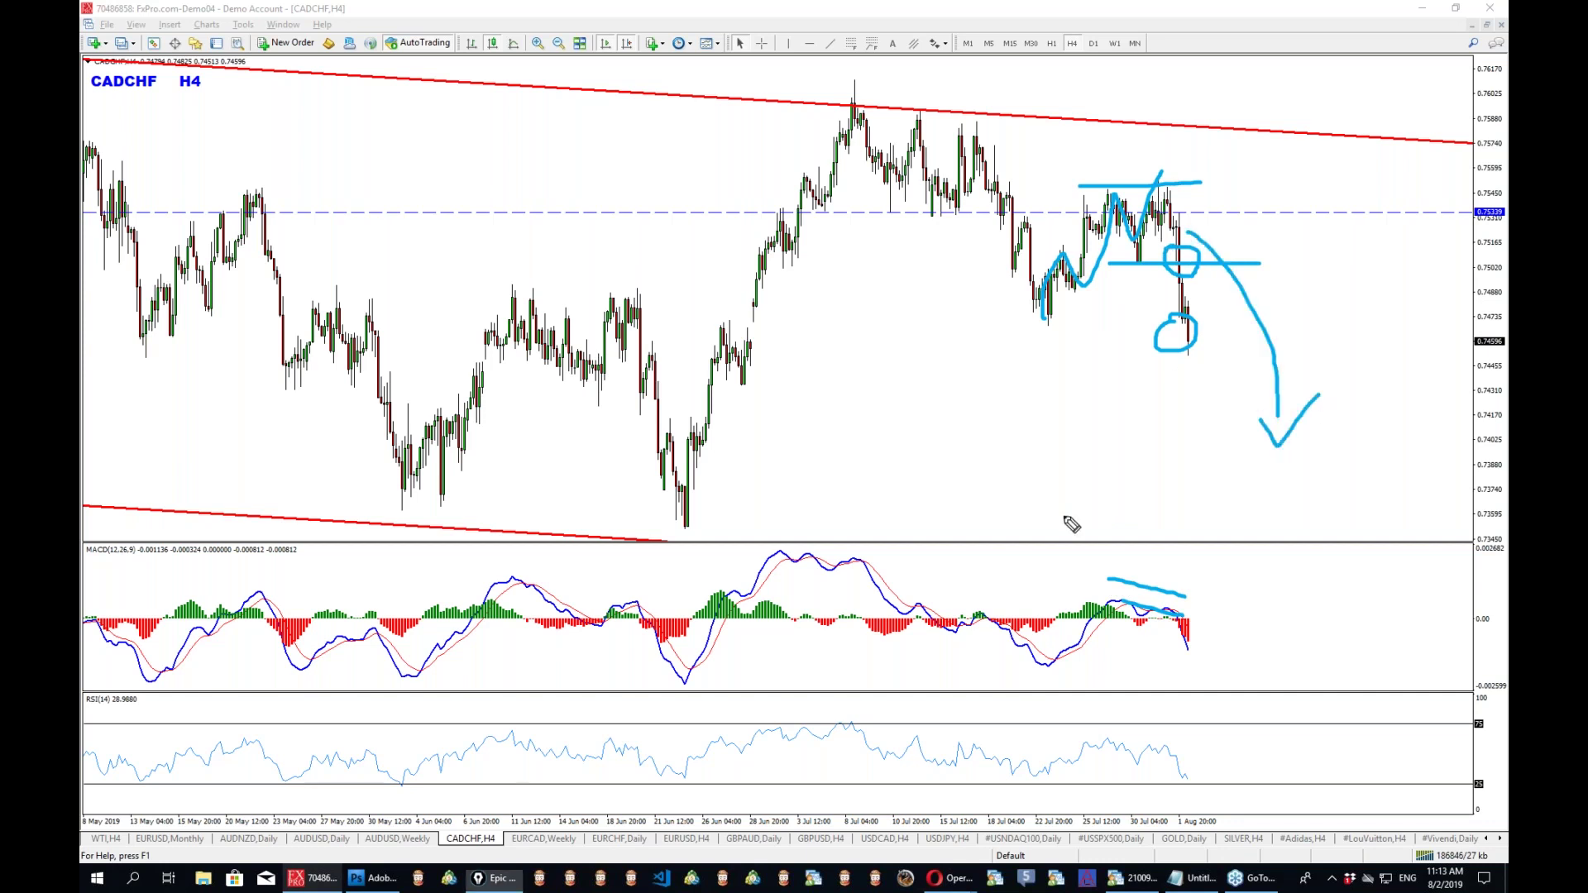
# Add a support line at the late-July low, a second resistance line, a drop line and a large X, then clear all pen marks.
pyautogui.moveTo(1022, 322); pyautogui.dragTo(1402, 322)
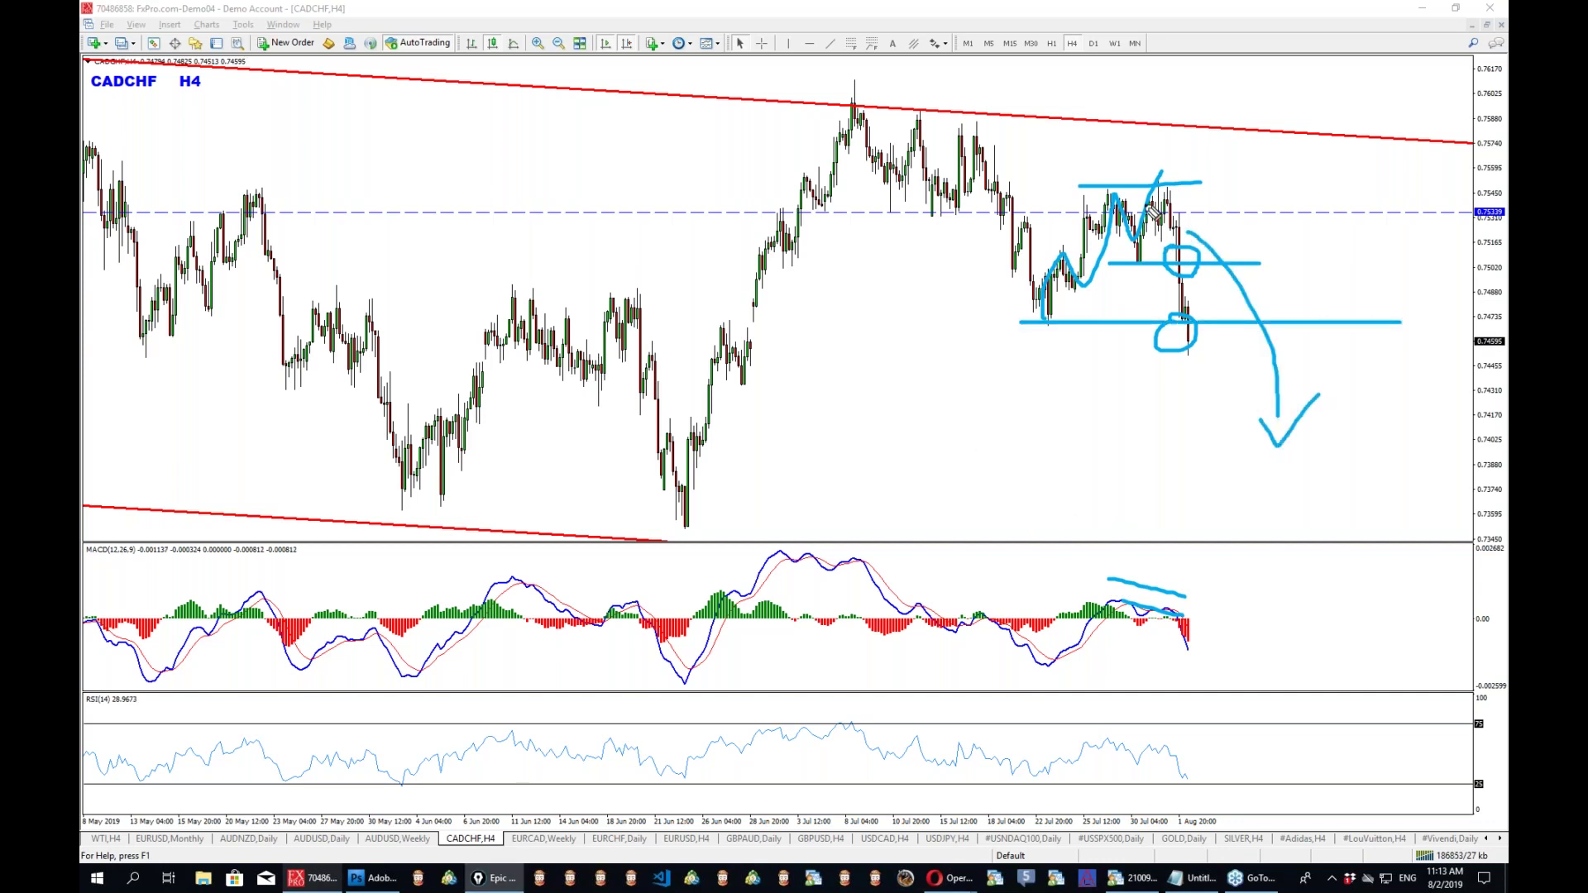
pyautogui.moveTo(1093, 176); pyautogui.dragTo(1287, 176)
pyautogui.moveTo(1201, 291); pyautogui.dragTo(1248, 527)
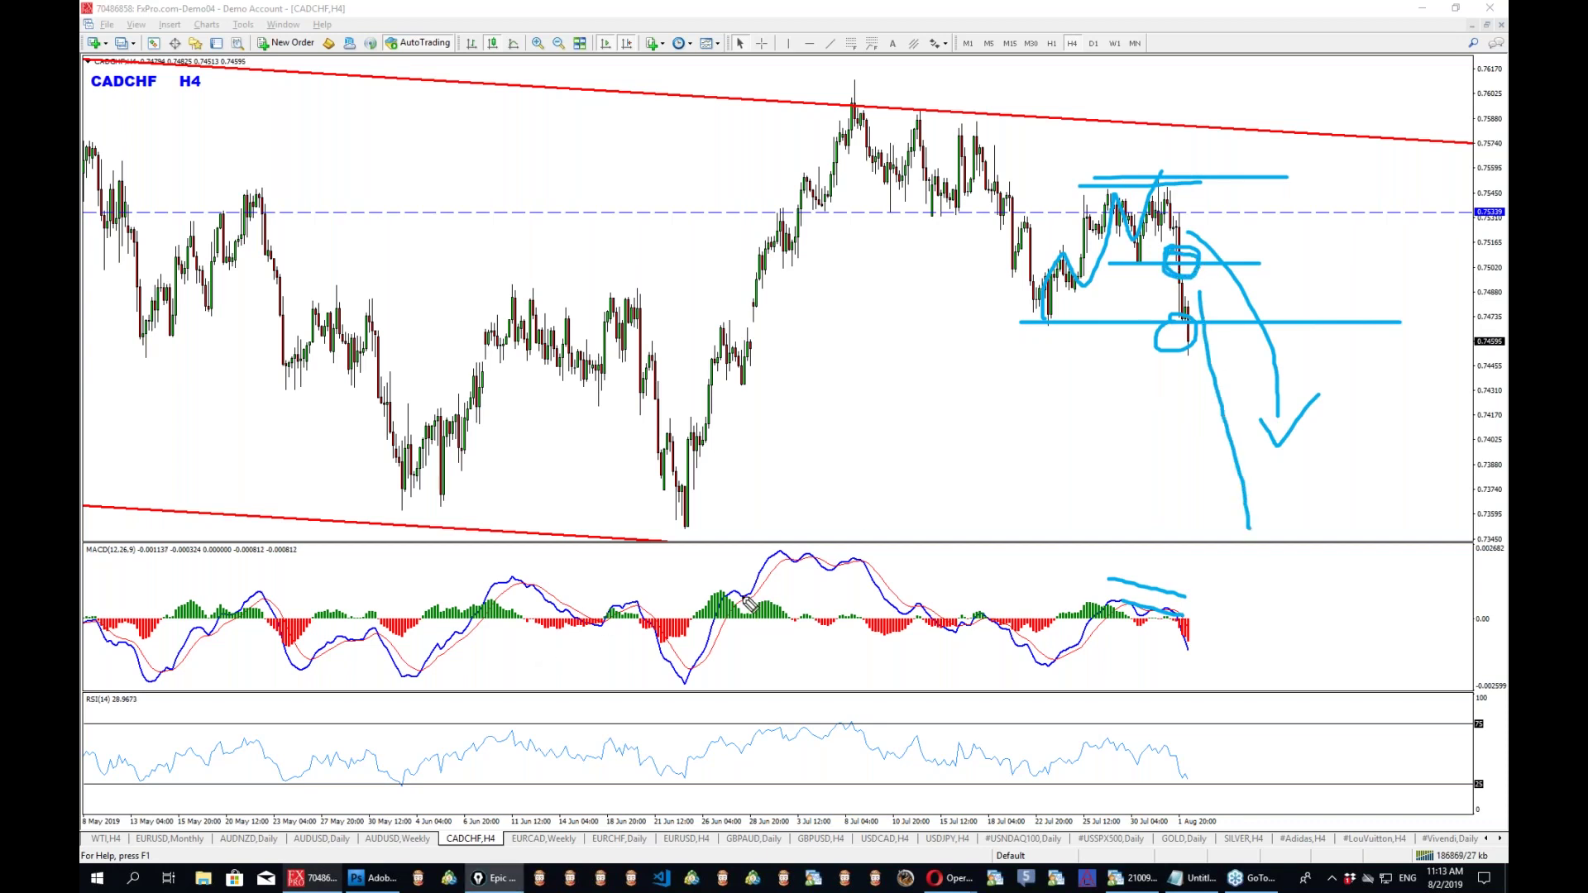
pyautogui.moveTo(845, 263); pyautogui.dragTo(925, 374)
pyautogui.moveTo(920, 288); pyautogui.dragTo(817, 401)
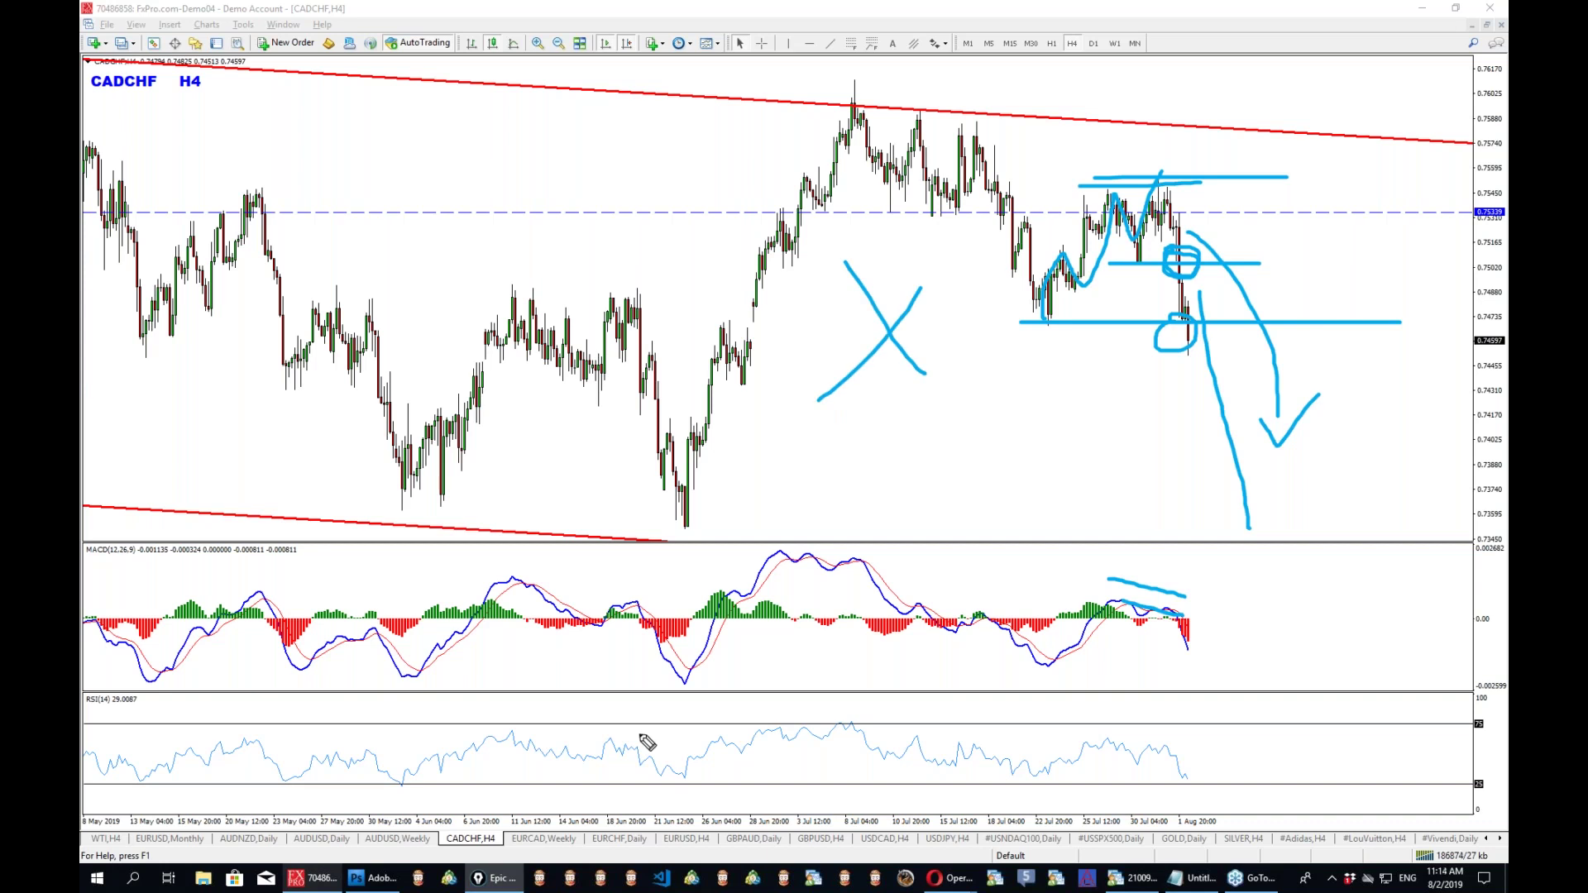
pyautogui.hotkey('ctrl', 'shift', '7')
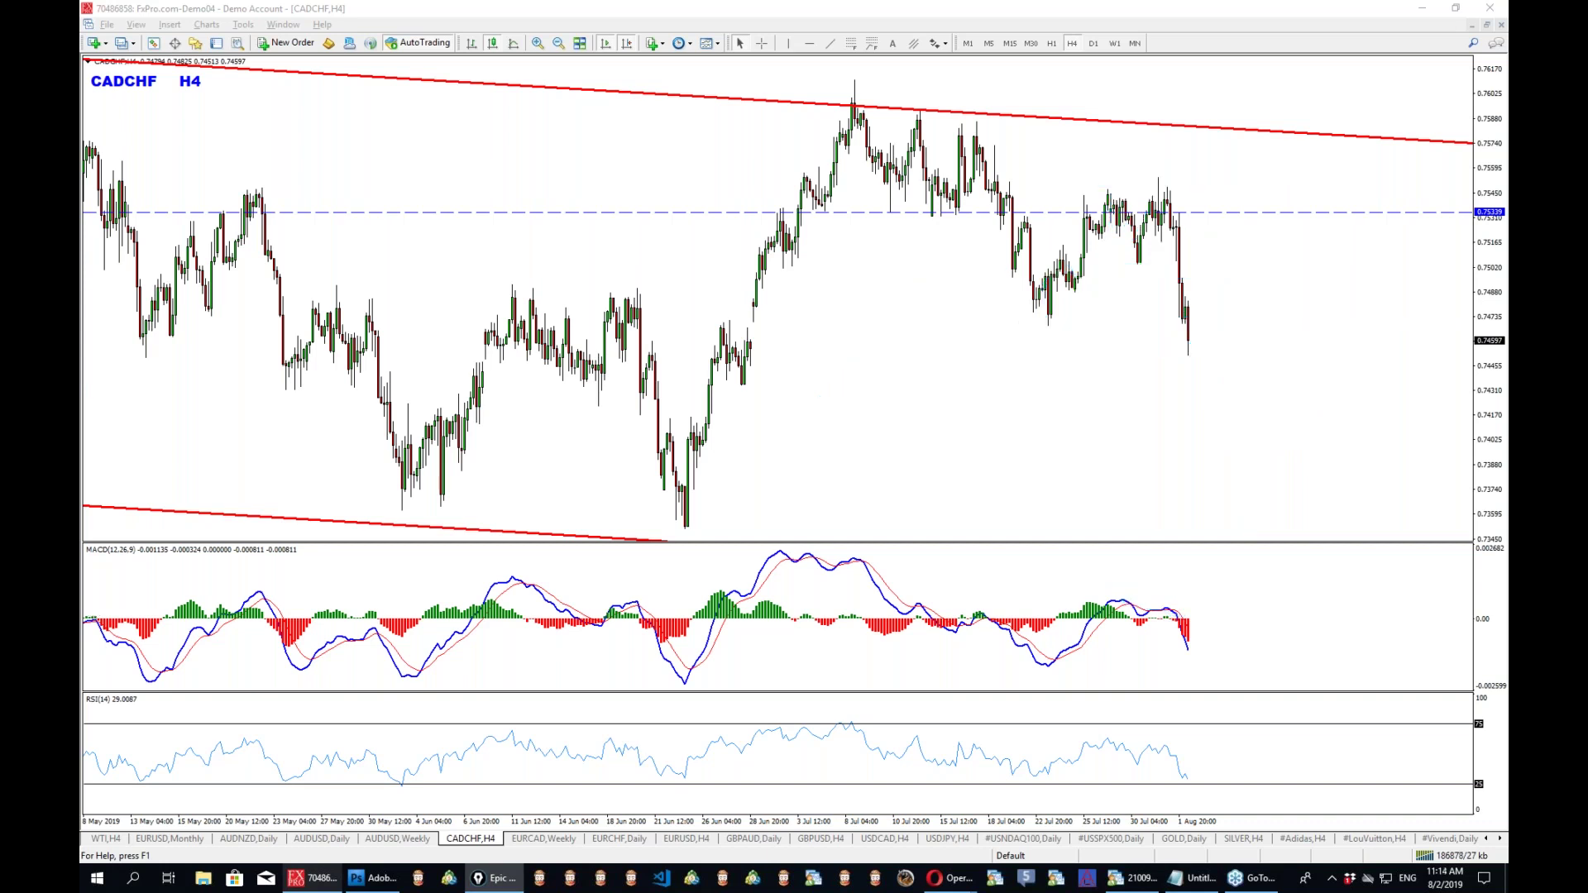
# Show CADCHF on the daily timeframe and trace the upper and lower lines of the descending channel with the pen.
pyautogui.click(1093, 43)
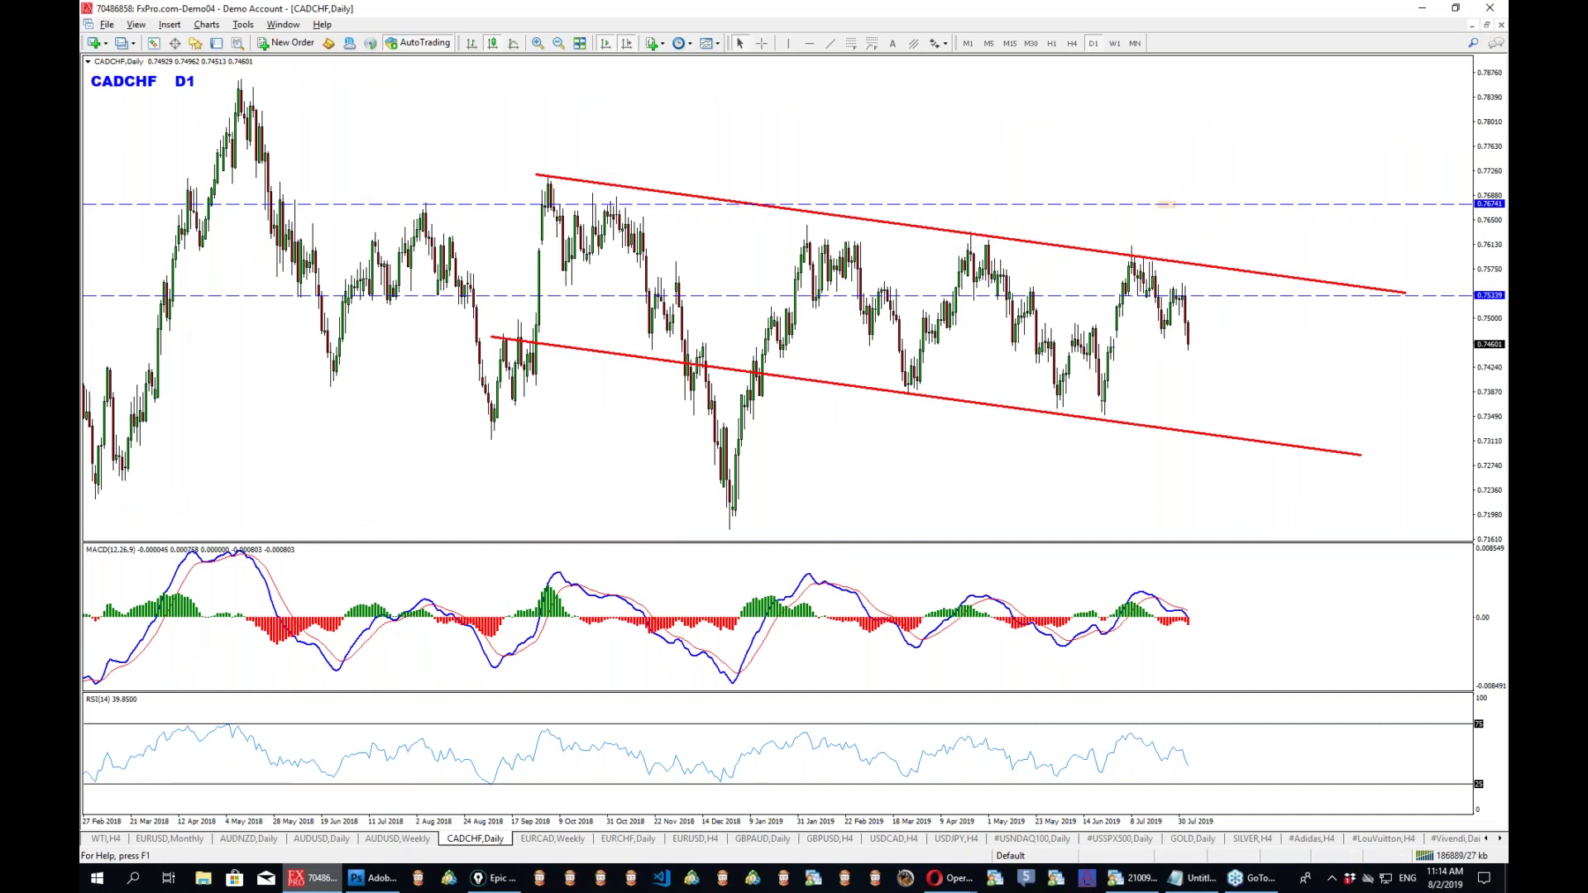
pyautogui.hotkey('ctrl', 'shift', '3')
pyautogui.moveTo(504, 167); pyautogui.dragTo(1457, 291)
pyautogui.moveTo(419, 344); pyautogui.dragTo(1502, 500)
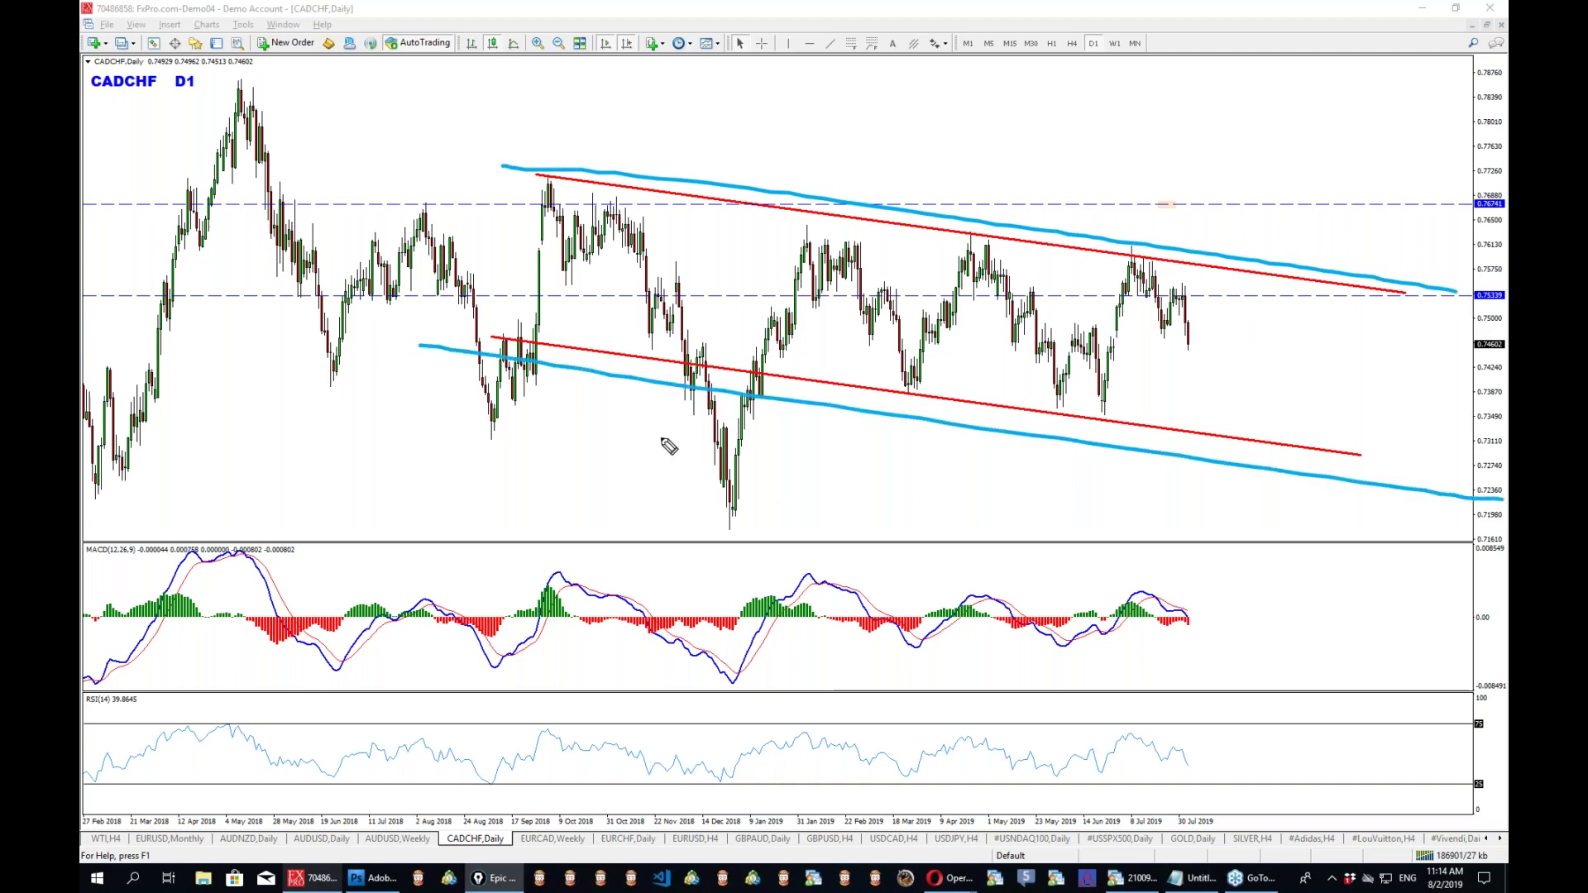
# Mark the December 2018 overshoot and circle the price touches along the lower channel line, then clear the pen marks.
pyautogui.moveTo(693, 386); pyautogui.dragTo(749, 527)
pyautogui.moveTo(510, 327); pyautogui.dragTo(529, 351)
pyautogui.moveTo(884, 374); pyautogui.dragTo(912, 387)
pyautogui.moveTo(1030, 399); pyautogui.dragTo(1112, 417)
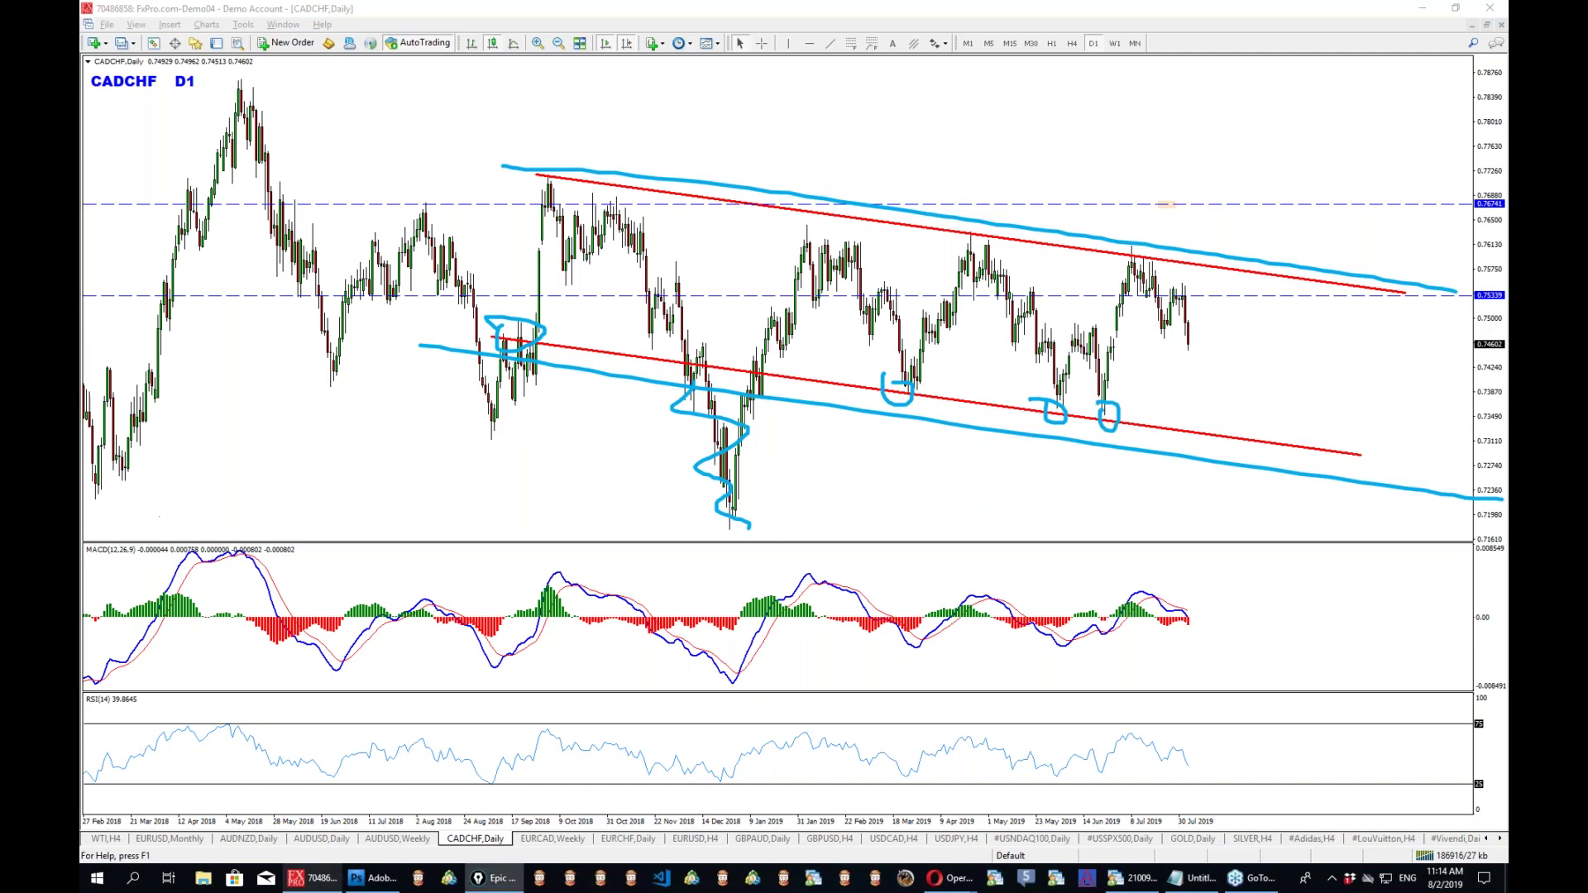
pyautogui.hotkey('ctrl', 'shift', '7')
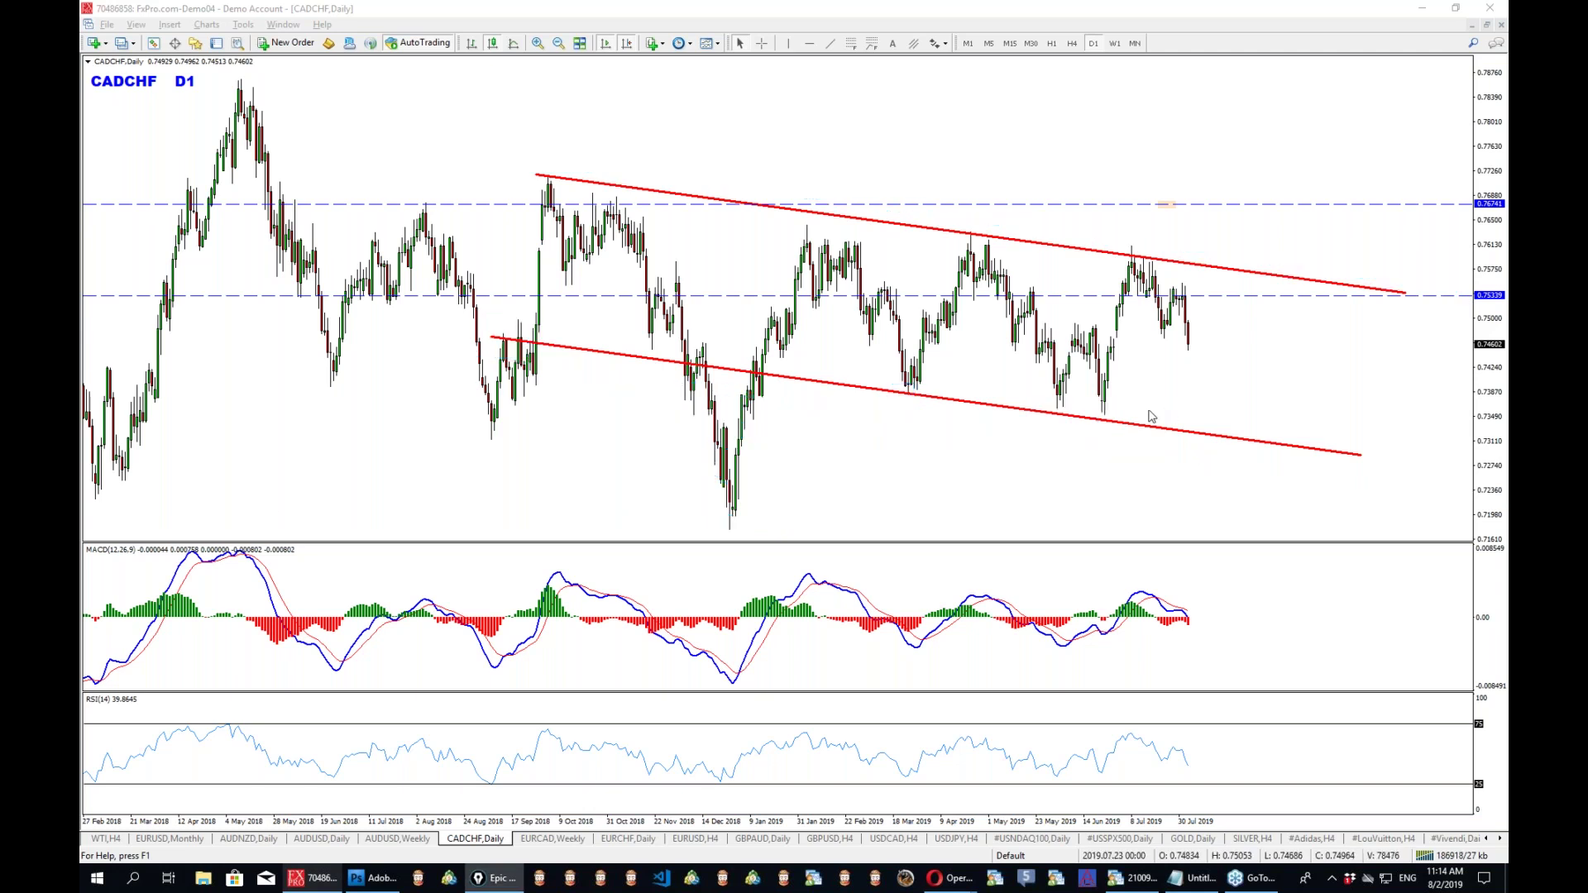
pyautogui.click(1057, 248)
pyautogui.moveTo(972, 240); pyautogui.dragTo(886, 461)
pyautogui.rightClick(887, 460)
pyautogui.click(914, 517)
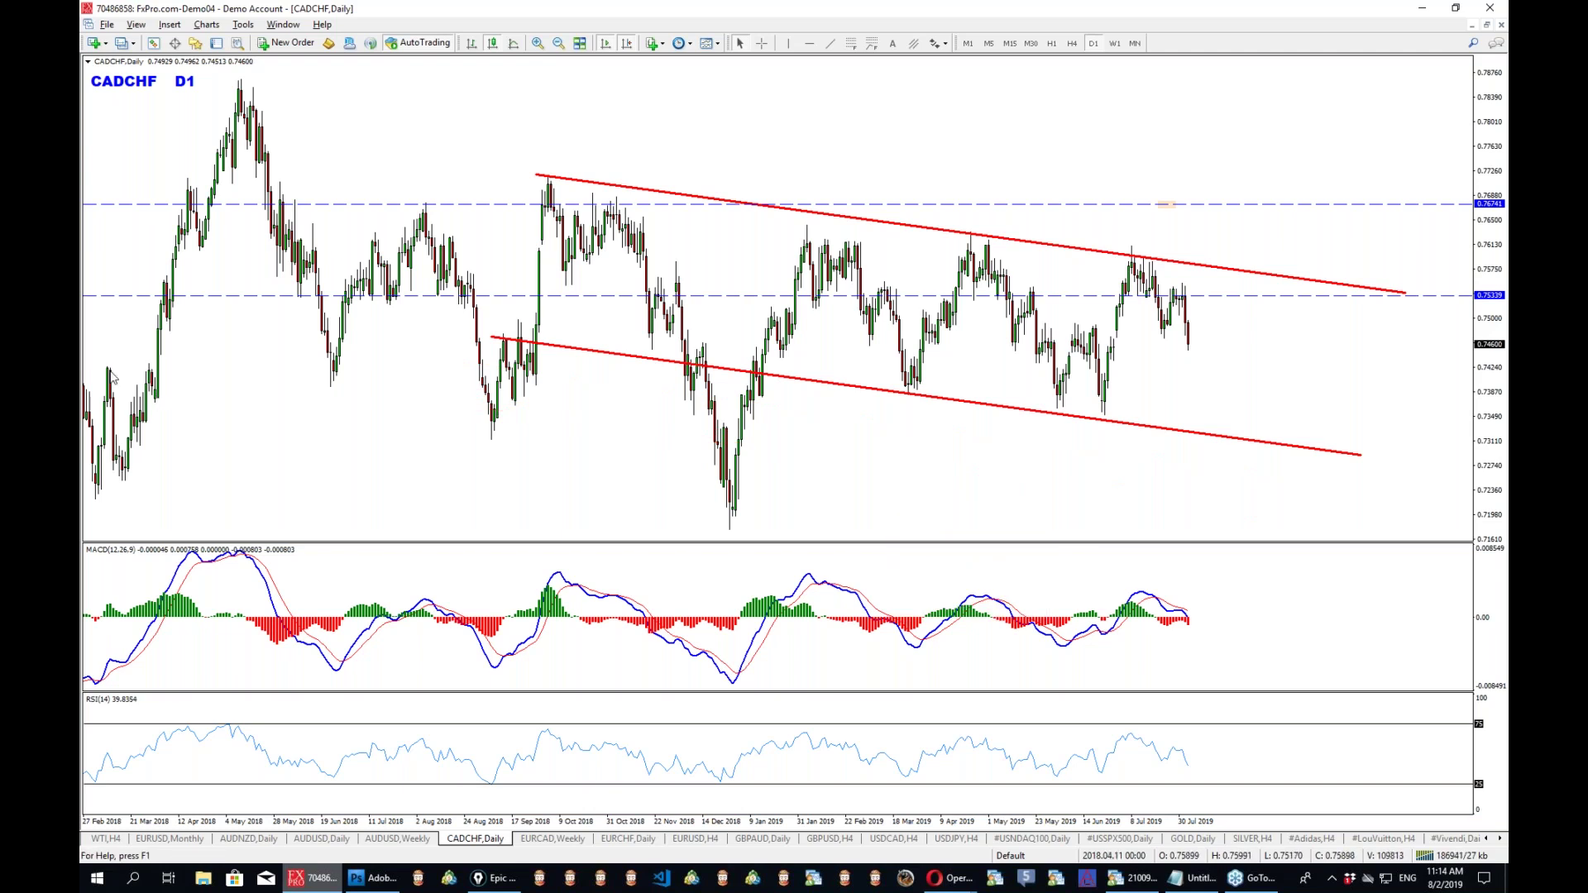
# Circle the July high and the lower channel target, draw horizontal support under the recent lows, and trace the June-July rally.
pyautogui.click(494, 878)
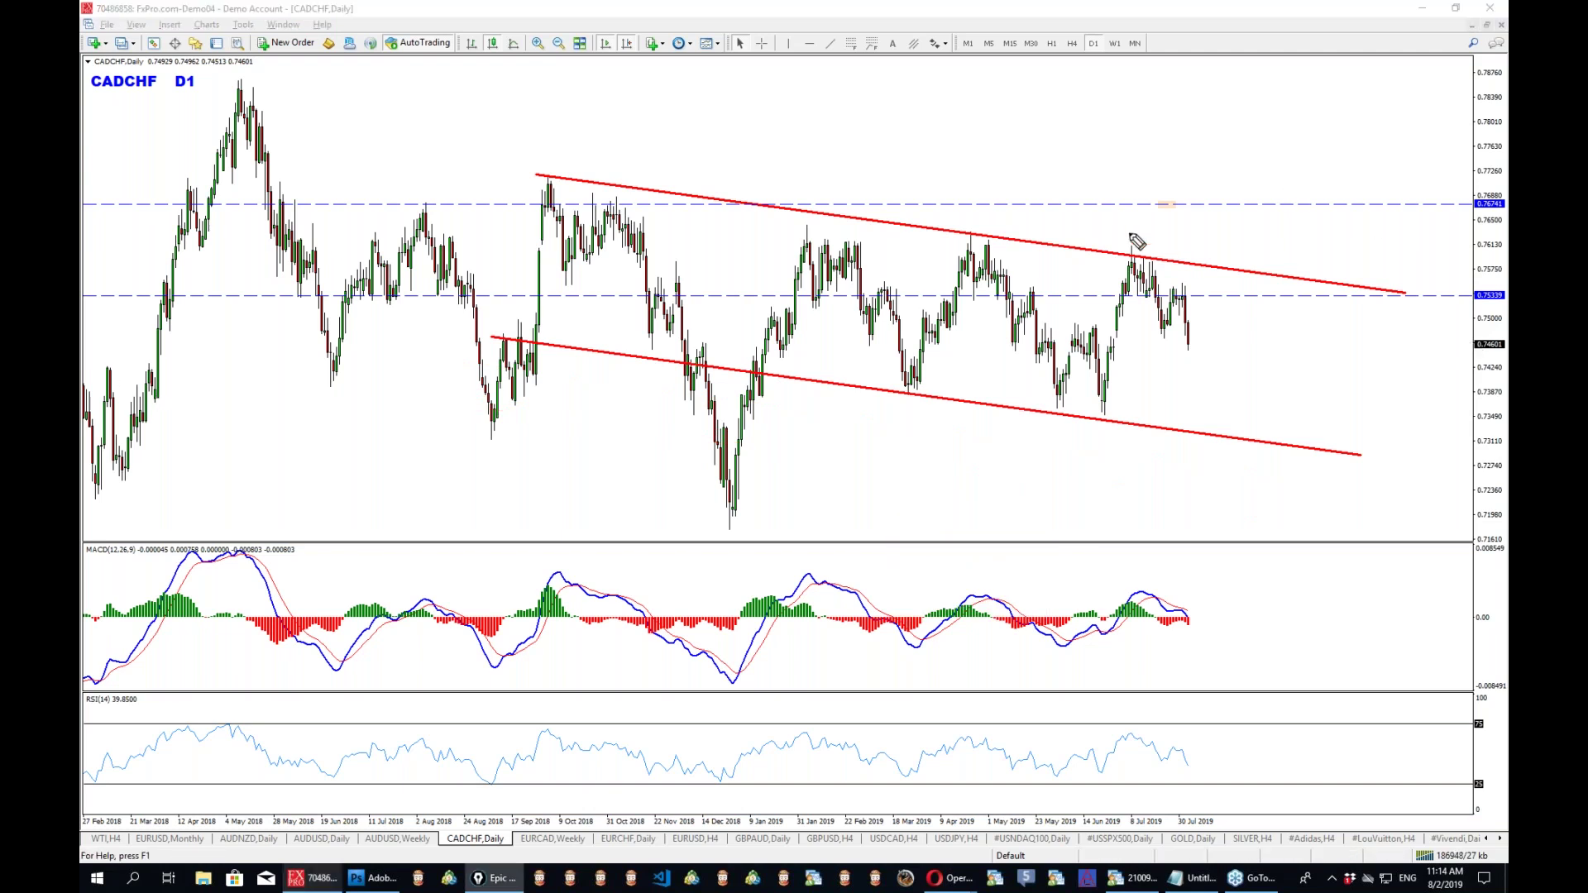
pyautogui.moveTo(1143, 283); pyautogui.dragTo(1127, 255)
pyautogui.moveTo(1282, 439); pyautogui.dragTo(1287, 441)
pyautogui.moveTo(857, 402); pyautogui.dragTo(1495, 408)
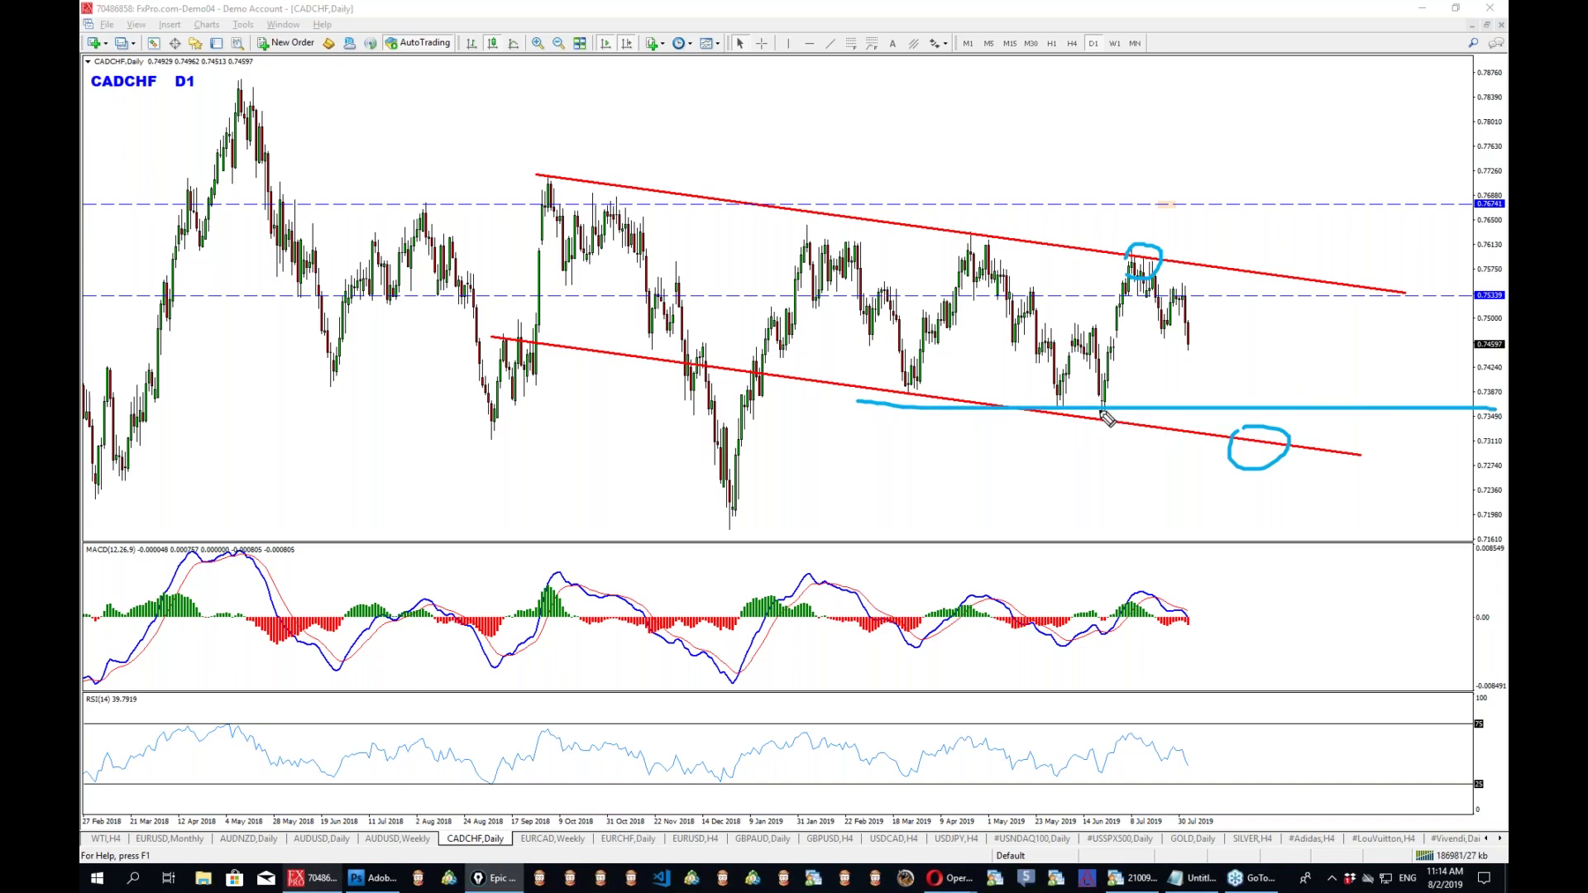
pyautogui.moveTo(1100, 406)
pyautogui.mouseDown()
pyautogui.moveTo(1131, 252)
pyautogui.moveTo(1104, 408)
pyautogui.mouseUp()
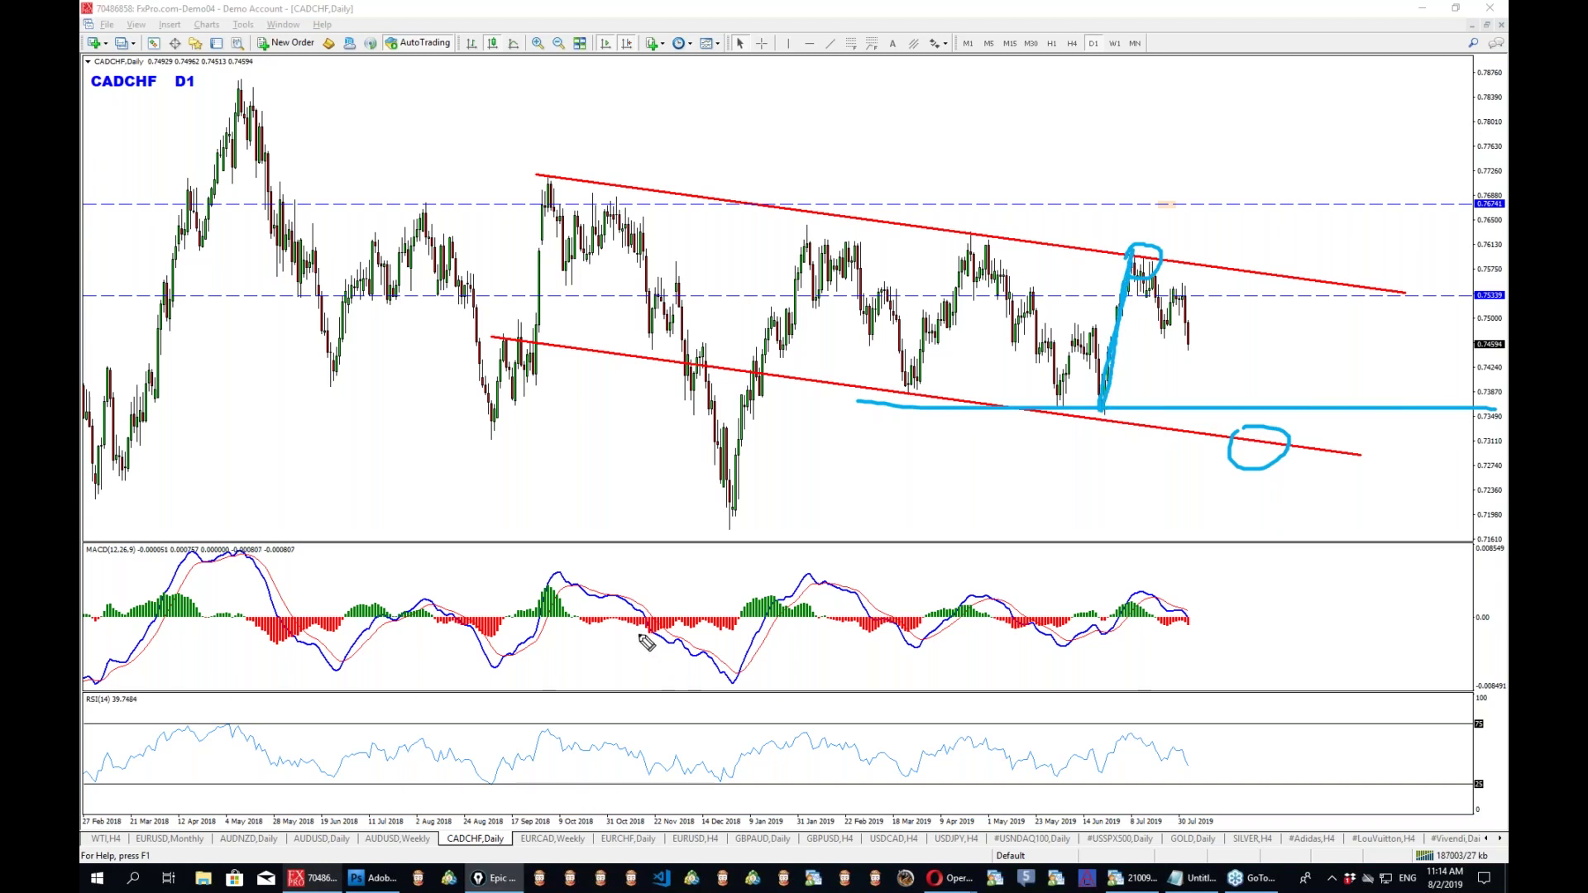
# Sketch a rising zigzag wave and a separate steep upward stroke on the daily chart, then clear the pen marks.
pyautogui.moveTo(452, 534)
pyautogui.mouseDown()
pyautogui.moveTo(488, 467)
pyautogui.moveTo(626, 331)
pyautogui.moveTo(632, 302)
pyautogui.mouseUp()
pyautogui.moveTo(801, 676); pyautogui.dragTo(885, 284)
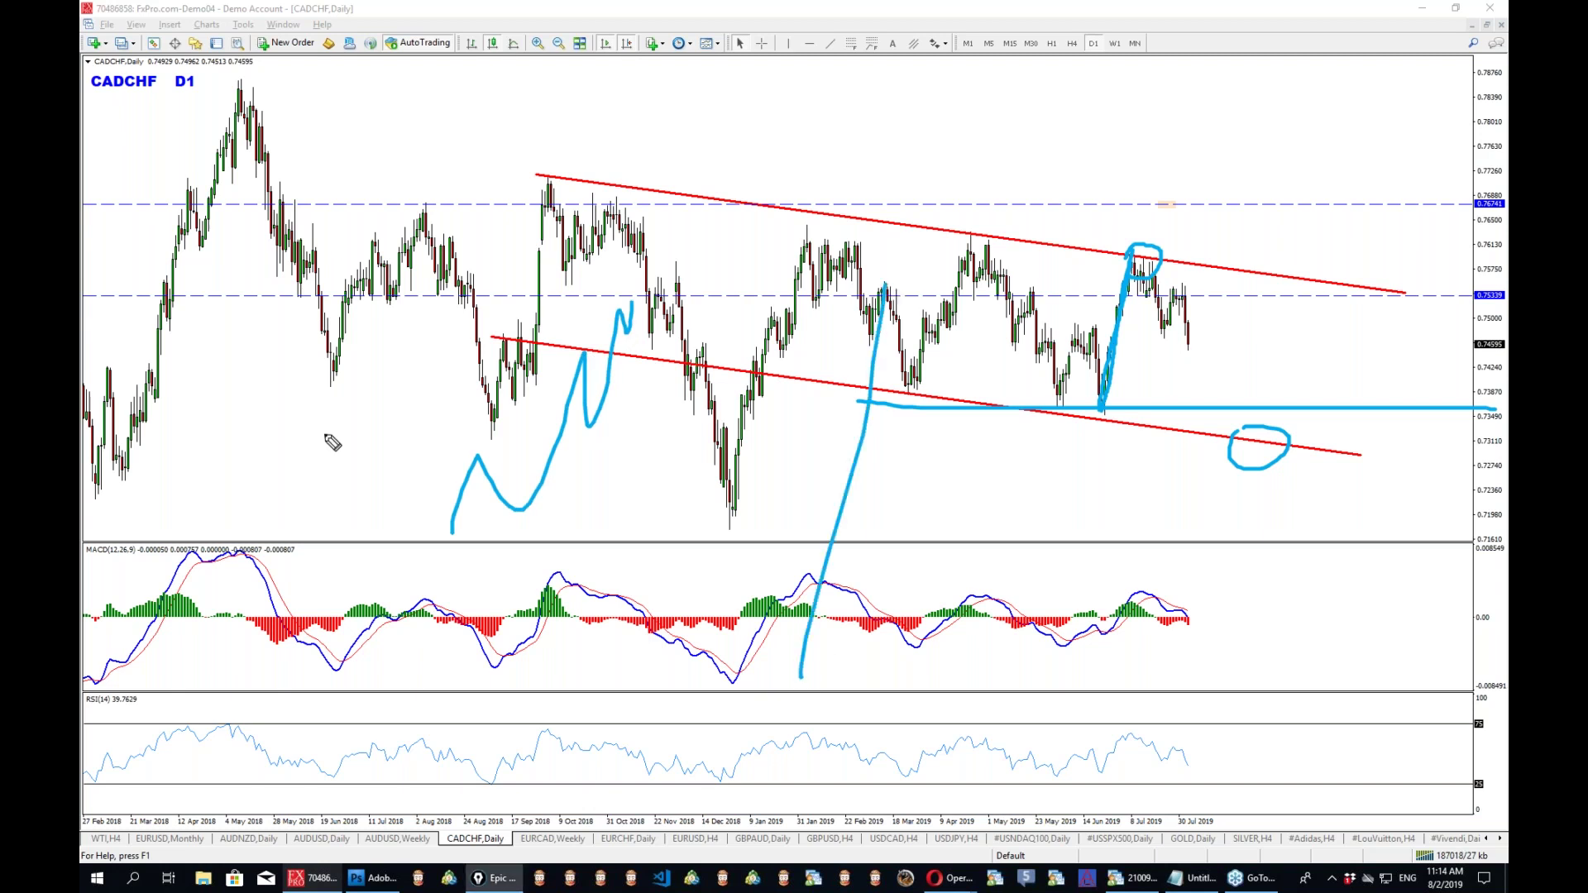
pyautogui.hotkey('ctrl', 'shift', '7')
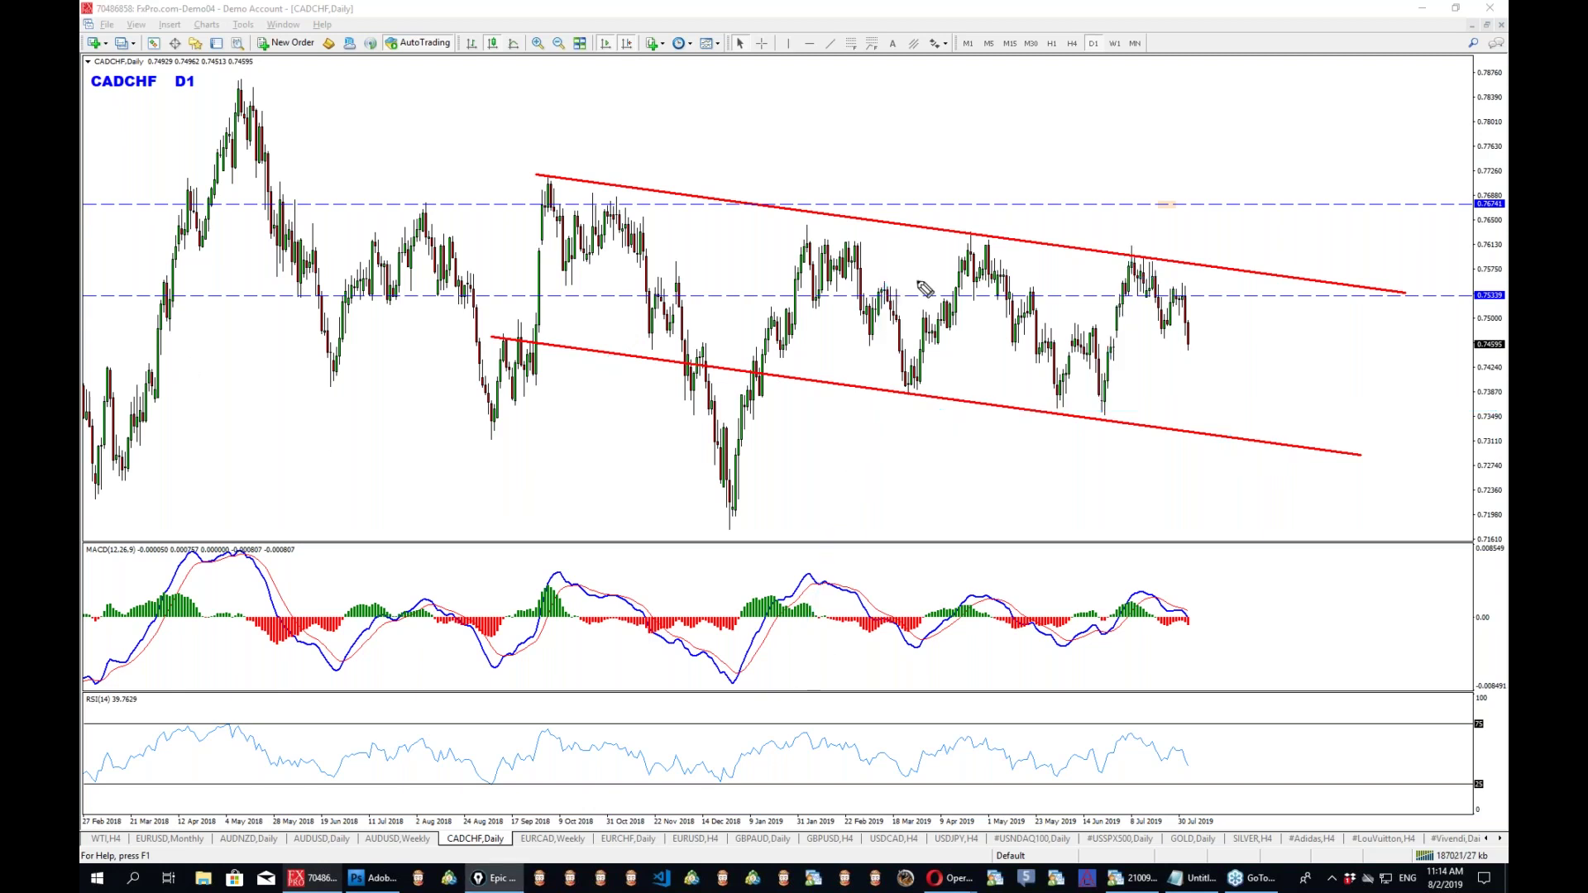
# Circle the July high, sketch a downward arrow toward the lower channel line with two short horizontal levels, then clear the marks.
pyautogui.moveTo(1134, 240)
pyautogui.mouseDown()
pyautogui.moveTo(1118, 250)
pyautogui.moveTo(1148, 261)
pyautogui.mouseUp()
pyautogui.moveTo(1135, 258)
pyautogui.mouseDown()
pyautogui.moveTo(1237, 420)
pyautogui.moveTo(1252, 405)
pyautogui.mouseUp()
pyautogui.moveTo(1166, 315)
pyautogui.mouseDown()
pyautogui.moveTo(1221, 311)
pyautogui.moveTo(1148, 336)
pyautogui.mouseUp()
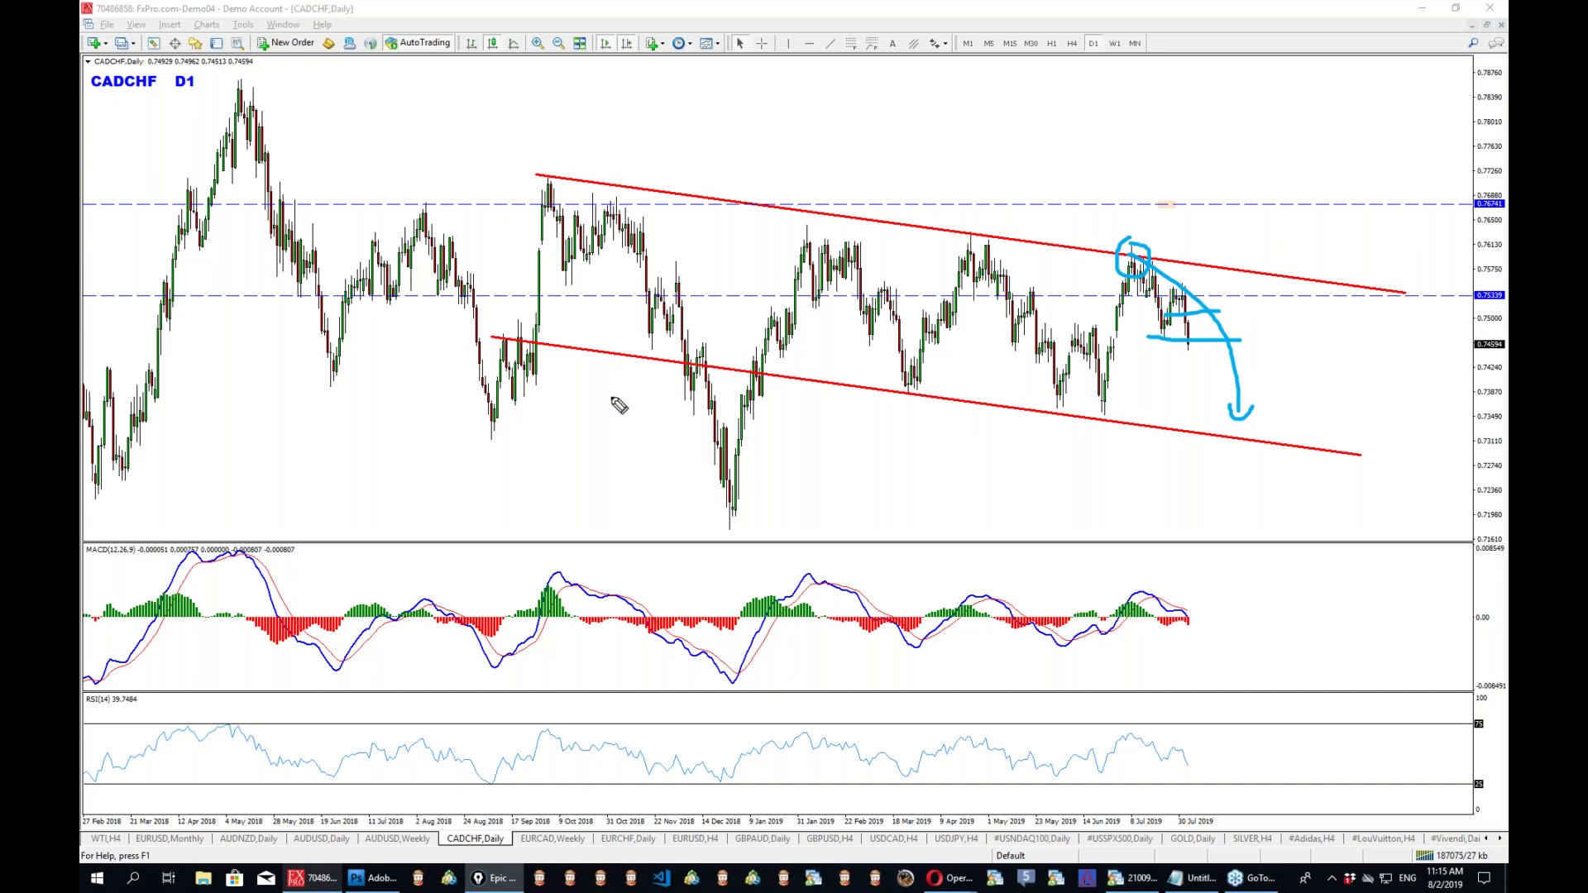
pyautogui.hotkey('ctrl', 'shift', '7')
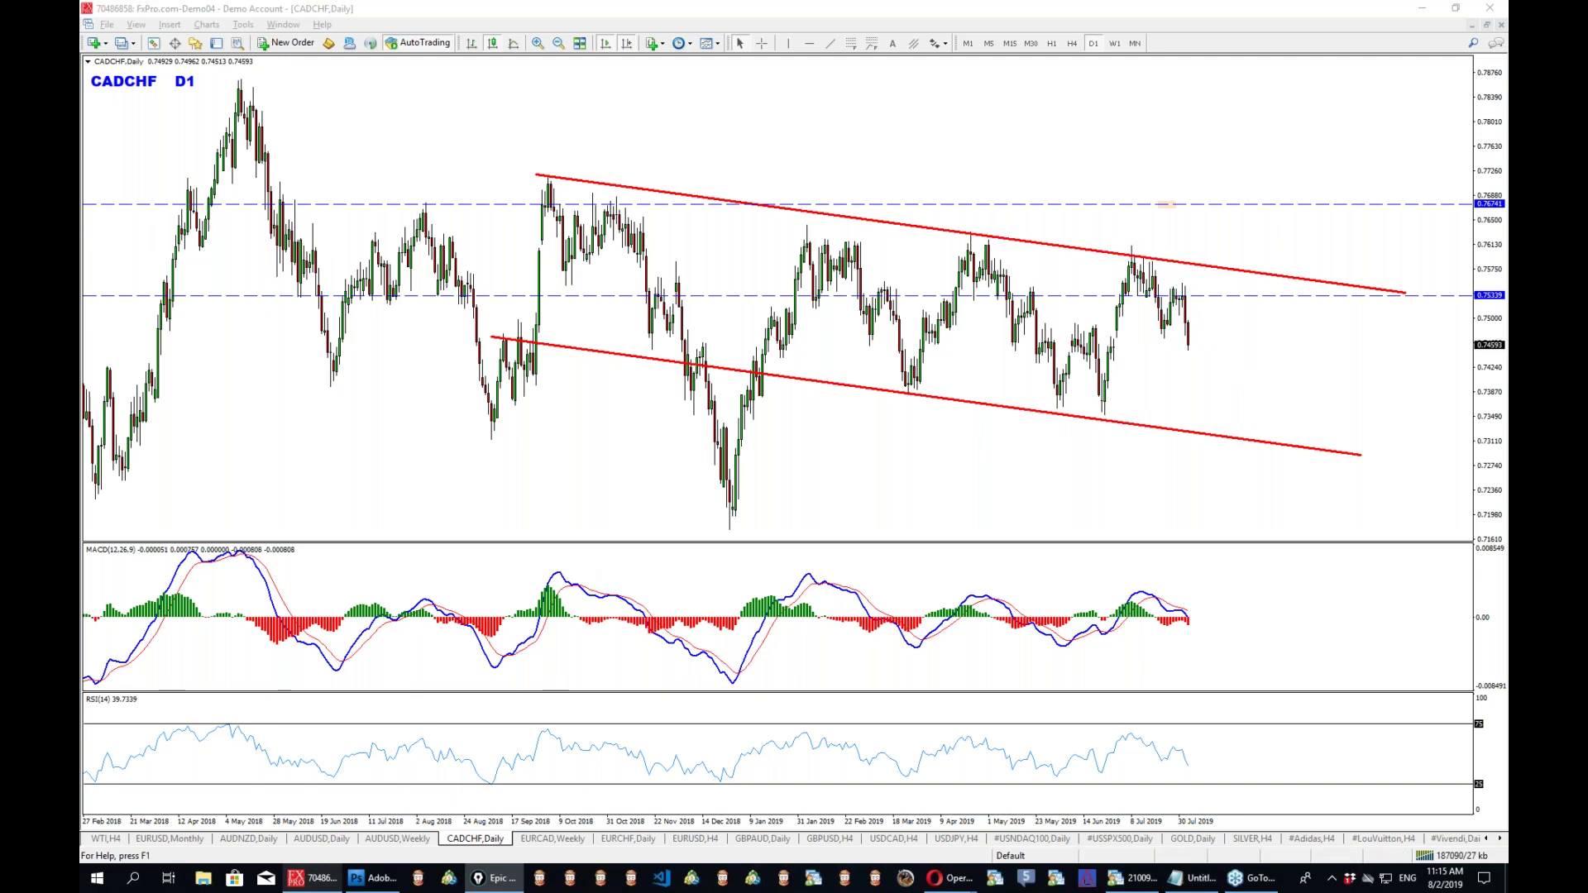
# Sketch the zigzag decline from the July high, underline the MACD histogram, circle the latest low and draw an upward rebound arrow.
pyautogui.moveTo(1126, 243)
pyautogui.mouseDown()
pyautogui.moveTo(1137, 306)
pyautogui.moveTo(1177, 308)
pyautogui.moveTo(1185, 284)
pyautogui.moveTo(1209, 361)
pyautogui.mouseUp()
pyautogui.moveTo(1167, 637); pyautogui.dragTo(1205, 627)
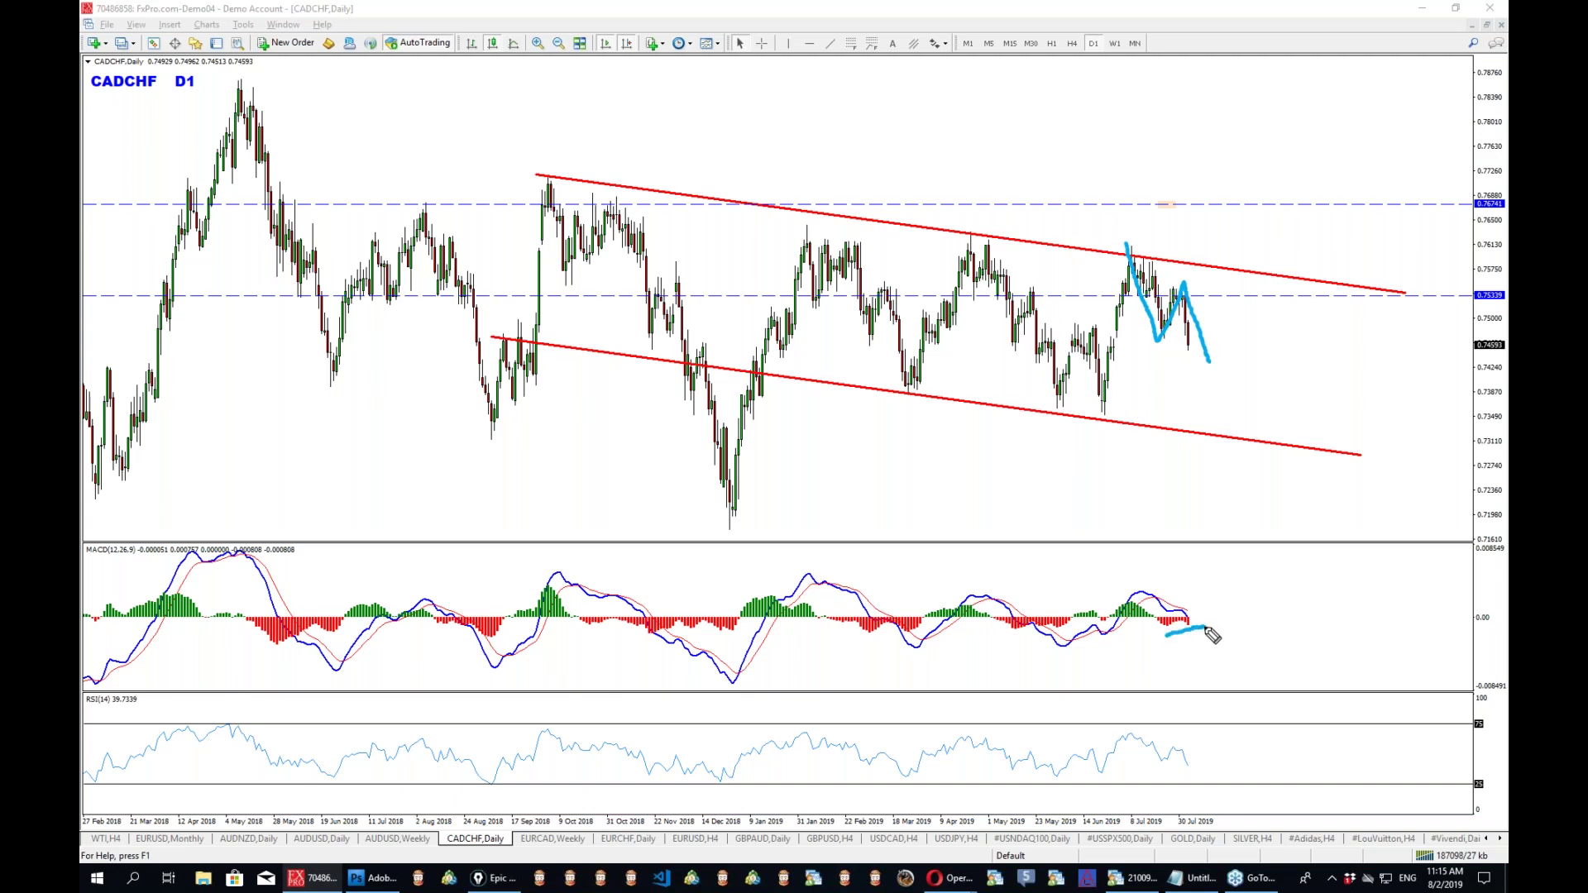
pyautogui.moveTo(1143, 337)
pyautogui.mouseDown()
pyautogui.moveTo(1192, 361)
pyautogui.moveTo(1177, 369)
pyautogui.moveTo(1209, 359)
pyautogui.moveTo(1199, 344)
pyautogui.mouseUp()
pyautogui.moveTo(1204, 353); pyautogui.dragTo(1261, 295)
pyautogui.moveTo(1249, 299); pyautogui.dragTo(1261, 312)
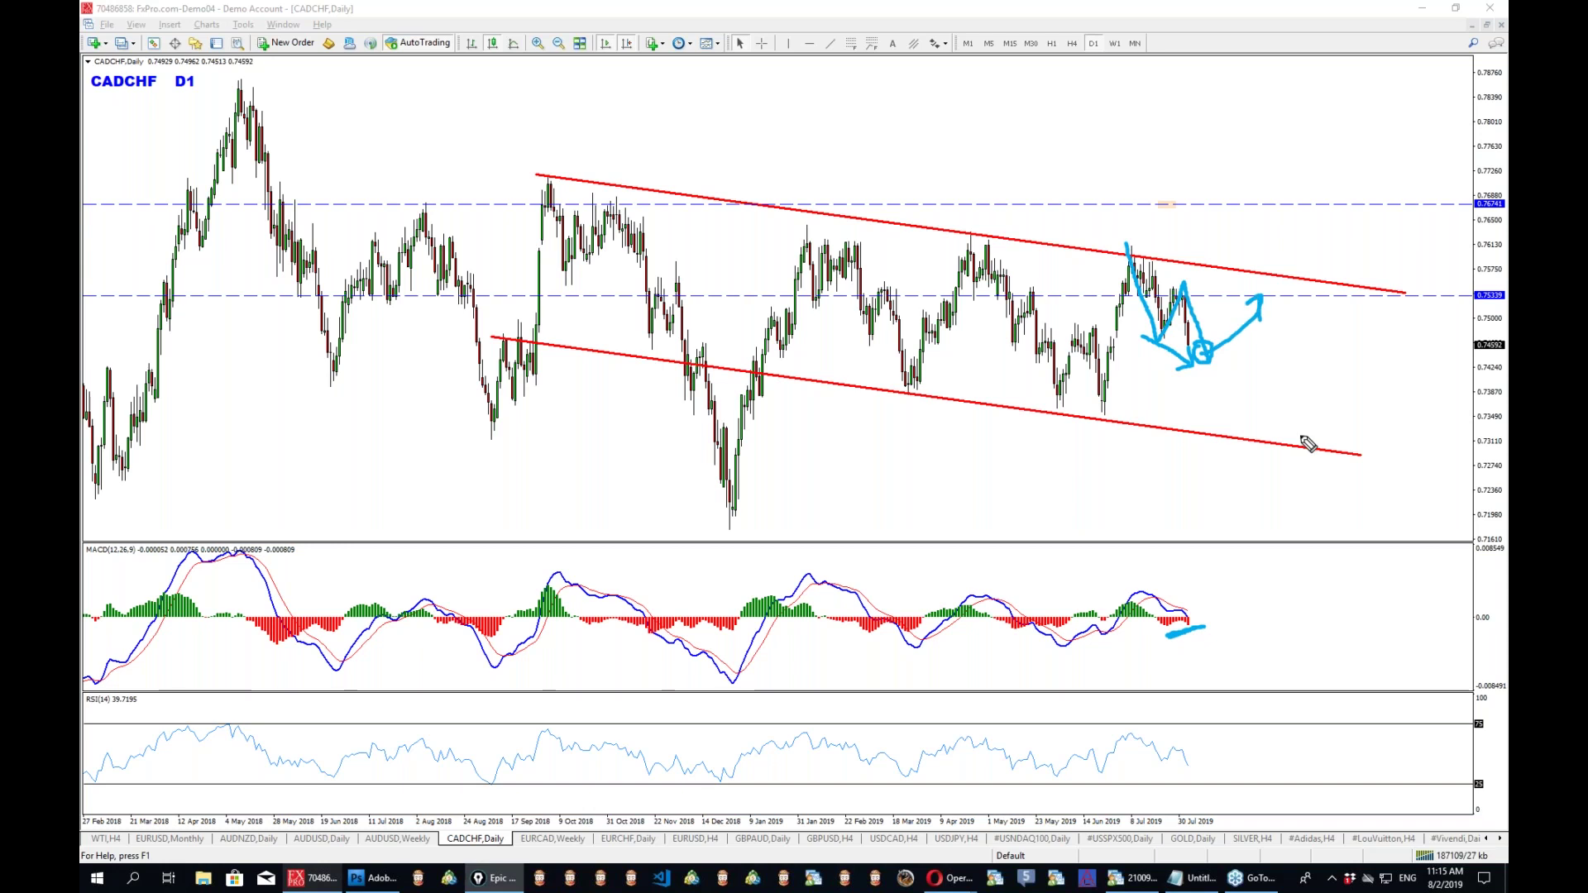
# Trace the channel with the pen, then place a parallel copy of the upper trendline midway between the channel lines.
pyautogui.moveTo(837, 215); pyautogui.dragTo(1325, 277)
pyautogui.moveTo(798, 409); pyautogui.dragTo(992, 436)
pyautogui.hotkey('ctrl', 'shift', '1')
pyautogui.doubleClick(1010, 241)
pyautogui.moveTo(971, 234); pyautogui.dragTo(972, 323)
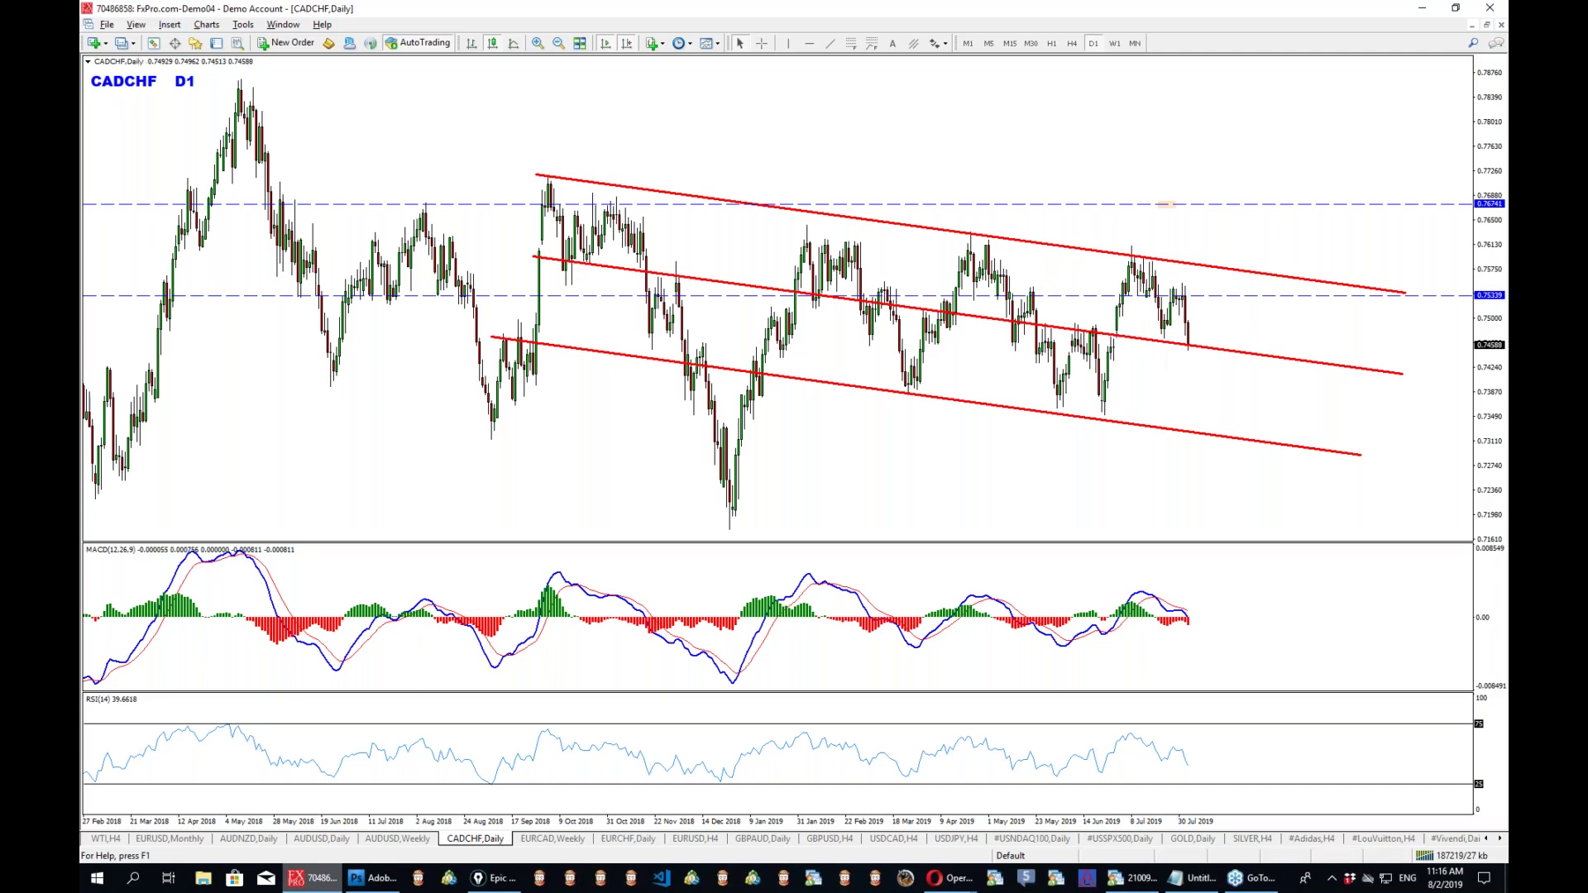
# Sketch a schematic two-leg rising wave below price, retrace its pullback, circle a point on it and add an X beside it.
pyautogui.moveTo(291, 590)
pyautogui.mouseDown()
pyautogui.moveTo(335, 430)
pyautogui.moveTo(398, 521)
pyautogui.moveTo(438, 352)
pyautogui.moveTo(459, 351)
pyautogui.moveTo(474, 380)
pyautogui.mouseUp()
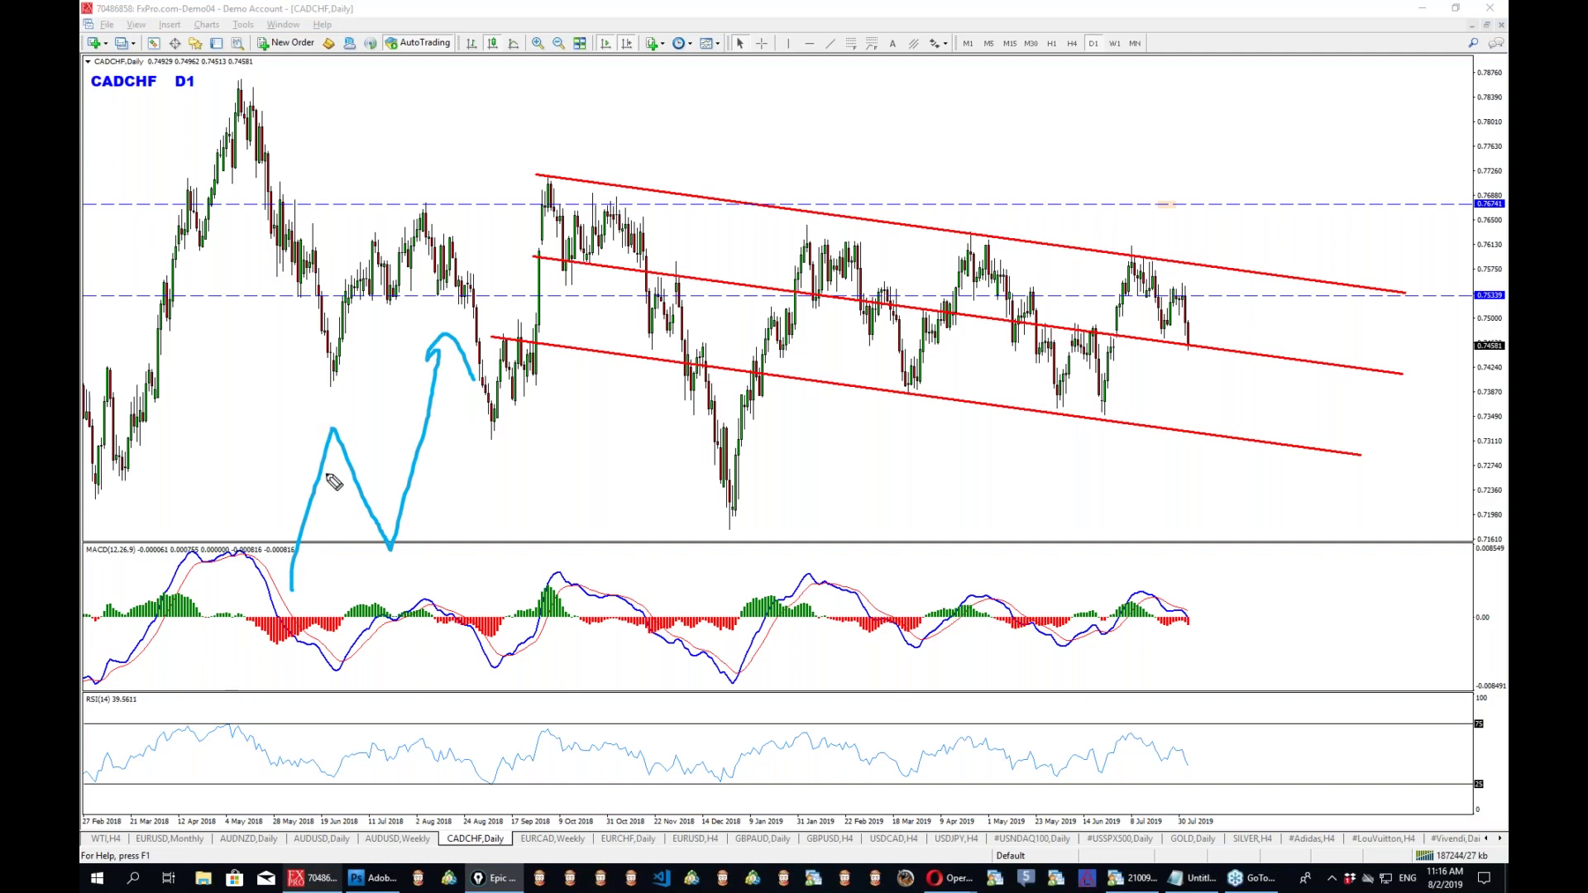
pyautogui.moveTo(303, 444); pyautogui.dragTo(330, 426)
pyautogui.moveTo(344, 423)
pyautogui.mouseDown()
pyautogui.moveTo(386, 521)
pyautogui.moveTo(418, 512)
pyautogui.moveTo(428, 538)
pyautogui.moveTo(413, 489)
pyautogui.moveTo(507, 545)
pyautogui.mouseUp()
pyautogui.moveTo(516, 473); pyautogui.dragTo(468, 534)
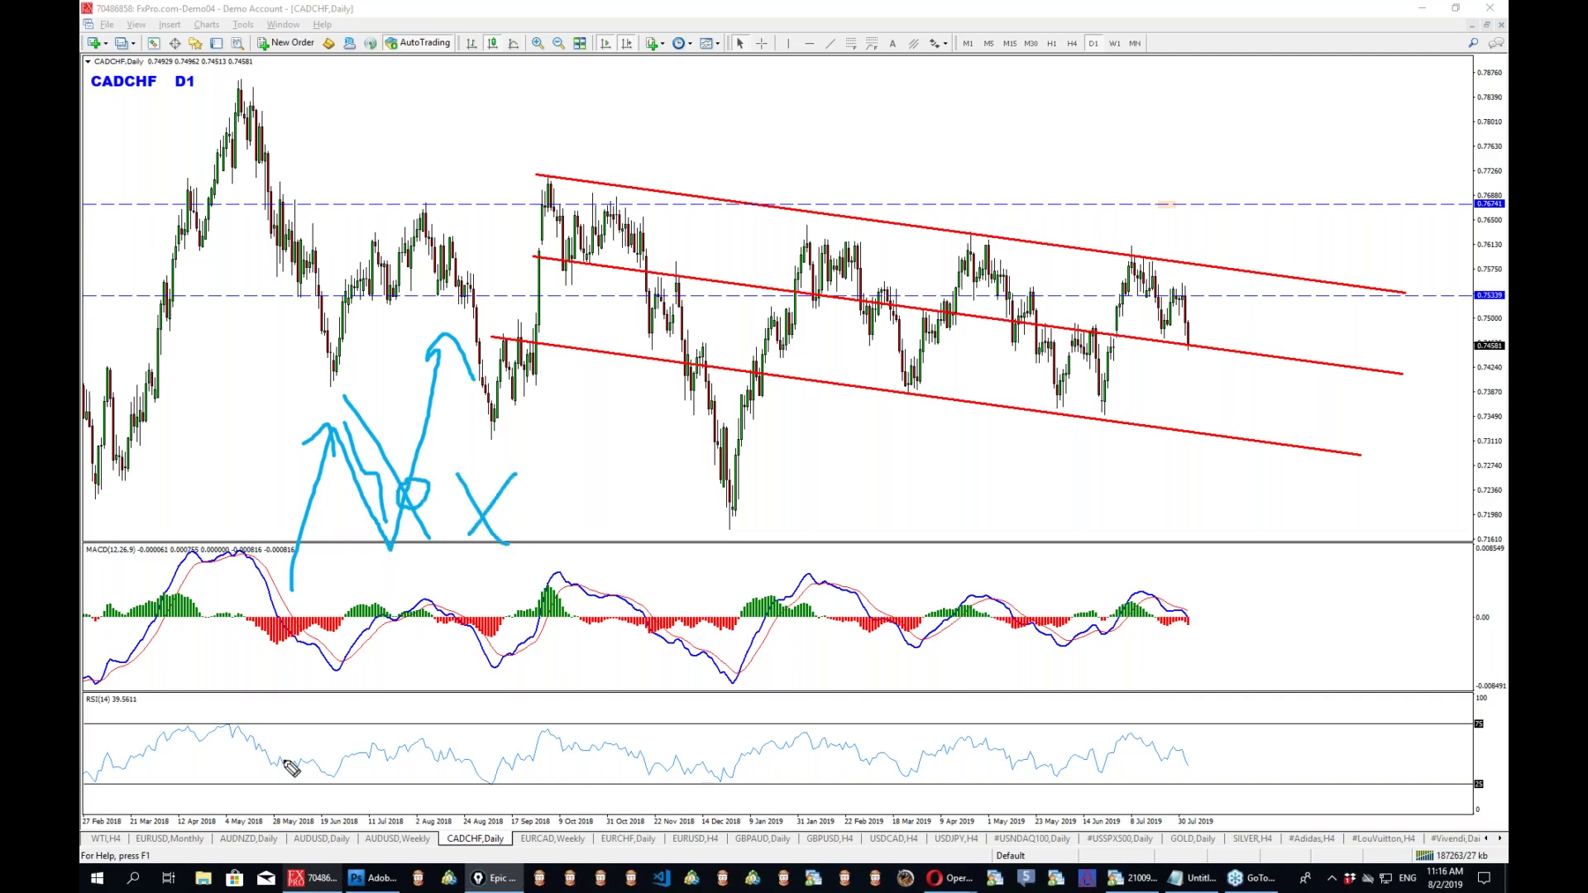
# Trace the MACD zero line, frame the schematic wave above it in a box, then clear the pen marks.
pyautogui.moveTo(484, 530); pyautogui.dragTo(451, 552)
pyautogui.moveTo(224, 619); pyautogui.dragTo(421, 619)
pyautogui.moveTo(548, 620)
pyautogui.mouseDown()
pyautogui.moveTo(427, 431)
pyautogui.moveTo(253, 619)
pyautogui.mouseUp()
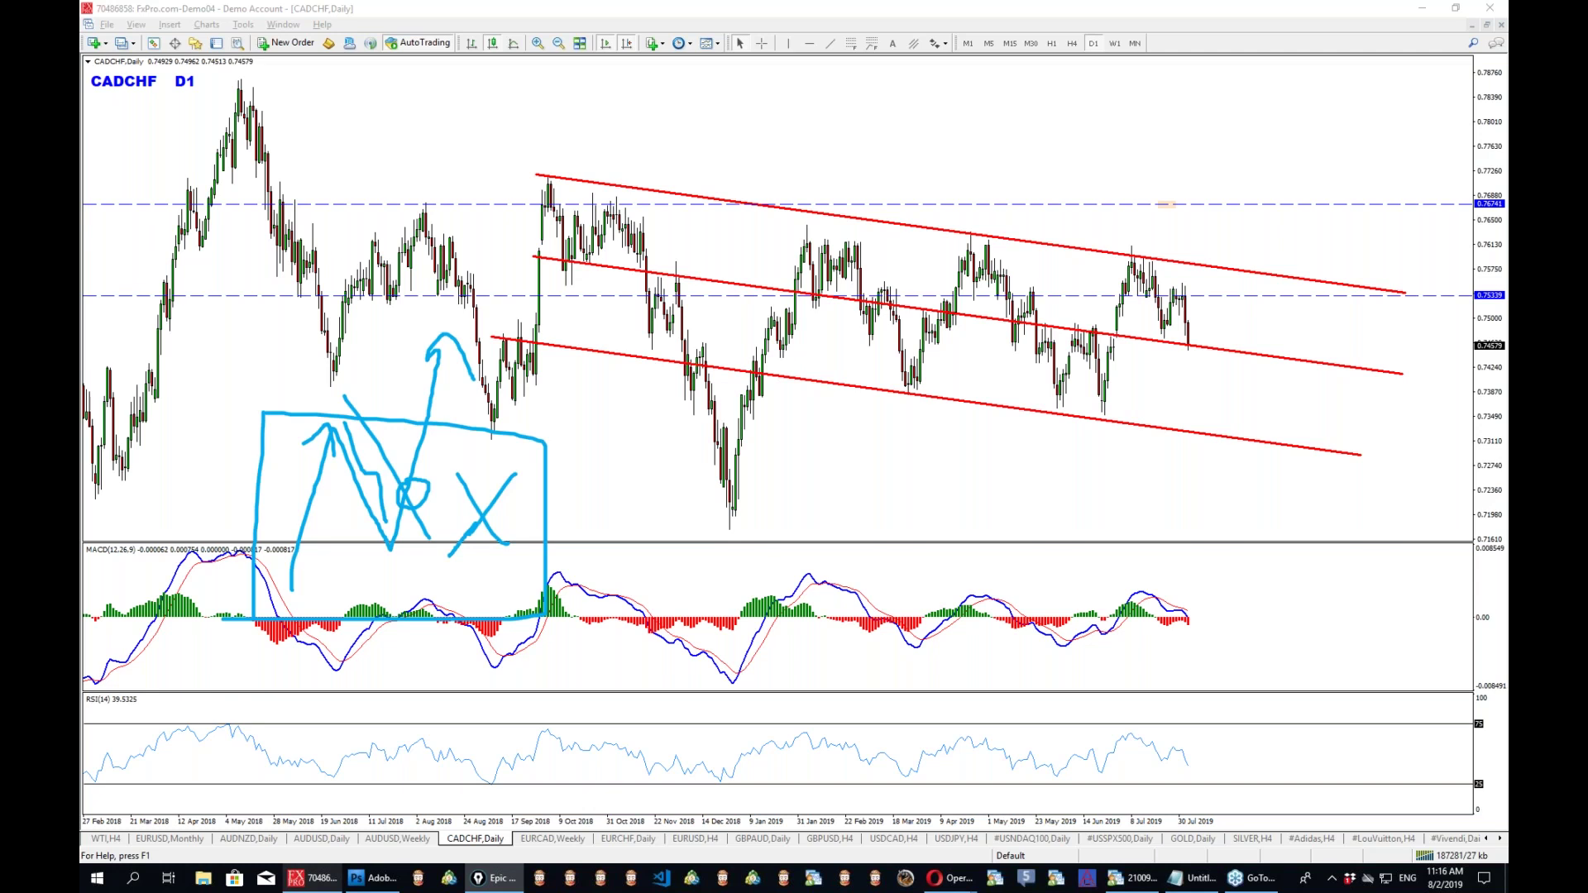
pyautogui.hotkey('ctrl', 'shift', '7')
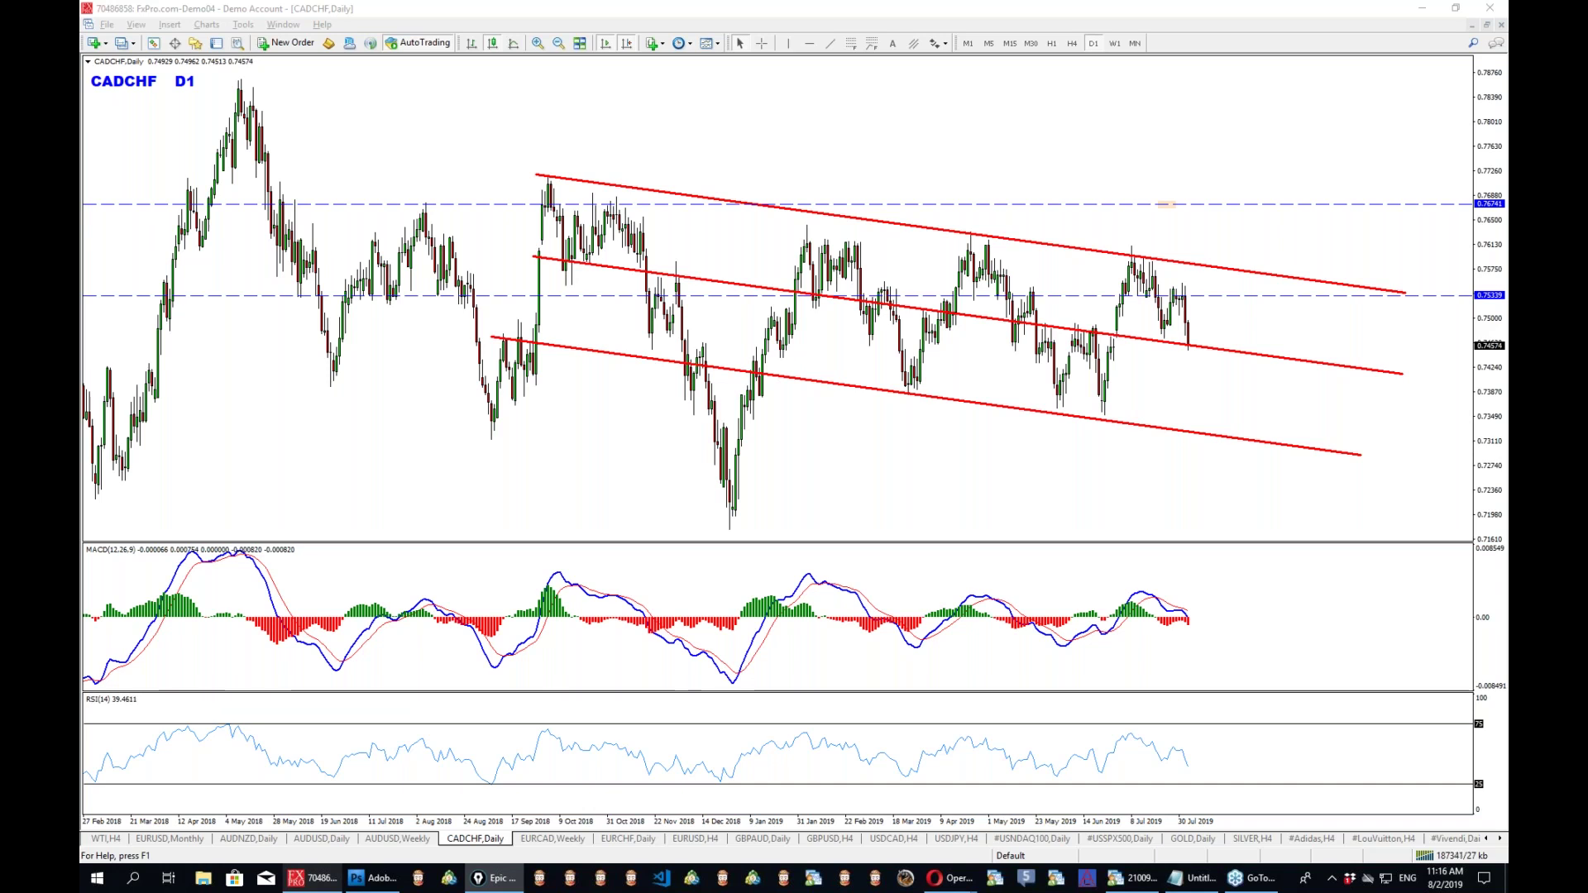
# Sketch a zigzag decline into a two-line range with up and down exit arrows, underline the decline, circle the range, then clear the sketch.
pyautogui.moveTo(866, 100); pyautogui.dragTo(980, 97)
pyautogui.moveTo(874, 134)
pyautogui.mouseDown()
pyautogui.moveTo(986, 134)
pyautogui.moveTo(1003, 70)
pyautogui.mouseUp()
pyautogui.moveTo(716, 10)
pyautogui.mouseDown()
pyautogui.moveTo(793, 108)
pyautogui.moveTo(857, 131)
pyautogui.mouseUp()
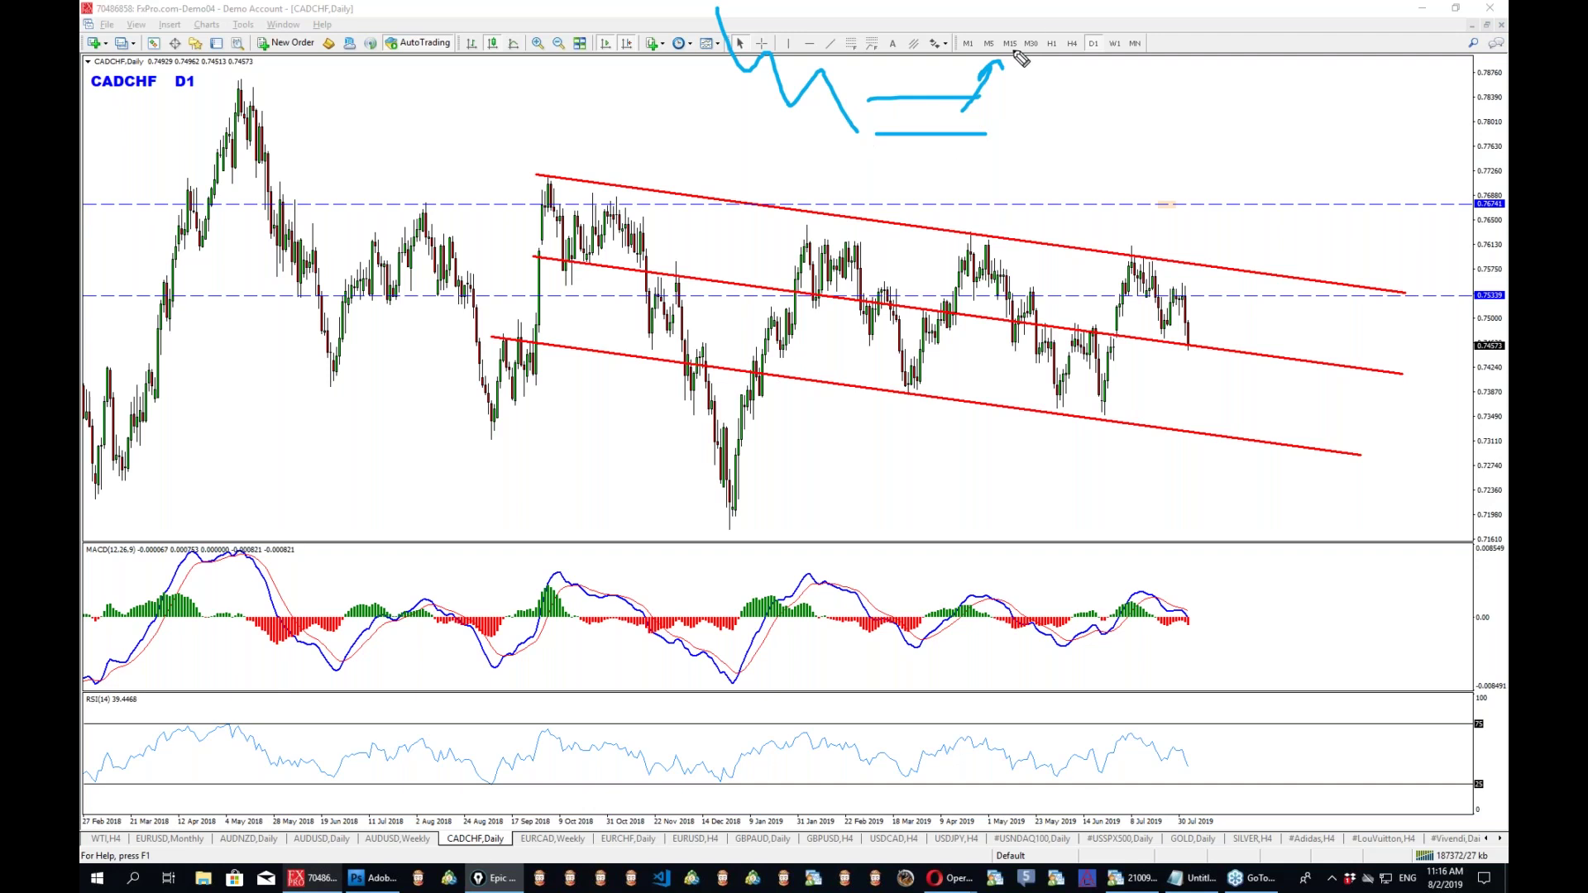
pyautogui.moveTo(961, 114)
pyautogui.mouseDown()
pyautogui.moveTo(1014, 217)
pyautogui.moveTo(1041, 199)
pyautogui.mouseUp()
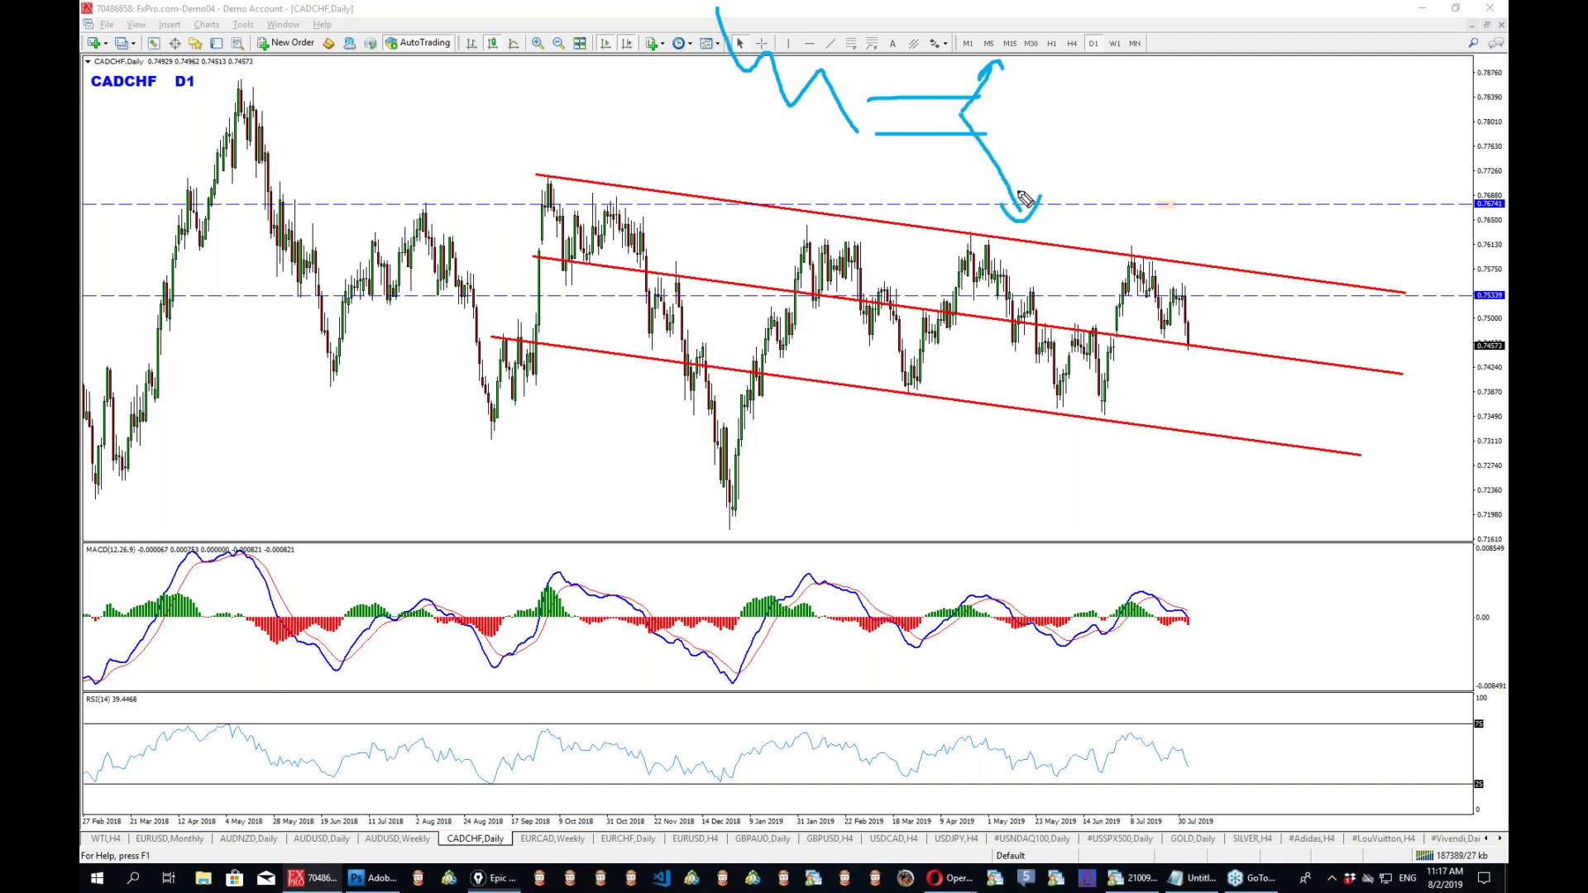
pyautogui.moveTo(694, 51); pyautogui.dragTo(996, 231)
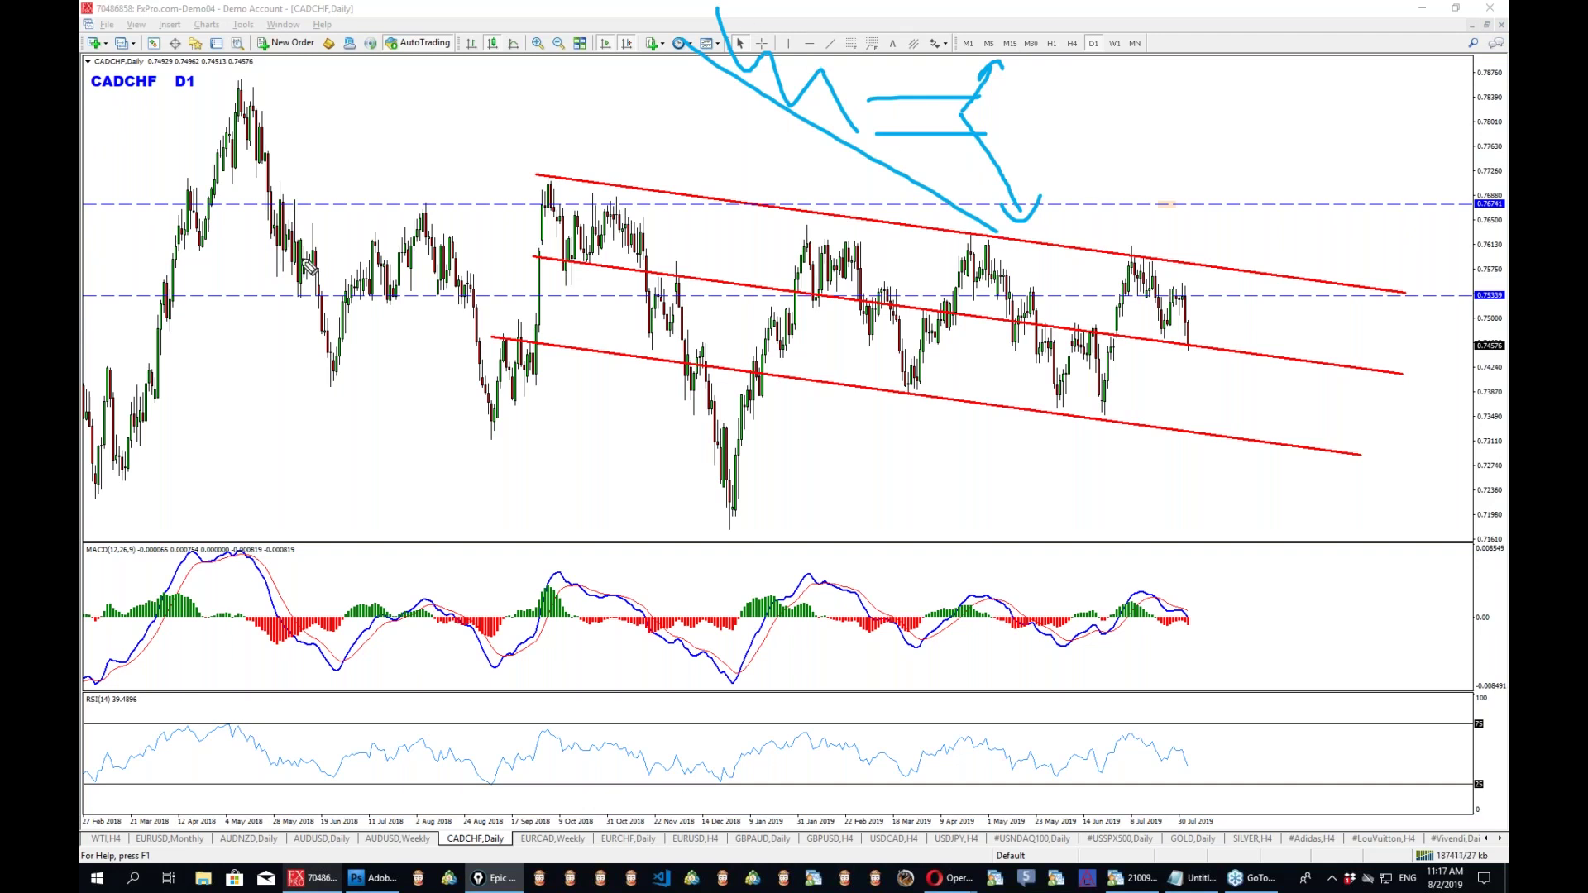
pyautogui.moveTo(959, 97)
pyautogui.mouseDown()
pyautogui.moveTo(1043, 119)
pyautogui.moveTo(963, 99)
pyautogui.mouseUp()
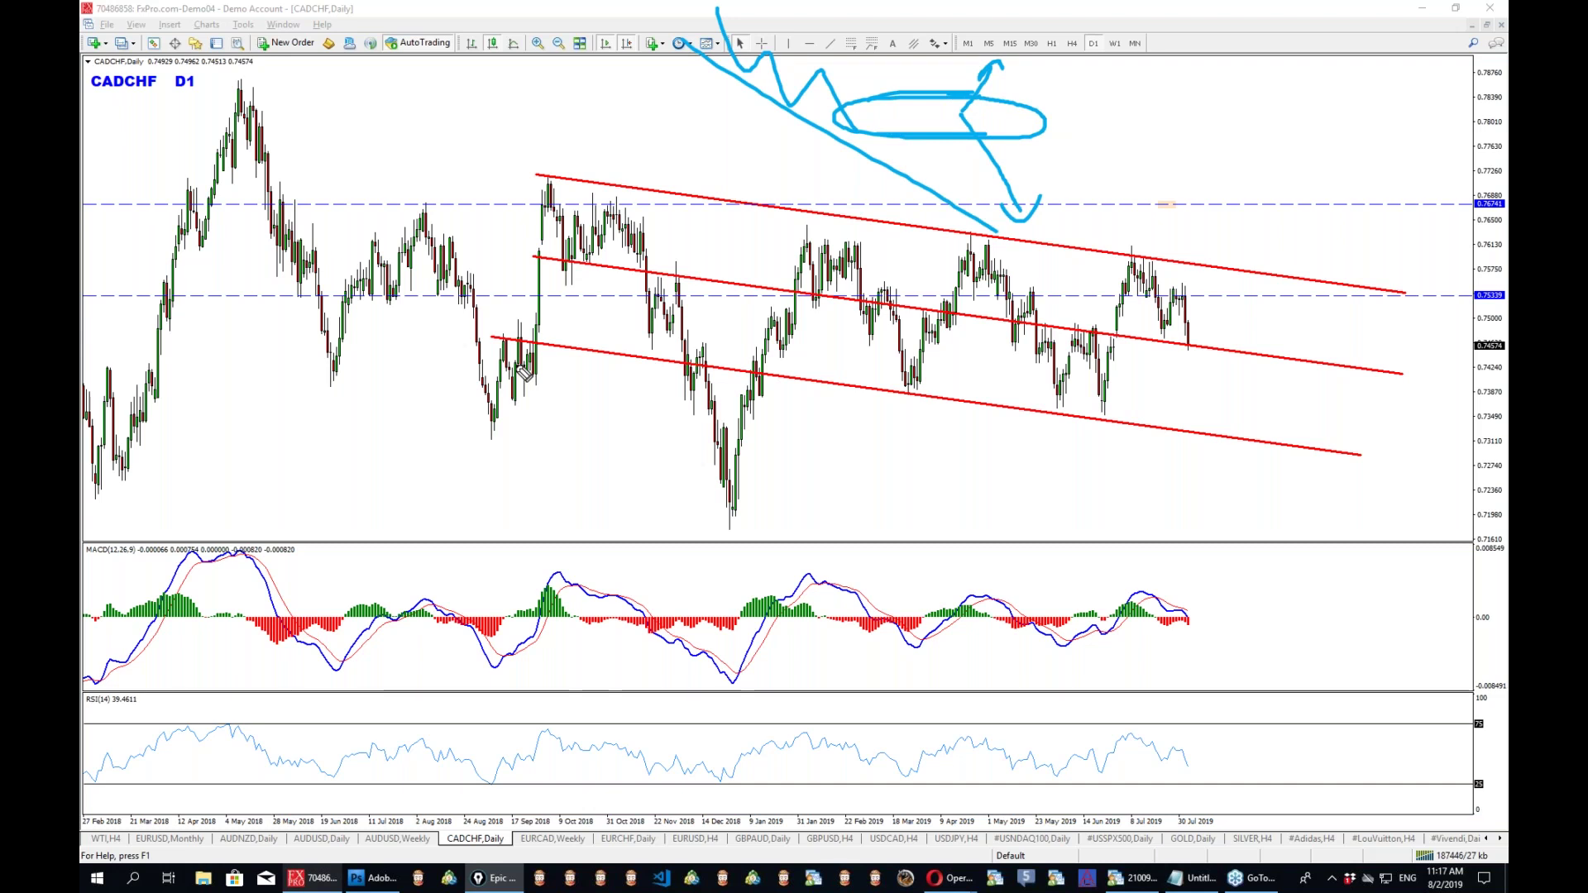
pyautogui.hotkey('ctrl', 'shift', '7')
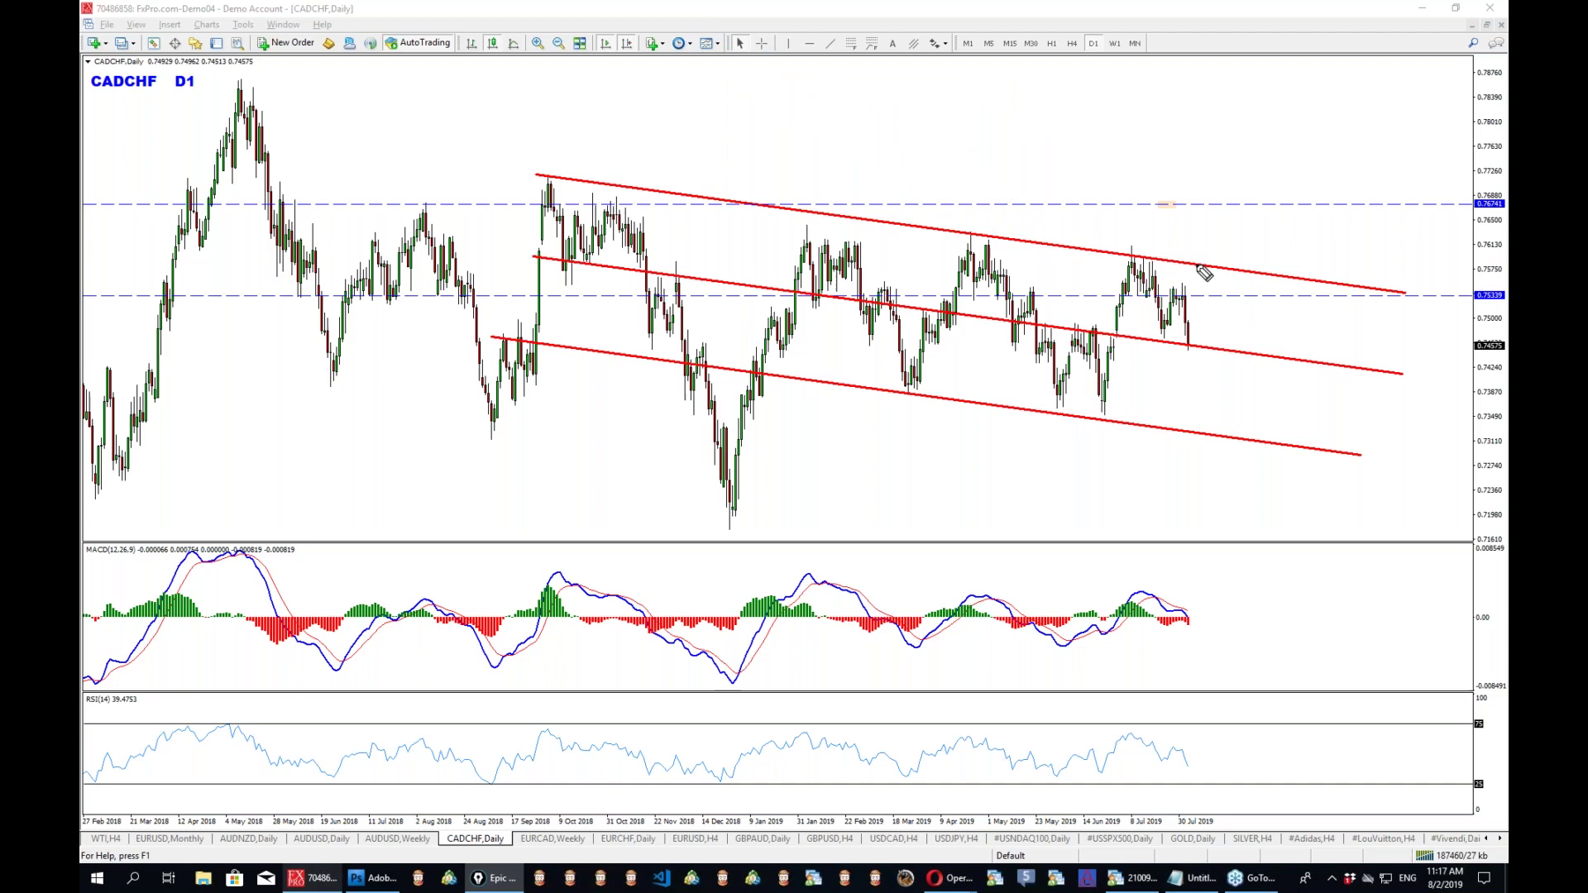
# Mark the recent double low, trace the rise and pullback with an upward arrow beyond the channel, and underline the latest MACD swing.
pyautogui.moveTo(1066, 317); pyautogui.dragTo(1132, 248)
pyautogui.moveTo(1052, 411); pyautogui.dragTo(1108, 420)
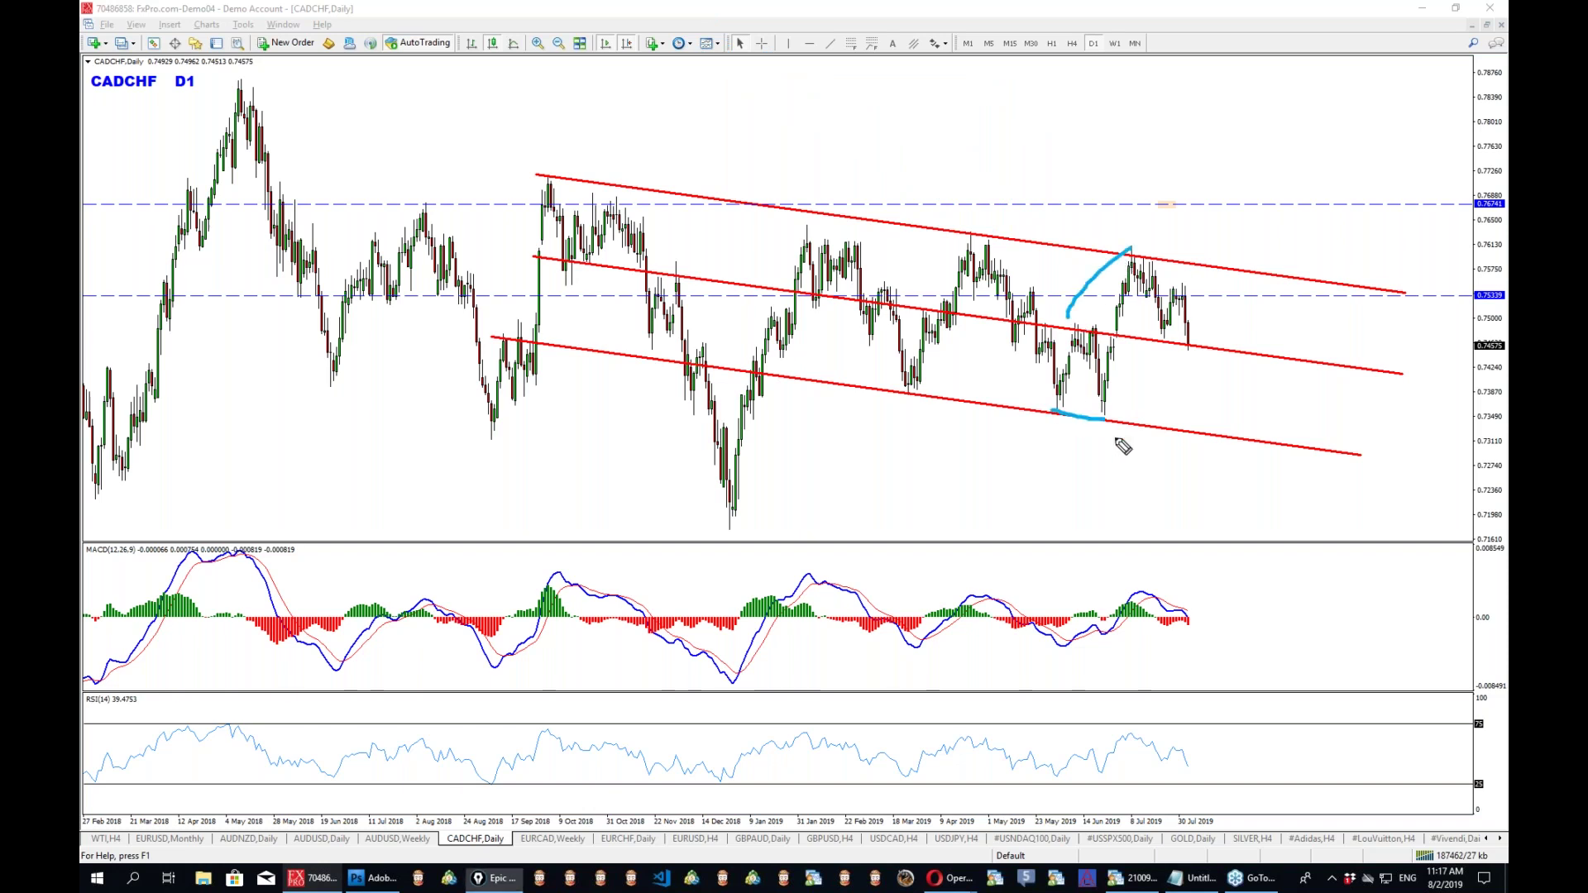
pyautogui.moveTo(1131, 250)
pyautogui.mouseDown()
pyautogui.moveTo(1191, 340)
pyautogui.moveTo(1233, 214)
pyautogui.moveTo(1240, 236)
pyautogui.mouseUp()
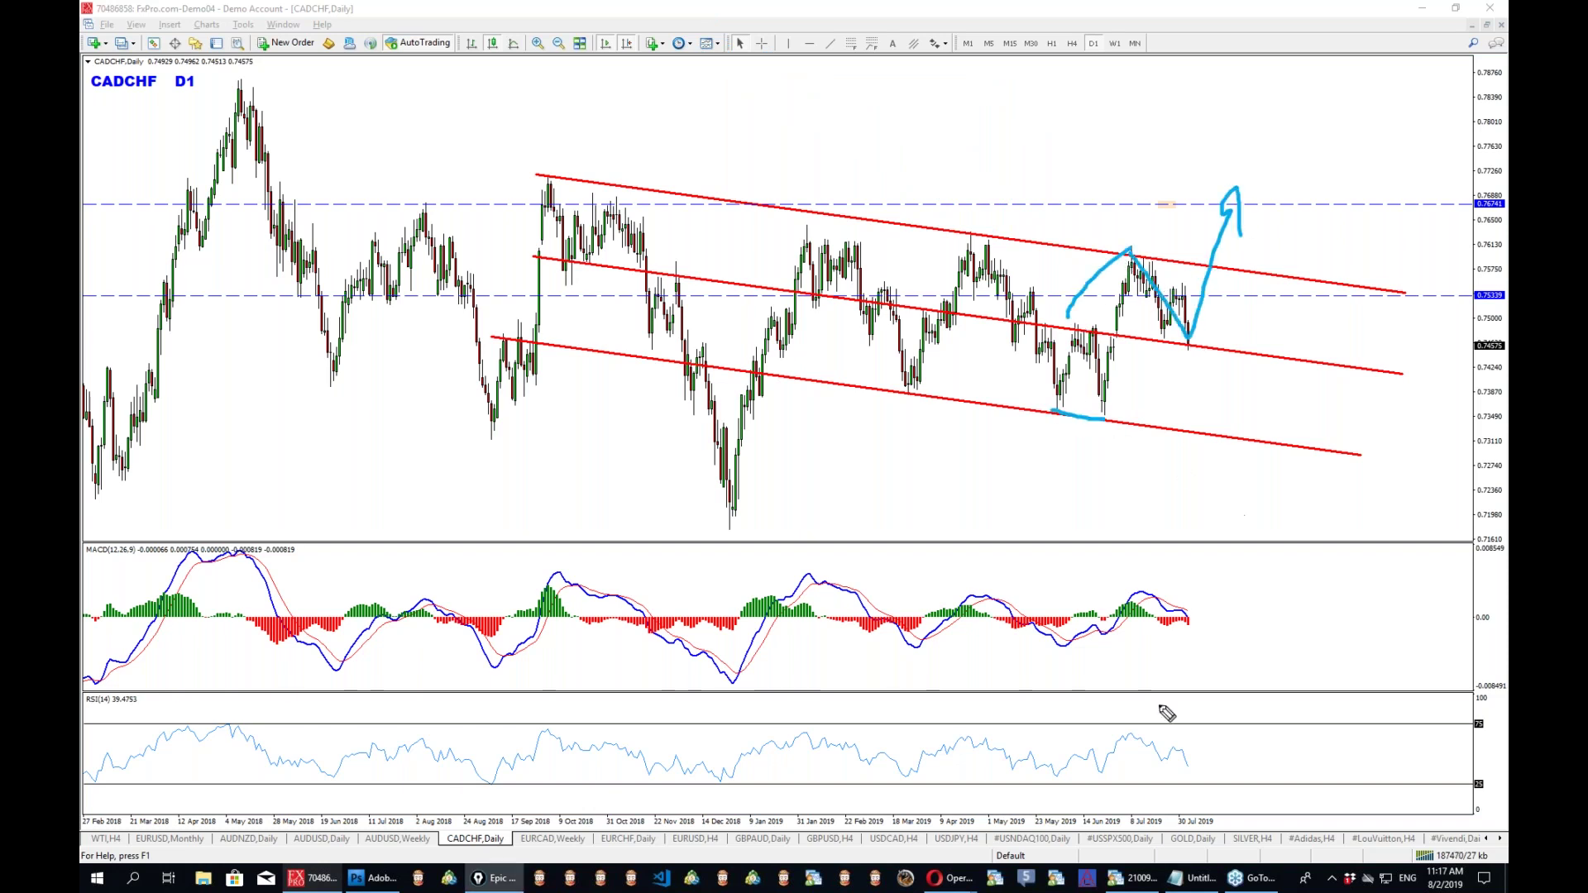
pyautogui.moveTo(1100, 630); pyautogui.dragTo(1197, 631)
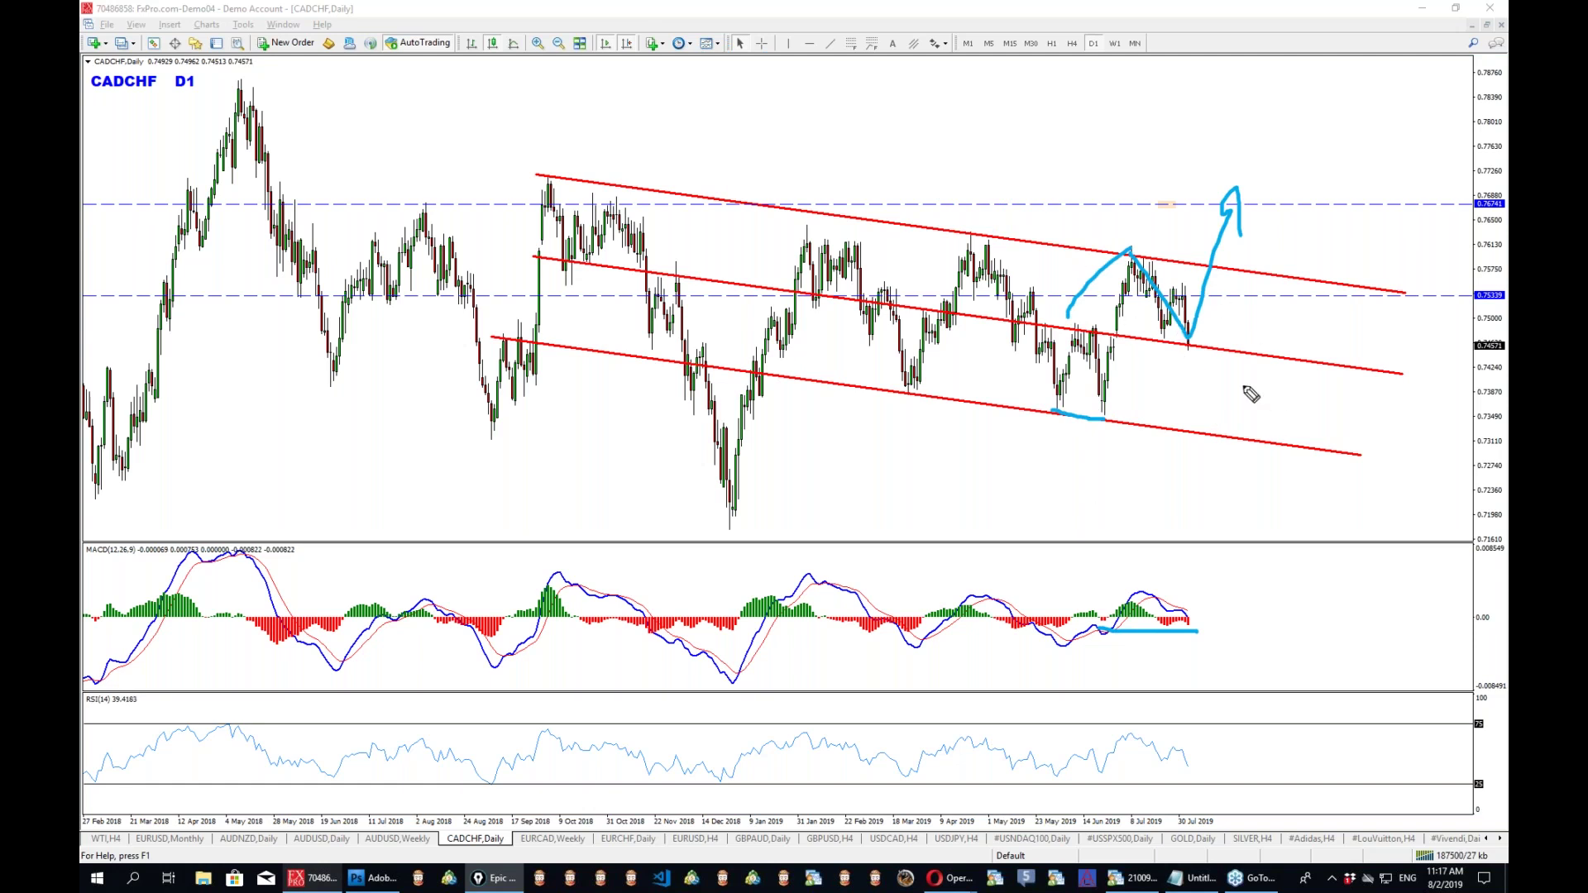
# Trace the upper and lower channel lines with the pen, then clear all marks from the CADCHF chart.
pyautogui.moveTo(543, 173); pyautogui.dragTo(1344, 279)
pyautogui.moveTo(449, 326); pyautogui.dragTo(1369, 464)
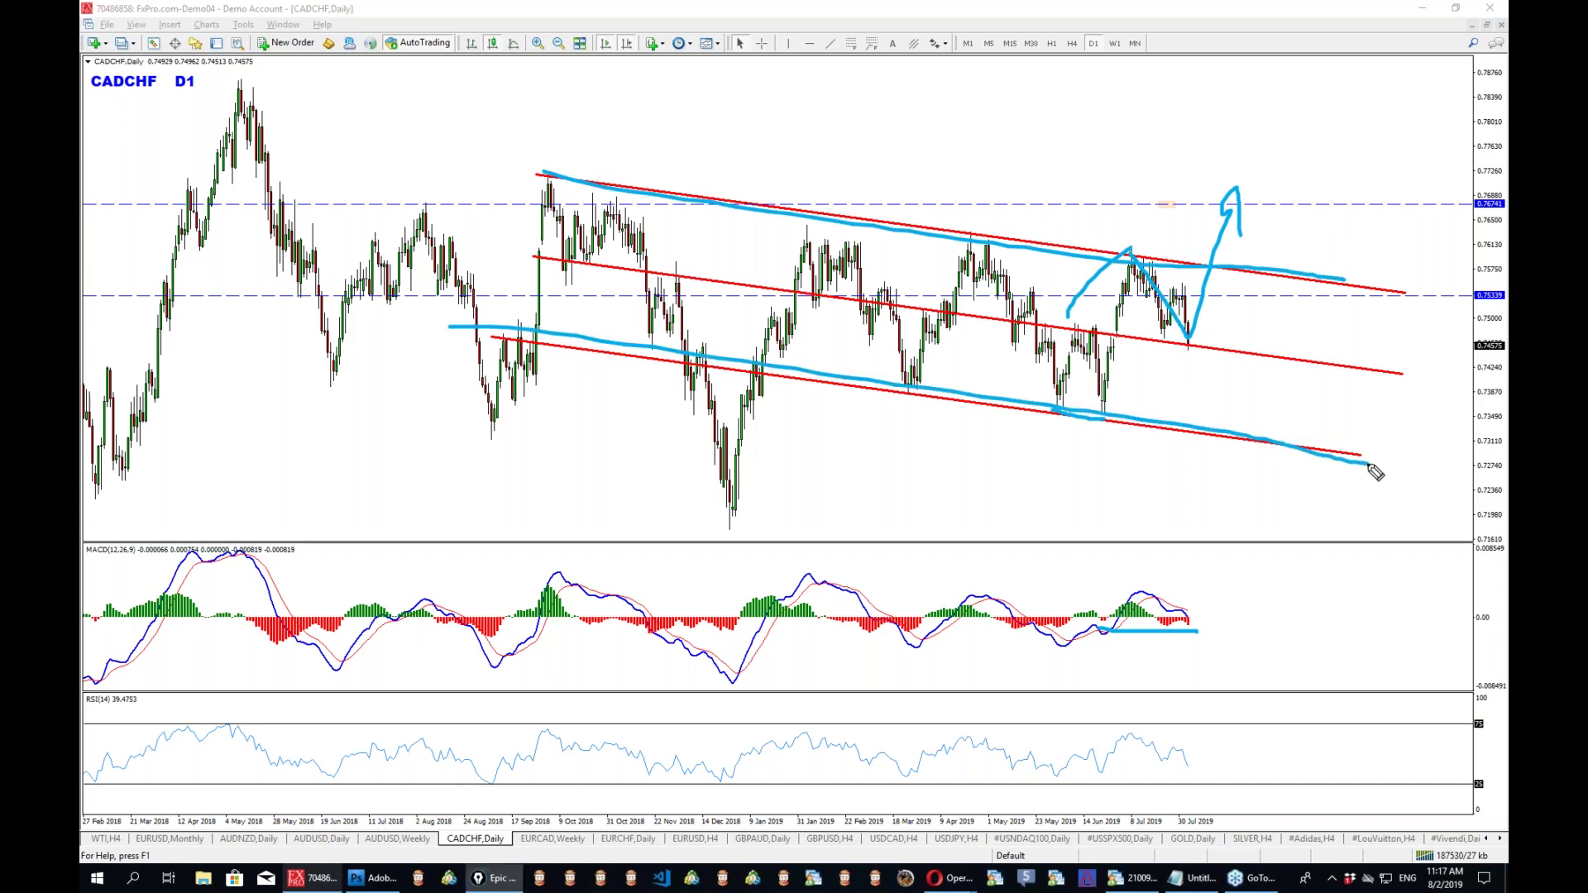
pyautogui.hotkey('ctrl', 'shift', '7')
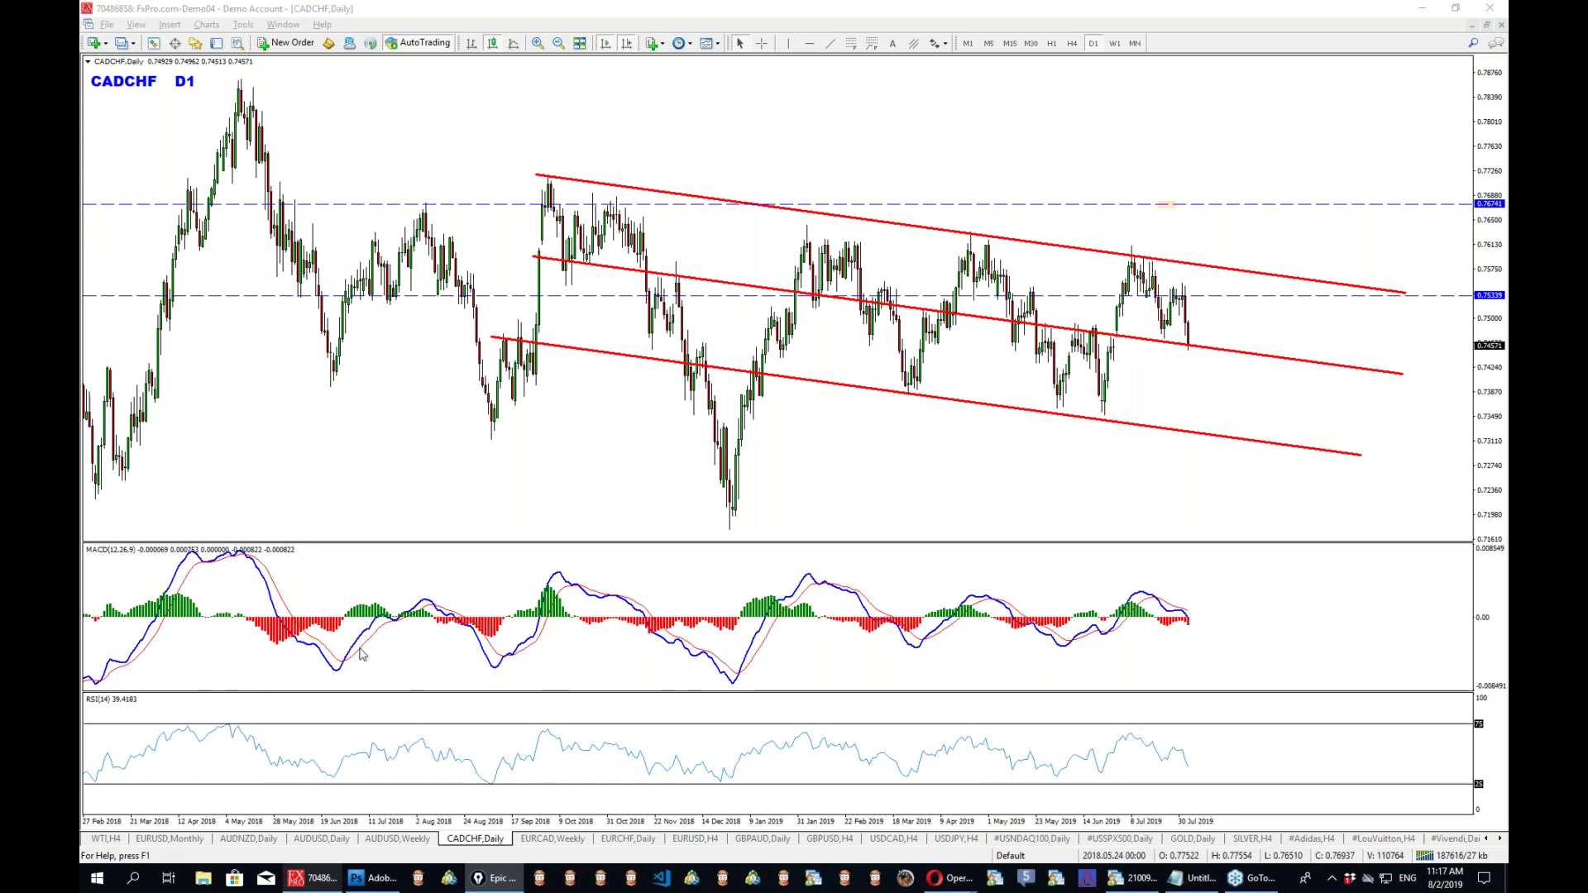
# Return to the session report in Opera, close the CADCHF image, open the EURCAD D1 and W1 charts, and show W1.
pyautogui.click(327, 875)
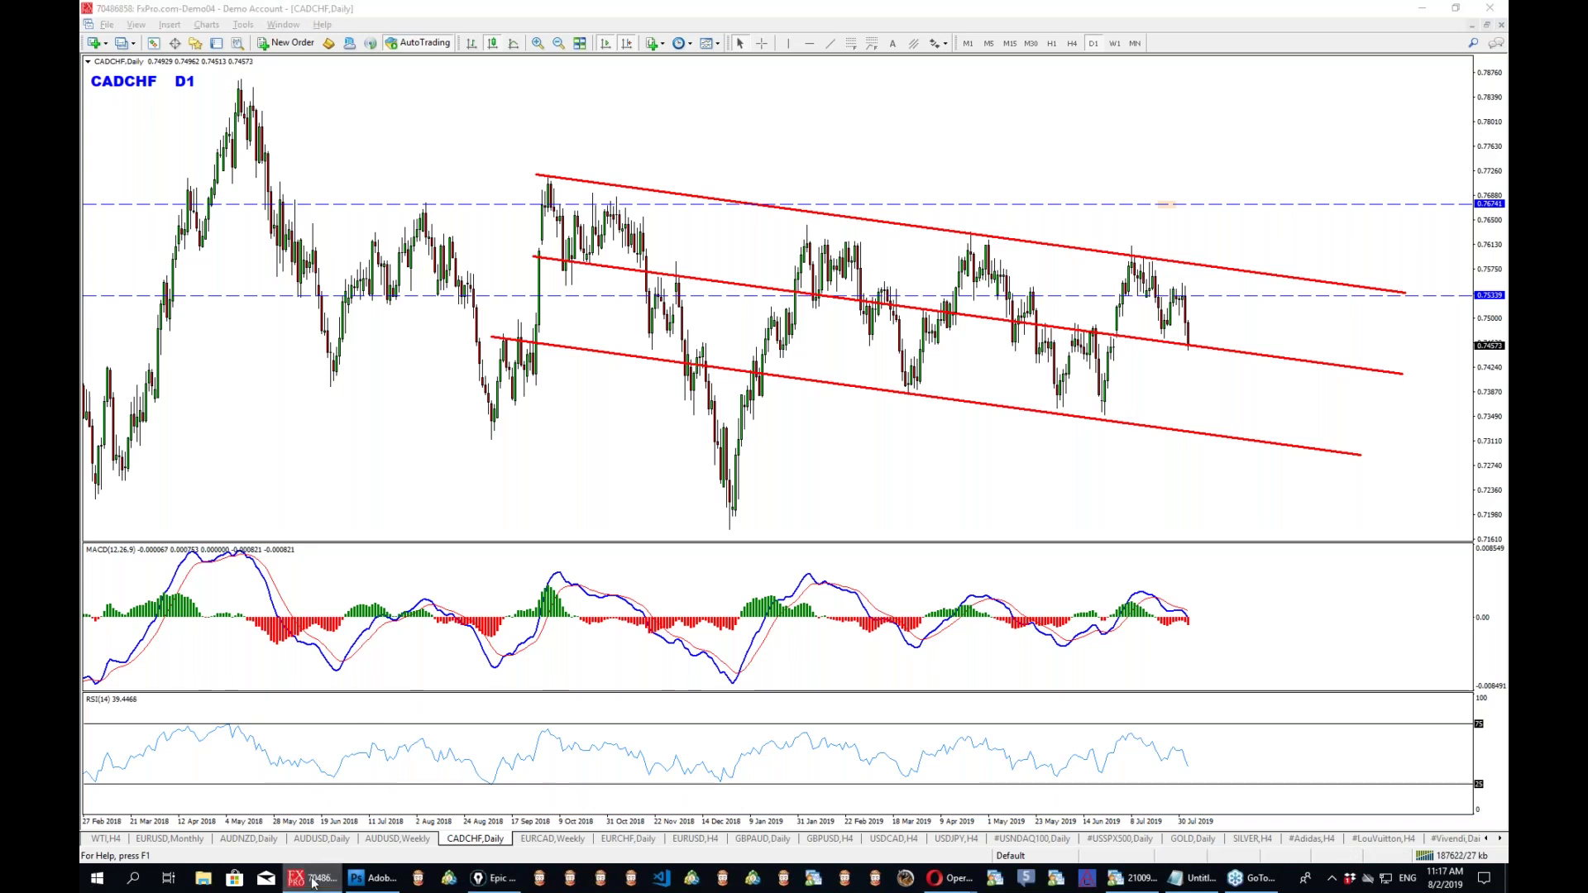
pyautogui.click(328, 870)
pyautogui.hotkey('ctrl', 'w')
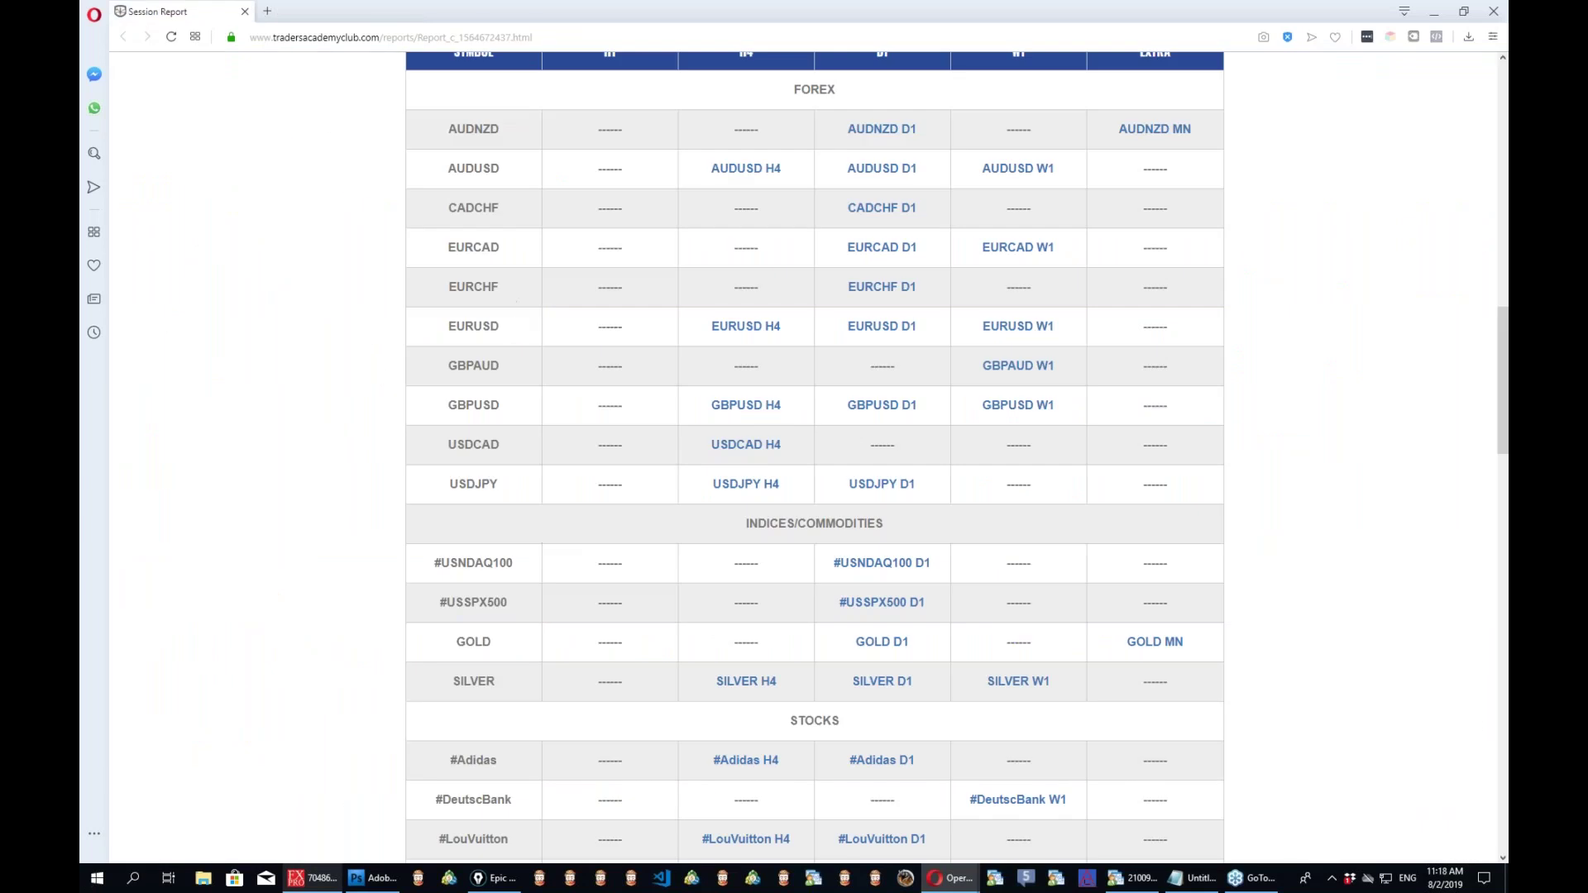
pyautogui.middleClick(872, 252)
pyautogui.middleClick(1038, 252)
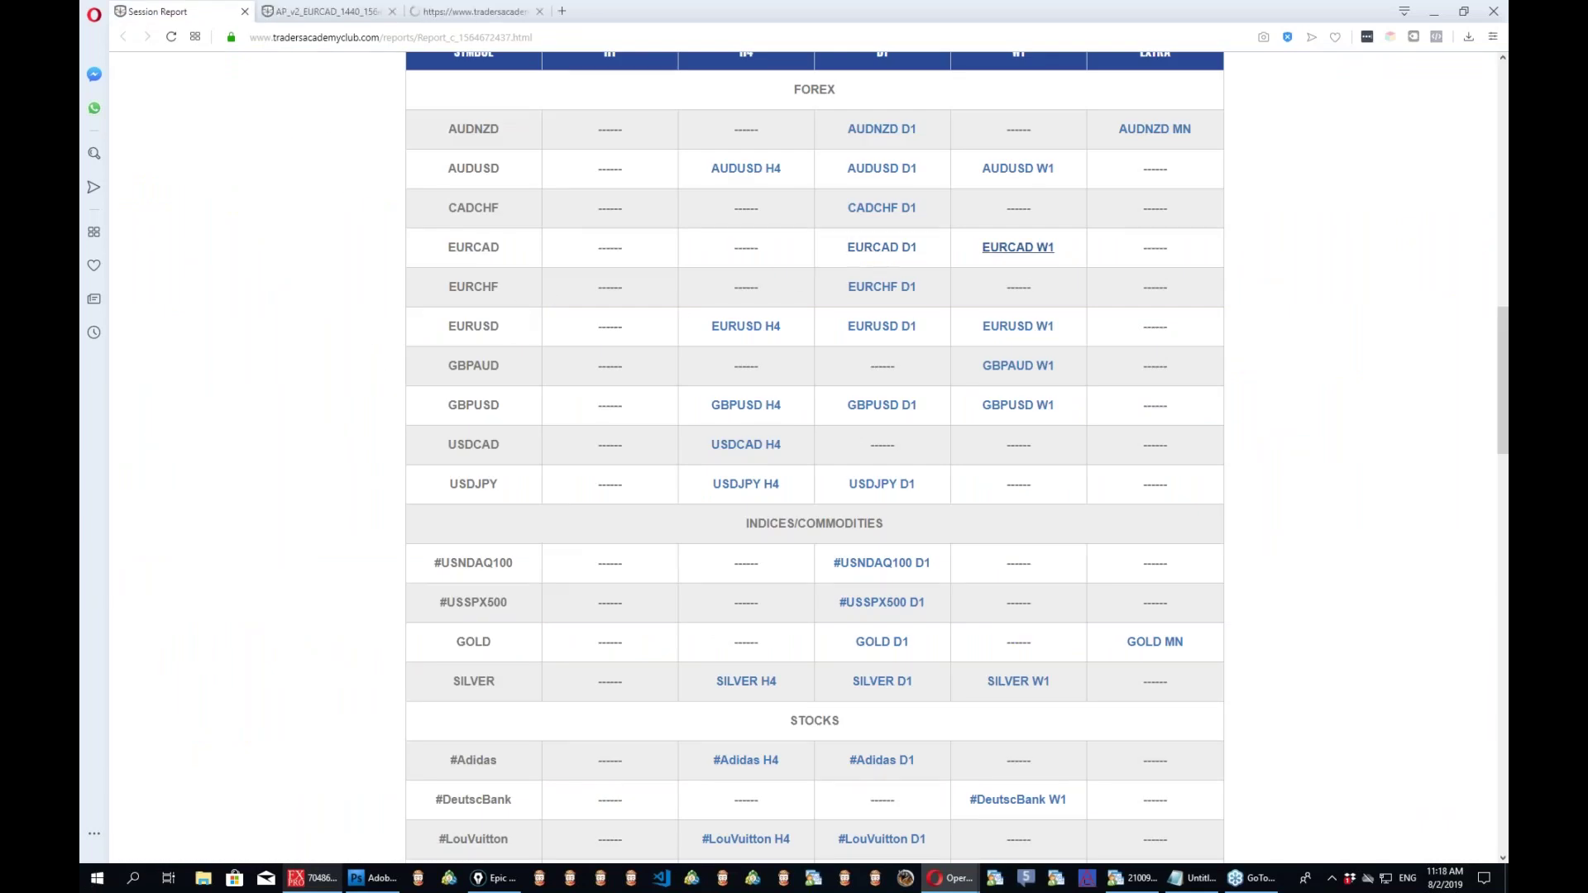
pyautogui.click(473, 17)
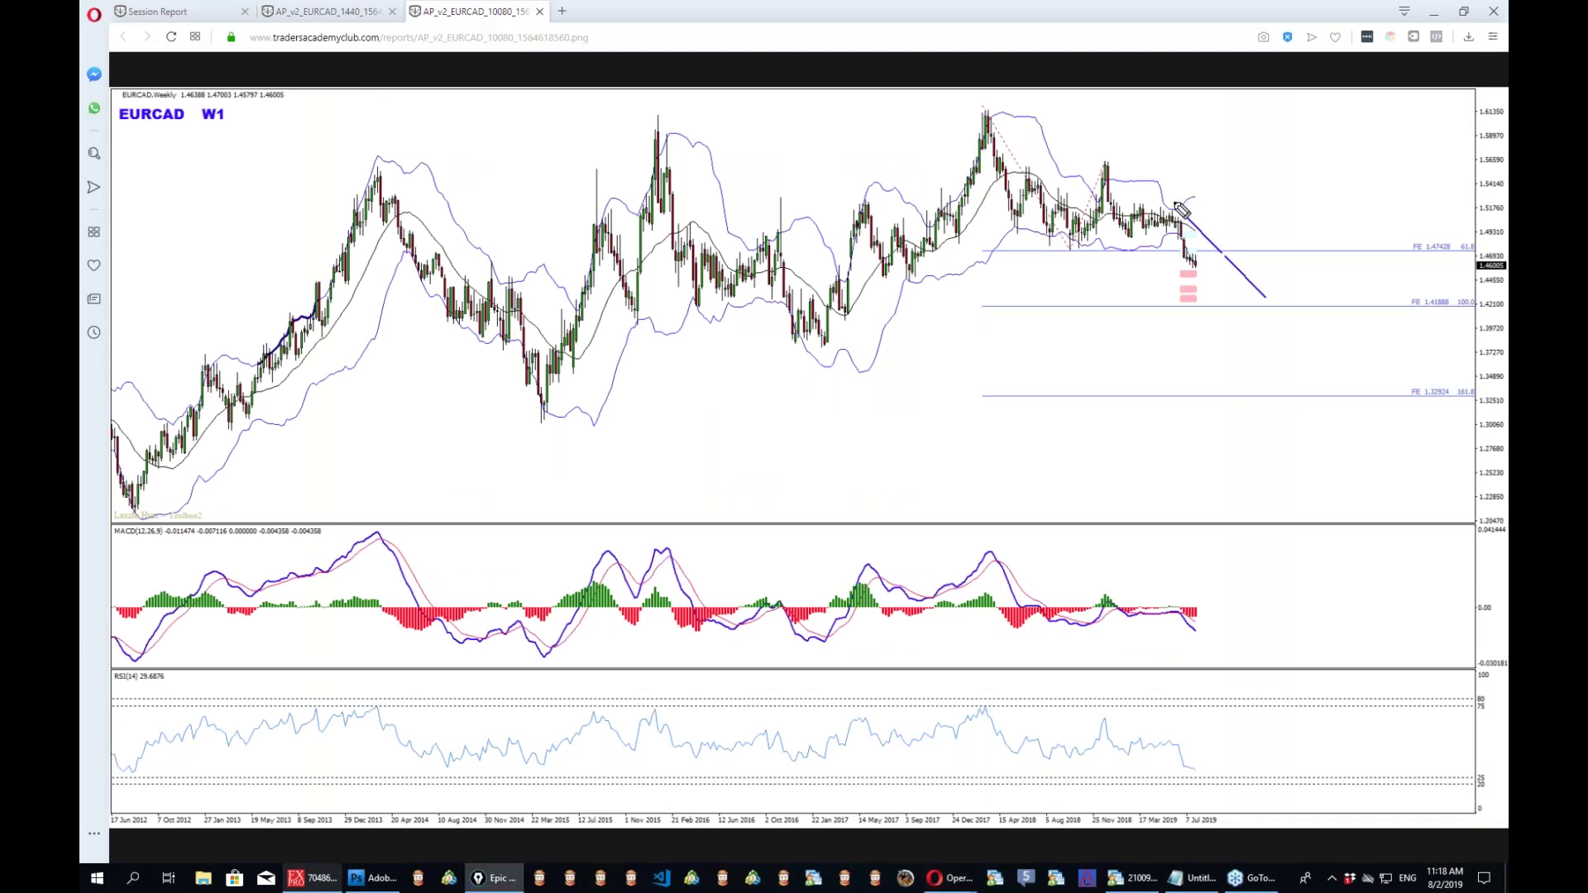
# Trace the two downward zigzag waves from the 2018 high and draw a long horizontal line along the 61.8 expansion level.
pyautogui.moveTo(981, 98); pyautogui.dragTo(1128, 327)
pyautogui.moveTo(1111, 189); pyautogui.dragTo(1175, 304)
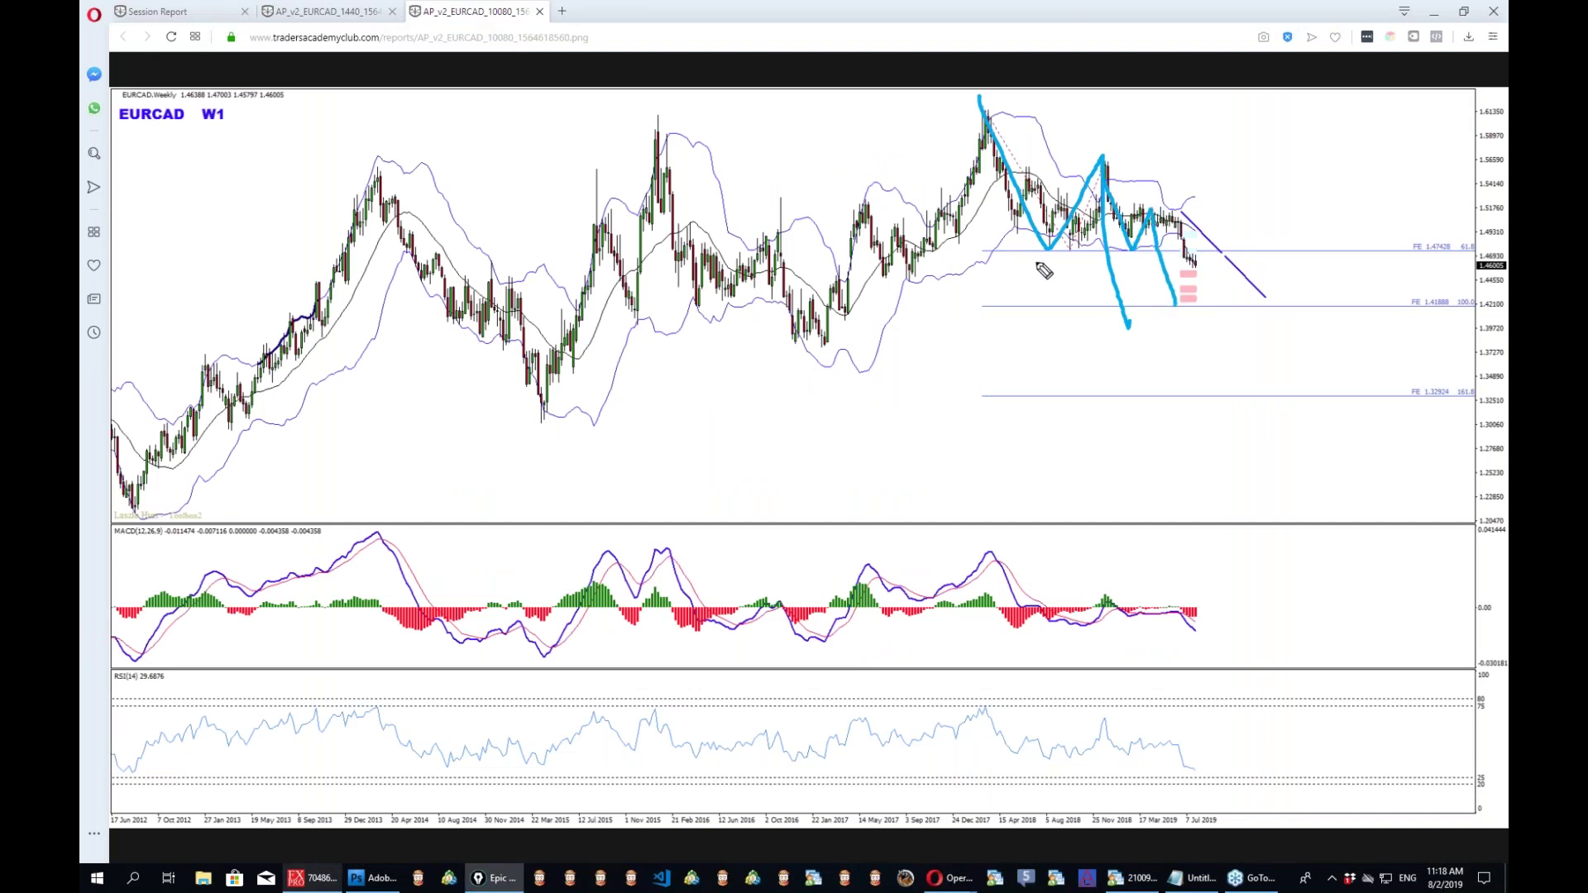
pyautogui.moveTo(964, 252); pyautogui.dragTo(1176, 261)
pyautogui.moveTo(1369, 288); pyautogui.dragTo(1408, 291)
pyautogui.hotkey('ctrl', 'z')
pyautogui.moveTo(961, 251); pyautogui.dragTo(1382, 250)
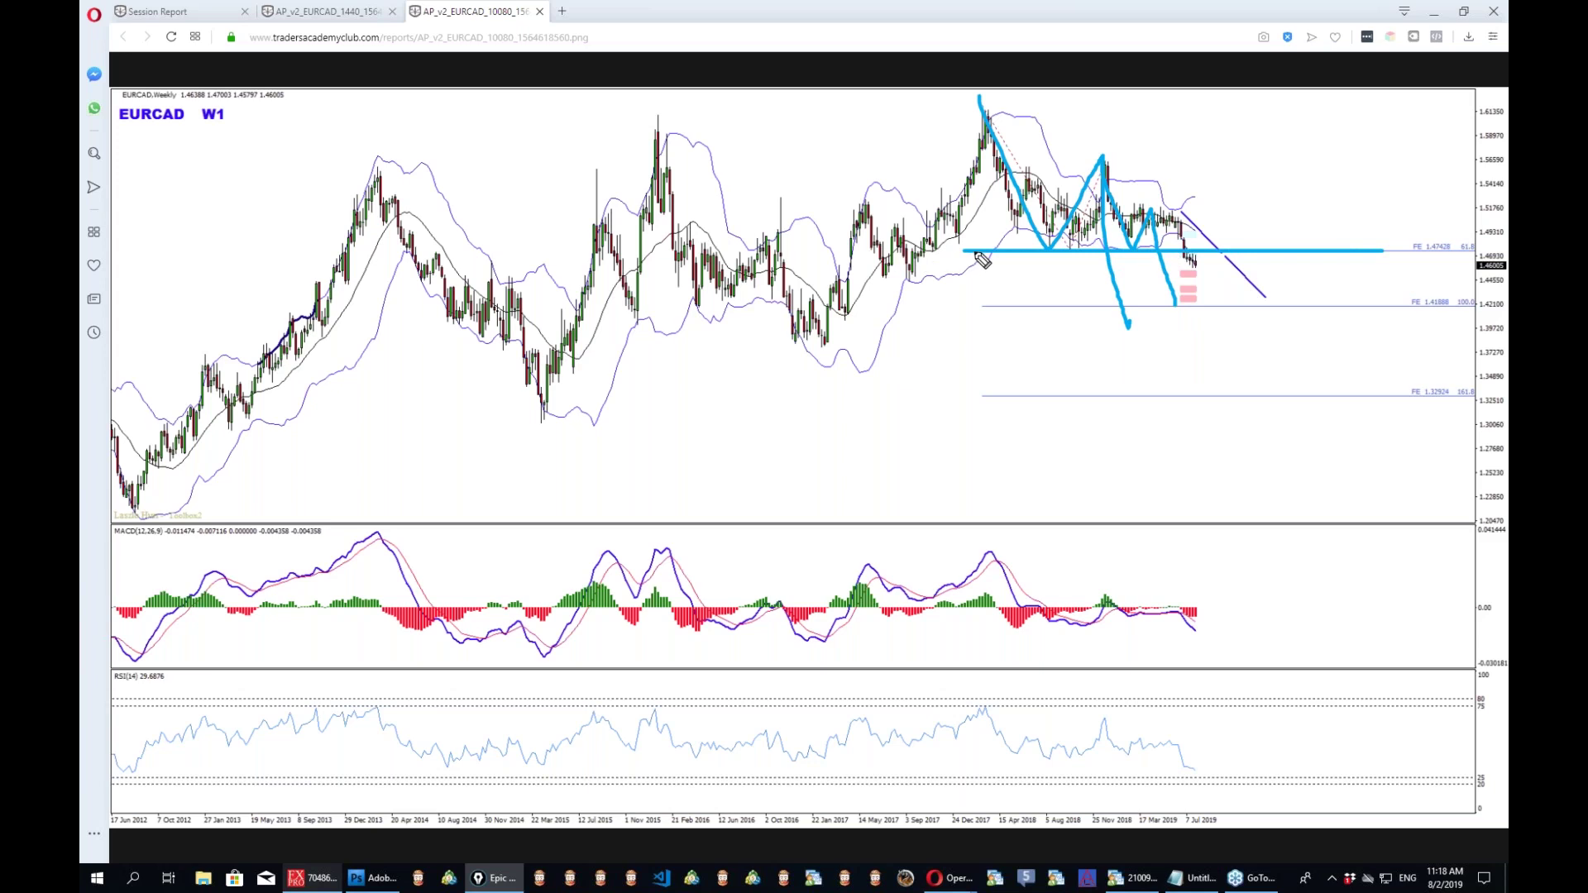
pyautogui.moveTo(965, 251); pyautogui.dragTo(501, 250)
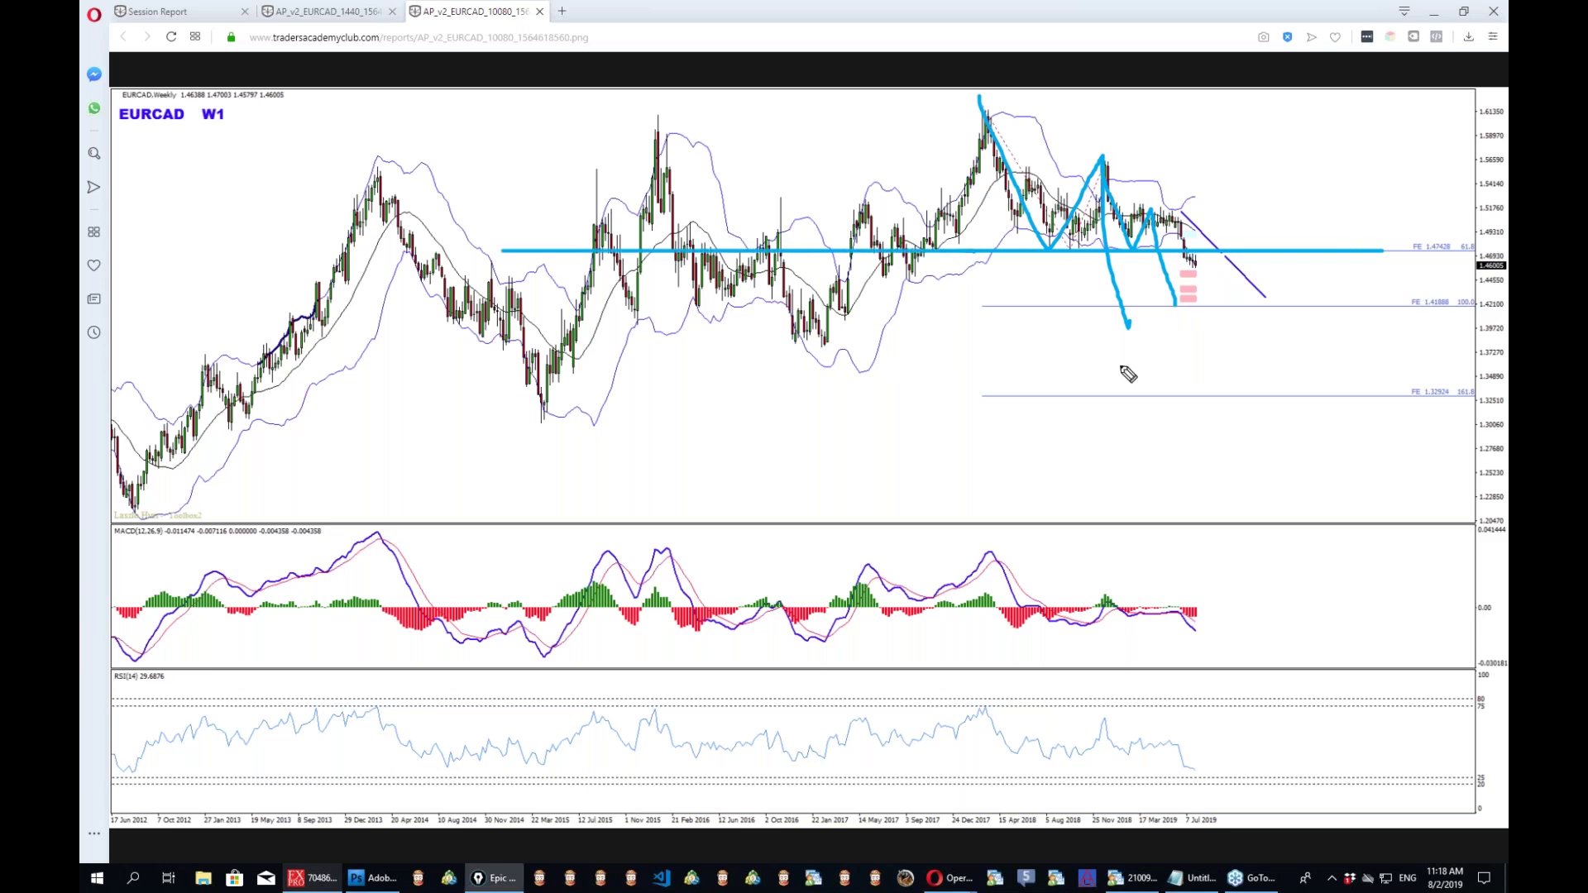
# Draw a downward arrow toward the 100.0 level, mark the falling MACD line and its previous low level, then clear the marks.
pyautogui.moveTo(1204, 259); pyautogui.dragTo(1236, 309)
pyautogui.moveTo(1123, 613); pyautogui.dragTo(1195, 645)
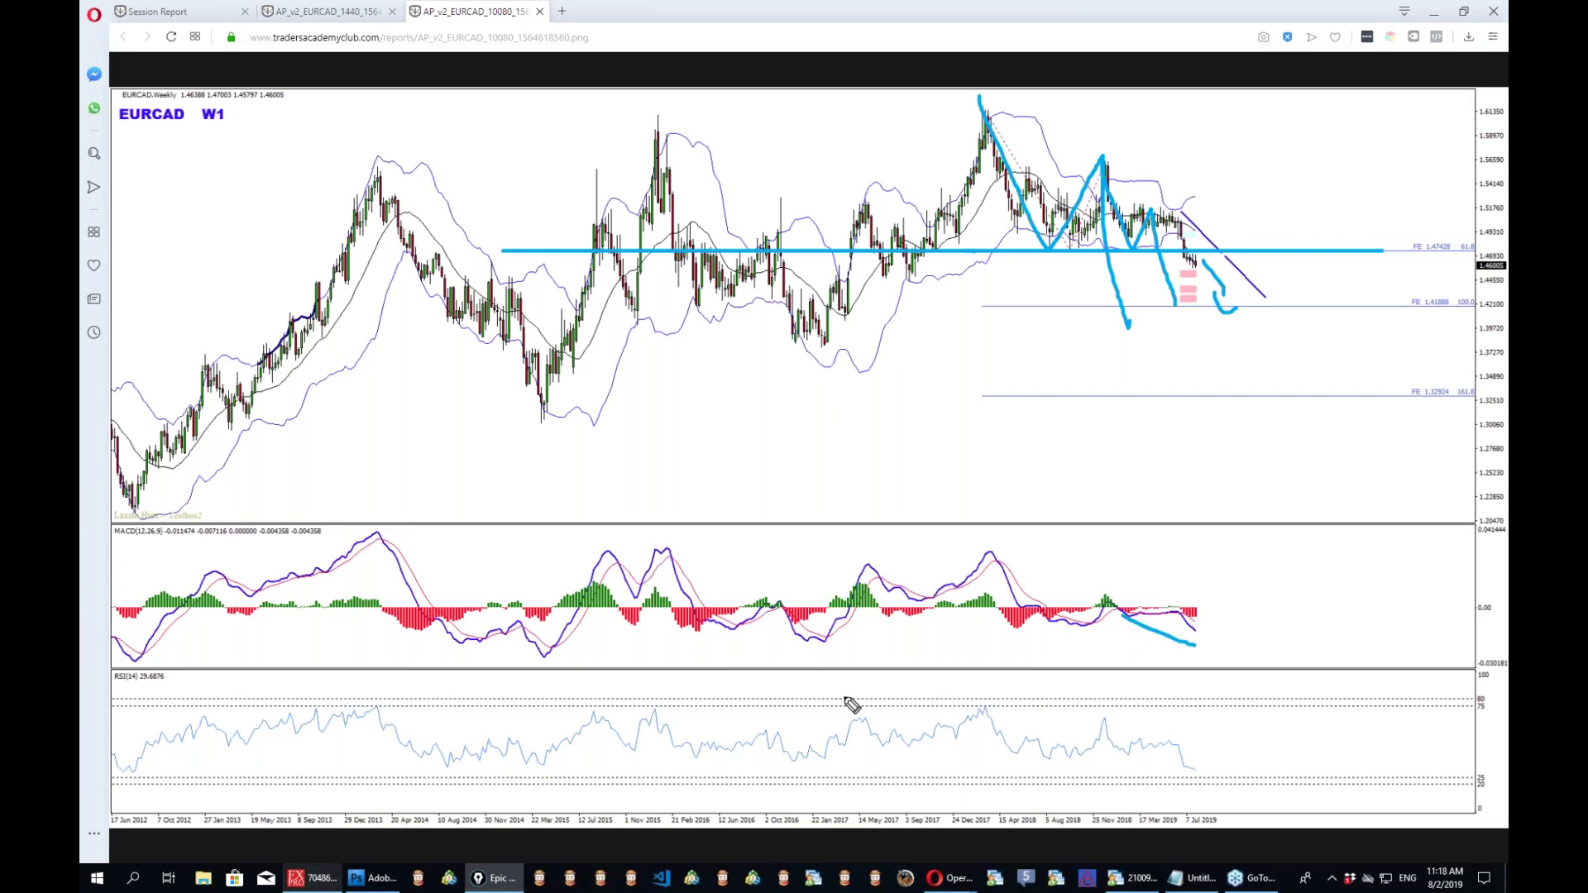
pyautogui.moveTo(1062, 628); pyautogui.dragTo(1128, 624)
pyautogui.moveTo(1252, 626); pyautogui.dragTo(1296, 624)
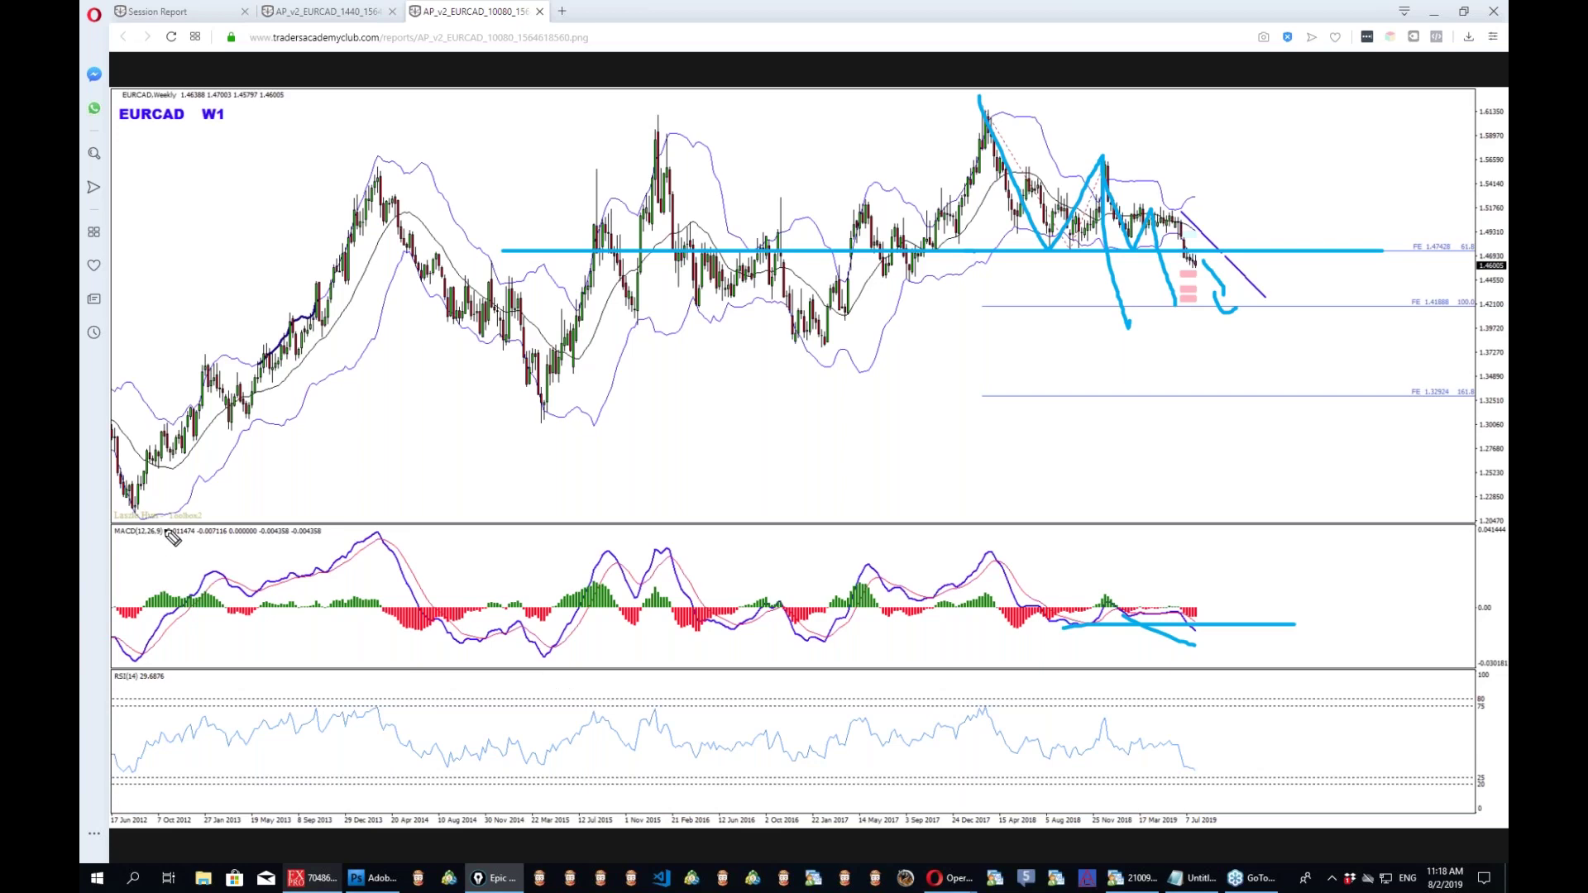
pyautogui.hotkey('ctrl', 'shift', '1')
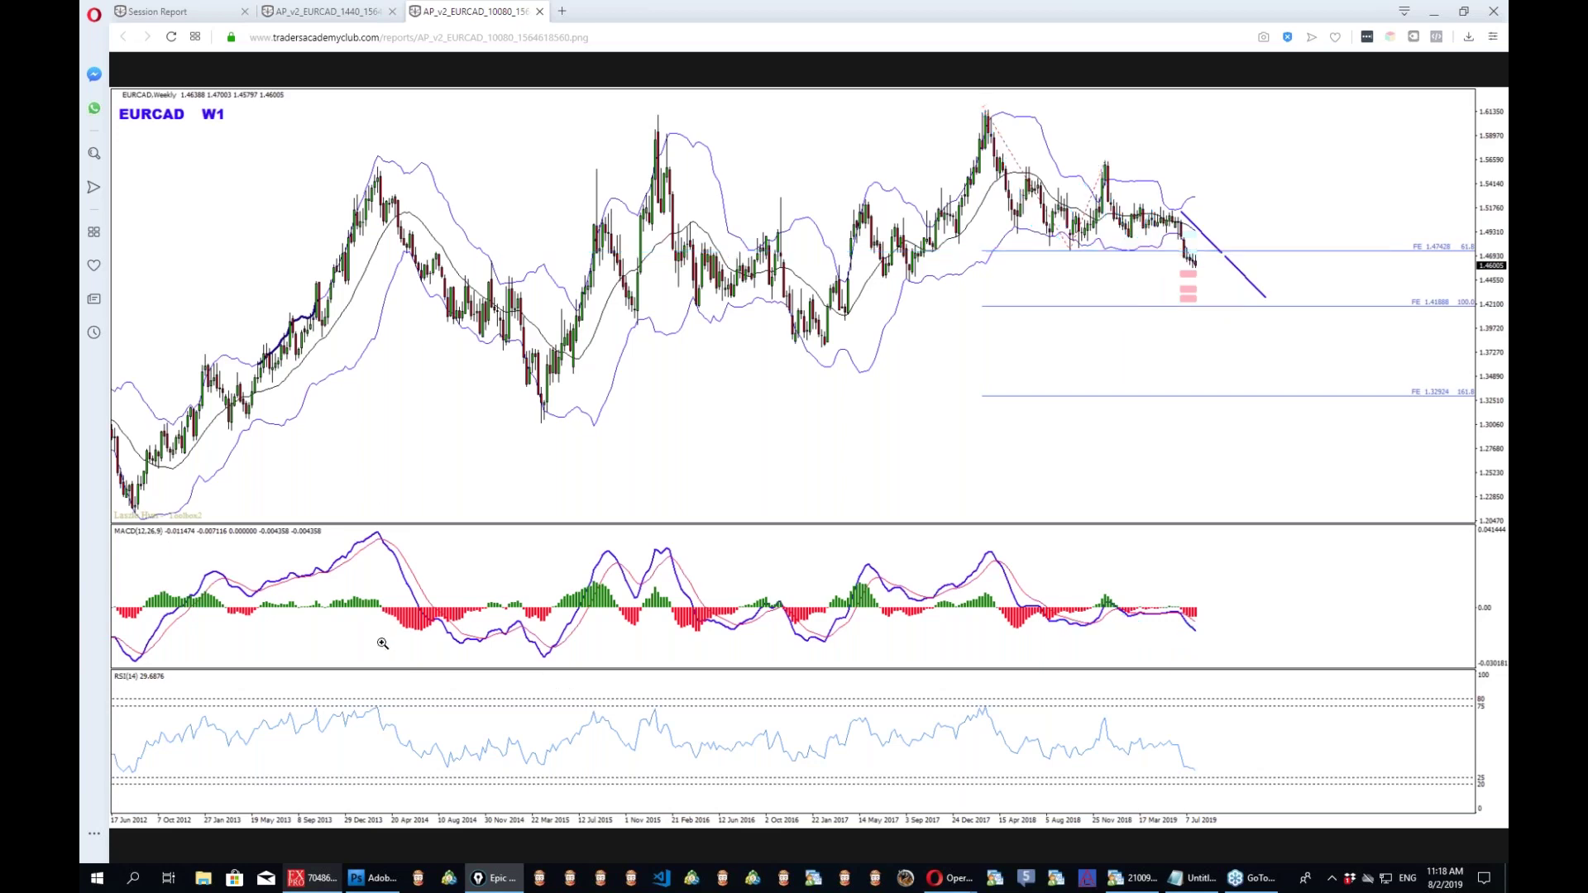
# View the report's EURCAD D1 image, then switch to MetaTrader and show the live EURCAD chart on the daily timeframe.
pyautogui.click(340, 13)
pyautogui.hotkey('ctrl', 'shift', 'Tab')
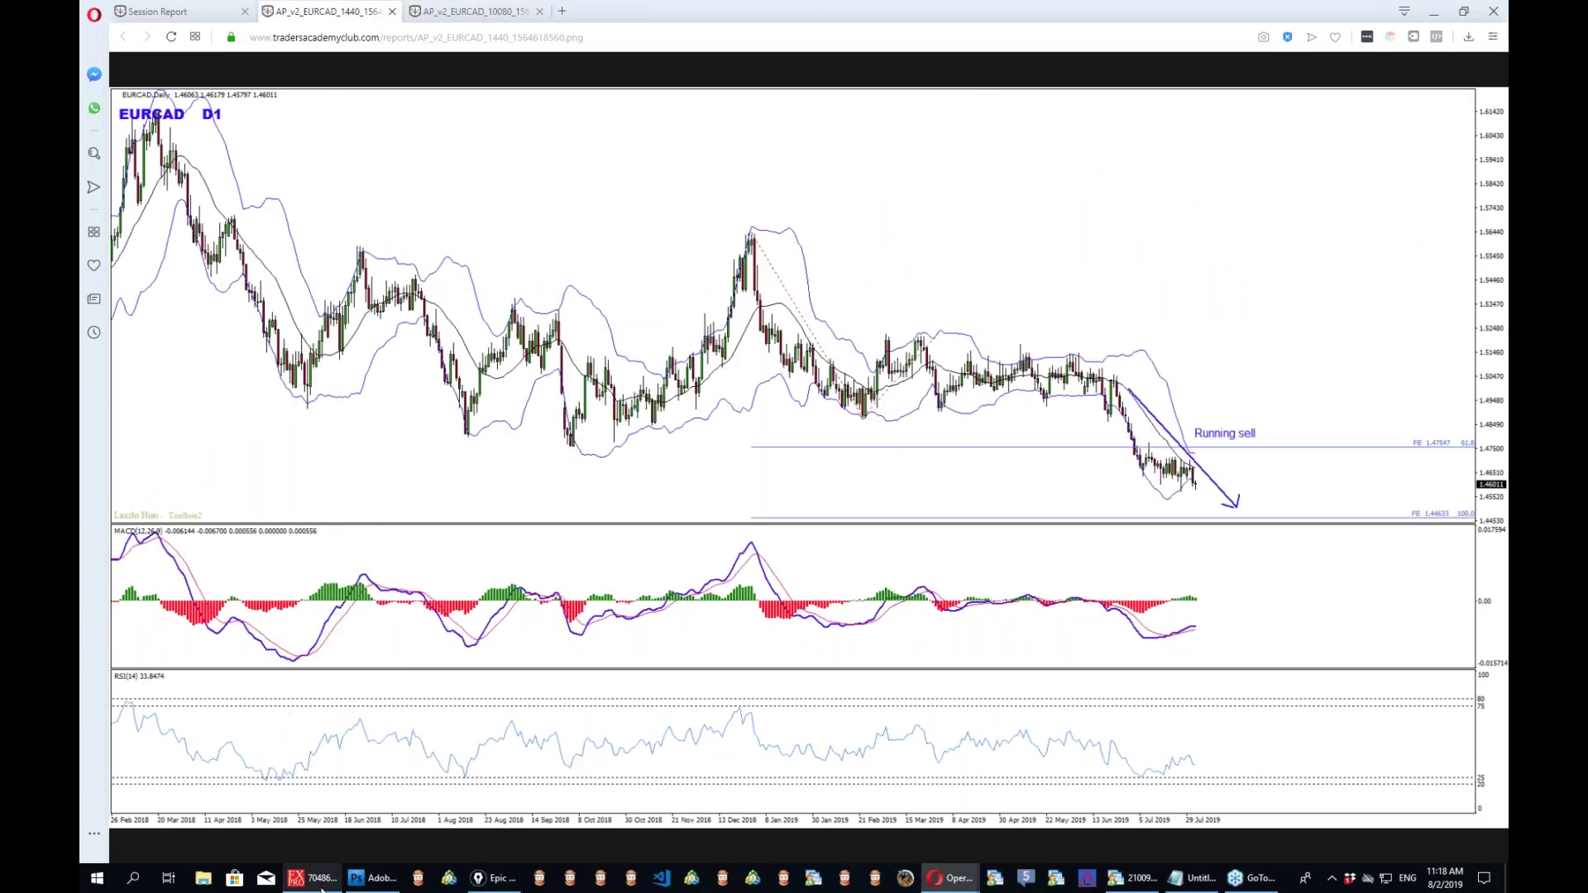
pyautogui.click(322, 882)
pyautogui.click(545, 839)
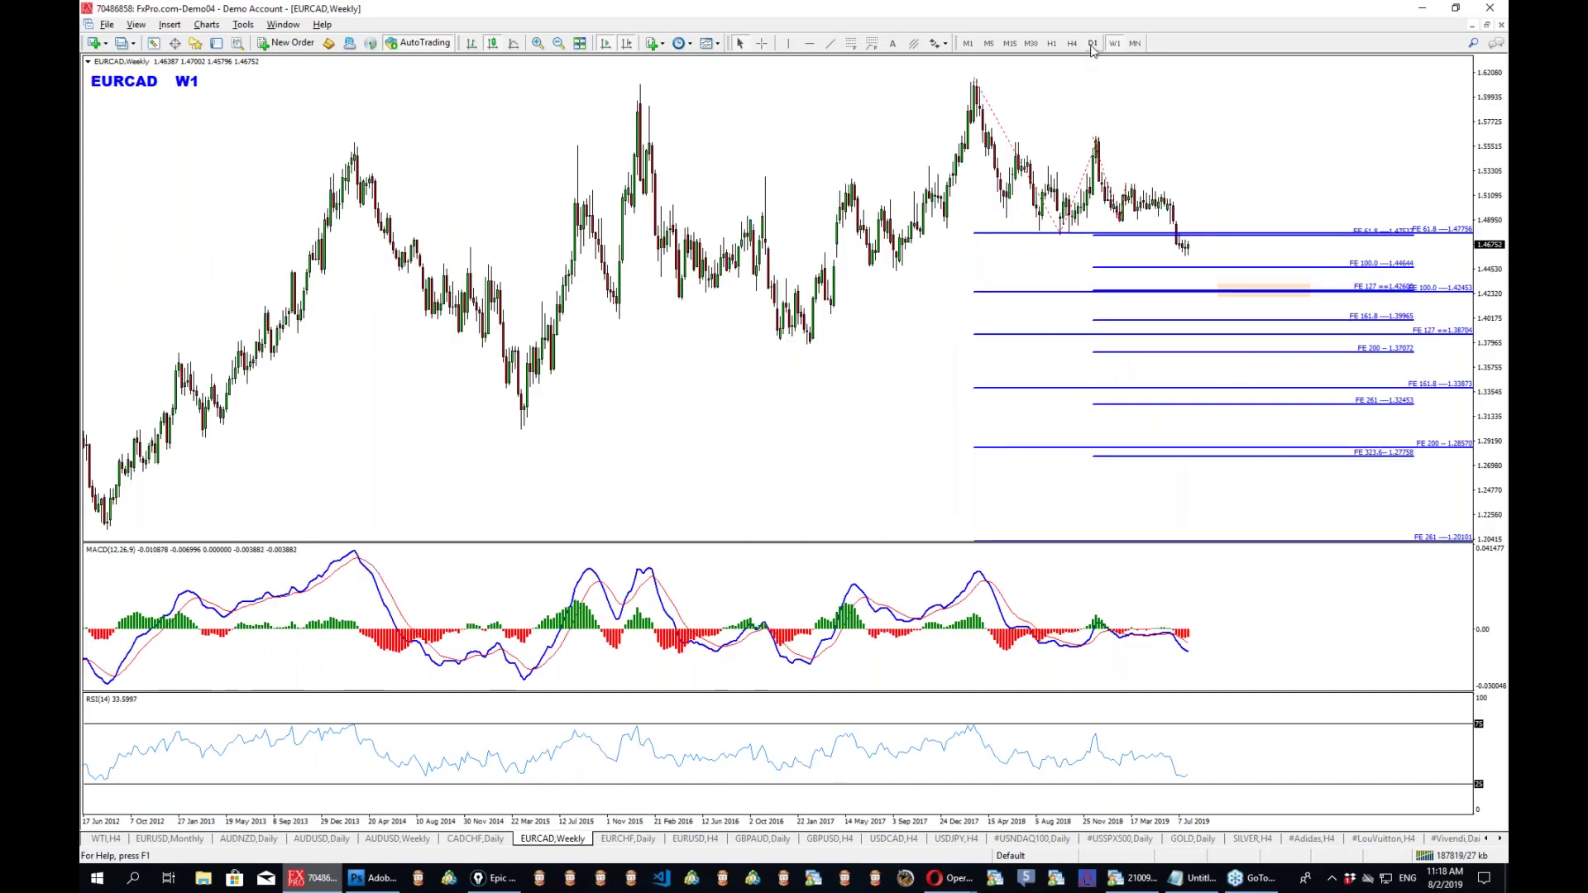
pyautogui.click(1093, 43)
# Draw a long, thin rectangle zone over the two 61.8 expansion levels and compress the price scale to reveal the 100.0 level.
pyautogui.click(169, 24)
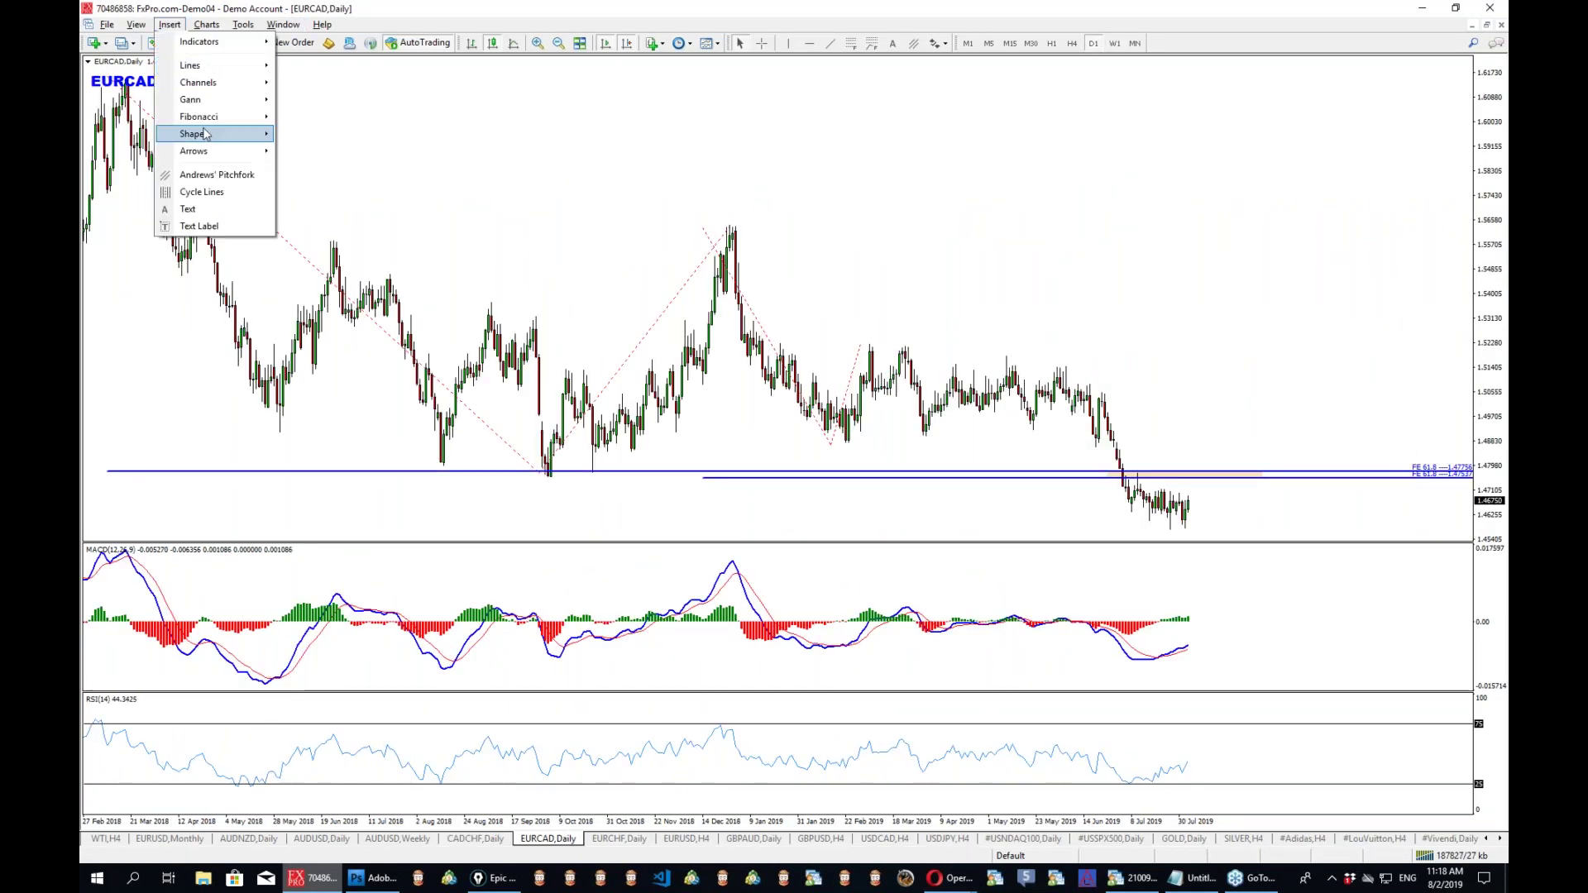
pyautogui.click(282, 134)
pyautogui.moveTo(271, 467); pyautogui.dragTo(1354, 480)
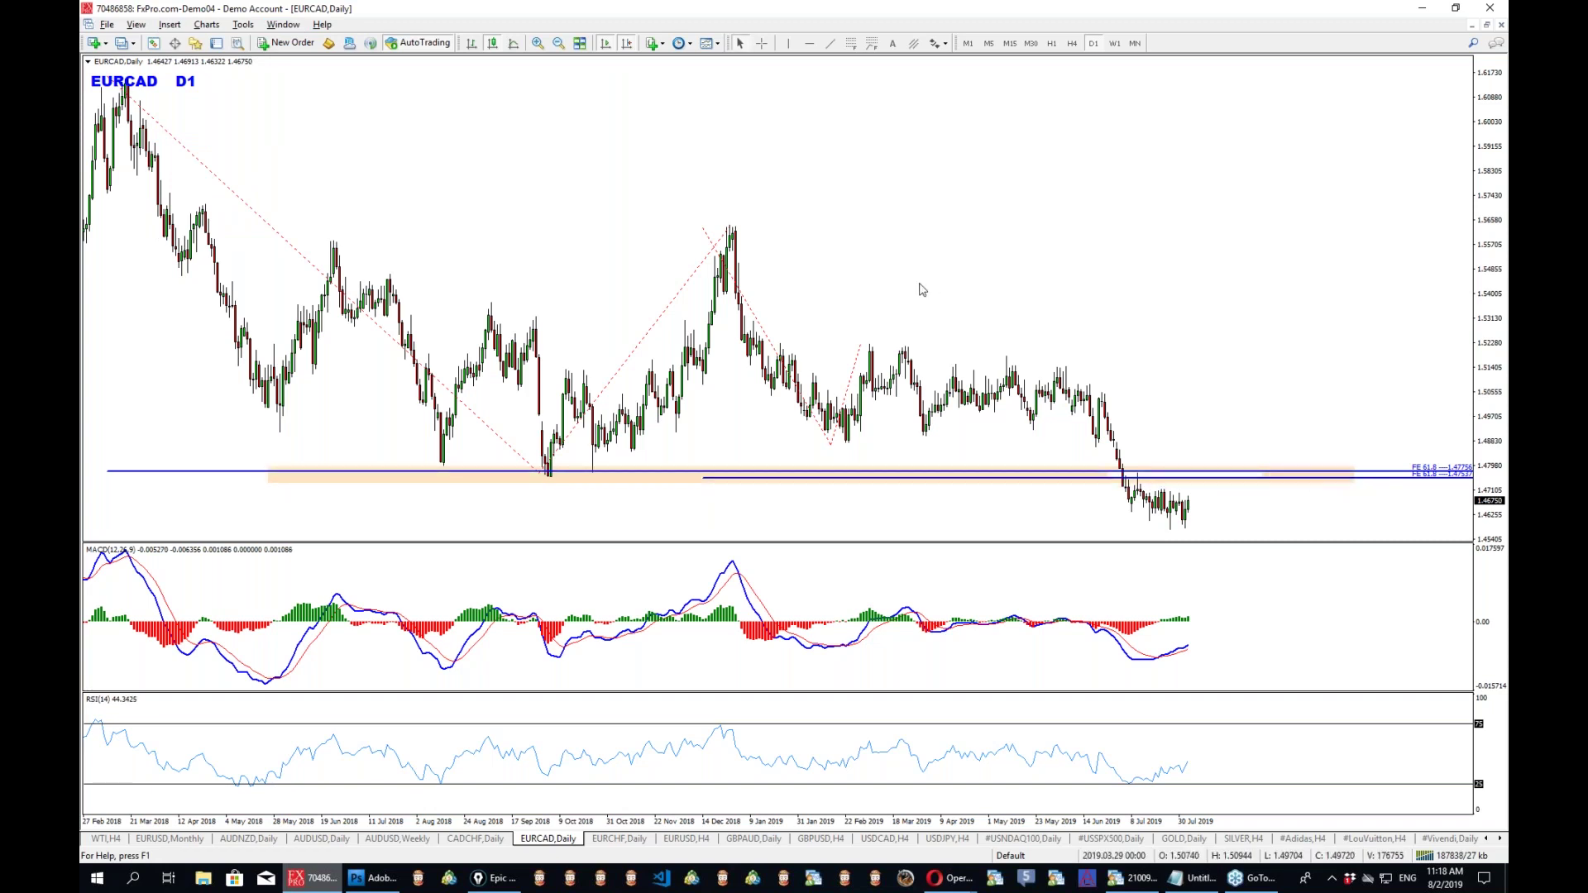
pyautogui.moveTo(1498, 205); pyautogui.dragTo(1498, 248)
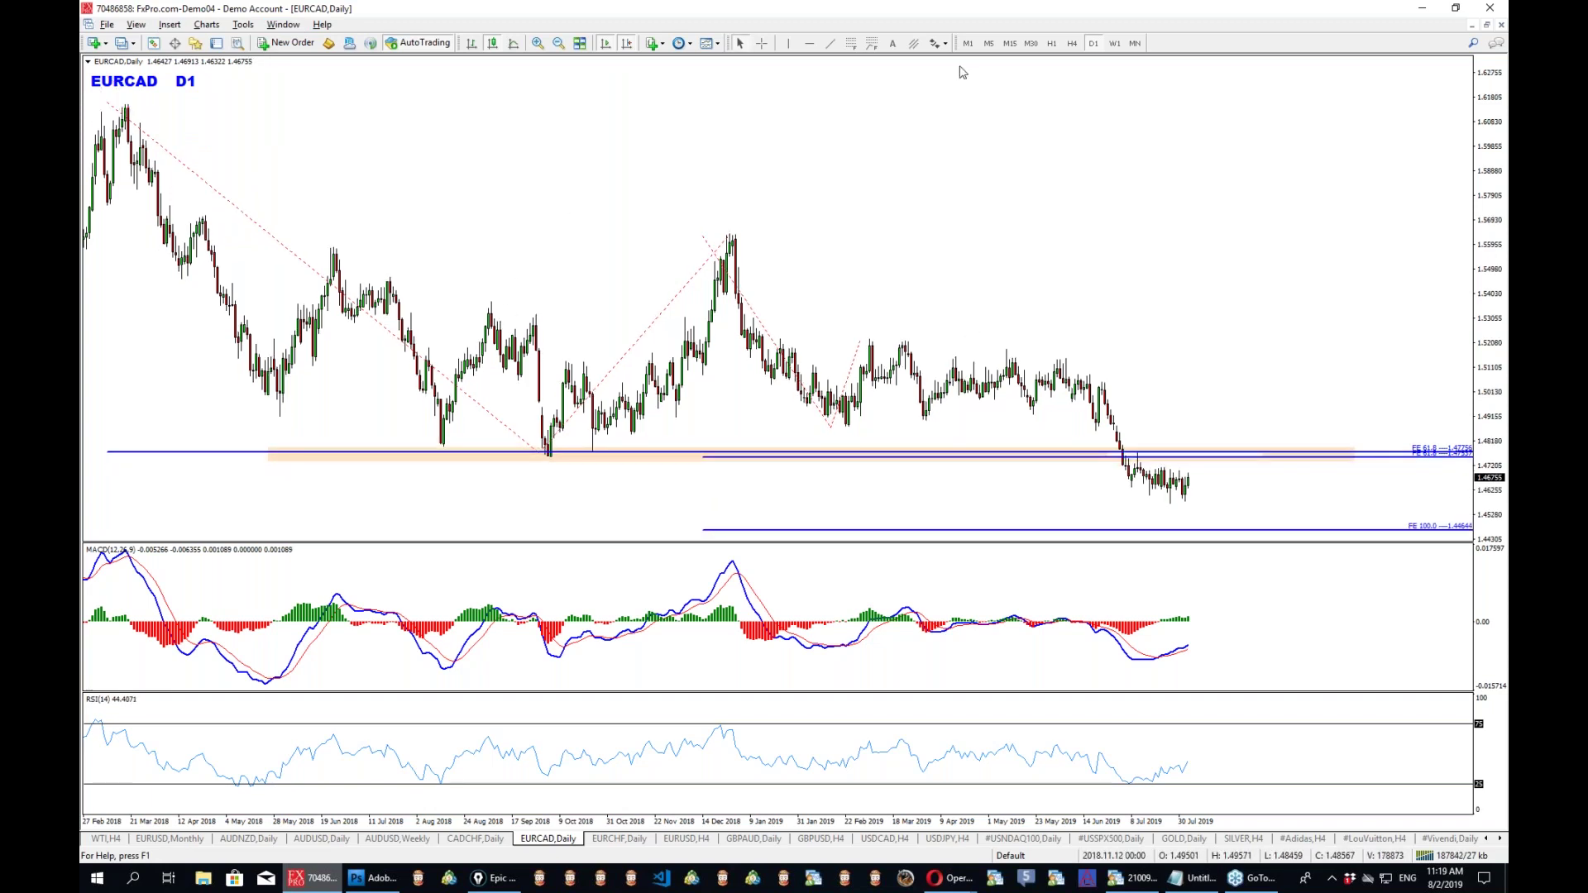
# Draw a trendline from the latest price up to the 61.8 zone, circle the retest area and add an arrow pointing down at it.
pyautogui.click(829, 43)
pyautogui.moveTo(1188, 494)
pyautogui.mouseDown()
pyautogui.moveTo(1215, 455)
pyautogui.moveTo(1151, 451)
pyautogui.moveTo(1253, 455)
pyautogui.moveTo(1224, 445)
pyautogui.mouseUp()
pyautogui.hotkey('ctrl', 'shift', '3')
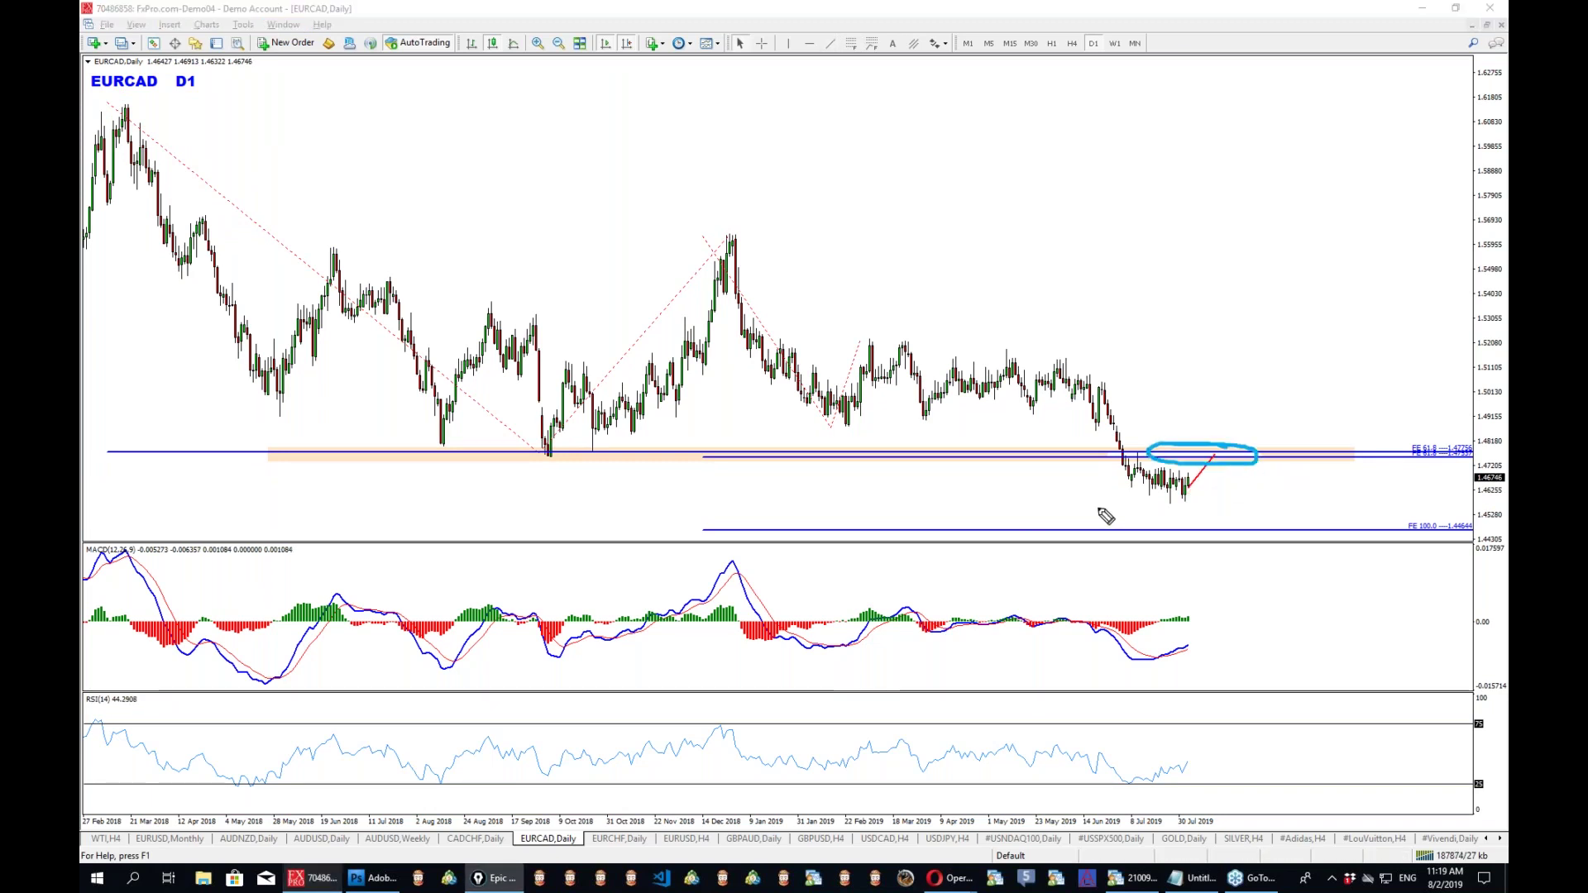
pyautogui.moveTo(1250, 325)
pyautogui.mouseDown()
pyautogui.moveTo(1224, 425)
pyautogui.moveTo(1240, 411)
pyautogui.mouseUp()
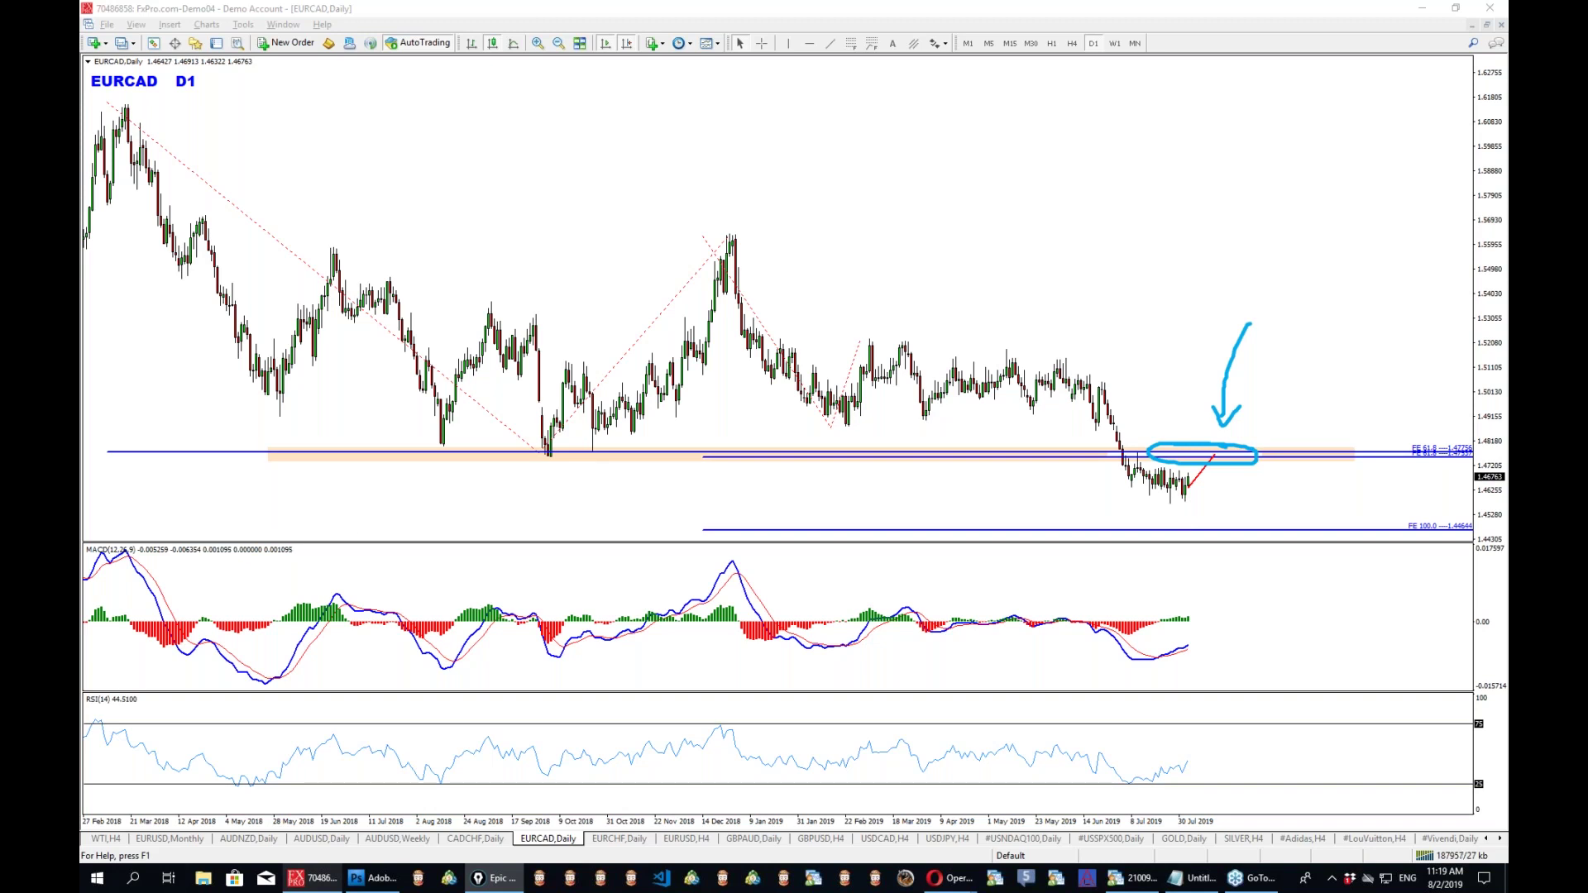
# Retrace the rise to the 61.8 zone with the pen, highlight the level, and add arrows meeting at the retest point.
pyautogui.moveTo(1181, 498); pyautogui.dragTo(1209, 459)
pyautogui.moveTo(1081, 457); pyautogui.dragTo(1239, 455)
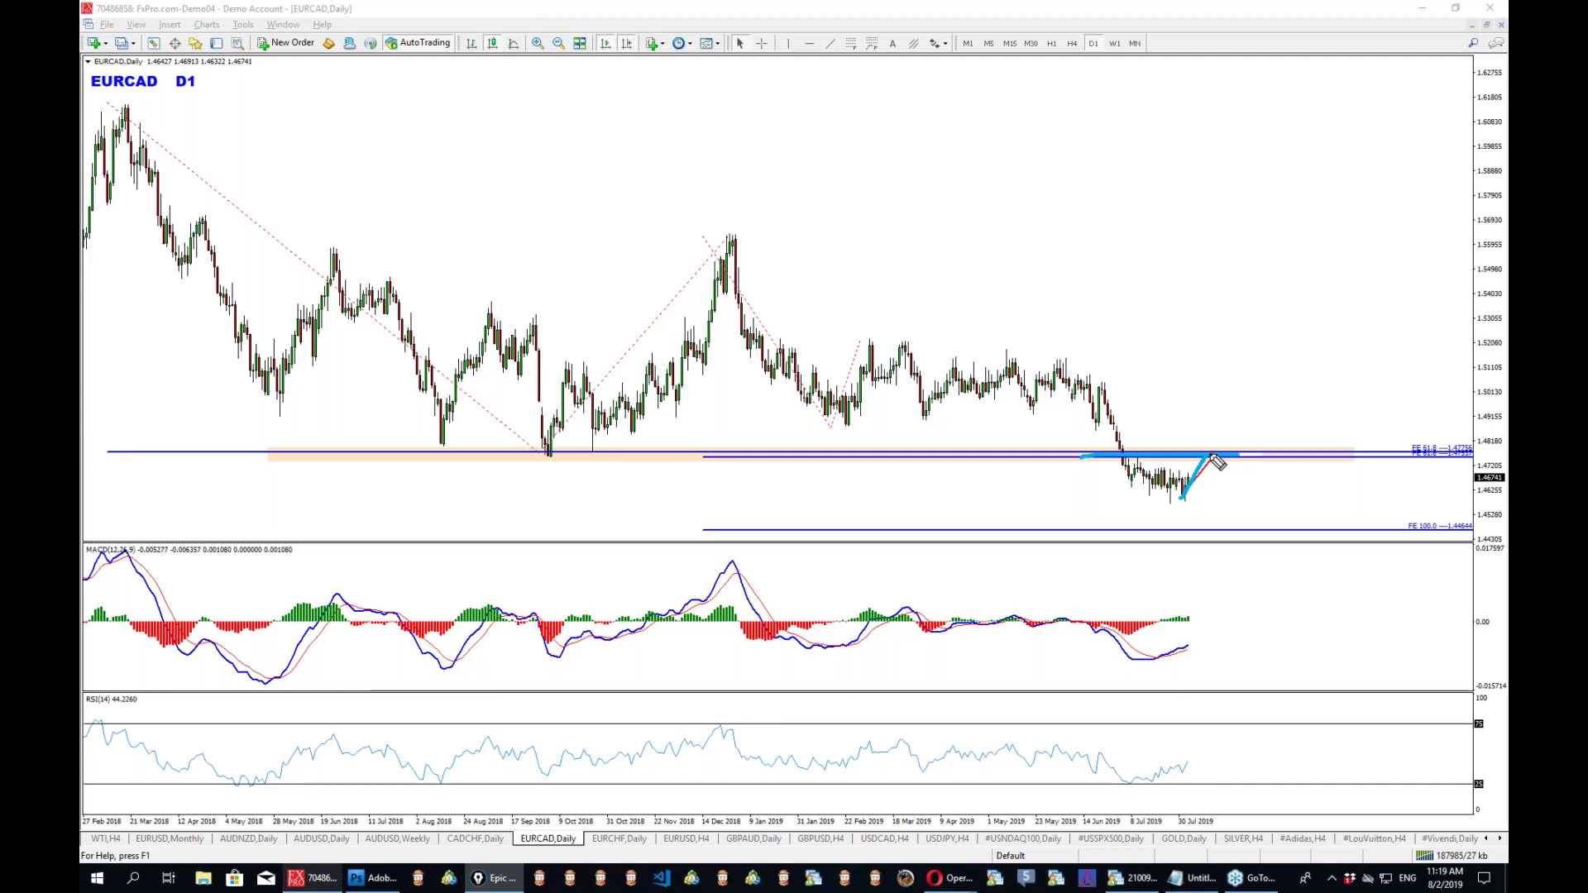
pyautogui.moveTo(1234, 414)
pyautogui.mouseDown()
pyautogui.moveTo(1234, 454)
pyautogui.moveTo(1238, 431)
pyautogui.moveTo(1252, 447)
pyautogui.moveTo(1227, 460)
pyautogui.moveTo(1234, 529)
pyautogui.mouseUp()
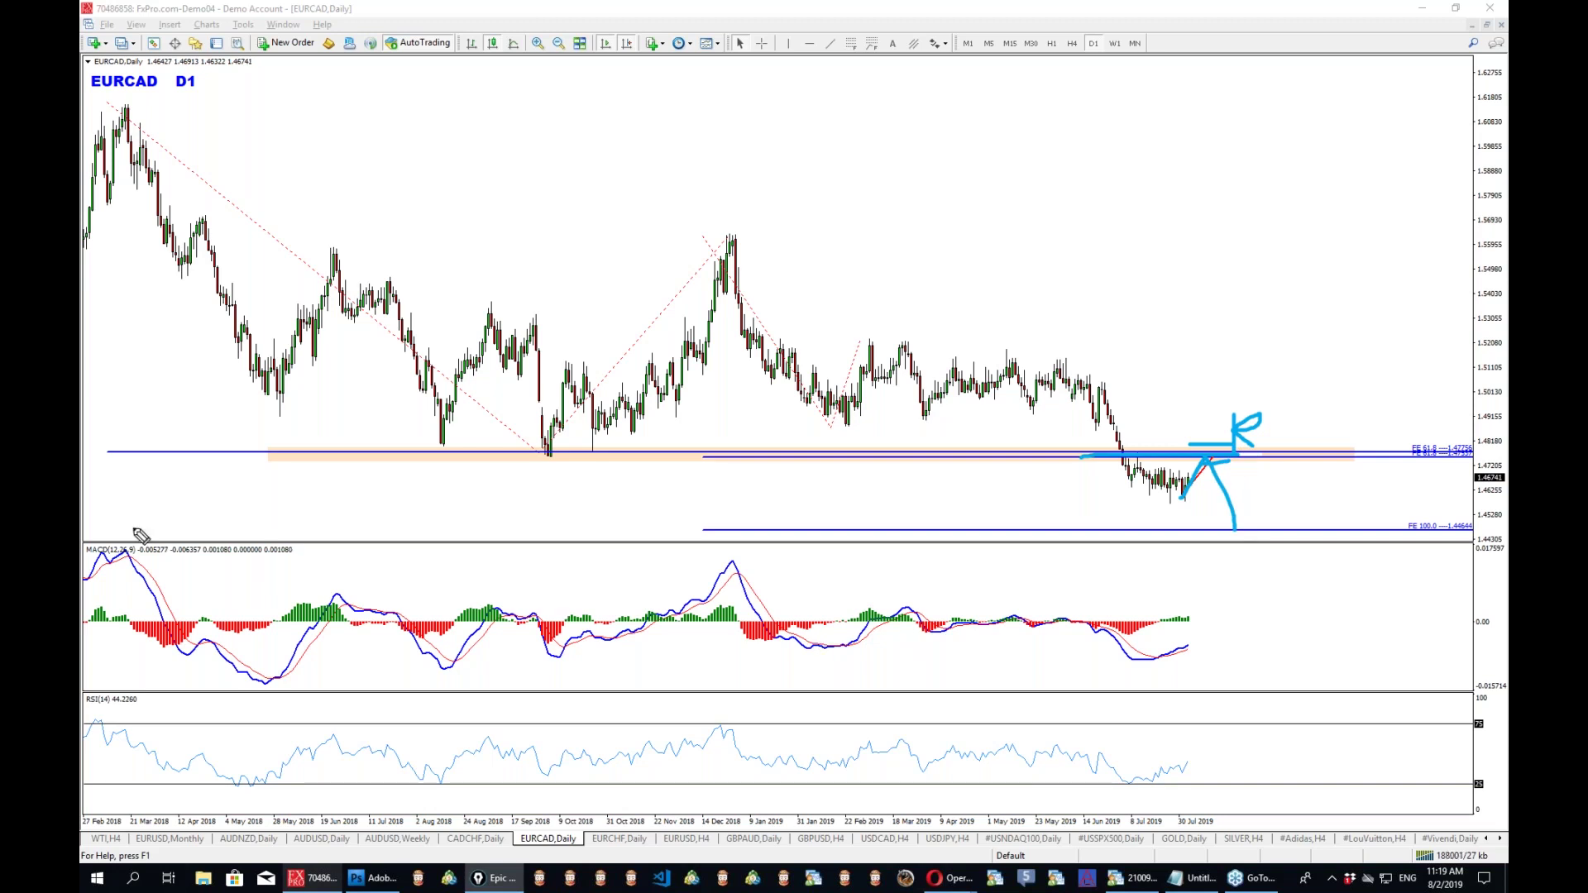
# Show the weekly timeframe and set the Fibonacci expansion starting at the late-2018 high to red levels.
pyautogui.click(1115, 43)
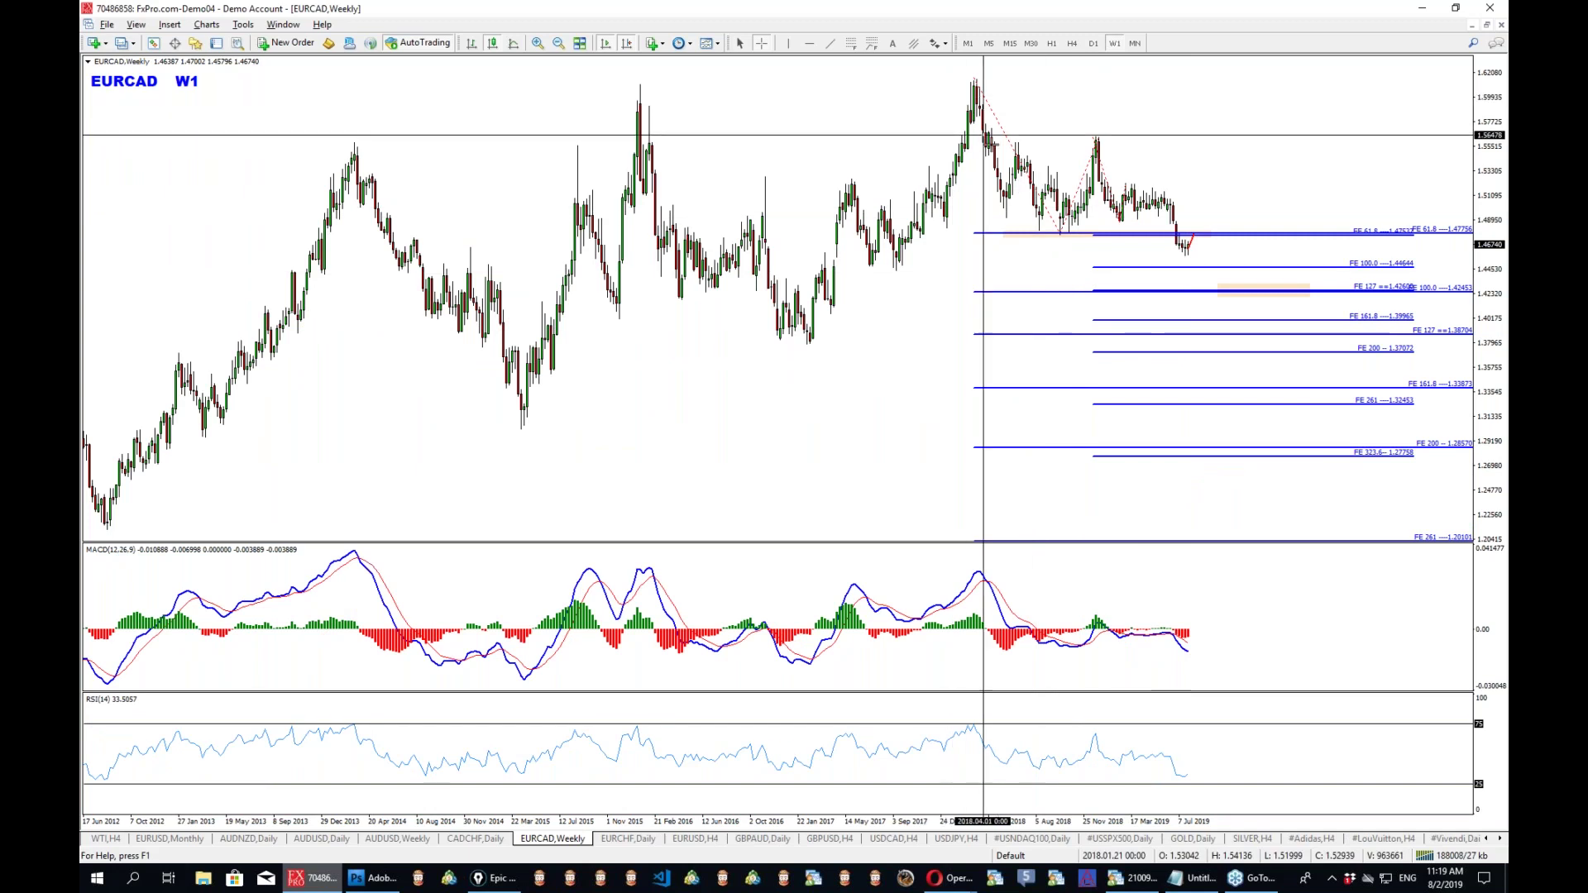
pyautogui.rightClick(1123, 180)
pyautogui.click(1154, 187)
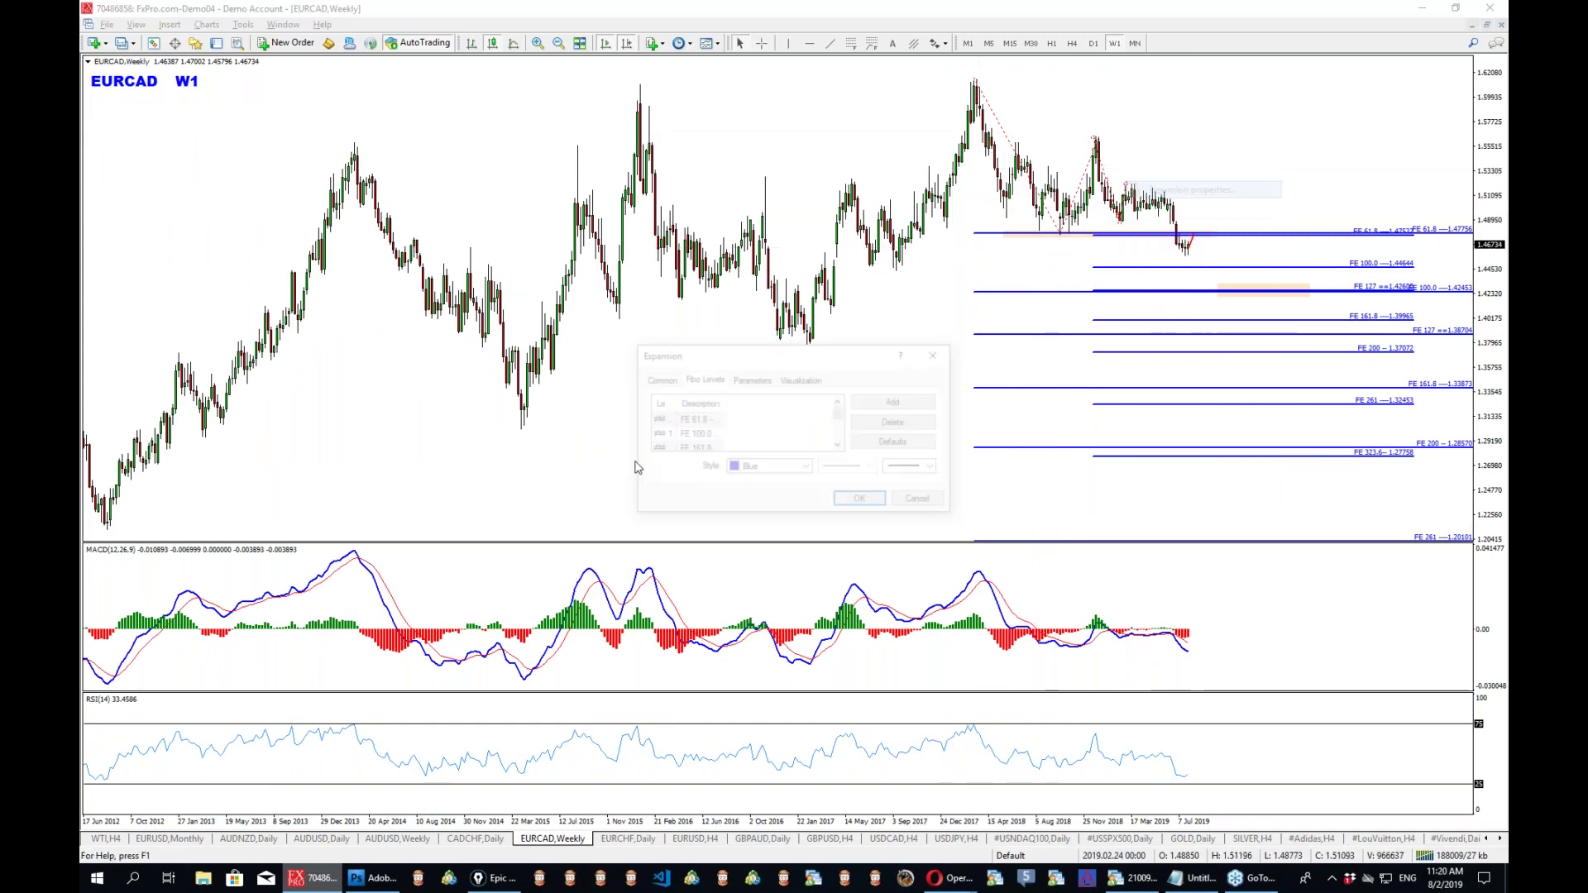
pyautogui.click(810, 468)
pyautogui.click(832, 569)
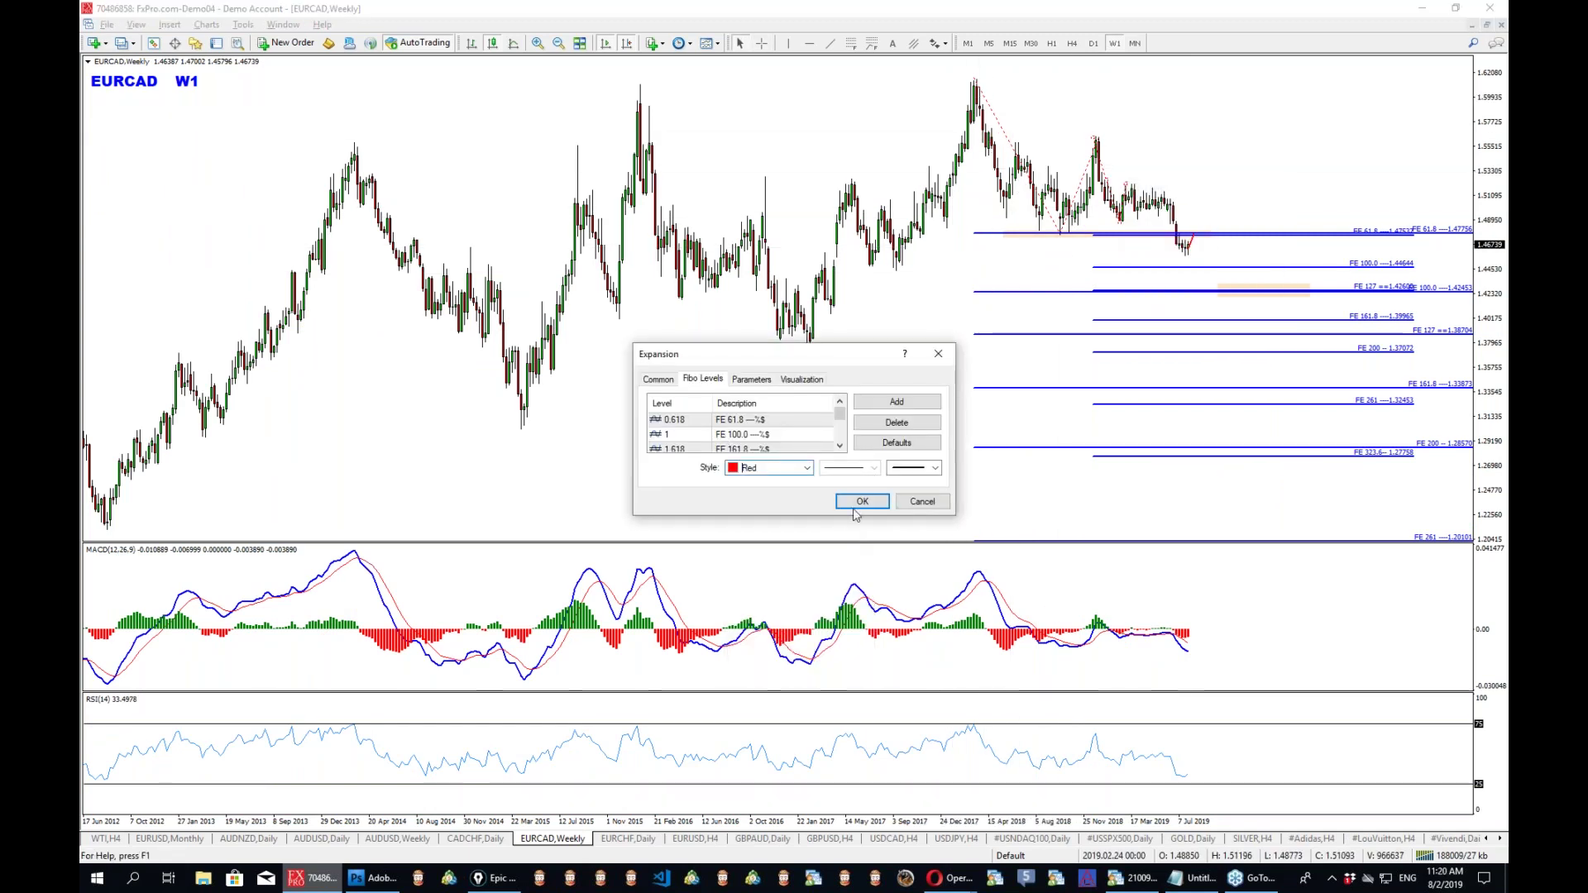
pyautogui.click(862, 501)
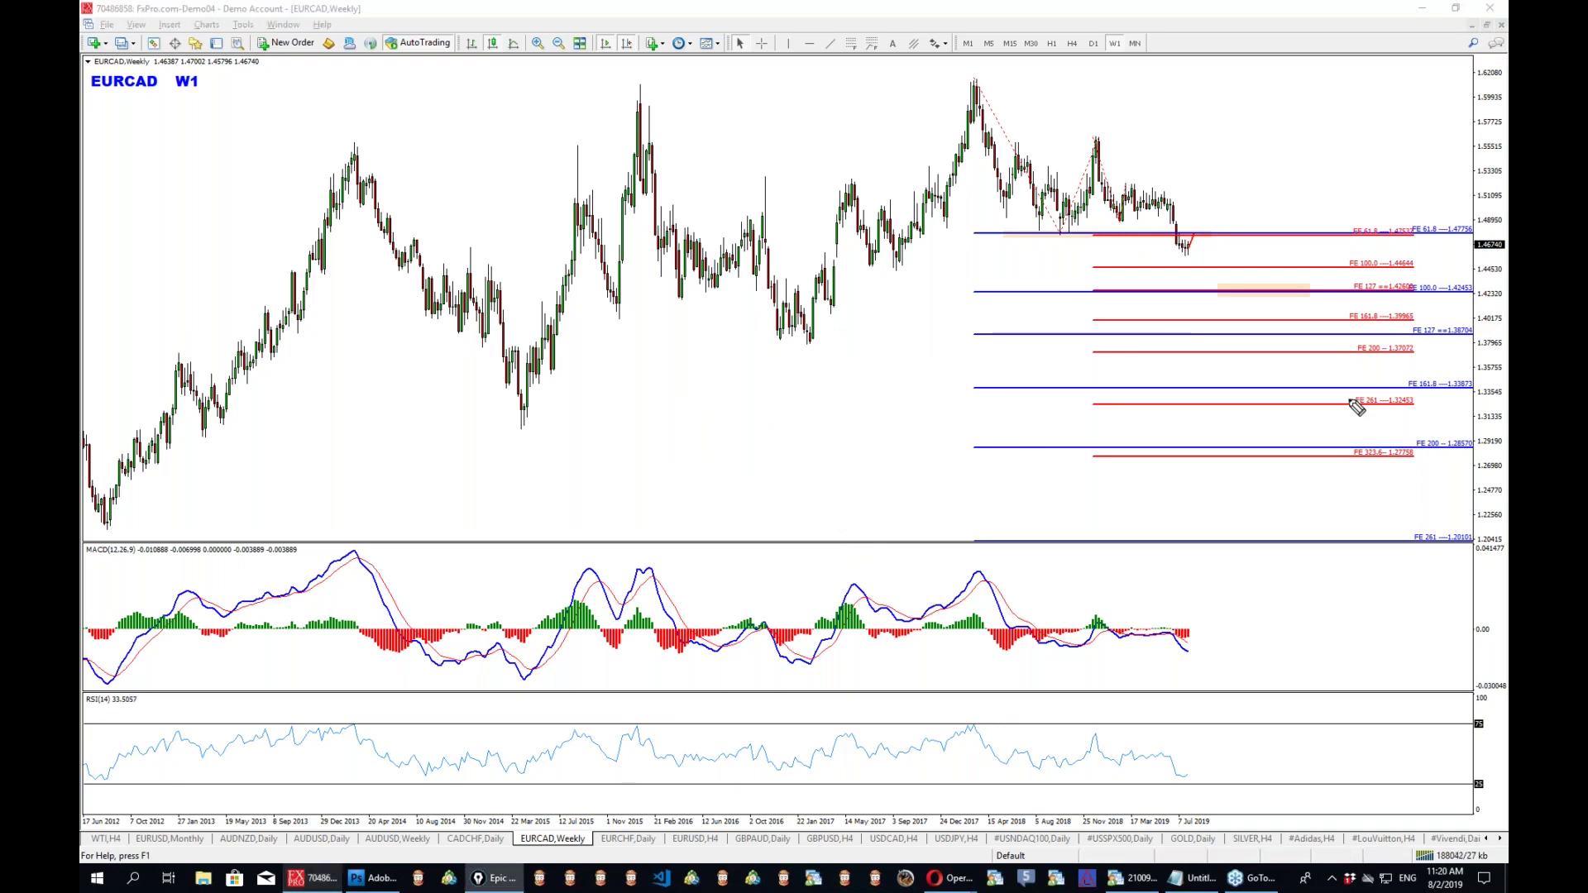
# Trace the declines from the two 2018 weekly EURCAD highs with the pen, and clear the strokes.
pyautogui.moveTo(965, 76); pyautogui.dragTo(1040, 284)
pyautogui.moveTo(1092, 149); pyautogui.dragTo(1129, 258)
pyautogui.hotkey('ctrl', 'shift', '7')
# Circle the 100.0/127 confluence and the 61.8 break, sketch a drop and a line along the red 100.0 level, and clear the ink.
pyautogui.moveTo(1090, 284)
pyautogui.mouseDown()
pyautogui.moveTo(1097, 301)
pyautogui.moveTo(1090, 285)
pyautogui.mouseUp()
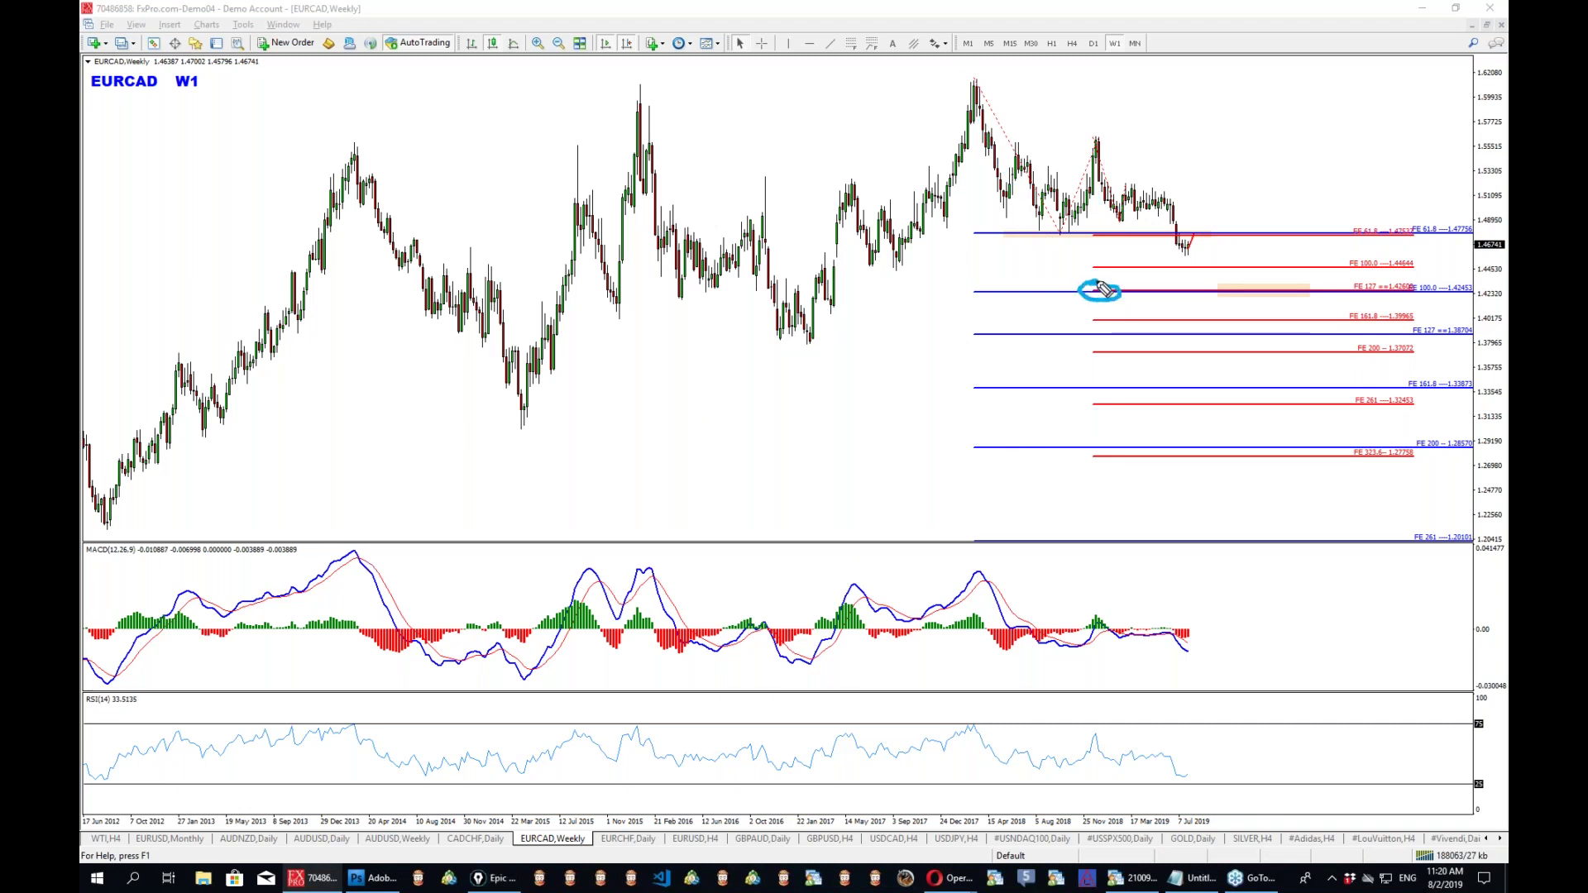
pyautogui.moveTo(1156, 236)
pyautogui.mouseDown()
pyautogui.moveTo(1178, 228)
pyautogui.moveTo(1166, 247)
pyautogui.moveTo(1174, 227)
pyautogui.mouseUp()
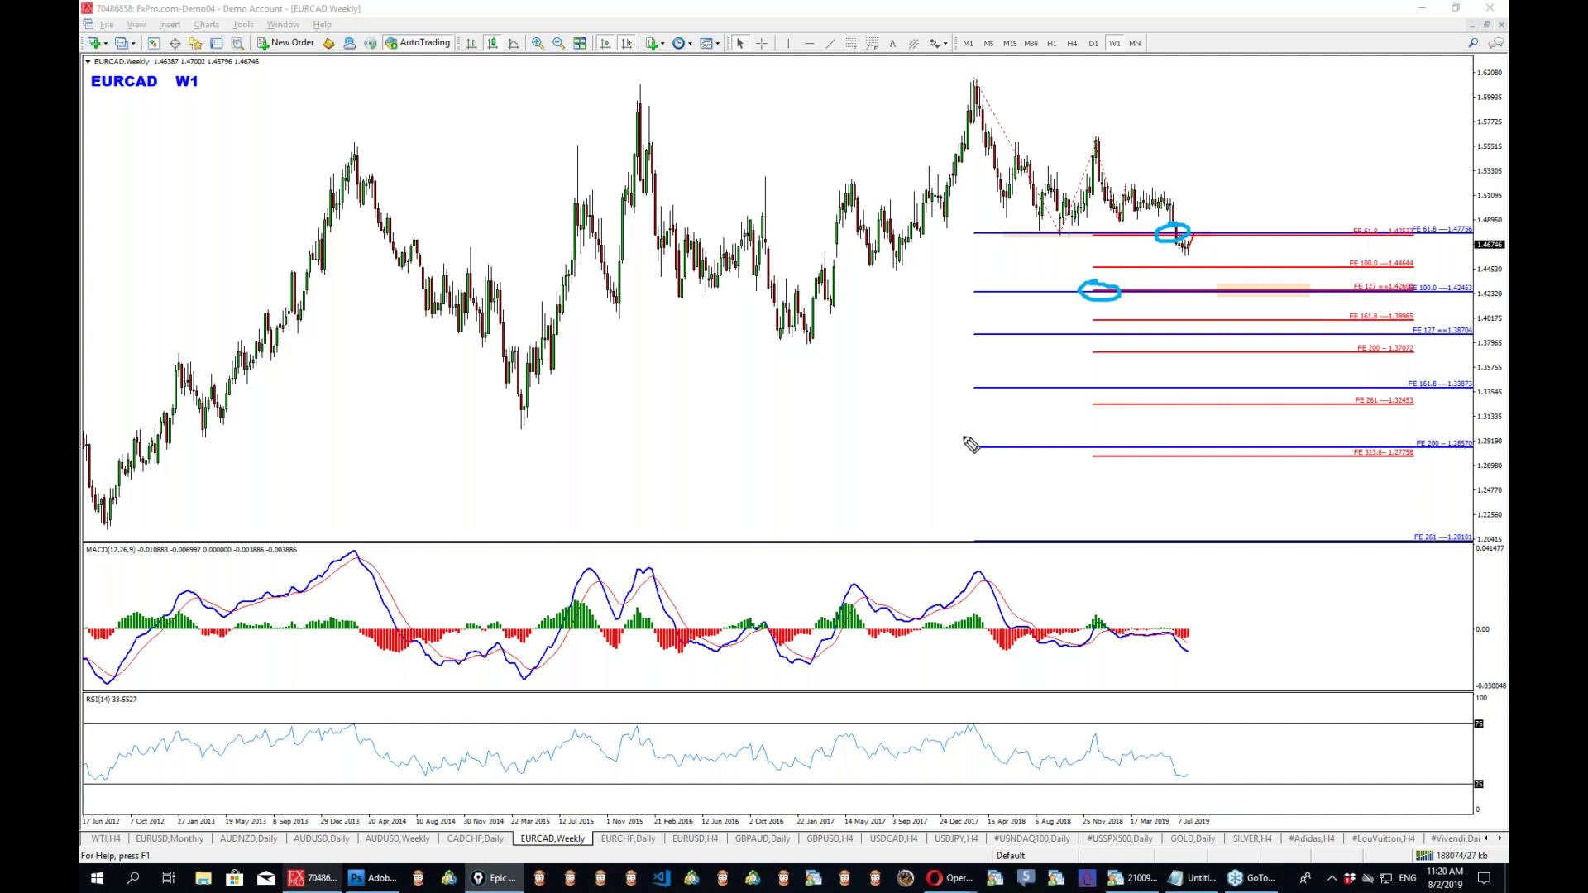
pyautogui.moveTo(1189, 237); pyautogui.dragTo(1201, 277)
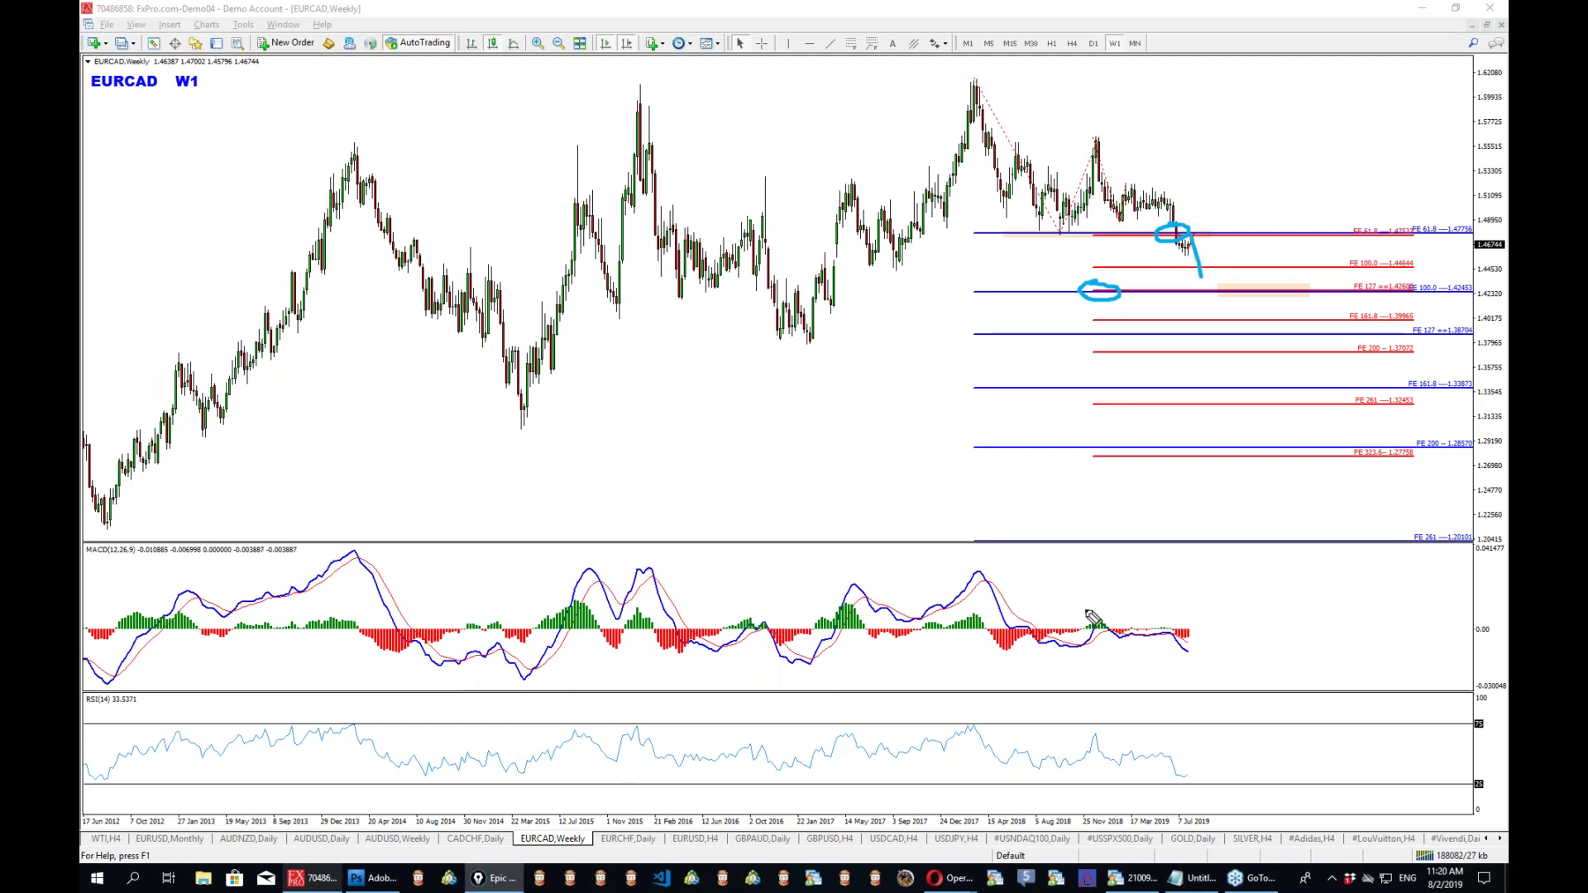
pyautogui.moveTo(854, 263); pyautogui.dragTo(1228, 266)
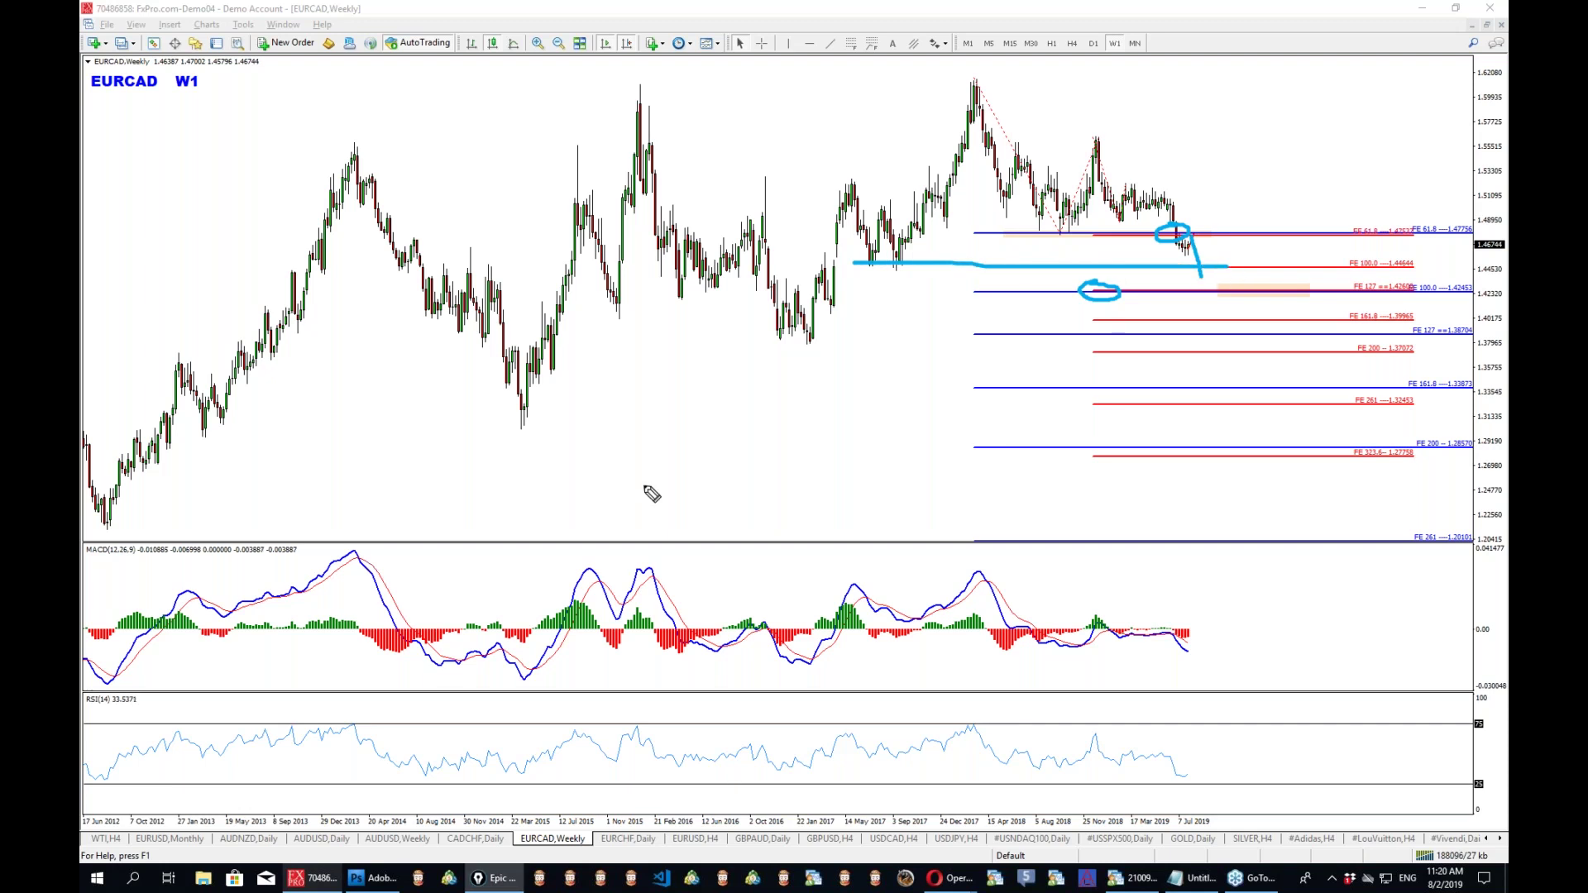
pyautogui.hotkey('ctrl', 'shift', '7')
# Circle the shaded 100.0/127 zone, box the area between the red 161.8 and 200 levels, sketch the fall towards the zone, and clear the ink.
pyautogui.moveTo(1274, 290)
pyautogui.mouseDown()
pyautogui.moveTo(1245, 291)
pyautogui.moveTo(1254, 304)
pyautogui.moveTo(1278, 290)
pyautogui.moveTo(1253, 303)
pyautogui.mouseUp()
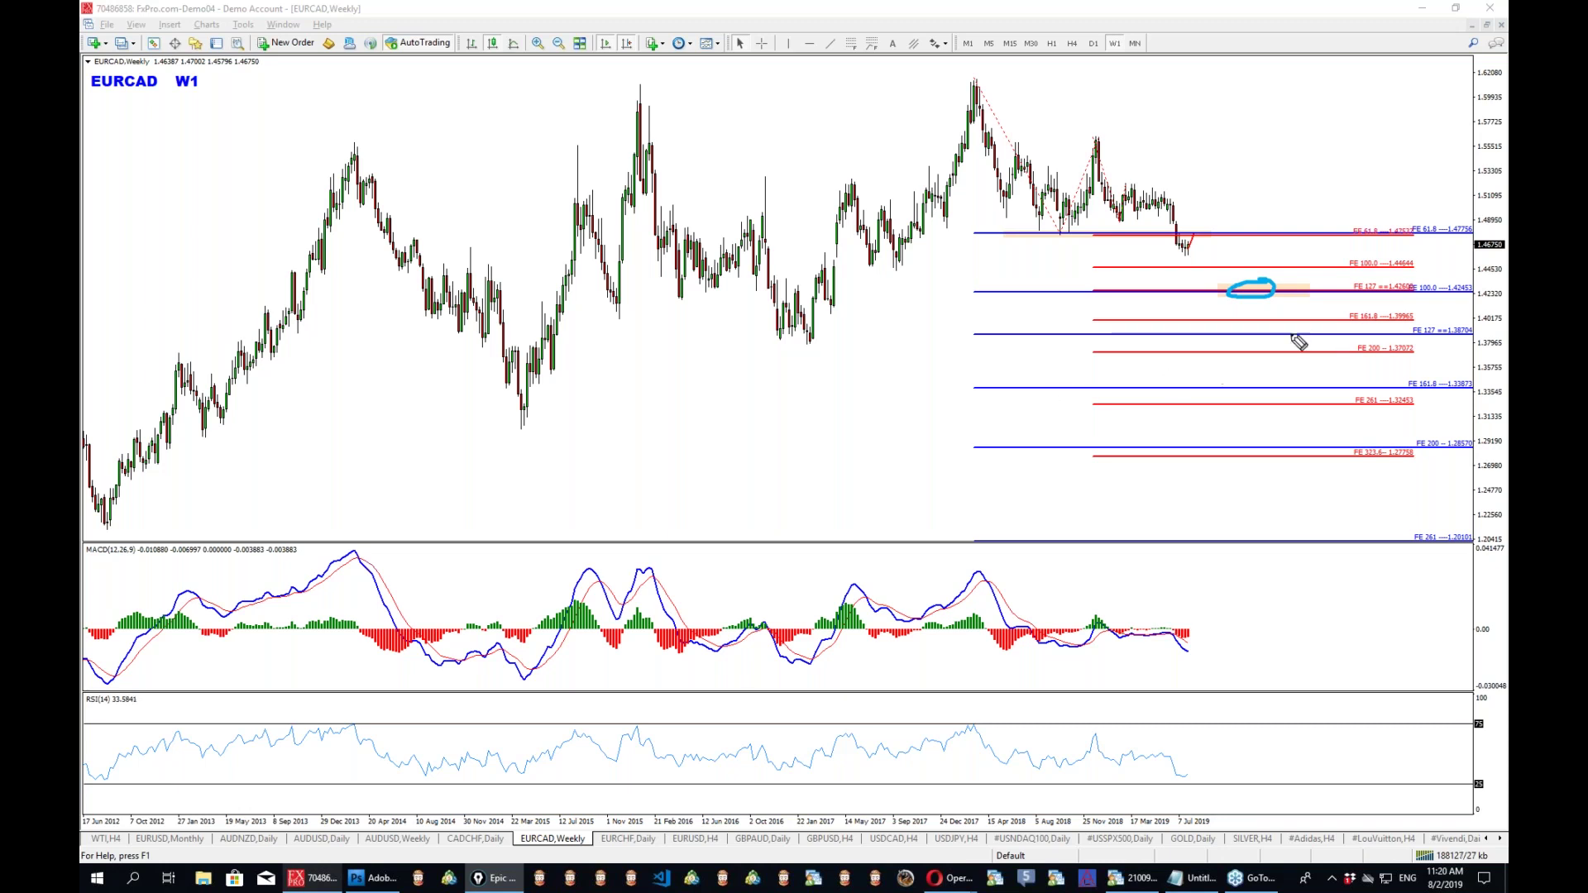
pyautogui.moveTo(1280, 320)
pyautogui.mouseDown()
pyautogui.moveTo(1216, 347)
pyautogui.moveTo(1284, 348)
pyautogui.moveTo(1284, 320)
pyautogui.mouseUp()
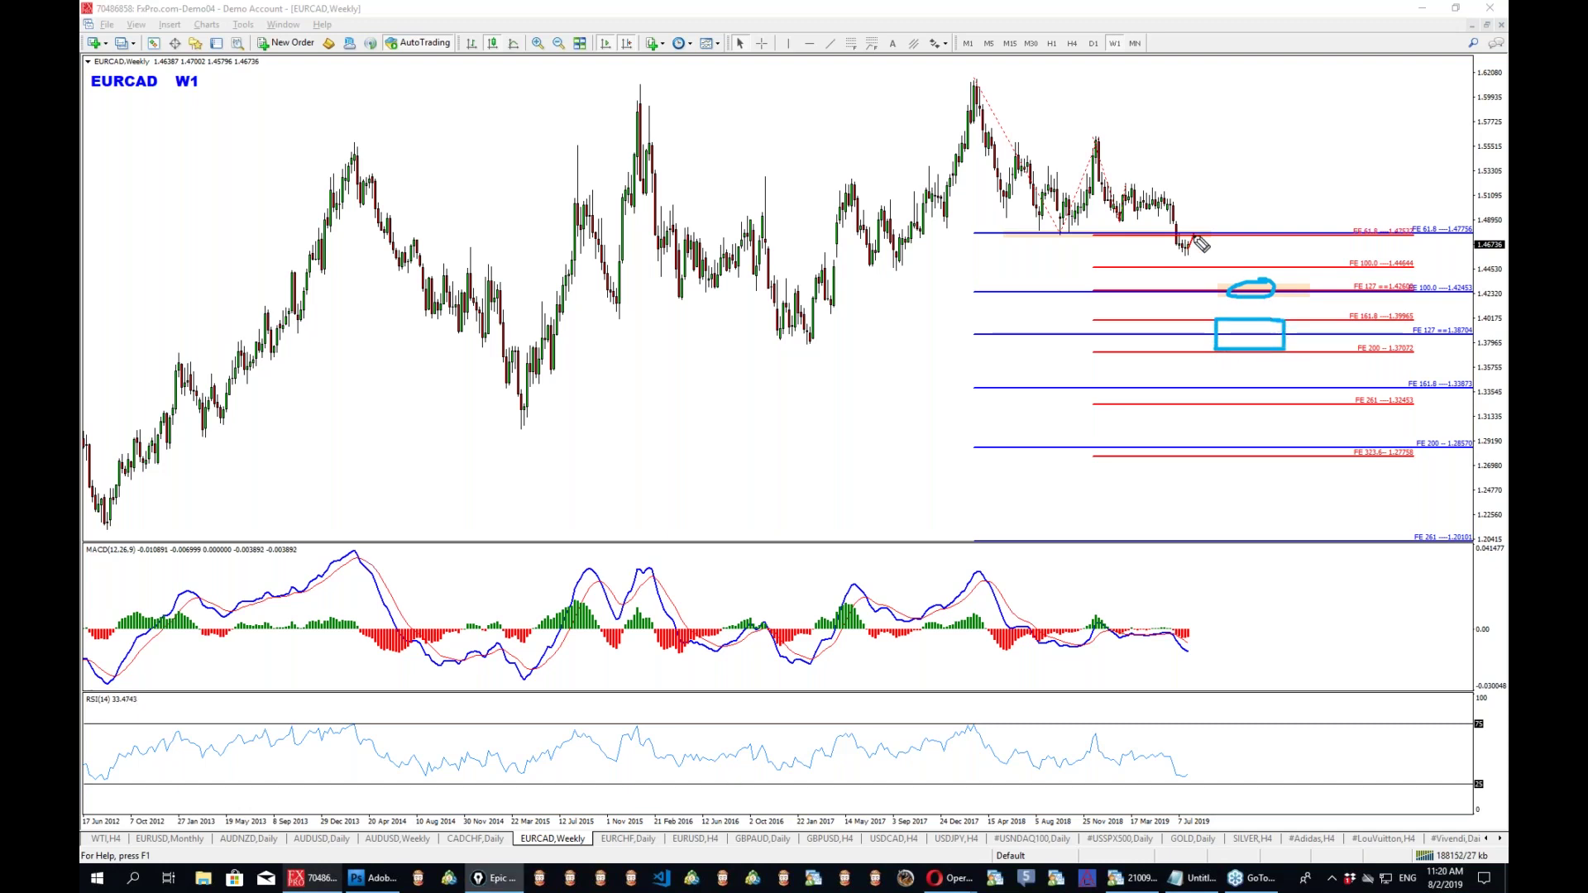
pyautogui.moveTo(1193, 238); pyautogui.dragTo(1257, 285)
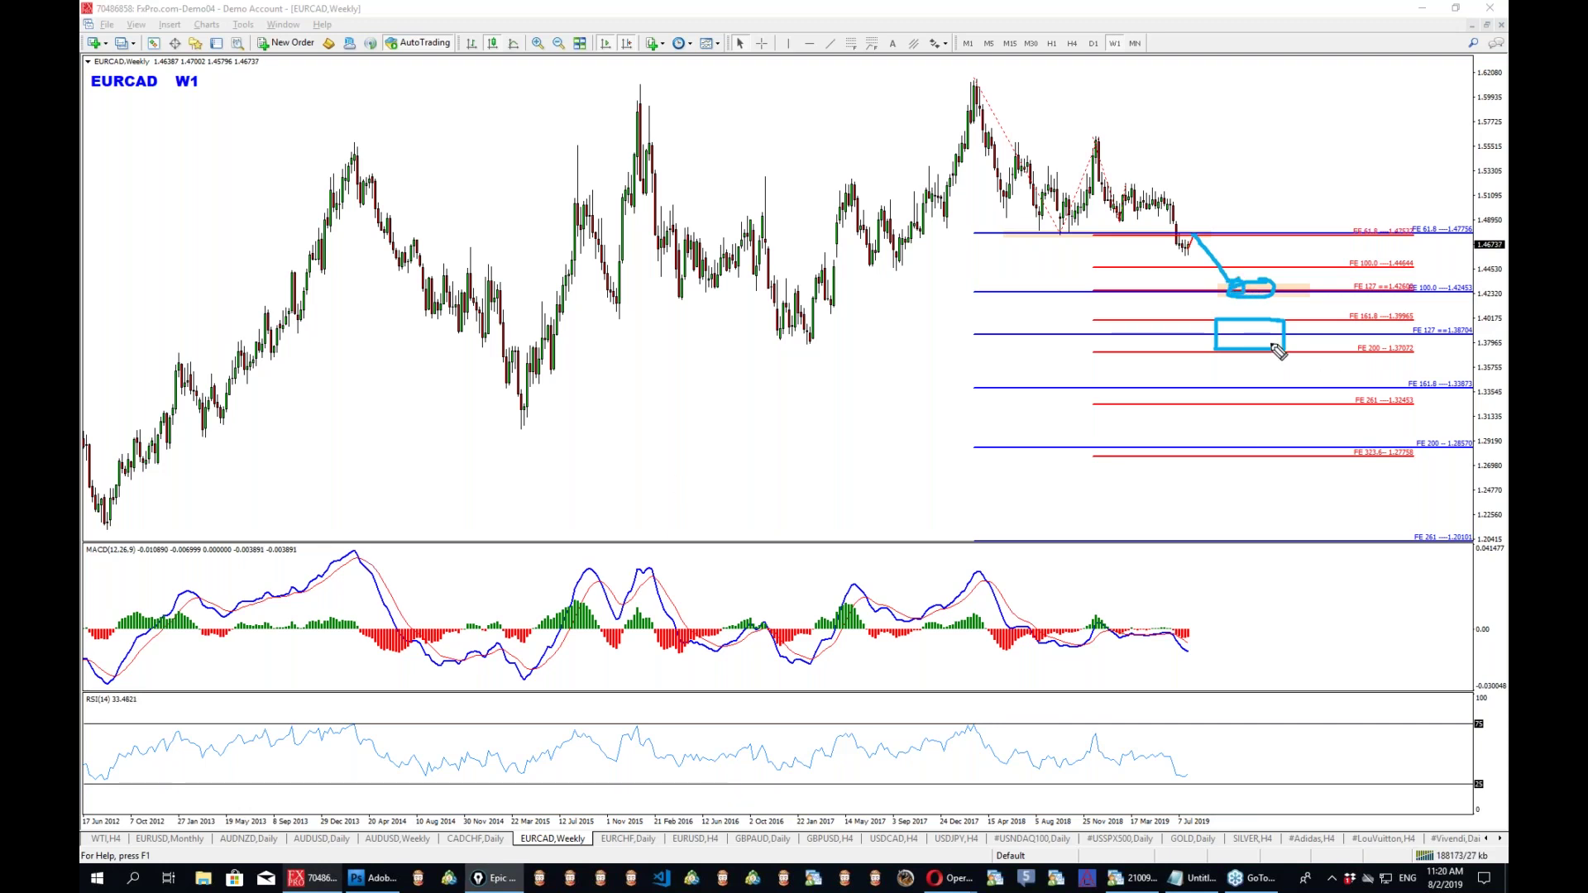
pyautogui.hotkey('ctrl', 'shift', '7')
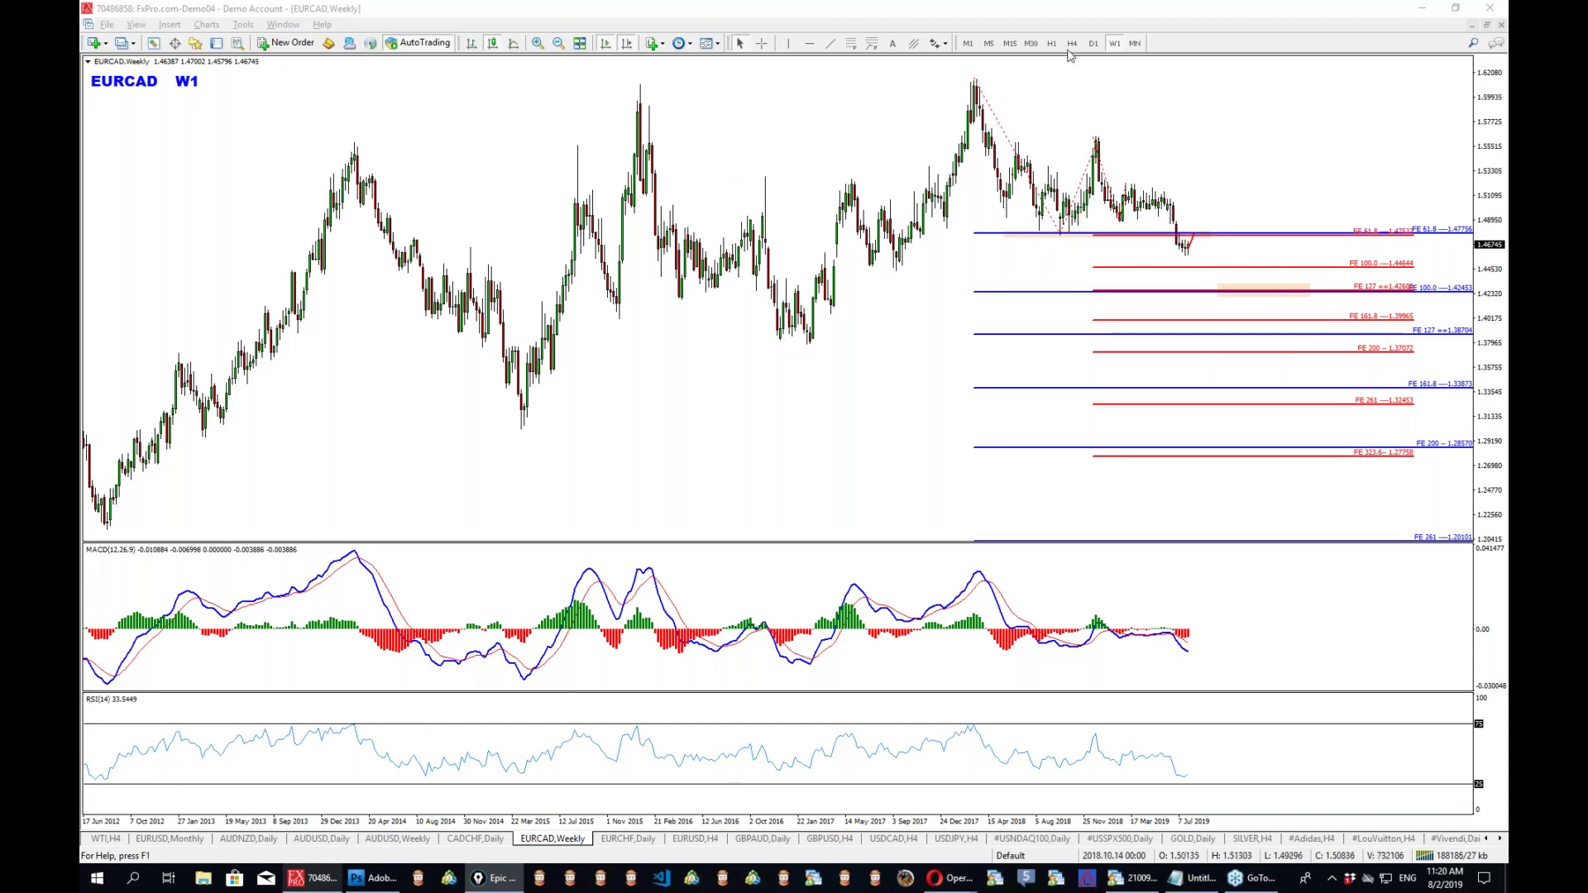
# Show EURCAD on the H4 timeframe and draw two descending trendlines enclosing the July price swings as a channel.
pyautogui.click(1092, 43)
pyautogui.click(1072, 43)
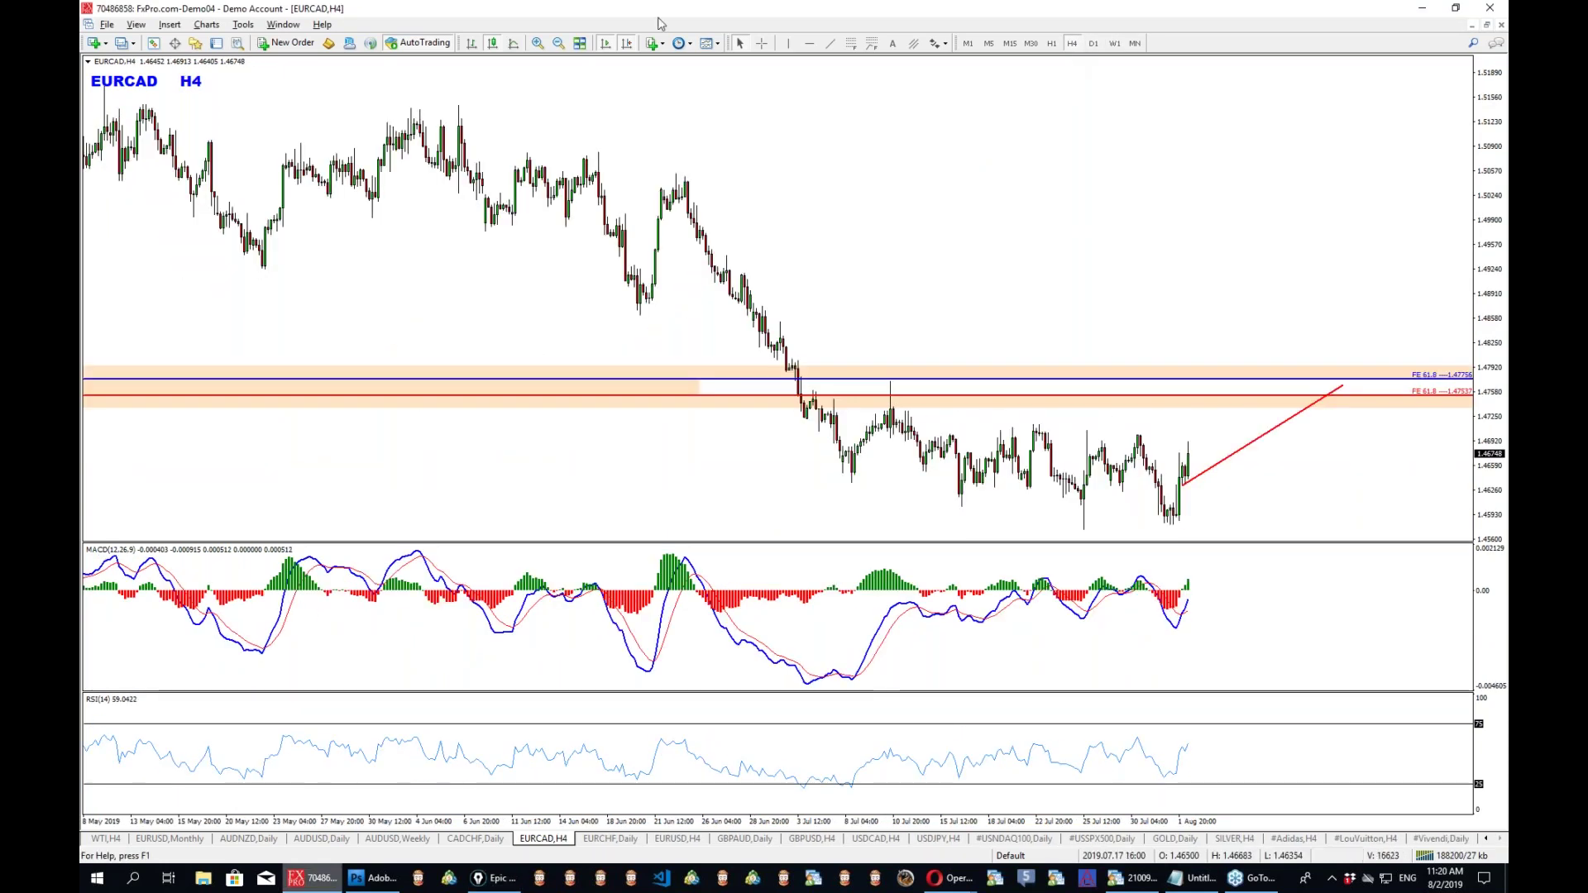
pyautogui.click(829, 43)
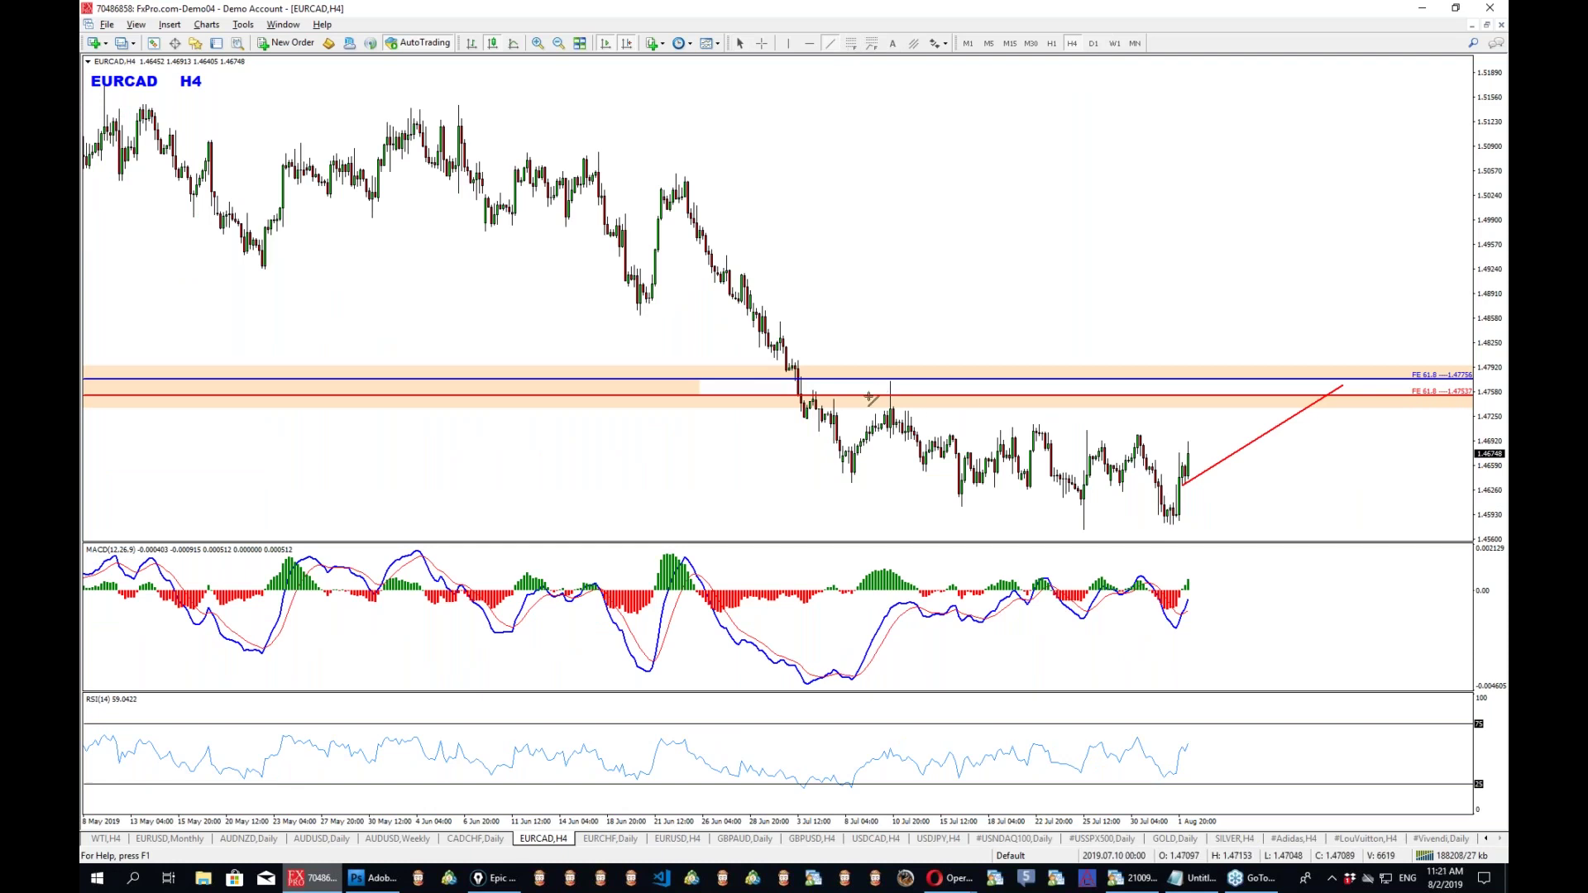
pyautogui.moveTo(837, 482)
pyautogui.mouseDown()
pyautogui.moveTo(1203, 528)
pyautogui.moveTo(1246, 460)
pyautogui.moveTo(1238, 447)
pyautogui.mouseUp()
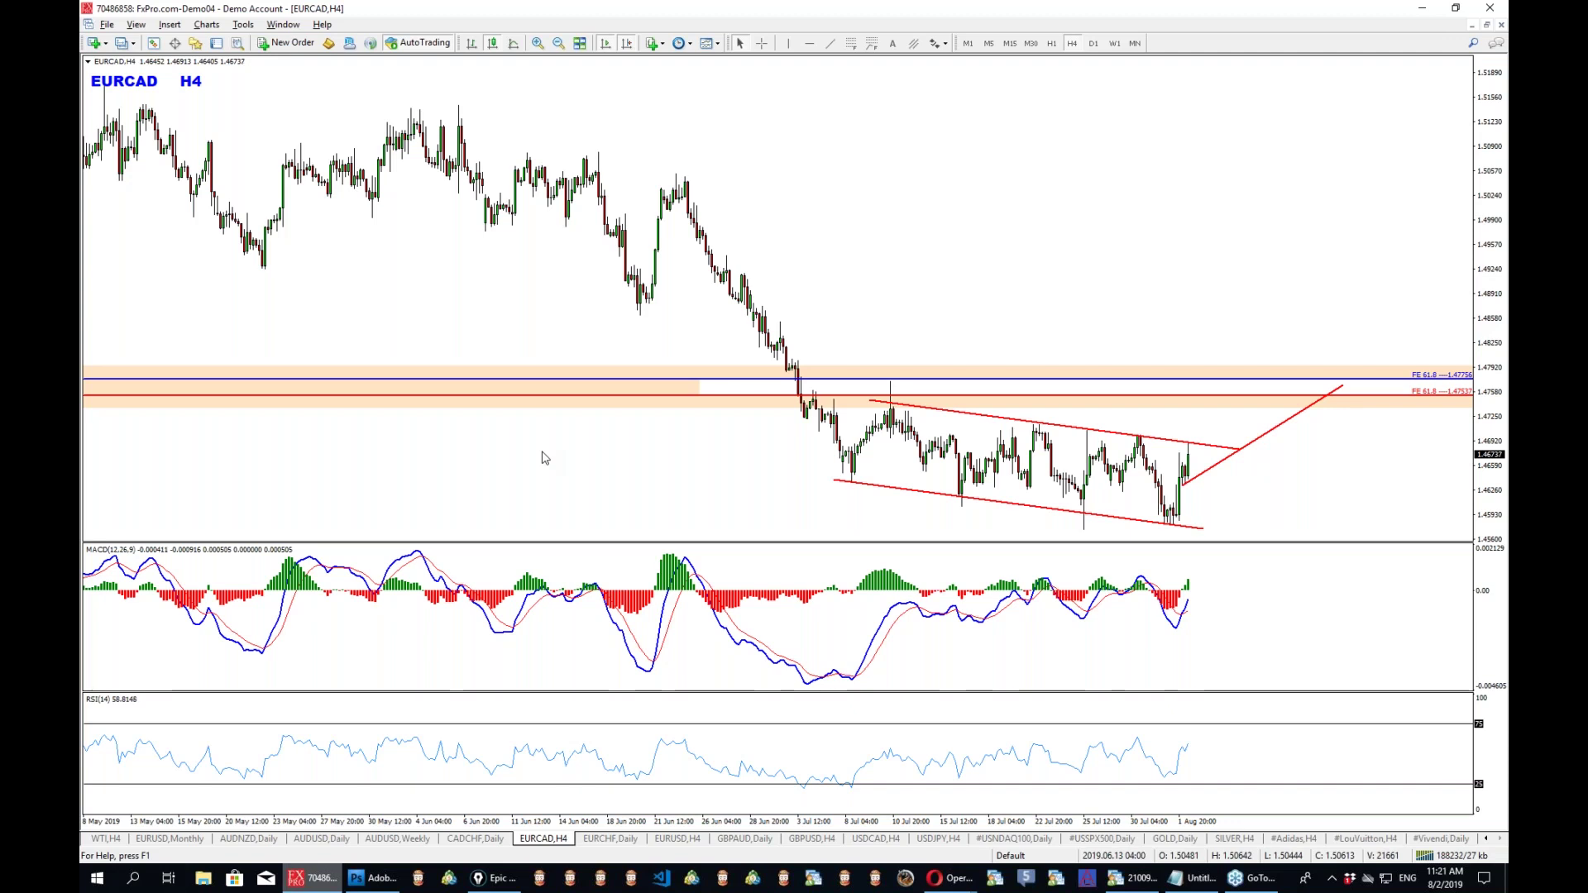
# Circle the area just above the channel at the 61.8 zone with the pen, and clear the circle.
pyautogui.hotkey('ctrl', '3')
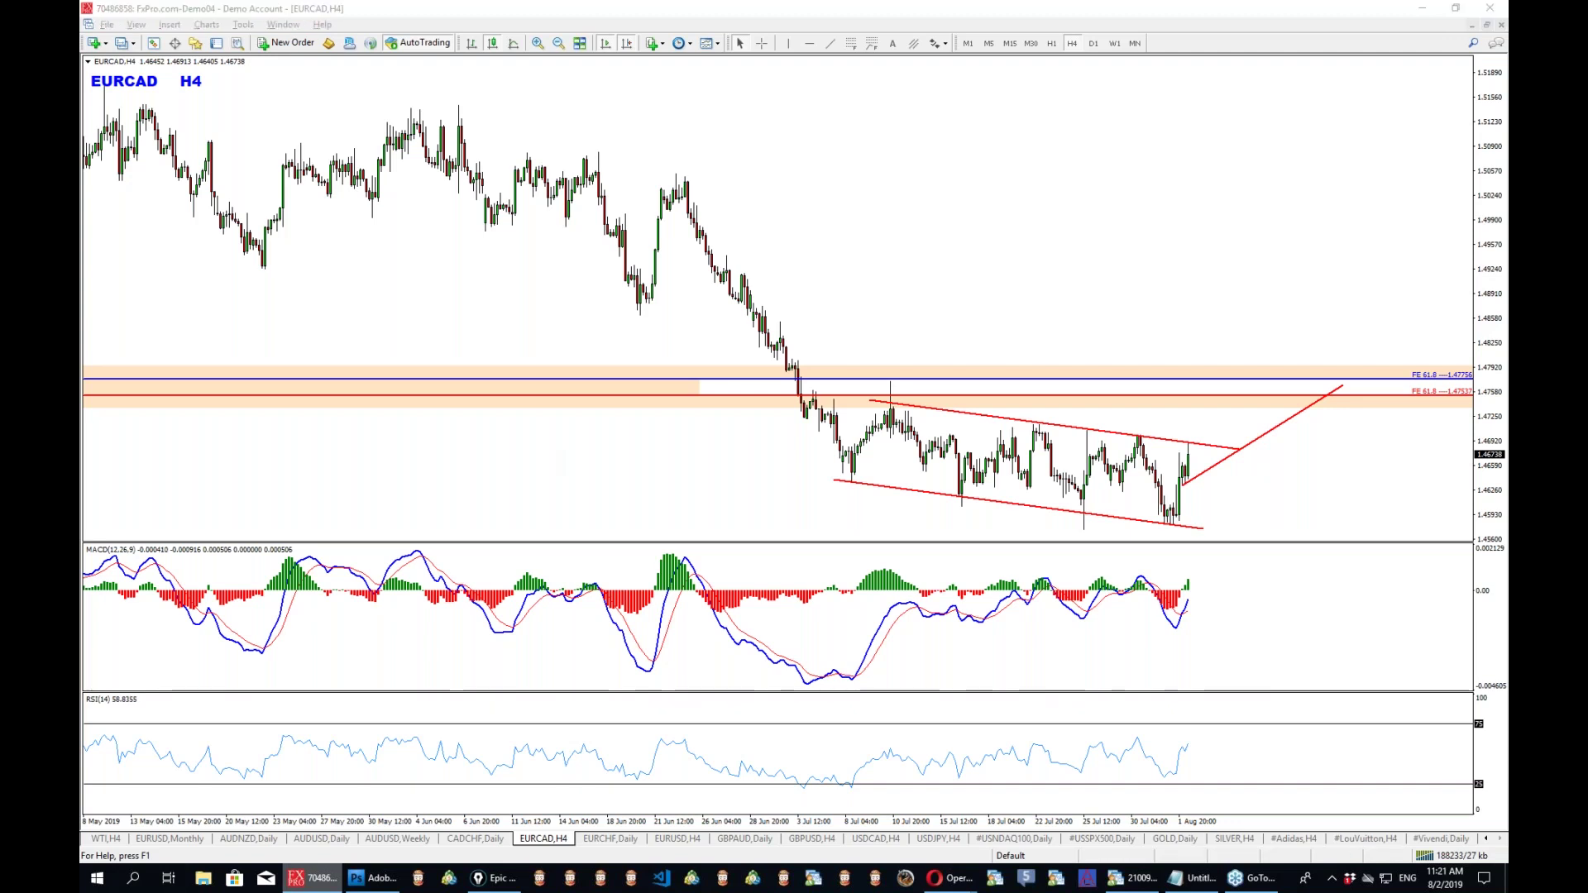
pyautogui.moveTo(1211, 406); pyautogui.dragTo(1182, 410)
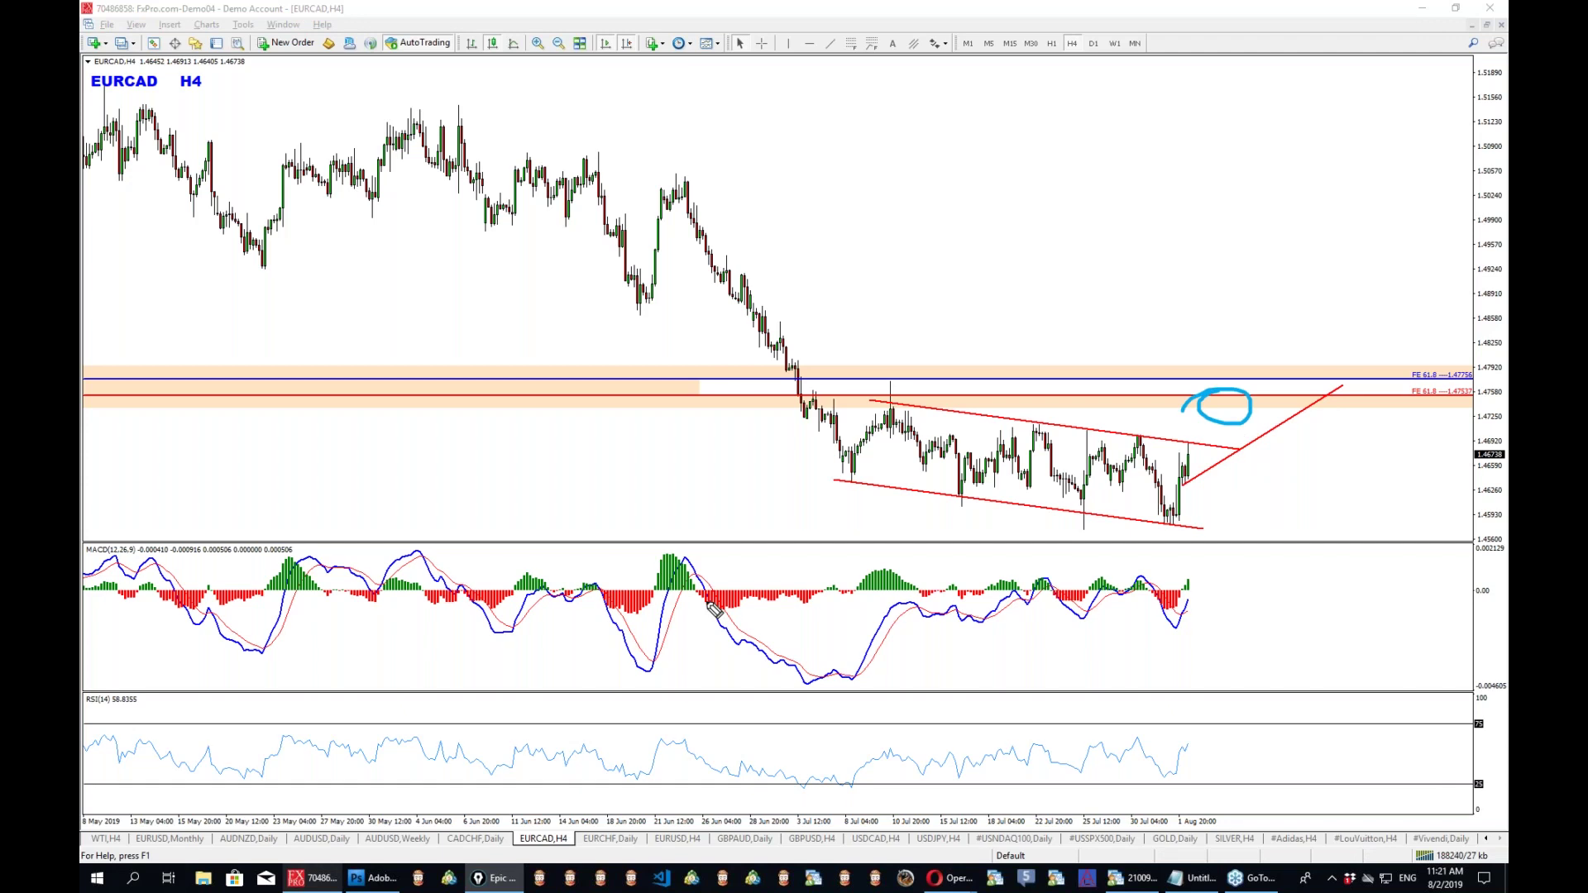
pyautogui.hotkey('ctrl', 'shift', '7')
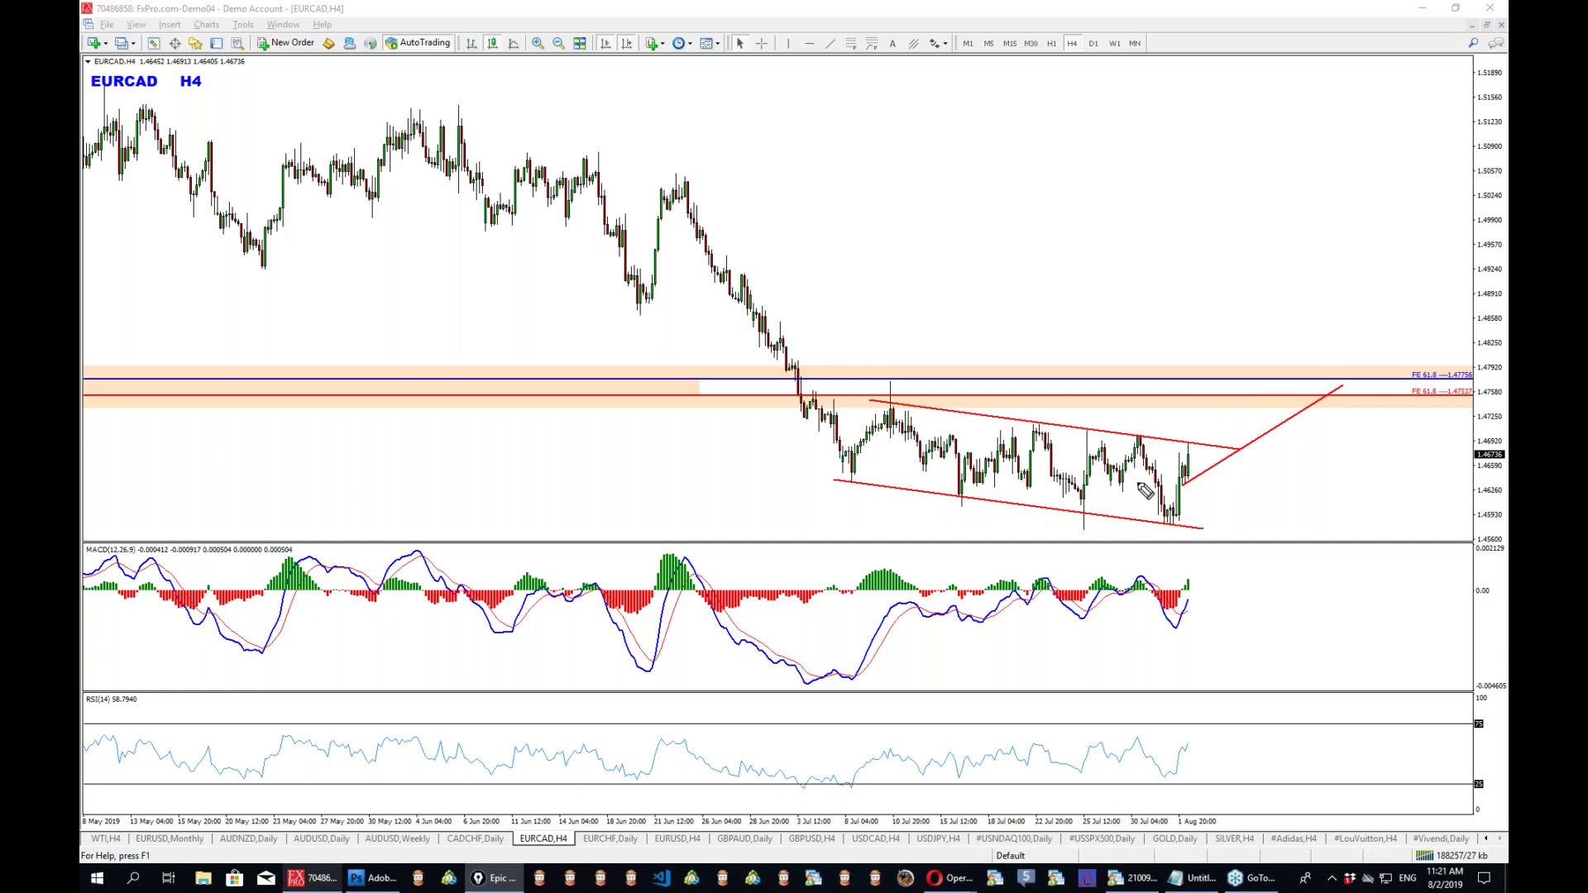
# Retrace the channel borders and its zigzag swings with the pen, mark the last high and low with an arrow above, and clear the ink.
pyautogui.moveTo(873, 399); pyautogui.dragTo(1281, 455)
pyautogui.moveTo(805, 474); pyautogui.dragTo(1232, 533)
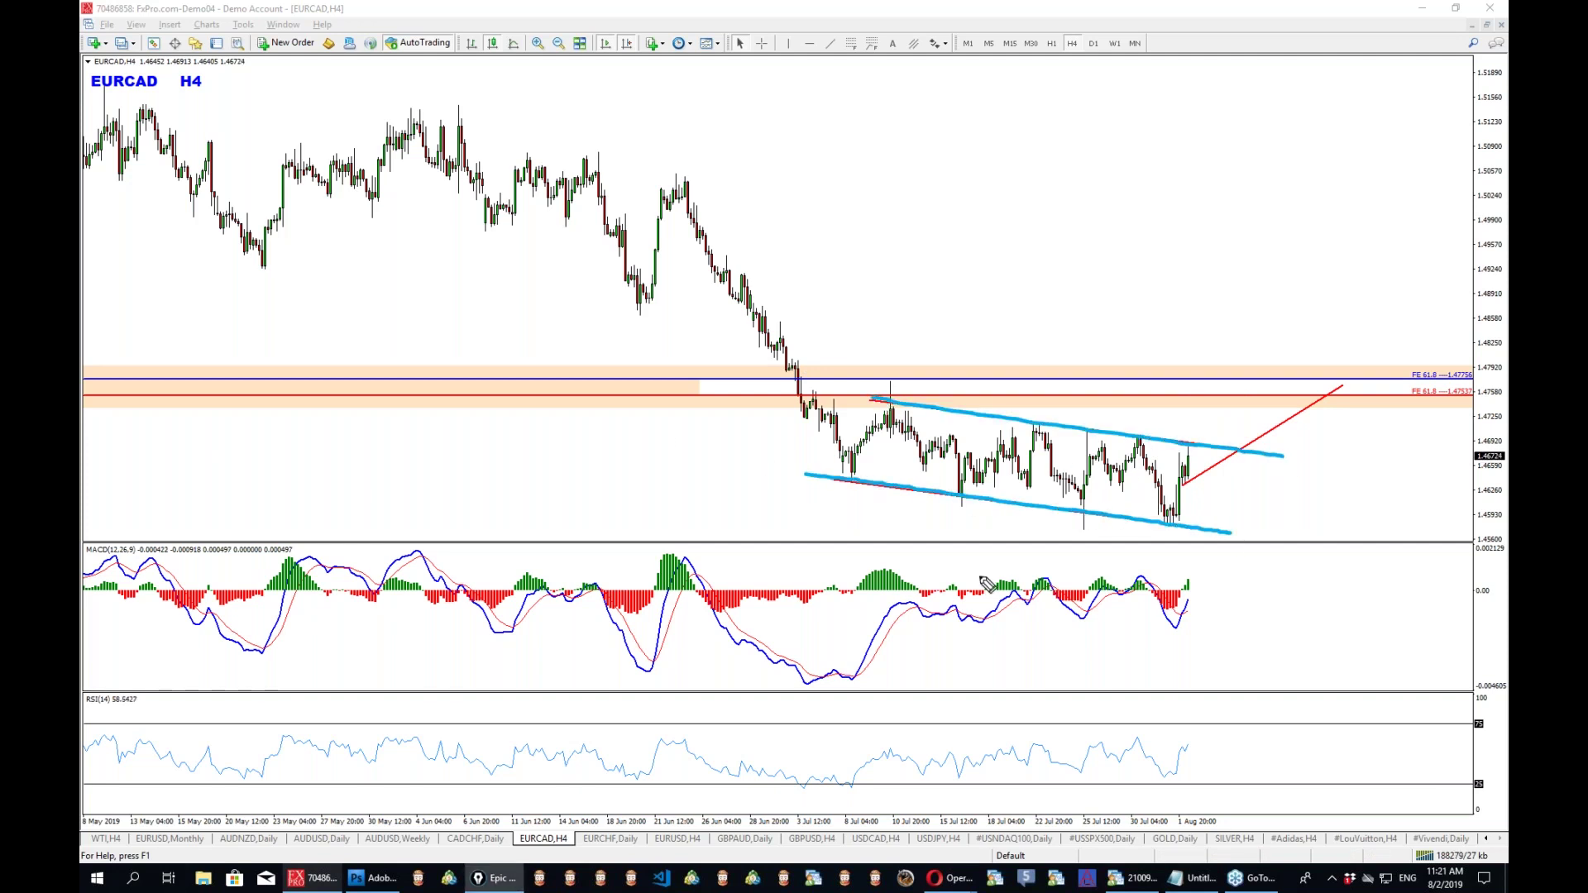
pyautogui.moveTo(1083, 506)
pyautogui.mouseDown()
pyautogui.moveTo(1143, 445)
pyautogui.moveTo(1184, 526)
pyautogui.moveTo(1043, 436)
pyautogui.moveTo(942, 492)
pyautogui.moveTo(868, 422)
pyautogui.moveTo(841, 459)
pyautogui.mouseUp()
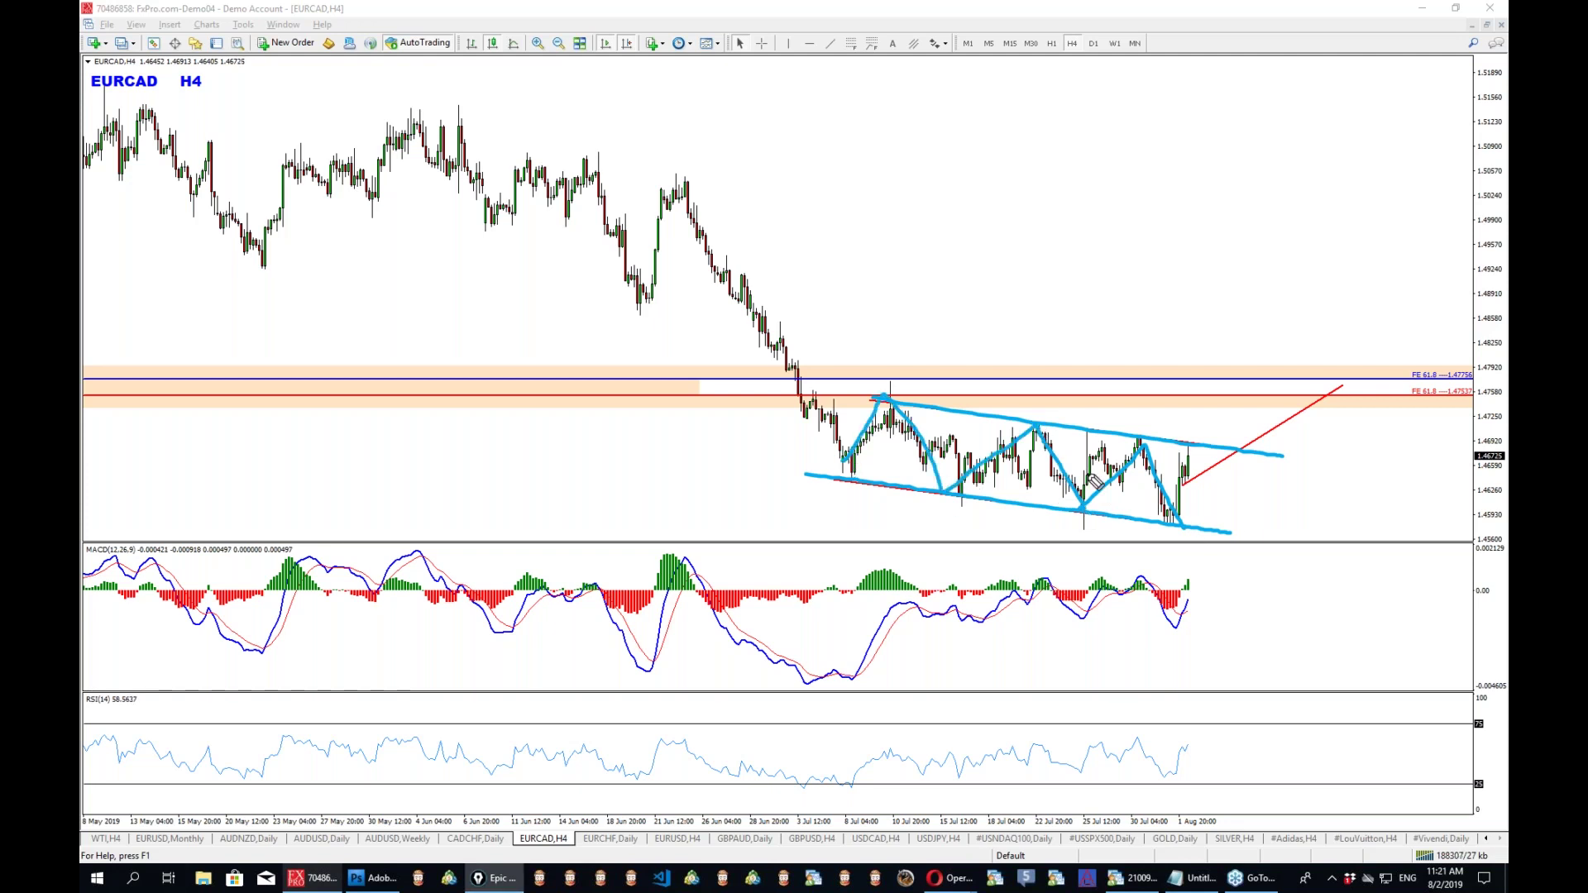
pyautogui.moveTo(1224, 383)
pyautogui.mouseDown()
pyautogui.moveTo(1226, 432)
pyautogui.moveTo(1237, 408)
pyautogui.moveTo(1154, 445)
pyautogui.moveTo(1141, 419)
pyautogui.mouseUp()
pyautogui.moveTo(1168, 504); pyautogui.dragTo(1169, 531)
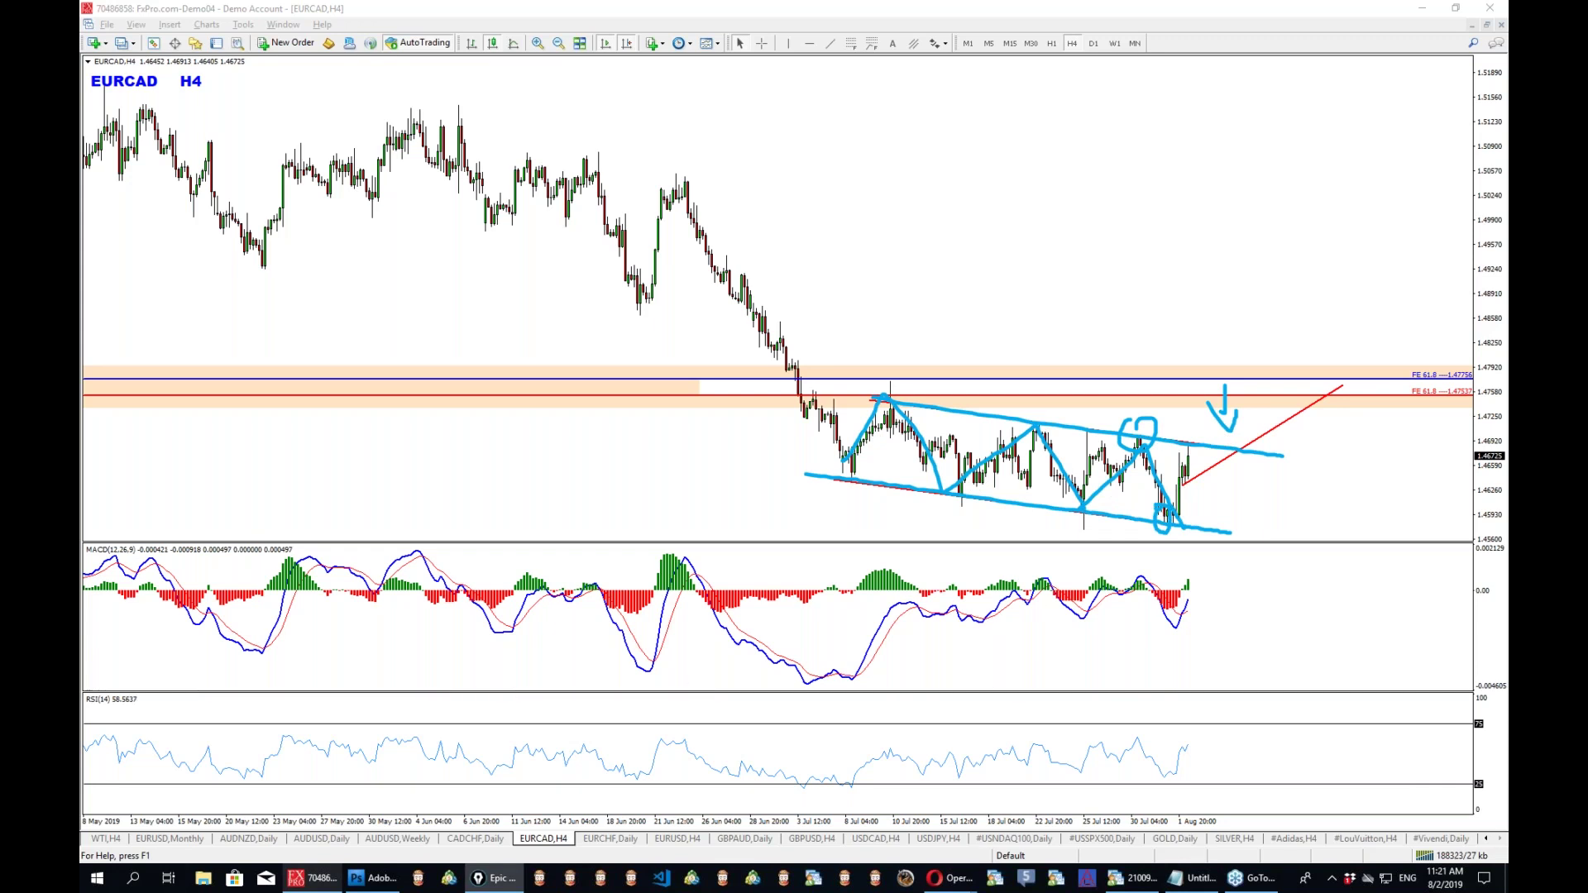
pyautogui.hotkey('ctrl', 'shift', '7')
# Switch to the Opera session report, close both EURCAD chart images and open the EURCHF D1 chart.
pyautogui.click(319, 883)
pyautogui.click(319, 883)
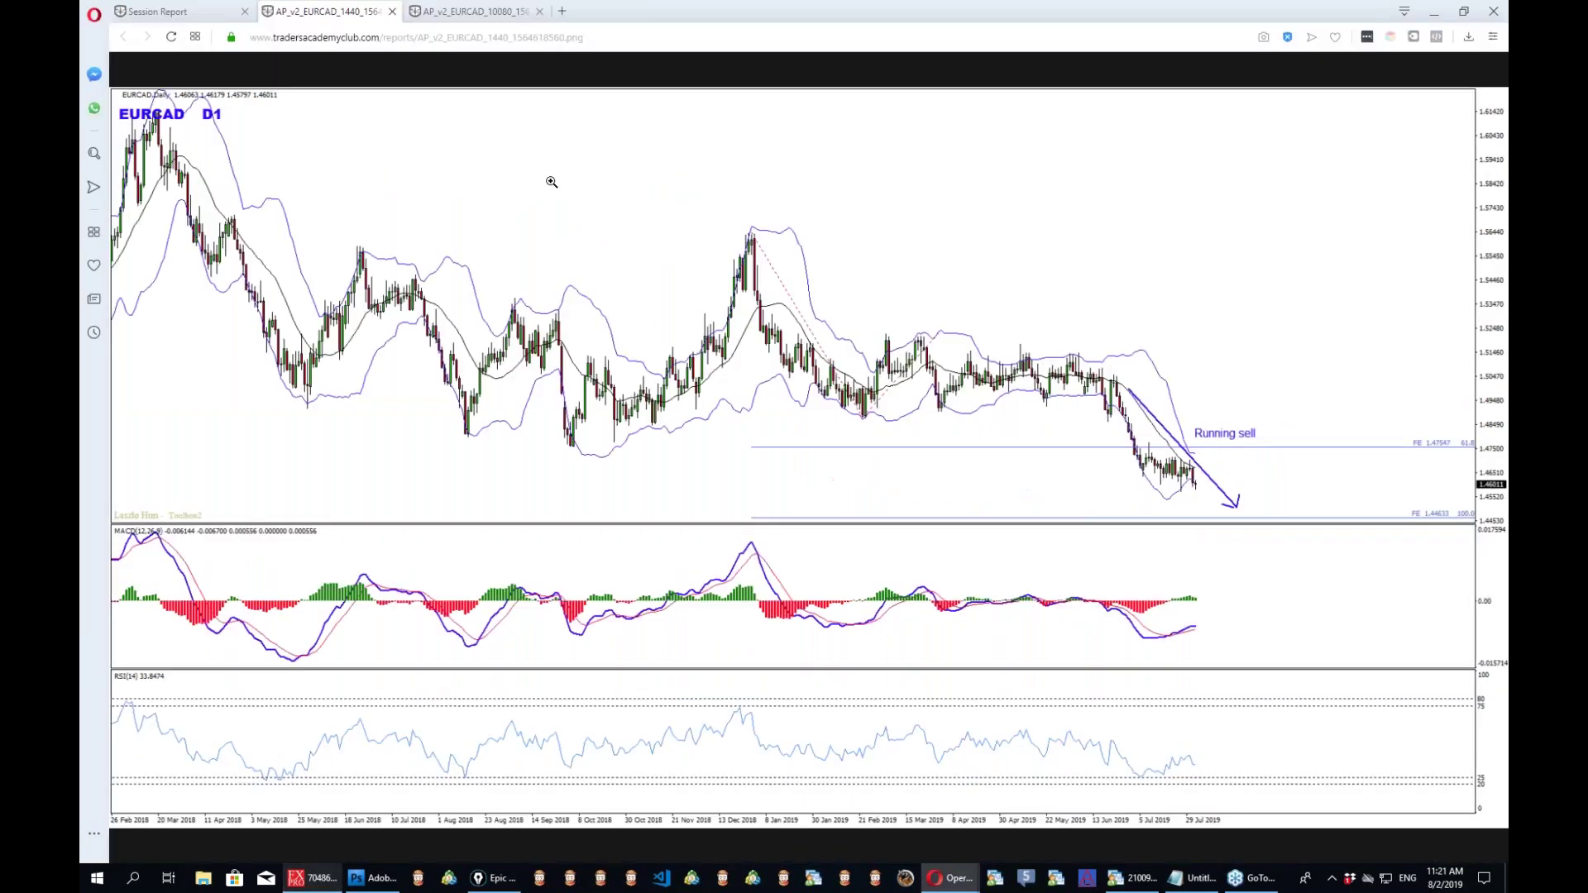
pyautogui.click(392, 11)
pyautogui.click(392, 11)
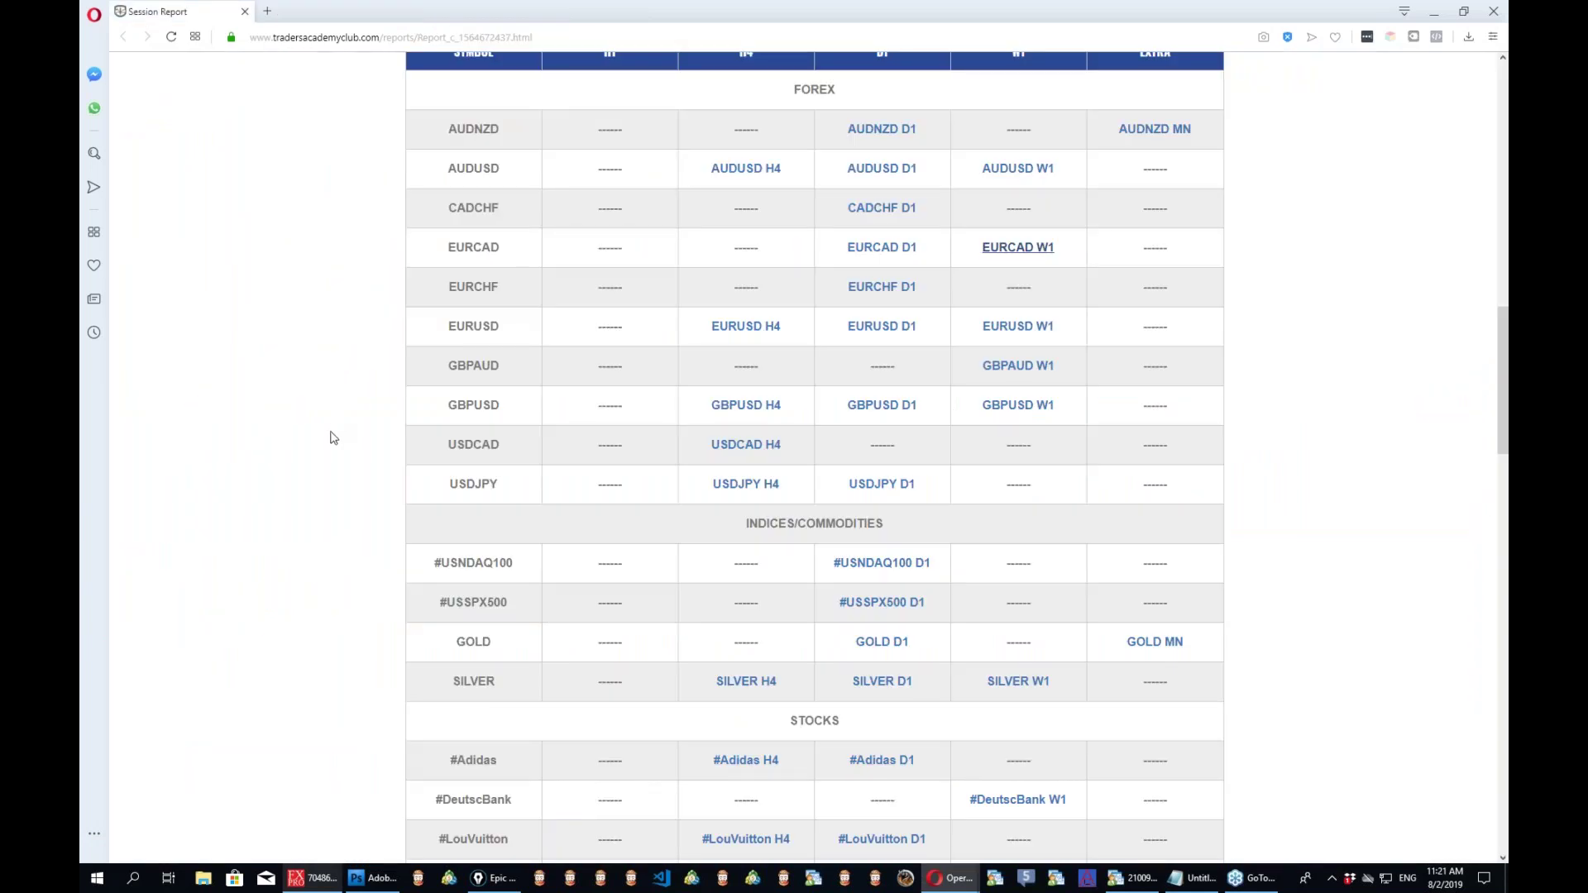
pyautogui.middleClick(902, 286)
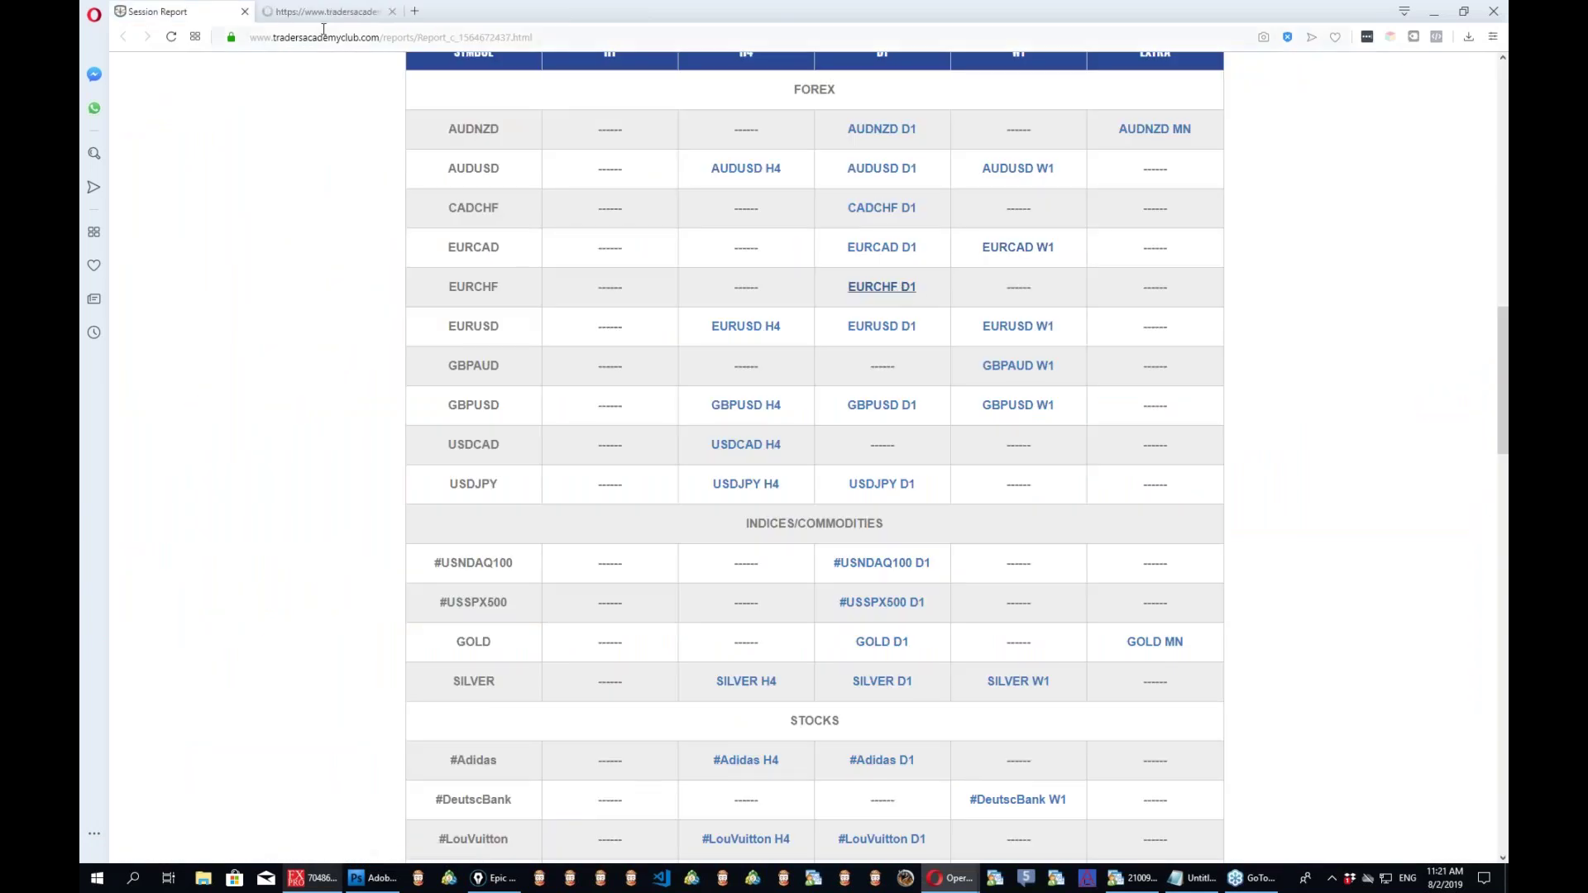
pyautogui.click(340, 10)
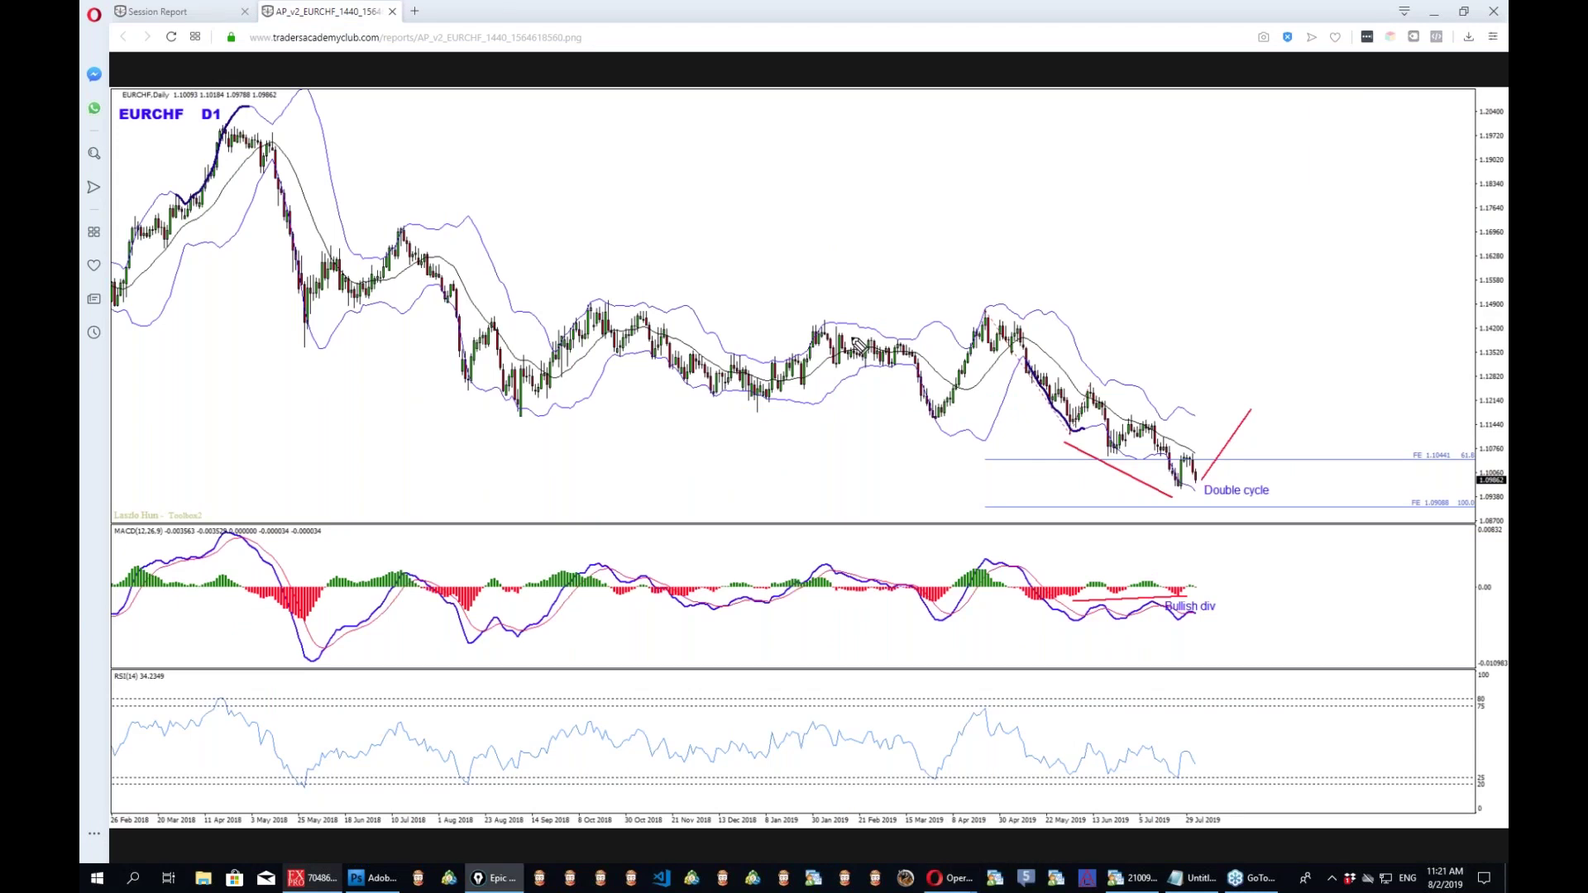
# Trace the EURCHF double cycle decline and clear it, and draw an upward arrow and a horizontal line under the latest low.
pyautogui.moveTo(972, 310); pyautogui.dragTo(1185, 490)
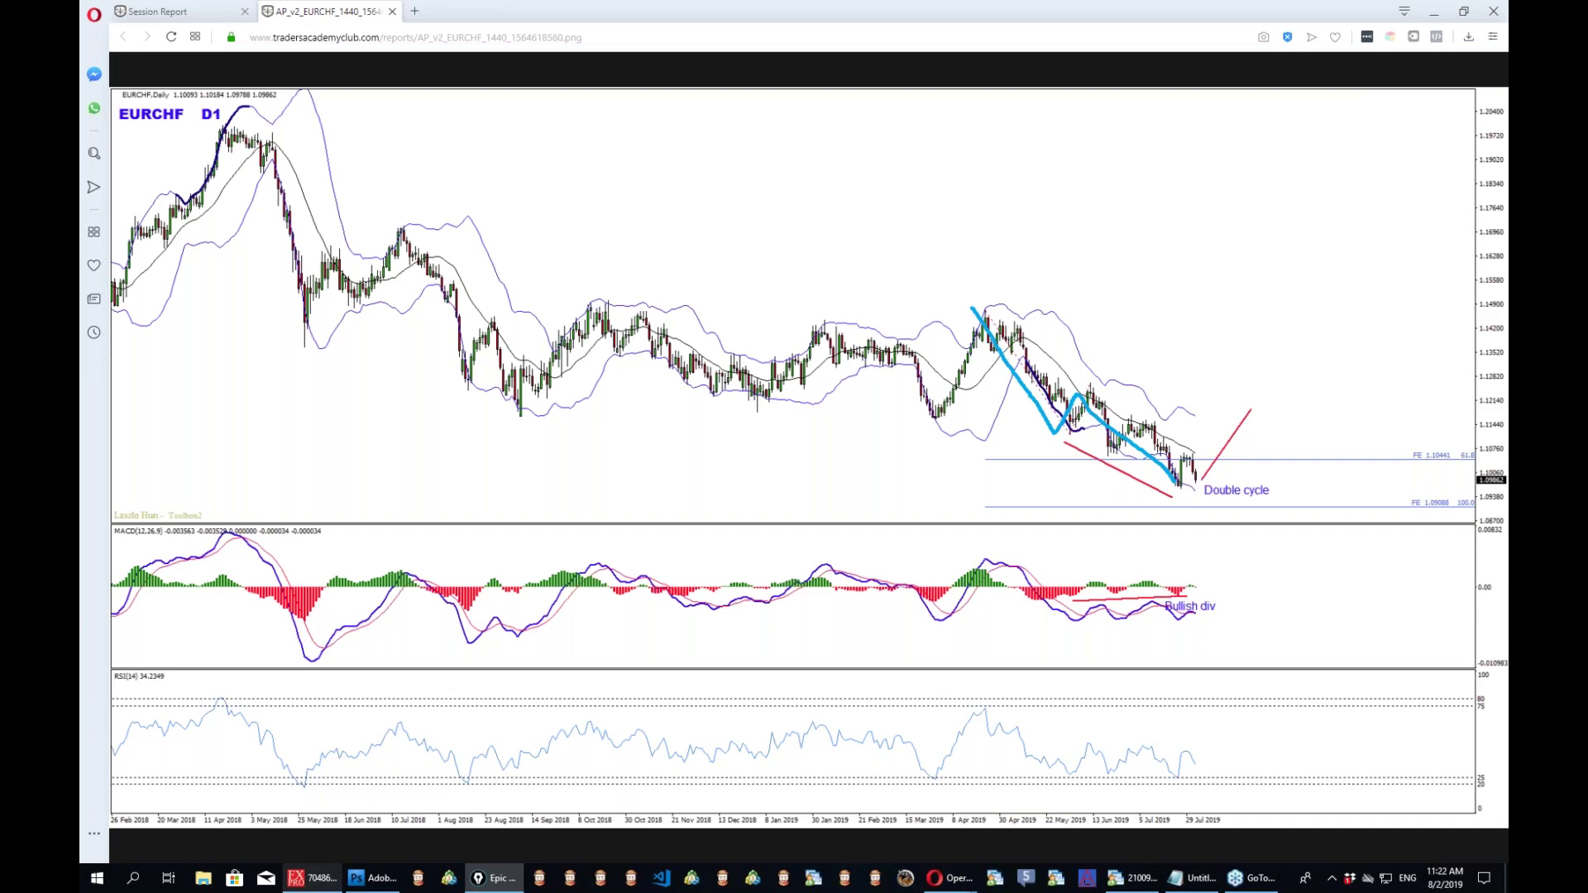
pyautogui.hotkey('ctrl', 'shift', '7')
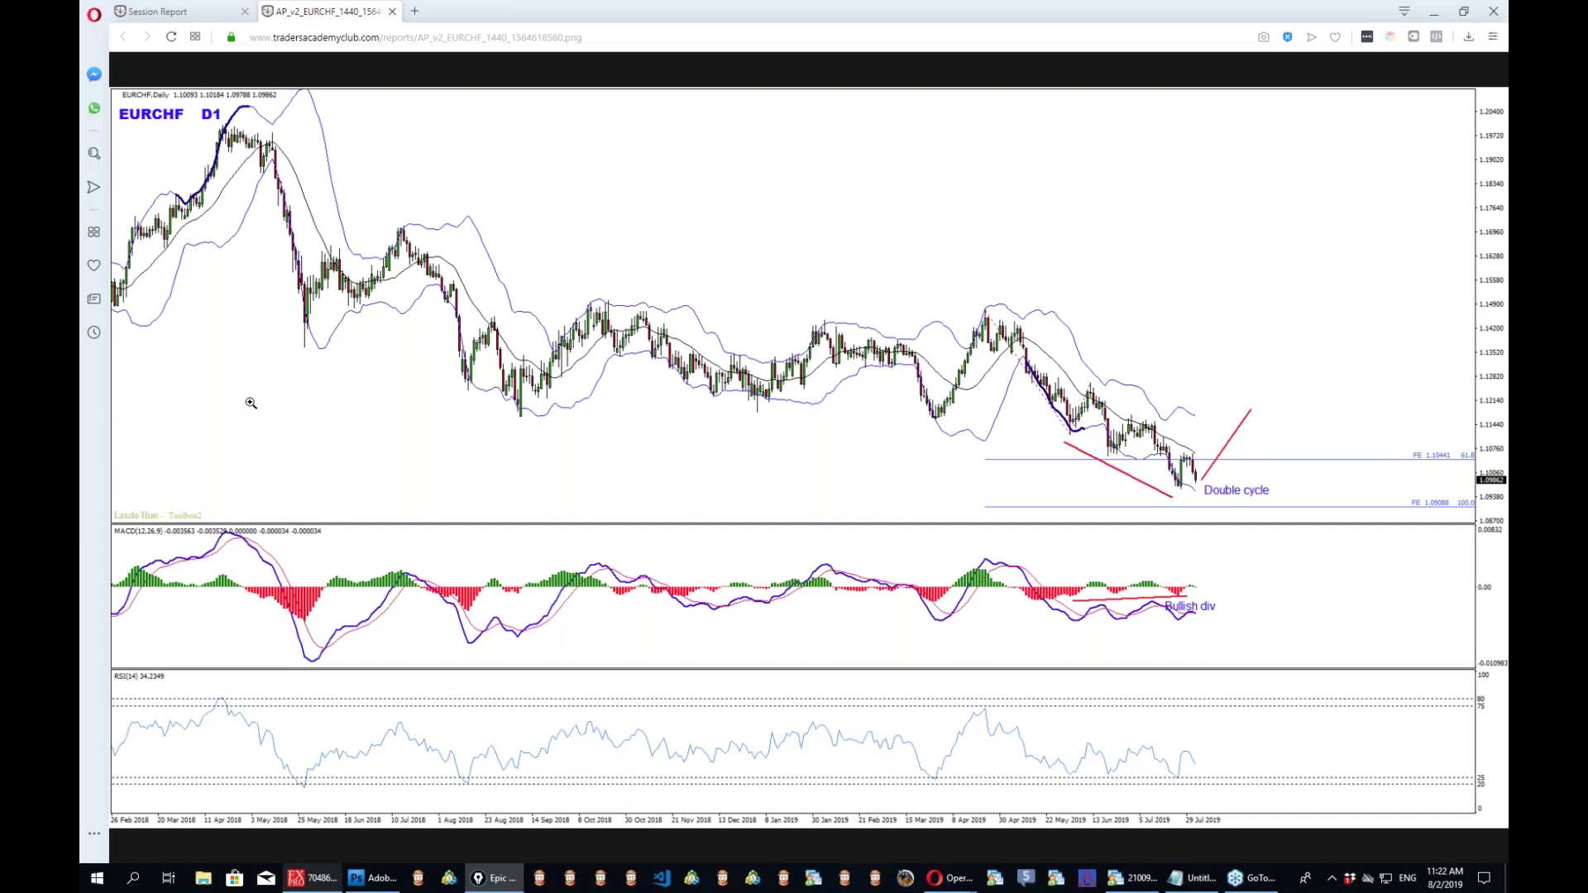
pyautogui.moveTo(1264, 414); pyautogui.dragTo(1218, 465)
pyautogui.moveTo(1124, 493); pyautogui.dragTo(1332, 492)
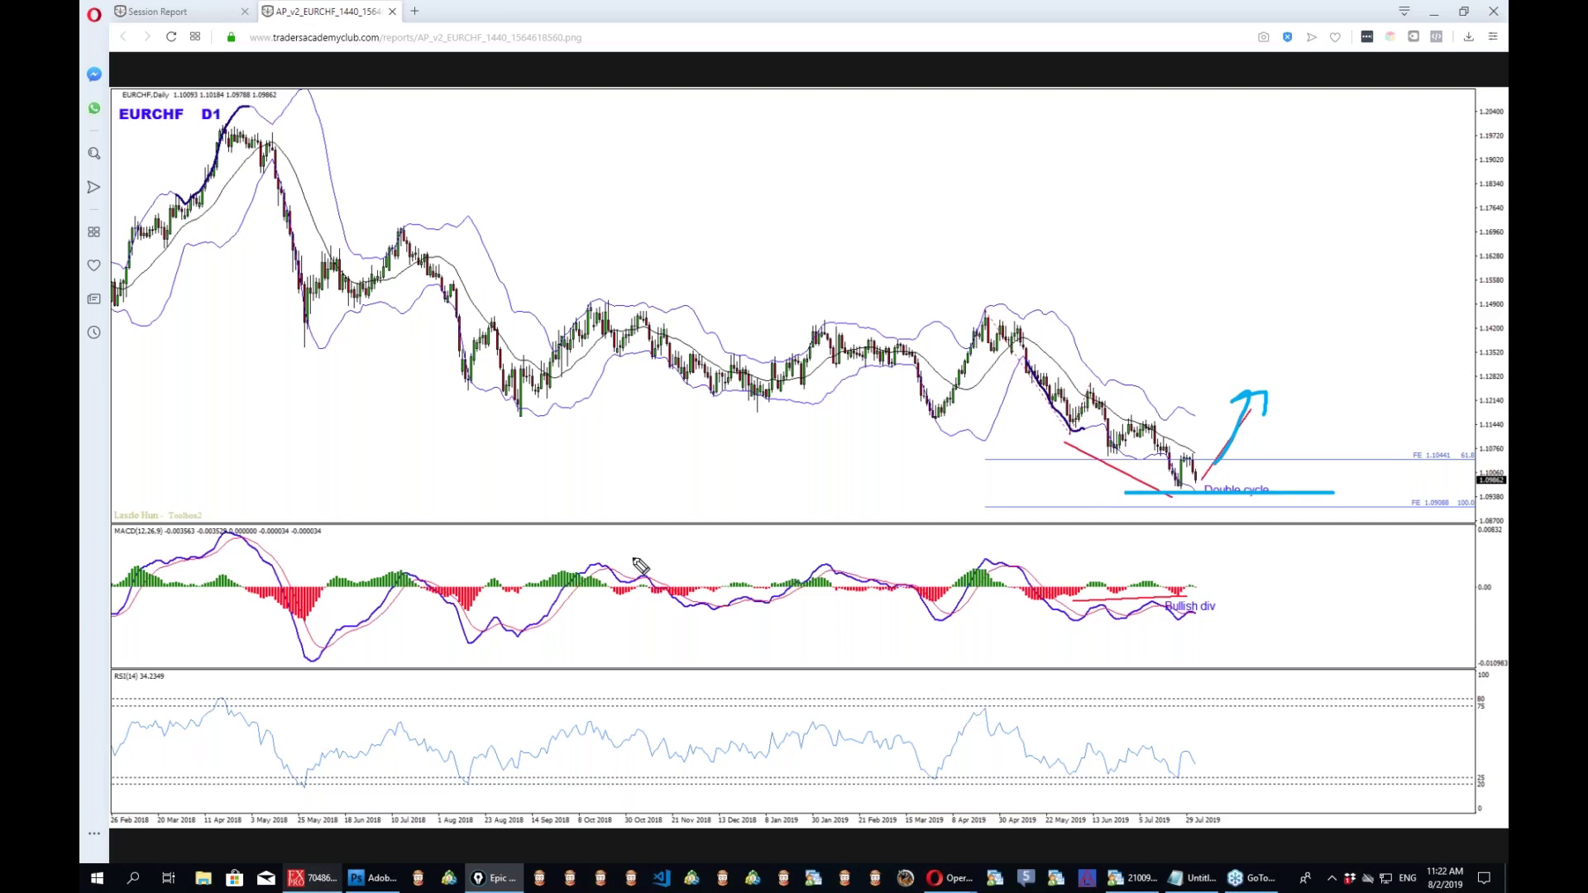
# Circle the latest low, the 100.0 expansion label and the area where price could reach that level, and clear the ink.
pyautogui.moveTo(1183, 494)
pyautogui.mouseDown()
pyautogui.moveTo(1189, 454)
pyautogui.moveTo(1223, 517)
pyautogui.mouseUp()
pyautogui.moveTo(1445, 495); pyautogui.dragTo(1449, 496)
pyautogui.moveTo(1216, 502)
pyautogui.mouseDown()
pyautogui.moveTo(1198, 525)
pyautogui.moveTo(1209, 499)
pyautogui.mouseUp()
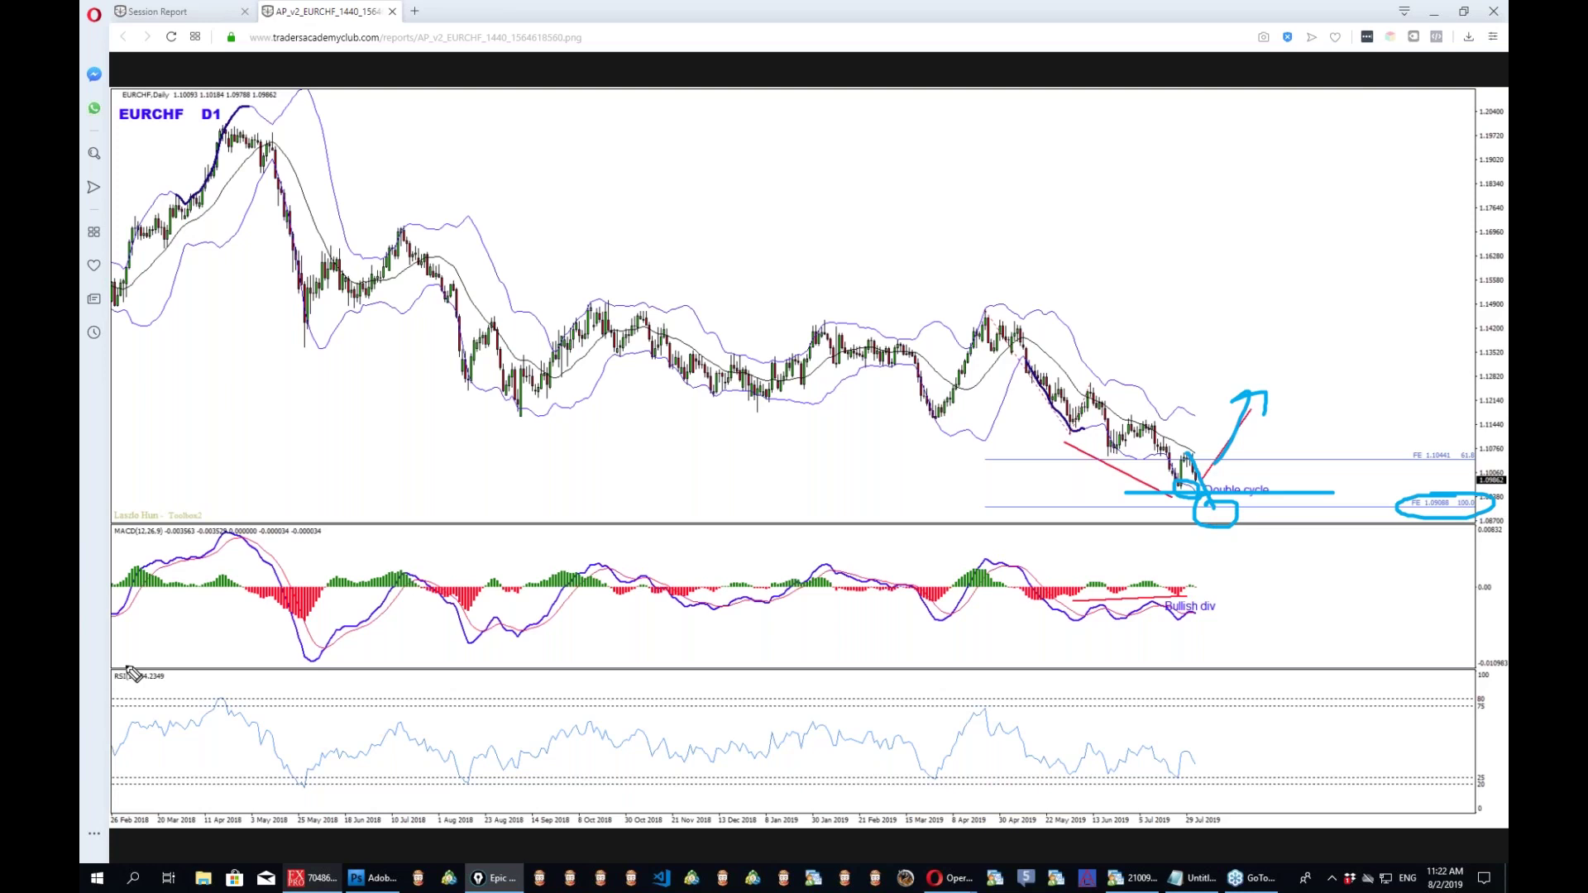
pyautogui.hotkey('ctrl', 'shift', '7')
# Switch to MetaTrader's EURCHF daily chart, retrace the two-leg decline from the April high with the pen, and clear it.
pyautogui.click(312, 878)
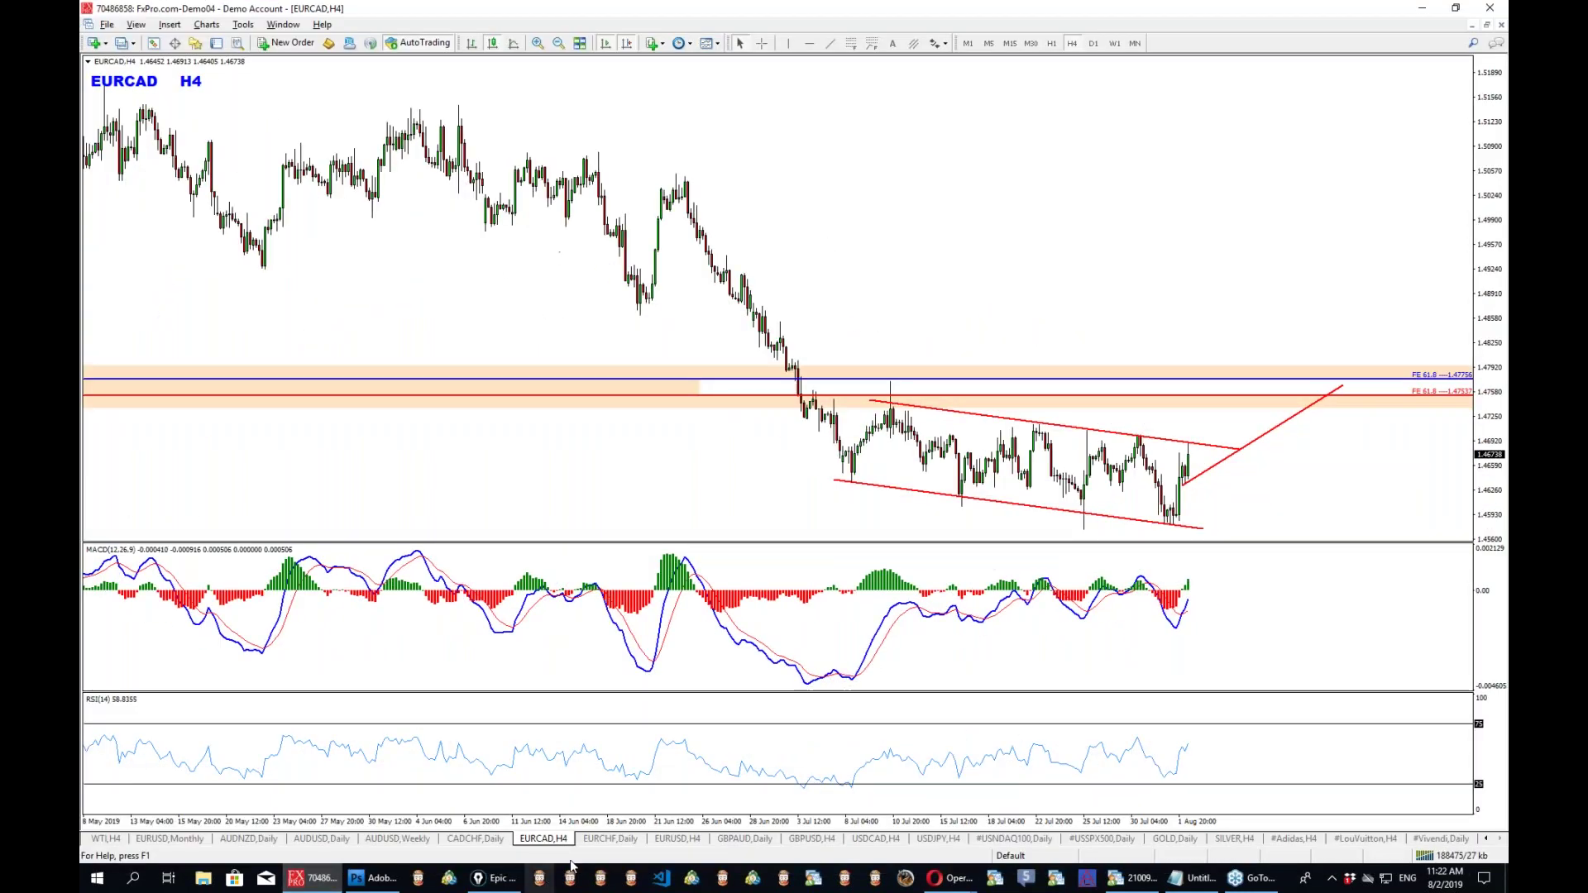
pyautogui.click(597, 839)
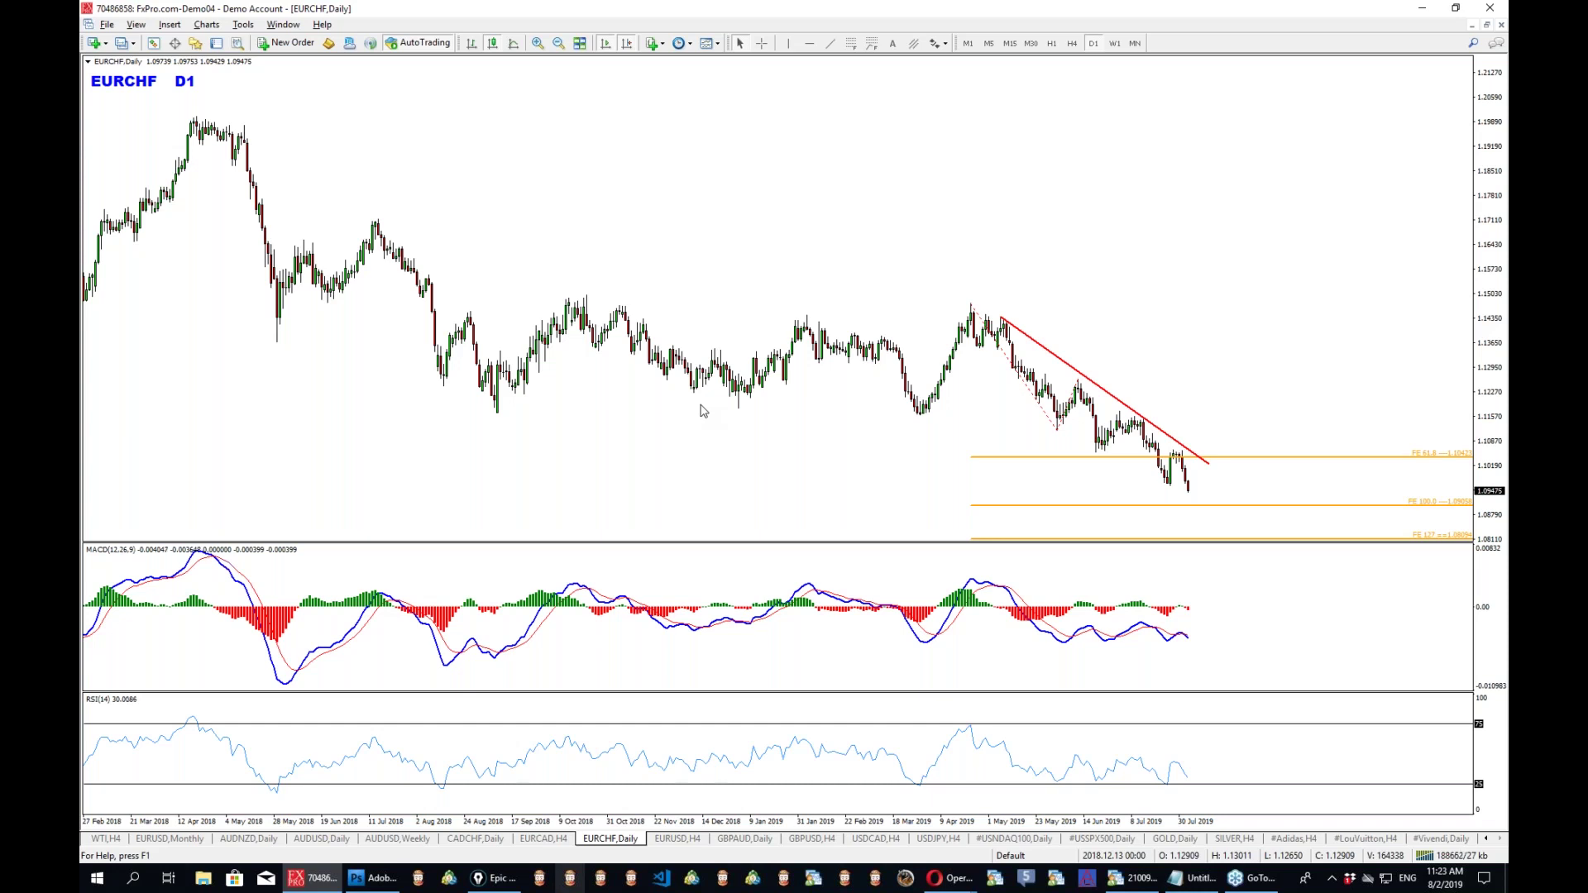
pyautogui.hotkey('ctrl', 'shift', '3')
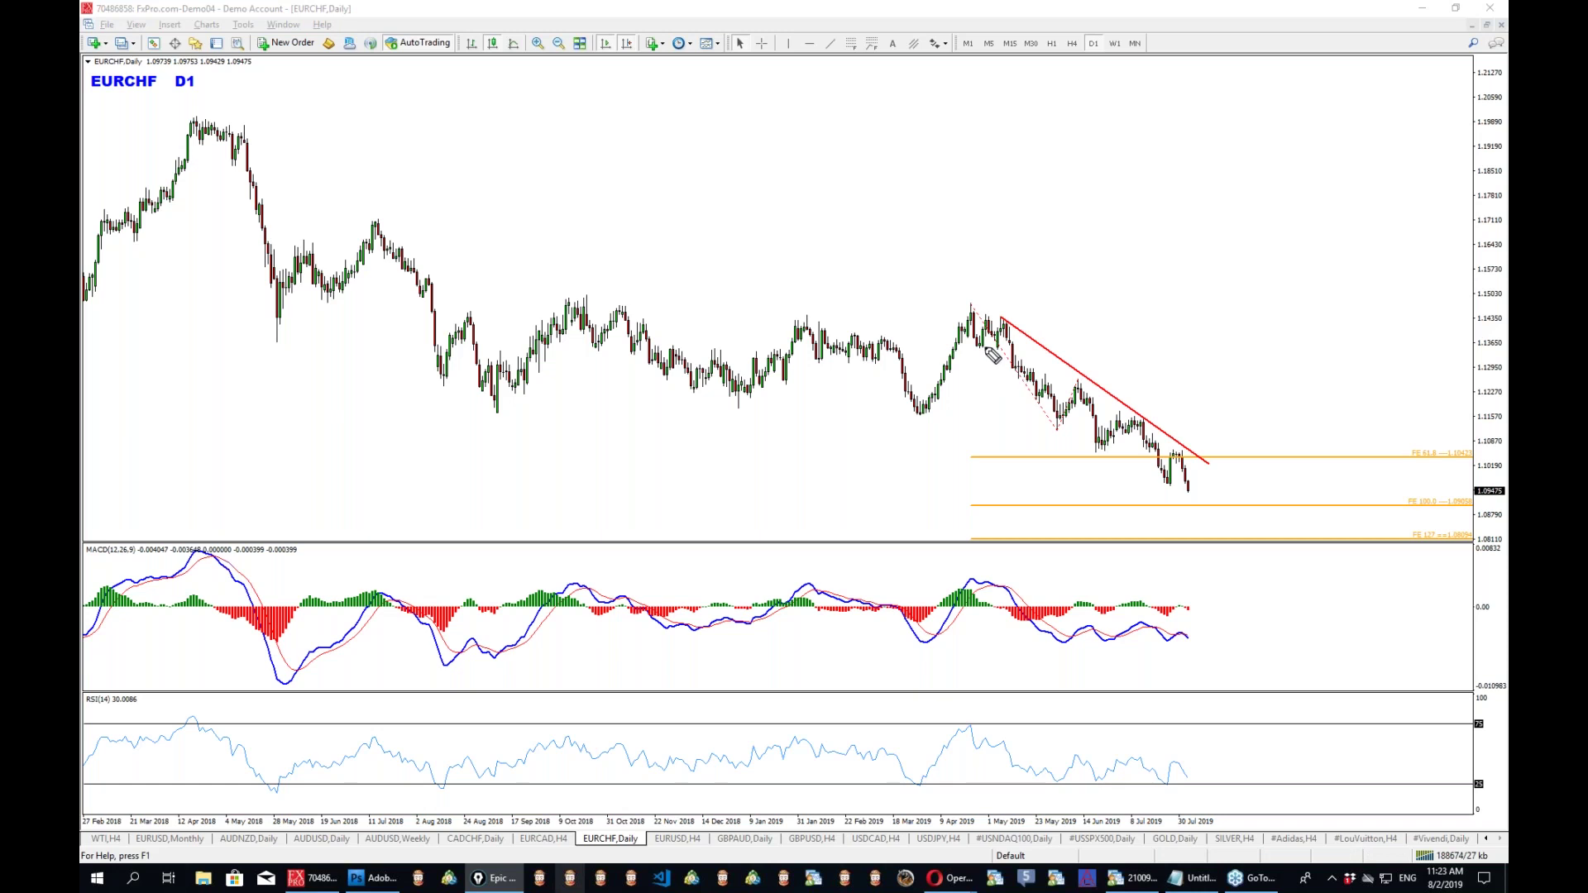
pyautogui.moveTo(967, 298)
pyautogui.mouseDown()
pyautogui.moveTo(1042, 430)
pyautogui.moveTo(1095, 407)
pyautogui.moveTo(1162, 485)
pyautogui.mouseUp()
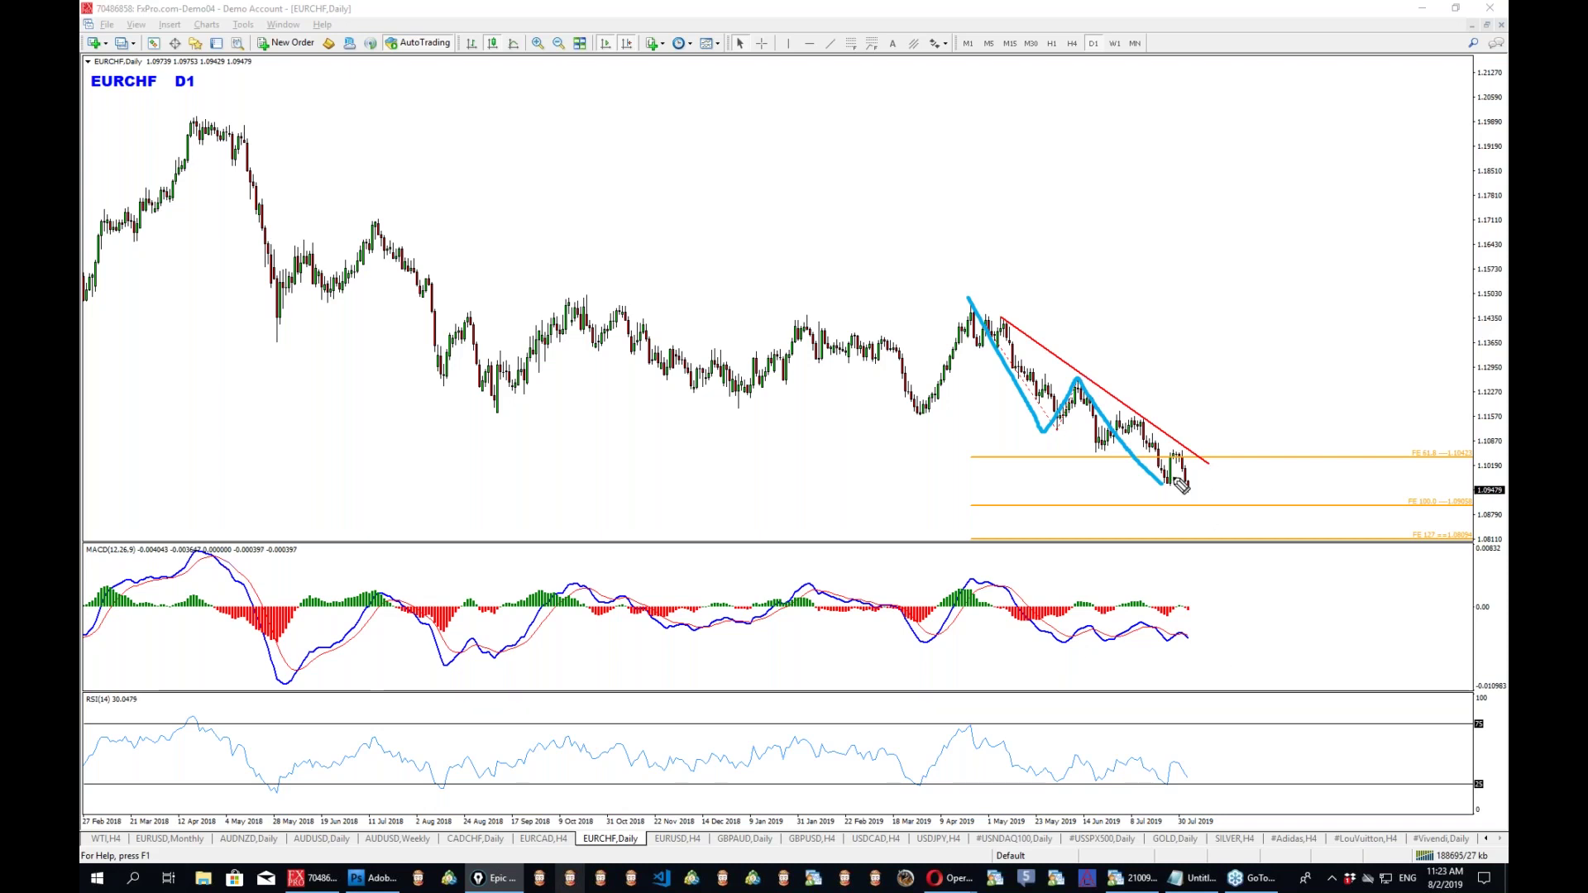
pyautogui.hotkey('ctrl', 'shift', '7')
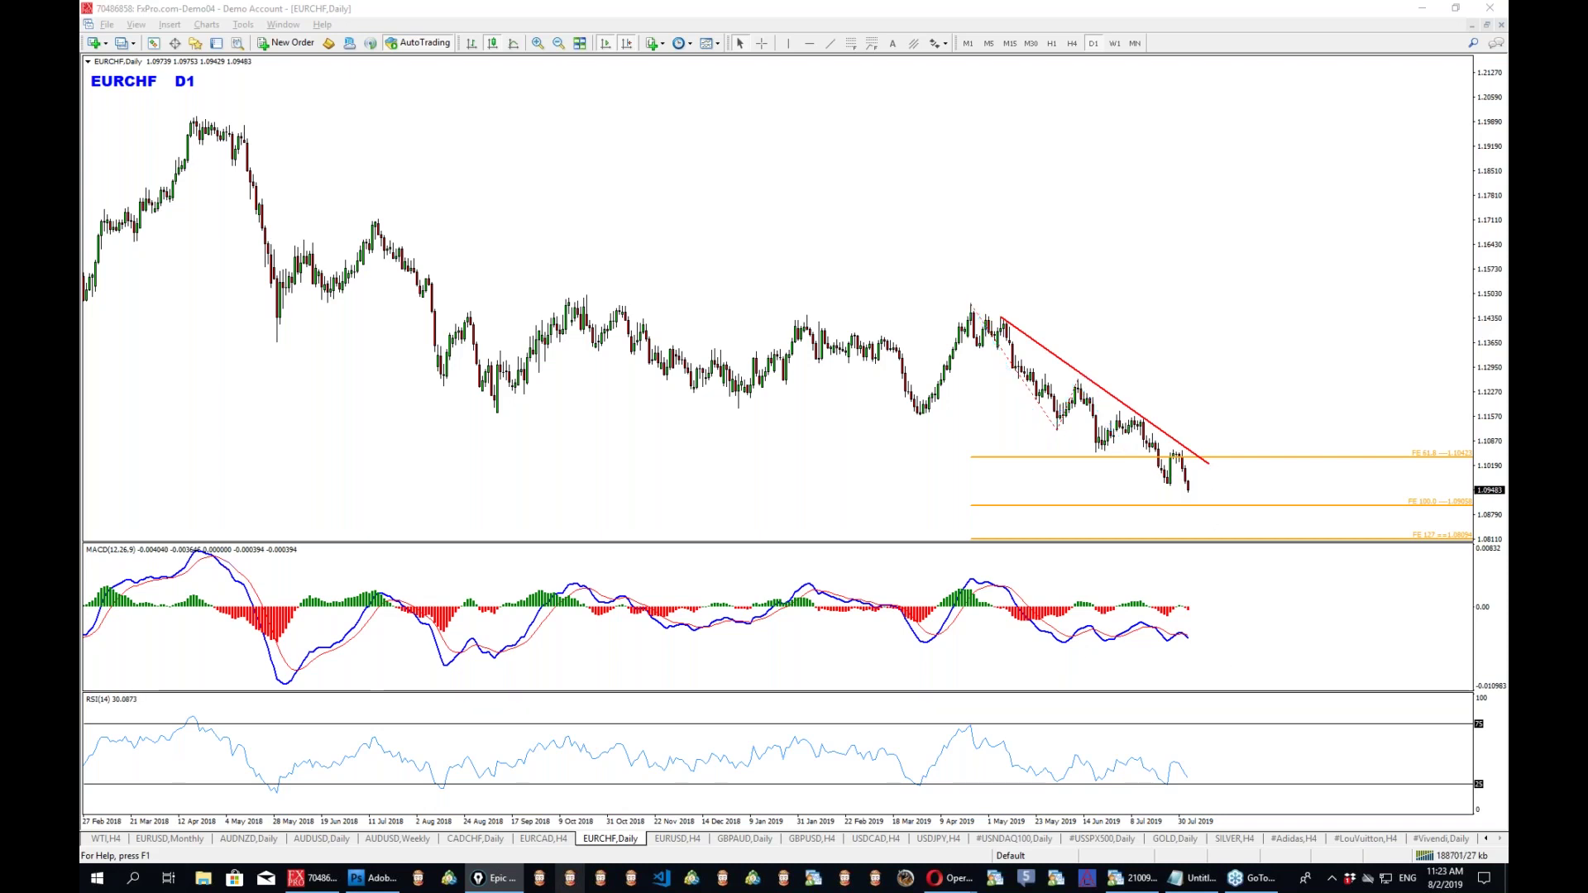
# Show EURCHF on H4, sketch over the late-July low and clear it, and draw a horizontal line along the highs that followed.
pyautogui.click(1072, 43)
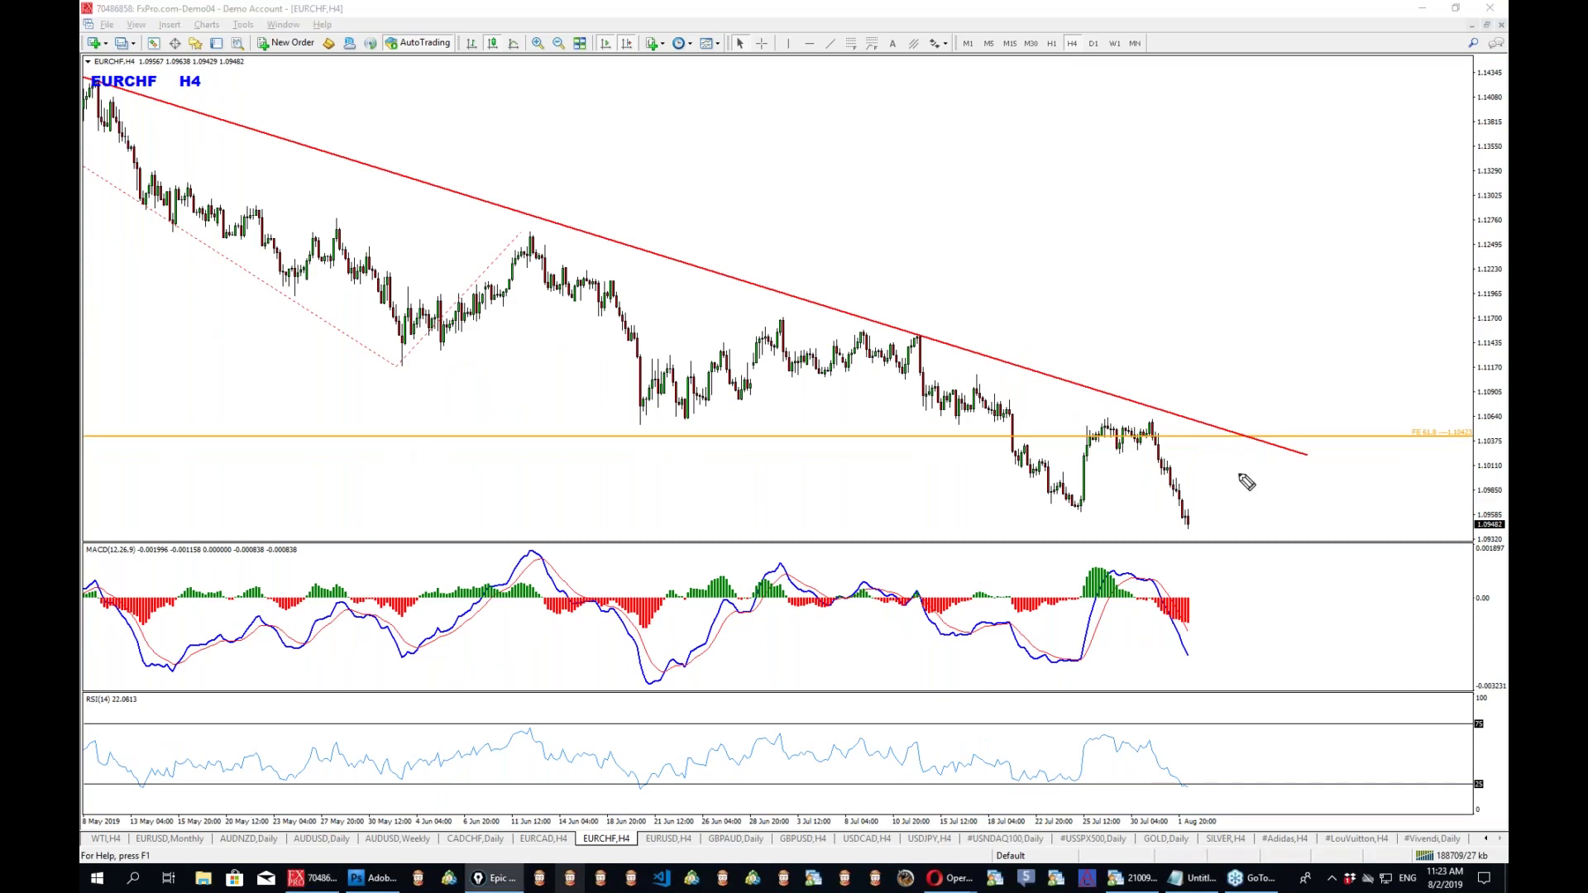
pyautogui.moveTo(928, 502)
pyautogui.mouseDown()
pyautogui.moveTo(1025, 482)
pyautogui.moveTo(1060, 518)
pyautogui.mouseUp()
pyautogui.moveTo(1119, 470); pyautogui.dragTo(1025, 471)
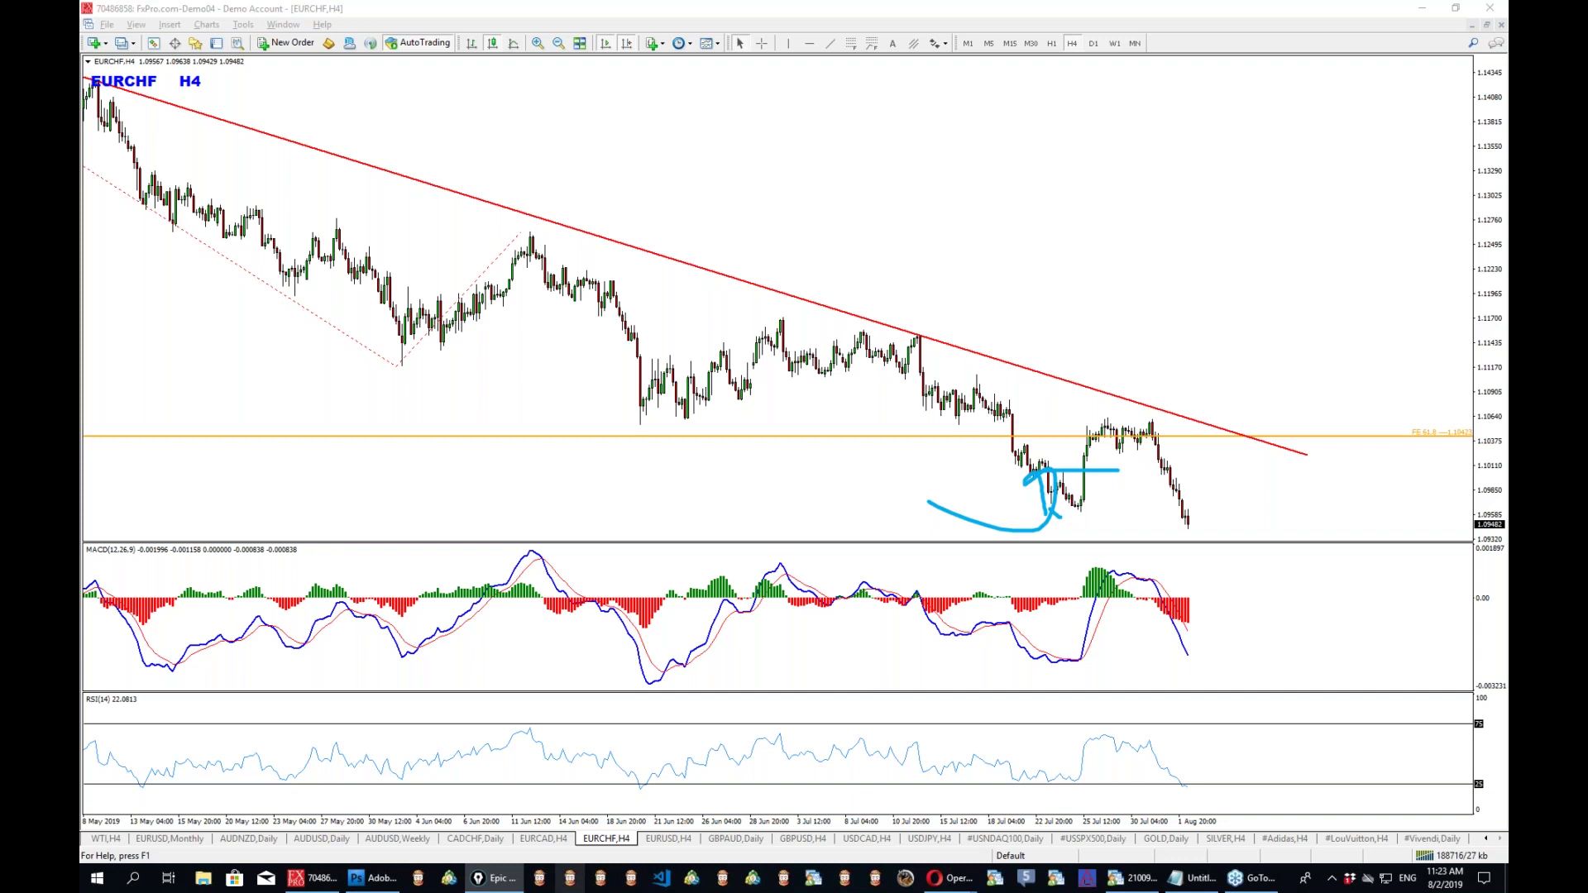
pyautogui.hotkey('ctrl', 'shift', '7')
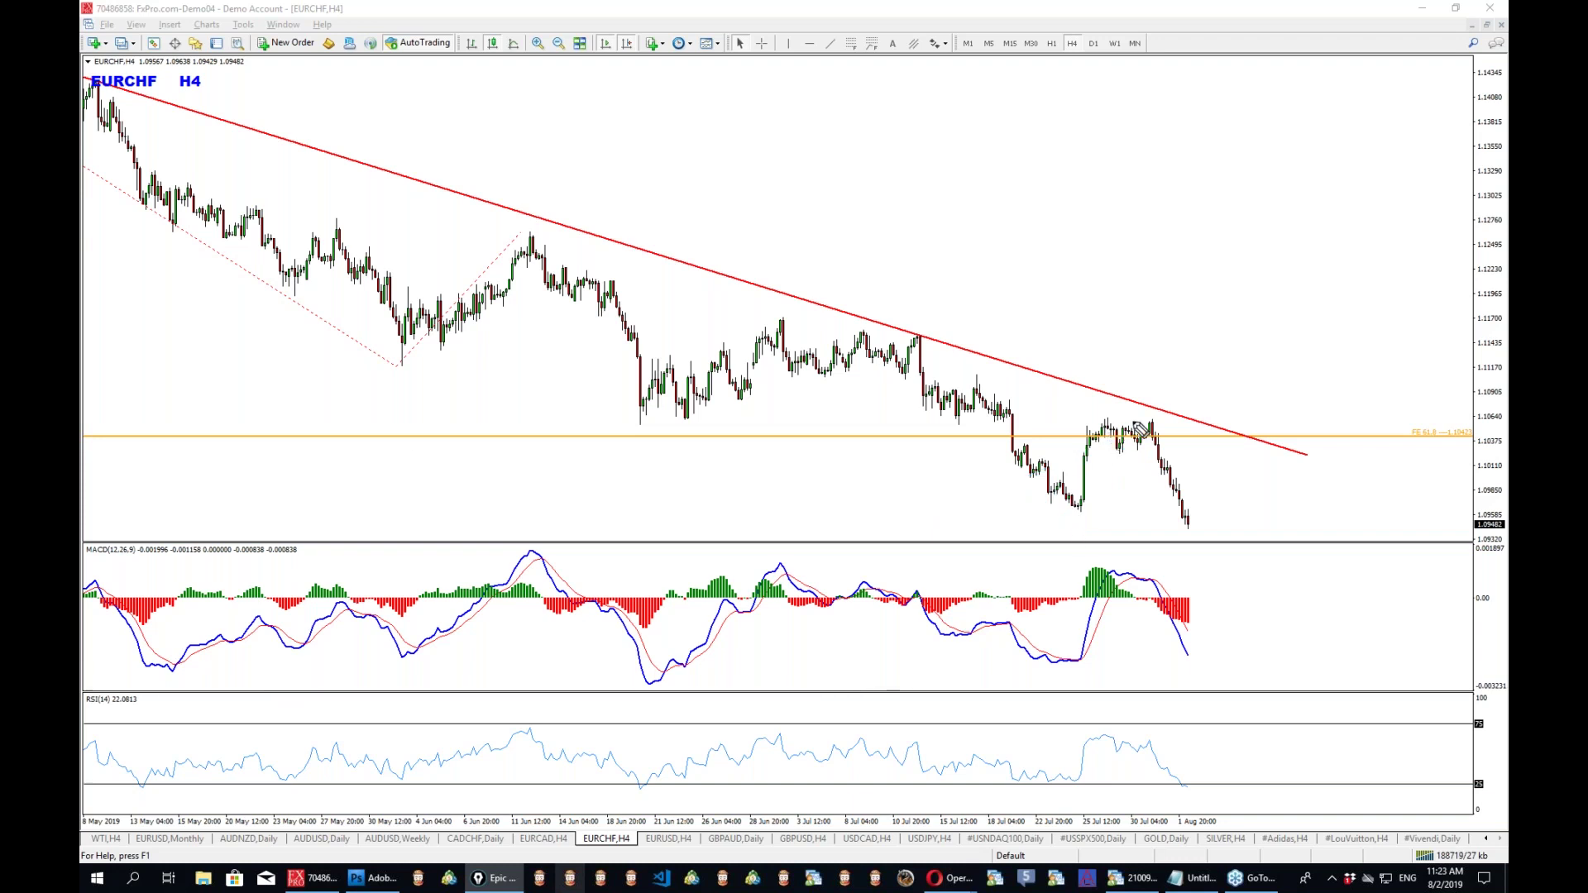
pyautogui.moveTo(1079, 415); pyautogui.dragTo(1191, 415)
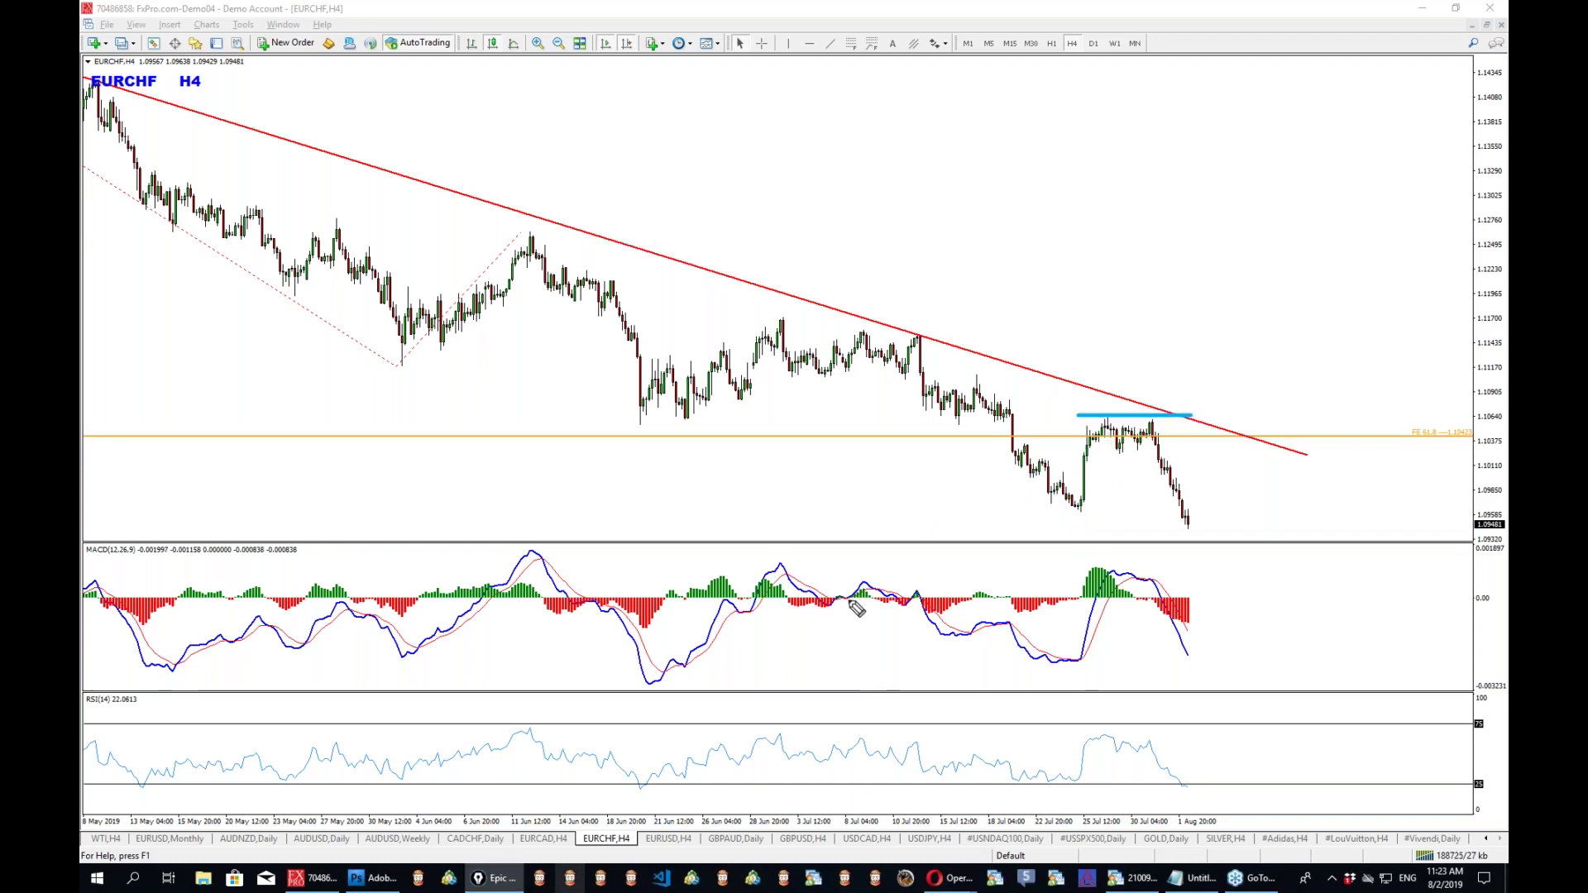
# Show EURCHF on H1 and draw horizontal pen lines along the top and bottom of the late-July sideways range.
pyautogui.click(1051, 43)
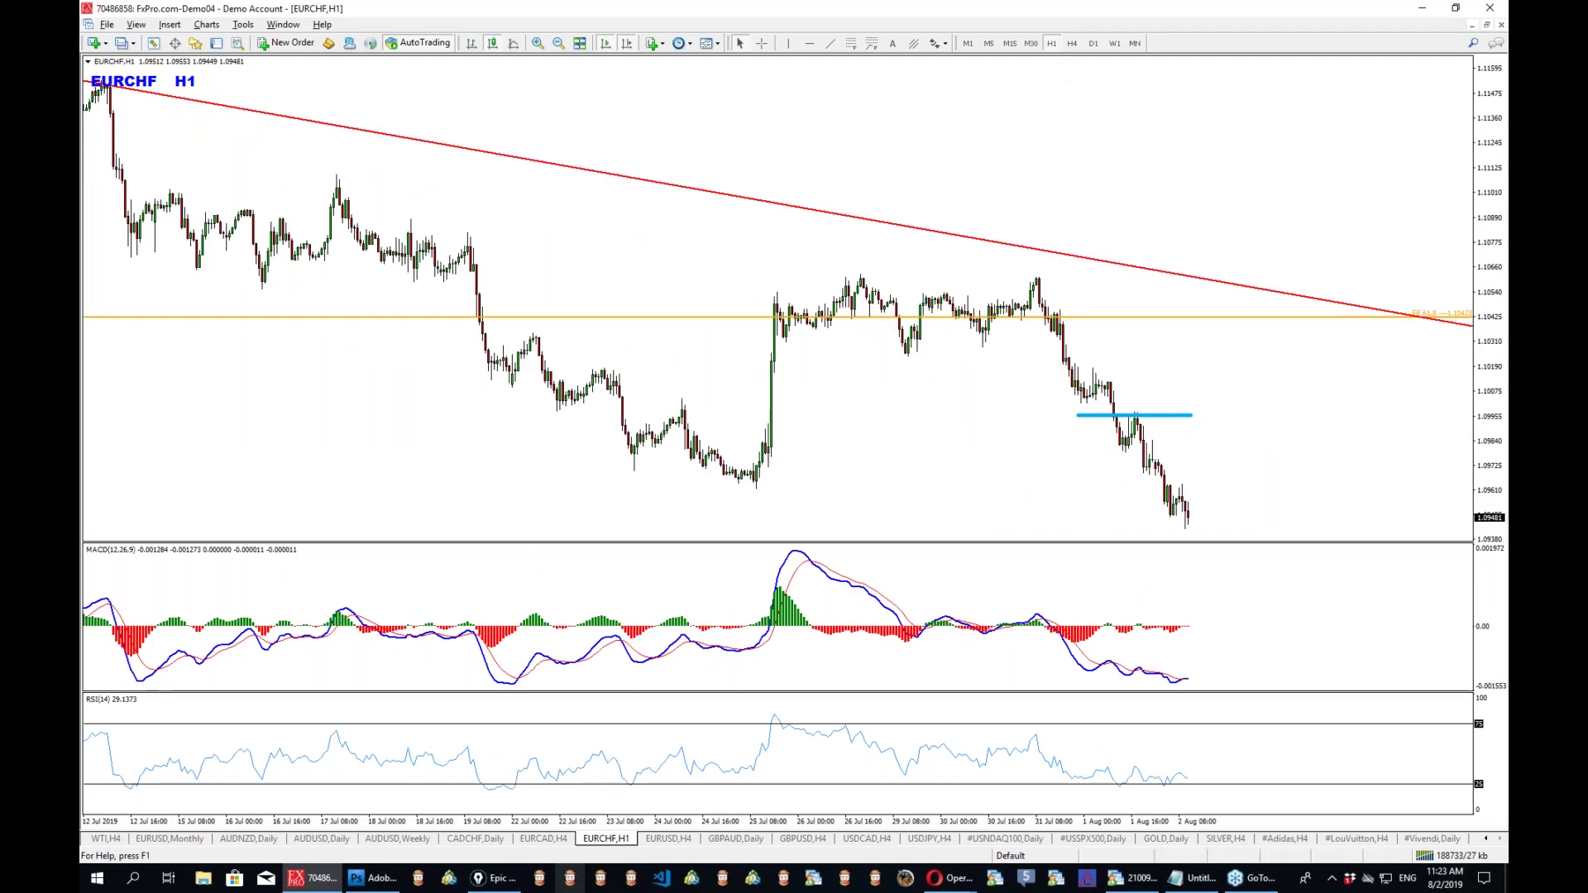
pyautogui.moveTo(762, 275); pyautogui.dragTo(1182, 275)
pyautogui.moveTo(777, 359); pyautogui.dragTo(1223, 358)
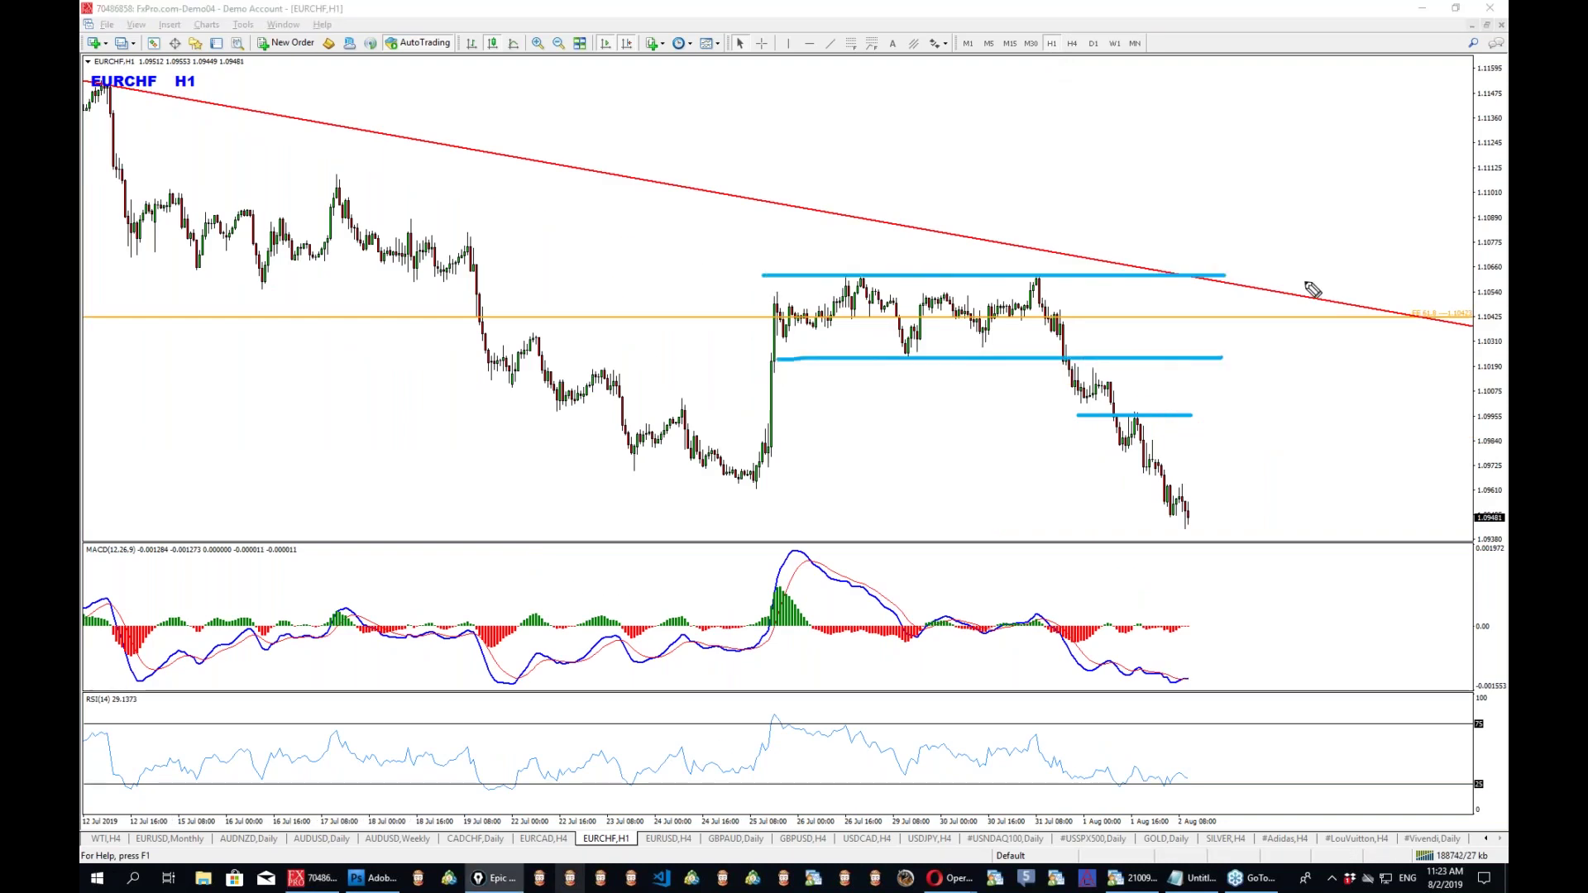
# Sketch a hypothetical bullish breakout above the sideways range with a retest and upward arrow, and write an R beside the price action.
pyautogui.moveTo(1016, 335); pyautogui.dragTo(1082, 112)
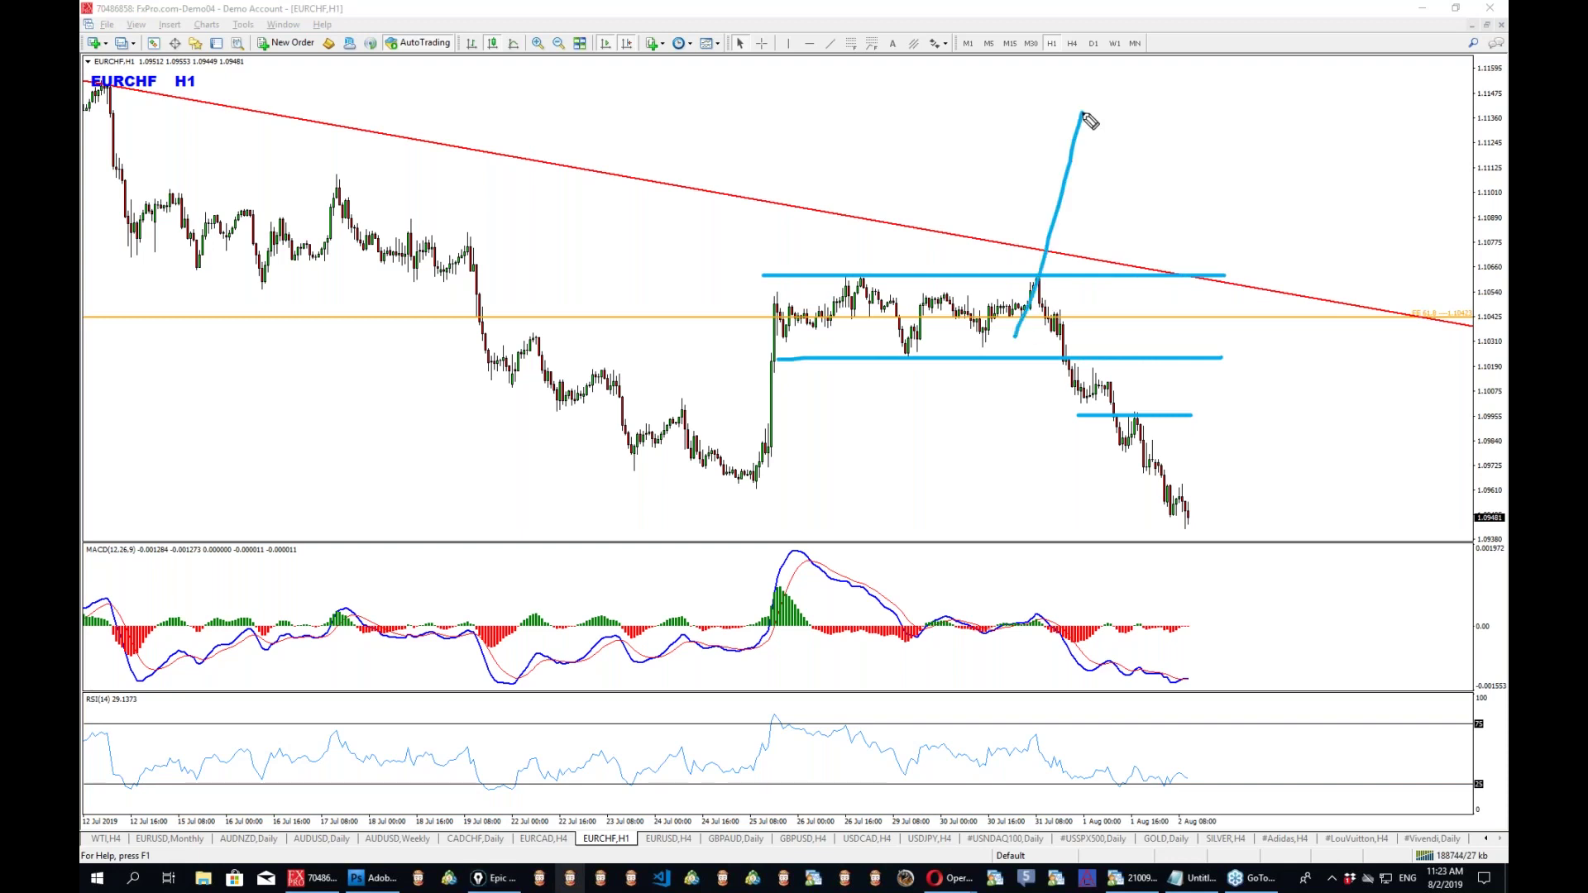
pyautogui.moveTo(842, 186); pyautogui.dragTo(811, 258)
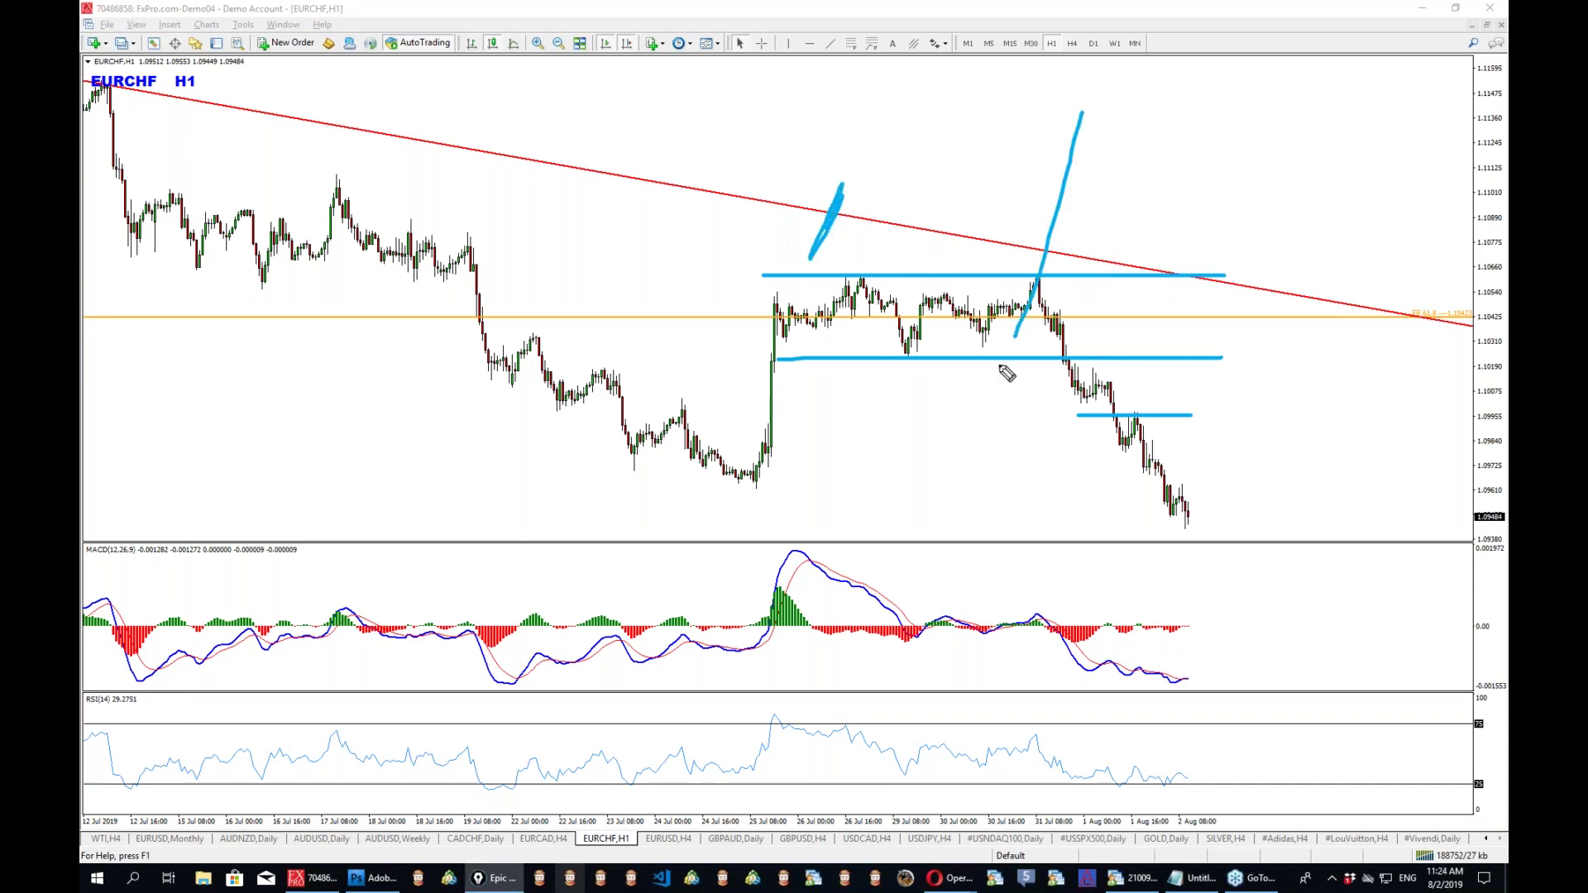
pyautogui.moveTo(608, 316)
pyautogui.mouseDown()
pyautogui.moveTo(620, 269)
pyautogui.moveTo(641, 321)
pyautogui.mouseUp()
pyautogui.moveTo(1073, 113)
pyautogui.mouseDown()
pyautogui.moveTo(1154, 246)
pyautogui.moveTo(1126, 247)
pyautogui.moveTo(1243, 80)
pyautogui.mouseUp()
pyautogui.moveTo(1243, 80)
pyautogui.mouseDown()
pyautogui.moveTo(1207, 106)
pyautogui.moveTo(1256, 155)
pyautogui.mouseUp()
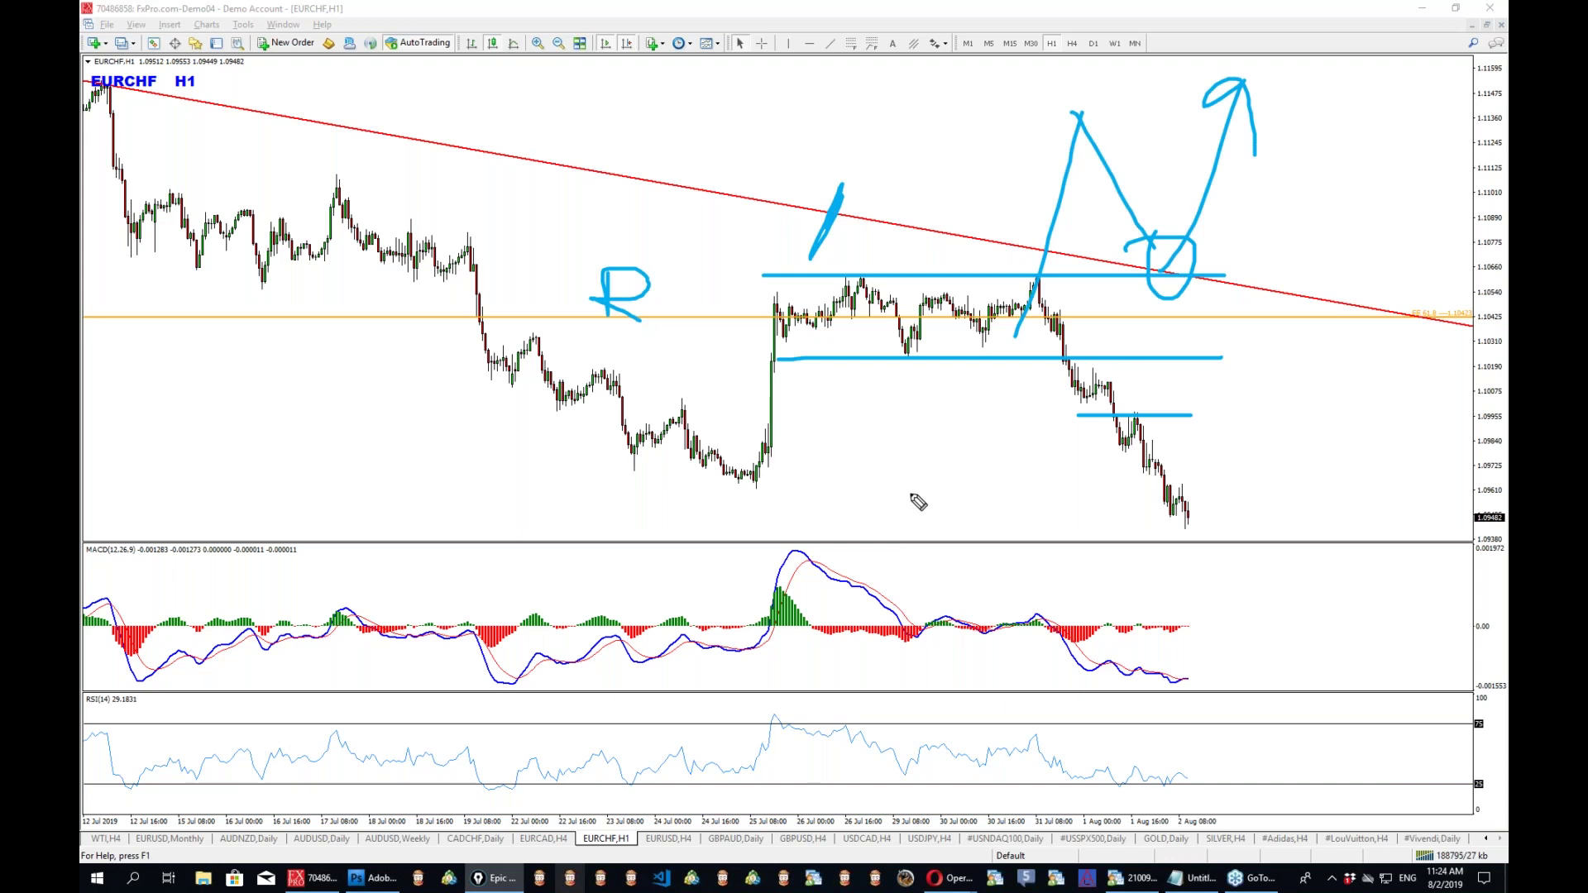
# Draw a down arrow and a curved arrow above the sideways range, and a tall empty box near 19 July.
pyautogui.moveTo(834, 96)
pyautogui.mouseDown()
pyautogui.moveTo(834, 141)
pyautogui.moveTo(847, 114)
pyautogui.mouseUp()
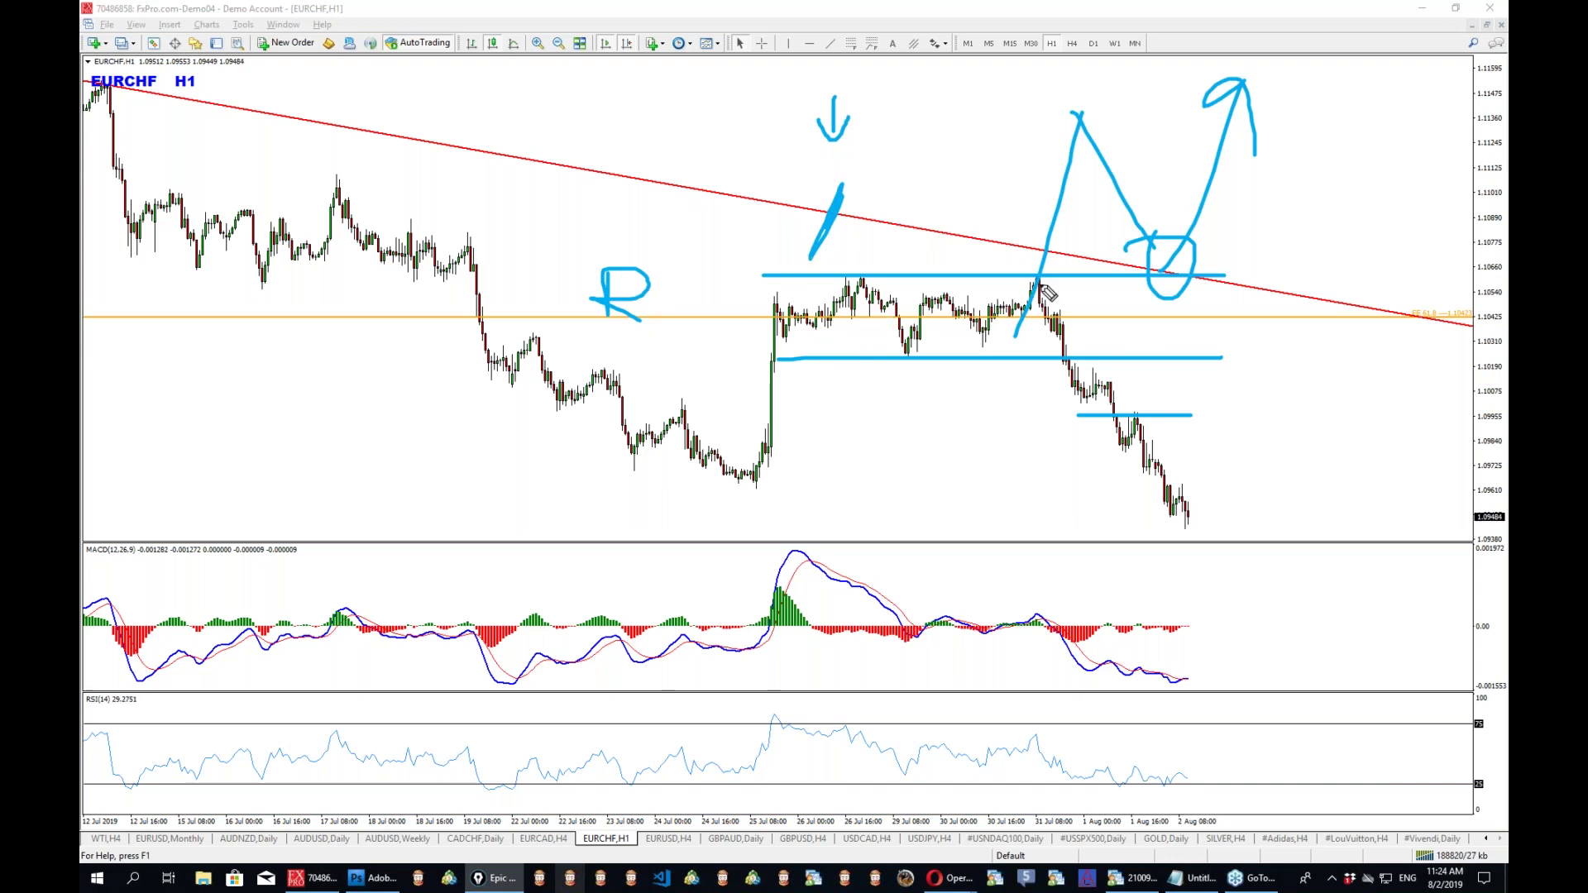
pyautogui.moveTo(857, 95)
pyautogui.mouseDown()
pyautogui.moveTo(994, 132)
pyautogui.moveTo(984, 197)
pyautogui.mouseUp()
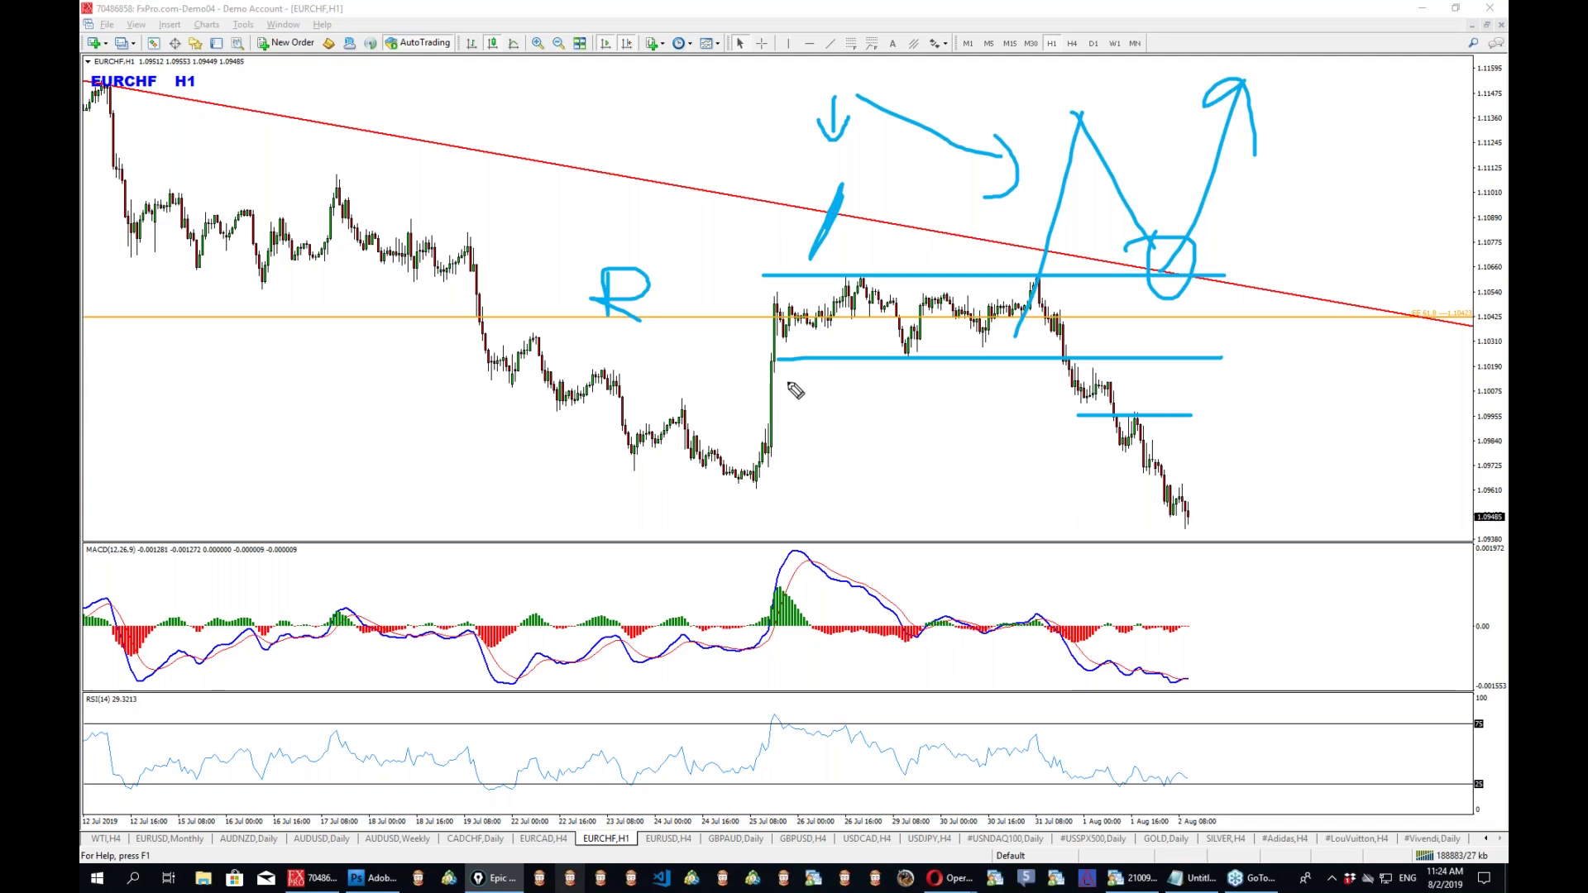
pyautogui.moveTo(487, 96)
pyautogui.mouseDown()
pyautogui.moveTo(496, 194)
pyautogui.moveTo(557, 196)
pyautogui.moveTo(528, 263)
pyautogui.moveTo(493, 84)
pyautogui.moveTo(497, 280)
pyautogui.mouseUp()
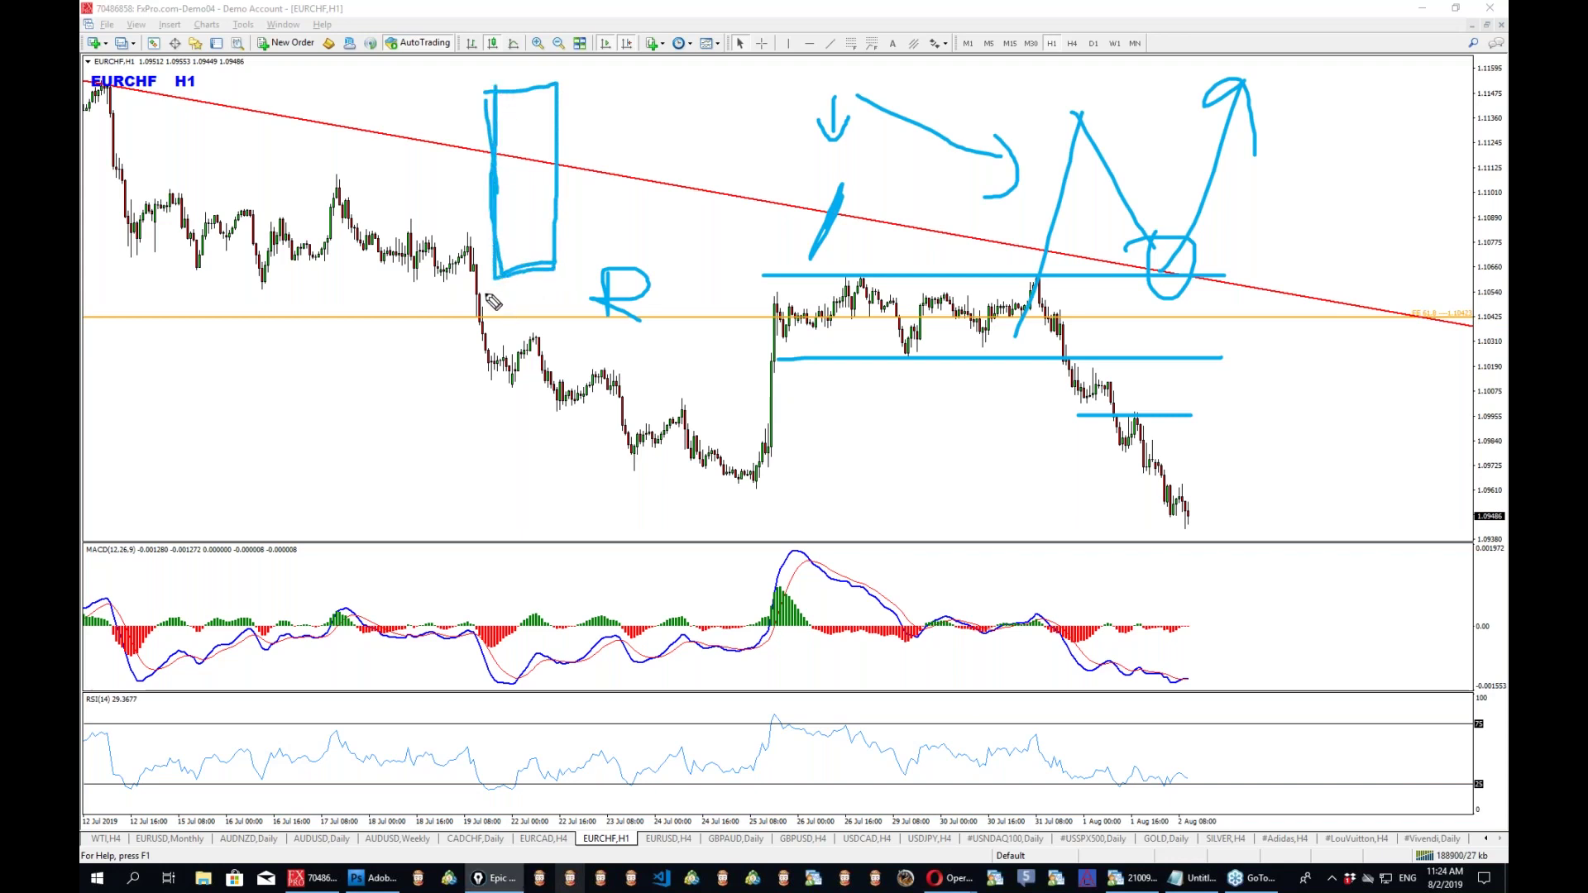
# Show EURCHF on the daily timeframe, clear the old ink, and mark the rebound from the late-July low.
pyautogui.click(1092, 43)
pyautogui.hotkey('ctrl', 'shift', '7')
pyautogui.middleClick(1168, 642)
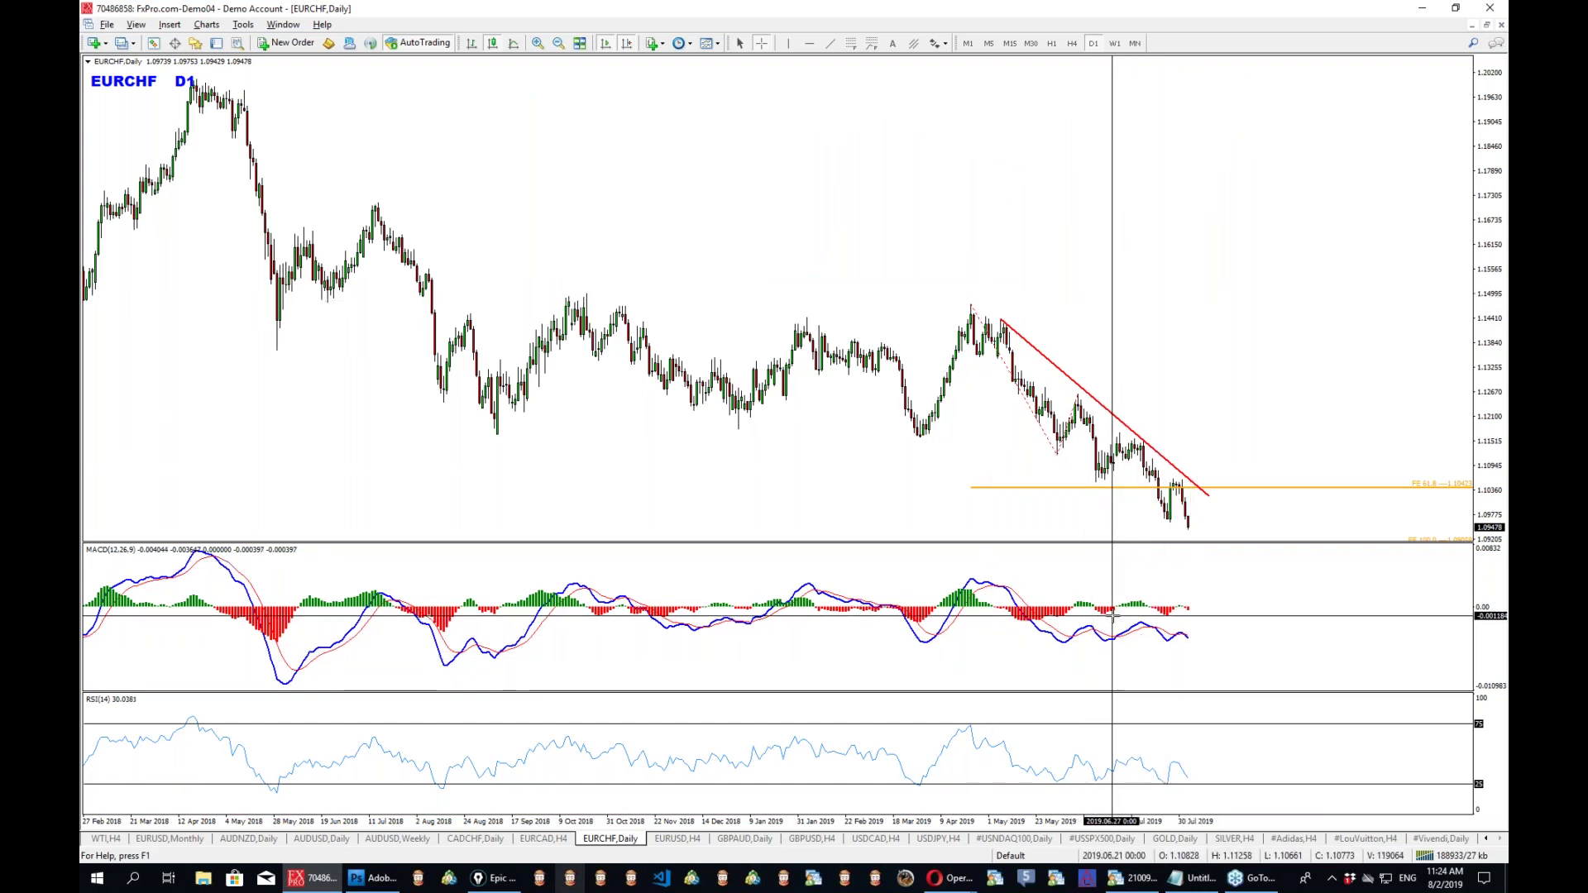
pyautogui.moveTo(1166, 523); pyautogui.dragTo(1183, 453)
pyautogui.middleClick(1180, 530)
pyautogui.moveTo(1171, 518); pyautogui.dragTo(1206, 461)
# Draw pen strokes below the 2018 price swings and around the most recent MACD swings, and clear the ink.
pyautogui.moveTo(273, 343); pyautogui.dragTo(418, 476)
pyautogui.moveTo(411, 390); pyautogui.dragTo(315, 503)
pyautogui.moveTo(1075, 604); pyautogui.dragTo(1247, 657)
pyautogui.moveTo(1023, 563)
pyautogui.mouseDown()
pyautogui.moveTo(1204, 652)
pyautogui.moveTo(1190, 651)
pyautogui.mouseUp()
pyautogui.hotkey('ctrl', 'shift', '7')
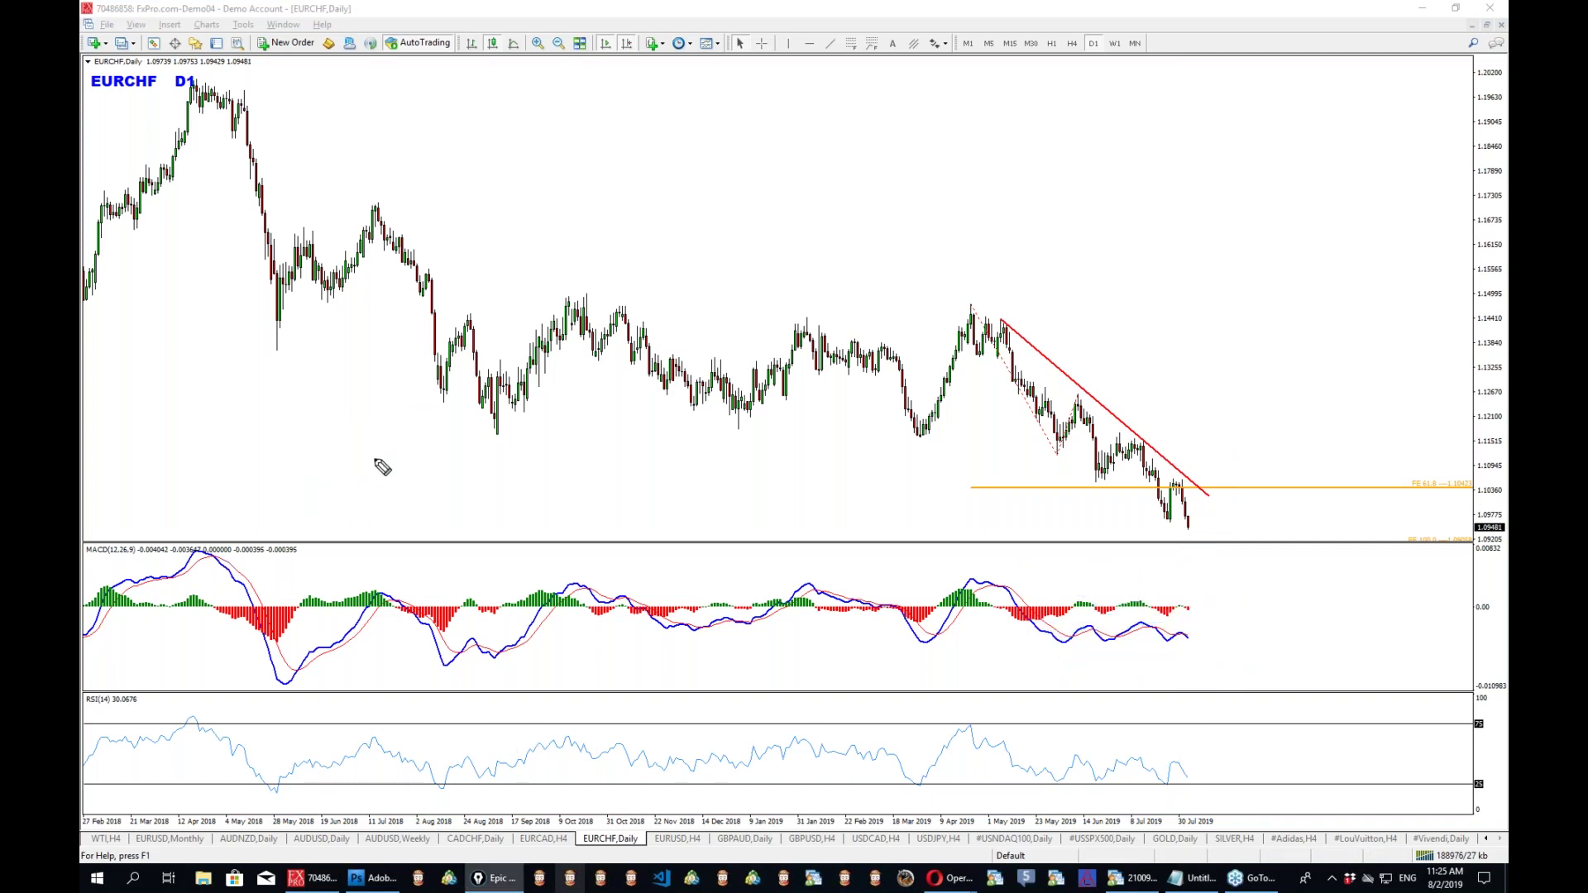
# Trace the 61.8 expansion level with the pen, circle its label, and clear the ink.
pyautogui.moveTo(975, 487); pyautogui.dragTo(1325, 481)
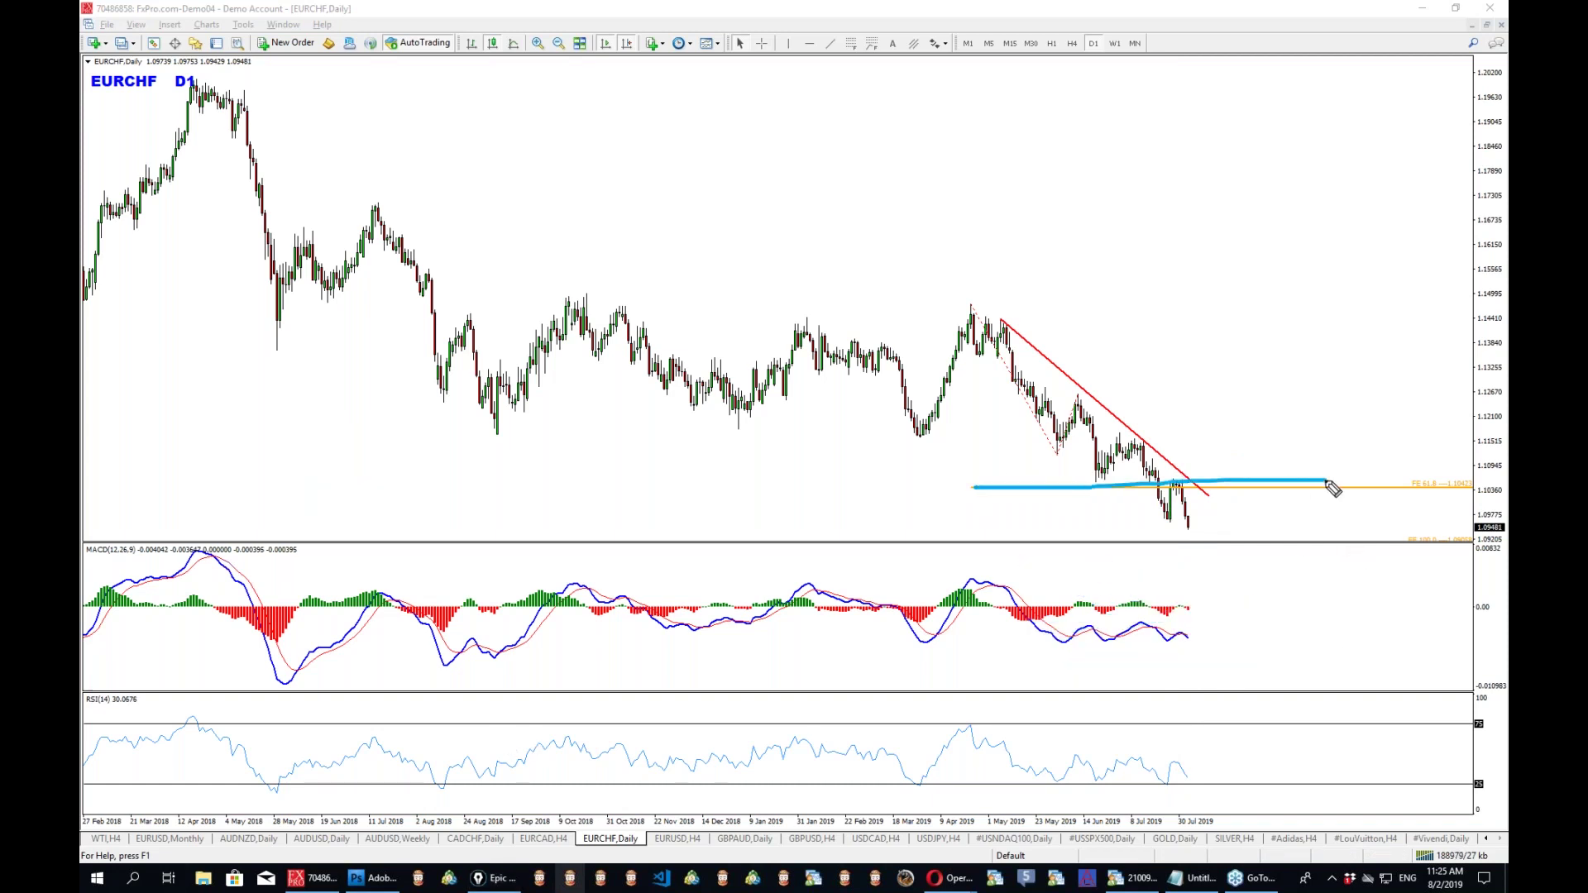
pyautogui.moveTo(1419, 470)
pyautogui.mouseDown()
pyautogui.moveTo(1397, 492)
pyautogui.moveTo(1424, 465)
pyautogui.mouseUp()
pyautogui.moveTo(1113, 490)
pyautogui.mouseDown()
pyautogui.moveTo(1154, 489)
pyautogui.moveTo(1046, 490)
pyautogui.mouseUp()
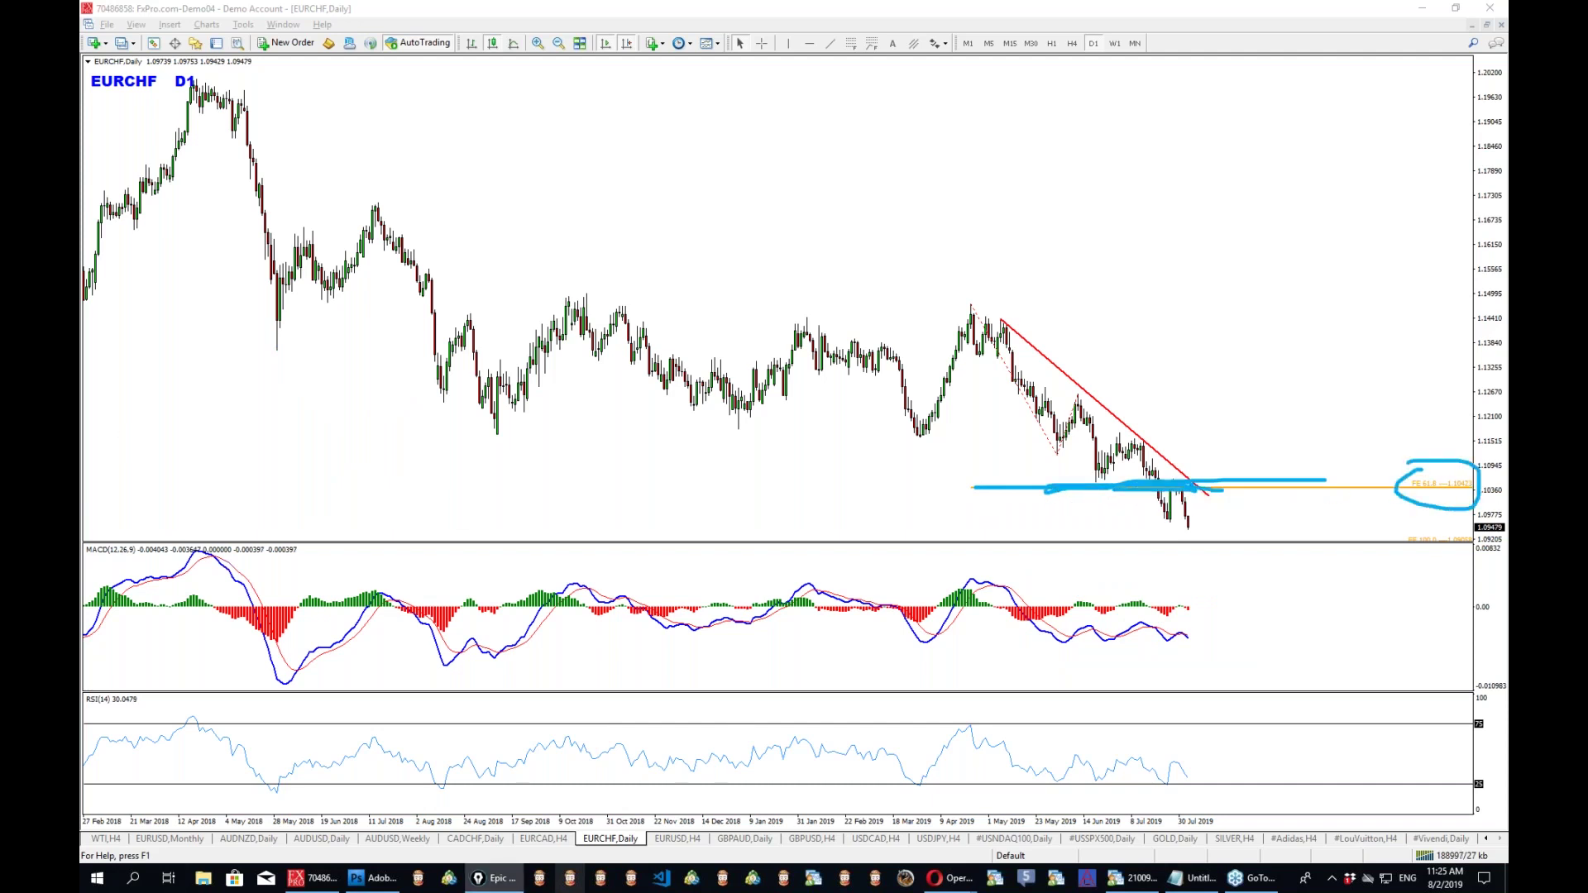
pyautogui.hotkey('ctrl', 'shift', '7')
# Insert a rectangle zone from the June lows past the latest candles and move it down onto the 61.8 expansion line.
pyautogui.click(169, 24)
pyautogui.moveTo(207, 132)
pyautogui.click(315, 132)
pyautogui.moveTo(1080, 479); pyautogui.dragTo(1241, 477)
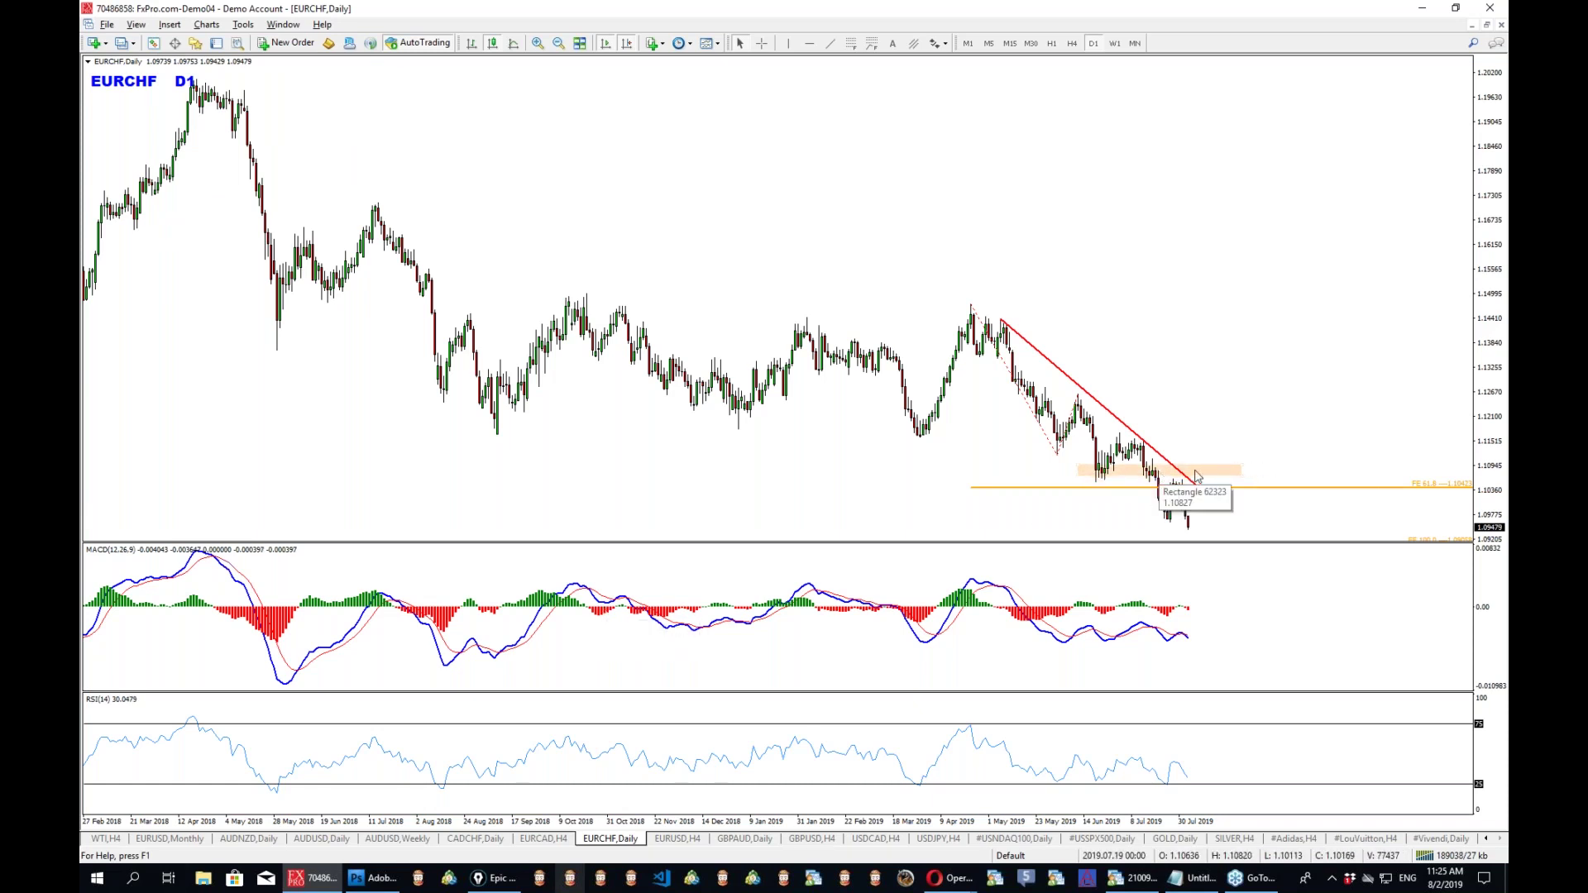
pyautogui.moveTo(1241, 466); pyautogui.dragTo(1242, 495)
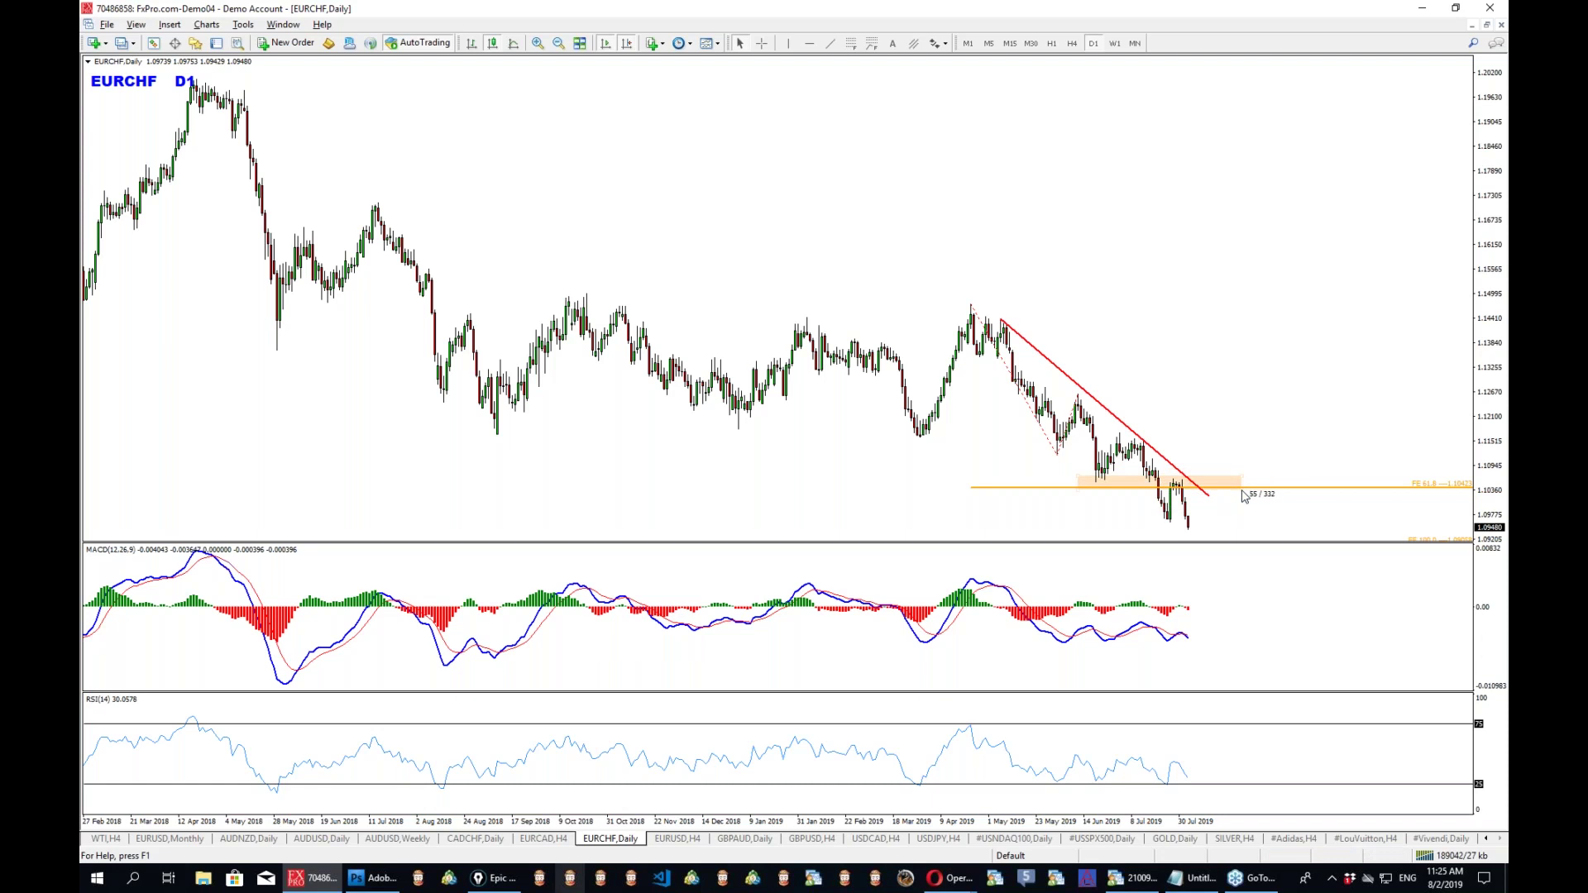
pyautogui.moveTo(1248, 494); pyautogui.dragTo(1248, 494)
# Outline the rectangle zone with the pen, mark the trend line above it, and draw lines at the rebound's high and the late-July low.
pyautogui.hotkey('ctrl', 'shift', '3')
pyautogui.moveTo(1166, 449)
pyautogui.mouseDown()
pyautogui.moveTo(1155, 464)
pyautogui.moveTo(1166, 449)
pyautogui.mouseUp()
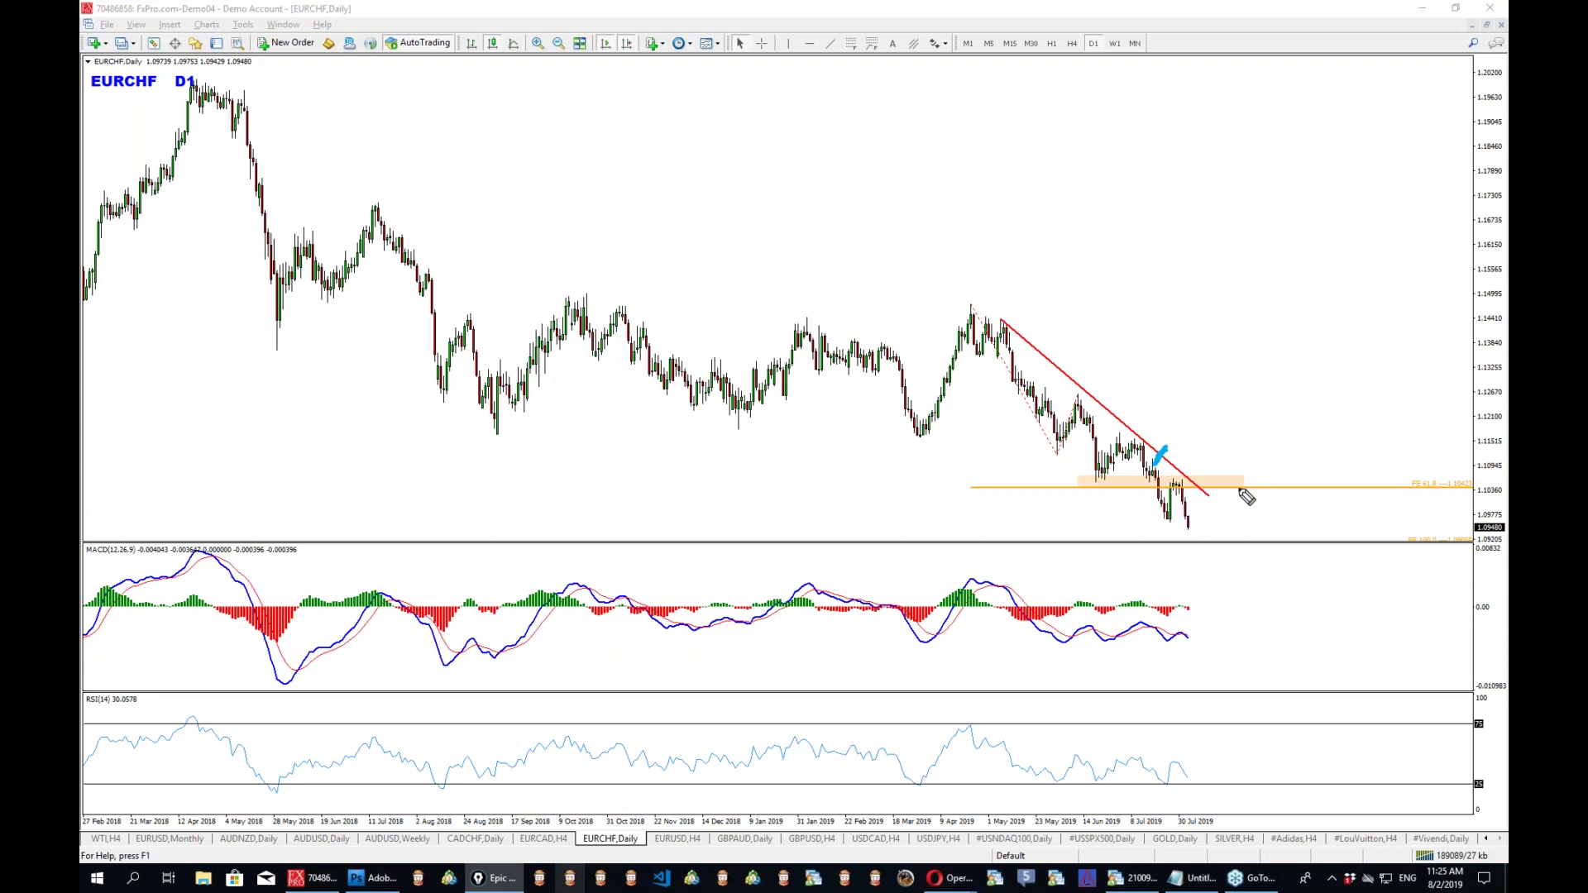
pyautogui.moveTo(1023, 478)
pyautogui.mouseDown()
pyautogui.moveTo(1273, 478)
pyautogui.moveTo(1045, 492)
pyautogui.moveTo(1011, 478)
pyautogui.mouseUp()
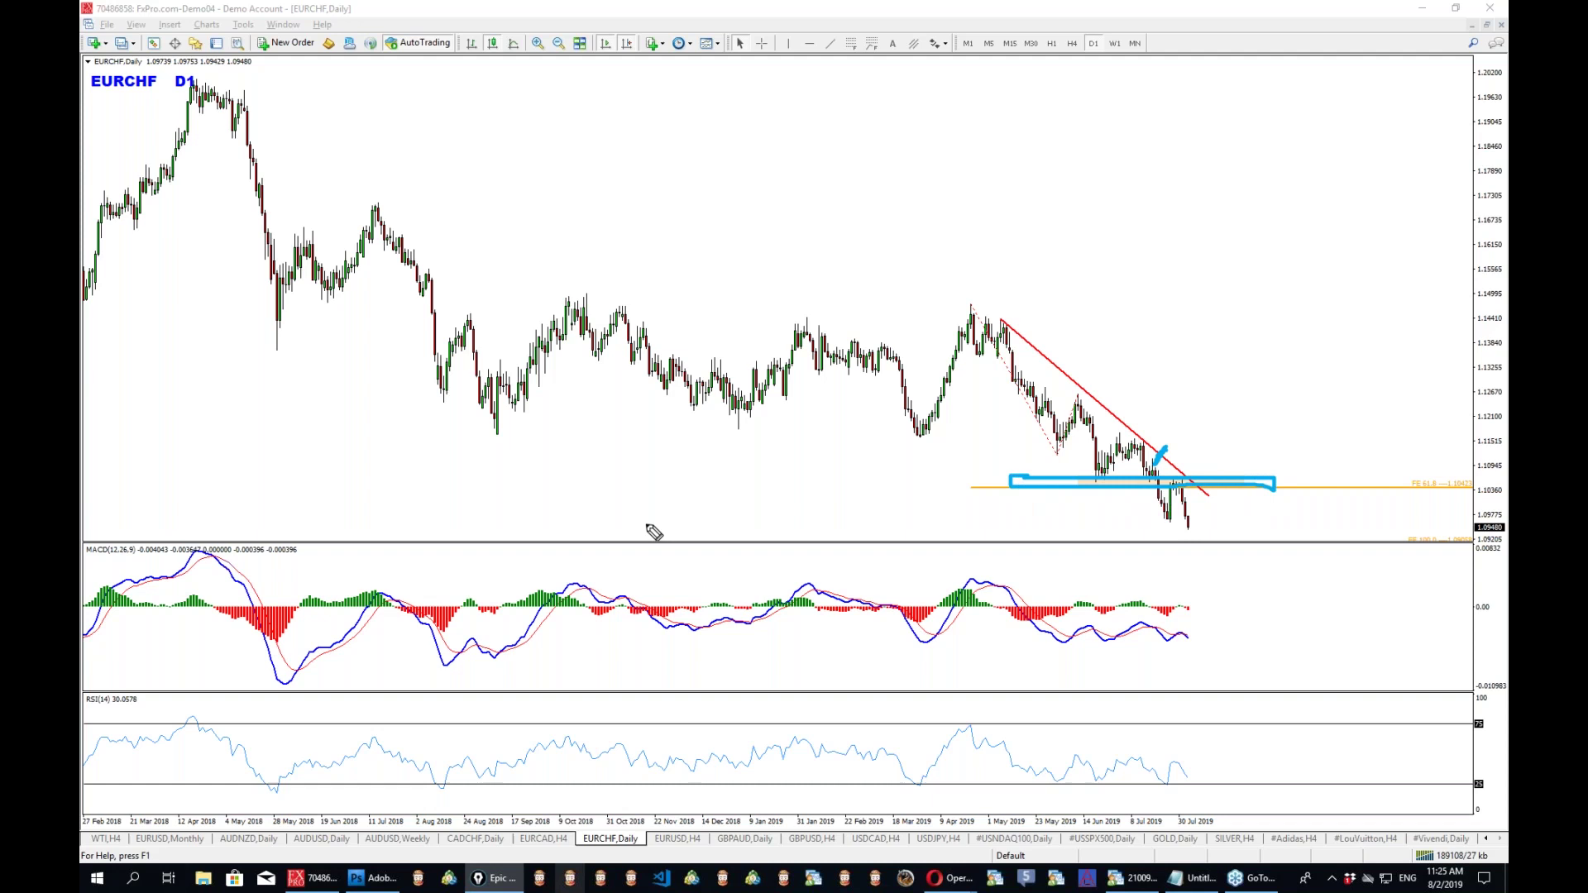
pyautogui.moveTo(1166, 471); pyautogui.dragTo(1234, 472)
pyautogui.moveTo(1146, 522); pyautogui.dragTo(1296, 522)
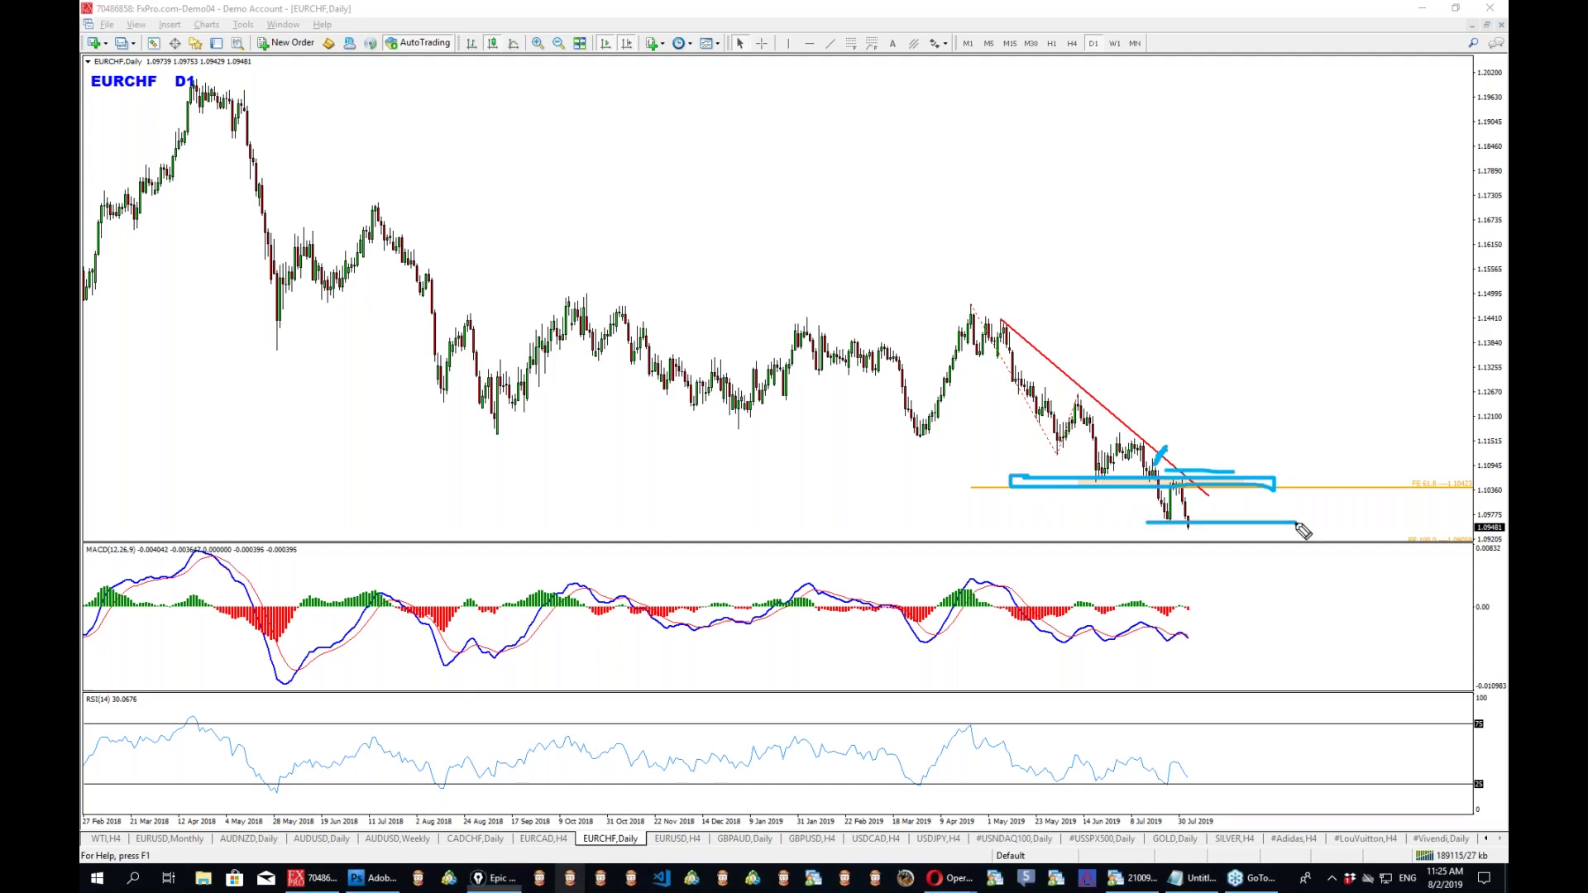
# Compress the price scale to show the 100.0 expansion level, clear the ink, and briefly mark the latest lows.
pyautogui.moveTo(1497, 389); pyautogui.dragTo(1498, 402)
pyautogui.hotkey('ctrl', 'shift', '7')
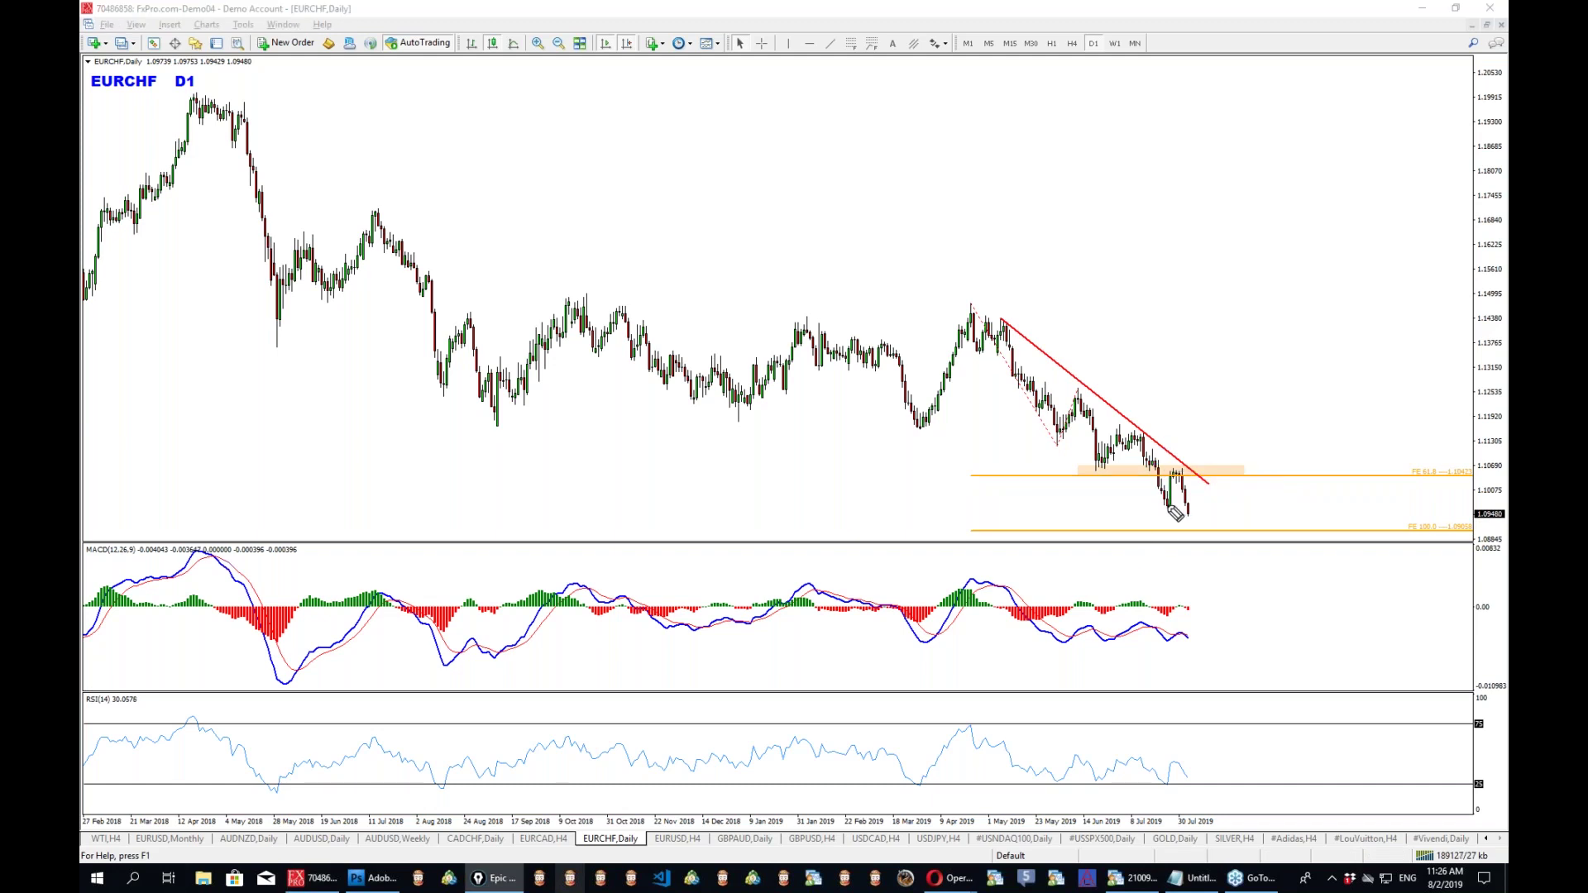
pyautogui.moveTo(1153, 506); pyautogui.dragTo(1238, 527)
pyautogui.hotkey('ctrl', 'shift', 'z')
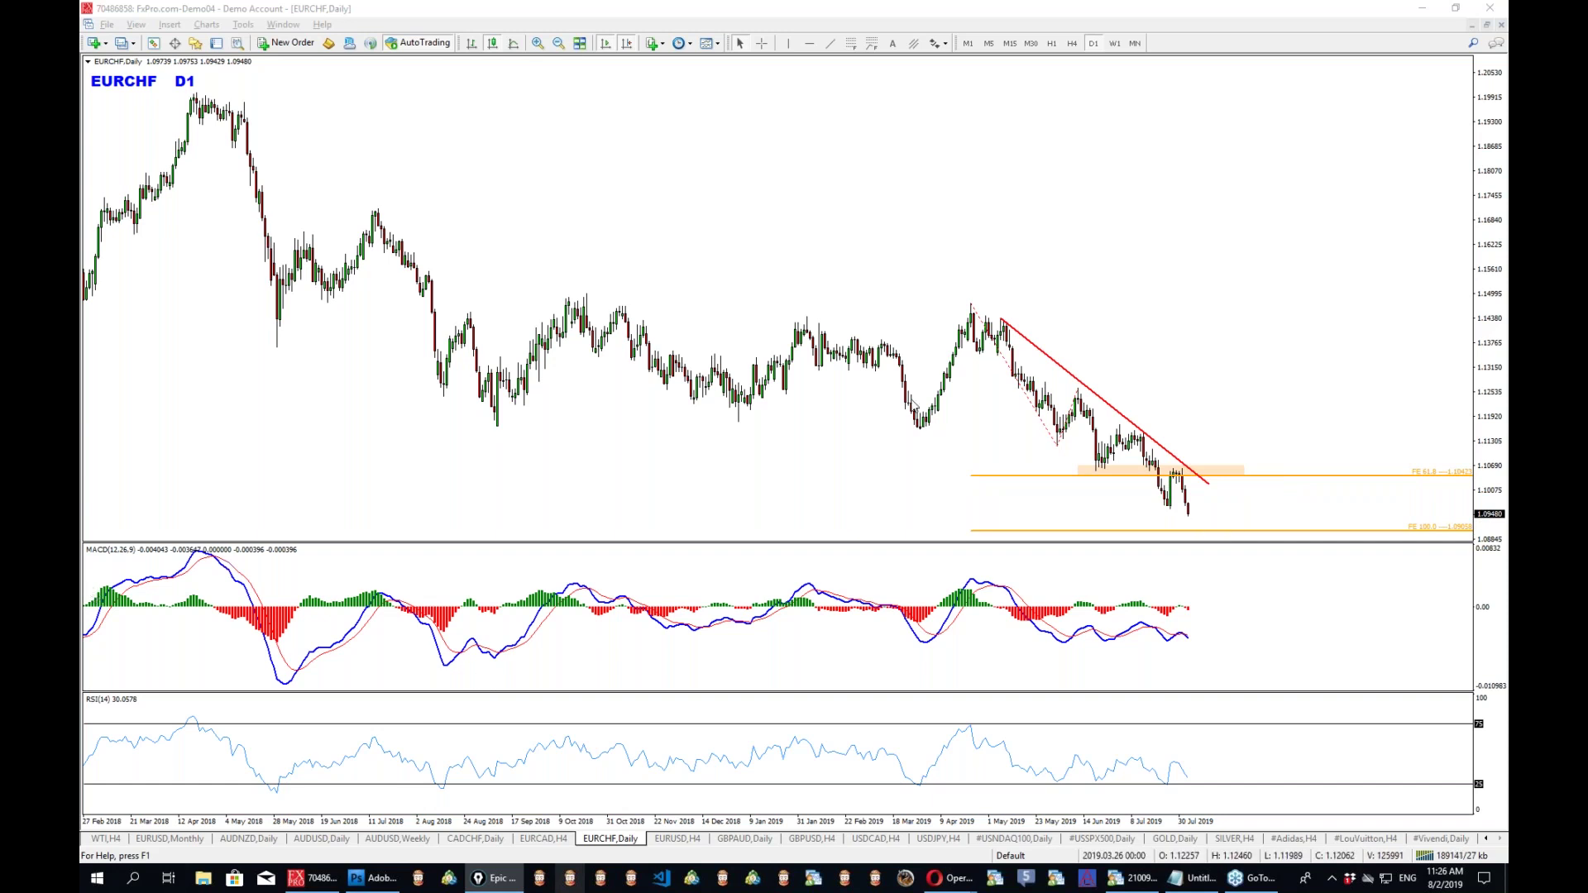
# Switch EURCHF to H4 and examine the July price action around the rectangle zone with the crosshair.
pyautogui.click(1072, 44)
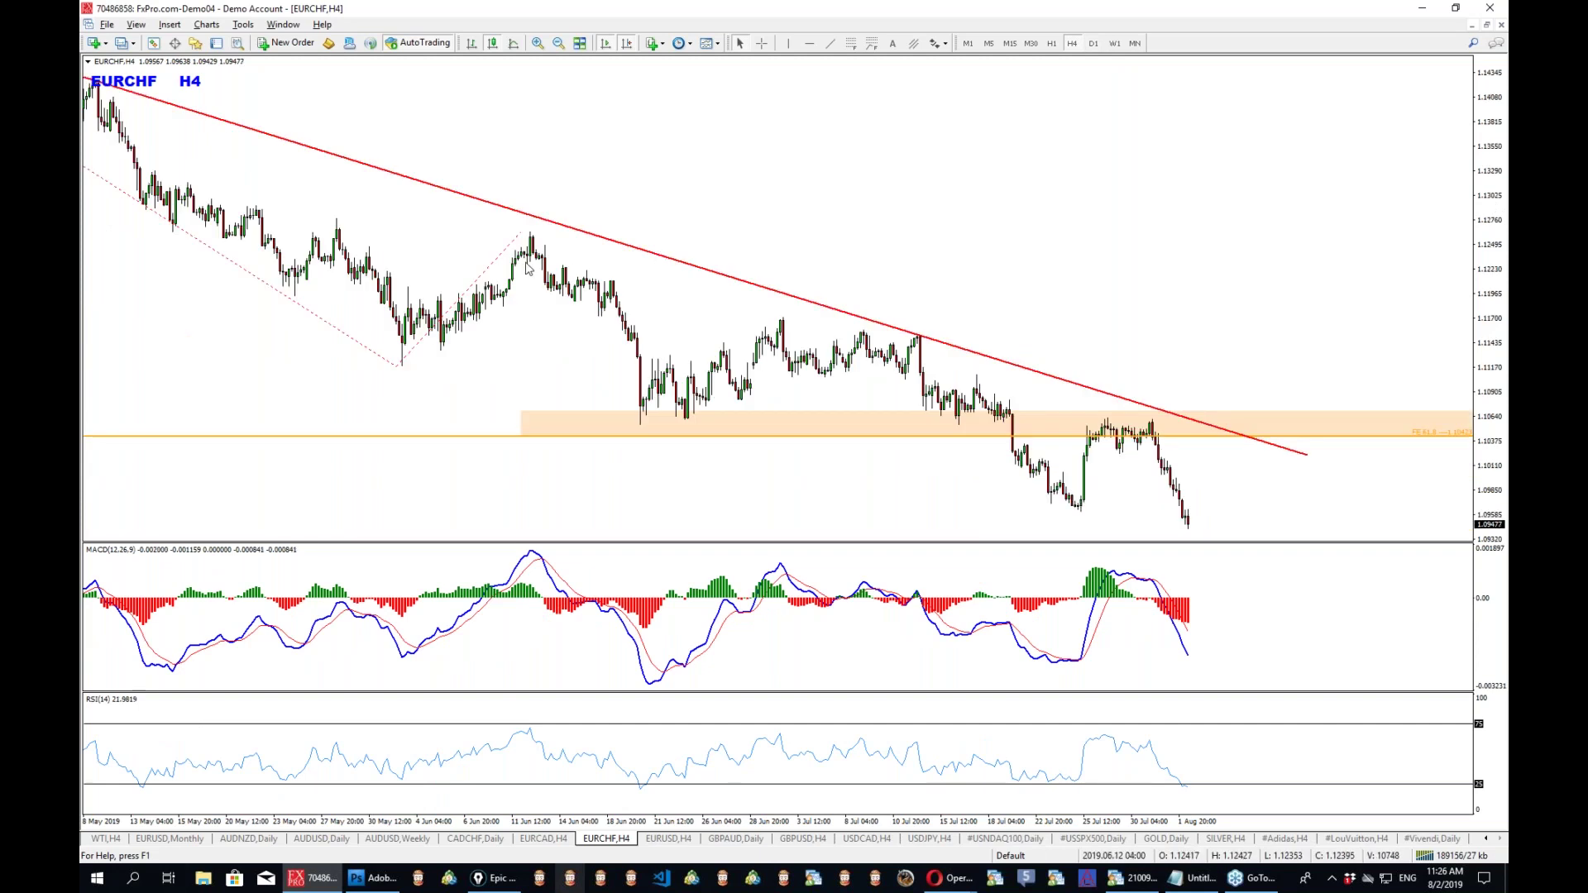
pyautogui.middleClick(1003, 285)
pyautogui.moveTo(1003, 383); pyautogui.dragTo(1093, 422)
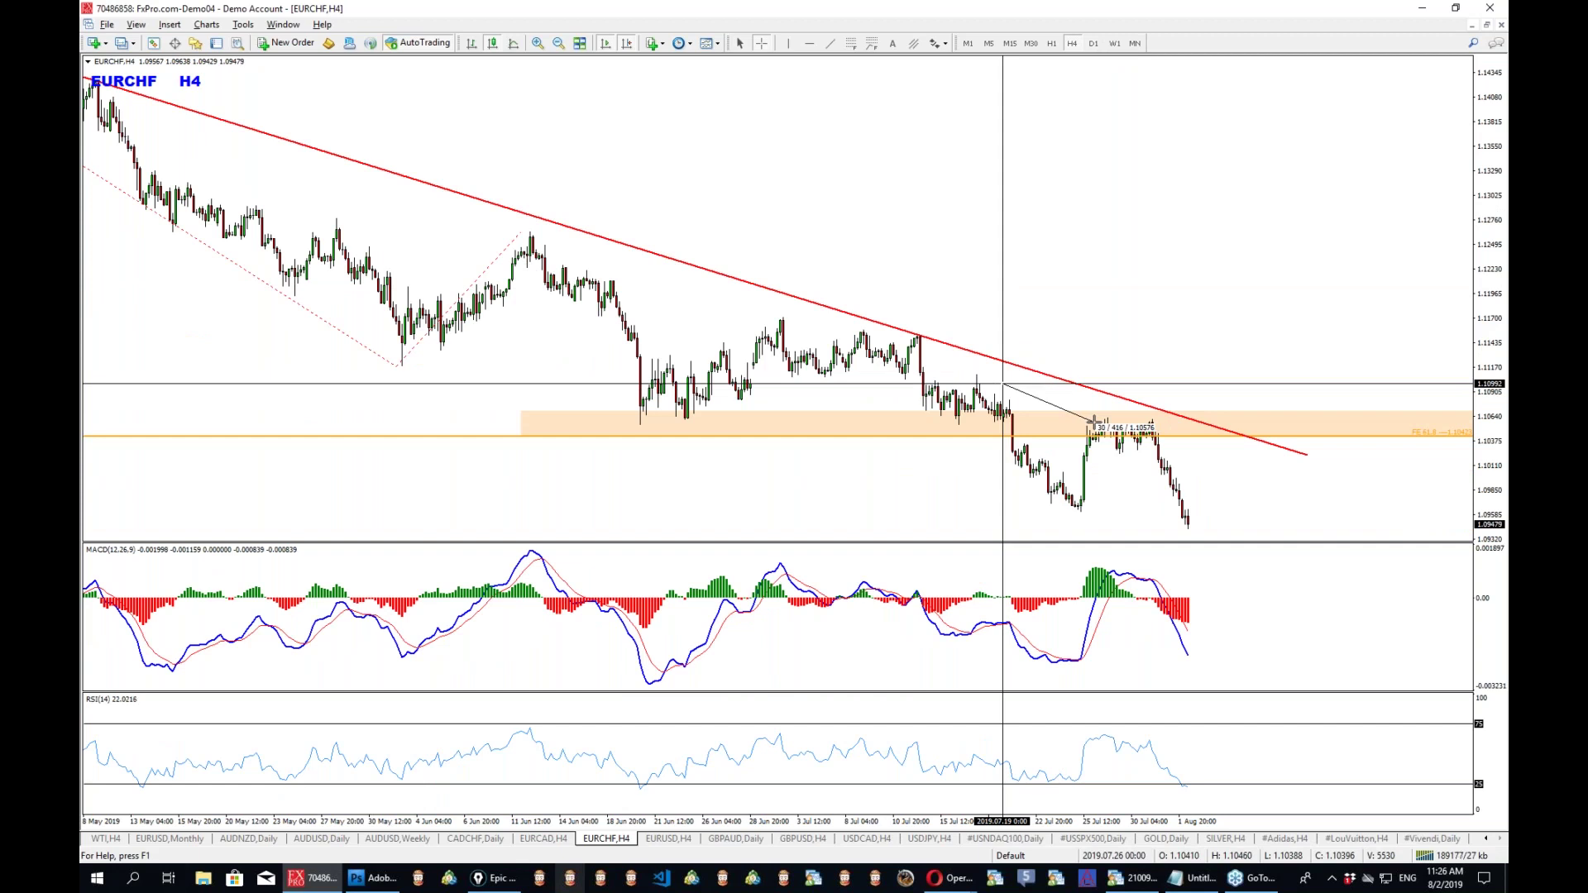
# Show EURCHF on H1, mark the divergence between rising price highs and falling MACD, and draw a pen line under the first pullback's low.
pyautogui.click(1051, 43)
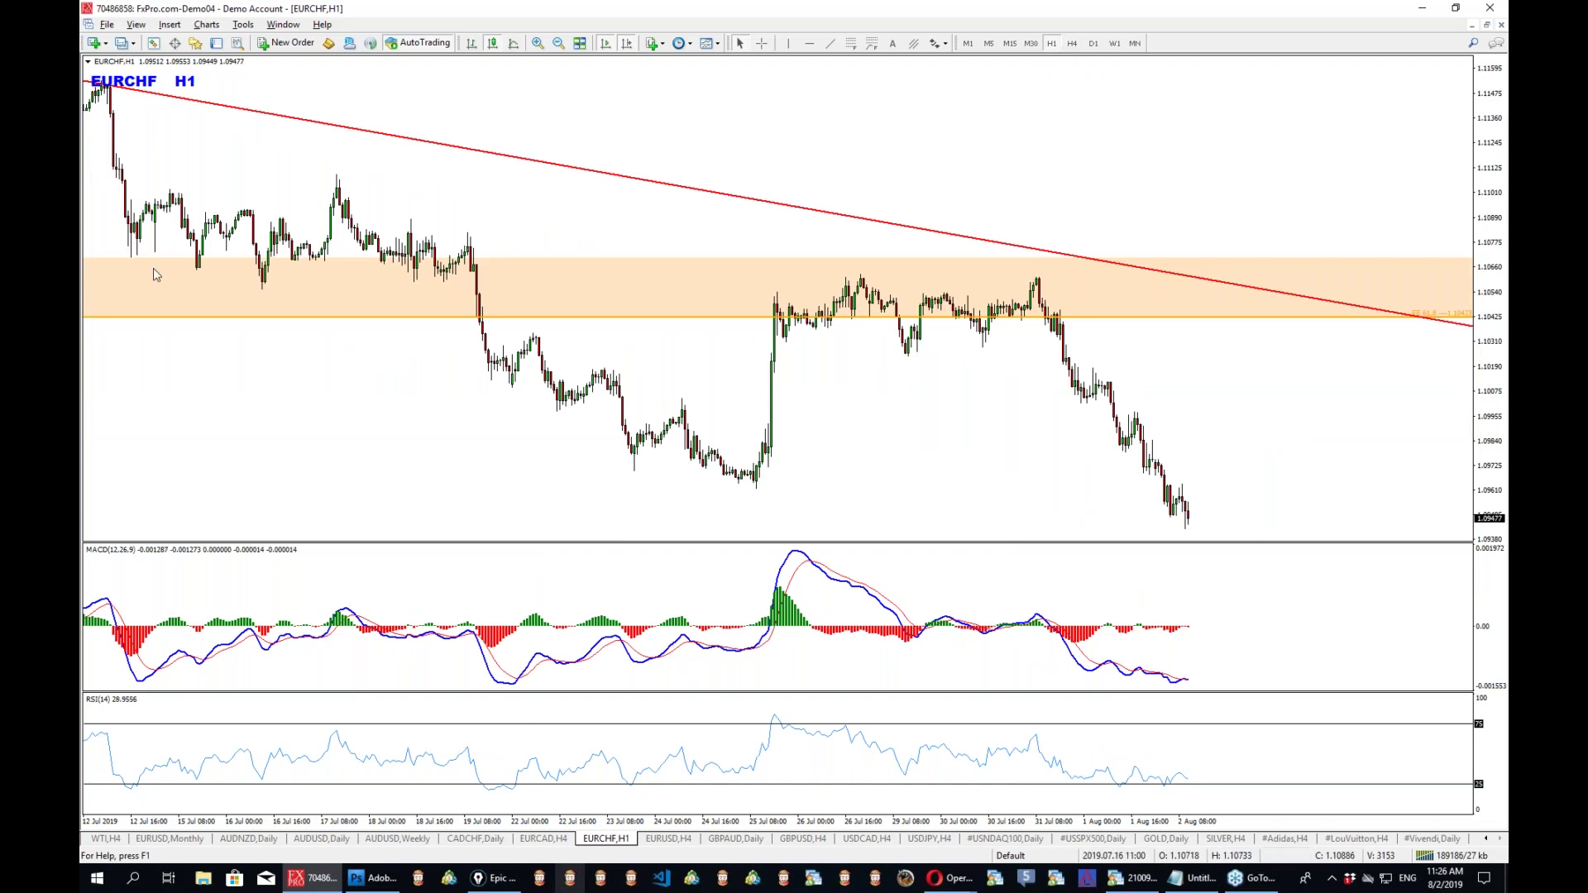
pyautogui.moveTo(766, 278); pyautogui.dragTo(844, 258)
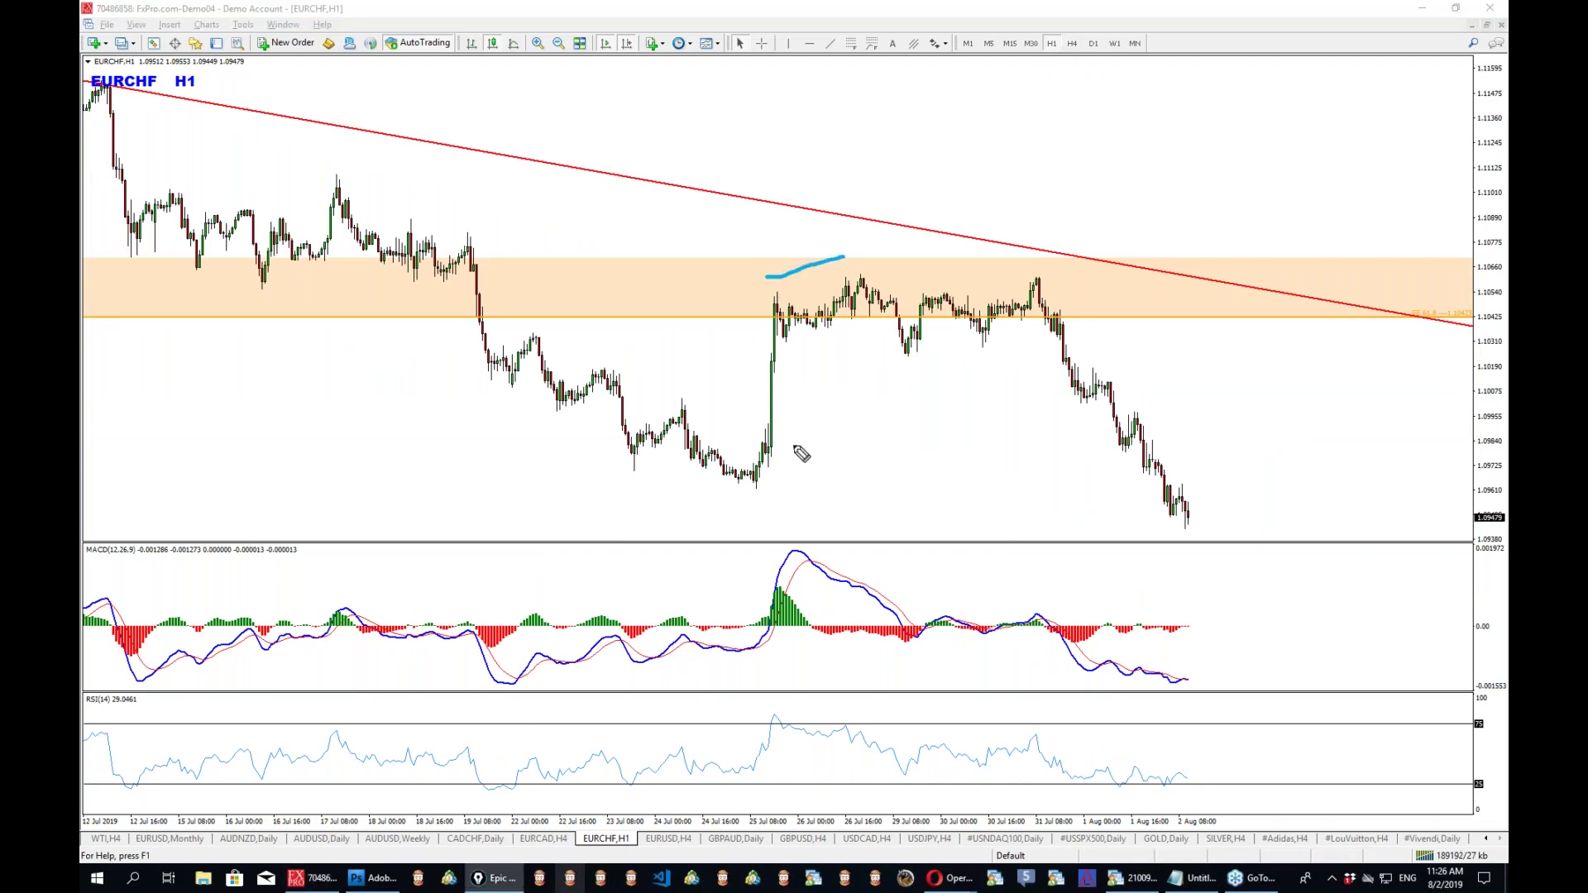
pyautogui.moveTo(878, 579); pyautogui.dragTo(774, 530)
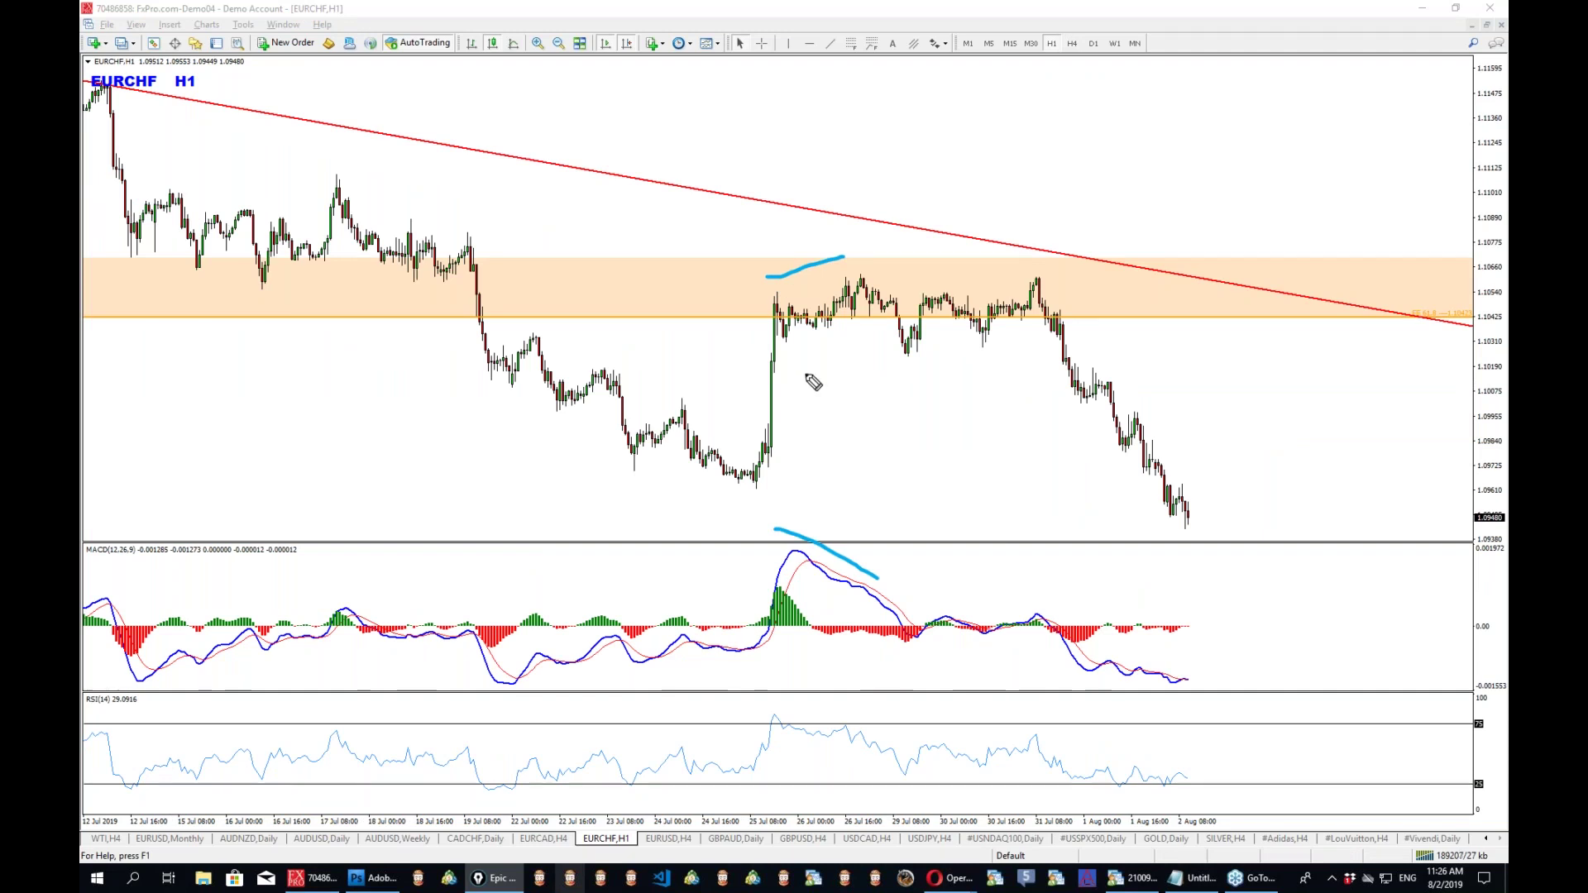
pyautogui.moveTo(770, 340); pyautogui.dragTo(1096, 341)
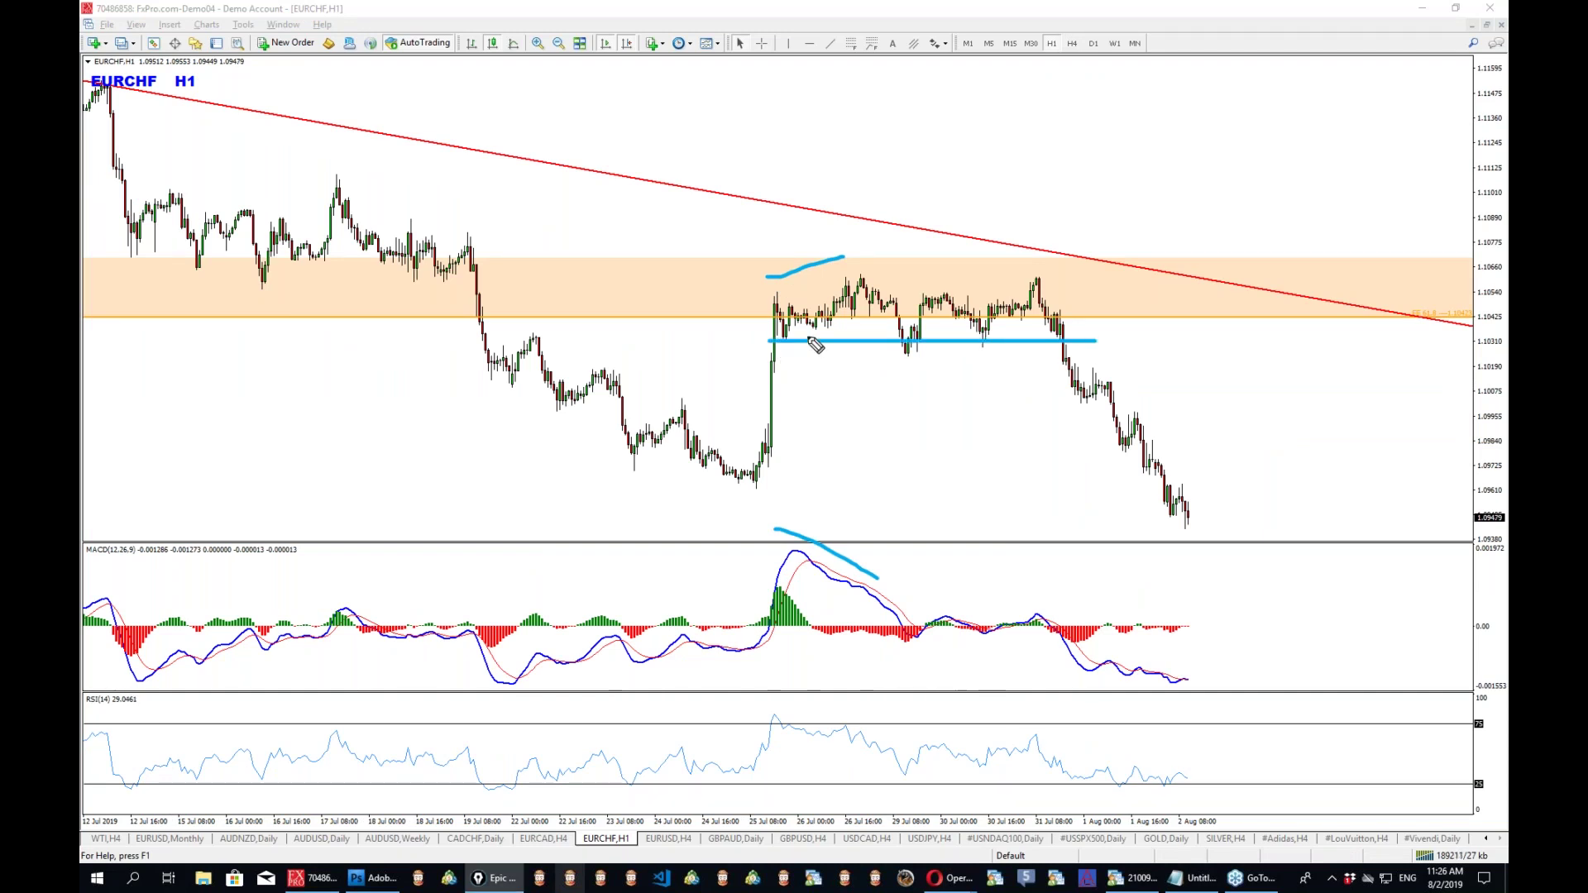
pyautogui.moveTo(791, 333); pyautogui.dragTo(771, 345)
# Clear the ink, redraw the late-July range's upper and lower boundaries, scribble over its sideways movement, and point a down arrow at it.
pyautogui.hotkey('ctrl', 'shift', '7')
pyautogui.moveTo(752, 294); pyautogui.dragTo(850, 255)
pyautogui.moveTo(726, 278); pyautogui.dragTo(1138, 267)
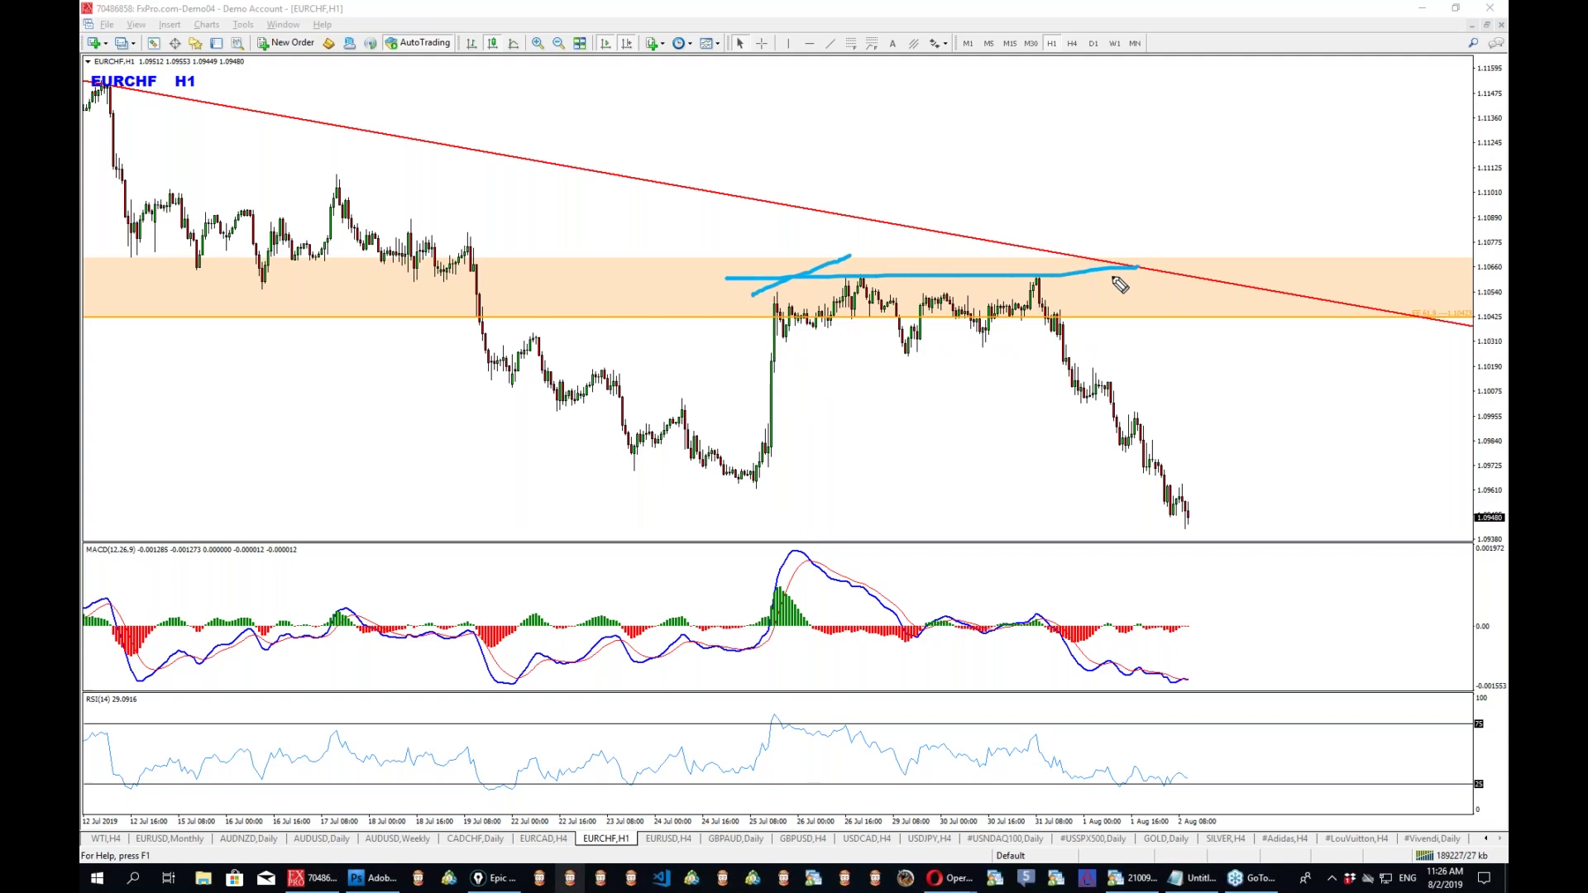
pyautogui.moveTo(759, 349); pyautogui.dragTo(1216, 346)
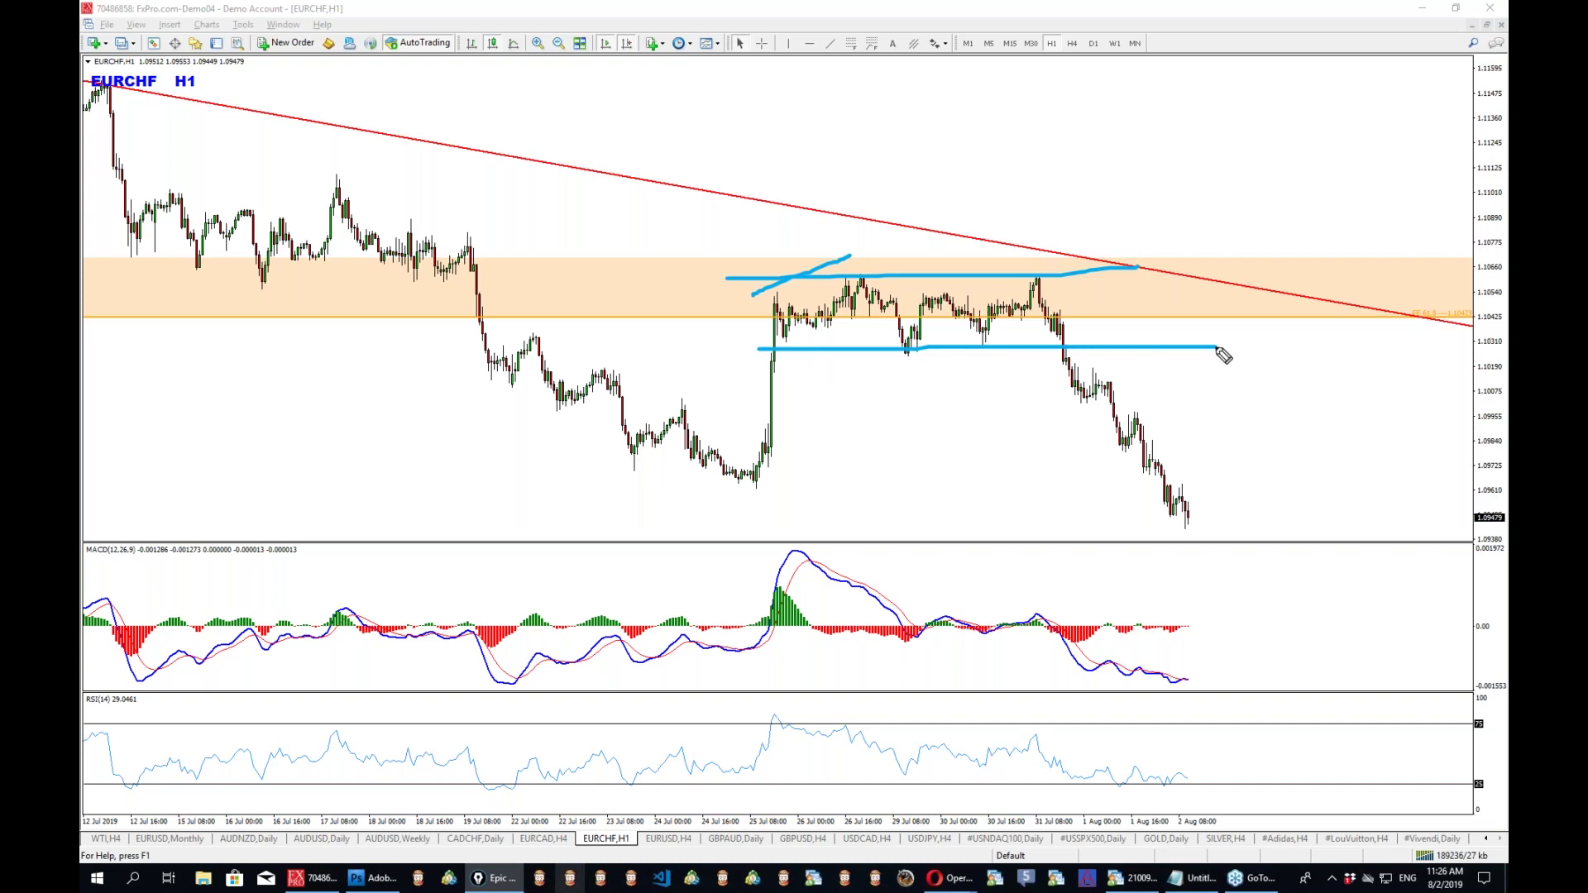
pyautogui.moveTo(878, 296)
pyautogui.mouseDown()
pyautogui.moveTo(938, 327)
pyautogui.moveTo(996, 294)
pyautogui.moveTo(1058, 296)
pyautogui.mouseUp()
pyautogui.moveTo(1023, 75)
pyautogui.mouseDown()
pyautogui.moveTo(1001, 189)
pyautogui.moveTo(1026, 176)
pyautogui.mouseUp()
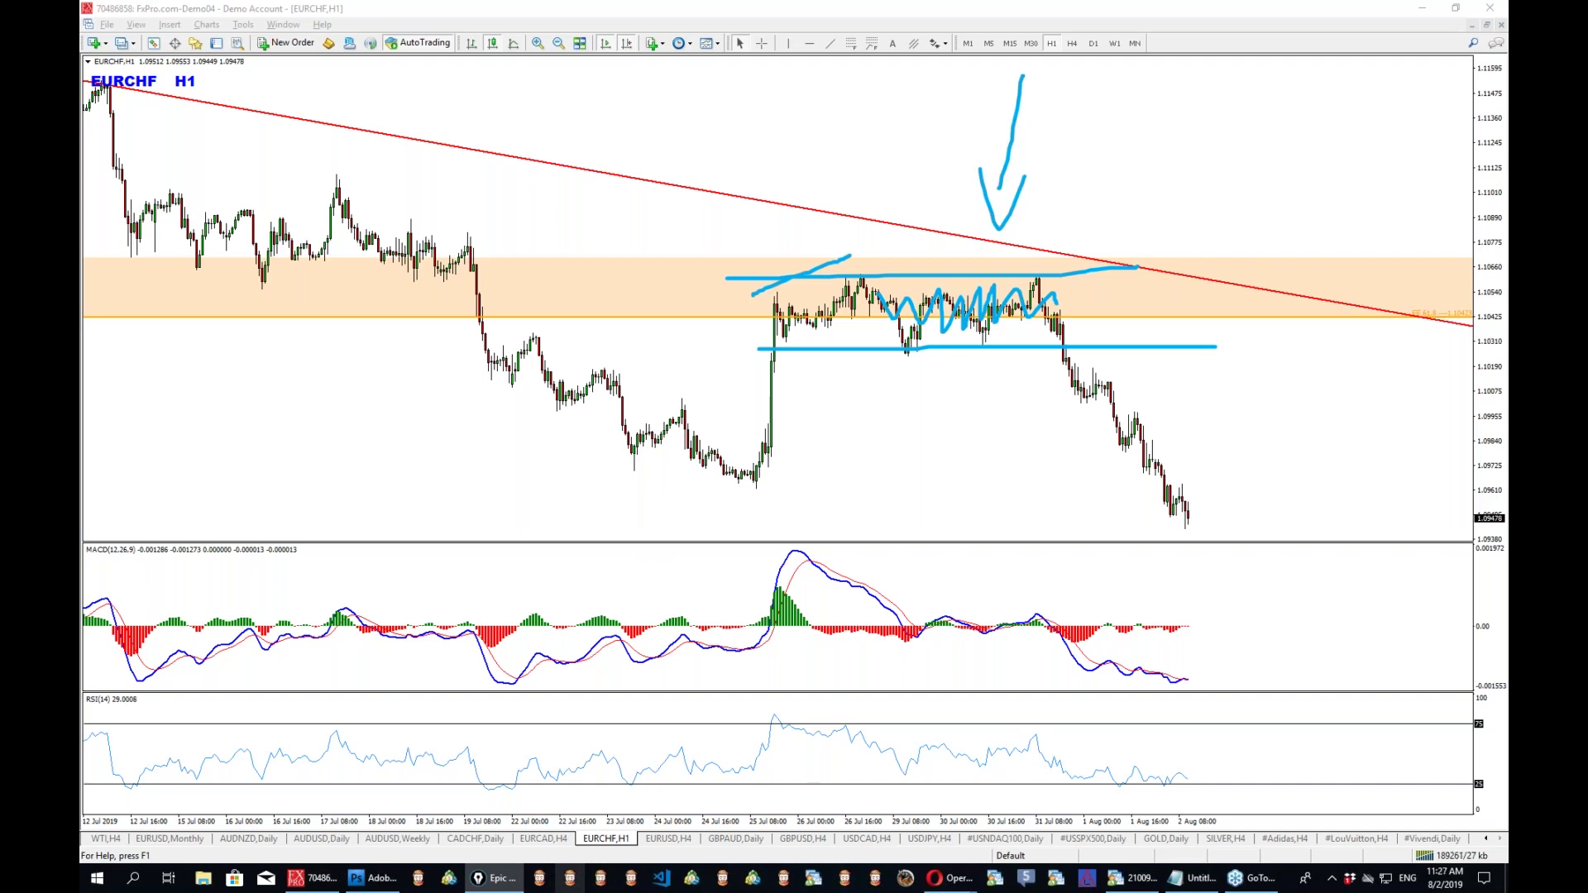
# Clear the ink and place horizontal lines along the range's highs and lows at about 1.1062, 1.1057, 1.1032 and 1.1024.
pyautogui.hotkey('ctrl', 'shift', '1')
pyautogui.click(811, 44)
pyautogui.moveTo(941, 285)
pyautogui.mouseDown()
pyautogui.moveTo(950, 275)
pyautogui.moveTo(885, 342)
pyautogui.moveTo(907, 344)
pyautogui.mouseUp()
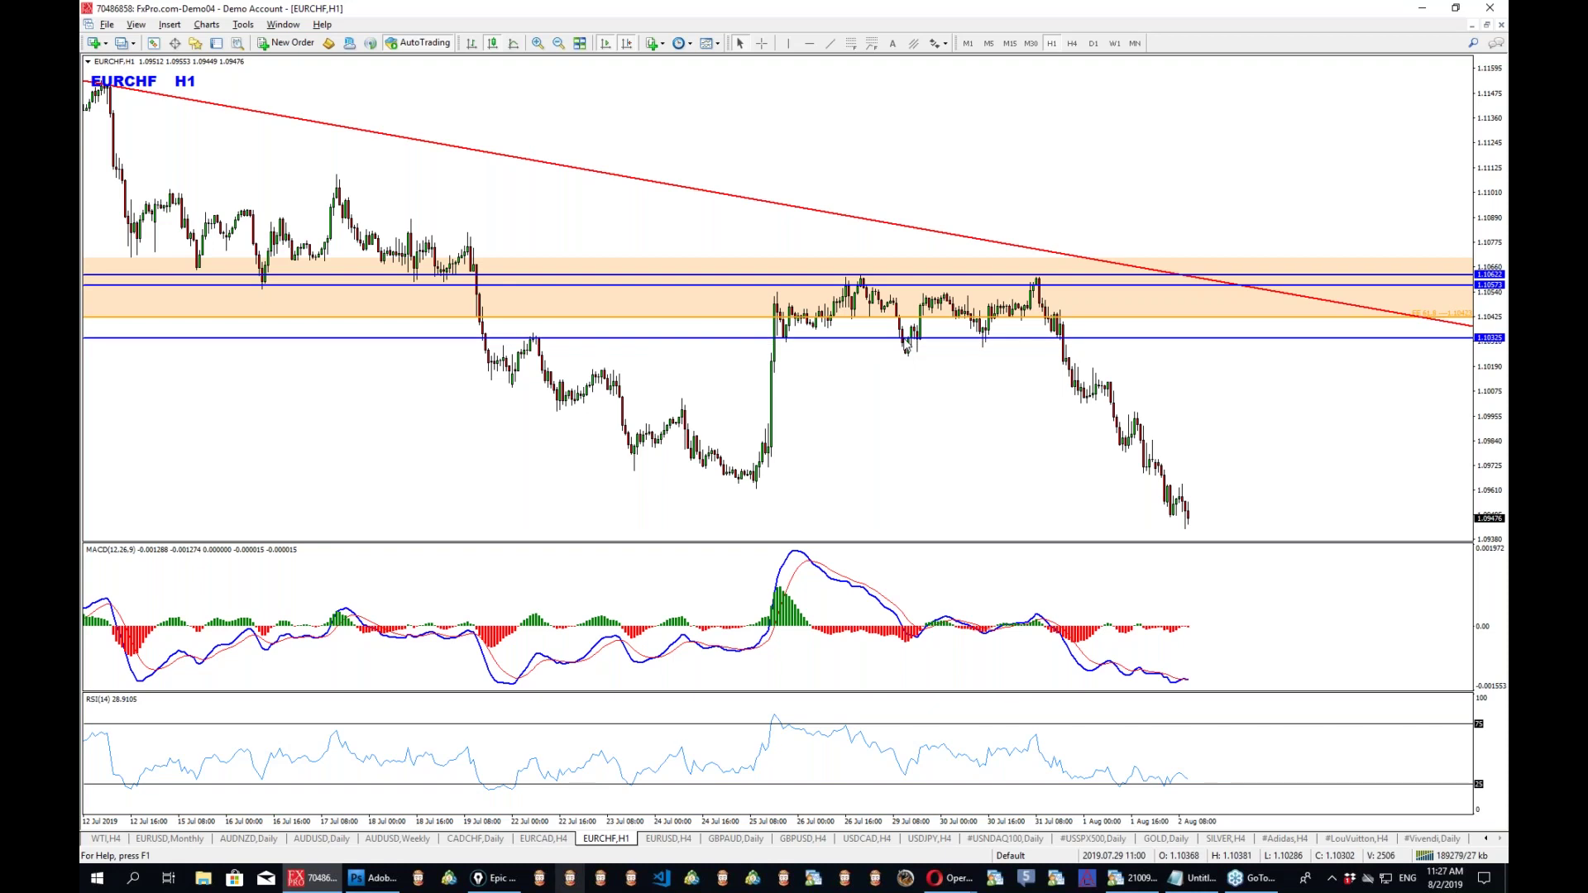
pyautogui.moveTo(908, 337); pyautogui.dragTo(905, 356)
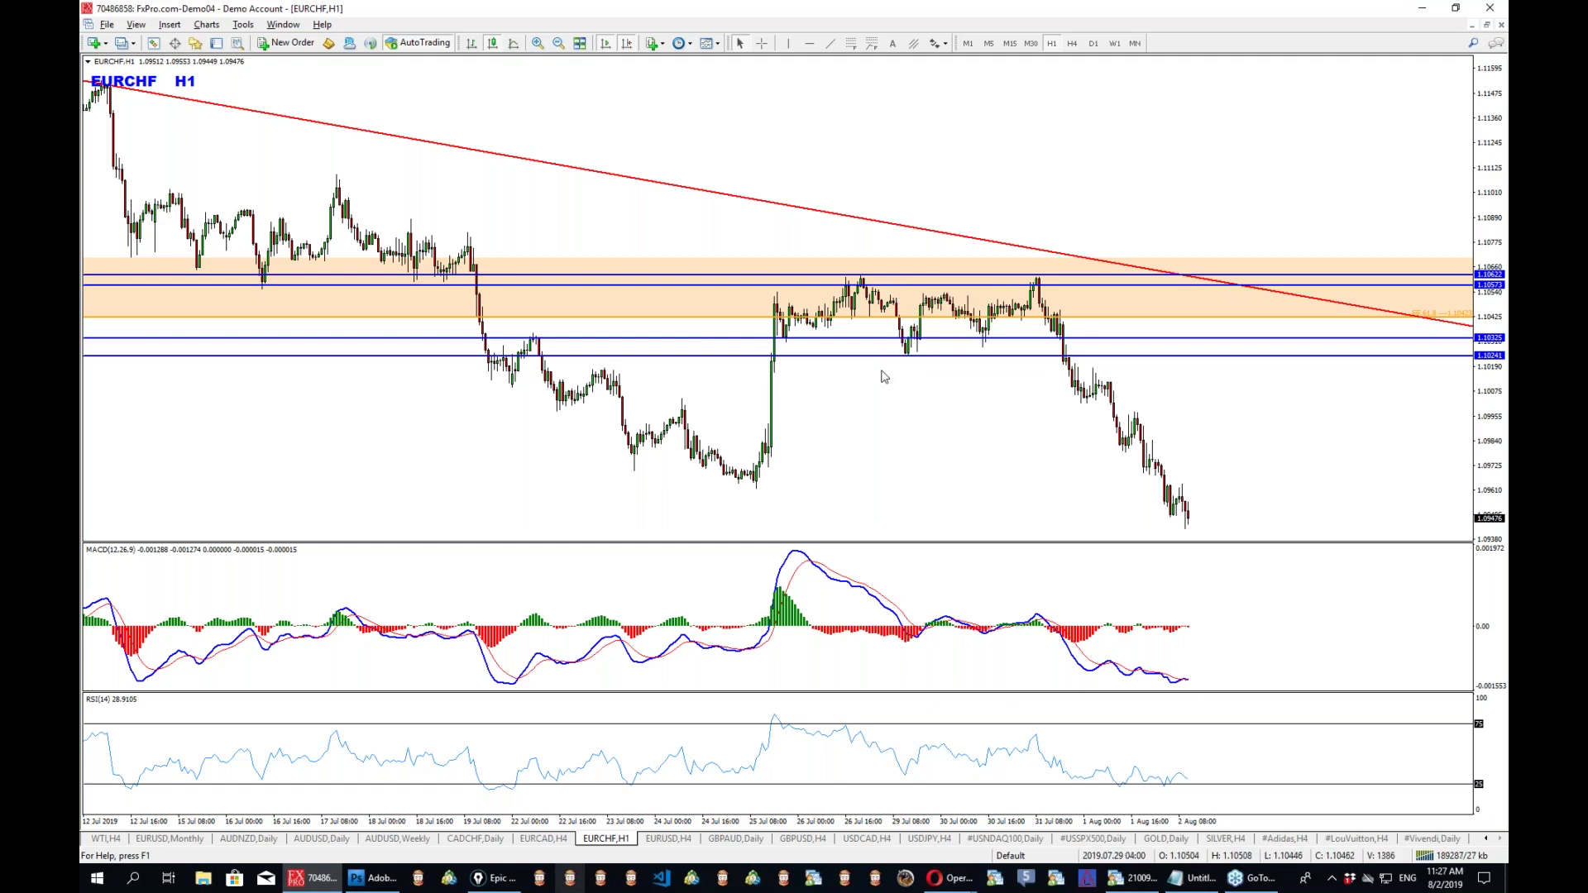
# Inspect the 31 July 17:00 candle with the crosshair, circle its break below the lowest horizontal line, and draw a check mark above.
pyautogui.middleClick(1076, 370)
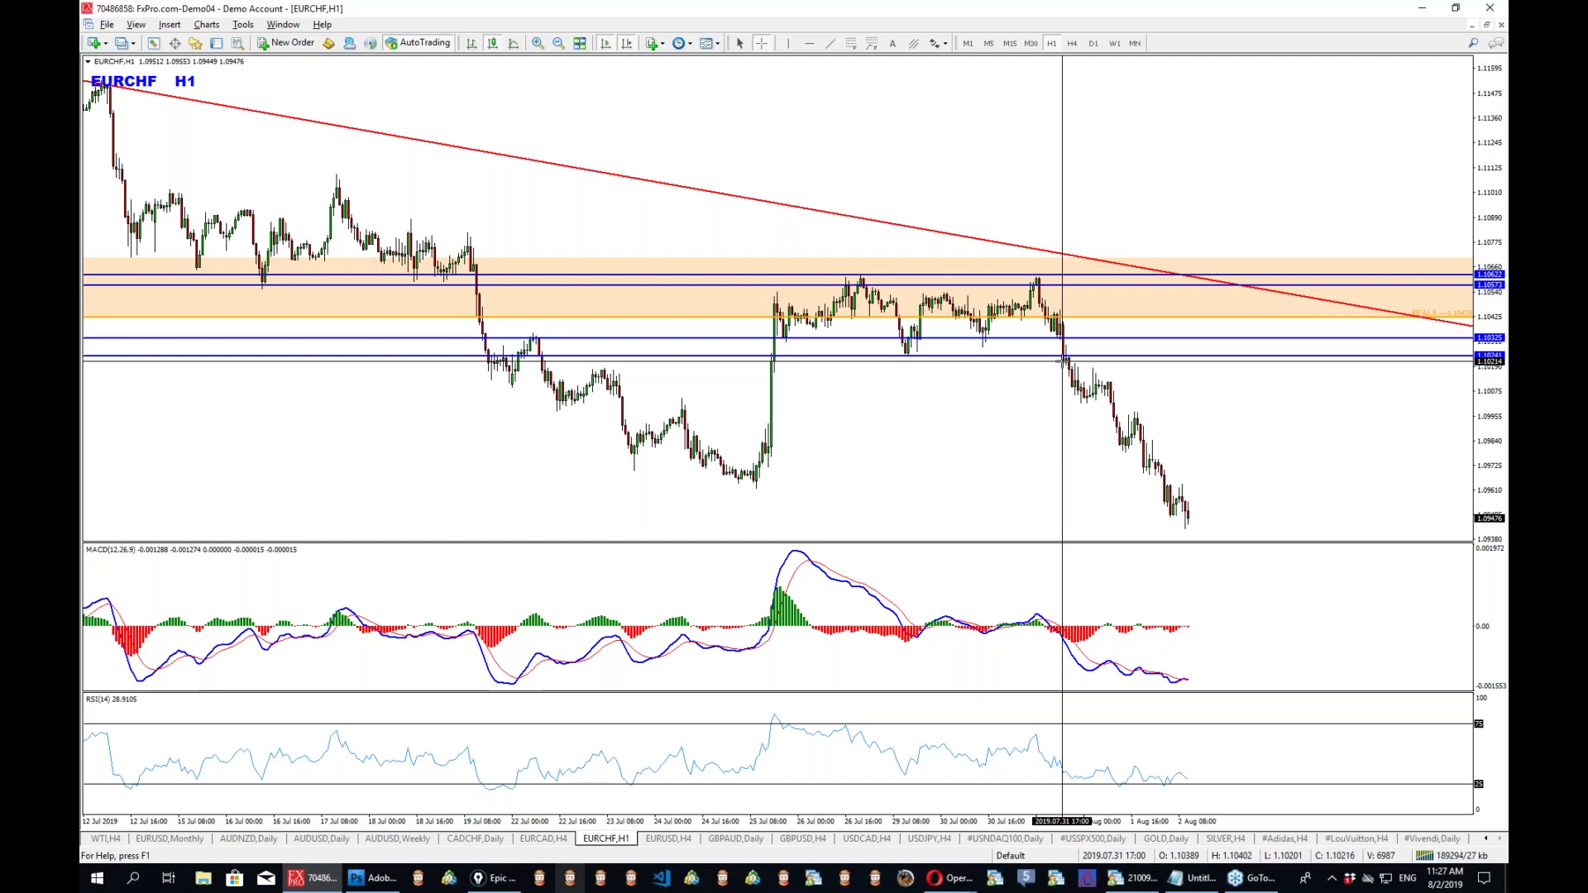
pyautogui.click(1061, 361)
pyautogui.hotkey('ctrl', 'shift', '3')
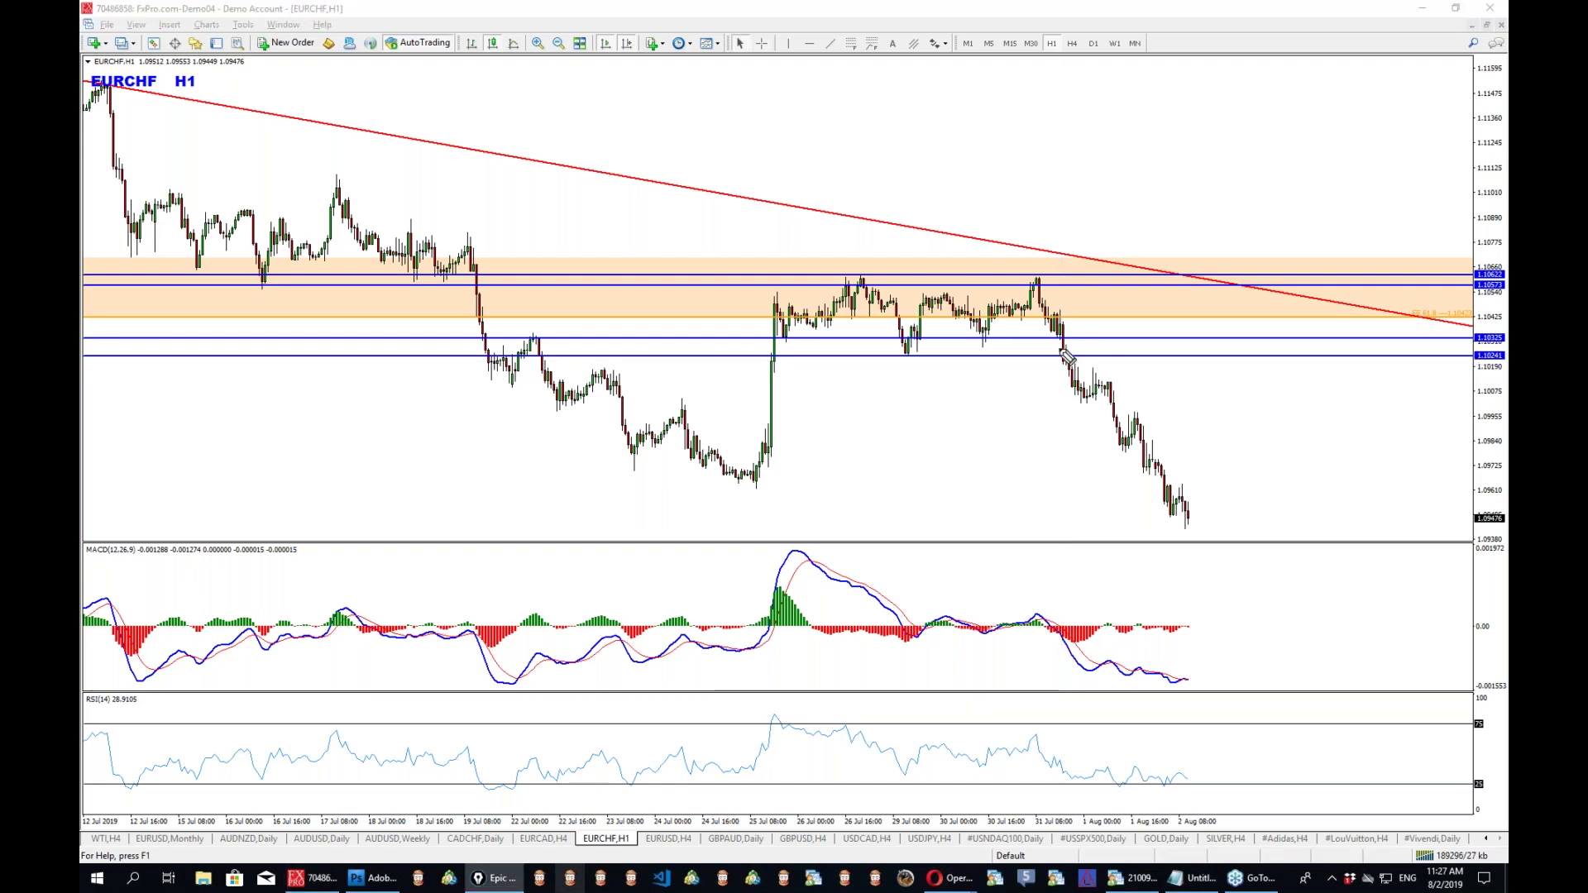
pyautogui.moveTo(1063, 350)
pyautogui.mouseDown()
pyautogui.moveTo(1073, 366)
pyautogui.moveTo(1069, 348)
pyautogui.mouseUp()
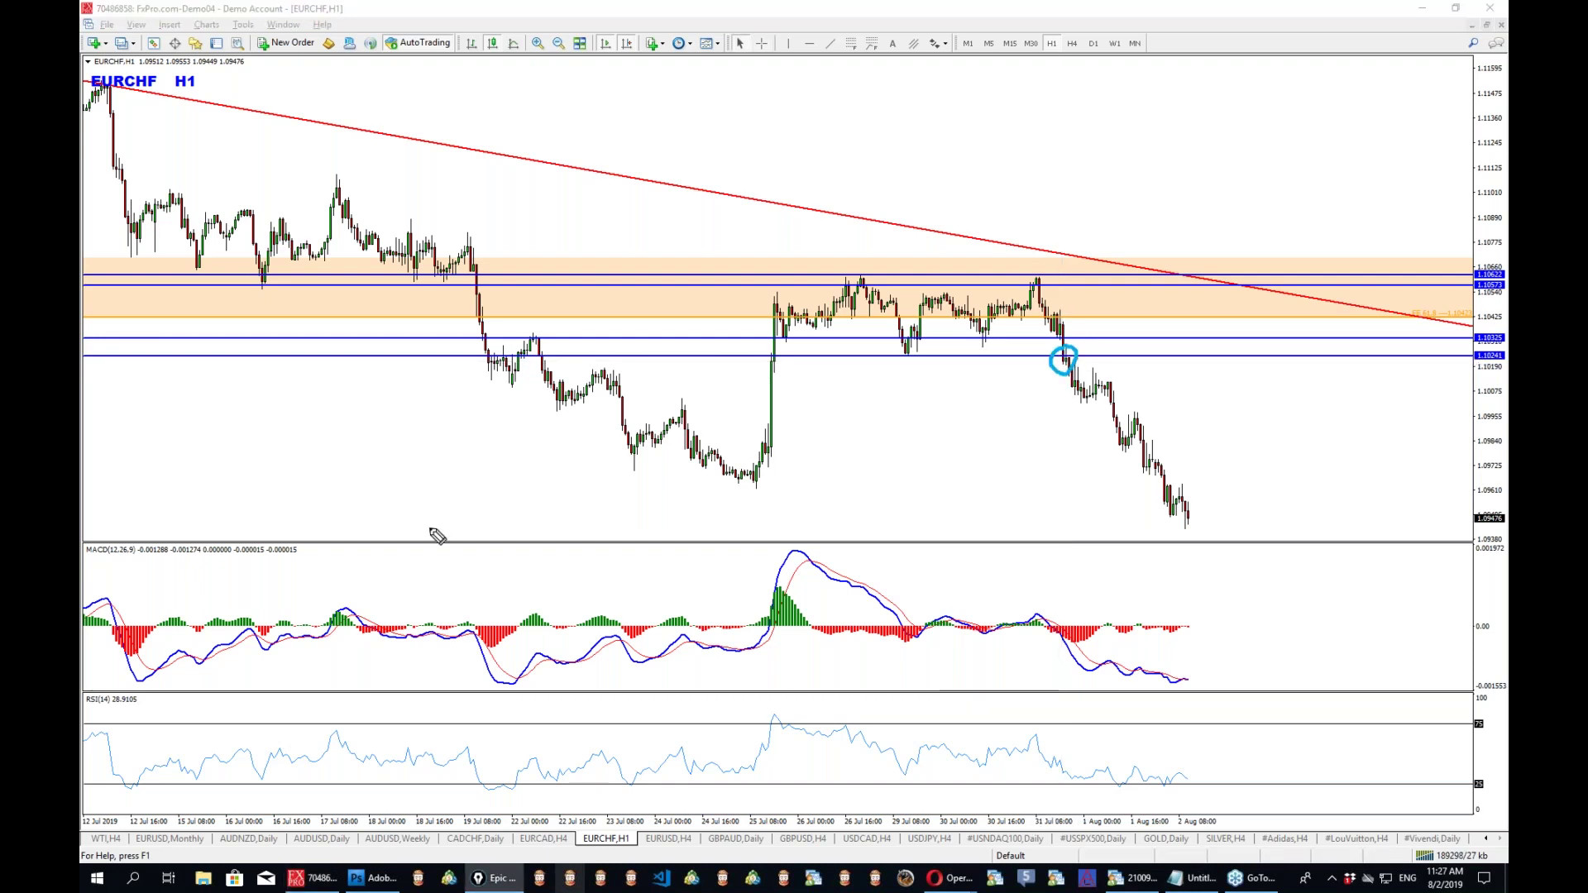
pyautogui.moveTo(1055, 164); pyautogui.dragTo(1098, 120)
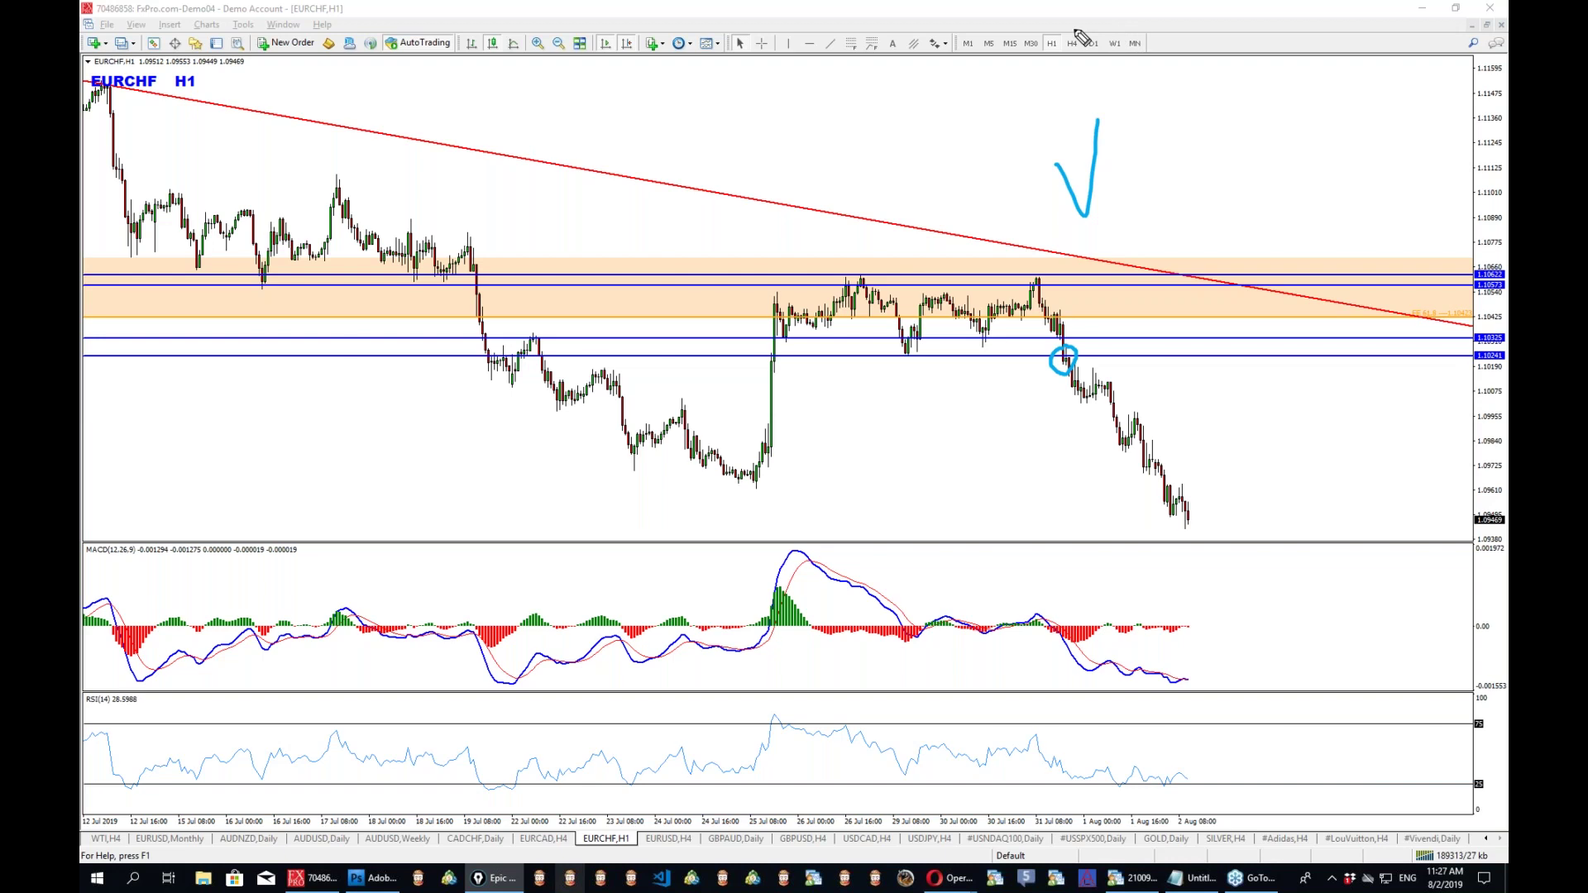
# Draw a box near 23 July and fill it with two check marks and an X as a checklist.
pyautogui.moveTo(600, 306)
pyautogui.mouseDown()
pyautogui.moveTo(589, 139)
pyautogui.moveTo(660, 108)
pyautogui.moveTo(608, 313)
pyautogui.mouseUp()
pyautogui.moveTo(610, 139); pyautogui.dragTo(626, 124)
pyautogui.moveTo(615, 186); pyautogui.dragTo(639, 165)
pyautogui.moveTo(616, 234)
pyautogui.mouseDown()
pyautogui.moveTo(644, 269)
pyautogui.moveTo(609, 268)
pyautogui.mouseUp()
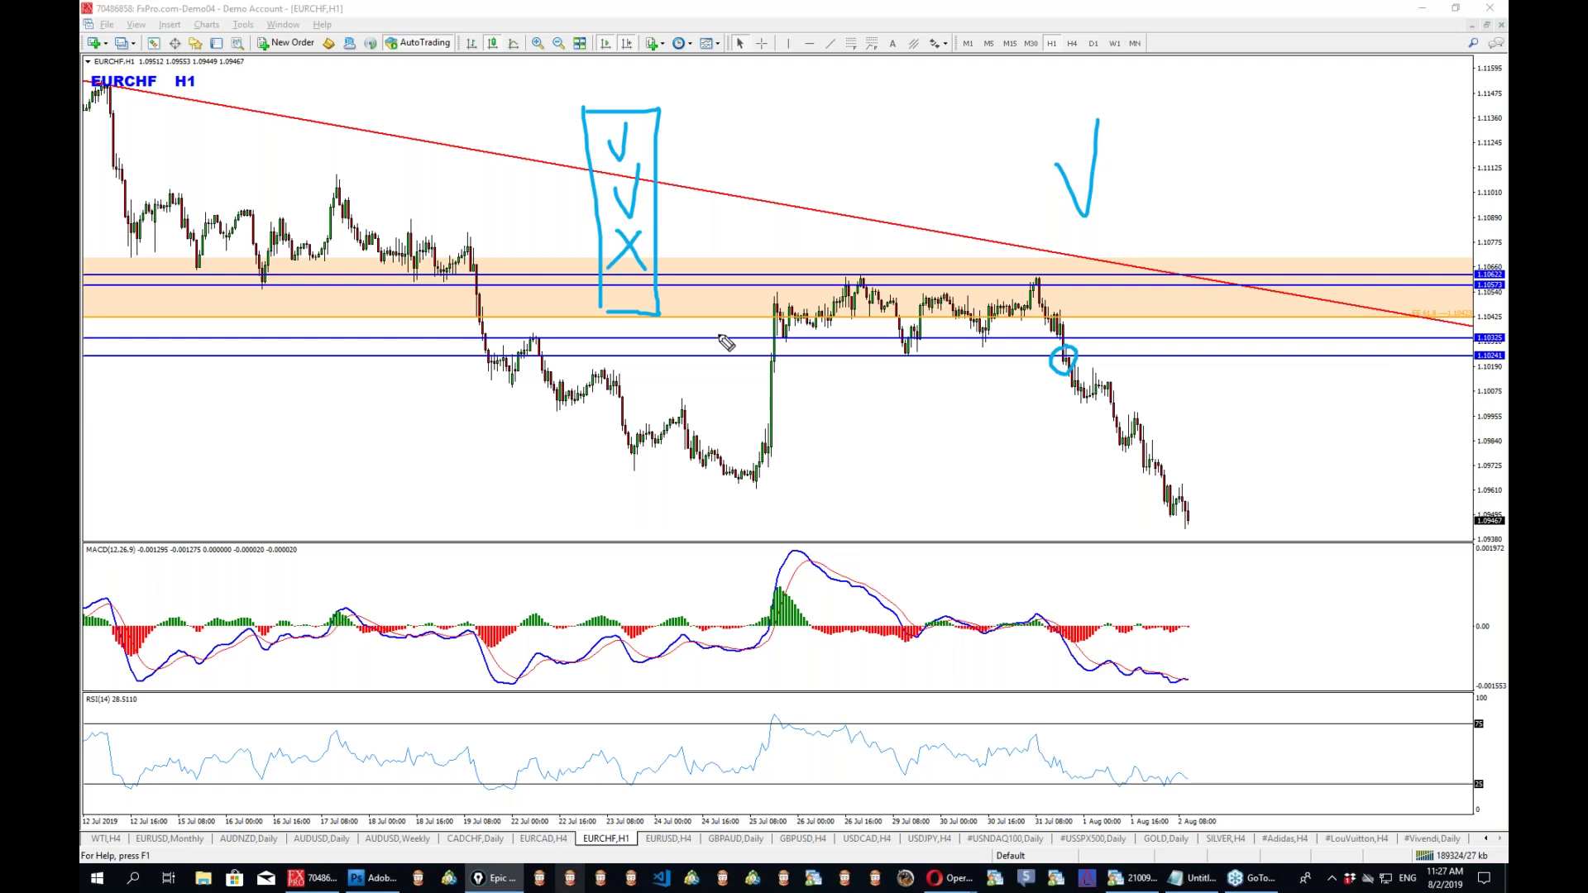
# Sketch symbols beside the checklist, add more check marks beneath its X, circle the right-hand symbol, and clear all the ink.
pyautogui.moveTo(724, 193); pyautogui.dragTo(739, 256)
pyautogui.moveTo(850, 220)
pyautogui.mouseDown()
pyautogui.moveTo(787, 243)
pyautogui.moveTo(817, 217)
pyautogui.mouseUp()
pyautogui.click(830, 246)
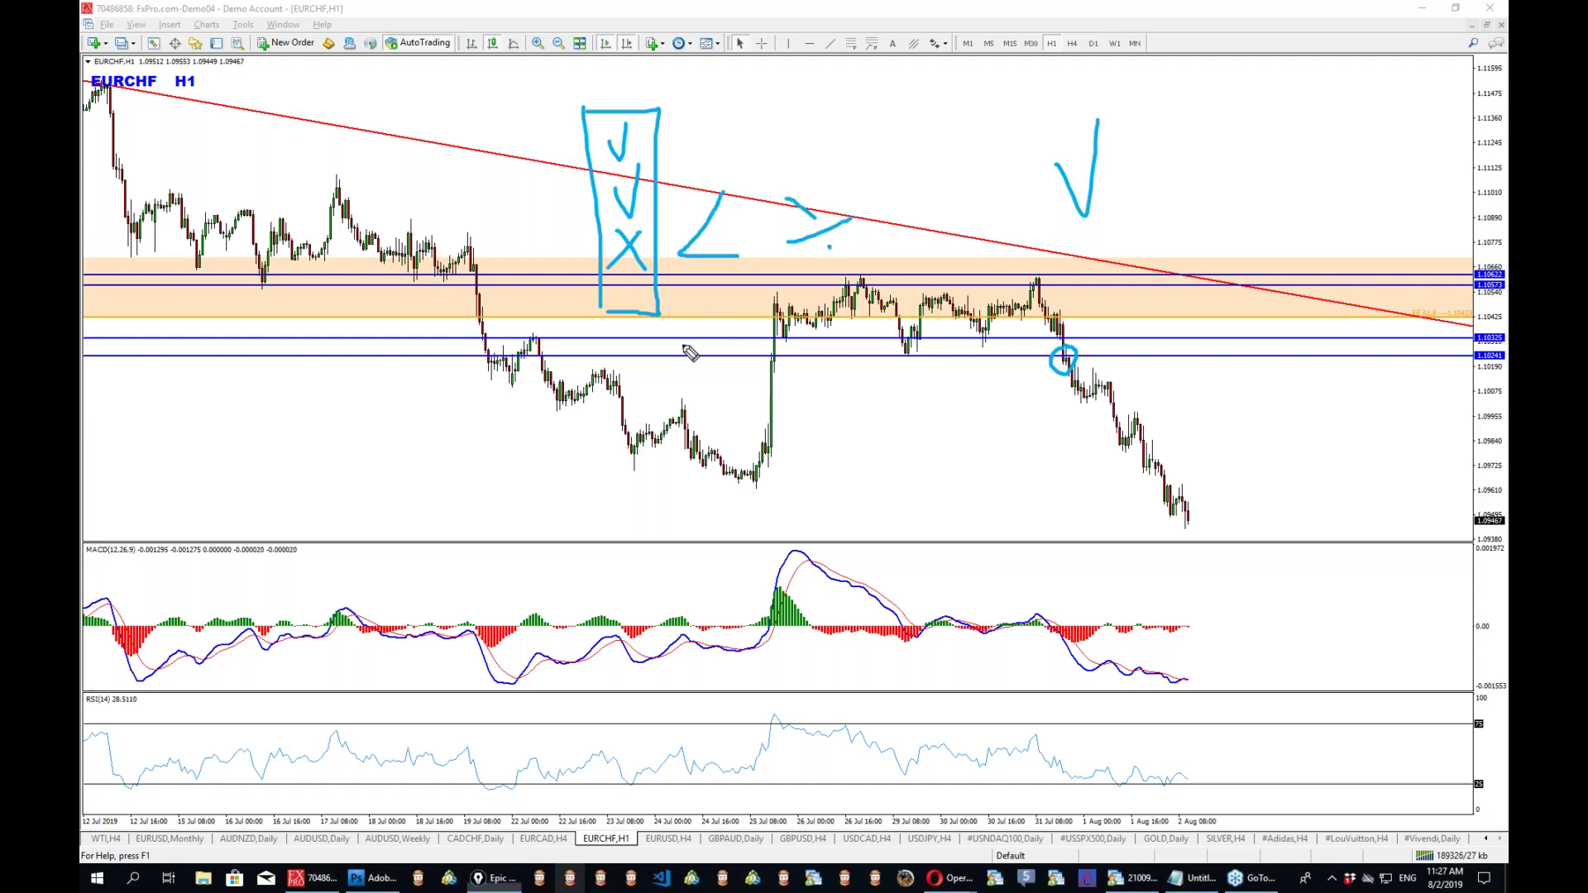
pyautogui.moveTo(613, 280); pyautogui.dragTo(631, 277)
pyautogui.moveTo(613, 331)
pyautogui.mouseDown()
pyautogui.moveTo(631, 319)
pyautogui.moveTo(632, 354)
pyautogui.mouseUp()
pyautogui.moveTo(801, 193)
pyautogui.mouseDown()
pyautogui.moveTo(814, 295)
pyautogui.moveTo(798, 193)
pyautogui.mouseUp()
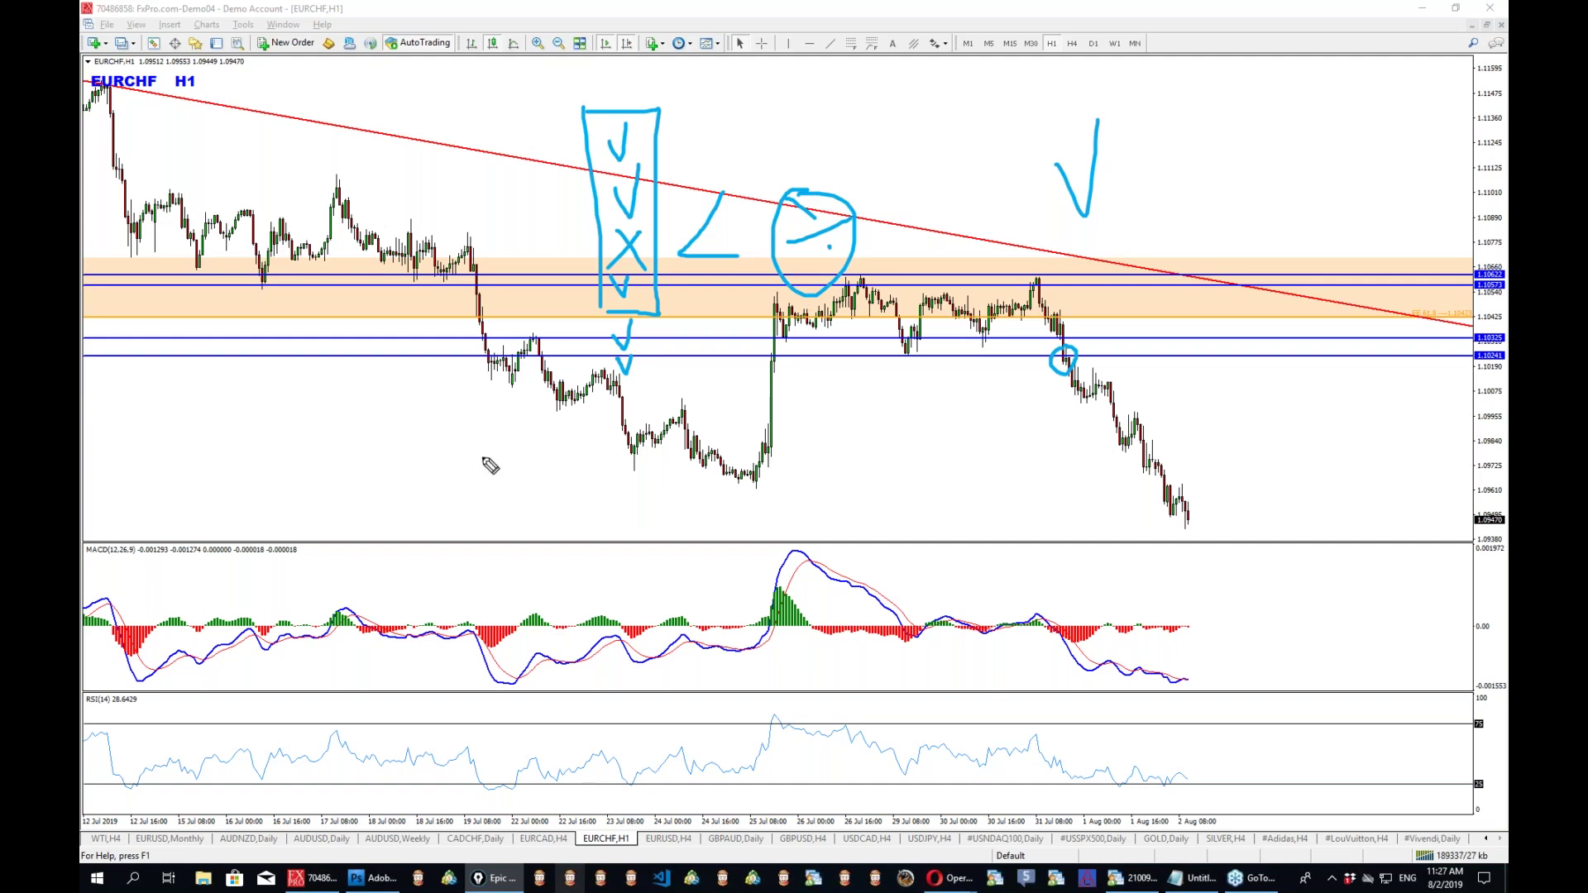
pyautogui.hotkey('ctrl', 'shift', '1')
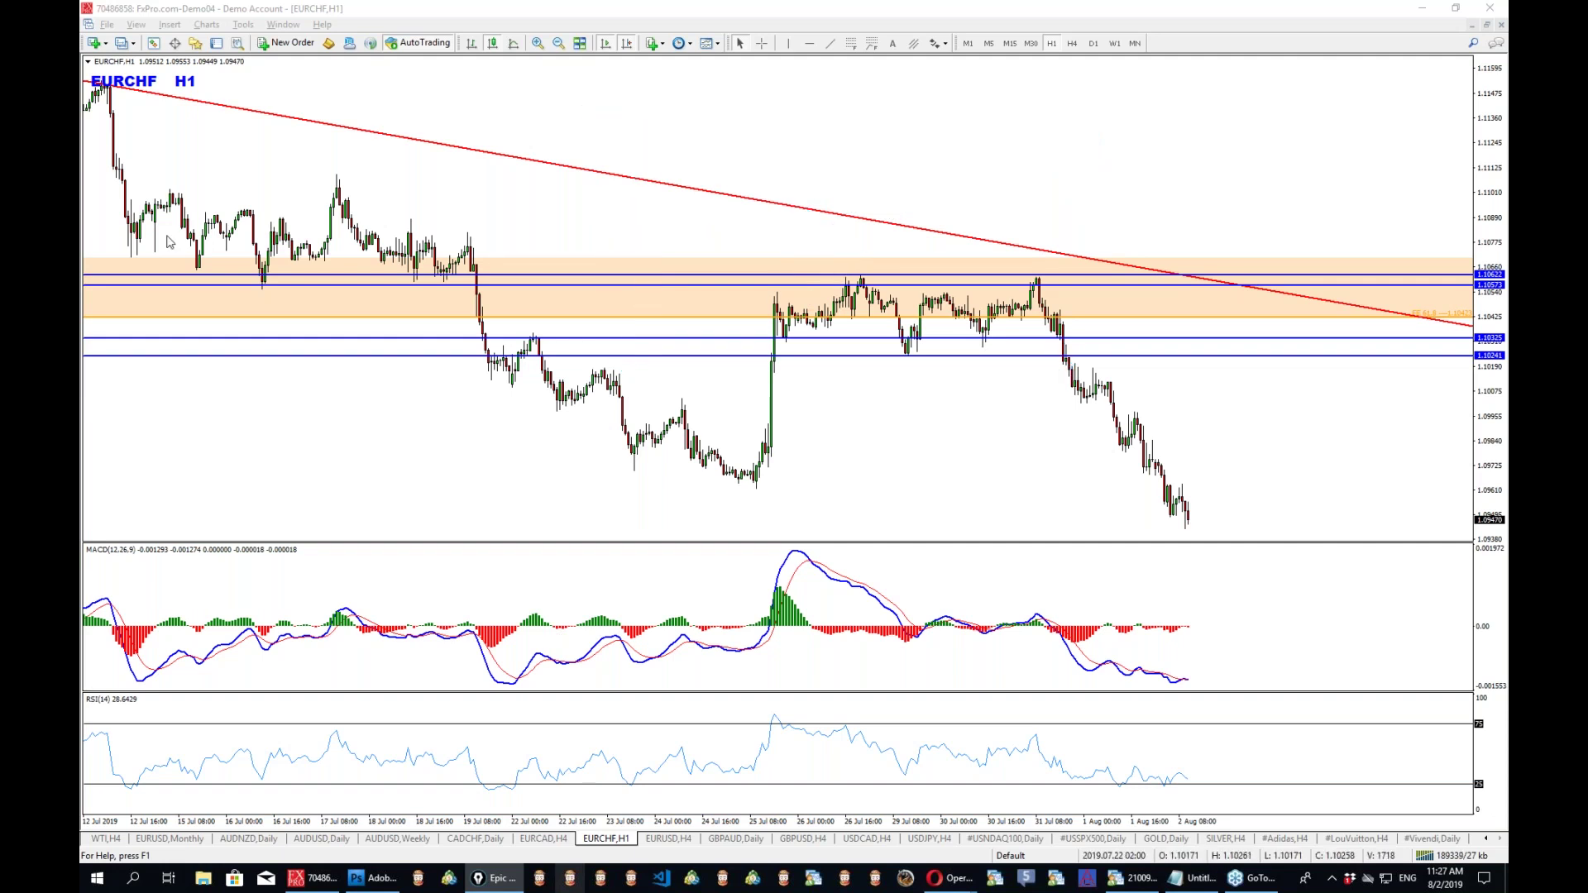
# Review EURCHF on the H4 and daily timeframes and measure a potential upward move from the 100% Fibonacci expansion level with the crosshair.
pyautogui.click(1072, 43)
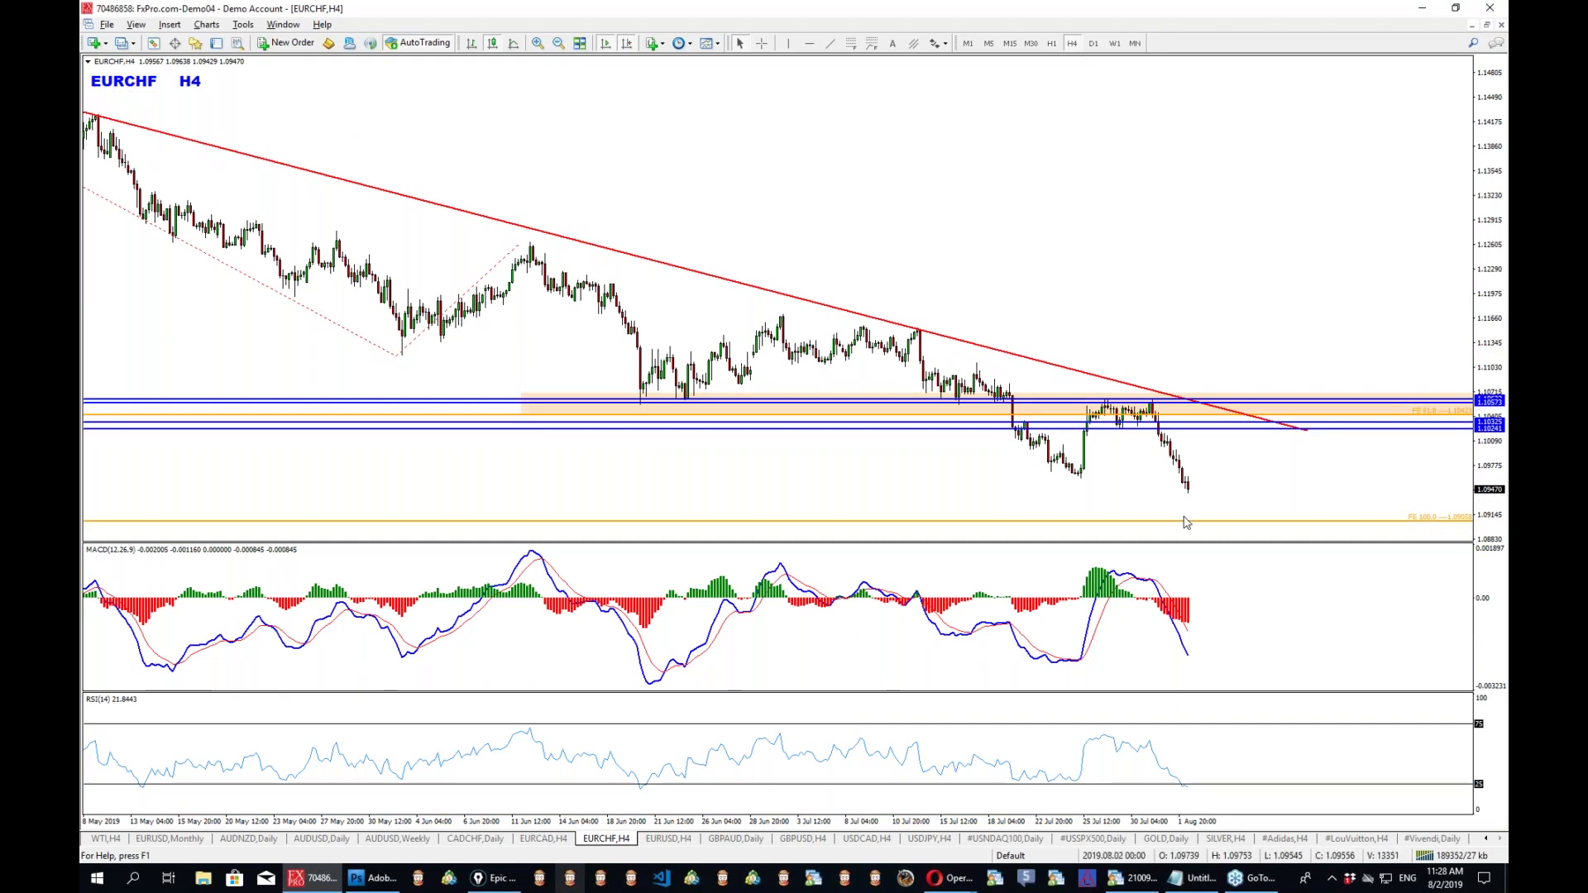
pyautogui.middleClick(1203, 523)
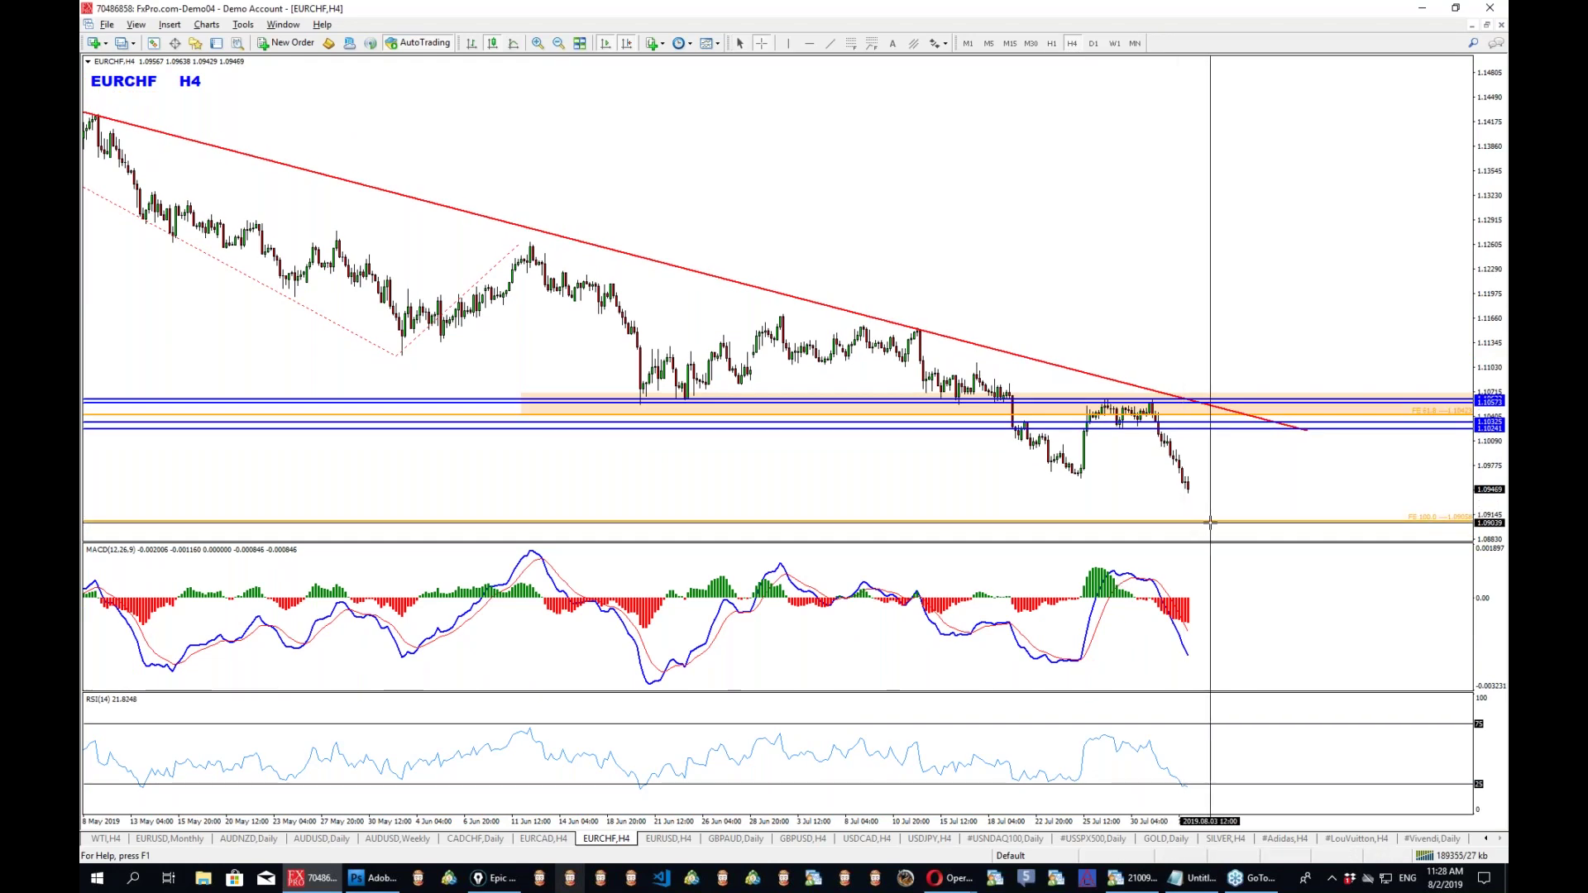
pyautogui.click(1093, 43)
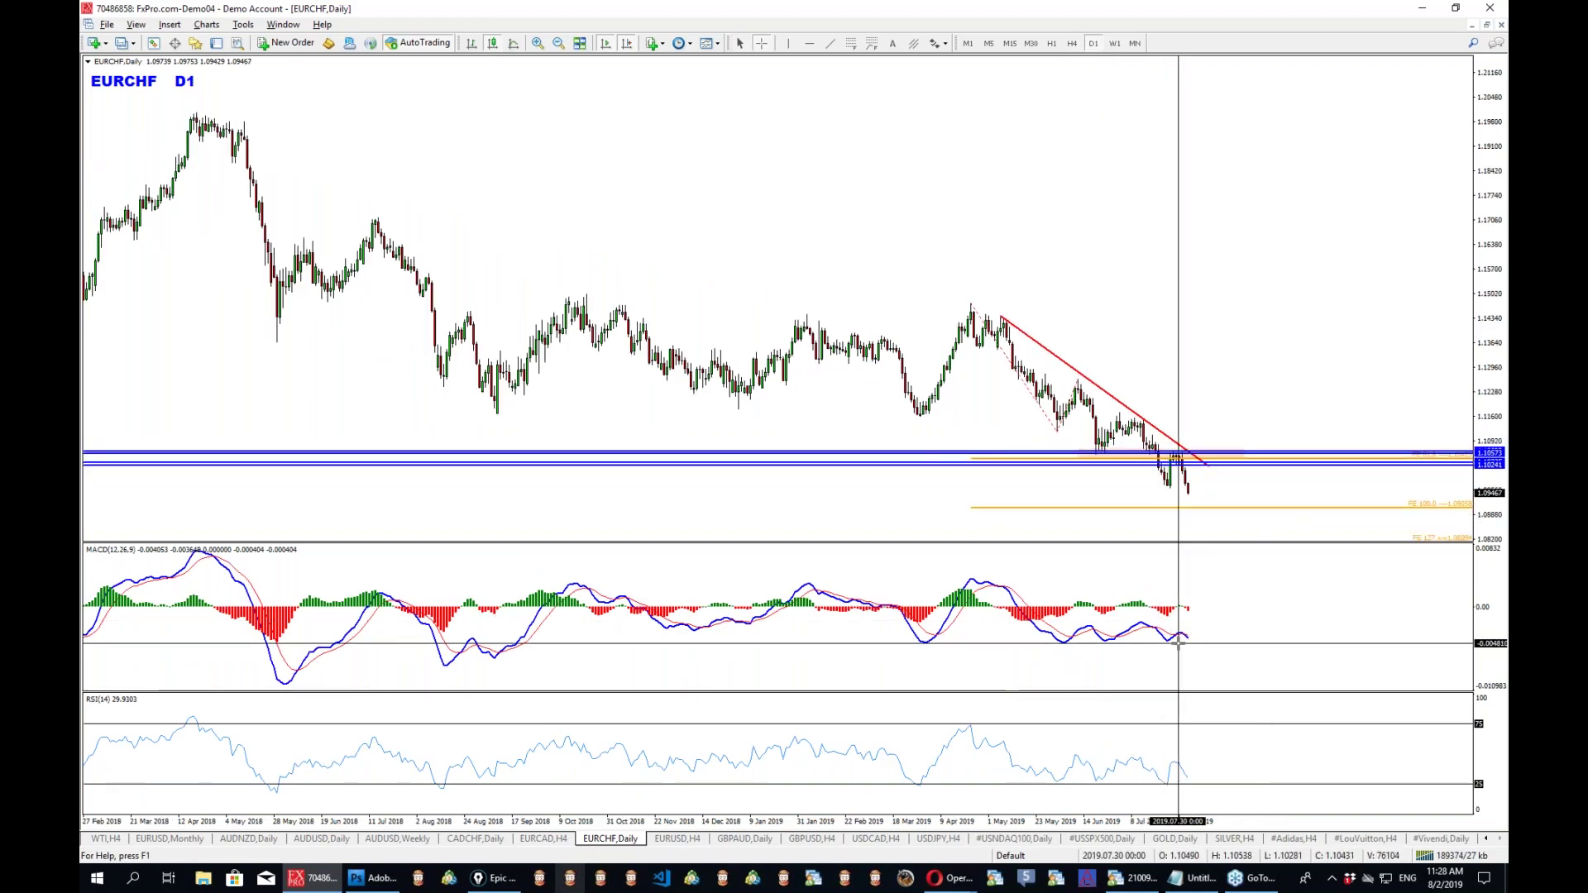
pyautogui.moveTo(1200, 504); pyautogui.dragTo(1241, 393)
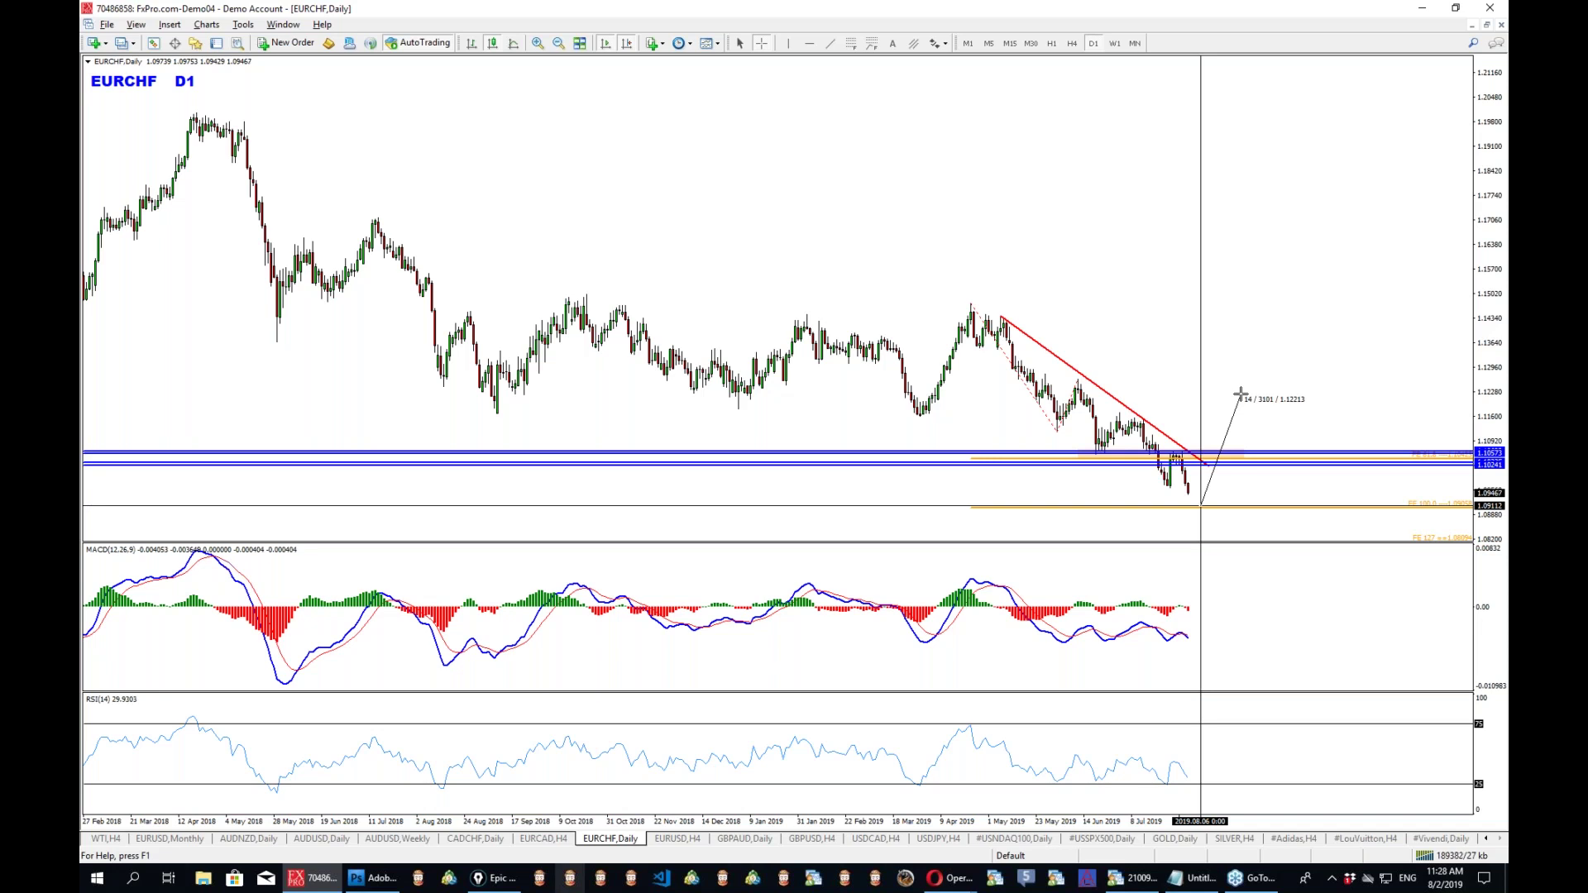
pyautogui.moveTo(1241, 393); pyautogui.dragTo(1241, 395)
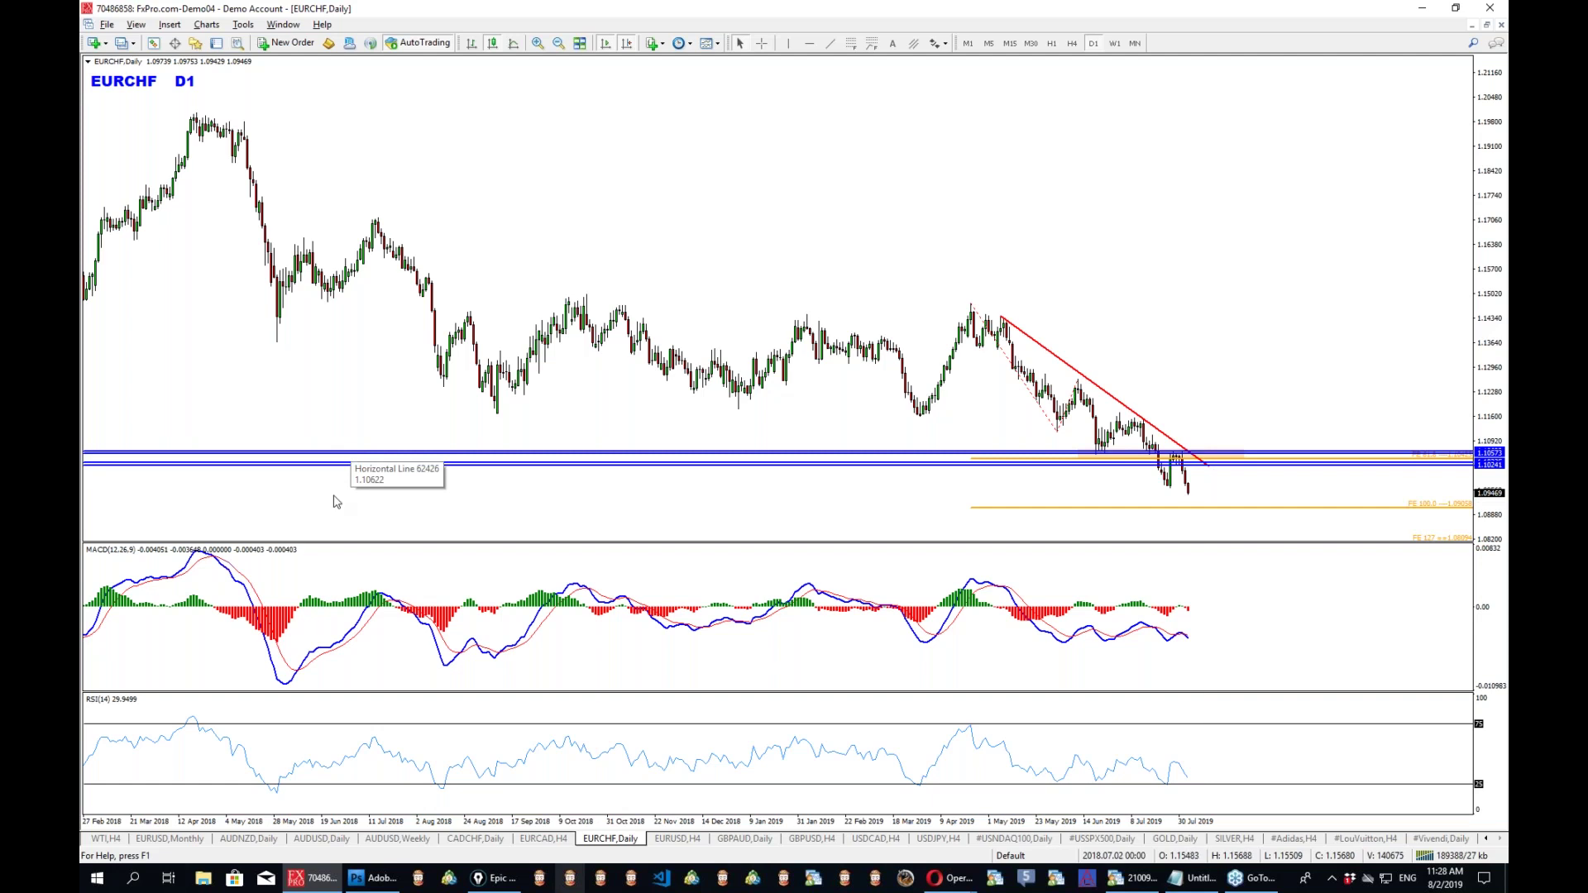
# Return to the session report in Opera, close the EURCHF image, and open the three EURUSD chart images, showing the weekly one.
pyautogui.click(316, 878)
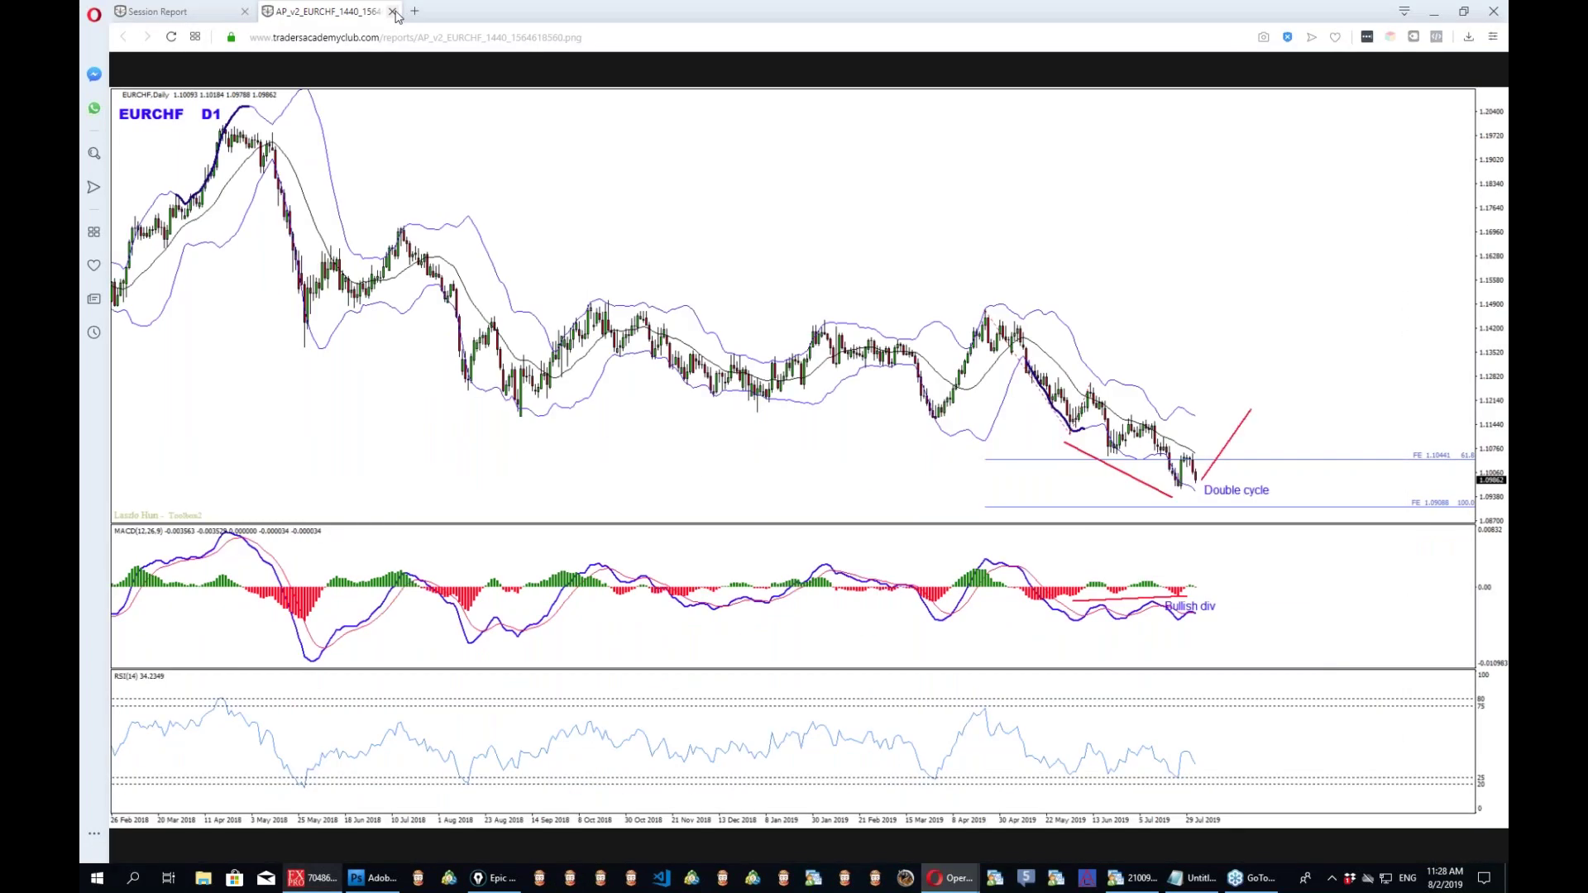
pyautogui.click(392, 11)
pyautogui.middleClick(1007, 329)
pyautogui.middleClick(896, 329)
pyautogui.middleClick(772, 329)
pyautogui.hotkey('ctrl', 'Tab')
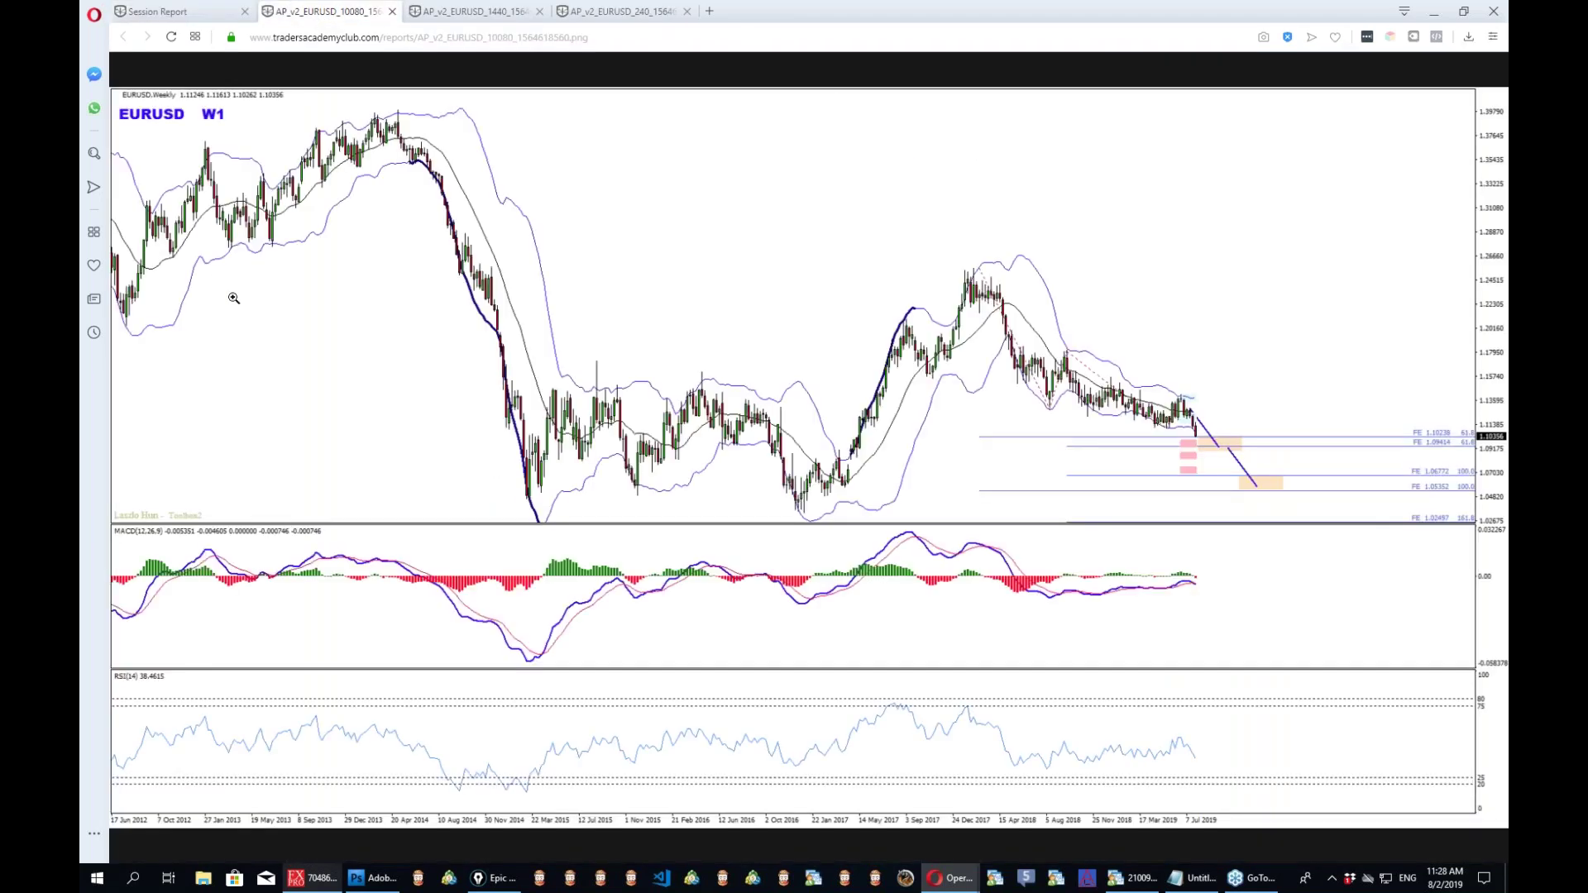
# Annotate the weekly EURUSD chart: circle the 61.8 level, trace the 2018 drop, underline the MACD lows, and draw the narrowing channel's two boundaries.
pyautogui.hotkey('ctrl', 'shift', '3')
pyautogui.moveTo(1460, 424); pyautogui.dragTo(1444, 431)
pyautogui.moveTo(969, 261)
pyautogui.mouseDown()
pyautogui.moveTo(1035, 401)
pyautogui.moveTo(1060, 358)
pyautogui.moveTo(1076, 443)
pyautogui.mouseUp()
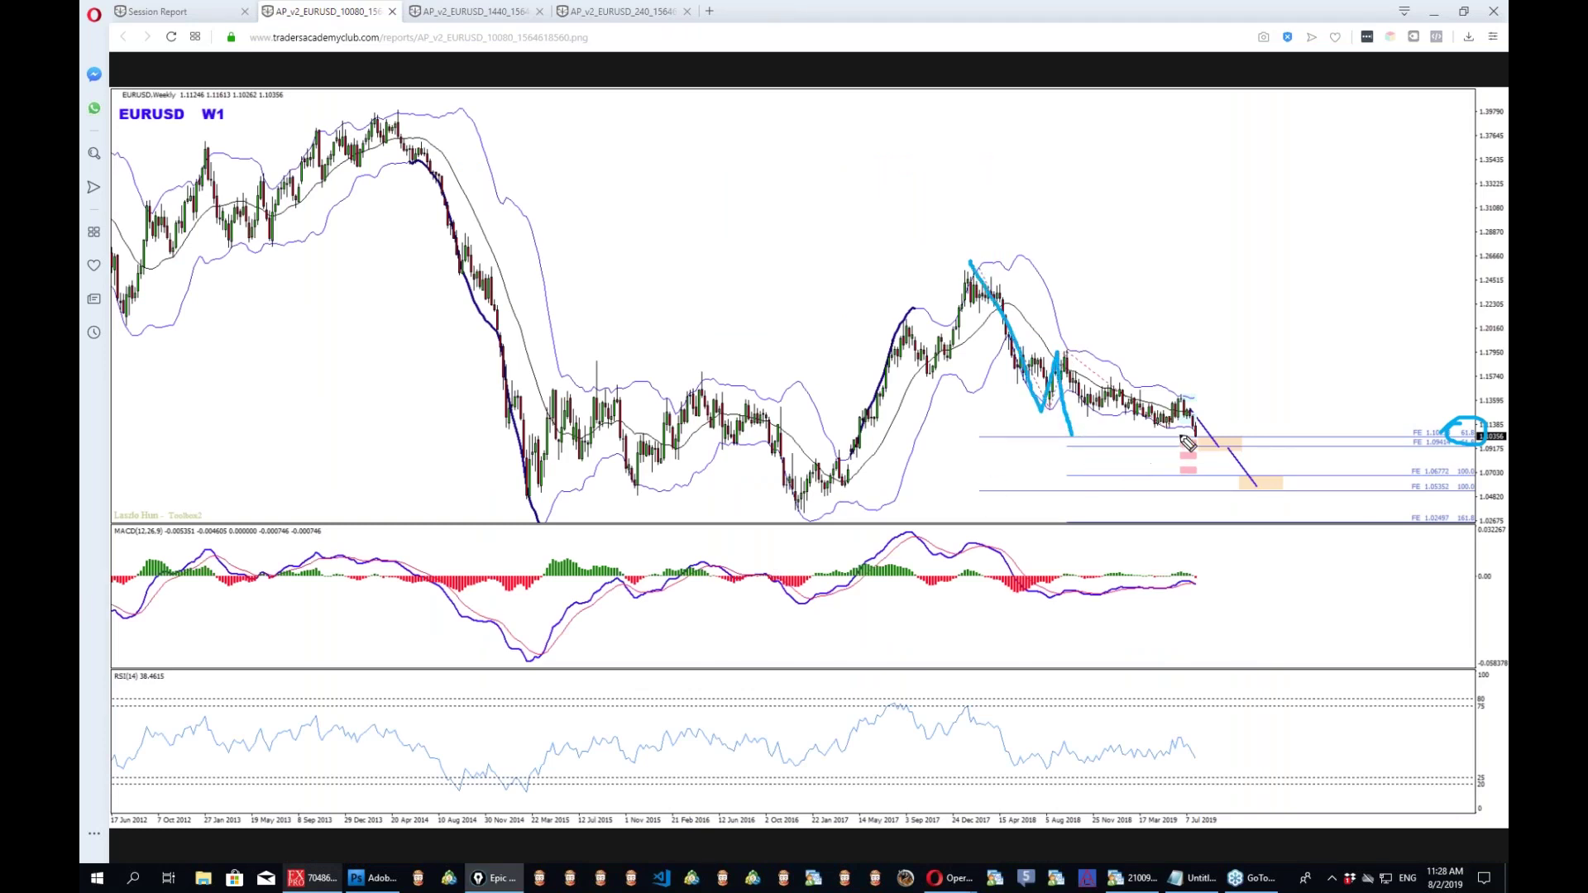
pyautogui.moveTo(1187, 438); pyautogui.dragTo(1201, 436)
pyautogui.moveTo(1050, 608); pyautogui.dragTo(1201, 595)
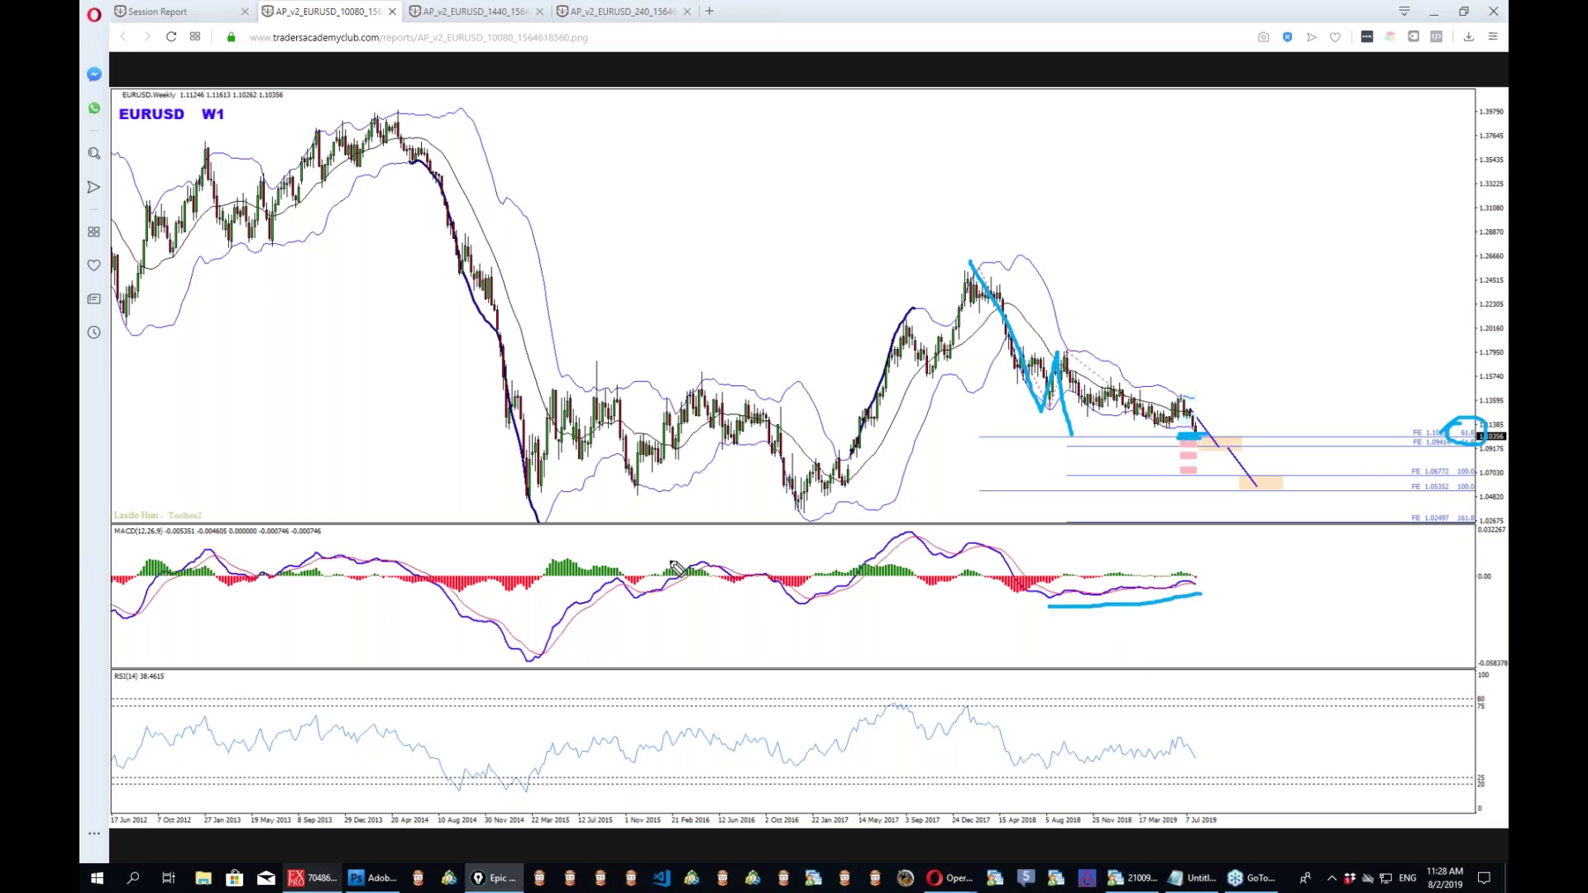
pyautogui.moveTo(1044, 353); pyautogui.dragTo(1227, 413)
pyautogui.moveTo(1024, 407); pyautogui.dragTo(1215, 434)
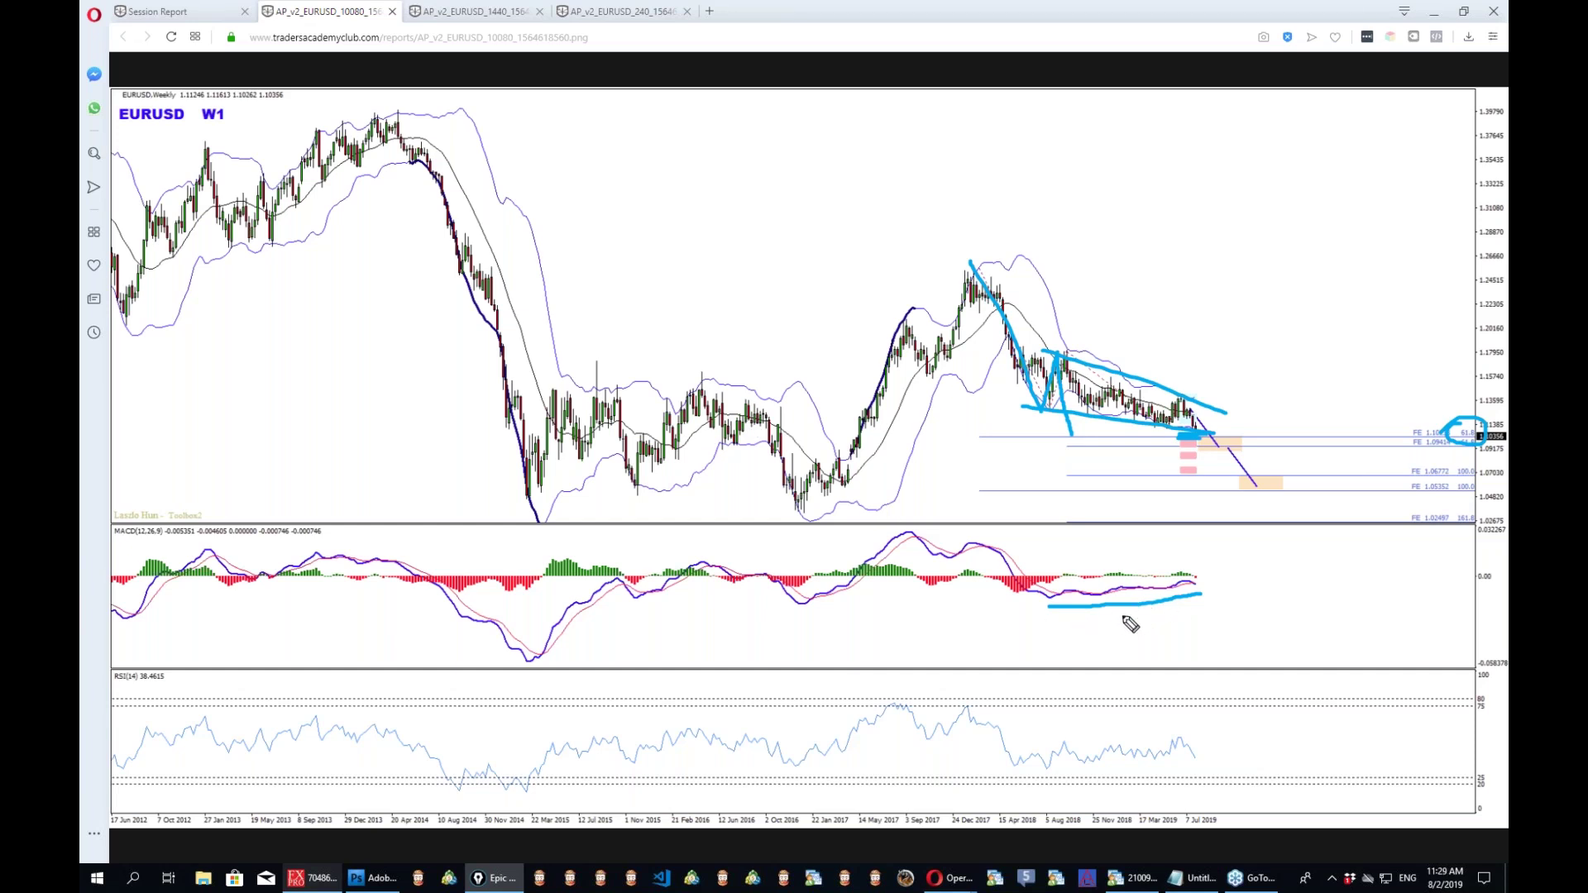
# Trace the 2017 rally to the early 2018 peak, draw a large upward arrow from the latest low, and clear the ink.
pyautogui.moveTo(795, 514); pyautogui.dragTo(982, 286)
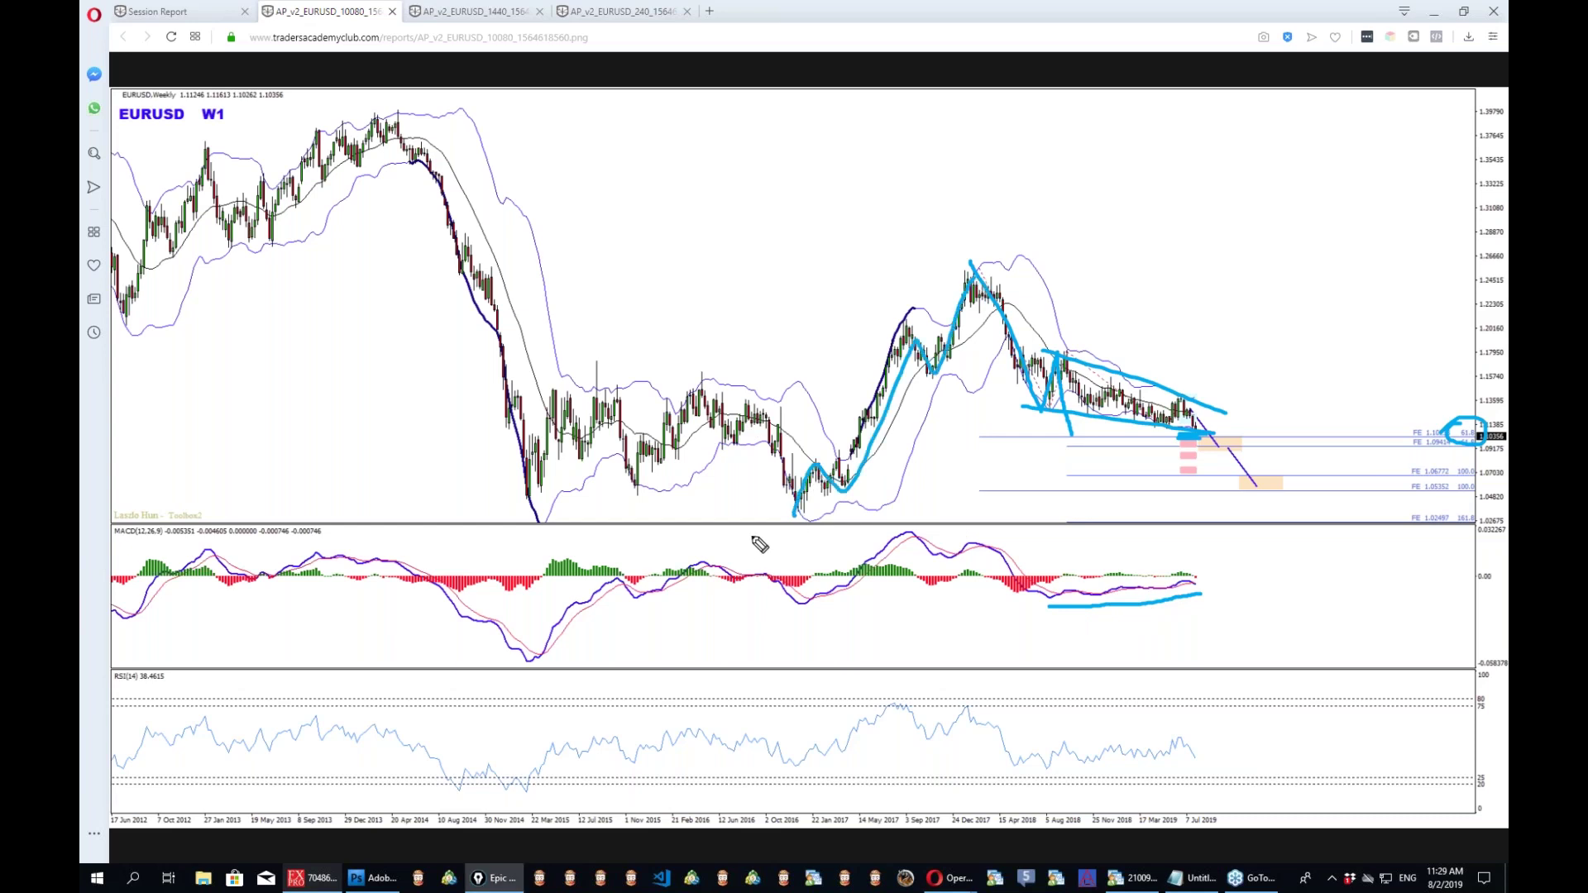
pyautogui.moveTo(978, 258)
pyautogui.mouseDown()
pyautogui.moveTo(1055, 364)
pyautogui.moveTo(1290, 192)
pyautogui.mouseUp()
pyautogui.moveTo(1246, 211); pyautogui.dragTo(1318, 248)
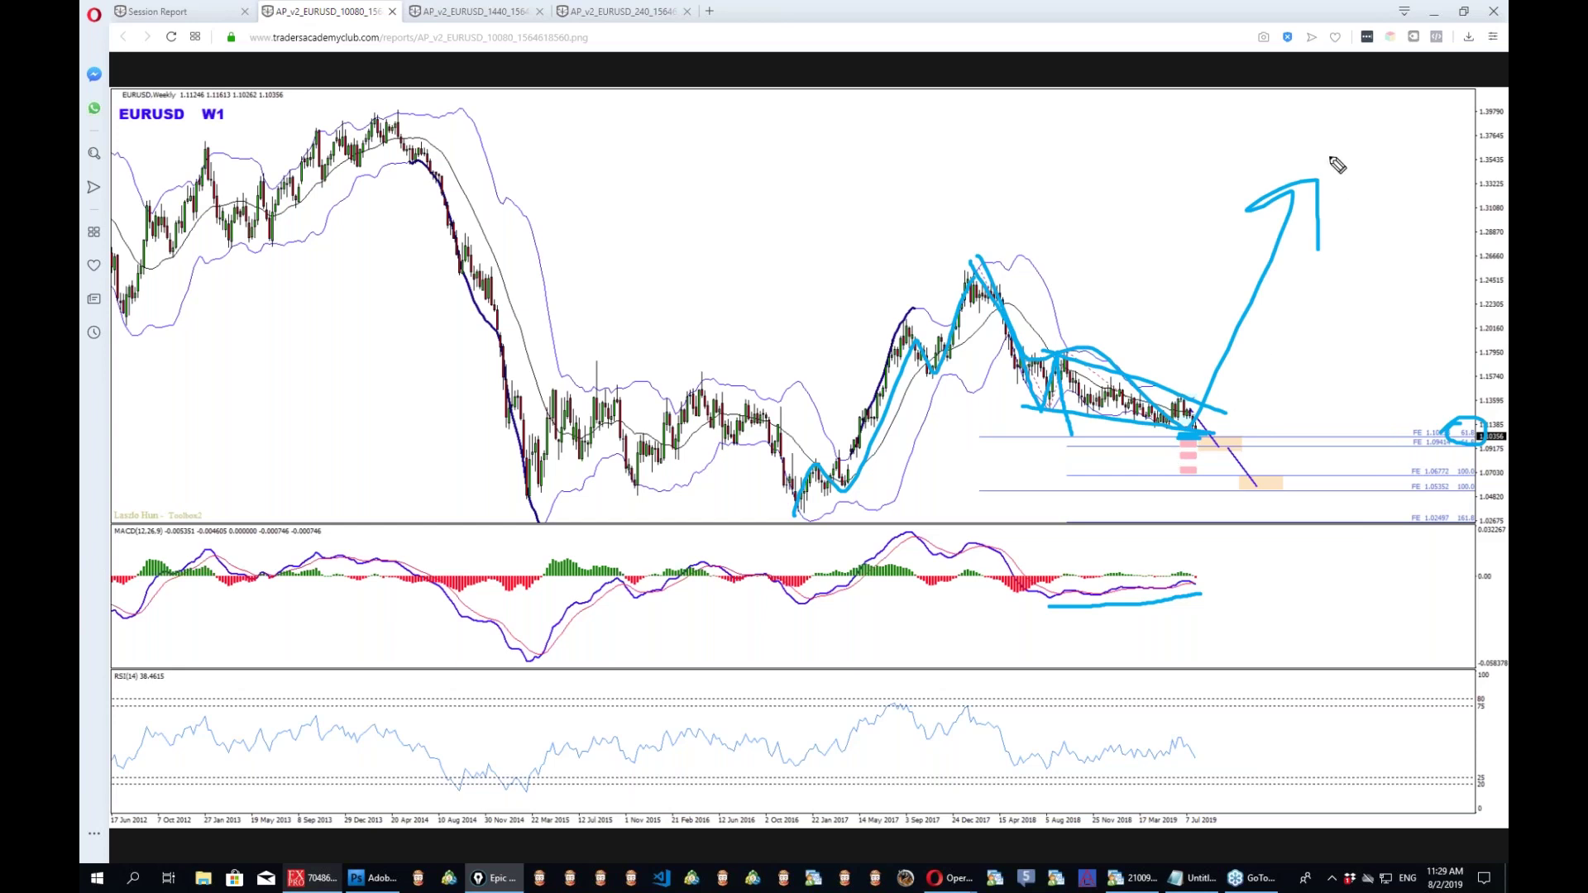
pyautogui.hotkey('ctrl', 'shift', '7')
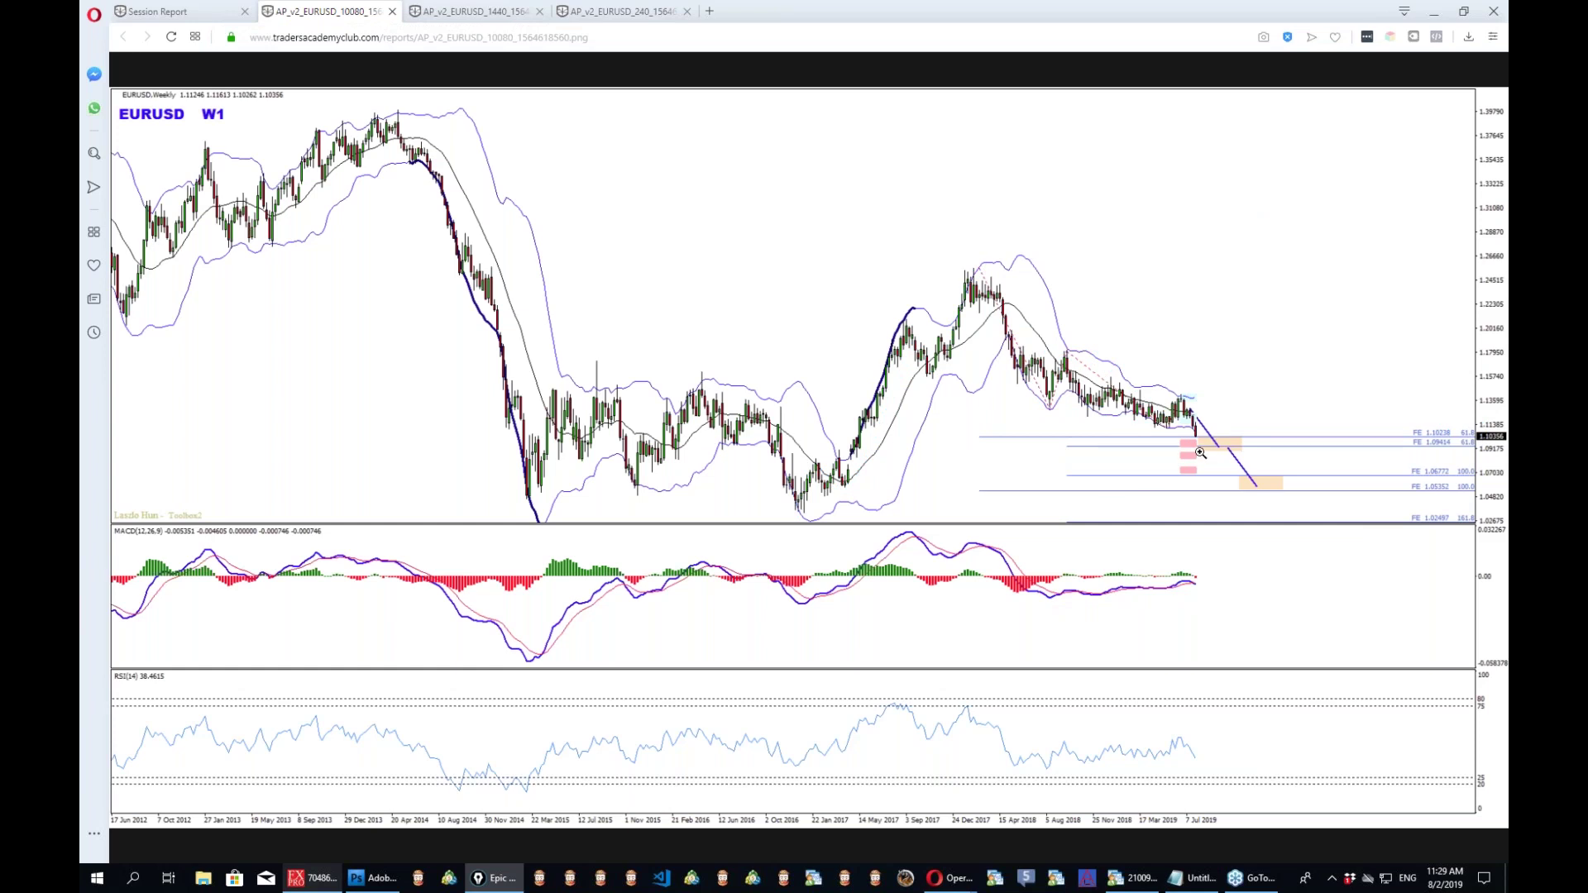
# On the daily EURUSD image, draw a down arrow, a rising trend line and a support line, circle the latest MACD section, and clear the ink.
pyautogui.hotkey('ctrl', 'Tab')
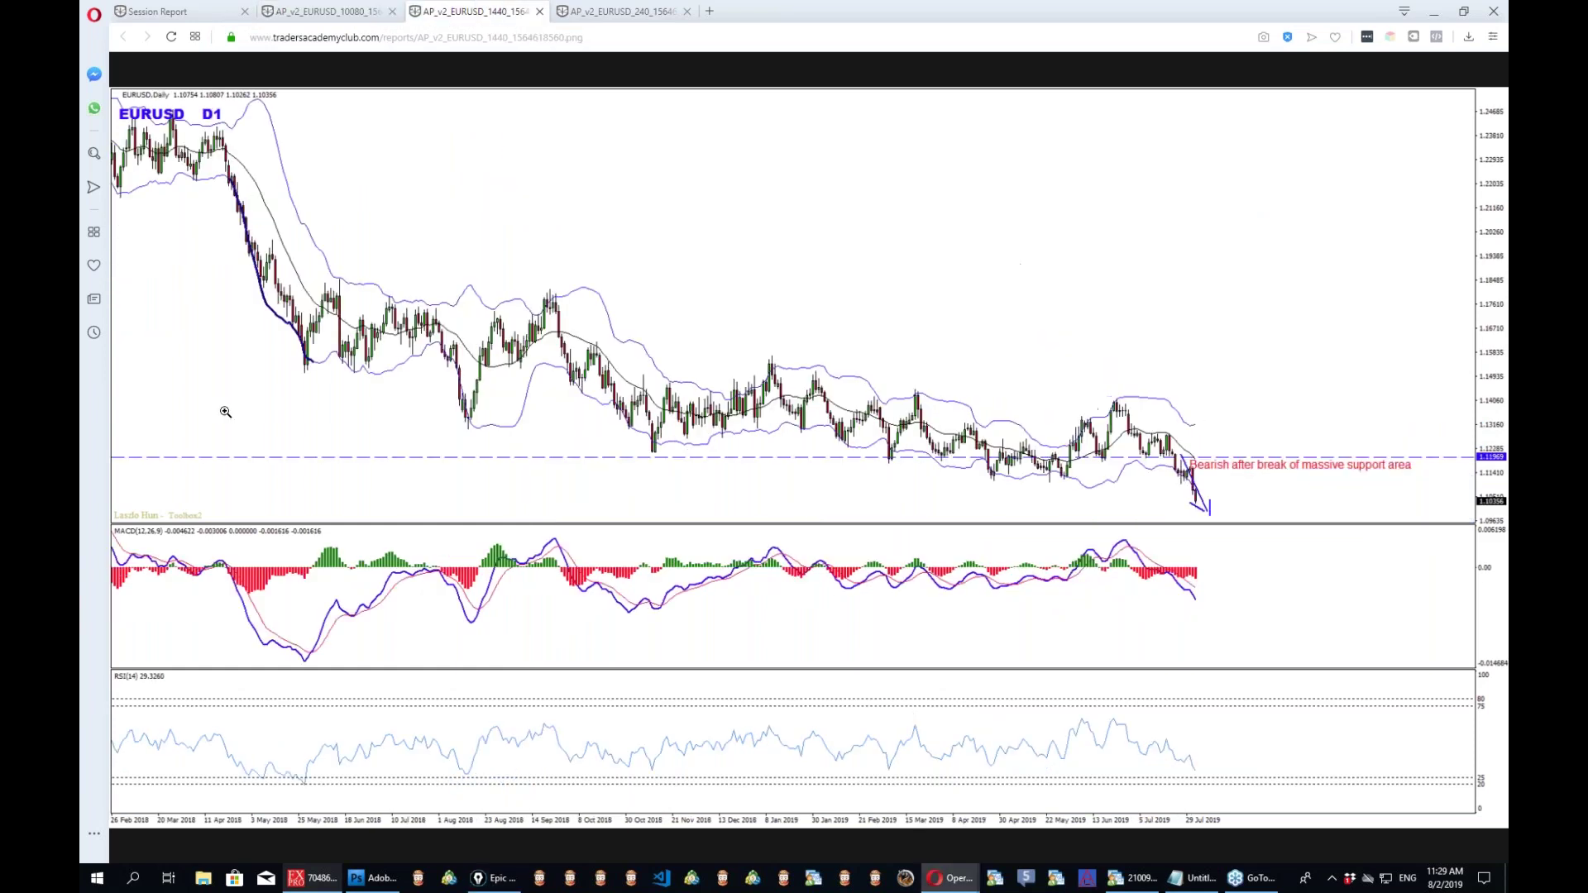
pyautogui.moveTo(1059, 141)
pyautogui.mouseDown()
pyautogui.moveTo(1064, 221)
pyautogui.moveTo(1079, 199)
pyautogui.mouseUp()
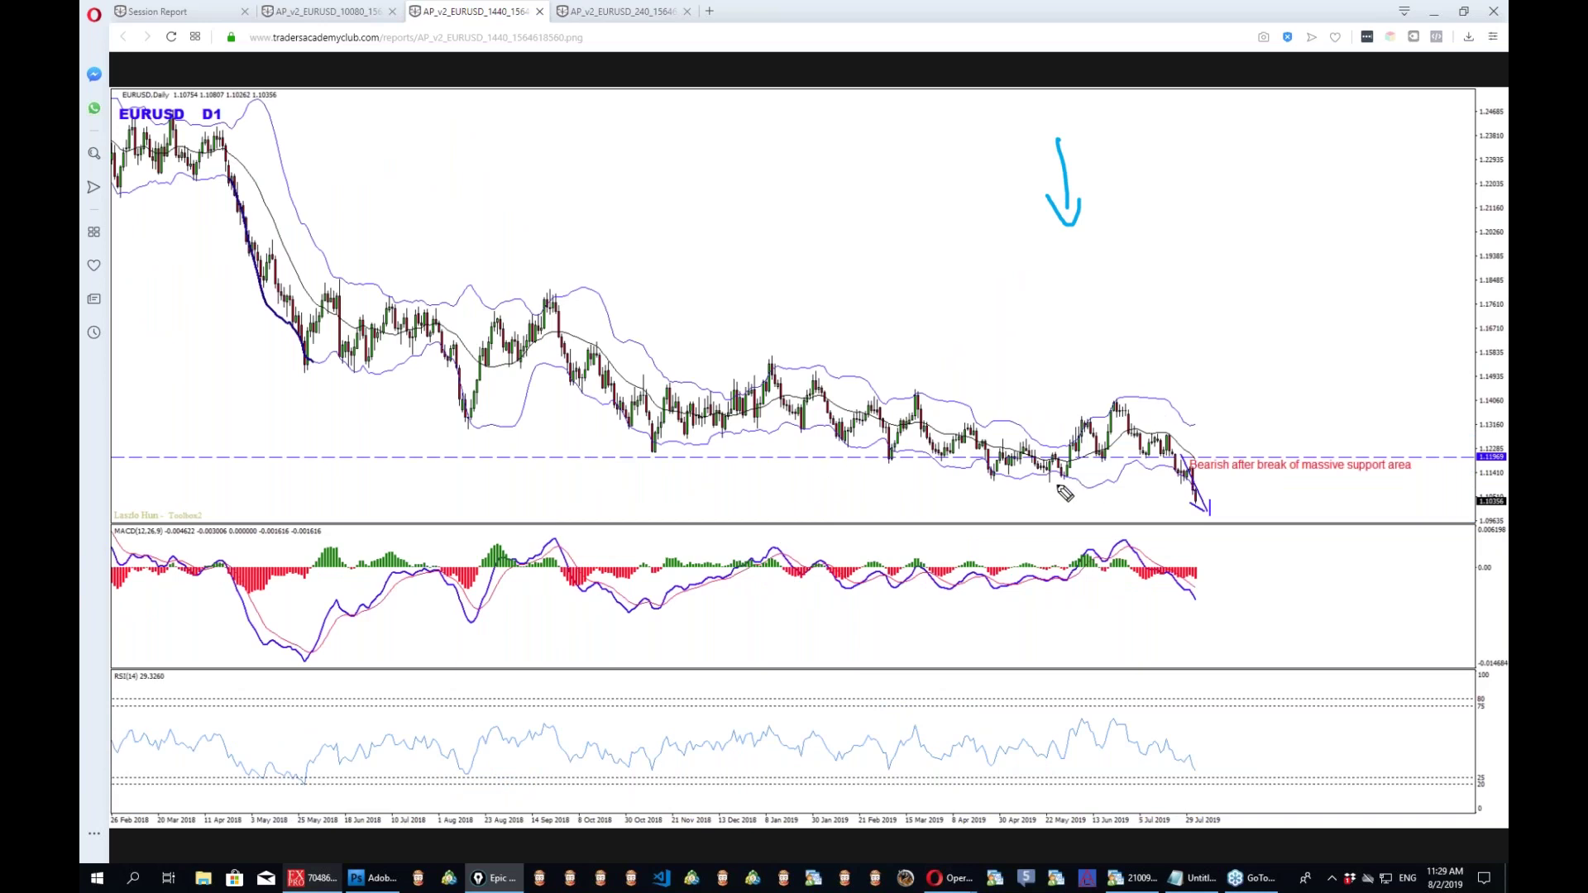
pyautogui.moveTo(1057, 484); pyautogui.dragTo(1209, 407)
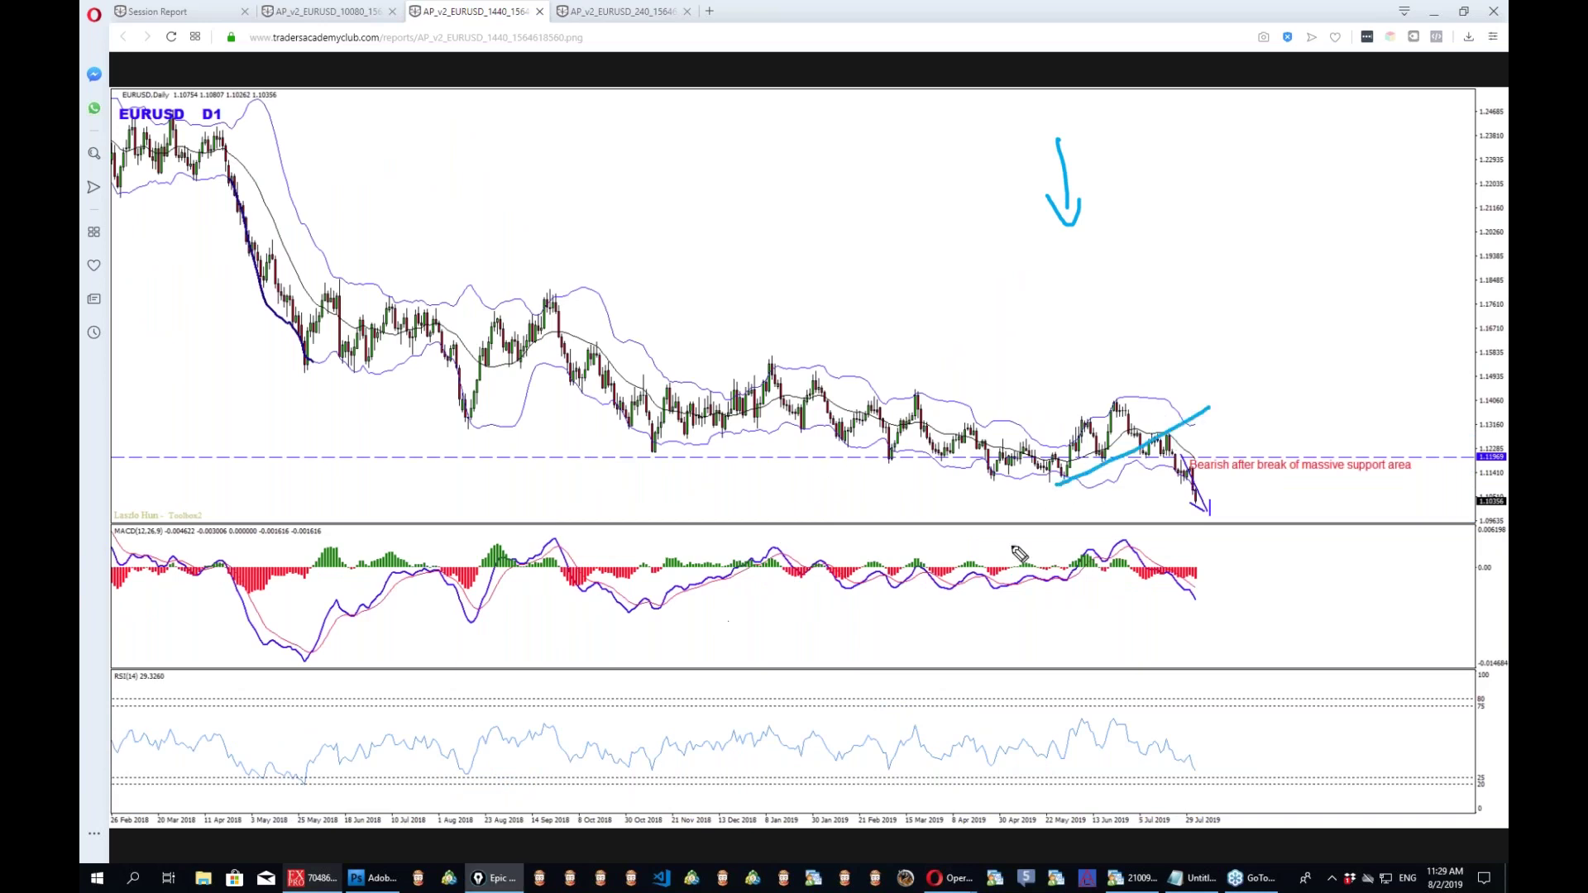
pyautogui.moveTo(860, 456); pyautogui.dragTo(1265, 456)
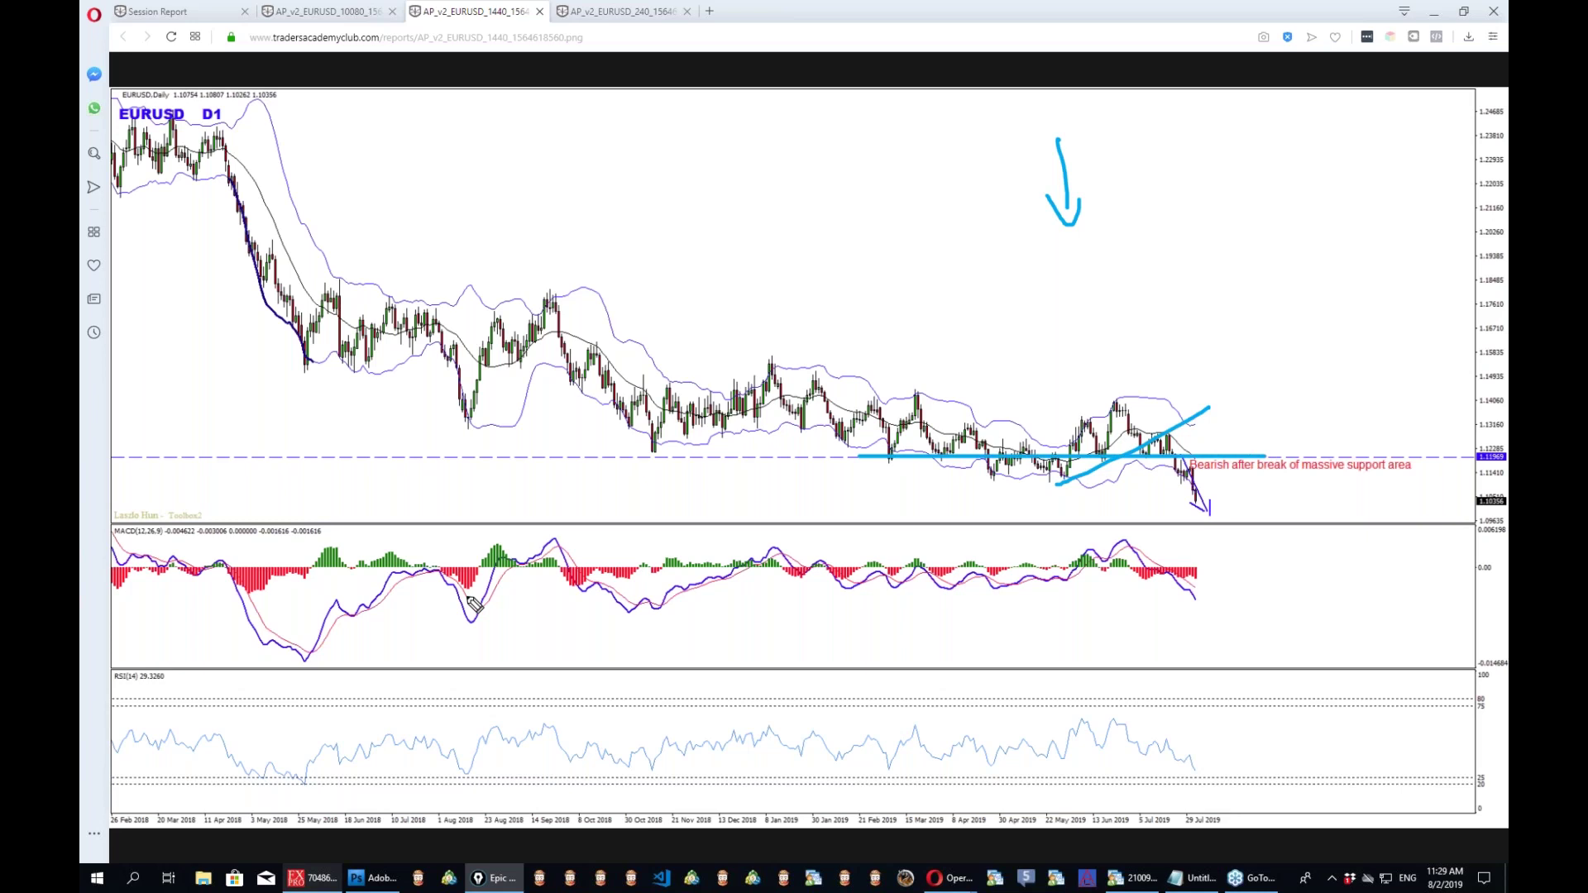
pyautogui.moveTo(1137, 531)
pyautogui.mouseDown()
pyautogui.moveTo(1108, 603)
pyautogui.moveTo(1083, 553)
pyautogui.mouseUp()
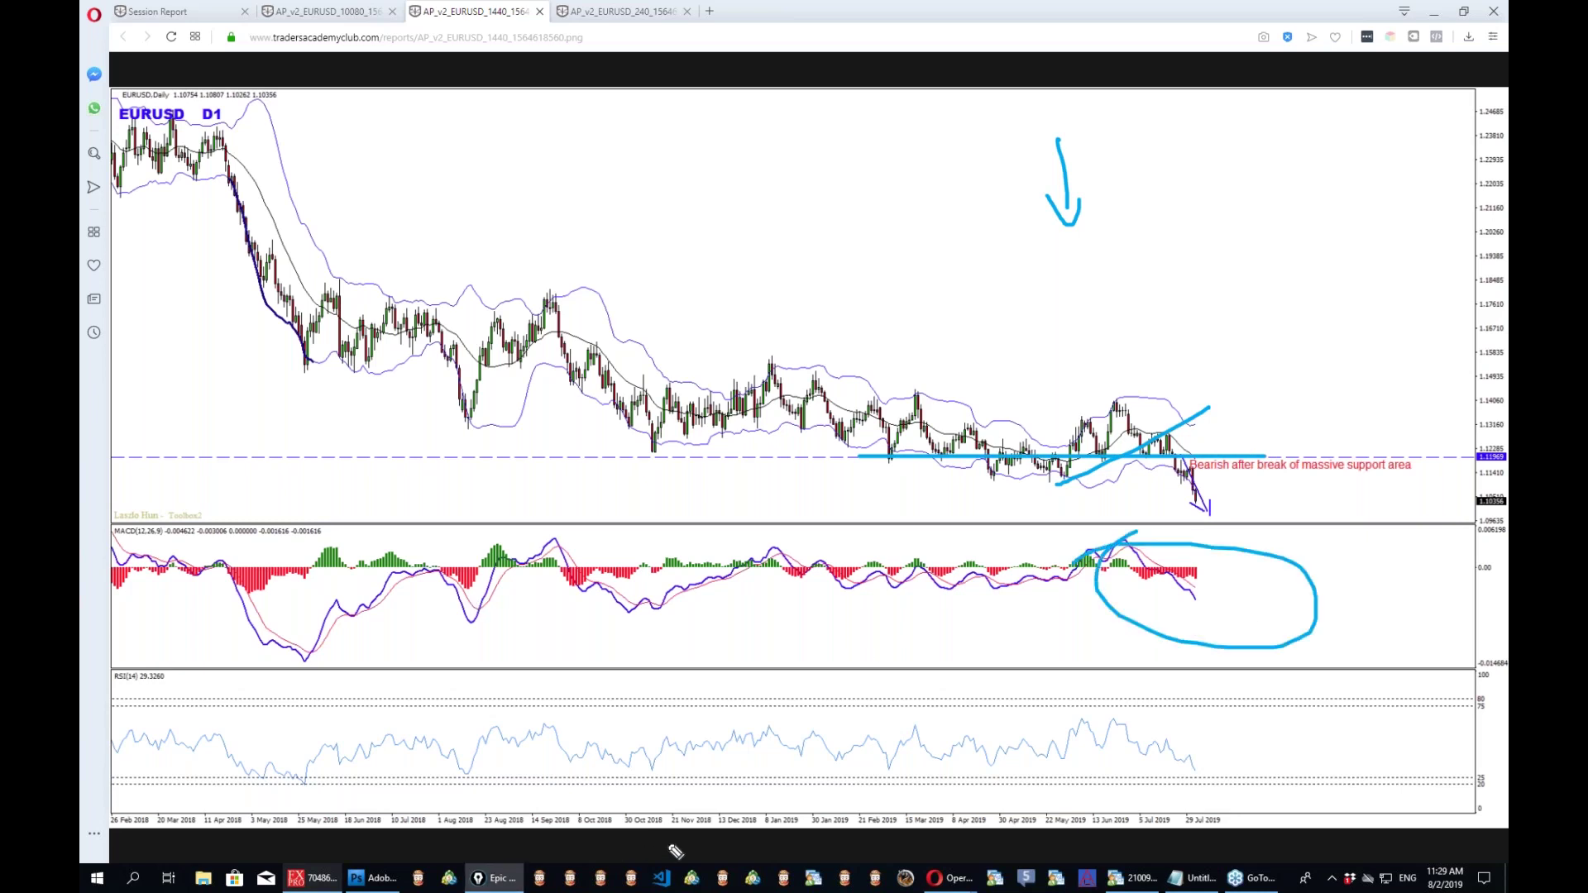
pyautogui.hotkey('ctrl', 'shift', '7')
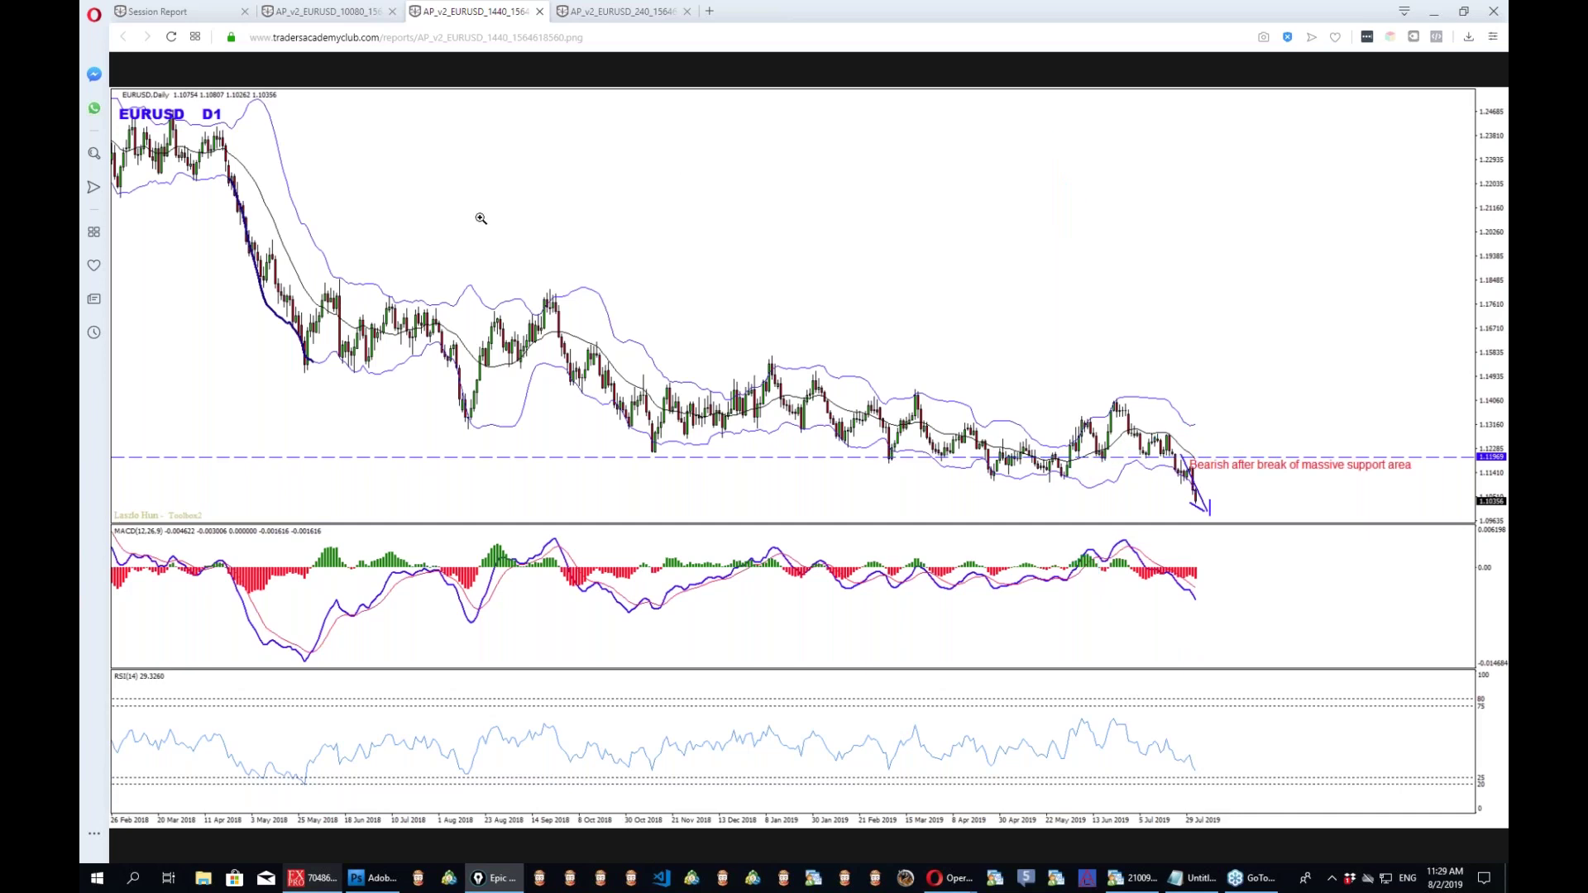
# Draw a horizontal line along the daily chart's May lows, open the H4 EURUSD image, and clear the ink.
pyautogui.moveTo(1019, 482); pyautogui.dragTo(1388, 481)
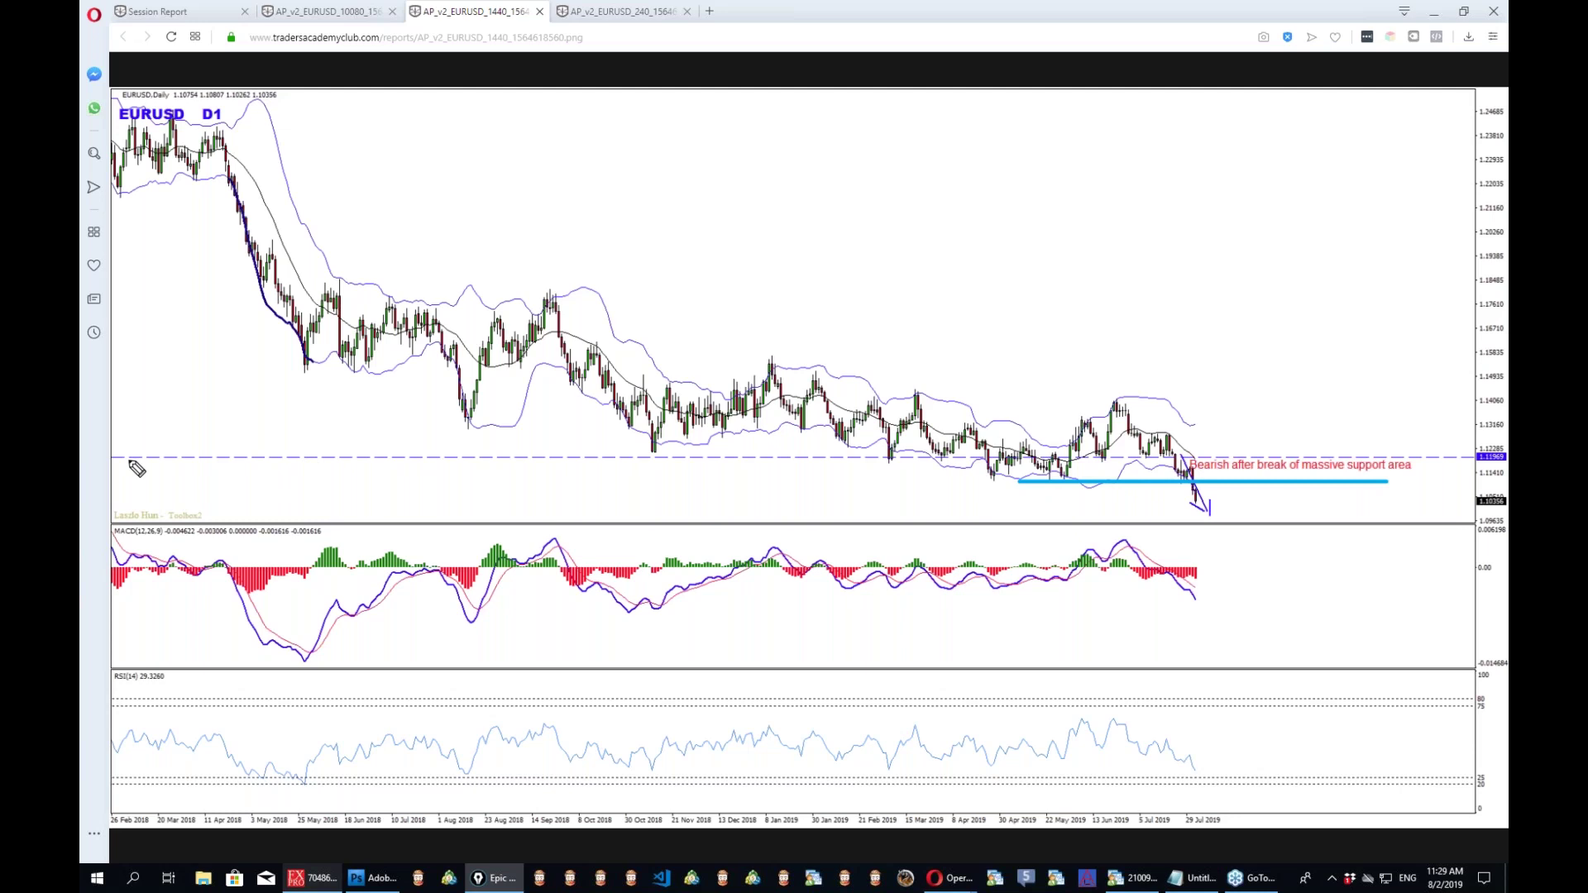
pyautogui.click(620, 11)
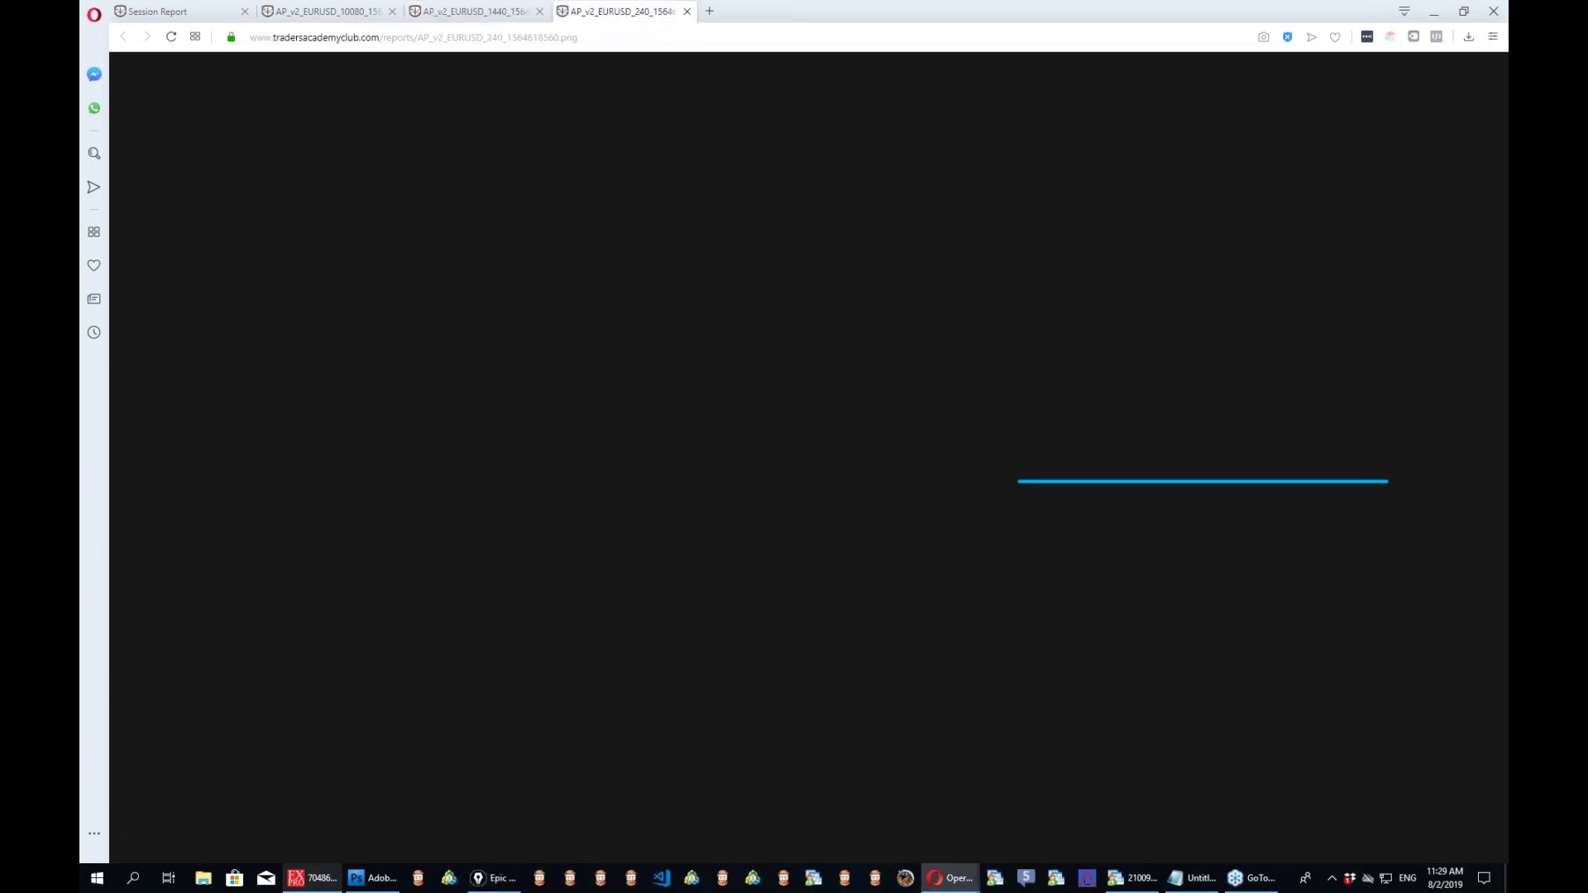
pyautogui.hotkey('ctrl', 'shift', '3')
pyautogui.hotkey('ctrl', 'shift', '6')
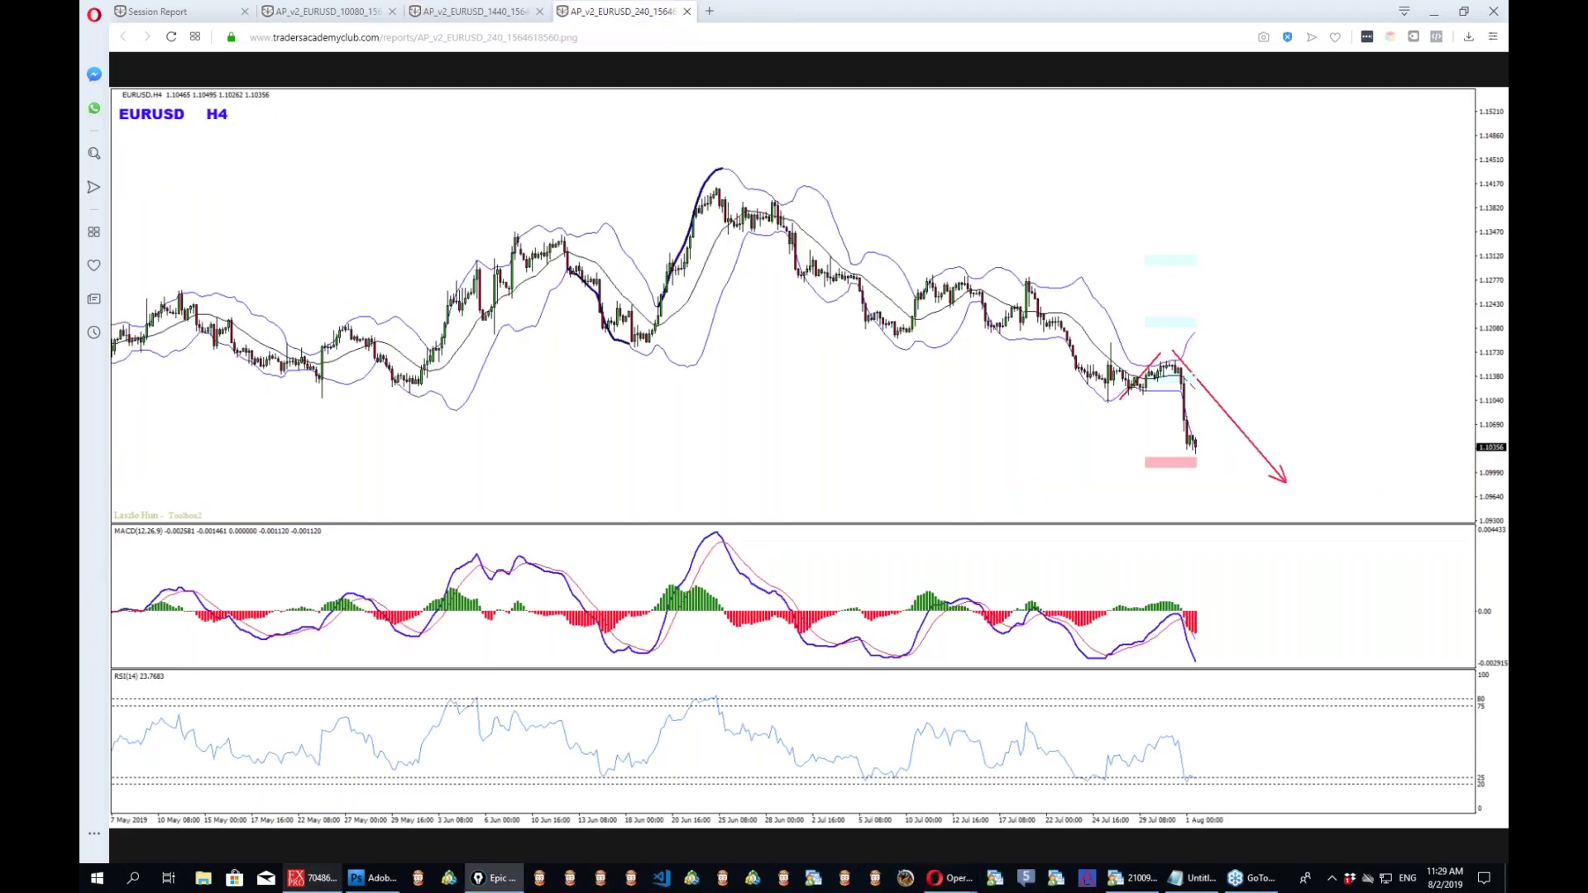
# Outline the H4 support zone, mark the MACD lows and the late July range, draw an arrow down through the breakout, and clear the ink.
pyautogui.moveTo(266, 399)
pyautogui.mouseDown()
pyautogui.moveTo(1104, 399)
pyautogui.moveTo(918, 372)
pyautogui.moveTo(421, 372)
pyautogui.moveTo(240, 392)
pyautogui.moveTo(244, 409)
pyautogui.moveTo(266, 400)
pyautogui.mouseUp()
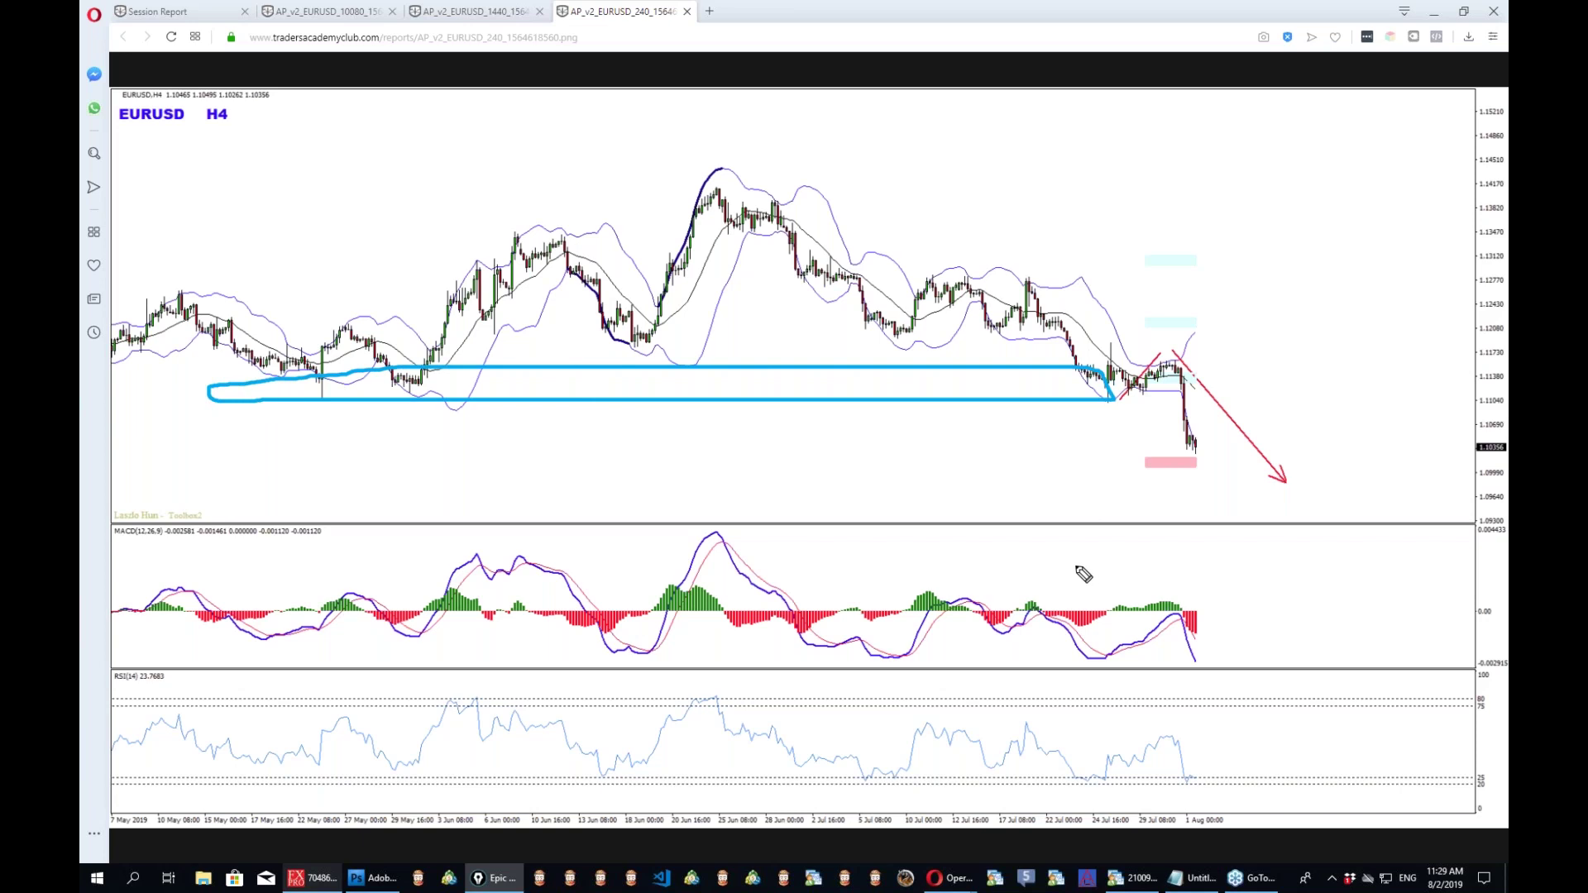
pyautogui.moveTo(850, 657); pyautogui.dragTo(1054, 686)
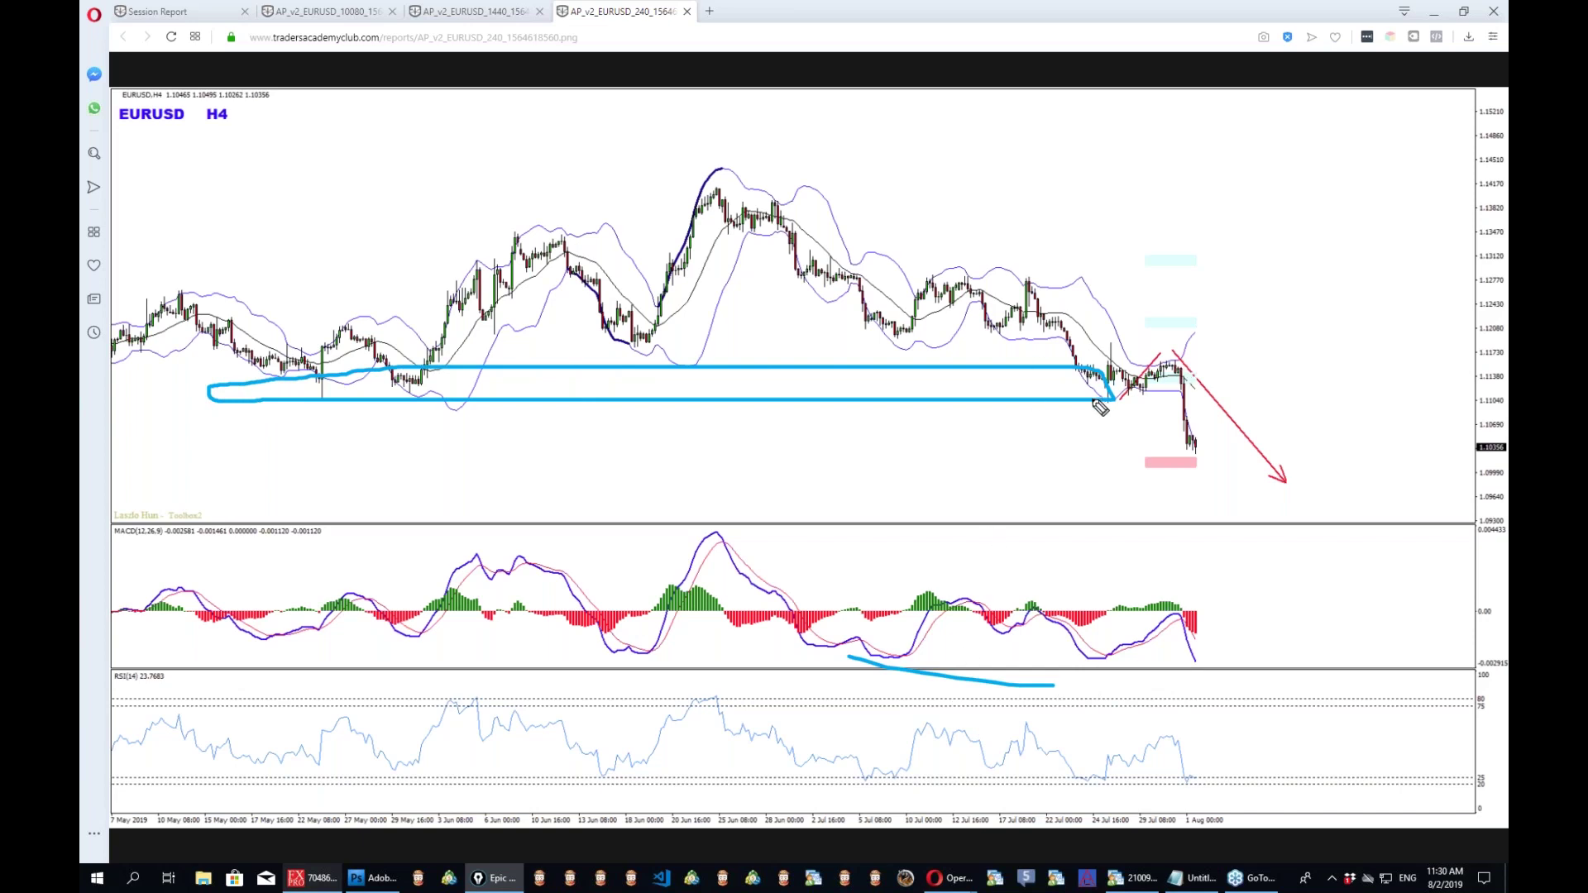
pyautogui.moveTo(1108, 403)
pyautogui.mouseDown()
pyautogui.moveTo(1161, 368)
pyautogui.moveTo(1253, 360)
pyautogui.moveTo(1319, 400)
pyautogui.mouseUp()
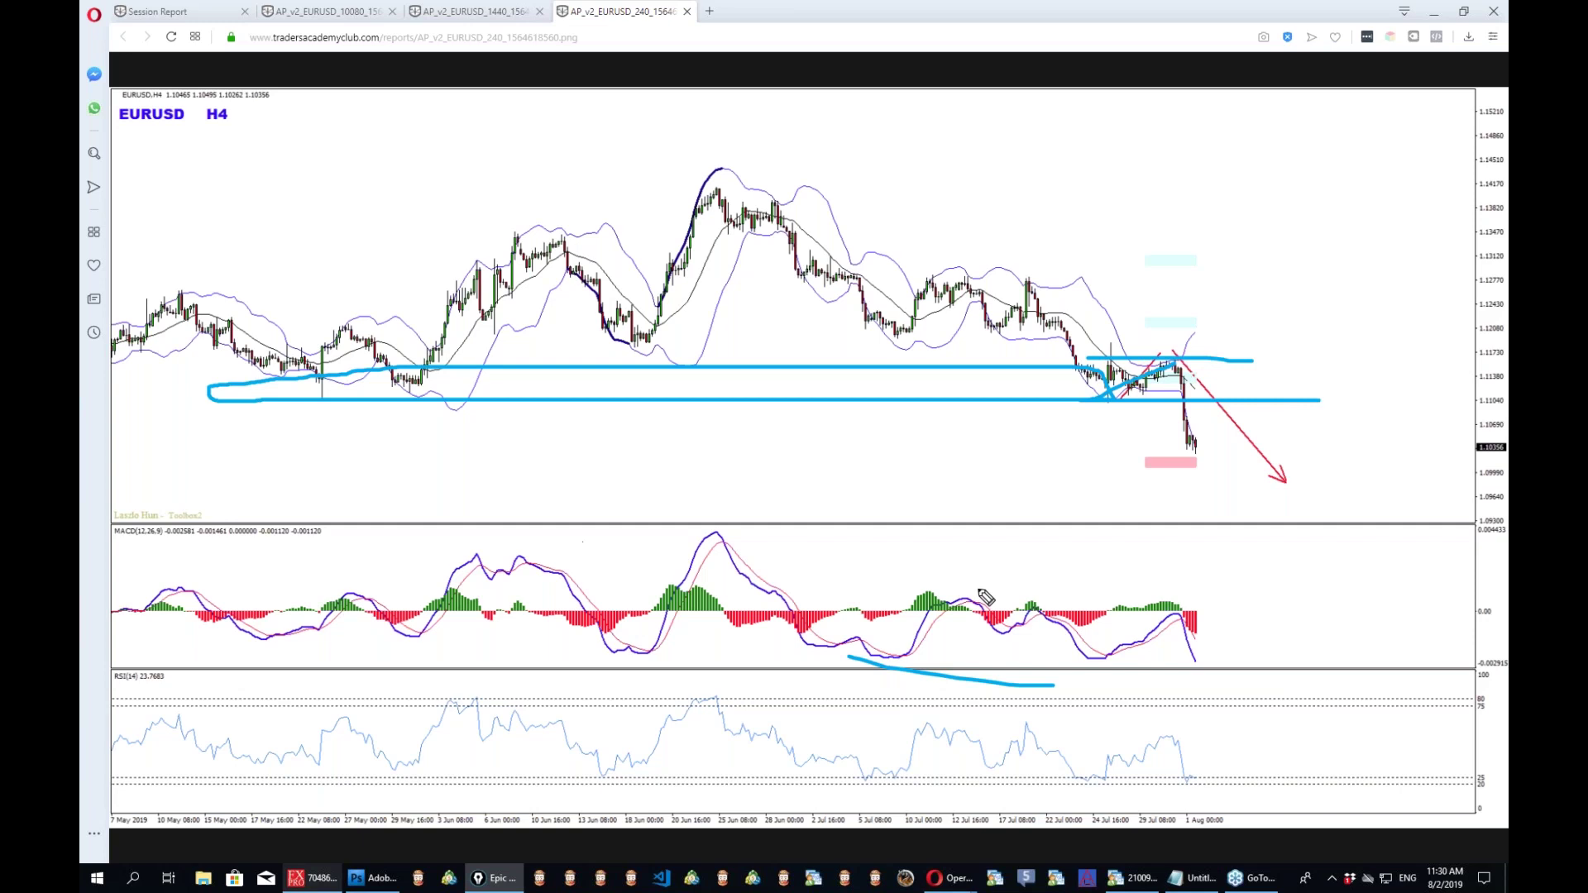
pyautogui.moveTo(1144, 376); pyautogui.dragTo(1166, 467)
pyautogui.moveTo(1141, 453); pyautogui.dragTo(1167, 482)
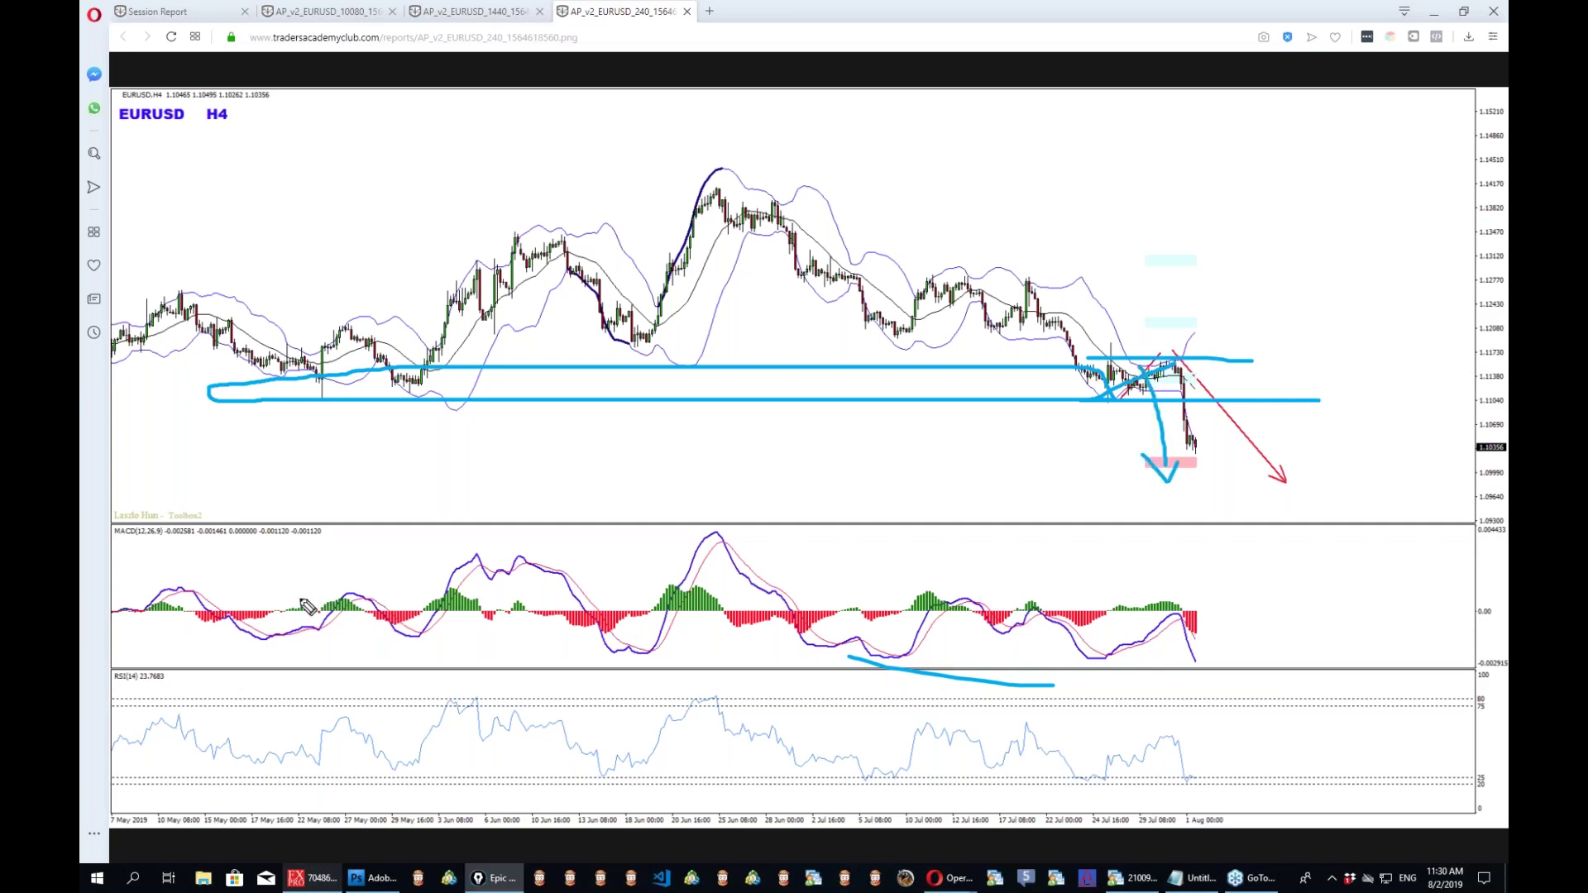
pyautogui.hotkey('ctrl', 'shift', '7')
# Take a closer look at the weekly EURUSD image, then switch to MetaTrader and show the EURUSD H4 chart.
pyautogui.click(329, 10)
pyautogui.hotkey('ctrl', 'Tab')
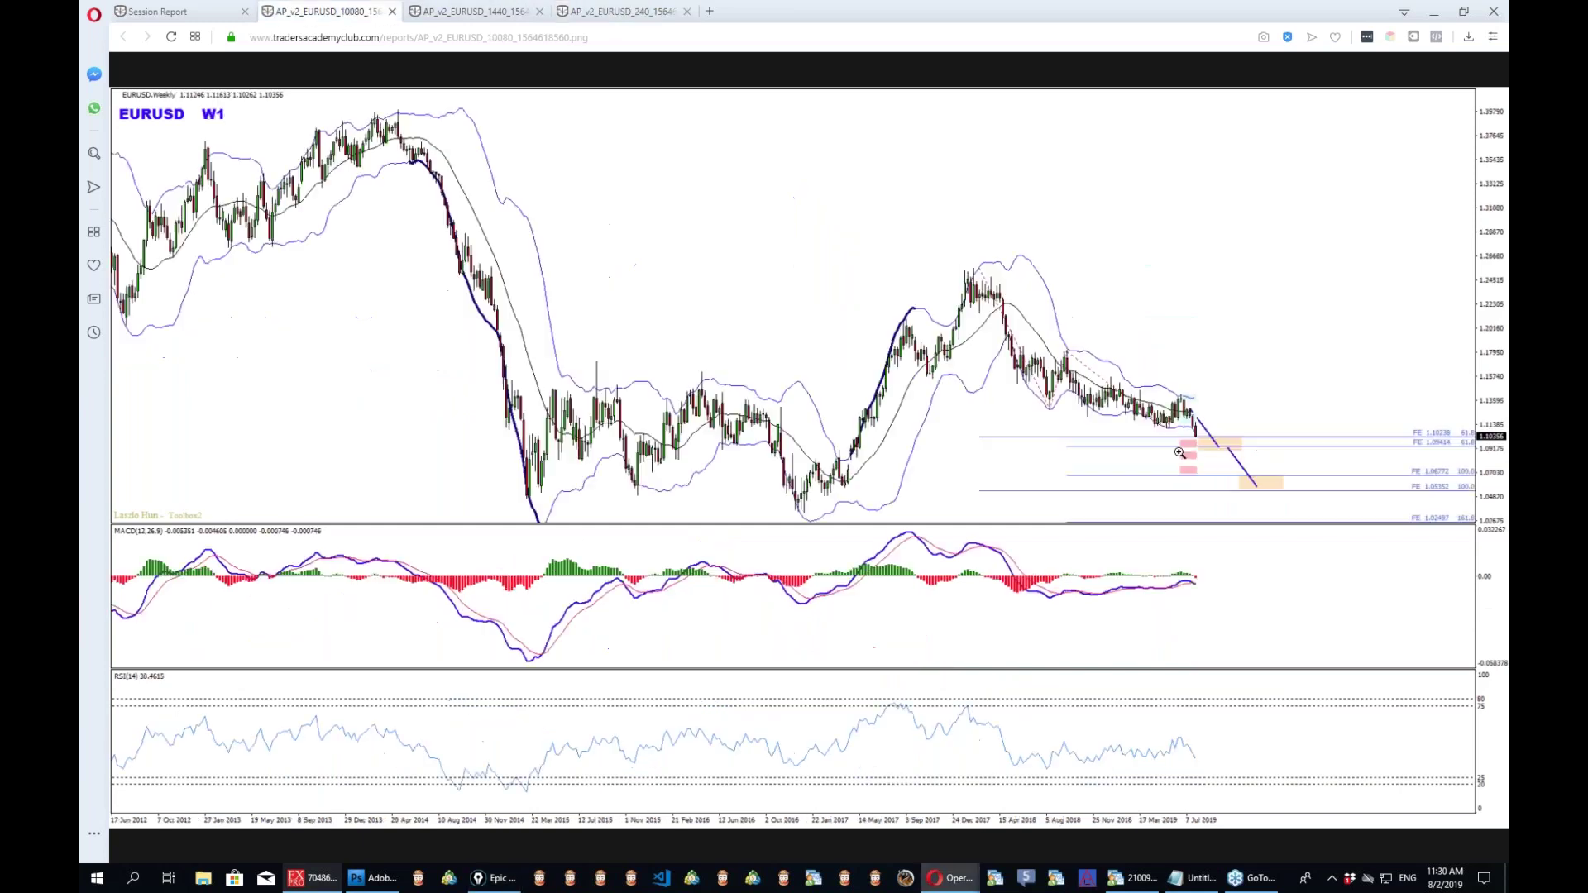
pyautogui.click(1204, 439)
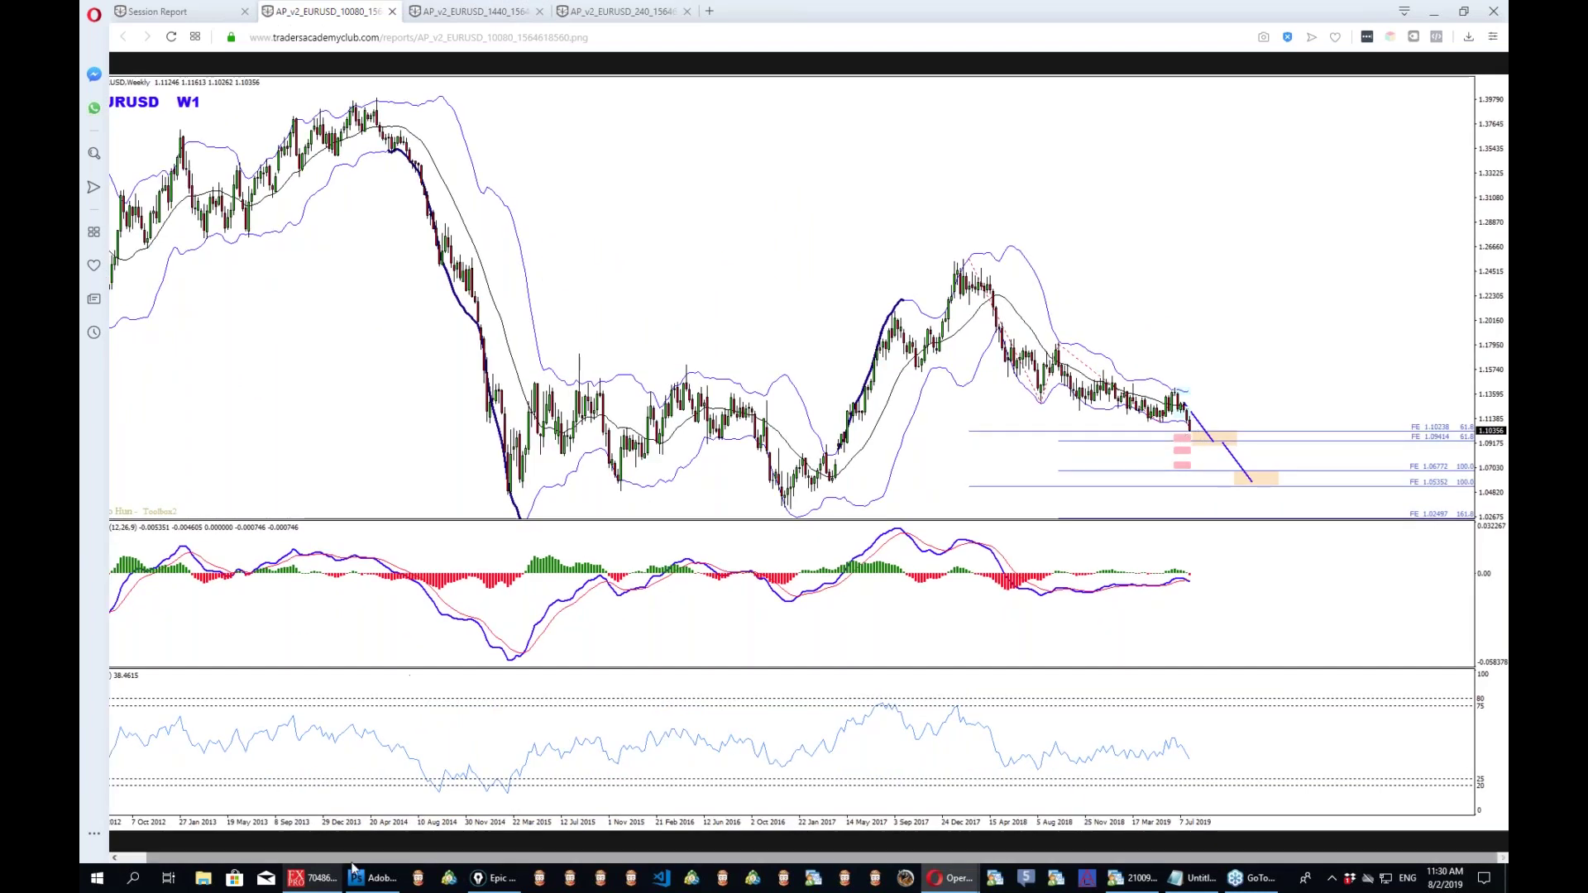
pyautogui.hotkey('alt', 'Tab')
pyautogui.click(676, 838)
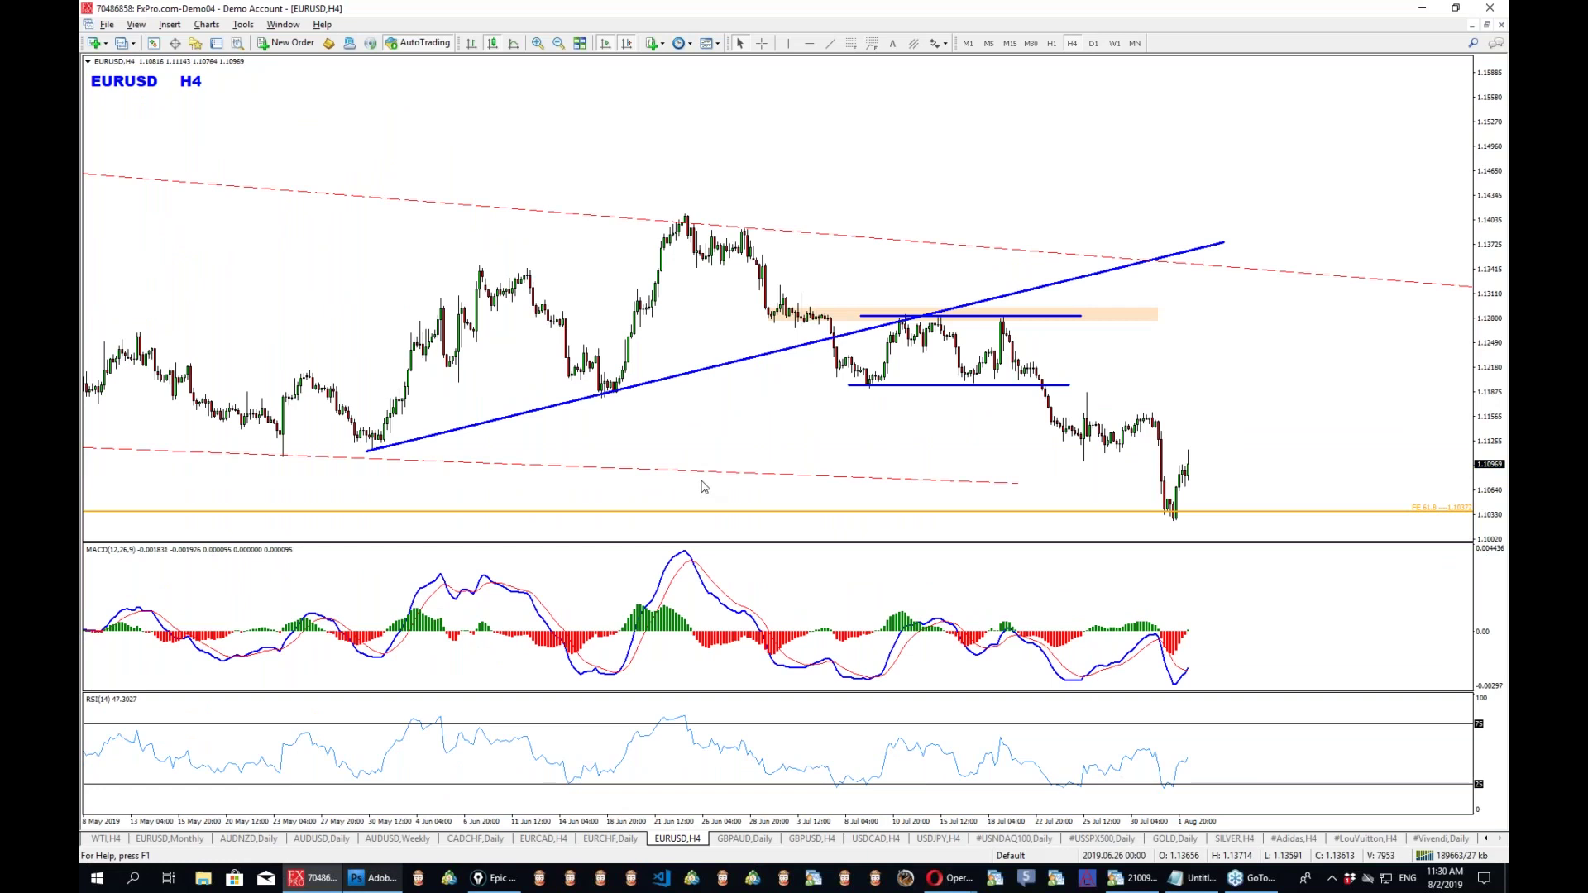
# Place a horizontal line at the 23 May low on the EURUSD H4 chart, at about 1.110.
pyautogui.hotkey('ctrl', 'shift', '3')
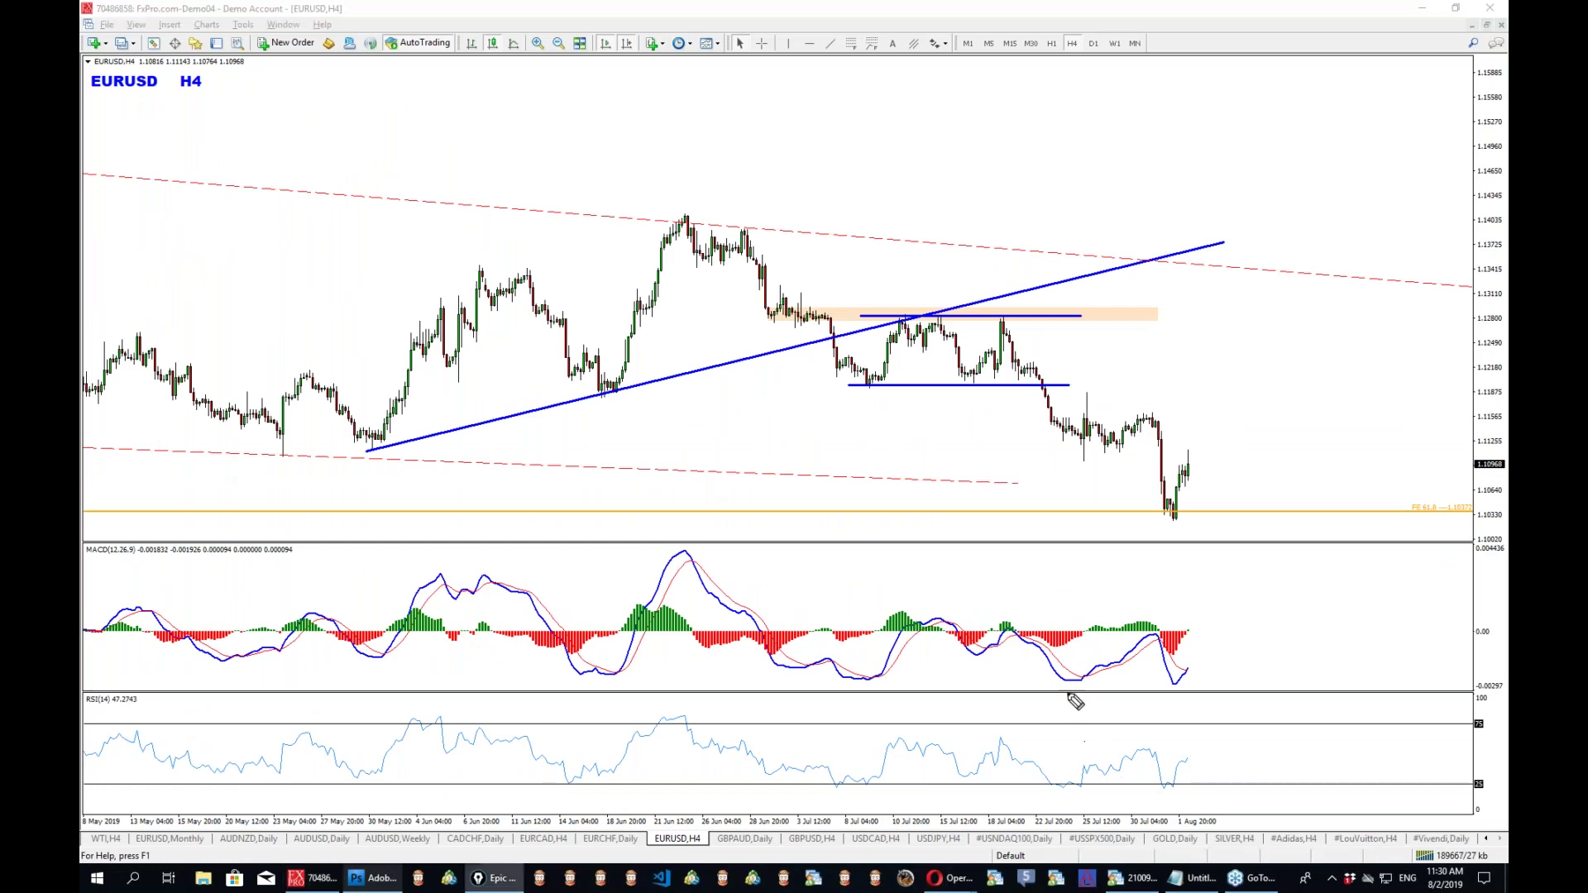
pyautogui.hotkey('ctrl', 'shift', '2')
pyautogui.middleClick(1058, 679)
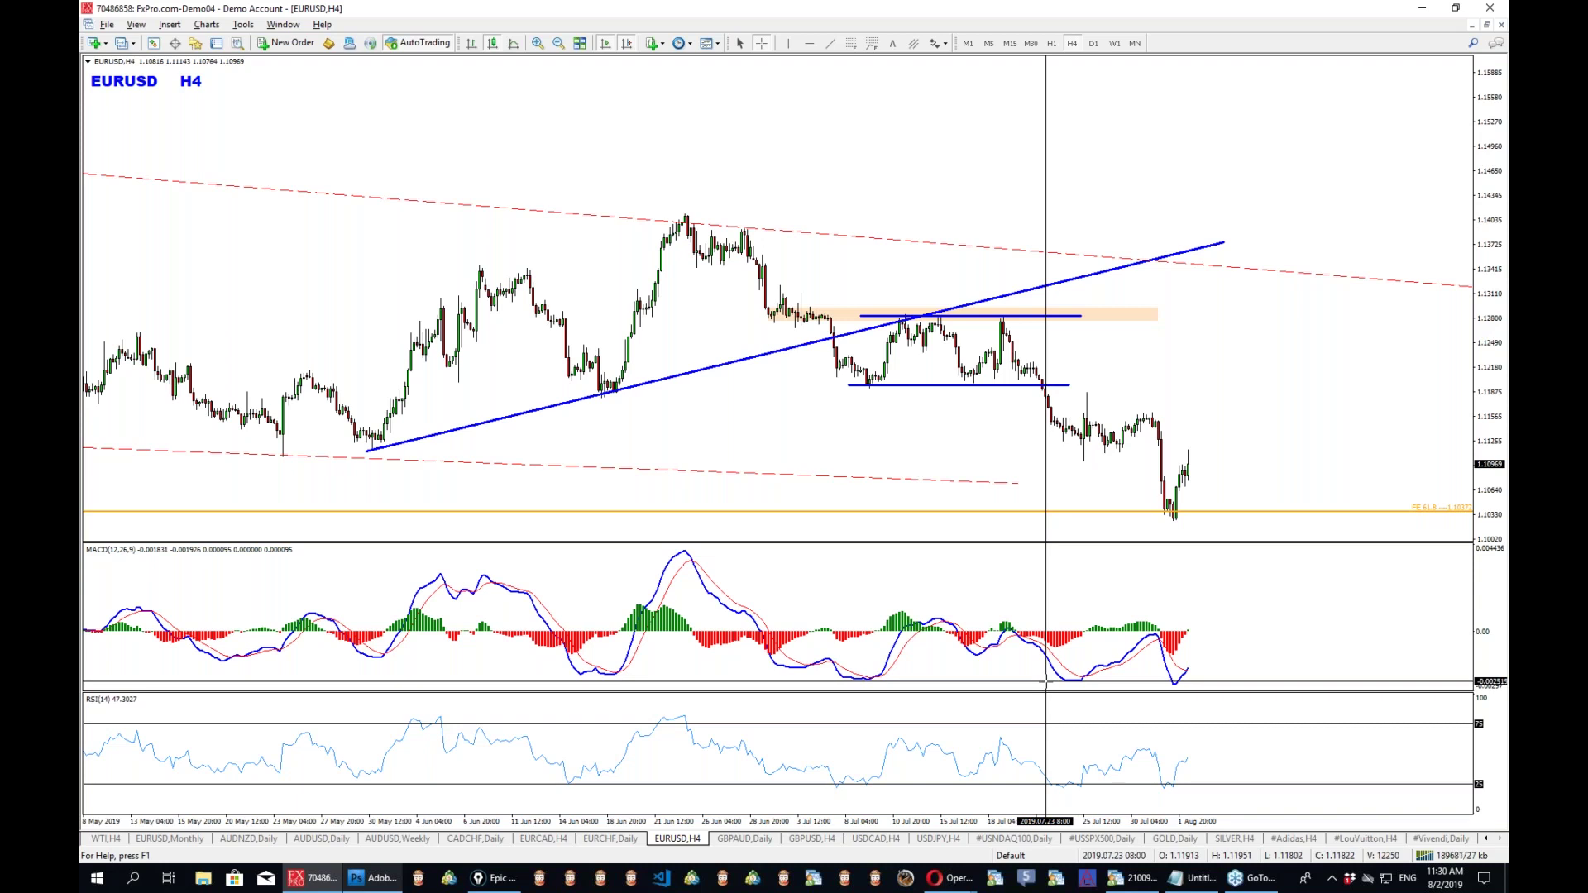
pyautogui.click(809, 43)
pyautogui.click(329, 467)
pyautogui.moveTo(329, 464)
pyautogui.mouseDown()
pyautogui.moveTo(346, 460)
pyautogui.moveTo(274, 447)
pyautogui.mouseUp()
# Circle the 23 May and 25 July lows touching the horizontal line and draw an upward arrow beneath the May low.
pyautogui.hotkey('ctrl', 'shift', '3')
pyautogui.moveTo(276, 572); pyautogui.dragTo(269, 492)
pyautogui.moveTo(268, 492); pyautogui.dragTo(291, 506)
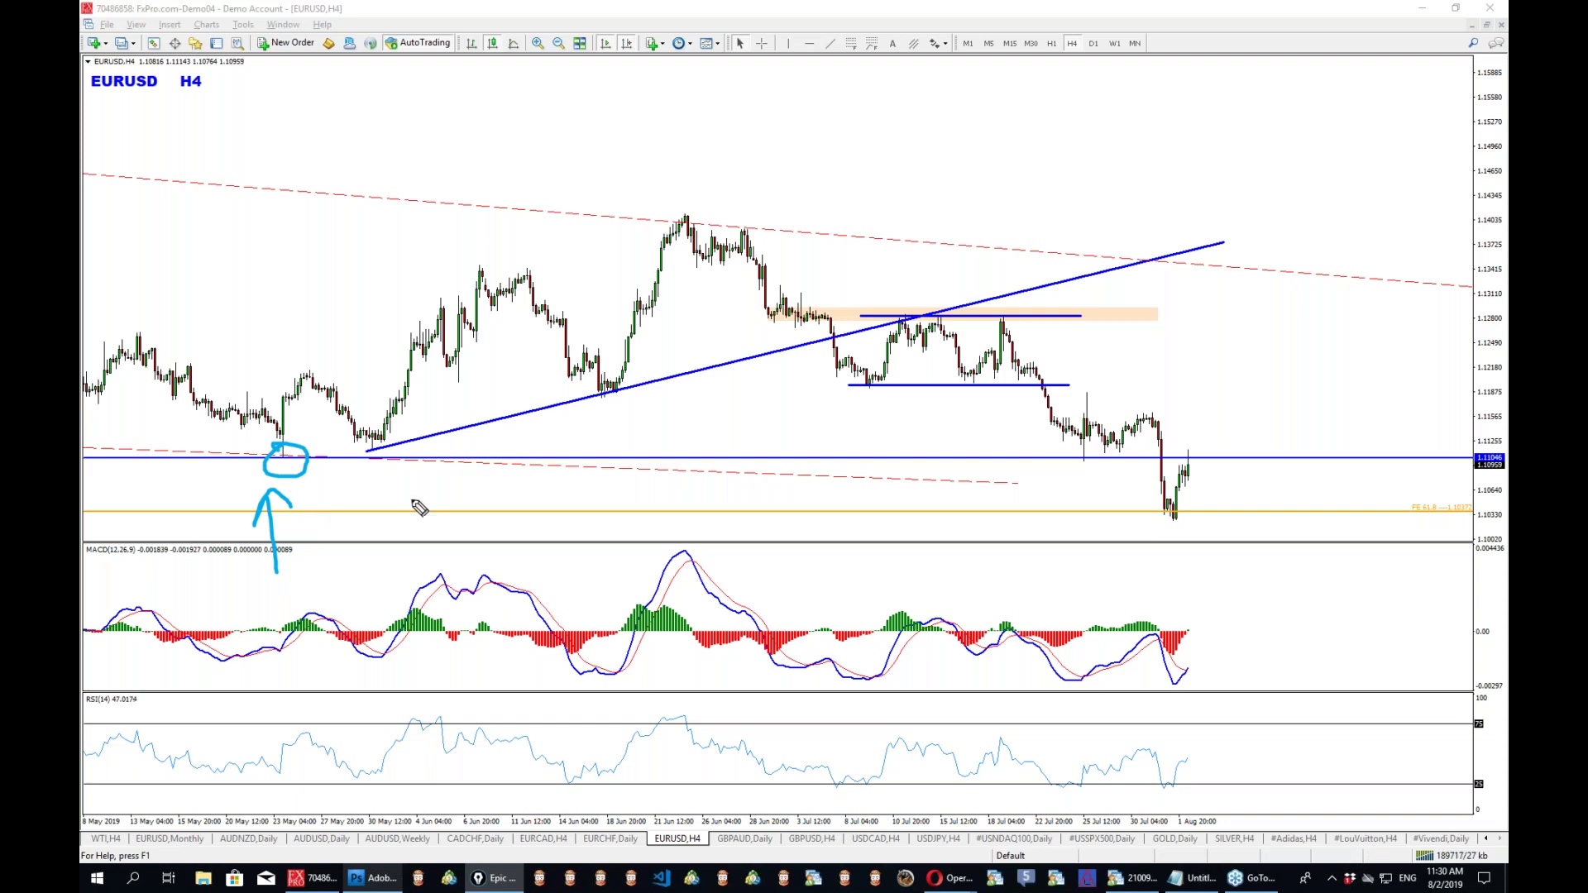
pyautogui.moveTo(1104, 449)
pyautogui.mouseDown()
pyautogui.moveTo(1118, 471)
pyautogui.moveTo(1097, 461)
pyautogui.mouseUp()
# Draw a freehand line across the chart just above the blue horizontal line, writing R above it and S below it.
pyautogui.moveTo(189, 427); pyautogui.dragTo(1503, 428)
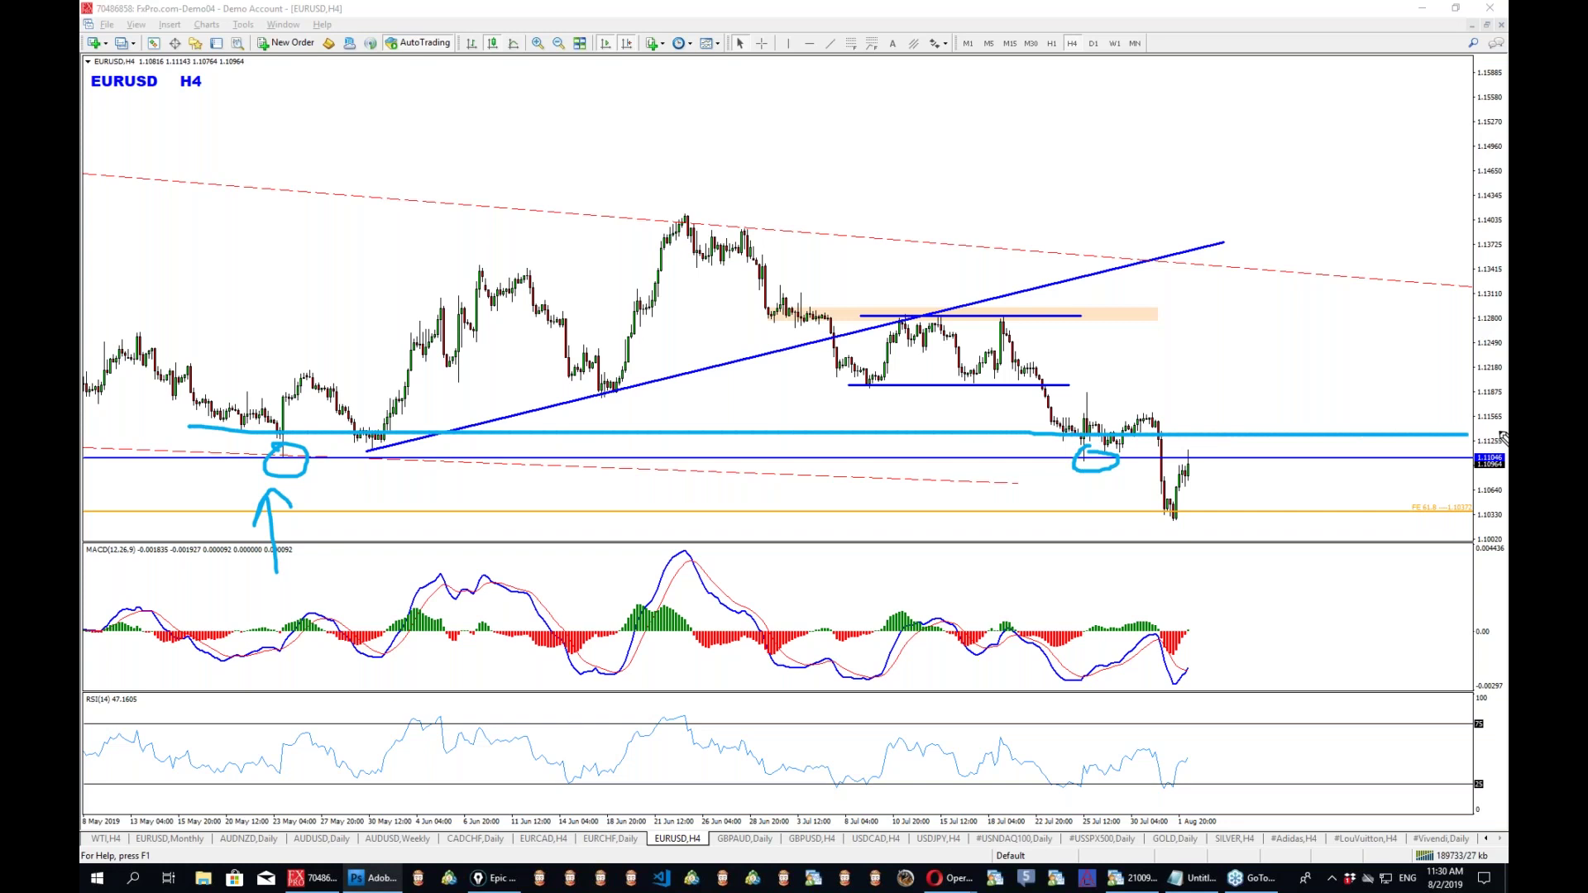
pyautogui.moveTo(1221, 432)
pyautogui.mouseDown()
pyautogui.moveTo(1224, 413)
pyautogui.moveTo(1260, 430)
pyautogui.mouseUp()
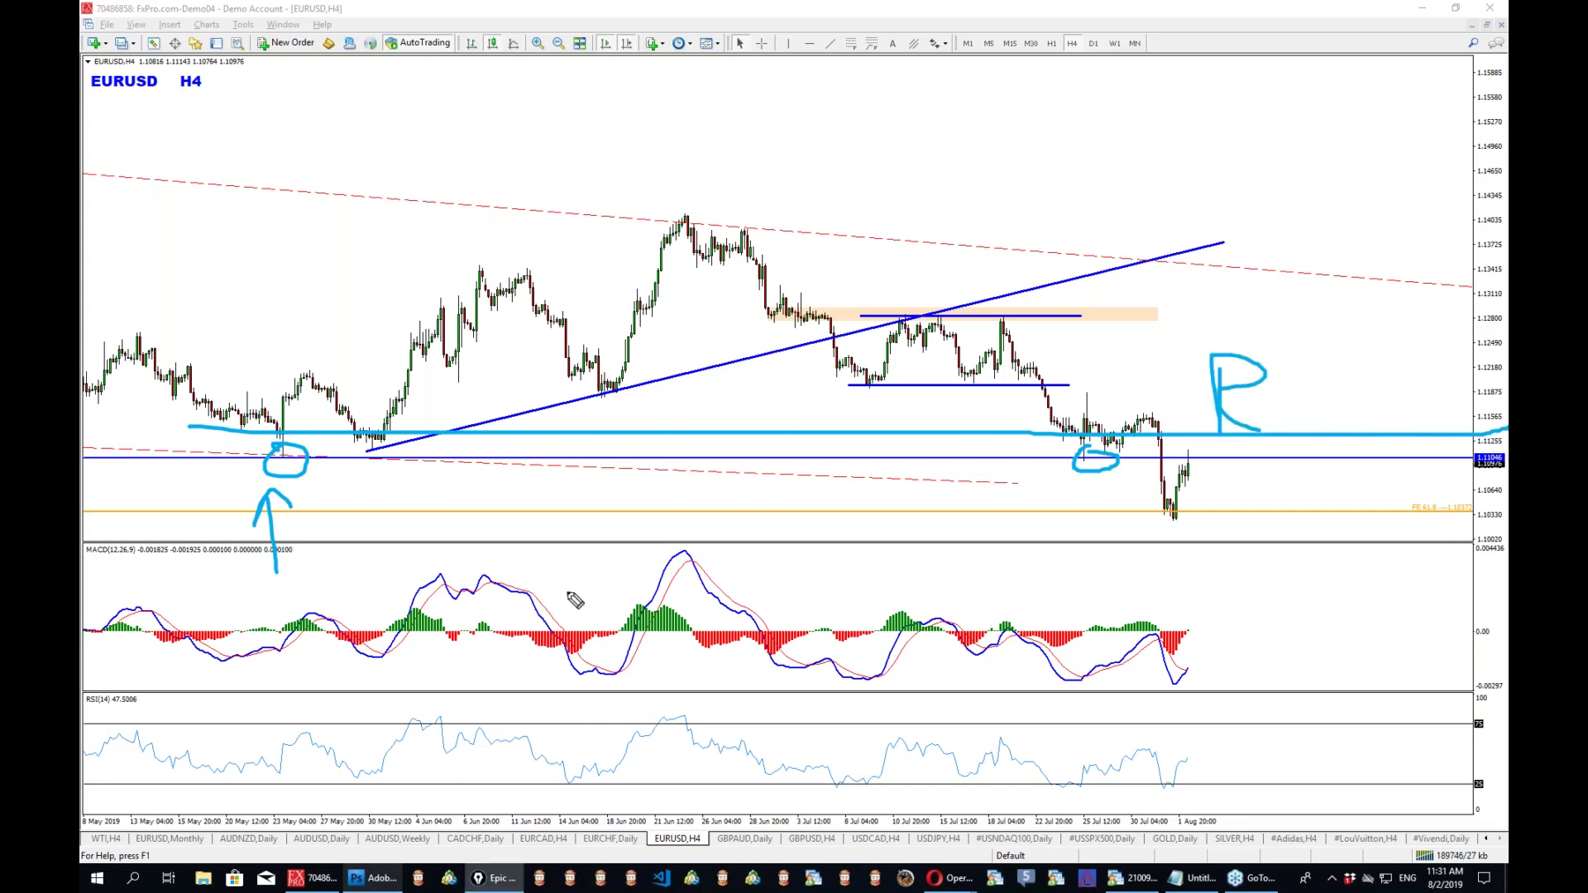
pyautogui.moveTo(875, 461); pyautogui.dragTo(818, 519)
# Draw a long downward arrow from the latest candle and a short horizontal line along the late July highs.
pyautogui.moveTo(1191, 447); pyautogui.dragTo(1292, 619)
pyautogui.moveTo(1257, 594)
pyautogui.mouseDown()
pyautogui.moveTo(1318, 603)
pyautogui.moveTo(1323, 575)
pyautogui.mouseUp()
pyautogui.moveTo(1116, 412); pyautogui.dragTo(1360, 412)
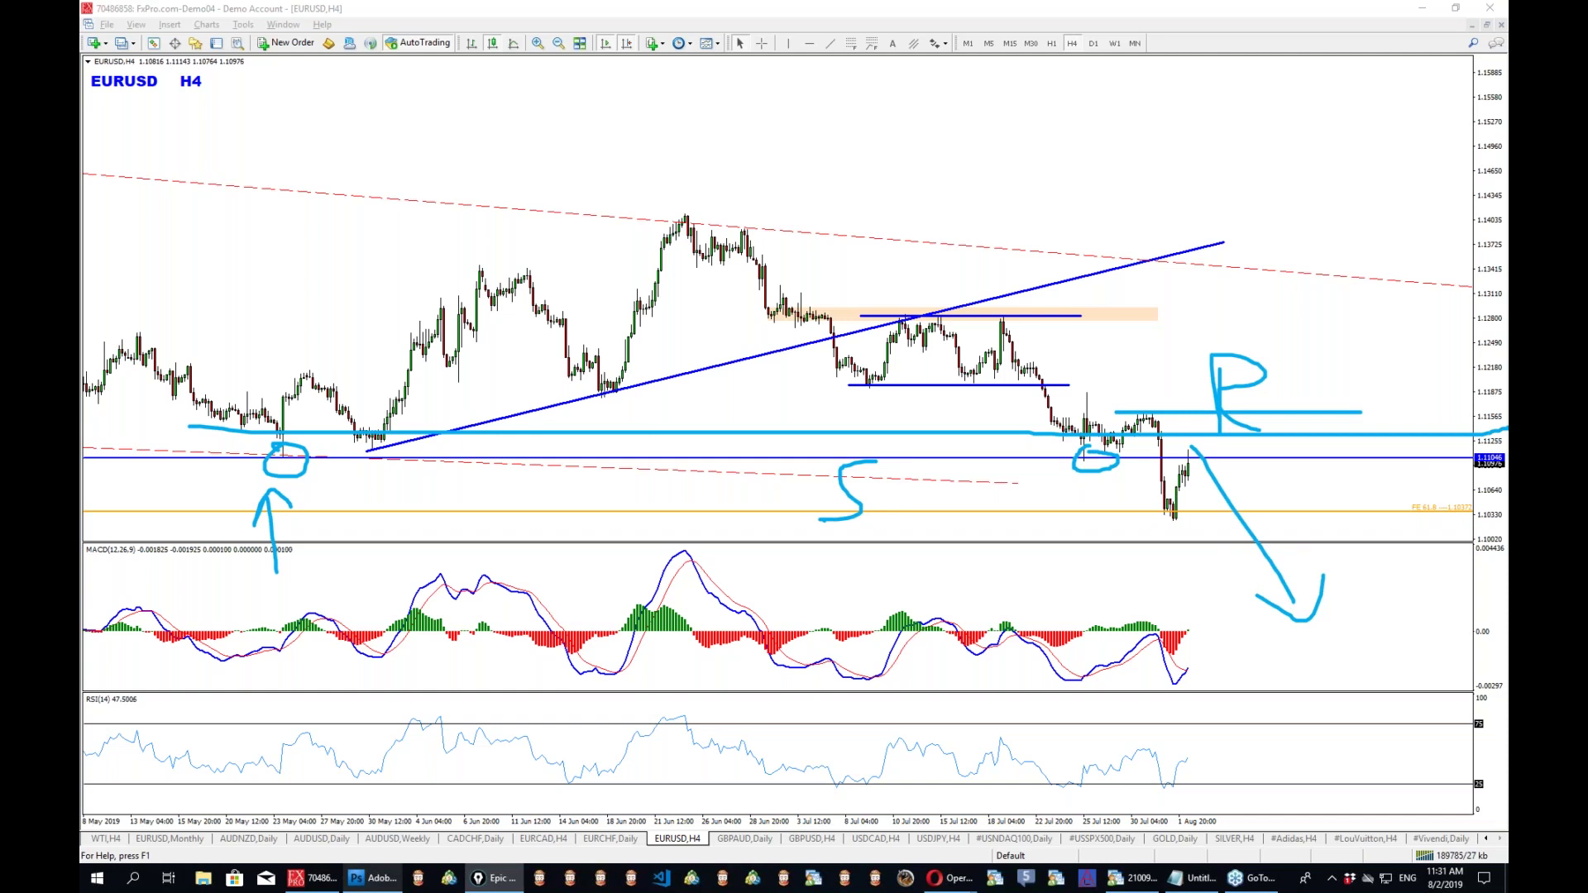
# Clear the freehand annotations and delete the rising blue trendline and the lower blue line of the July range.
pyautogui.hotkey('ctrl', 'shift', '1')
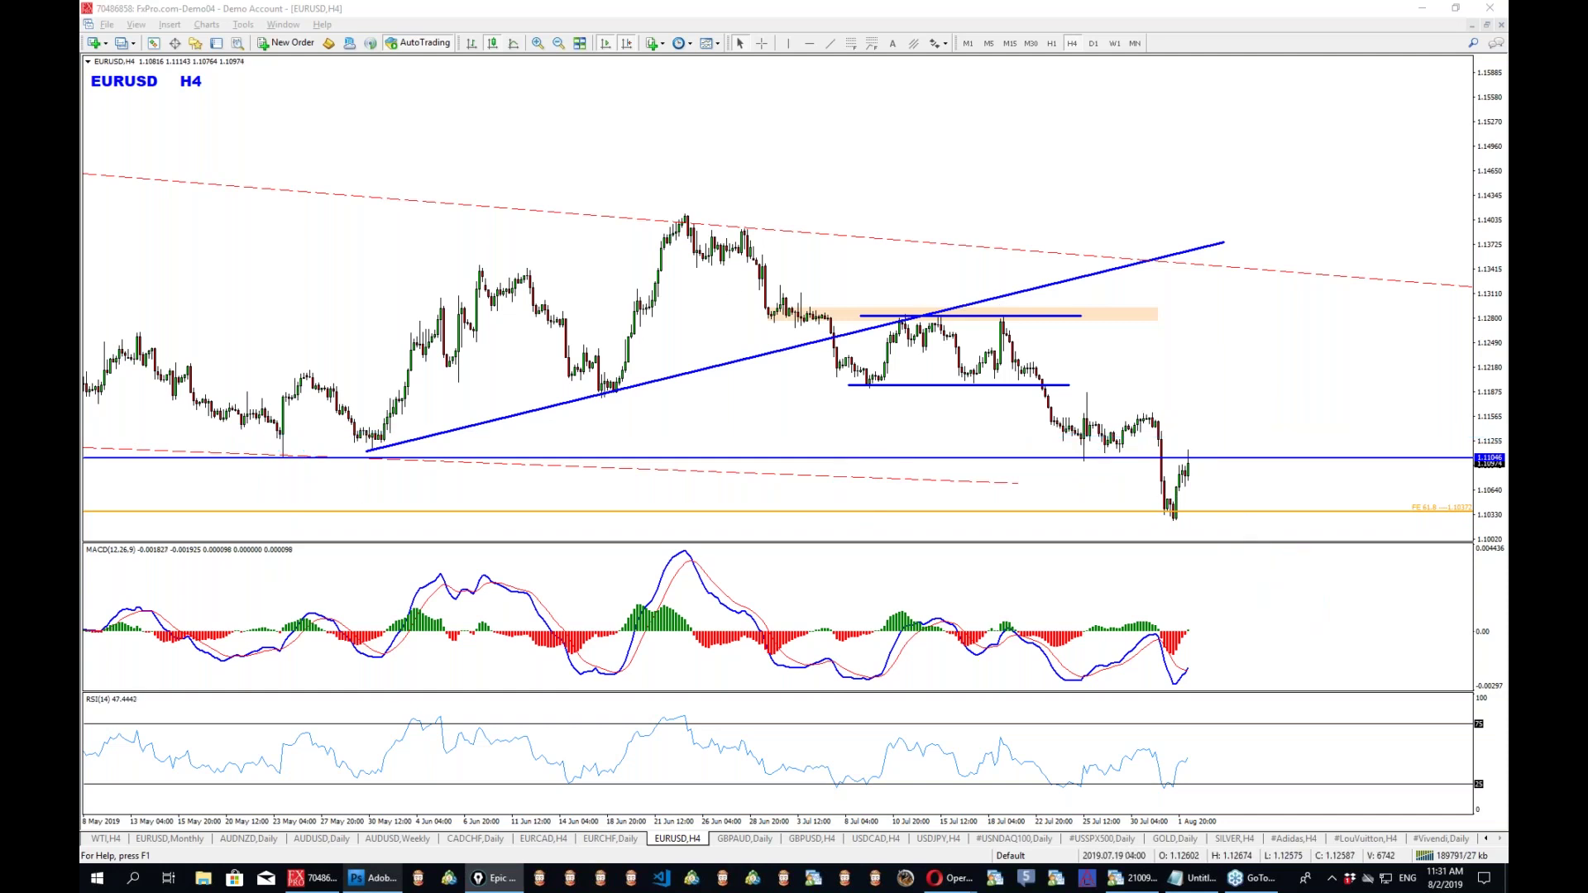
pyautogui.rightClick(1006, 294)
pyautogui.click(1072, 333)
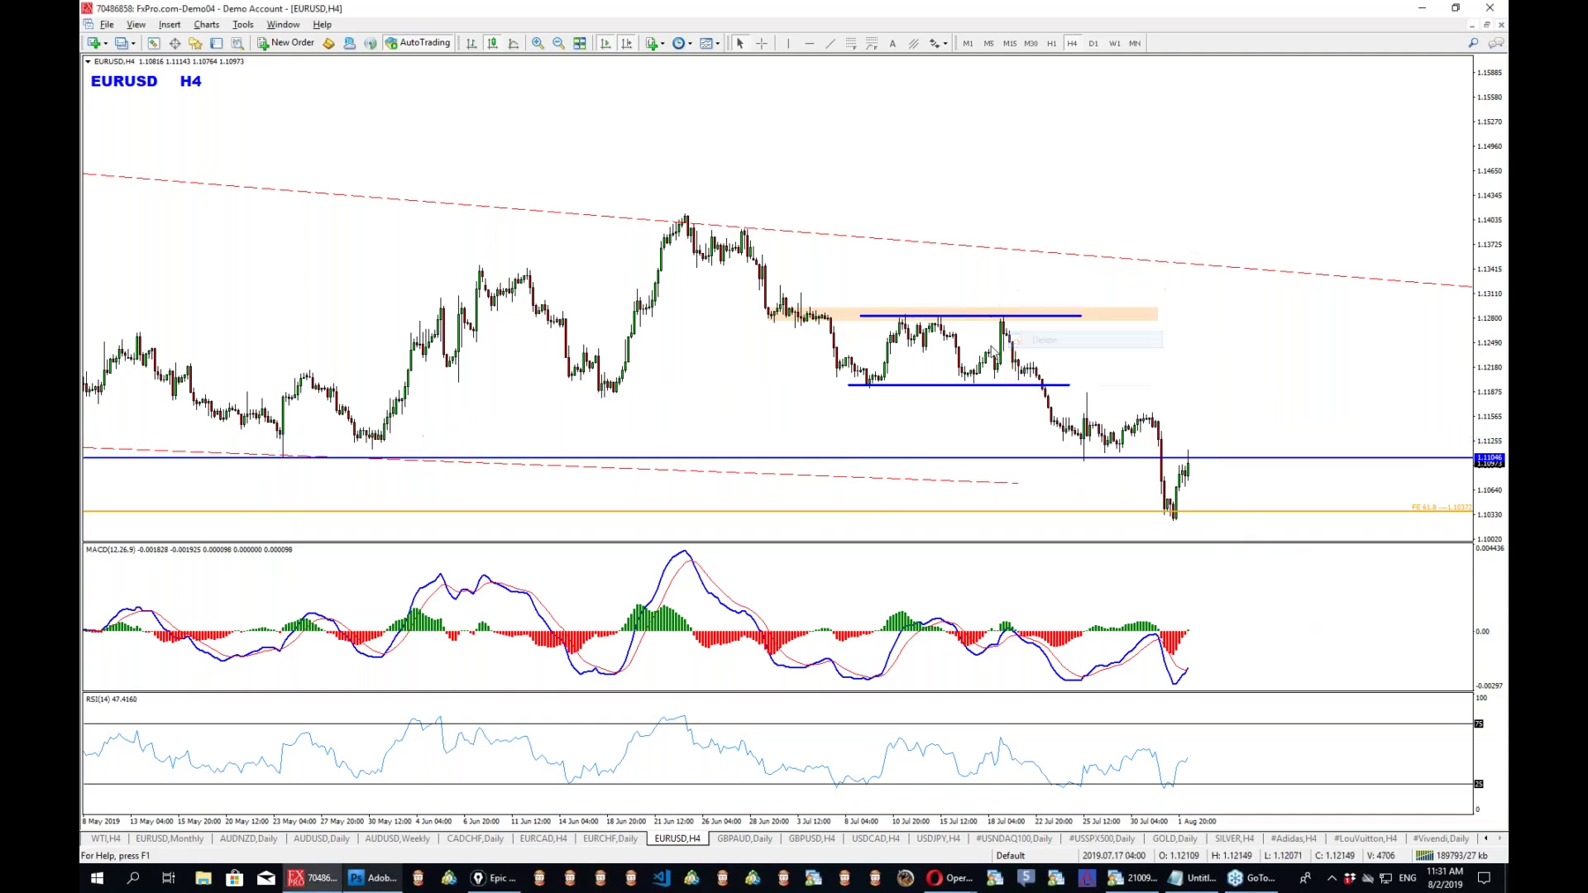
pyautogui.rightClick(1070, 382)
pyautogui.click(1116, 430)
# Reshape the remaining blue range line into a falling trendline from the late June highs through the mid-July high.
pyautogui.moveTo(860, 316); pyautogui.dragTo(726, 221)
pyautogui.moveTo(1081, 316); pyautogui.dragTo(1350, 435)
pyautogui.doubleClick(1349, 435)
# Draw a steeper red falling trendline from the mid-July high and align it with the late July highs.
pyautogui.click(830, 43)
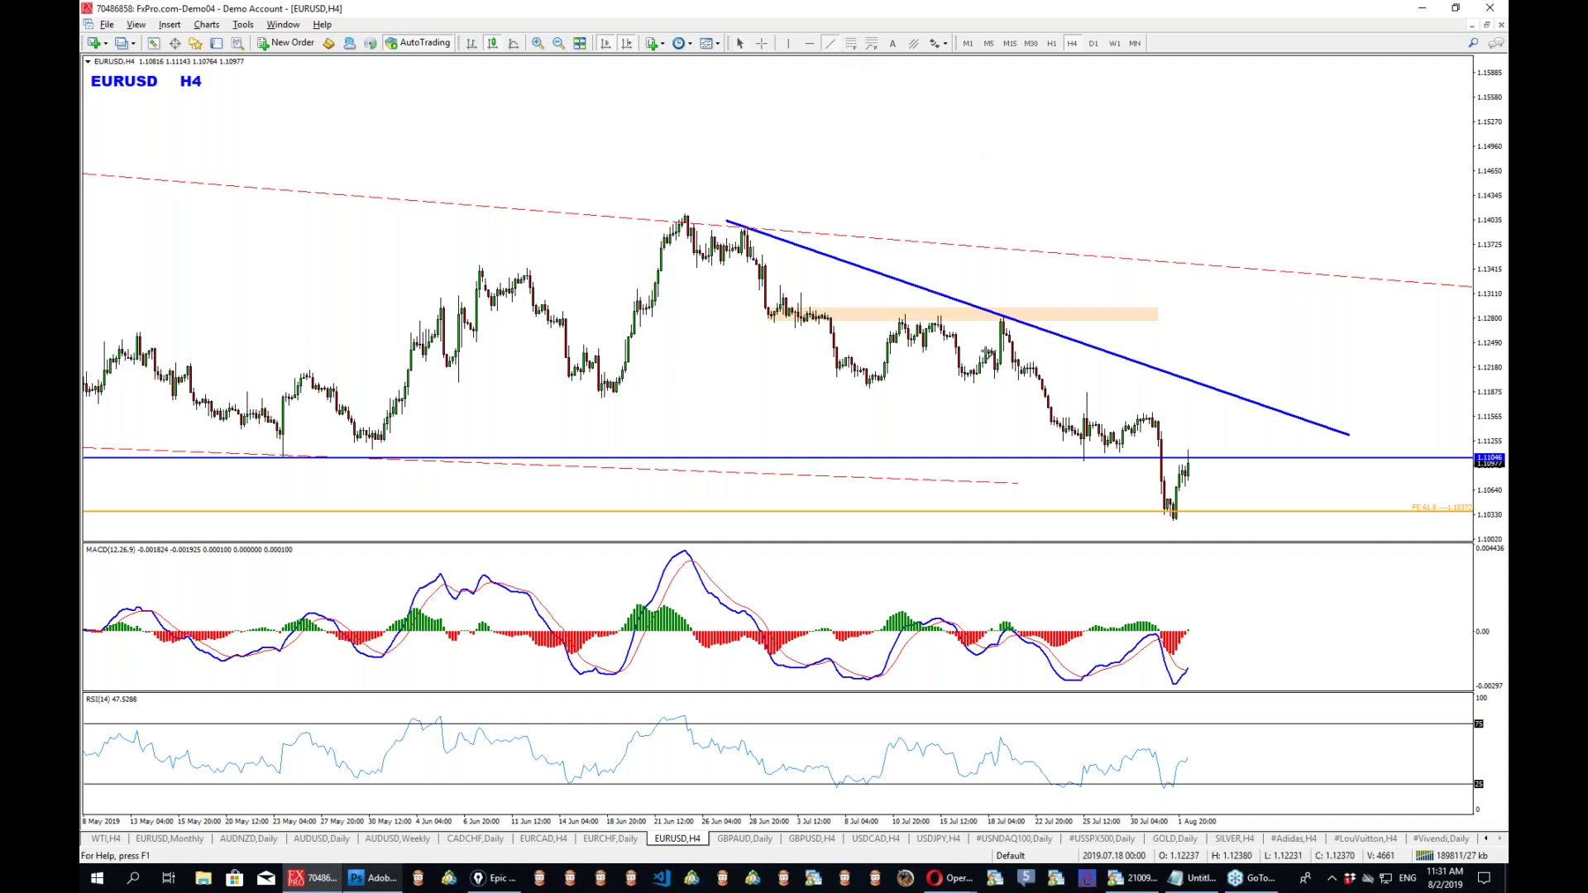
pyautogui.moveTo(1001, 316); pyautogui.dragTo(1291, 498)
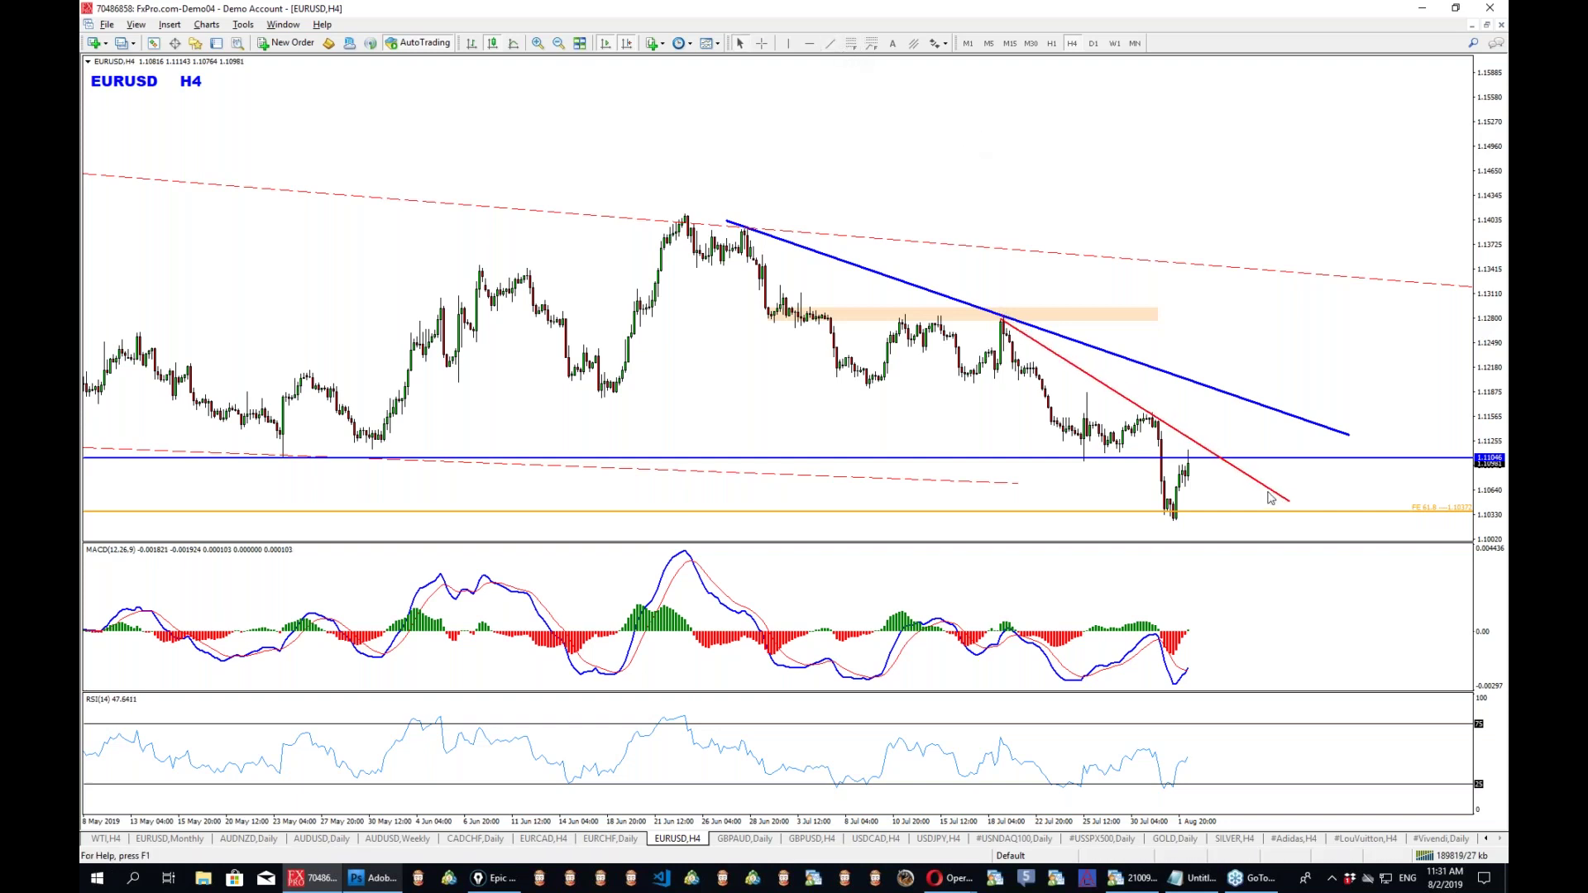
pyautogui.moveTo(1145, 411); pyautogui.dragTo(1137, 405)
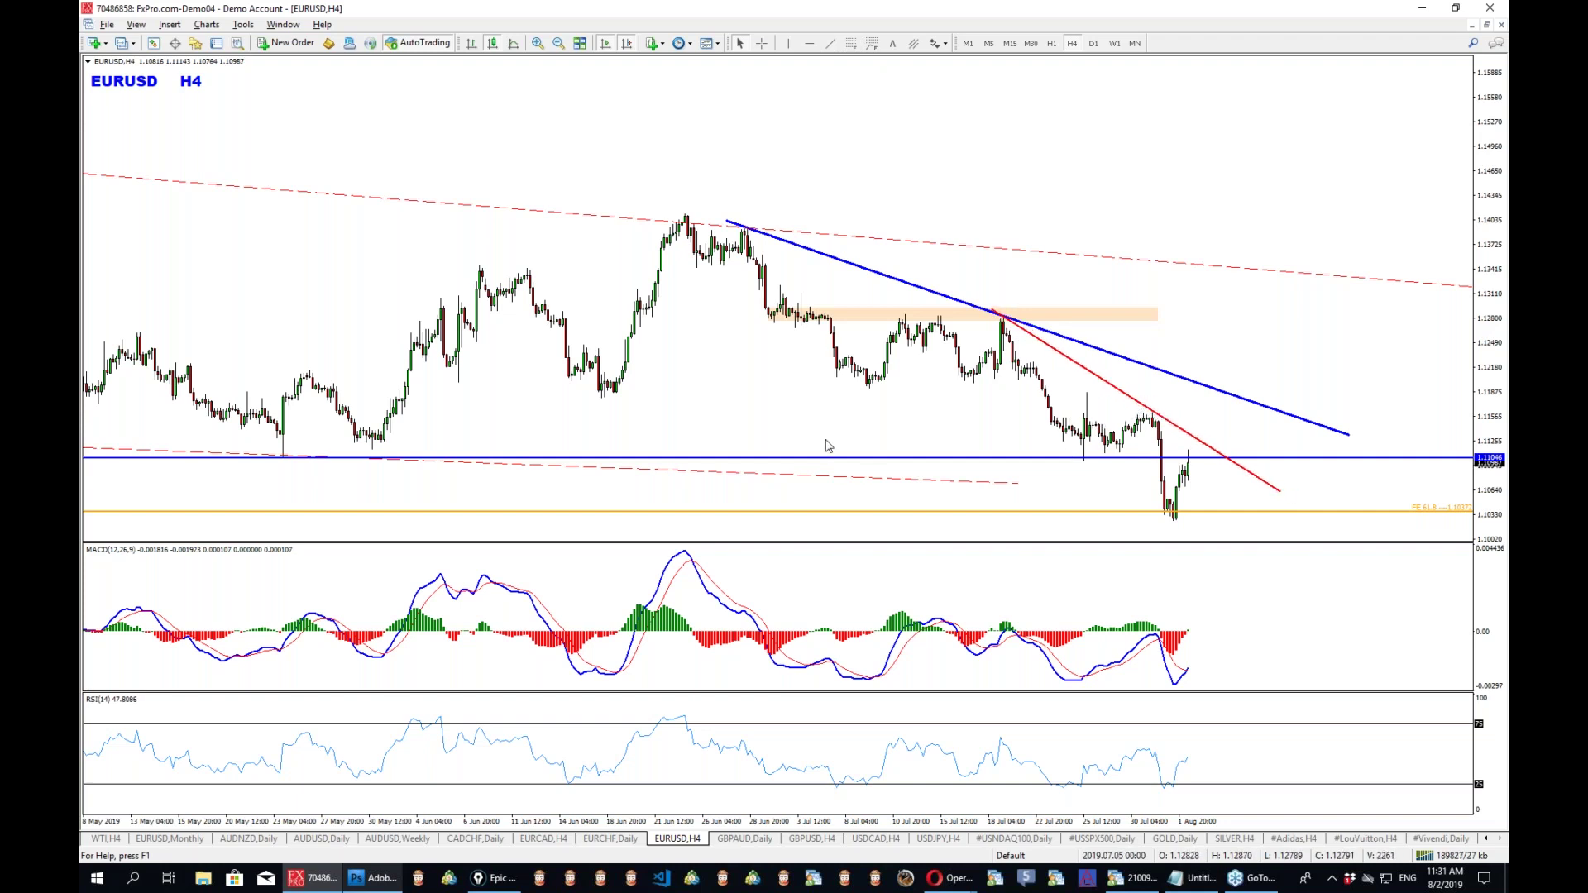
# Duplicate the blue horizontal line at 1.11261, then move the orange rectangle between the two lines and extend it slightly.
pyautogui.doubleClick(846, 458)
pyautogui.moveTo(846, 457); pyautogui.dragTo(874, 441)
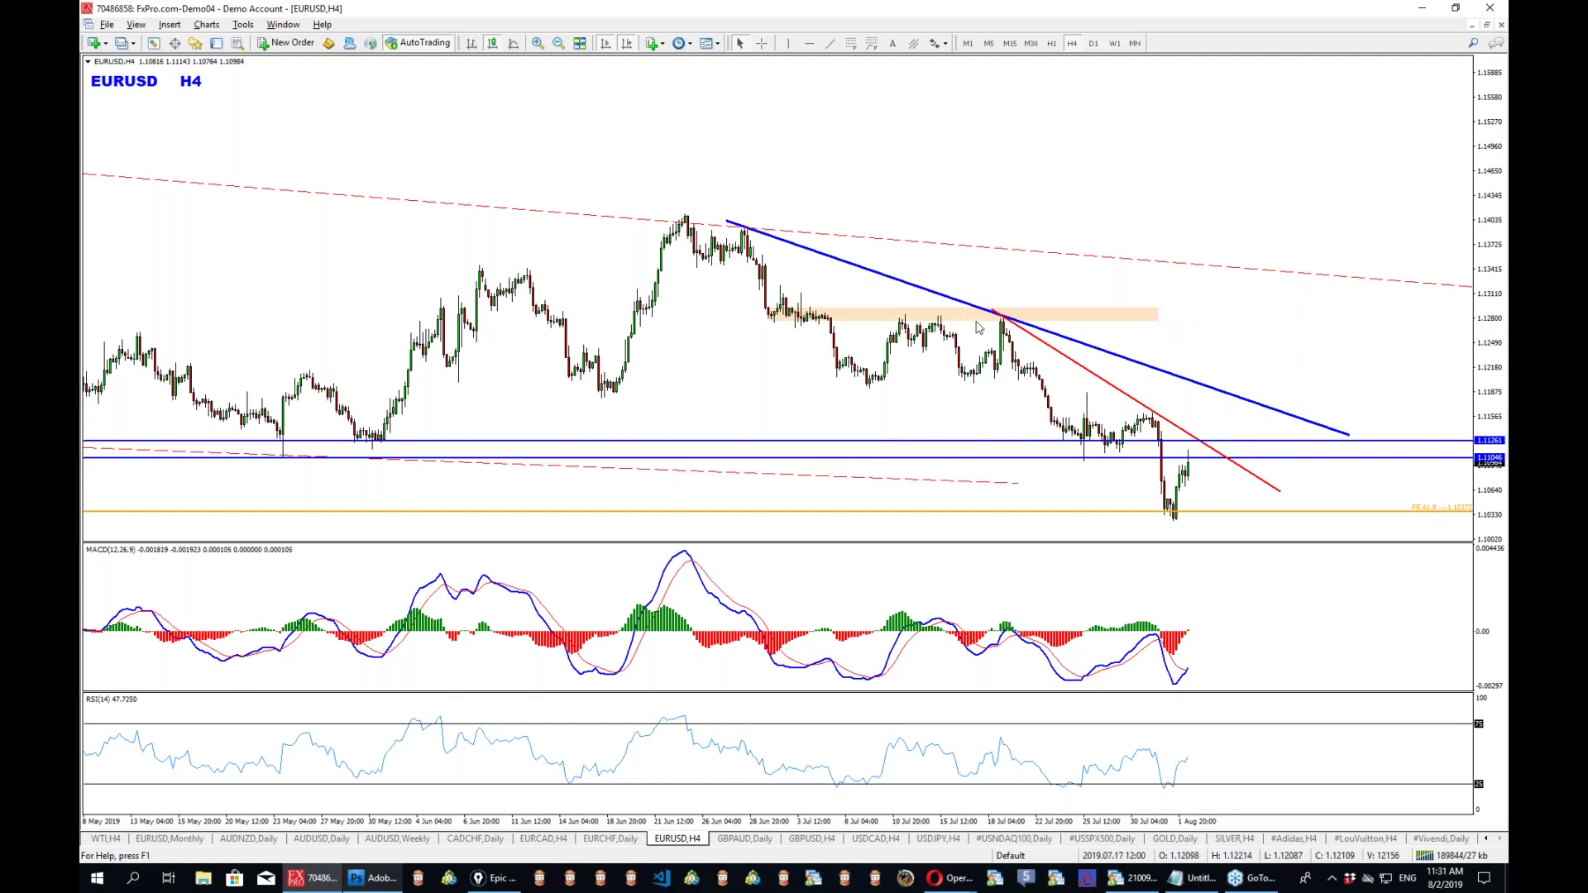
pyautogui.moveTo(957, 319); pyautogui.dragTo(1240, 453)
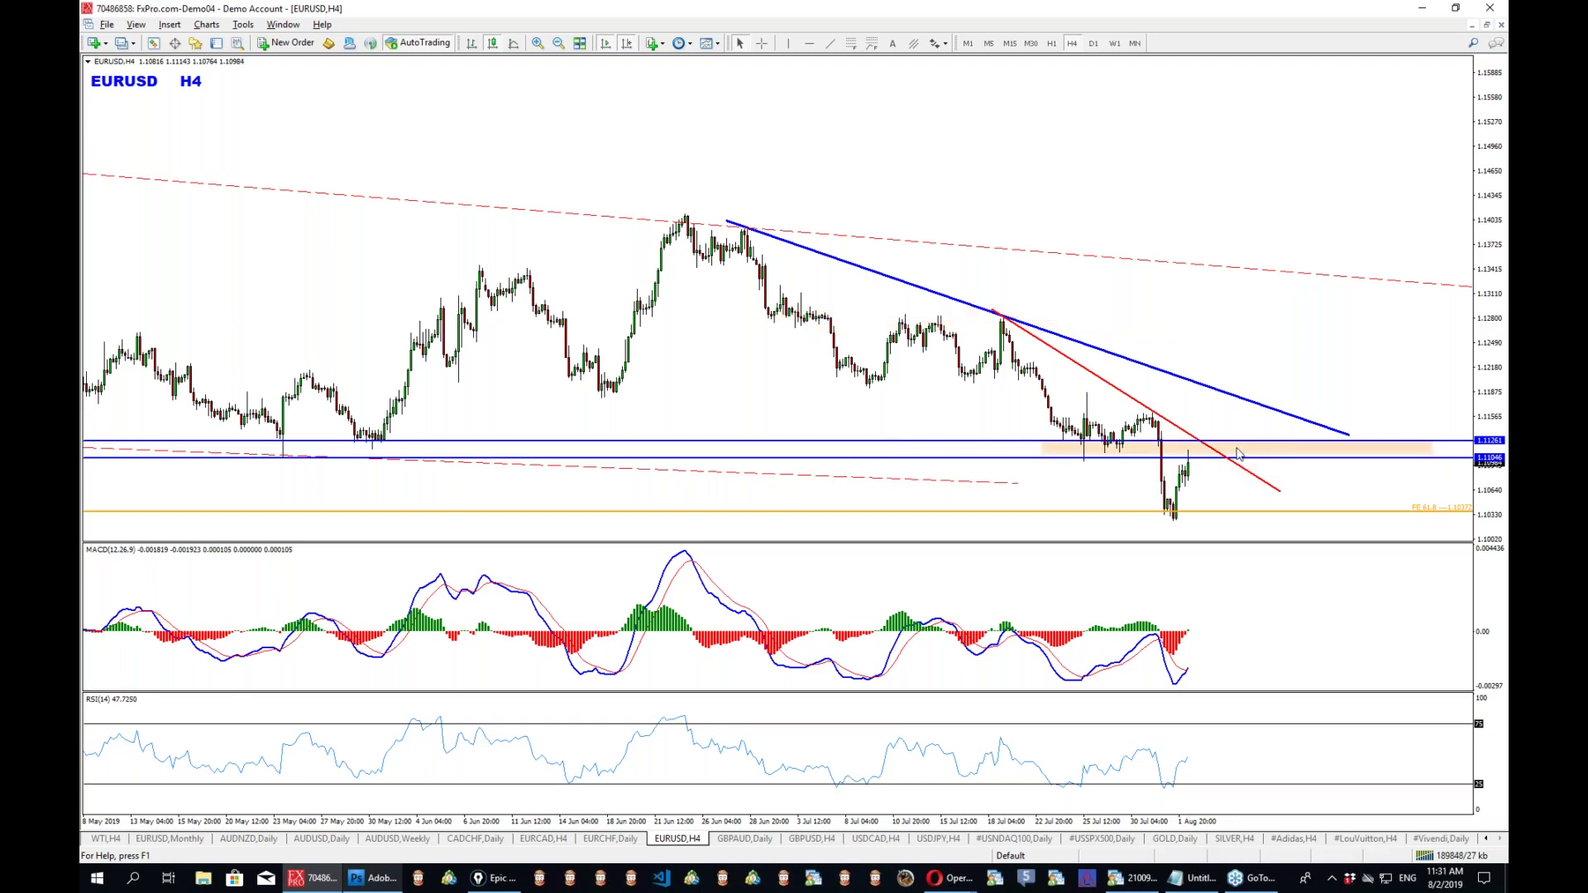
pyautogui.moveTo(1433, 463); pyautogui.dragTo(1441, 463)
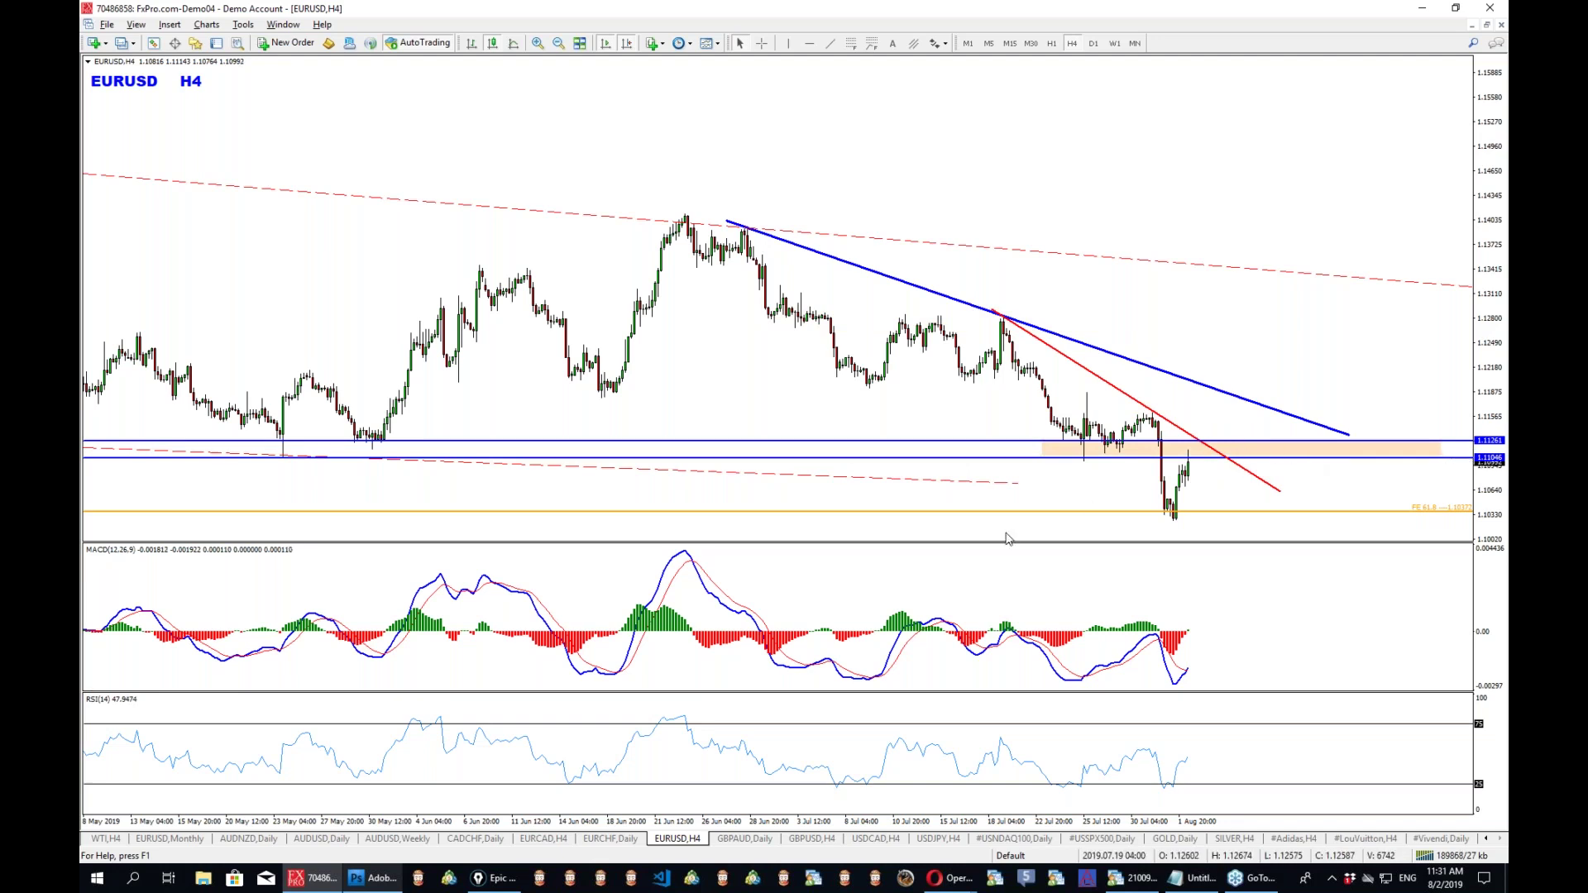
# Trace the late July to August MACD swings with the crosshair, then circle that part of the MACD.
pyautogui.middleClick(1012, 671)
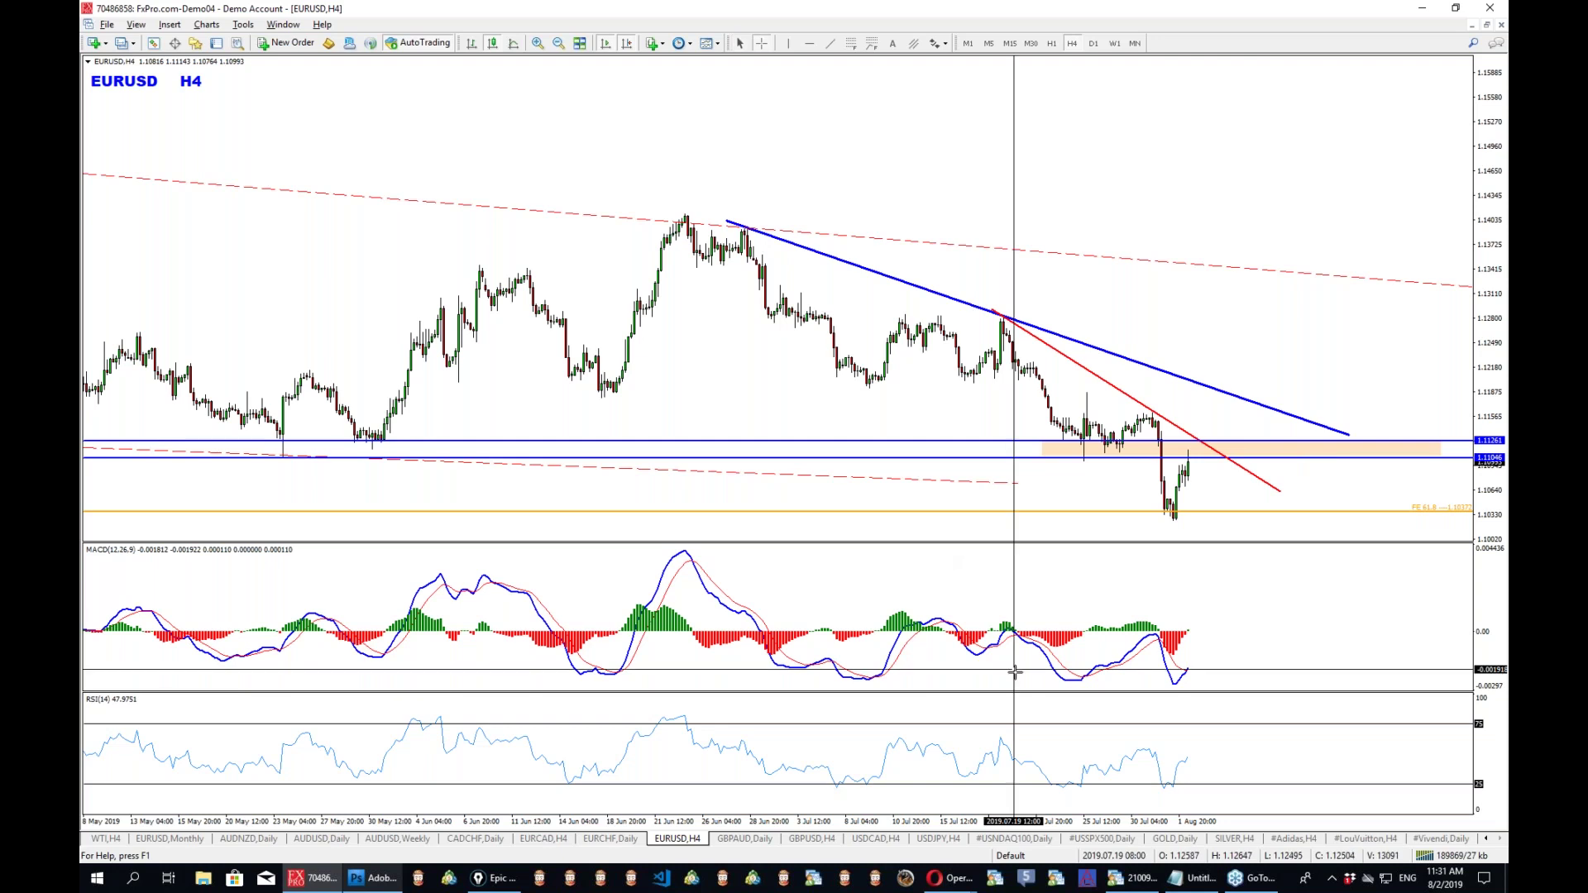
pyautogui.moveTo(1053, 634); pyautogui.dragTo(1223, 672)
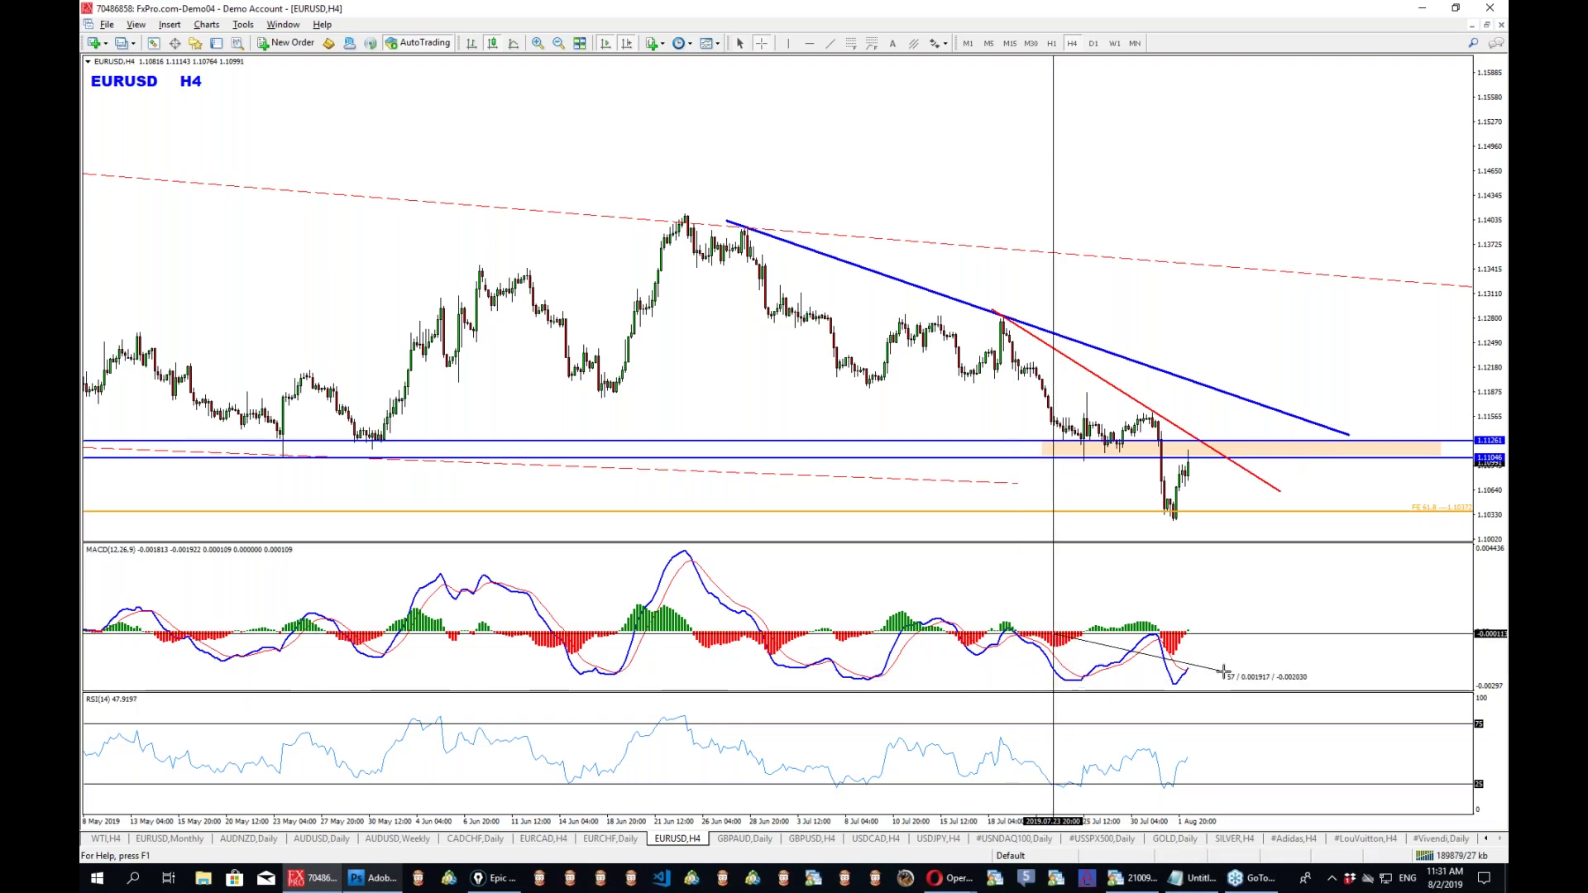
pyautogui.moveTo(1224, 673); pyautogui.dragTo(1224, 673)
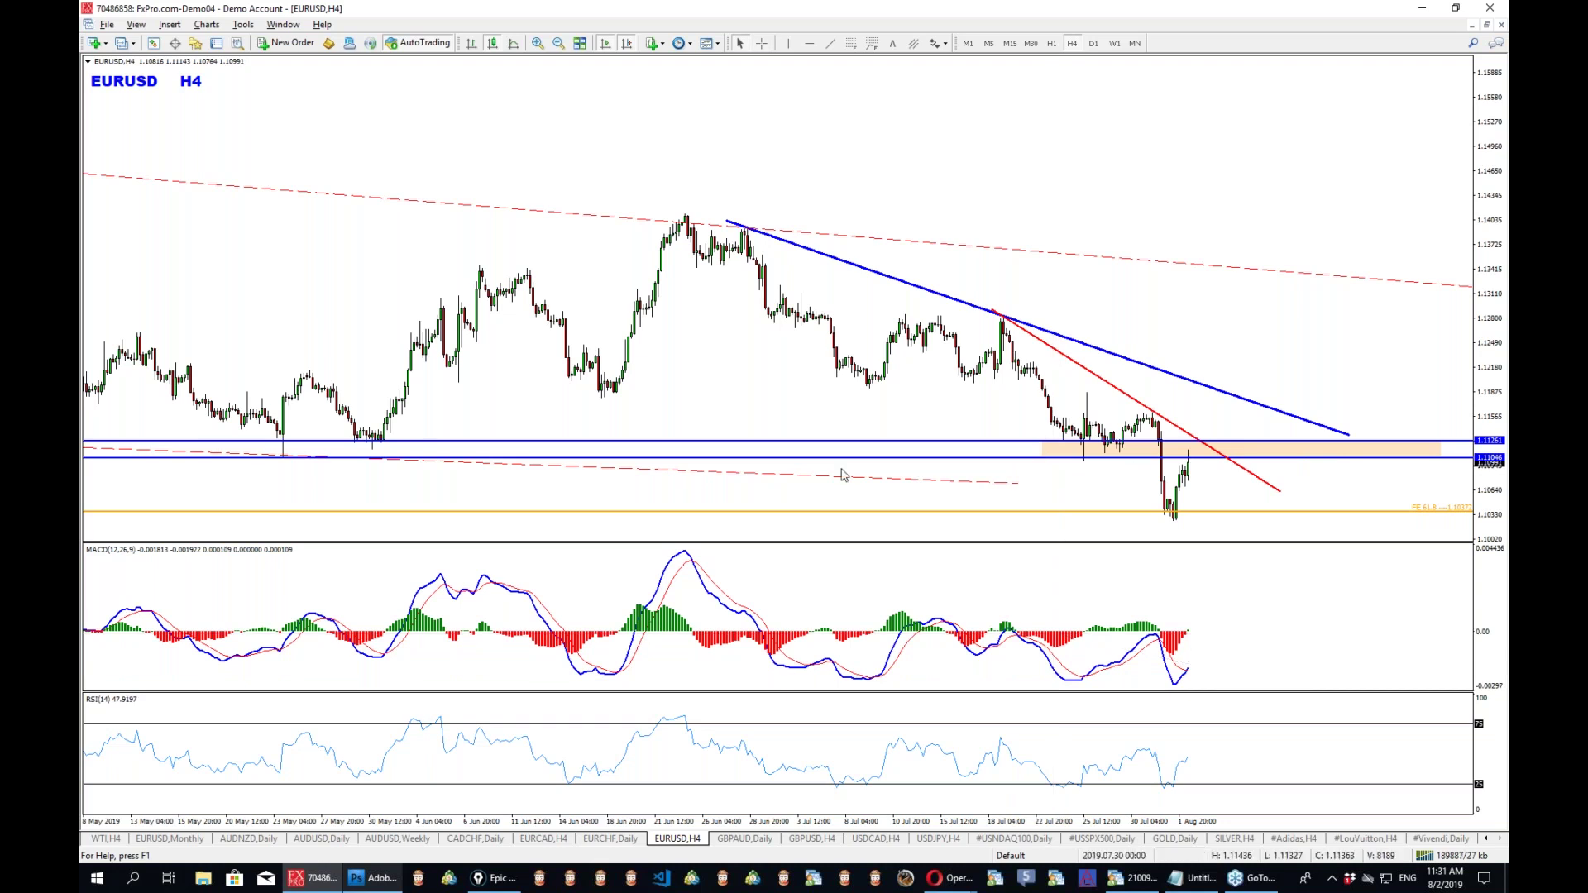
pyautogui.moveTo(1126, 603)
pyautogui.mouseDown()
pyautogui.moveTo(1071, 733)
pyautogui.moveTo(1126, 603)
pyautogui.mouseUp()
# Draw a large upward arrow from the latest candle, and mark the orange zone and the FE 61.8 label with freehand strokes.
pyautogui.moveTo(1185, 487); pyautogui.dragTo(1247, 256)
pyautogui.moveTo(1179, 277)
pyautogui.mouseDown()
pyautogui.moveTo(1282, 233)
pyautogui.moveTo(1281, 296)
pyautogui.mouseUp()
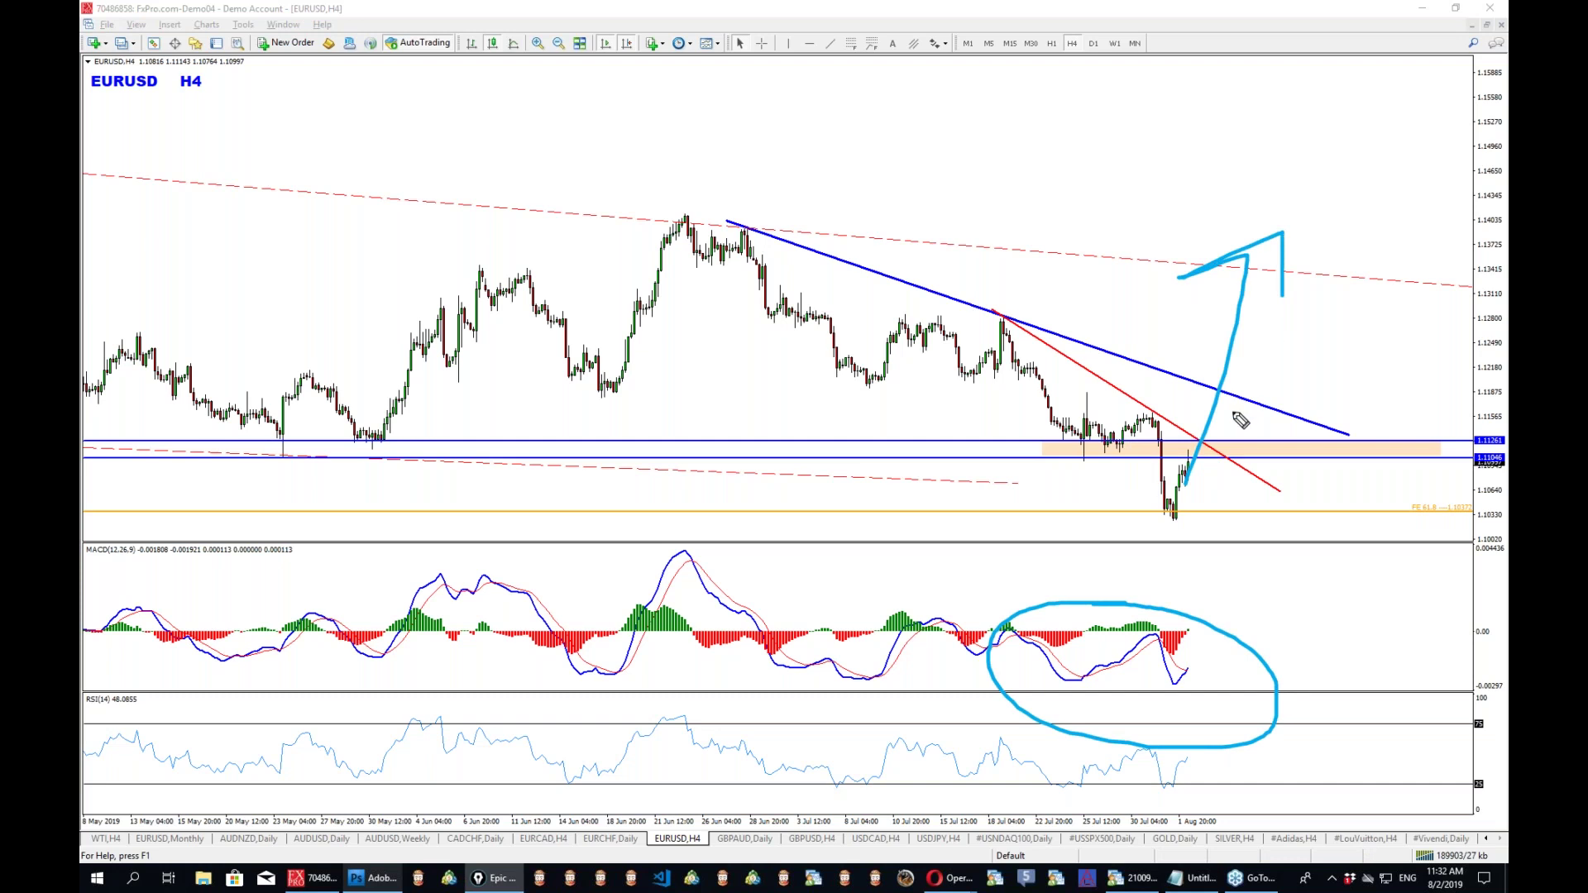
pyautogui.moveTo(713, 447); pyautogui.dragTo(1388, 447)
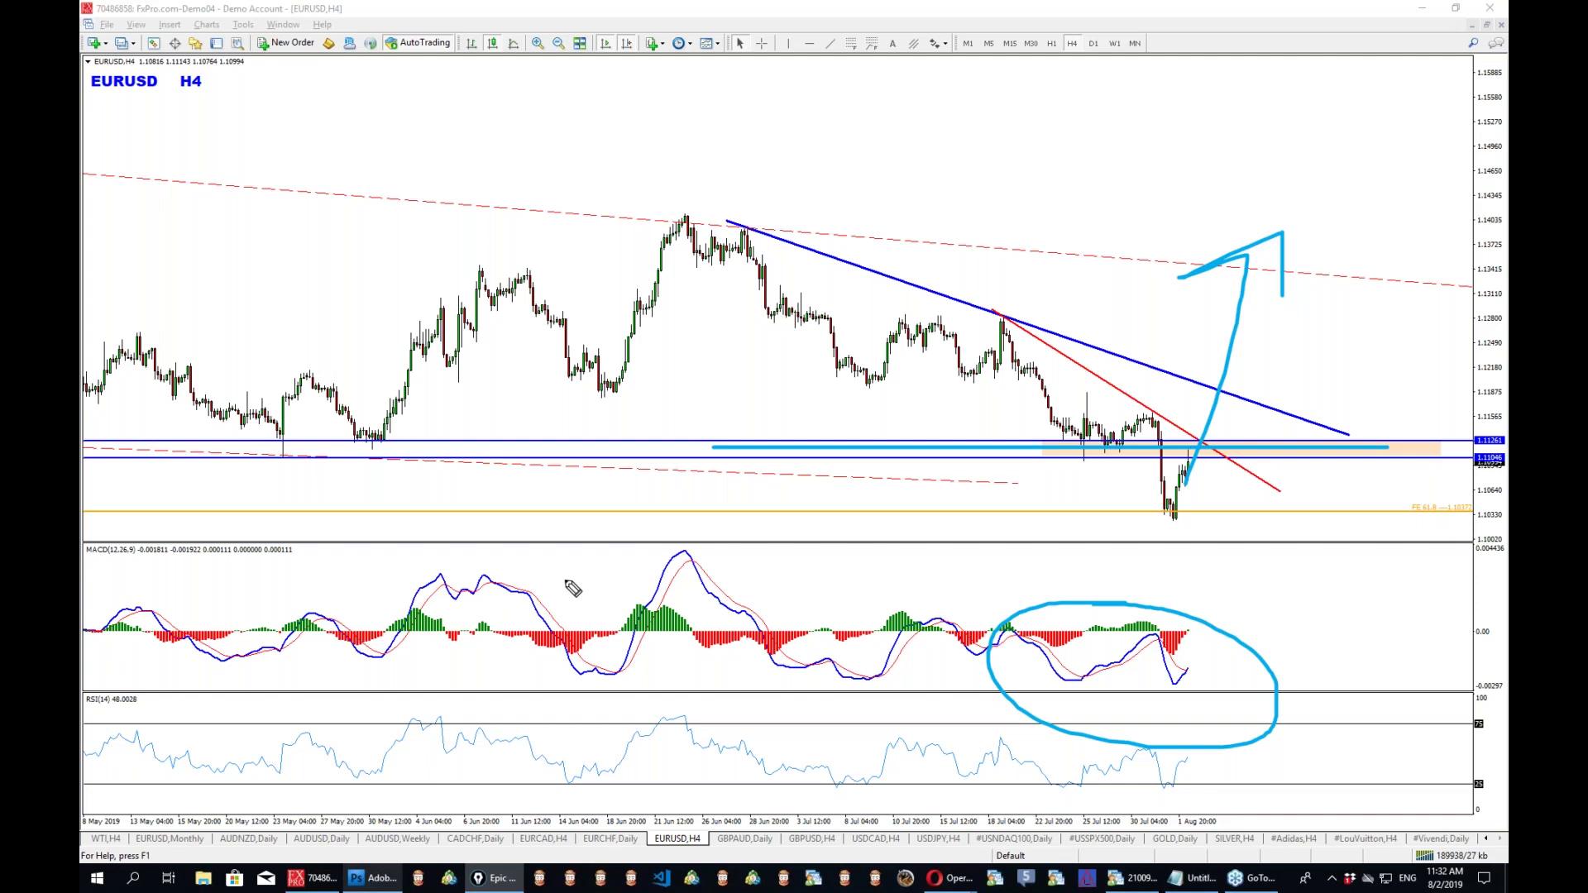
pyautogui.moveTo(1415, 490)
pyautogui.mouseDown()
pyautogui.moveTo(1451, 536)
pyautogui.moveTo(1415, 488)
pyautogui.mouseUp()
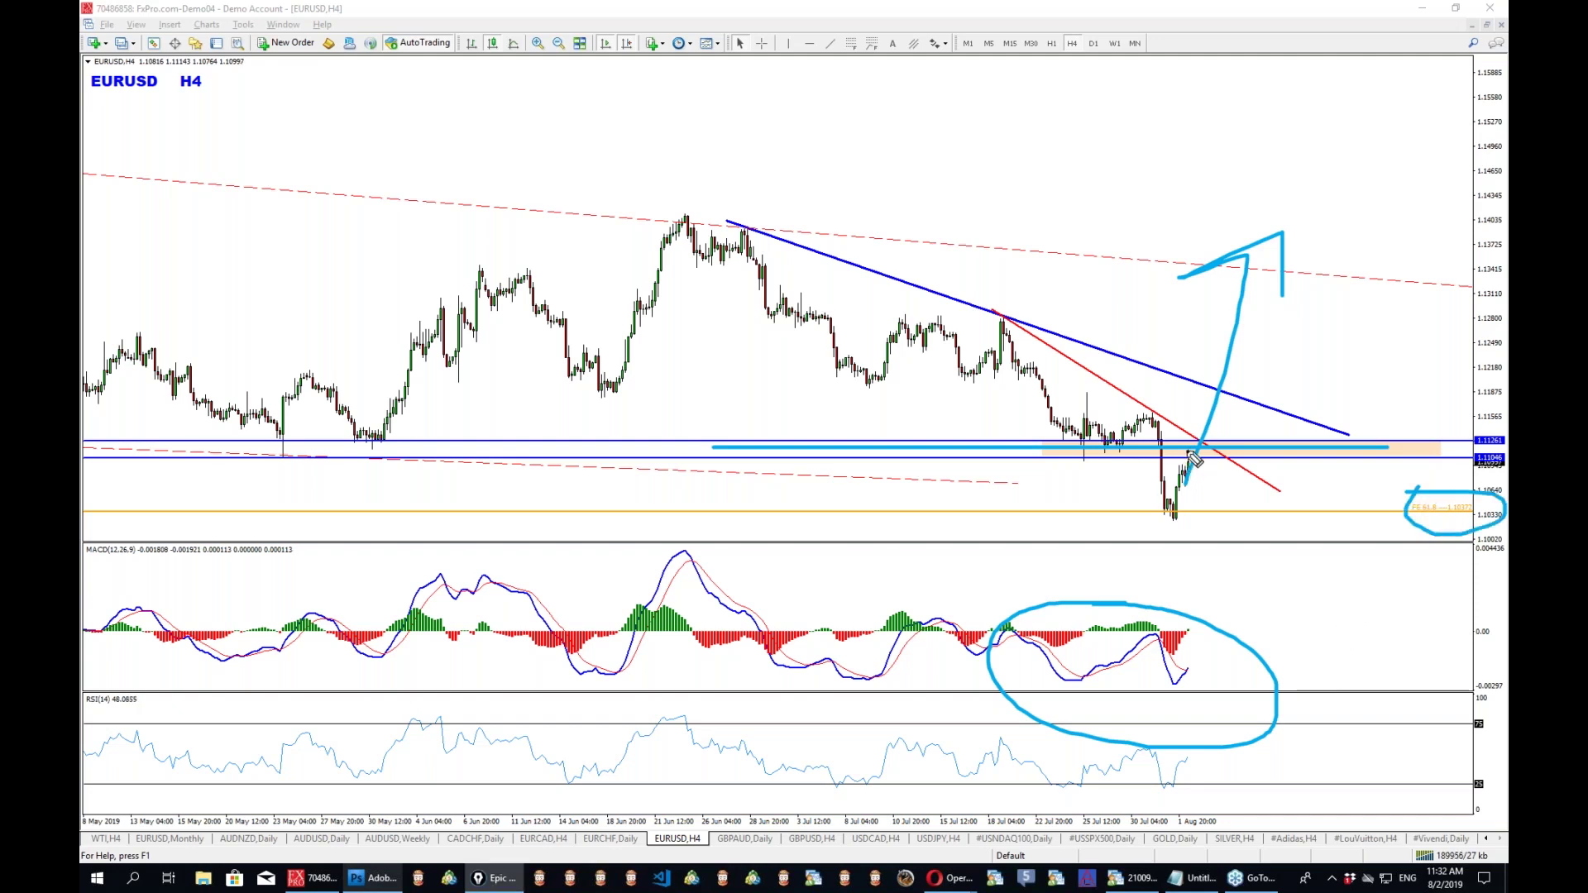
# Clear the annotations and switch the EURUSD chart to H1 with its price scale fitted to the visible candles.
pyautogui.hotkey('ctrl', 'shift', '7')
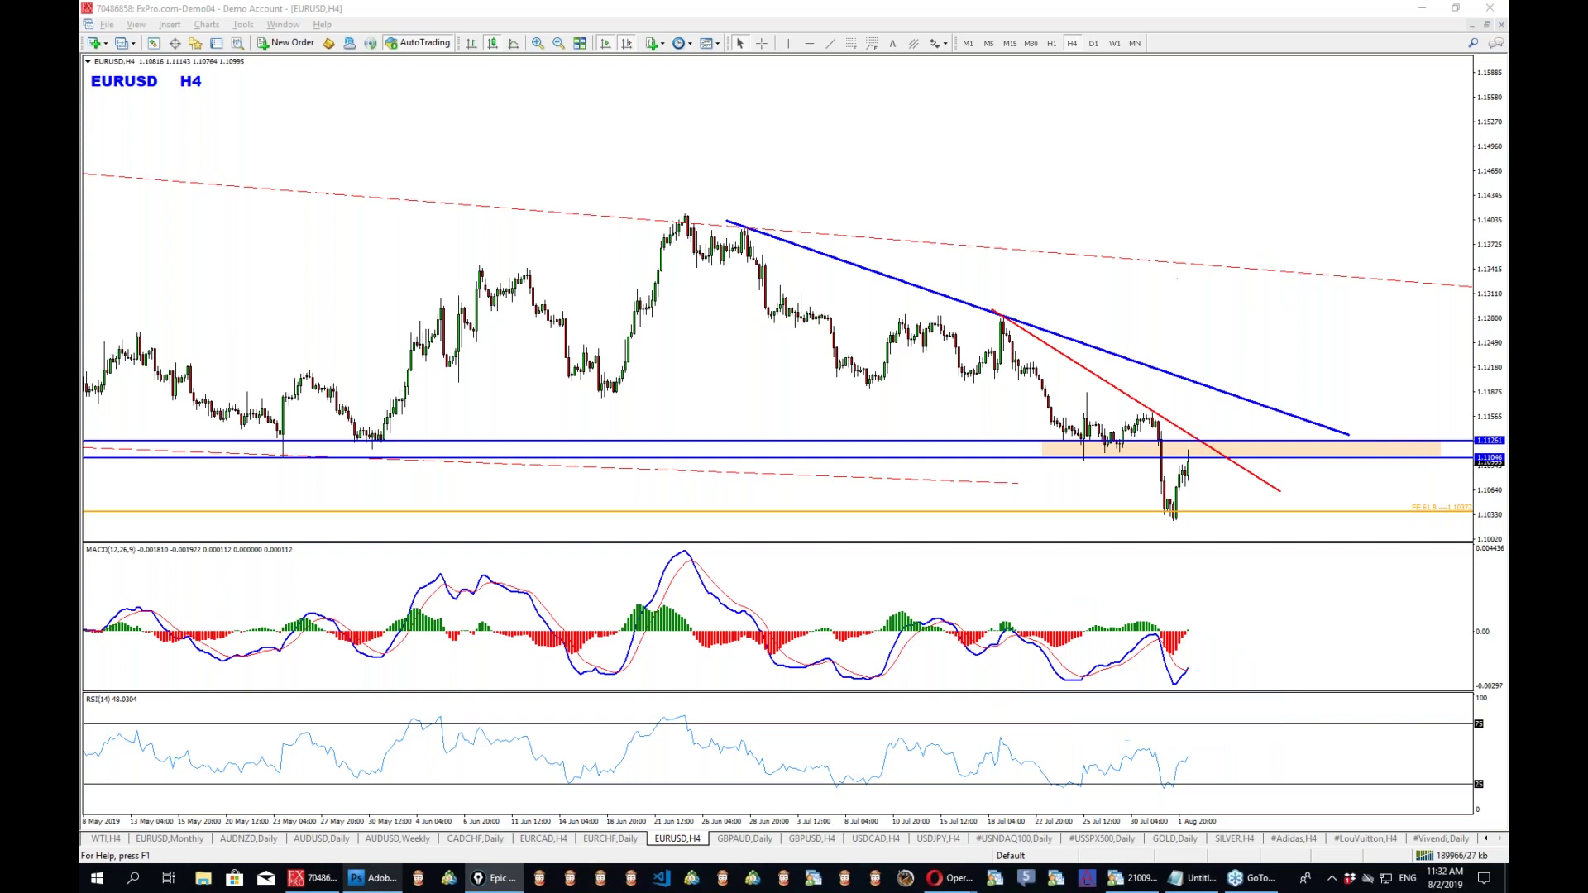
pyautogui.click(1051, 44)
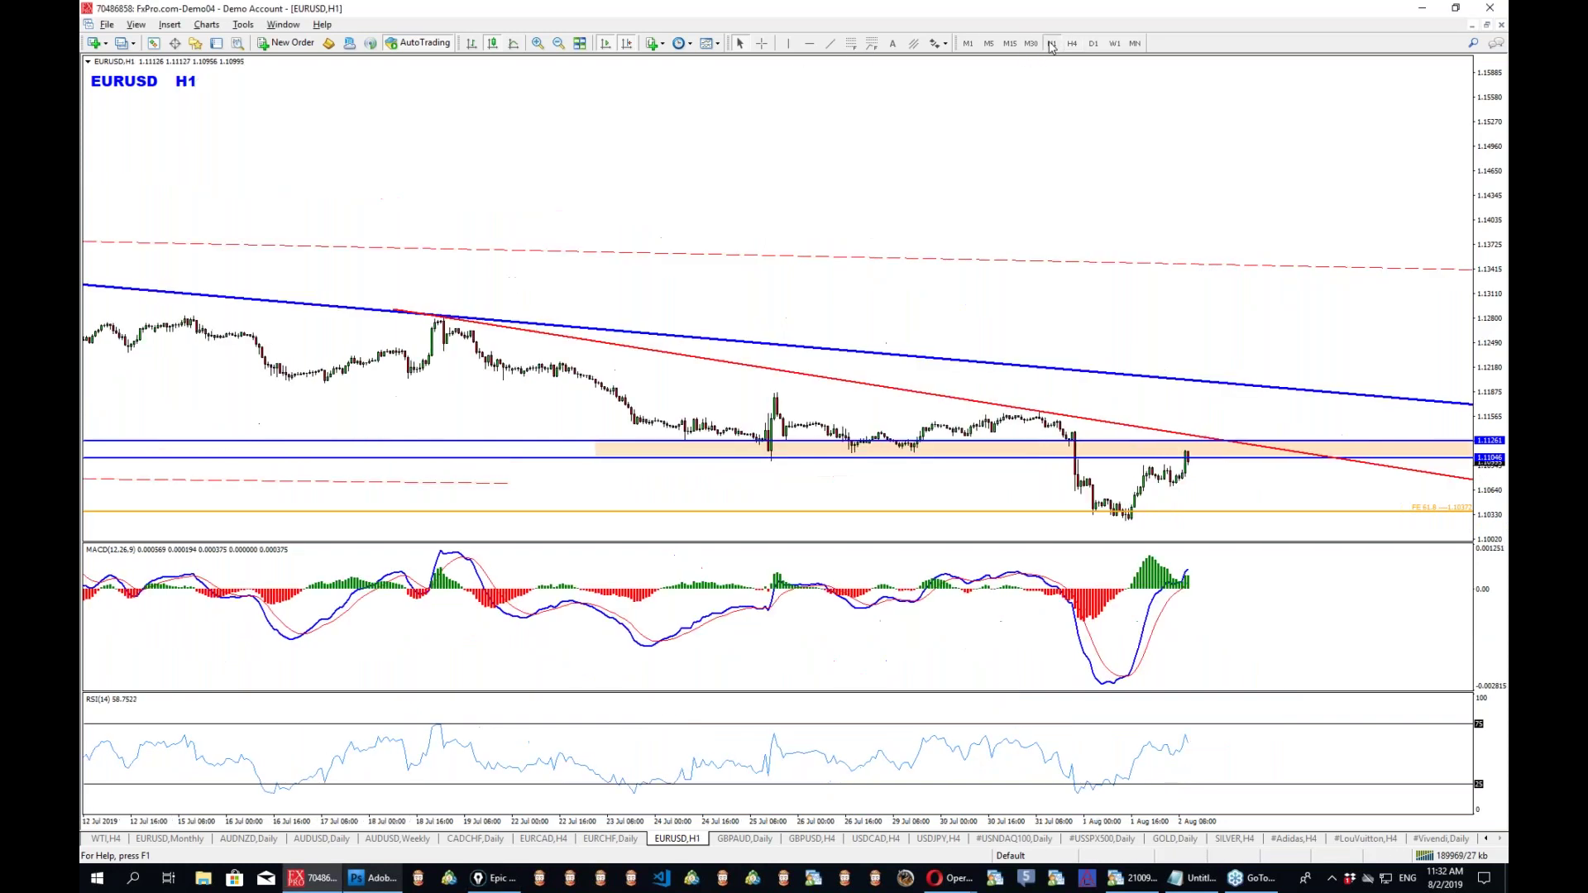
pyautogui.doubleClick(1488, 215)
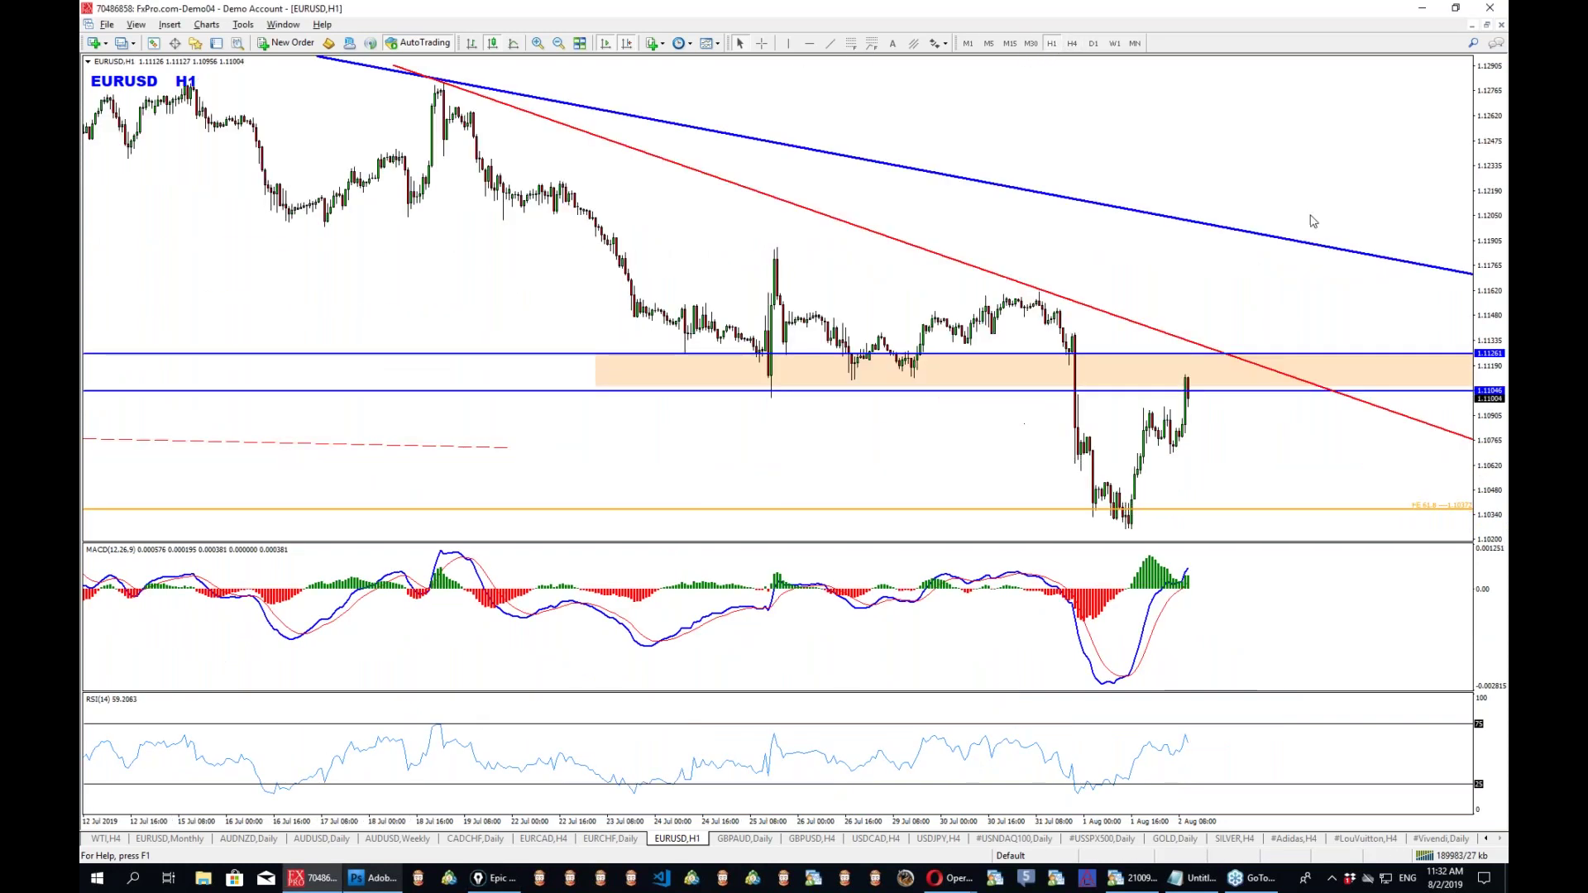
# Draw a falling freehand stroke along the recent H1 price highs and matching strokes above the MACD peaks.
pyautogui.hotkey('ctrl', 'shift', '3')
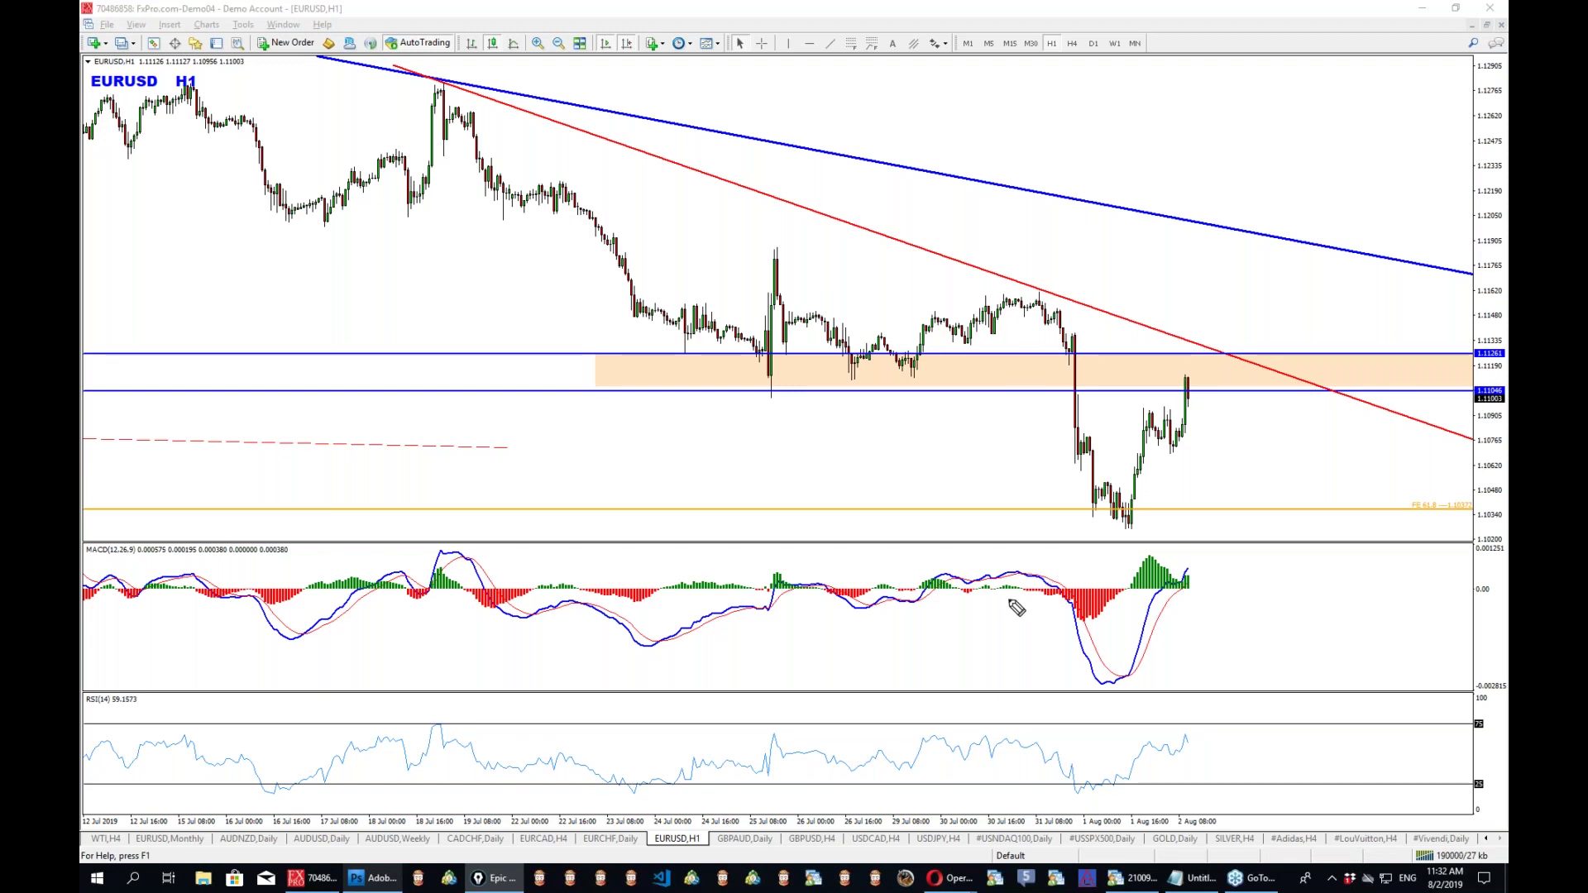
pyautogui.moveTo(1013, 263); pyautogui.dragTo(1138, 396)
pyautogui.moveTo(1020, 581)
pyautogui.mouseDown()
pyautogui.moveTo(1116, 547)
pyautogui.moveTo(1196, 565)
pyautogui.mouseUp()
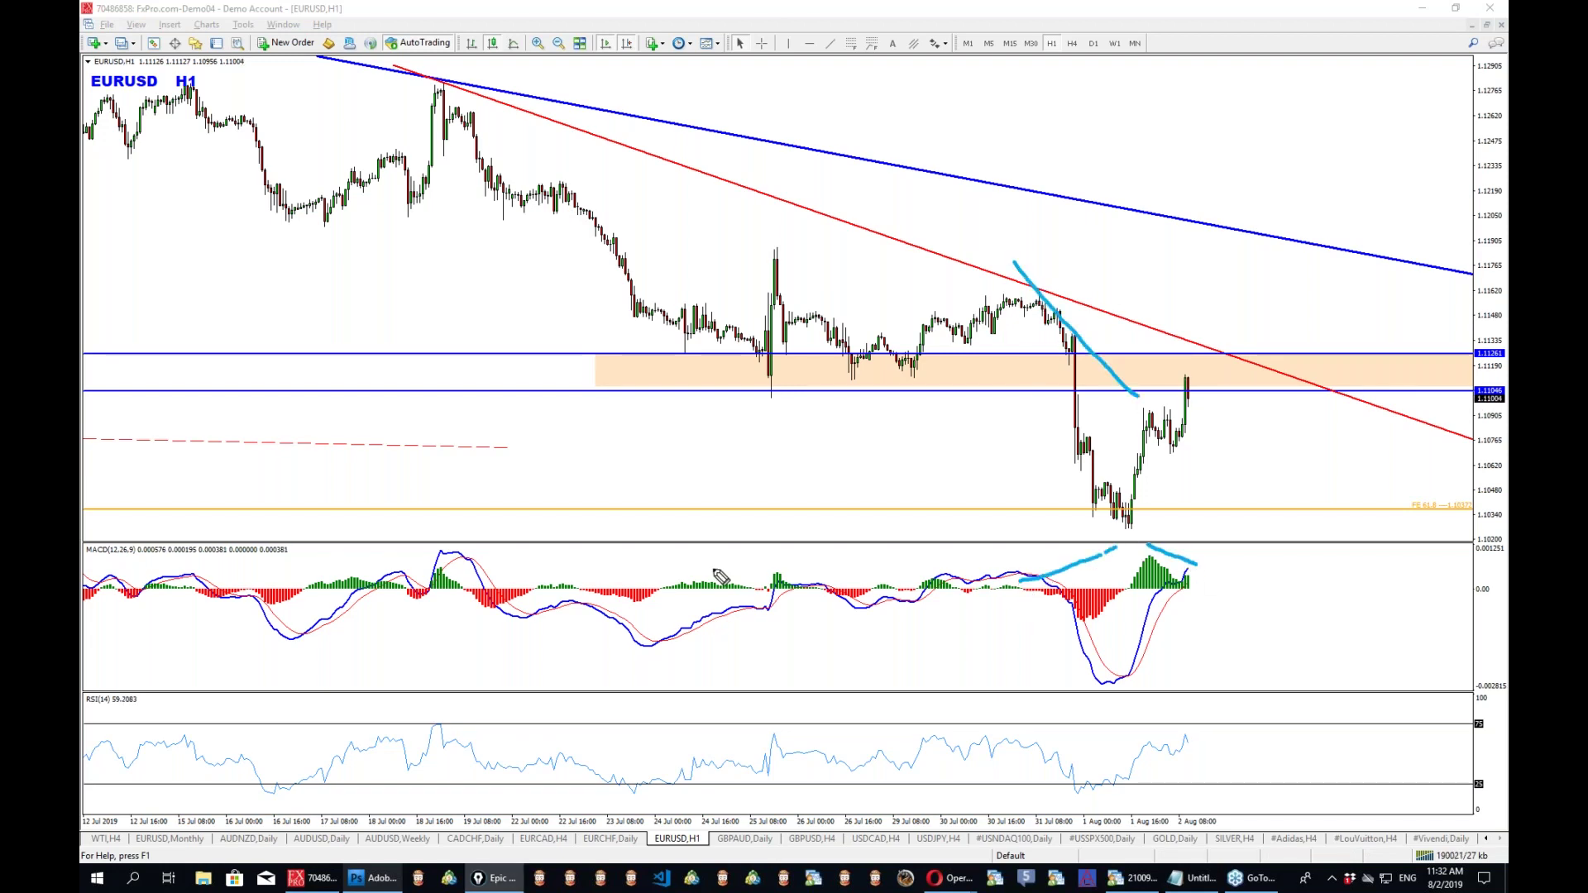
# Clear the strokes and place a Fibonacci expansion from the 1 August low to the following swing high and pullback low.
pyautogui.hotkey('ctrl', 'shift', '1')
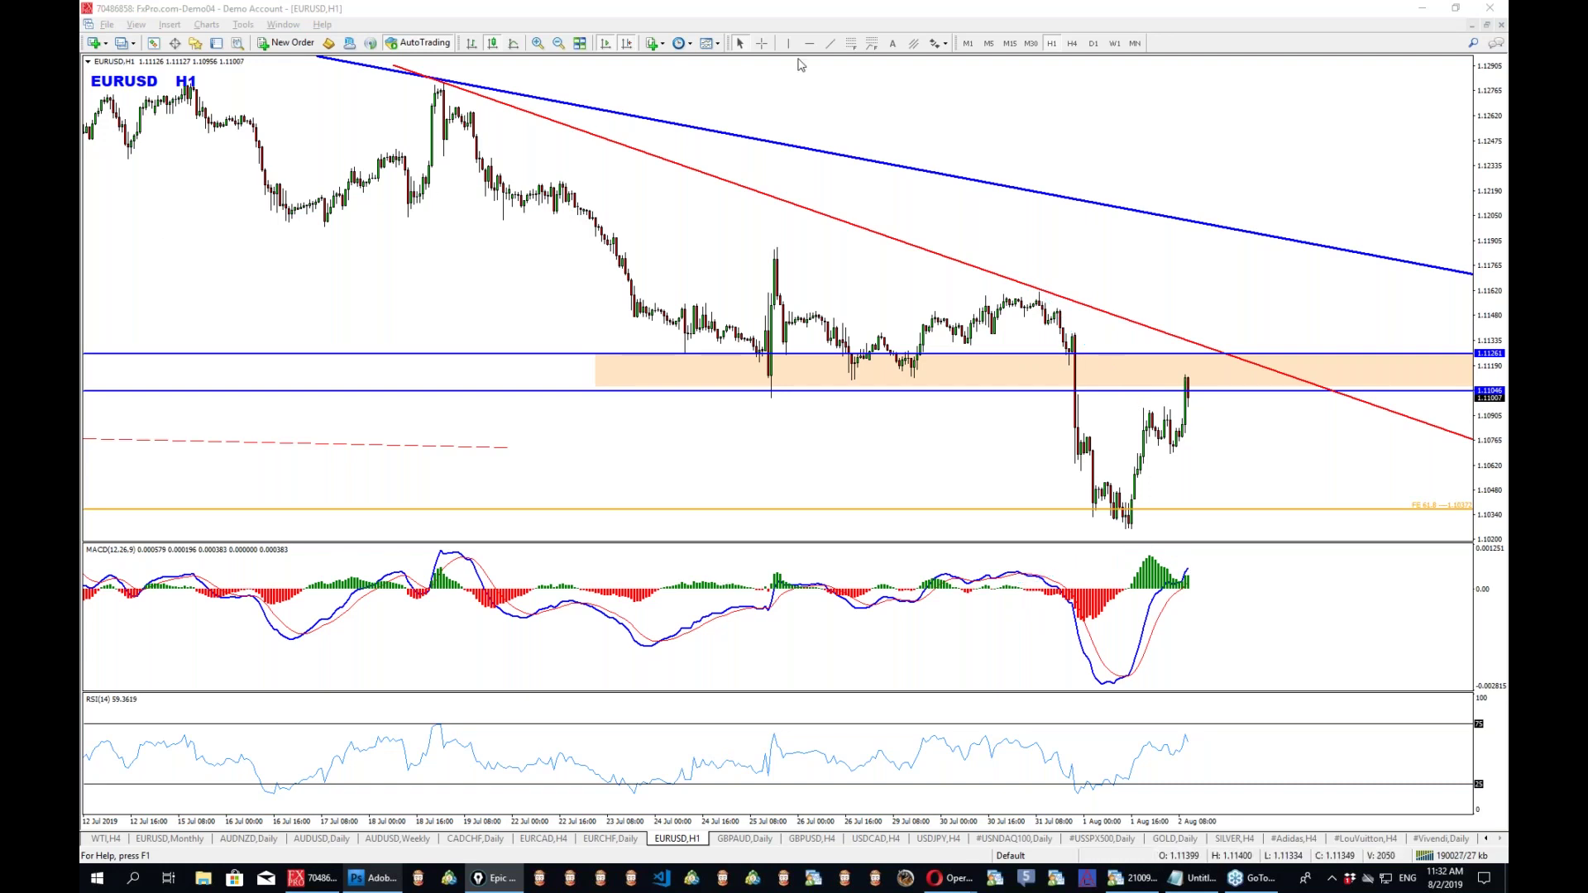
pyautogui.click(871, 43)
pyautogui.moveTo(1122, 534); pyautogui.dragTo(1146, 405)
pyautogui.moveTo(1160, 469); pyautogui.dragTo(1170, 464)
pyautogui.moveTo(1125, 537); pyautogui.dragTo(1131, 530)
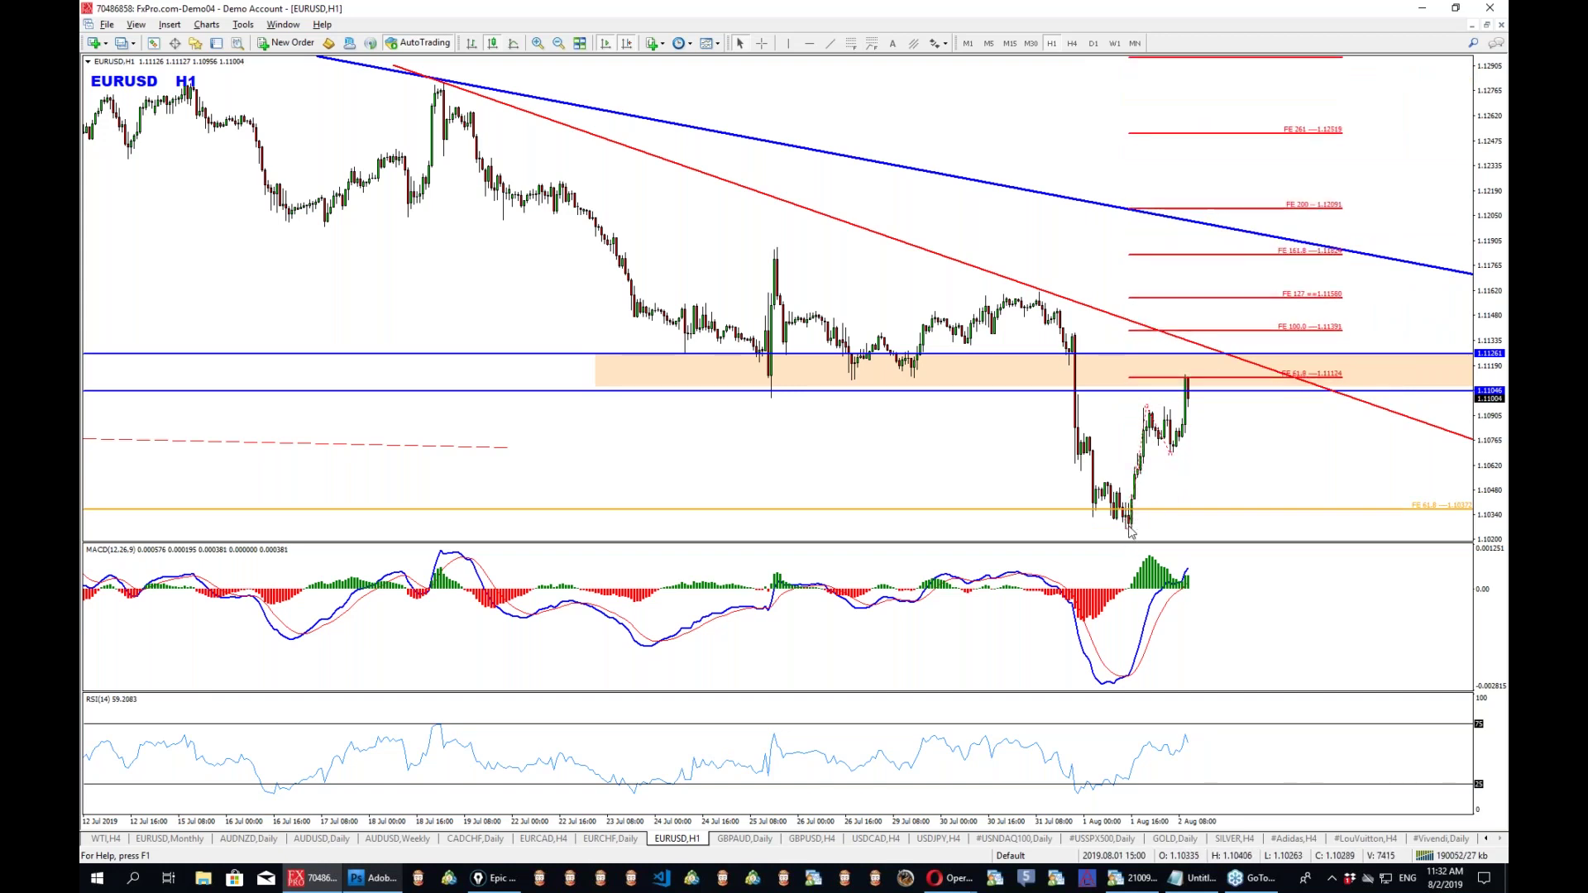
# Compare the EURUSD M15 and M30 charts, returning to M15 with the crosshair at the 2 August pullback low.
pyautogui.click(1010, 43)
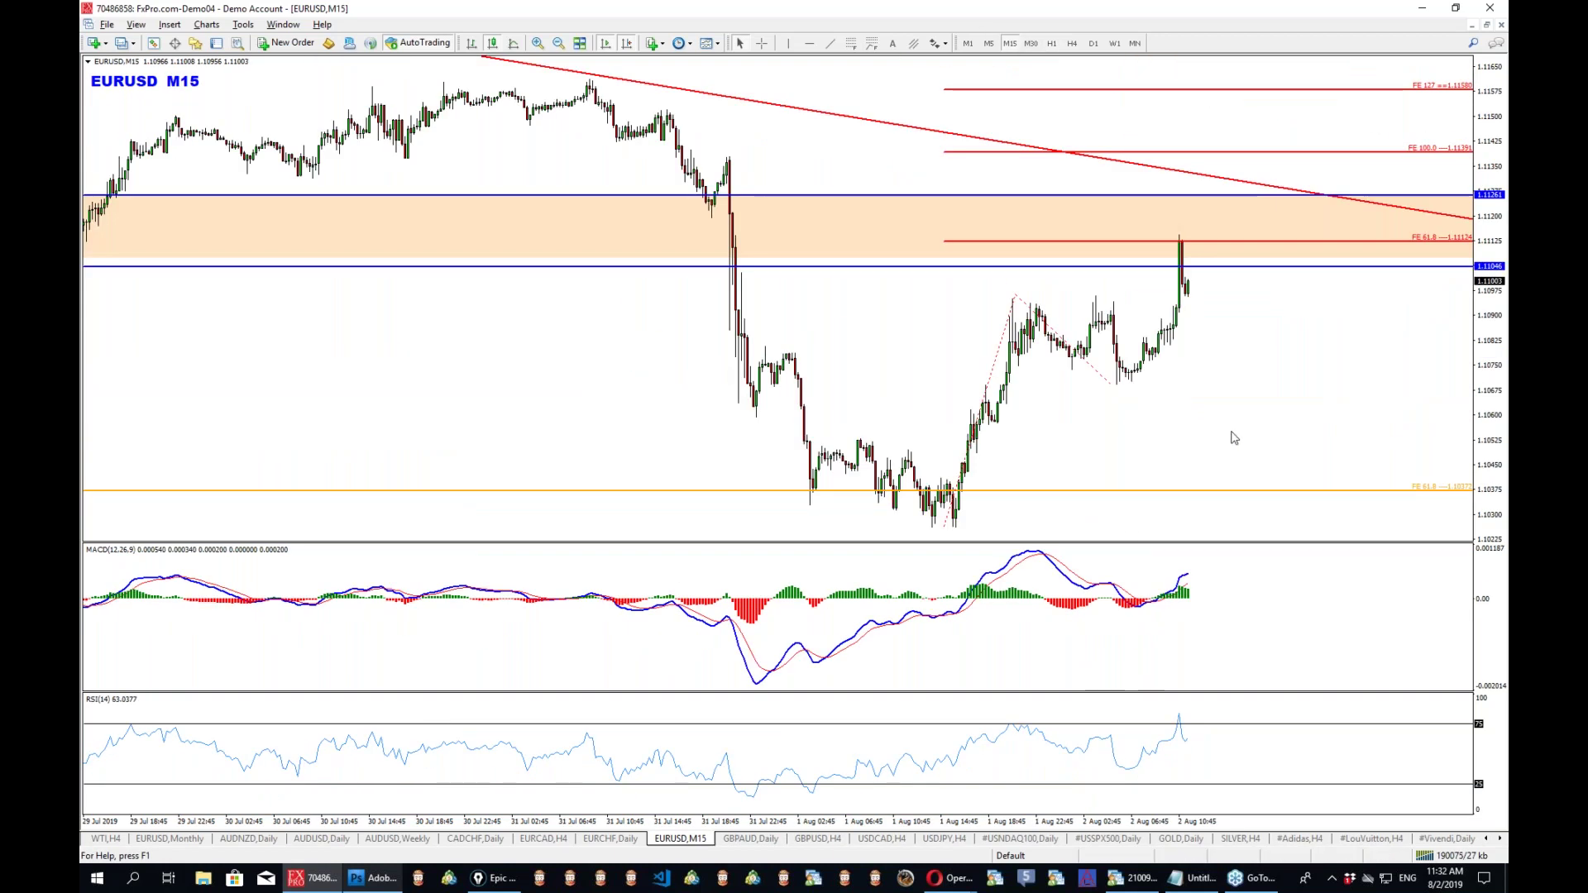
pyautogui.middleClick(1027, 93)
pyautogui.click(1030, 43)
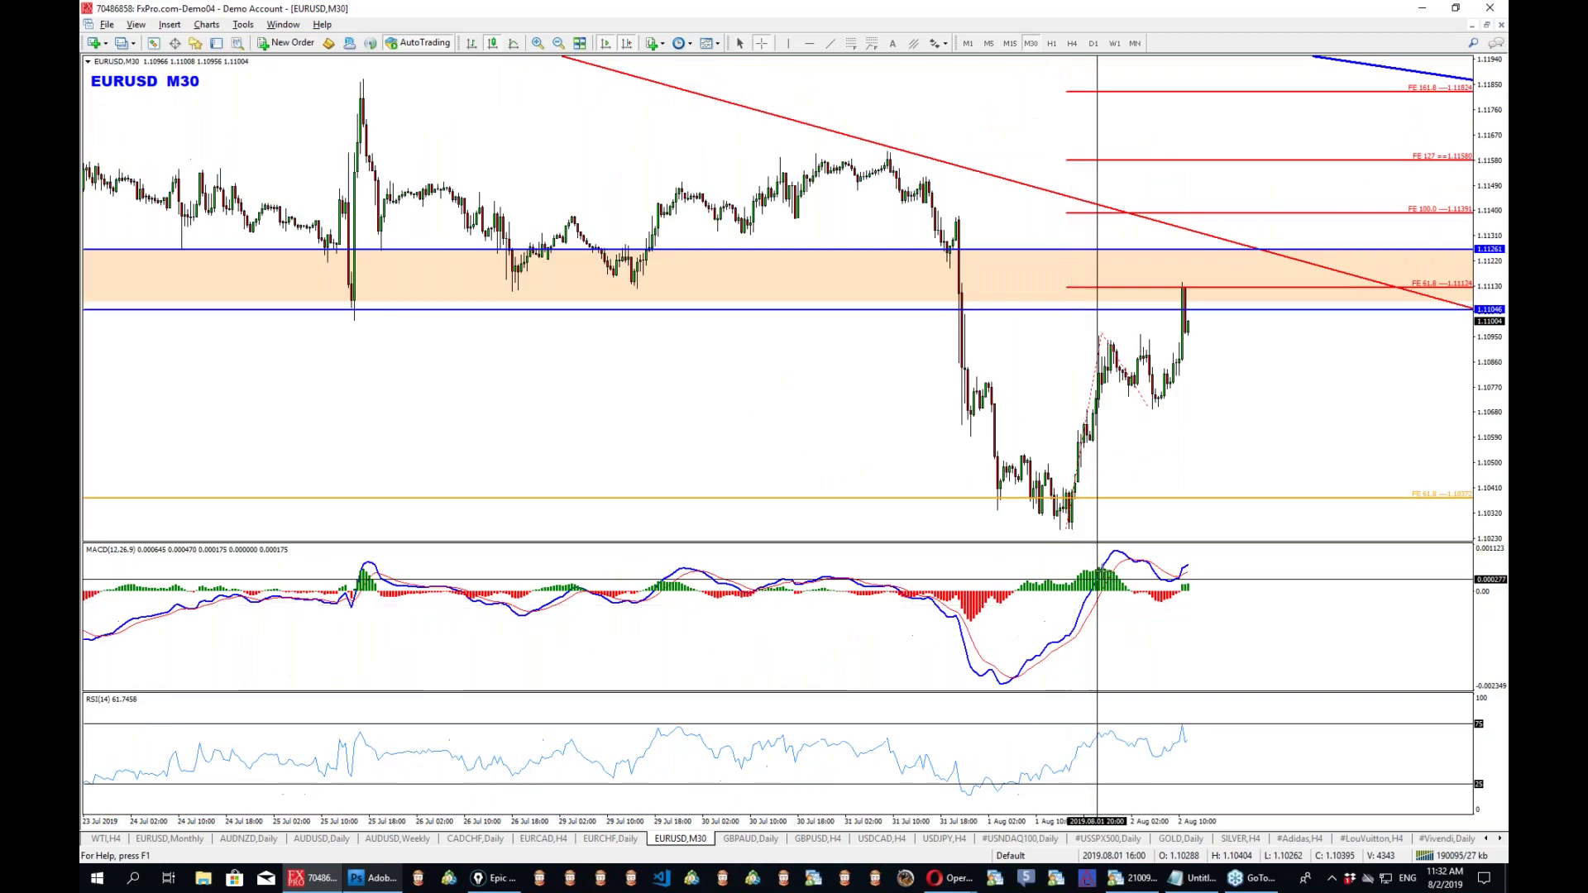
pyautogui.click(1010, 43)
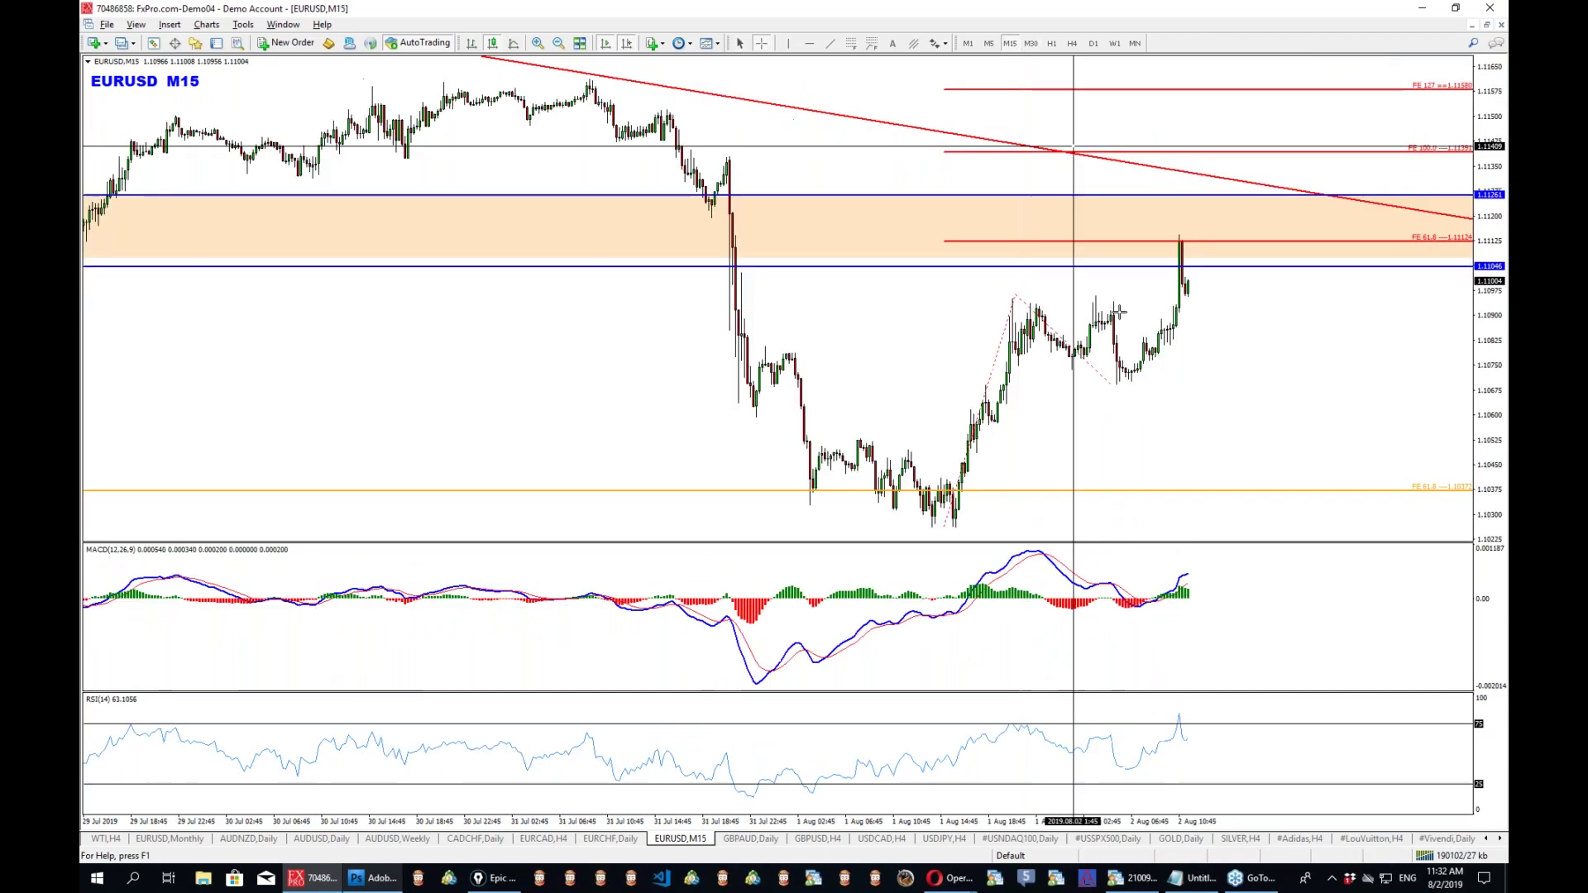
pyautogui.middleClick(99, 386)
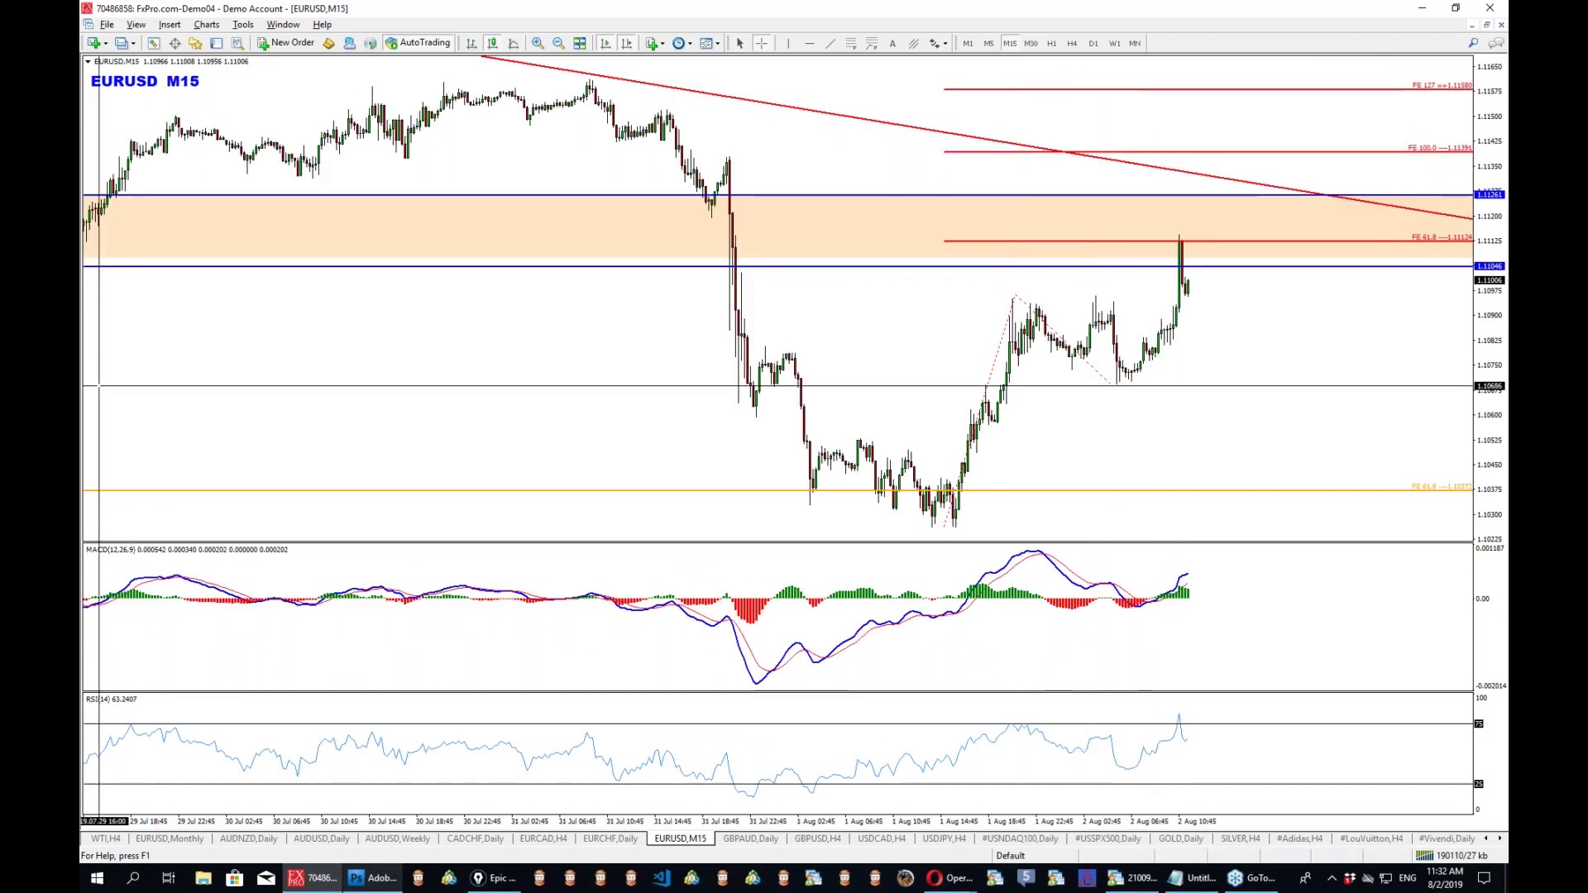
# Trace the upward swings from the 1 August low, circle the latest peak in the orange zone, and write R beside it.
pyautogui.hotkey('ctrl', 'shift', 'p')
pyautogui.moveTo(908, 530)
pyautogui.mouseDown()
pyautogui.moveTo(1141, 383)
pyautogui.moveTo(1240, 218)
pyautogui.mouseUp()
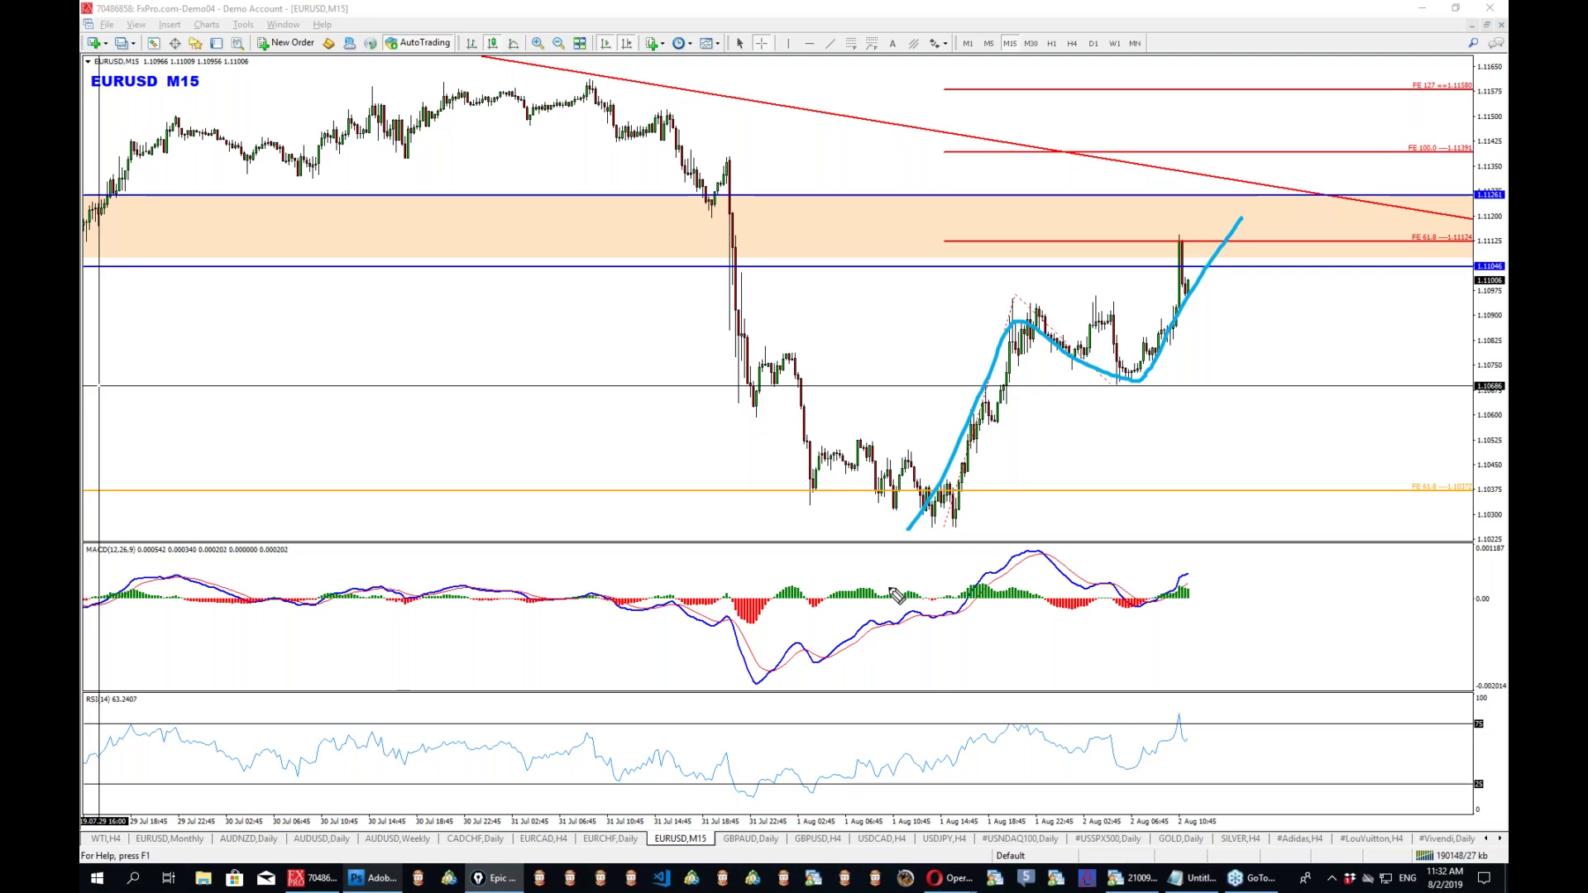
pyautogui.moveTo(1162, 208); pyautogui.dragTo(1158, 213)
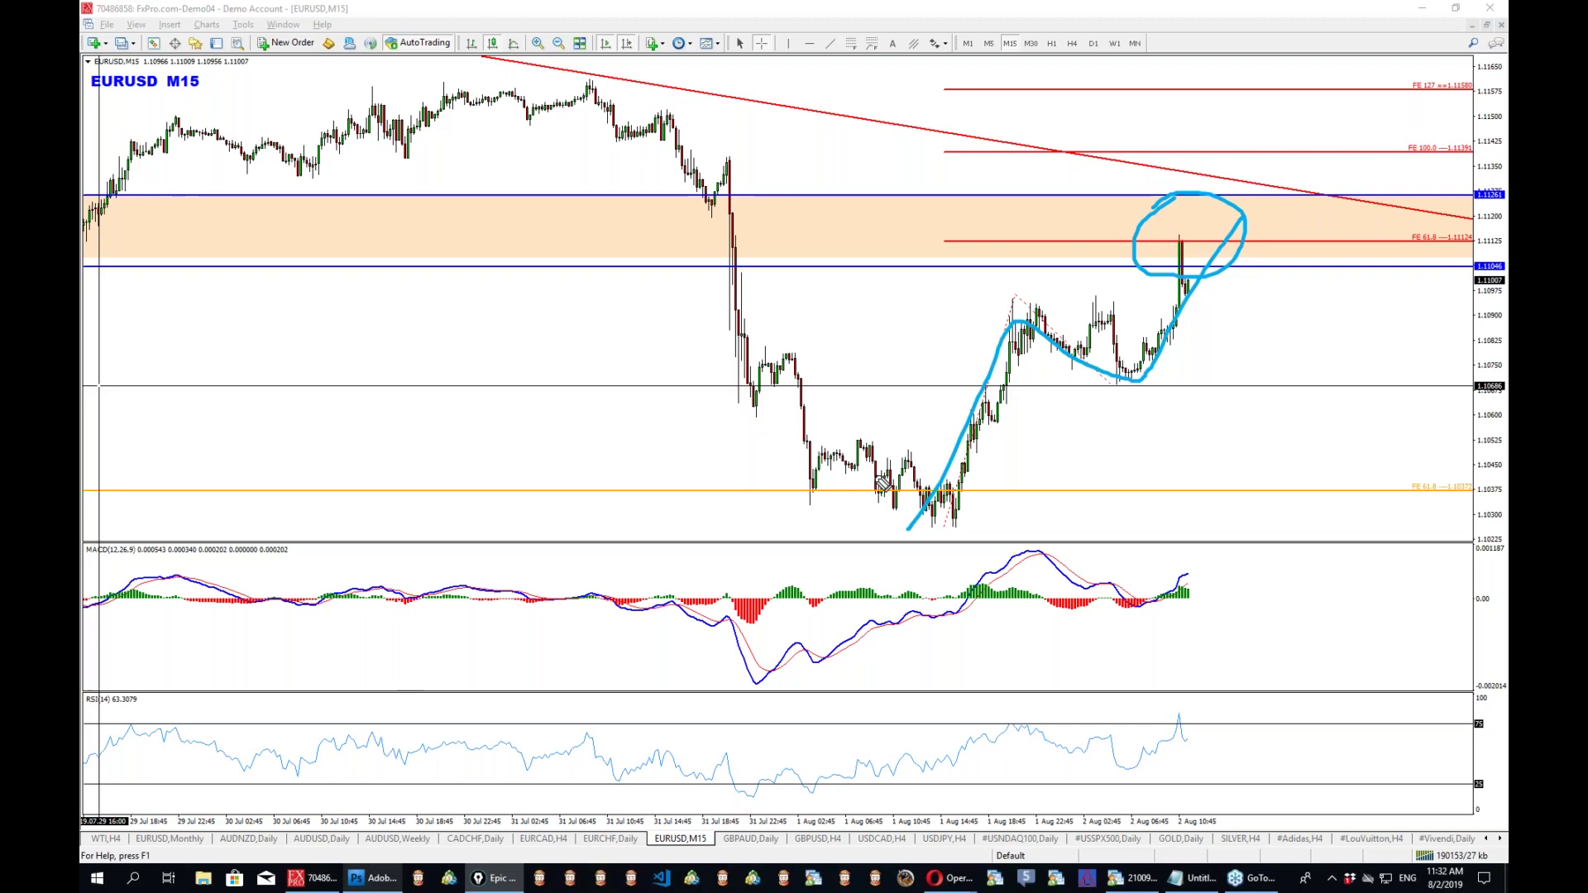
pyautogui.moveTo(878, 176)
pyautogui.mouseDown()
pyautogui.moveTo(888, 265)
pyautogui.moveTo(945, 258)
pyautogui.mouseUp()
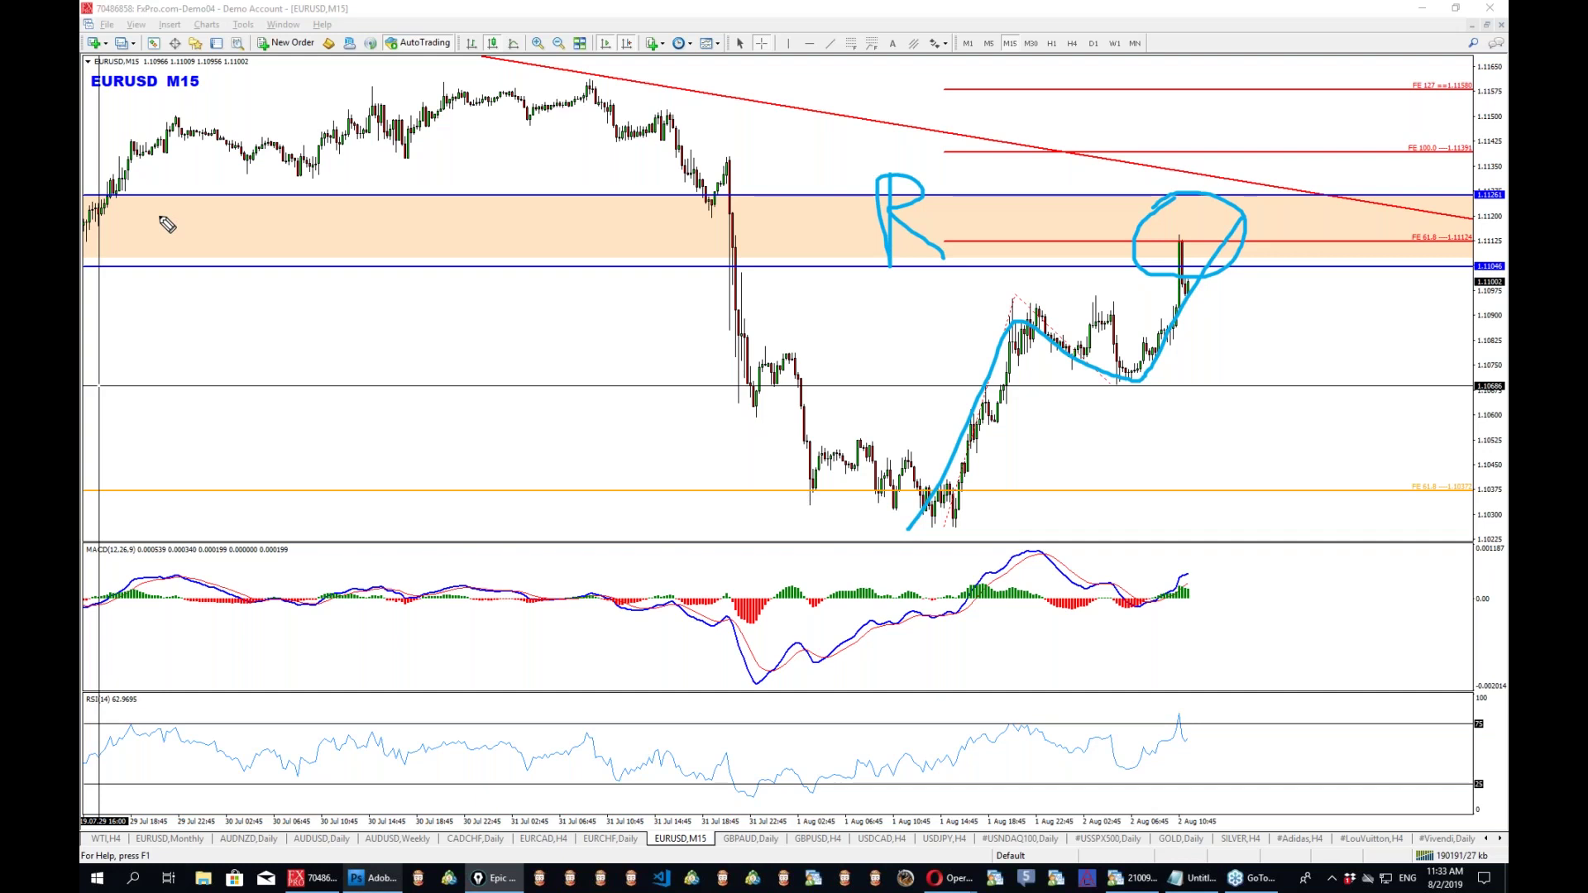
# Clear the annotations and draw two short horizontal strokes, one above the orange zone and one just below it.
pyautogui.hotkey('ctrl', 'shift', '7')
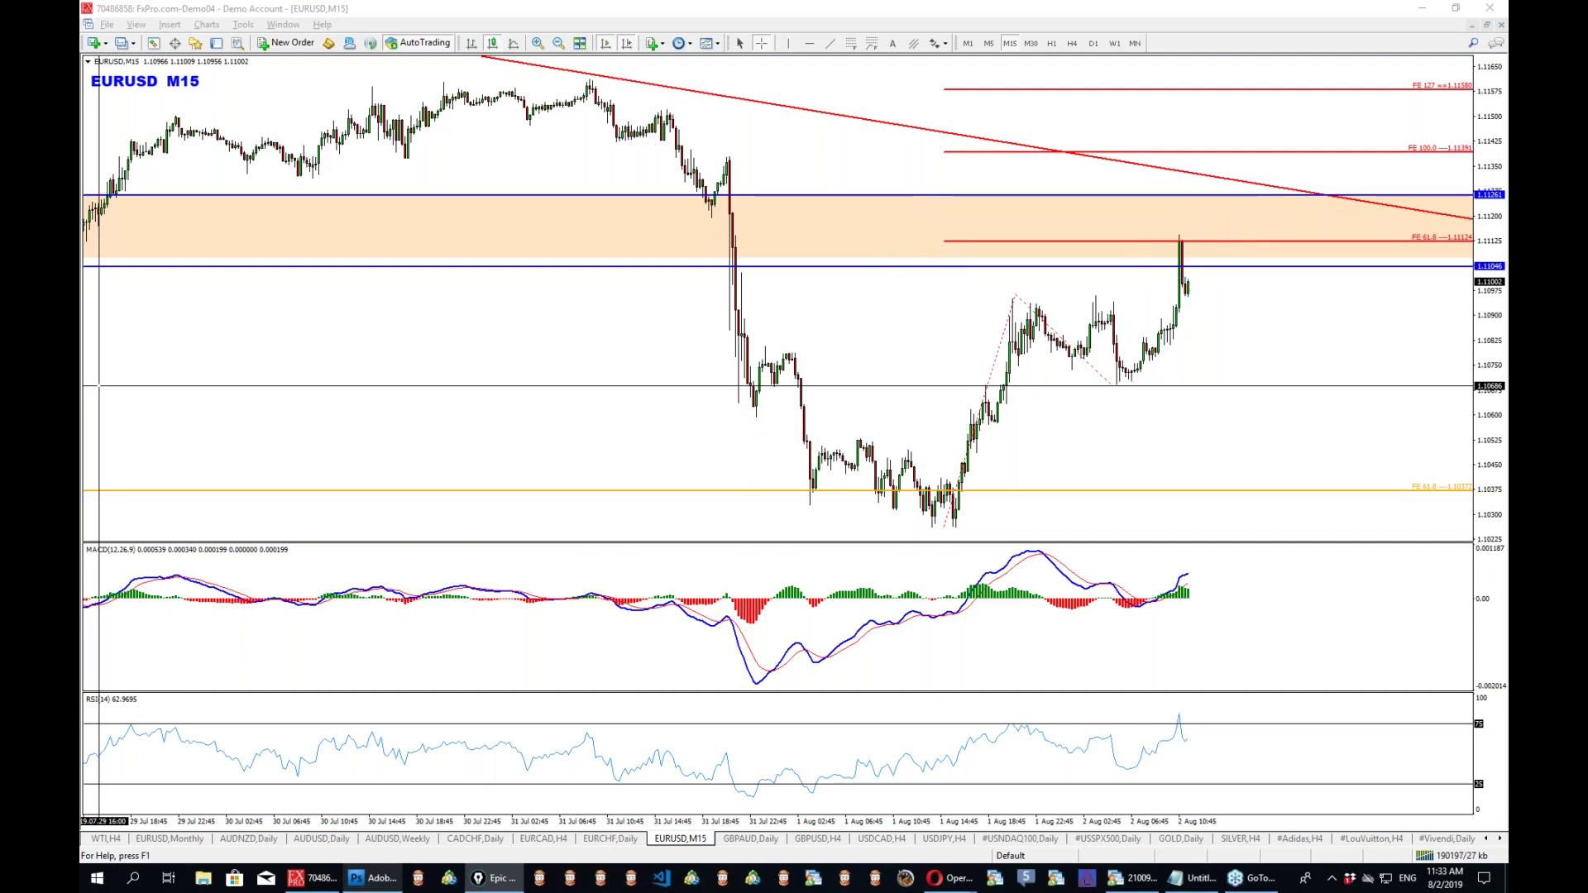
pyautogui.moveTo(1129, 166); pyautogui.dragTo(1306, 168)
pyautogui.moveTo(1150, 274); pyautogui.dragTo(1295, 274)
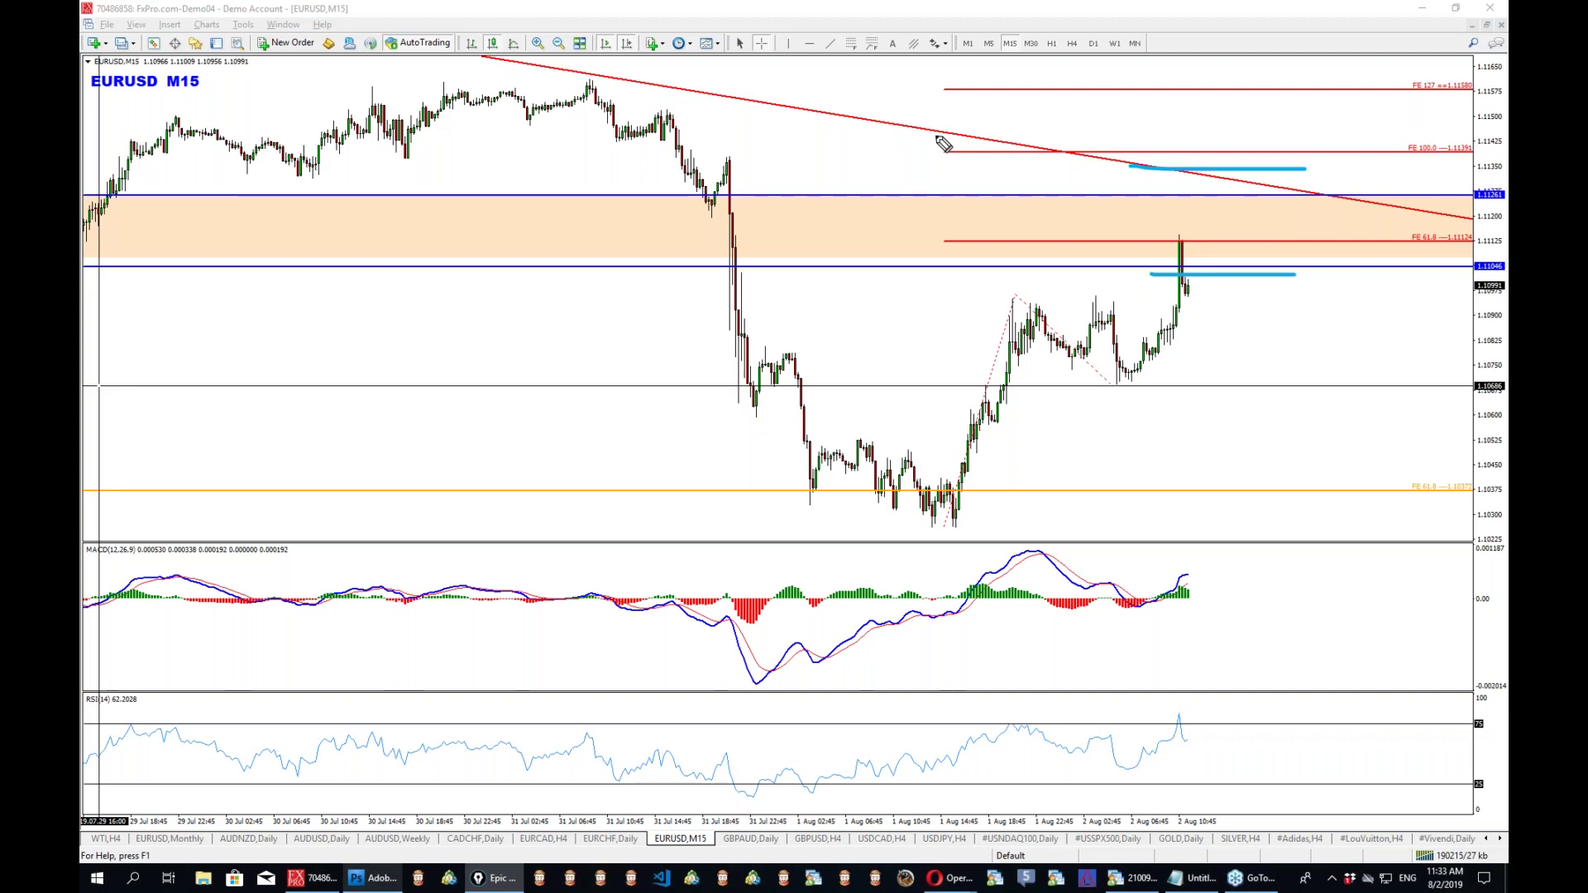
# Review EURUSD on the higher timeframes, going through H4 and Daily to the Weekly chart.
pyautogui.click(1073, 44)
pyautogui.click(1094, 43)
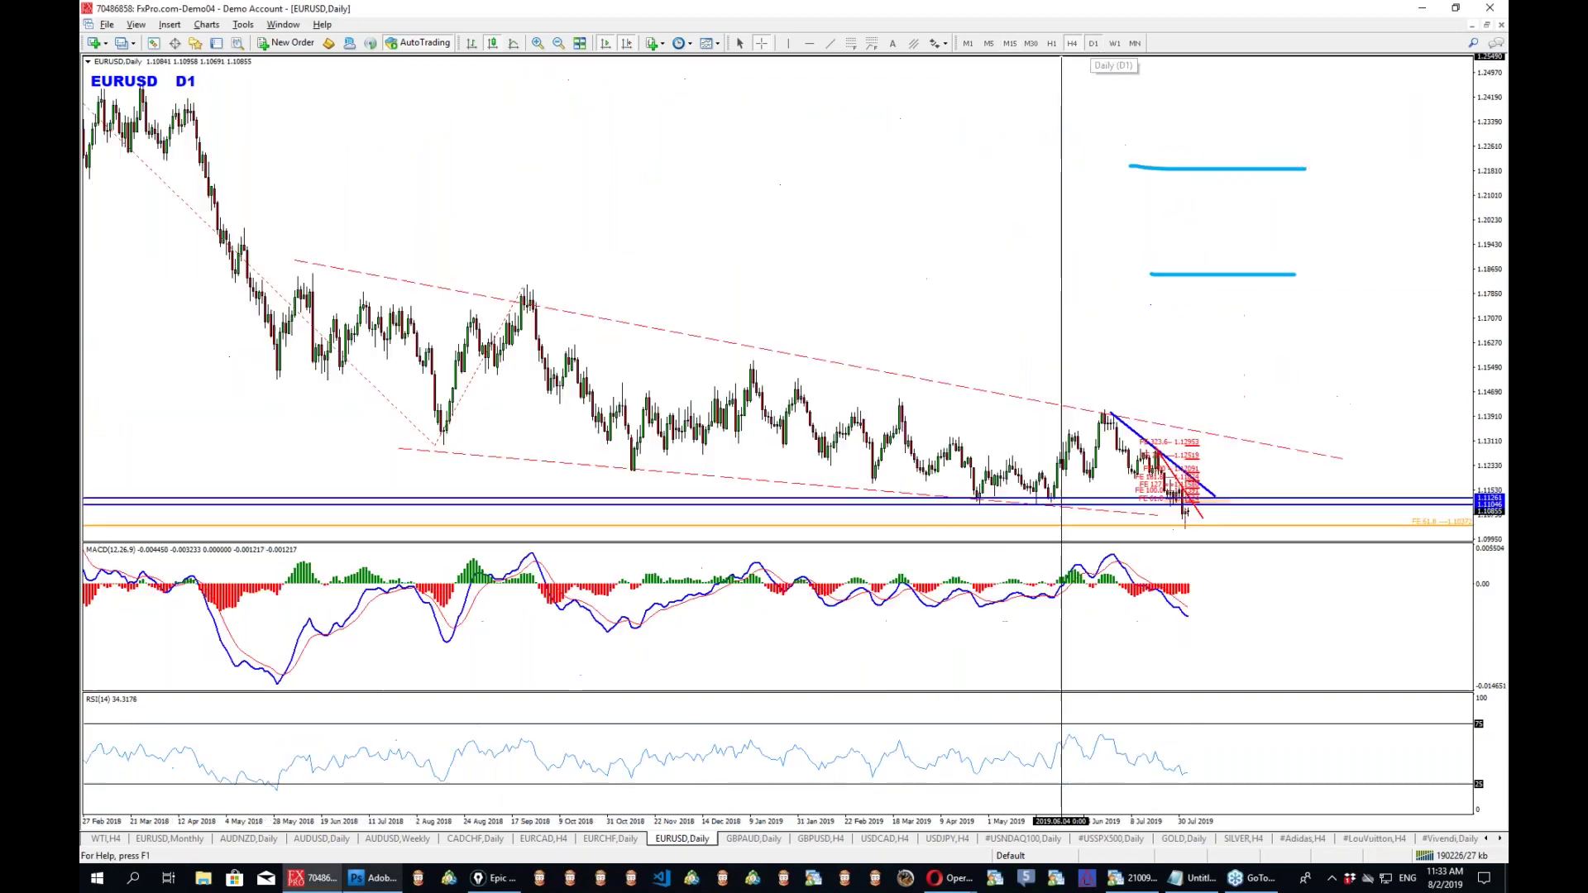
pyautogui.moveTo(1499, 333); pyautogui.dragTo(1494, 377)
pyautogui.middleClick(1318, 501)
pyautogui.moveTo(1196, 460); pyautogui.dragTo(1240, 517)
pyautogui.click(1116, 45)
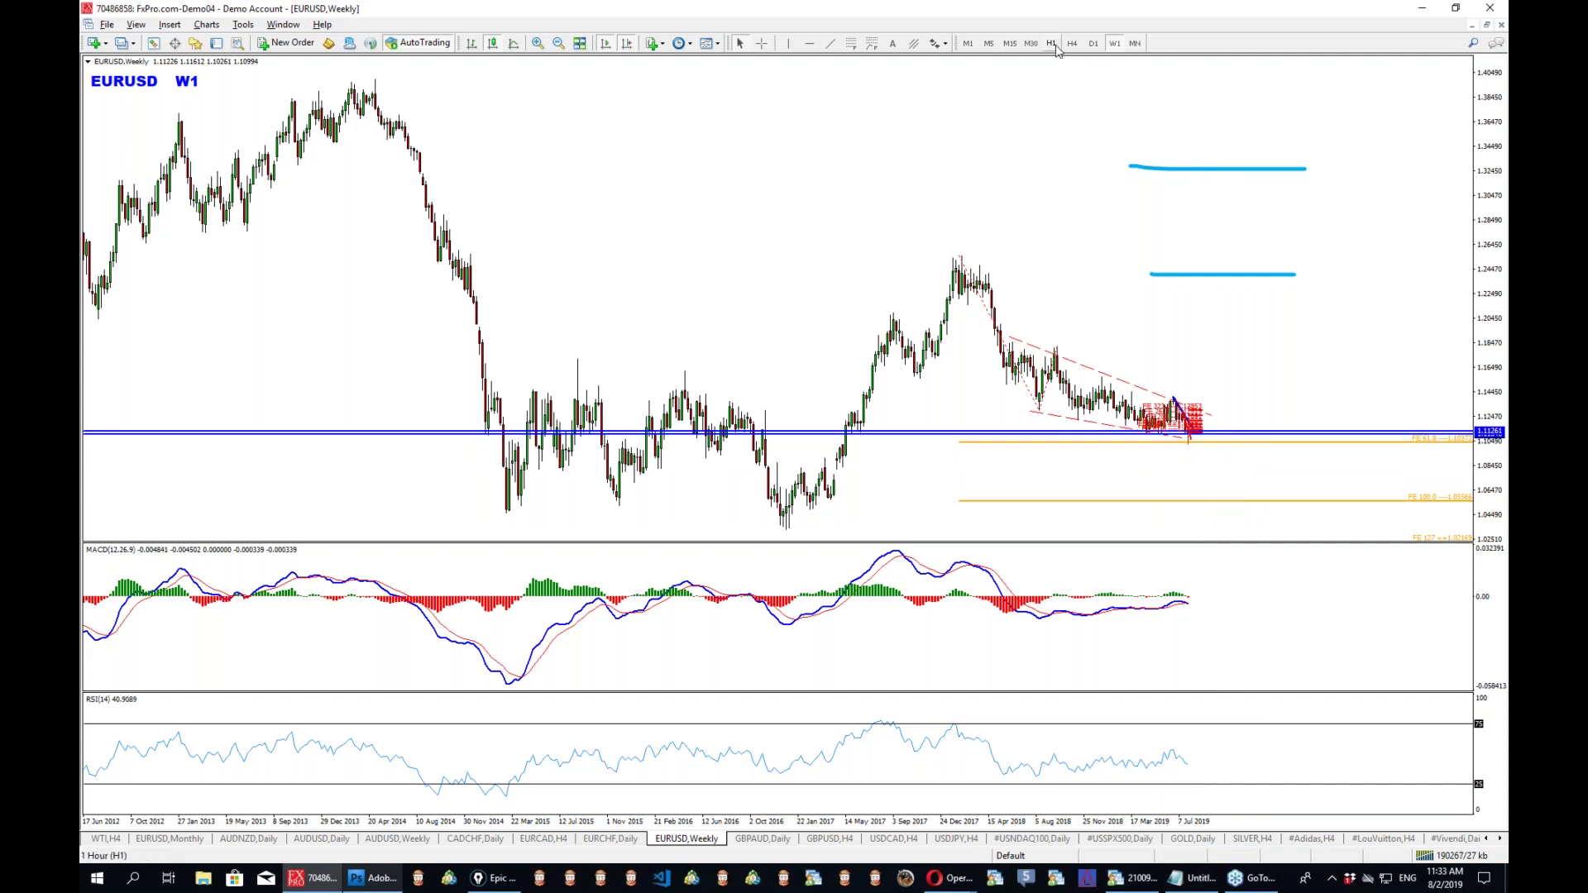
# Clear the old strokes and draw two short parallel horizontal lines above the 2014 decline on the Weekly chart.
pyautogui.hotkey('ctrl', 'shift', '7')
pyautogui.moveTo(559, 113); pyautogui.dragTo(639, 114)
pyautogui.moveTo(552, 154); pyautogui.dragTo(678, 154)
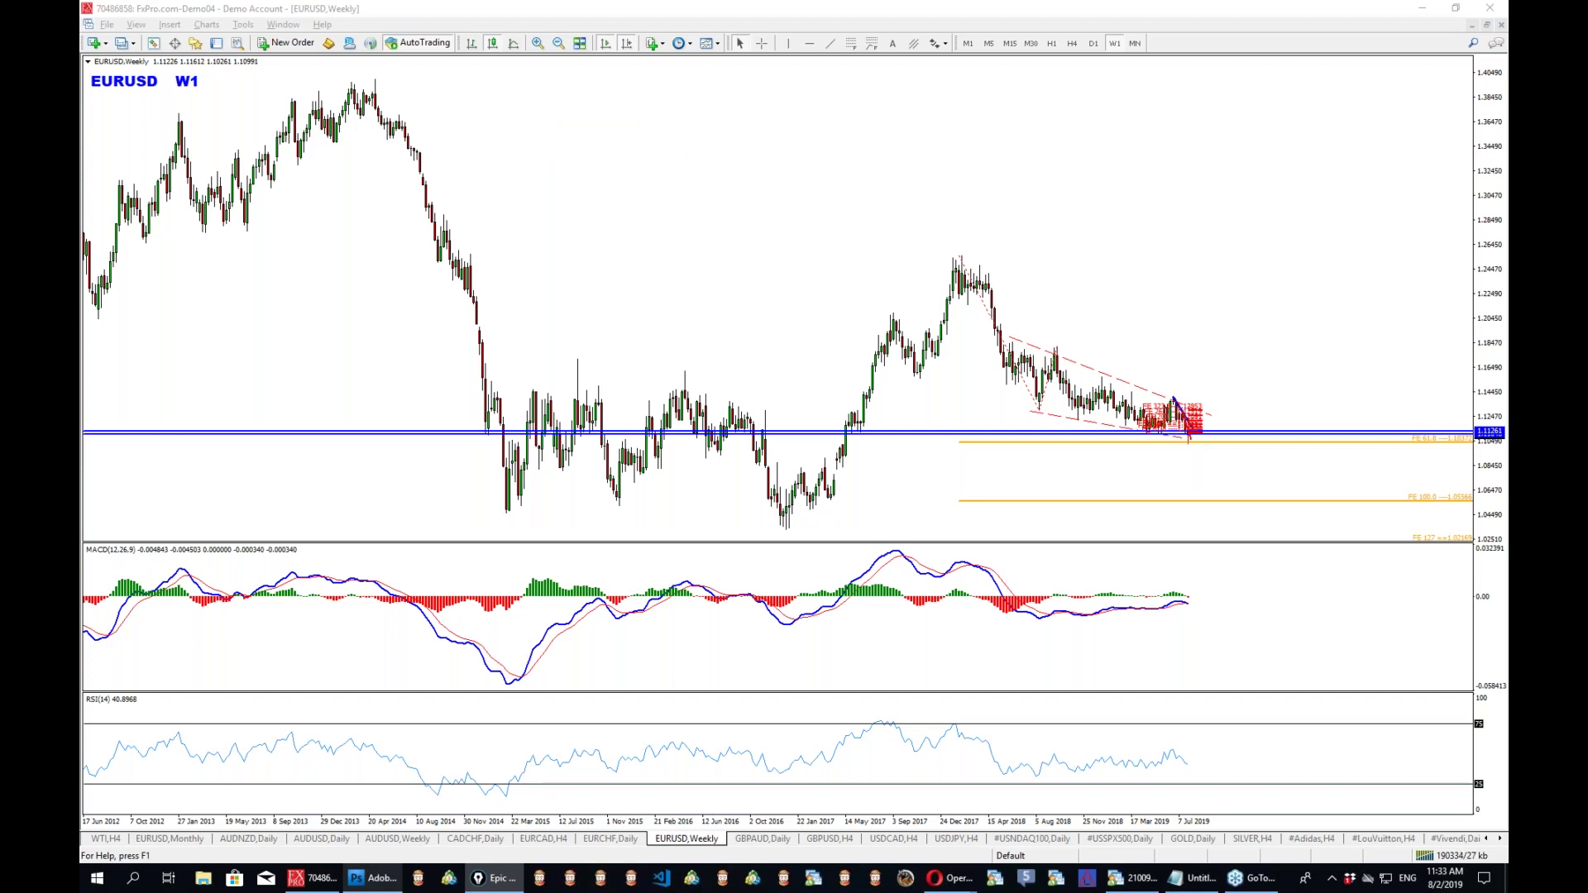
# Switch back to the session report in Opera, close the EURUSD images, and open the GBPAUD W1 report image.
pyautogui.click(304, 882)
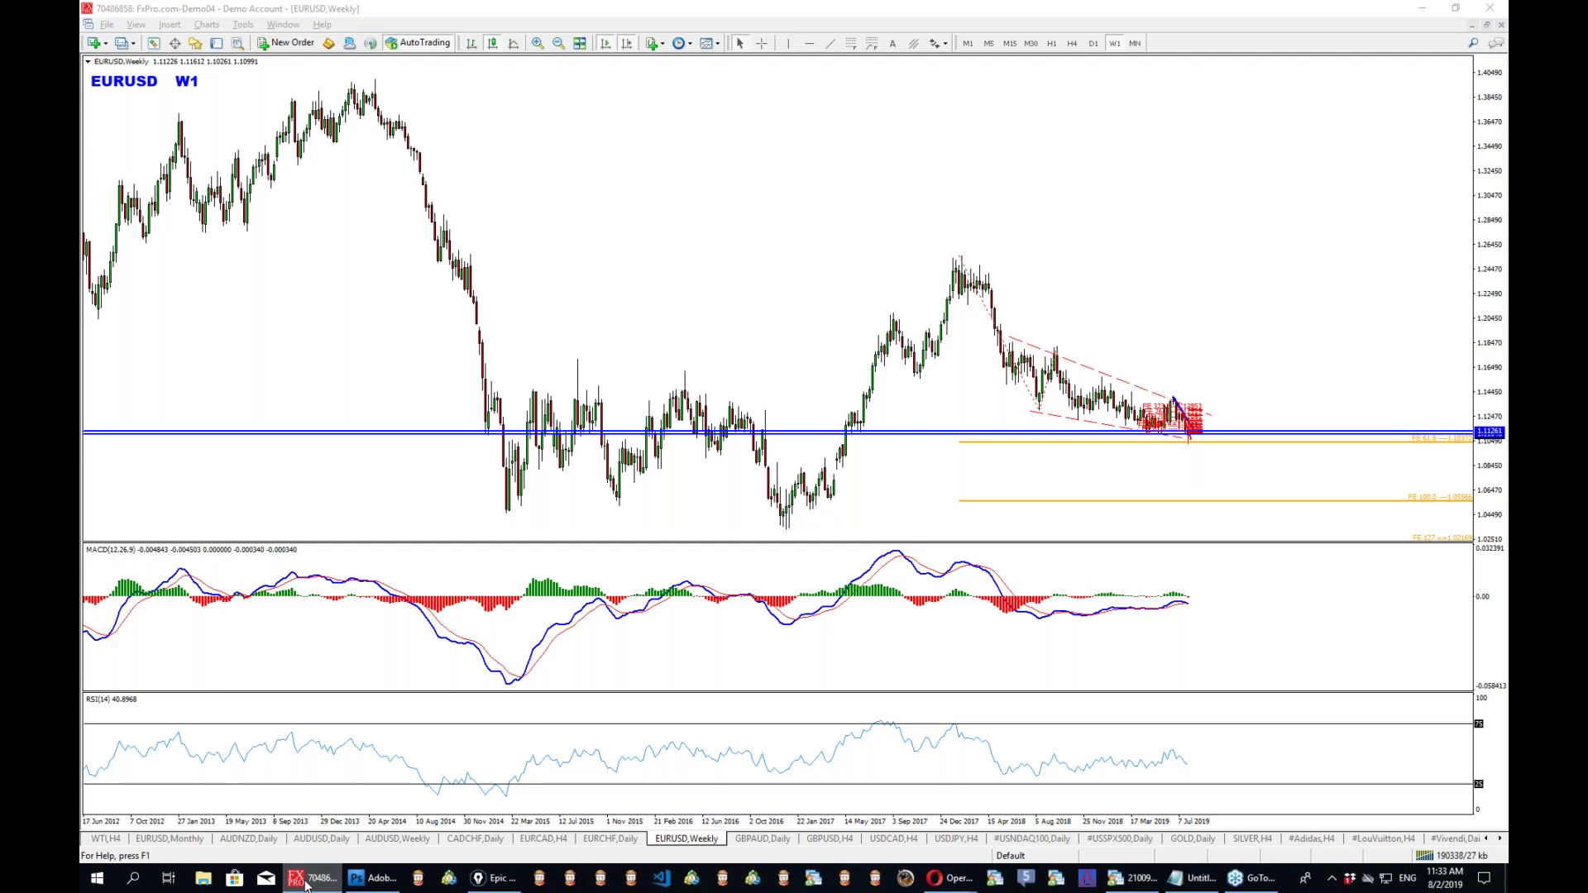
pyautogui.click(304, 881)
pyautogui.click(392, 12)
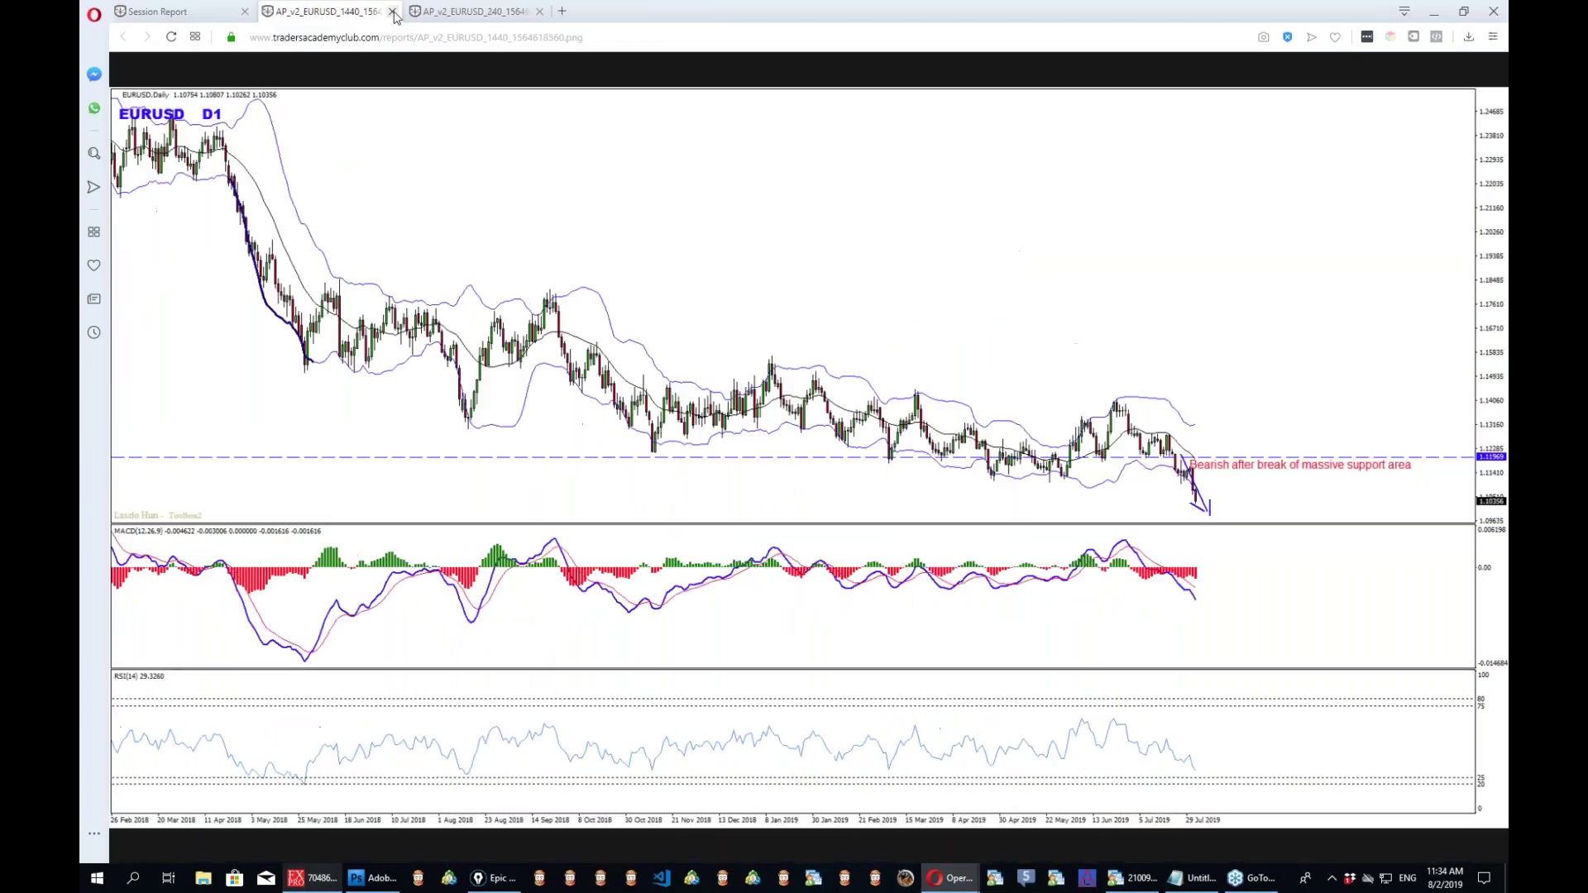
pyautogui.click(392, 12)
pyautogui.click(392, 11)
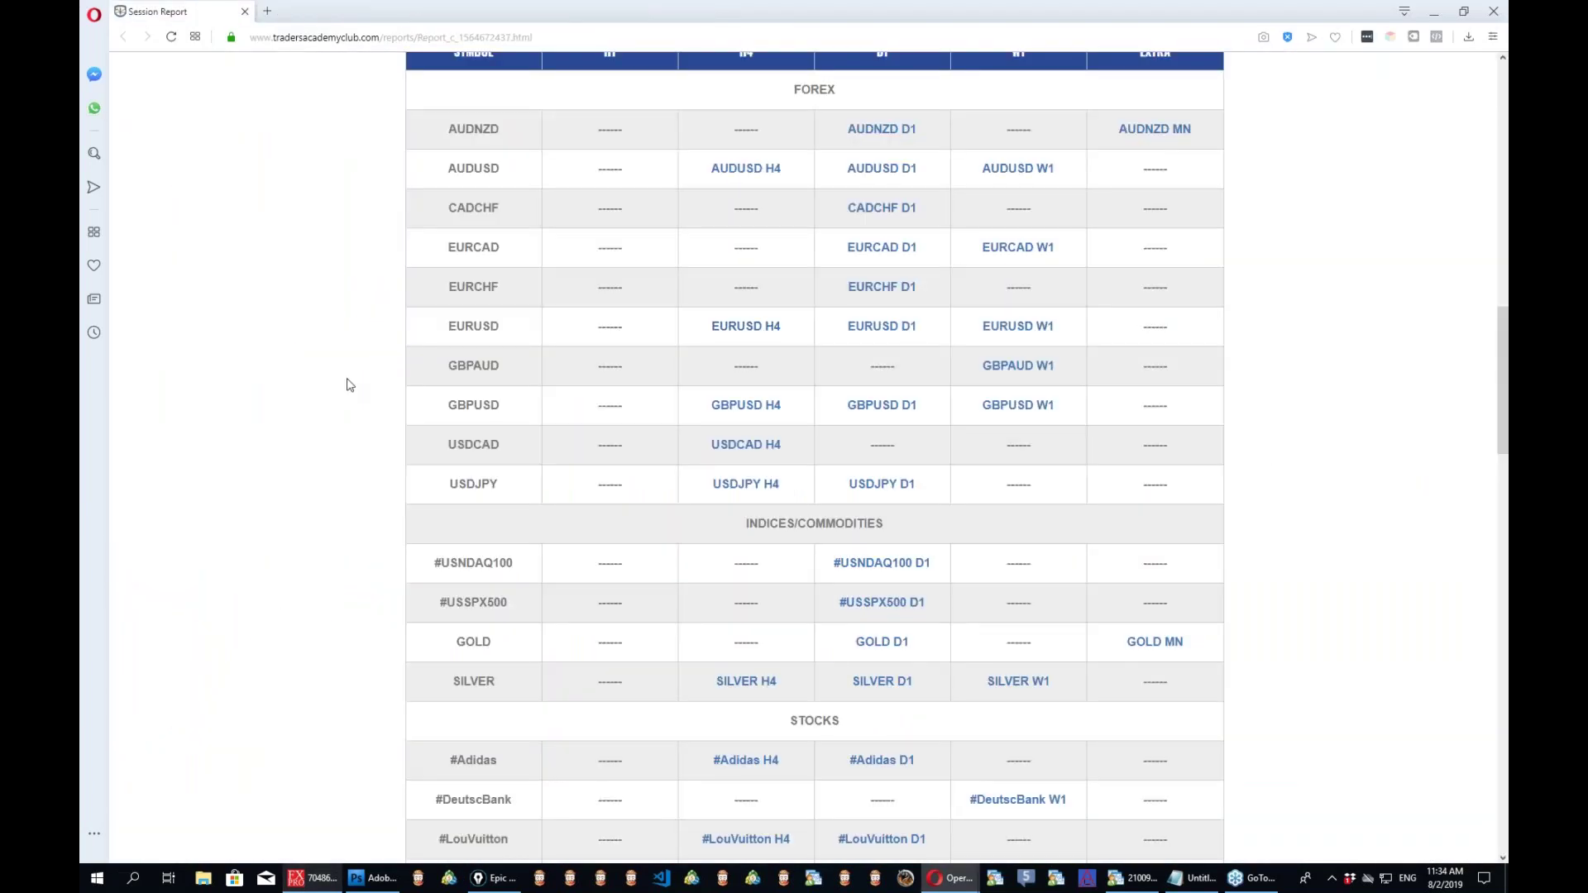
pyautogui.middleClick(1033, 373)
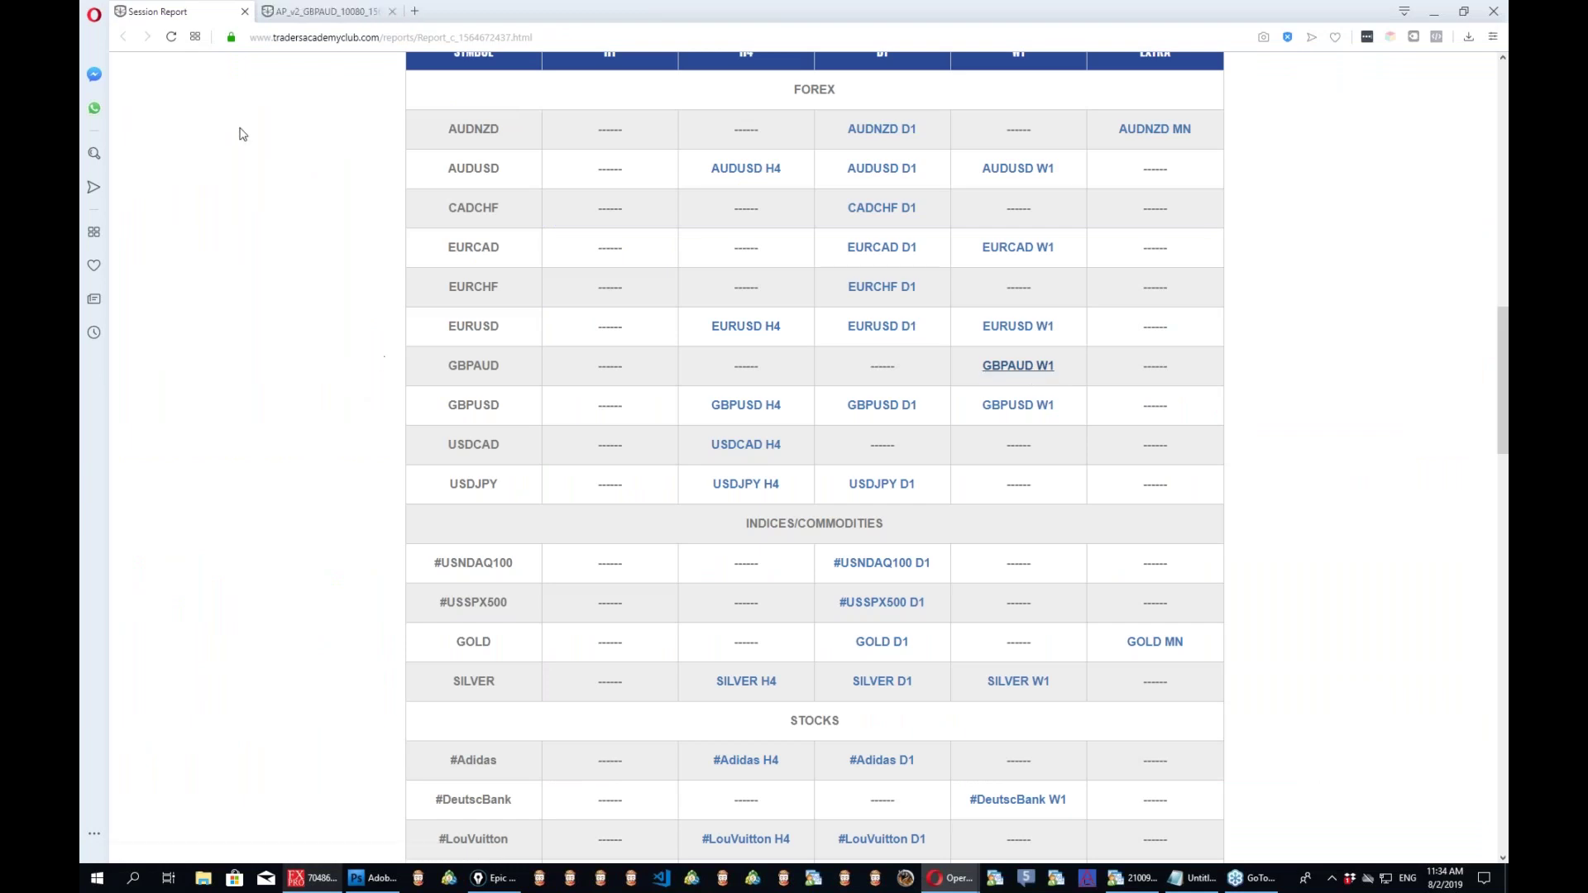
pyautogui.click(323, 16)
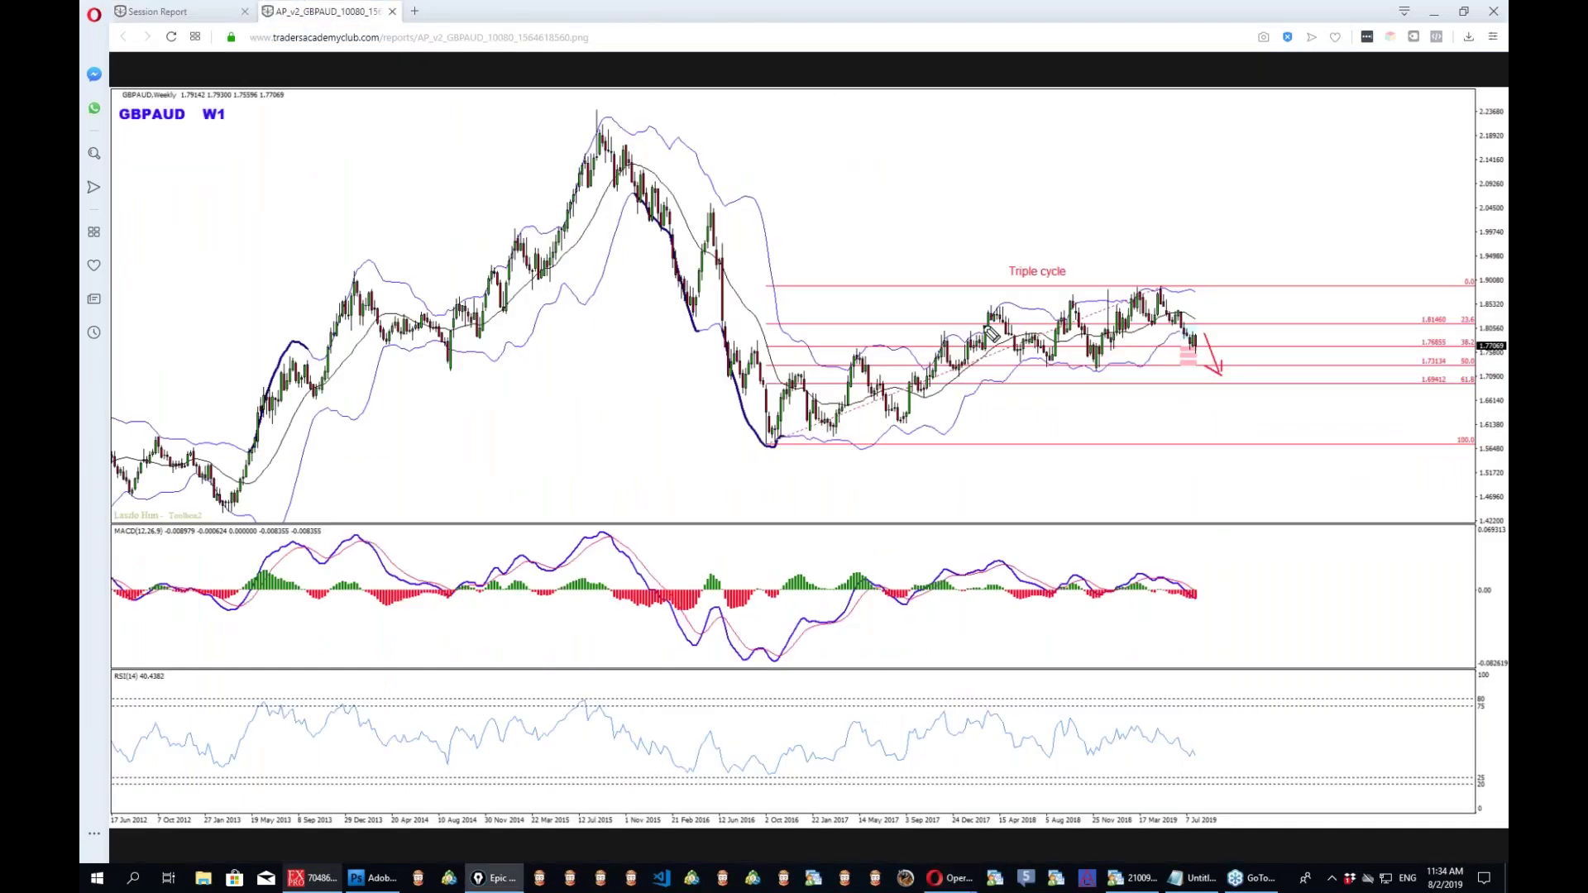
# Trace the GBPAUD rise from the late 2016 low to the 2019 high on the report image, then clear the annotations.
pyautogui.moveTo(770, 443); pyautogui.dragTo(1175, 285)
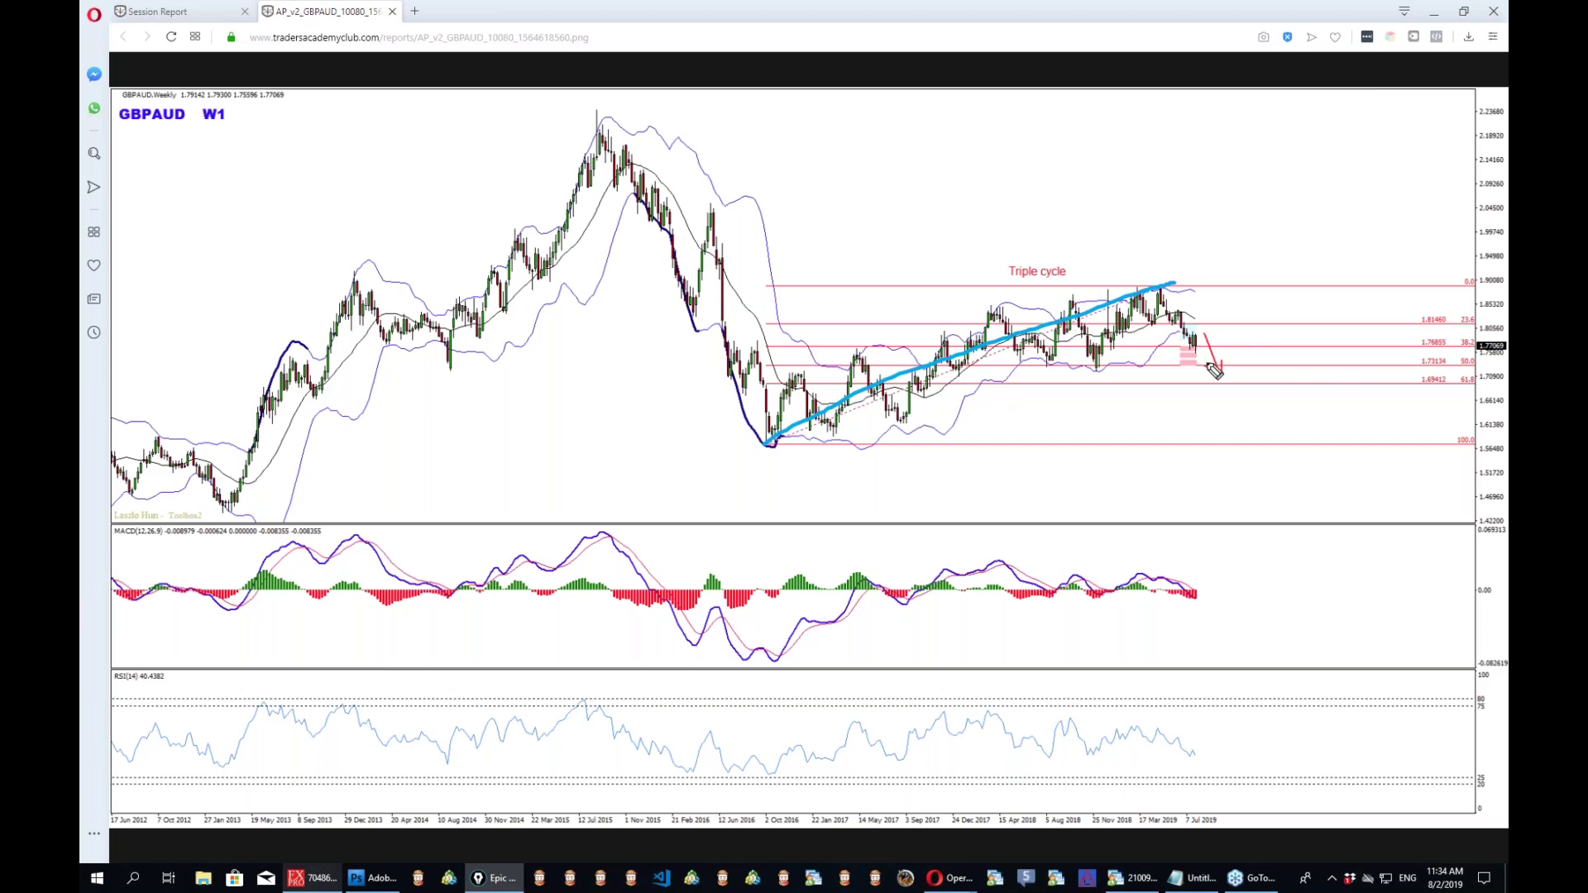
pyautogui.moveTo(1245, 361); pyautogui.dragTo(1243, 358)
pyautogui.hotkey('ctrl', 'shift', '1')
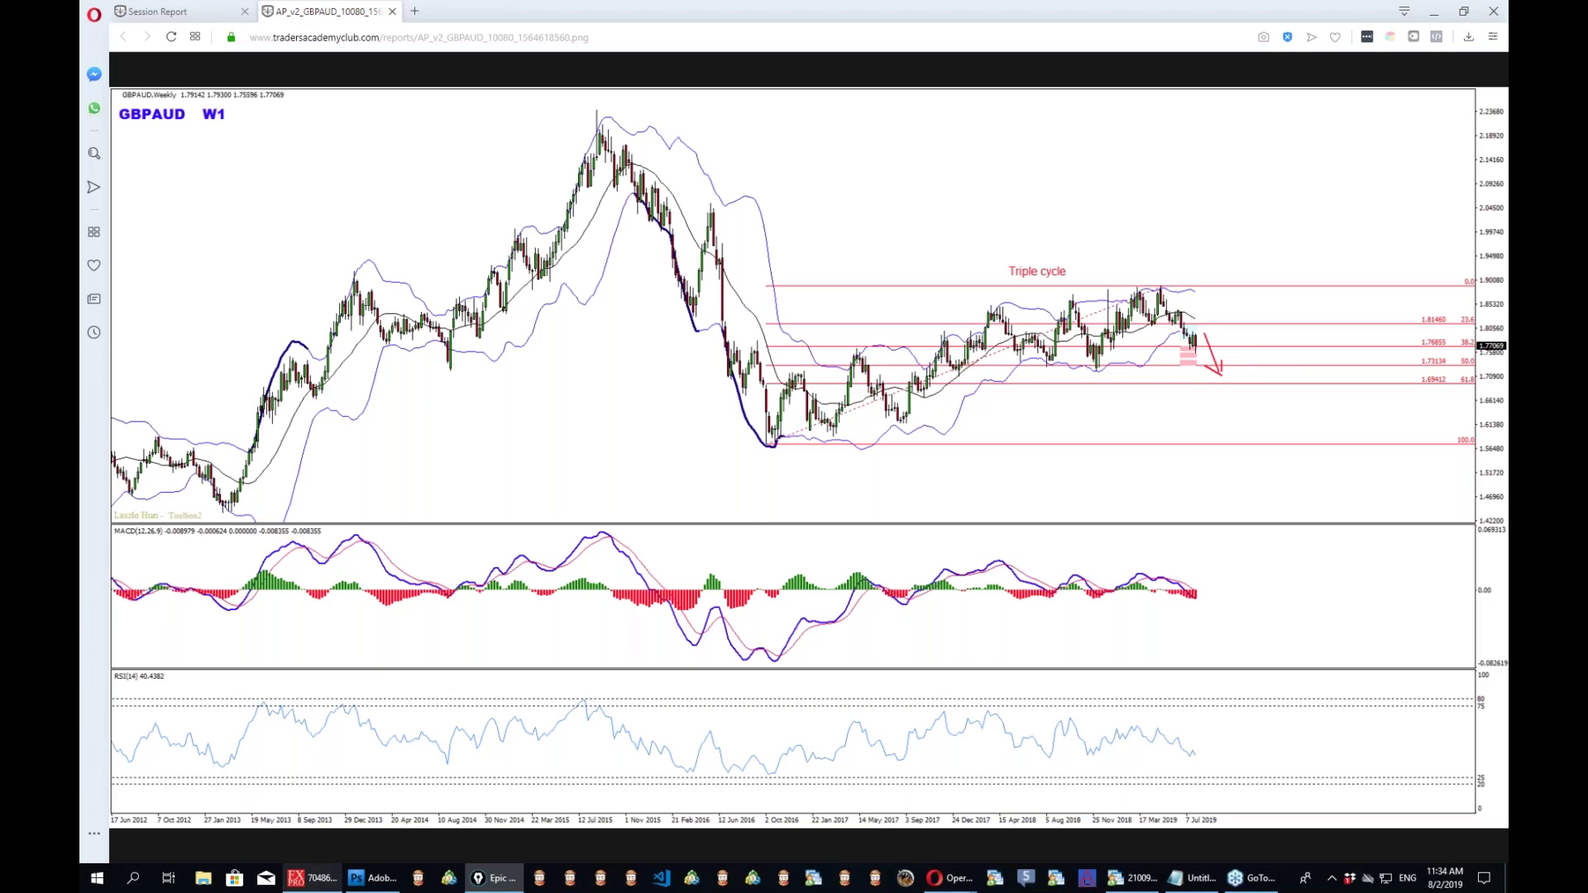
# Switch to MetaTrader and review GBPAUD on the Weekly chart, then return to the Daily chart.
pyautogui.click(312, 878)
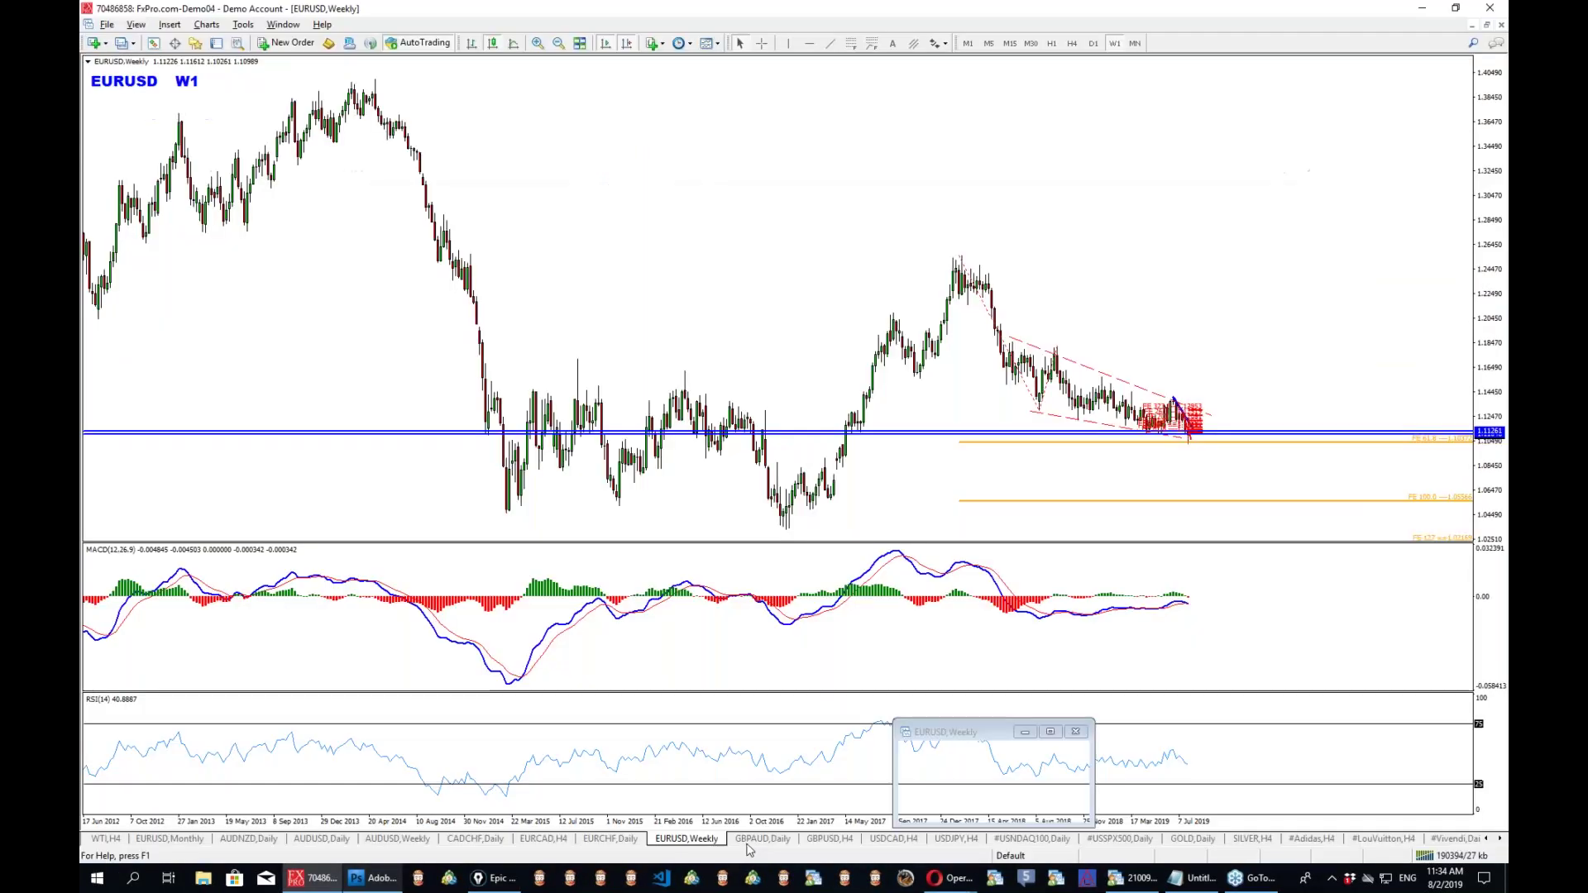
pyautogui.click(749, 839)
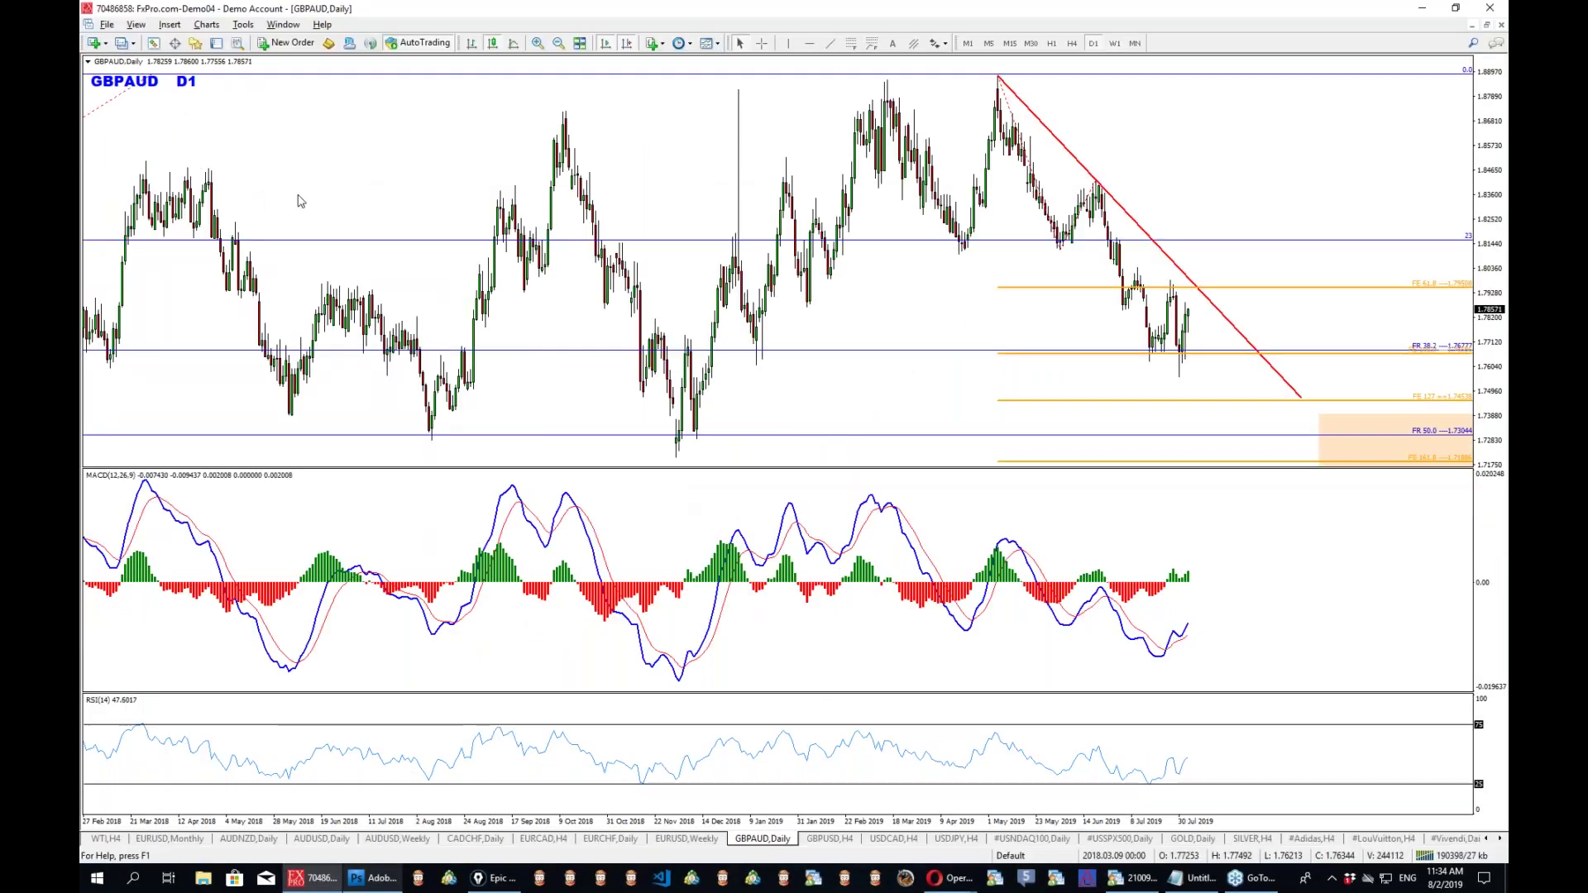
pyautogui.click(1114, 43)
pyautogui.middleClick(1315, 363)
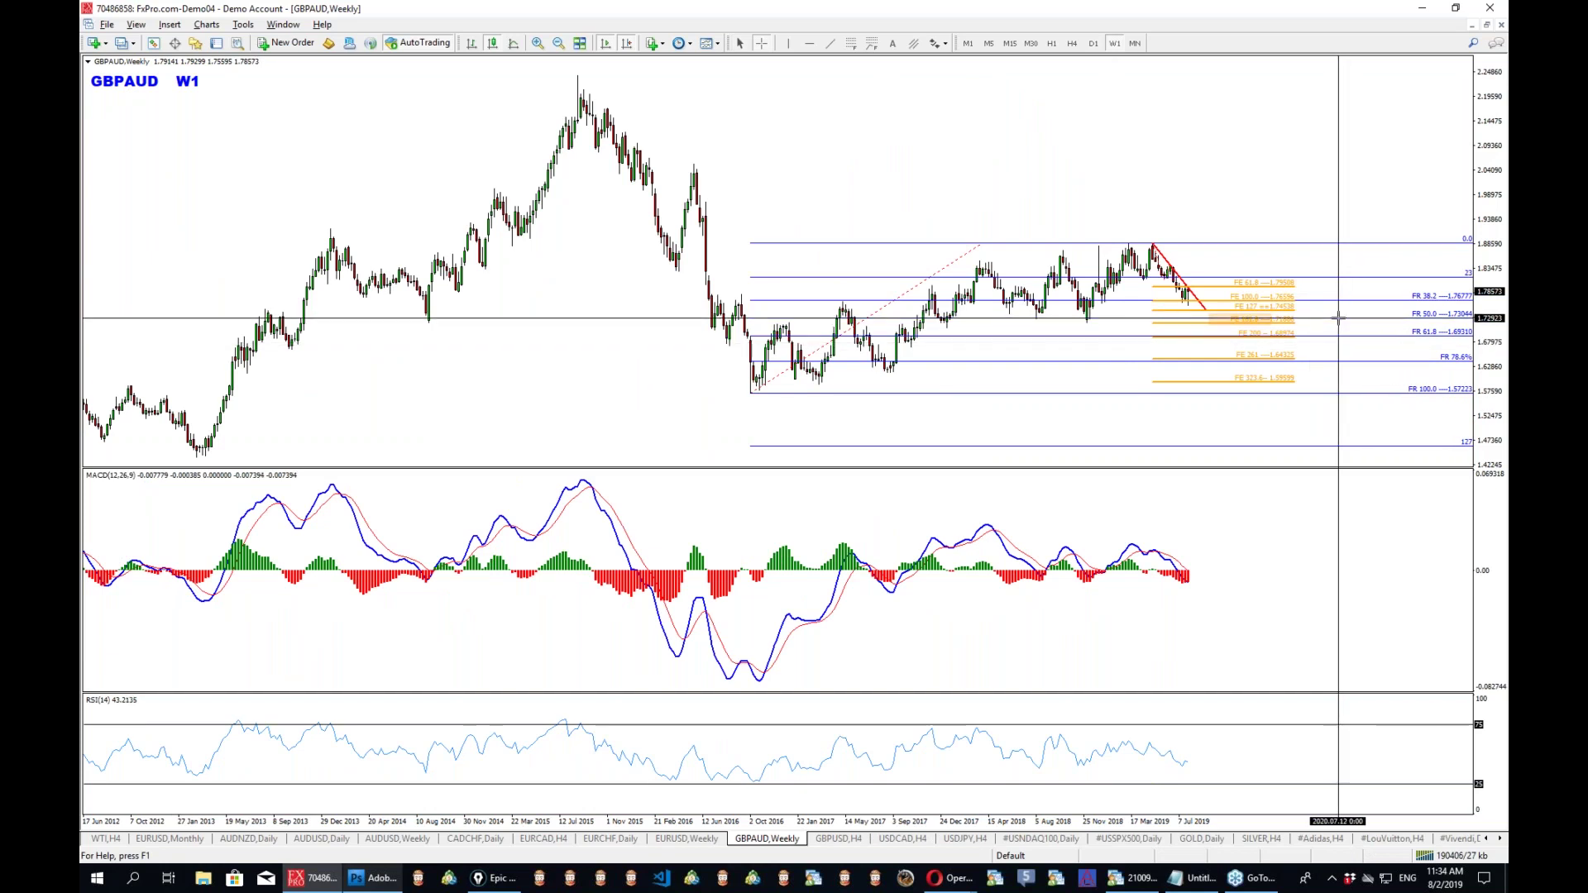
pyautogui.click(1093, 43)
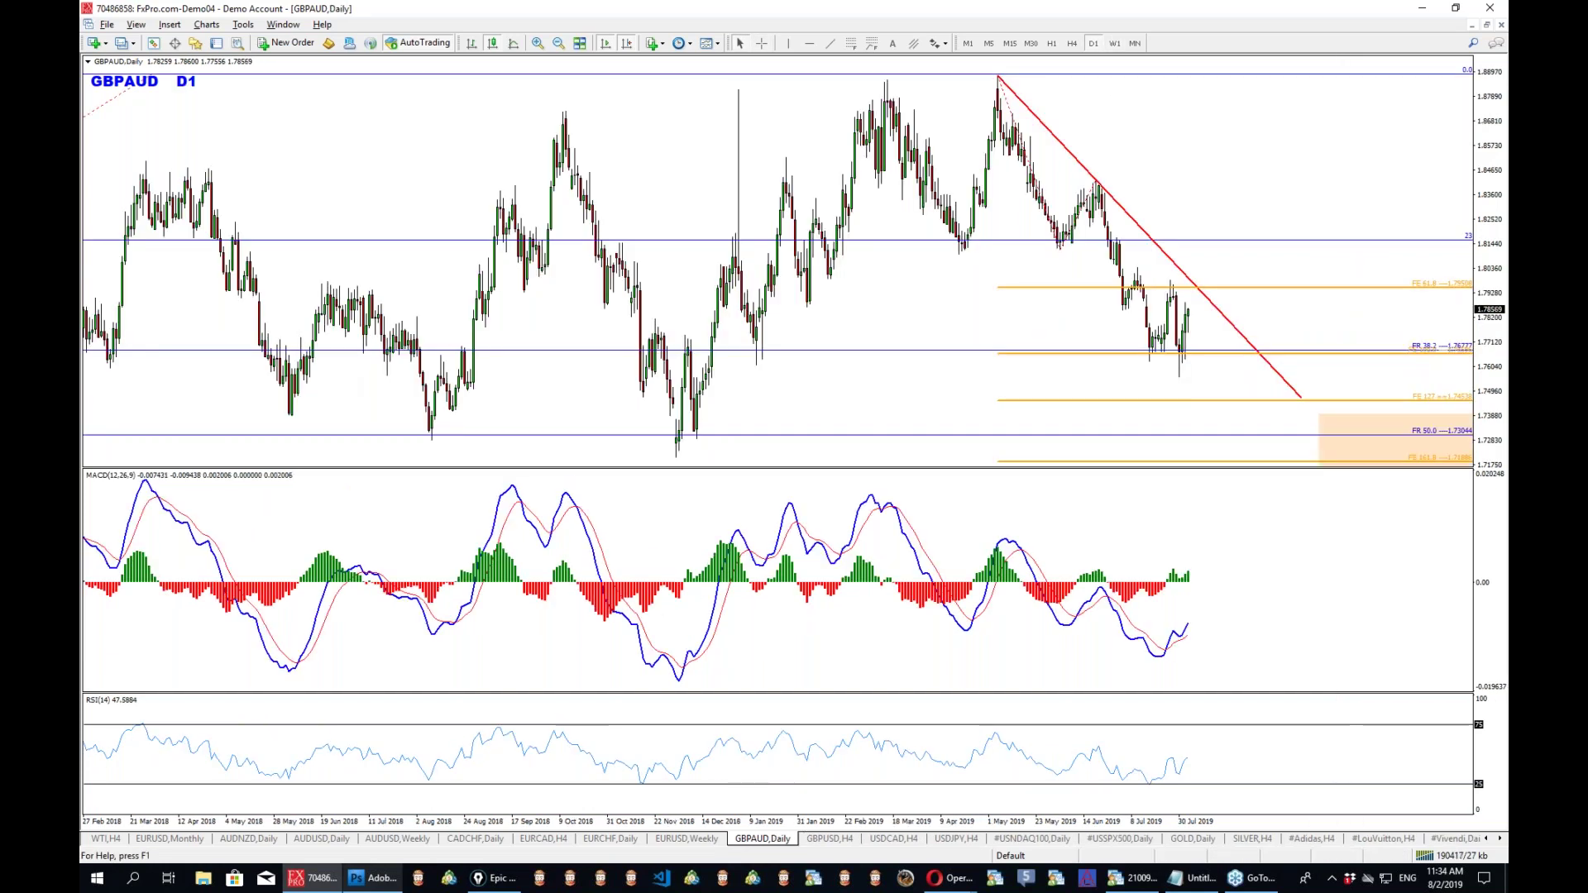
# Trace the two-leg decline from the May high on the Daily chart, underline the July lows, and mark the MACD upturn.
pyautogui.moveTo(984, 76)
pyautogui.mouseDown()
pyautogui.moveTo(1027, 162)
pyautogui.moveTo(1081, 175)
pyautogui.moveTo(1128, 350)
pyautogui.mouseUp()
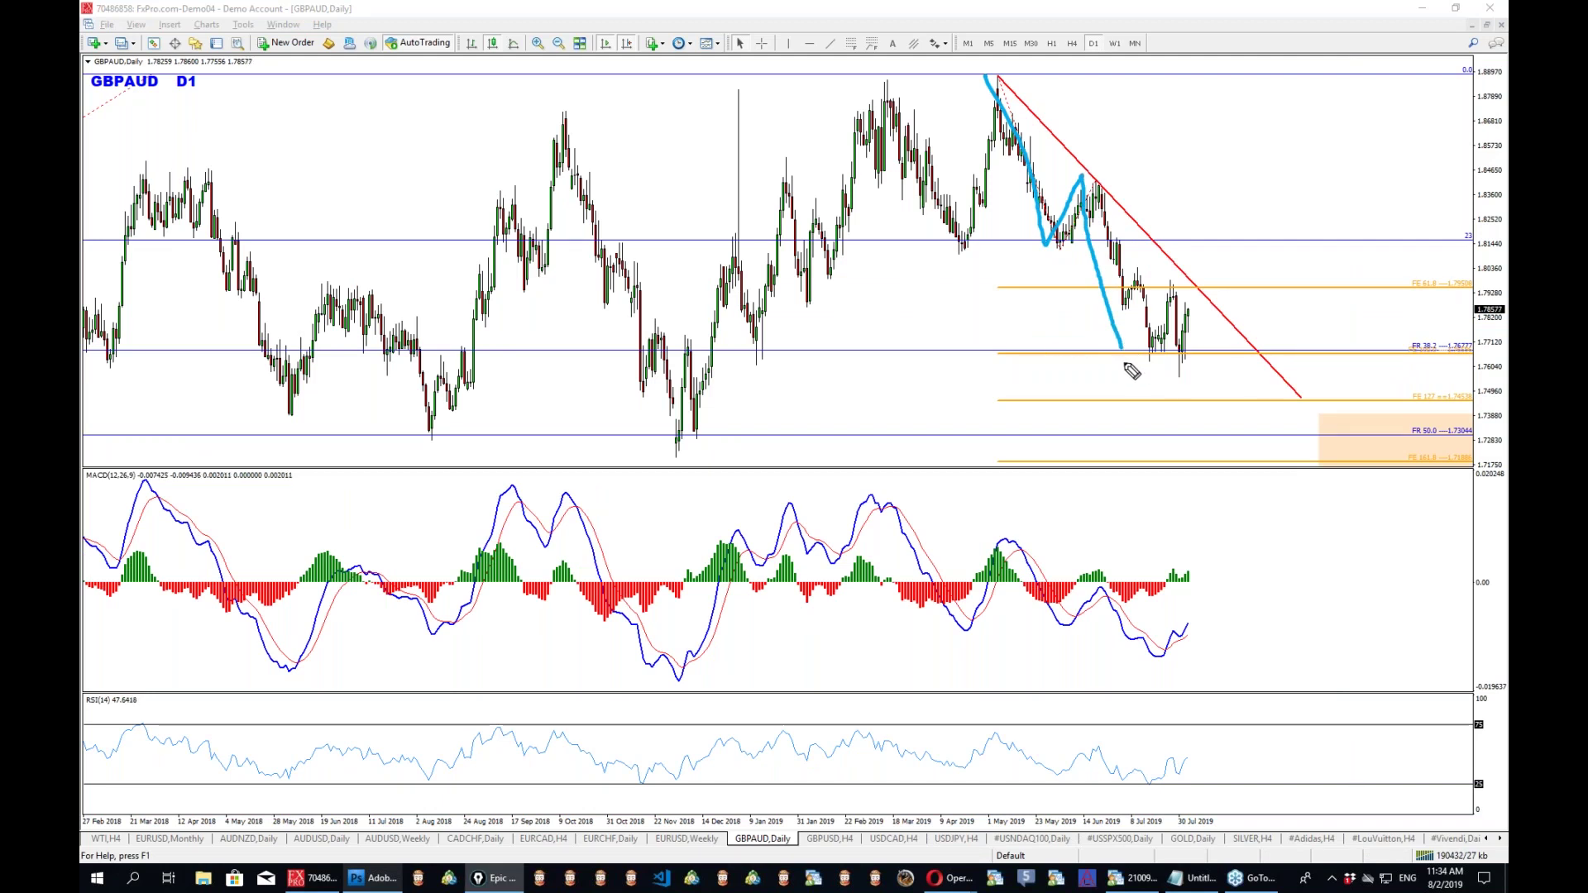
pyautogui.moveTo(1144, 349)
pyautogui.mouseDown()
pyautogui.moveTo(1170, 288)
pyautogui.moveTo(1174, 357)
pyautogui.moveTo(1160, 361)
pyautogui.moveTo(1201, 361)
pyautogui.mouseUp()
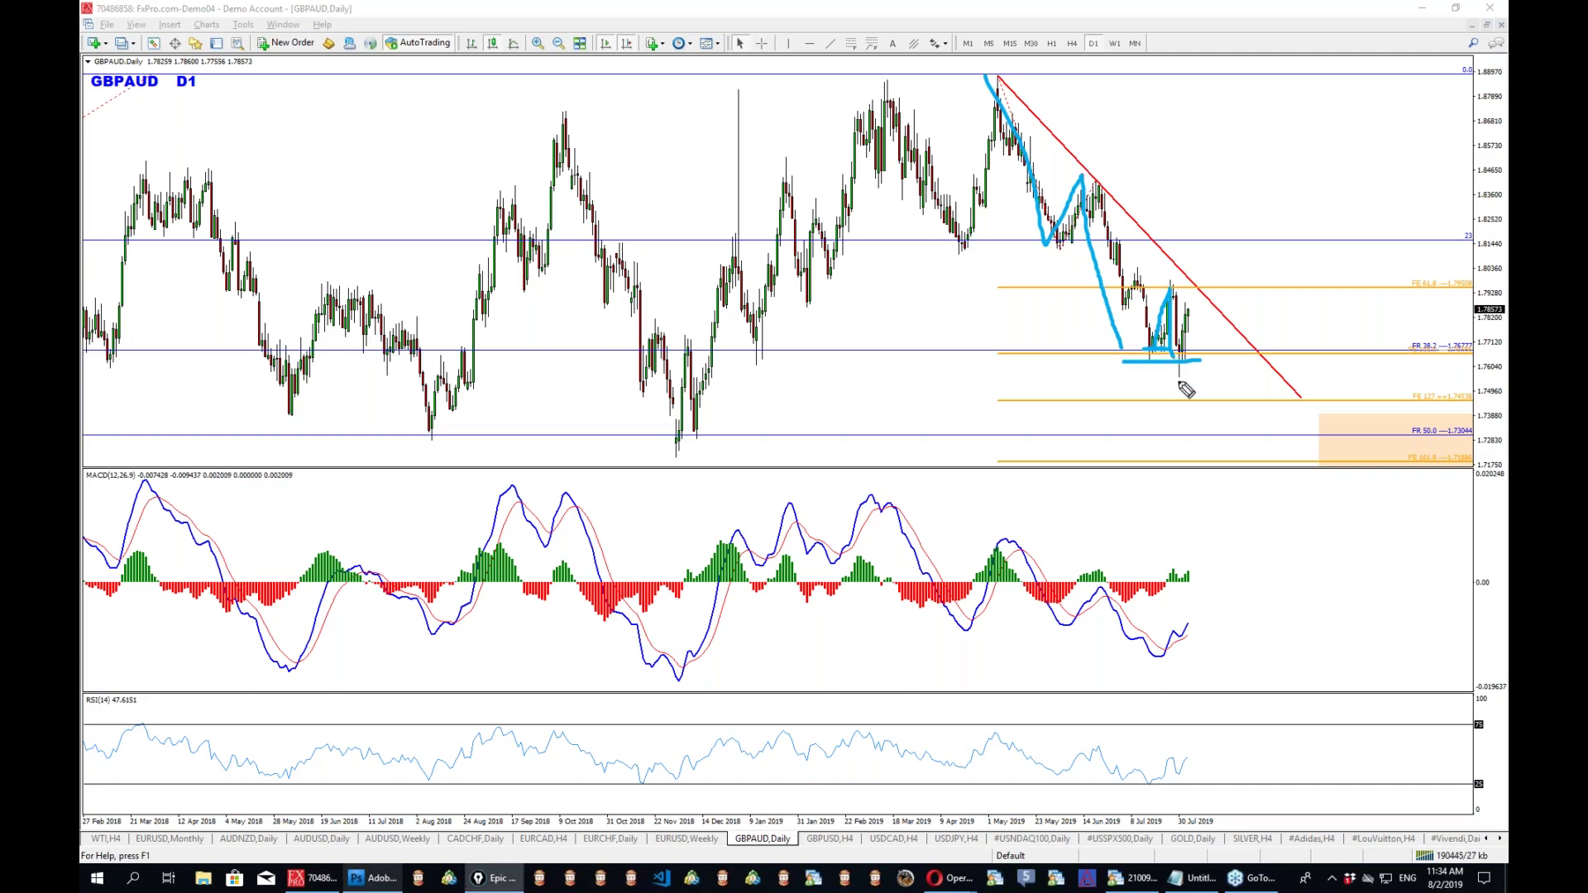
pyautogui.moveTo(1159, 666); pyautogui.dragTo(1195, 637)
# Replace the annotations on the GBPAUD H4 chart with strokes marking the divergence between the last two MACD lows and price lows.
pyautogui.click(1072, 43)
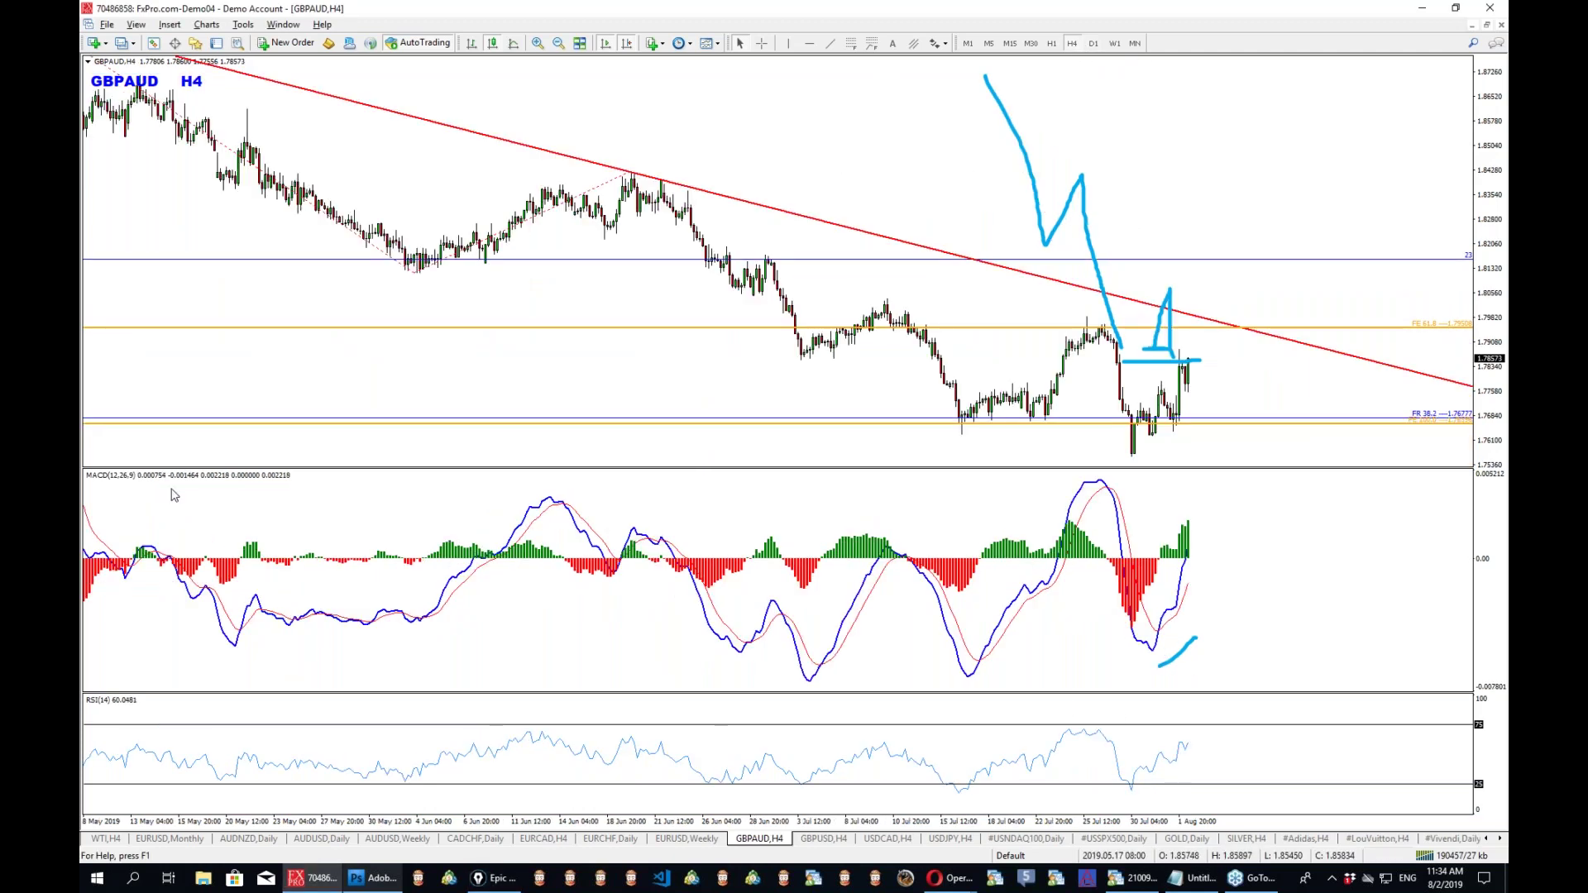
pyautogui.hotkey('ctrl', 'shift', '3')
pyautogui.hotkey('ctrl', 'shift', '7')
pyautogui.moveTo(963, 691); pyautogui.dragTo(1164, 662)
pyautogui.moveTo(949, 439); pyautogui.dragTo(1152, 464)
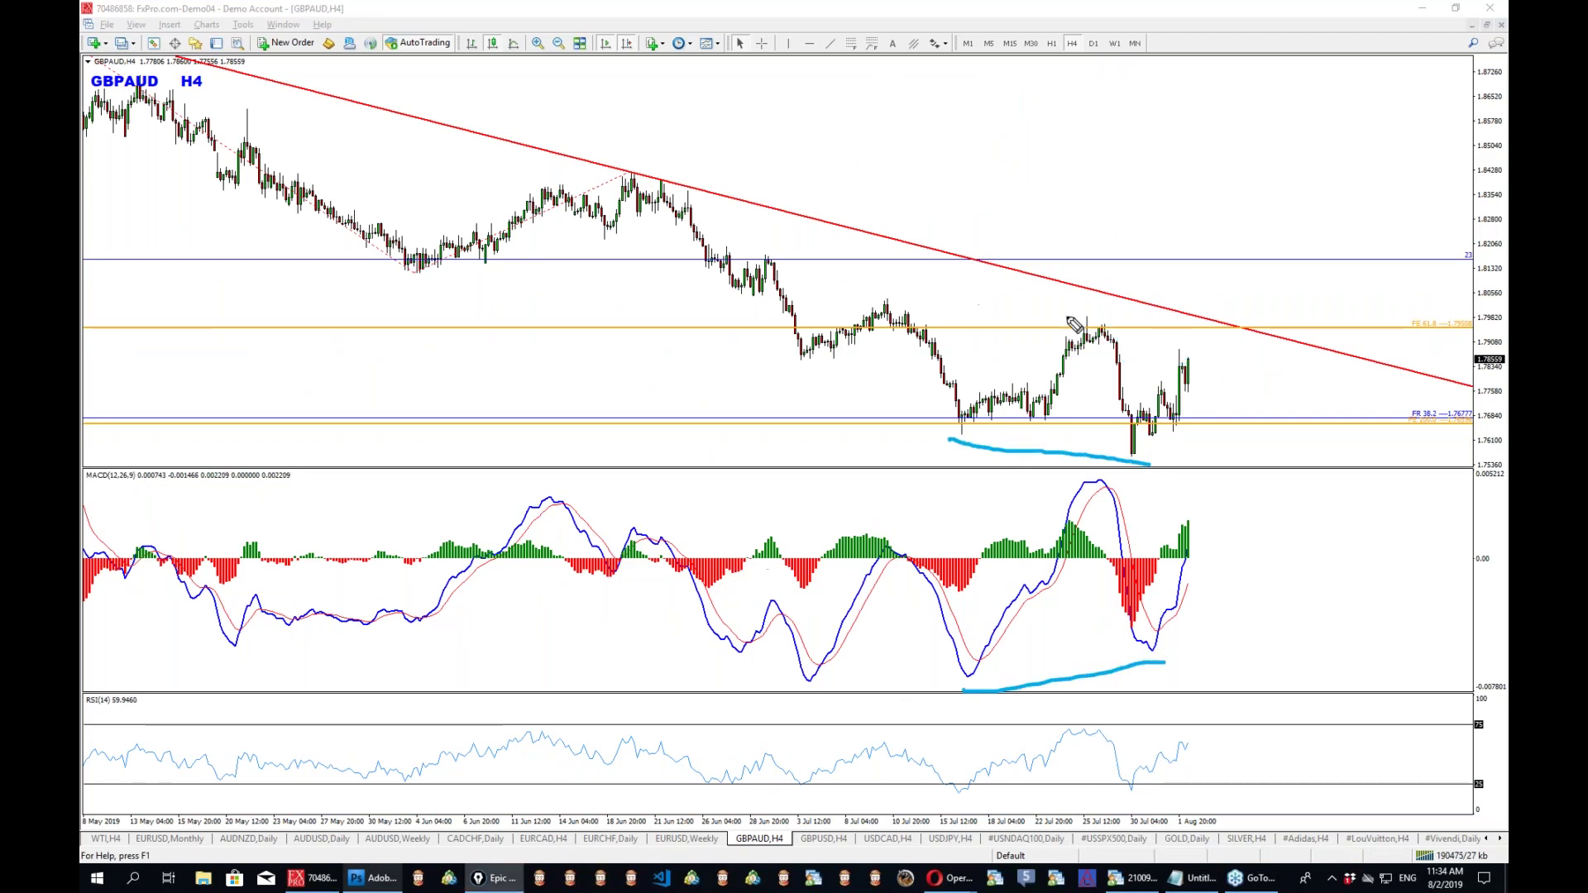
# Draw a horizontal line from the late July highs to the price scale and circle the 61.8 level label.
pyautogui.moveTo(1050, 316); pyautogui.dragTo(1472, 317)
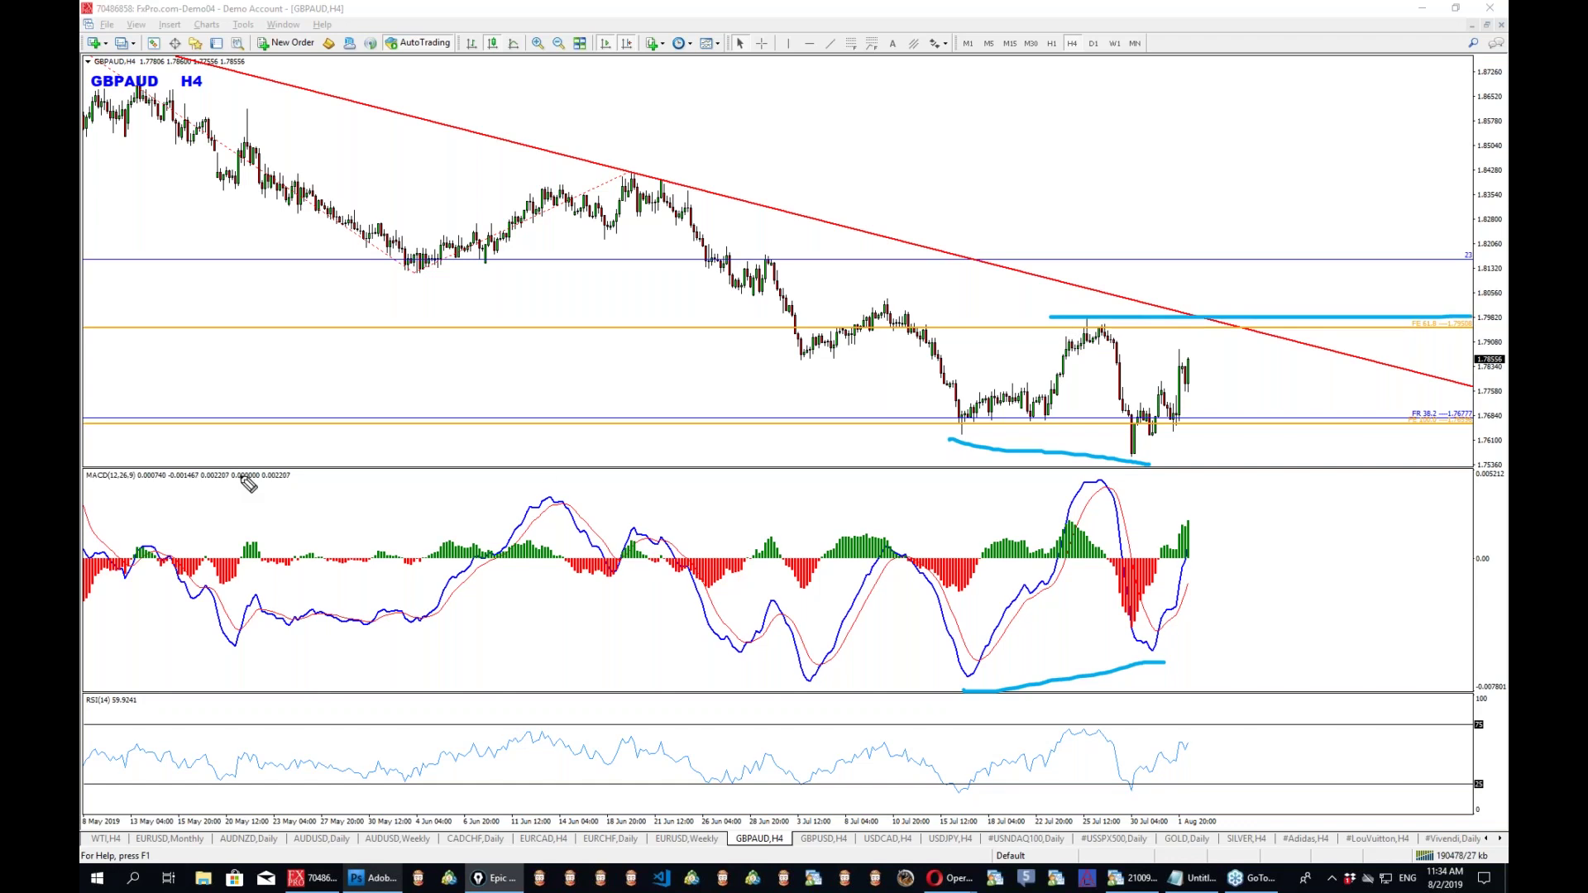
pyautogui.moveTo(1436, 314)
pyautogui.mouseDown()
pyautogui.moveTo(1421, 331)
pyautogui.moveTo(1430, 313)
pyautogui.mouseUp()
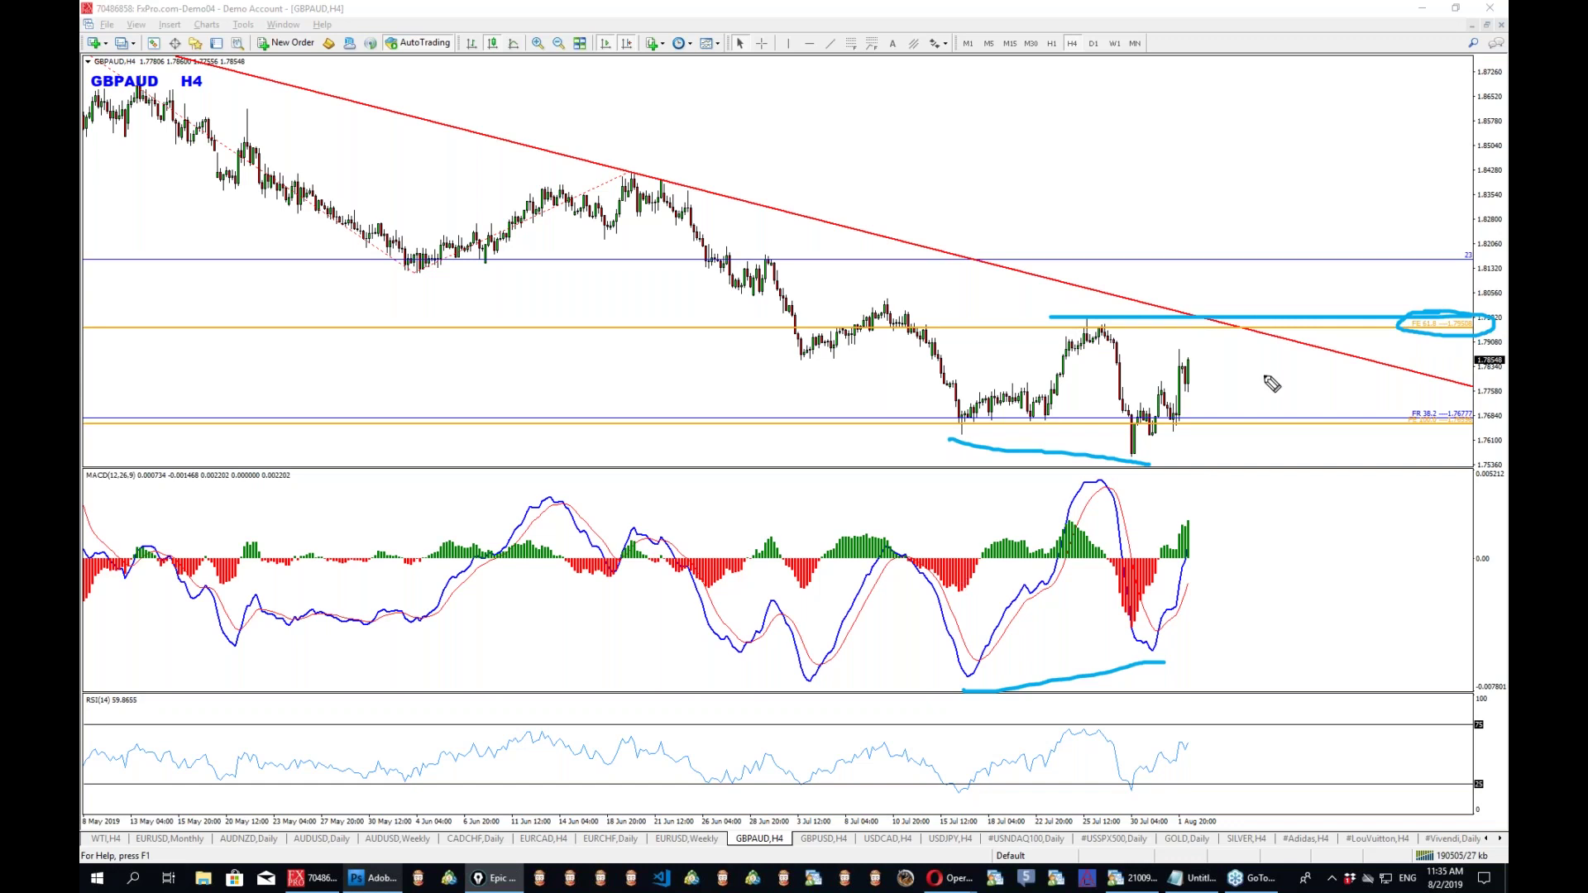
pyautogui.moveTo(1110, 308); pyautogui.dragTo(1139, 276)
# Insert an orange rectangle over the 61.8 level, from the late July highs to beyond the red trendline.
pyautogui.click(169, 24)
pyautogui.moveTo(211, 141)
pyautogui.click(310, 133)
pyautogui.moveTo(1075, 314); pyautogui.dragTo(1314, 329)
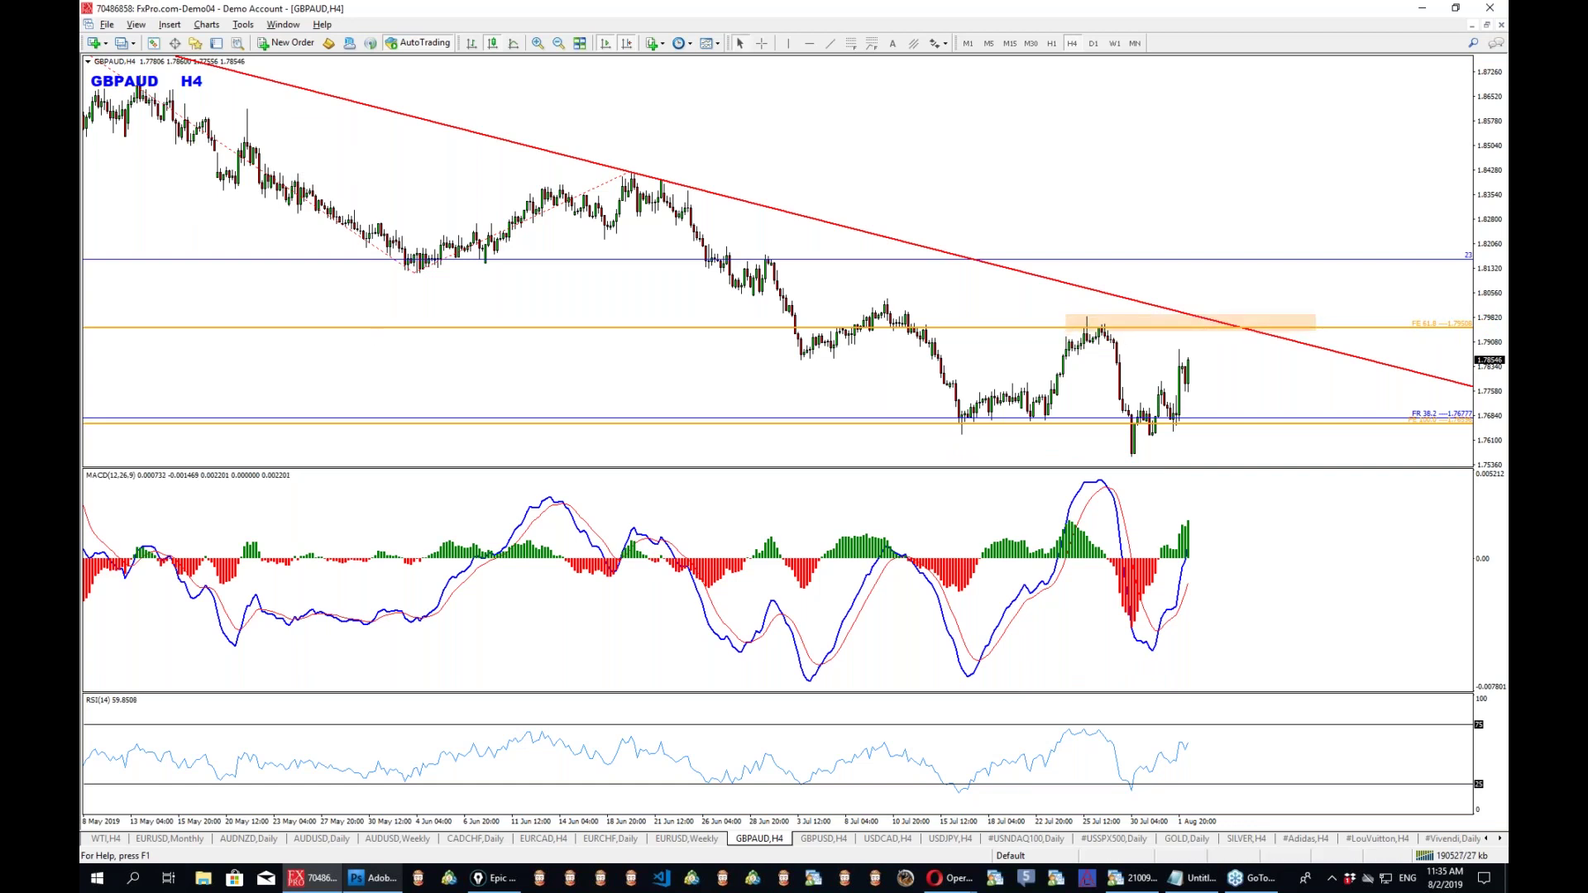
# Draw an arrow pointing down at the orange zone, a falling stroke from it, and a circle where it meets the trendline.
pyautogui.hotkey('ctrl', 'shift', '1')
pyautogui.moveTo(1232, 114)
pyautogui.mouseDown()
pyautogui.moveTo(1228, 299)
pyautogui.moveTo(1251, 267)
pyautogui.mouseUp()
pyautogui.moveTo(1204, 324); pyautogui.dragTo(1277, 446)
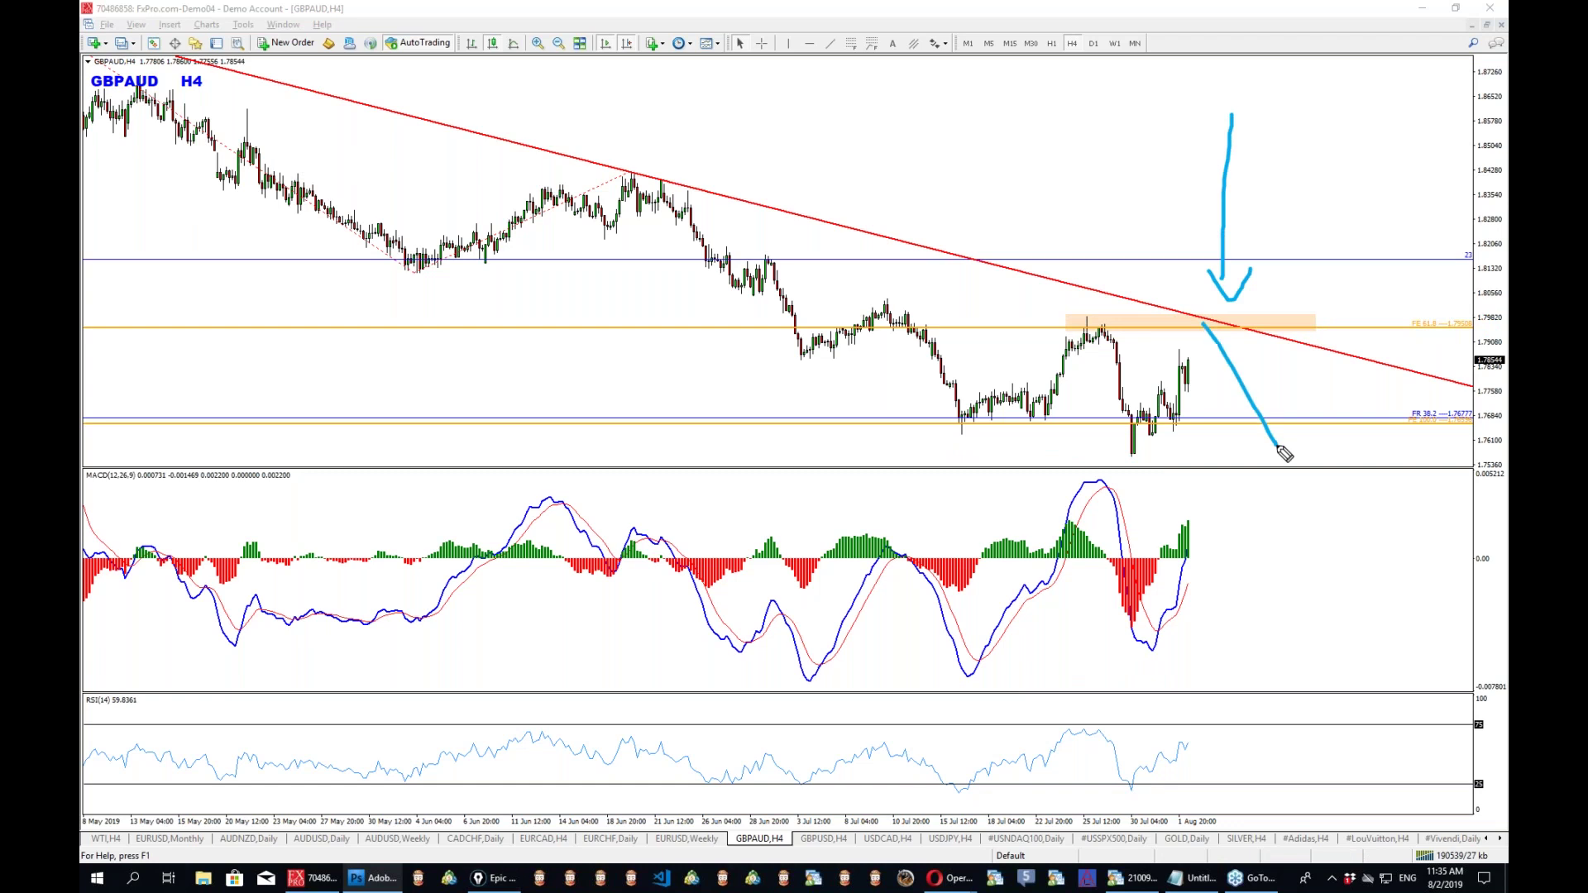
pyautogui.moveTo(1216, 318)
pyautogui.mouseDown()
pyautogui.moveTo(1201, 326)
pyautogui.moveTo(1222, 345)
pyautogui.moveTo(1209, 319)
pyautogui.mouseUp()
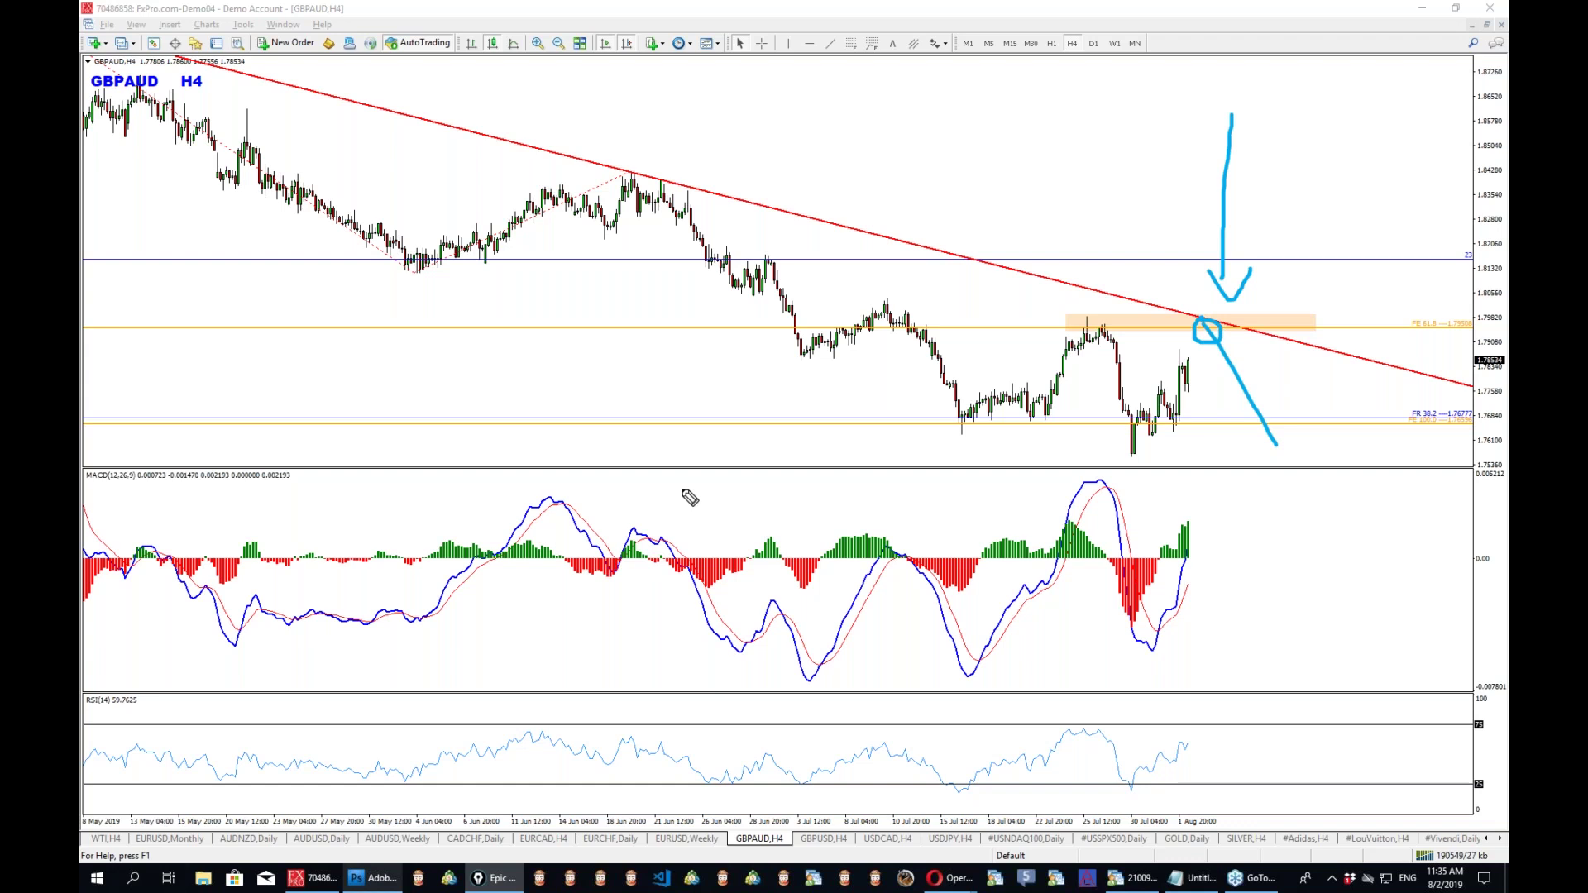
# Clear the annotations, circle the H1 timeframe, and trace the rise from the late July low into the orange zone and a downward reversal.
pyautogui.hotkey('ctrl', 'shift', '7')
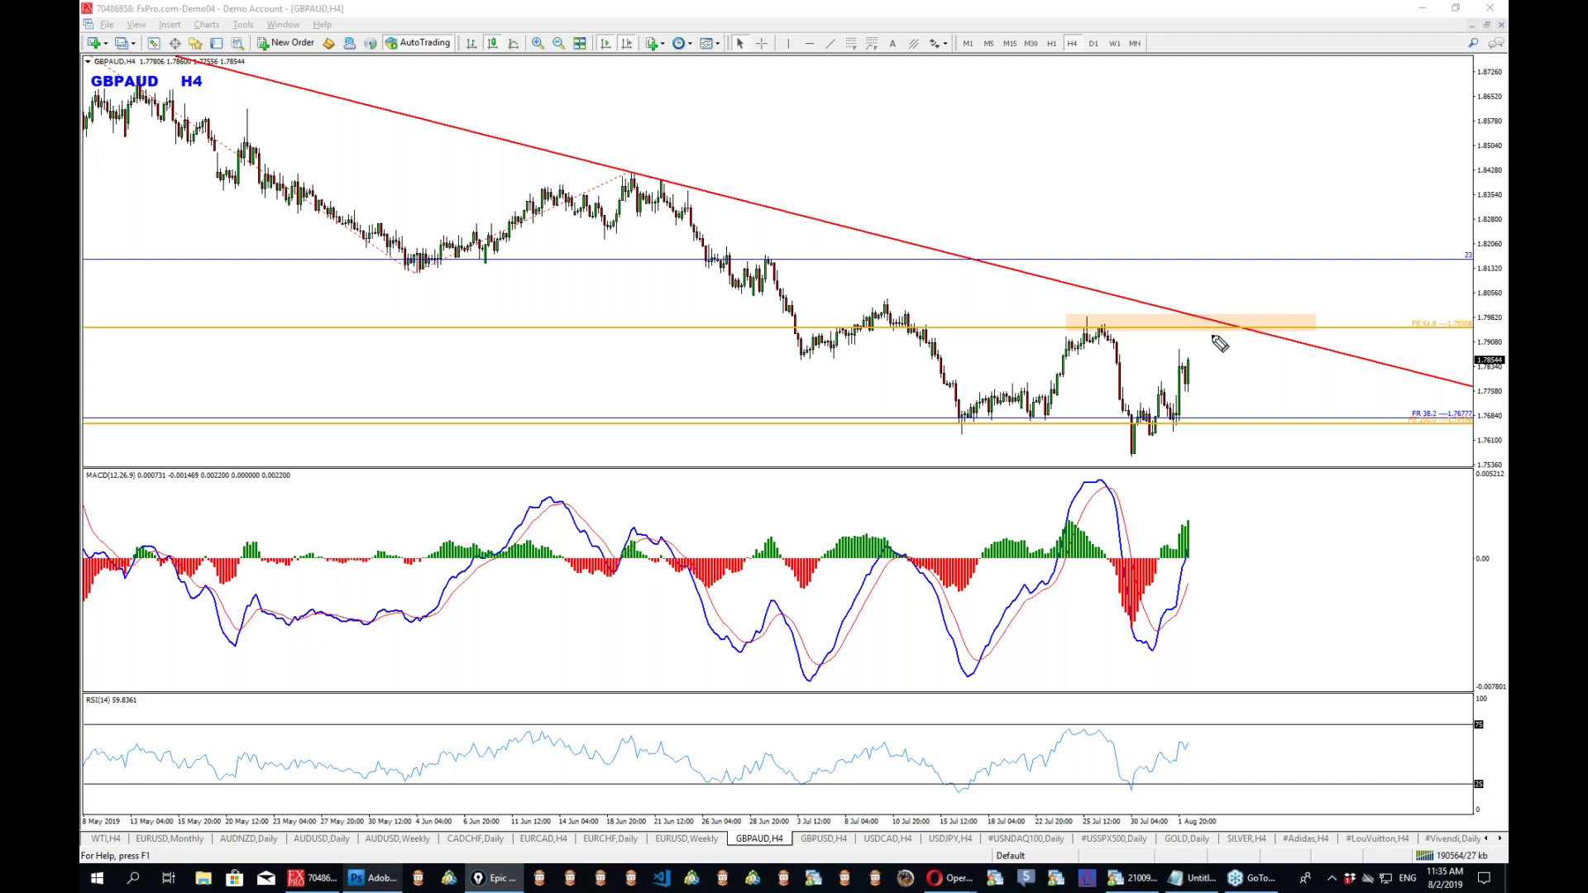
pyautogui.moveTo(1134, 451); pyautogui.dragTo(1201, 322)
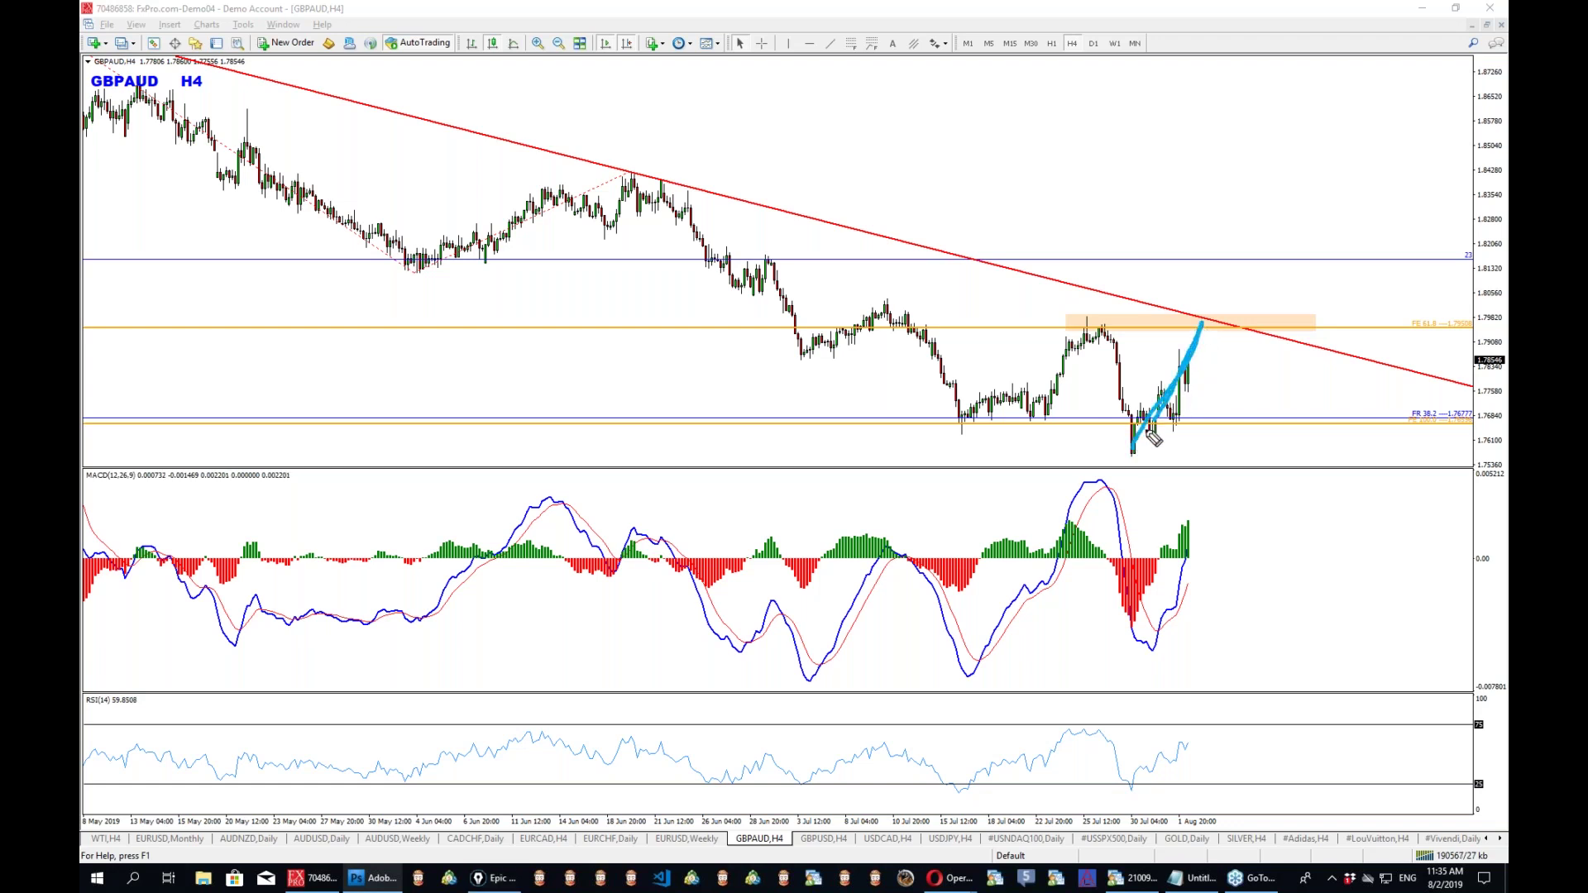
pyautogui.moveTo(1128, 451); pyautogui.dragTo(1201, 324)
pyautogui.moveTo(1047, 37)
pyautogui.mouseDown()
pyautogui.moveTo(1042, 51)
pyautogui.moveTo(1051, 36)
pyautogui.mouseUp()
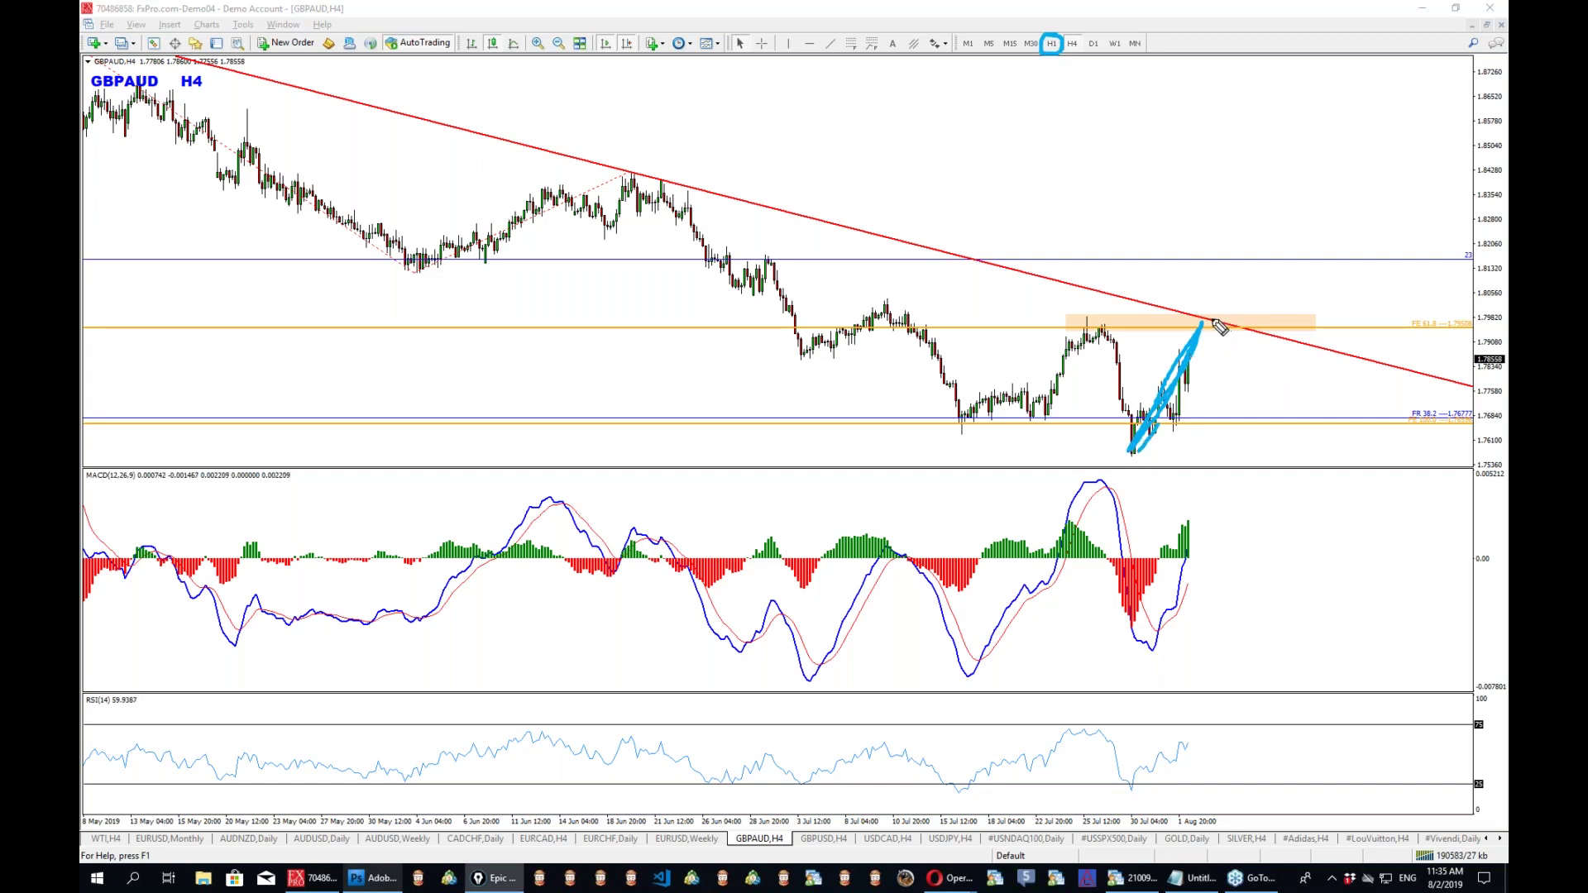
pyautogui.moveTo(1166, 370)
pyautogui.mouseDown()
pyautogui.moveTo(1231, 304)
pyautogui.moveTo(1253, 385)
pyautogui.moveTo(1277, 374)
pyautogui.mouseUp()
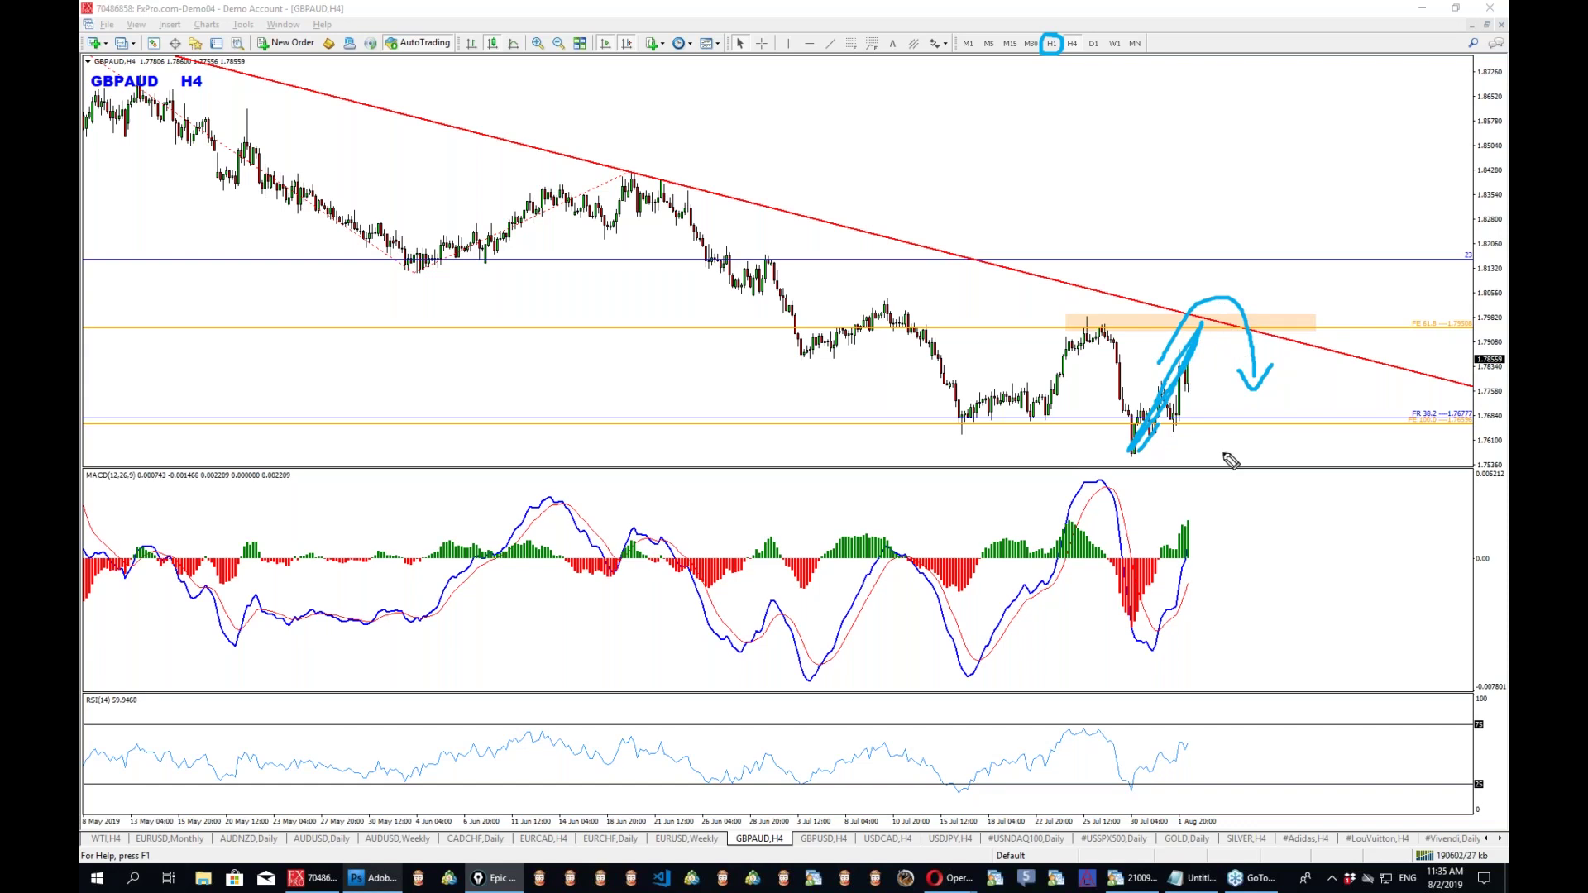
# Draw a line across the MACD histogram peaks, then replace the annotations with a zigzag rising from current price through the orange zone.
pyautogui.moveTo(1047, 519); pyautogui.dragTo(1353, 520)
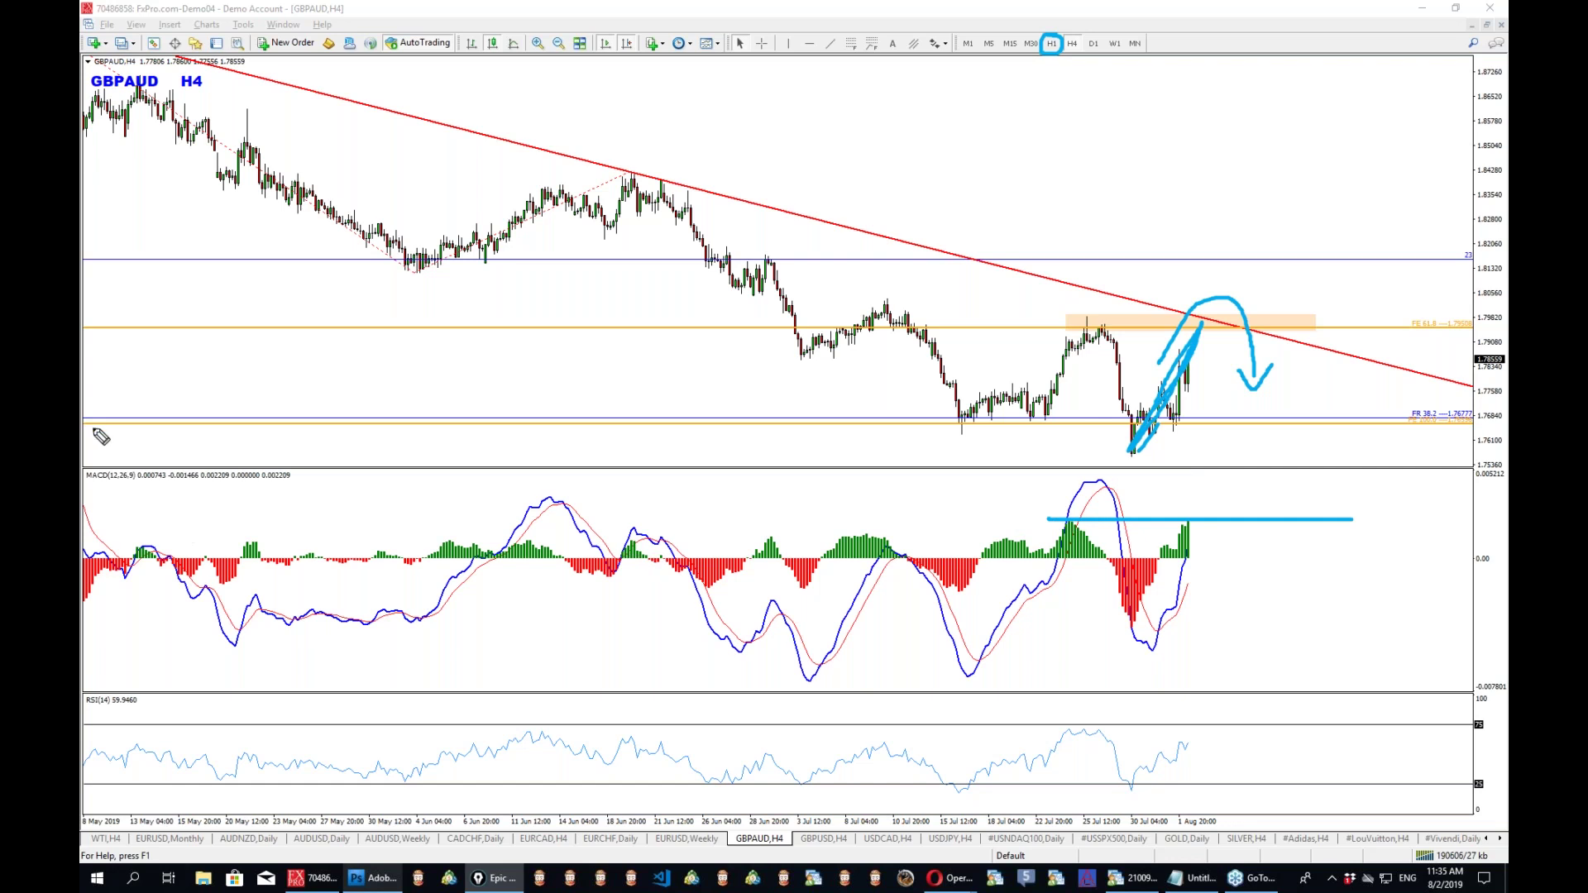
pyautogui.hotkey('ctrl', 'shift', '7')
pyautogui.moveTo(1184, 372); pyautogui.dragTo(1239, 304)
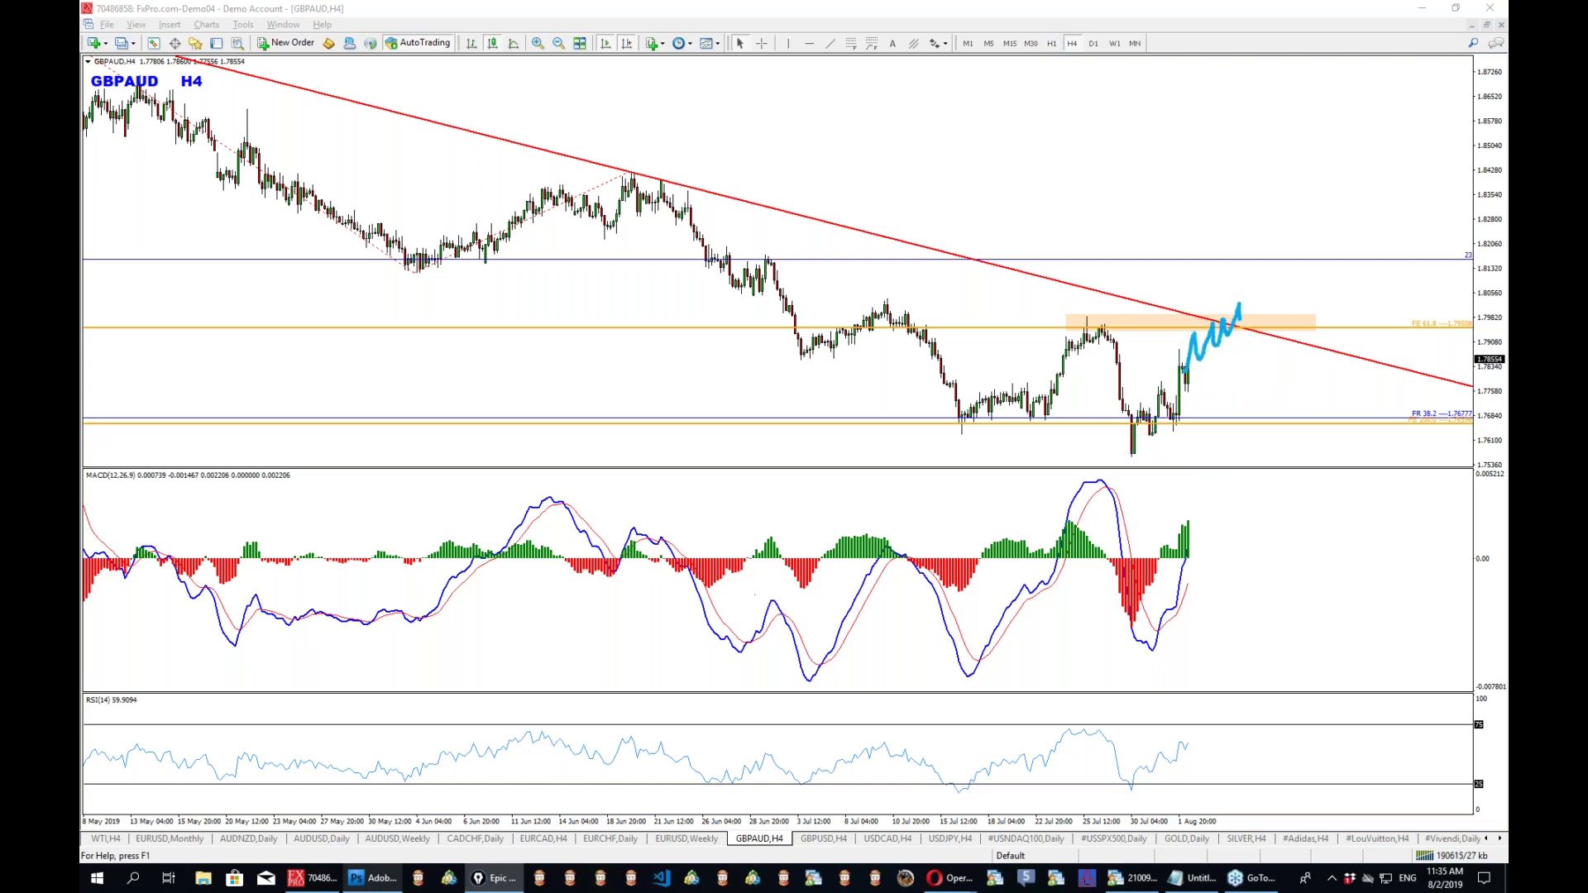
# Clear the annotations, write #1 above the chart, and sketch price rising to a circled point in the orange zone and falling.
pyautogui.hotkey('ctrl', 'shift', 'c')
pyautogui.moveTo(849, 97)
pyautogui.mouseDown()
pyautogui.moveTo(855, 147)
pyautogui.moveTo(891, 141)
pyautogui.mouseUp()
pyautogui.moveTo(736, 93)
pyautogui.mouseDown()
pyautogui.moveTo(750, 147)
pyautogui.moveTo(772, 145)
pyautogui.moveTo(788, 105)
pyautogui.moveTo(801, 124)
pyautogui.mouseUp()
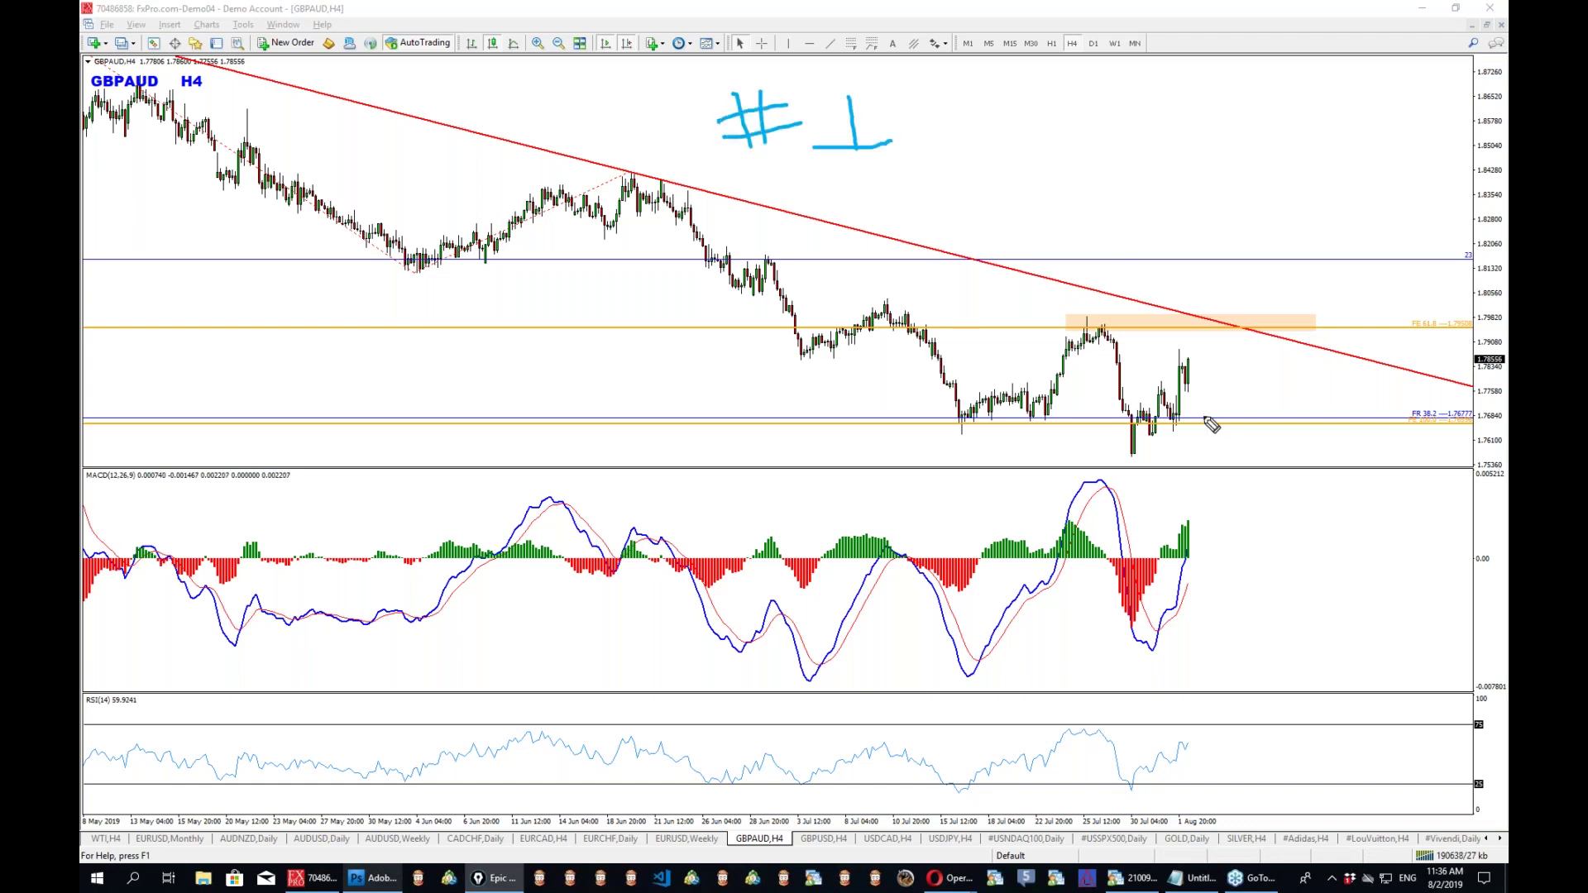
pyautogui.moveTo(1204, 315)
pyautogui.mouseDown()
pyautogui.moveTo(1191, 336)
pyautogui.moveTo(1213, 319)
pyautogui.moveTo(1192, 308)
pyautogui.mouseUp()
pyautogui.moveTo(1165, 425)
pyautogui.mouseDown()
pyautogui.moveTo(1187, 364)
pyautogui.moveTo(1274, 550)
pyautogui.mouseUp()
# Write #2 beside the first label and sketch an upward breakout path with a pullback above the orange zone.
pyautogui.moveTo(1072, 116)
pyautogui.mouseDown()
pyautogui.moveTo(1089, 160)
pyautogui.moveTo(1077, 131)
pyautogui.moveTo(1125, 125)
pyautogui.moveTo(1174, 152)
pyautogui.mouseUp()
pyautogui.moveTo(1206, 329)
pyautogui.mouseDown()
pyautogui.moveTo(1221, 298)
pyautogui.moveTo(1249, 309)
pyautogui.moveTo(1273, 178)
pyautogui.moveTo(1299, 203)
pyautogui.mouseUp()
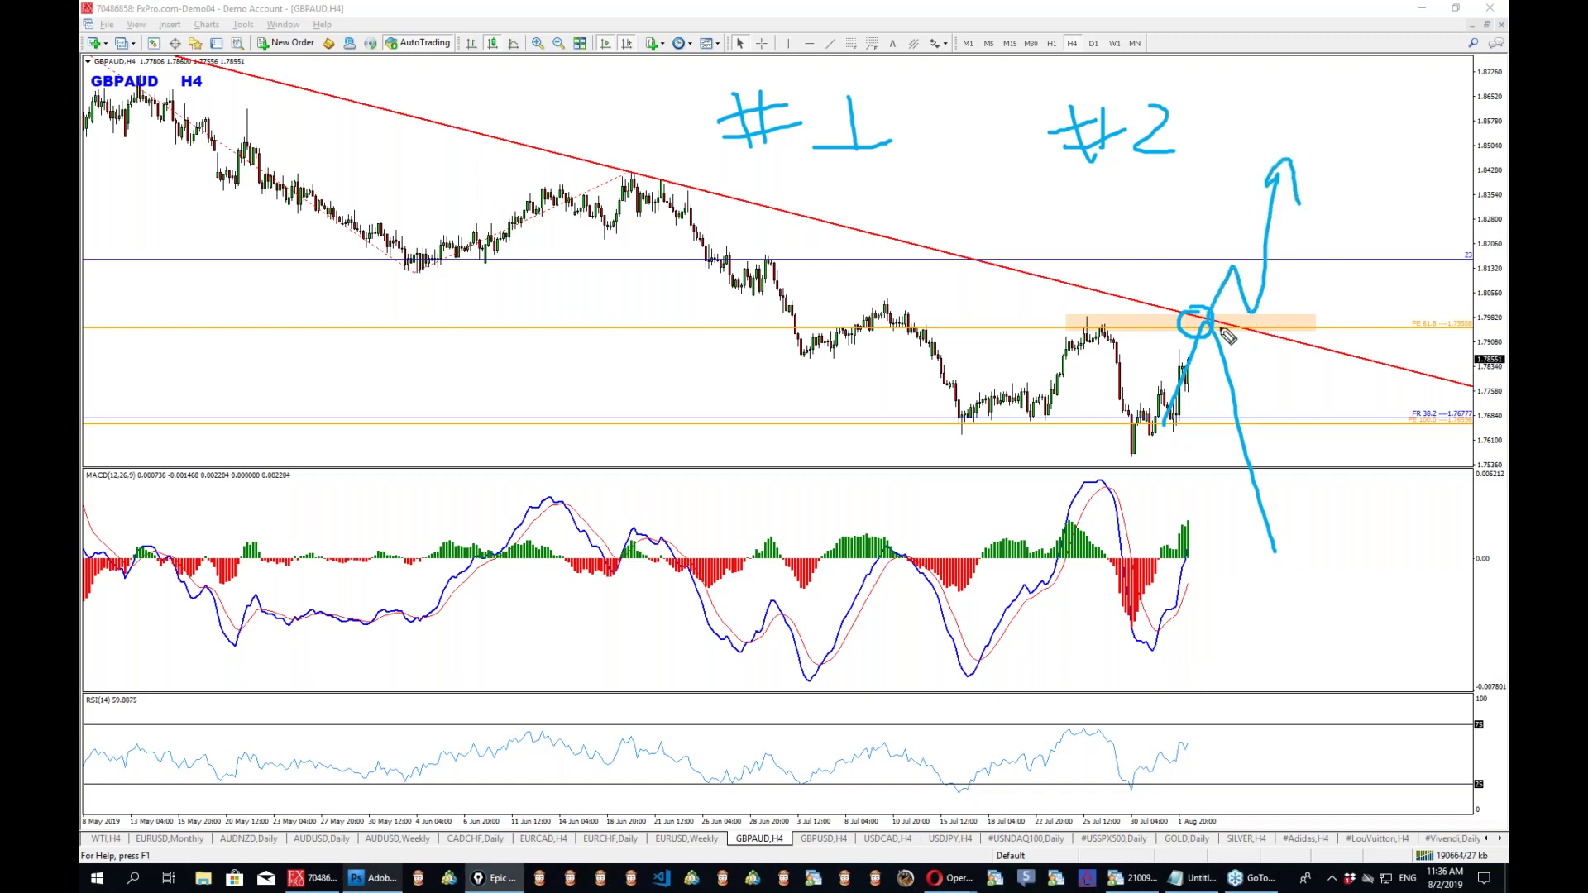
# Circle the latest H4 candles with a horizontal line through them, and draw an upward arrow pointing at #1.
pyautogui.moveTo(1191, 398)
pyautogui.mouseDown()
pyautogui.moveTo(1164, 360)
pyautogui.moveTo(1212, 380)
pyautogui.moveTo(1201, 362)
pyautogui.moveTo(1445, 363)
pyautogui.mouseUp()
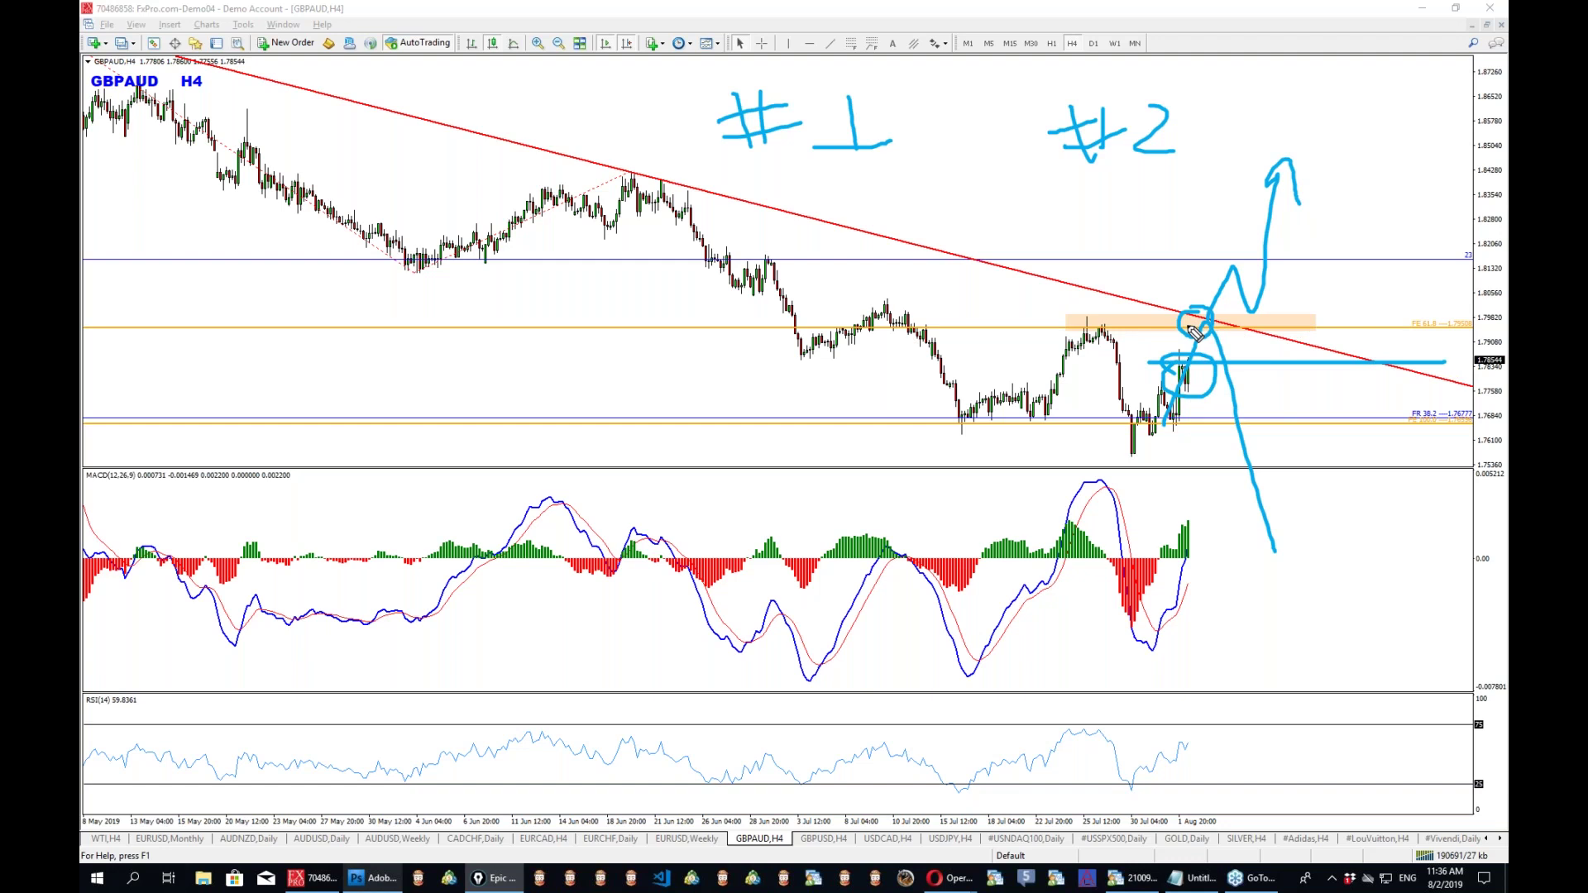
pyautogui.moveTo(865, 343); pyautogui.dragTo(803, 223)
pyautogui.moveTo(827, 172); pyautogui.dragTo(885, 203)
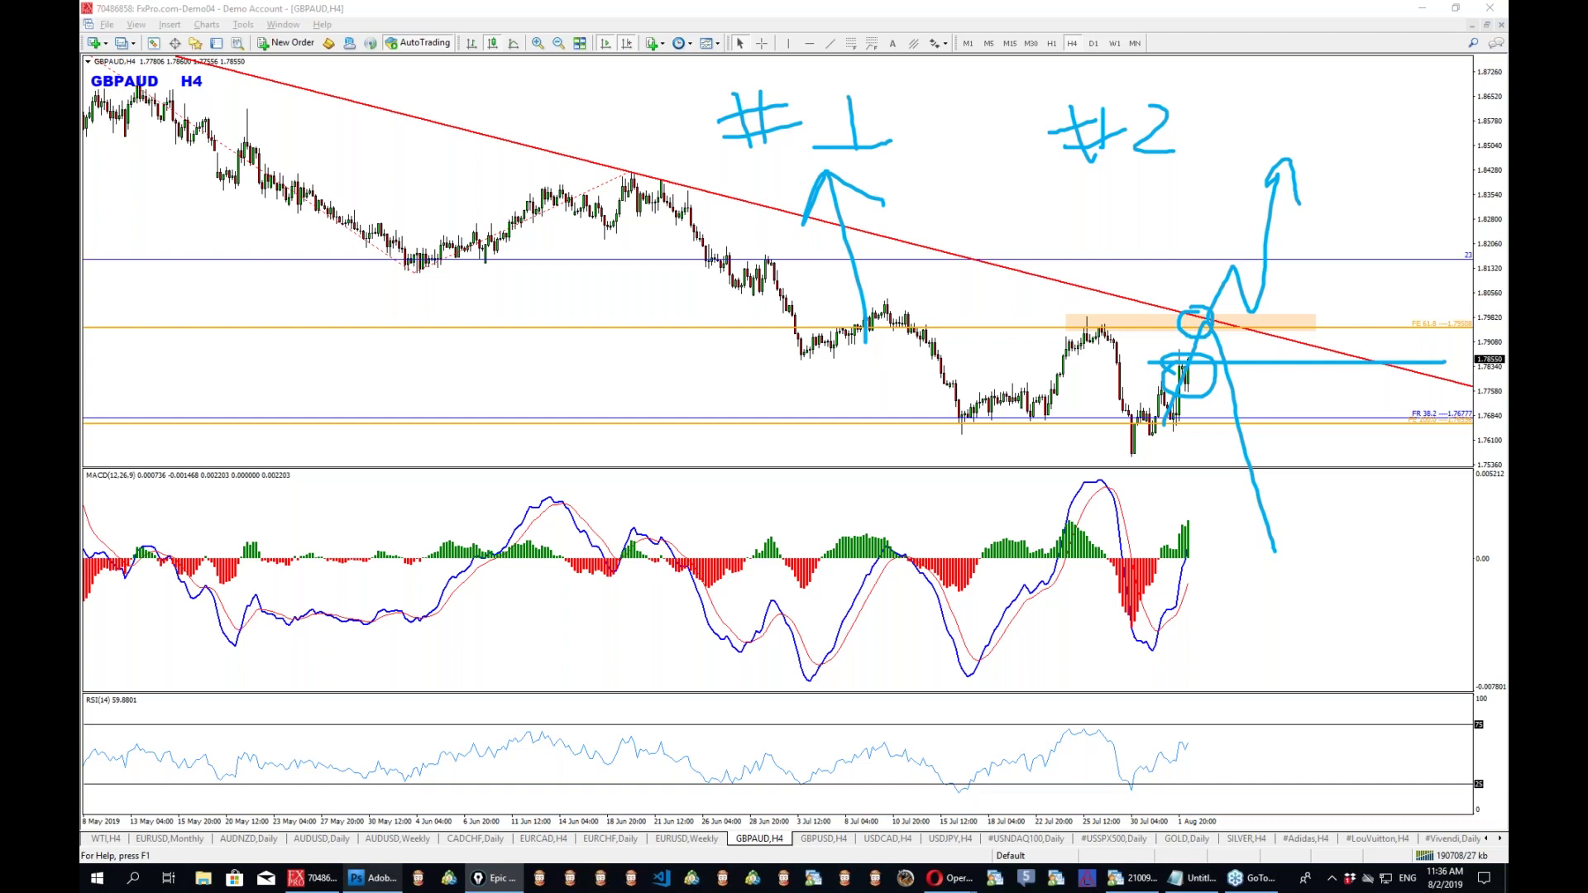
# Clear the annotations and trace the two-leg decline from the May high to the July low on the GBPAUD Daily chart.
pyautogui.hotkey('ctrl', 'shift', '7')
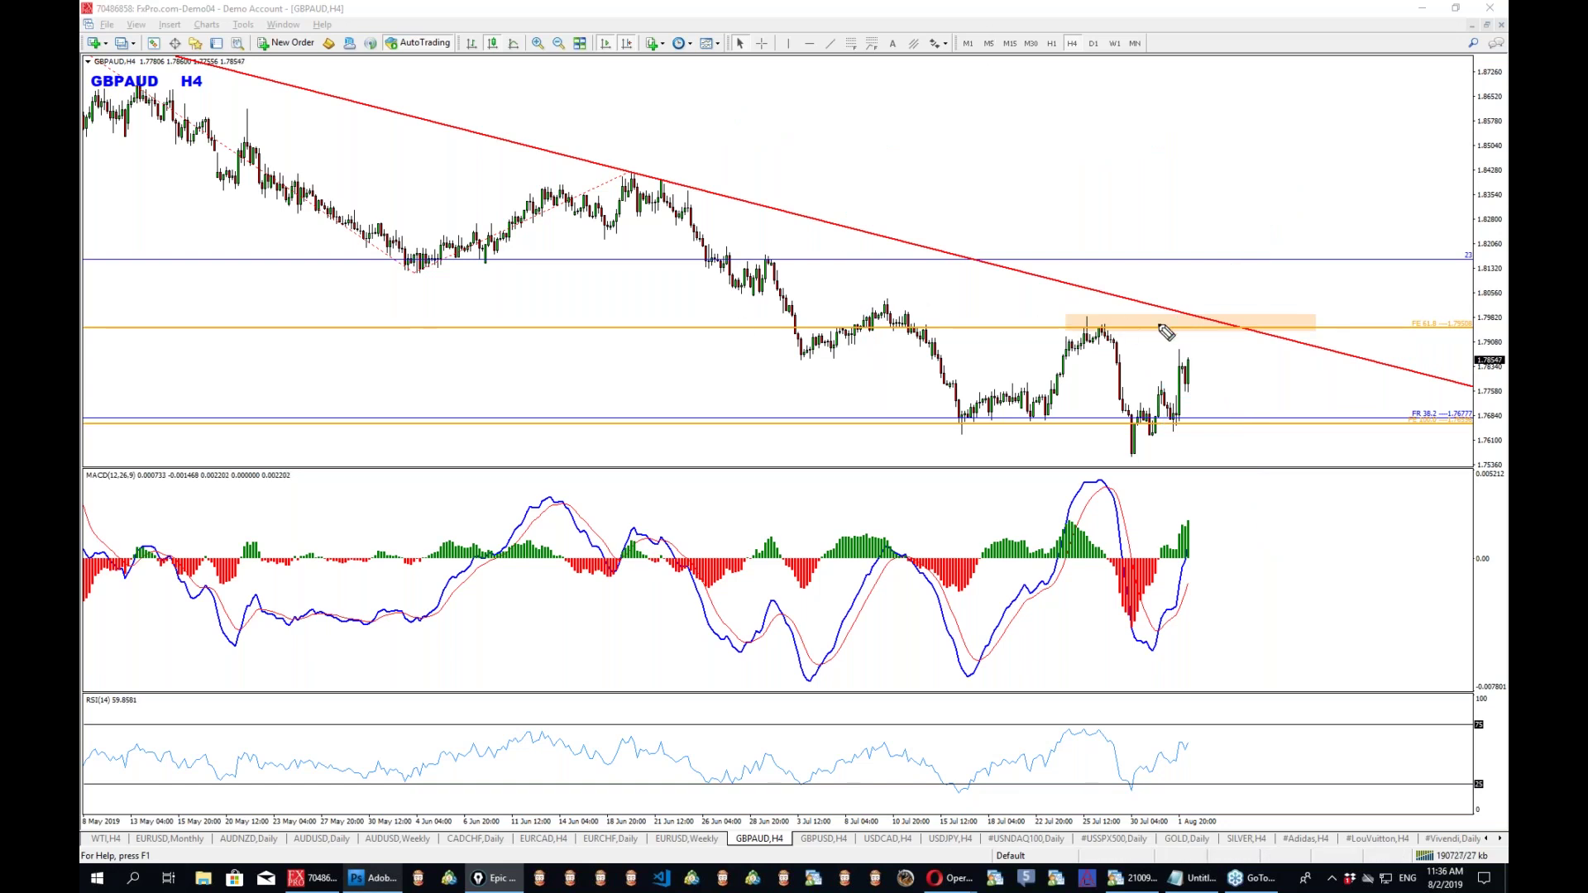
pyautogui.click(1094, 43)
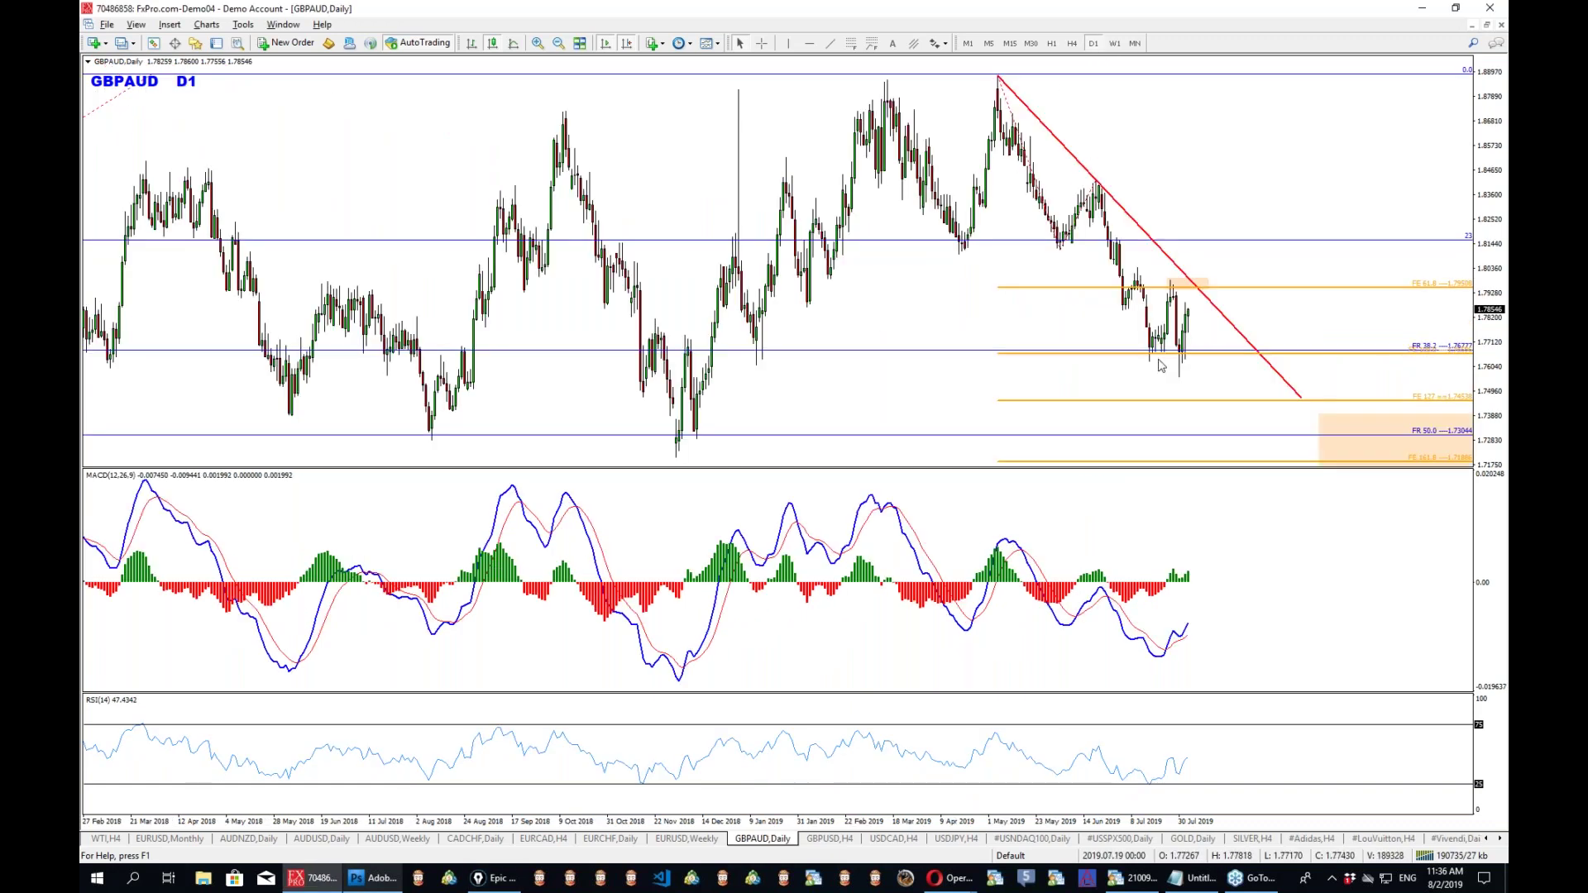
pyautogui.hotkey('ctrl', 'shift', '3')
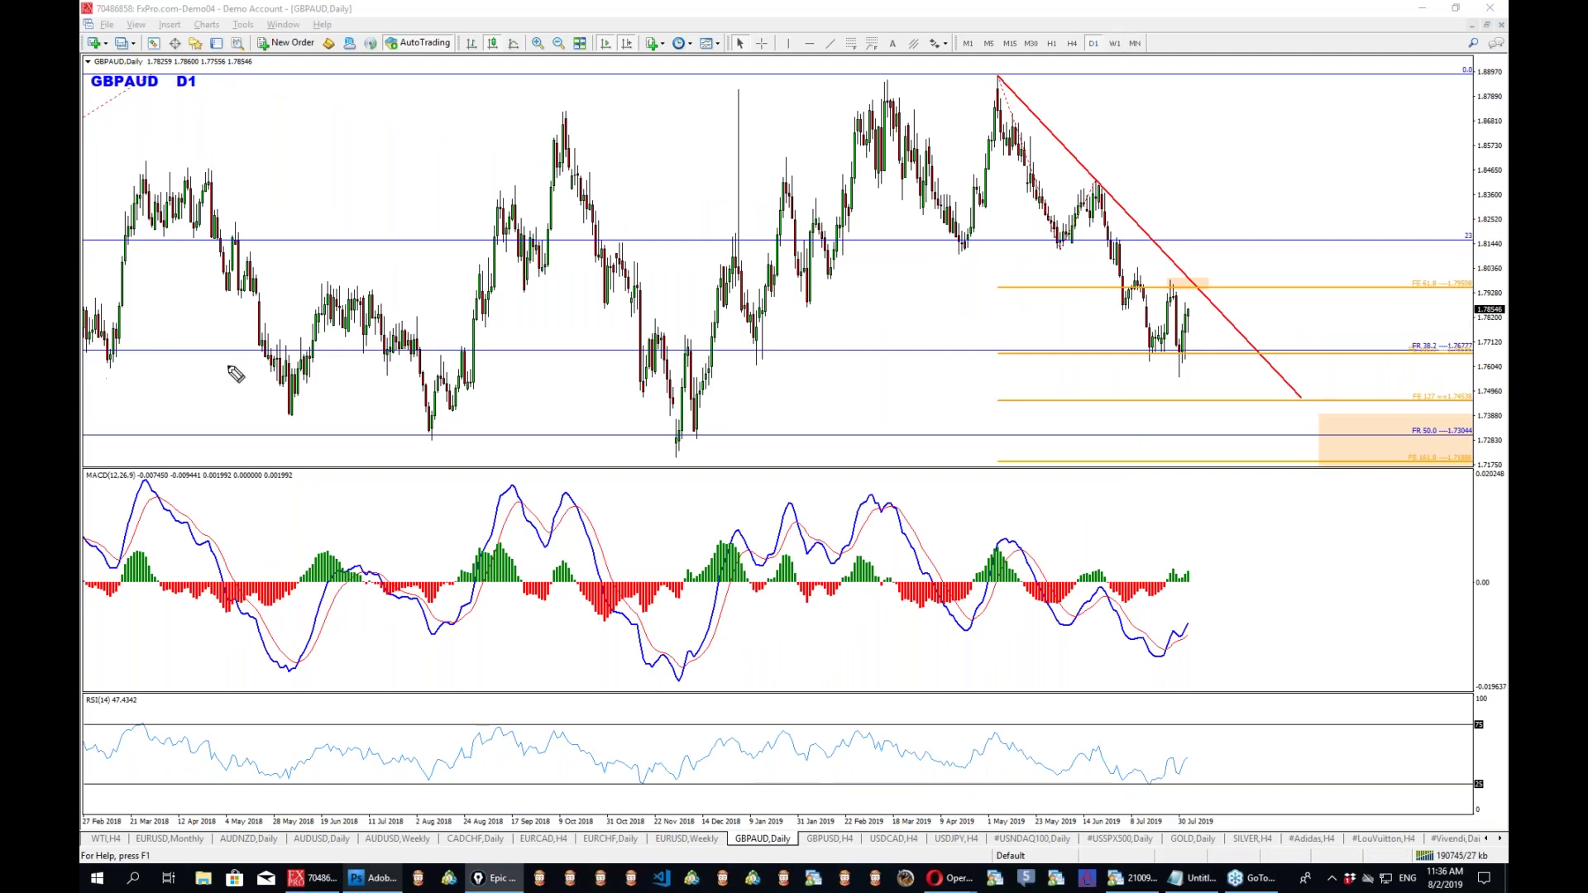
pyautogui.moveTo(986, 72)
pyautogui.mouseDown()
pyautogui.moveTo(1051, 239)
pyautogui.moveTo(1100, 217)
pyautogui.moveTo(1160, 376)
pyautogui.mouseUp()
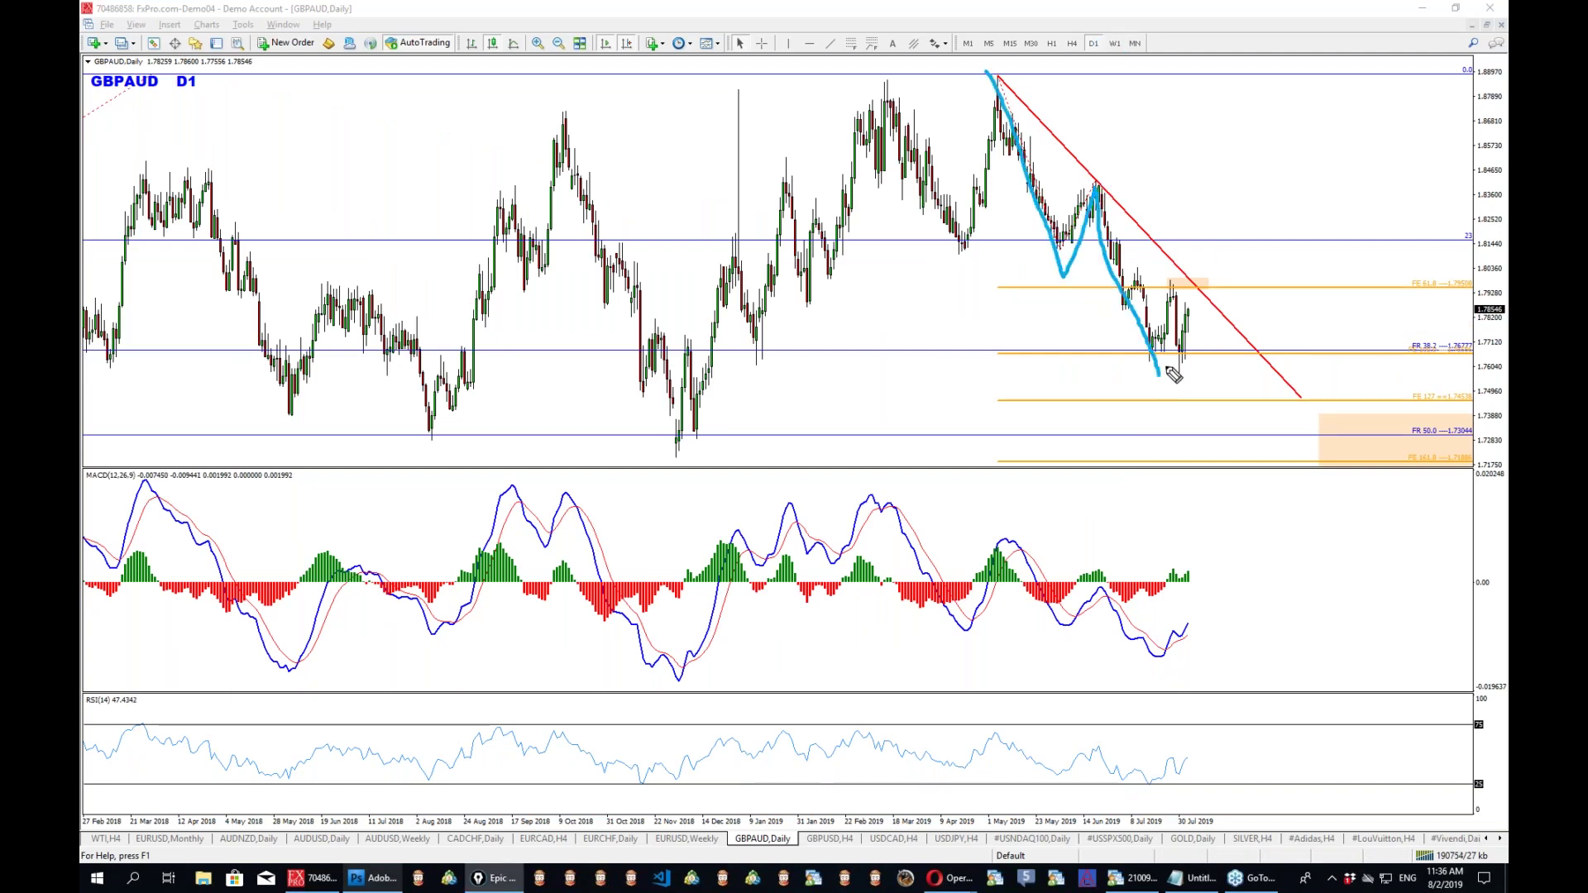
# Draw a horizontal line at the late July high with a rising stroke crossing it, and connect the last two lows.
pyautogui.moveTo(1150, 280); pyautogui.dragTo(1245, 279)
pyautogui.moveTo(1174, 372); pyautogui.dragTo(1210, 258)
pyautogui.moveTo(1151, 367); pyautogui.dragTo(1177, 381)
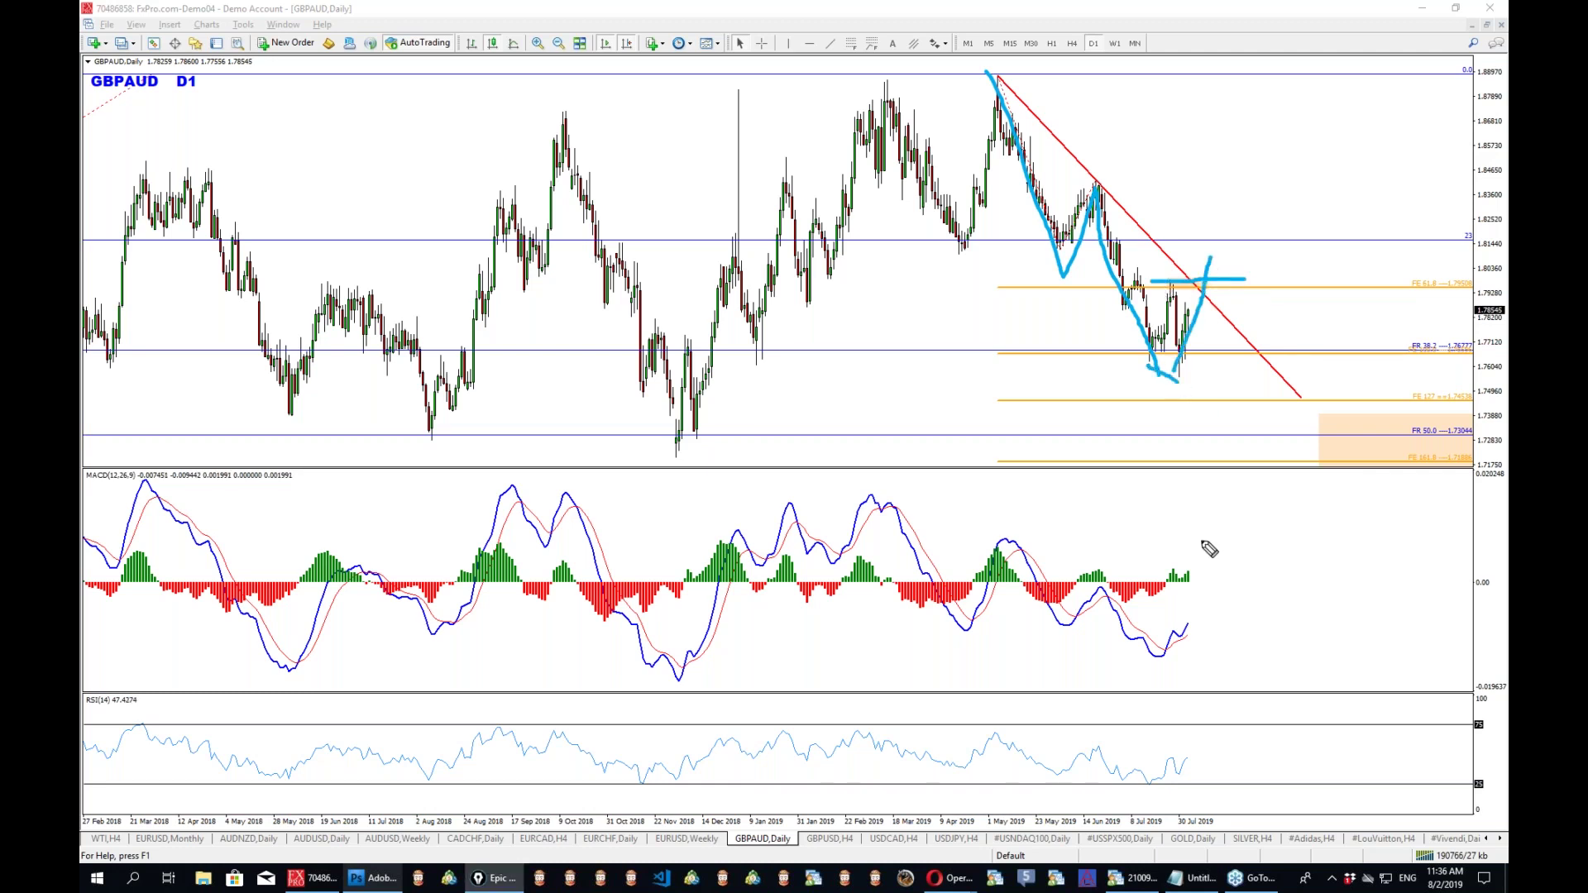
# Draw a rising stroke under the latest MACD lows, extend the breakout path into an upward arrow, and circle the H1 timeframe.
pyautogui.moveTo(1161, 662); pyautogui.dragTo(1189, 635)
pyautogui.moveTo(1207, 287)
pyautogui.mouseDown()
pyautogui.moveTo(1236, 208)
pyautogui.moveTo(1244, 238)
pyautogui.mouseUp()
pyautogui.moveTo(1063, 36)
pyautogui.mouseDown()
pyautogui.moveTo(1042, 45)
pyautogui.moveTo(1062, 37)
pyautogui.mouseUp()
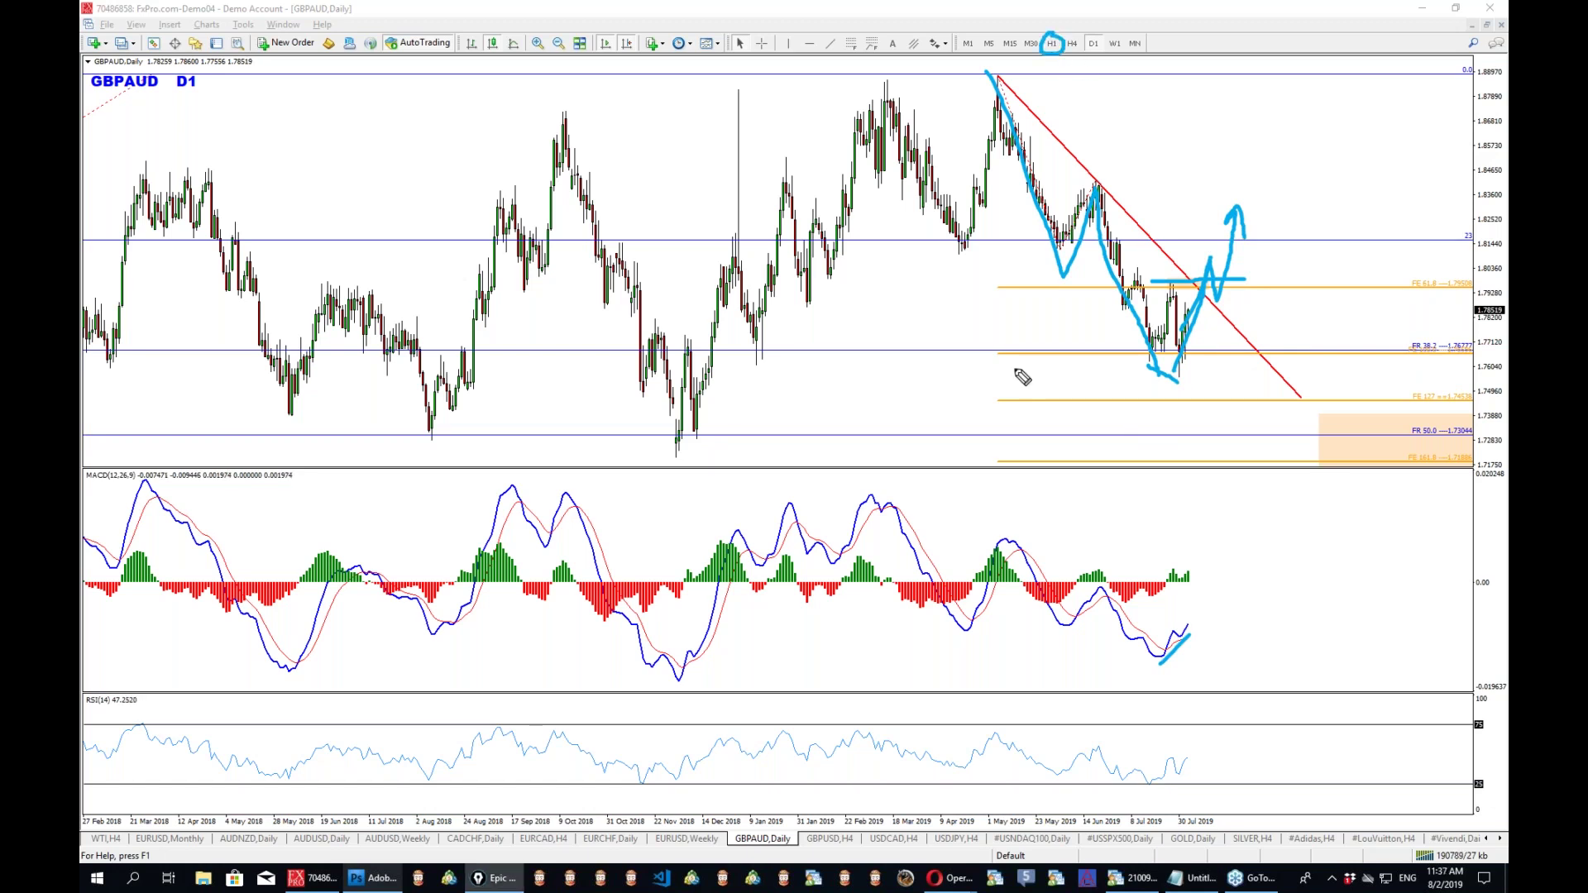
# Clear the annotations, mark the July low and late July high with horizontal lines, and sketch a rise and drop to FR 50.0.
pyautogui.hotkey('ctrl', 'shift', '7')
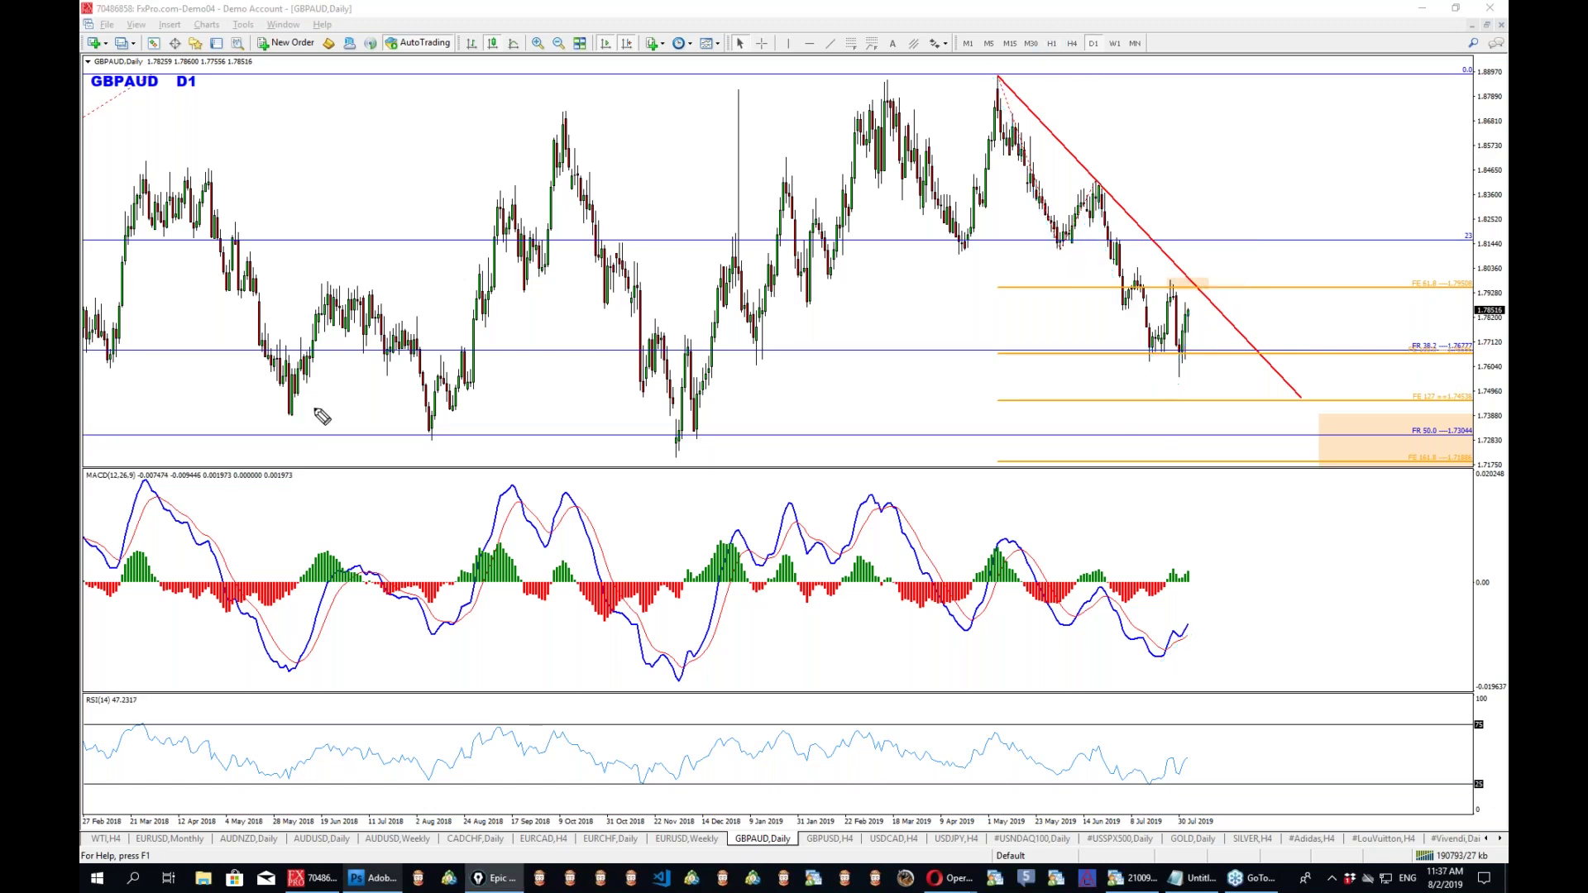
pyautogui.moveTo(1122, 360); pyautogui.dragTo(1227, 364)
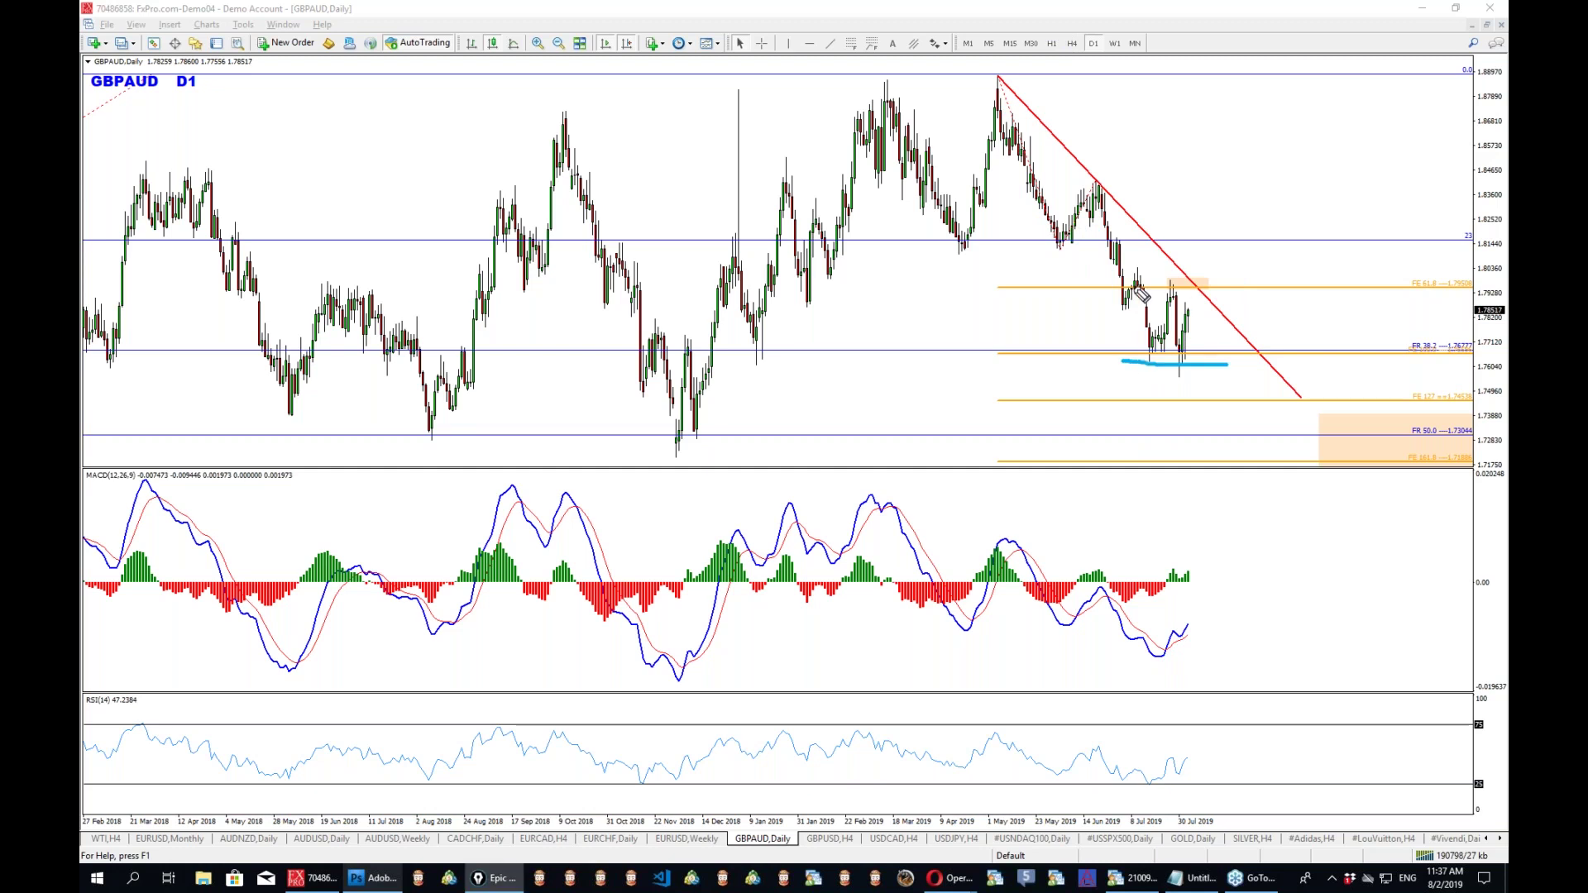
pyautogui.moveTo(1071, 287); pyautogui.dragTo(1331, 282)
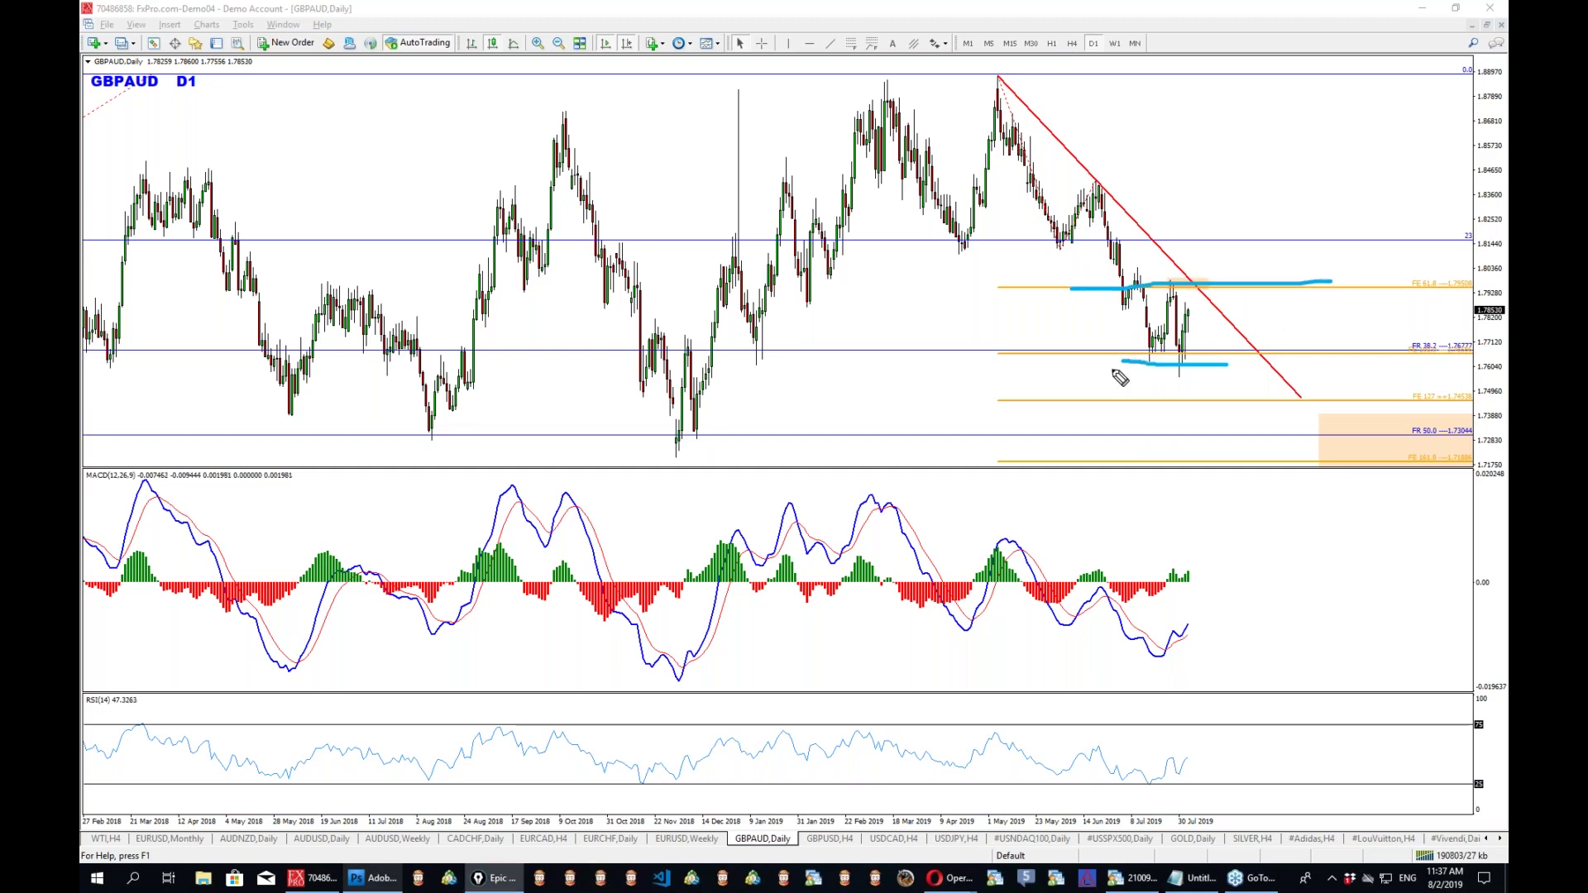
pyautogui.moveTo(1181, 323)
pyautogui.mouseDown()
pyautogui.moveTo(1196, 283)
pyautogui.moveTo(1222, 436)
pyautogui.mouseUp()
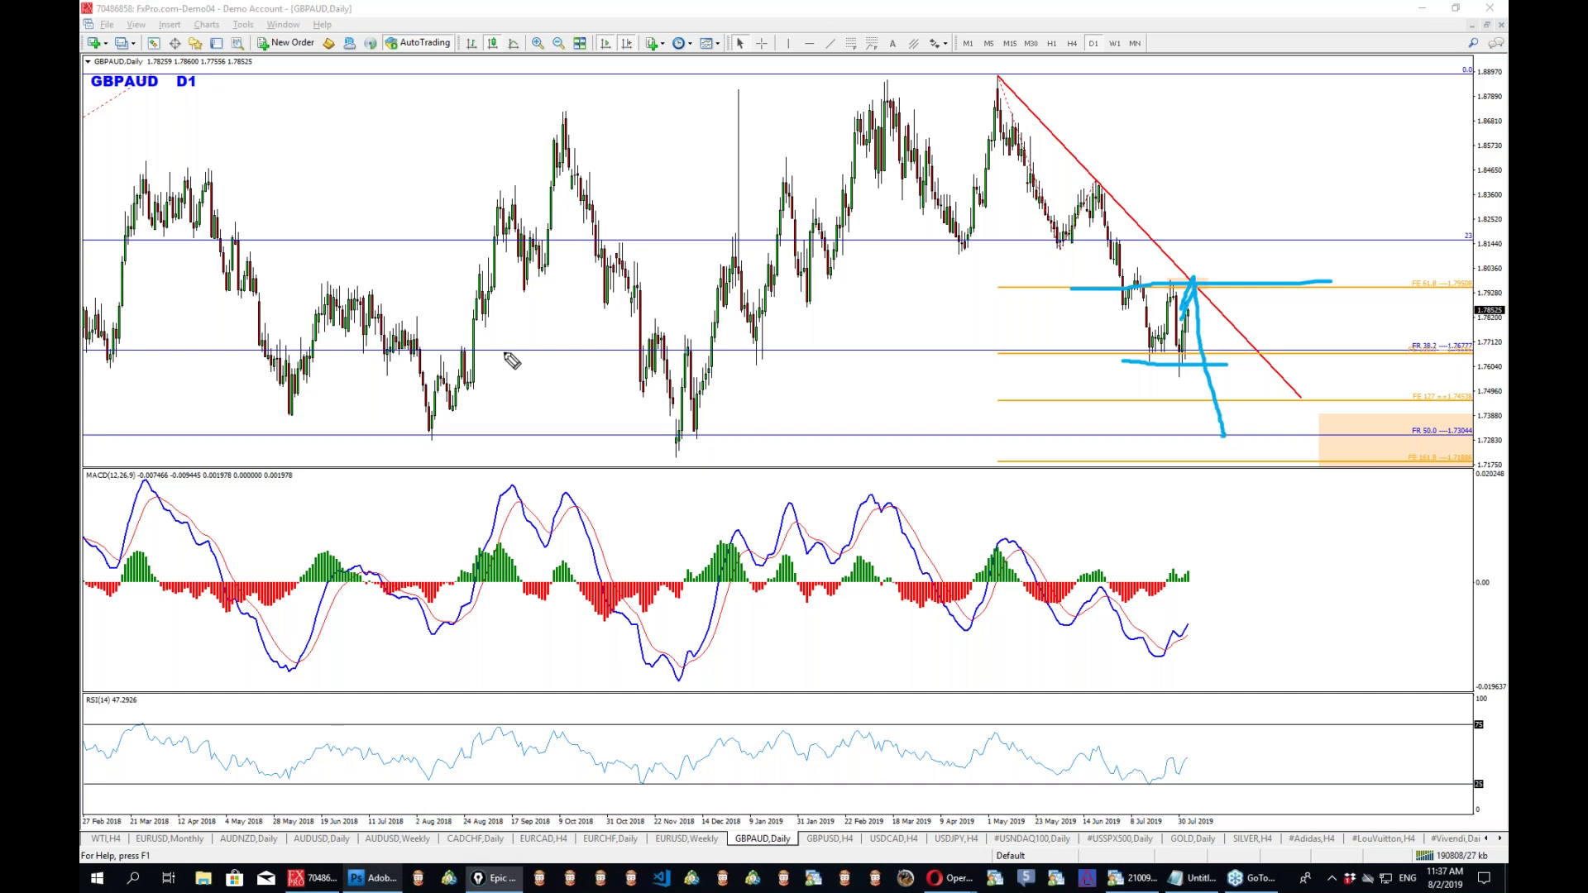
# Replace the annotations with range lines, a decline from the circled trendline touch to a circled lower target, and a thick line at FR 38.2.
pyautogui.hotkey('ctrl', 'shift', '7')
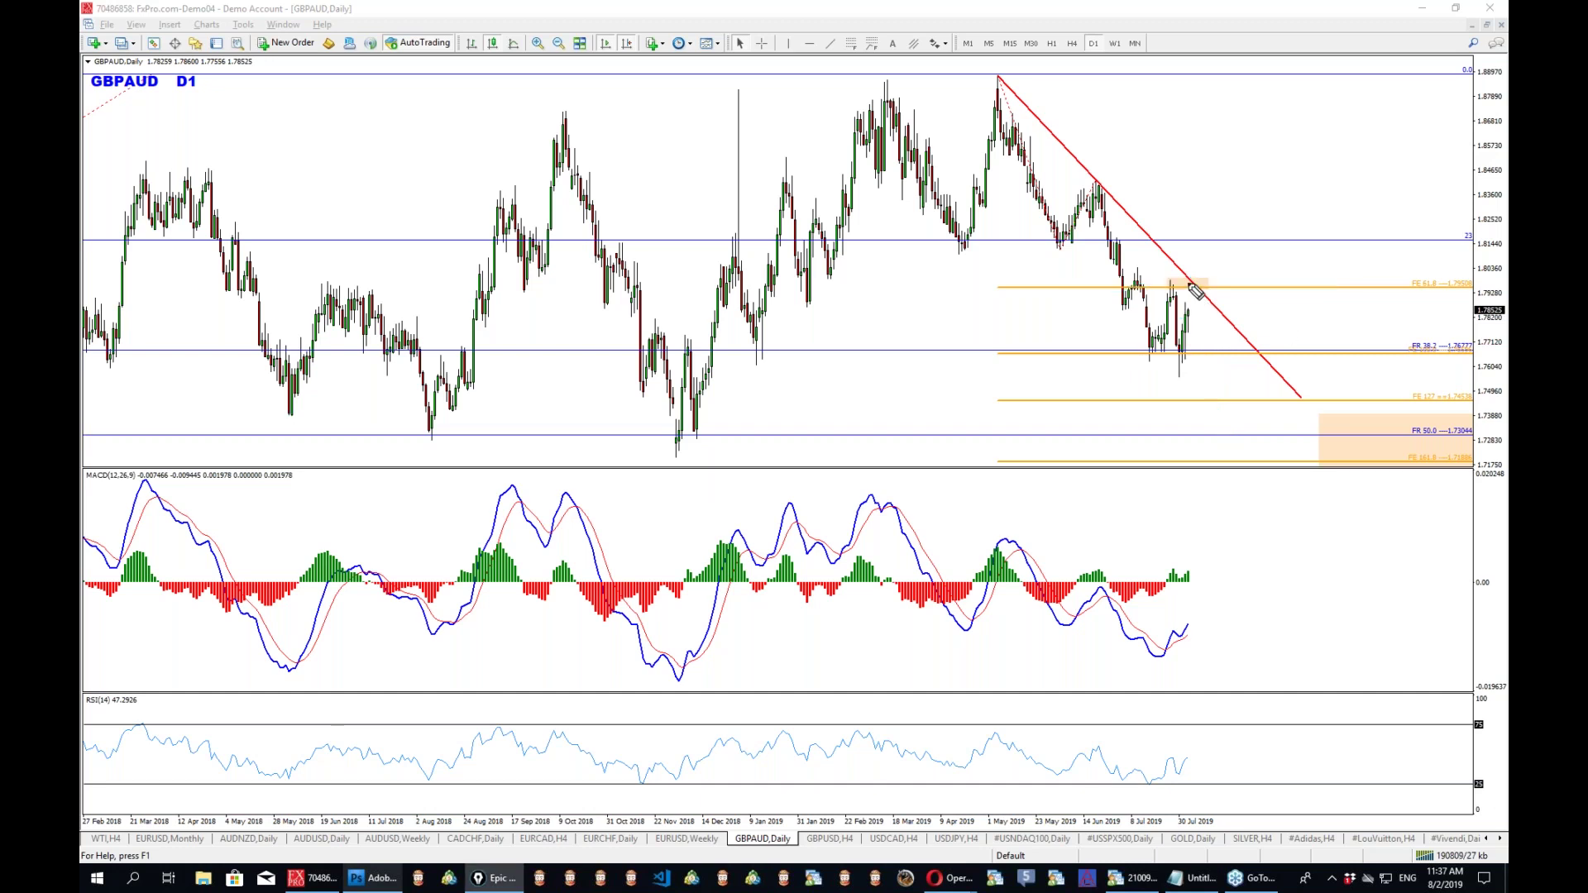
pyautogui.moveTo(1244, 286); pyautogui.dragTo(1145, 284)
pyautogui.moveTo(1148, 363); pyautogui.dragTo(1240, 364)
pyautogui.moveTo(1197, 298)
pyautogui.mouseDown()
pyautogui.moveTo(1249, 451)
pyautogui.moveTo(1240, 471)
pyautogui.moveTo(1290, 451)
pyautogui.mouseUp()
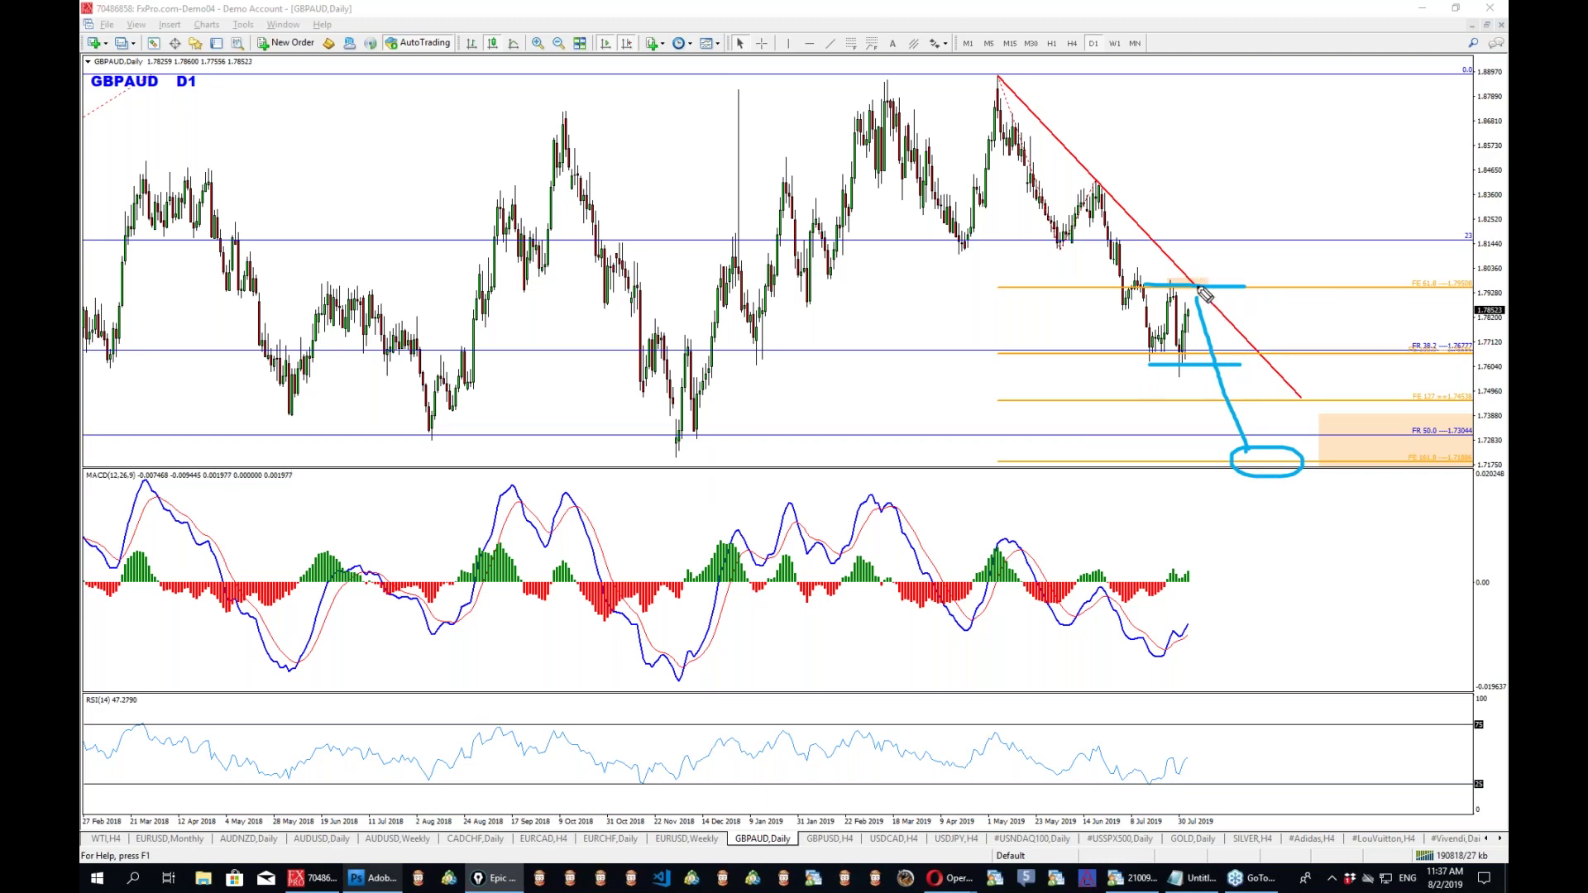
pyautogui.moveTo(1192, 289); pyautogui.dragTo(1191, 286)
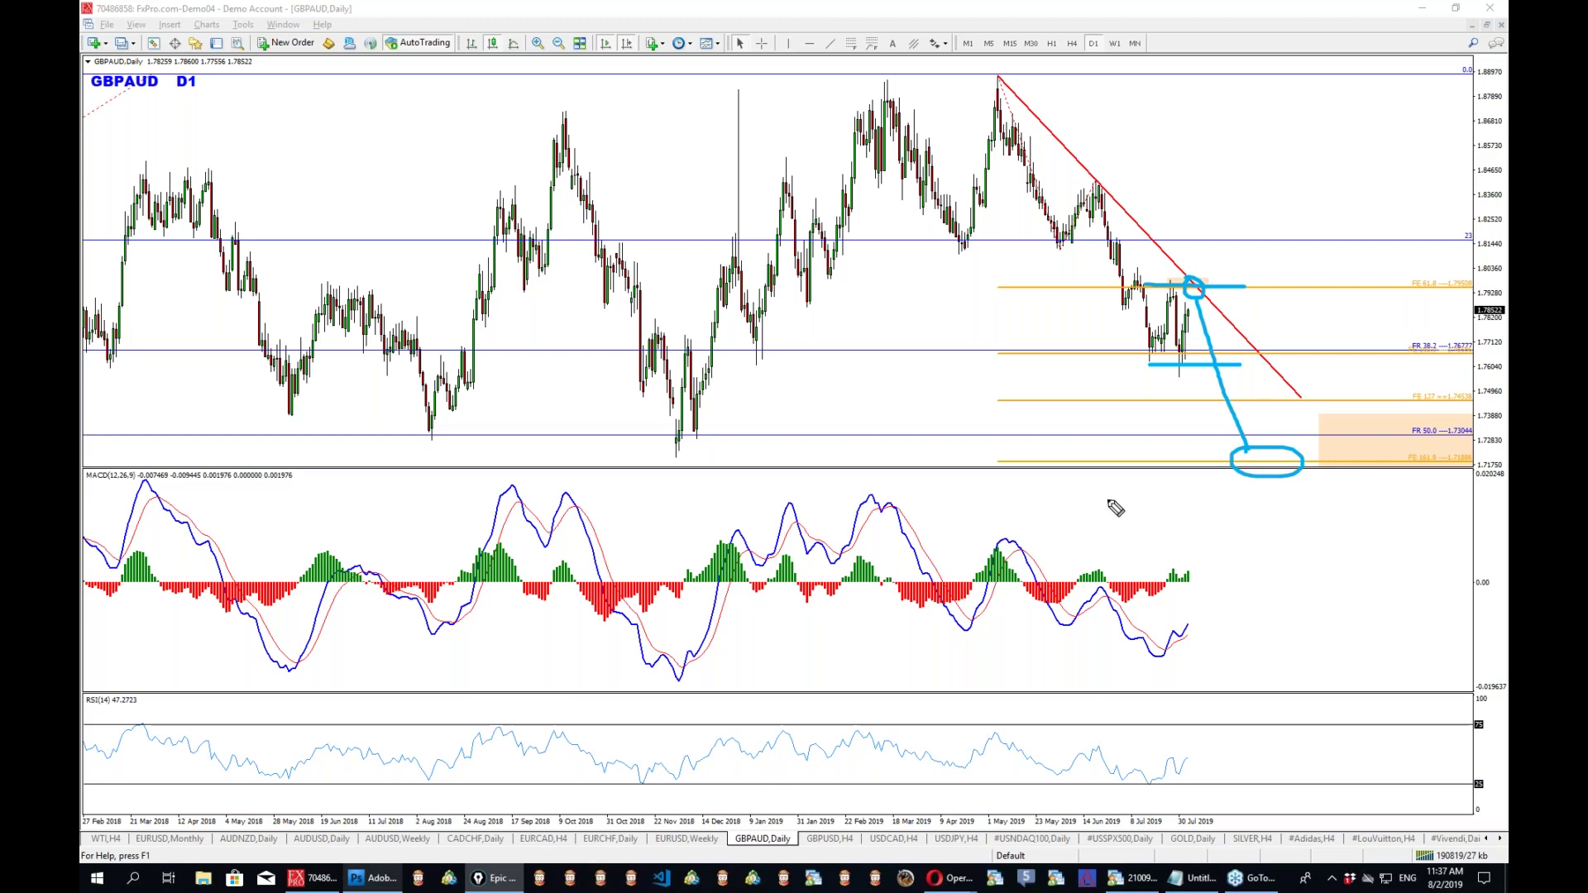
pyautogui.moveTo(1131, 357); pyautogui.dragTo(1256, 357)
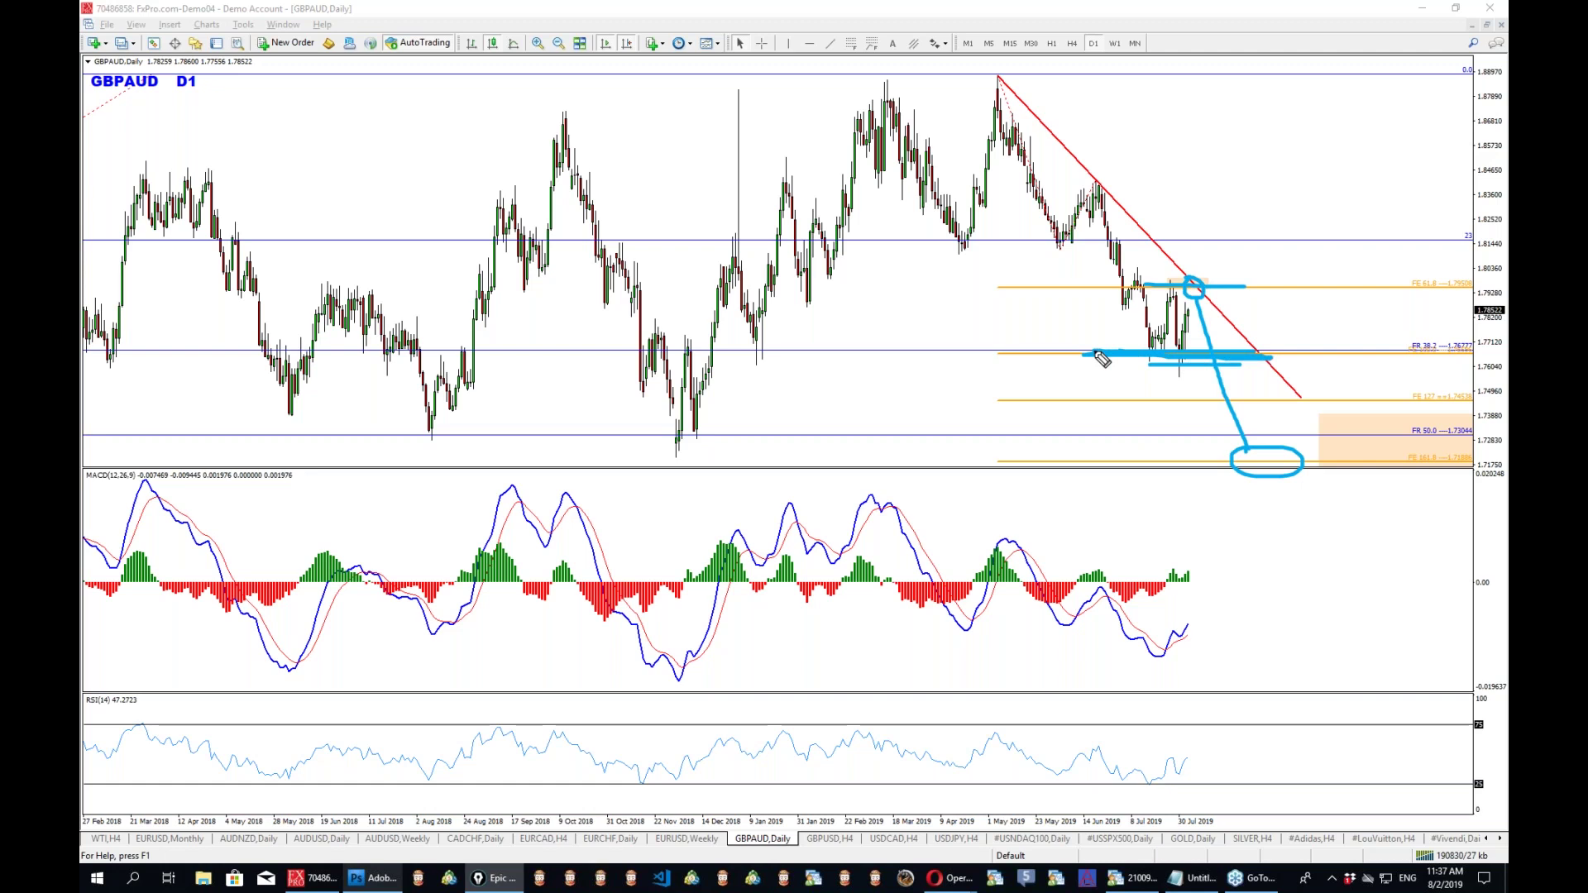
# Switch the GBPAUD chart to the H4 timeframe and clear the annotations.
pyautogui.hotkey('ctrl', 'shift', '2')
pyautogui.middleClick(1206, 296)
pyautogui.moveTo(1213, 283); pyautogui.dragTo(1315, 351)
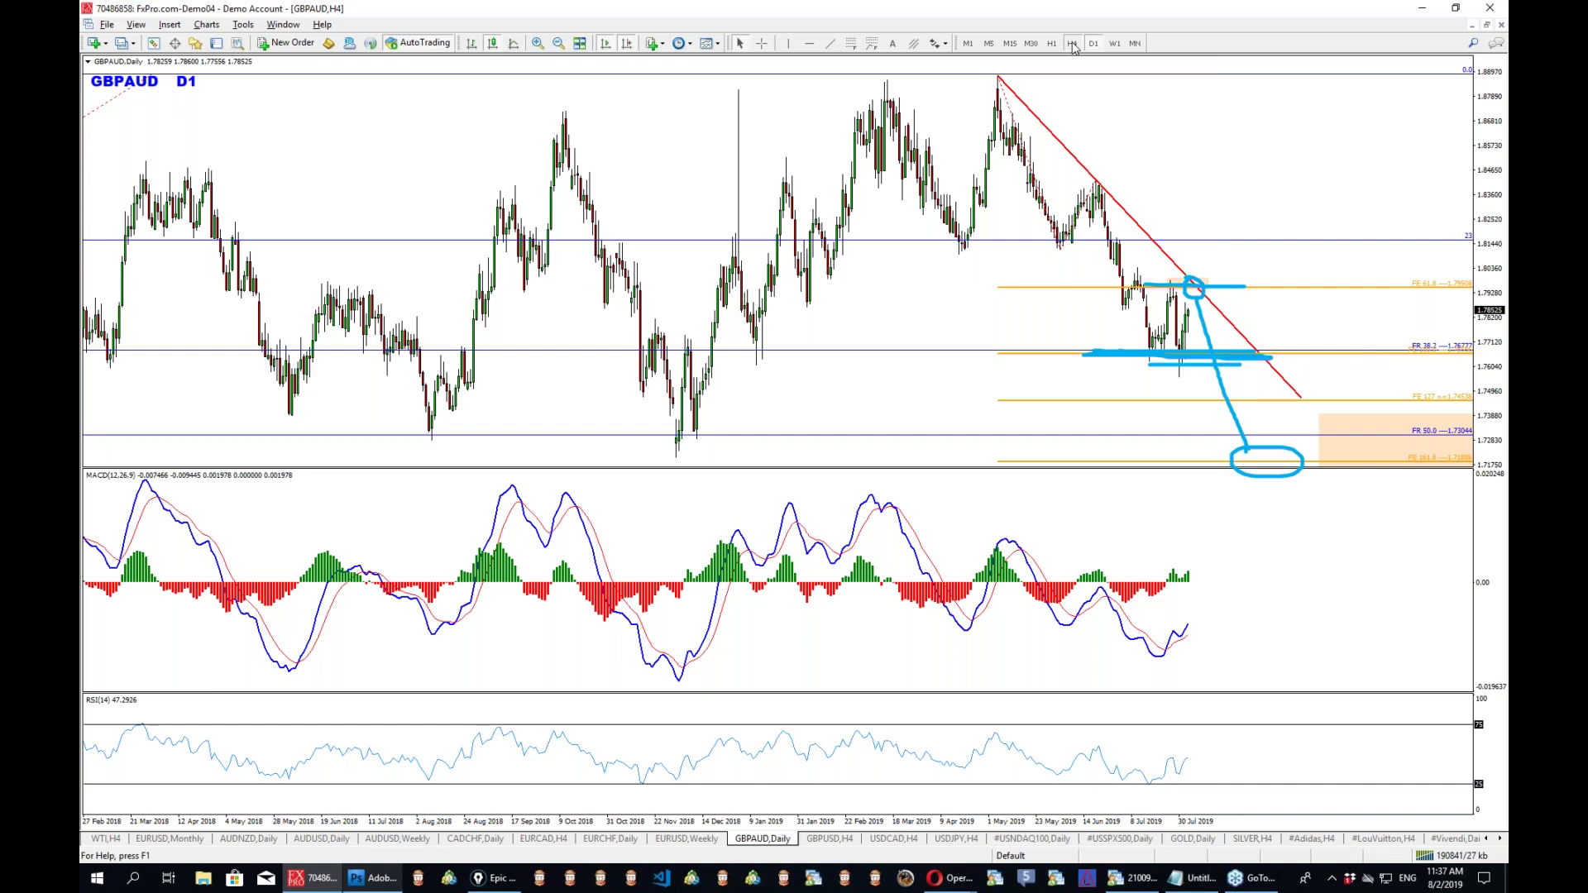
pyautogui.click(1073, 43)
pyautogui.hotkey('ctrl', 'shift', '7')
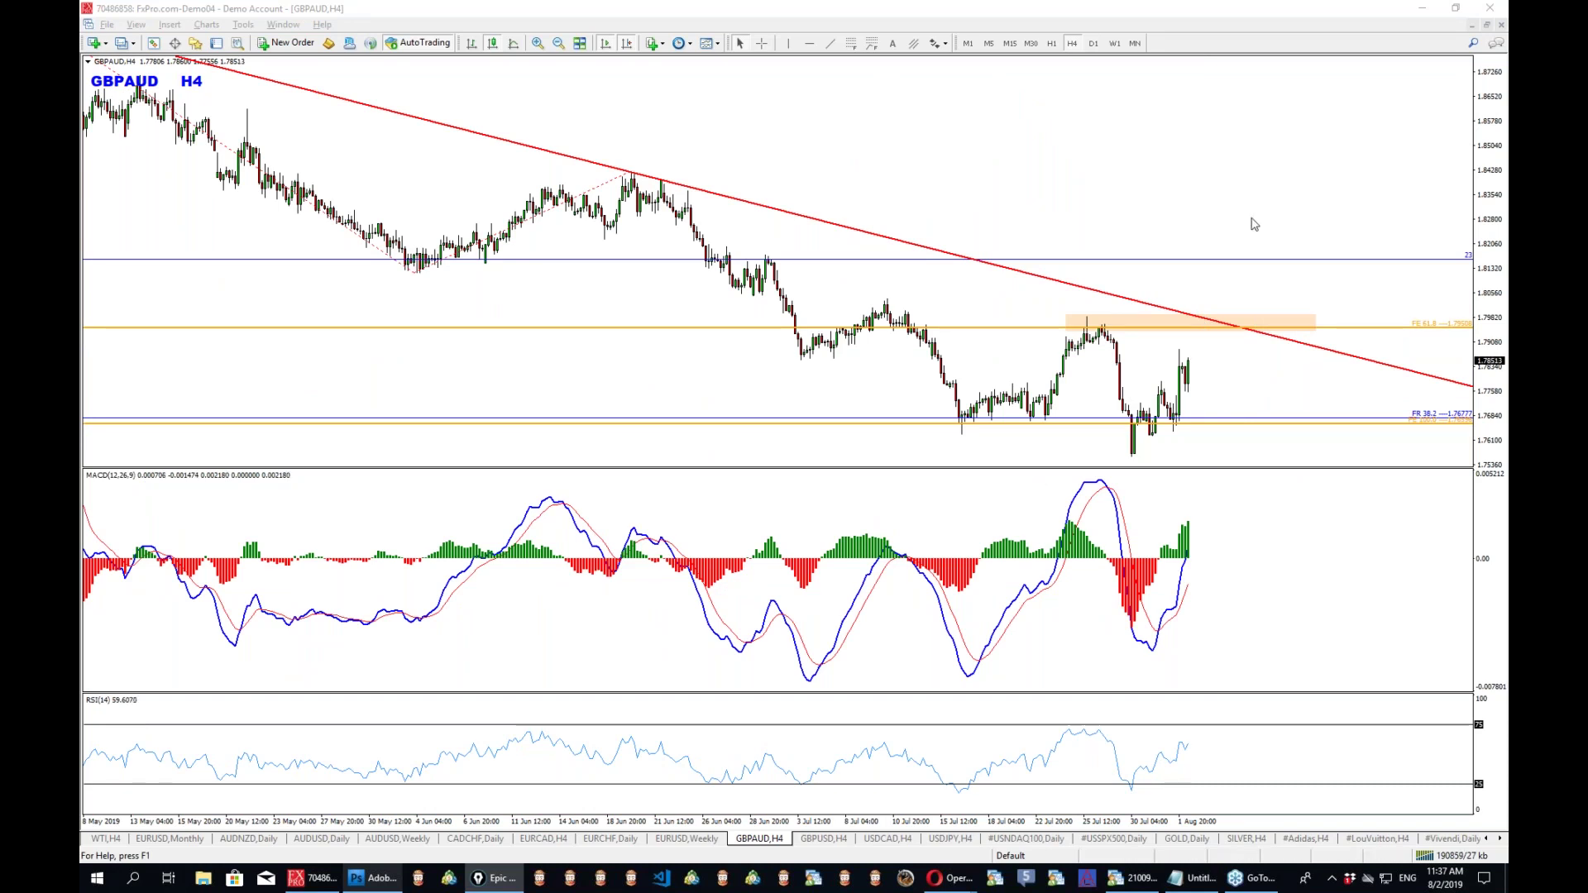
# Switch to the GBPAUD W1 report image in Opera and underline the W1 label.
pyautogui.click(311, 877)
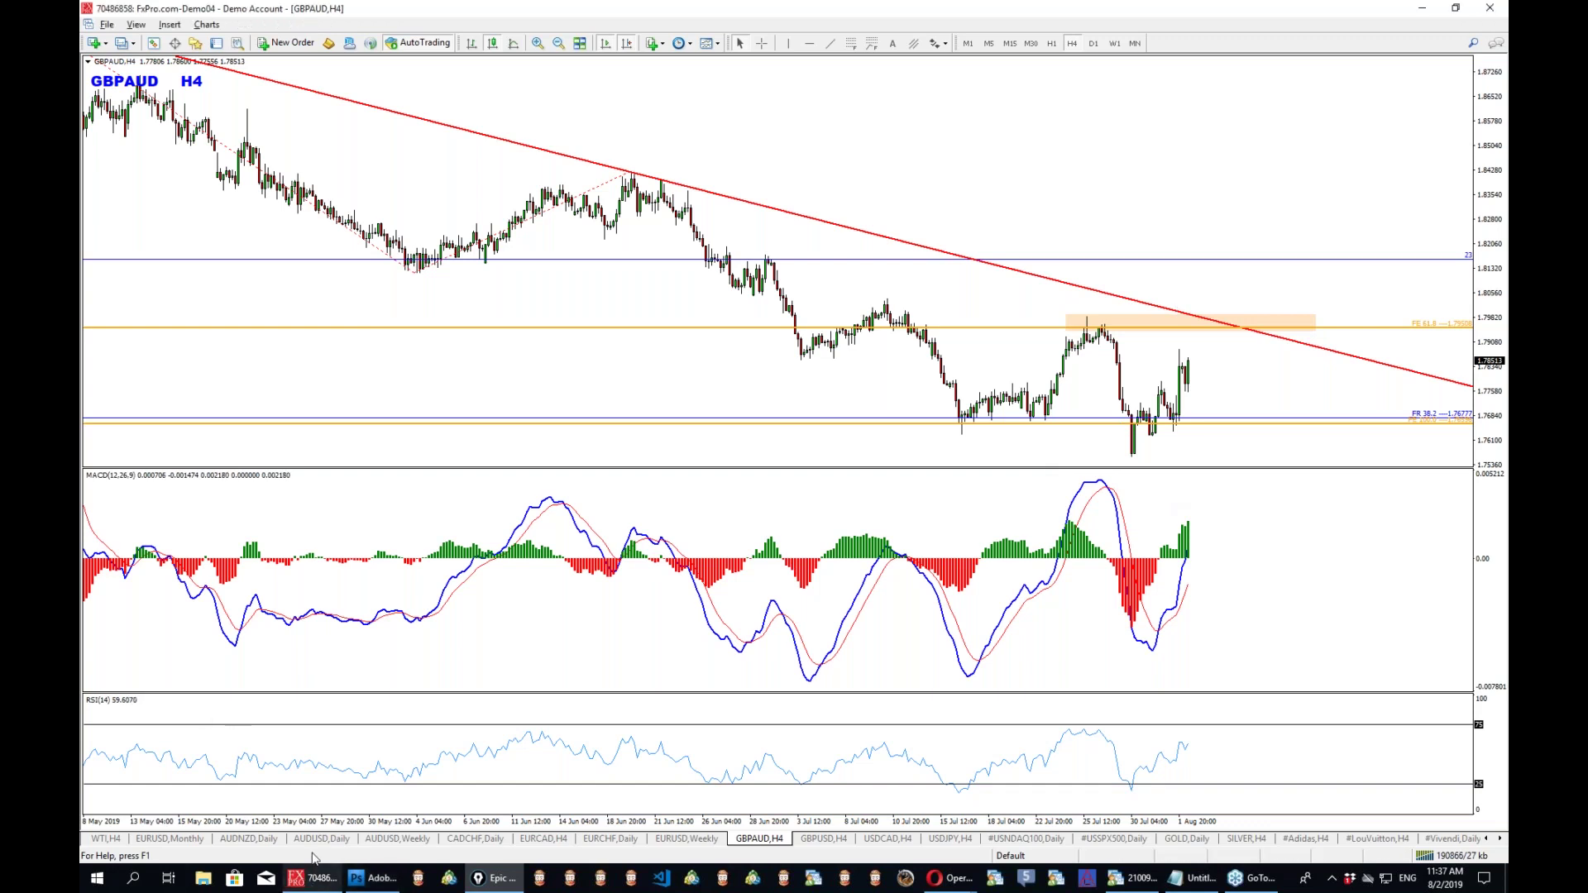
pyautogui.click(303, 883)
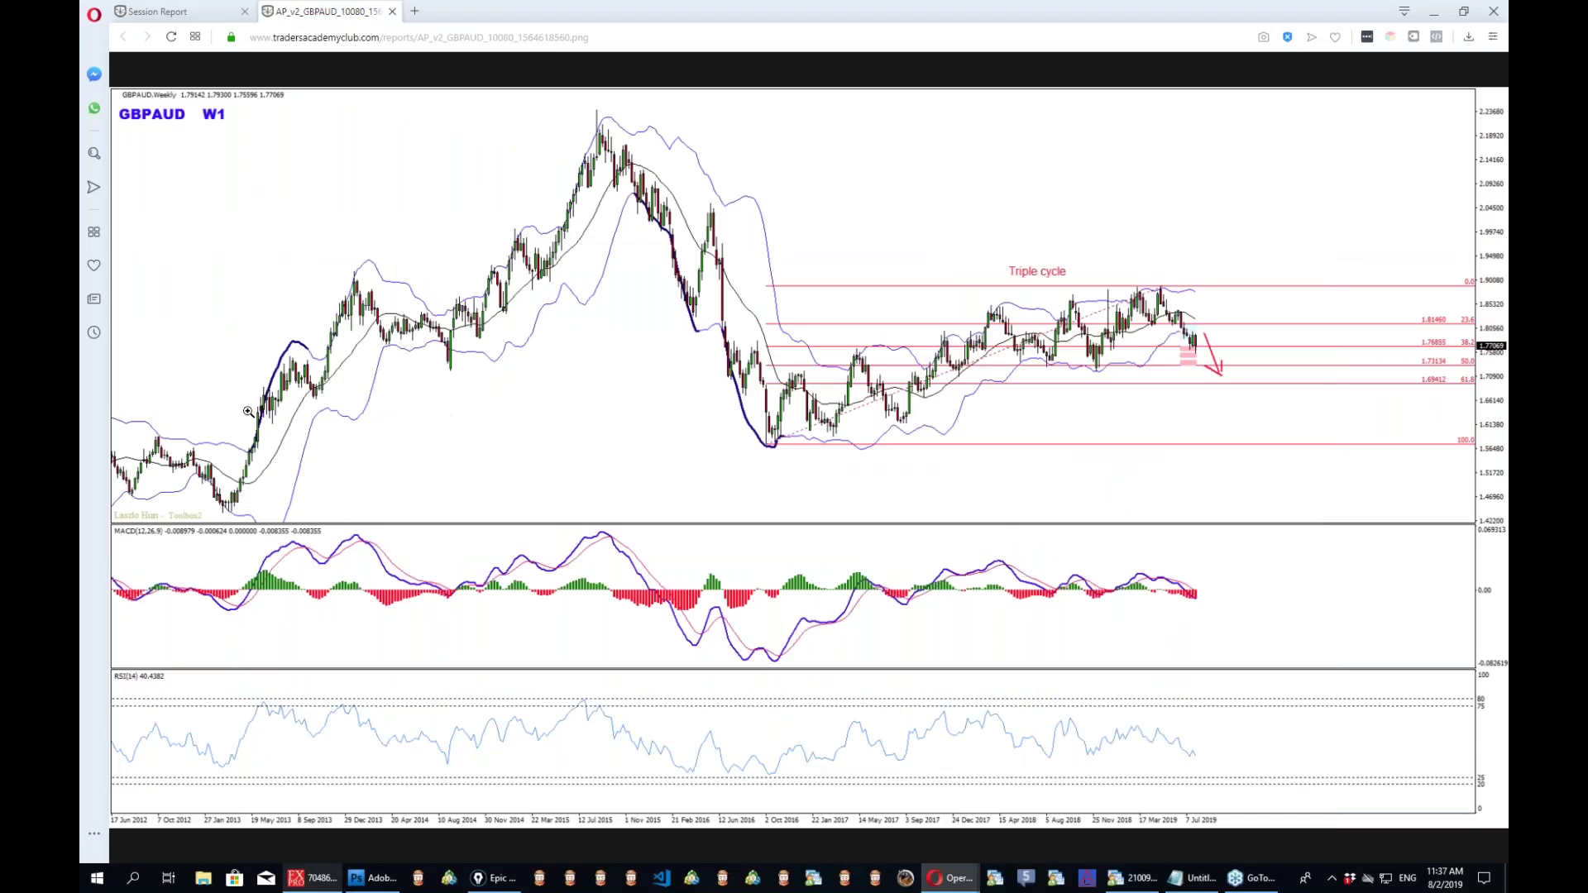
pyautogui.hotkey('ctrl', 'shift', '2')
pyautogui.moveTo(194, 129); pyautogui.dragTo(250, 129)
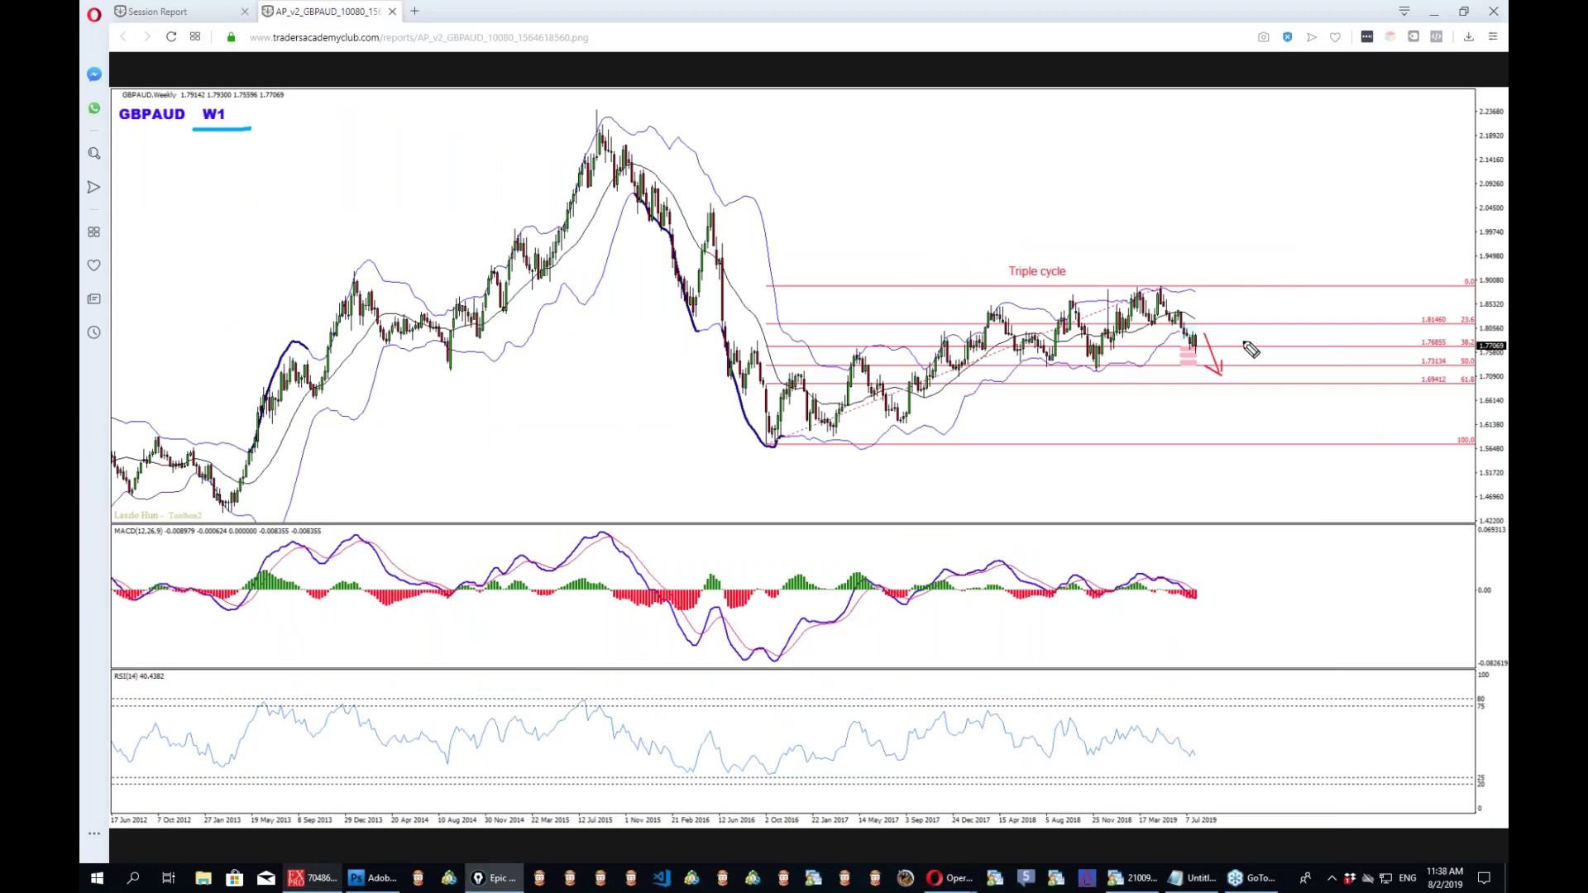
# Mark the recent double top, circle the red arrow's tip, and draw a falling stroke under the MACD before clearing the annotations.
pyautogui.moveTo(1126, 289)
pyautogui.mouseDown()
pyautogui.moveTo(1173, 288)
pyautogui.moveTo(1162, 337)
pyautogui.mouseUp()
pyautogui.moveTo(1224, 364); pyautogui.dragTo(1237, 366)
pyautogui.moveTo(1126, 603); pyautogui.dragTo(1227, 626)
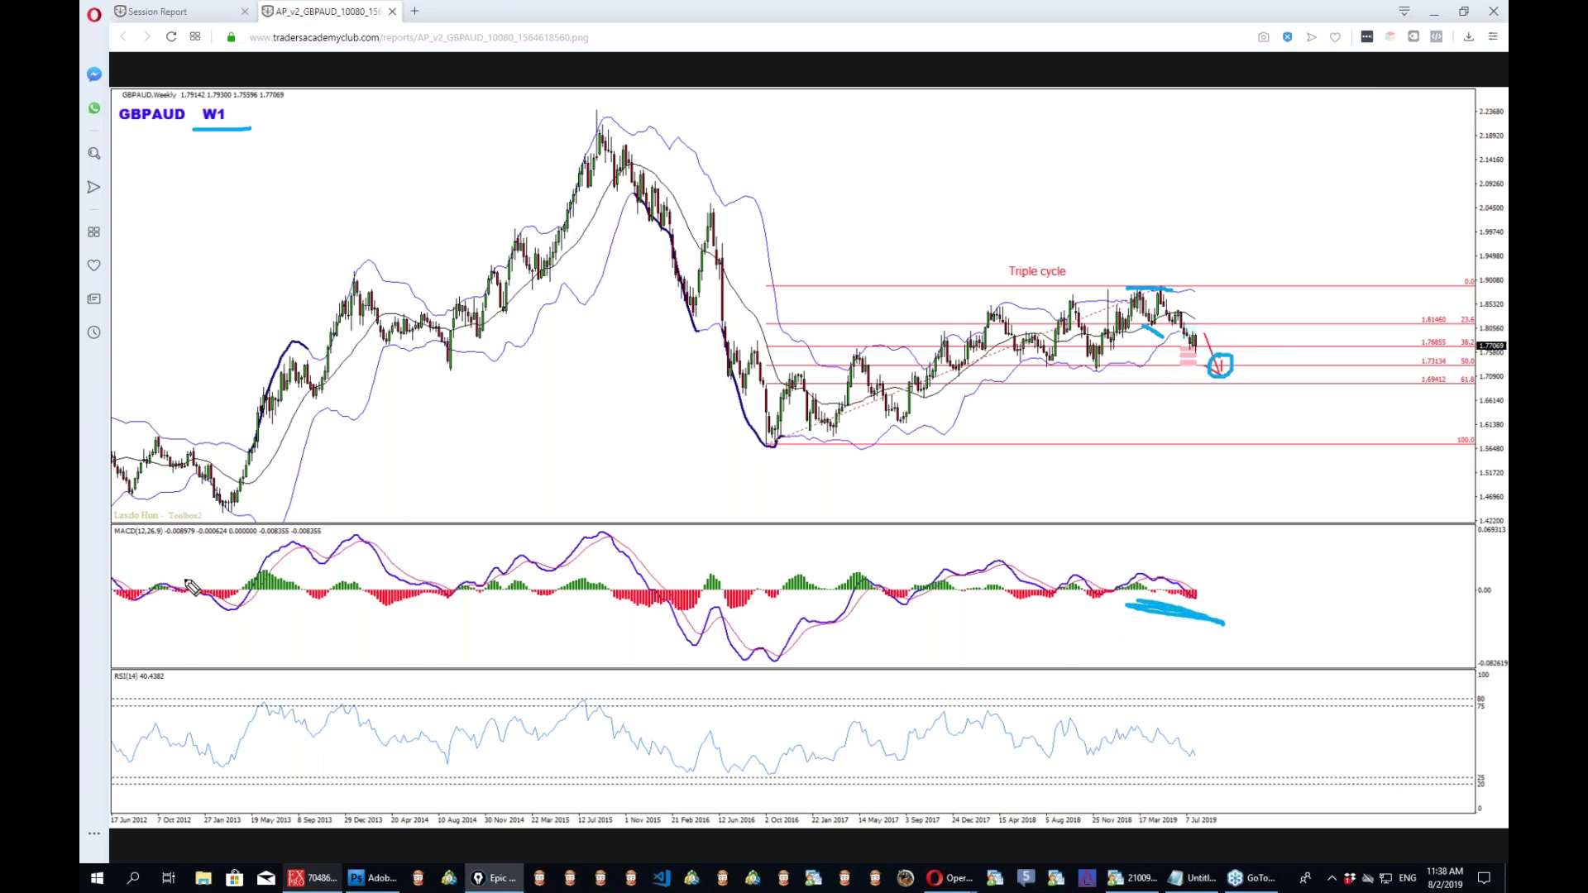
pyautogui.press('Escape')
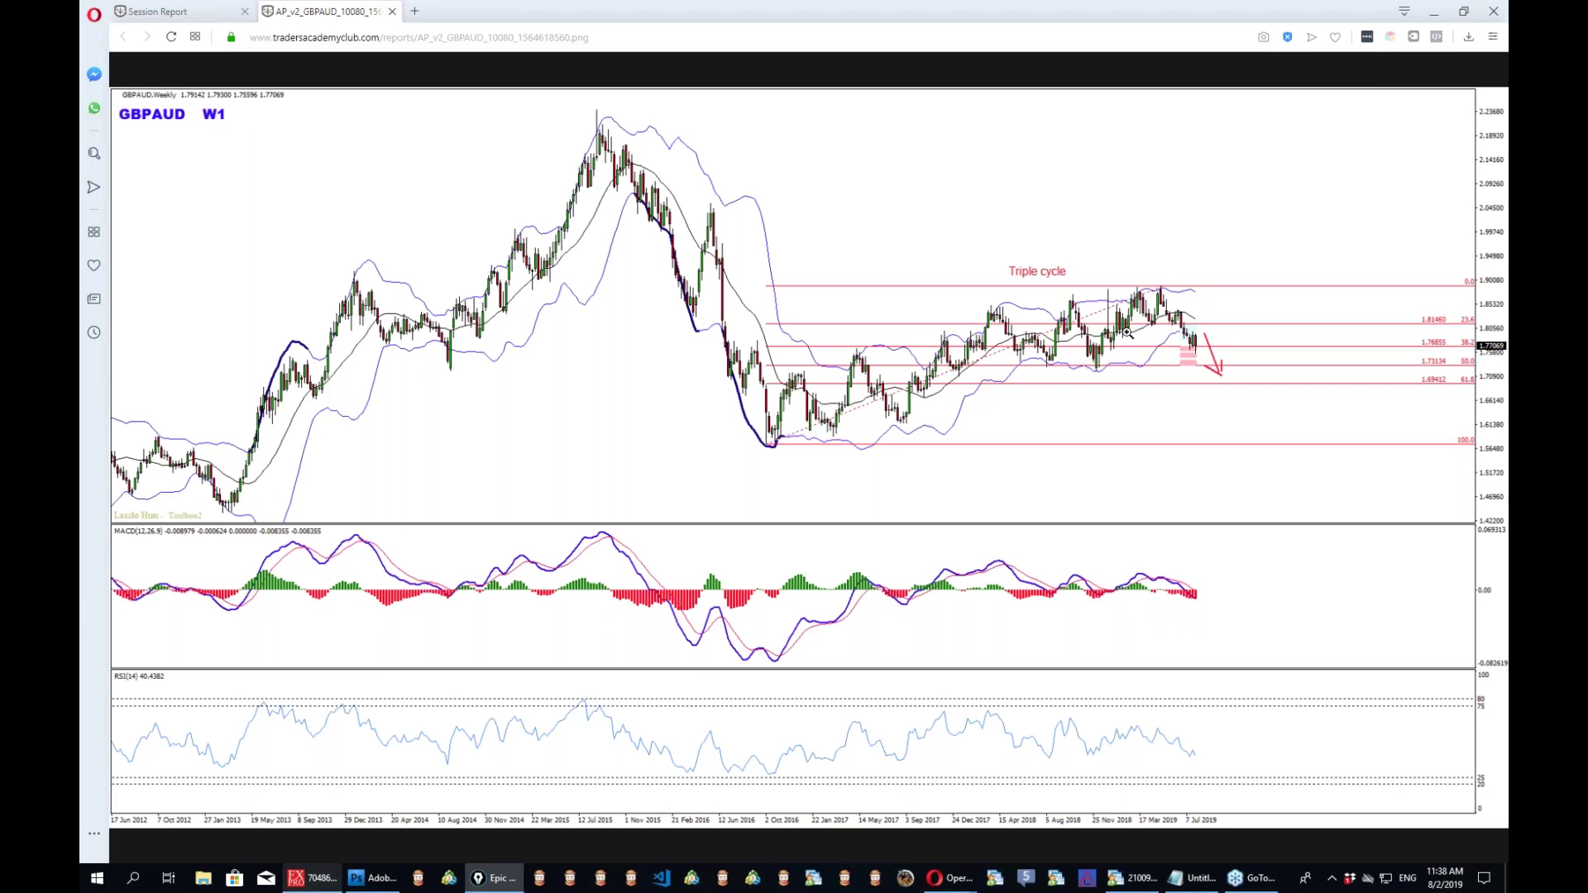
# Close the GBPAUD image, open the GBPUSD W1, D1 and H4 report images in separate tabs, and show the W1 image.
pyautogui.click(392, 11)
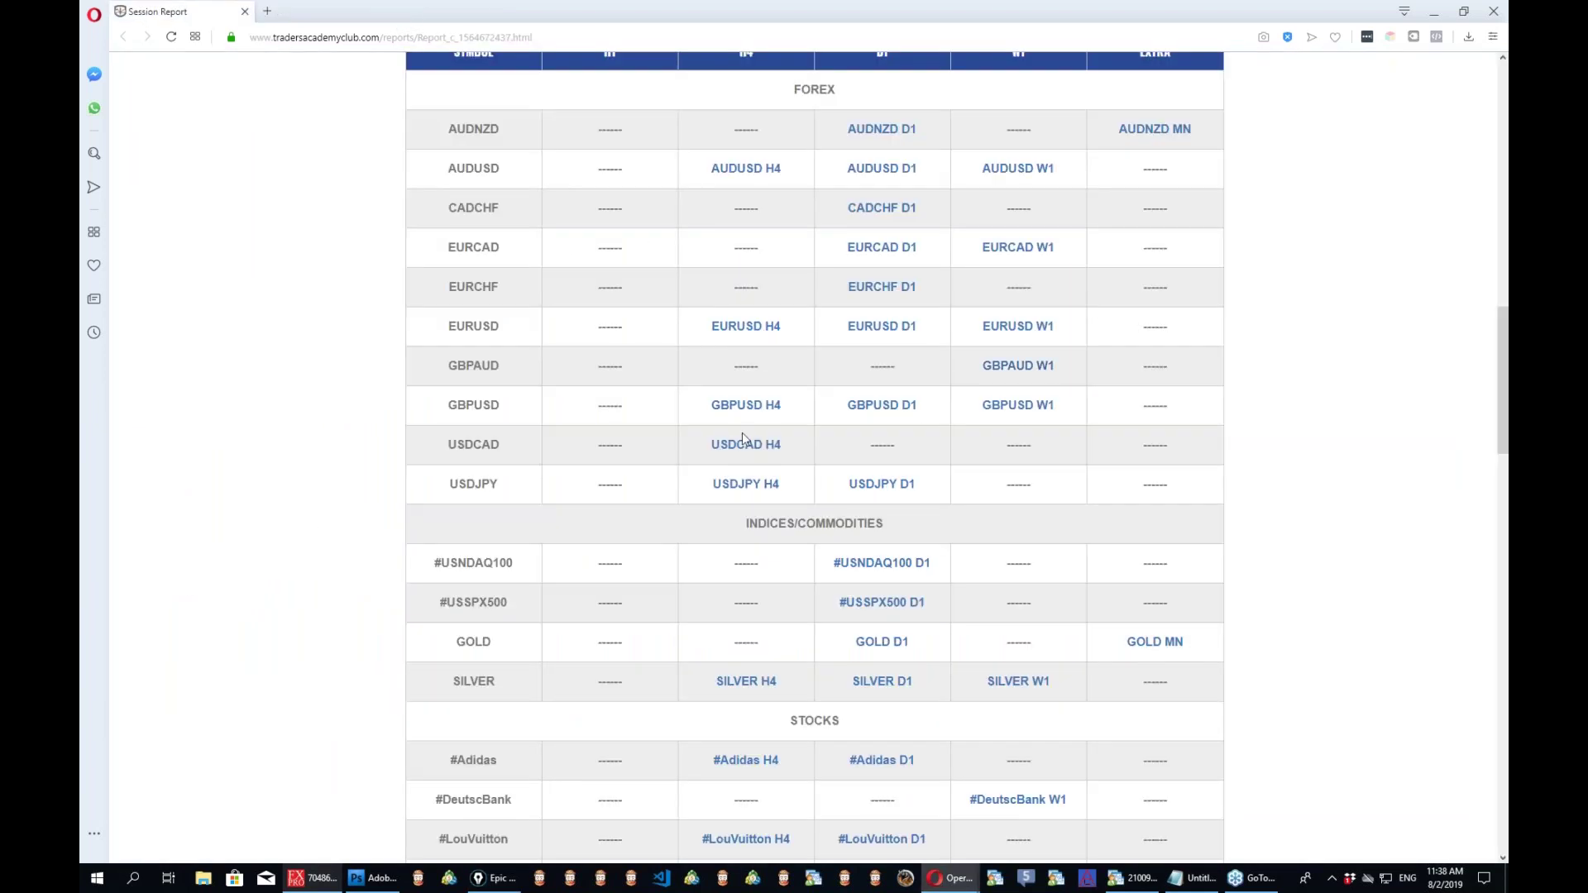
pyautogui.middleClick(1022, 407)
pyautogui.middleClick(882, 405)
pyautogui.middleClick(746, 405)
pyautogui.click(330, 13)
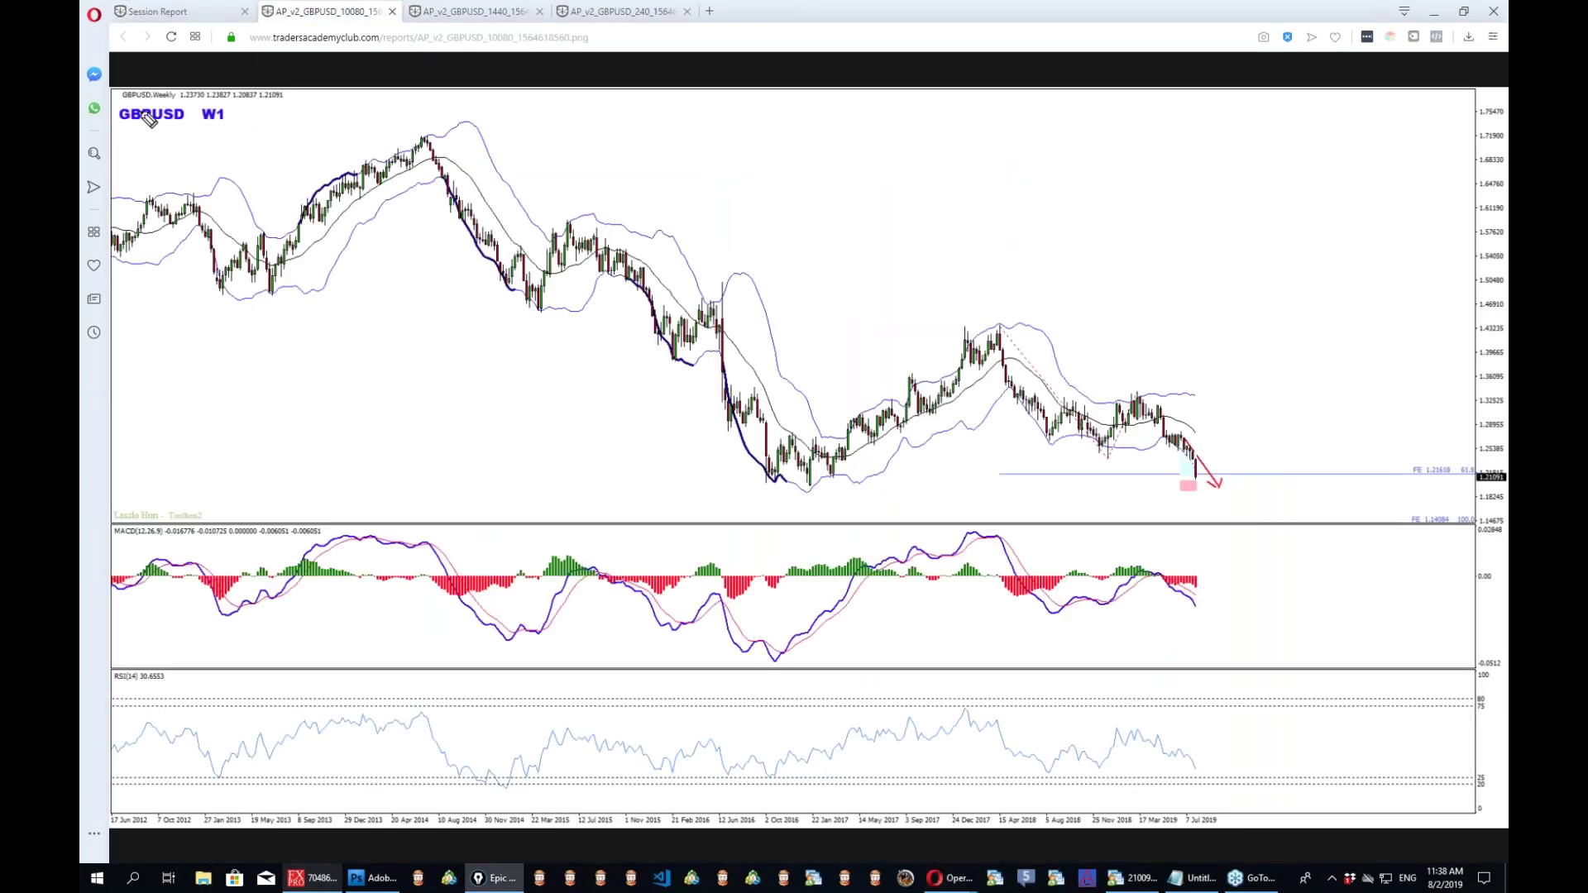
# Underline the GBPUSD label, trace a two-leg decline from the 2018 high, and box the area around the FE 61.8 level.
pyautogui.moveTo(115, 122); pyautogui.dragTo(152, 126)
pyautogui.moveTo(997, 323); pyautogui.dragTo(1144, 510)
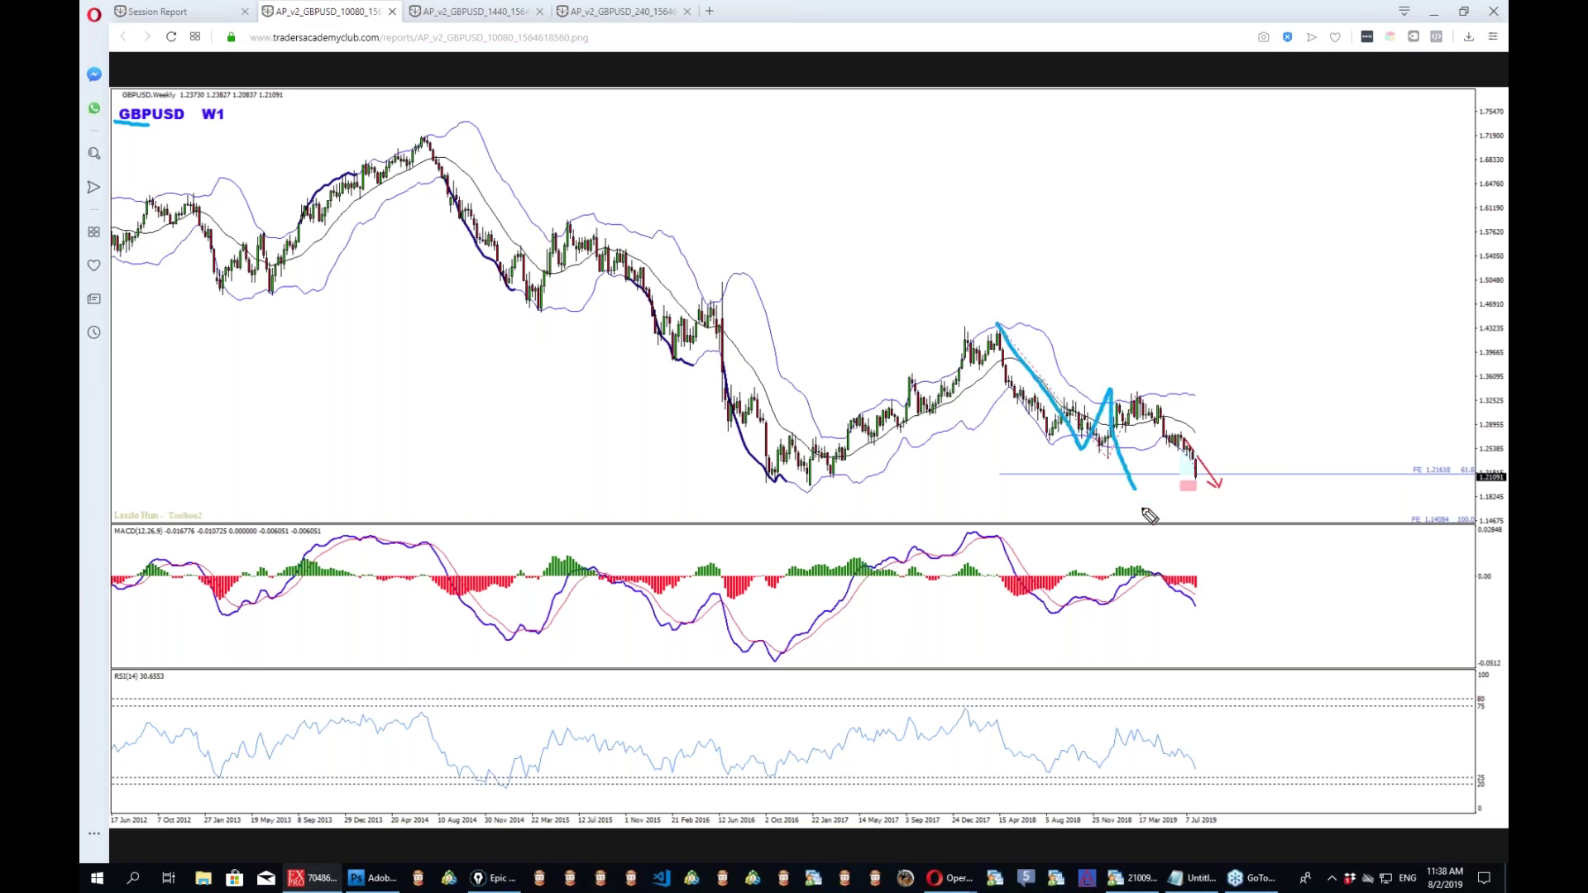
pyautogui.moveTo(955, 480)
pyautogui.mouseDown()
pyautogui.moveTo(1227, 492)
pyautogui.moveTo(1348, 476)
pyautogui.moveTo(1003, 465)
pyautogui.moveTo(958, 469)
pyautogui.moveTo(959, 484)
pyautogui.mouseUp()
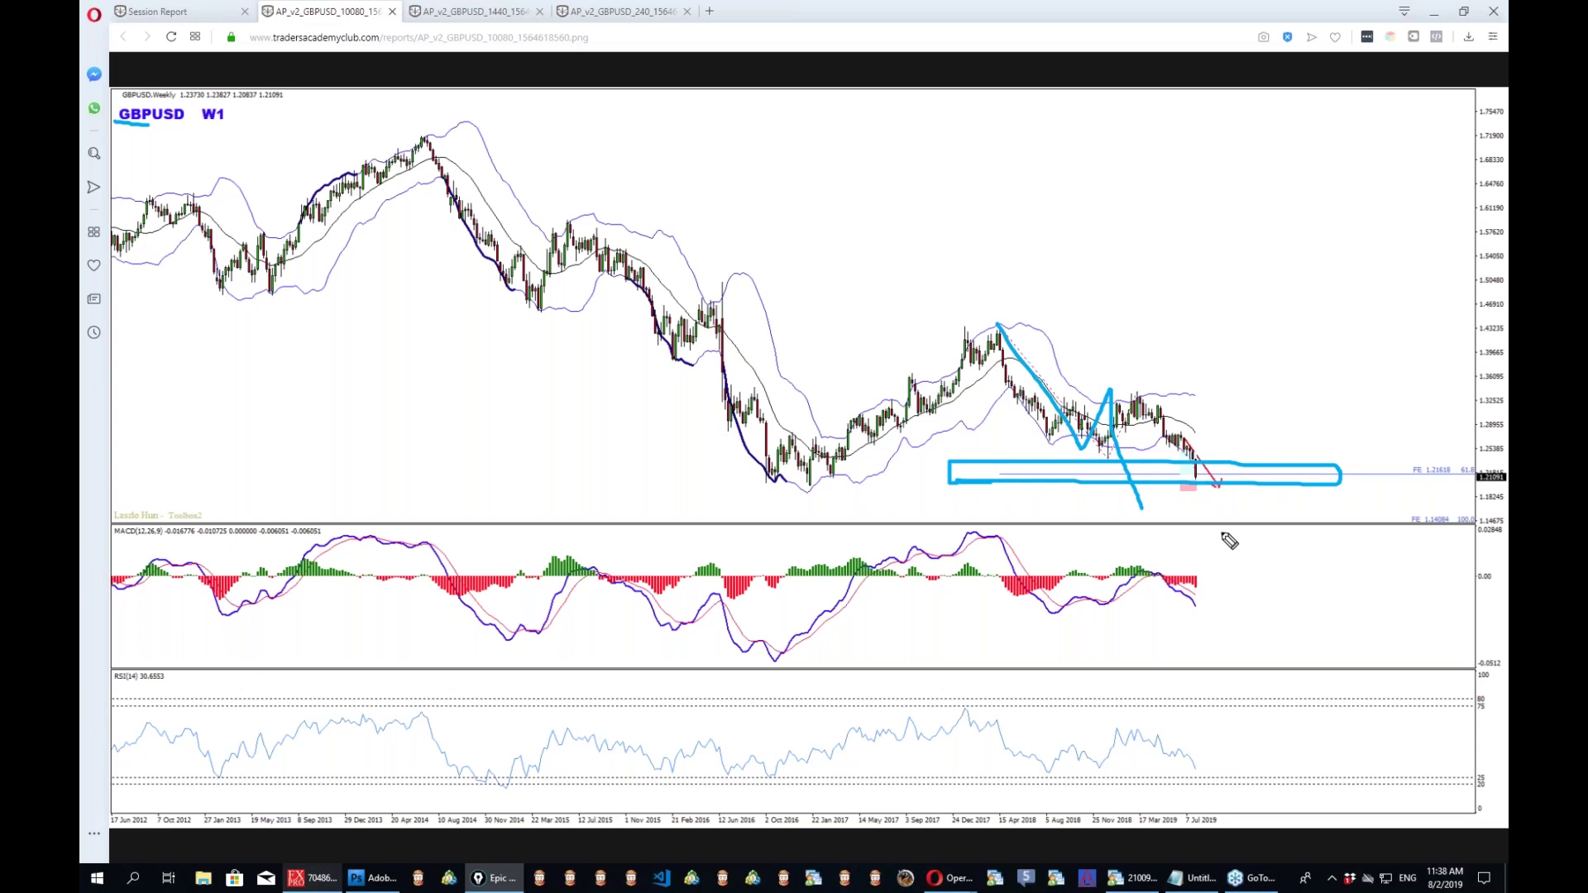
# Draw a horizontal line at the 2018 MACD low, circle the latest histogram bars, and sketch a deepening and recovering histogram below.
pyautogui.moveTo(1029, 614); pyautogui.dragTo(1391, 614)
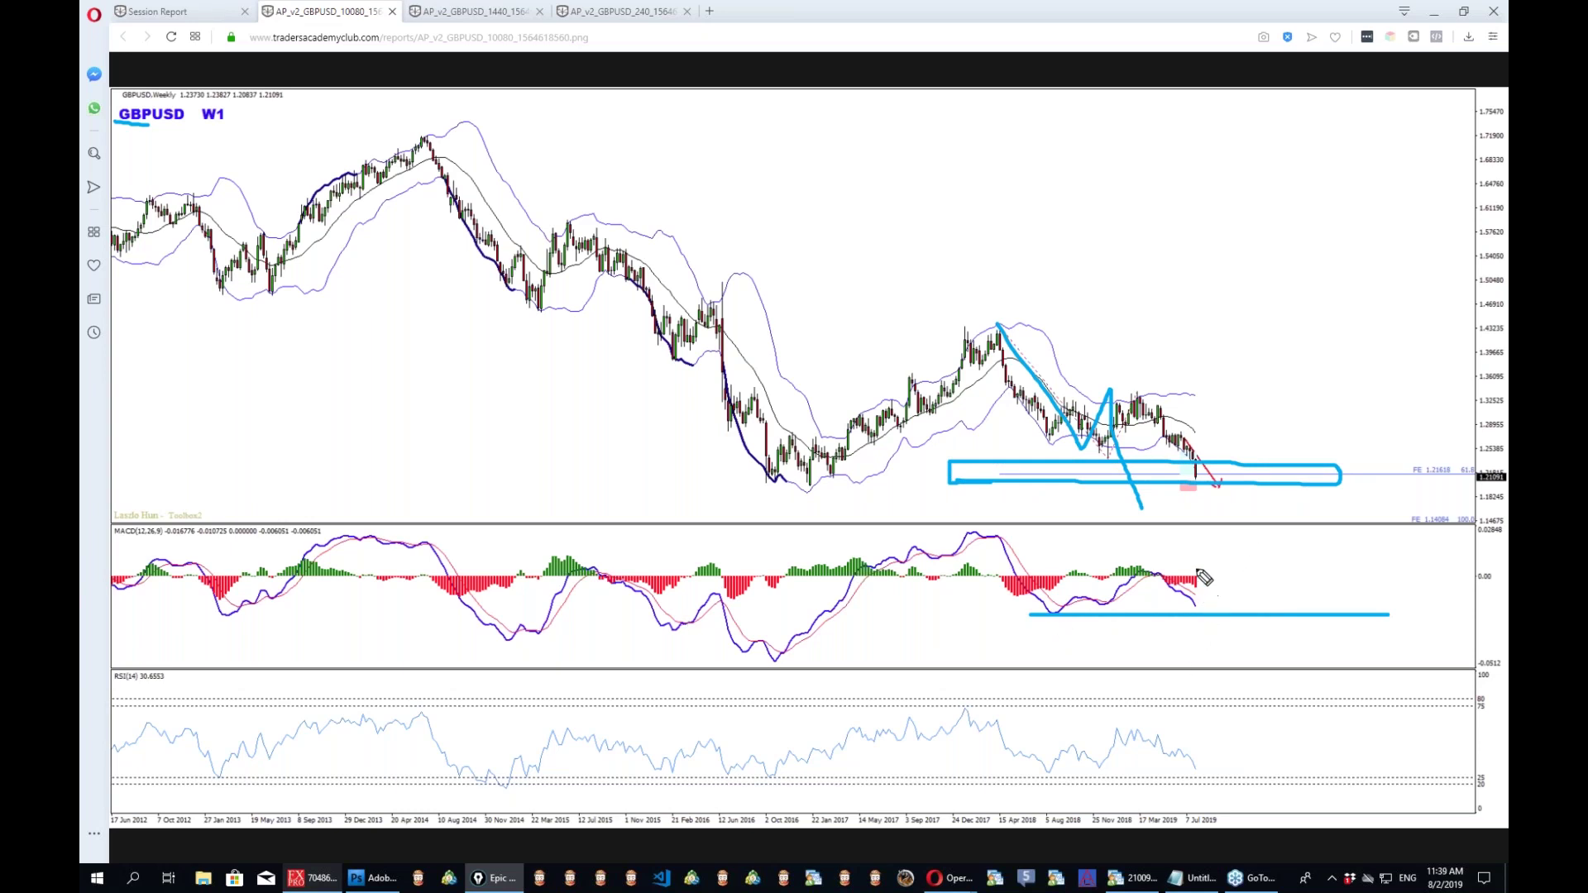
pyautogui.moveTo(1194, 566)
pyautogui.mouseDown()
pyautogui.moveTo(1174, 583)
pyautogui.moveTo(1179, 564)
pyautogui.mouseUp()
pyautogui.moveTo(804, 564)
pyautogui.mouseDown()
pyautogui.moveTo(807, 619)
pyautogui.moveTo(875, 682)
pyautogui.mouseUp()
pyautogui.moveTo(886, 659)
pyautogui.mouseDown()
pyautogui.moveTo(894, 703)
pyautogui.moveTo(915, 709)
pyautogui.mouseUp()
pyautogui.moveTo(928, 693)
pyautogui.mouseDown()
pyautogui.moveTo(930, 719)
pyautogui.moveTo(1023, 586)
pyautogui.mouseUp()
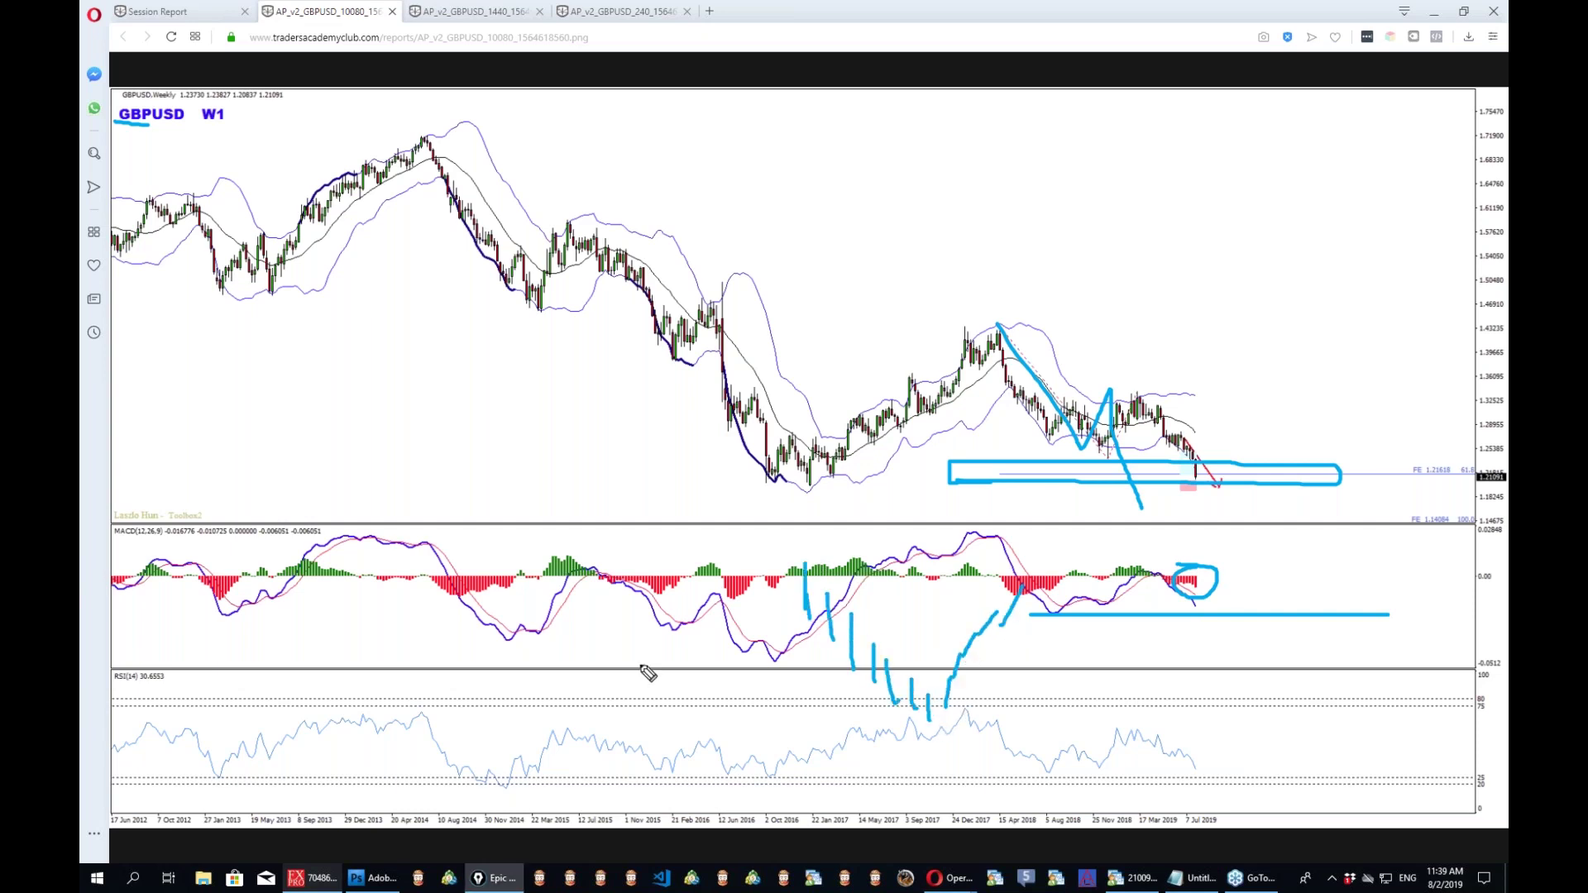
# Clear the annotations and bring up the GBPUSD D1 report image.
pyautogui.hotkey('ctrl', 'shift', '1')
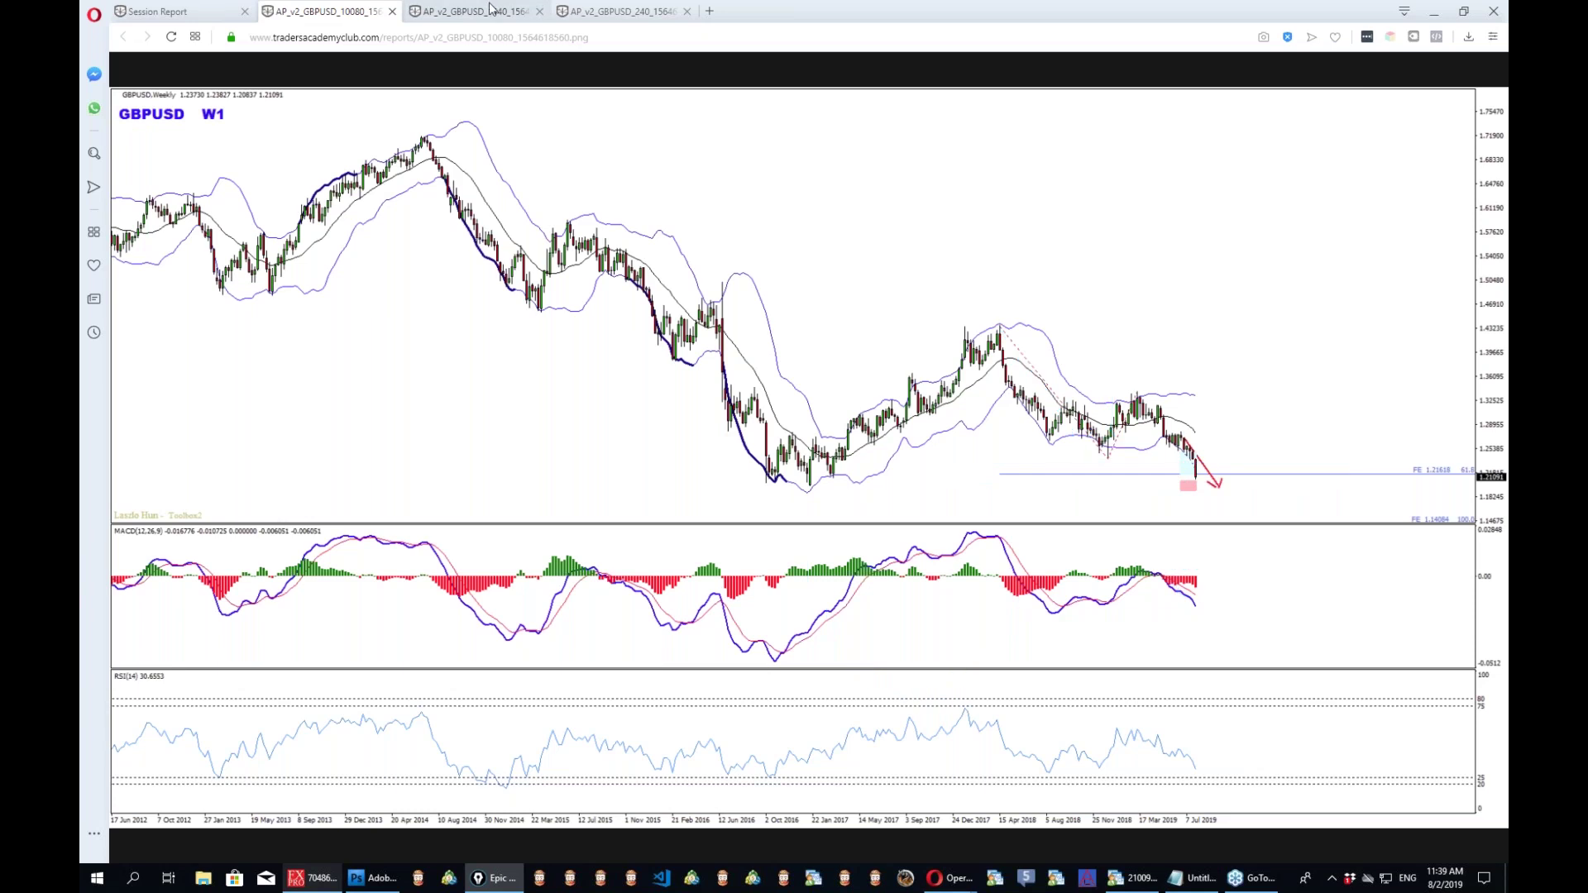
pyautogui.click(491, 10)
pyautogui.click(484, 12)
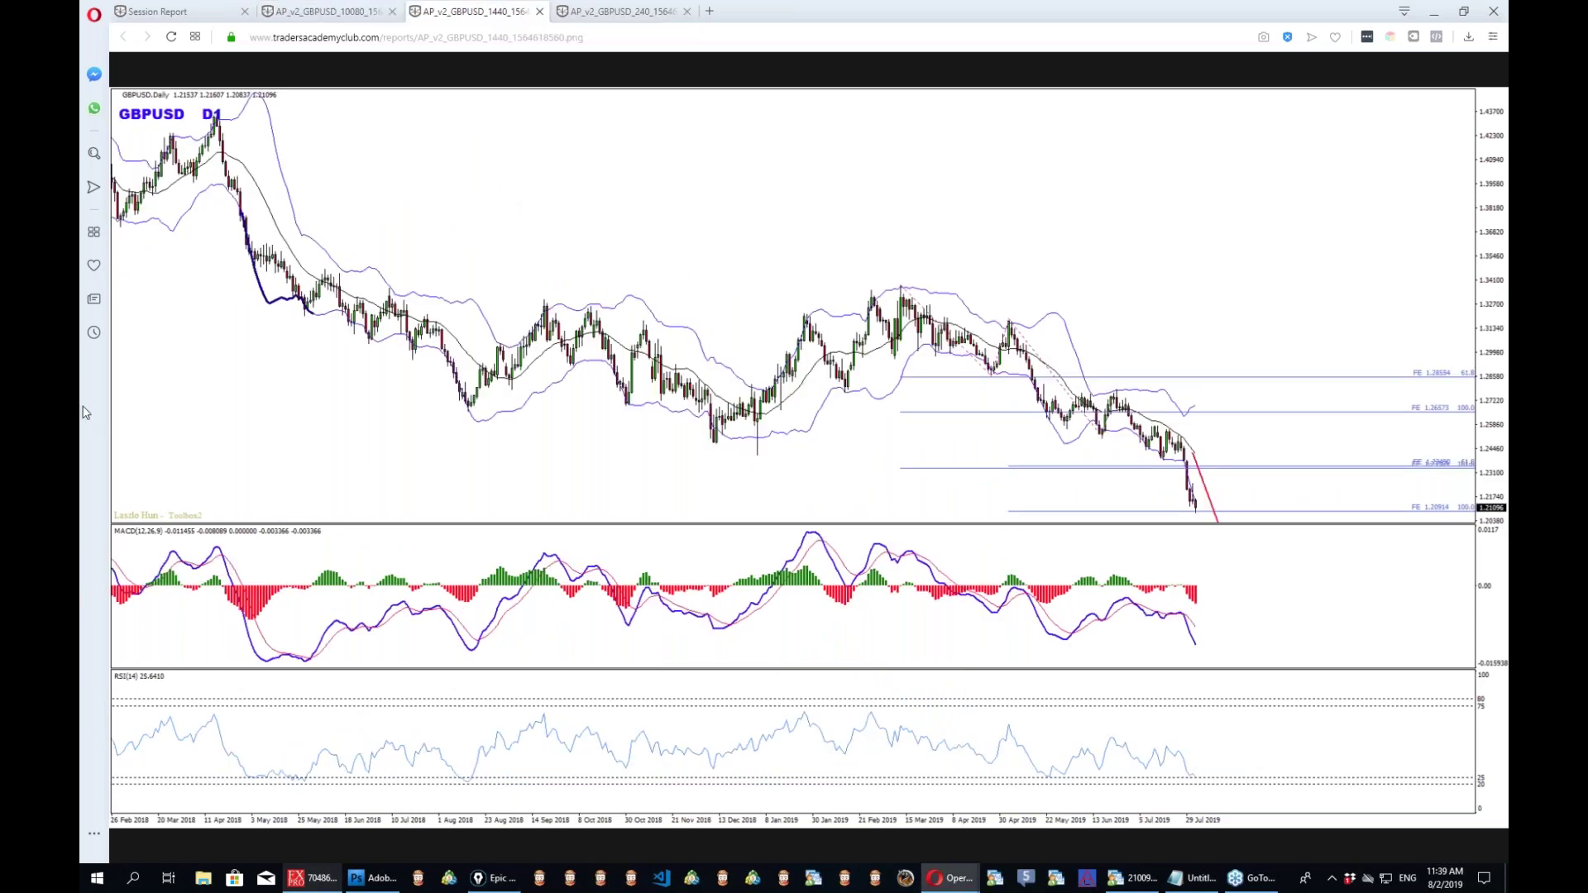
# Draw a short horizontal line across the latest drop, sketch a sideways path with a spike and a fall, and clear the drawing.
pyautogui.hotkey('ctrl', 'shift', '3')
pyautogui.moveTo(1172, 469)
pyautogui.mouseDown()
pyautogui.moveTo(1213, 461)
pyautogui.moveTo(1158, 459)
pyautogui.moveTo(1184, 470)
pyautogui.moveTo(1156, 487)
pyautogui.mouseUp()
pyautogui.hotkey('ctrl', 'shift', '6')
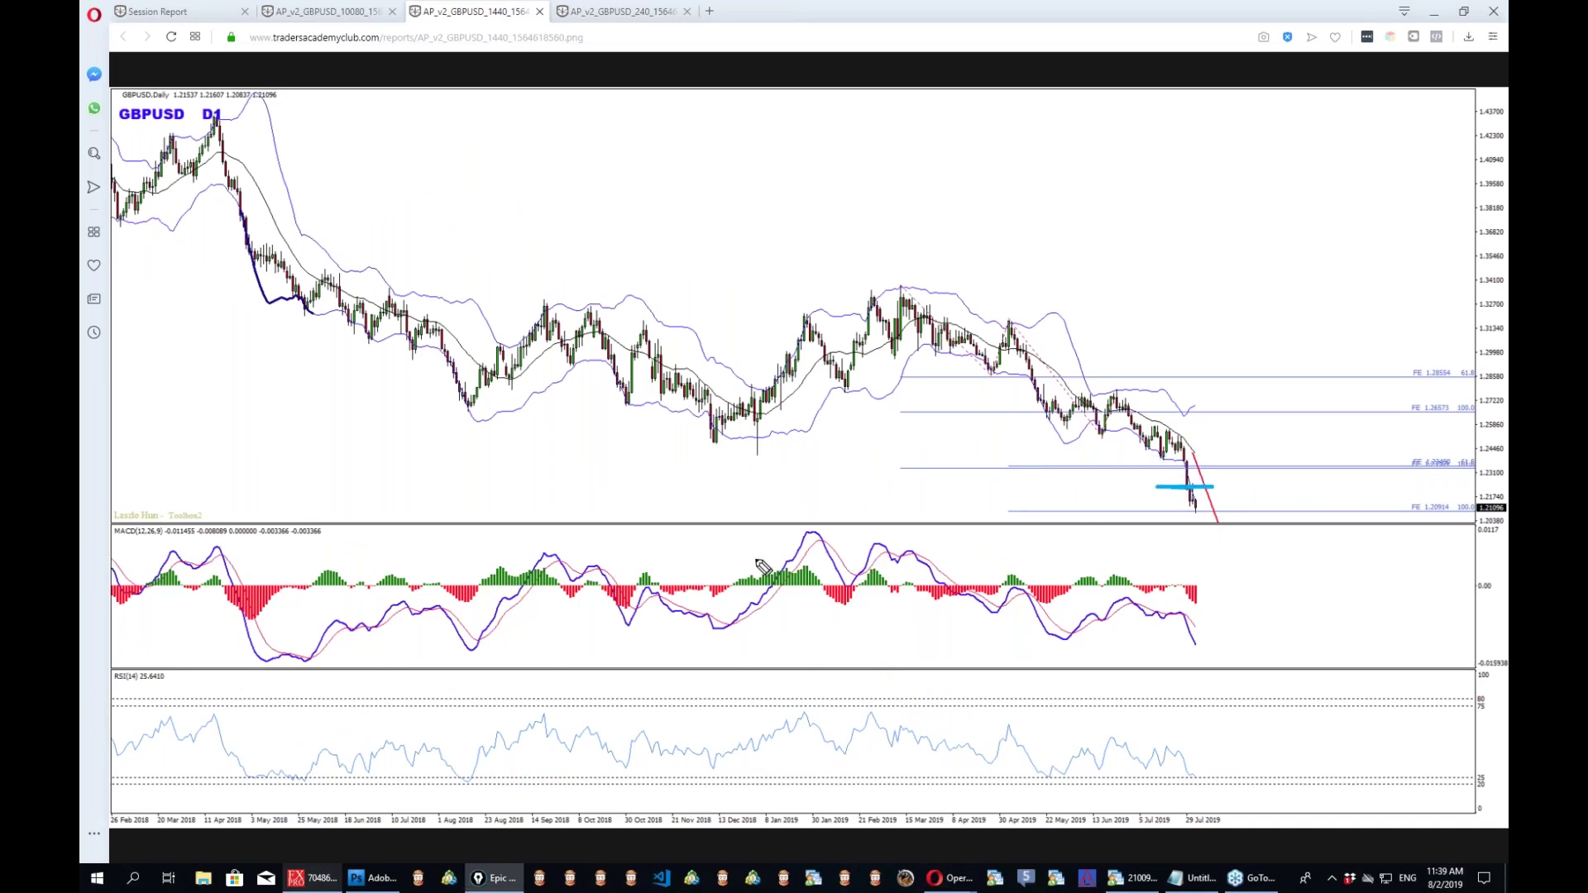
pyautogui.moveTo(1191, 490)
pyautogui.mouseDown()
pyautogui.moveTo(1200, 459)
pyautogui.moveTo(1255, 476)
pyautogui.moveTo(1289, 411)
pyautogui.moveTo(1266, 569)
pyautogui.mouseUp()
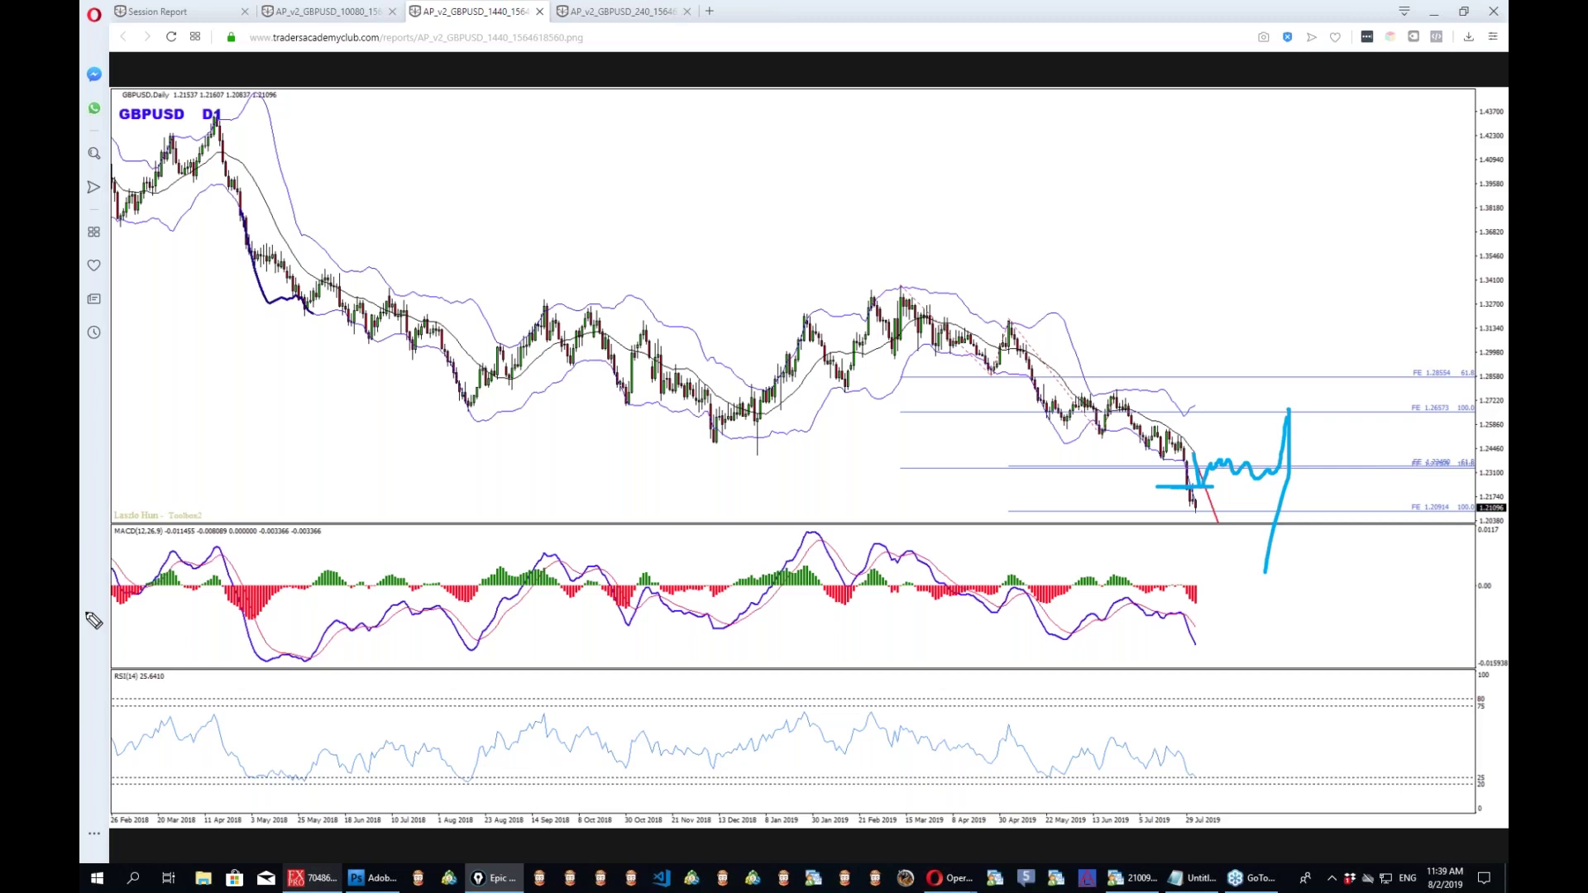
pyautogui.hotkey('ctrl', 'shift', '7')
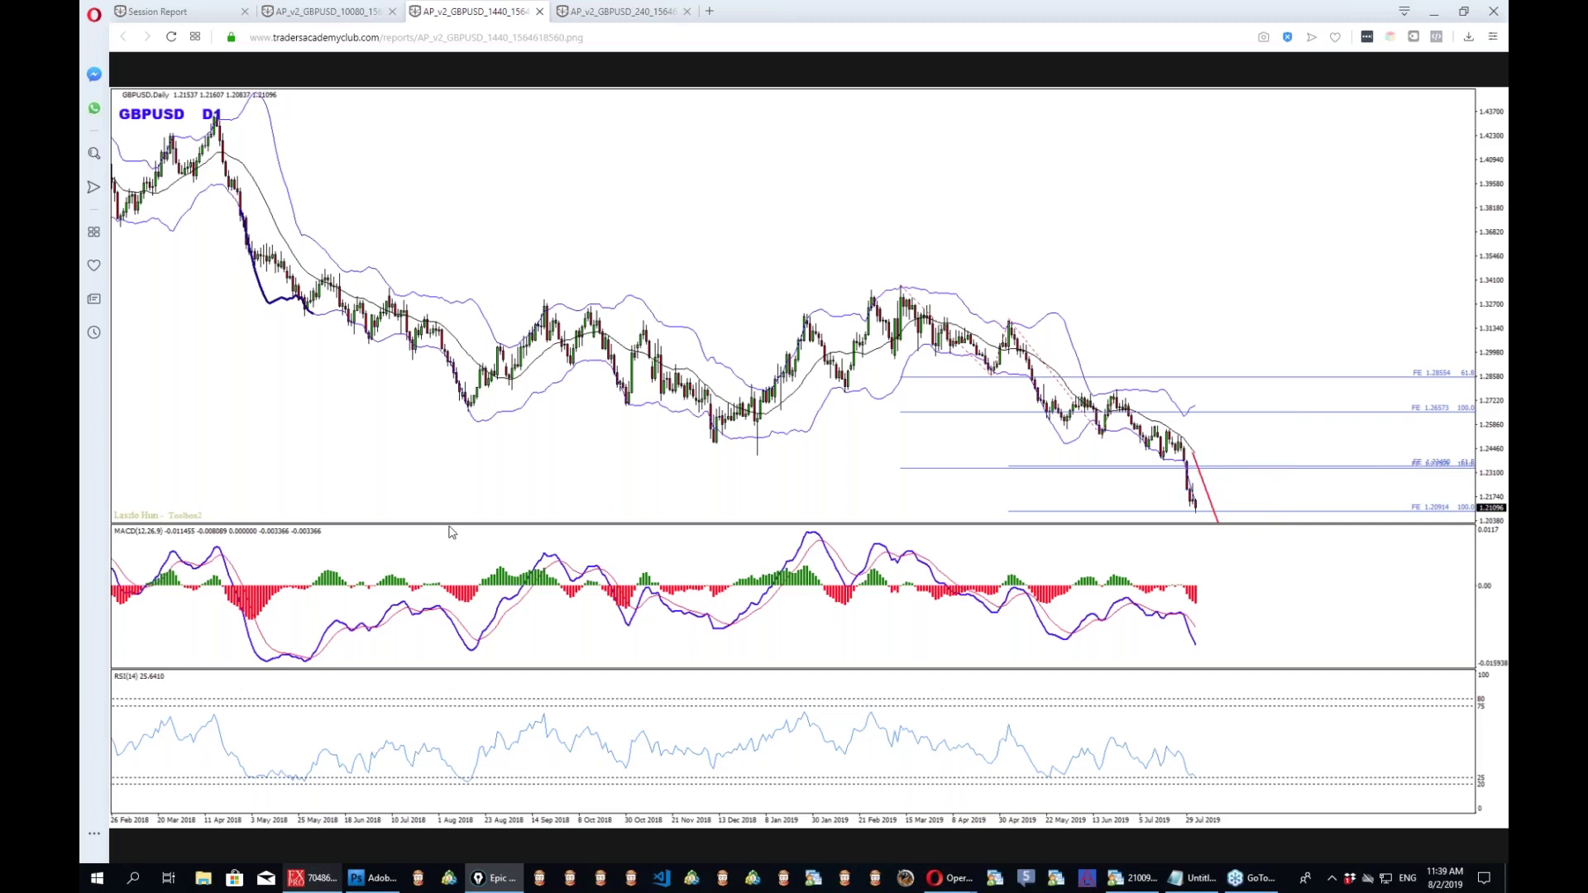
# Display the GBPUSD H4 chart in MetaTrader, and sketch a rally followed by a drop on the GBPUSD H4 report image in Opera.
pyautogui.hotkey('alt', 'Tab')
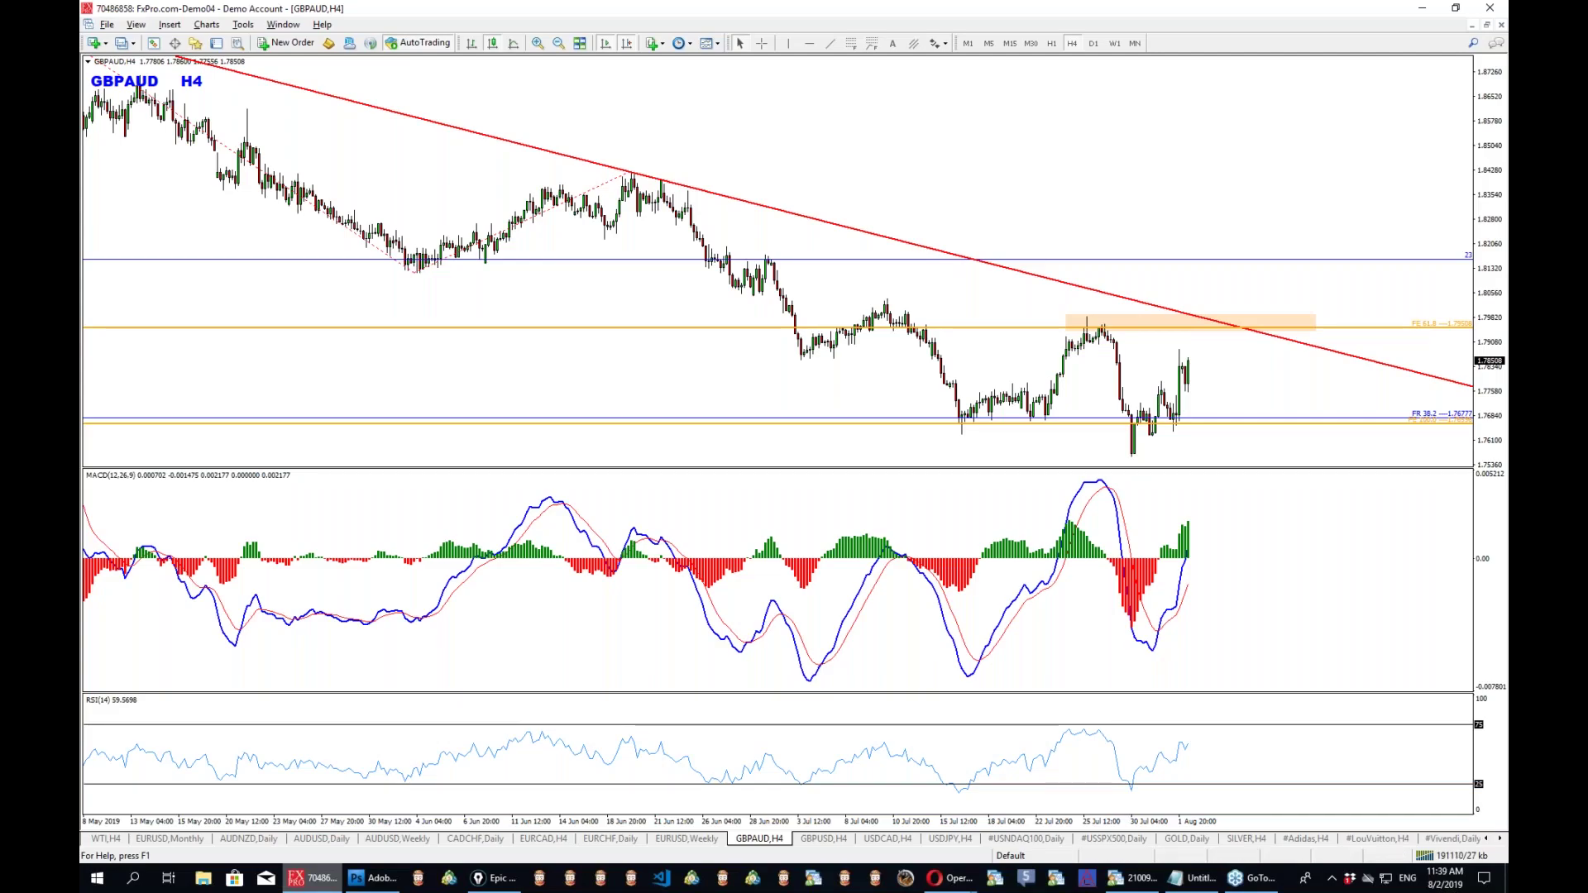
pyautogui.click(846, 839)
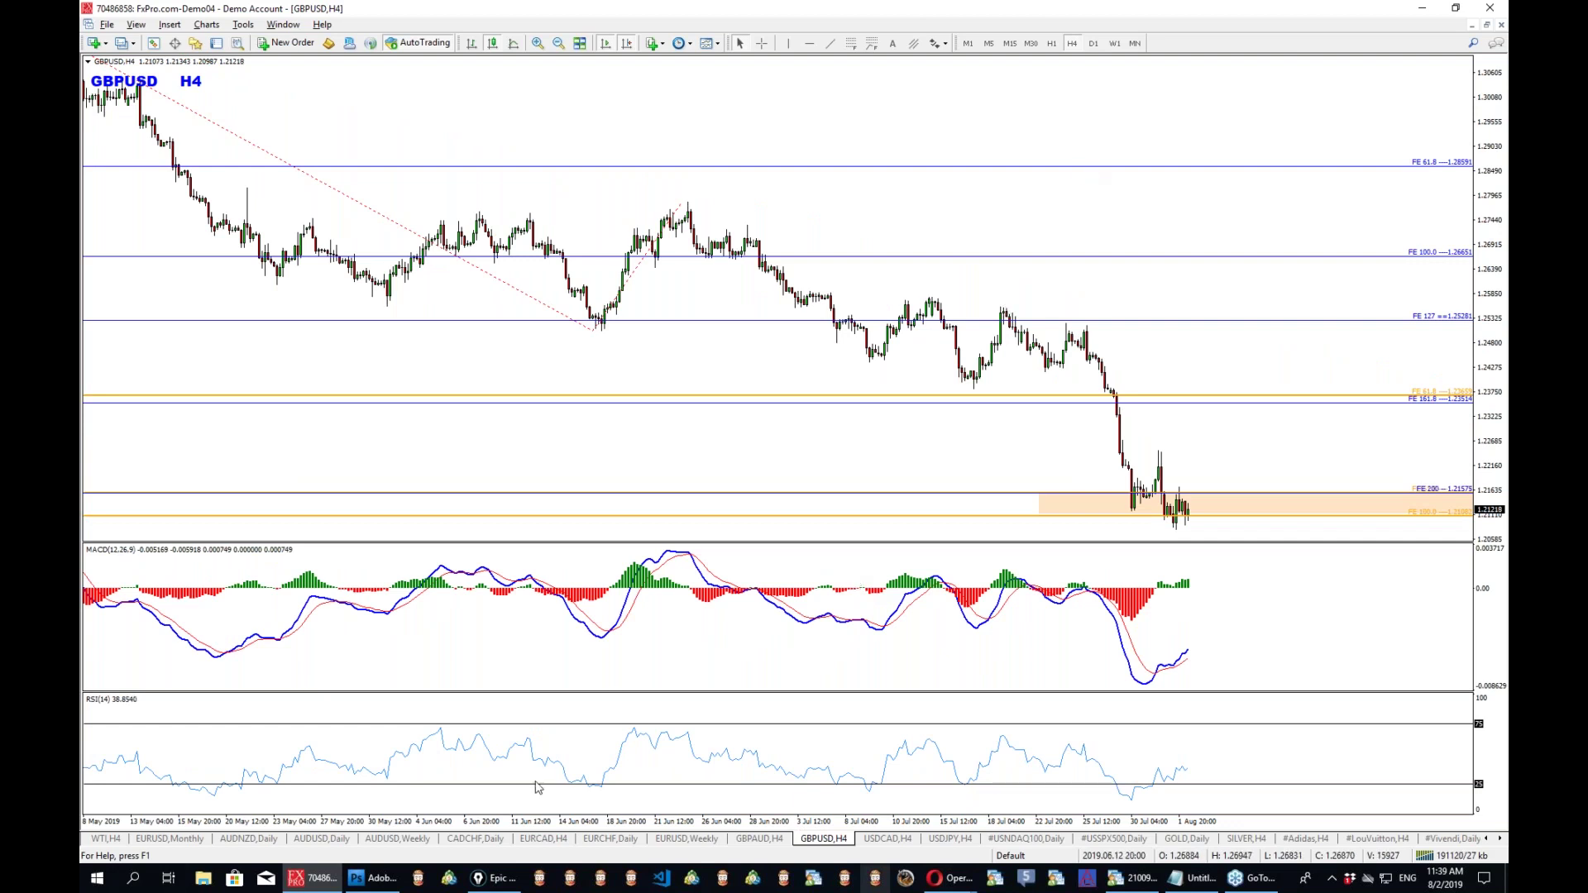
pyautogui.click(313, 877)
pyautogui.click(605, 8)
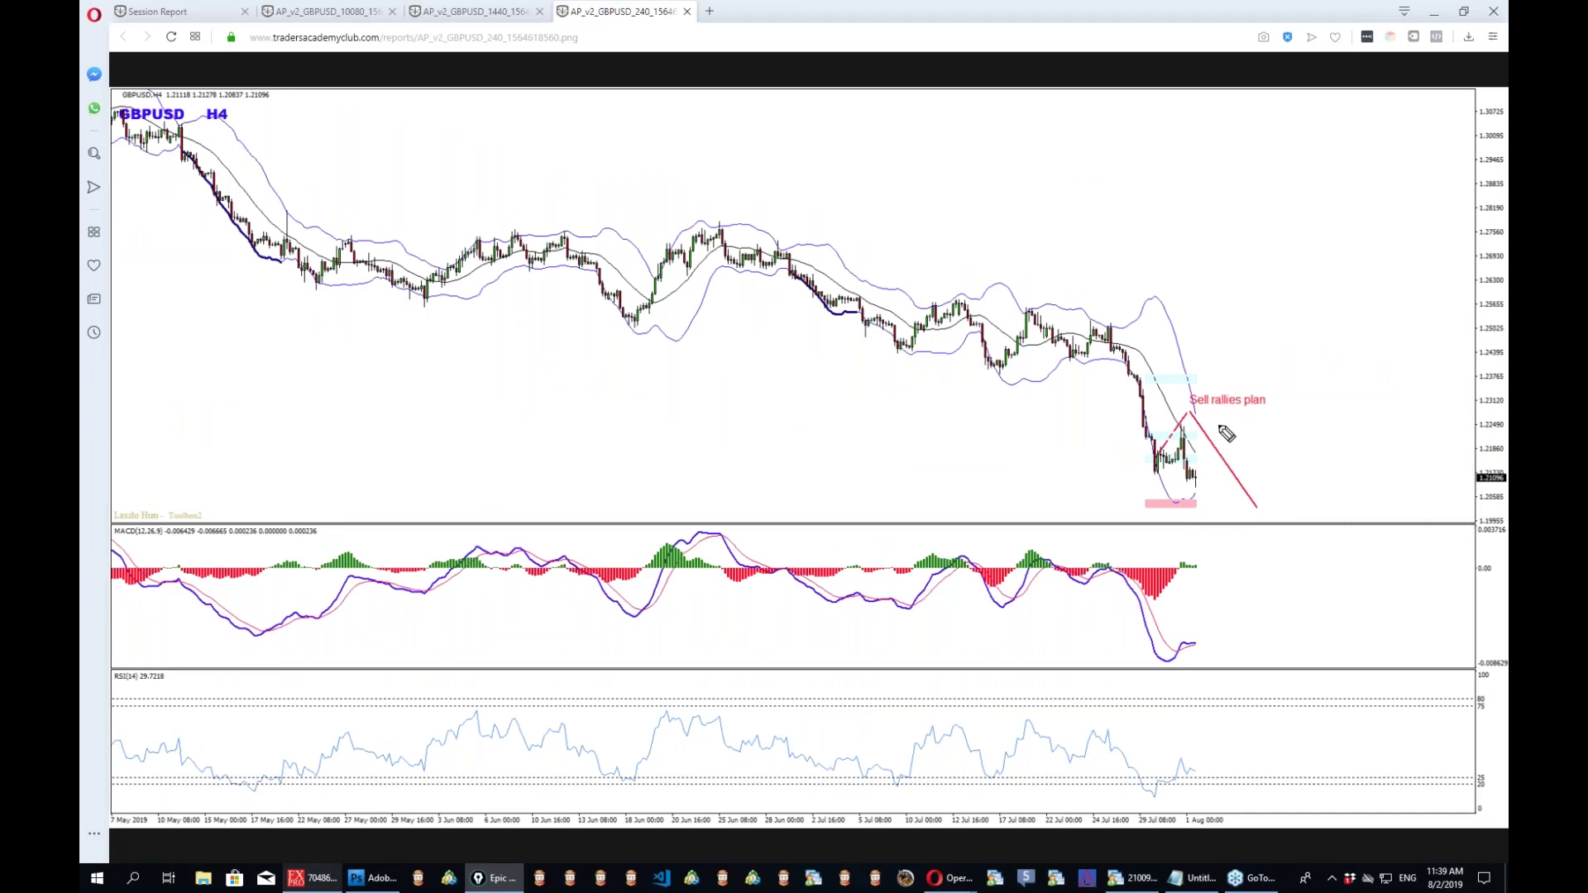
pyautogui.moveTo(1141, 474)
pyautogui.mouseDown()
pyautogui.moveTo(1178, 423)
pyautogui.moveTo(1213, 506)
pyautogui.mouseUp()
# Return to the GBPUSD H4 chart in MetaTrader and clear the rally-and-drop sketch.
pyautogui.hotkey('alt', 'Tab')
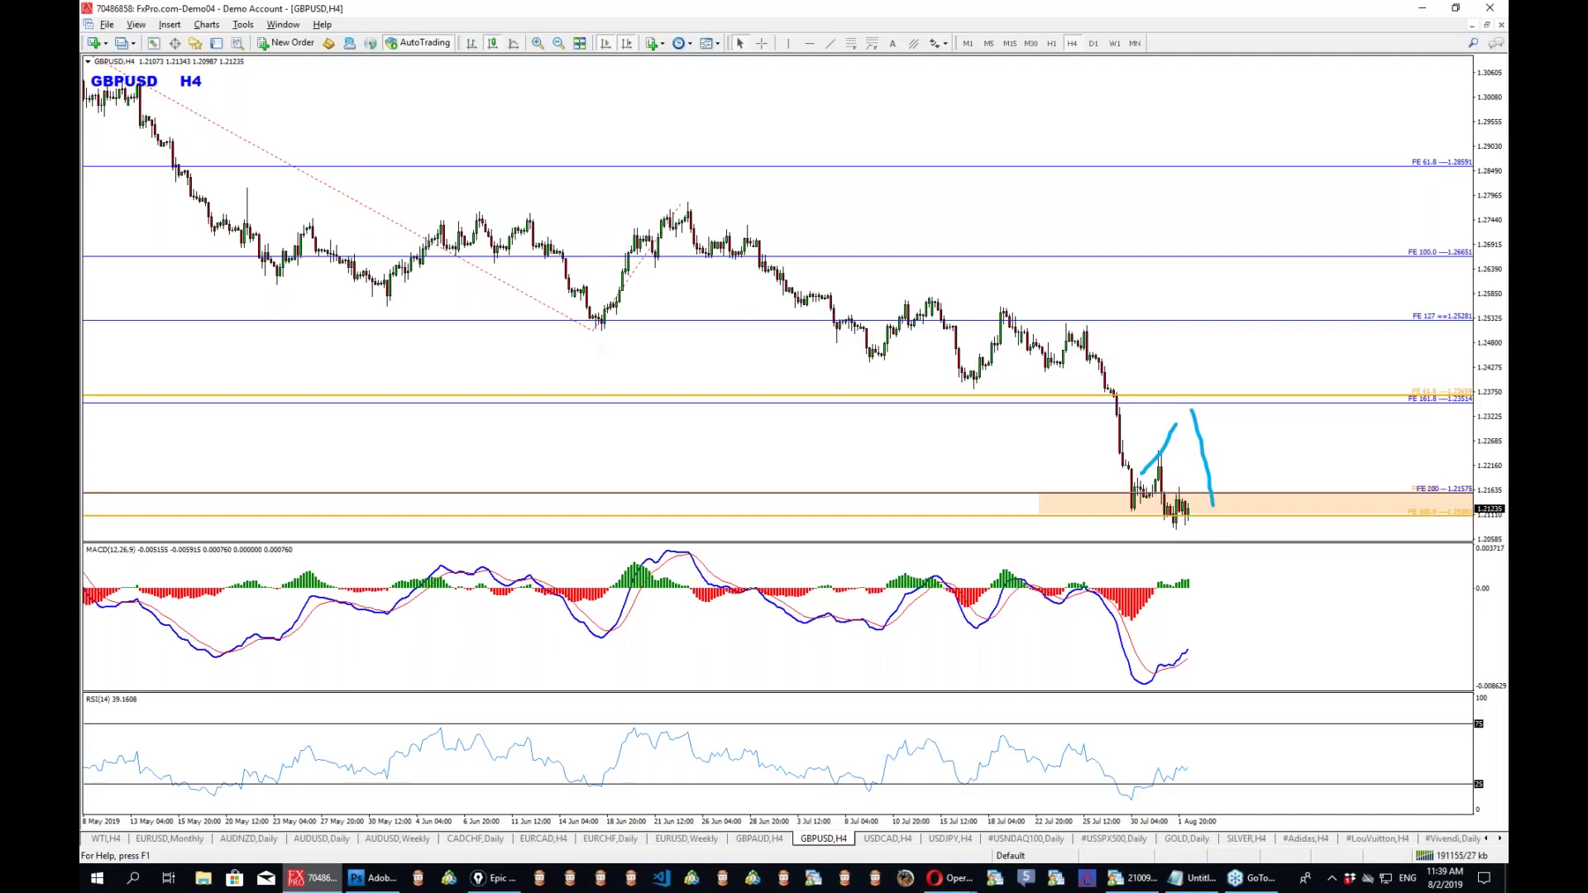
pyautogui.hotkey('ctrl', 'shift', '3')
pyautogui.hotkey('ctrl', 'shift', '7')
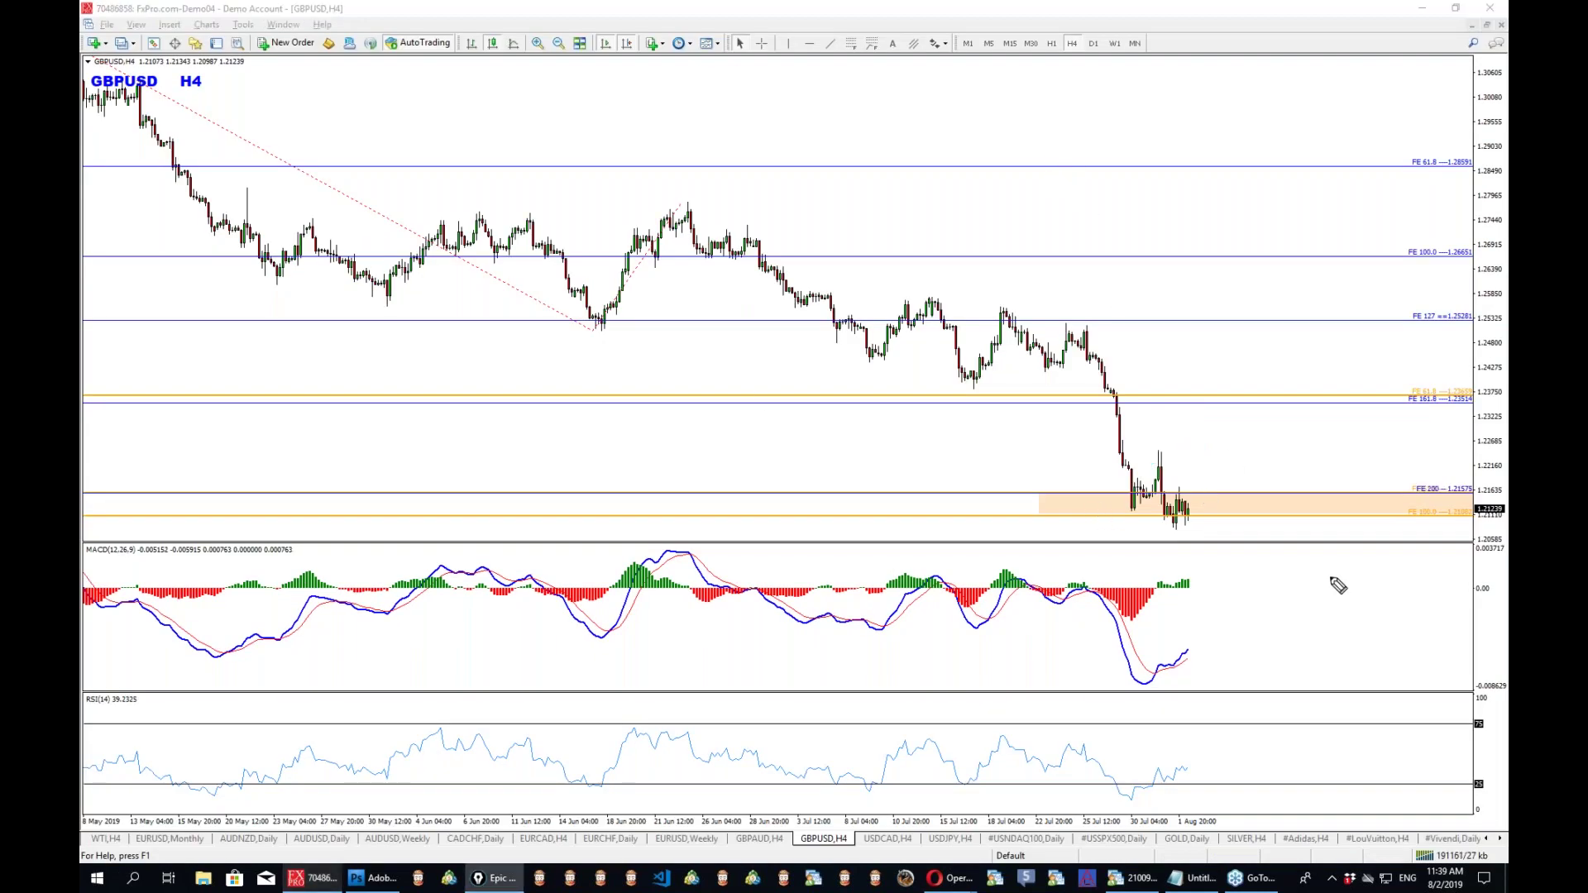
# Circle the latest candles in the orange zone with a horizontal line through them, and draw a rising stroke under the latest MACD lows.
pyautogui.moveTo(1147, 500)
pyautogui.mouseDown()
pyautogui.moveTo(1100, 494)
pyautogui.moveTo(1203, 521)
pyautogui.moveTo(1234, 501)
pyautogui.moveTo(1157, 493)
pyautogui.mouseUp()
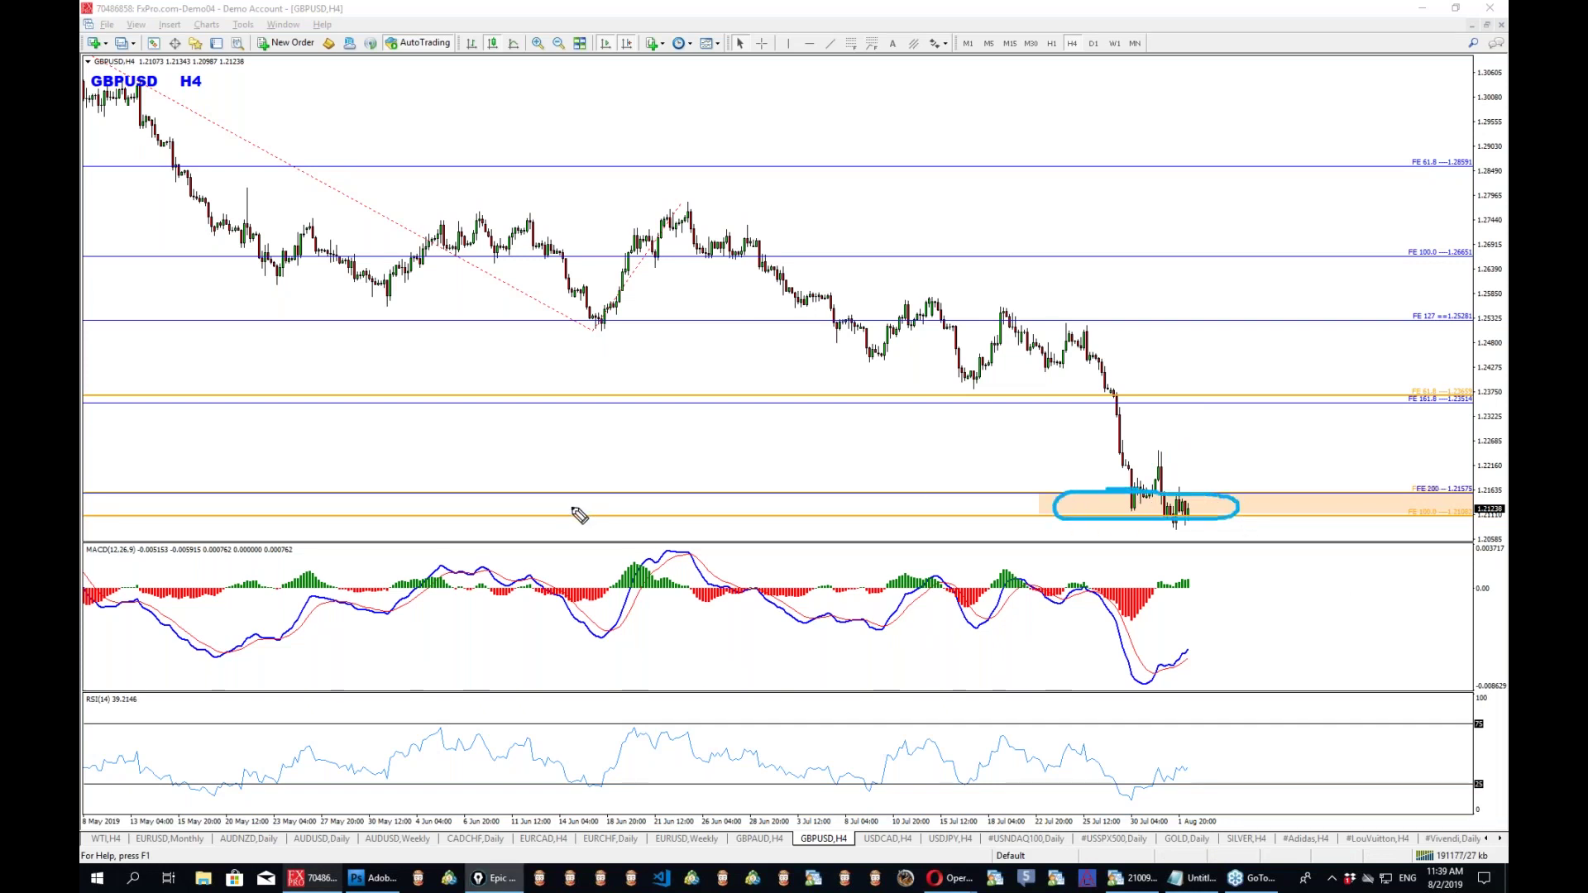
pyautogui.moveTo(1109, 509); pyautogui.dragTo(1276, 512)
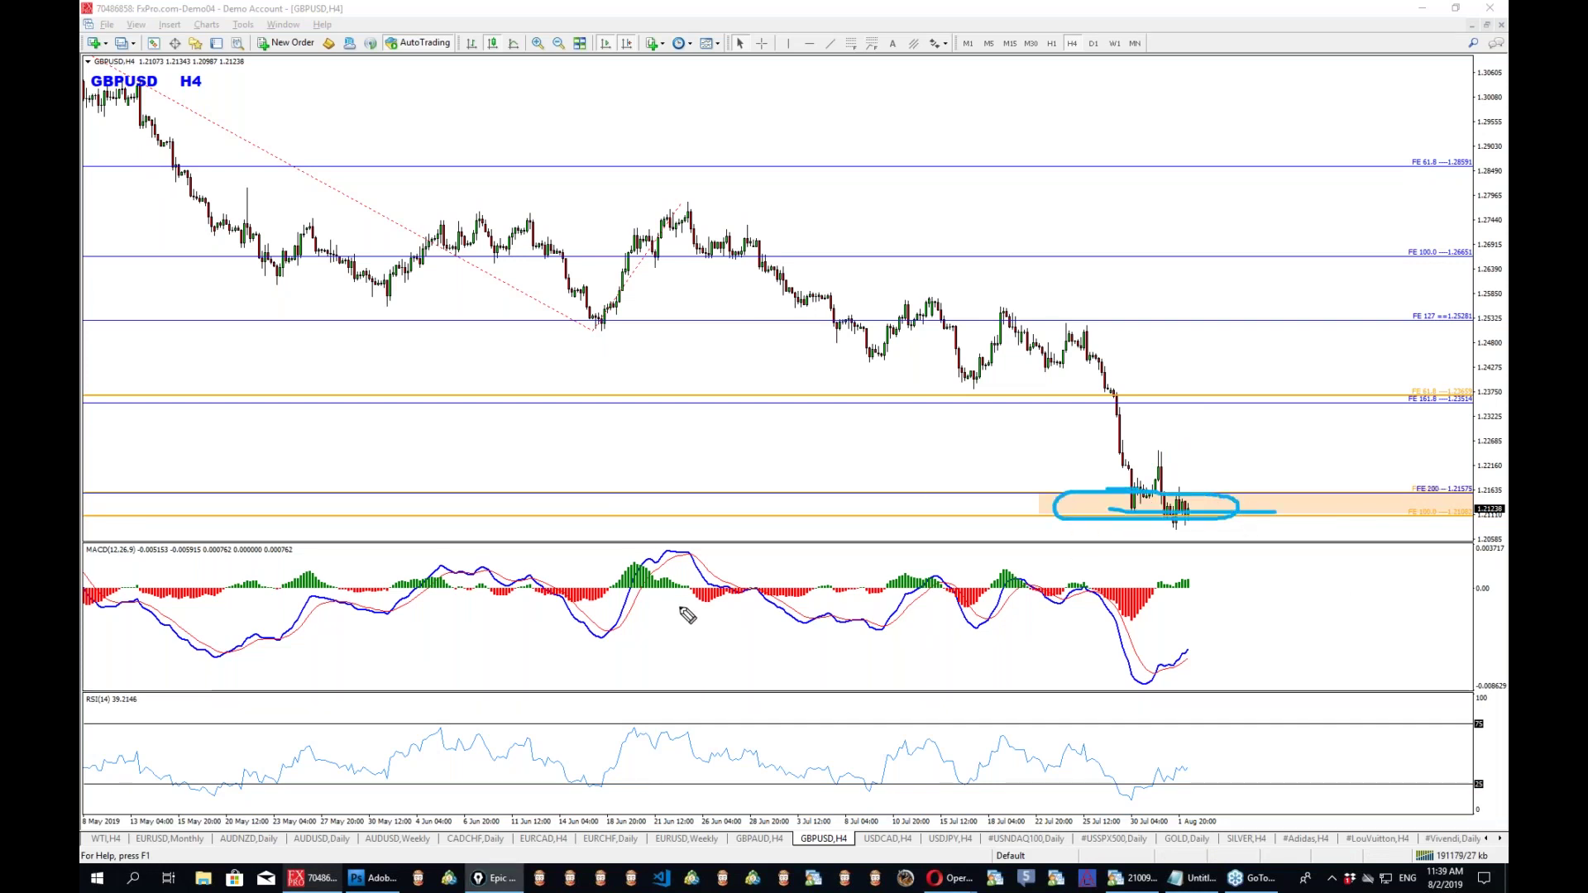
pyautogui.moveTo(1135, 705); pyautogui.dragTo(1197, 671)
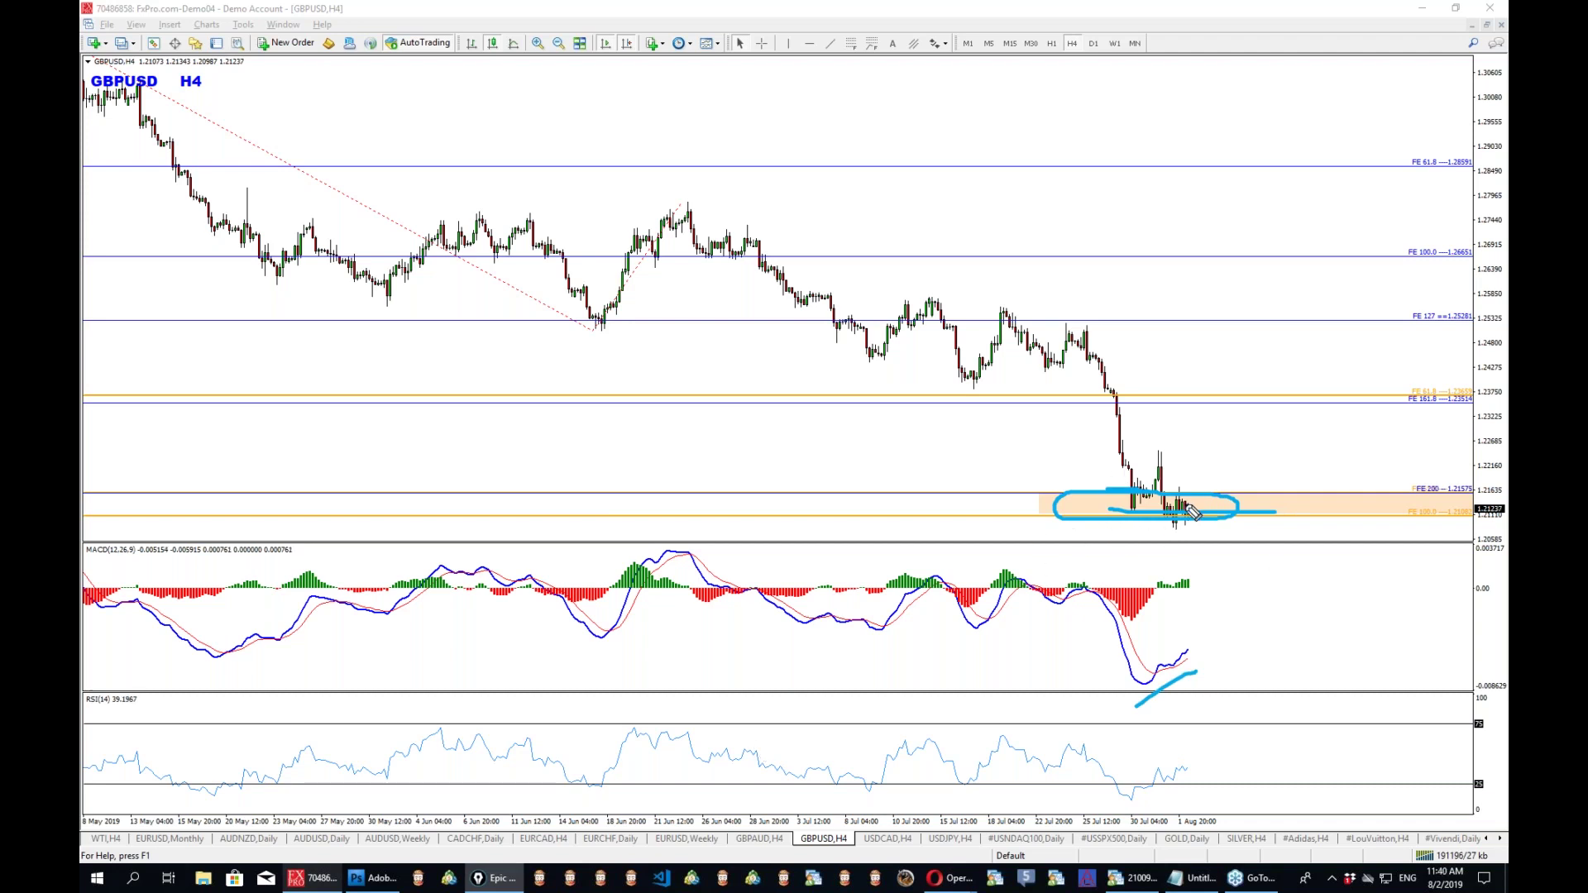
# Draw a rising stroke out of the orange zone, and try a large circle around the latest MACD lows.
pyautogui.moveTo(1185, 498); pyautogui.dragTo(1235, 431)
pyautogui.moveTo(1161, 572); pyautogui.dragTo(1193, 579)
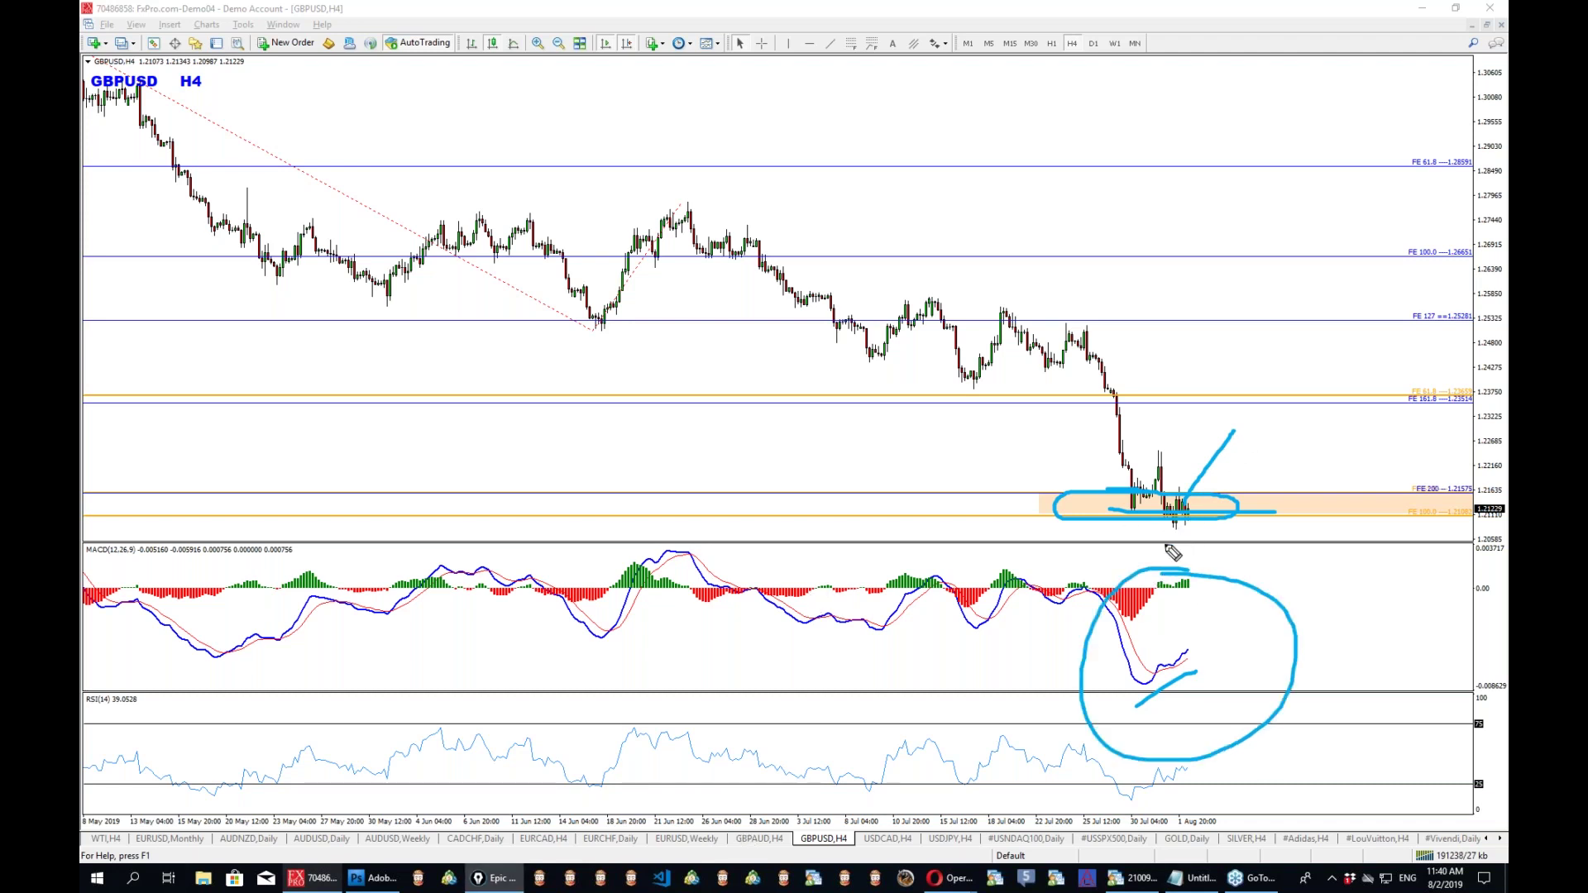
pyautogui.hotkey('ctrl', 'z')
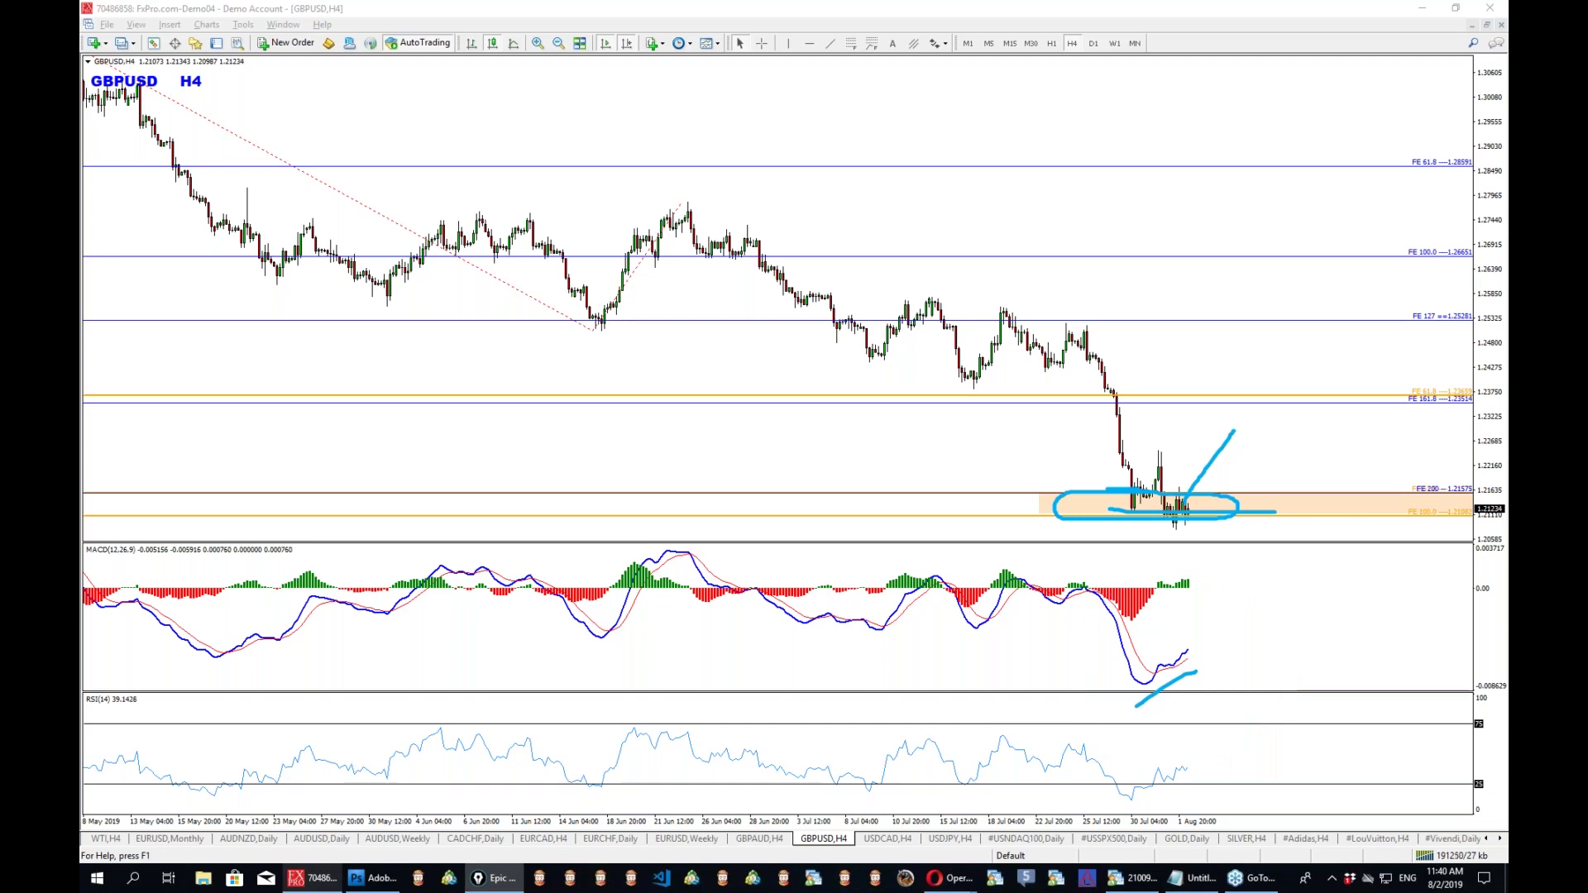
# Switch the GBPUSD chart to the weekly timeframe, clear the old annotations, and briefly mark a short drop below the latest candle.
pyautogui.click(1114, 43)
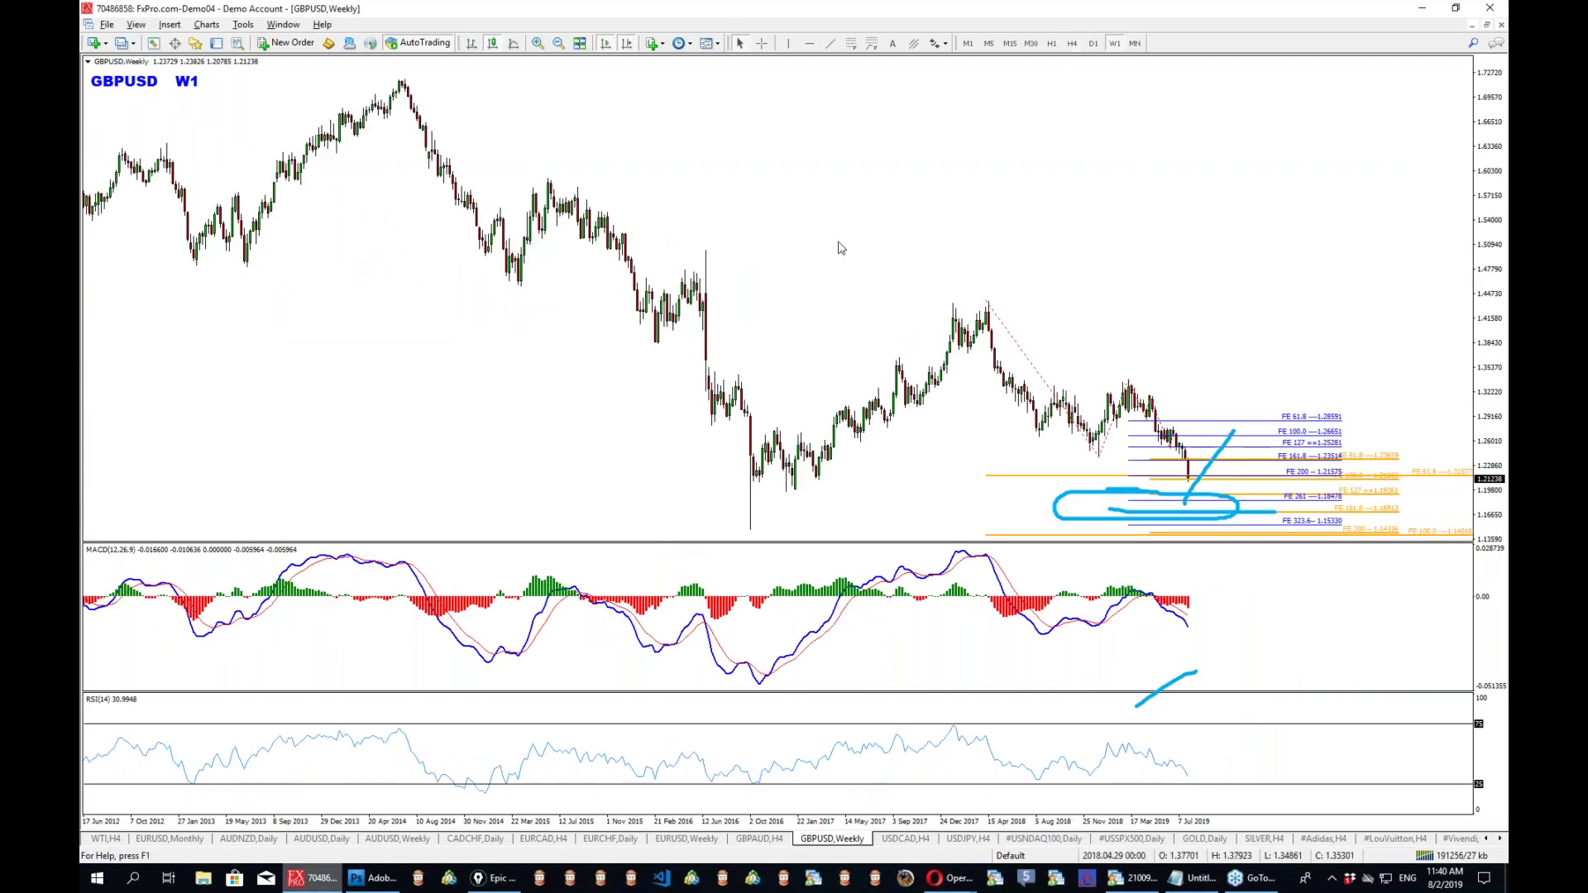
pyautogui.hotkey('ctrl', 'shift', '7')
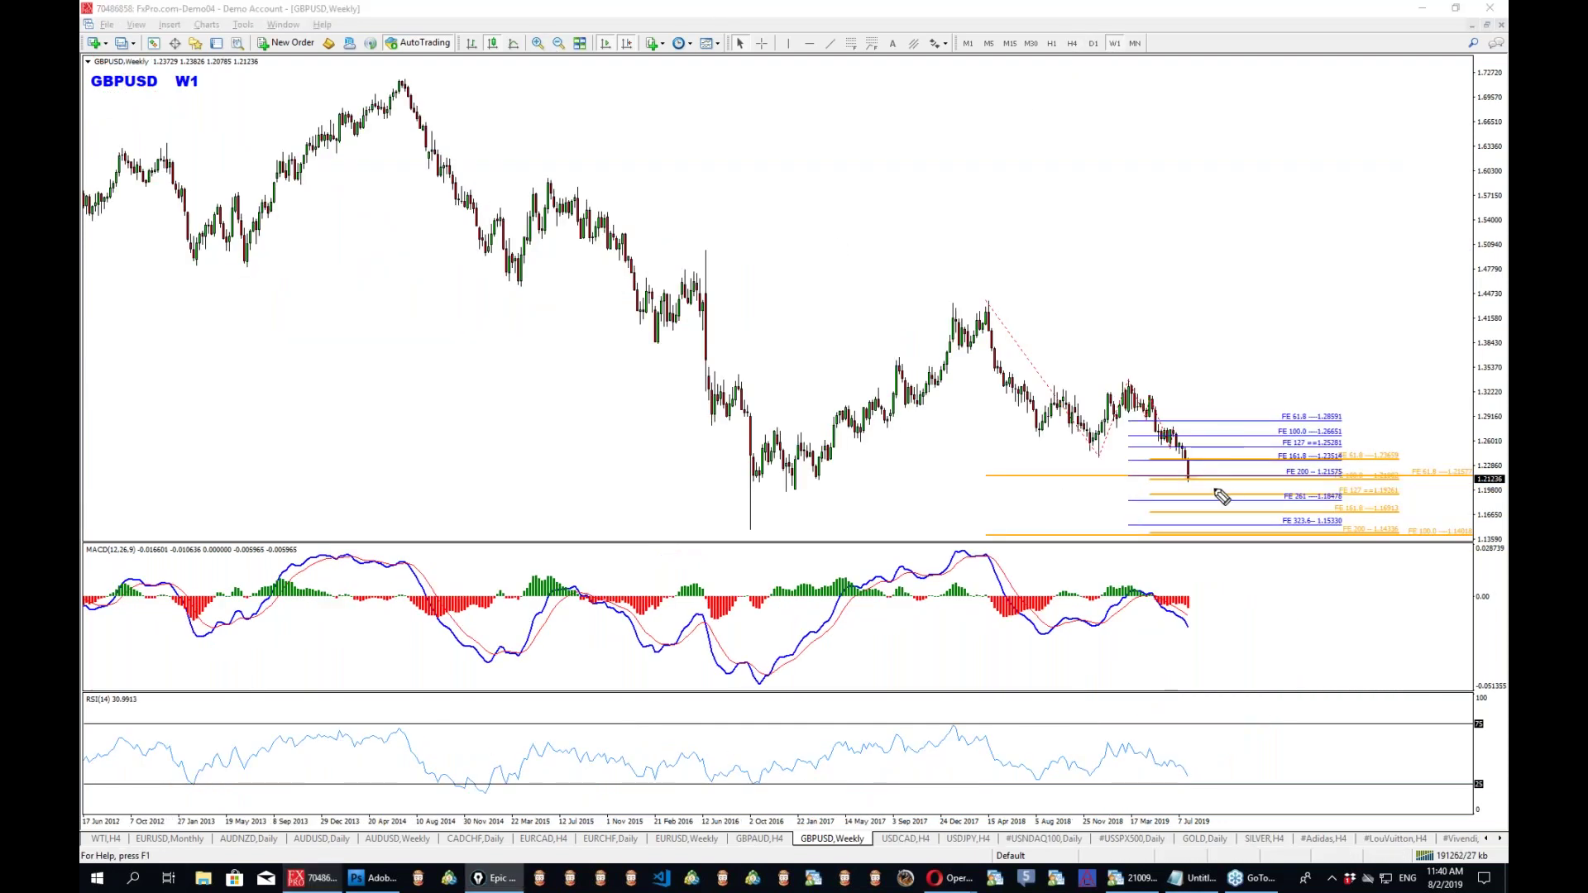
pyautogui.moveTo(1188, 480); pyautogui.dragTo(1215, 498)
pyautogui.hotkey('ctrl', 'shift', '7')
# Switch to the Session Report in Opera and close all the report image tabs opened after it.
pyautogui.click(324, 881)
pyautogui.click(322, 879)
pyautogui.click(172, 11)
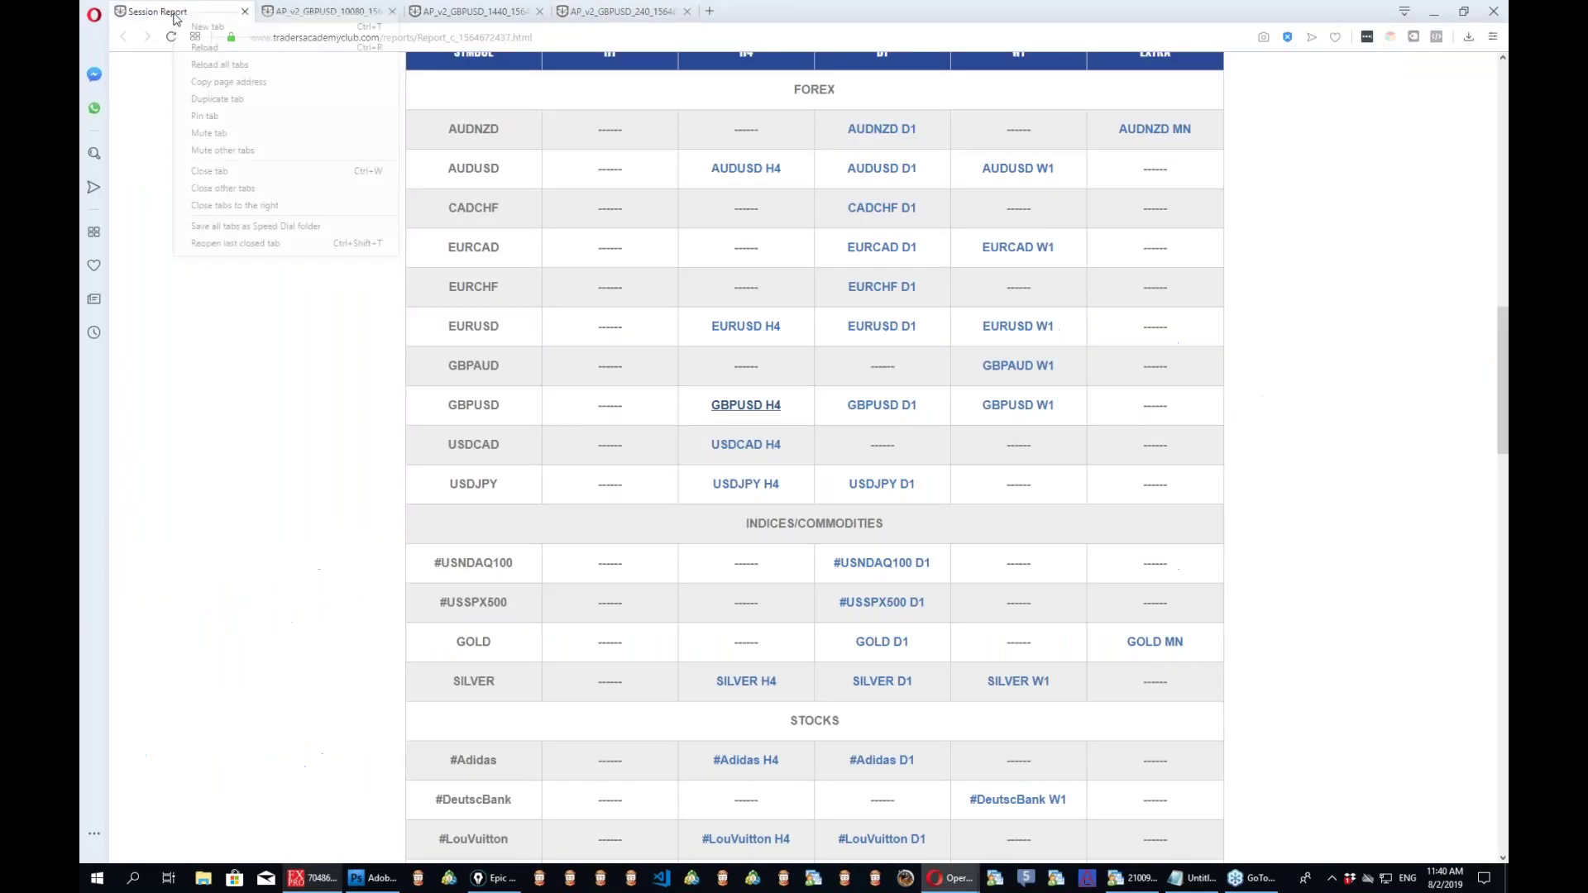
pyautogui.rightClick(175, 17)
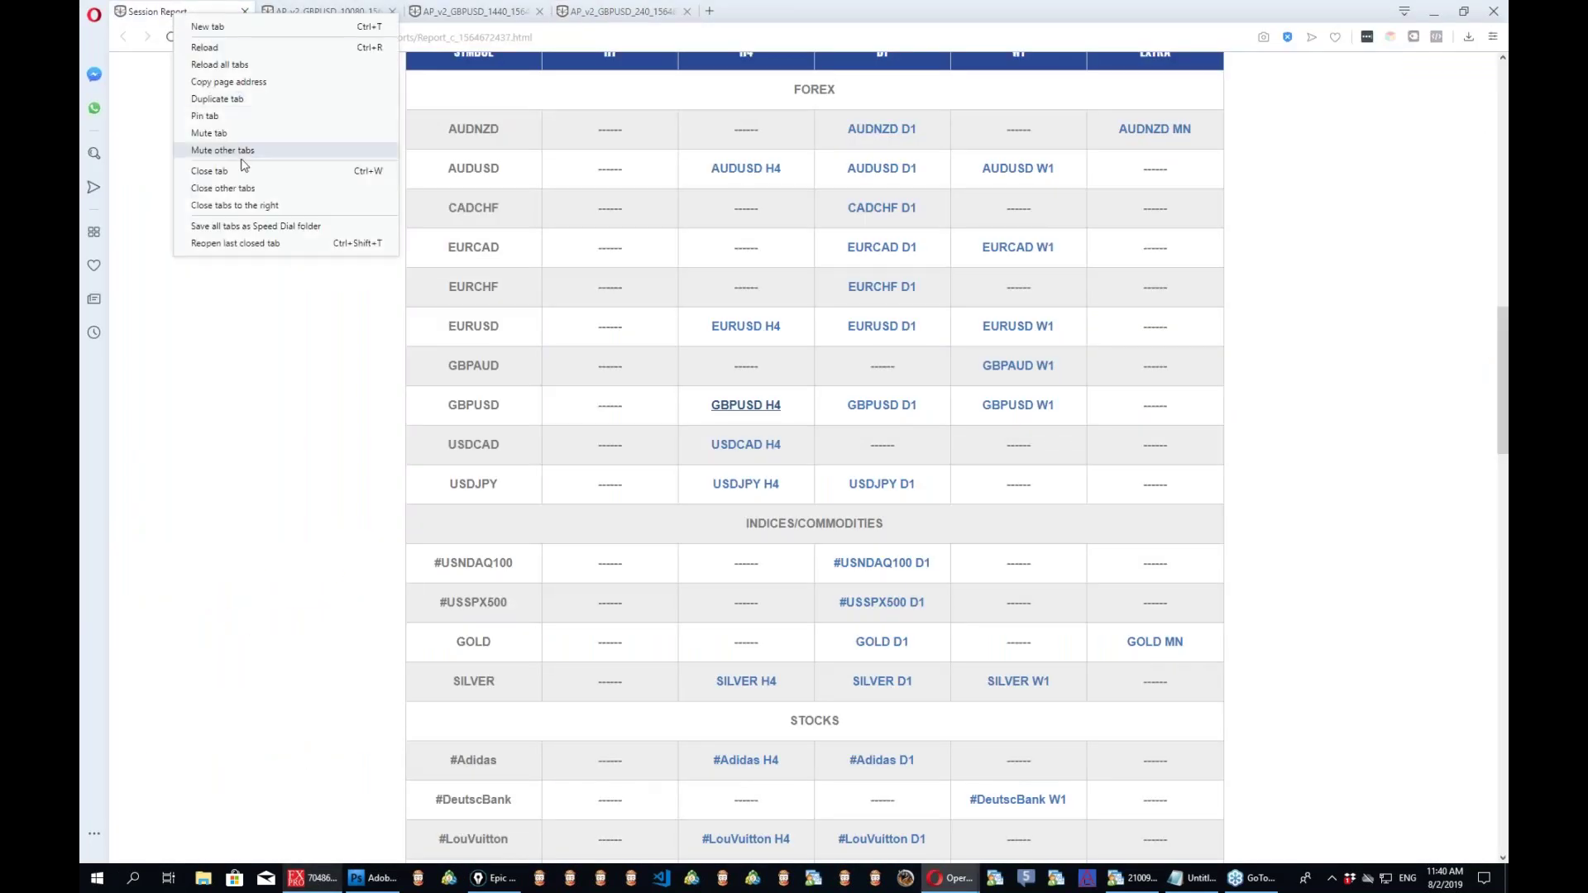
pyautogui.click(252, 205)
# Open the USDCAD H4 report image in a new tab and display it.
pyautogui.scroll(-2, 262, 487)
pyautogui.middleClick(769, 297)
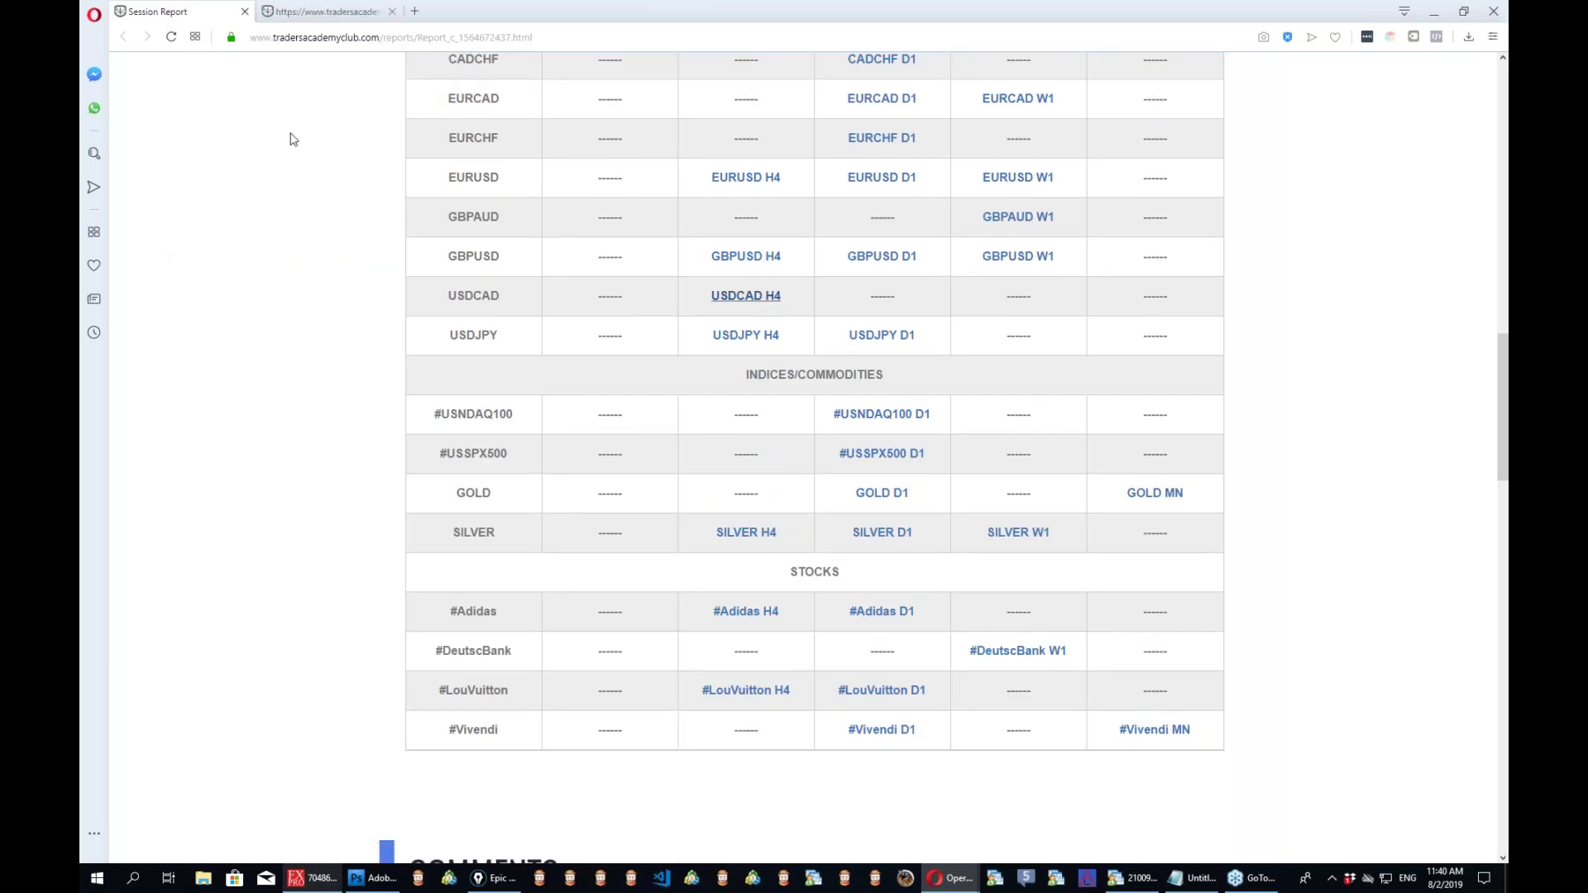
pyautogui.click(330, 12)
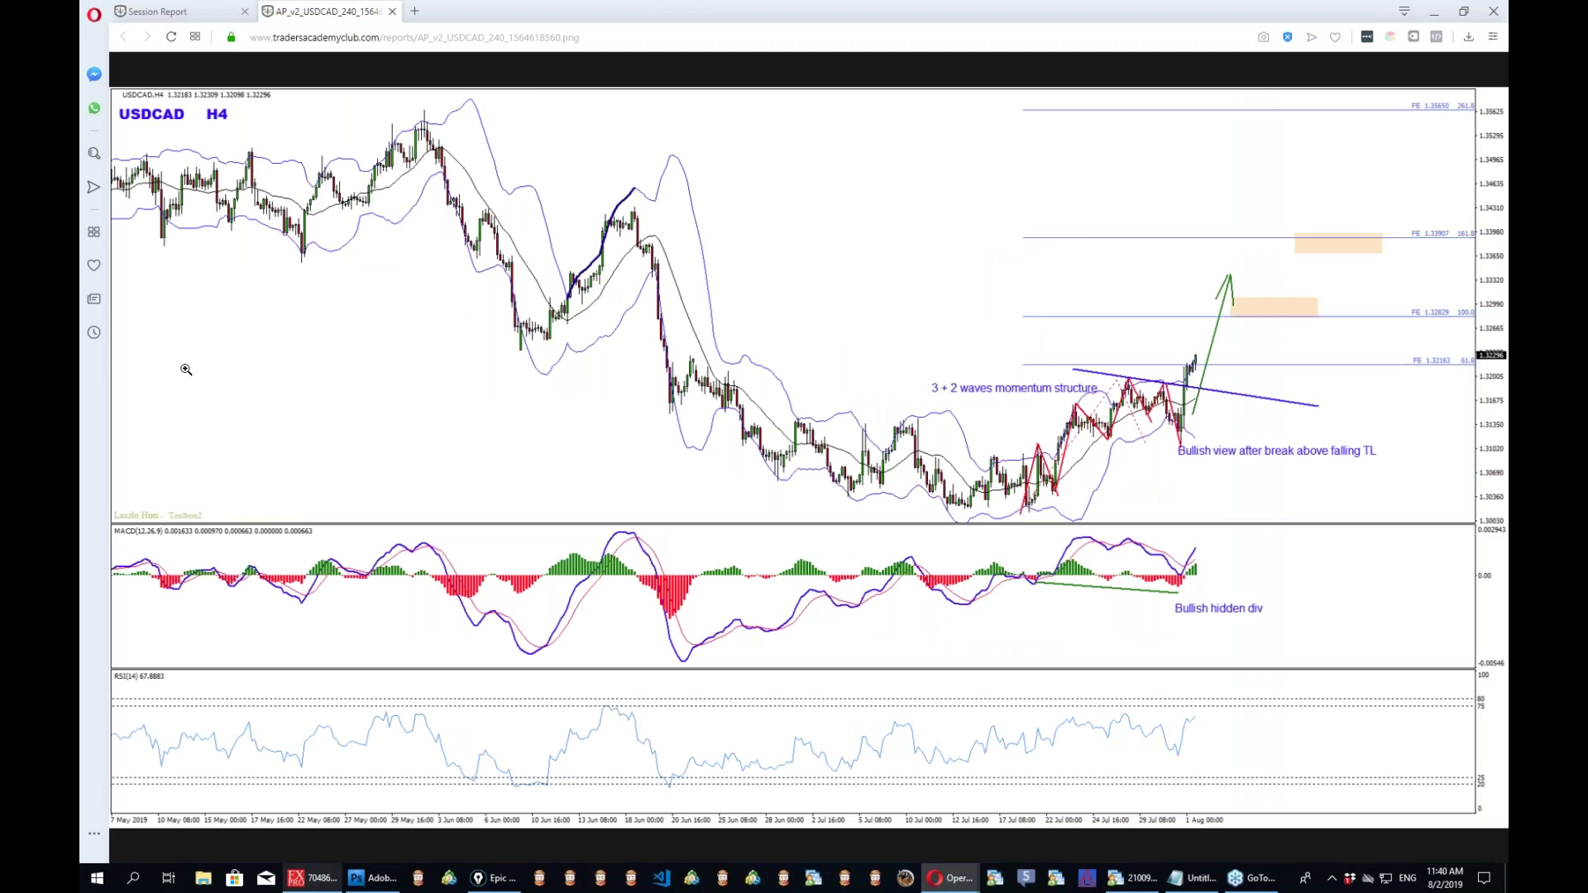
# Trace the recent rising waves, replace the trace with a falling arrow, a rising stroke and a circle around the pullback, and clear everything.
pyautogui.moveTo(1016, 506)
pyautogui.mouseDown()
pyautogui.moveTo(1142, 395)
pyautogui.moveTo(1156, 422)
pyautogui.mouseUp()
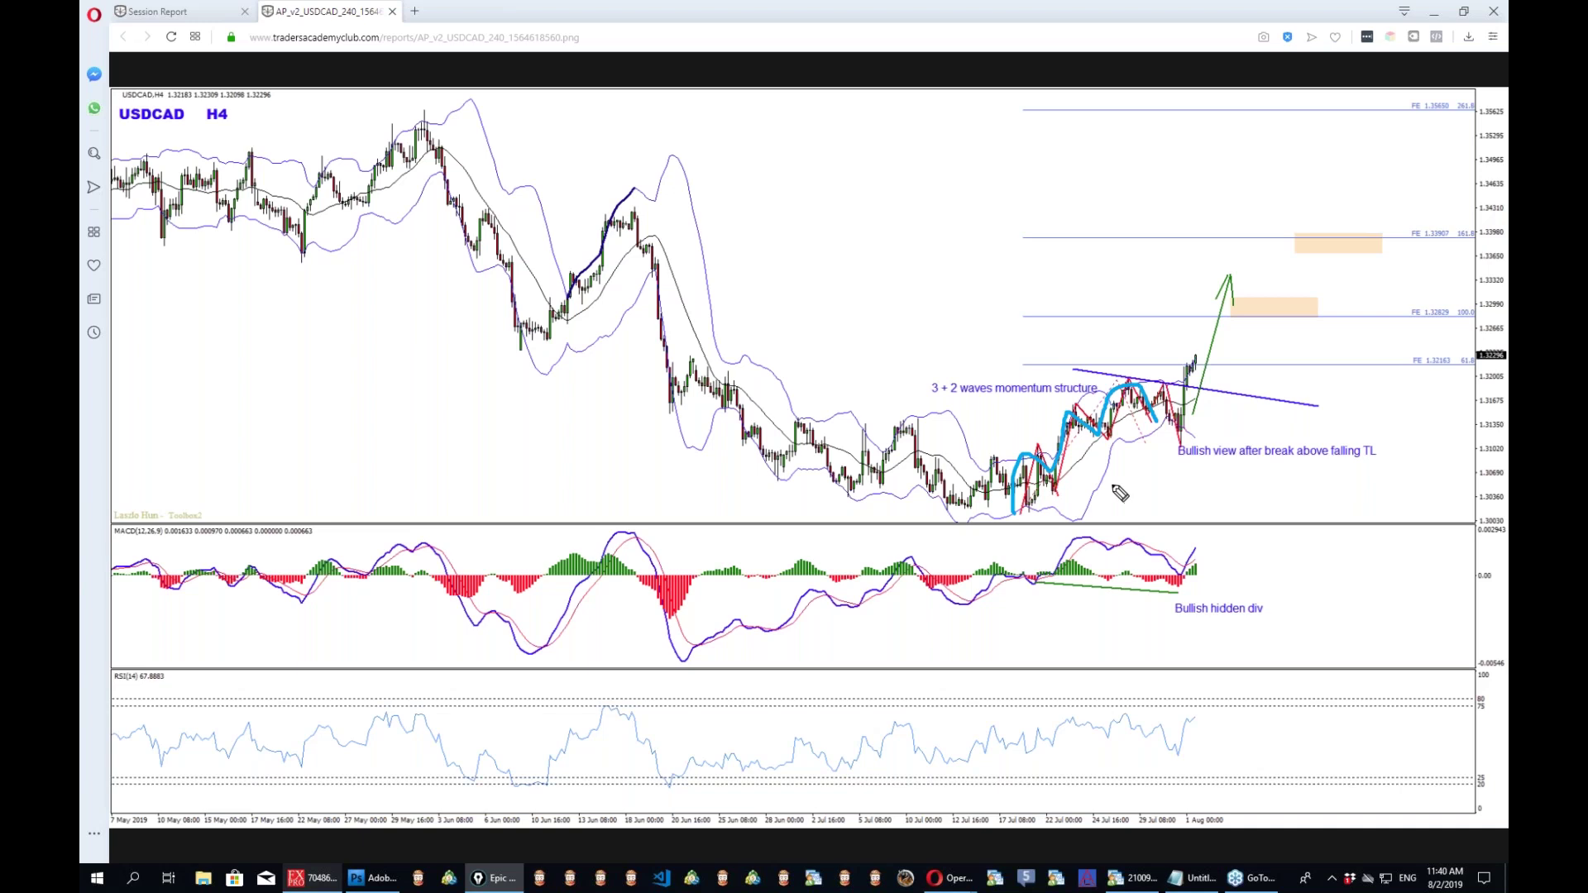
pyautogui.hotkey('ctrl', 'shift', '6')
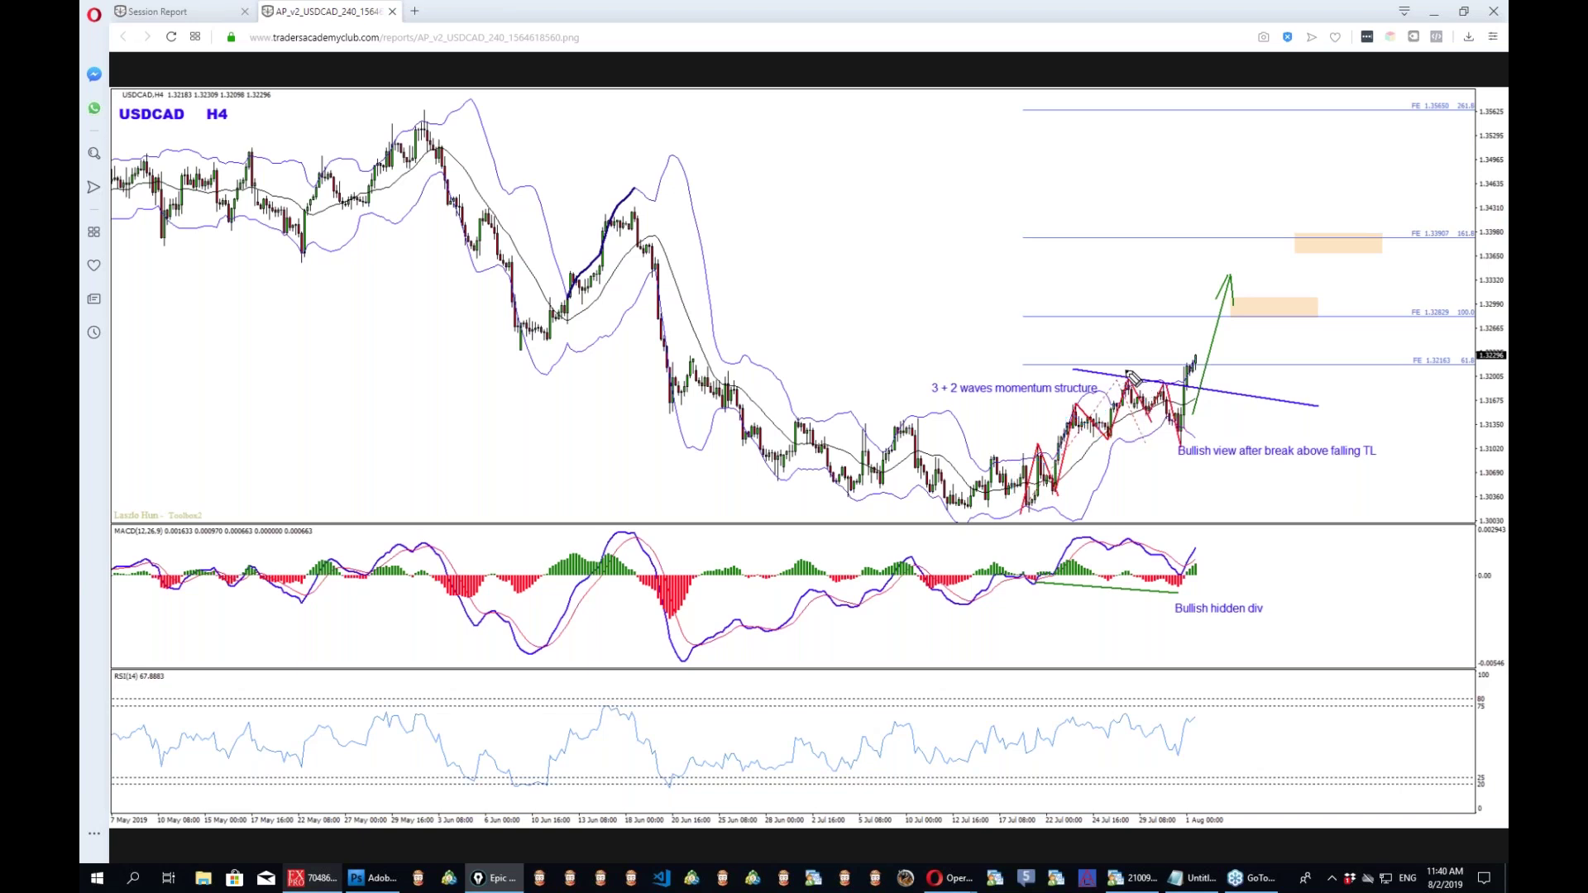
pyautogui.moveTo(1130, 380)
pyautogui.mouseDown()
pyautogui.moveTo(1191, 441)
pyautogui.moveTo(1184, 495)
pyautogui.moveTo(1240, 562)
pyautogui.mouseUp()
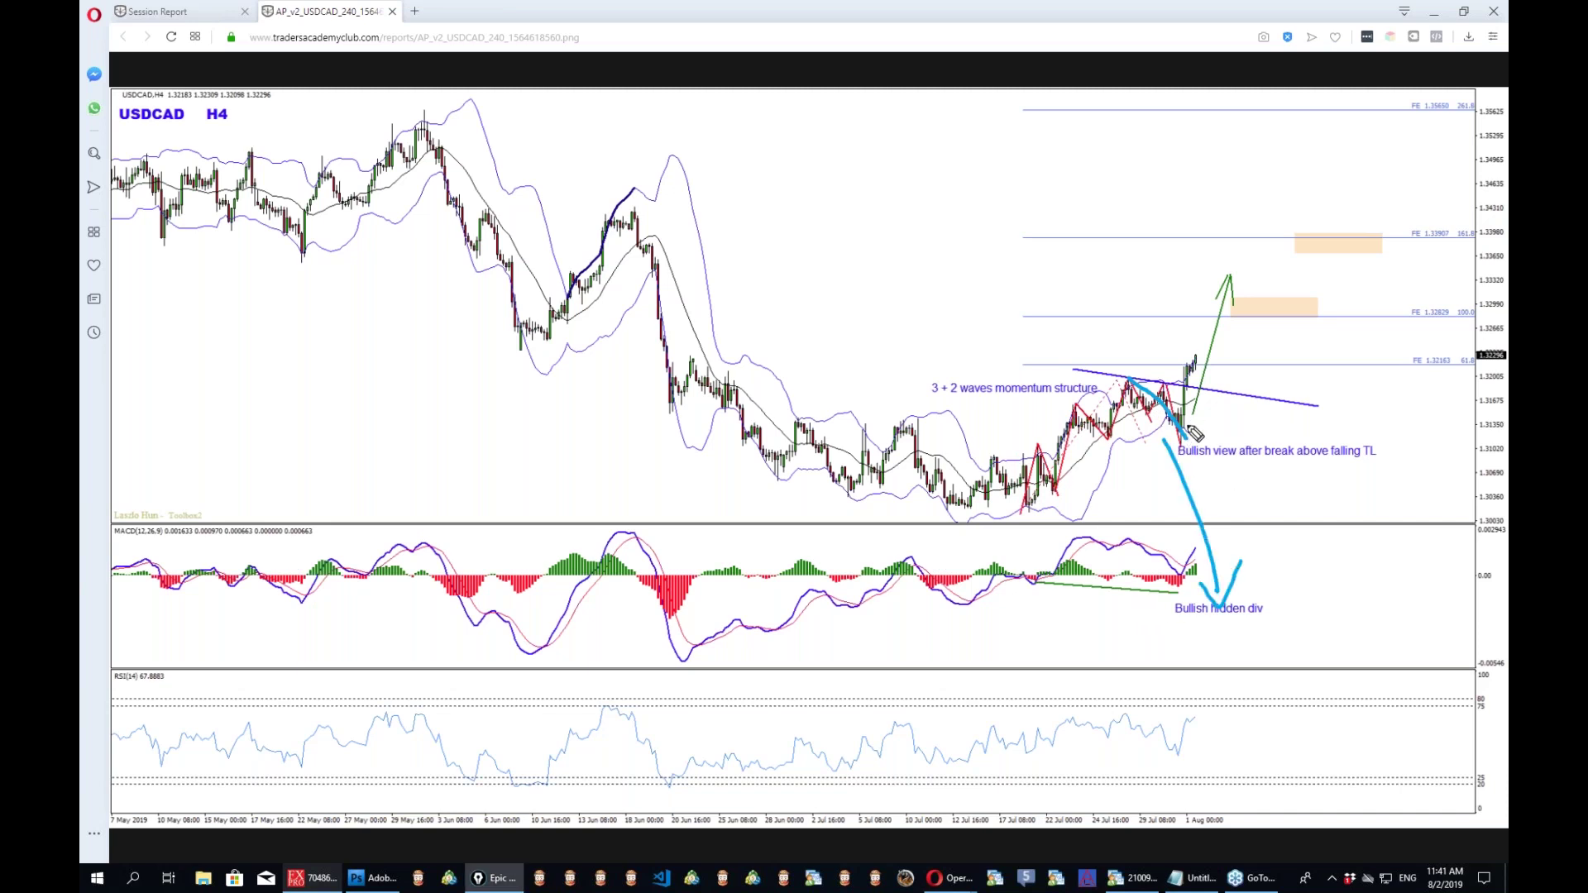
pyautogui.moveTo(1194, 428); pyautogui.dragTo(1296, 278)
pyautogui.moveTo(1130, 374)
pyautogui.mouseDown()
pyautogui.moveTo(1199, 406)
pyautogui.moveTo(1136, 381)
pyautogui.mouseUp()
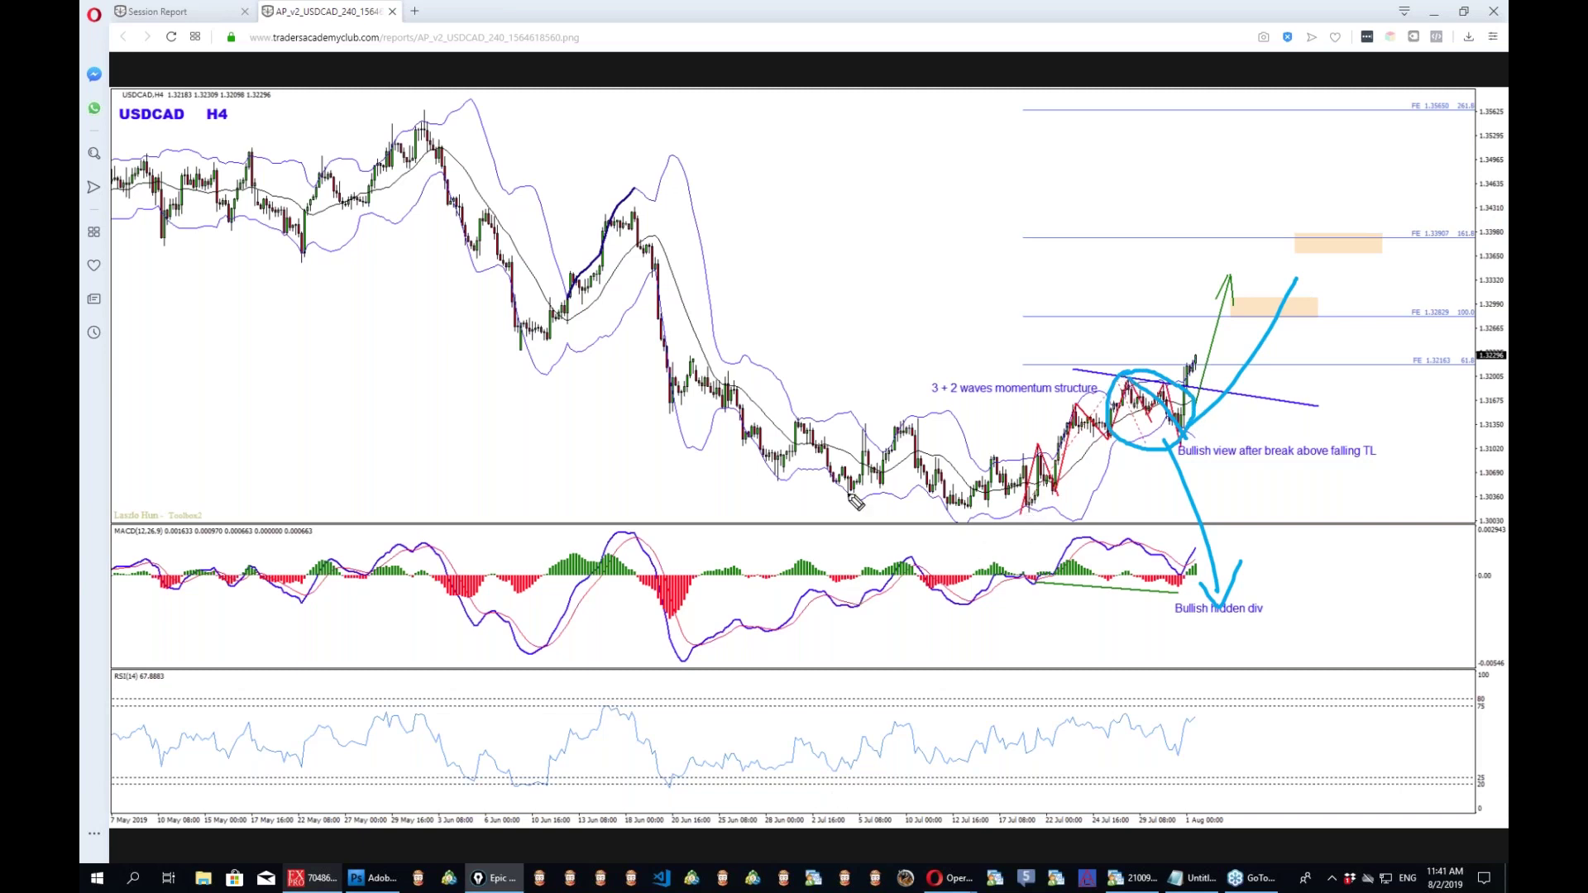
pyautogui.hotkey('ctrl', 'shift', '7')
# Draw the latest pullback with a long falling arrow continuing from its low and an alternative rising arrow towards the lower orange zone.
pyautogui.moveTo(1125, 377); pyautogui.dragTo(1178, 447)
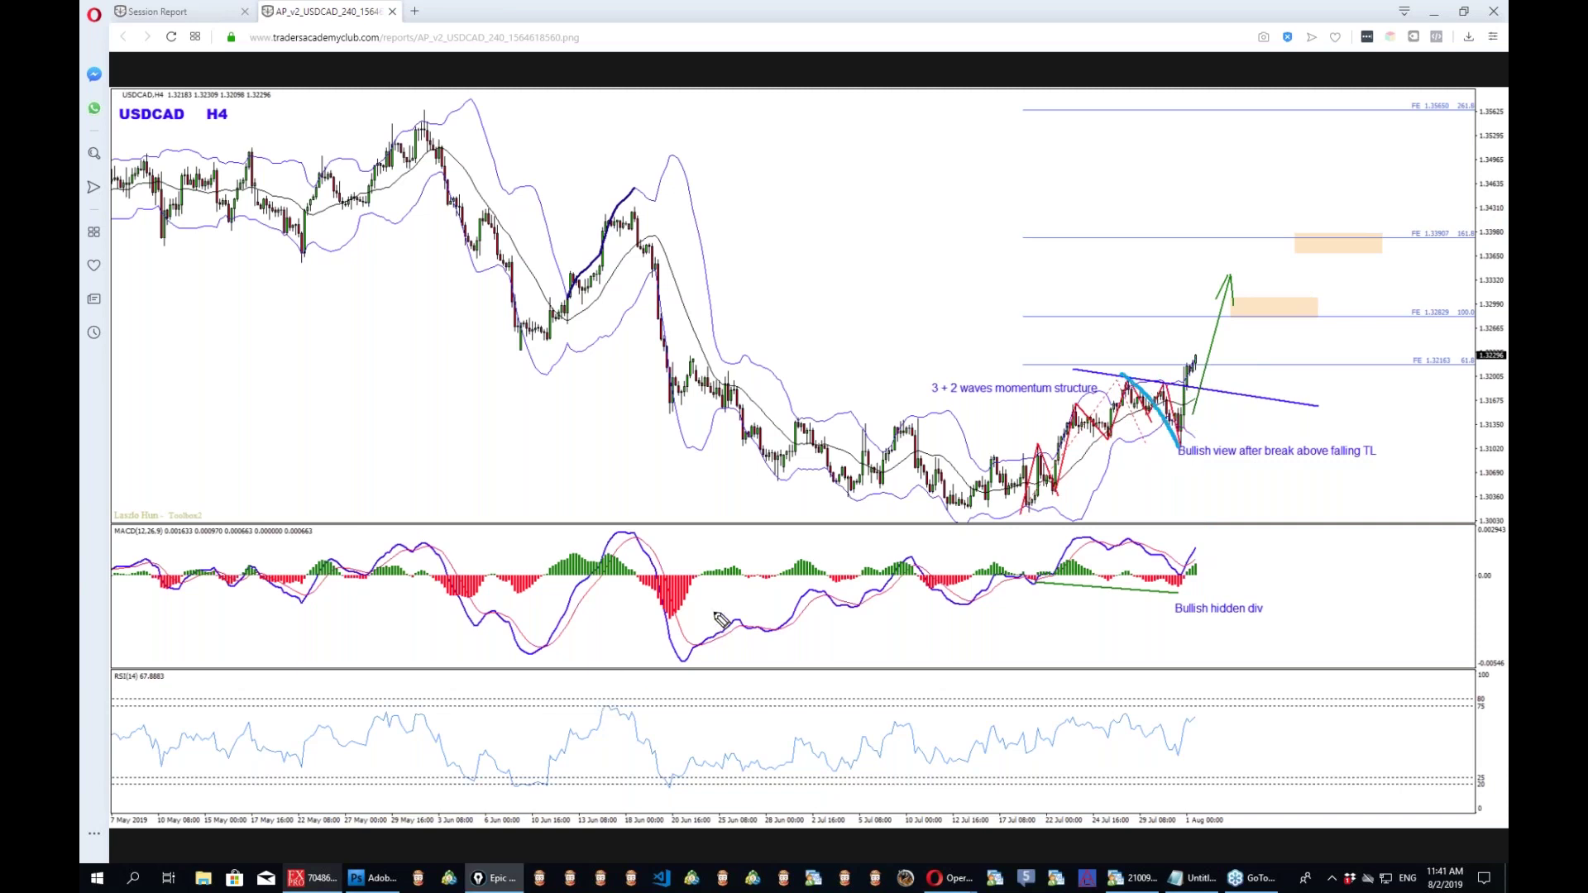
pyautogui.moveTo(1179, 450)
pyautogui.mouseDown()
pyautogui.moveTo(1238, 475)
pyautogui.moveTo(1348, 622)
pyautogui.moveTo(1379, 608)
pyautogui.mouseUp()
pyautogui.moveTo(1201, 427)
pyautogui.mouseDown()
pyautogui.moveTo(1278, 288)
pyautogui.moveTo(1314, 326)
pyautogui.mouseUp()
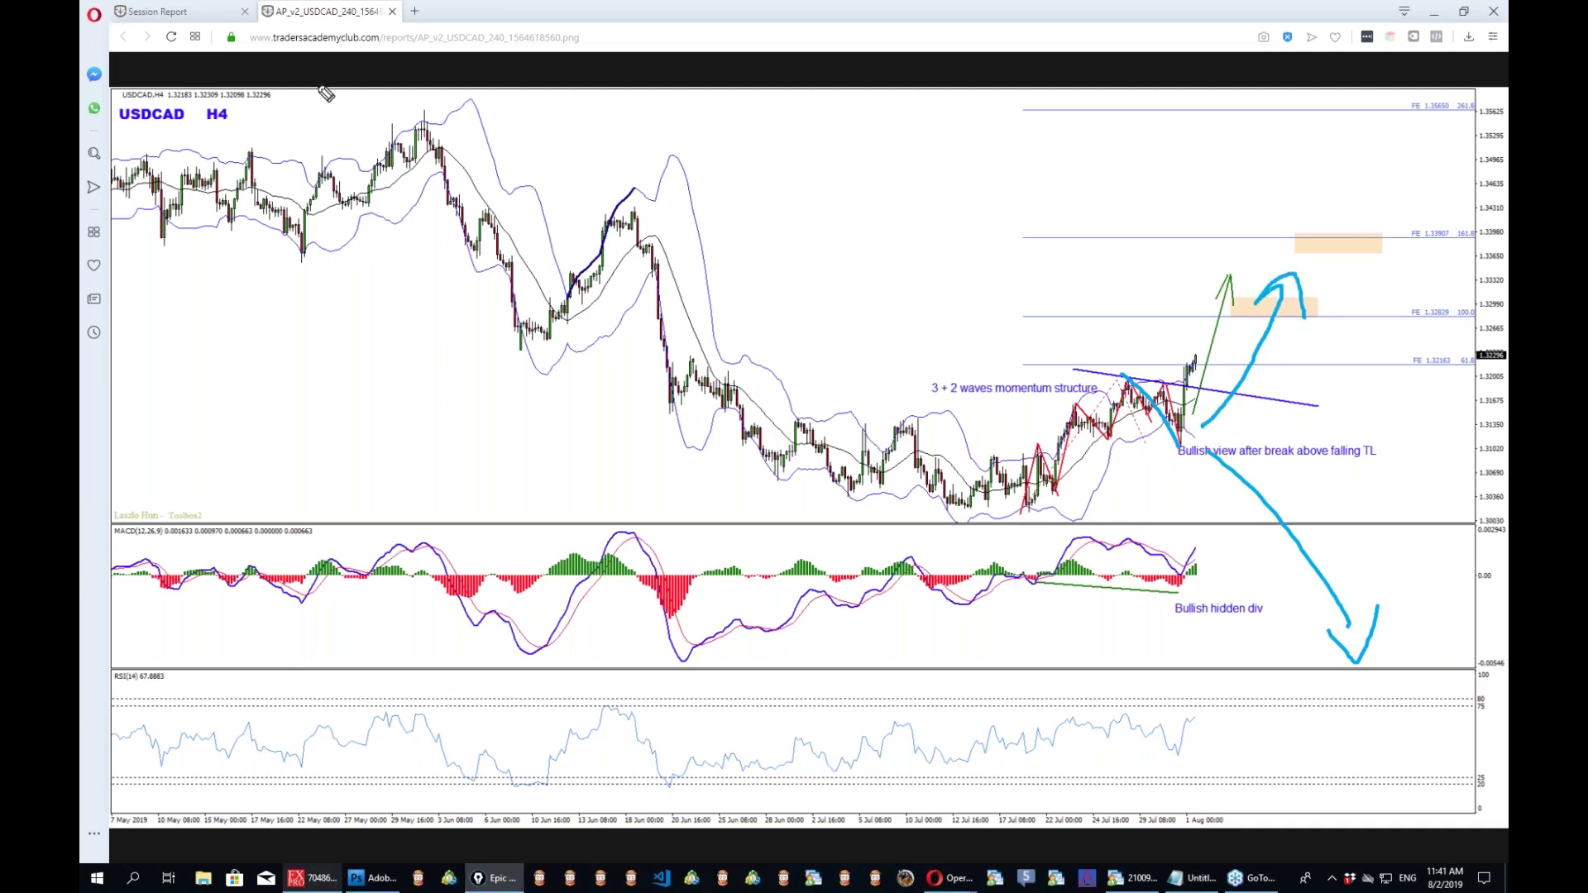
# Sketch the earlier downtrend arrow, the June rally with a vertical line to the MACD and two rising paths above, and clear the drawing.
pyautogui.moveTo(334, 52)
pyautogui.mouseDown()
pyautogui.moveTo(839, 299)
pyautogui.moveTo(779, 329)
pyautogui.mouseUp()
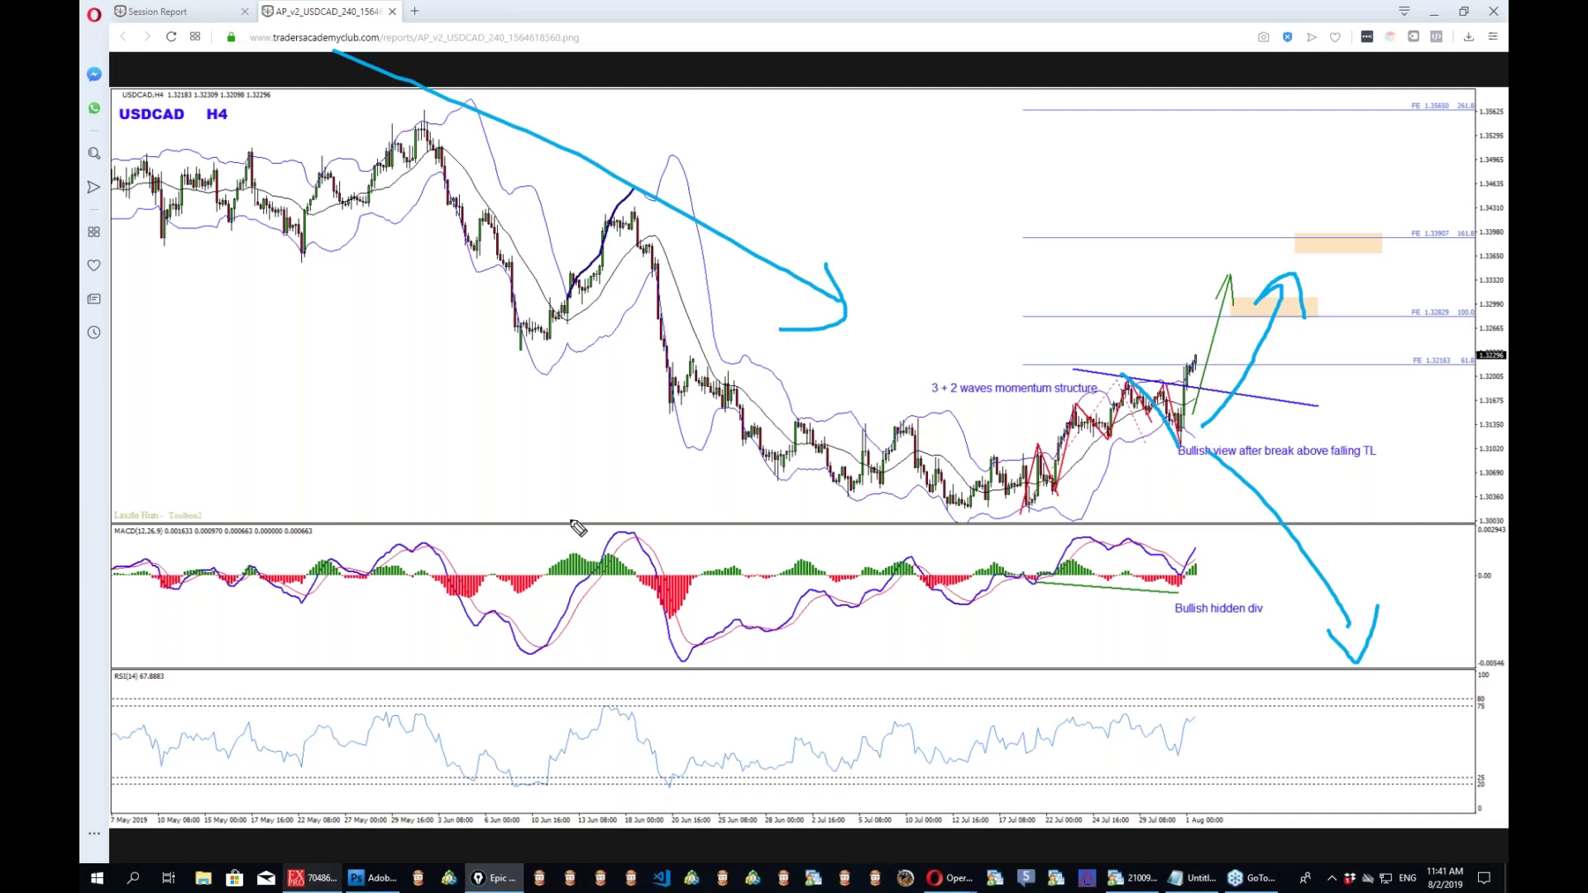
pyautogui.moveTo(508, 353)
pyautogui.mouseDown()
pyautogui.moveTo(591, 222)
pyautogui.moveTo(626, 207)
pyautogui.mouseUp()
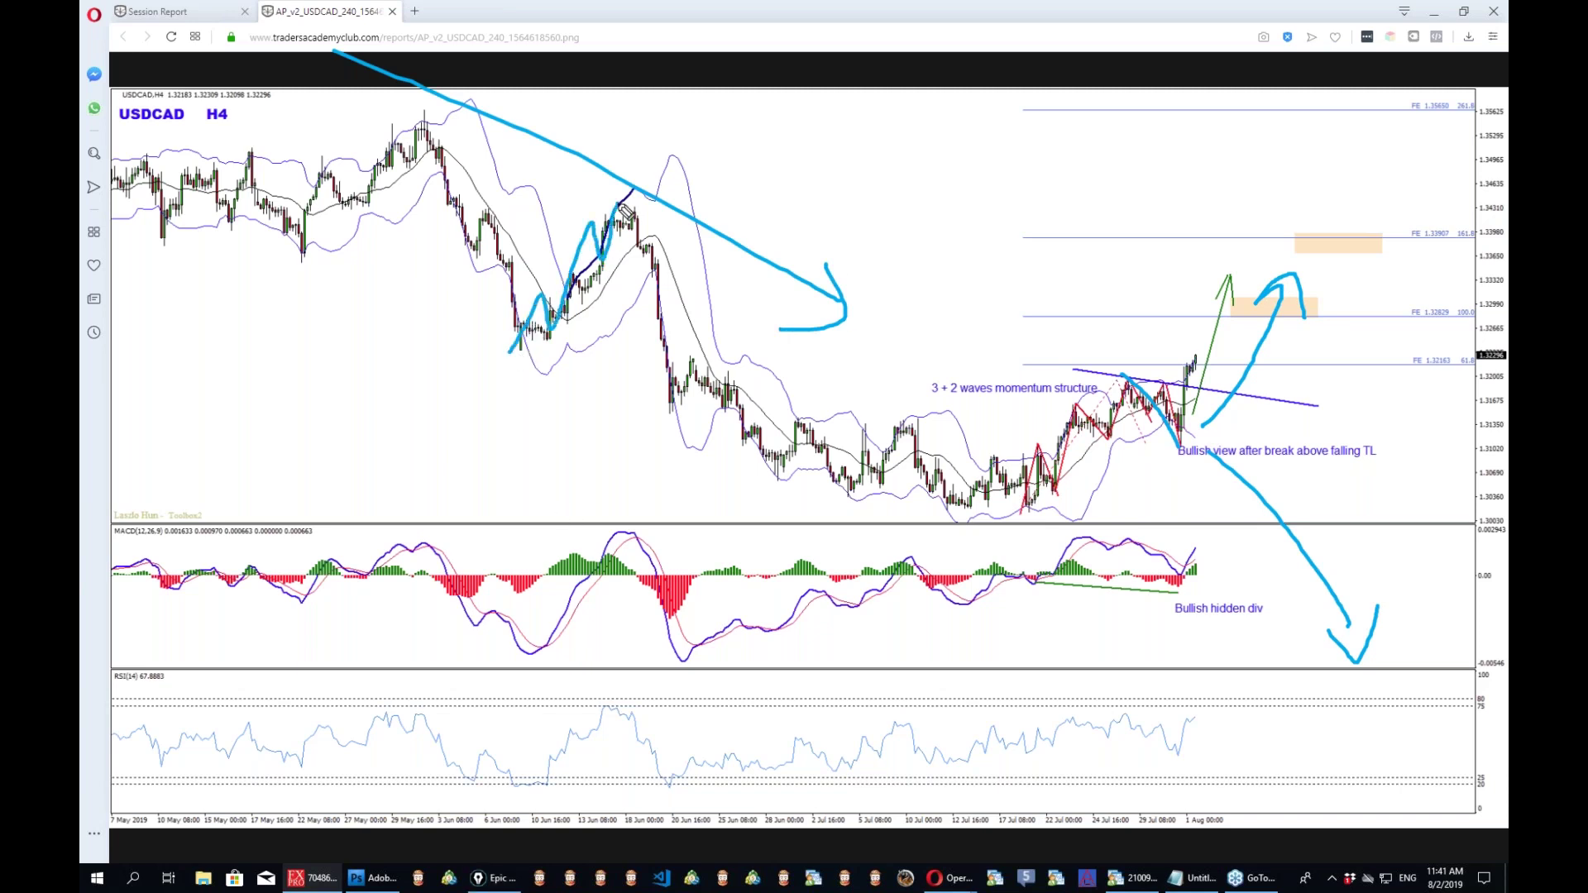
pyautogui.moveTo(621, 207); pyautogui.dragTo(611, 543)
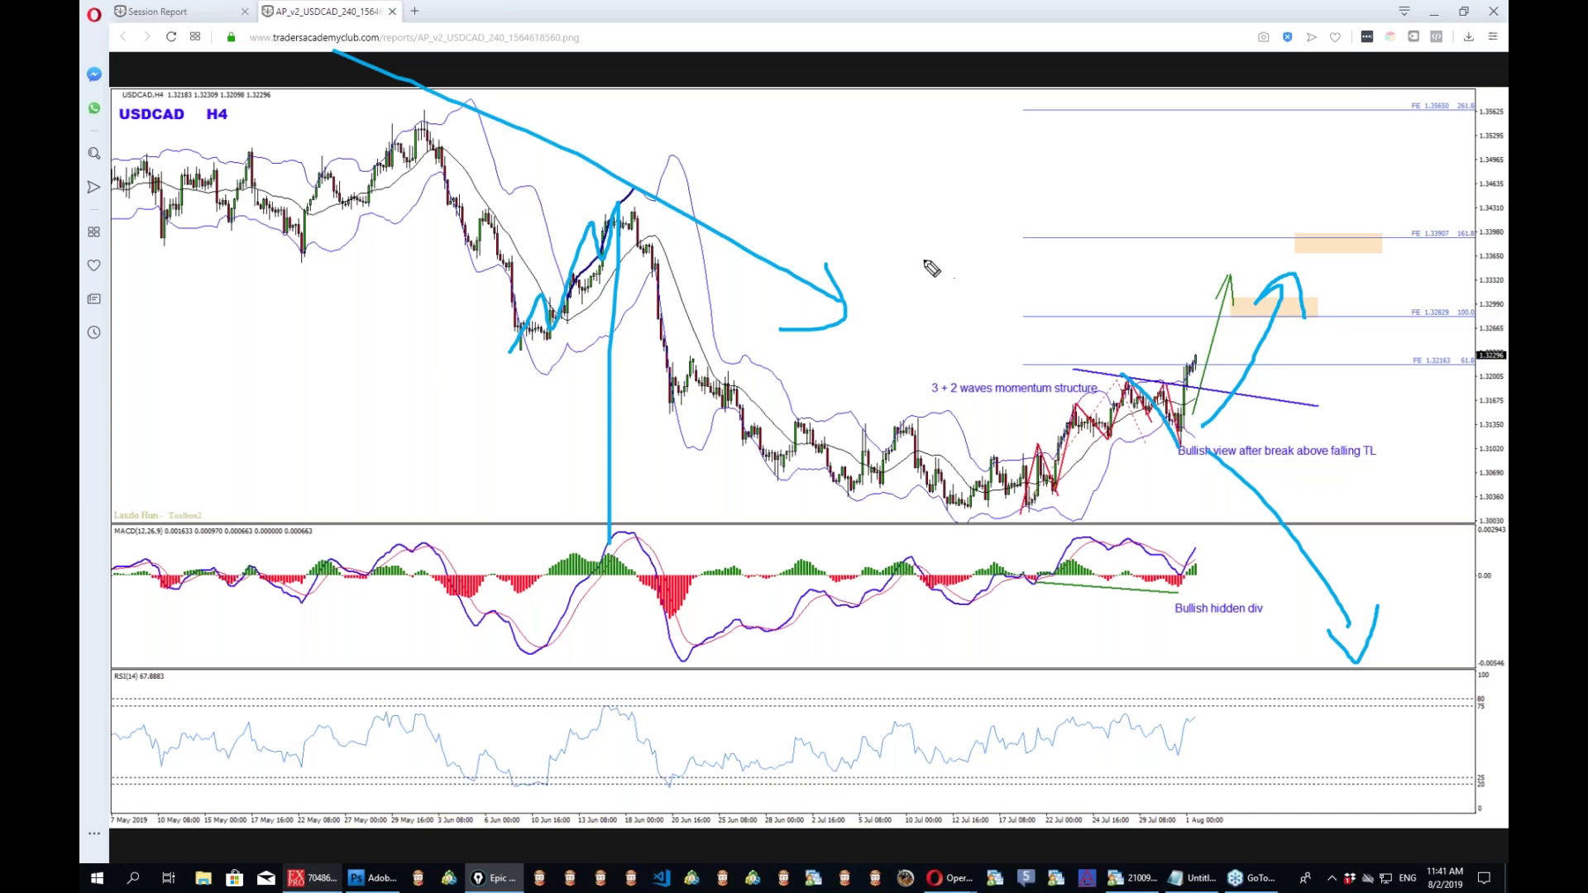
pyautogui.moveTo(1003, 223)
pyautogui.mouseDown()
pyautogui.moveTo(1050, 159)
pyautogui.moveTo(1100, 143)
pyautogui.mouseUp()
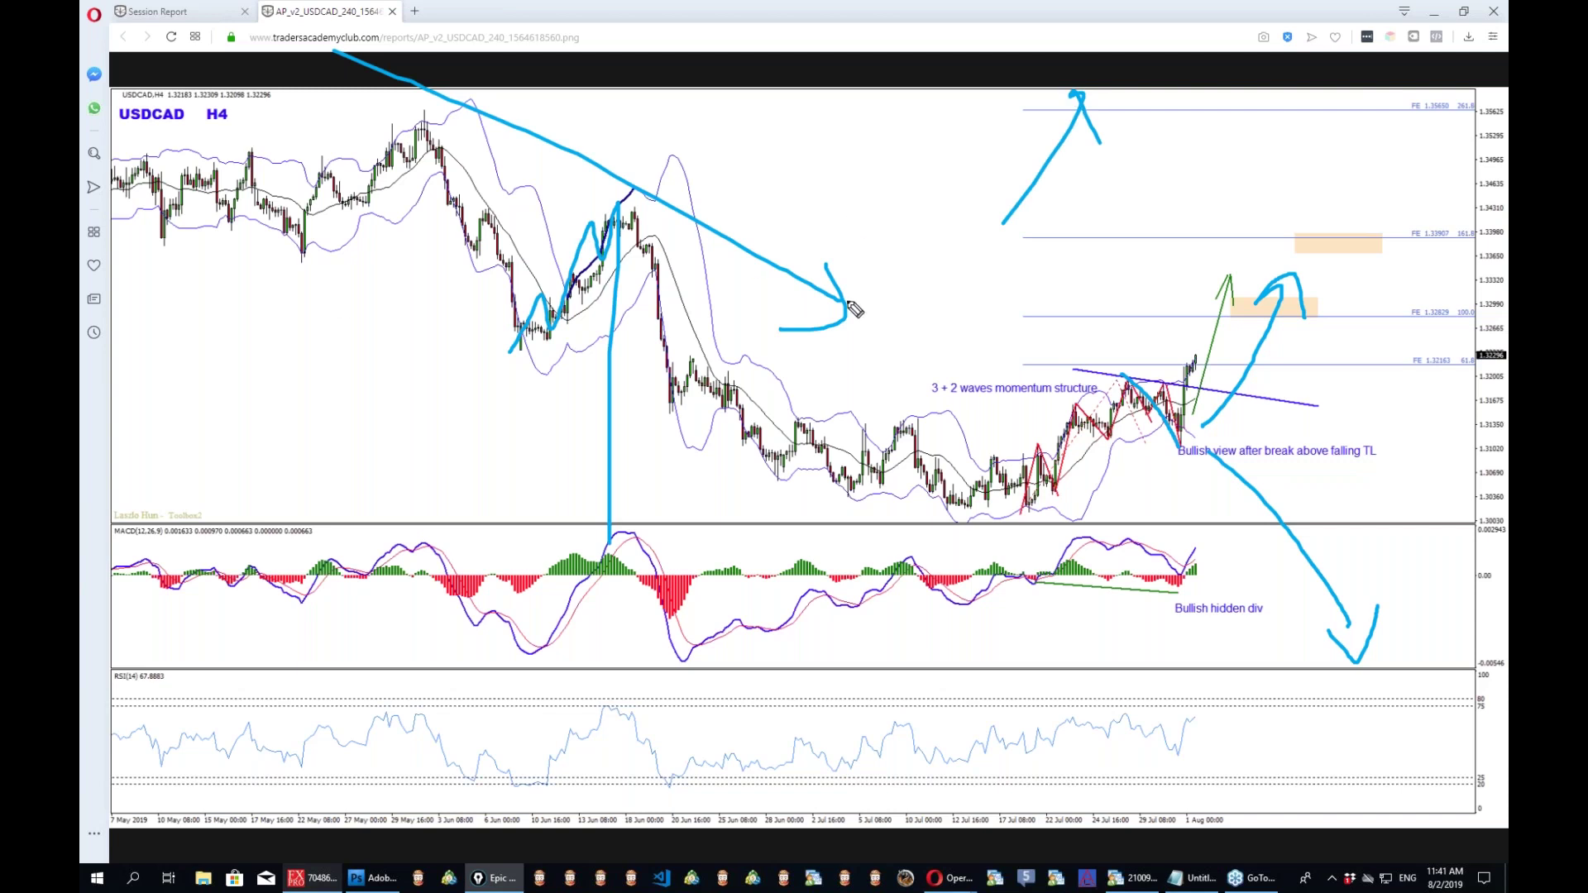
pyautogui.moveTo(782, 254); pyautogui.dragTo(891, 103)
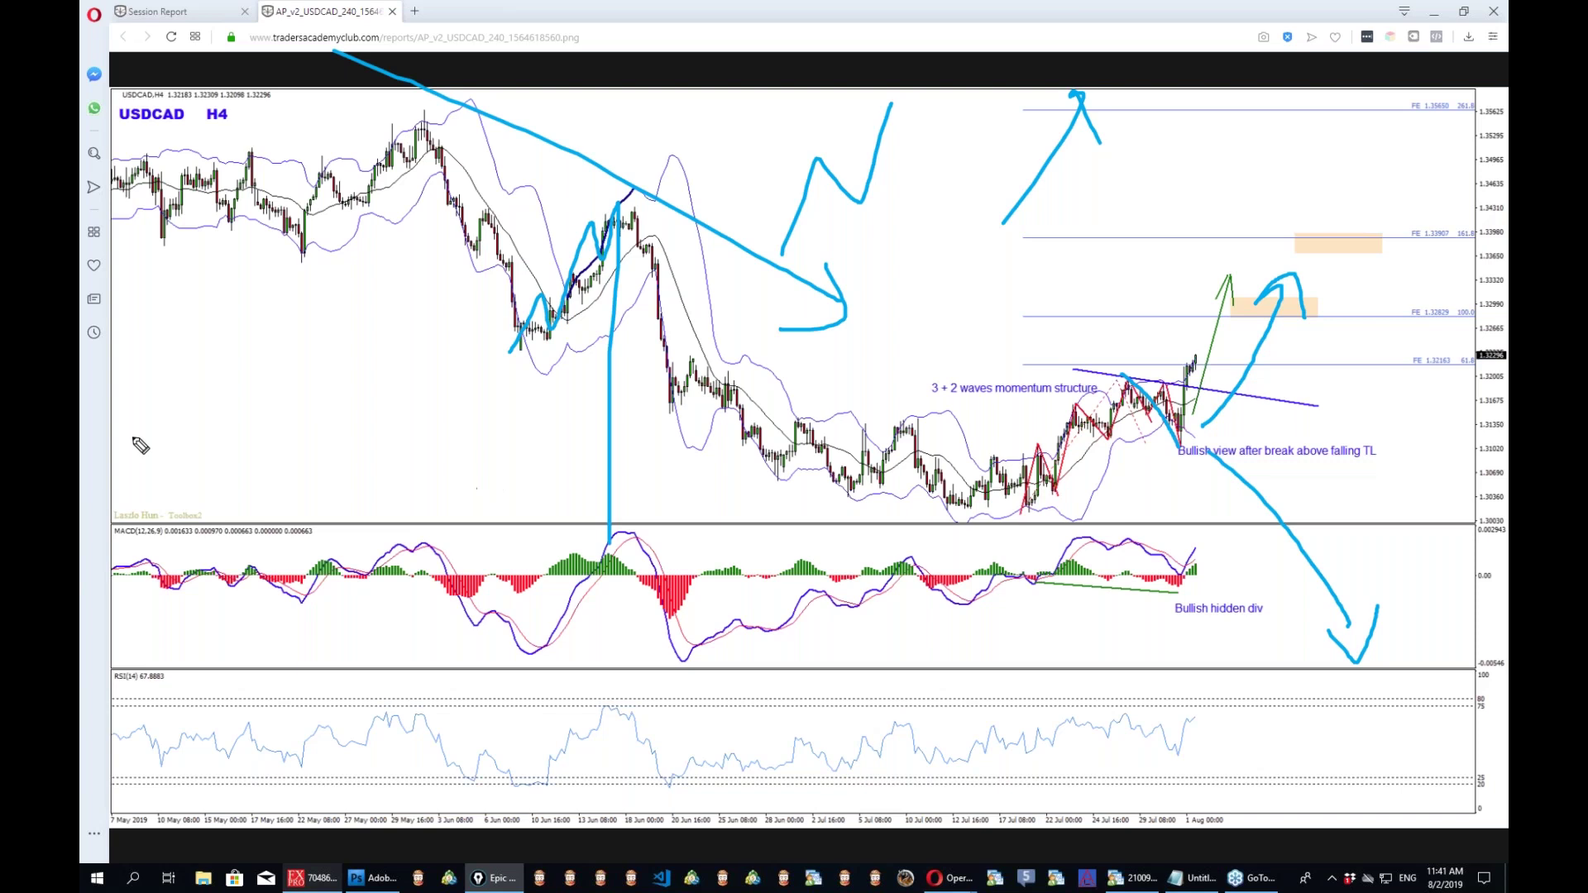
pyautogui.hotkey('ctrl', 'shift', '7')
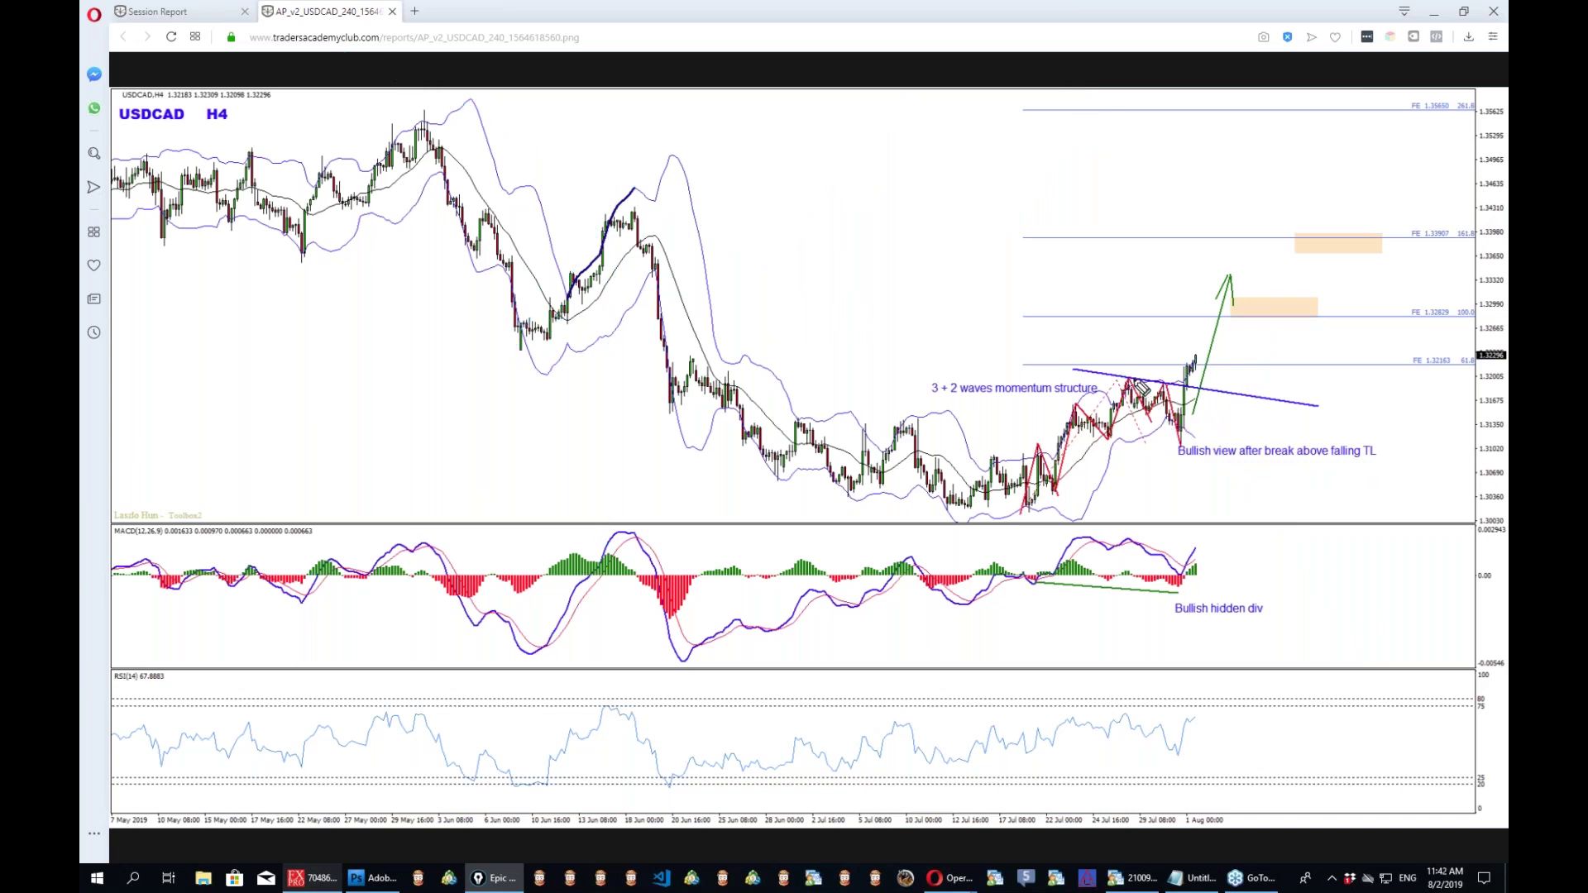
# Trace the latest pullback with one rising and one falling arrow from its low, and clear the drawing.
pyautogui.moveTo(1135, 381); pyautogui.dragTo(1178, 451)
pyautogui.moveTo(1181, 434); pyautogui.dragTo(1255, 339)
pyautogui.moveTo(1219, 358); pyautogui.dragTo(1257, 376)
pyautogui.moveTo(1198, 450); pyautogui.dragTo(1248, 523)
pyautogui.moveTo(1232, 514); pyautogui.dragTo(1258, 501)
pyautogui.hotkey('ctrl', 'shift', '7')
# Draw a horizontal line at the pullback lows, circle the price and MACD lows, add a check mark, and clear the drawing.
pyautogui.moveTo(1075, 439); pyautogui.dragTo(1263, 438)
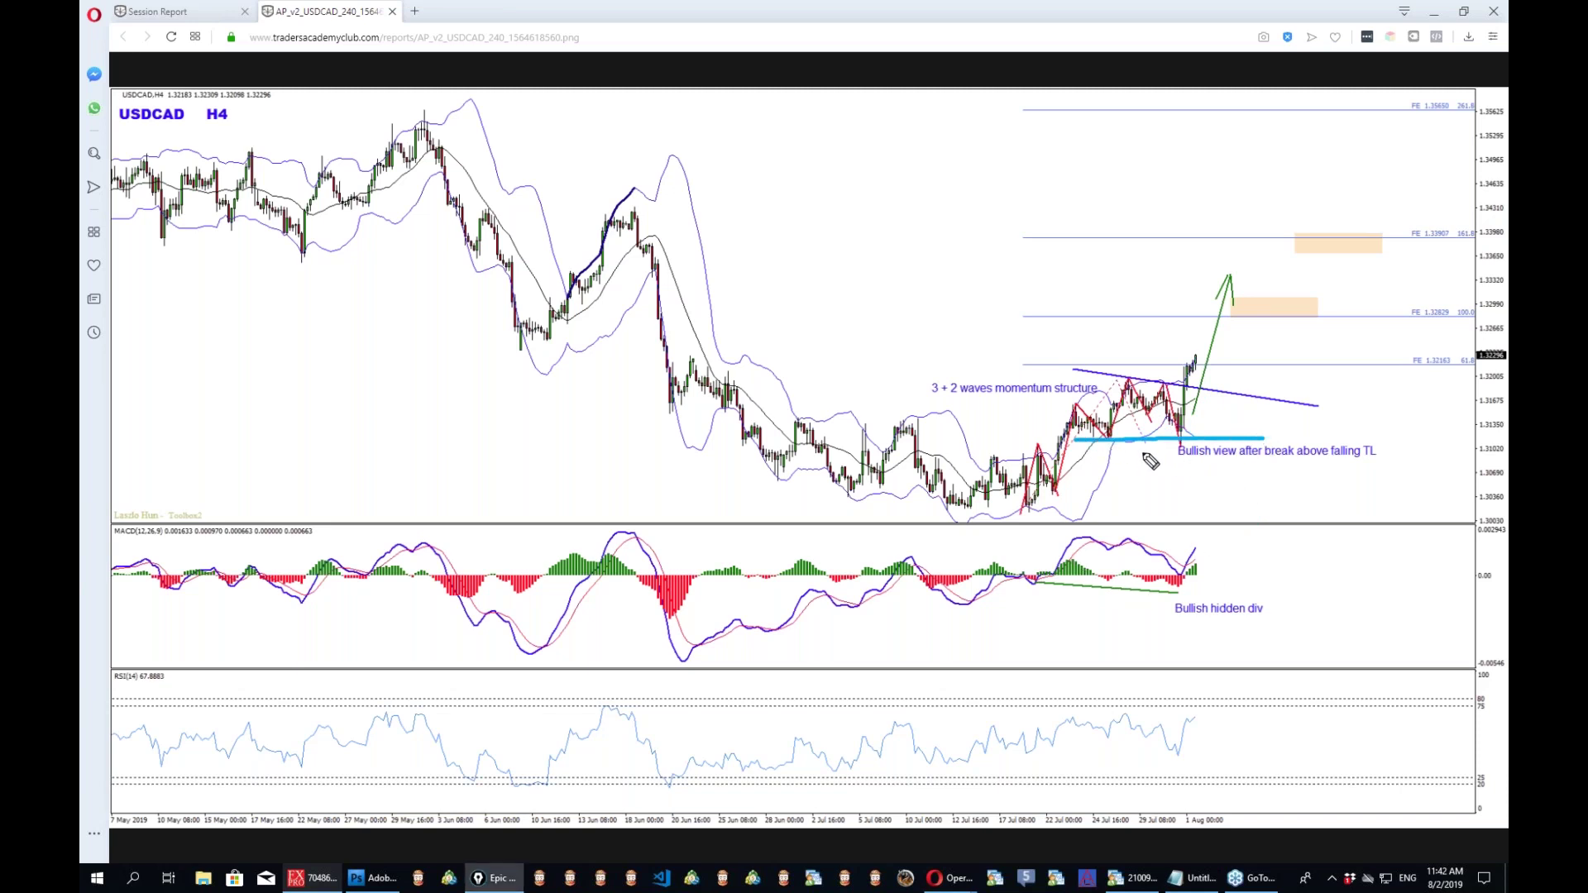
pyautogui.moveTo(1175, 441); pyautogui.dragTo(1183, 426)
pyautogui.moveTo(1190, 570)
pyautogui.mouseDown()
pyautogui.moveTo(1189, 606)
pyautogui.moveTo(1187, 572)
pyautogui.mouseUp()
pyautogui.moveTo(903, 252); pyautogui.dragTo(962, 225)
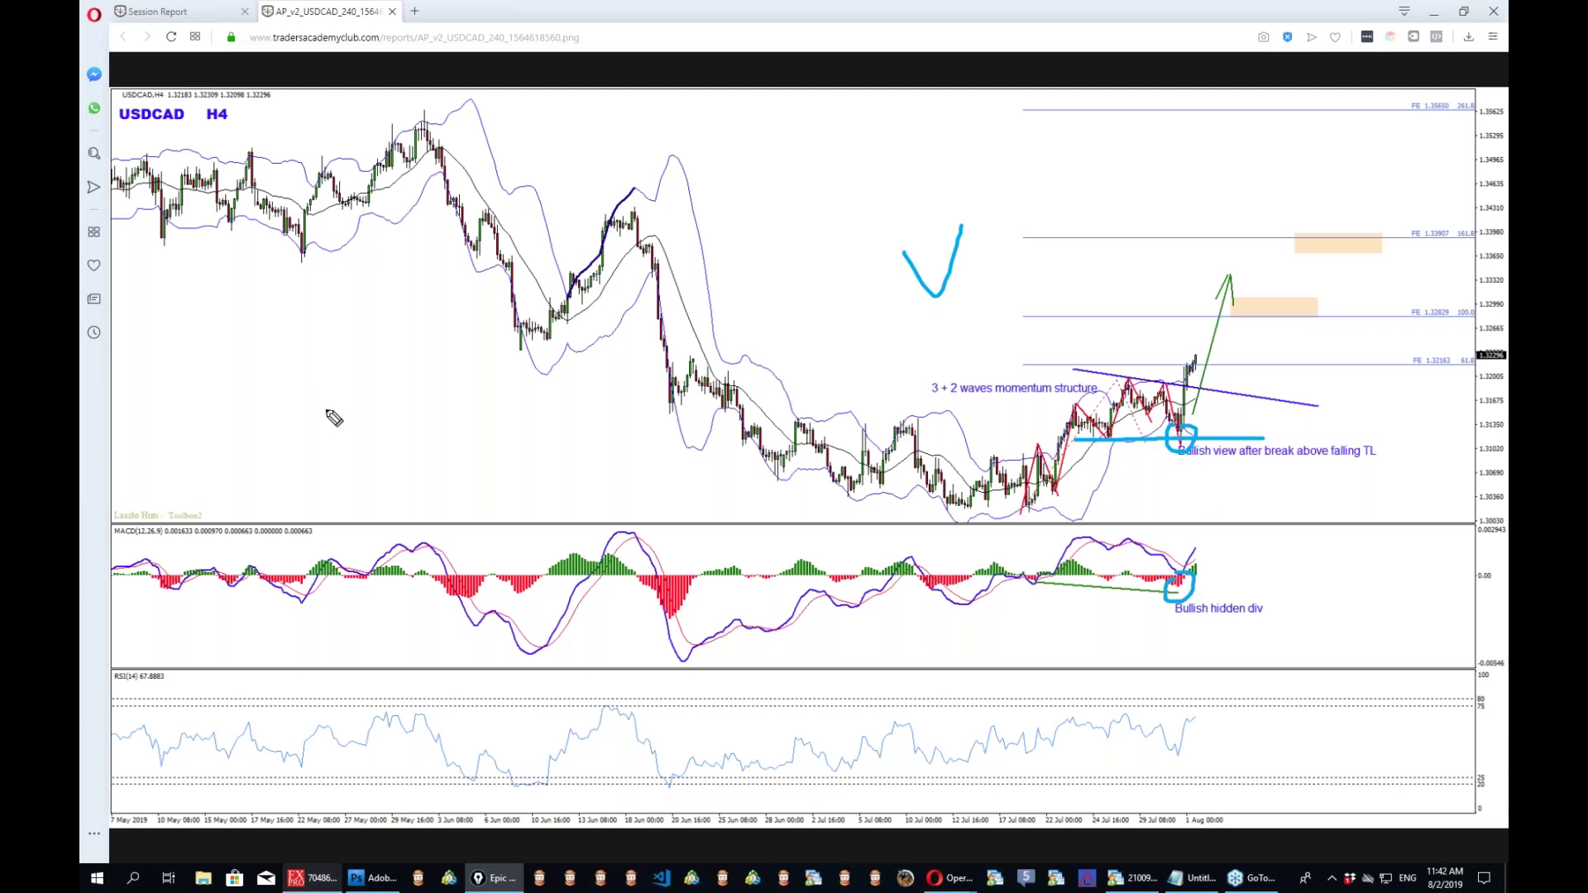
pyautogui.hotkey('ctrl', 'shift', '7')
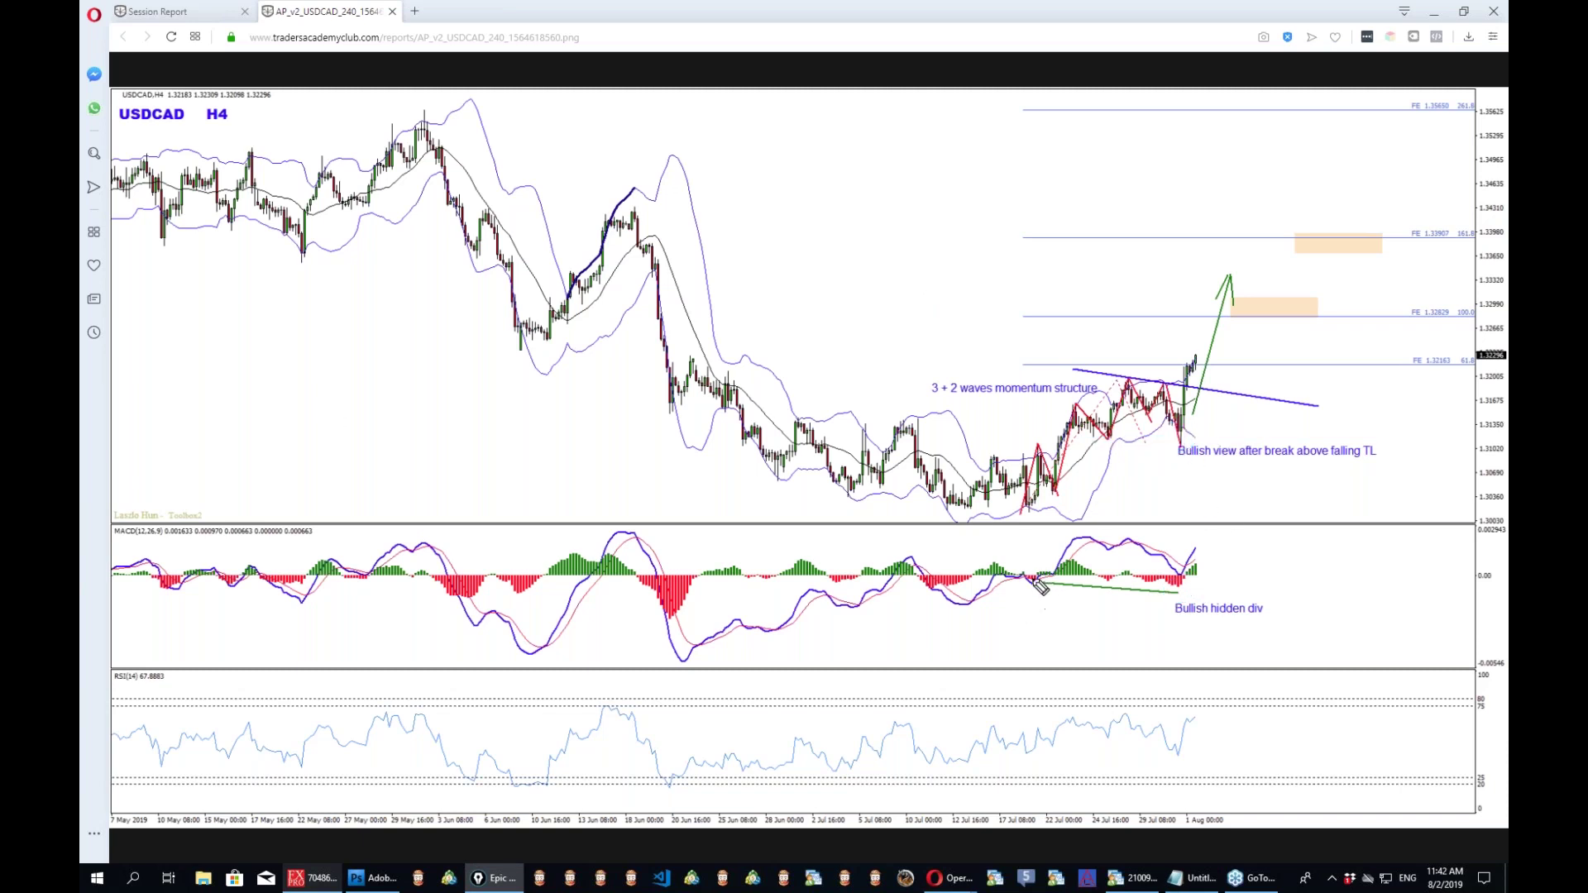
# Draw a rising arrow under the recent price lows and a falling arrow along the MACD hidden divergence line.
pyautogui.moveTo(1028, 517)
pyautogui.mouseDown()
pyautogui.moveTo(1178, 451)
pyautogui.moveTo(1171, 471)
pyautogui.mouseUp()
pyautogui.moveTo(1020, 580); pyautogui.dragTo(1154, 617)
pyautogui.moveTo(1155, 605); pyautogui.dragTo(1139, 628)
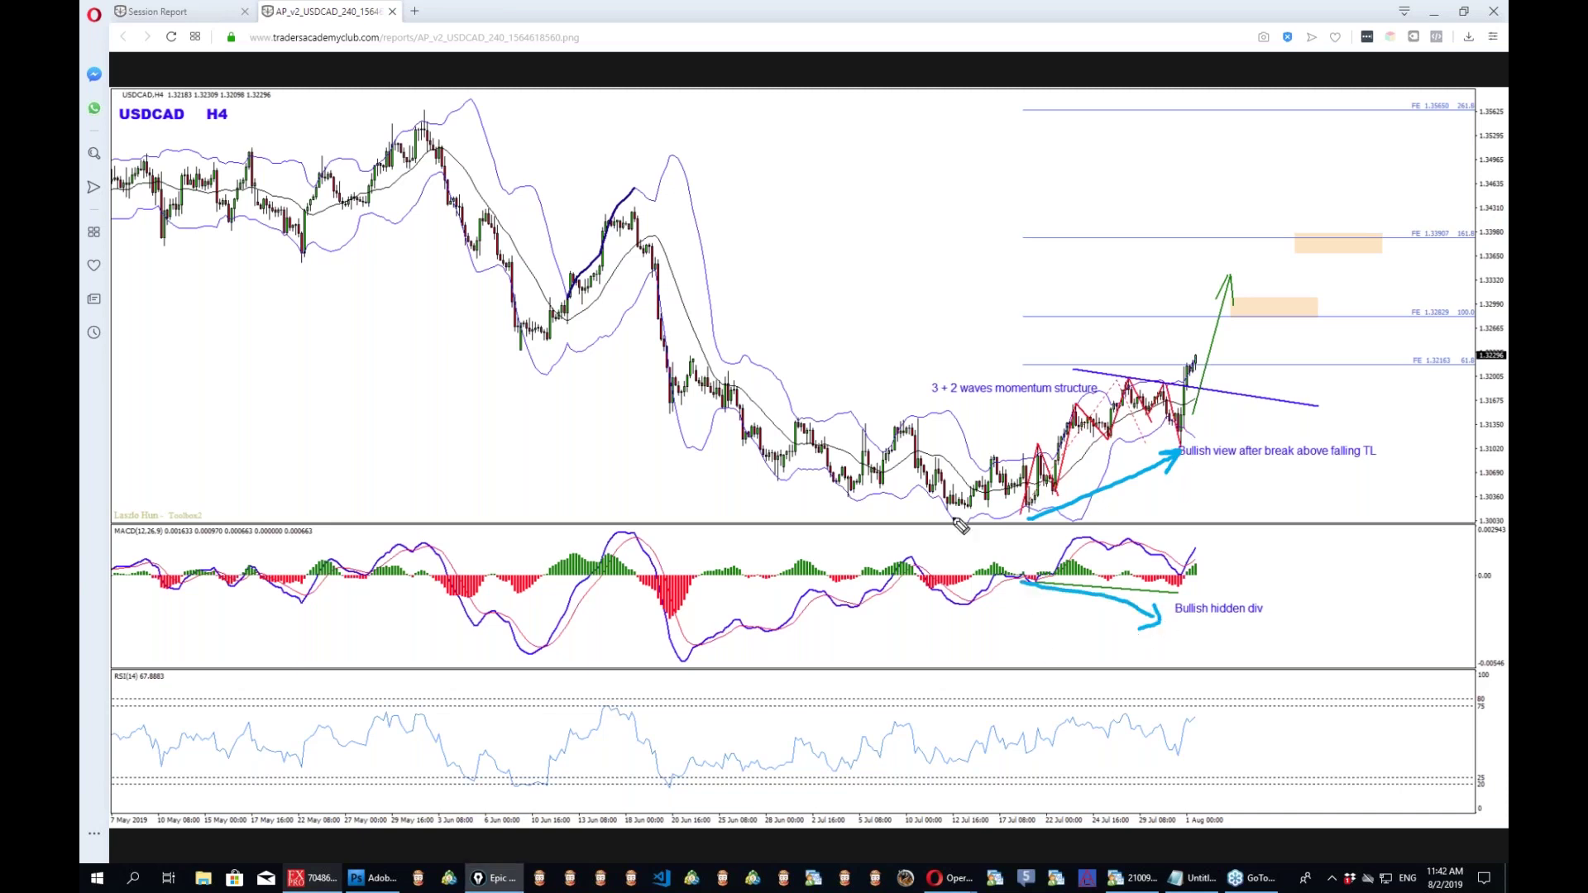
# Trace the recent rising zigzag, draw over the falling trend line, and clear the drawing.
pyautogui.click(1023, 530)
pyautogui.moveTo(1022, 528)
pyautogui.mouseDown()
pyautogui.moveTo(1151, 414)
pyautogui.moveTo(1169, 366)
pyautogui.mouseUp()
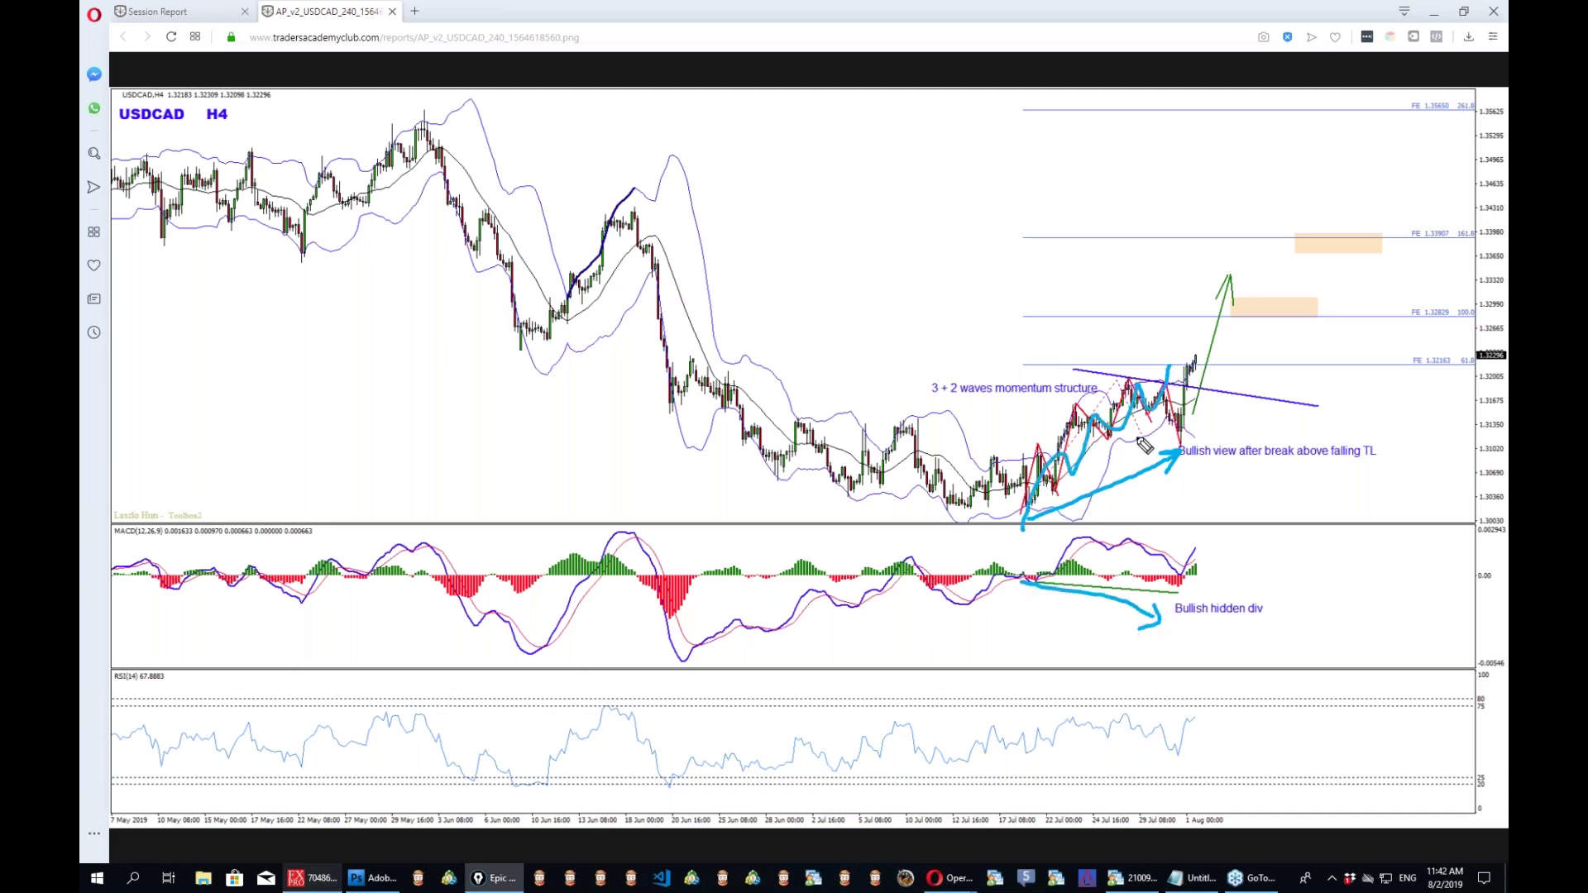
pyautogui.click(1021, 360)
pyautogui.moveTo(1022, 361); pyautogui.dragTo(1360, 411)
pyautogui.moveTo(1025, 361); pyautogui.dragTo(1352, 414)
pyautogui.hotkey('ctrl', 'shift', '7')
# Sketch a rise, pullback and rally path labelled A, B, C and D towards the upper orange zone, clear it, and briefly repeat it unlabelled.
pyautogui.moveTo(986, 514)
pyautogui.mouseDown()
pyautogui.moveTo(1173, 427)
pyautogui.moveTo(1251, 413)
pyautogui.moveTo(1321, 286)
pyautogui.mouseUp()
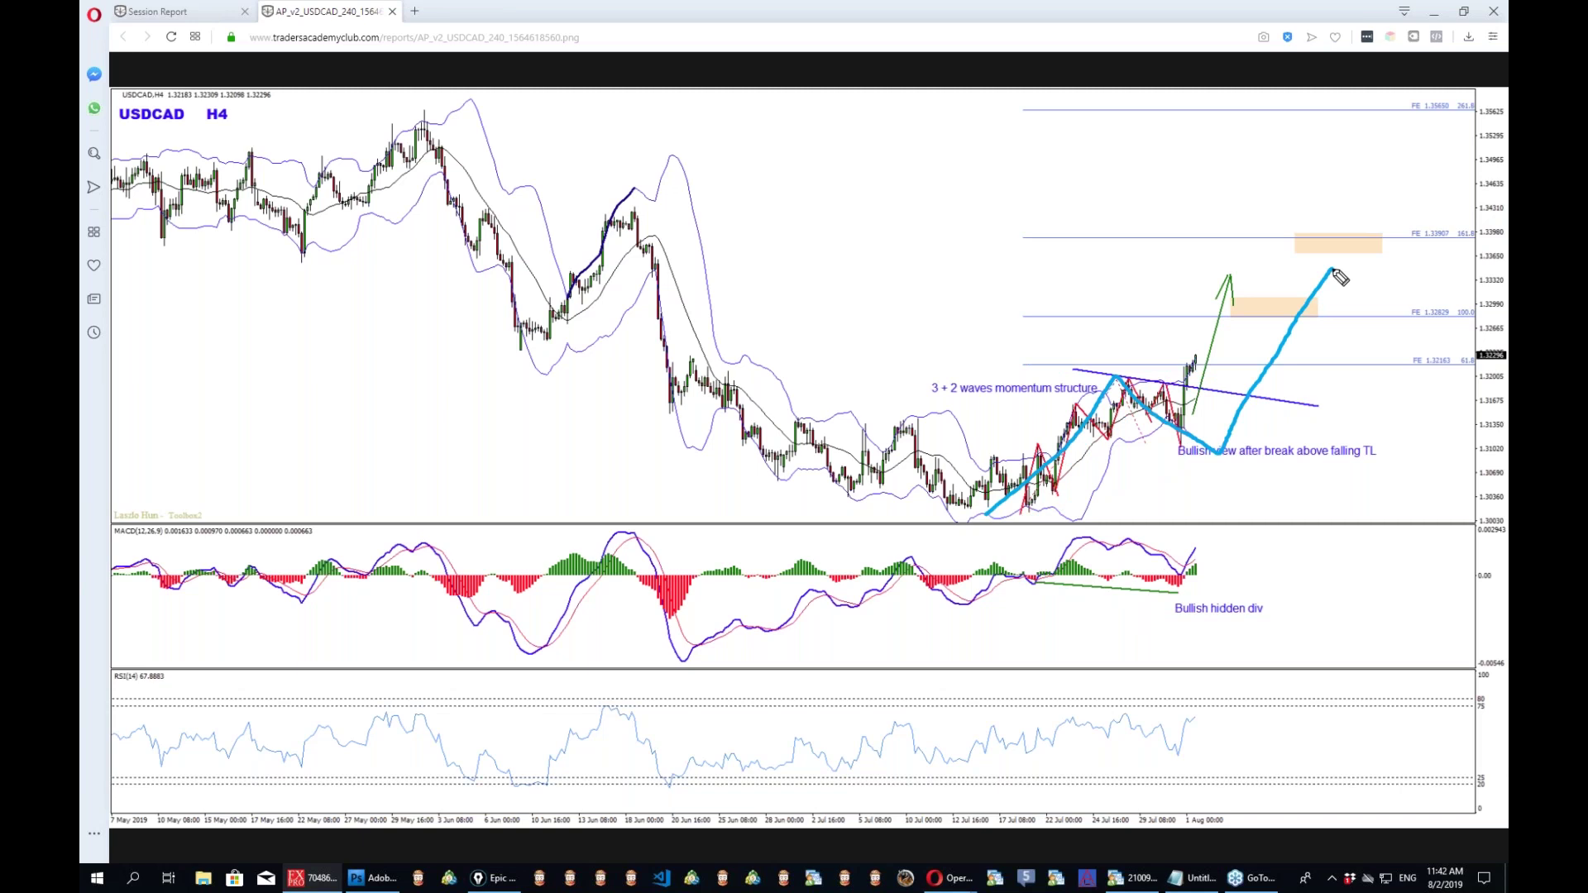
pyautogui.moveTo(955, 597)
pyautogui.mouseDown()
pyautogui.moveTo(964, 559)
pyautogui.moveTo(978, 598)
pyautogui.mouseUp()
pyautogui.moveTo(961, 579); pyautogui.dragTo(1024, 544)
pyautogui.moveTo(1060, 299); pyautogui.dragTo(1059, 344)
pyautogui.moveTo(1060, 297); pyautogui.dragTo(1063, 337)
pyautogui.moveTo(1247, 474); pyautogui.dragTo(1310, 463)
pyautogui.moveTo(1357, 249)
pyautogui.mouseDown()
pyautogui.moveTo(1357, 197)
pyautogui.moveTo(1358, 250)
pyautogui.mouseUp()
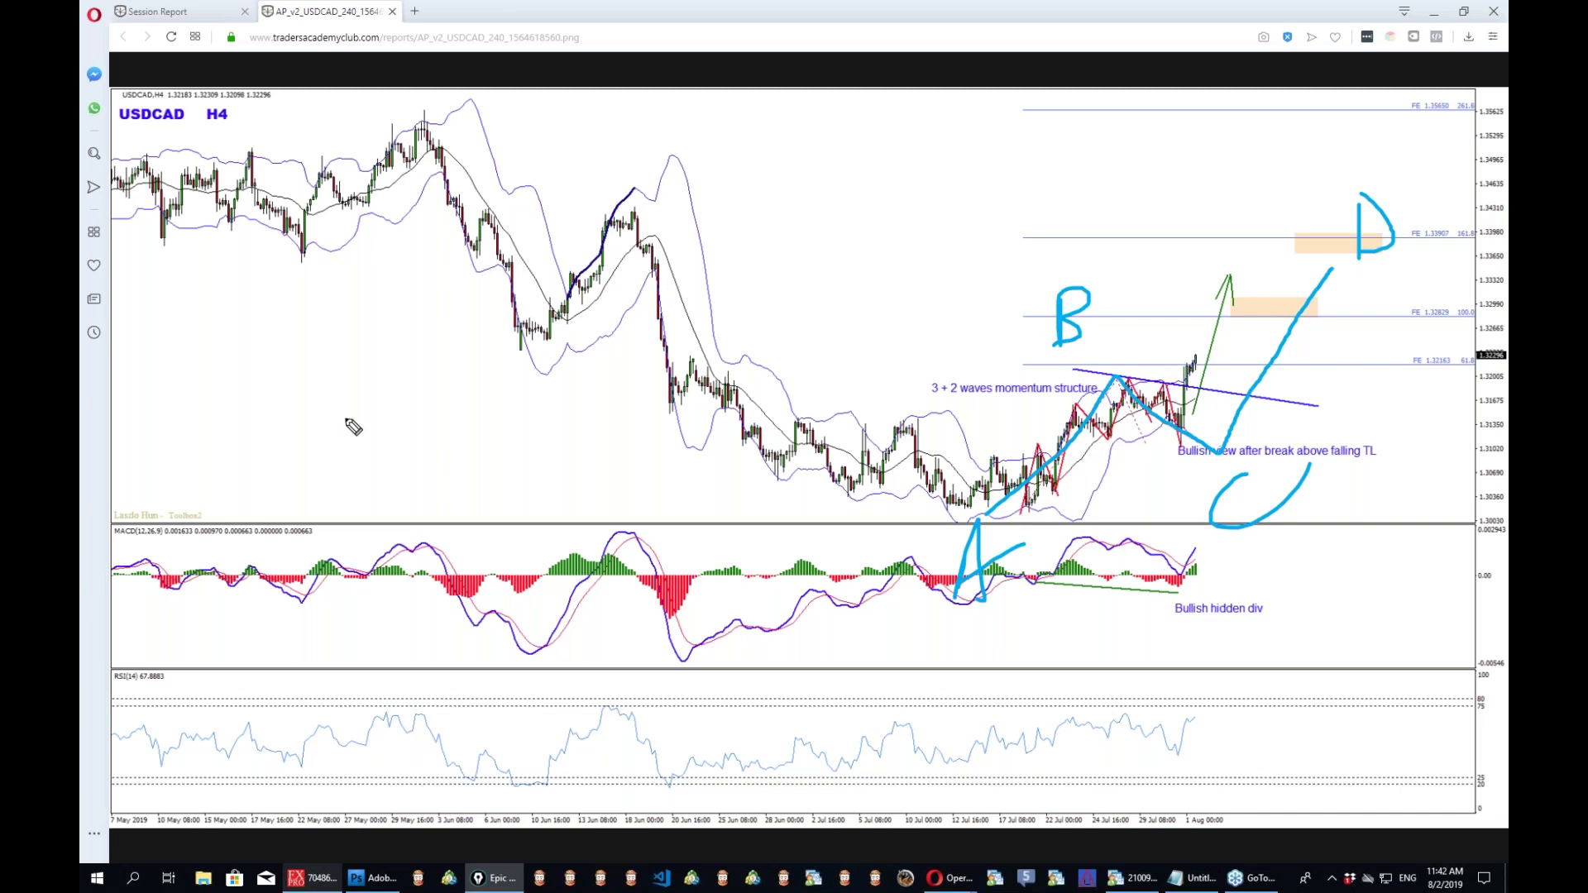
pyautogui.press('Escape')
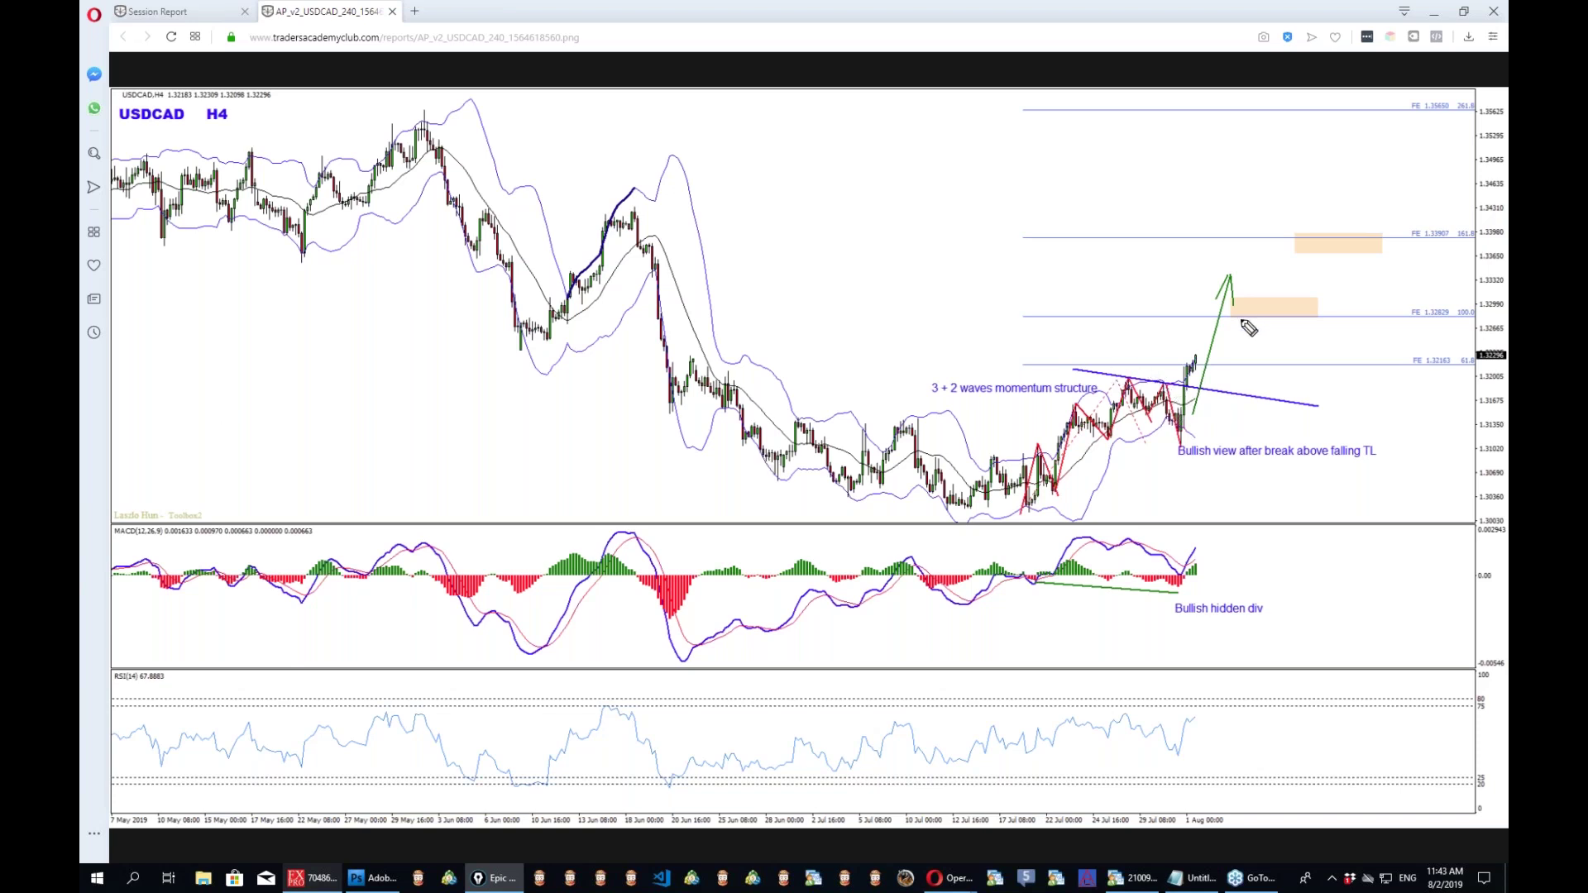
pyautogui.moveTo(985, 521); pyautogui.dragTo(1343, 285)
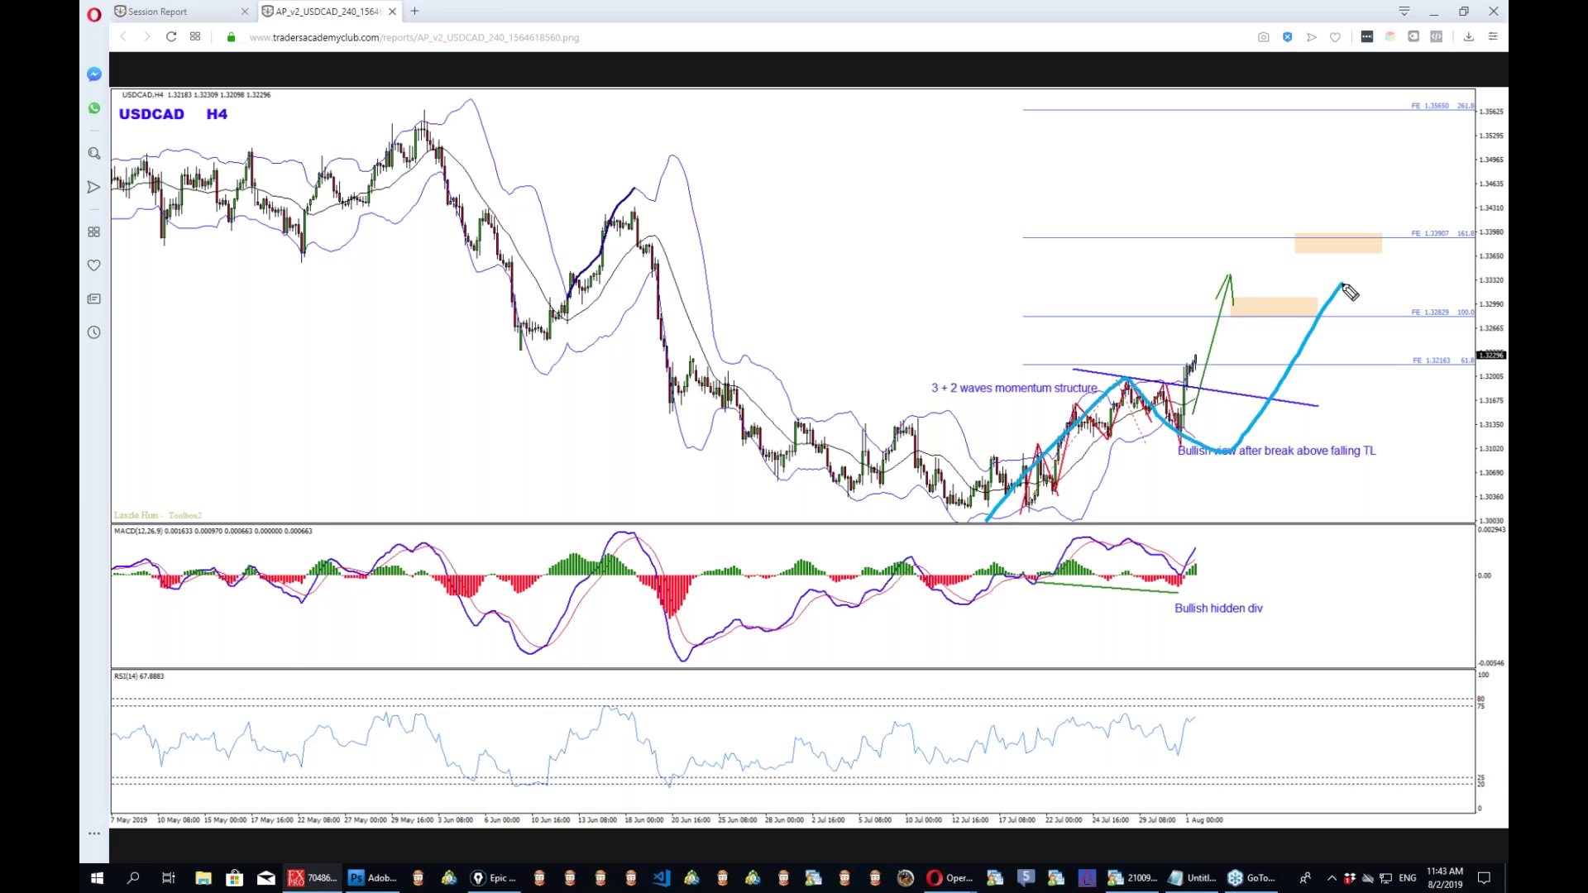
pyautogui.click(100, 488)
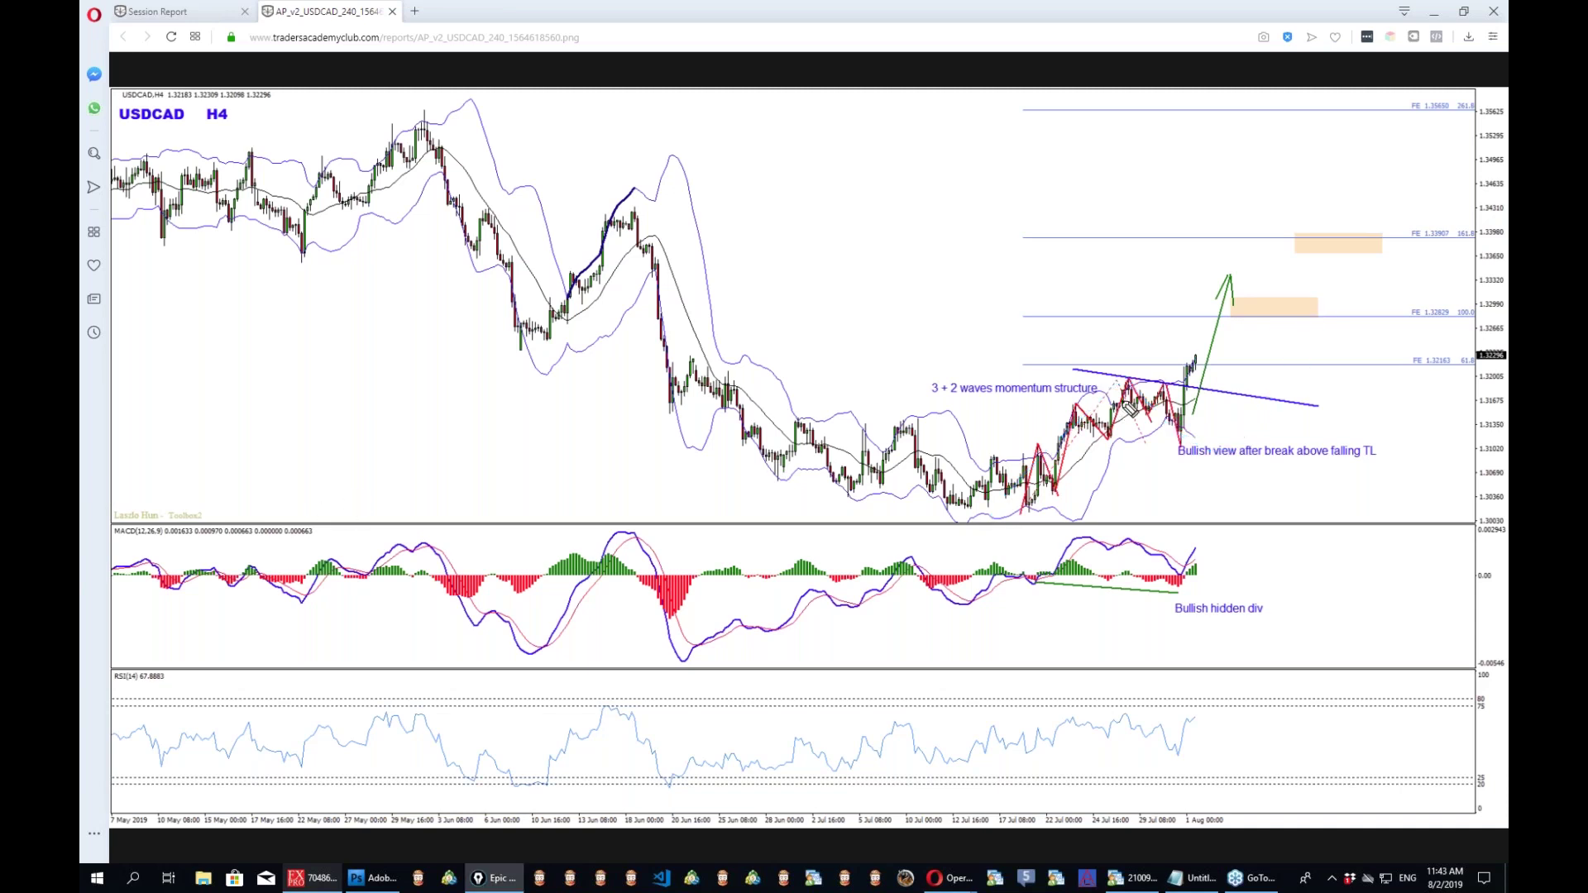
# Mark the trend line break, circle the 61.8 level's label, and sketch a swing path to the upper orange zone with its 61.8 crossing circled.
pyautogui.moveTo(1154, 385); pyautogui.dragTo(1232, 387)
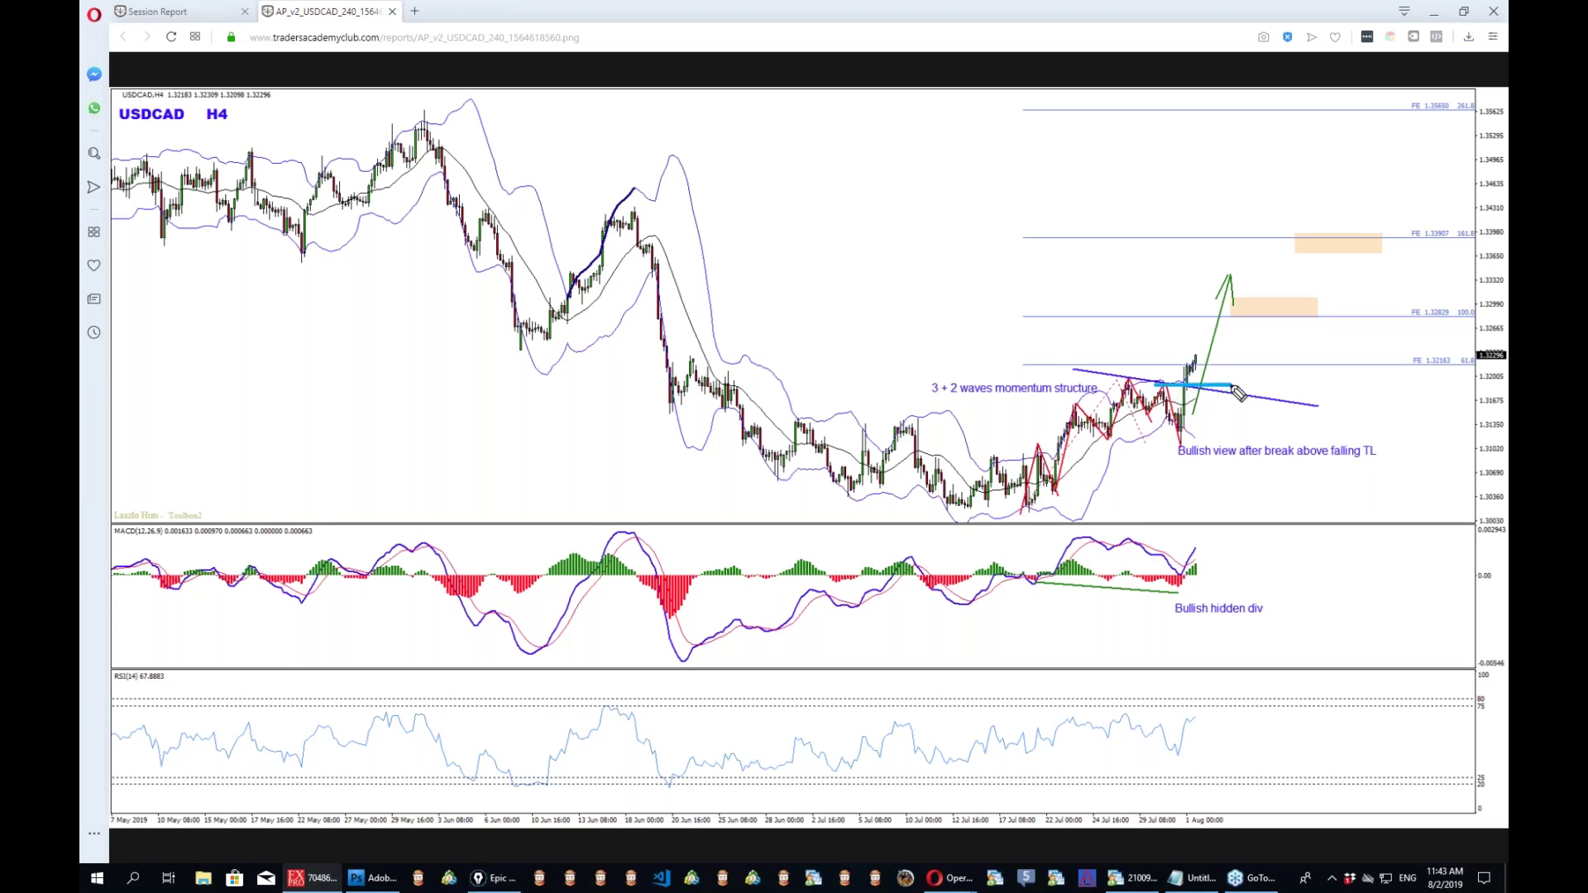
pyautogui.moveTo(1437, 351)
pyautogui.mouseDown()
pyautogui.moveTo(1501, 369)
pyautogui.moveTo(1443, 357)
pyautogui.mouseUp()
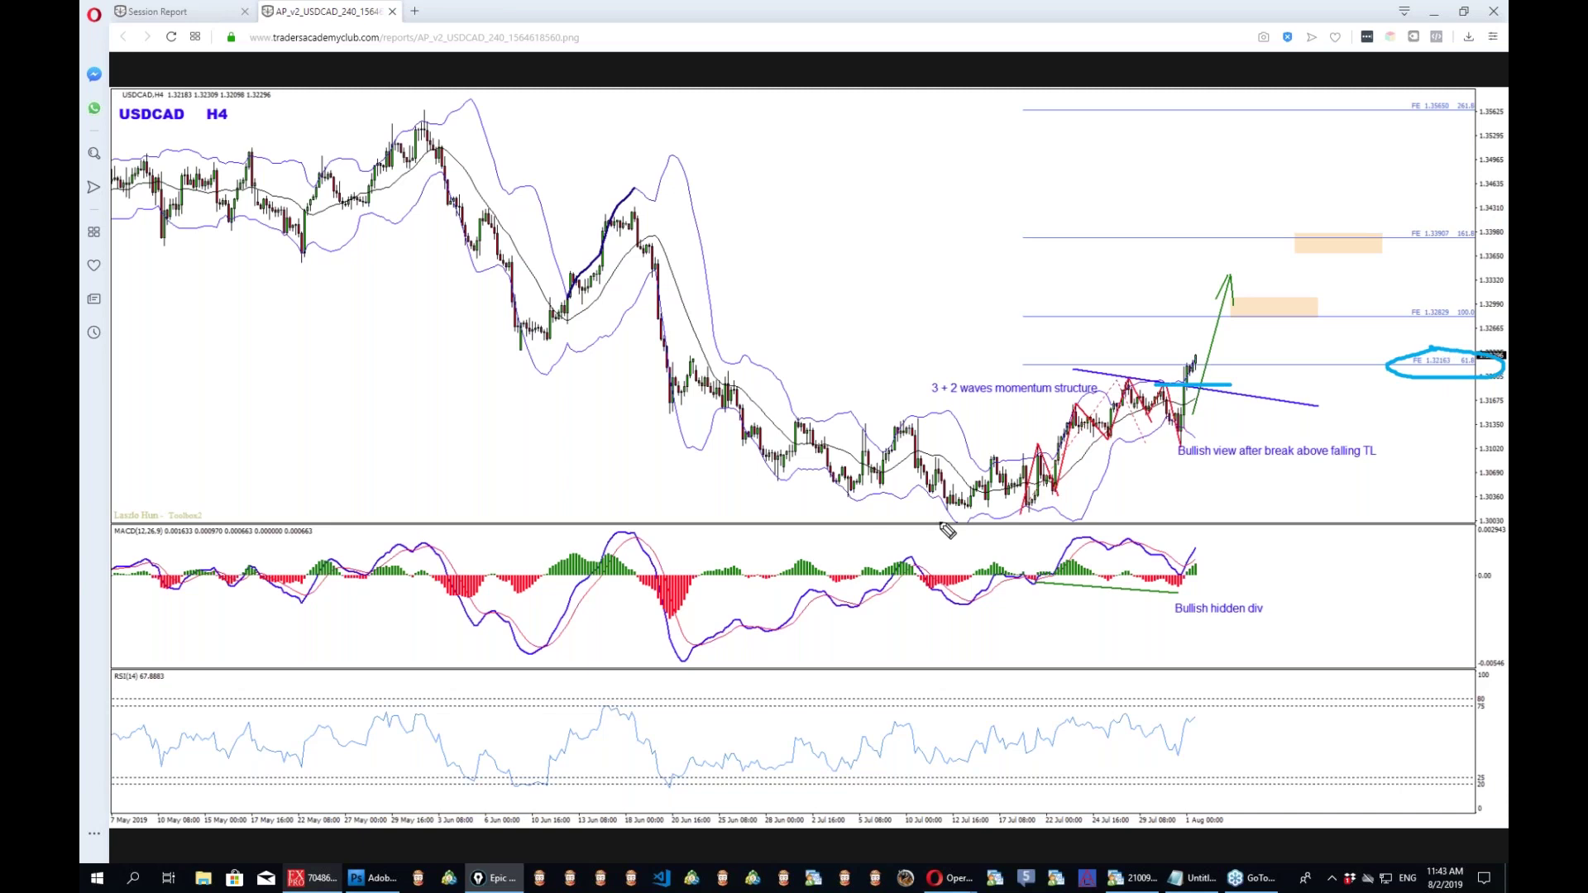
pyautogui.moveTo(1002, 509)
pyautogui.mouseDown()
pyautogui.moveTo(1078, 416)
pyautogui.moveTo(1195, 453)
pyautogui.moveTo(1368, 240)
pyautogui.mouseUp()
pyautogui.moveTo(1273, 356)
pyautogui.mouseDown()
pyautogui.moveTo(1261, 376)
pyautogui.moveTo(1253, 361)
pyautogui.mouseUp()
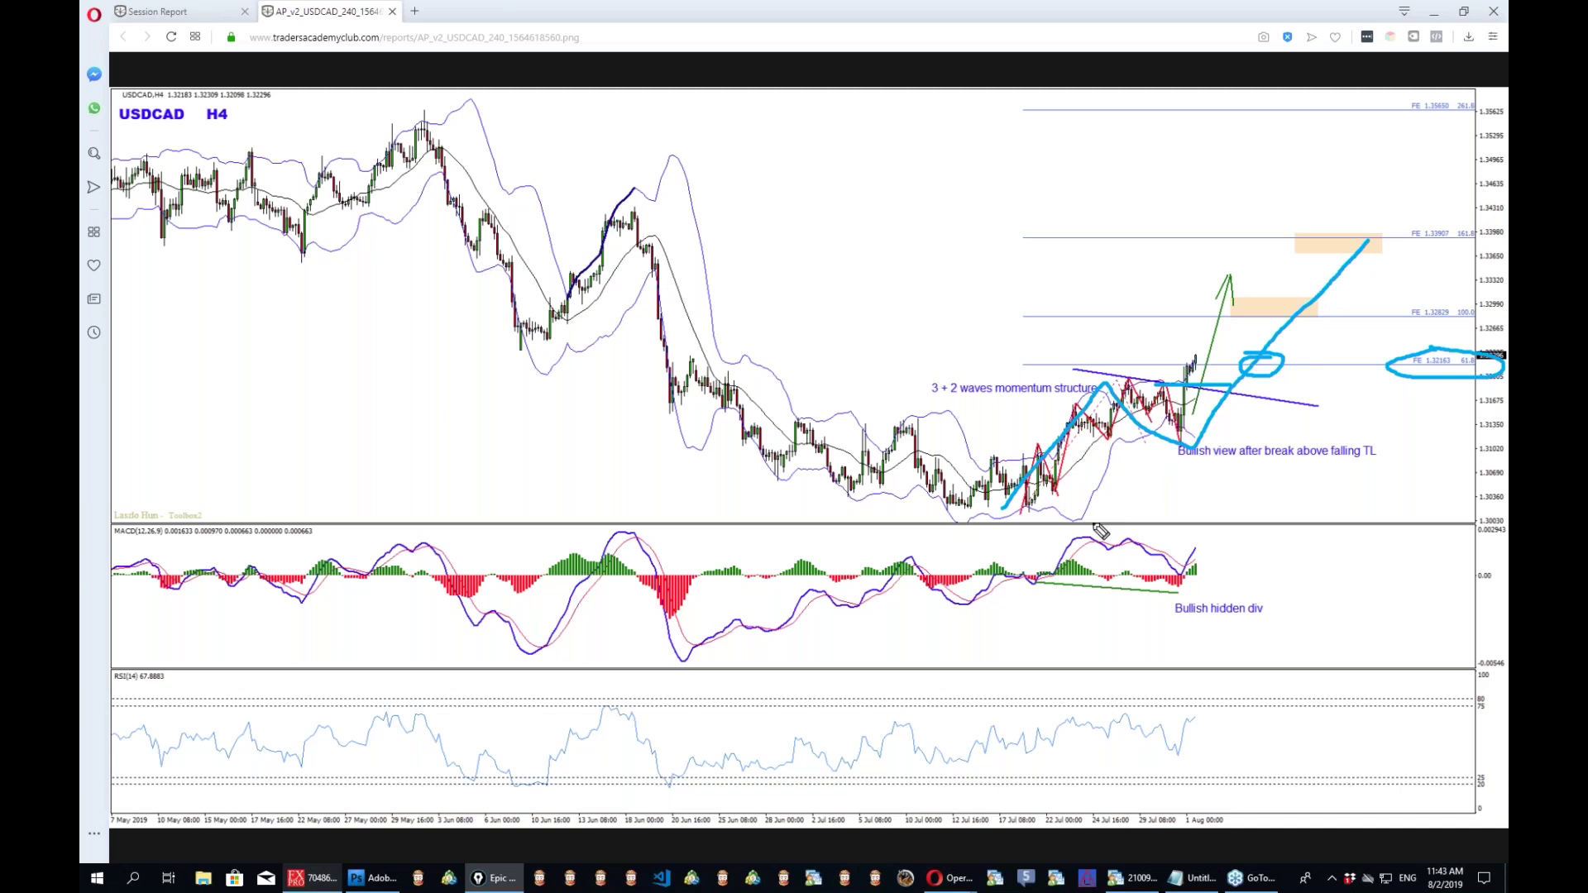
# Mark the latest MACD highs and the pullback low with short strokes, and clear the drawing.
pyautogui.moveTo(1070, 535); pyautogui.dragTo(1132, 539)
pyautogui.moveTo(1148, 455)
pyautogui.mouseDown()
pyautogui.moveTo(1101, 448)
pyautogui.moveTo(1178, 450)
pyautogui.moveTo(1100, 447)
pyautogui.moveTo(1171, 449)
pyautogui.mouseUp()
pyautogui.hotkey('ctrl', 'shift', '7')
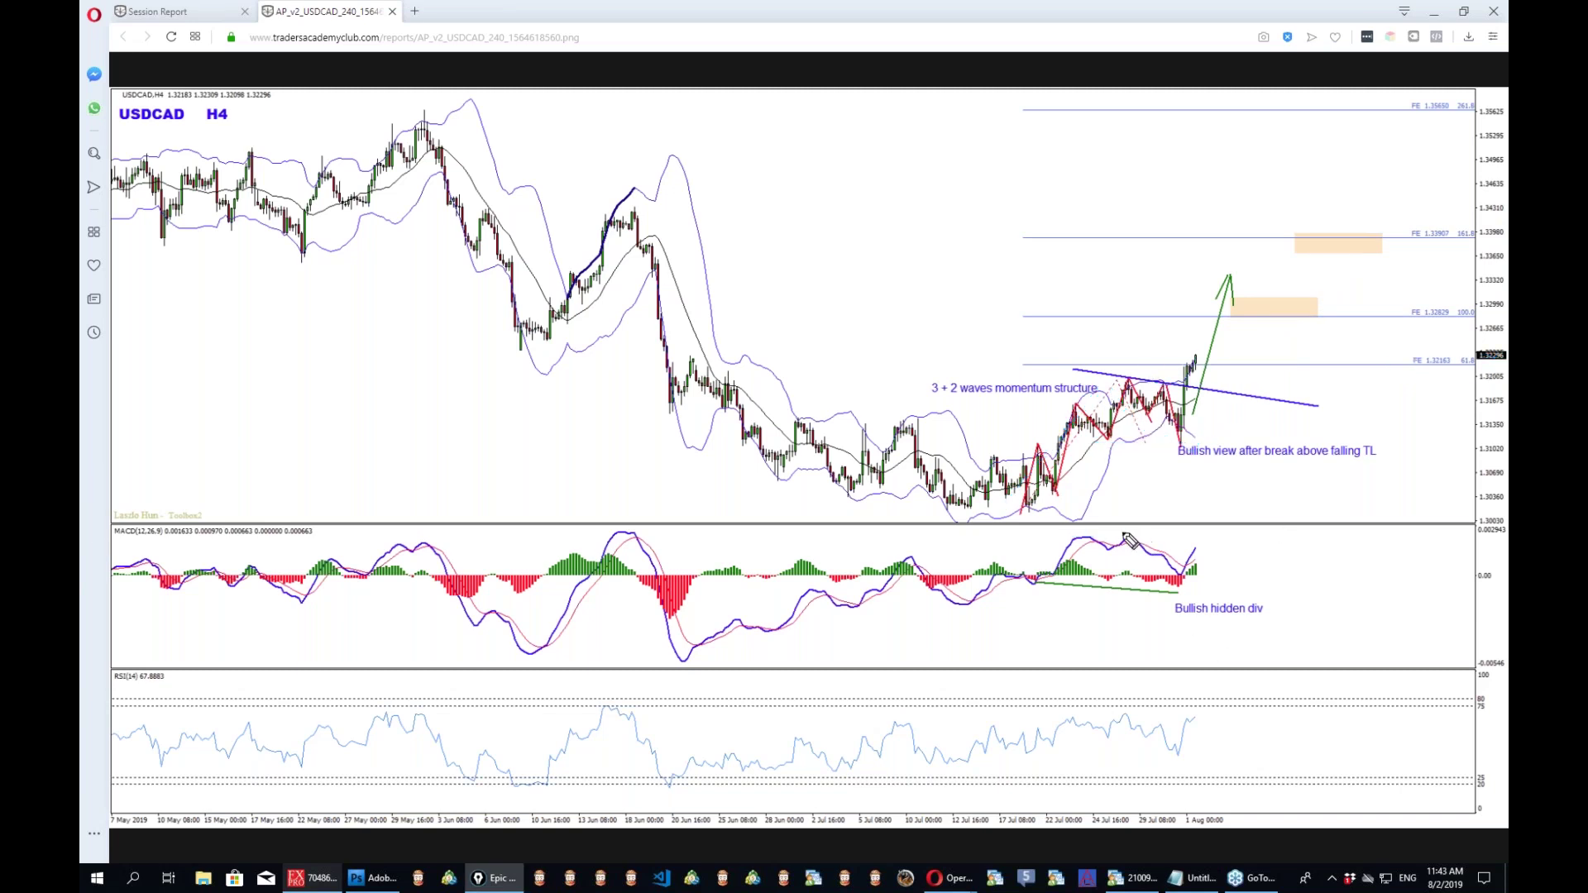
# Draw a flat line above the latest MACD highs and a rising line above the matching price highs.
pyautogui.moveTo(1122, 532); pyautogui.dragTo(1207, 534)
pyautogui.moveTo(1110, 369); pyautogui.dragTo(1203, 348)
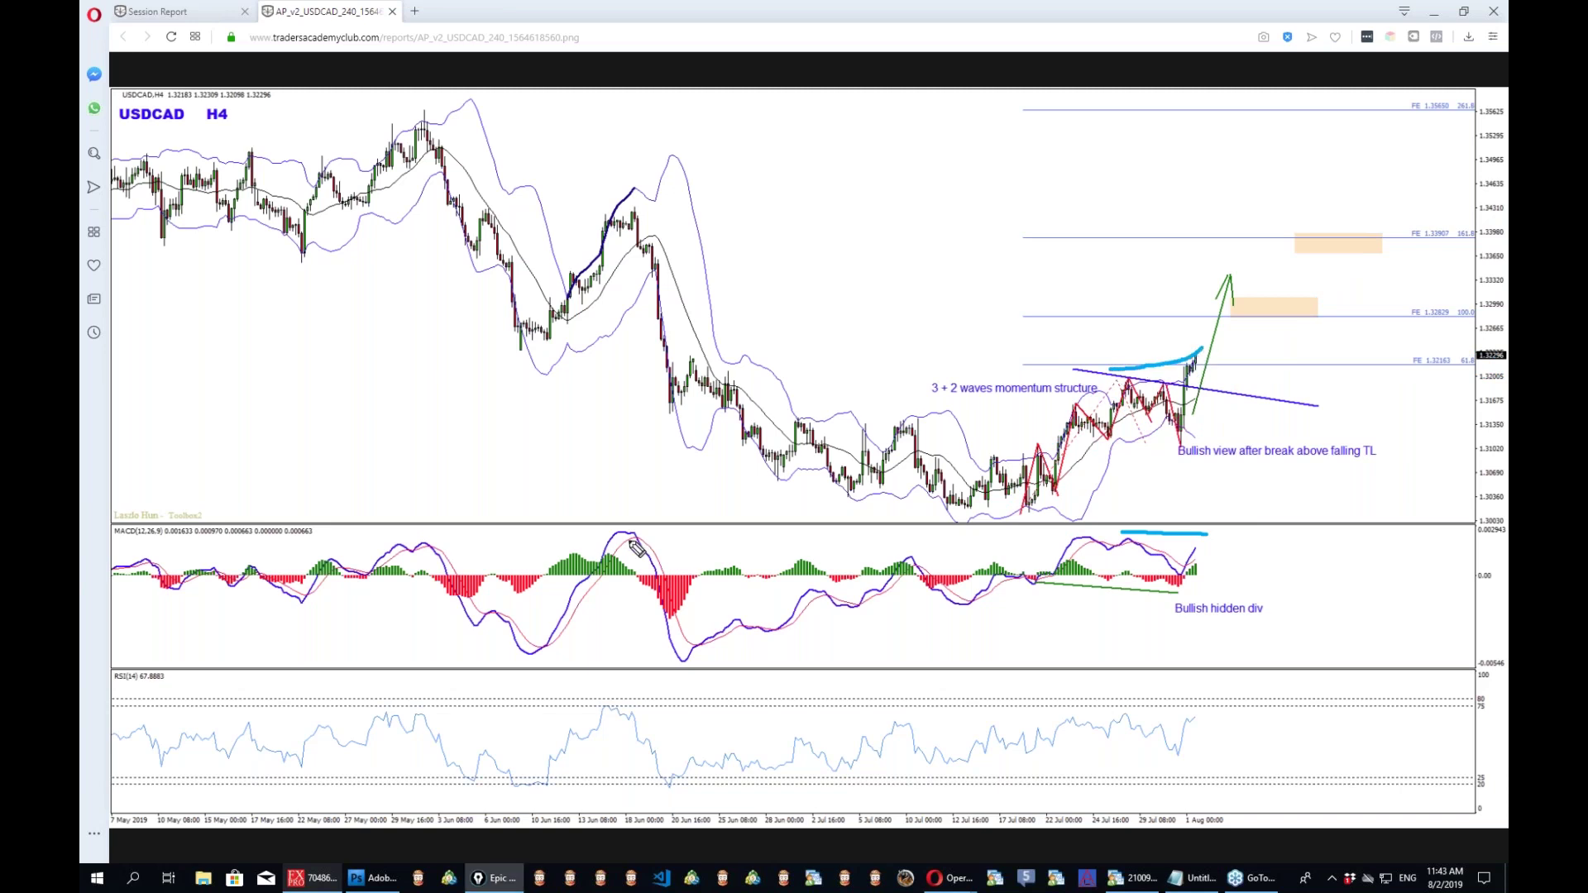
# Circle the latest MACD crossover on the USDCAD H4 report image and sketch a short falling stroke in the empty area above the price.
pyautogui.moveTo(1209, 560); pyautogui.dragTo(1214, 562)
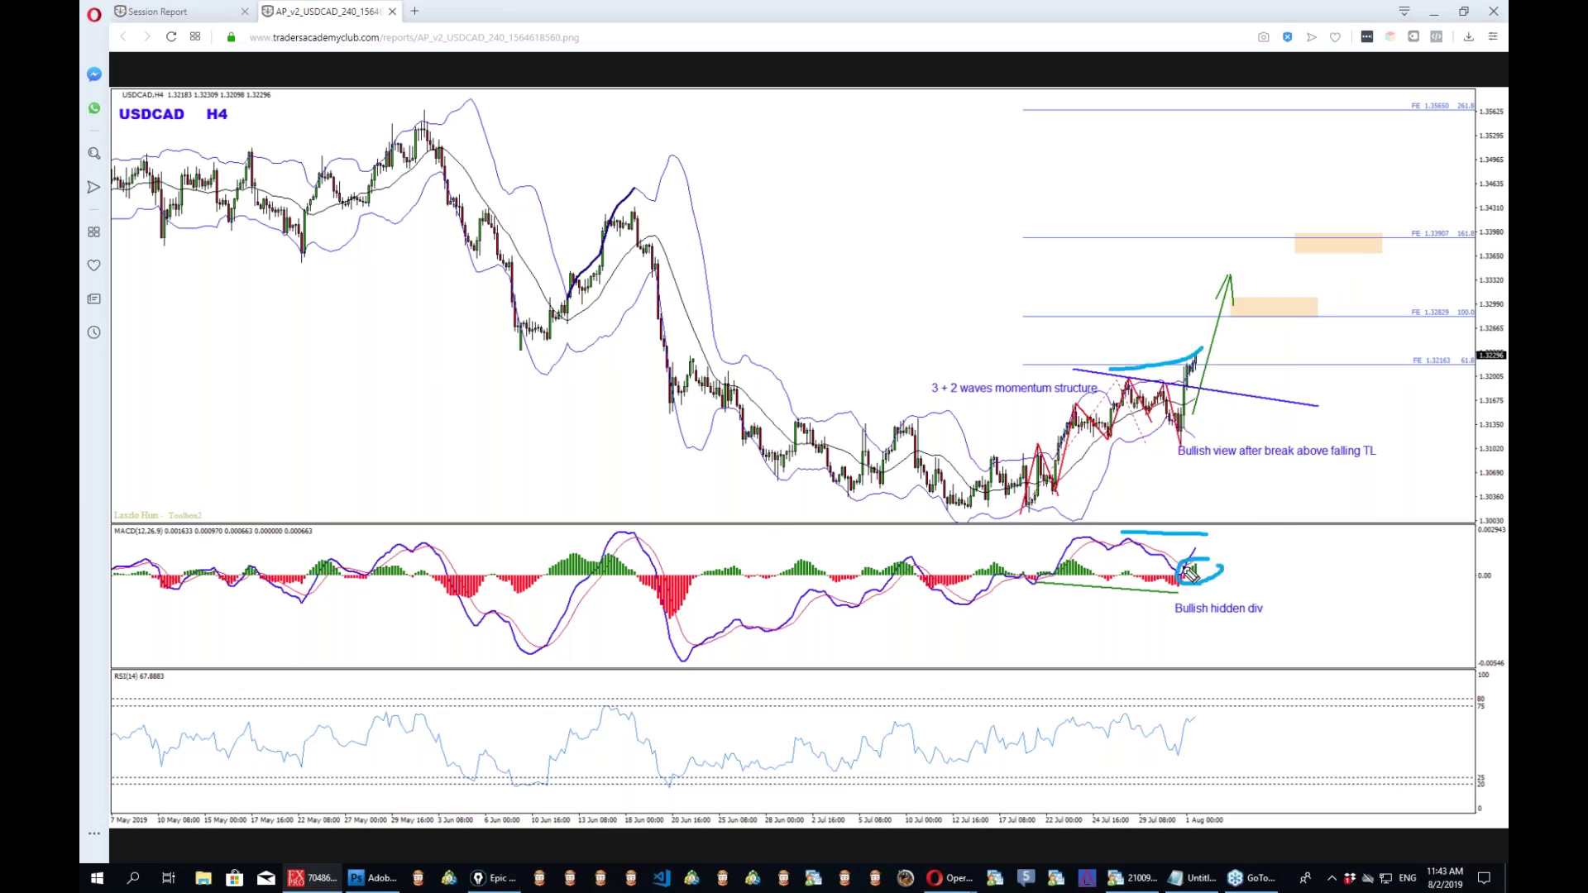
pyautogui.moveTo(918, 198); pyautogui.dragTo(998, 249)
# Switch to MetaTrader, show USDCAD on the daily timeframe enlarged, and trace the decline from the late-May high to the latest candles with the crosshair.
pyautogui.hotkey('alt', 'Tab')
pyautogui.click(911, 840)
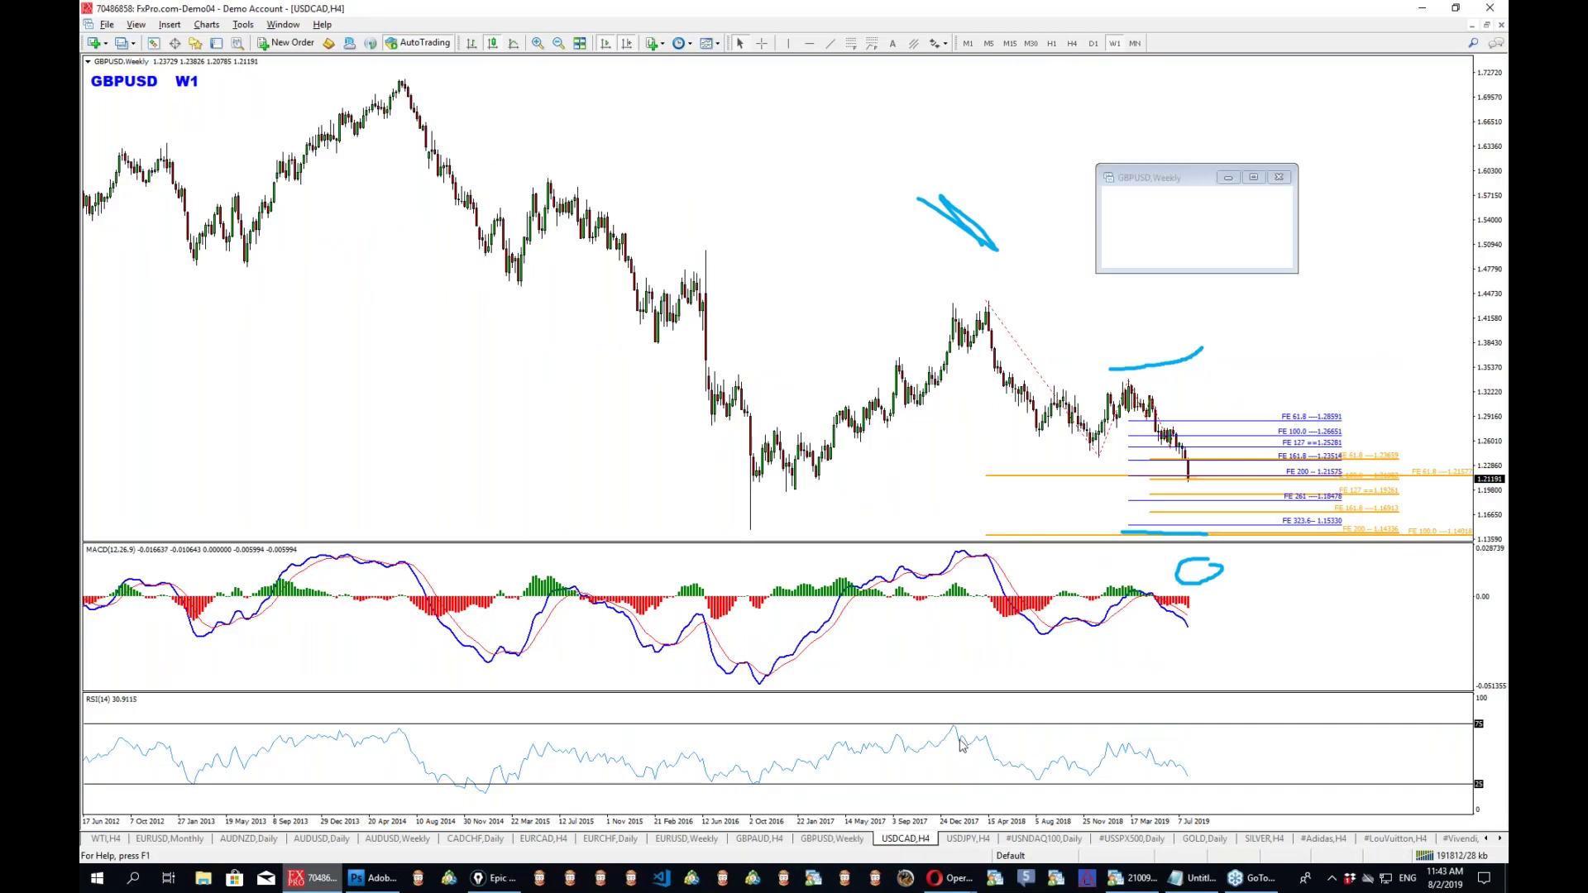
pyautogui.click(1093, 43)
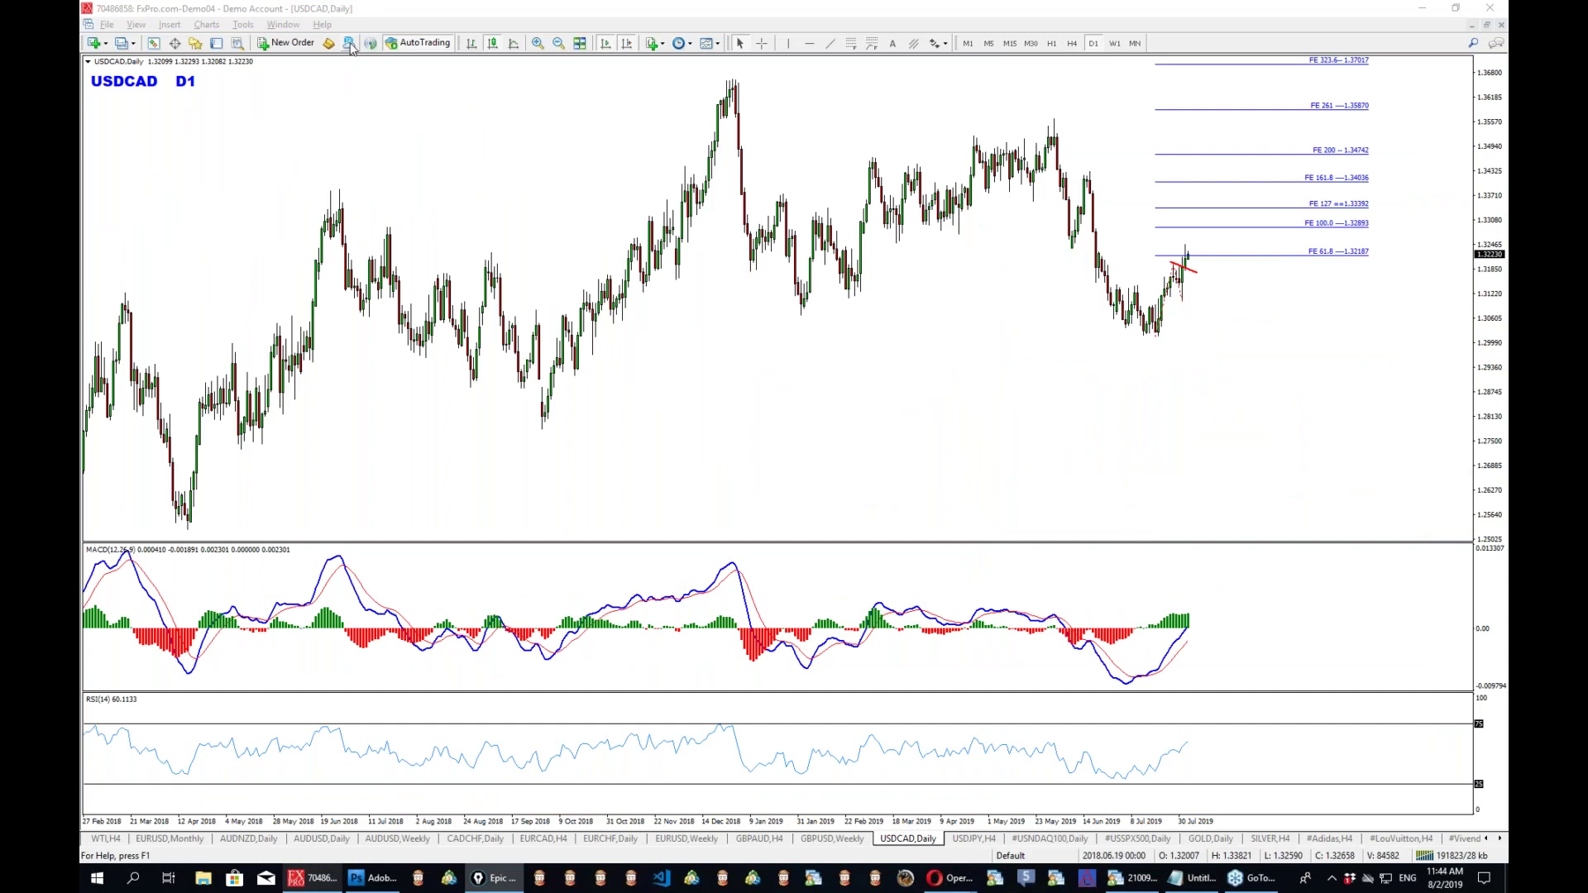
pyautogui.click(537, 43)
pyautogui.middleClick(1205, 315)
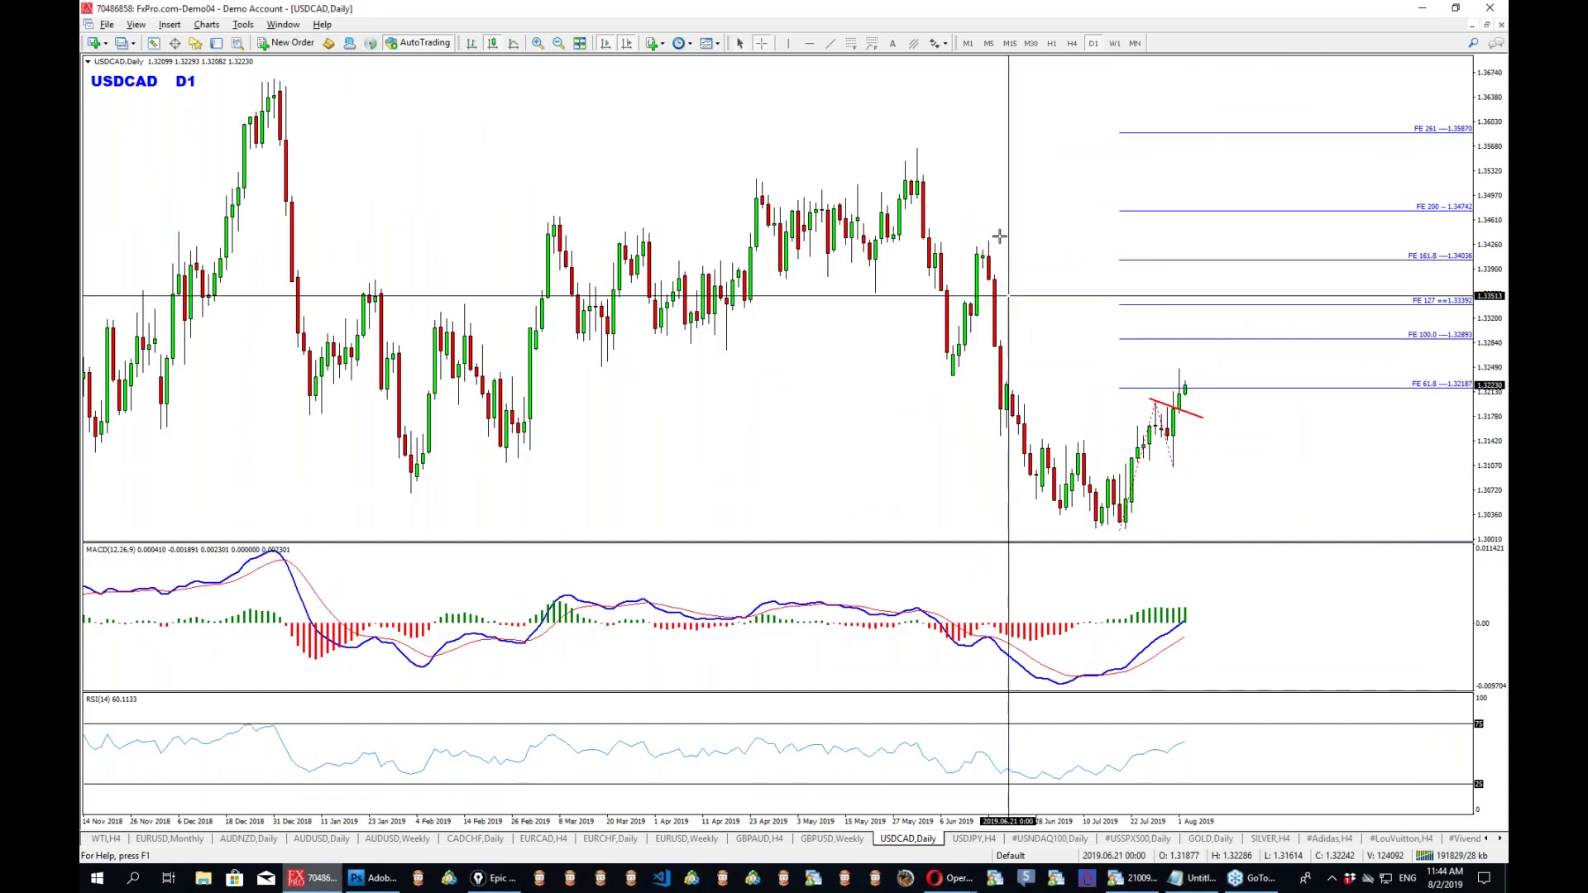
pyautogui.moveTo(916, 132); pyautogui.dragTo(1188, 405)
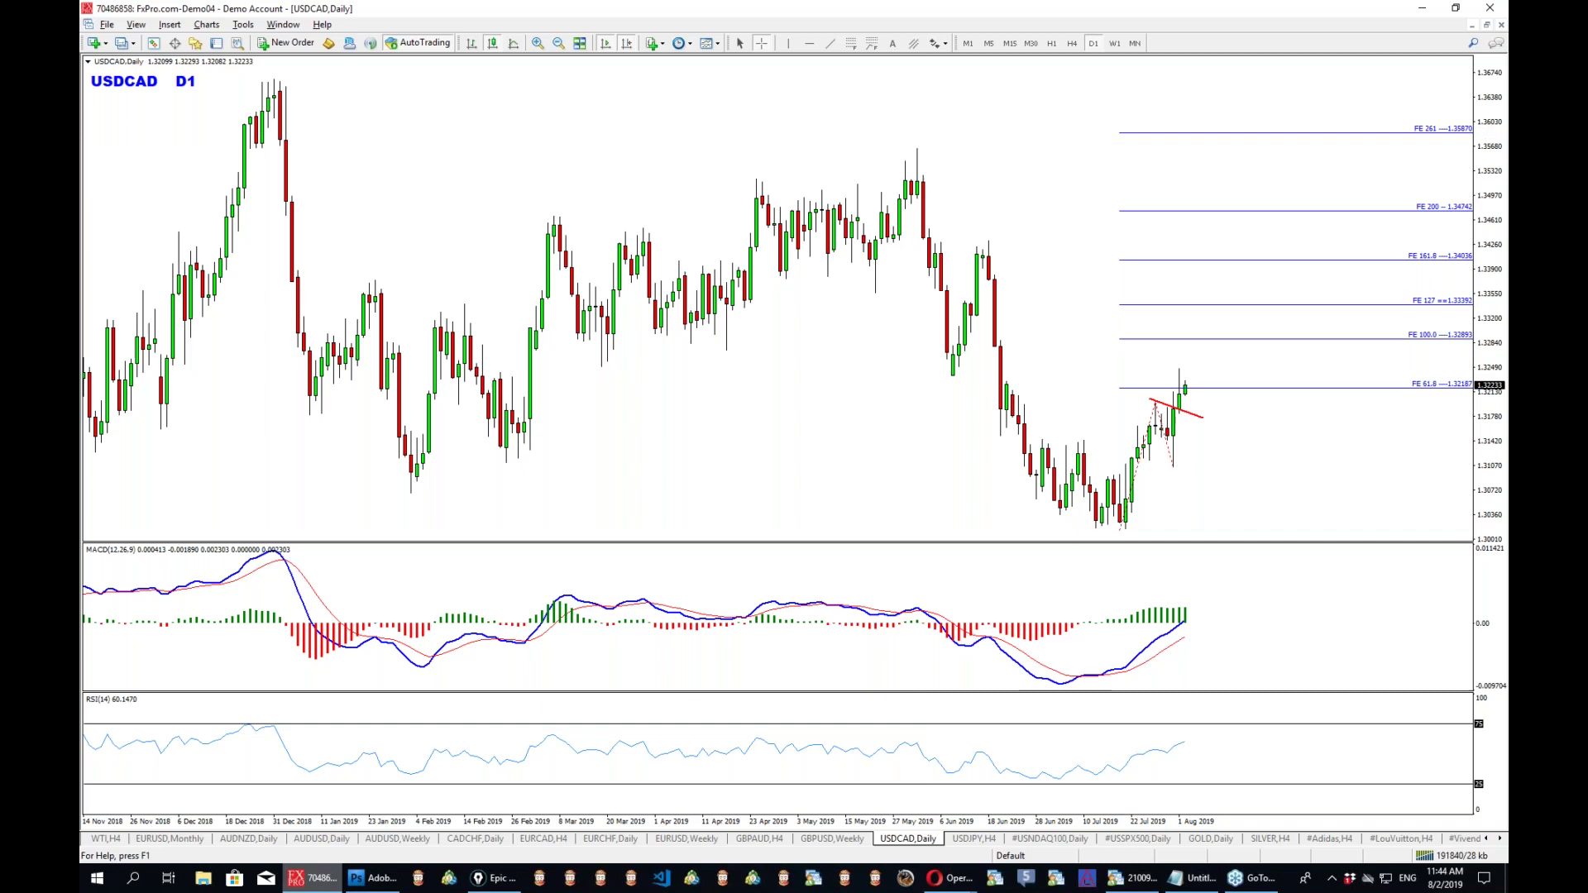
# Draw a falling line from the late-May high, retrace the short red trend line, mark the early-June low's level, circle the breakout and add an X.
pyautogui.moveTo(902, 124); pyautogui.dragTo(1224, 322)
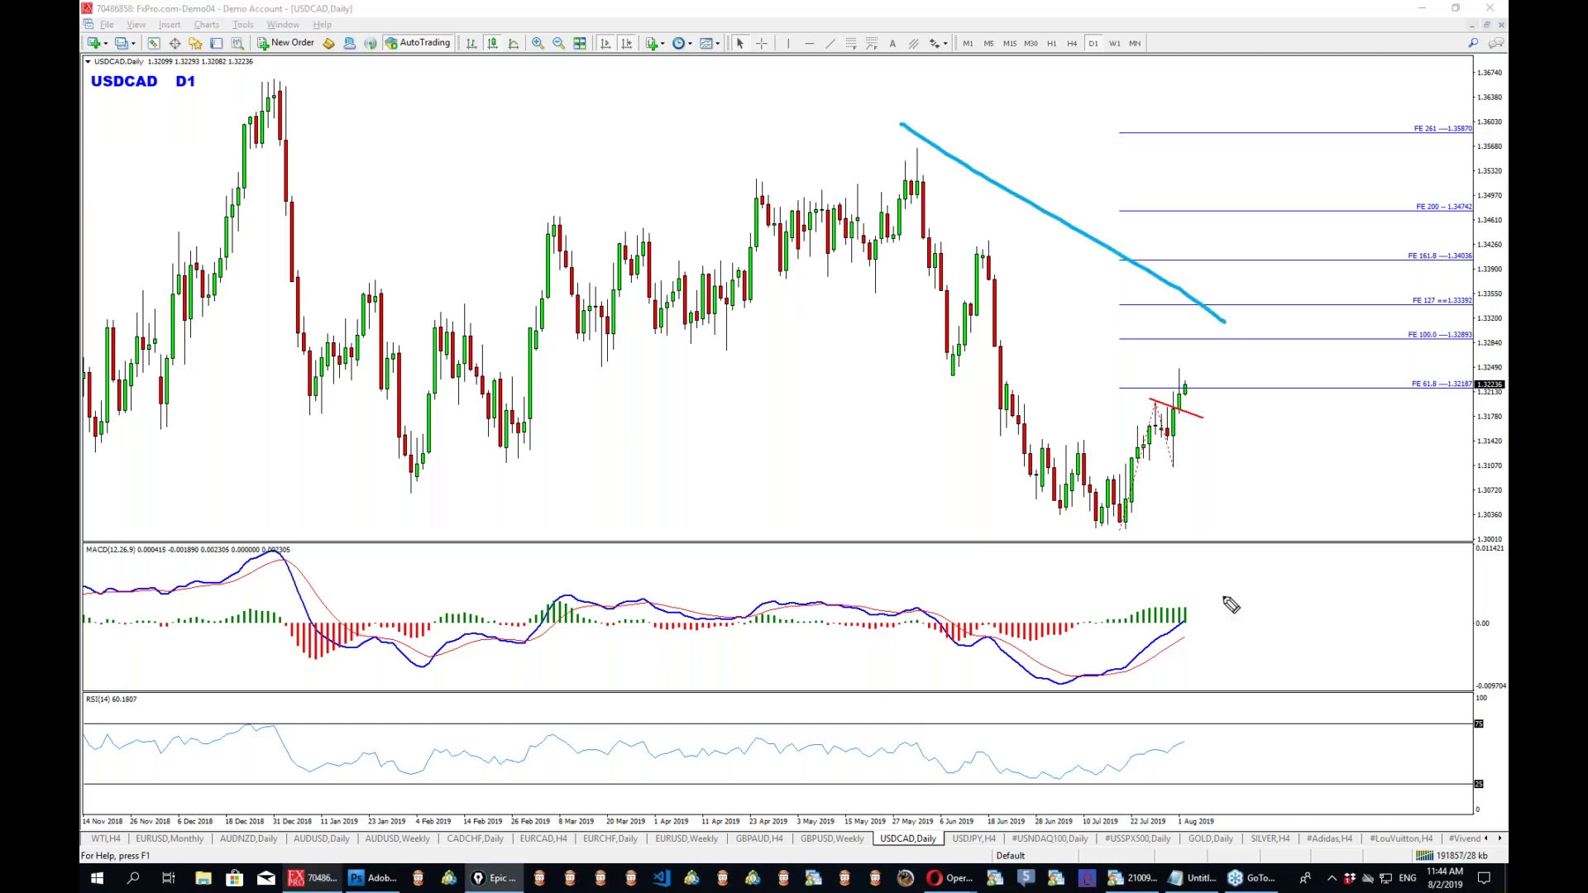
pyautogui.moveTo(1130, 394); pyautogui.dragTo(1209, 421)
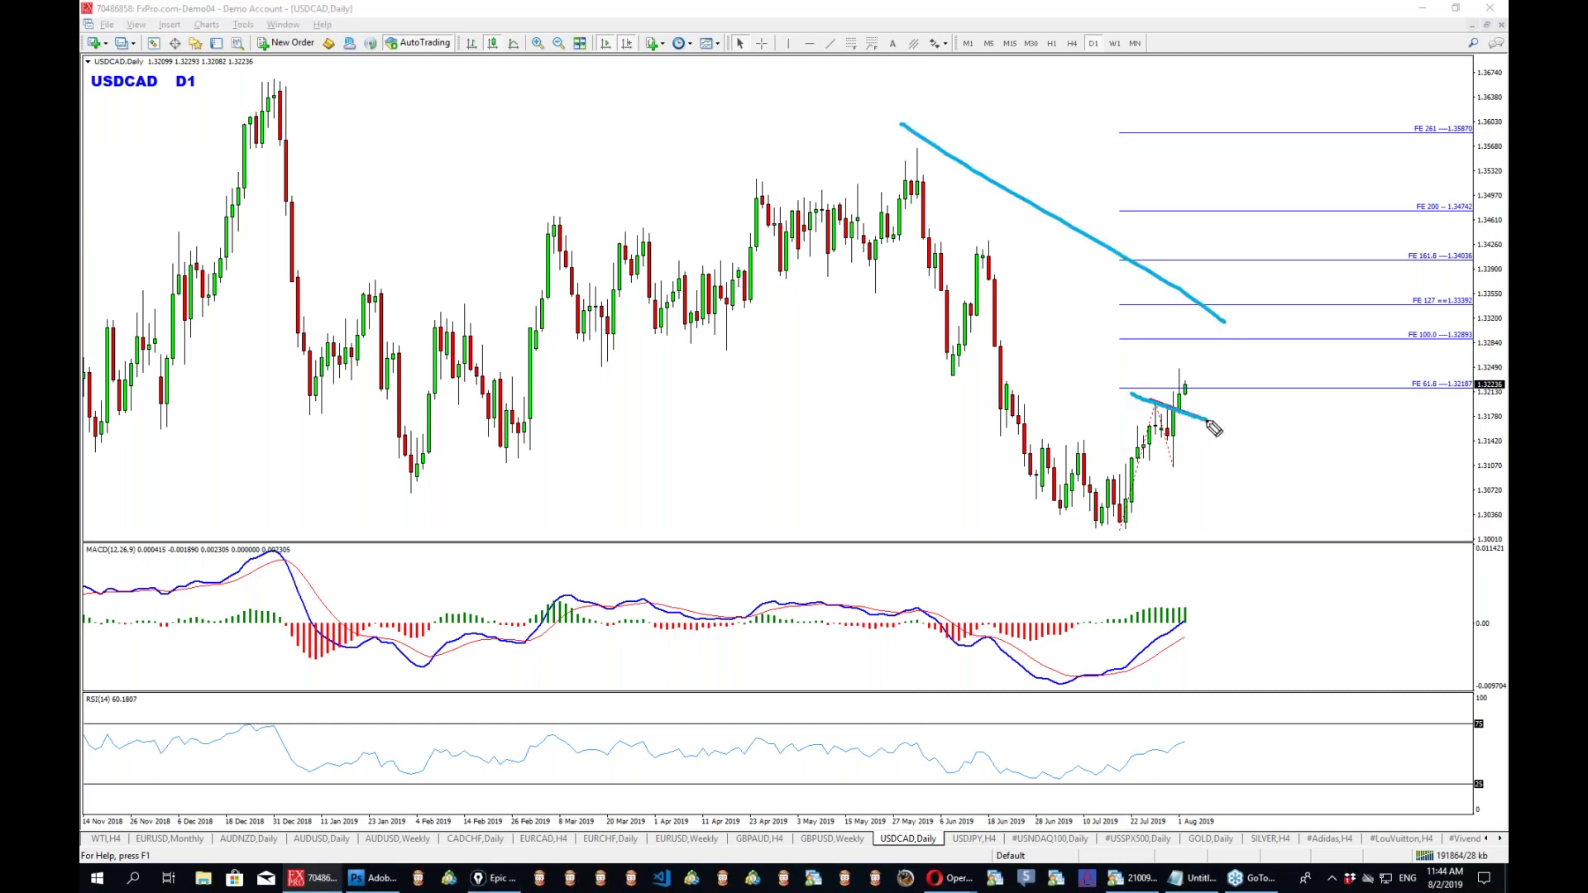
pyautogui.moveTo(957, 381)
pyautogui.mouseDown()
pyautogui.moveTo(1259, 392)
pyautogui.moveTo(1173, 432)
pyautogui.moveTo(1201, 417)
pyautogui.mouseUp()
pyautogui.moveTo(831, 437)
pyautogui.mouseDown()
pyautogui.moveTo(870, 494)
pyautogui.moveTo(802, 511)
pyautogui.mouseUp()
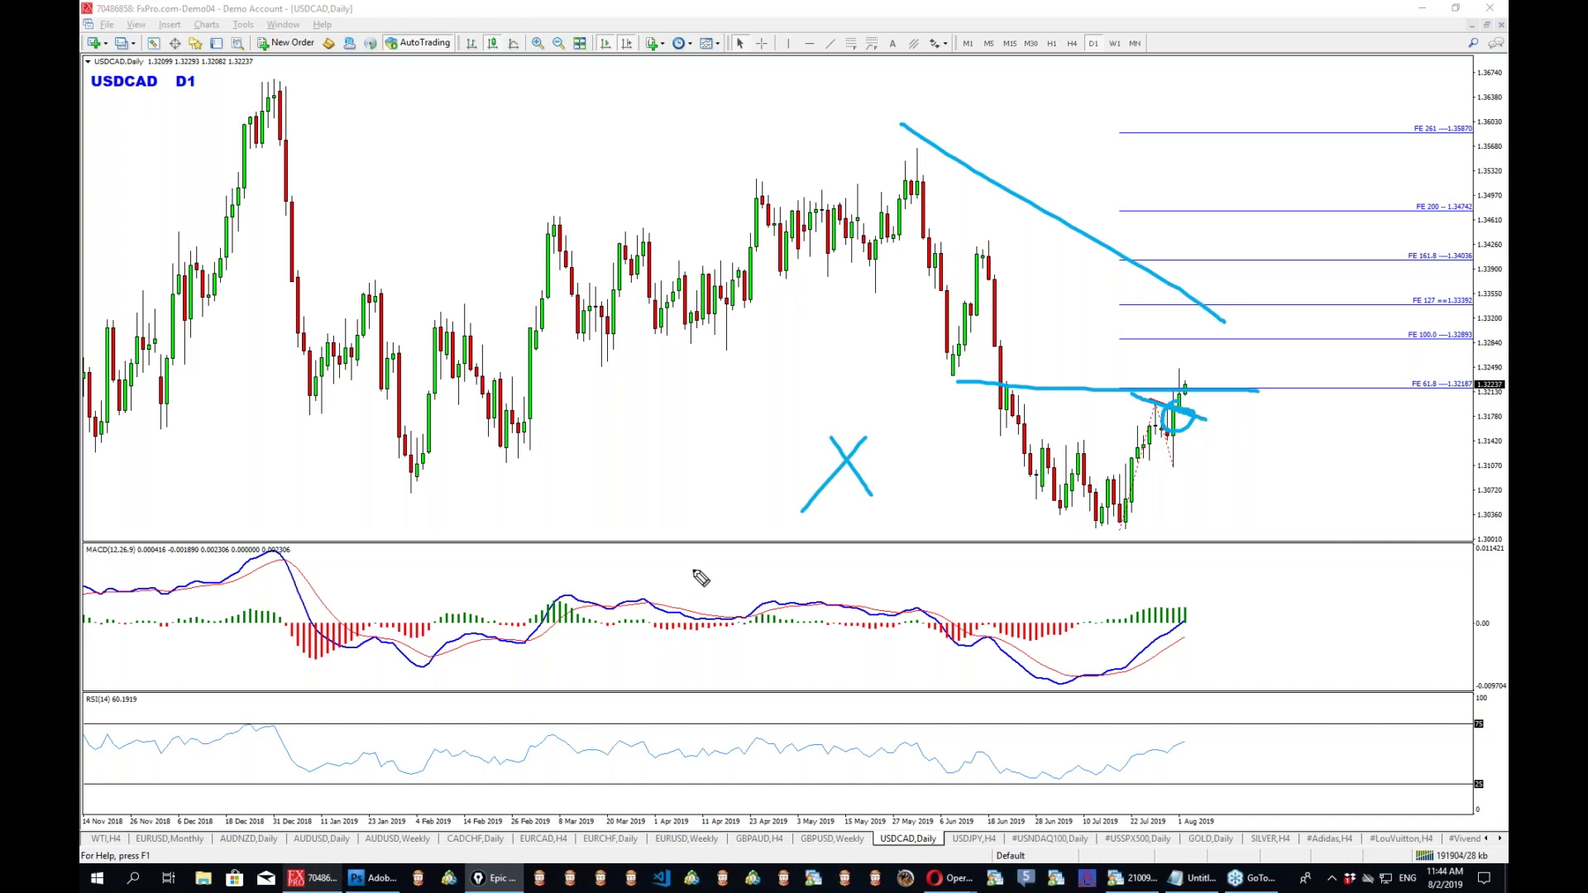
# Sketch the rally from the latest pullback low, box targets at the 100.0 and 161.8 levels, and trace the swings up from the July low.
pyautogui.moveTo(1171, 465); pyautogui.dragTo(1221, 351)
pyautogui.moveTo(1323, 240); pyautogui.dragTo(1324, 264)
pyautogui.moveTo(1197, 379); pyautogui.dragTo(1187, 410)
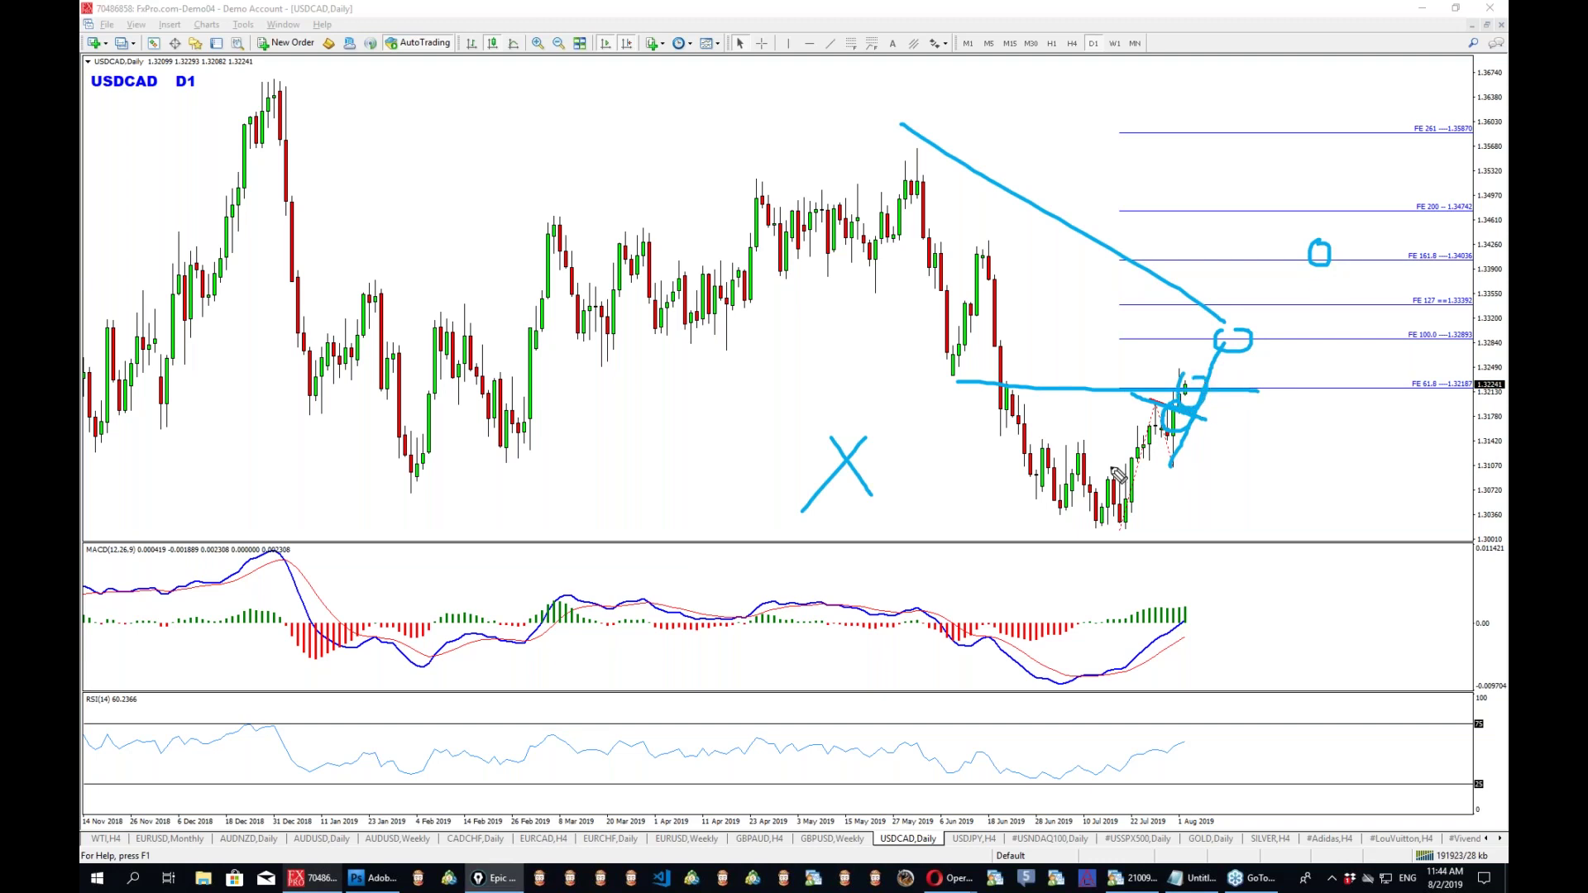
pyautogui.moveTo(1088, 533)
pyautogui.mouseDown()
pyautogui.moveTo(1164, 459)
pyautogui.moveTo(1173, 395)
pyautogui.moveTo(1258, 439)
pyautogui.mouseUp()
pyautogui.moveTo(1171, 464); pyautogui.dragTo(1260, 339)
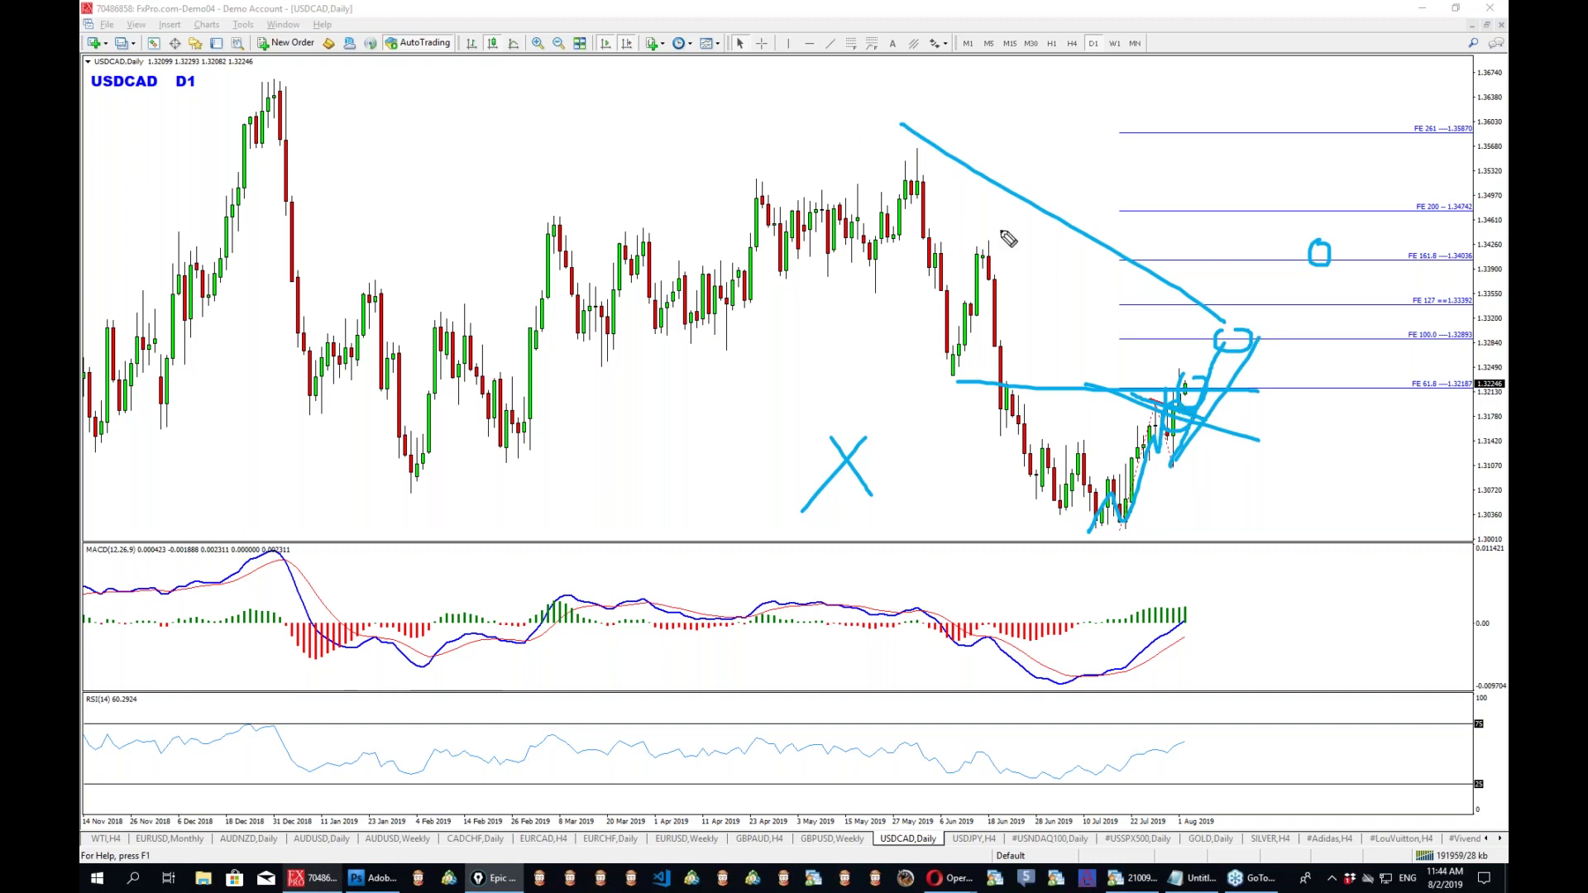
# Box the latest candles, draw a falling arrow from them, and clear the drawing.
pyautogui.moveTo(1217, 424)
pyautogui.mouseDown()
pyautogui.moveTo(1220, 395)
pyautogui.moveTo(1170, 380)
pyautogui.moveTo(1219, 418)
pyautogui.mouseUp()
pyautogui.moveTo(1209, 420); pyautogui.dragTo(1278, 562)
pyautogui.moveTo(1245, 542); pyautogui.dragTo(1313, 525)
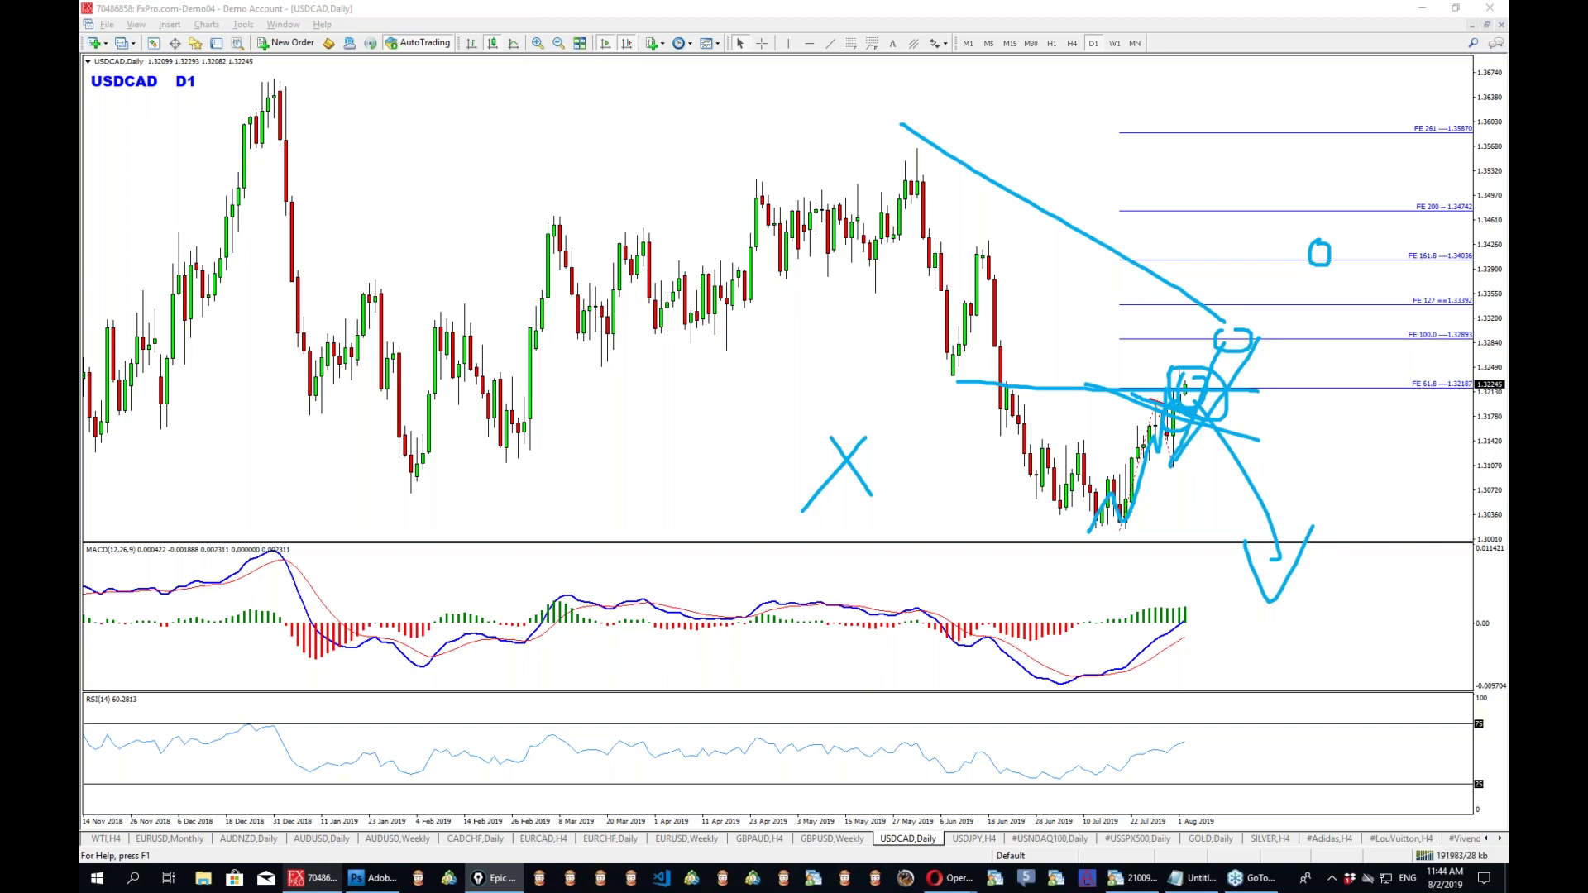
pyautogui.hotkey('ctrl', 'shift', '1')
# Show USDCAD on H4, draw horizontal lines at the July 23 and July 25 swing highs, and circle the latest price peak.
pyautogui.click(1071, 43)
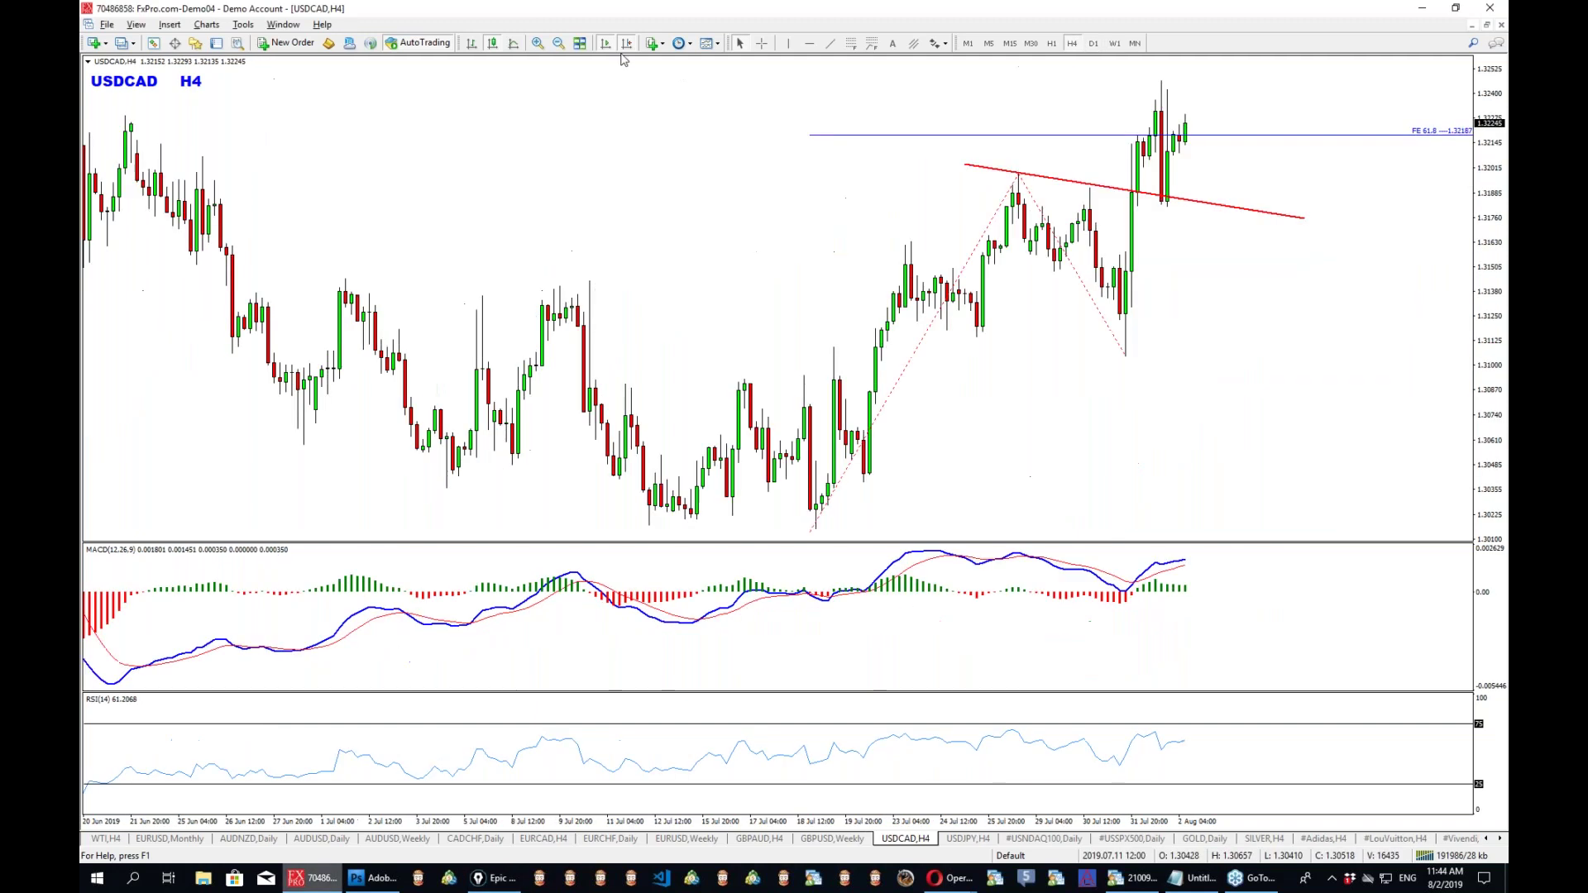
pyautogui.click(558, 43)
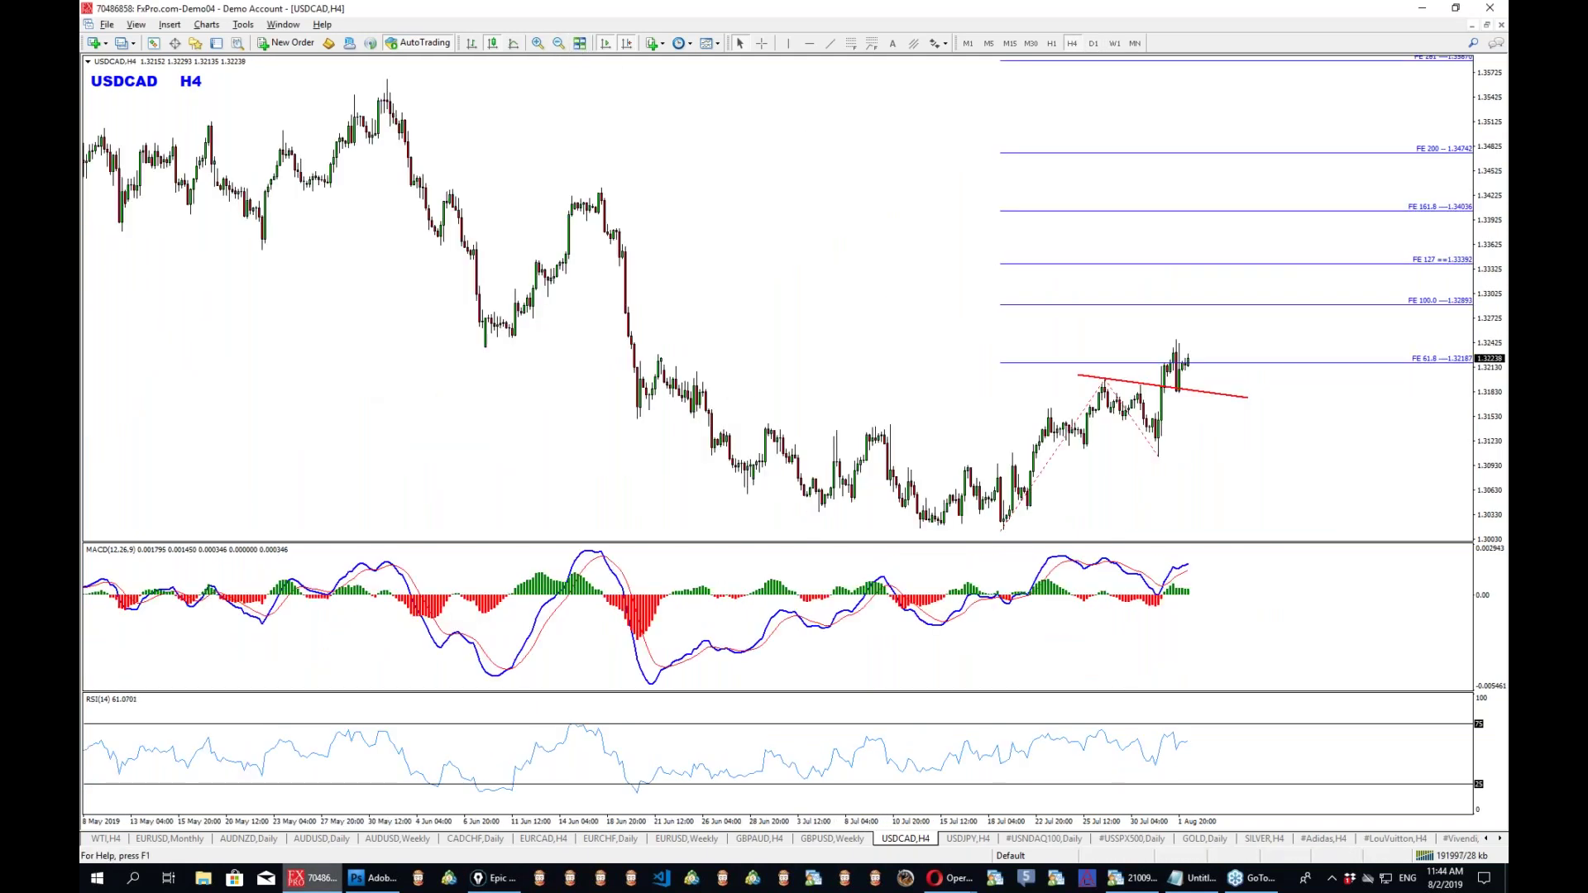
pyautogui.hotkey('ctrl', 'shift', '3')
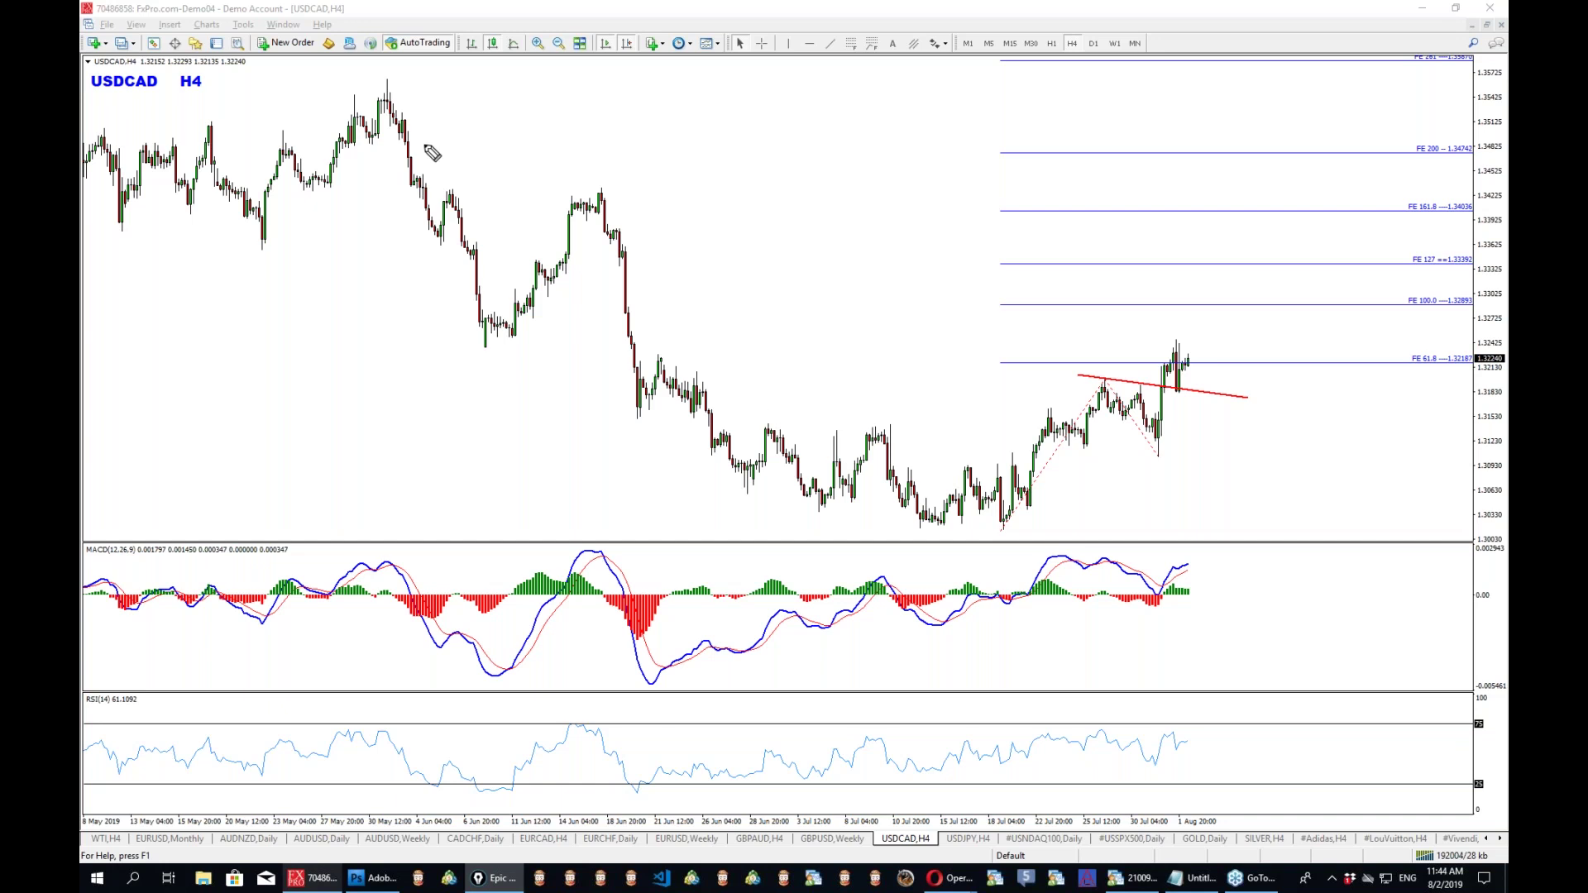
pyautogui.click(538, 44)
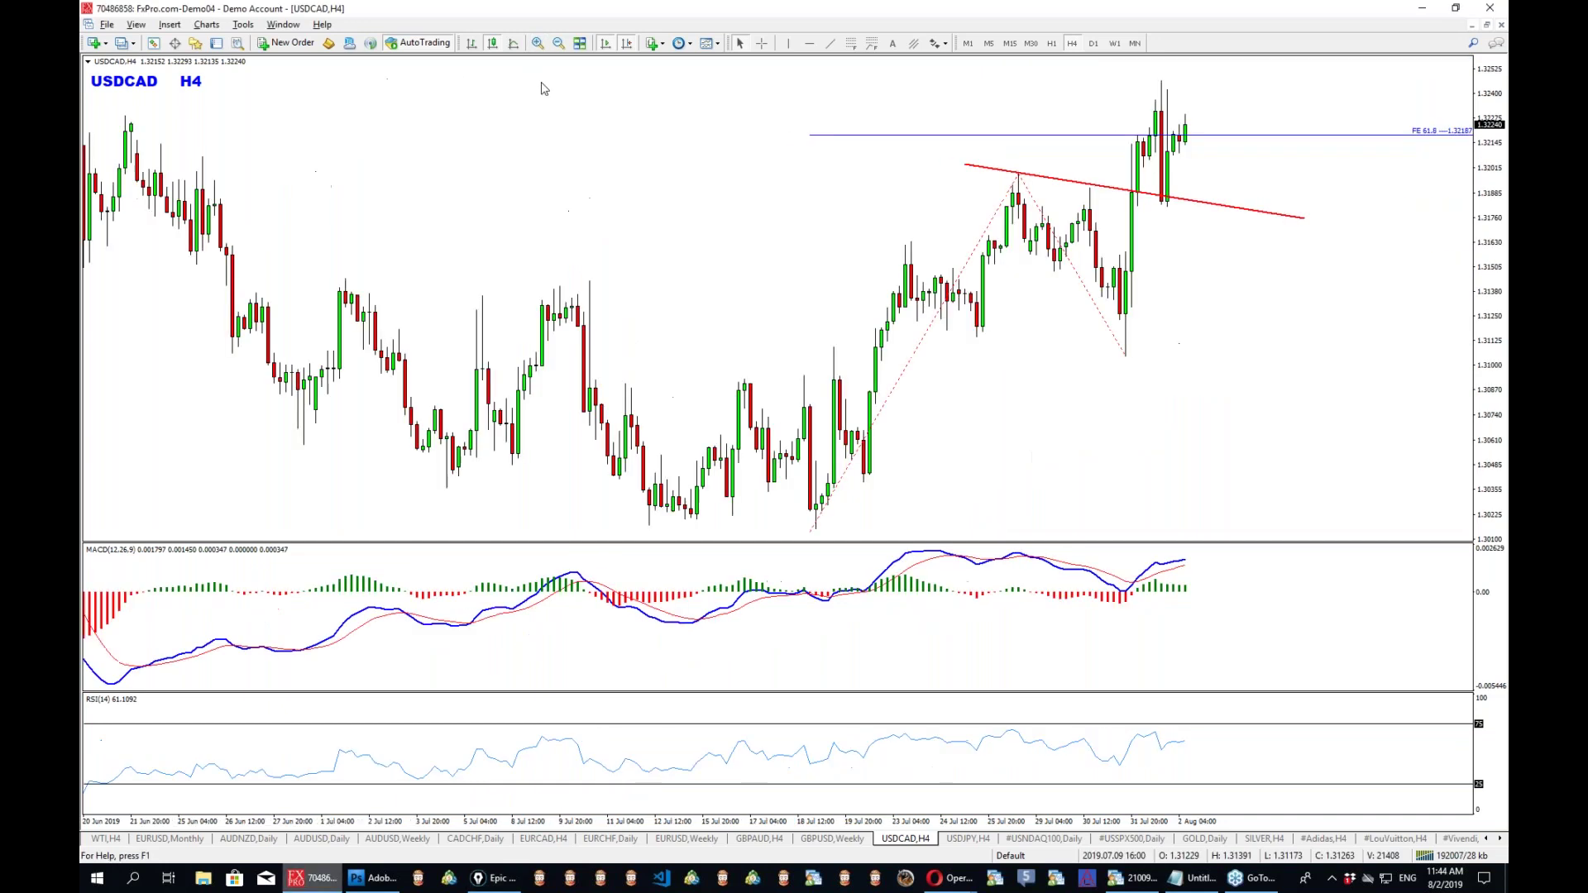
pyautogui.hotkey('ctrl', 'shift', 'p')
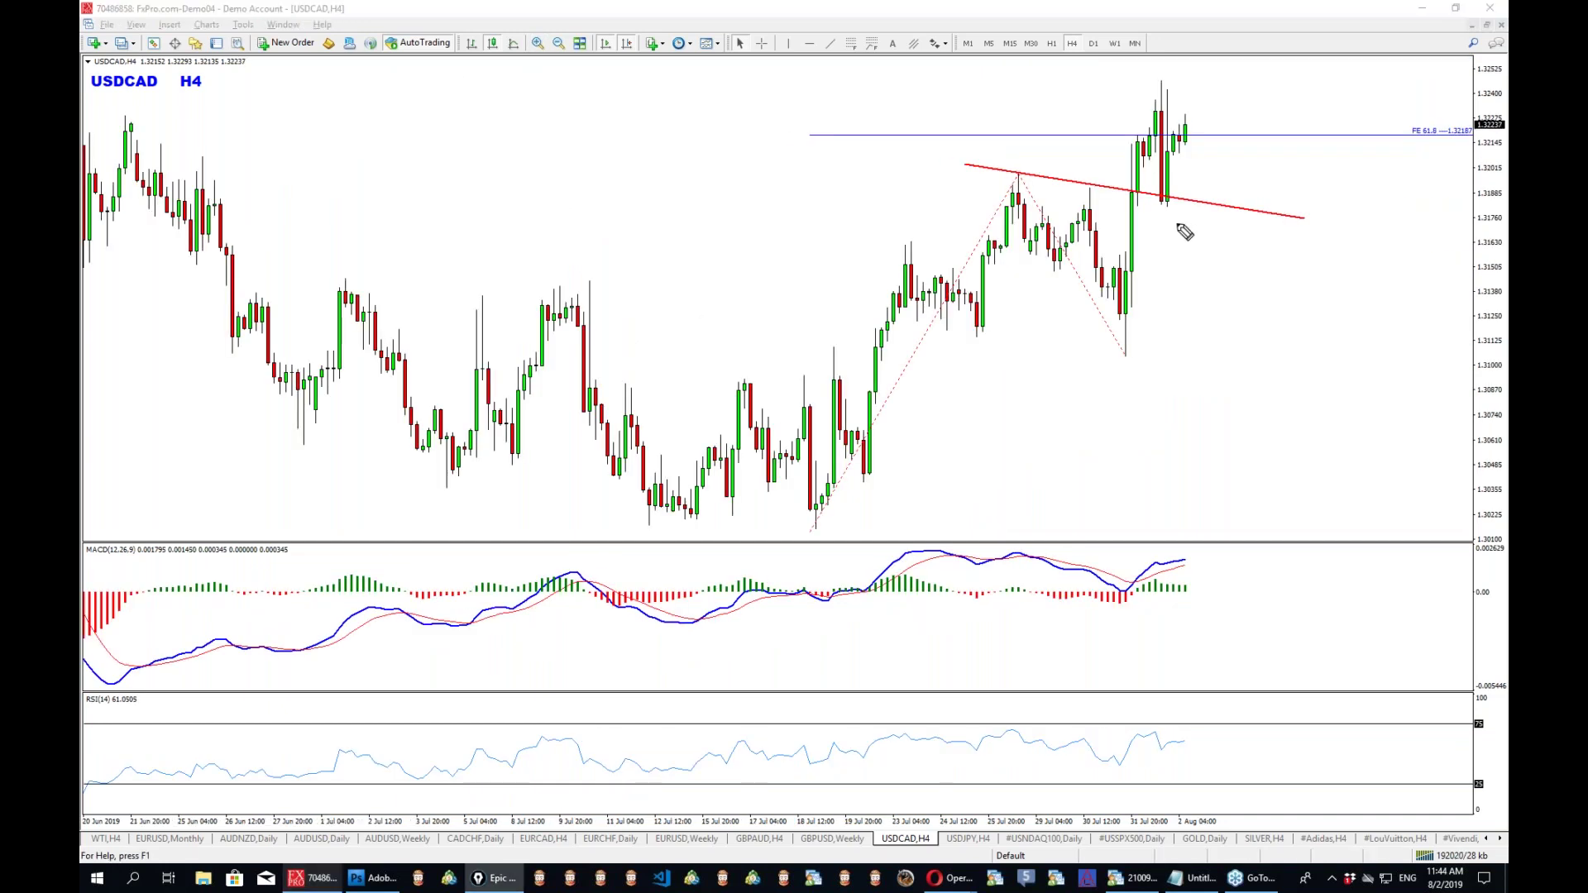
pyautogui.moveTo(866, 245); pyautogui.dragTo(1375, 247)
pyautogui.moveTo(902, 171); pyautogui.dragTo(1315, 170)
pyautogui.moveTo(1156, 74)
pyautogui.mouseDown()
pyautogui.moveTo(1125, 196)
pyautogui.moveTo(1118, 66)
pyautogui.mouseUp()
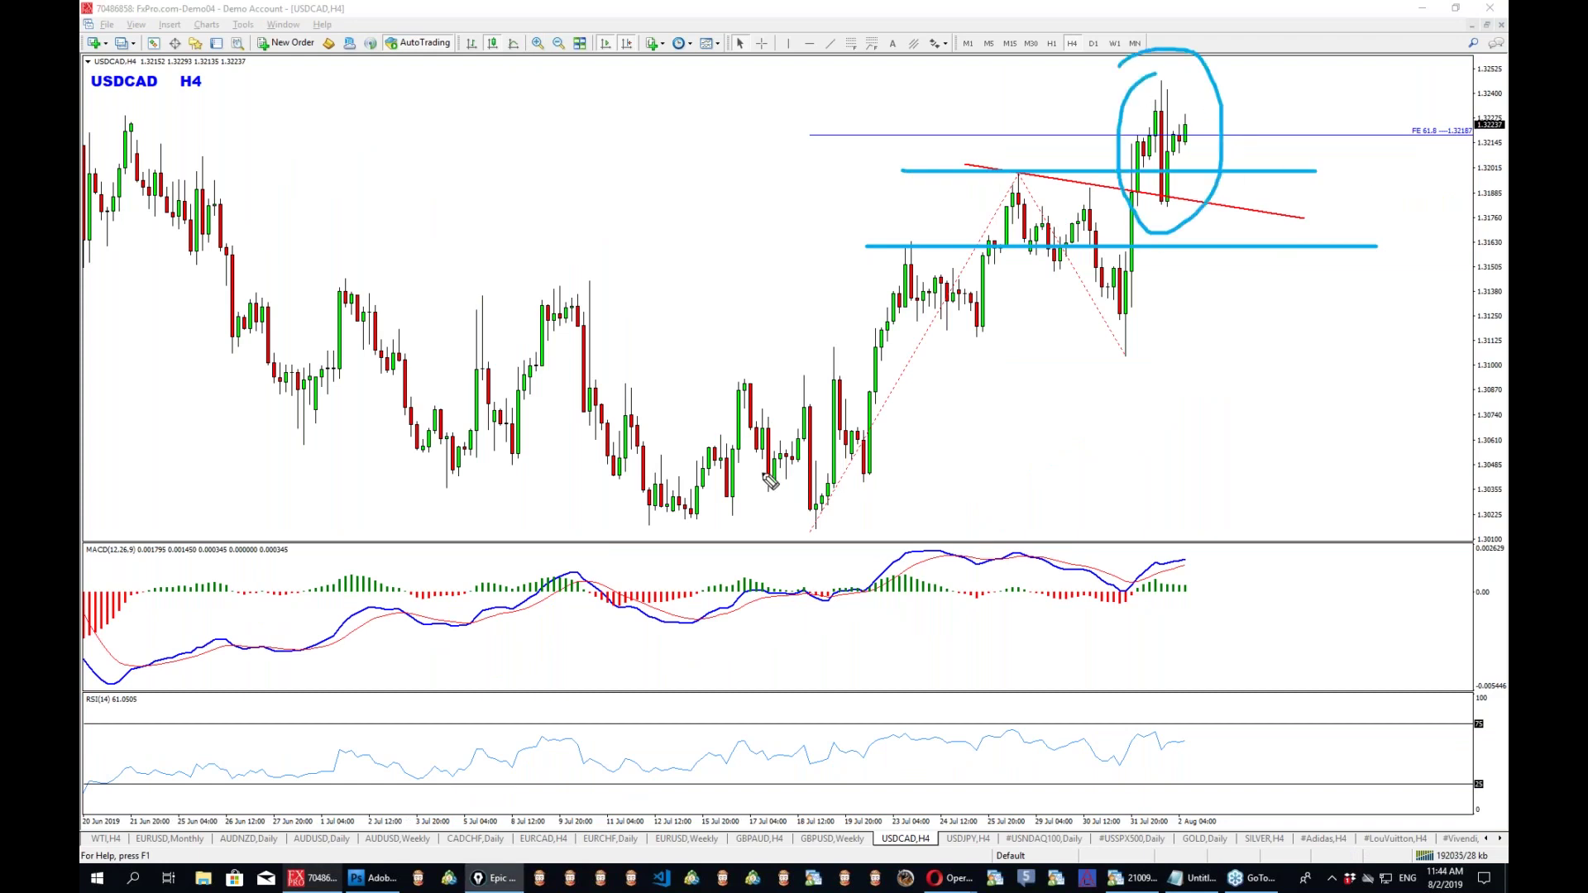
# Underline the two MACD high areas, enlarge the MACD pane, and compare its peaks with the crosshair.
pyautogui.moveTo(901, 548)
pyautogui.mouseDown()
pyautogui.moveTo(1168, 547)
pyautogui.moveTo(1190, 213)
pyautogui.mouseUp()
pyautogui.middleClick(905, 242)
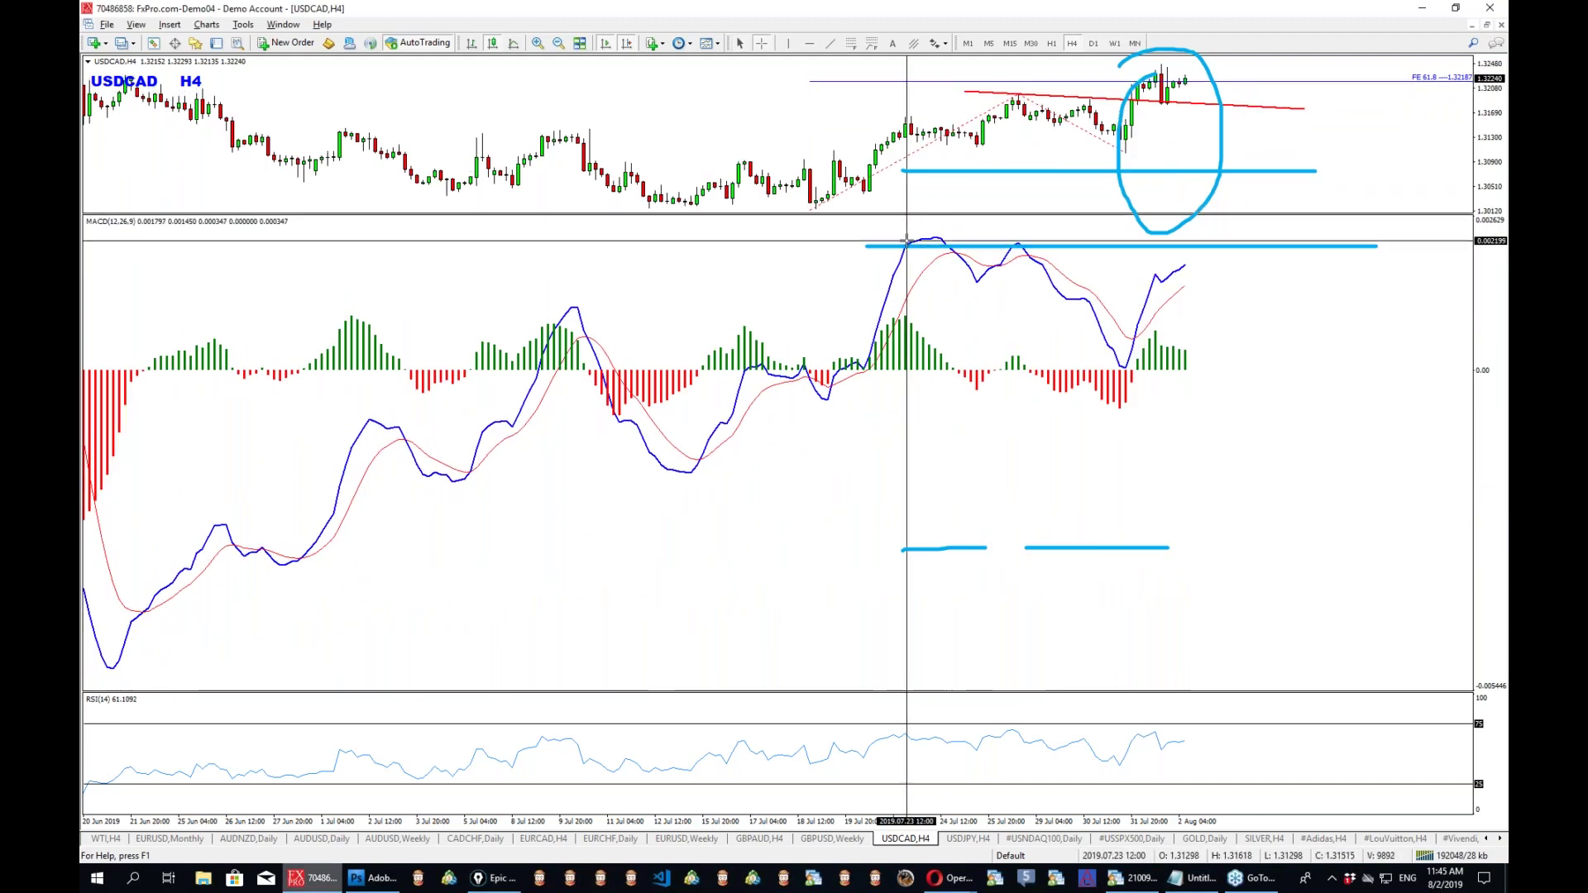
pyautogui.middleClick(1137, 258)
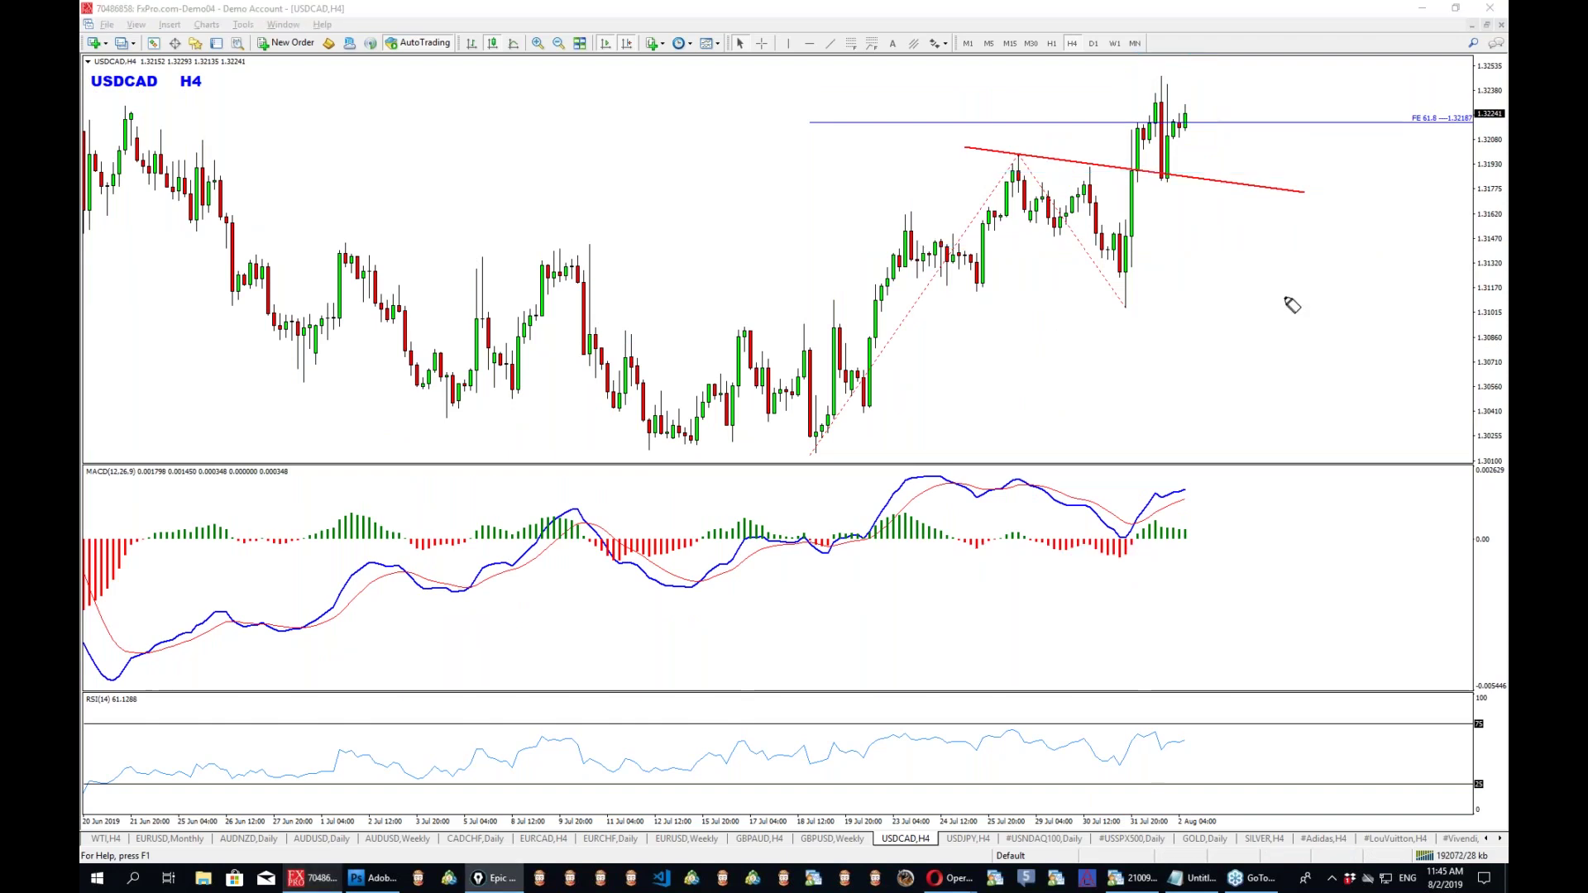
# Circle the 61.8 level's label on H4, and show the daily chart to point from the latest candle towards the 100.0 level.
pyautogui.moveTo(1409, 106)
pyautogui.mouseDown()
pyautogui.moveTo(1388, 129)
pyautogui.moveTo(1400, 108)
pyautogui.mouseUp()
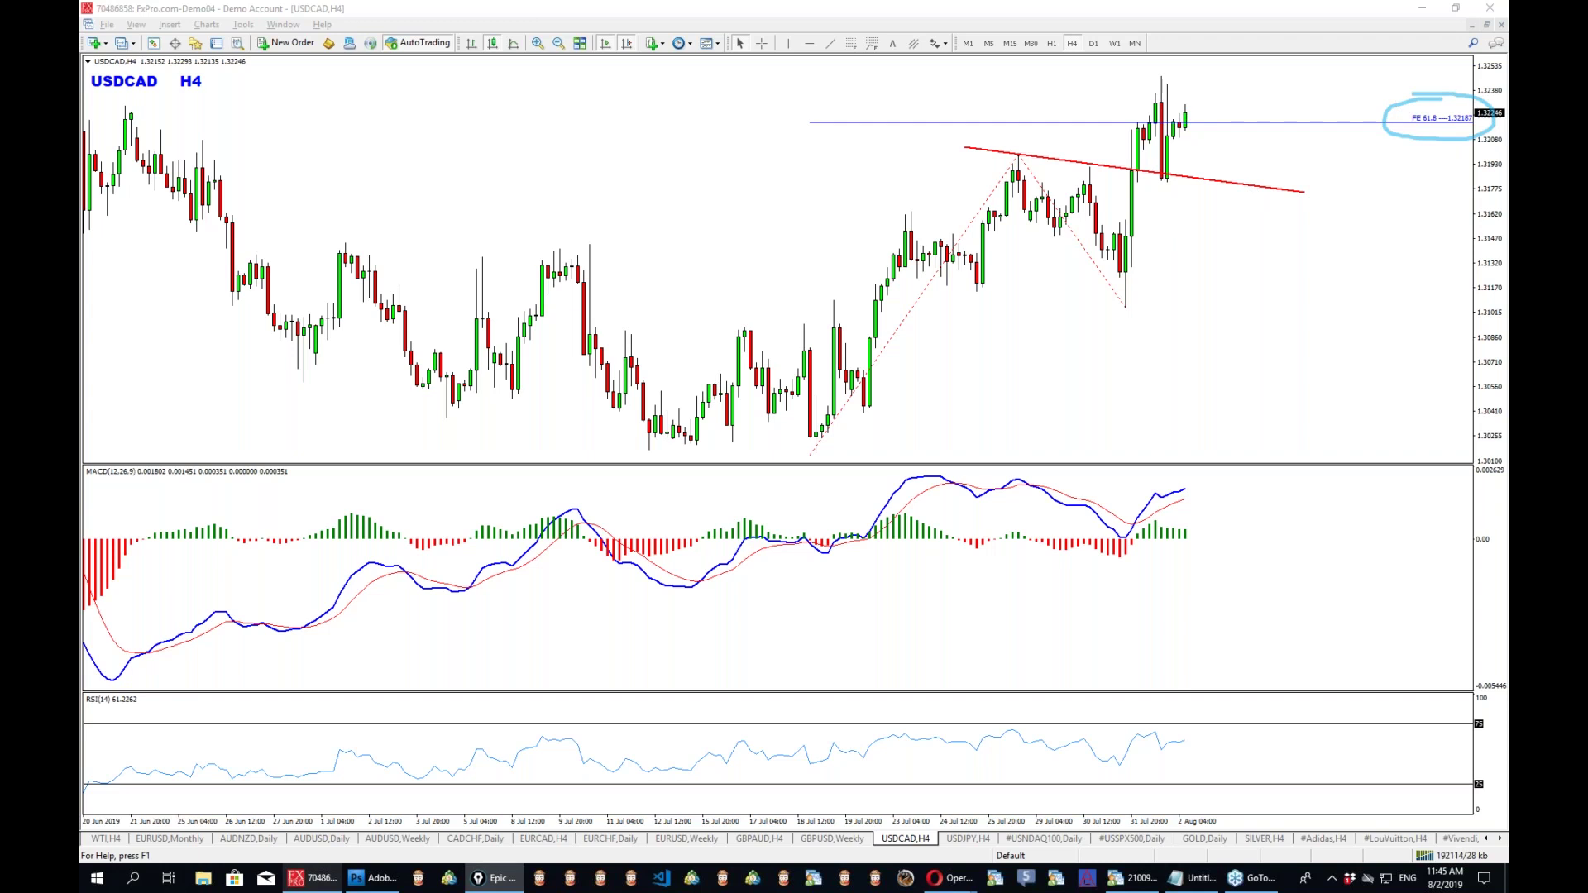
pyautogui.click(1094, 44)
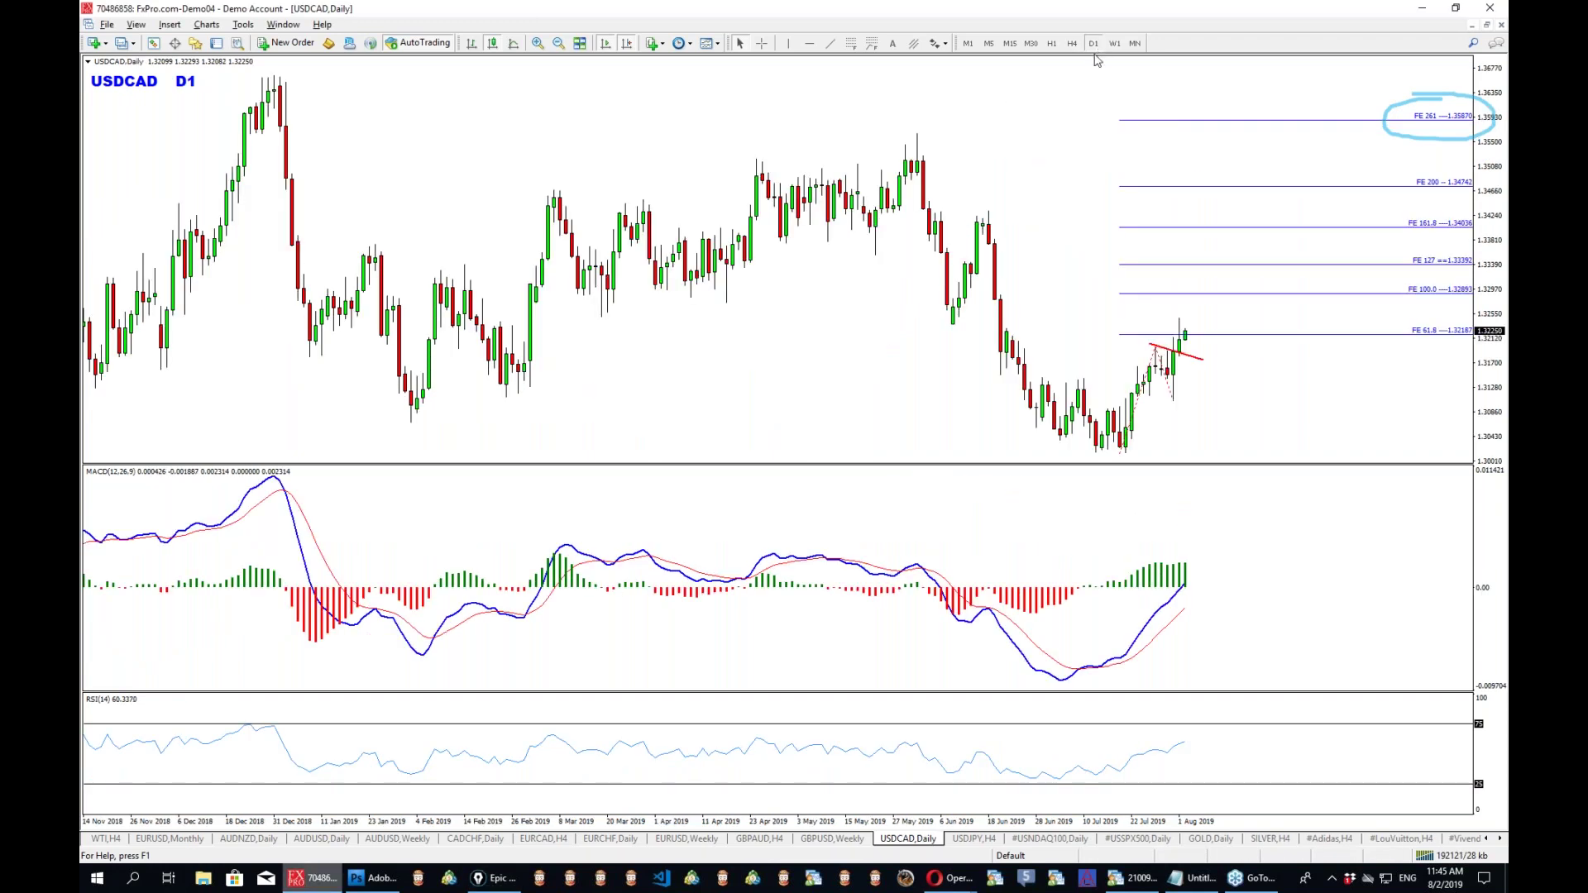
pyautogui.middleClick(1193, 340)
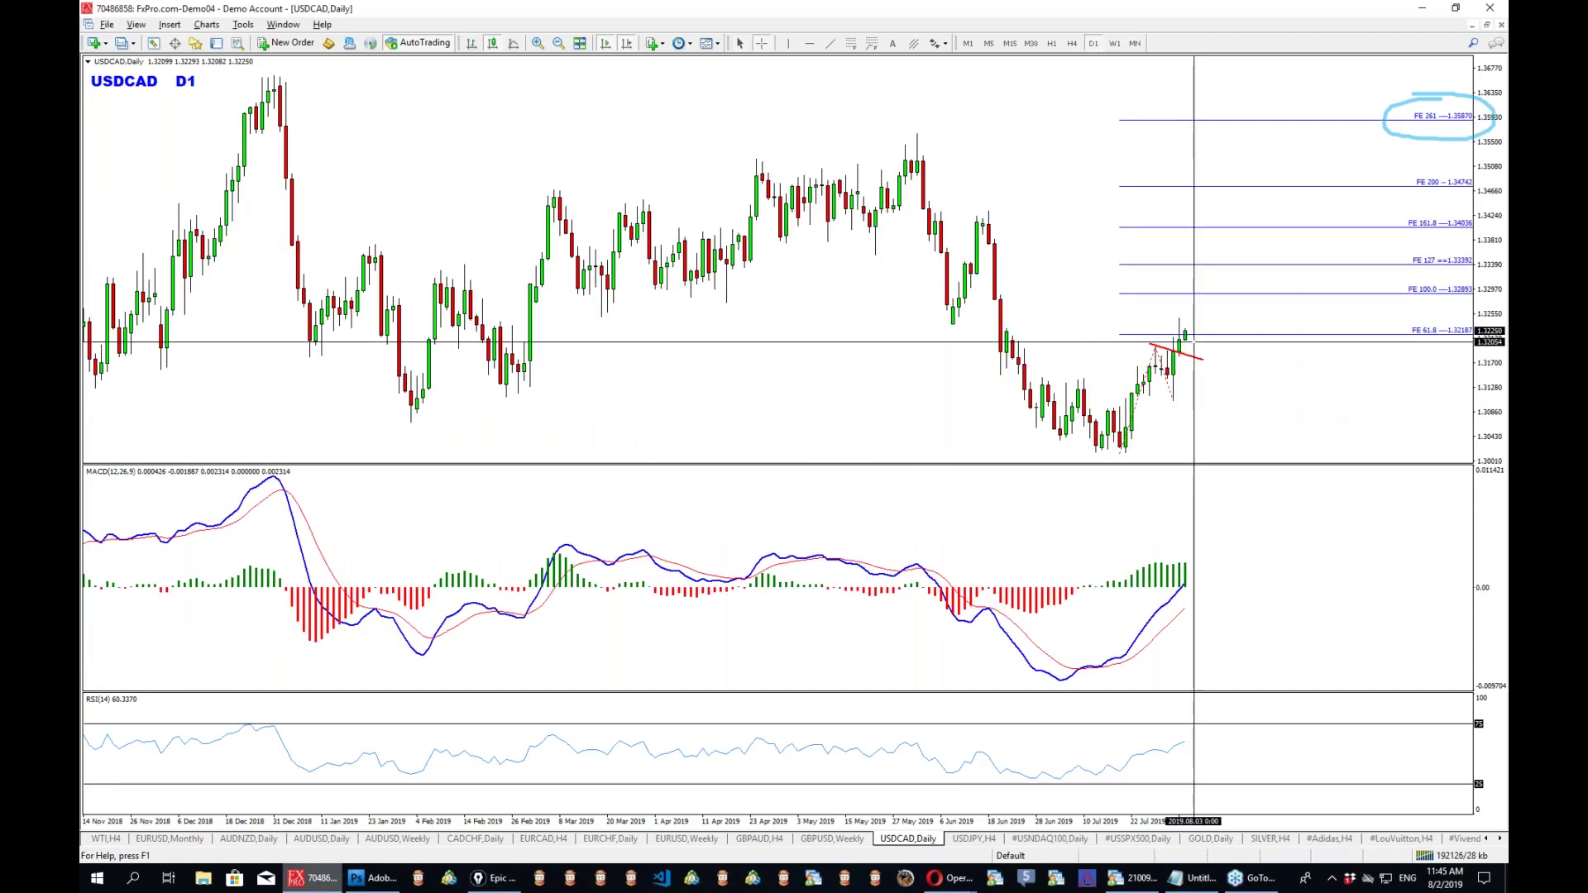
pyautogui.scroll(1, 1192, 339)
pyautogui.moveTo(1195, 334); pyautogui.dragTo(1211, 296)
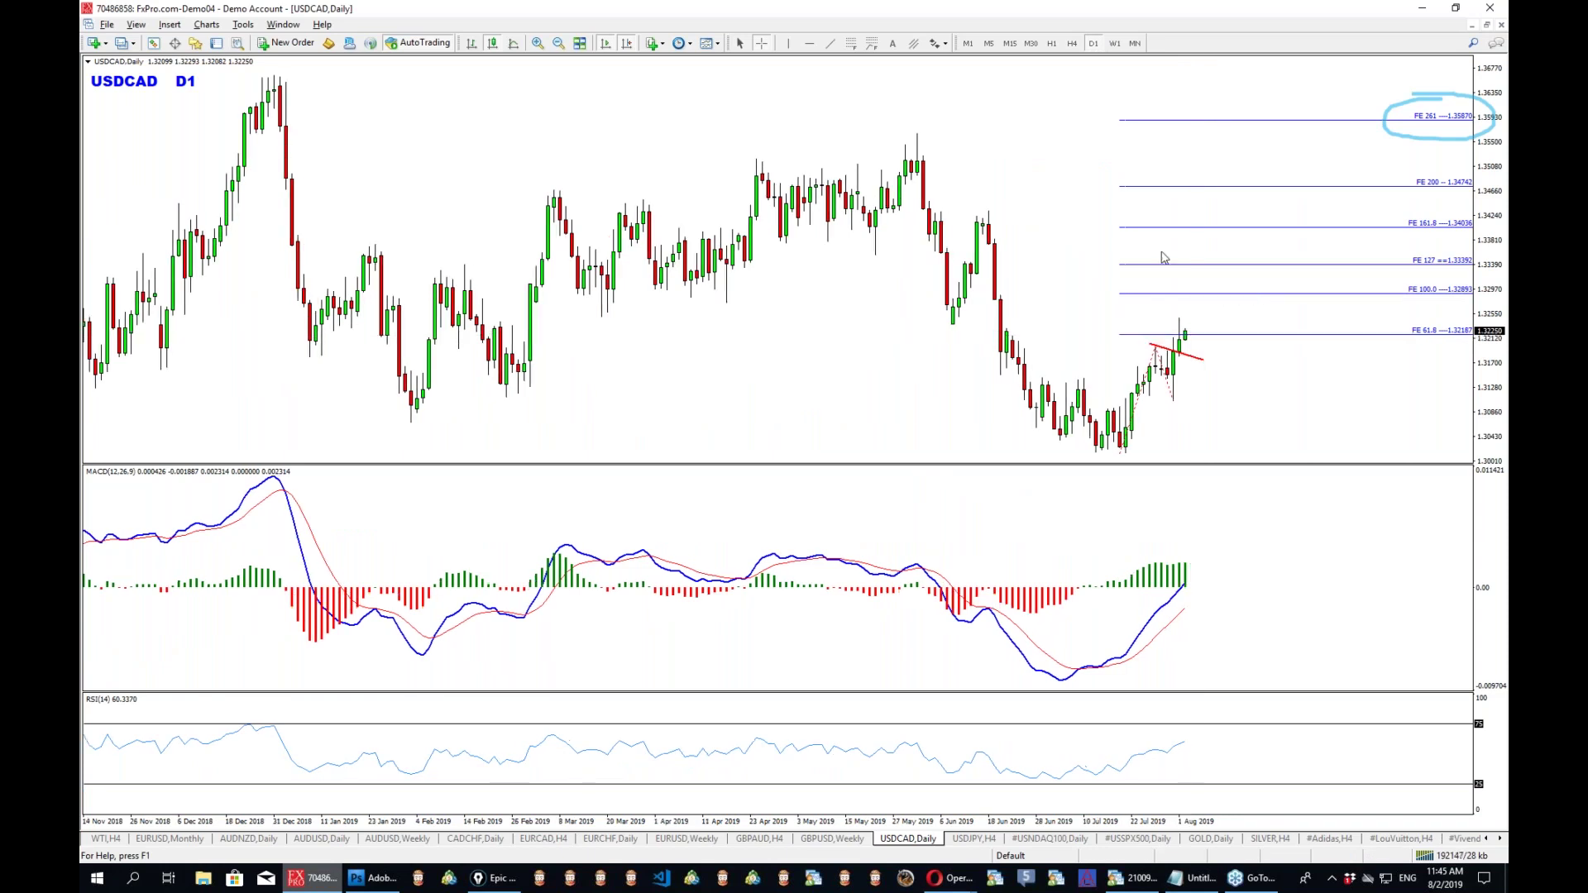
# Trace a rising line under the weekly USDCAD lows with the crosshair, and return to H4 to point up from the latest candles.
pyautogui.click(1114, 43)
pyautogui.moveTo(683, 436); pyautogui.dragTo(1358, 194)
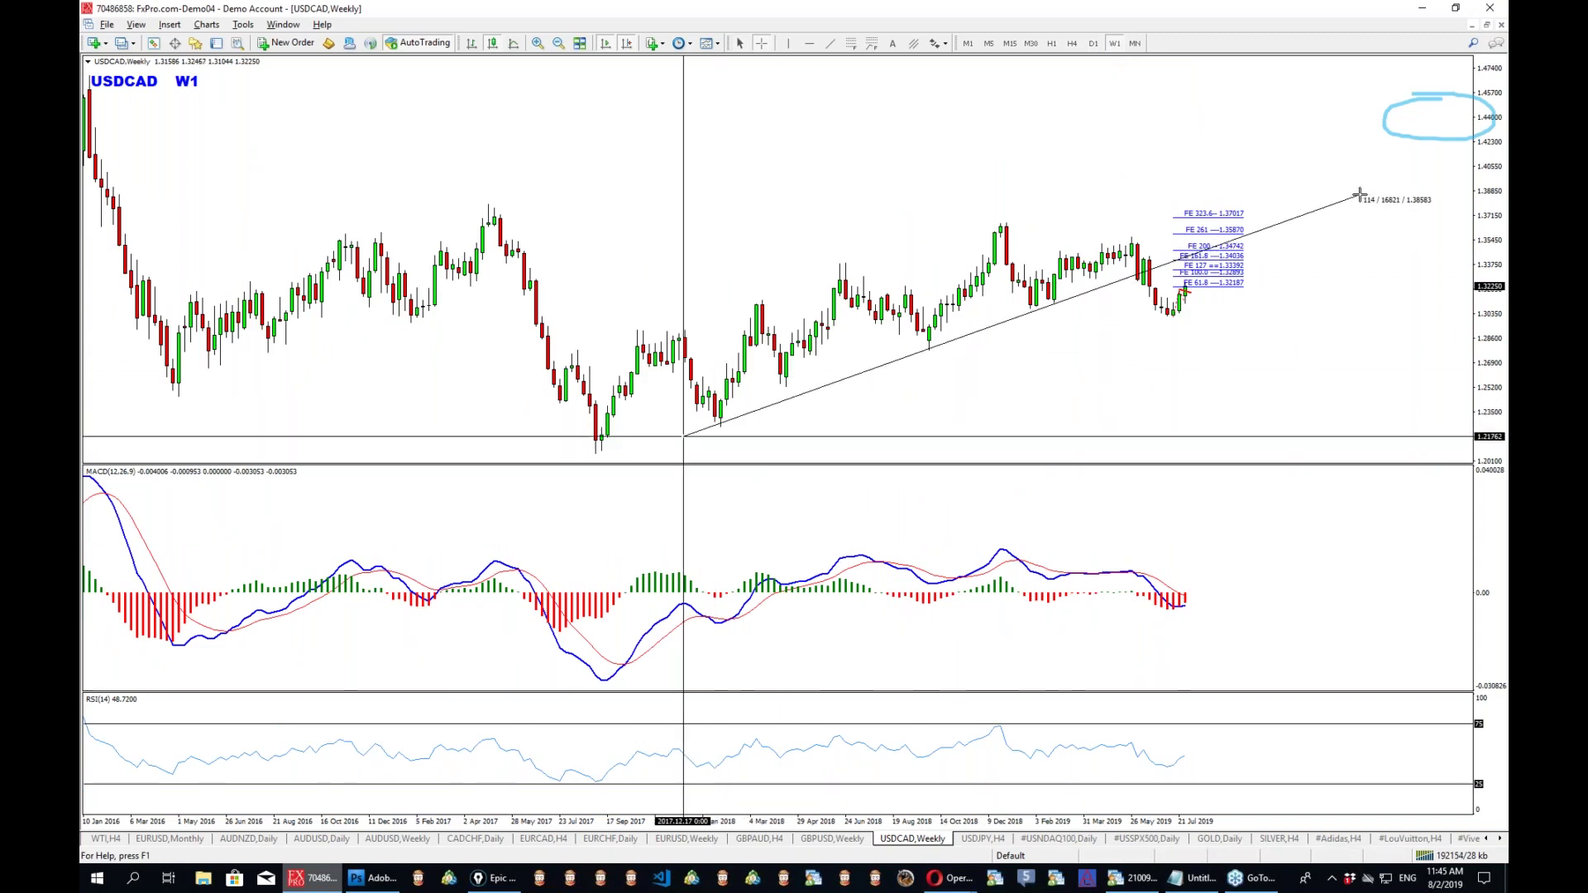
pyautogui.moveTo(1359, 194); pyautogui.dragTo(1359, 194)
pyautogui.click(1071, 43)
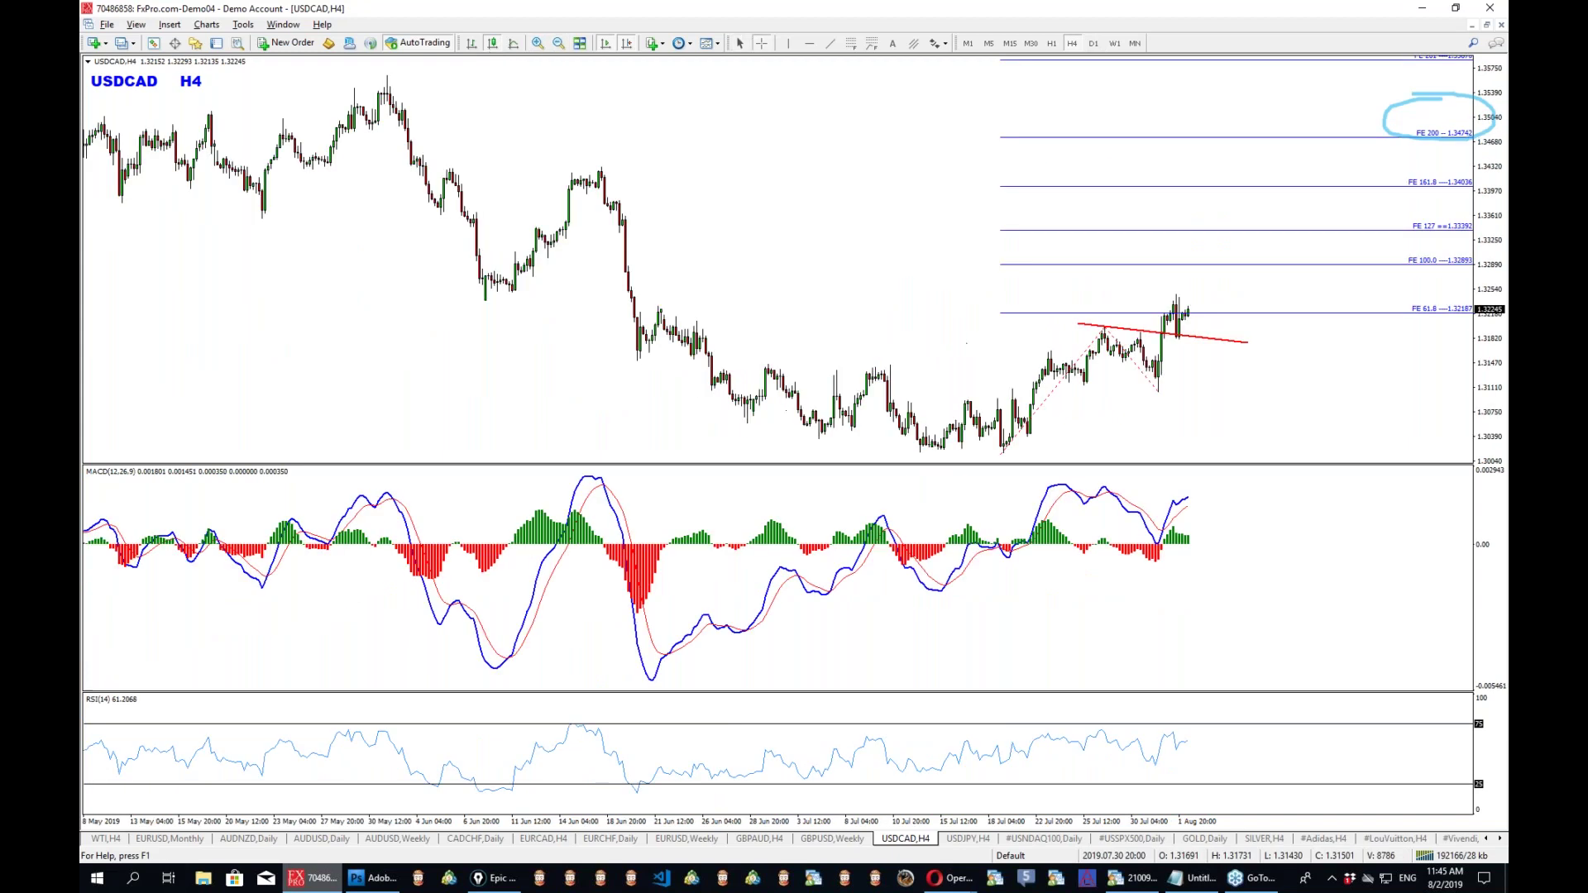
pyautogui.moveTo(1181, 330); pyautogui.dragTo(1246, 231)
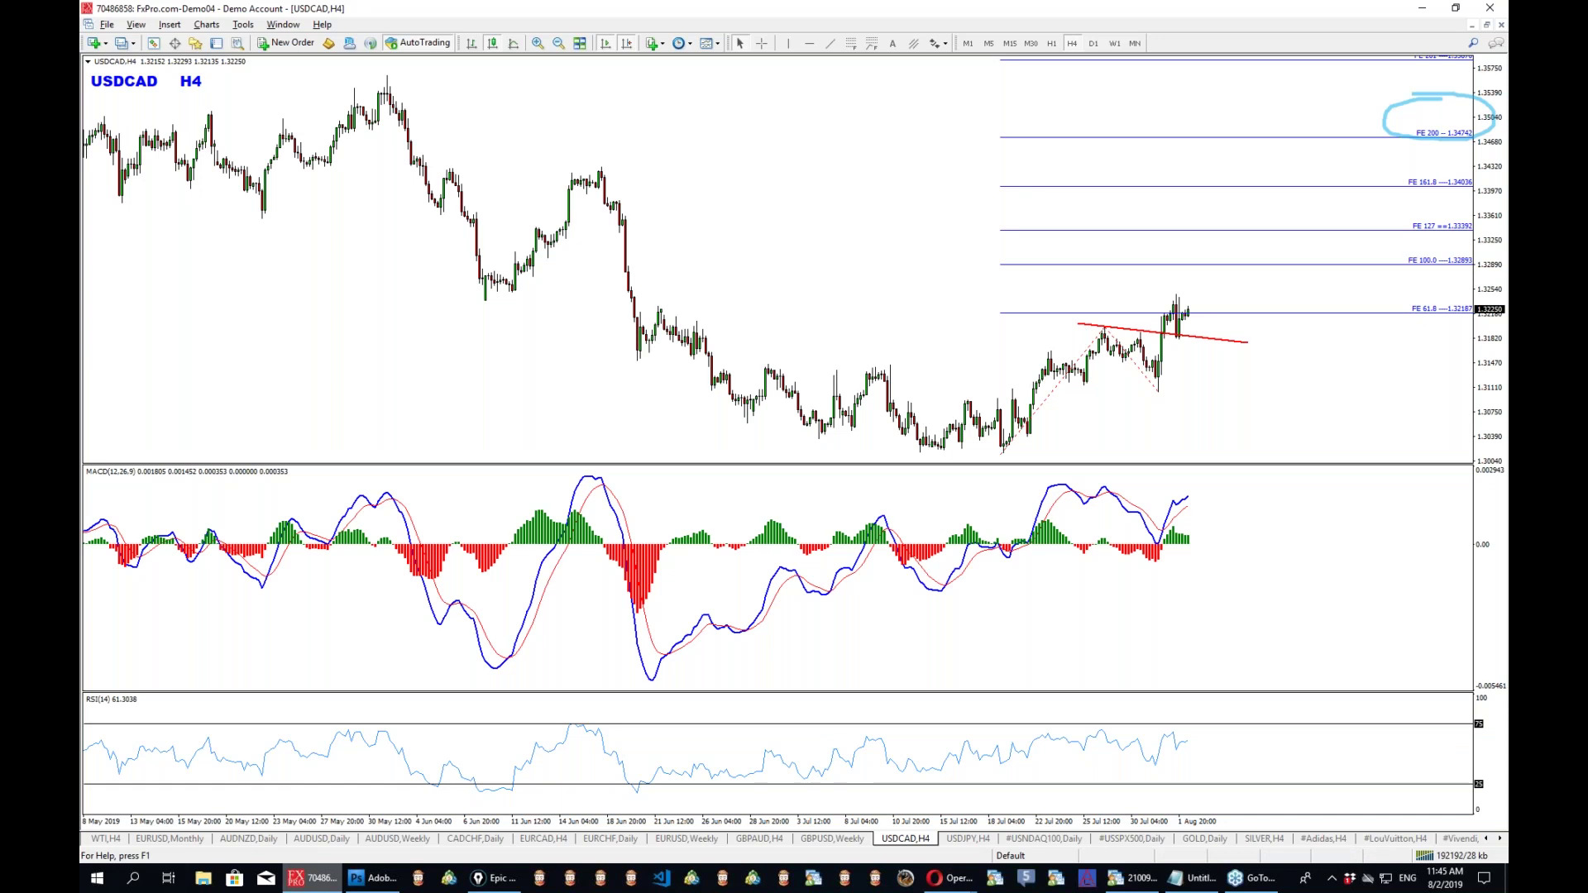
# Draw a box from the red trend line up to the 100.0 level, sketch two falling arrows from it, and clear the drawing.
pyautogui.hotkey('alt', 'Tab')
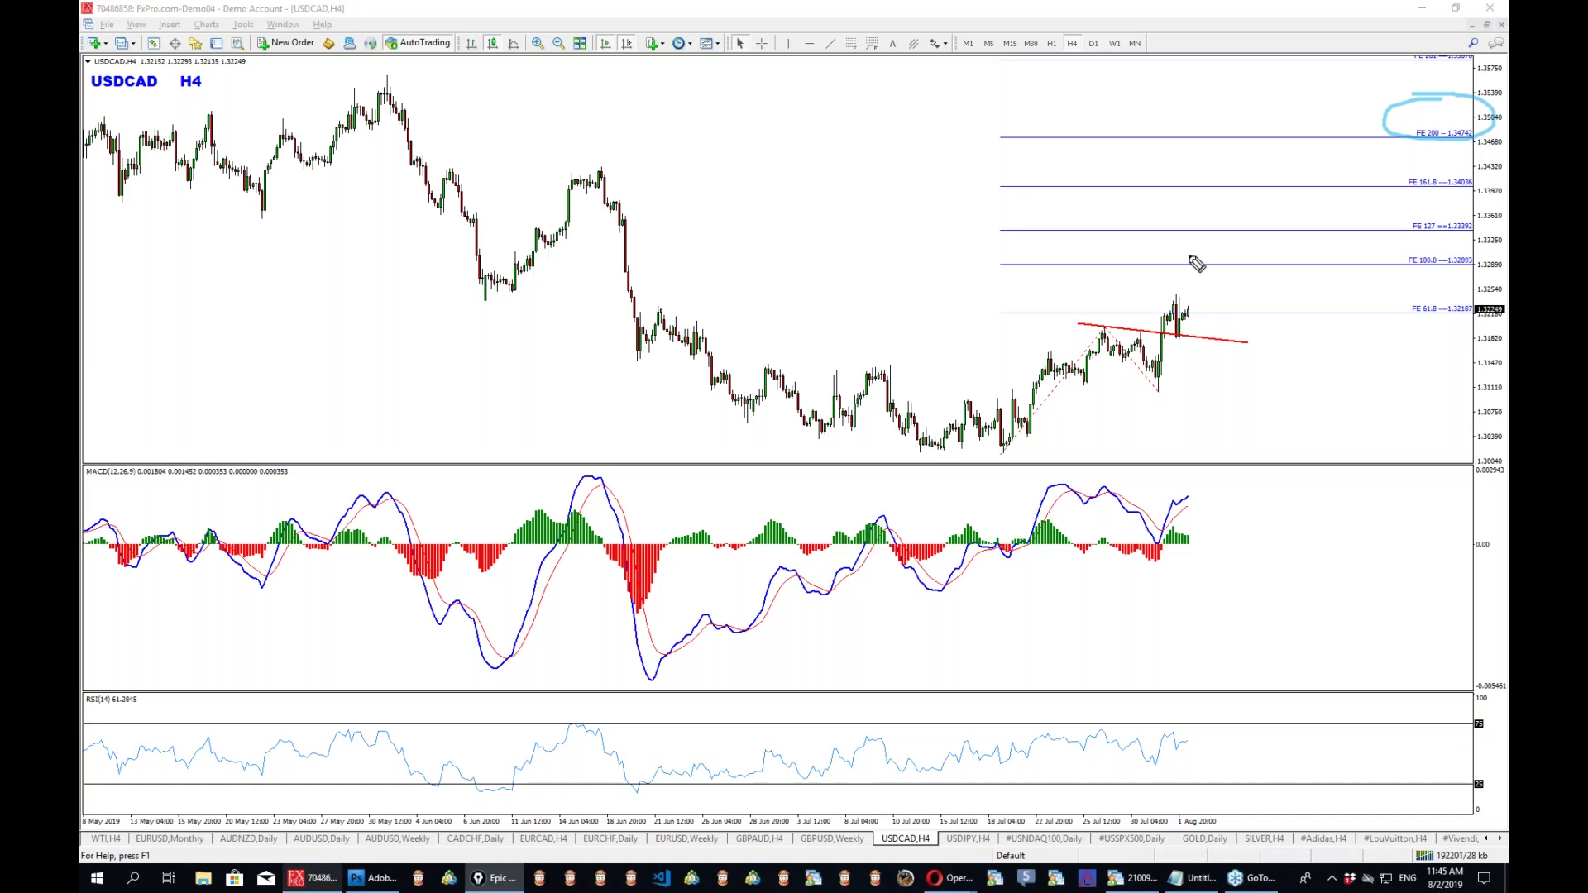
pyautogui.moveTo(1177, 233)
pyautogui.mouseDown()
pyautogui.moveTo(1247, 259)
pyautogui.moveTo(1195, 341)
pyautogui.mouseUp()
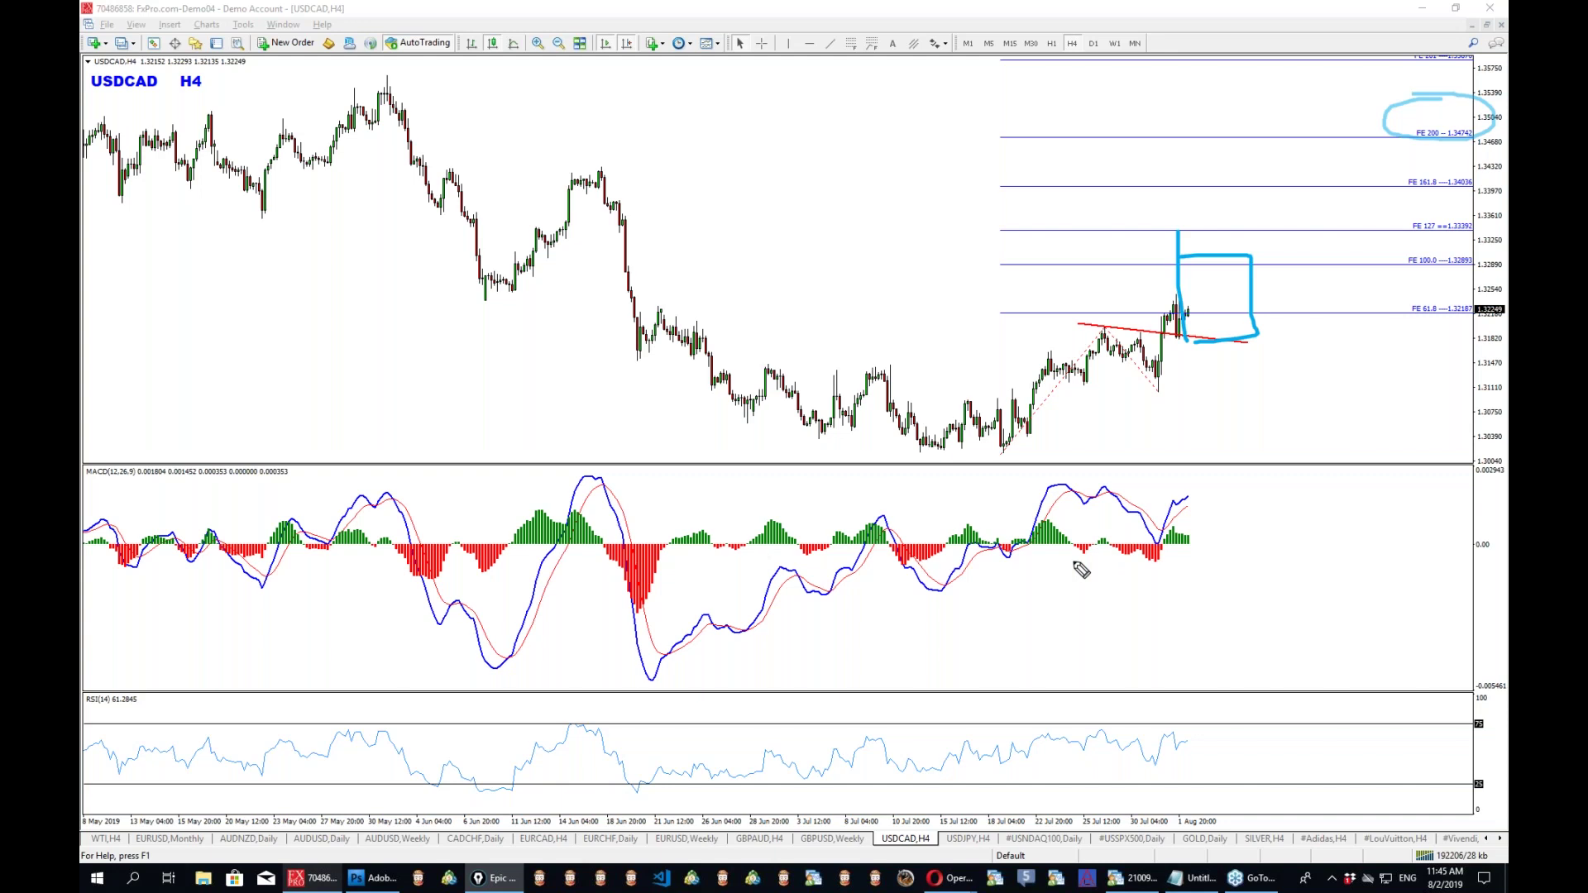
pyautogui.moveTo(1214, 248); pyautogui.dragTo(1313, 451)
pyautogui.moveTo(1184, 317)
pyautogui.mouseDown()
pyautogui.moveTo(1221, 451)
pyautogui.moveTo(1257, 438)
pyautogui.mouseUp()
pyautogui.moveTo(1209, 450); pyautogui.dragTo(1232, 484)
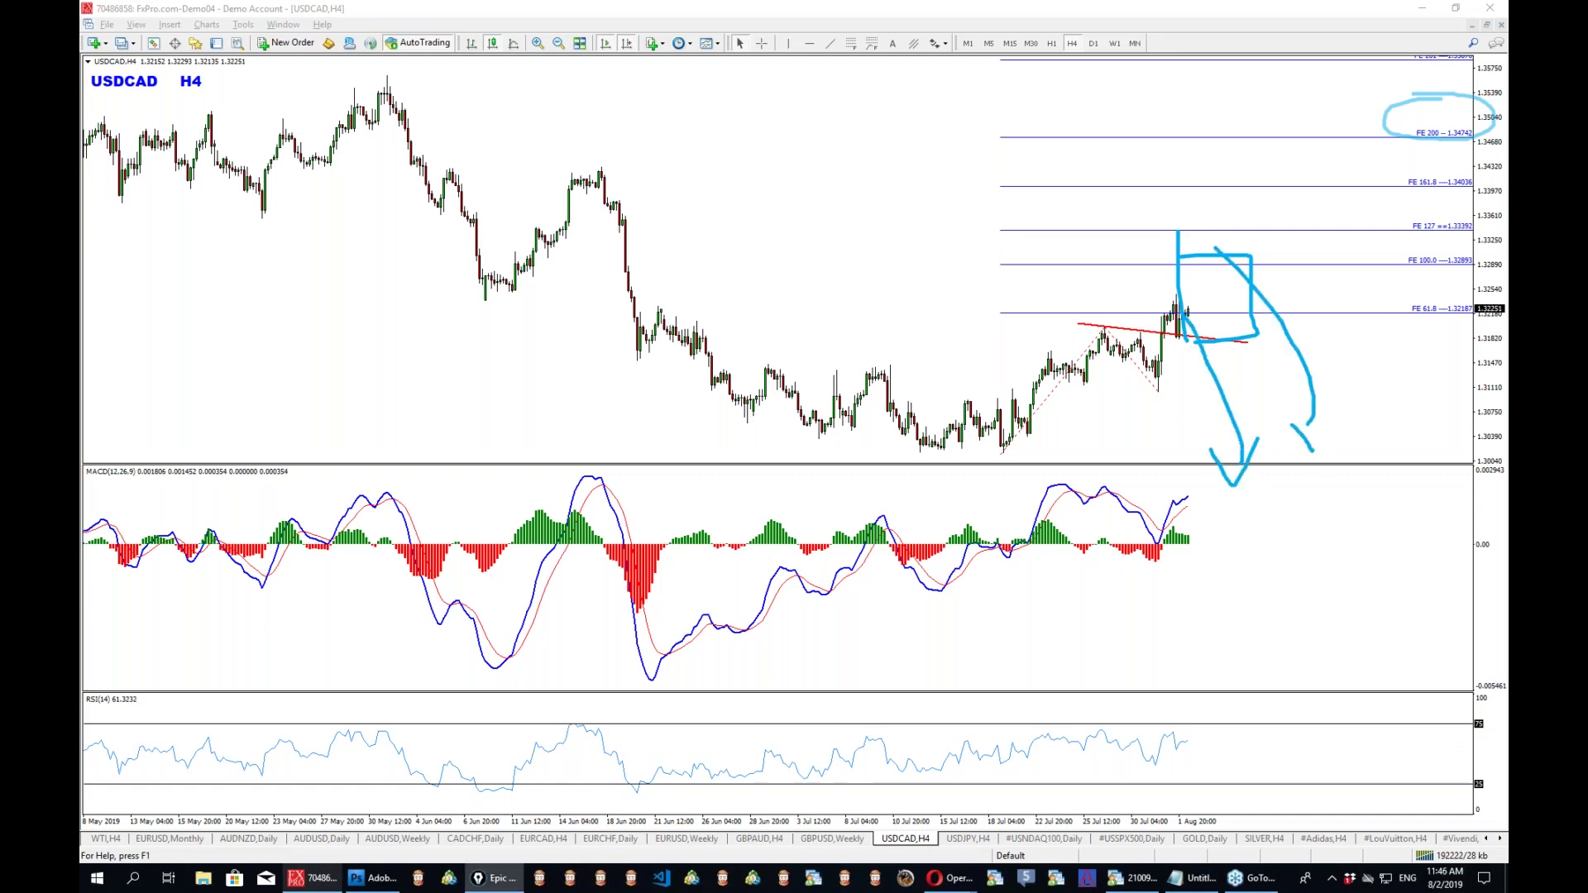
pyautogui.hotkey('ctrl', 'shift', '7')
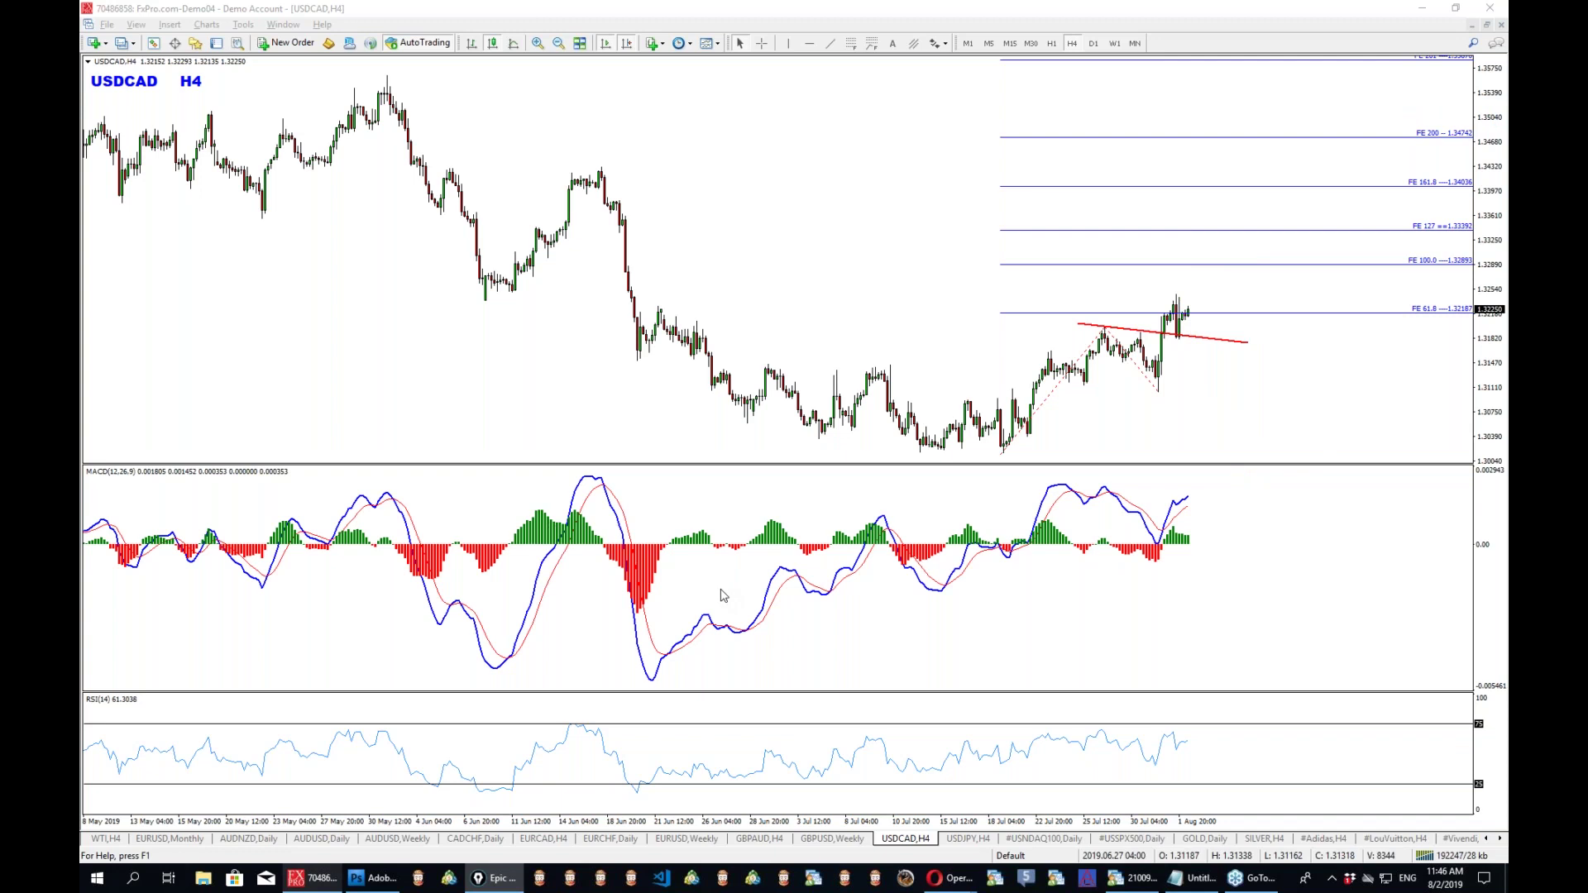
# Show the EURUSD chart on the H4 timeframe.
pyautogui.click(685, 838)
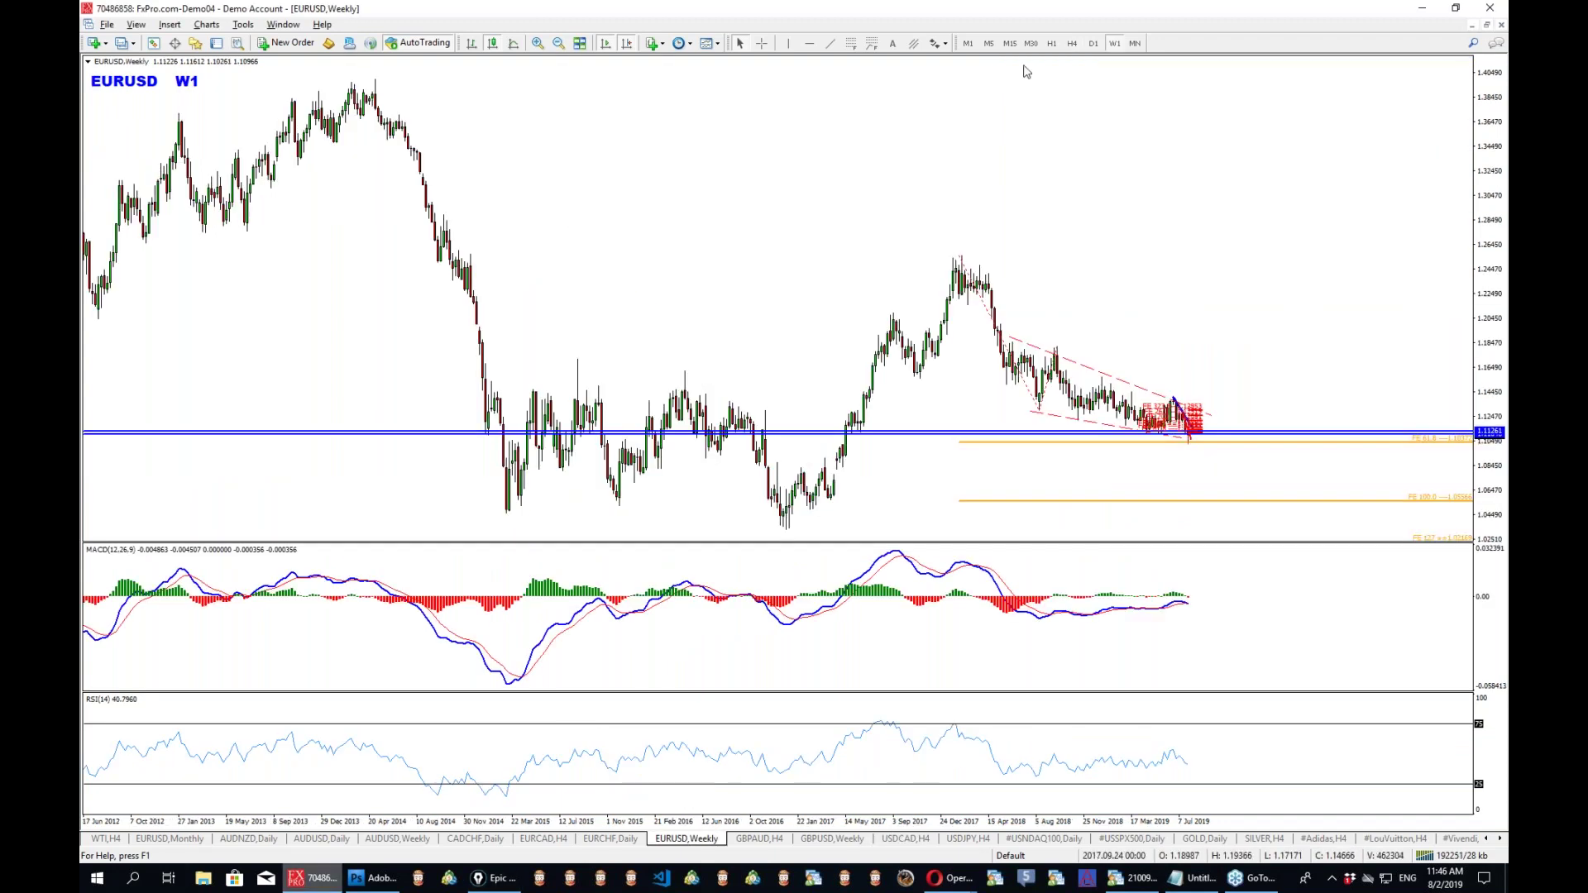
pyautogui.click(1072, 43)
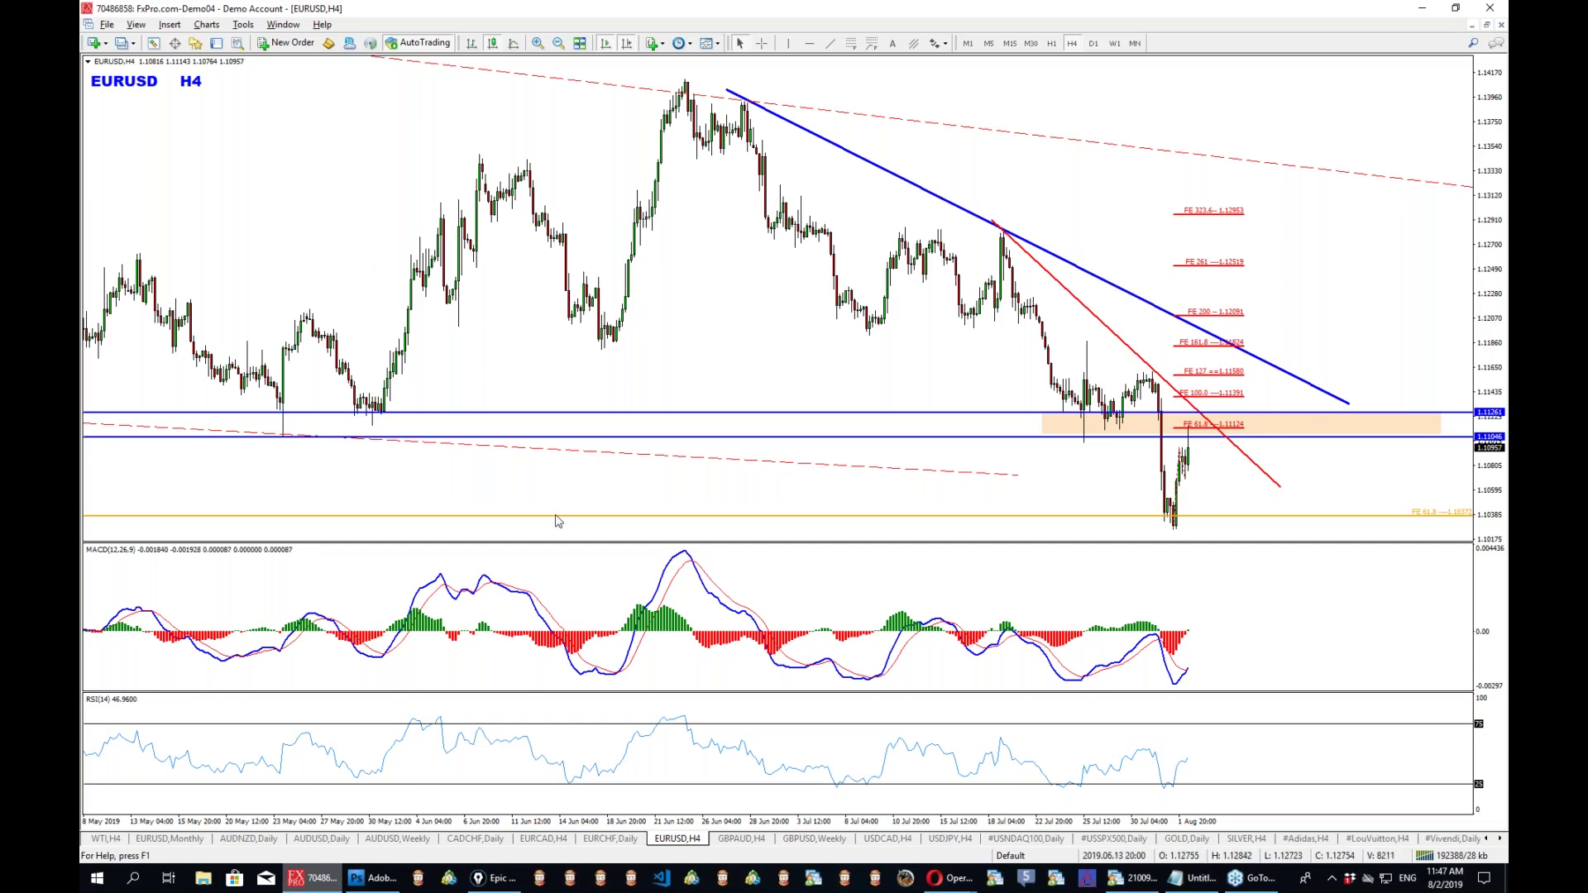
# Return to the browser, close the USDCAD image, open the USDJPY H4 and D1 report images in new tabs, and view the D1 one.
pyautogui.click(327, 877)
pyautogui.click(392, 12)
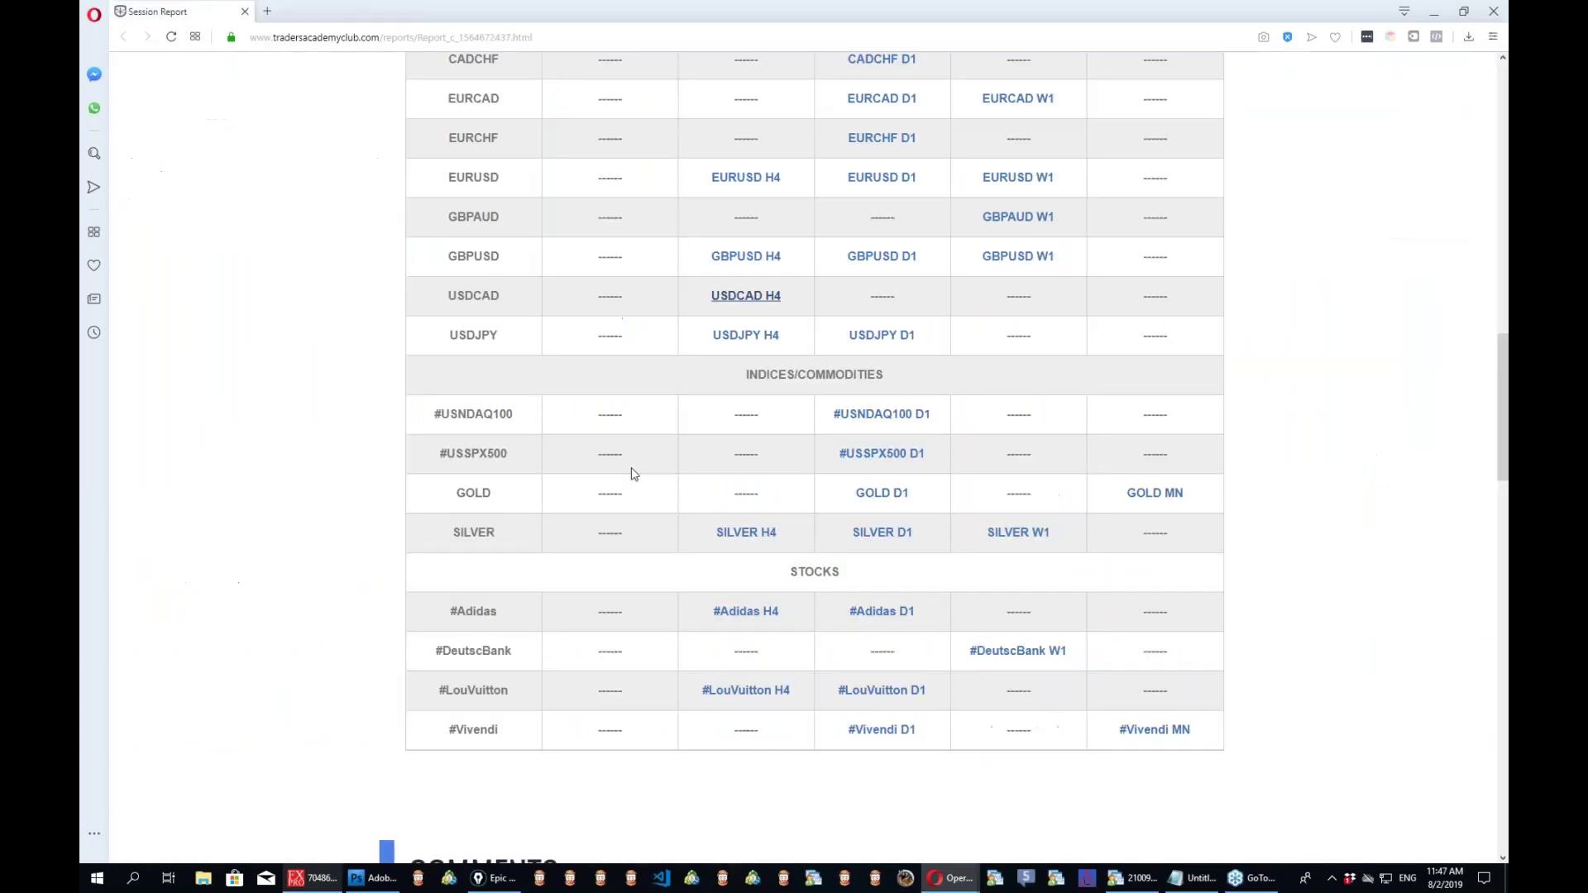
pyautogui.middleClick(745, 335)
pyautogui.middleClick(881, 335)
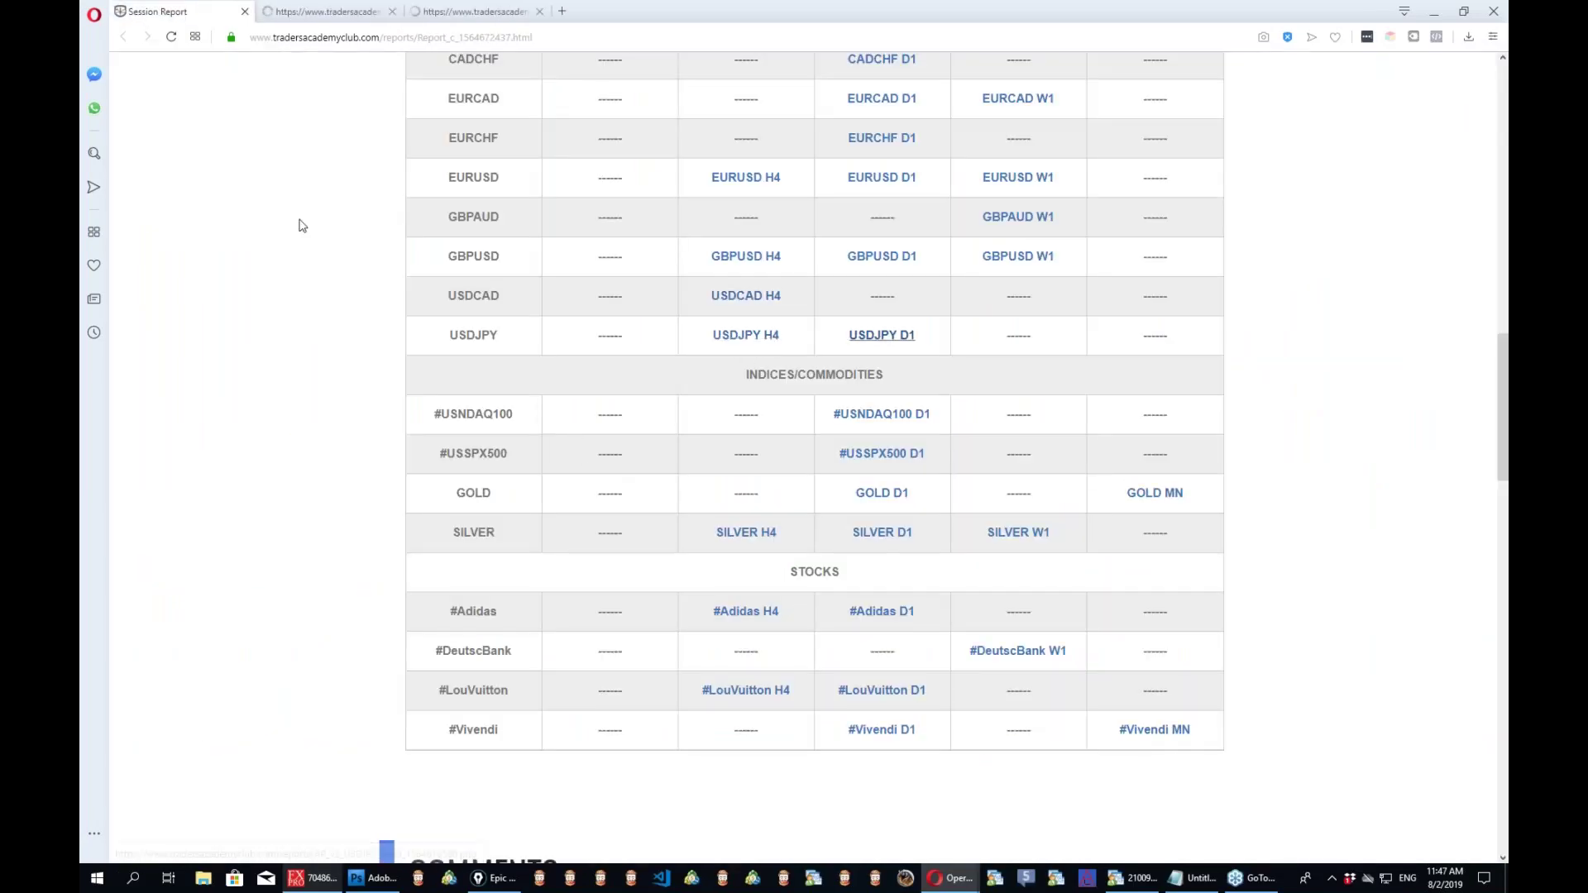
pyautogui.click(471, 11)
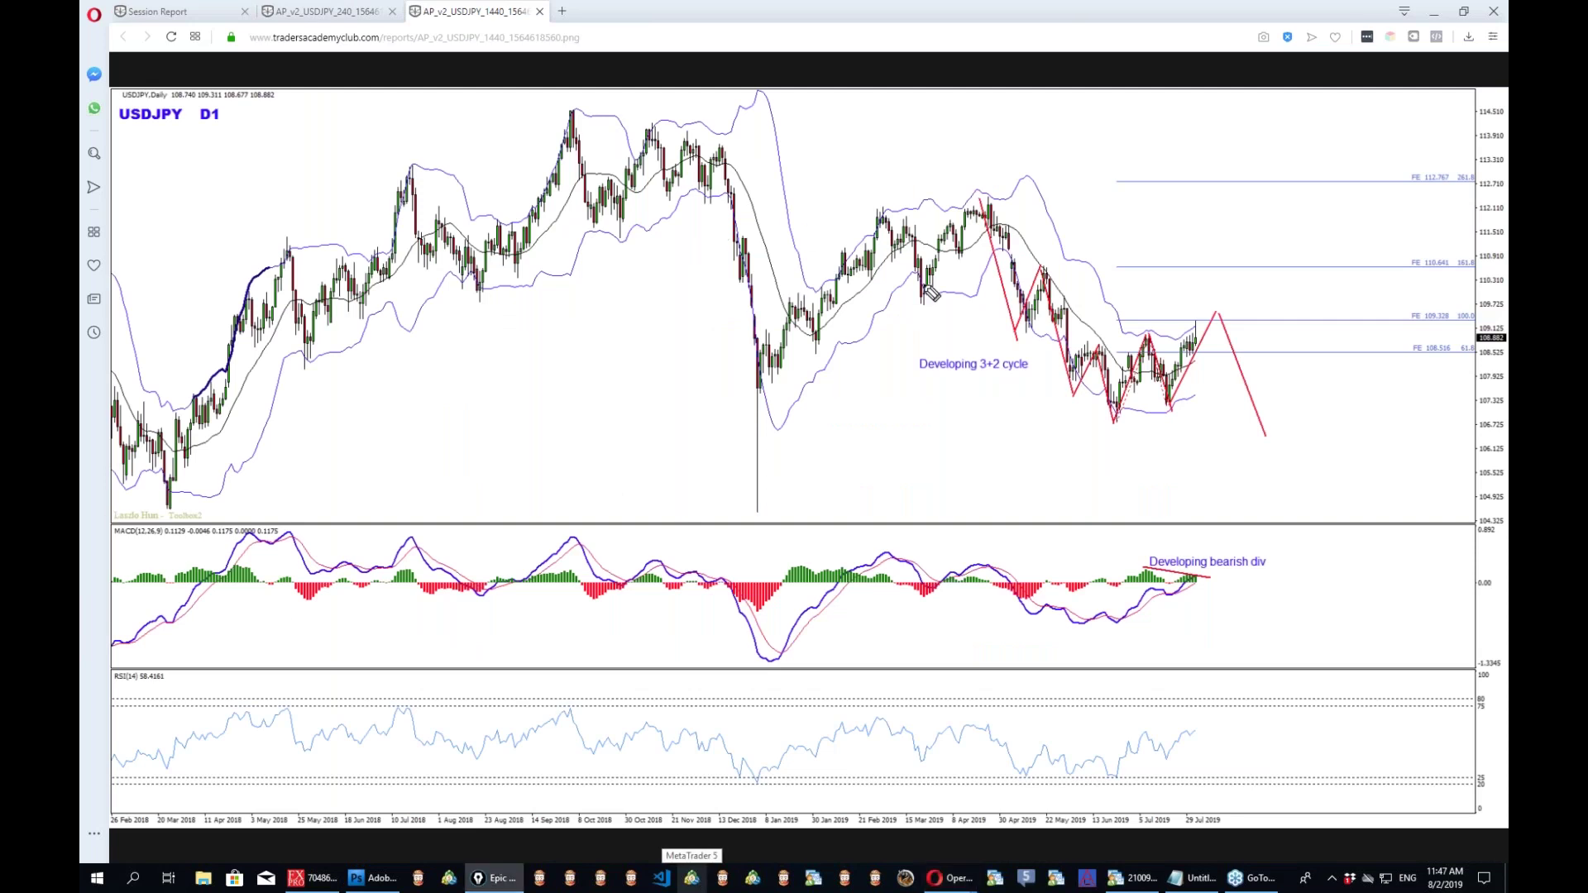
# On the USDJPY D1 image, sketch two falling arrows and a zigzag along the recent swings, and clear the drawing.
pyautogui.moveTo(919, 230); pyautogui.dragTo(990, 399)
pyautogui.moveTo(976, 391)
pyautogui.mouseDown()
pyautogui.moveTo(1016, 421)
pyautogui.moveTo(1180, 410)
pyautogui.moveTo(1201, 323)
pyautogui.moveTo(1243, 424)
pyautogui.moveTo(1274, 430)
pyautogui.mouseUp()
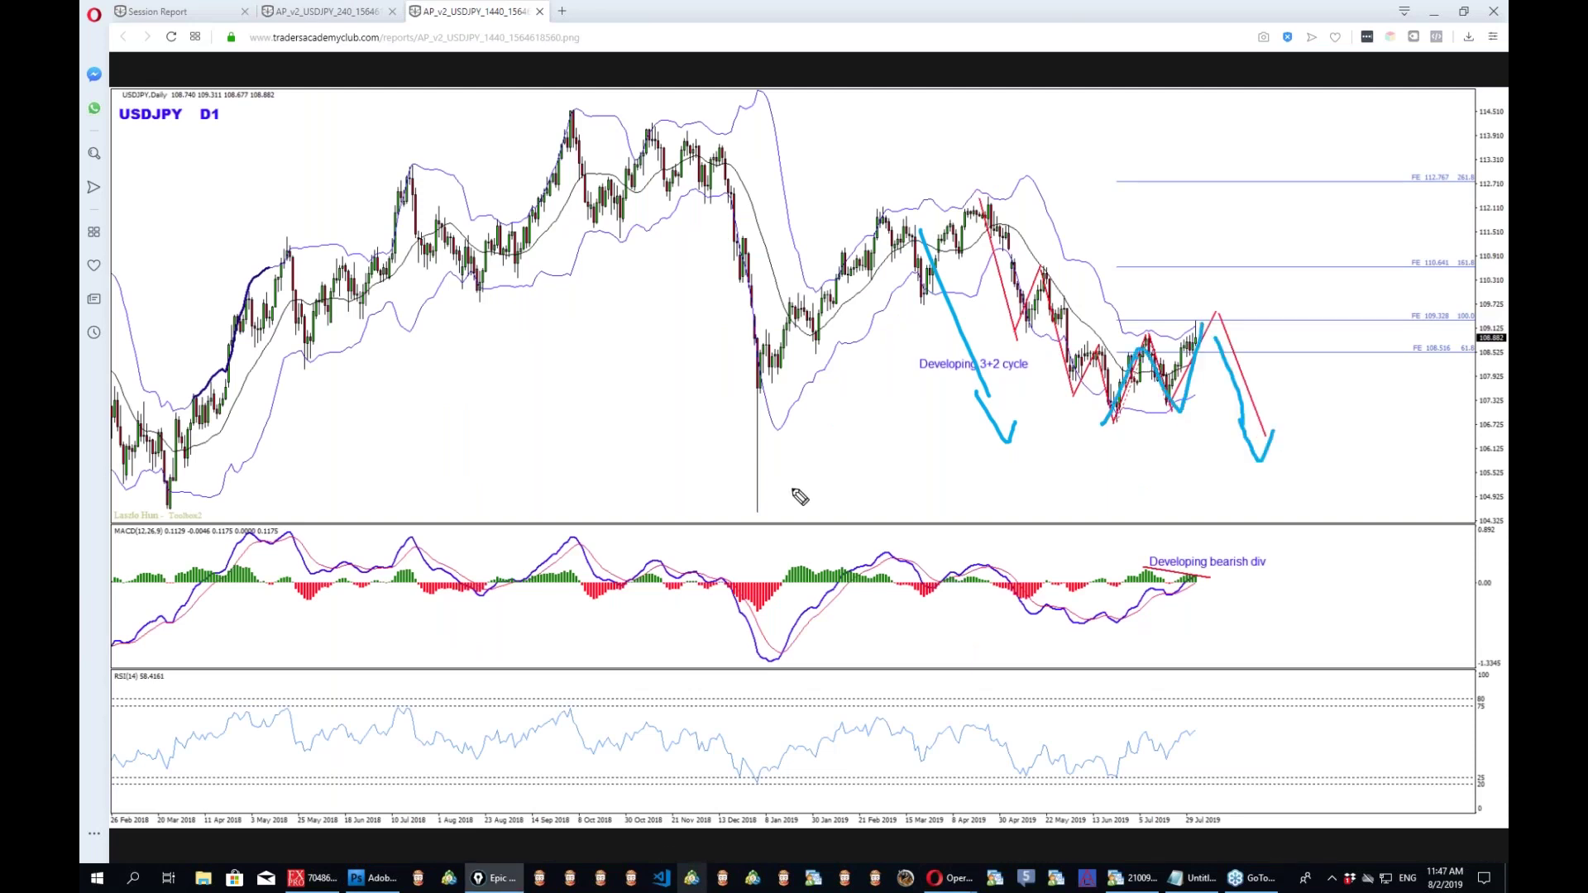
pyautogui.hotkey('ctrl', 'shift', '8')
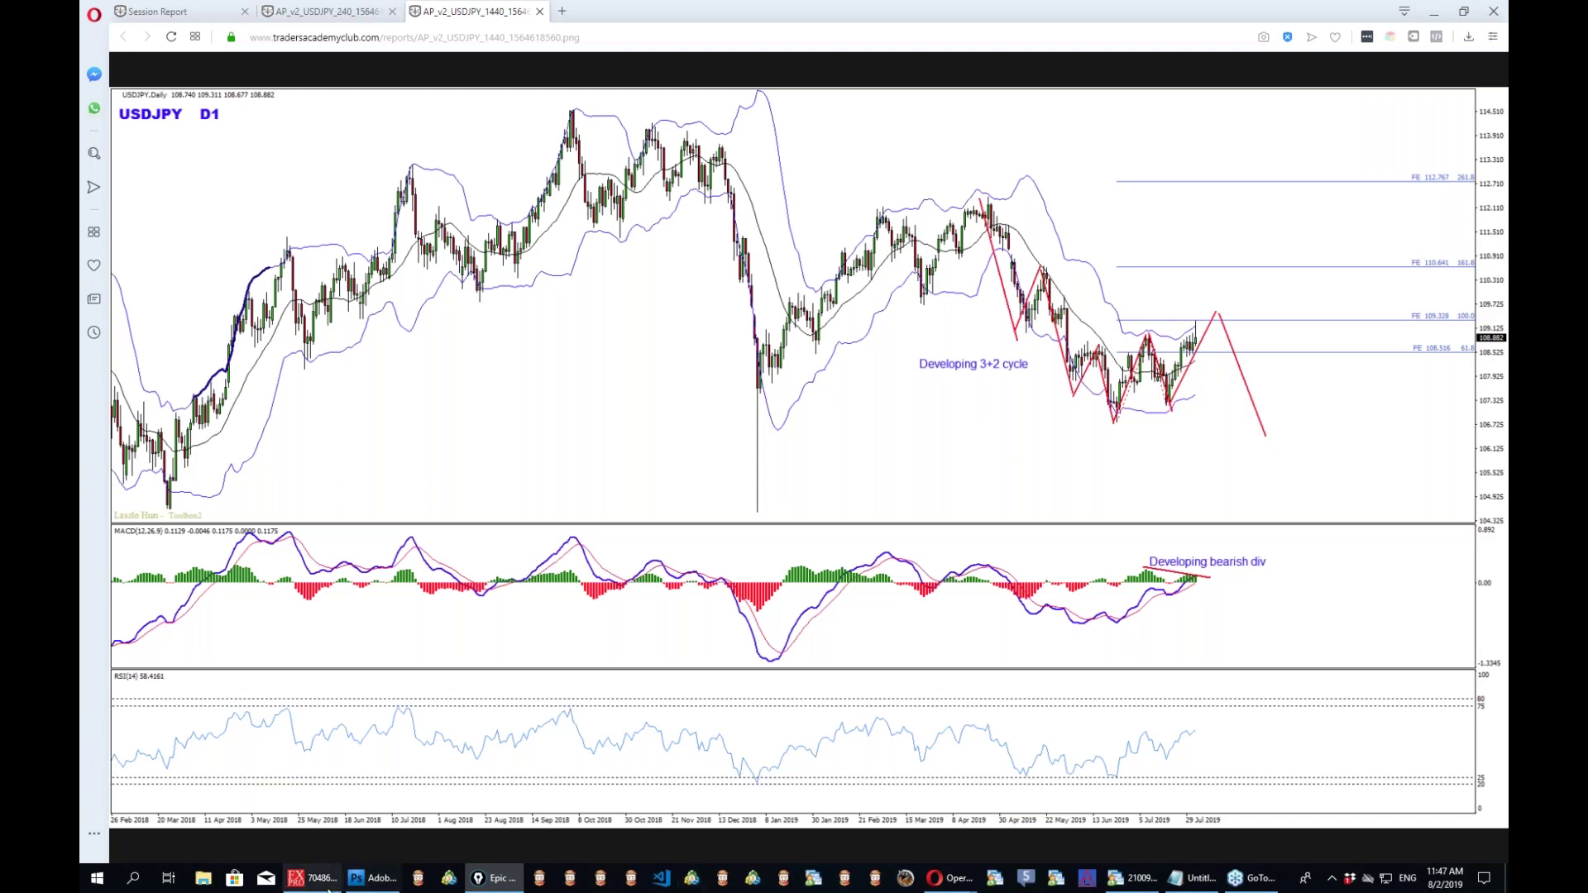
# Switch to MetaTrader's USDJPY H4 chart, mark the range at about 108.80 and 107.00, and trace the latest drop.
pyautogui.hotkey('alt', 'Tab')
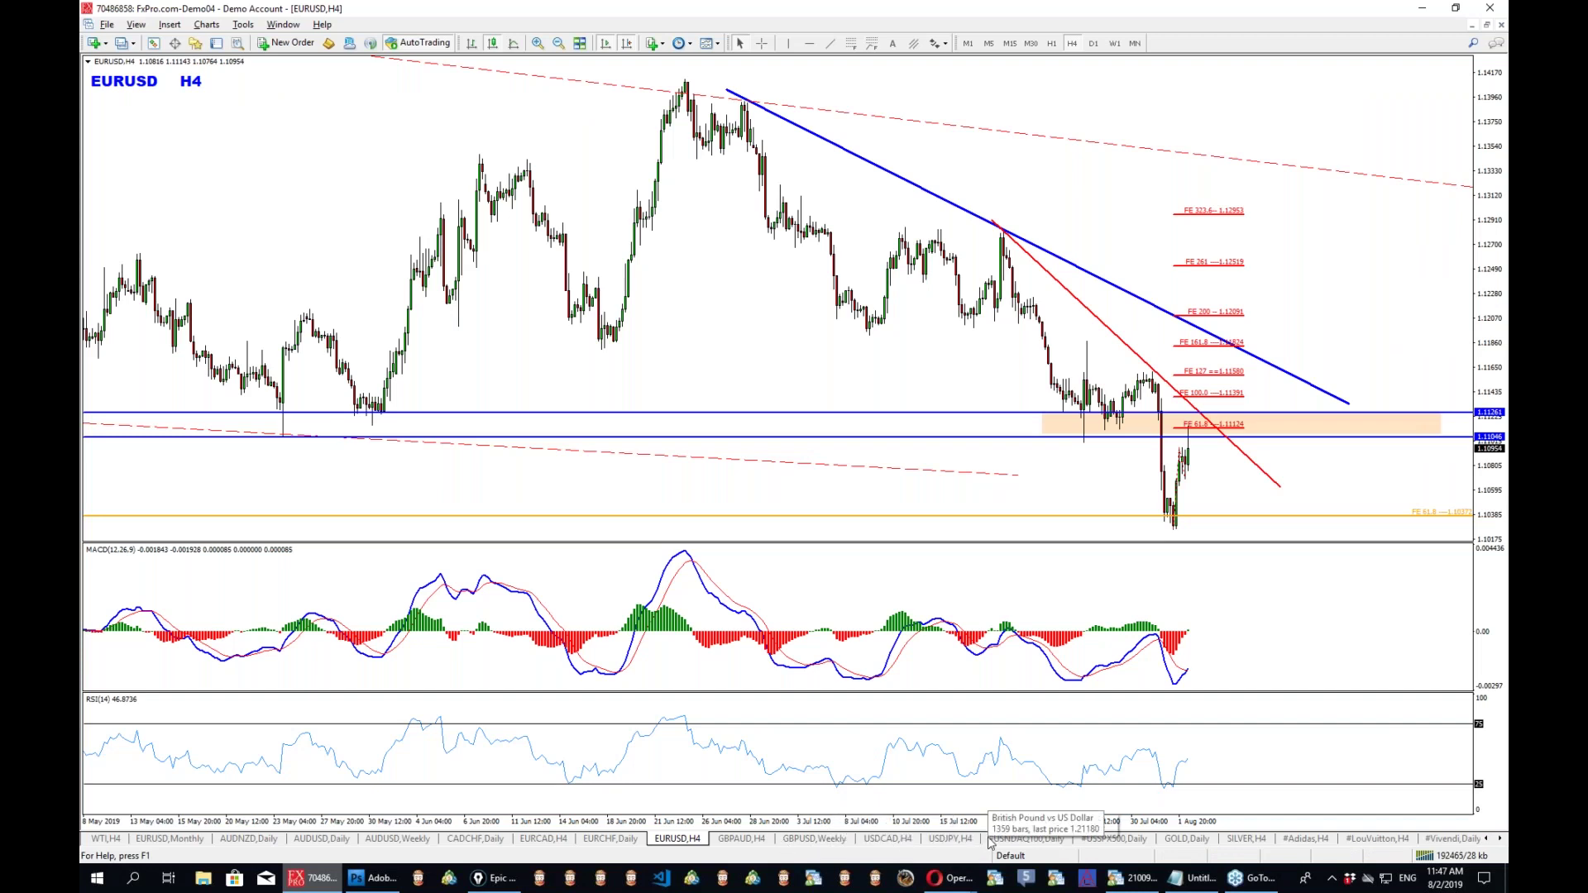
pyautogui.click(950, 838)
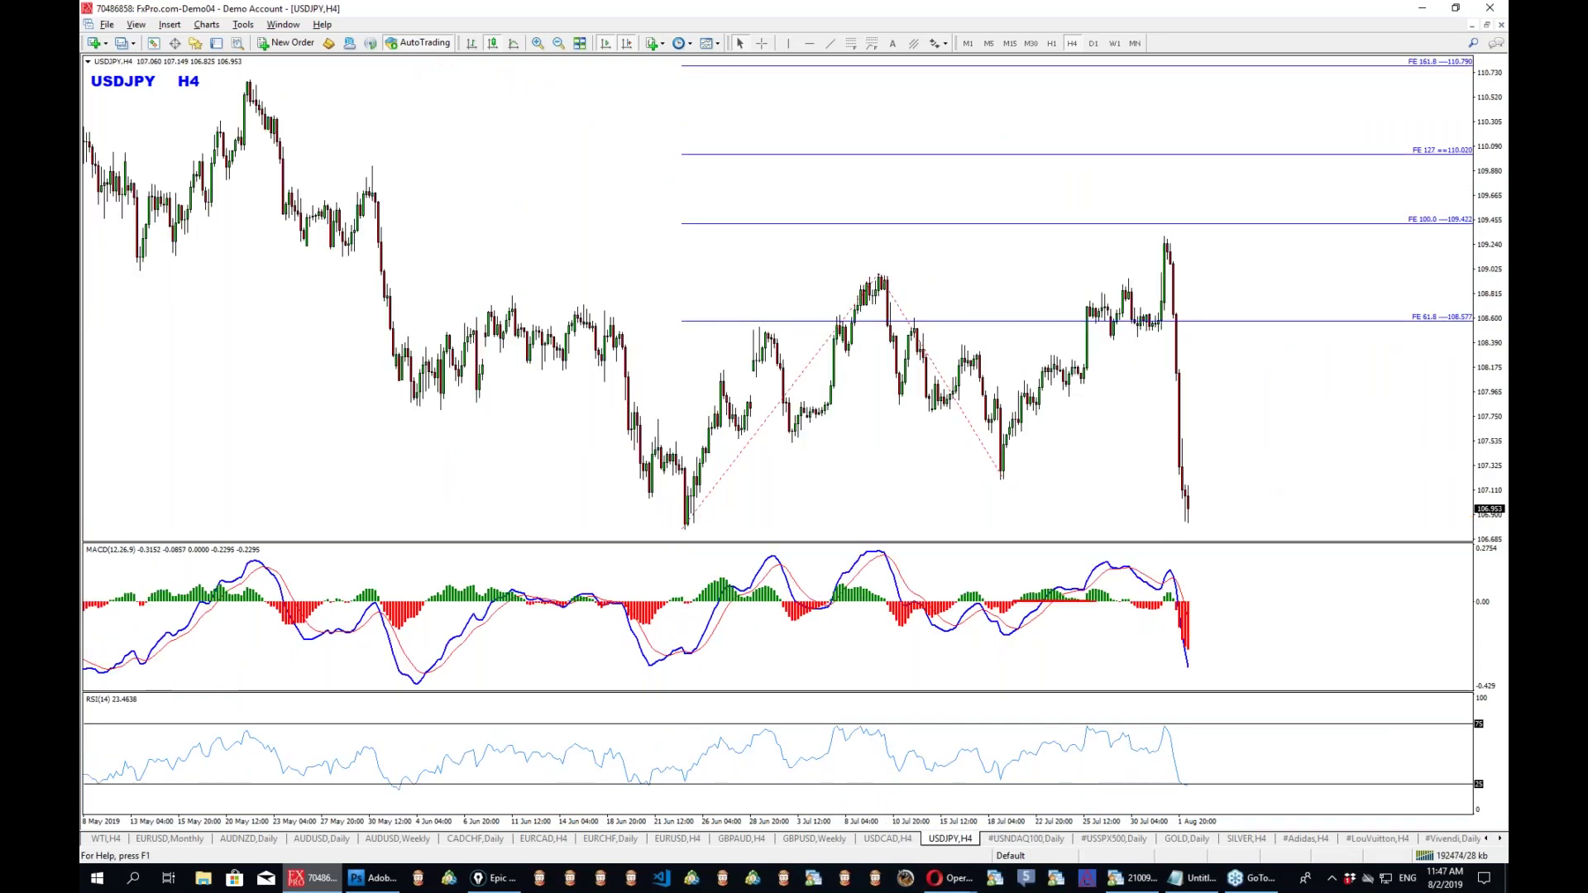
pyautogui.hotkey('ctrl', 'shift', '3')
pyautogui.moveTo(428, 299); pyautogui.dragTo(1505, 296)
pyautogui.moveTo(423, 501); pyautogui.dragTo(1406, 501)
pyautogui.moveTo(1139, 297); pyautogui.dragTo(1184, 416)
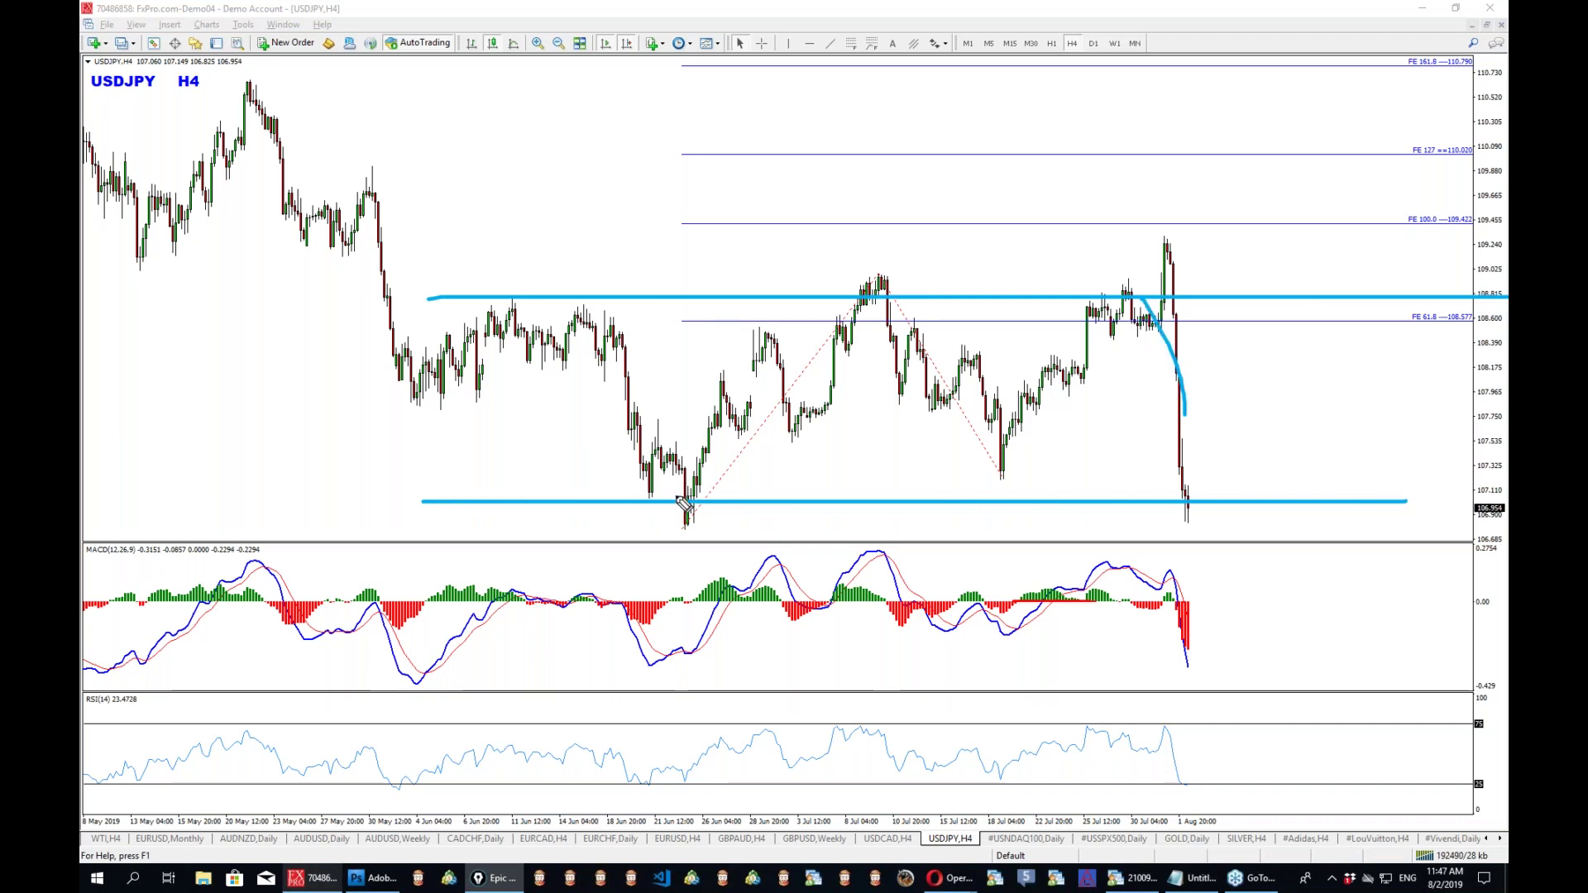
# Trace the swings from the June low, mark the top, the 108.39 support and the falls with arrows, and clear the drawing.
pyautogui.moveTo(671, 524)
pyautogui.mouseDown()
pyautogui.moveTo(829, 311)
pyautogui.moveTo(980, 439)
pyautogui.moveTo(1118, 316)
pyautogui.moveTo(1161, 237)
pyautogui.moveTo(1286, 337)
pyautogui.moveTo(1385, 589)
pyautogui.mouseUp()
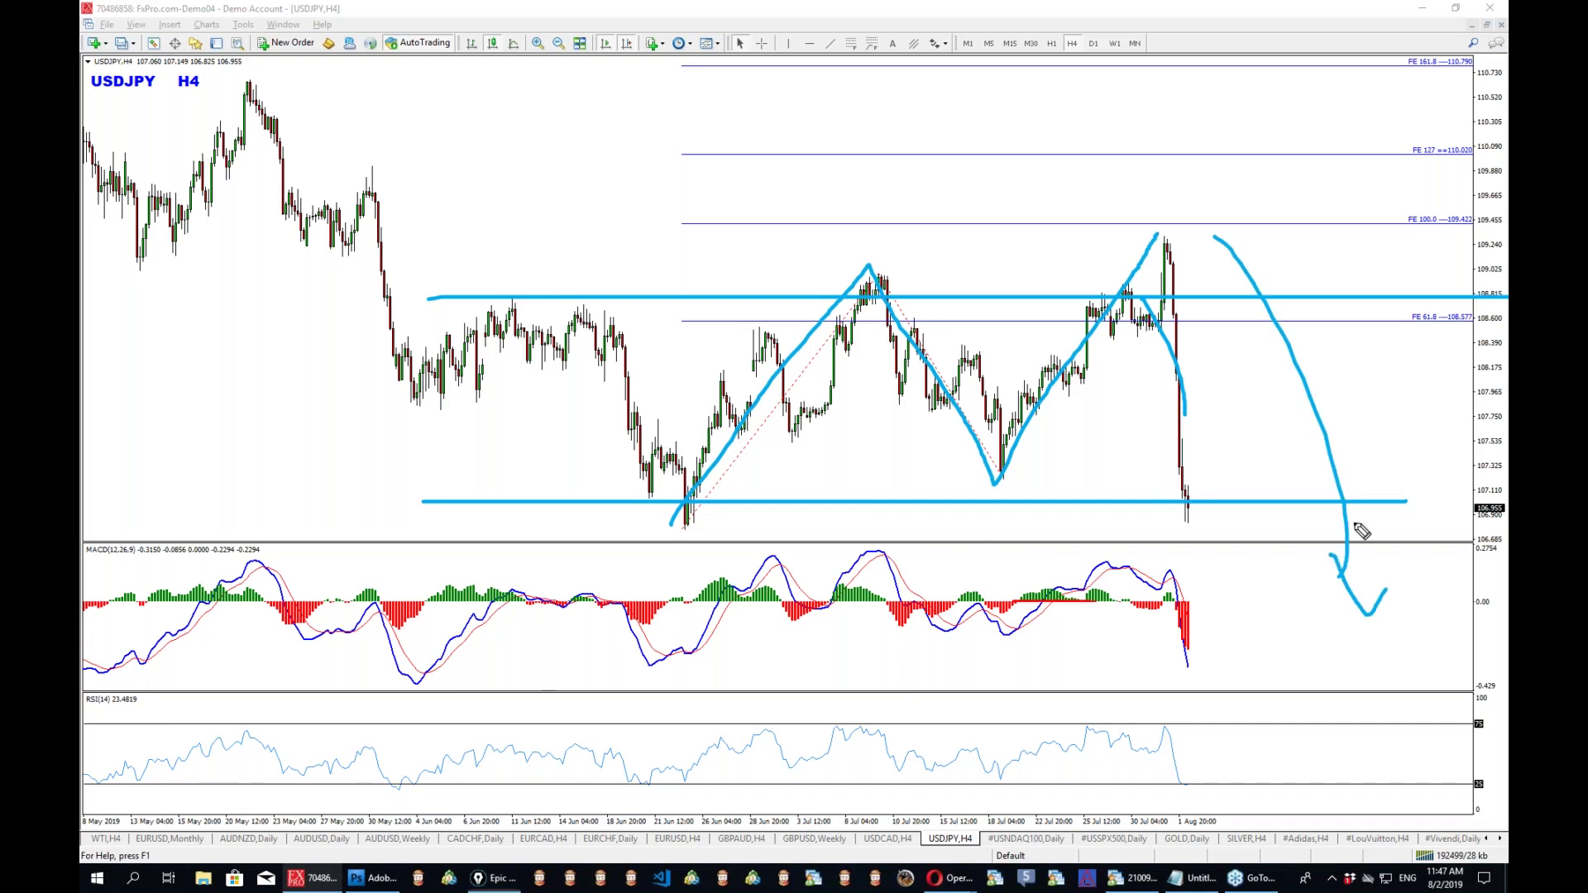
pyautogui.moveTo(1176, 218); pyautogui.dragTo(1195, 227)
pyautogui.moveTo(1088, 343); pyautogui.dragTo(1305, 342)
pyautogui.moveTo(1156, 304); pyautogui.dragTo(1205, 510)
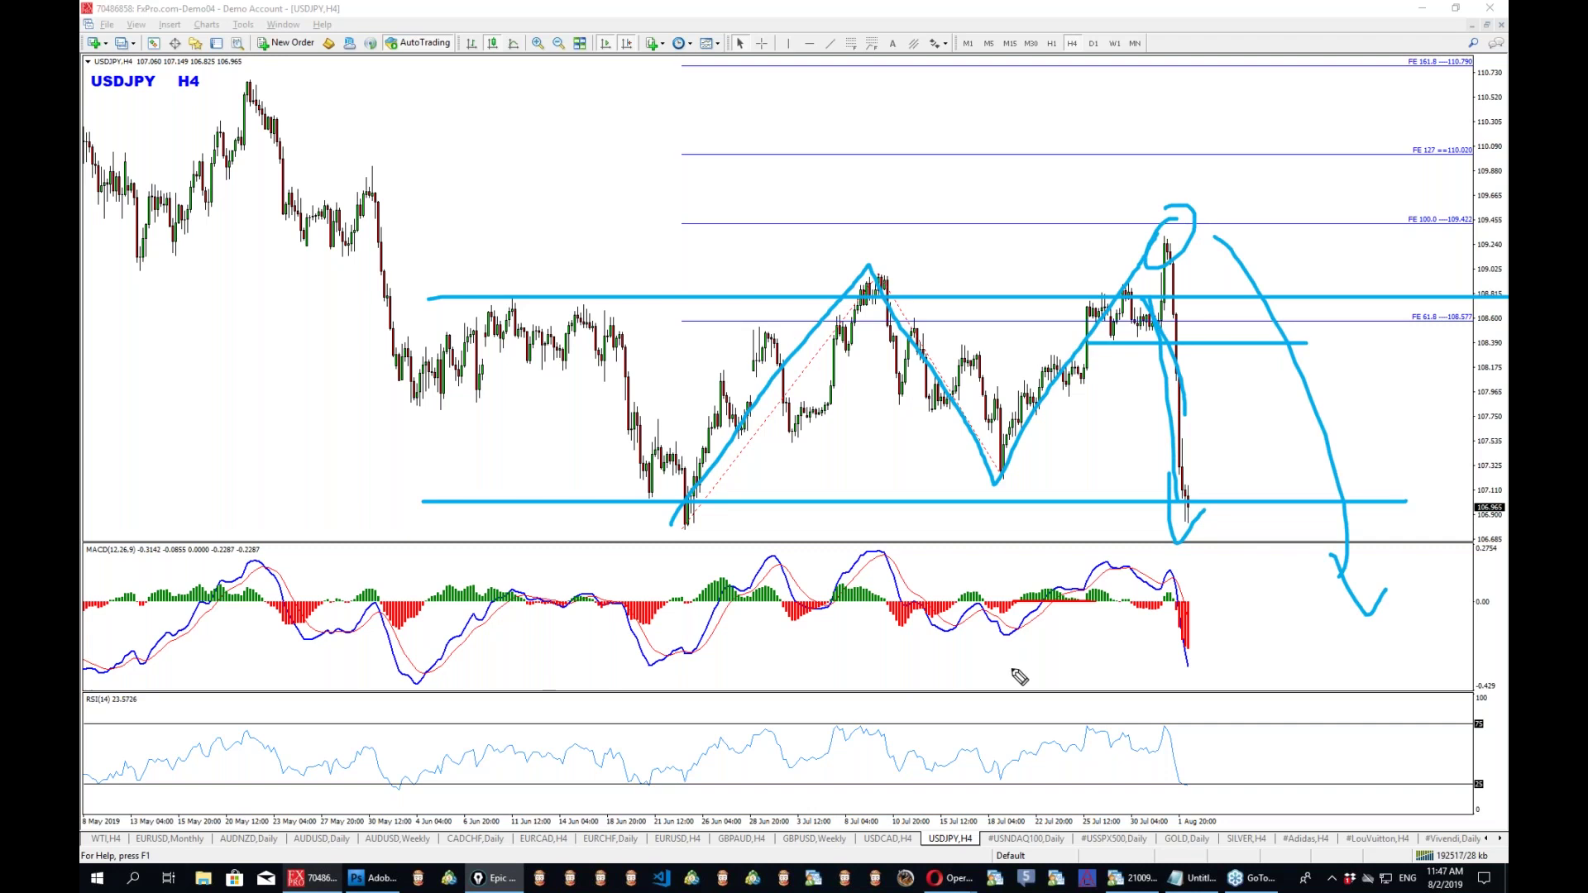
pyautogui.hotkey('ctrl', 'shift', '7')
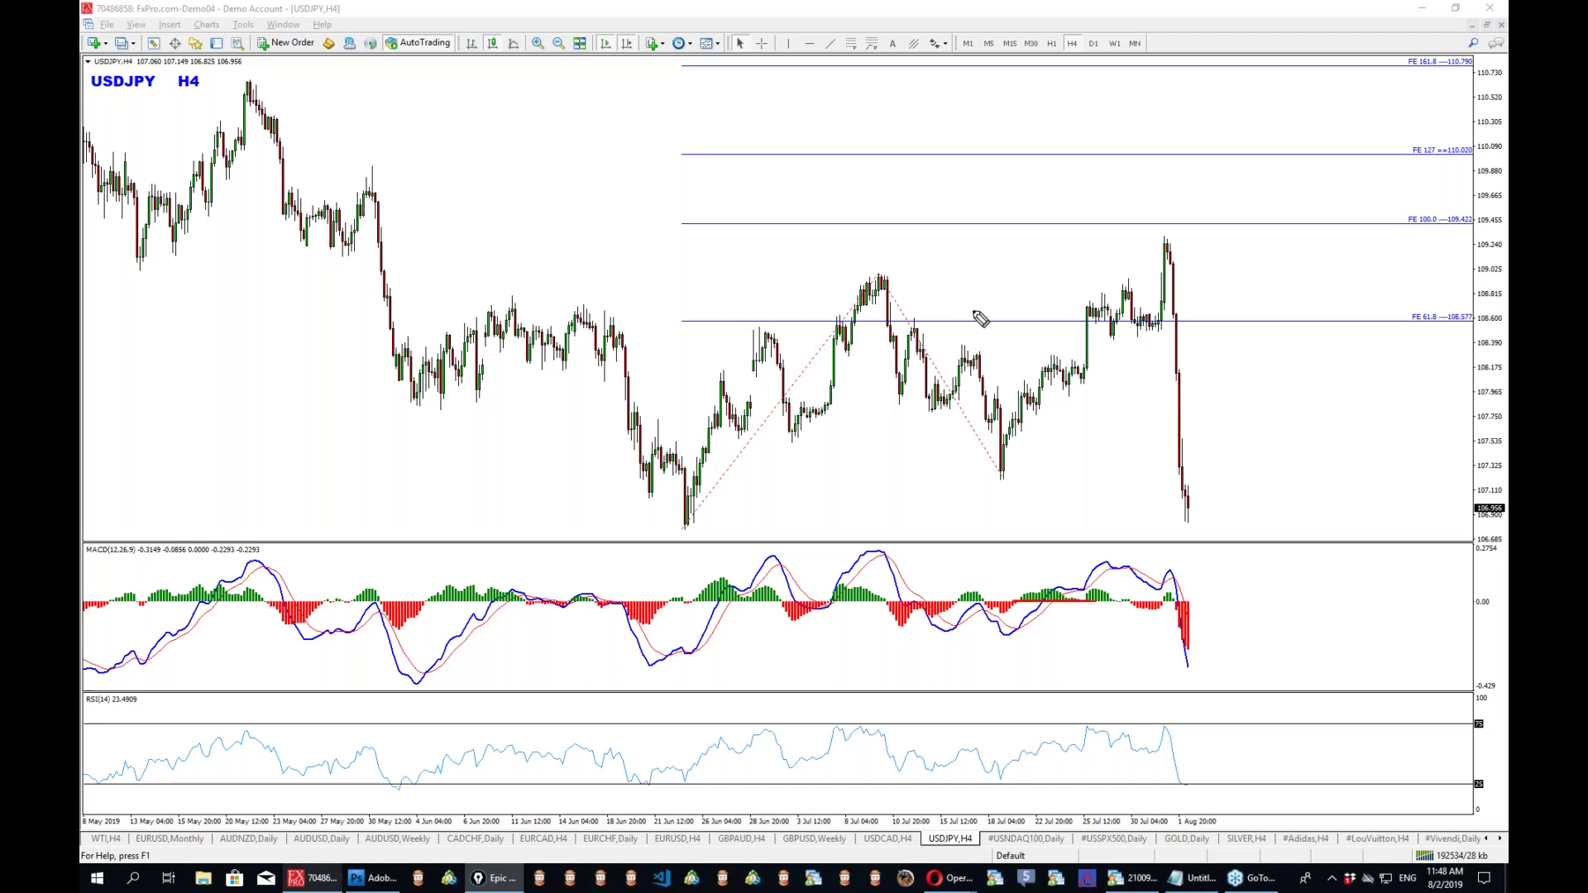
# Trace the final rise, draw range lines at about 108.85 and 106.97, cross out the area above, and clear the drawing.
pyautogui.moveTo(1135, 336); pyautogui.dragTo(1158, 240)
pyautogui.moveTo(448, 288); pyautogui.dragTo(1396, 295)
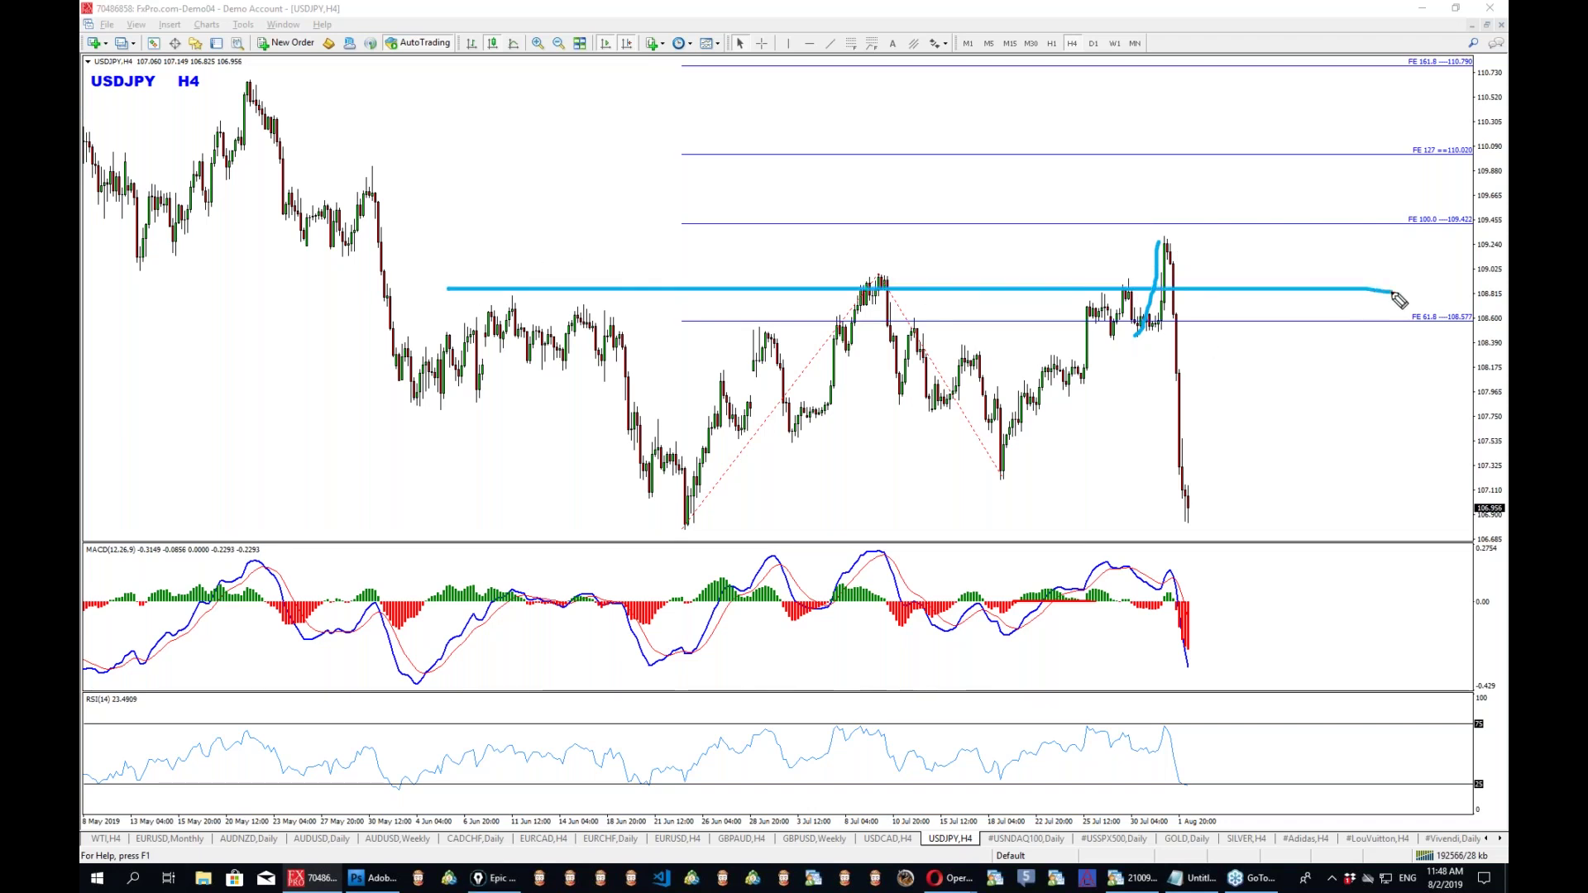
pyautogui.moveTo(424, 507); pyautogui.dragTo(1459, 506)
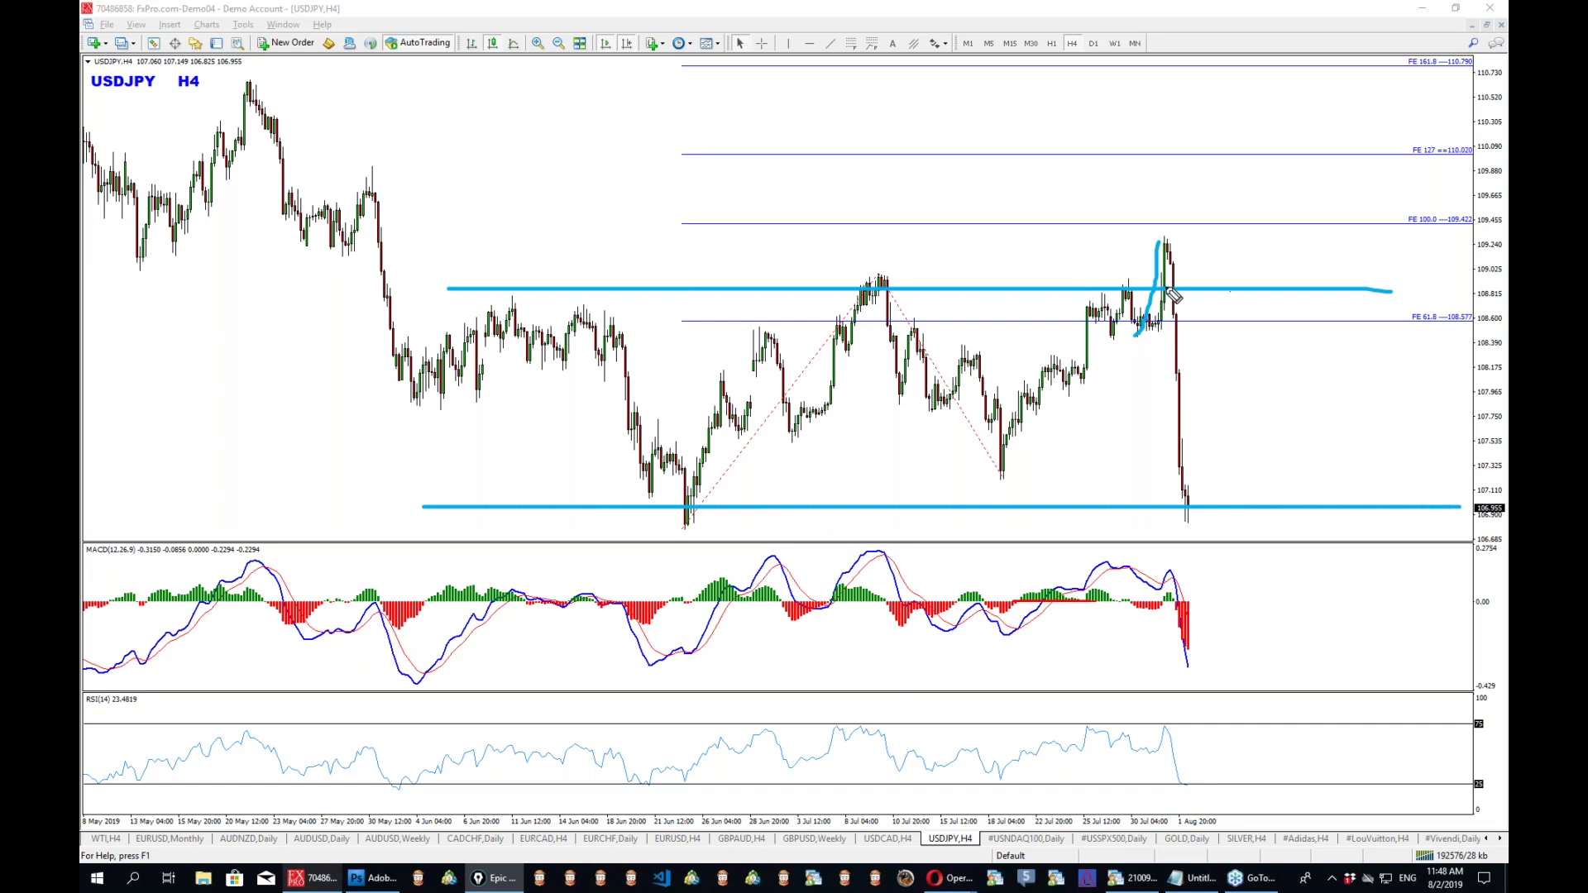
pyautogui.moveTo(773, 93); pyautogui.dragTo(982, 282)
pyautogui.moveTo(943, 74); pyautogui.dragTo(716, 335)
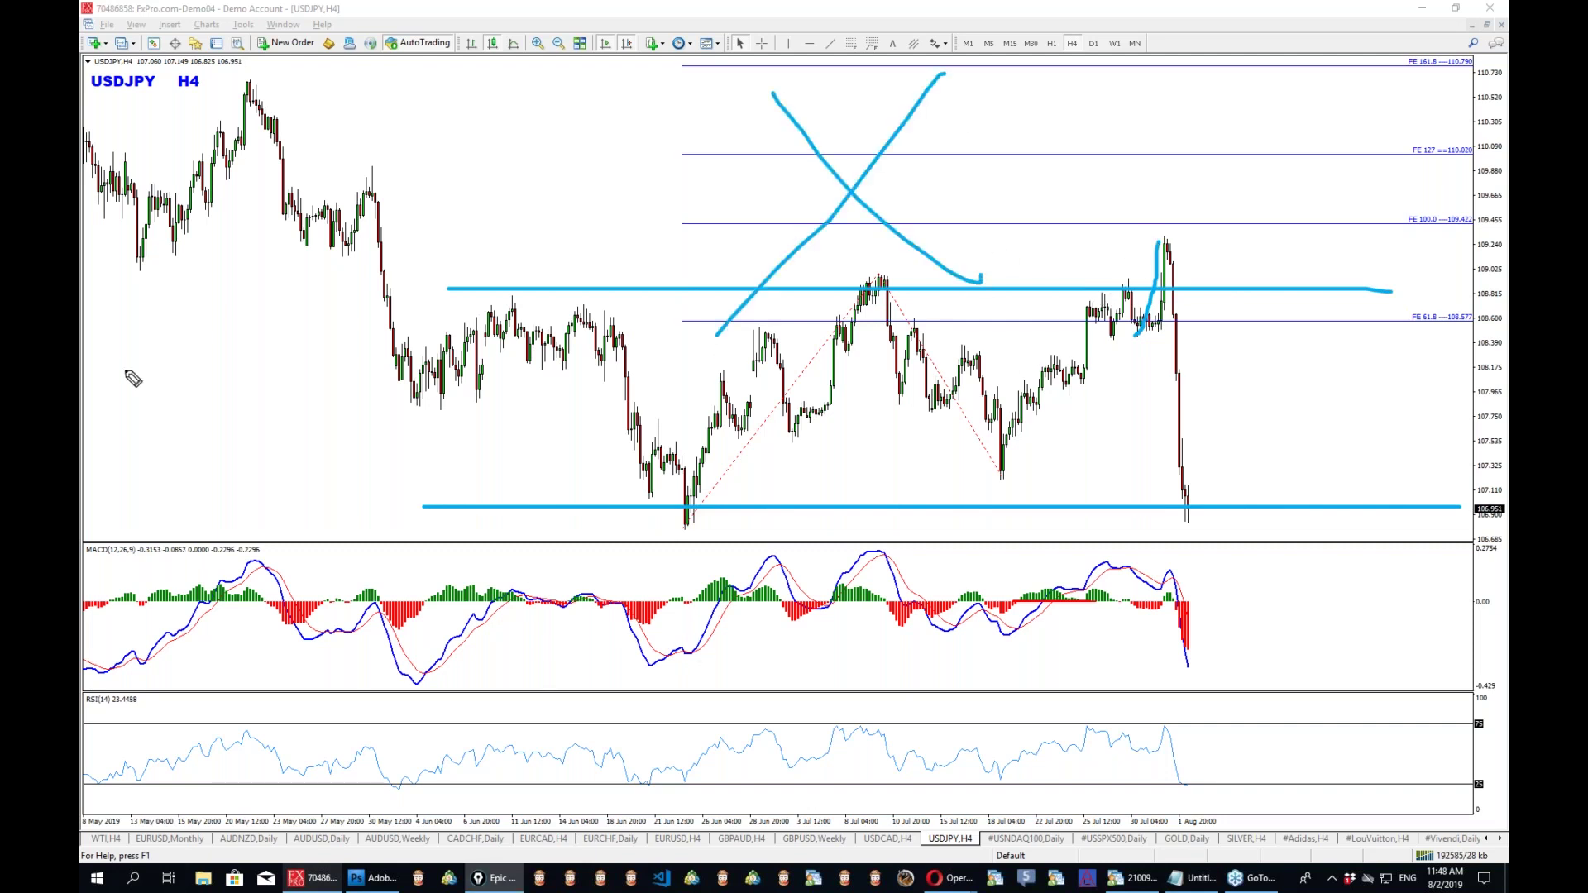
pyautogui.hotkey('ctrl', 'shift', '7')
# Underline the late-July consolidation lows at about 108.40 and clear the line.
pyautogui.moveTo(1077, 341); pyautogui.dragTo(1421, 340)
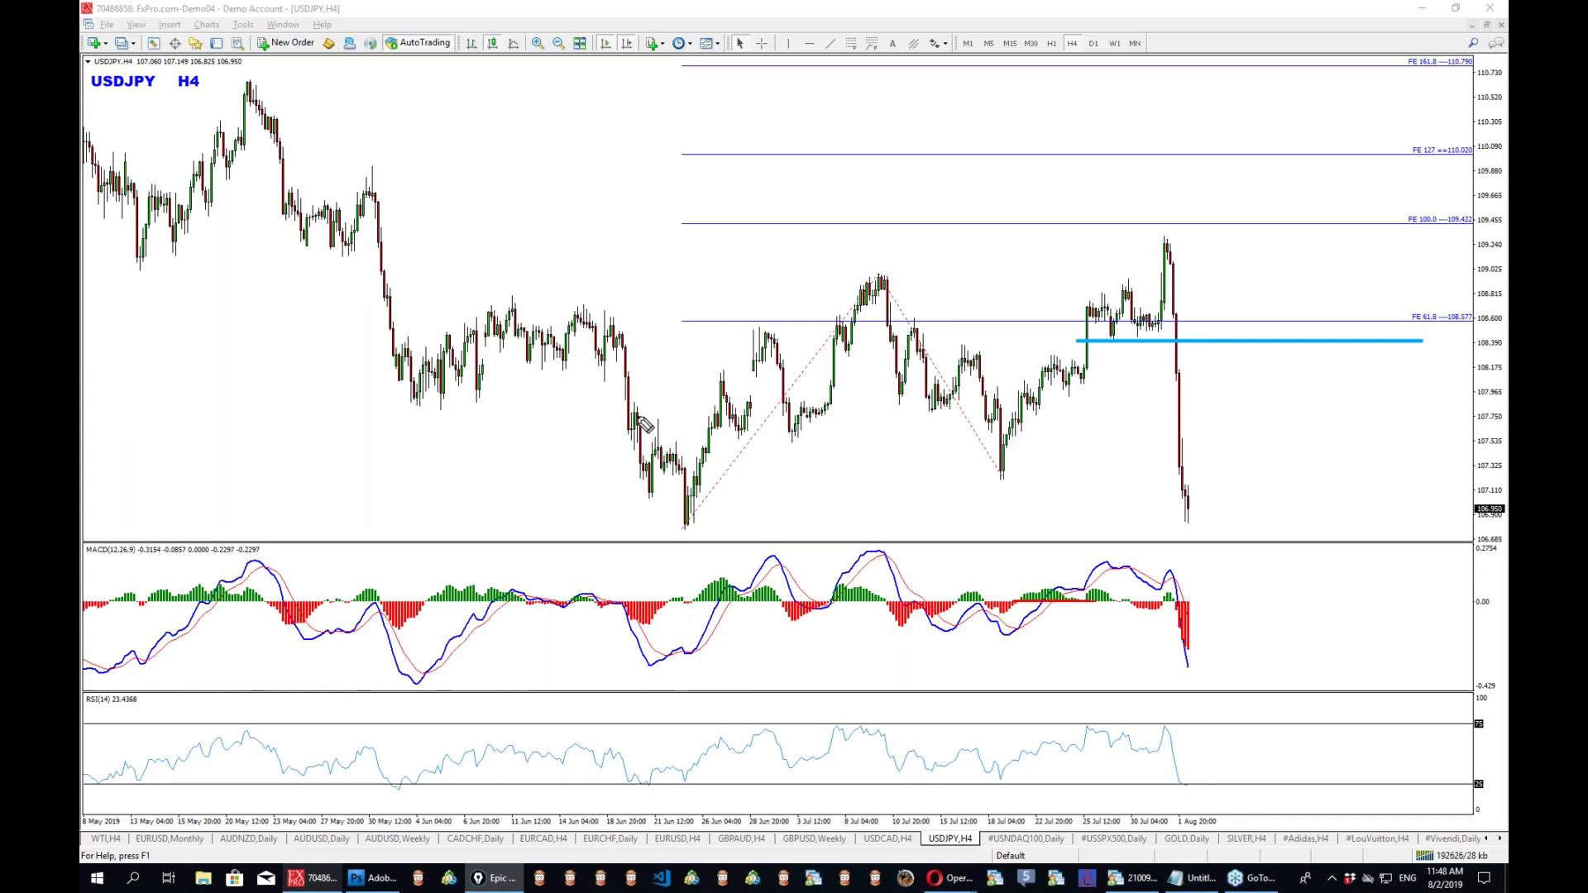
pyautogui.hotkey('ctrl', 'shift', '7')
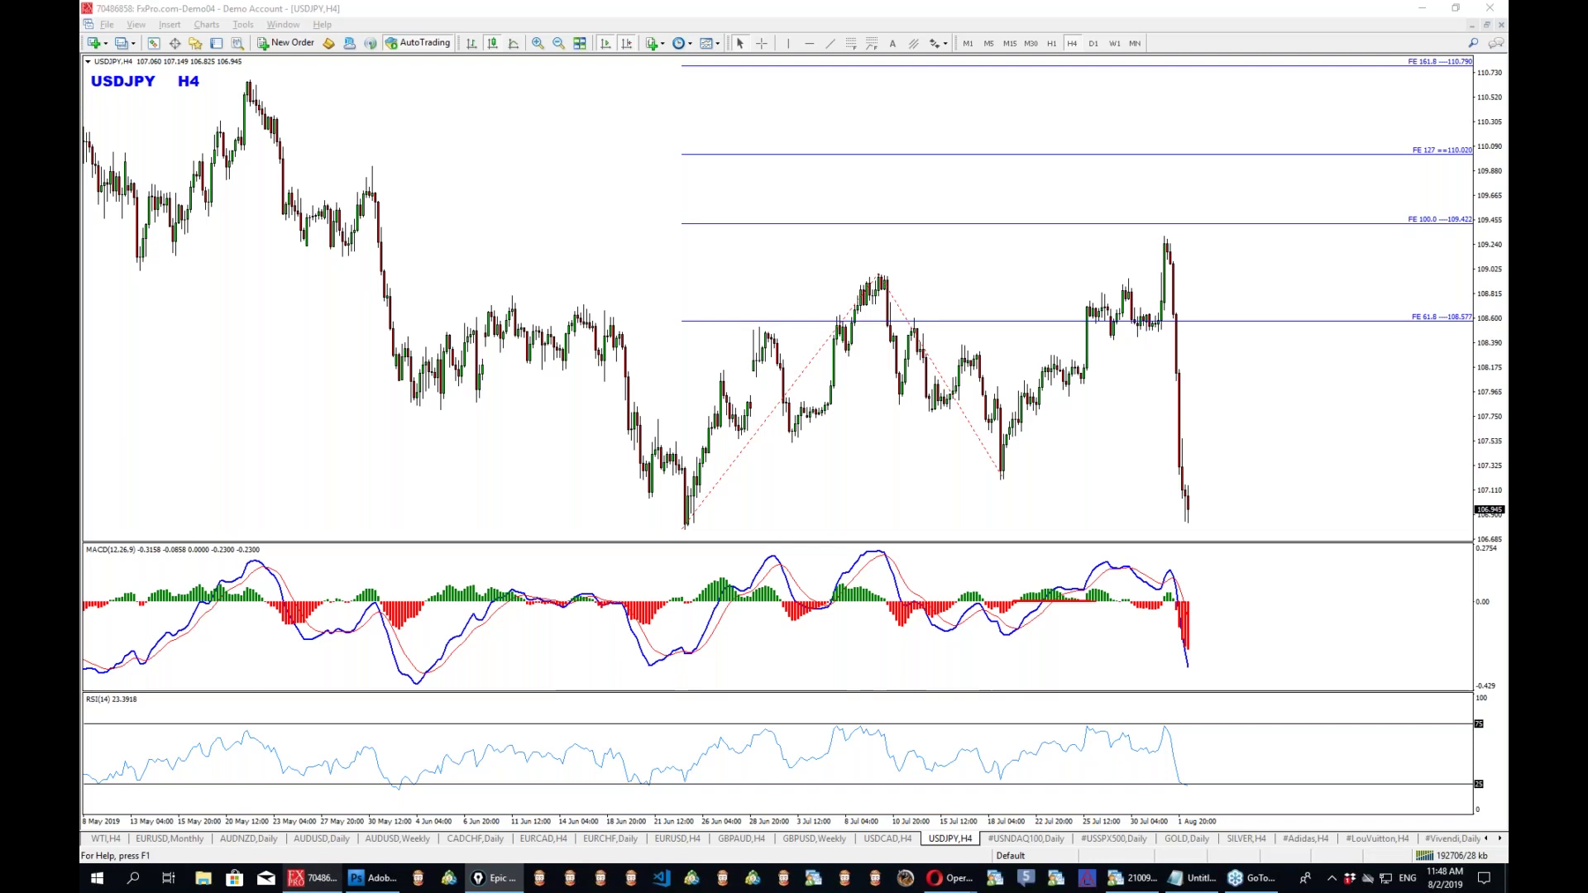
# Scribble over the June price action, sketch a falling channel with a descending path and an arrow, and clear the drawing.
pyautogui.moveTo(409, 399)
pyautogui.mouseDown()
pyautogui.moveTo(480, 331)
pyautogui.moveTo(606, 343)
pyautogui.moveTo(702, 519)
pyautogui.mouseUp()
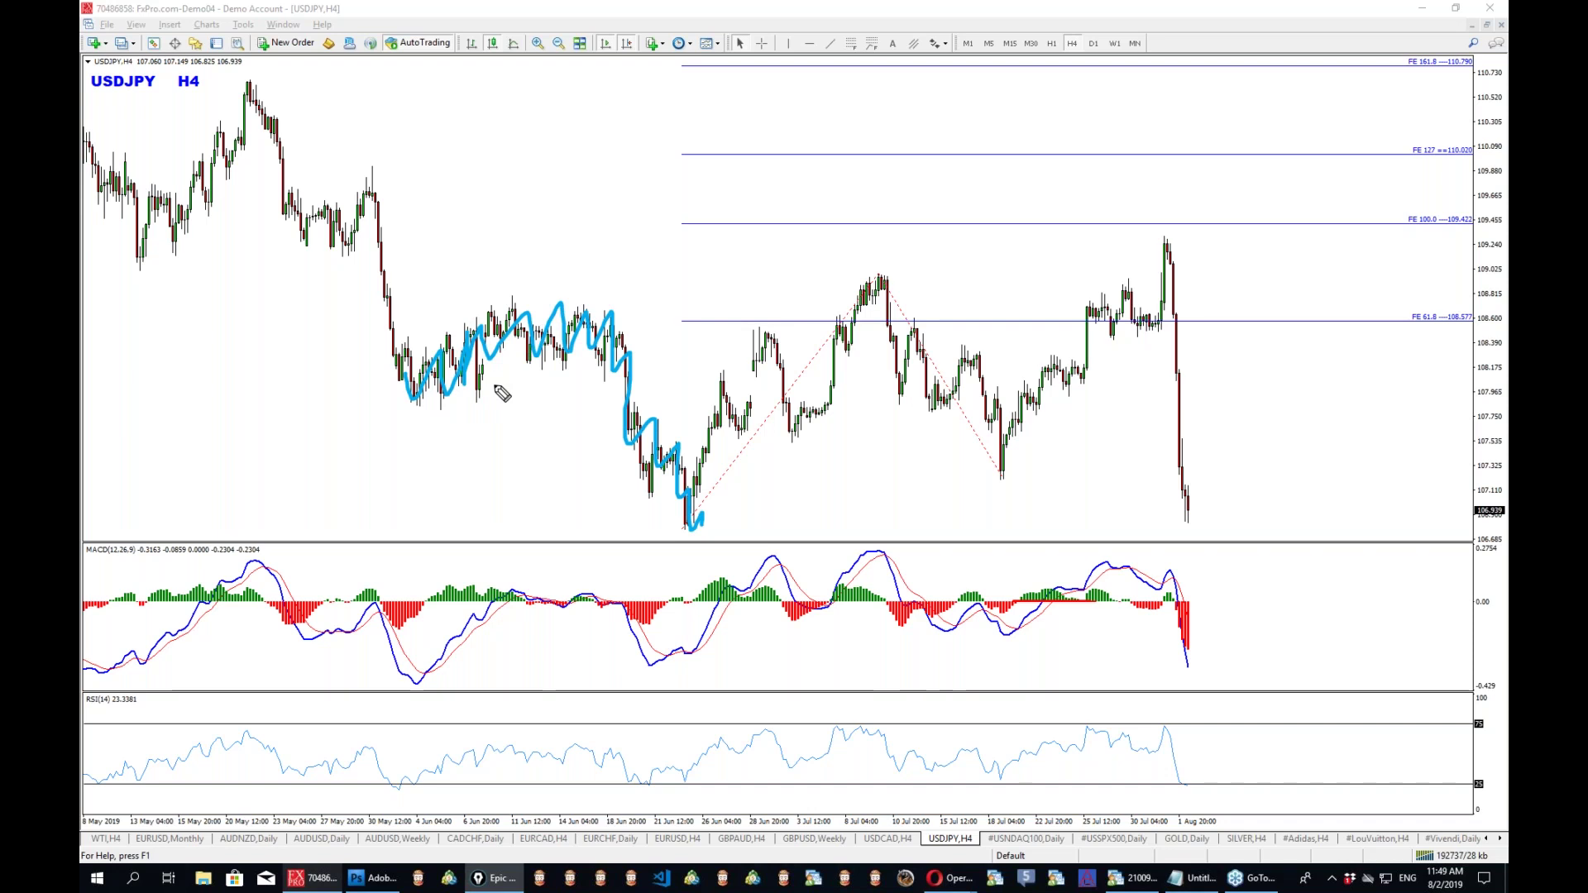
pyautogui.moveTo(287, 76); pyautogui.dragTo(1271, 341)
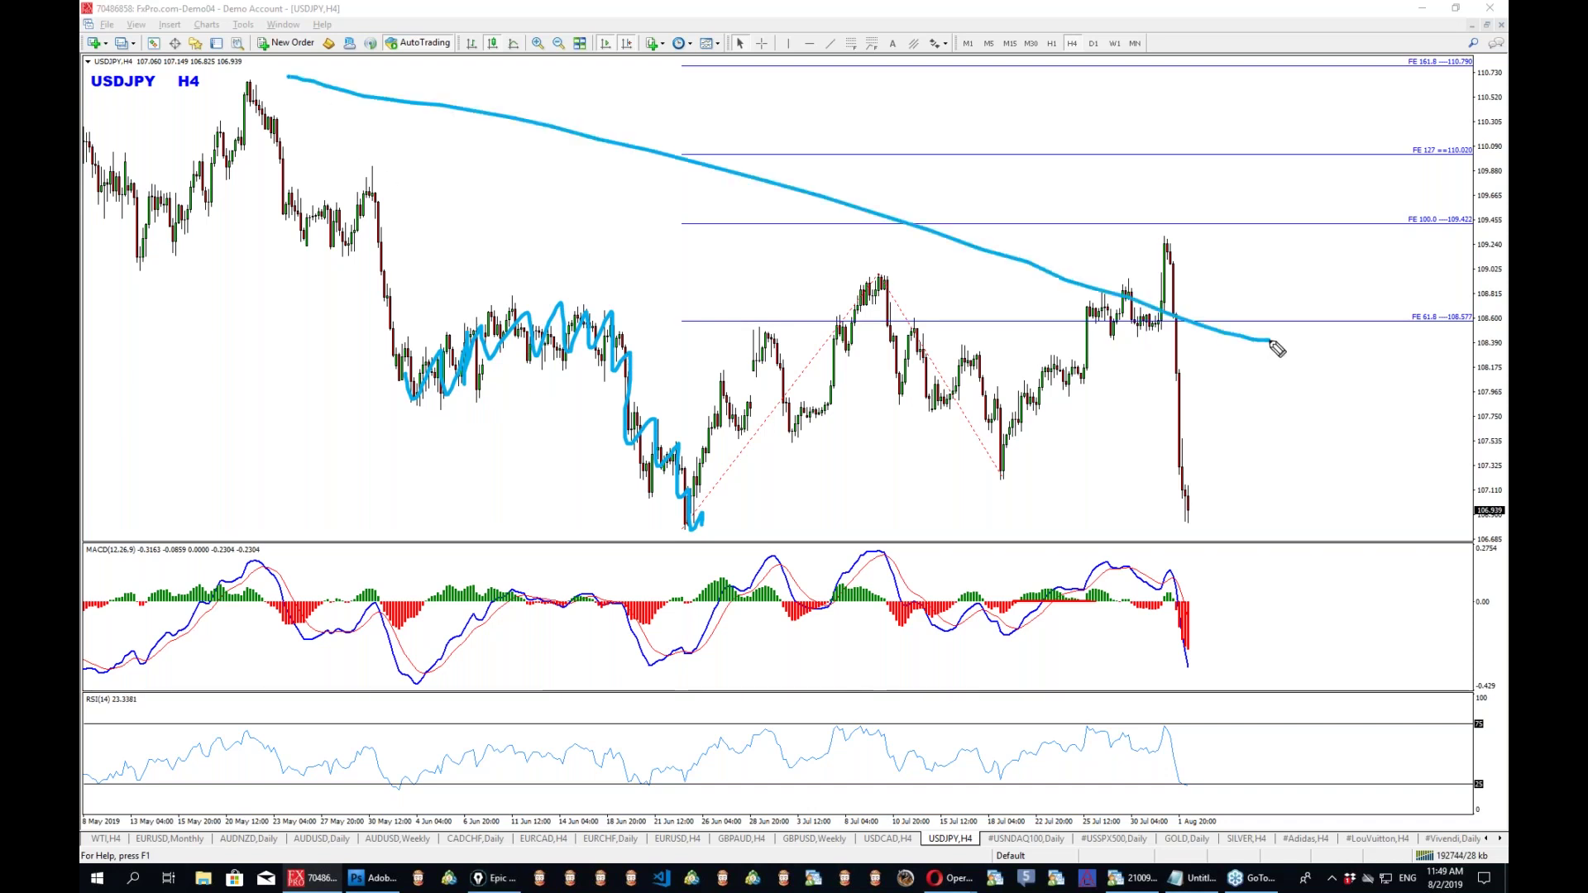
pyautogui.moveTo(185, 253); pyautogui.dragTo(1299, 570)
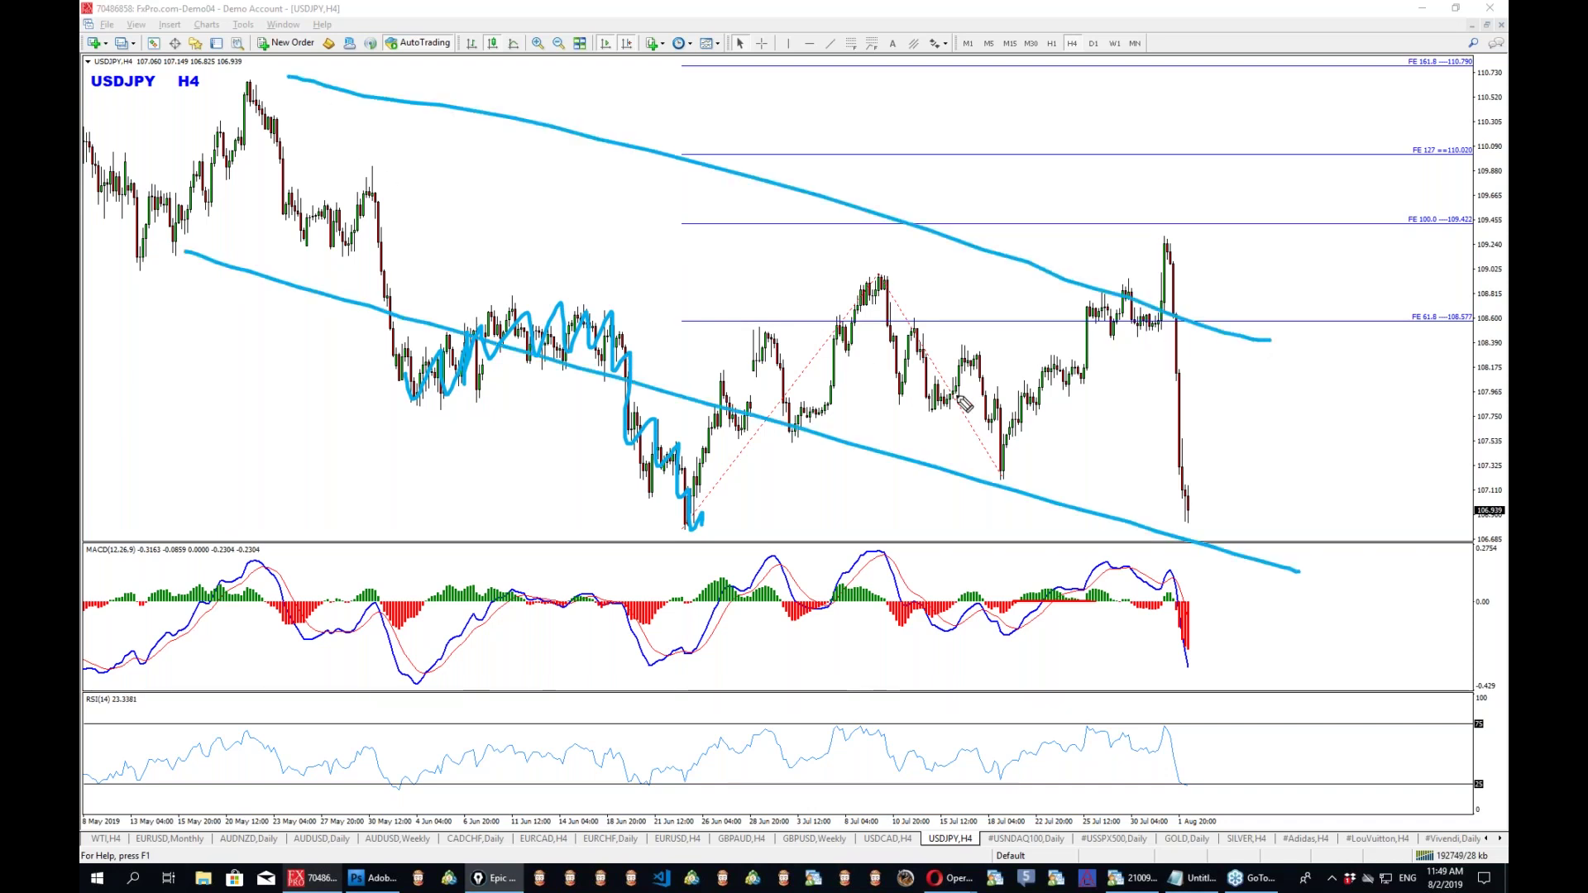
pyautogui.moveTo(457, 156)
pyautogui.mouseDown()
pyautogui.moveTo(521, 188)
pyautogui.moveTo(629, 319)
pyautogui.moveTo(772, 300)
pyautogui.moveTo(1050, 411)
pyautogui.moveTo(1295, 474)
pyautogui.mouseUp()
pyautogui.moveTo(1362, 127)
pyautogui.mouseDown()
pyautogui.moveTo(1241, 163)
pyautogui.moveTo(1028, 290)
pyautogui.moveTo(1065, 302)
pyautogui.mouseUp()
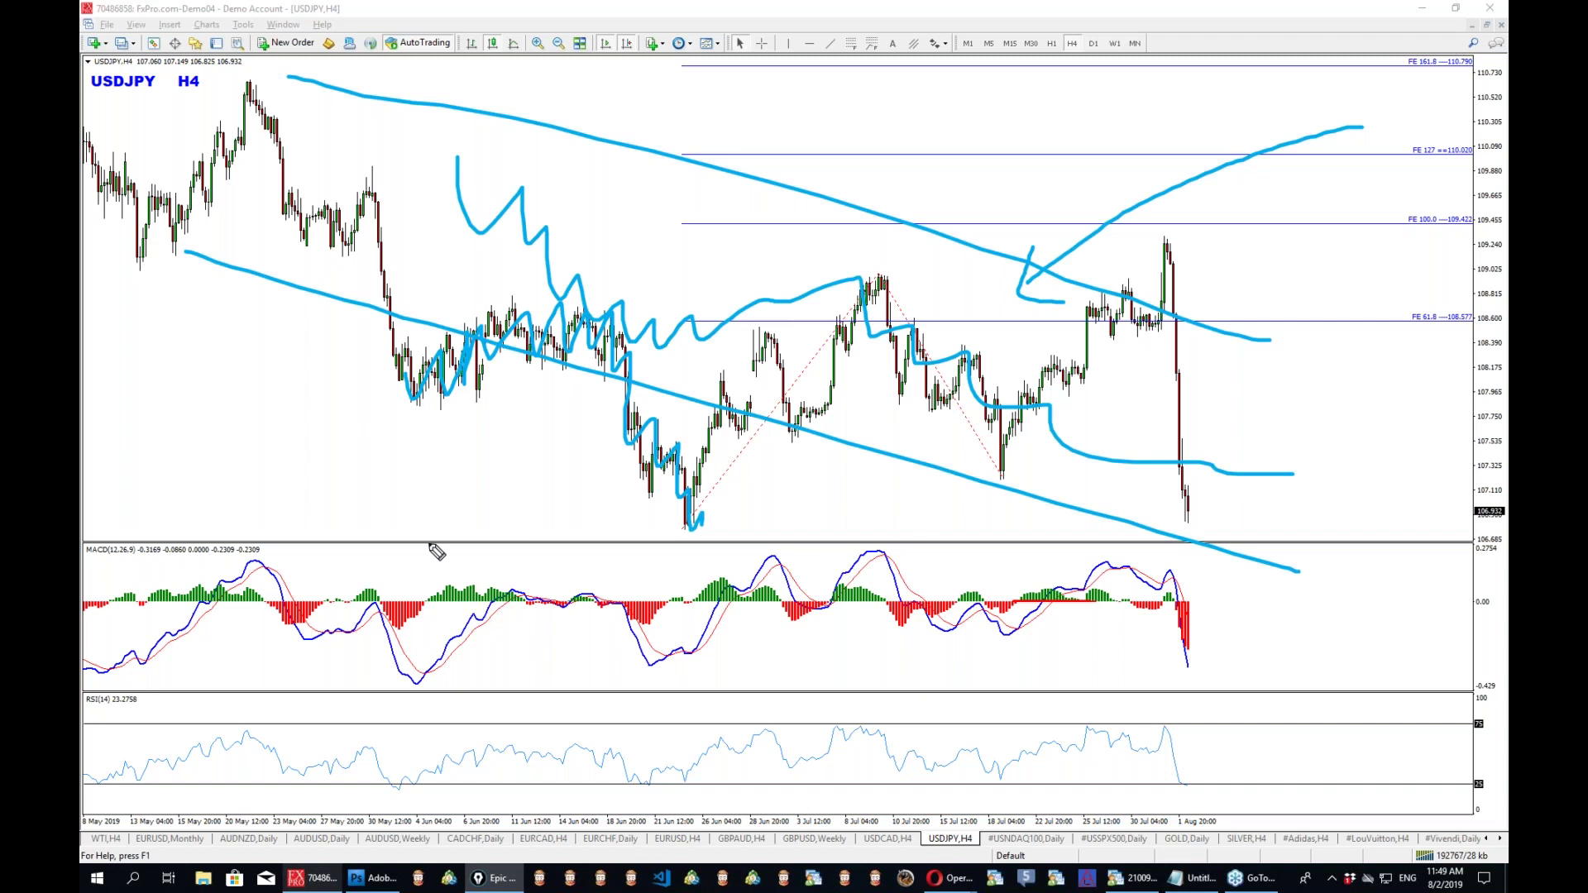
pyautogui.hotkey('ctrl', 'shift', '7')
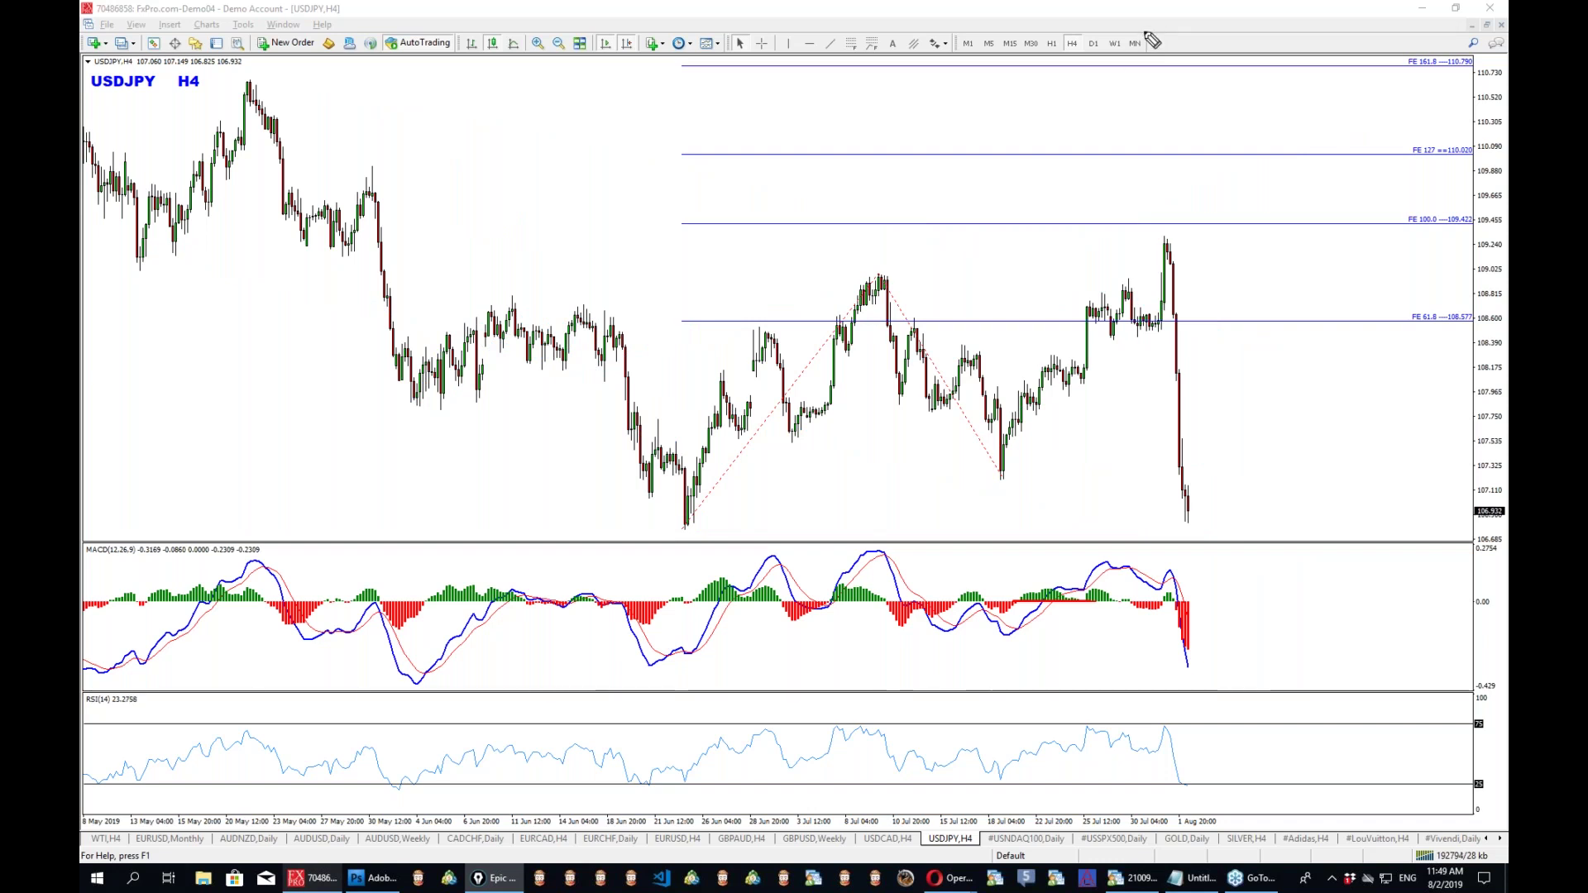
# Box the D1, W1 and MN timeframes, point an arrow up at them, sketch a choppy zigzag, and clear the drawing.
pyautogui.moveTo(1147, 30)
pyautogui.mouseDown()
pyautogui.moveTo(1088, 61)
pyautogui.moveTo(1106, 32)
pyautogui.moveTo(1151, 40)
pyautogui.mouseUp()
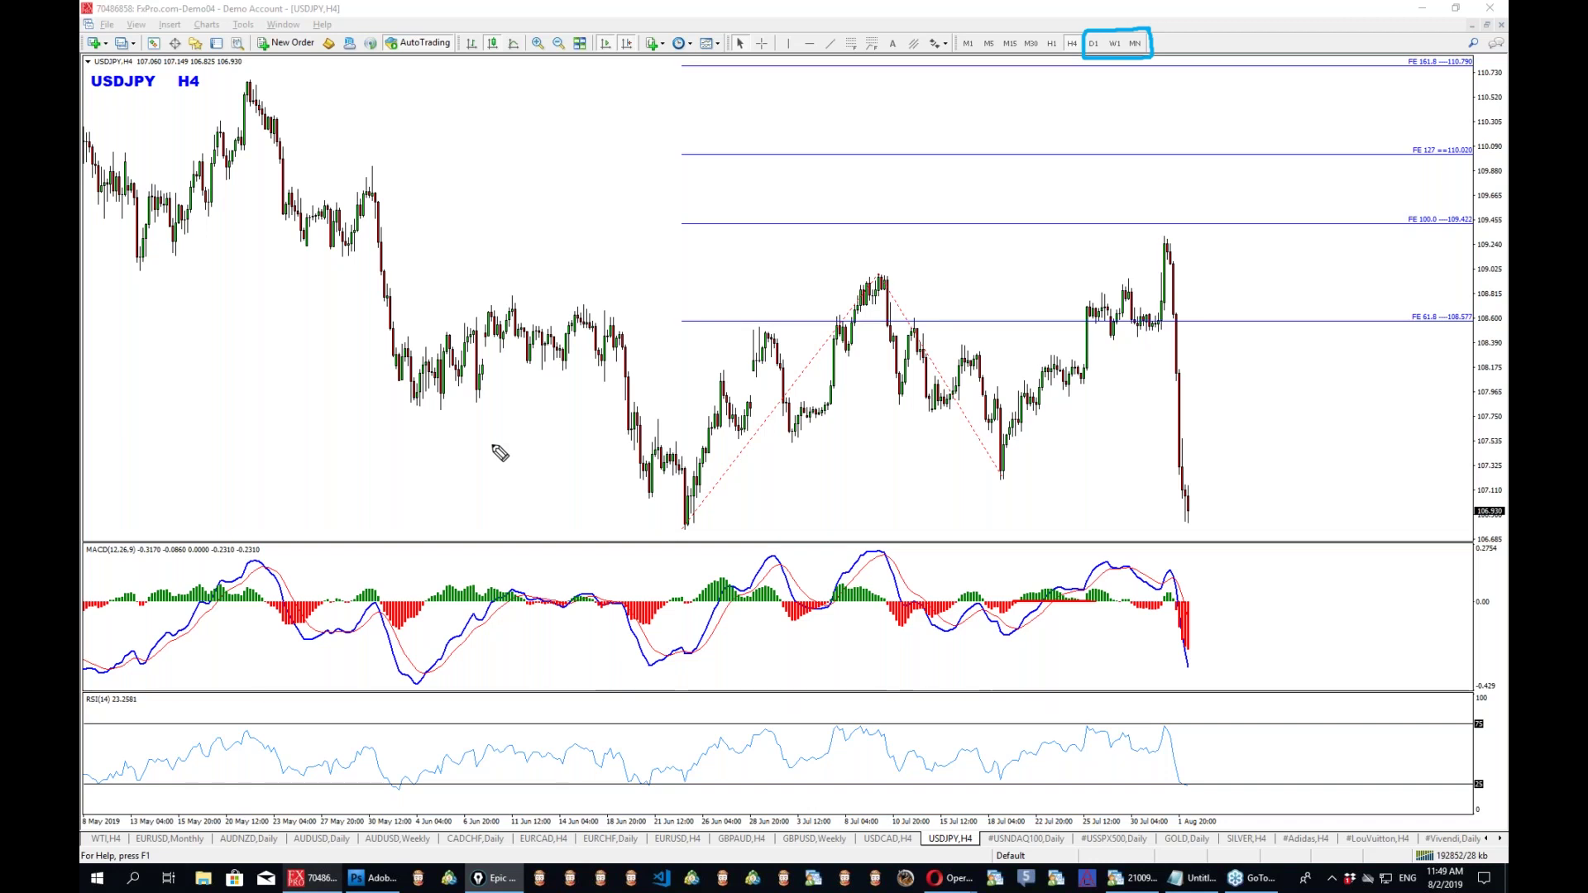
pyautogui.moveTo(1110, 217)
pyautogui.mouseDown()
pyautogui.moveTo(1116, 89)
pyautogui.moveTo(1139, 103)
pyautogui.mouseUp()
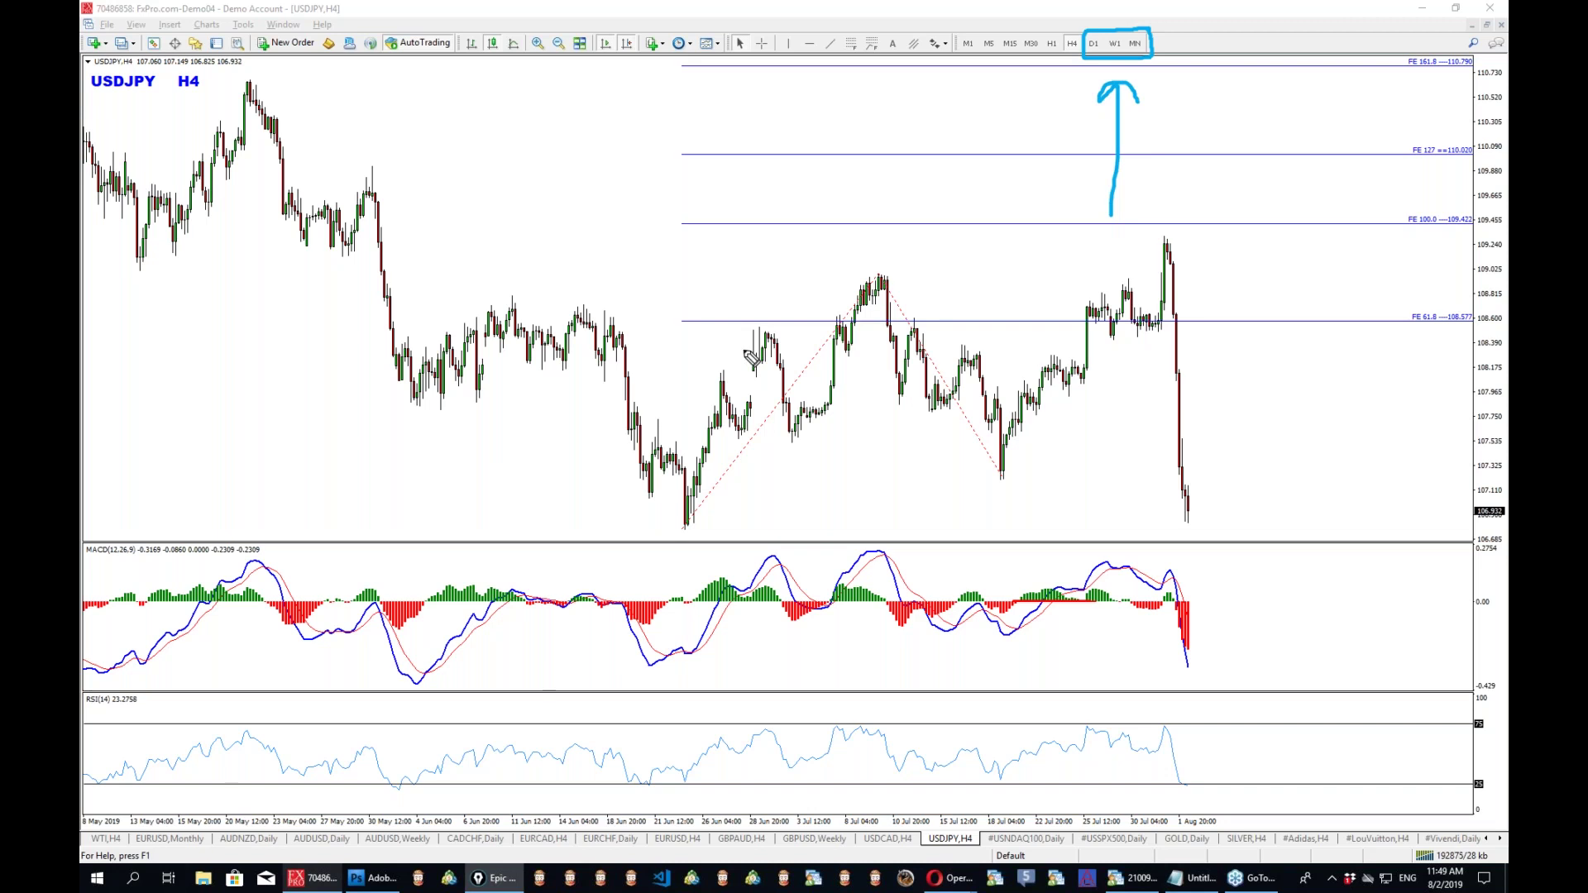
pyautogui.moveTo(608, 265)
pyautogui.mouseDown()
pyautogui.moveTo(639, 116)
pyautogui.moveTo(736, 209)
pyautogui.mouseUp()
pyautogui.moveTo(775, 125)
pyautogui.mouseDown()
pyautogui.moveTo(836, 240)
pyautogui.moveTo(893, 269)
pyautogui.mouseUp()
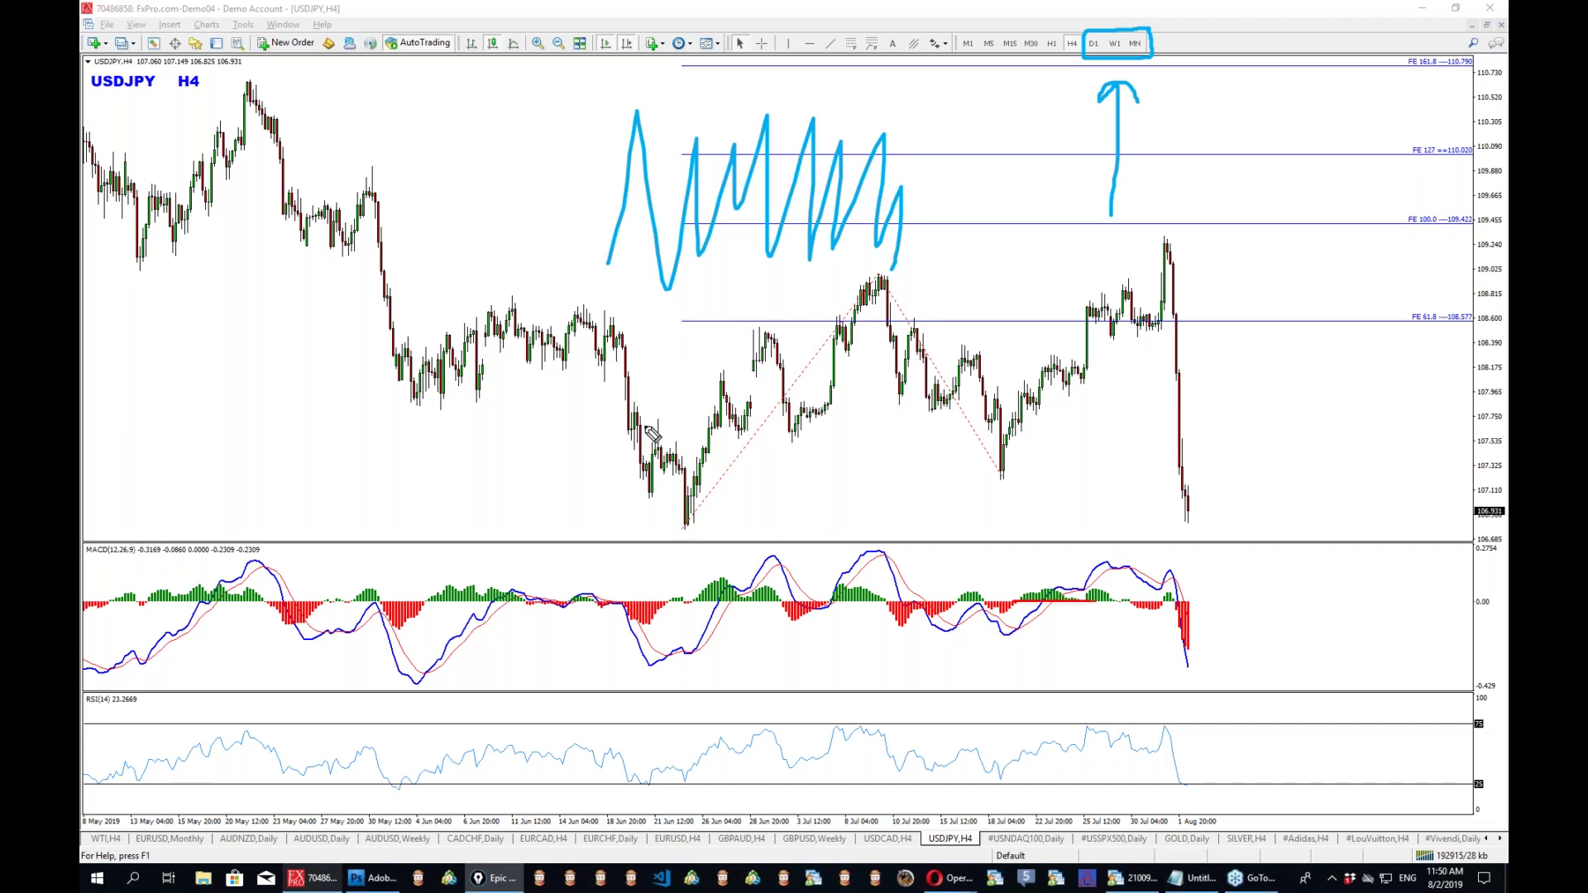
pyautogui.hotkey('ctrl', 'shift', '7')
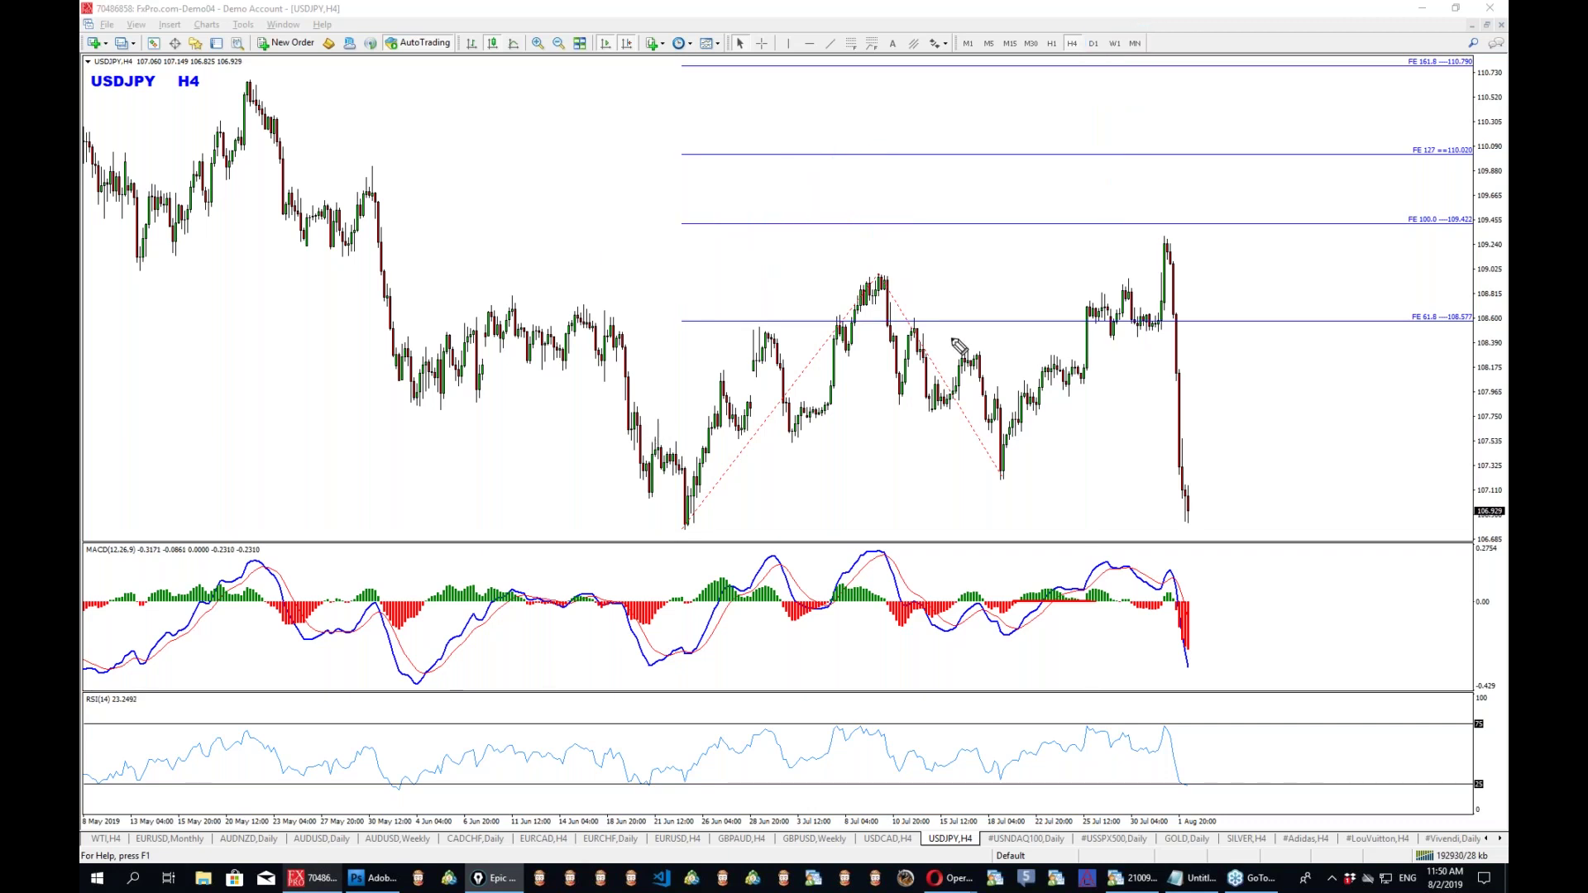
# Circle the latest top, mark its support, the MACD divergence and a rising line from the mid-July low, and clear the drawing.
pyautogui.moveTo(1166, 204); pyautogui.dragTo(1222, 321)
pyautogui.moveTo(1254, 248); pyautogui.dragTo(1162, 201)
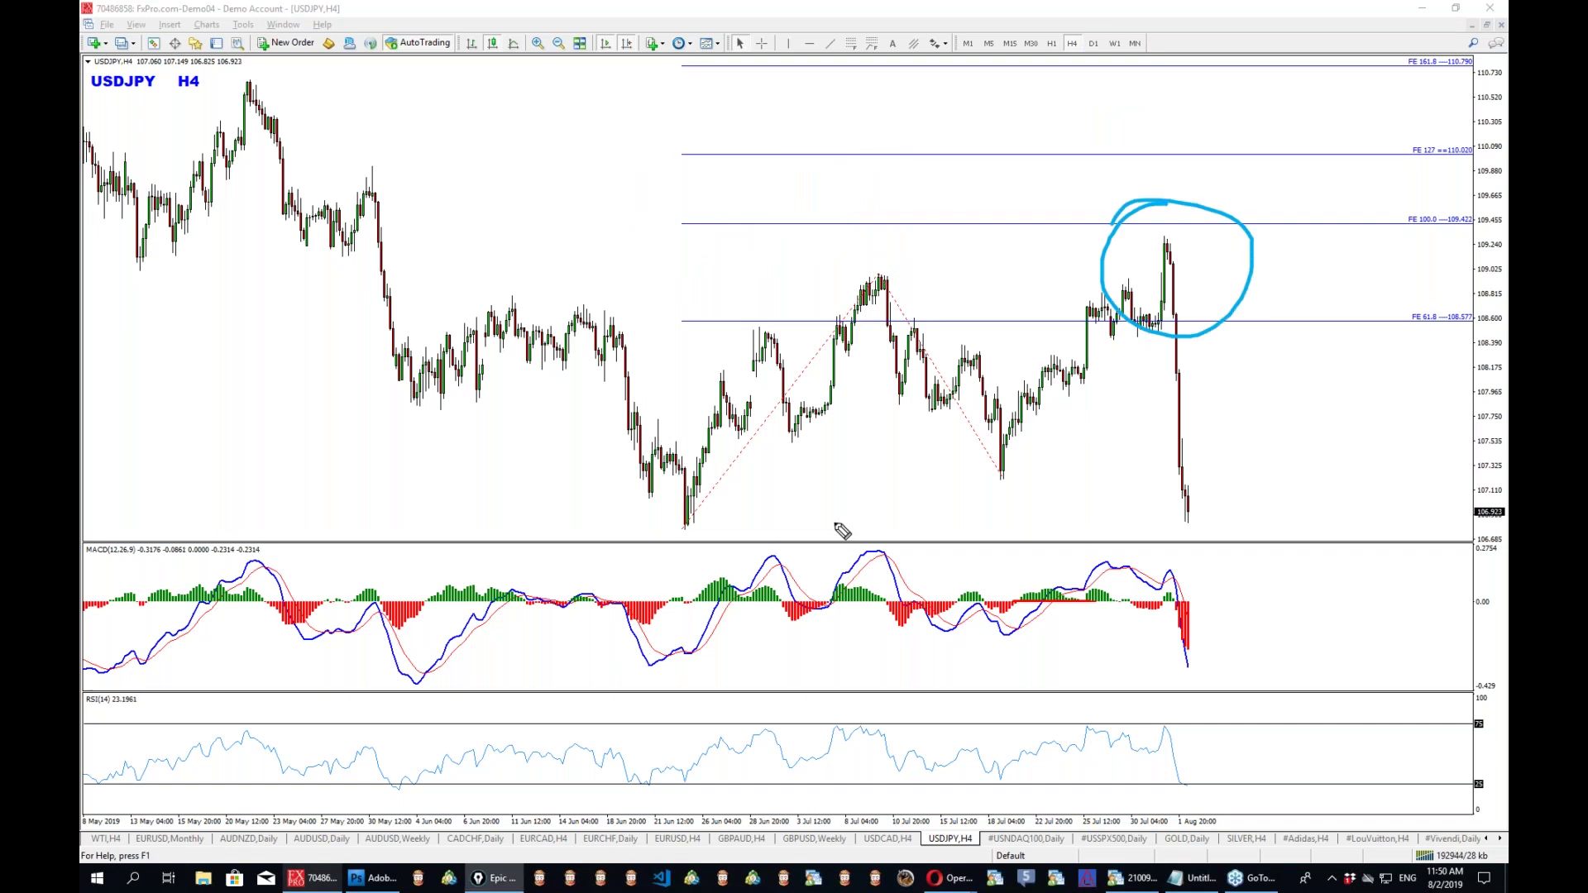
pyautogui.moveTo(1099, 340); pyautogui.dragTo(1340, 340)
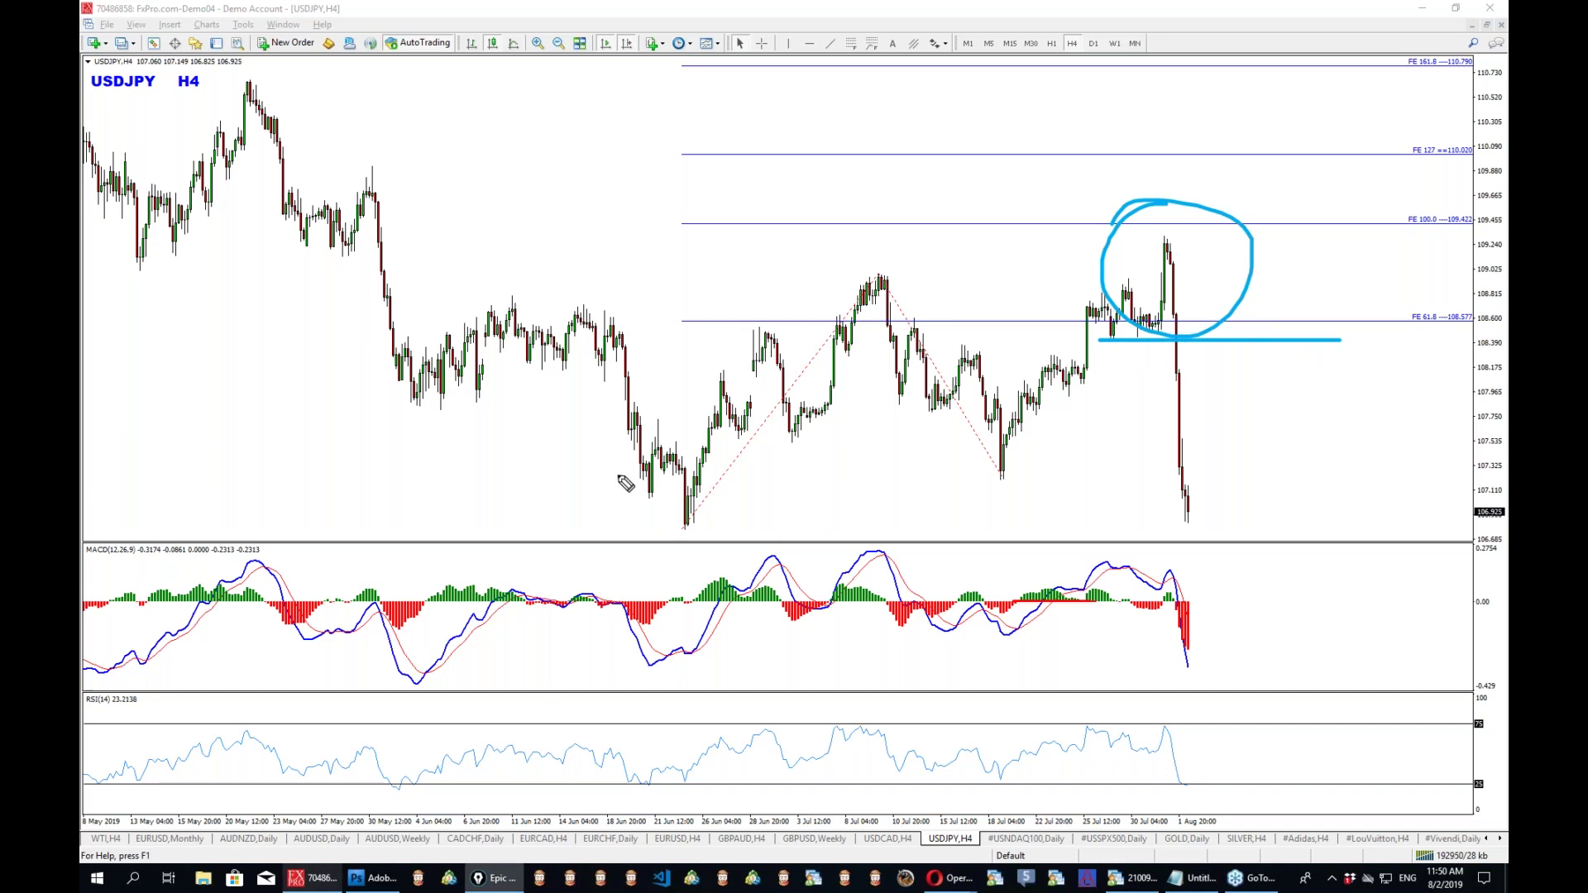
pyautogui.moveTo(1116, 545); pyautogui.dragTo(1195, 559)
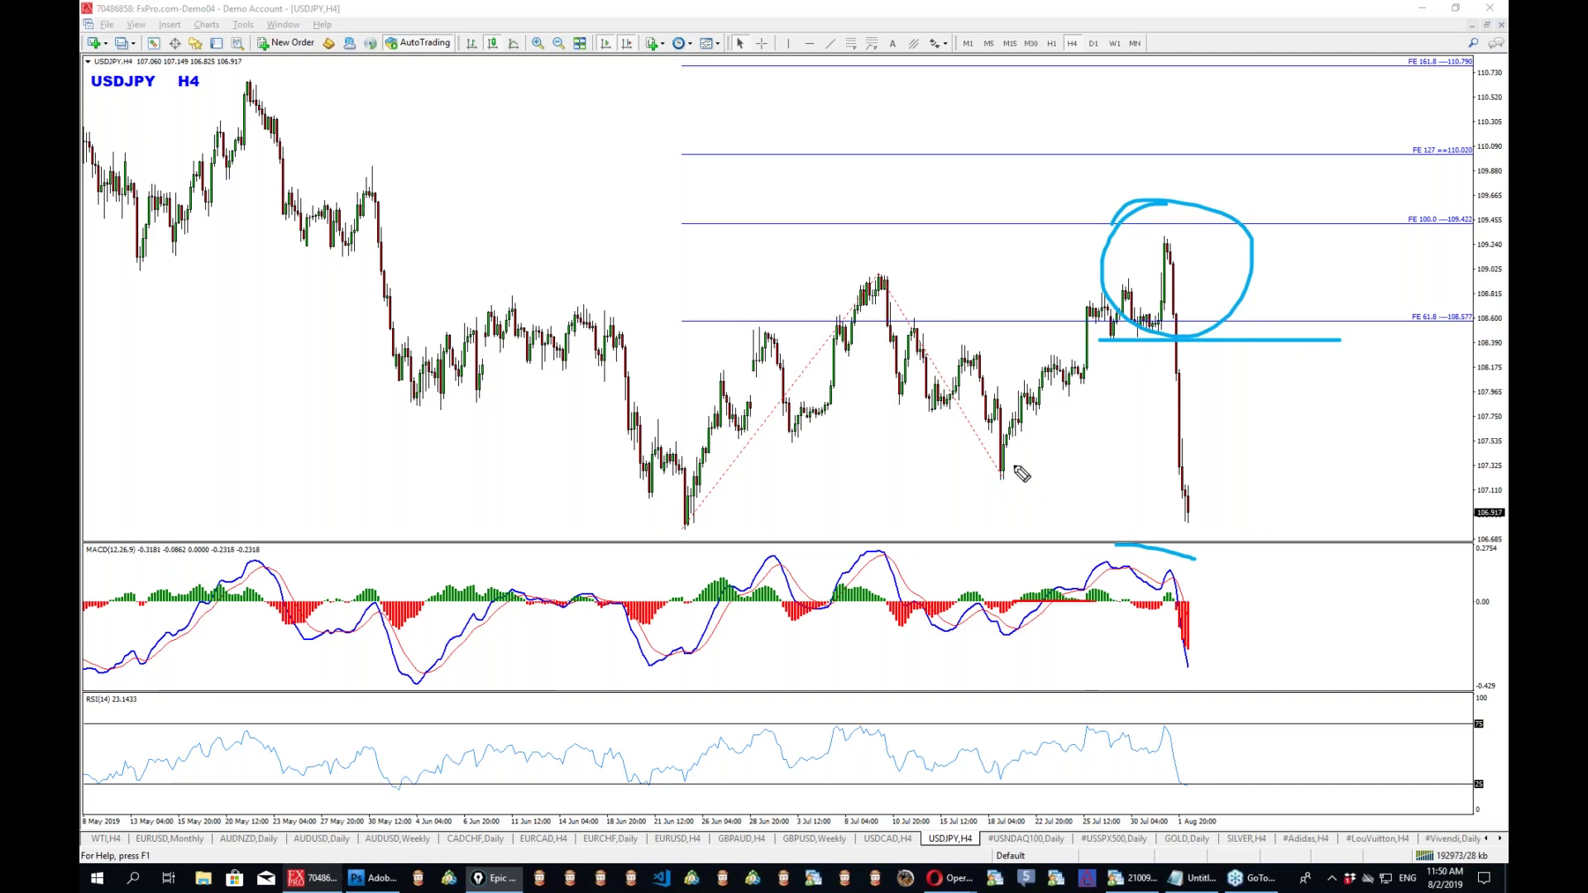
pyautogui.moveTo(998, 482); pyautogui.dragTo(1315, 159)
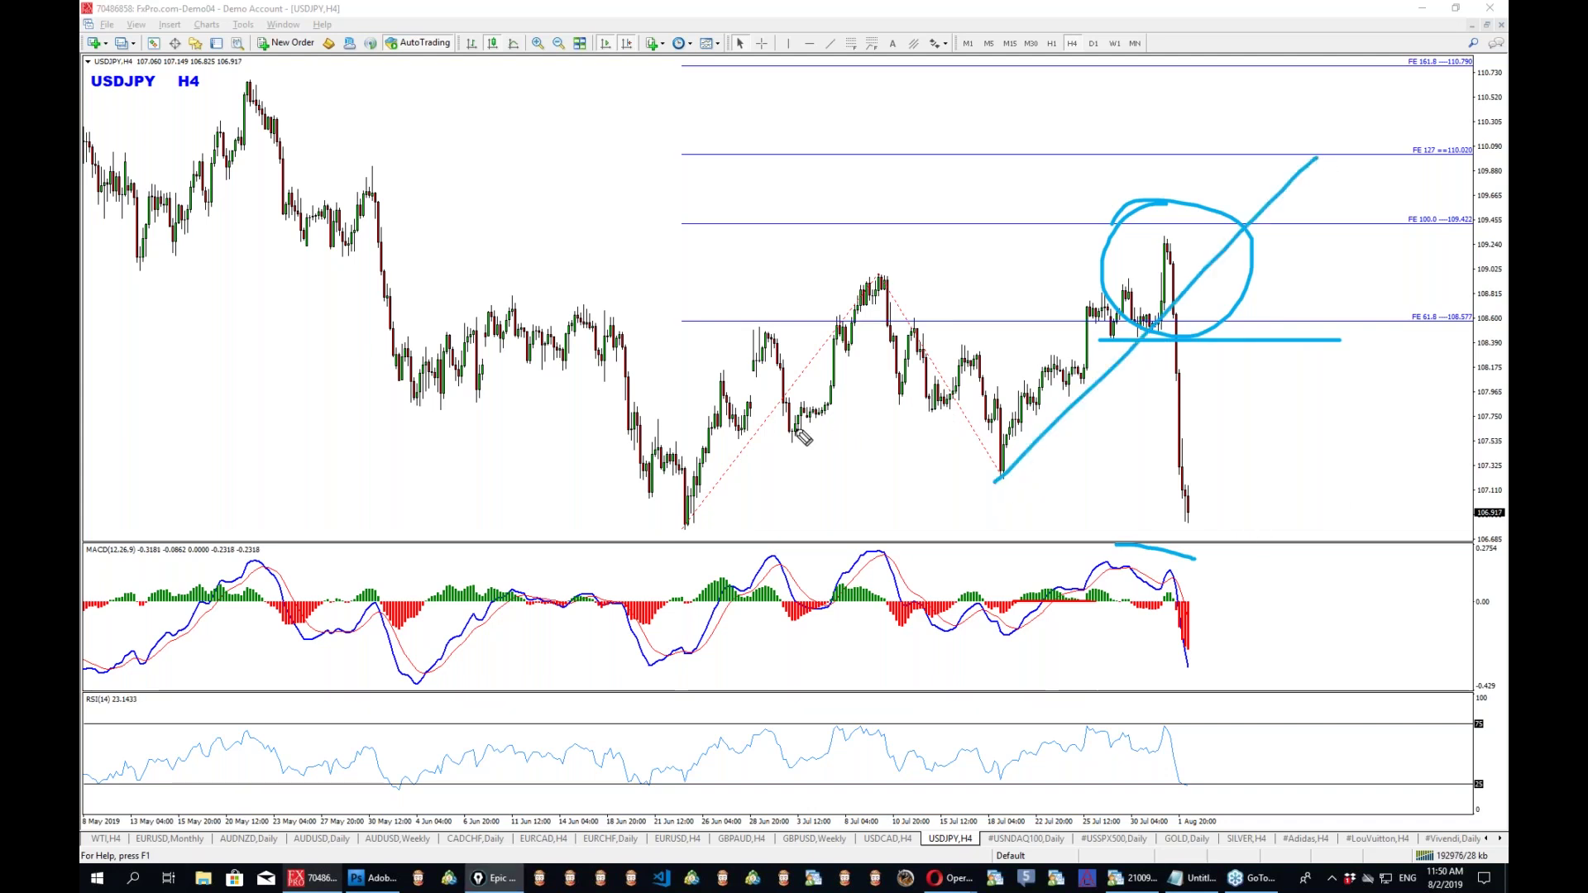
pyautogui.hotkey('ctrl', 'shift', '7')
# Place a horizontal line at 106.767 on the June low of the H4 chart.
pyautogui.middleClick(849, 338)
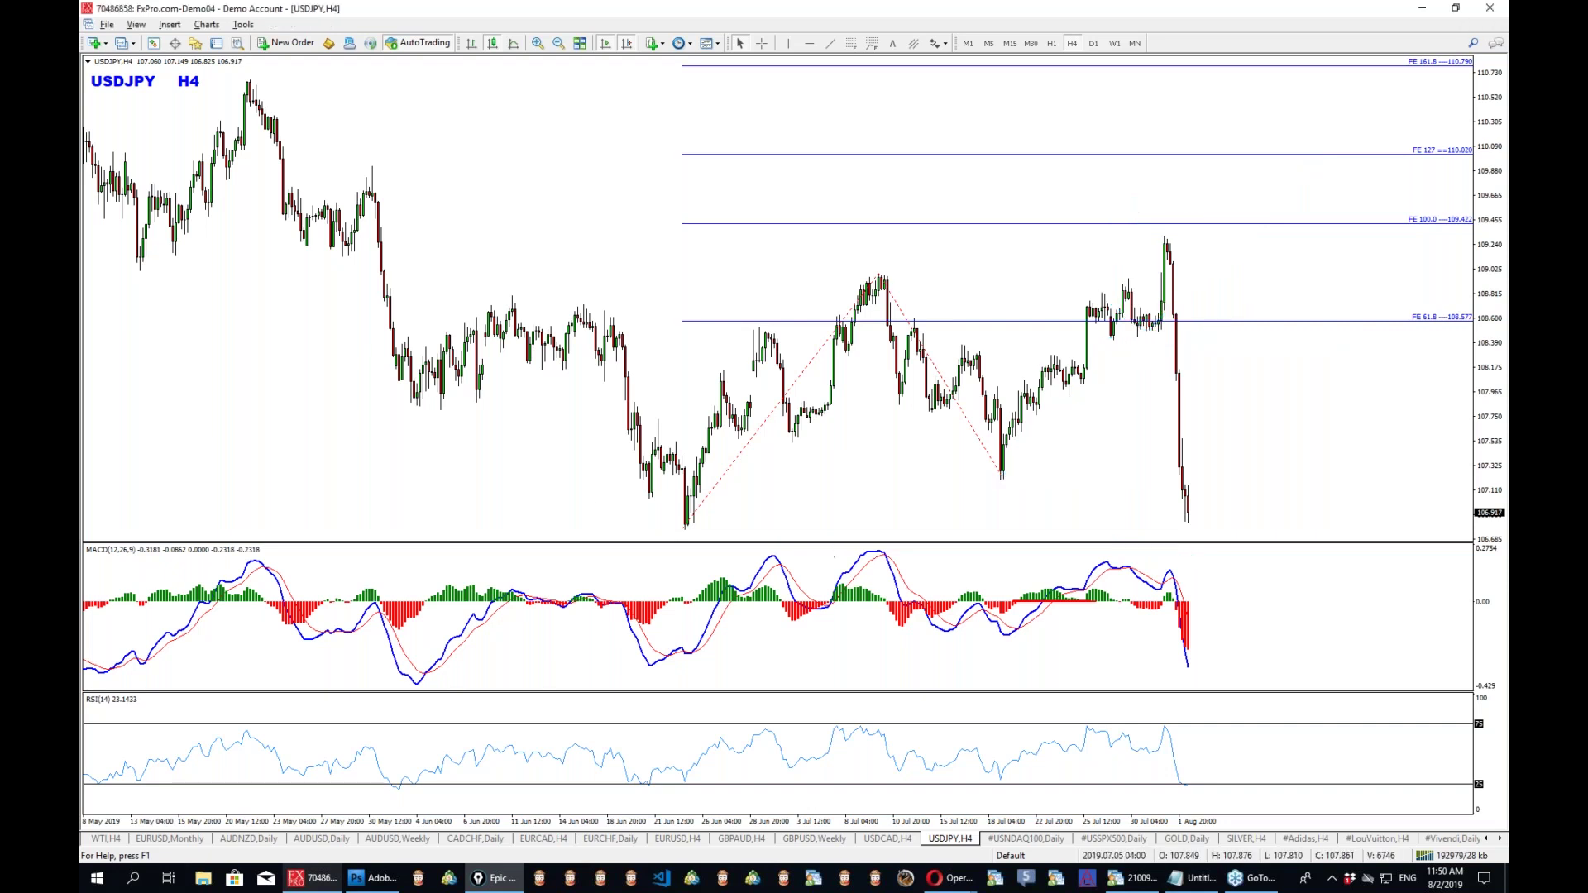
pyautogui.middleClick(811, 521)
pyautogui.click(808, 43)
pyautogui.click(746, 529)
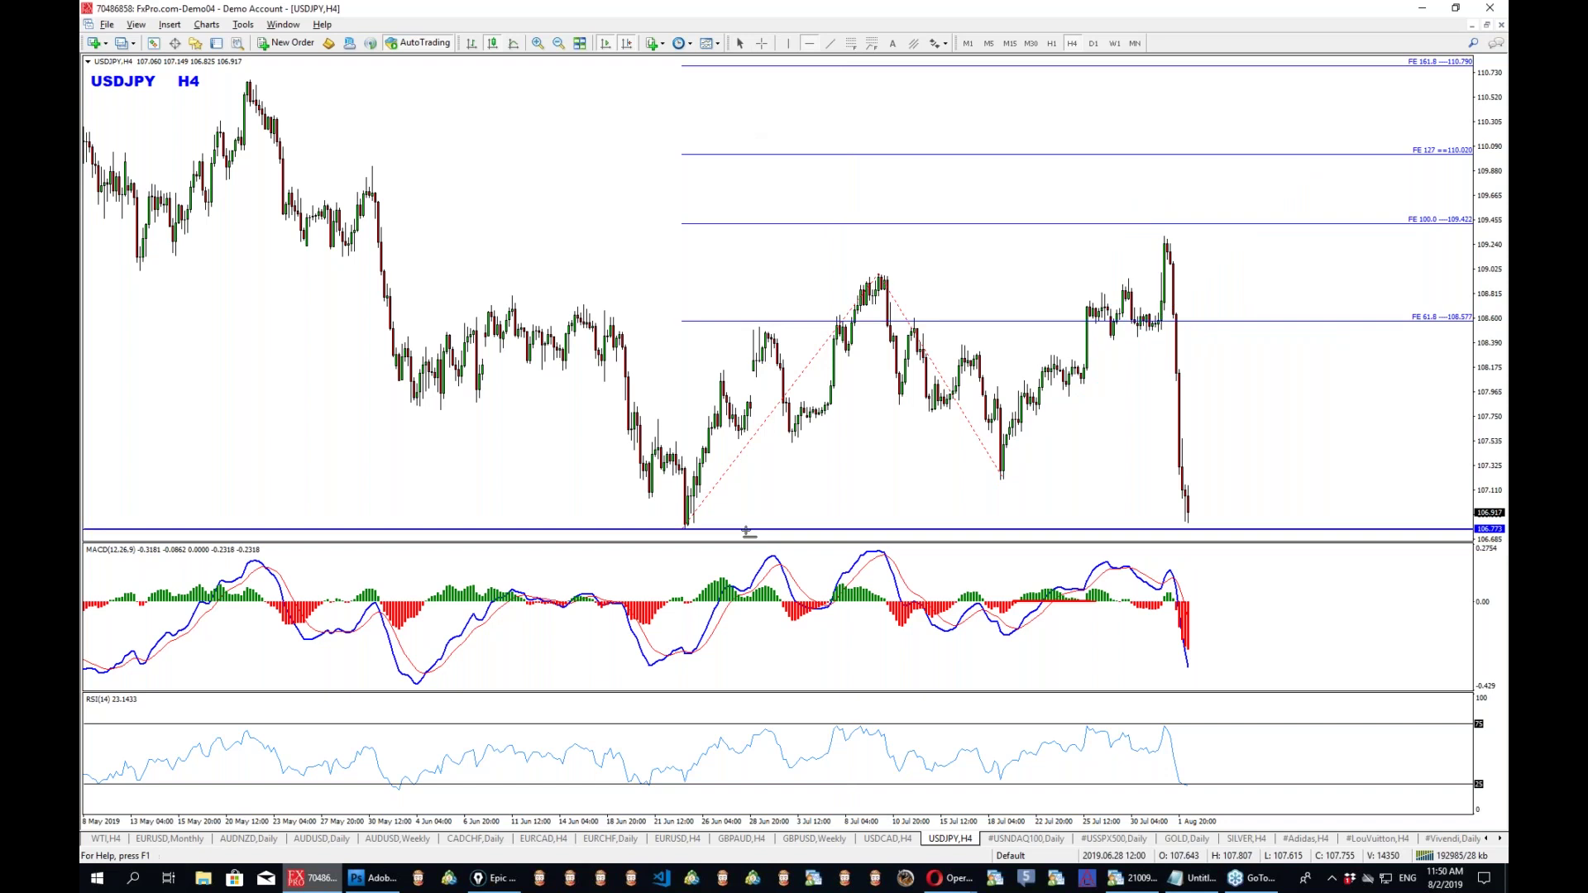
# Show the D1 timeframe and duplicate the horizontal line up to 108.823 near the July highs.
pyautogui.click(1094, 43)
pyautogui.middleClick(1193, 339)
pyautogui.middleClick(1267, 434)
pyautogui.moveTo(1271, 429); pyautogui.dragTo(1267, 337)
pyautogui.middleClick(1055, 449)
pyautogui.middleClick(1191, 449)
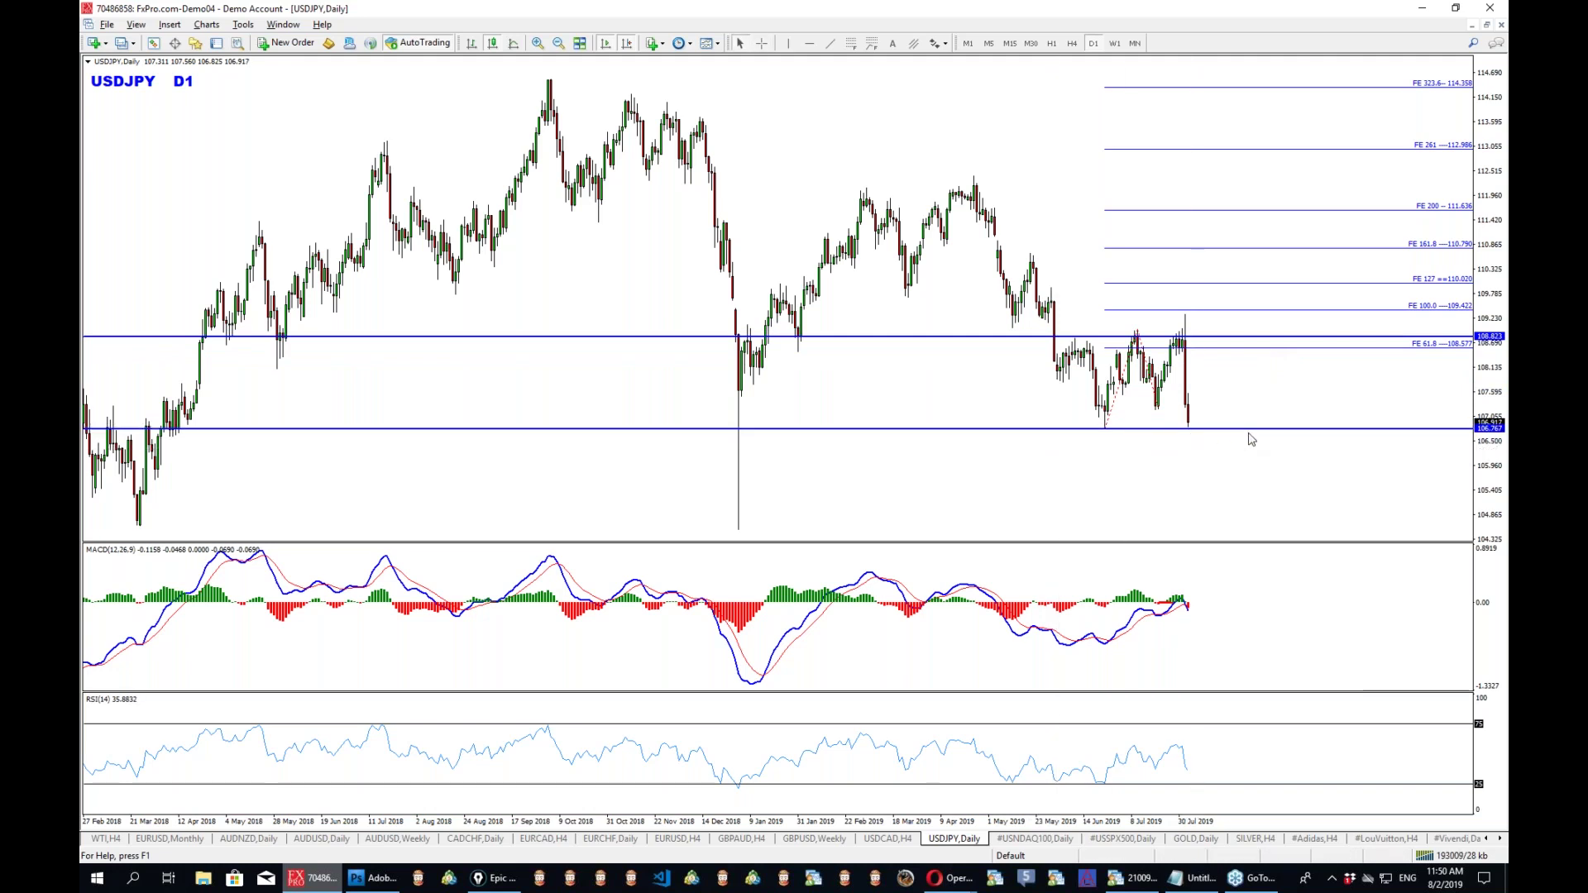
# Delete both horizontal lines, and on the weekly timeframe remove all Fibonacci expansion levels through the objects list.
pyautogui.rightClick(1257, 344)
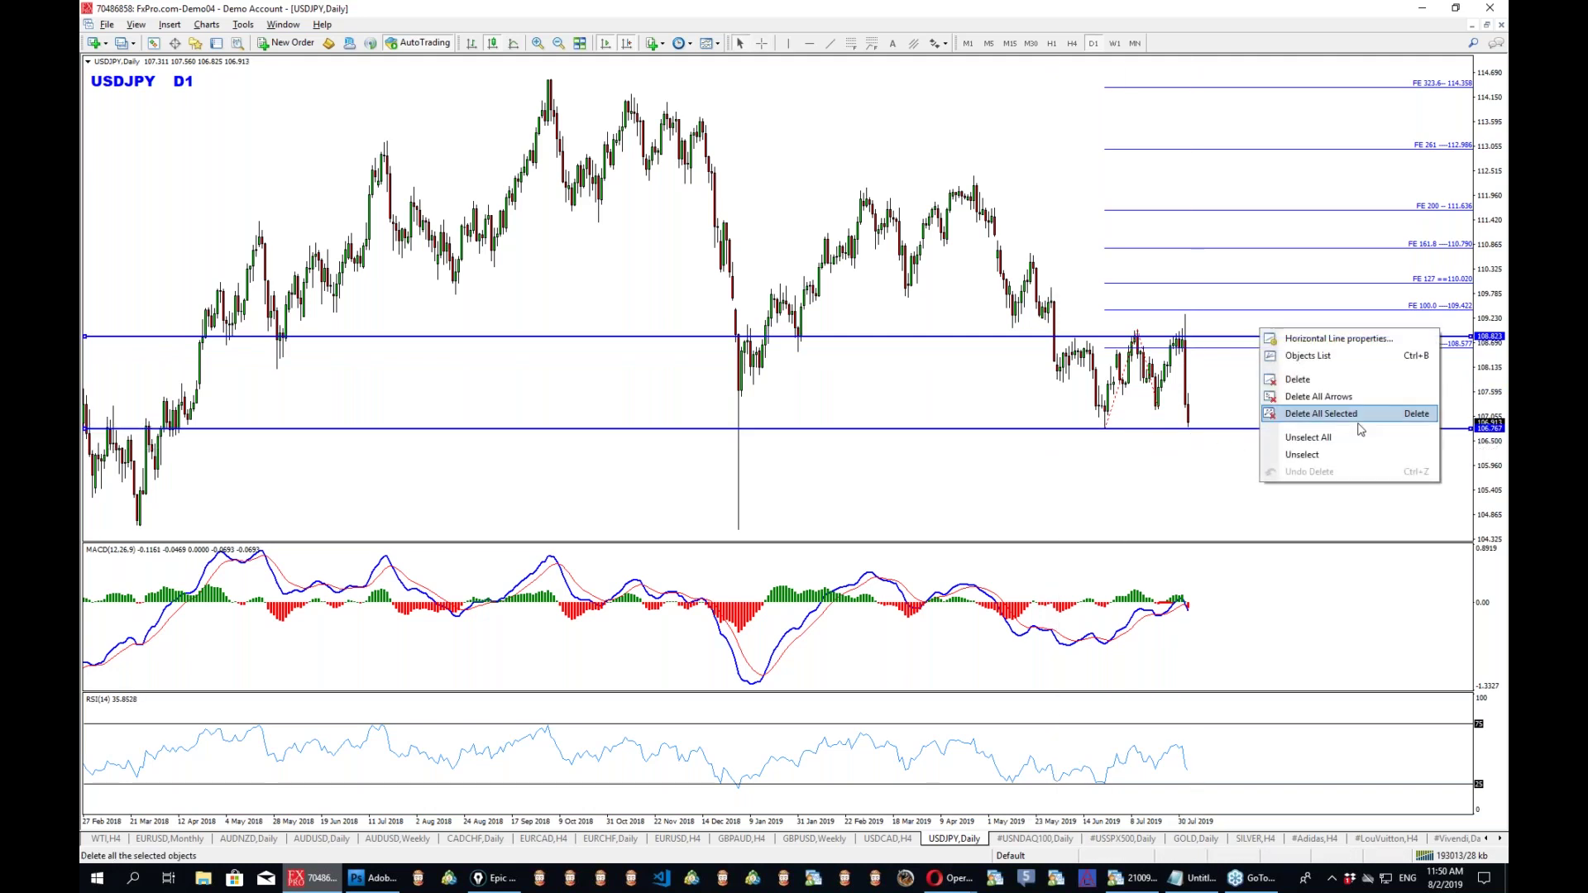
pyautogui.click(1306, 416)
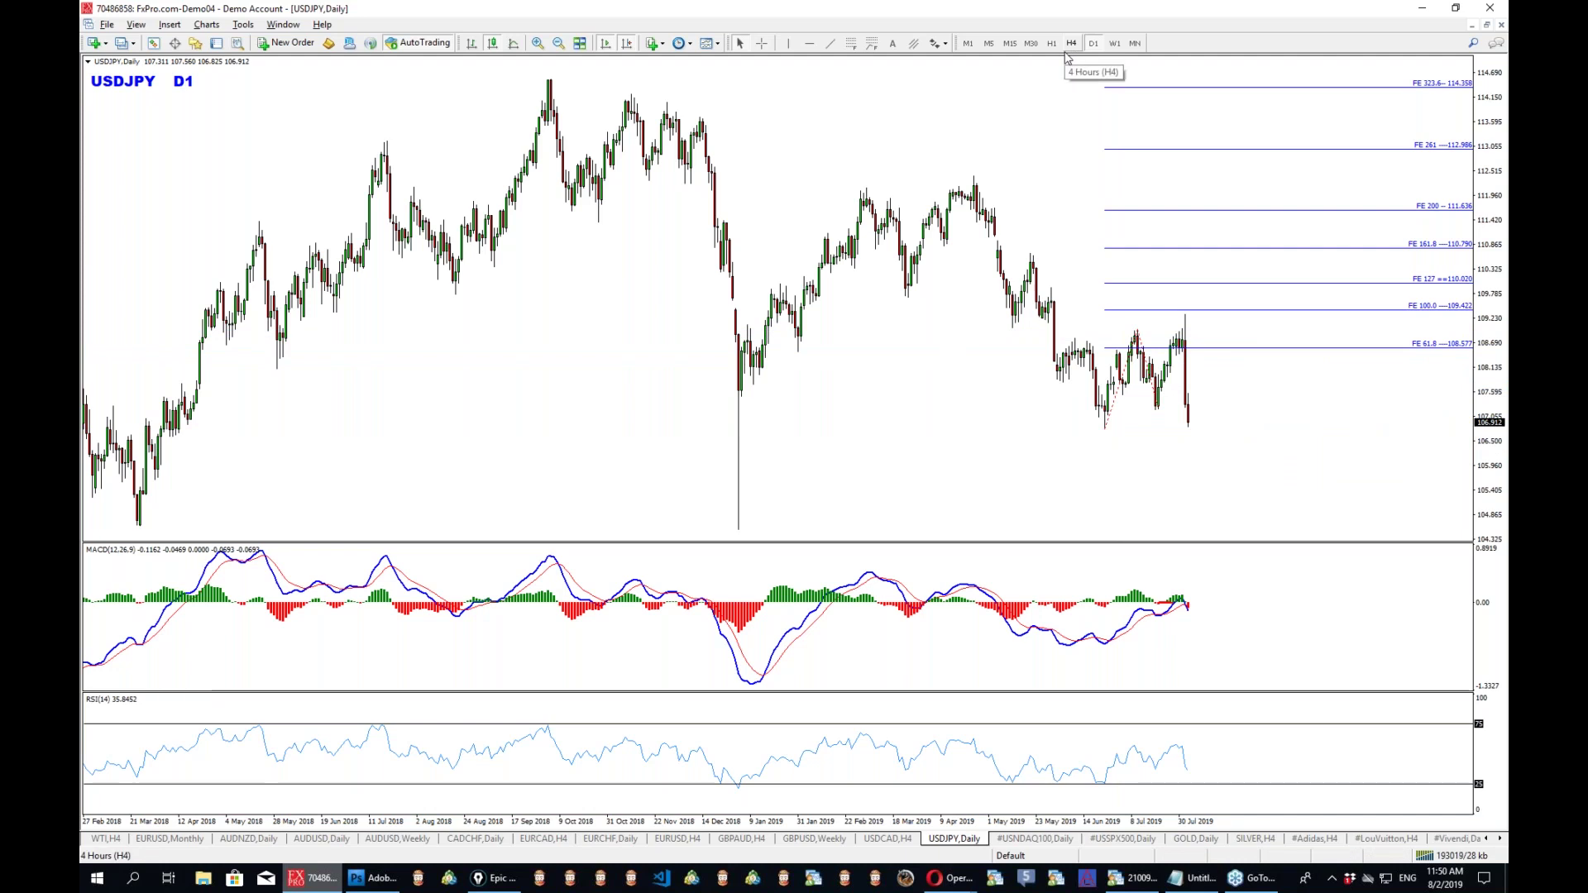
pyautogui.click(1114, 43)
pyautogui.rightClick(966, 174)
pyautogui.click(1001, 248)
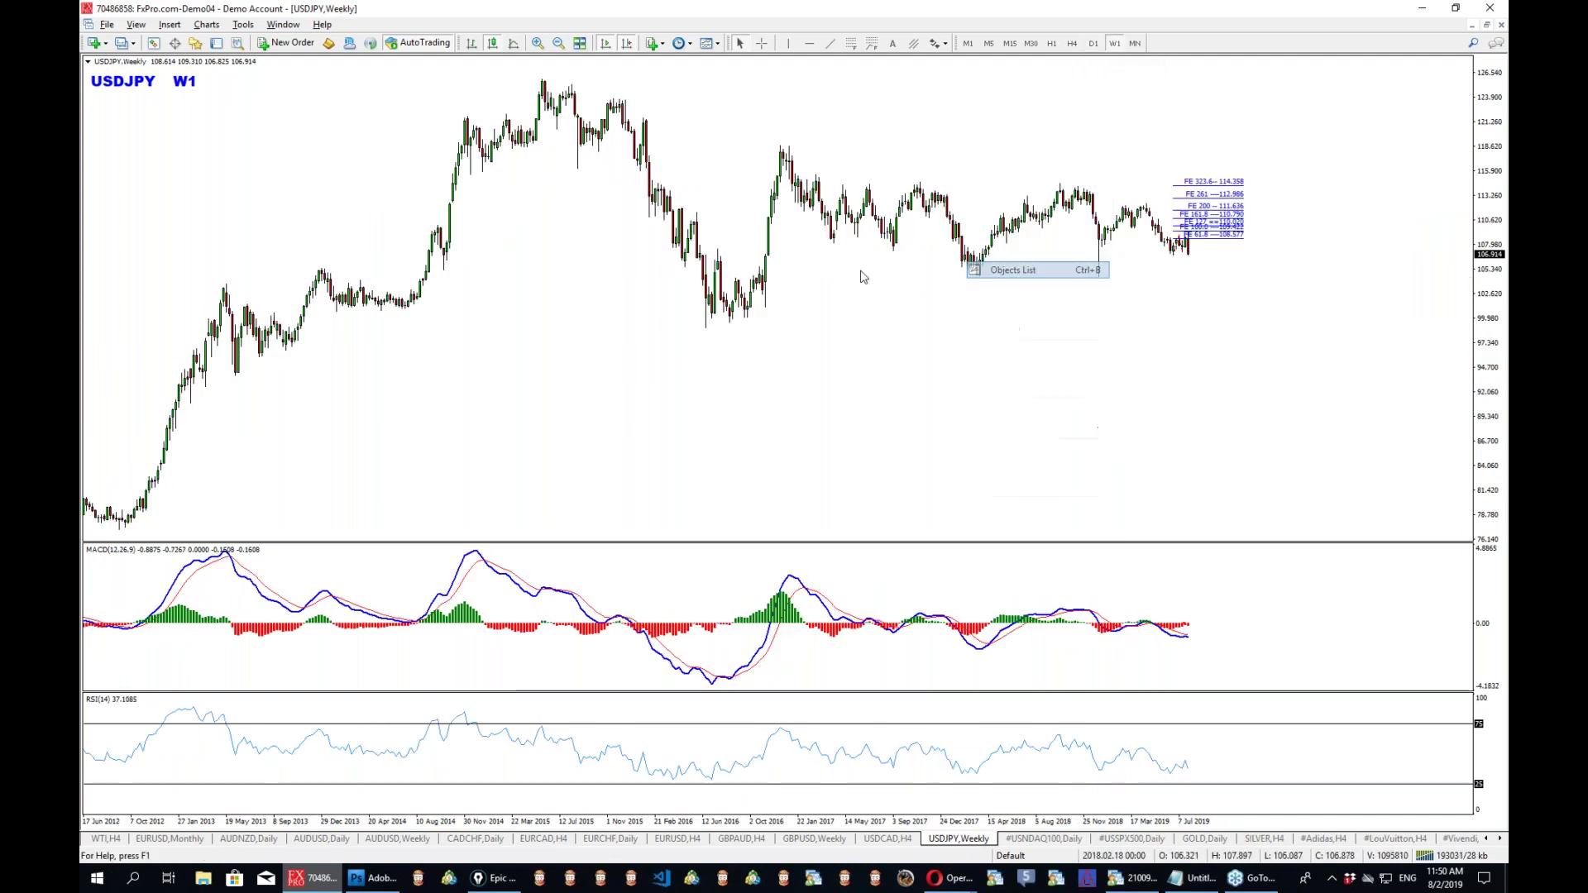
pyautogui.hotkey('ctrl', 'a')
pyautogui.click(1125, 240)
pyautogui.press('Escape')
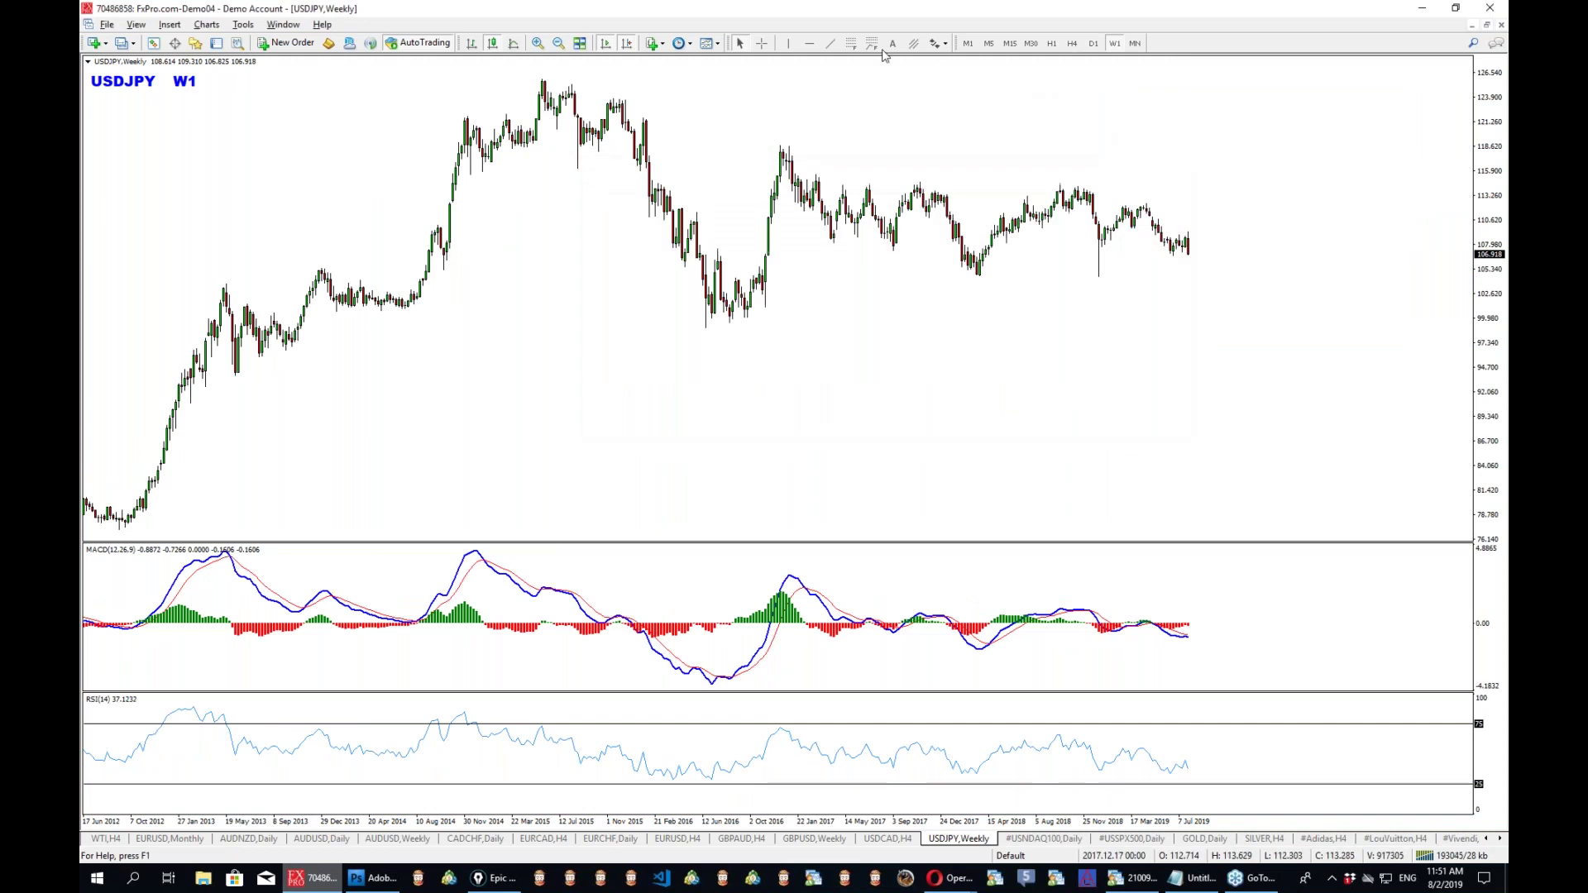
# Place horizontal lines at 104.586 and 114.309 as the weekly range boundaries.
pyautogui.click(1292, 276)
pyautogui.moveTo(1293, 275); pyautogui.dragTo(1333, 186)
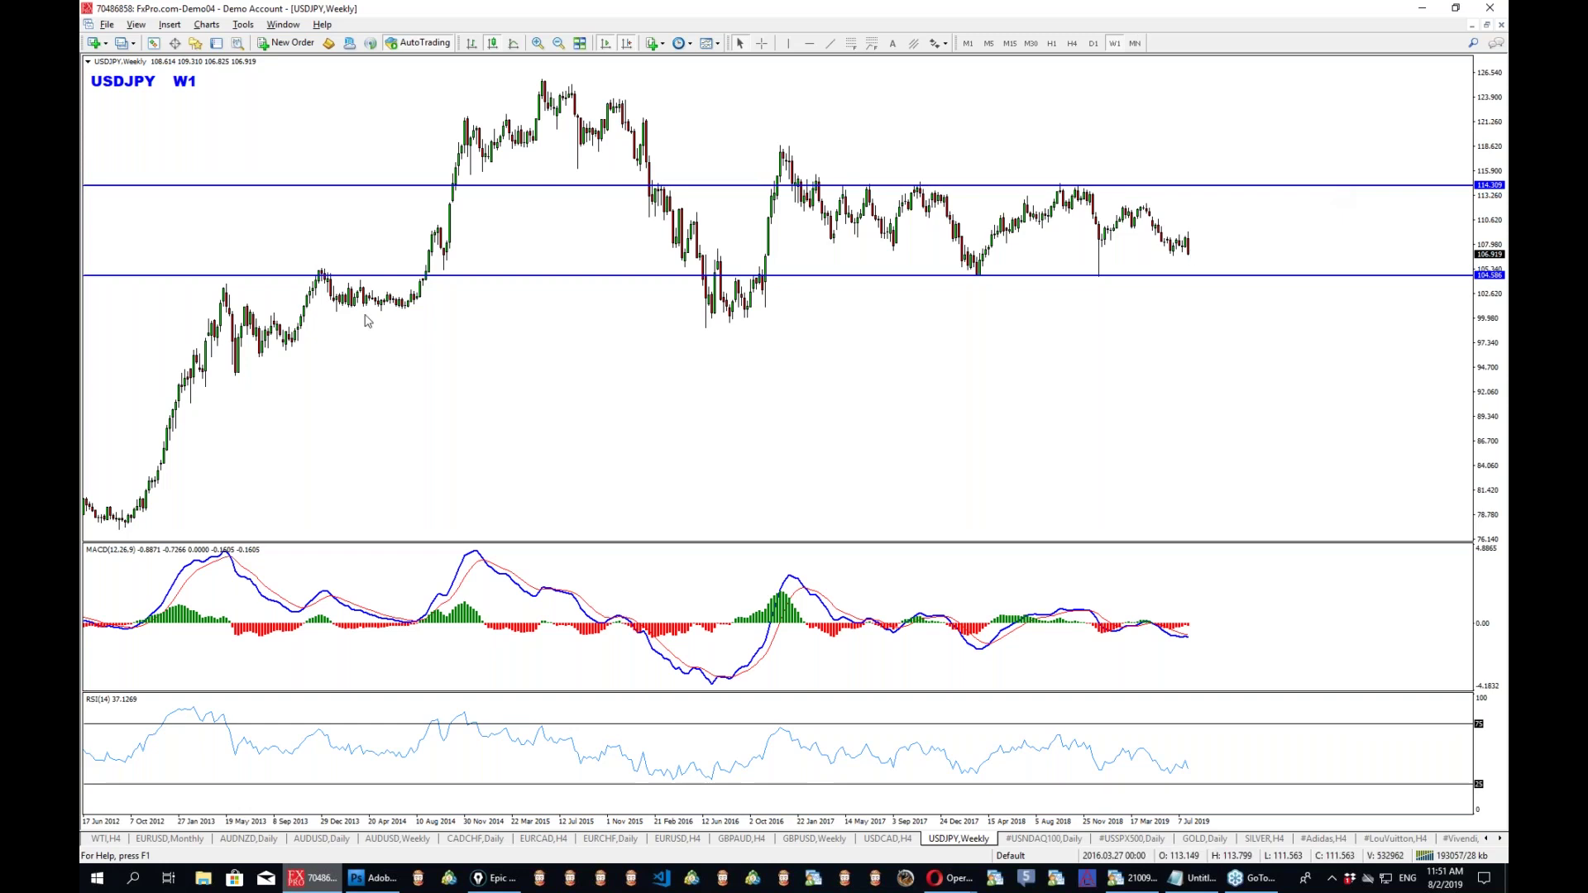
# Trace both weekly range boundaries with the pen and circle the lower one below the latest candles.
pyautogui.moveTo(823, 184); pyautogui.dragTo(1312, 185)
pyautogui.moveTo(813, 272); pyautogui.dragTo(1344, 273)
pyautogui.moveTo(1223, 276)
pyautogui.mouseDown()
pyautogui.moveTo(1174, 270)
pyautogui.moveTo(1230, 285)
pyautogui.mouseUp()
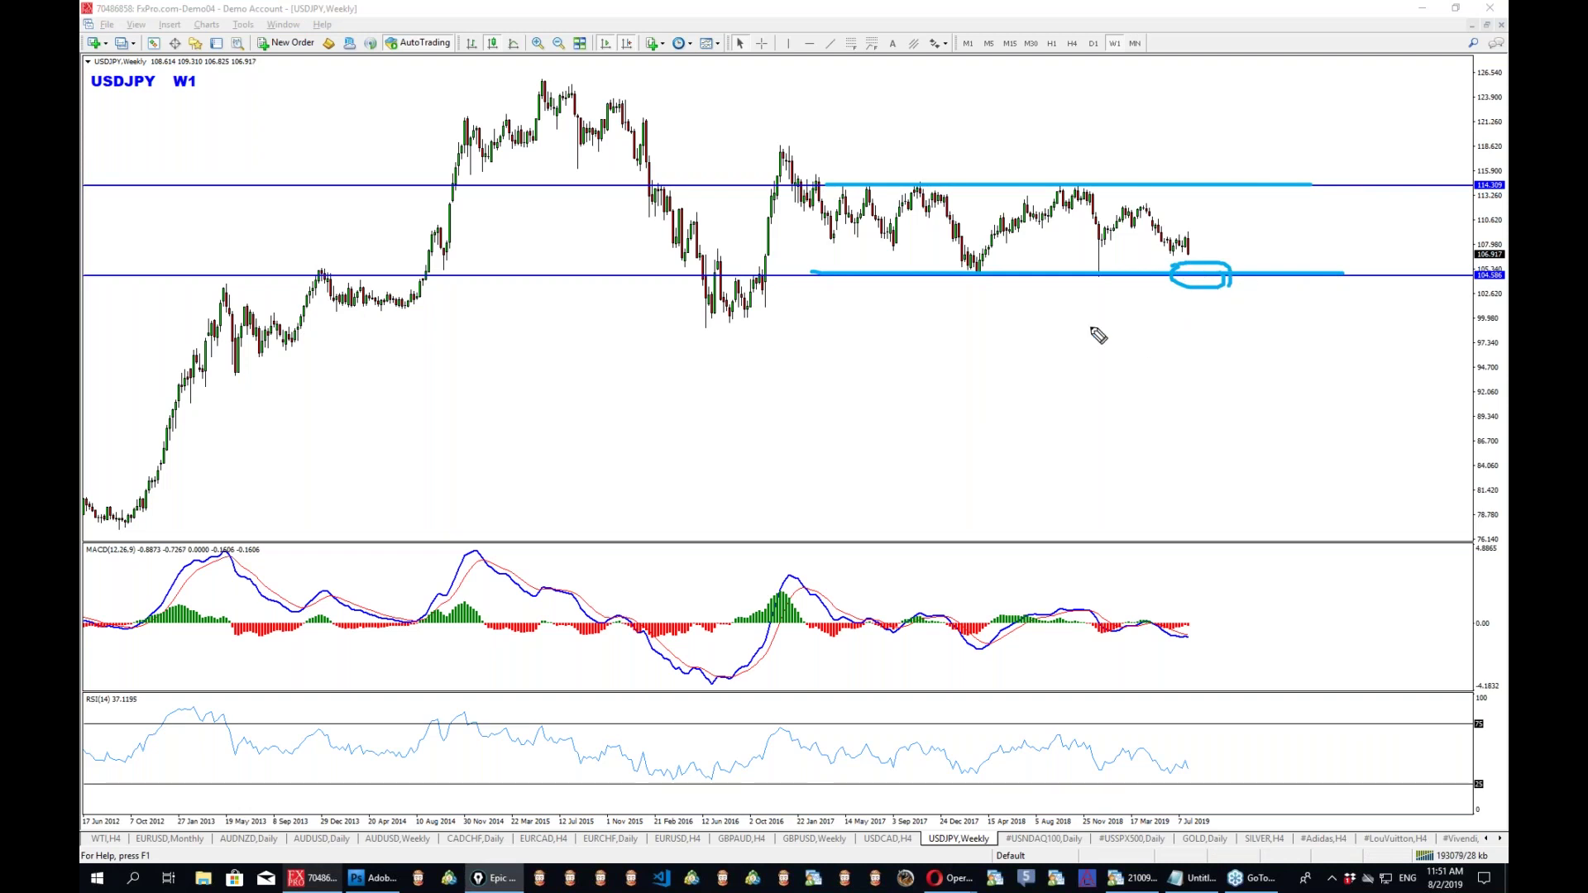
# Pen a decline through the lower boundary, box the wide and narrow weekly USDJPY ranges, and clear the marks.
pyautogui.moveTo(1187, 241); pyautogui.dragTo(1233, 370)
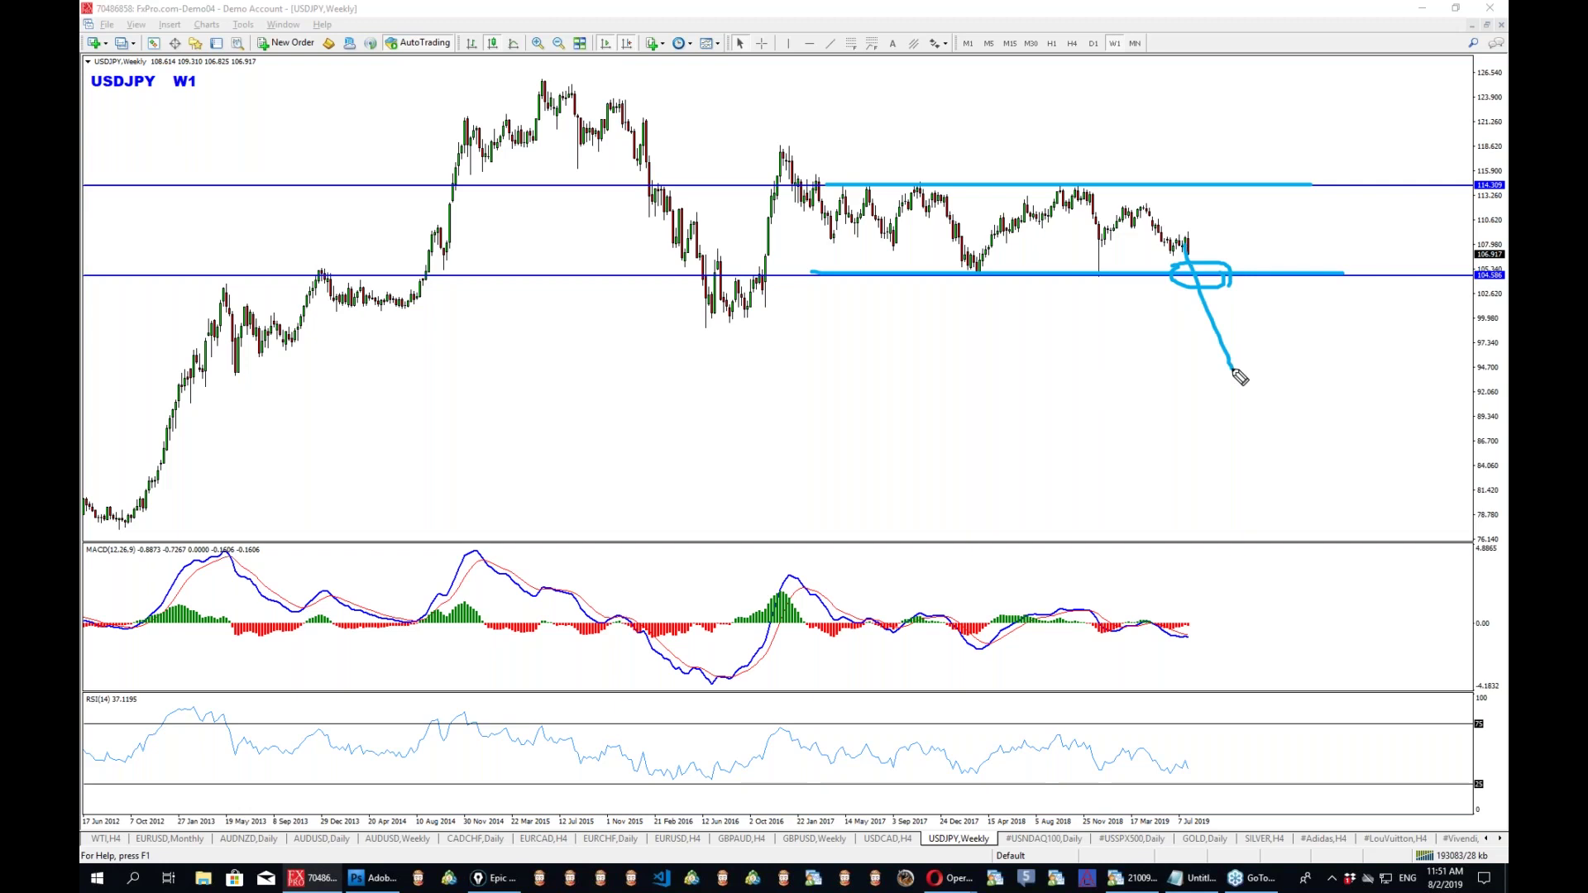
pyautogui.click(498, 75)
pyautogui.moveTo(602, 93)
pyautogui.mouseDown()
pyautogui.moveTo(1339, 227)
pyautogui.moveTo(1053, 351)
pyautogui.moveTo(464, 356)
pyautogui.moveTo(475, 103)
pyautogui.moveTo(571, 83)
pyautogui.mouseUp()
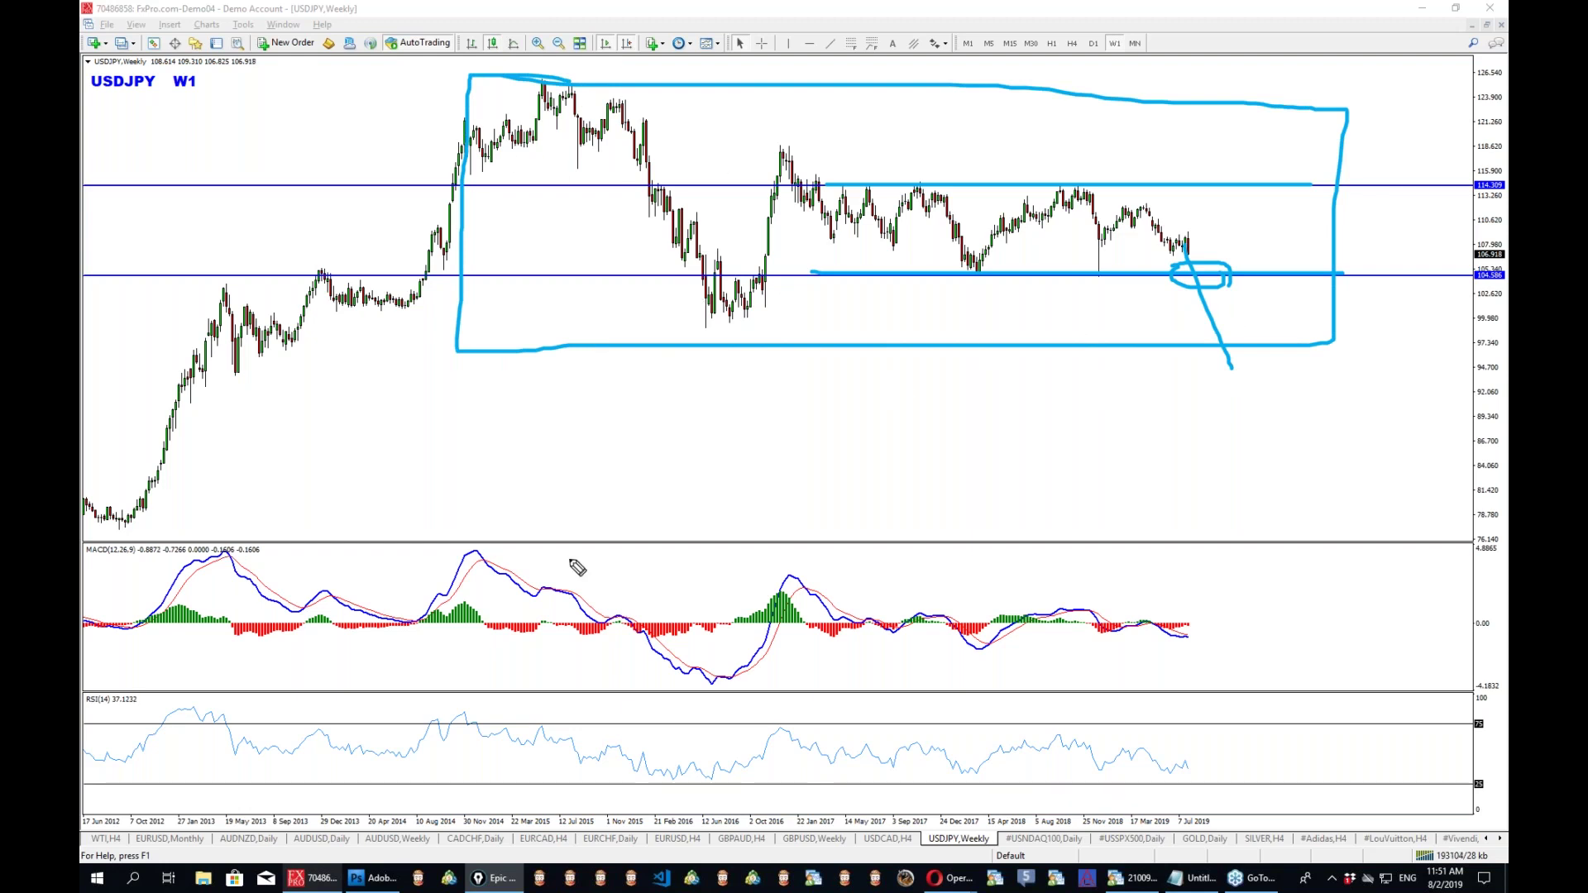
pyautogui.moveTo(826, 174)
pyautogui.mouseDown()
pyautogui.moveTo(810, 281)
pyautogui.moveTo(1261, 267)
pyautogui.moveTo(950, 183)
pyautogui.moveTo(819, 183)
pyautogui.mouseUp()
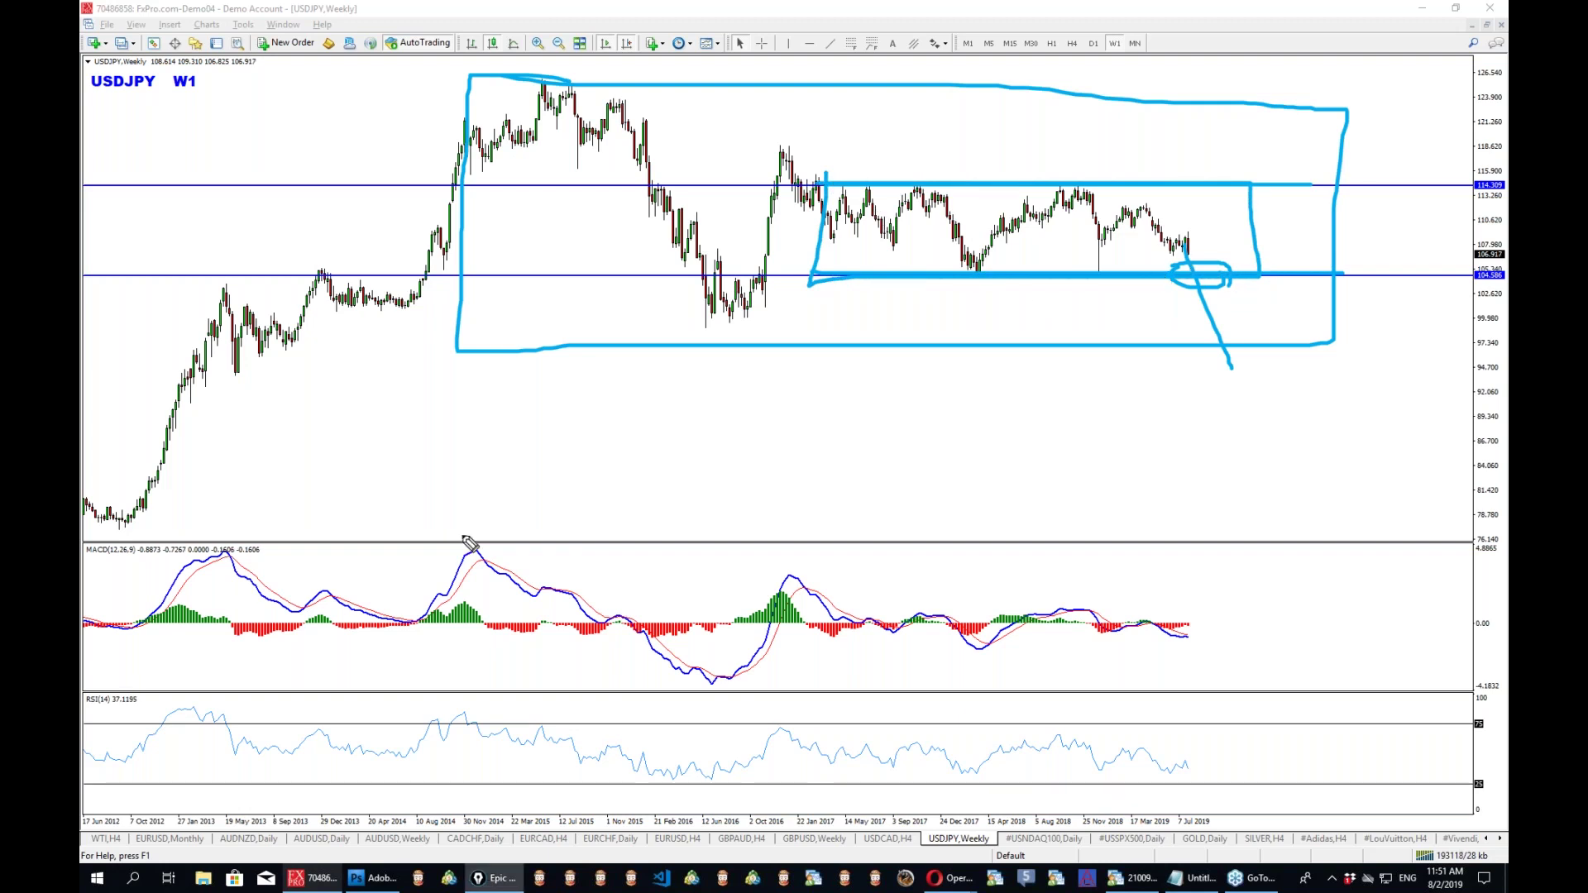
pyautogui.hotkey('ctrl', 'shift', '7')
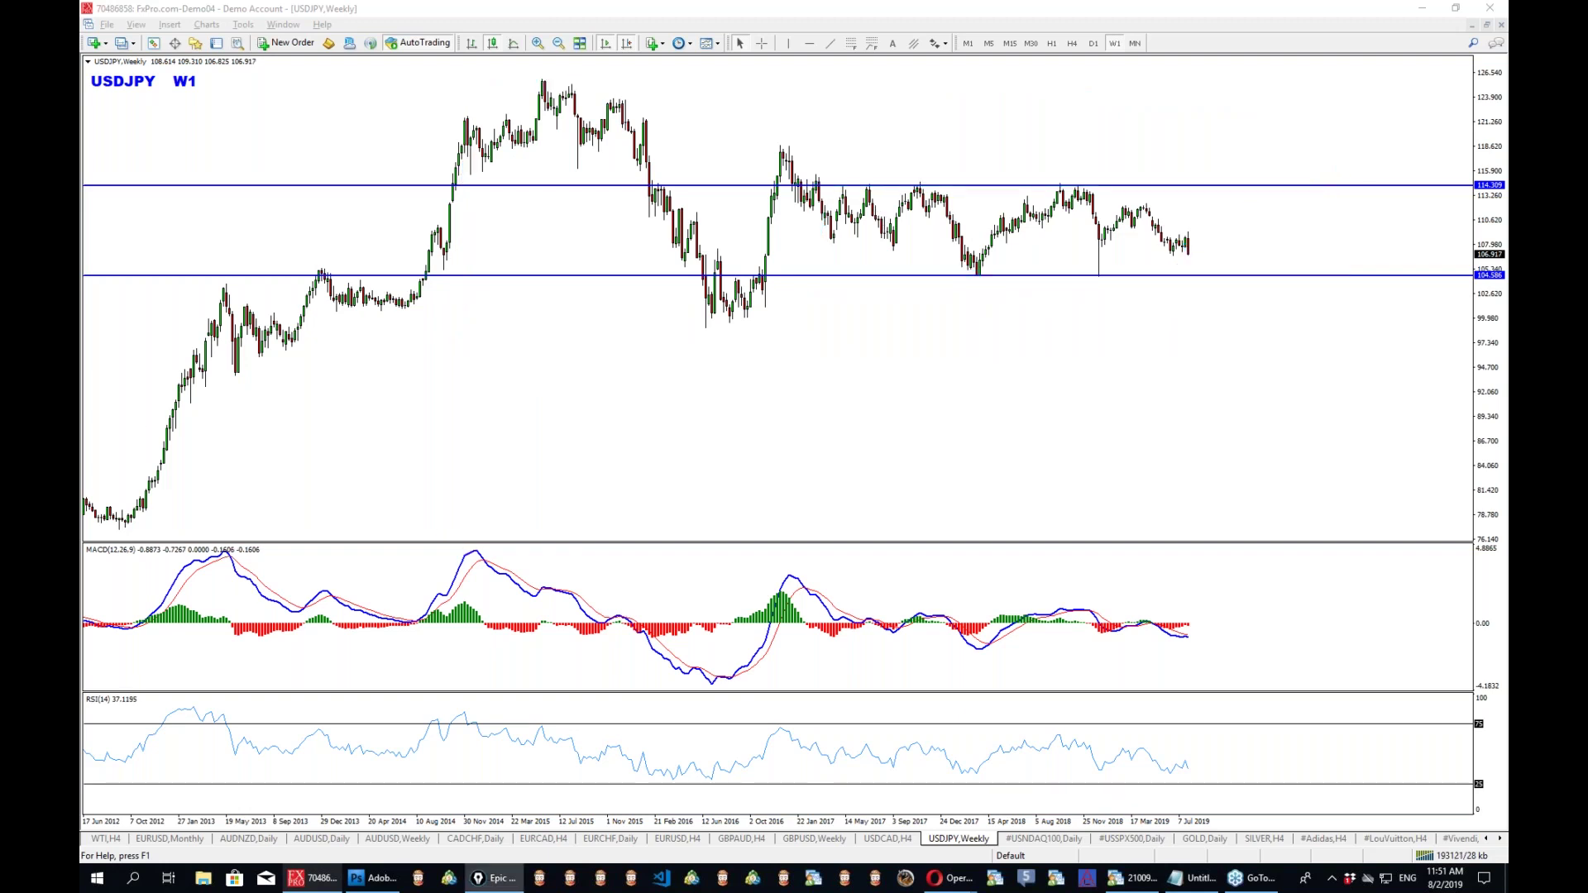
# Show USDJPY on H4, and in the browser replace both USDJPY report images with the #USNDAQ100 D1 image.
pyautogui.click(1072, 43)
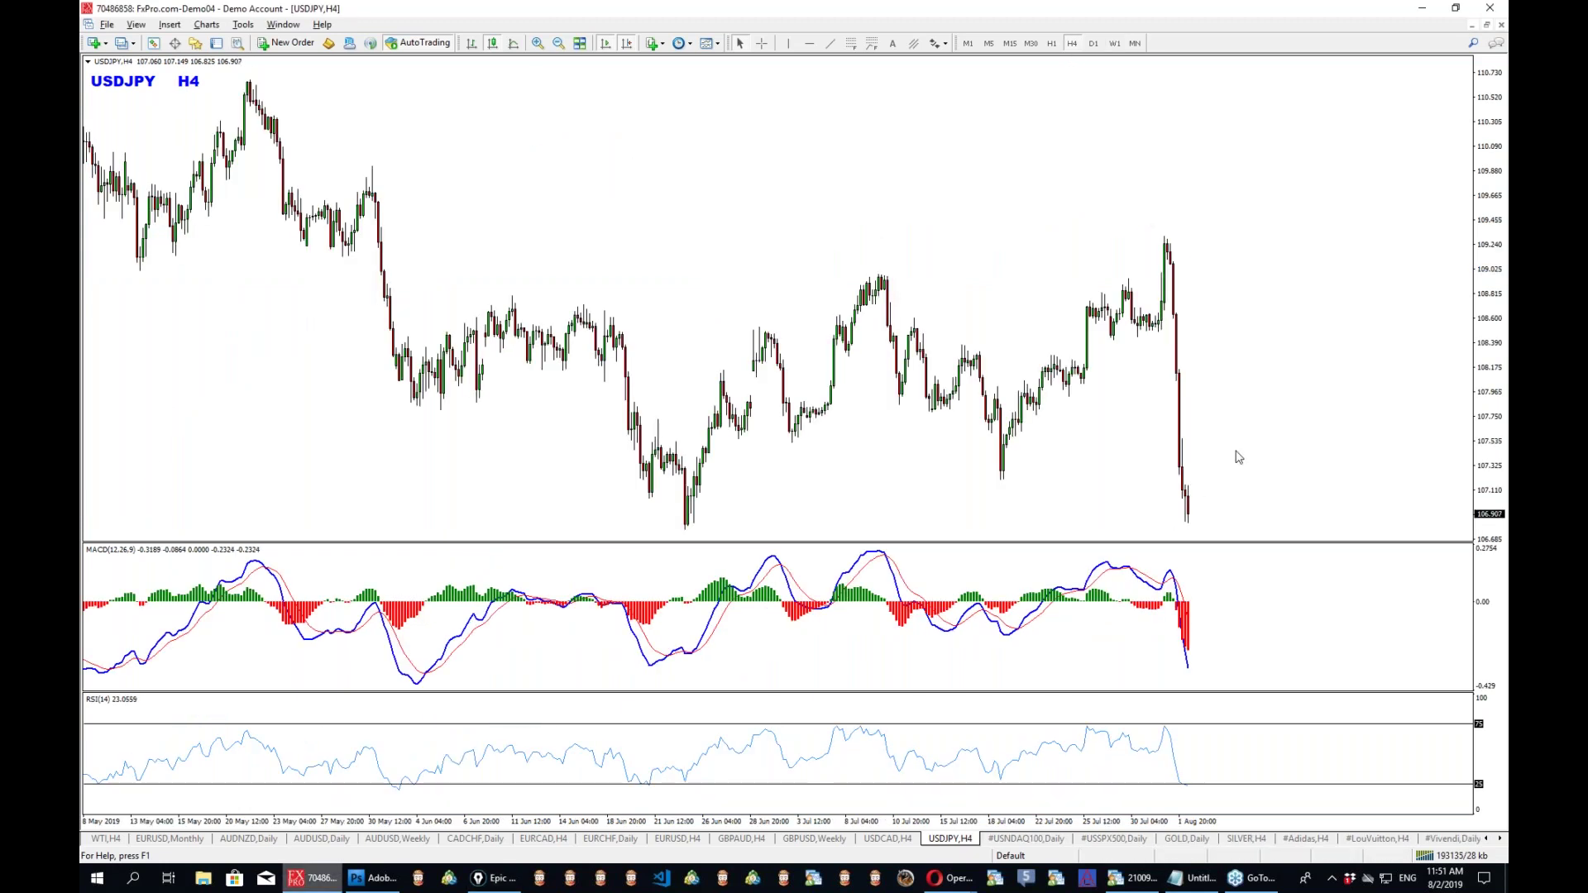
pyautogui.hotkey('alt', 'Tab')
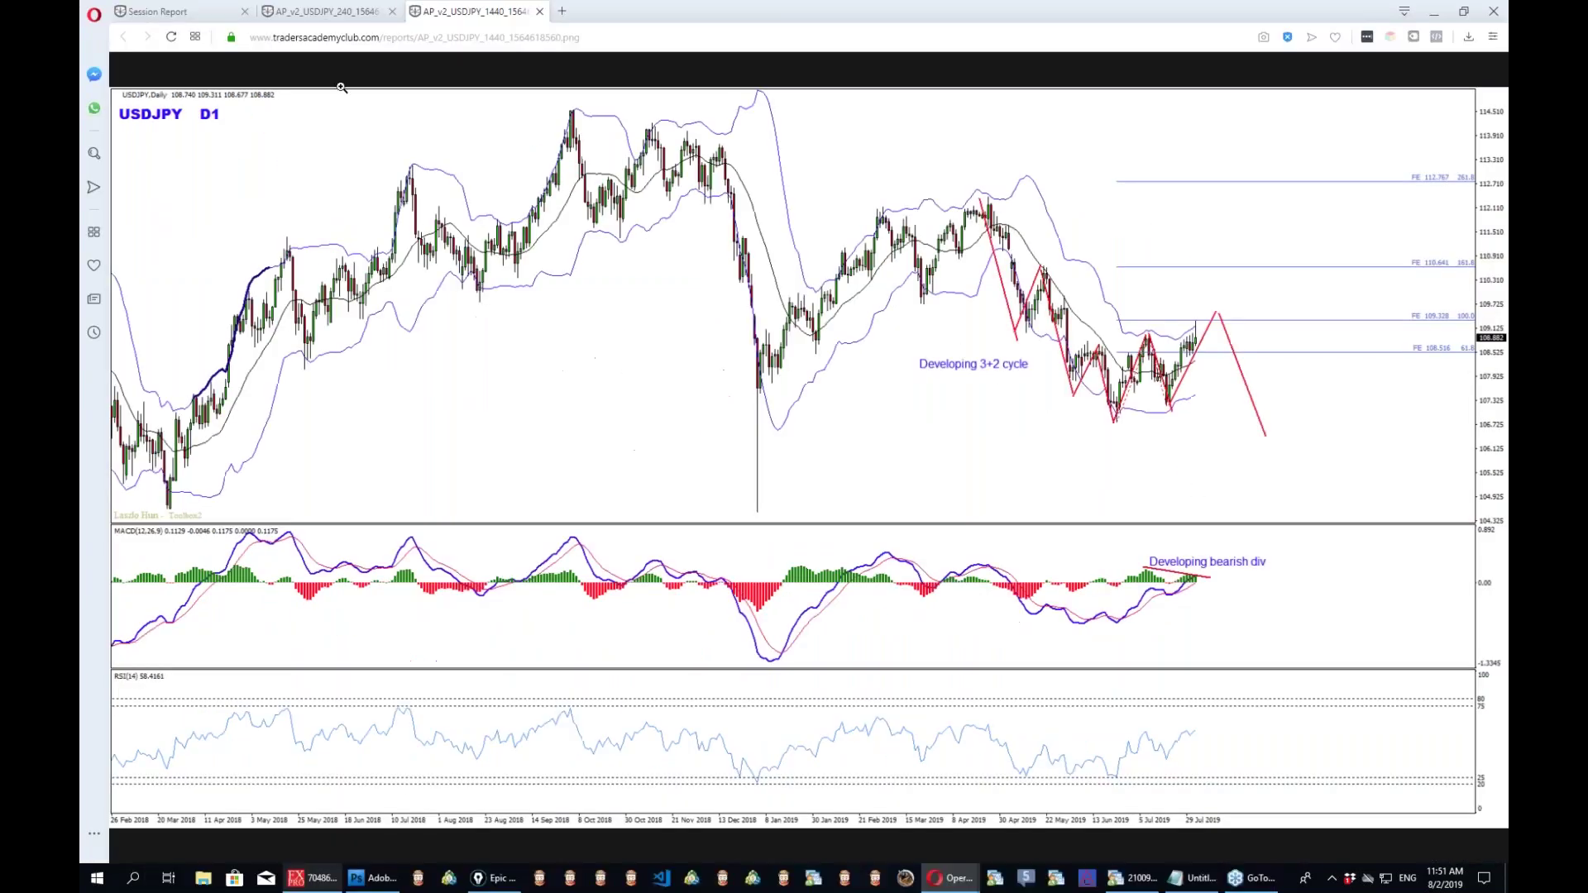
pyautogui.click(392, 11)
pyautogui.click(392, 11)
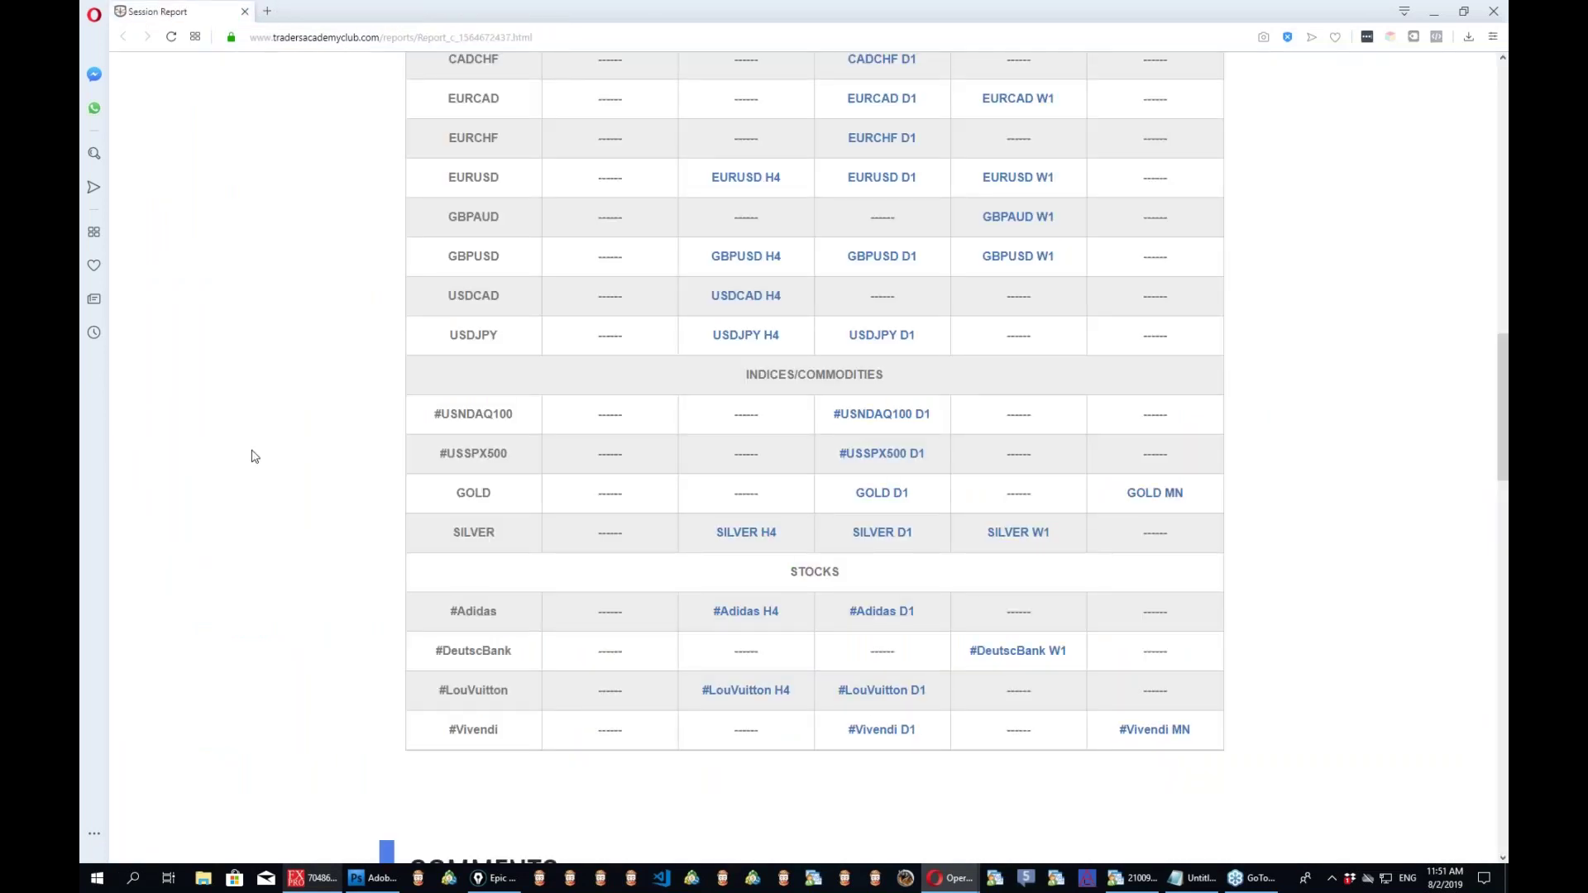
pyautogui.middleClick(909, 419)
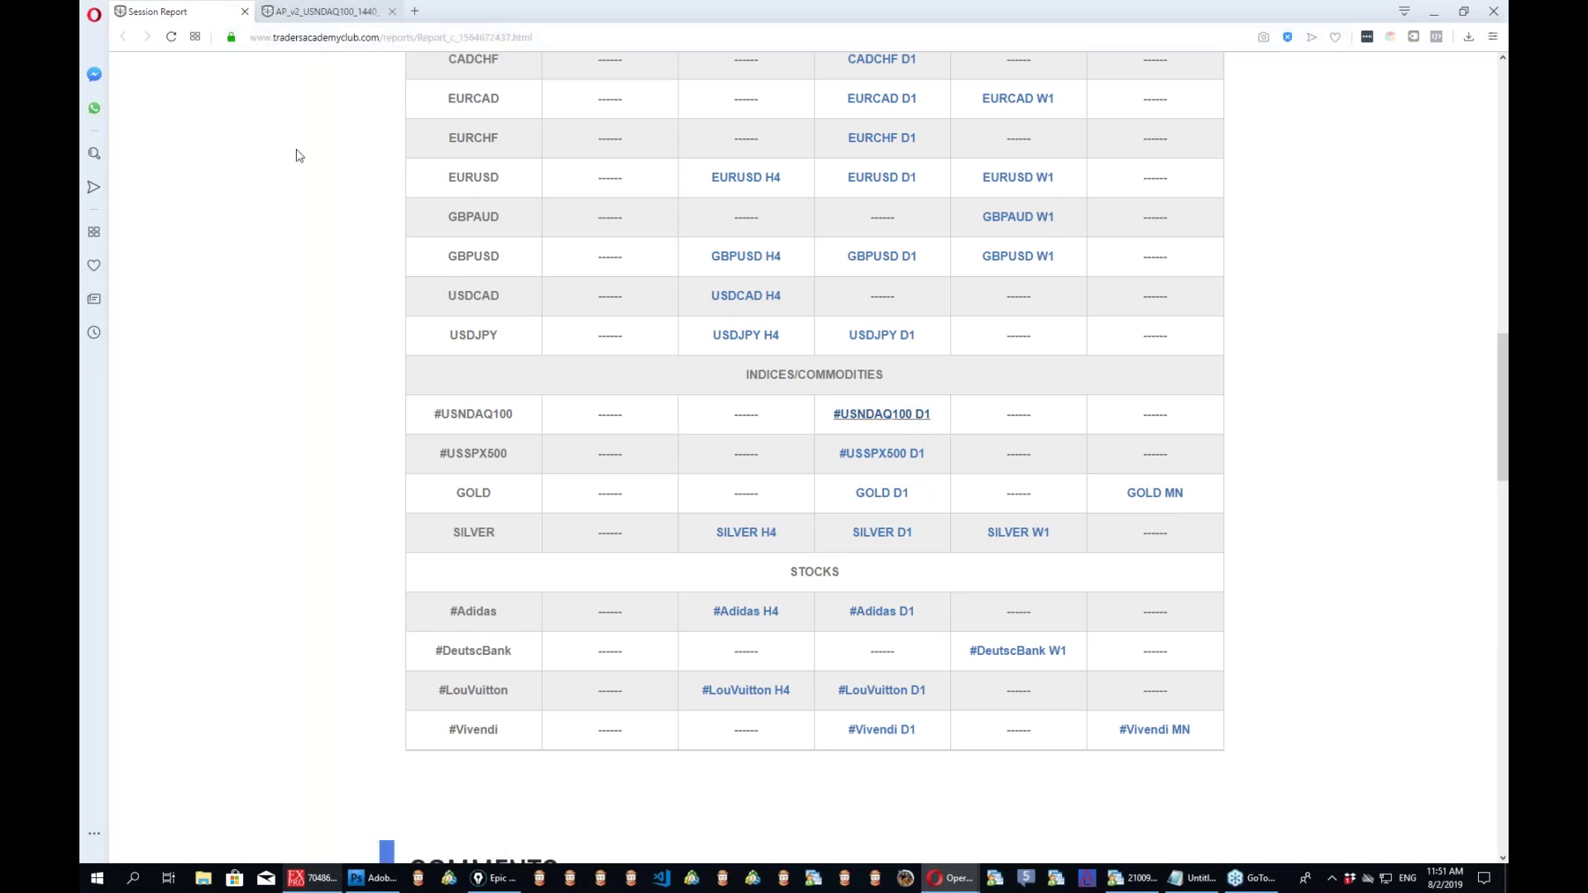
pyautogui.hotkey('ctrl', 'Tab')
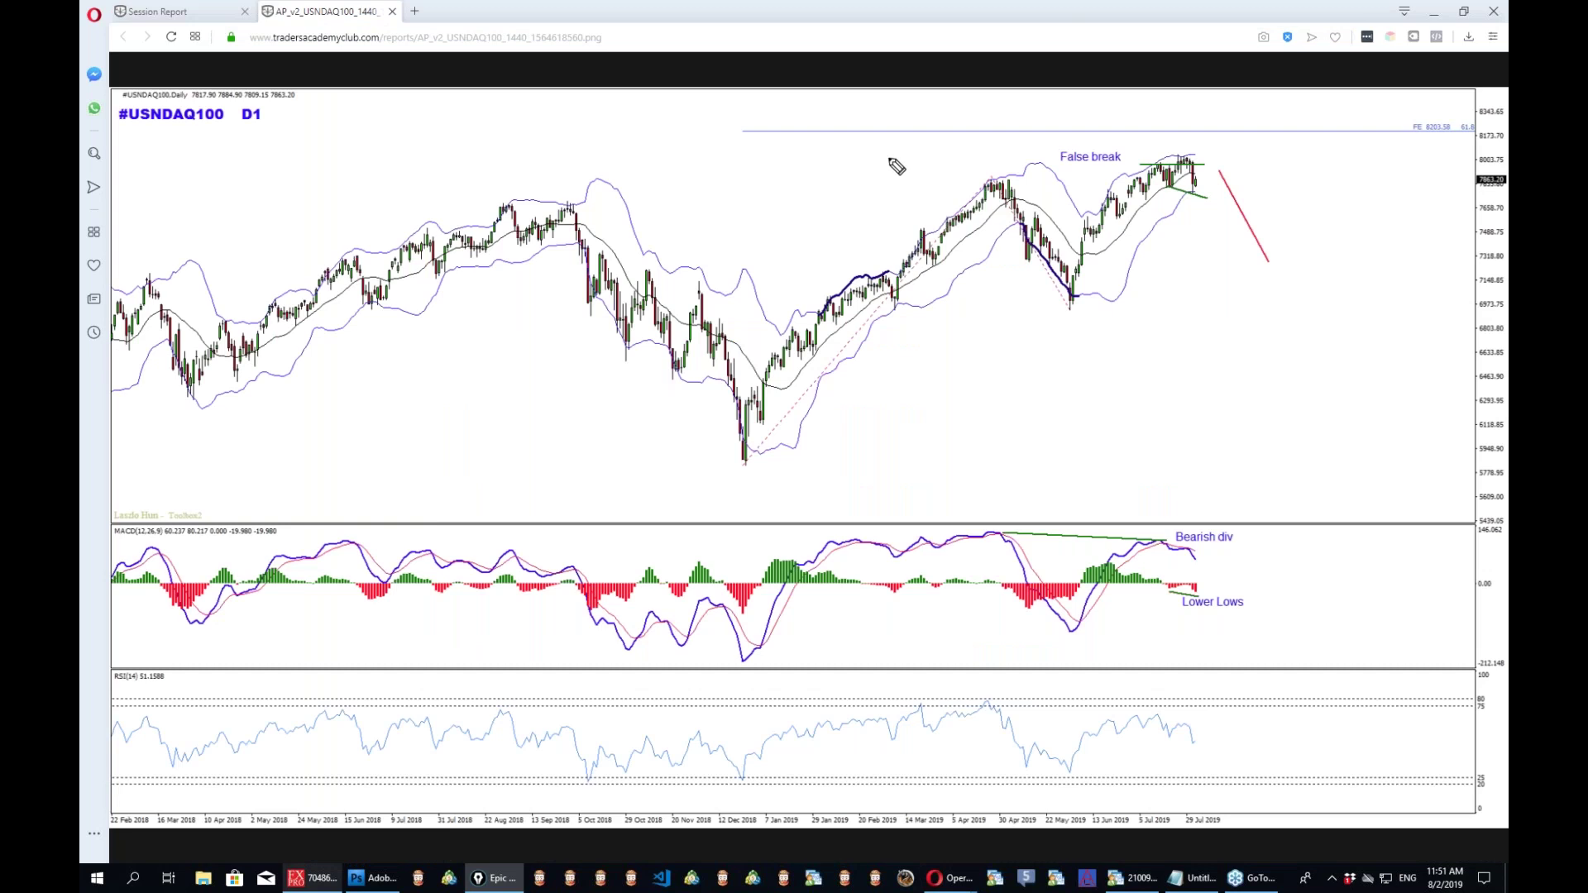
# Pen the higher highs, MACD divergence, three-wave rise and 61.8 expansion level on the #USNDAQ100 image, and clear the marks.
pyautogui.moveTo(1146, 157); pyautogui.dragTo(1182, 147)
pyautogui.moveTo(1145, 526); pyautogui.dragTo(1166, 536)
pyautogui.moveTo(967, 173); pyautogui.dragTo(1240, 137)
pyautogui.moveTo(724, 468)
pyautogui.mouseDown()
pyautogui.moveTo(960, 184)
pyautogui.moveTo(1071, 316)
pyautogui.moveTo(1144, 133)
pyautogui.mouseUp()
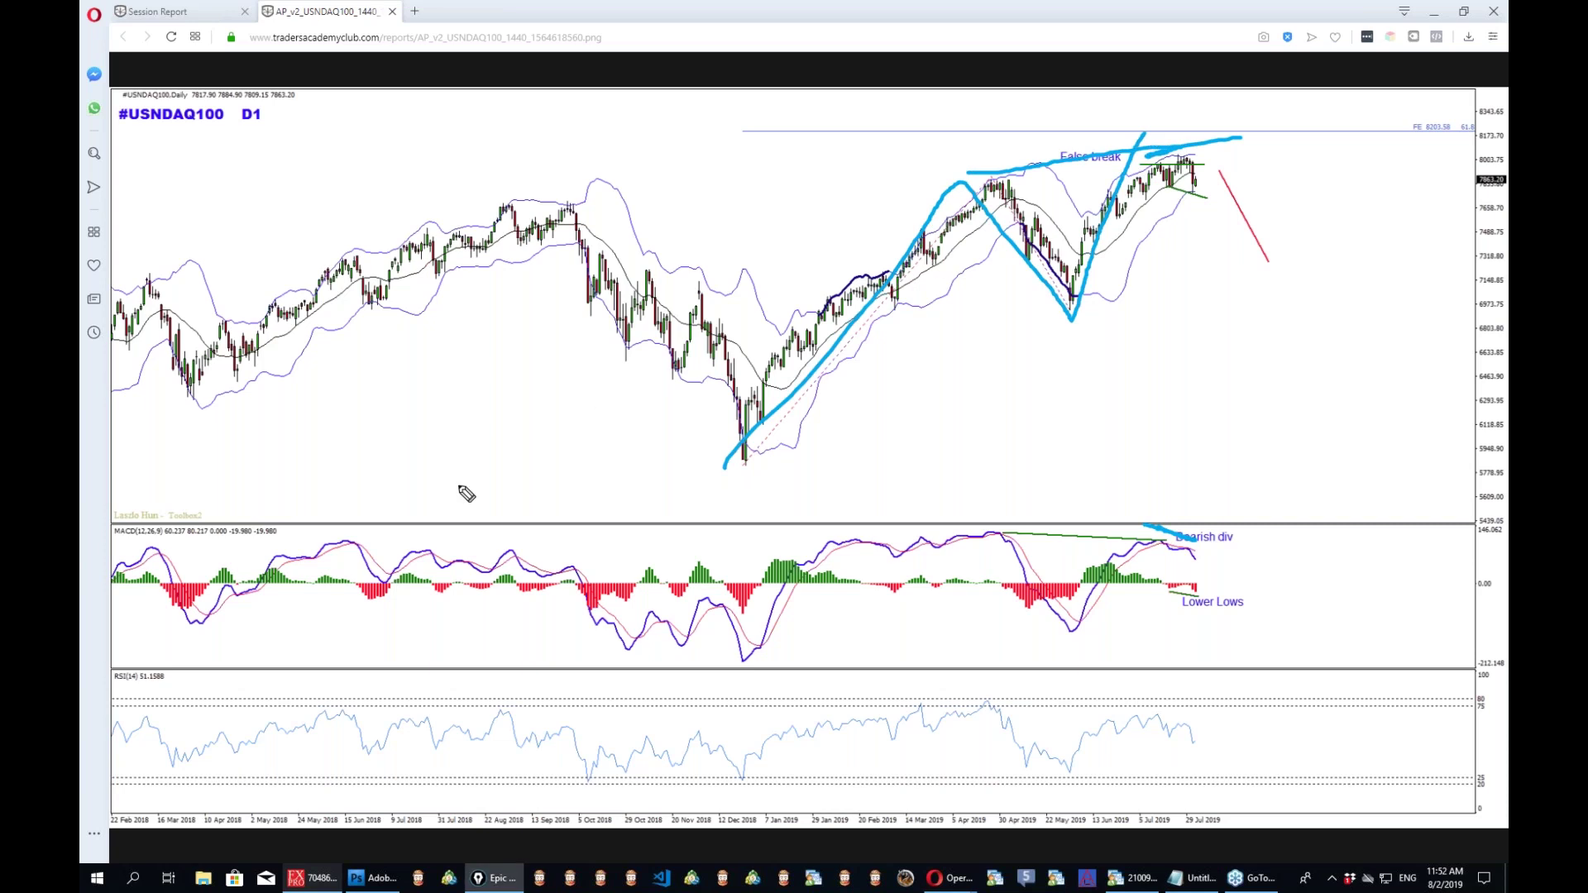
pyautogui.moveTo(1463, 112)
pyautogui.mouseDown()
pyautogui.moveTo(1489, 124)
pyautogui.moveTo(1453, 94)
pyautogui.mouseUp()
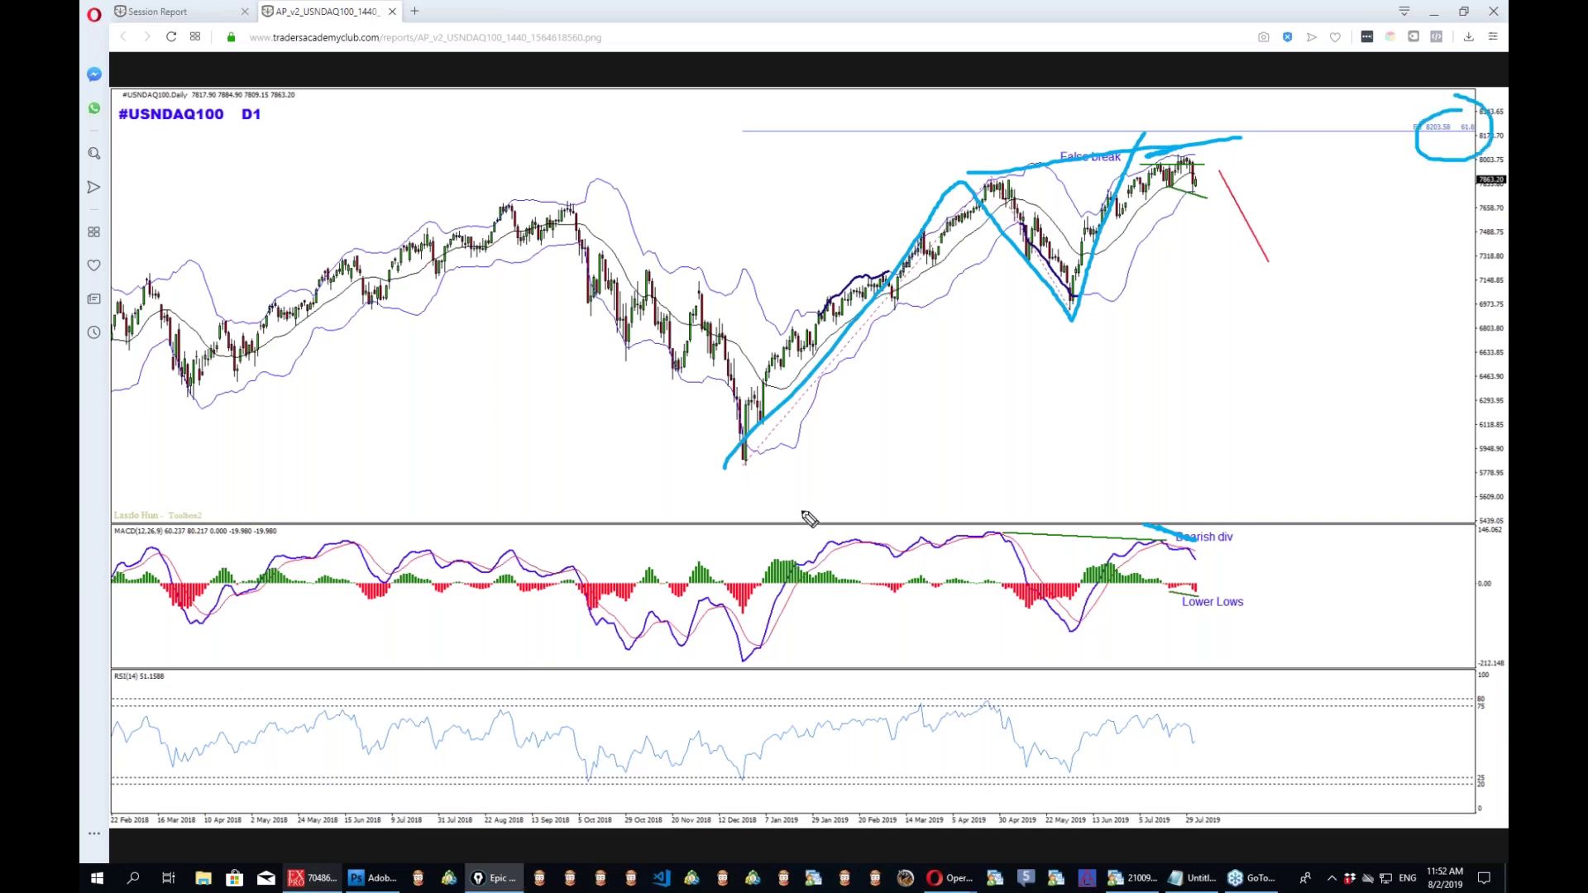
pyautogui.moveTo(1199, 124); pyautogui.dragTo(1240, 120)
pyautogui.hotkey('ctrl', 'shift', '7')
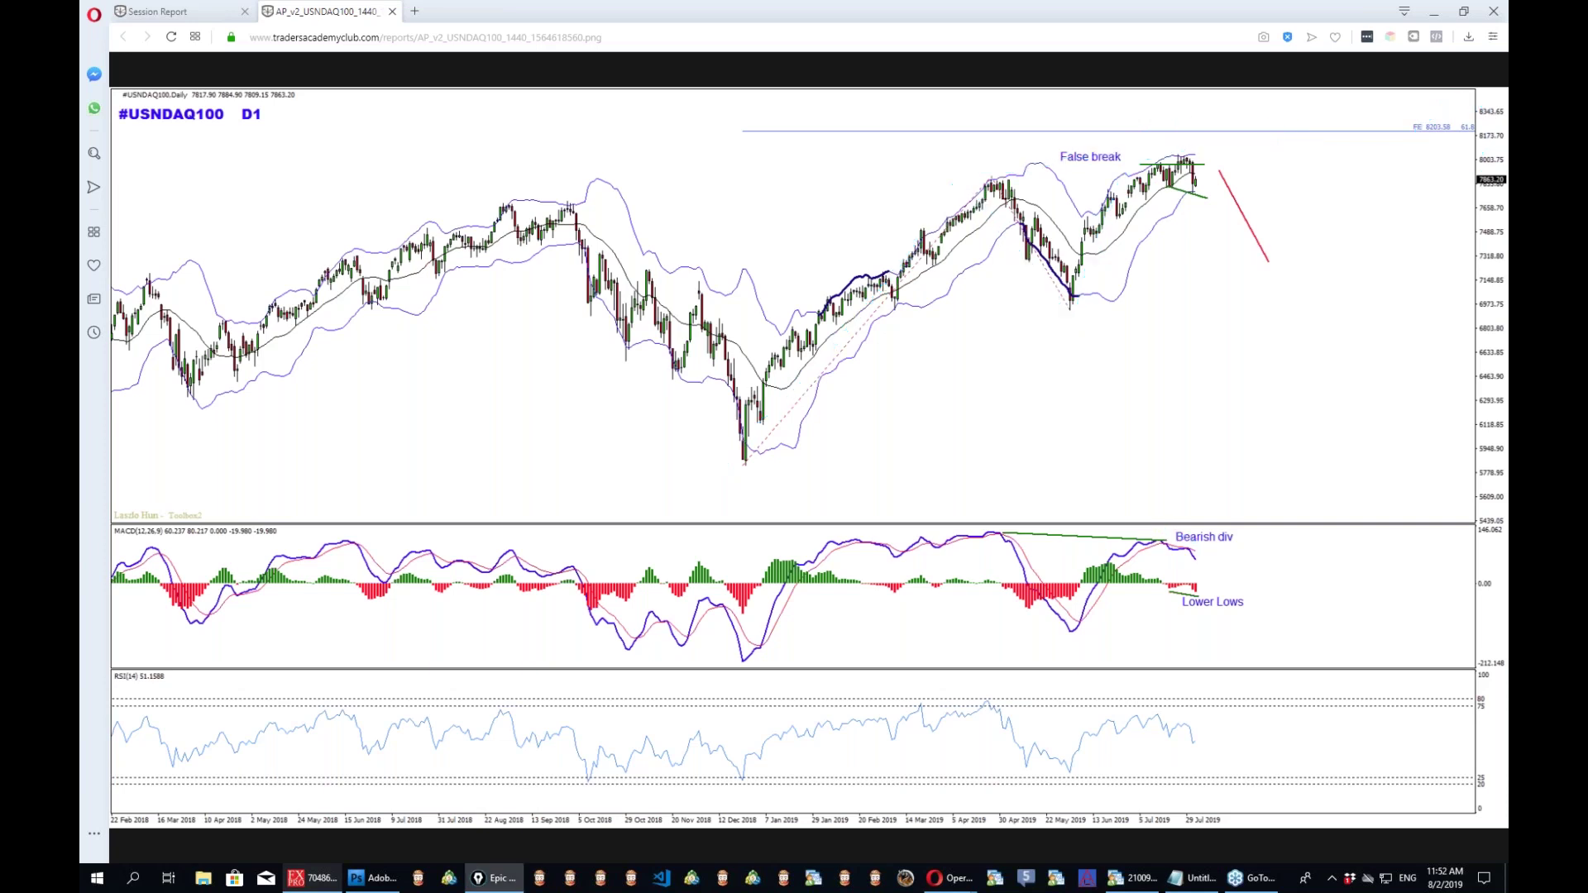
# Mark the latest lower lows and the drop from the false break on the #USNDAQ100 image, and clear the marks.
pyautogui.moveTo(1161, 190); pyautogui.dragTo(1205, 203)
pyautogui.moveTo(1181, 148)
pyautogui.mouseDown()
pyautogui.moveTo(1152, 159)
pyautogui.moveTo(1161, 192)
pyautogui.mouseUp()
pyautogui.press('Escape')
# Show the #USNDAQ100 H4 chart in MetaTrader and trace its rising highs and falling lows with the pen.
pyautogui.hotkey('alt', 'Tab')
pyautogui.click(1025, 838)
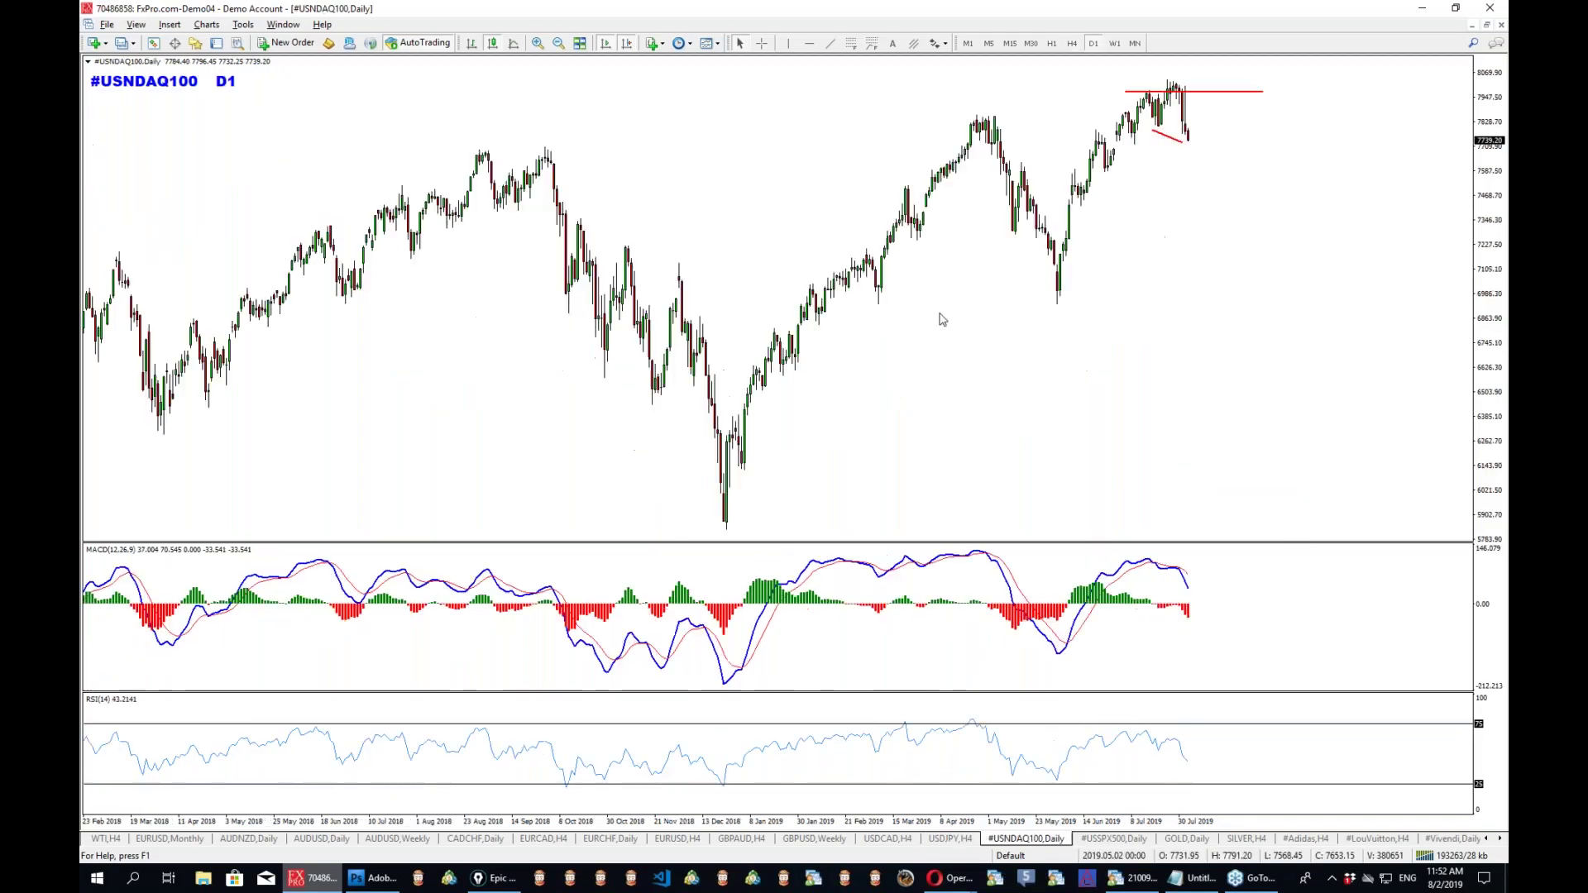
pyautogui.click(1071, 44)
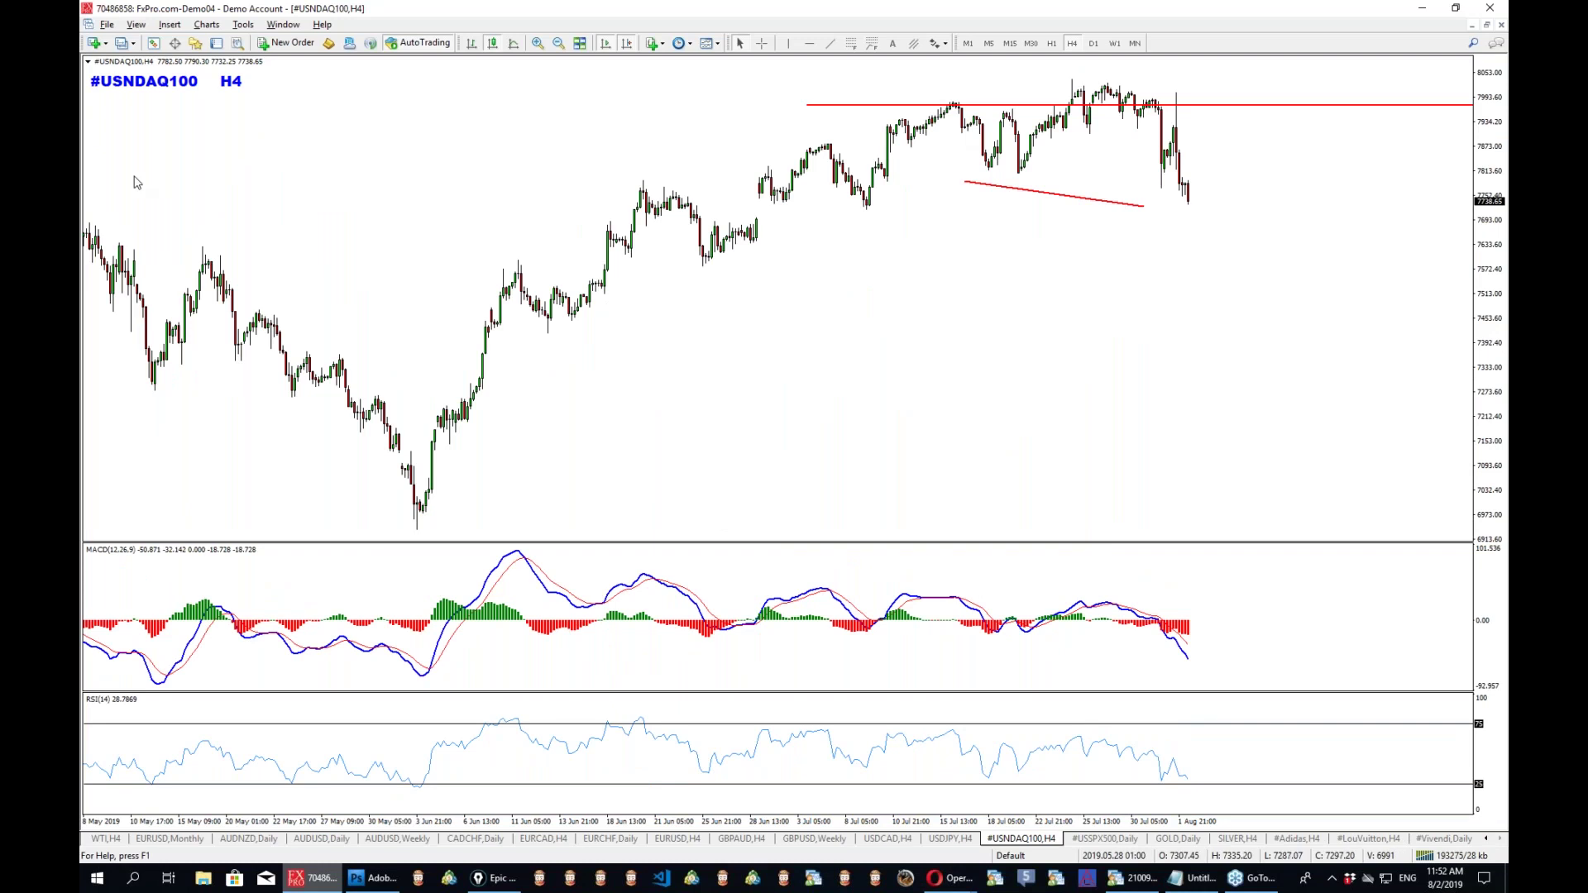
pyautogui.moveTo(910, 94); pyautogui.dragTo(1168, 59)
pyautogui.moveTo(969, 170); pyautogui.dragTo(1165, 201)
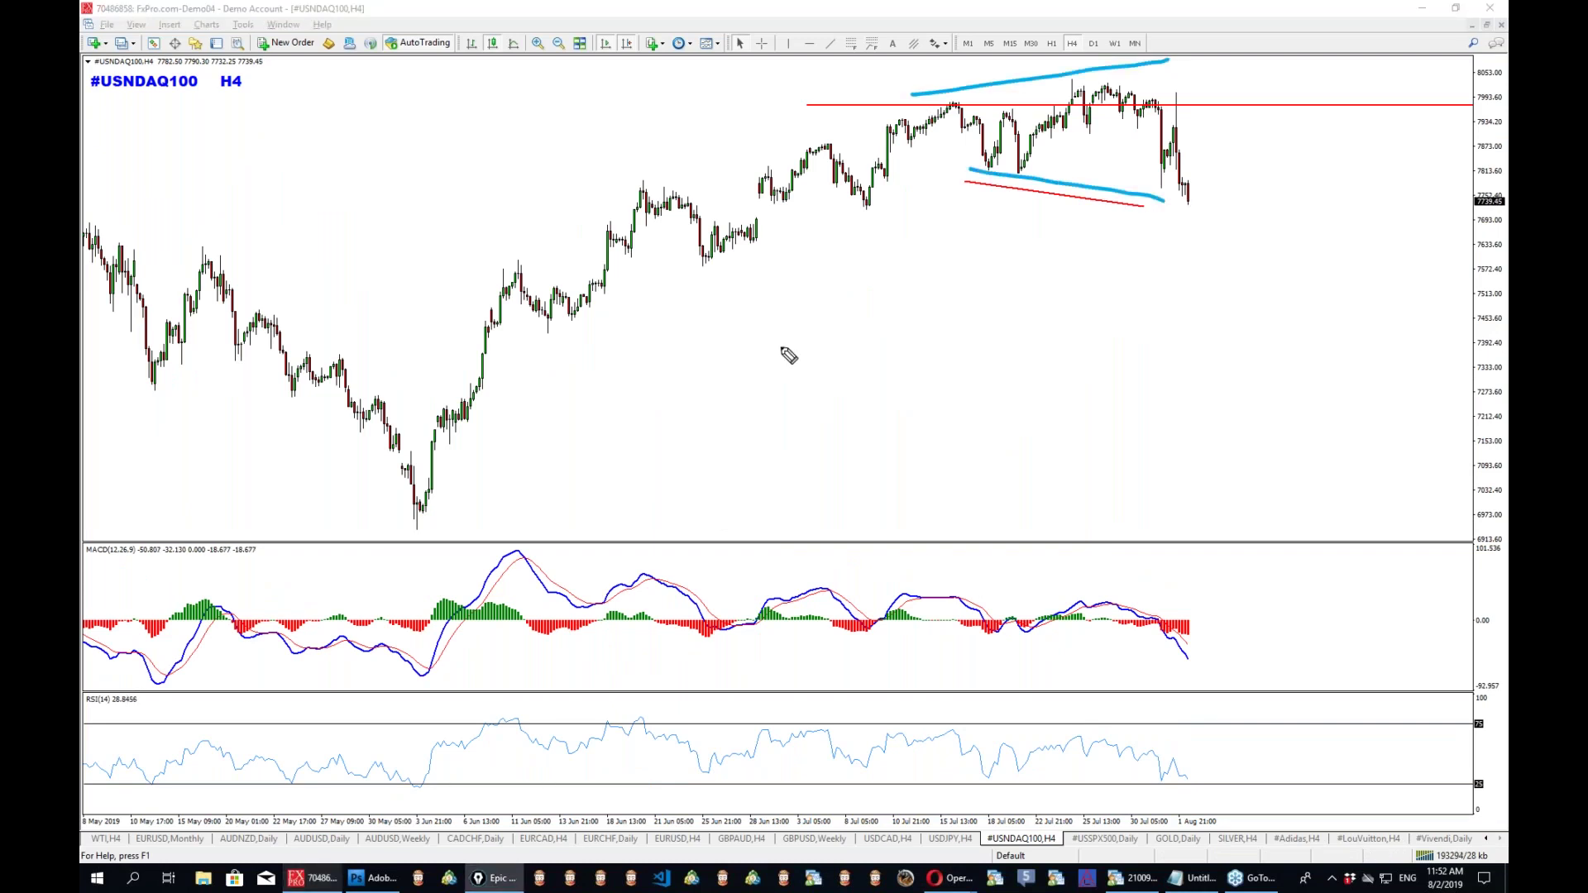
# Pen the range's upper and lower limits, circle the latest retest, draw a downward arrow below support, and clear the marks.
pyautogui.moveTo(1044, 76)
pyautogui.mouseDown()
pyautogui.moveTo(1295, 72)
pyautogui.moveTo(1201, 86)
pyautogui.mouseUp()
pyautogui.moveTo(907, 173); pyautogui.dragTo(1304, 173)
pyautogui.moveTo(1354, 64)
pyautogui.mouseDown()
pyautogui.moveTo(1195, 101)
pyautogui.moveTo(1277, 387)
pyautogui.mouseUp()
pyautogui.moveTo(1252, 359); pyautogui.dragTo(1295, 413)
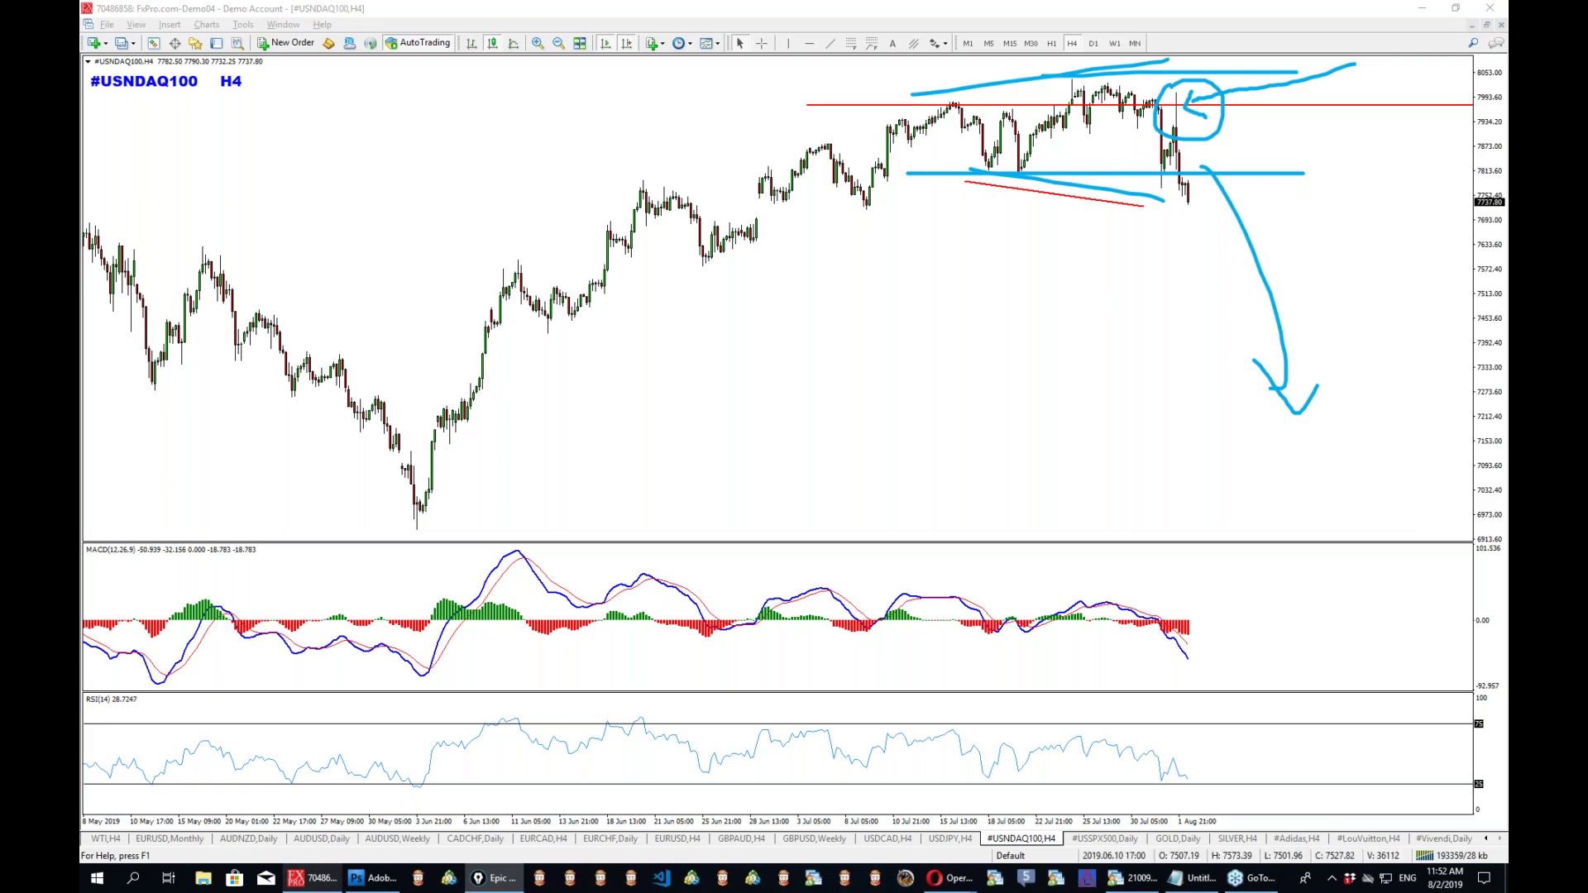
pyautogui.hotkey('ctrl', 'shift', '1')
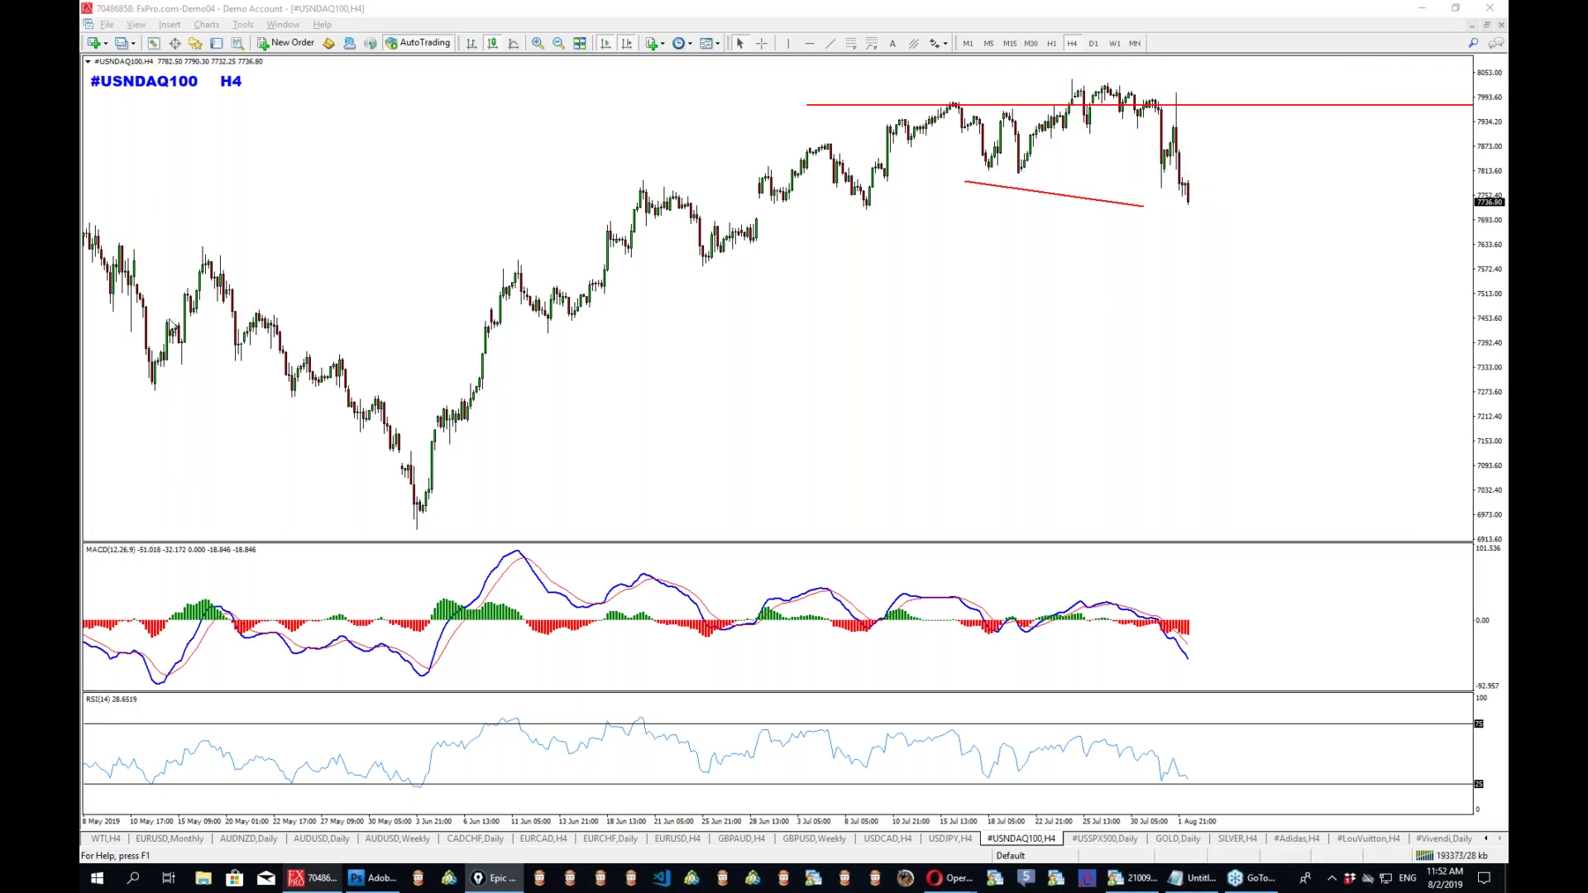
# Return the #USNDAQ100 chart to D1 and bring up the #USSPX500 daily chart.
pyautogui.click(1092, 43)
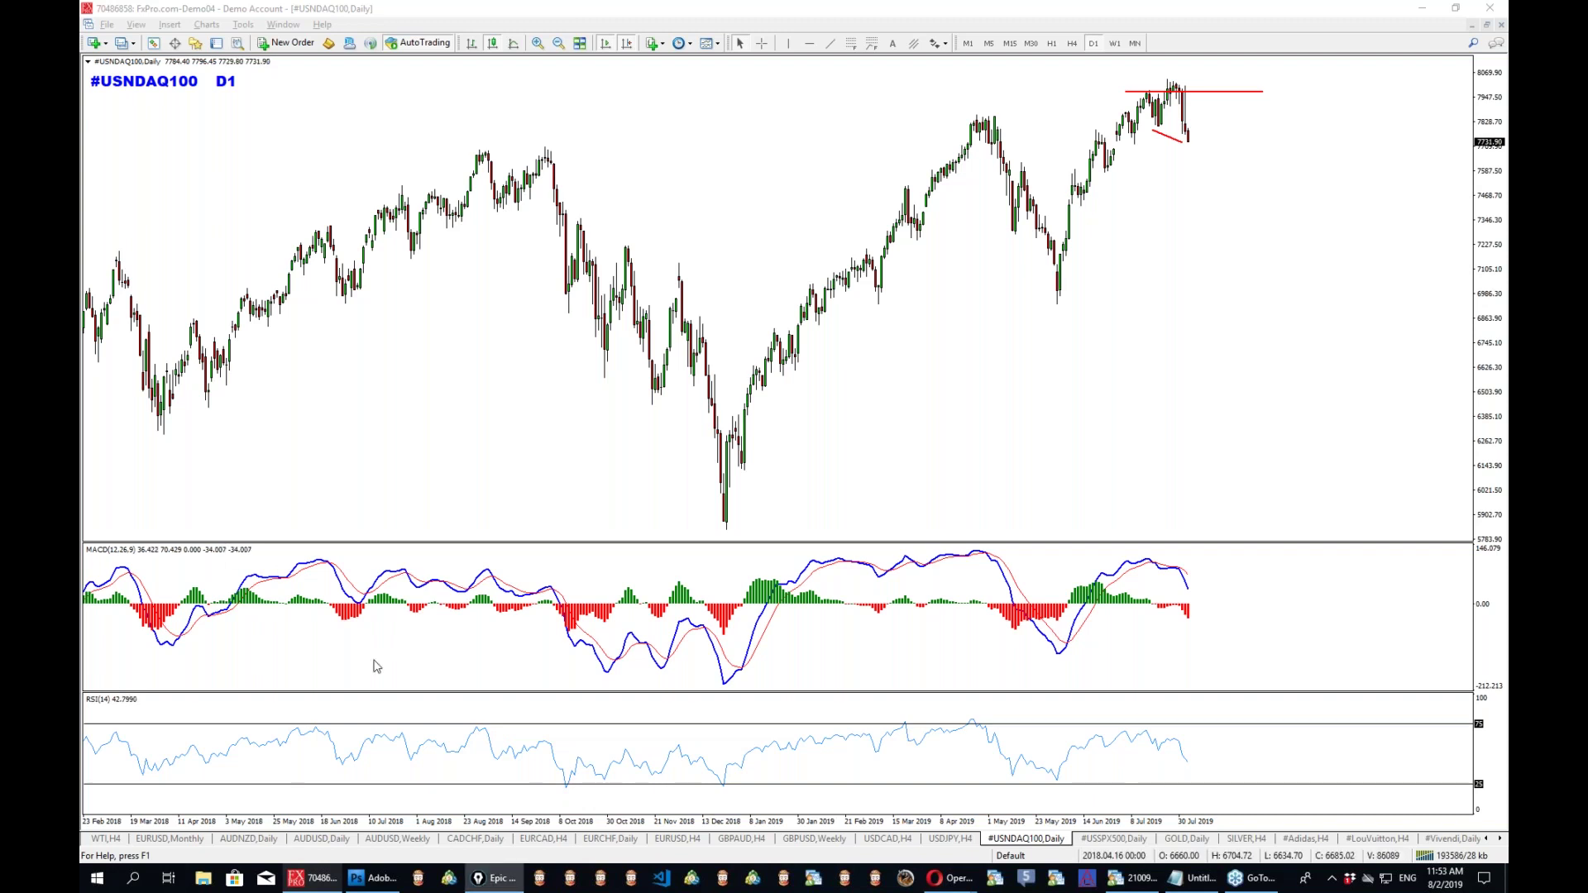
pyautogui.click(1114, 839)
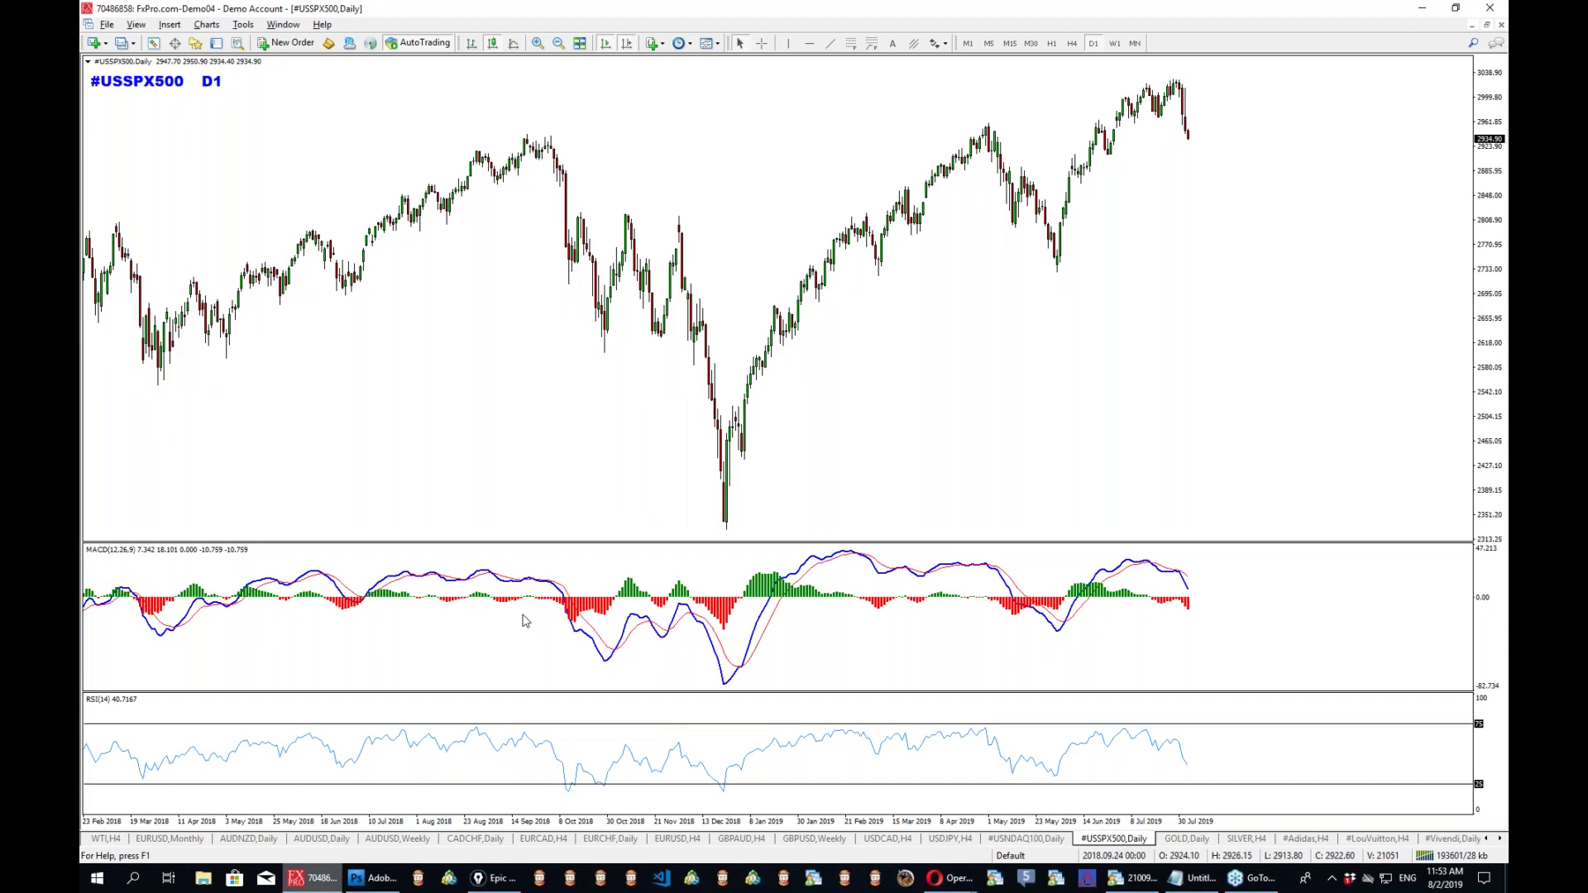
# Open the #USSPX500 D1 image from the browser's session report, circle its false break with the pen, and clear the mark.
pyautogui.click(316, 878)
pyautogui.click(200, 8)
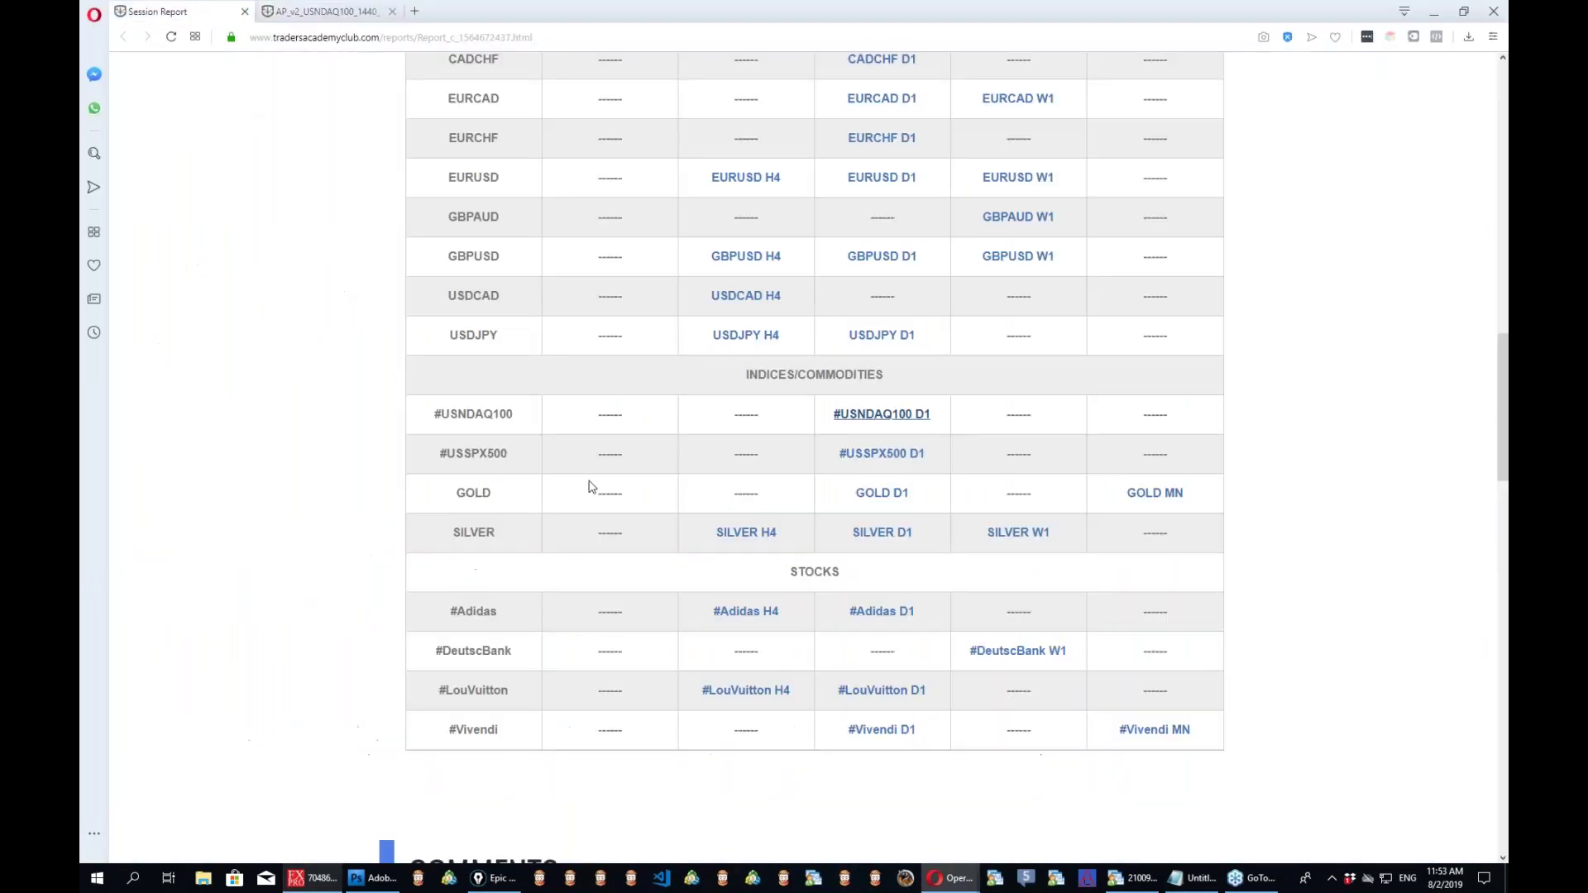
pyautogui.click(879, 456)
pyautogui.click(447, 13)
pyautogui.hotkey('ctrl', 'shift', '3')
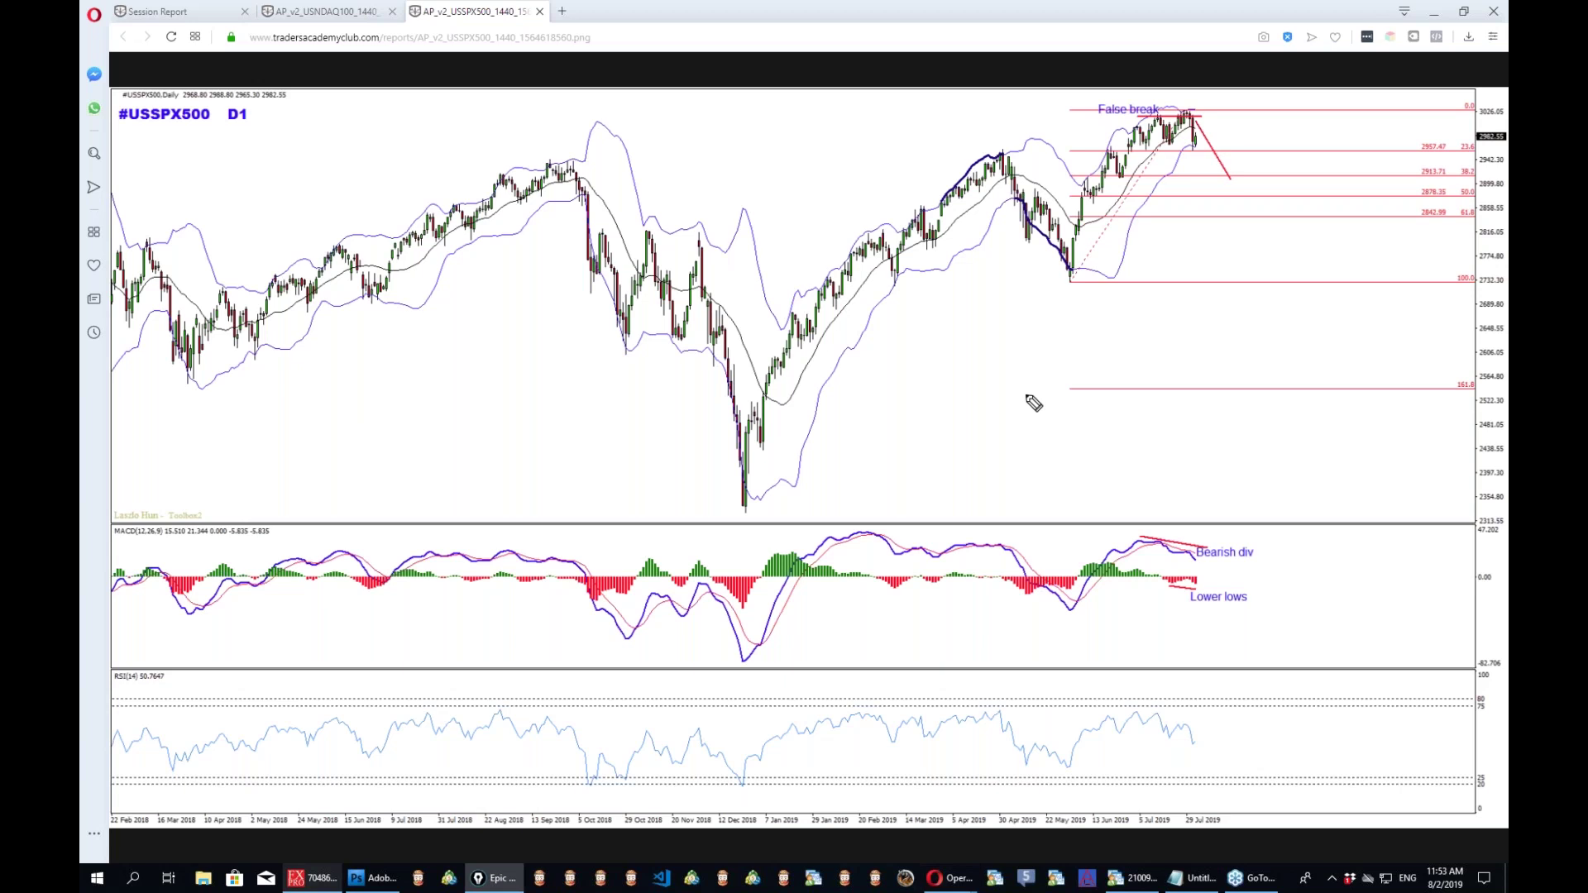
pyautogui.moveTo(1174, 90); pyautogui.dragTo(1184, 98)
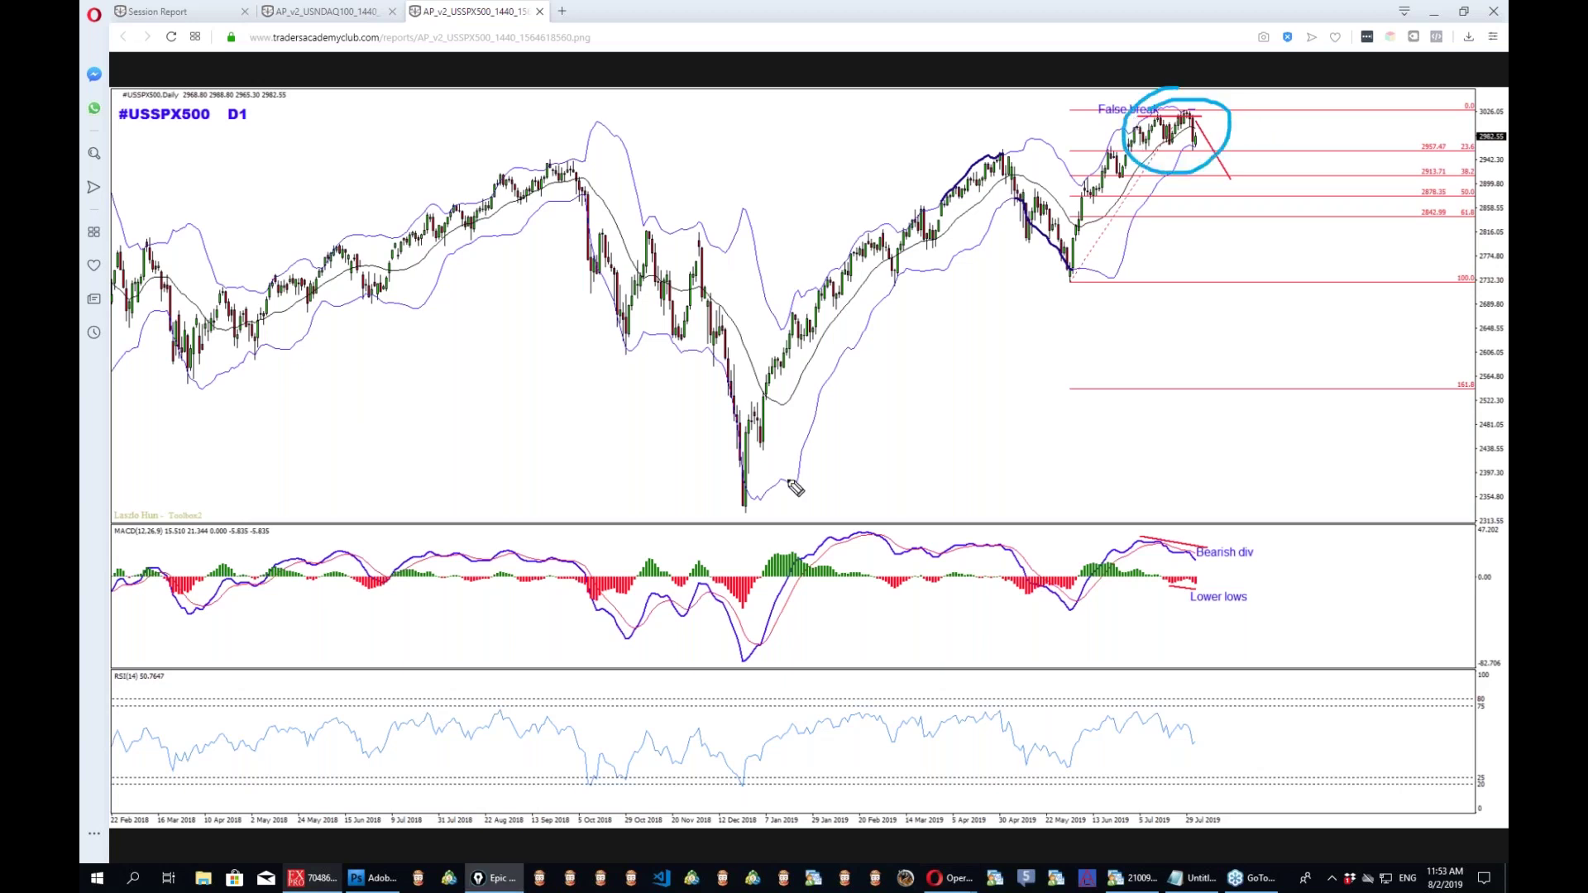
pyautogui.hotkey('ctrl', 'shift', '6')
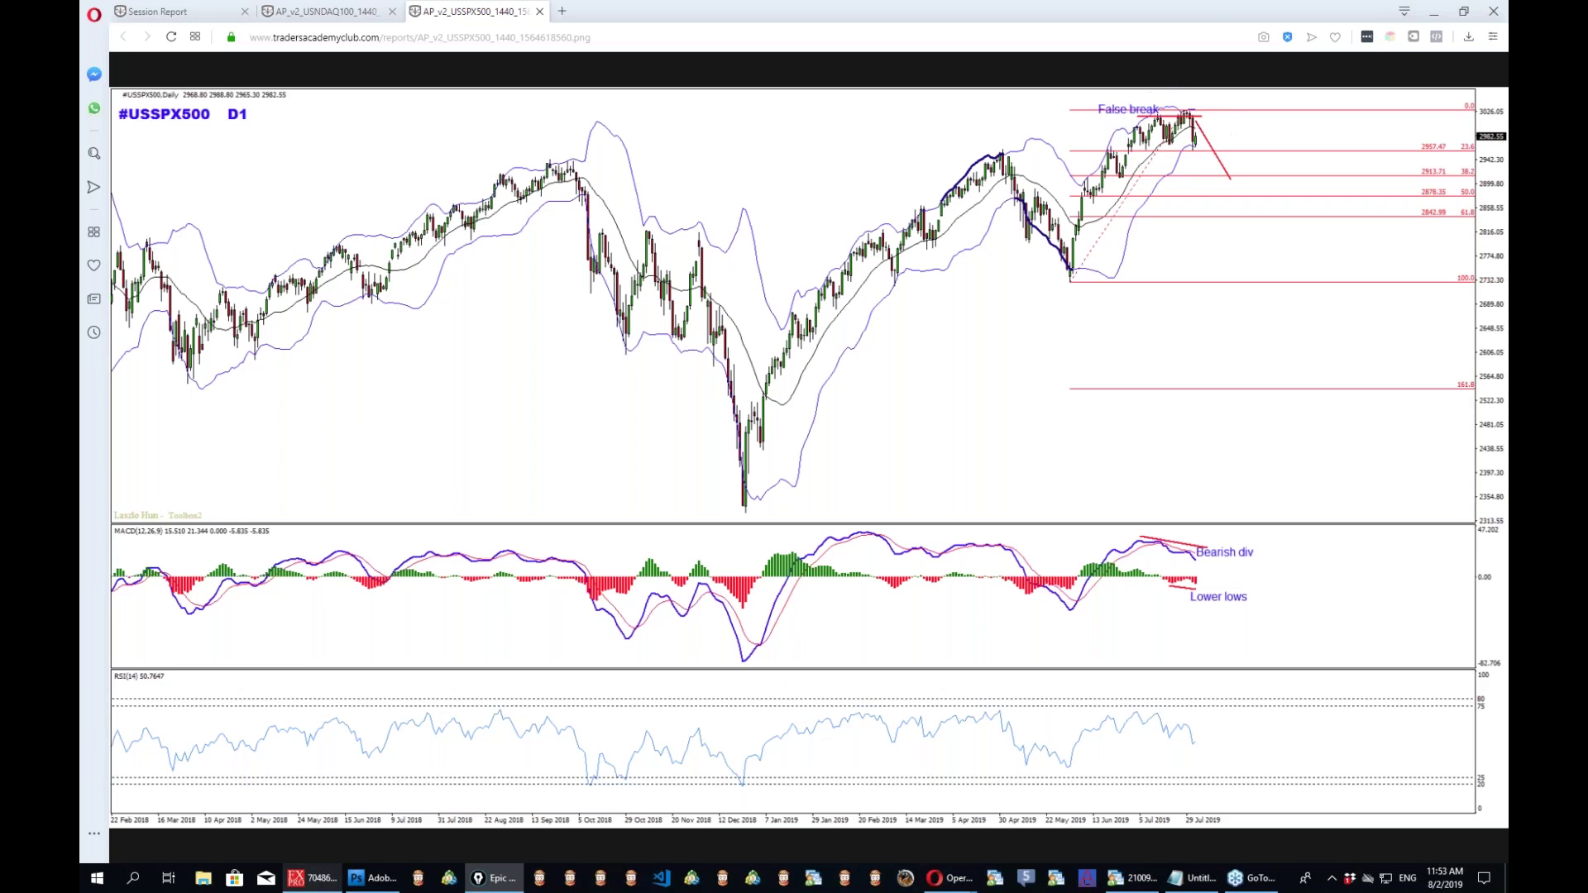
# Show #USSPX500 on H4 in MetaTrader and pen a mark across the recent swing lows.
pyautogui.click(314, 877)
pyautogui.click(1071, 43)
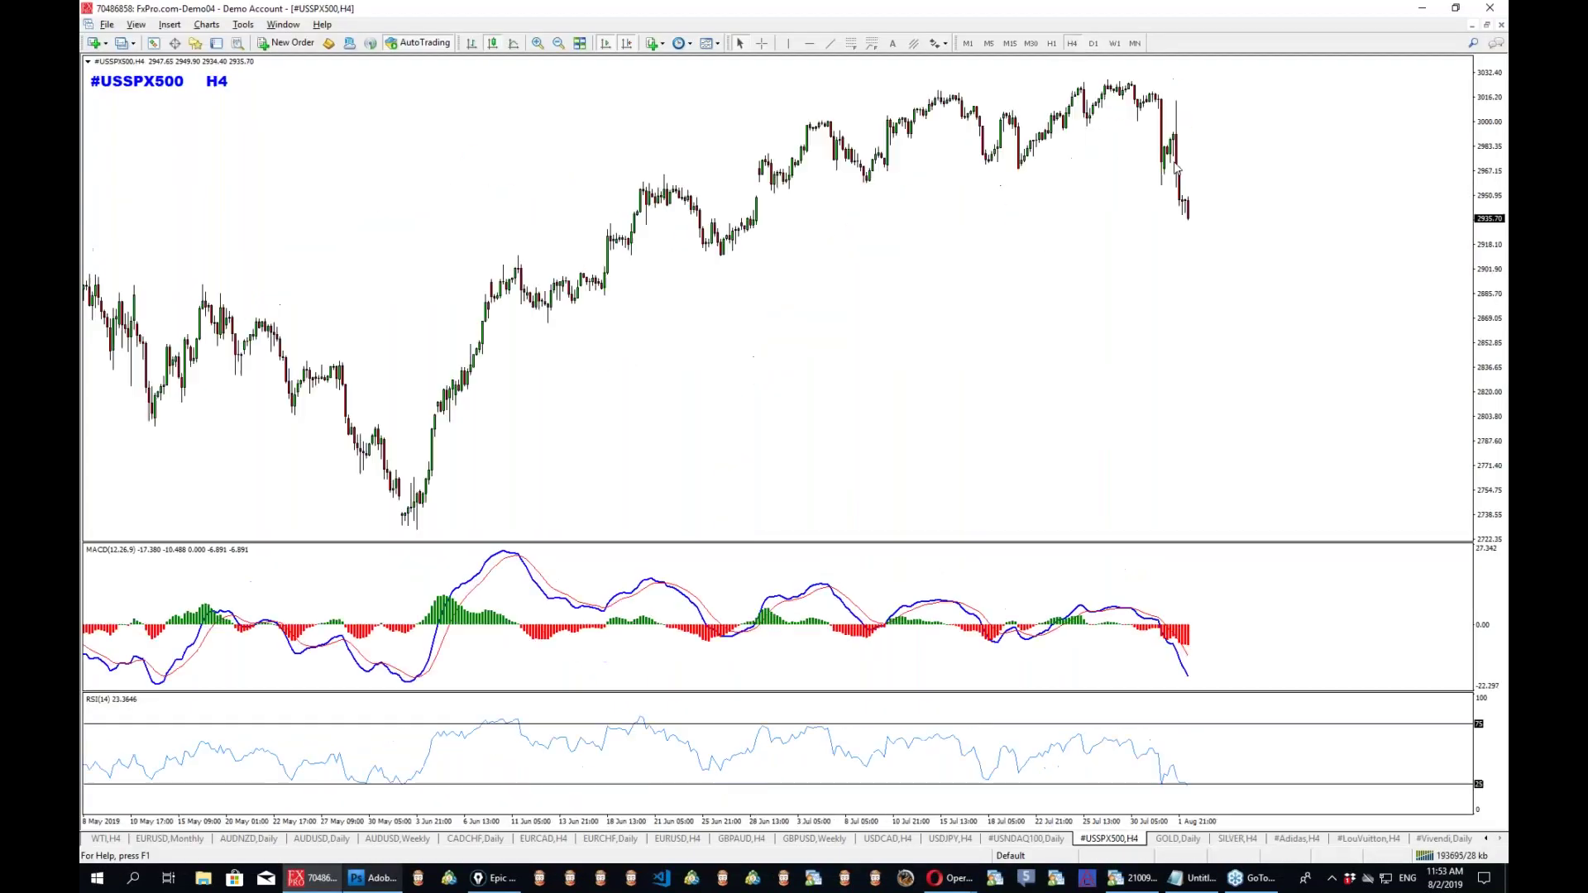
pyautogui.moveTo(1001, 166); pyautogui.dragTo(1215, 144)
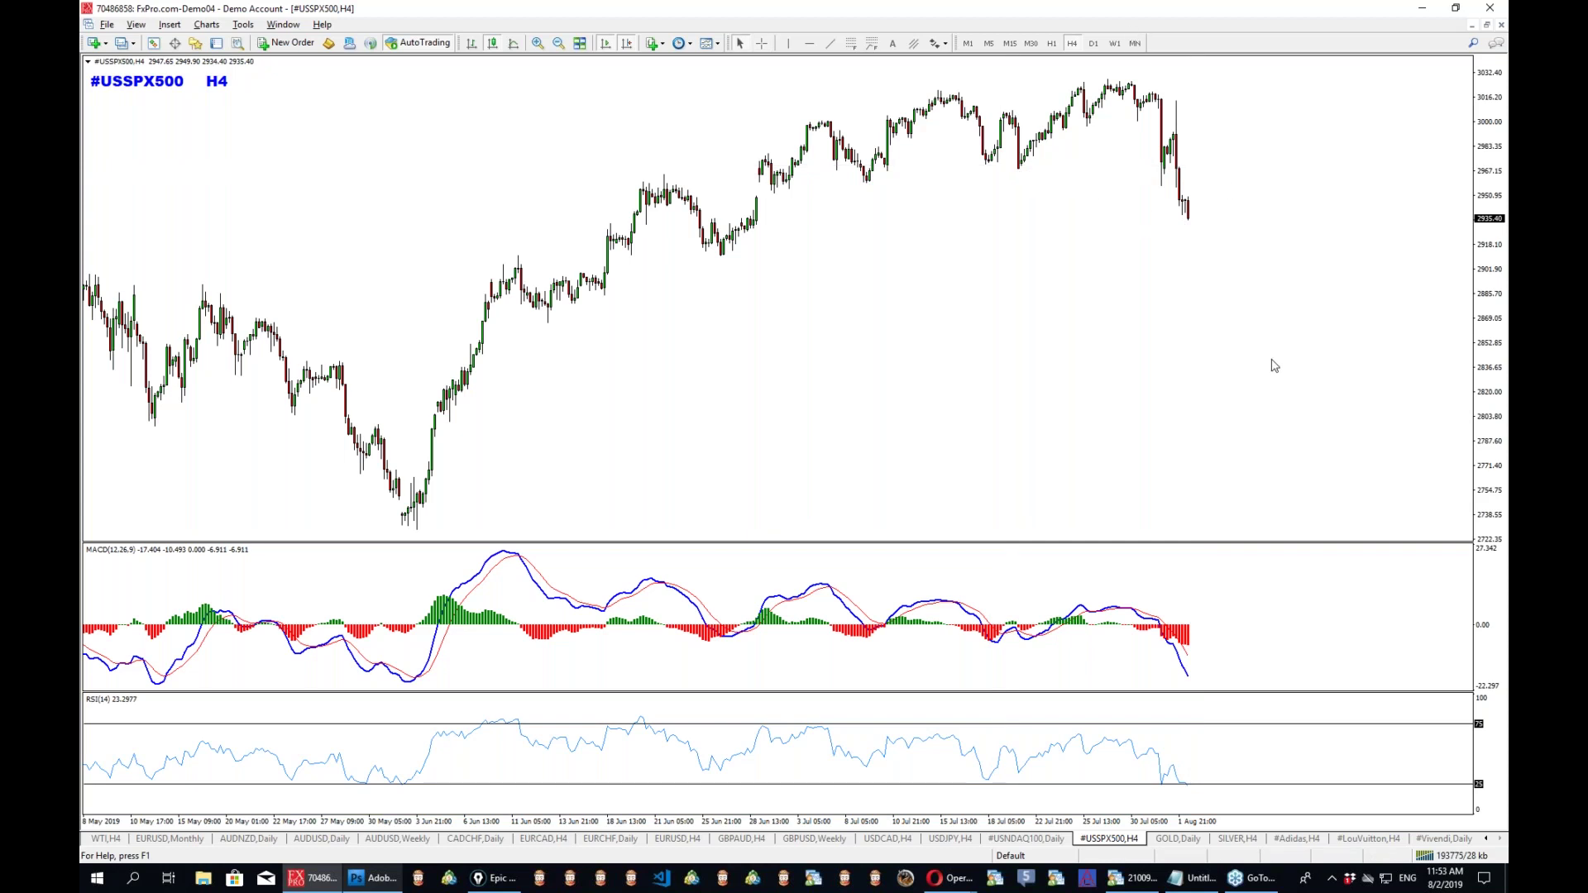
# Return to the browser, close both index images, and open the GOLD D1 image from the session report.
pyautogui.click(313, 877)
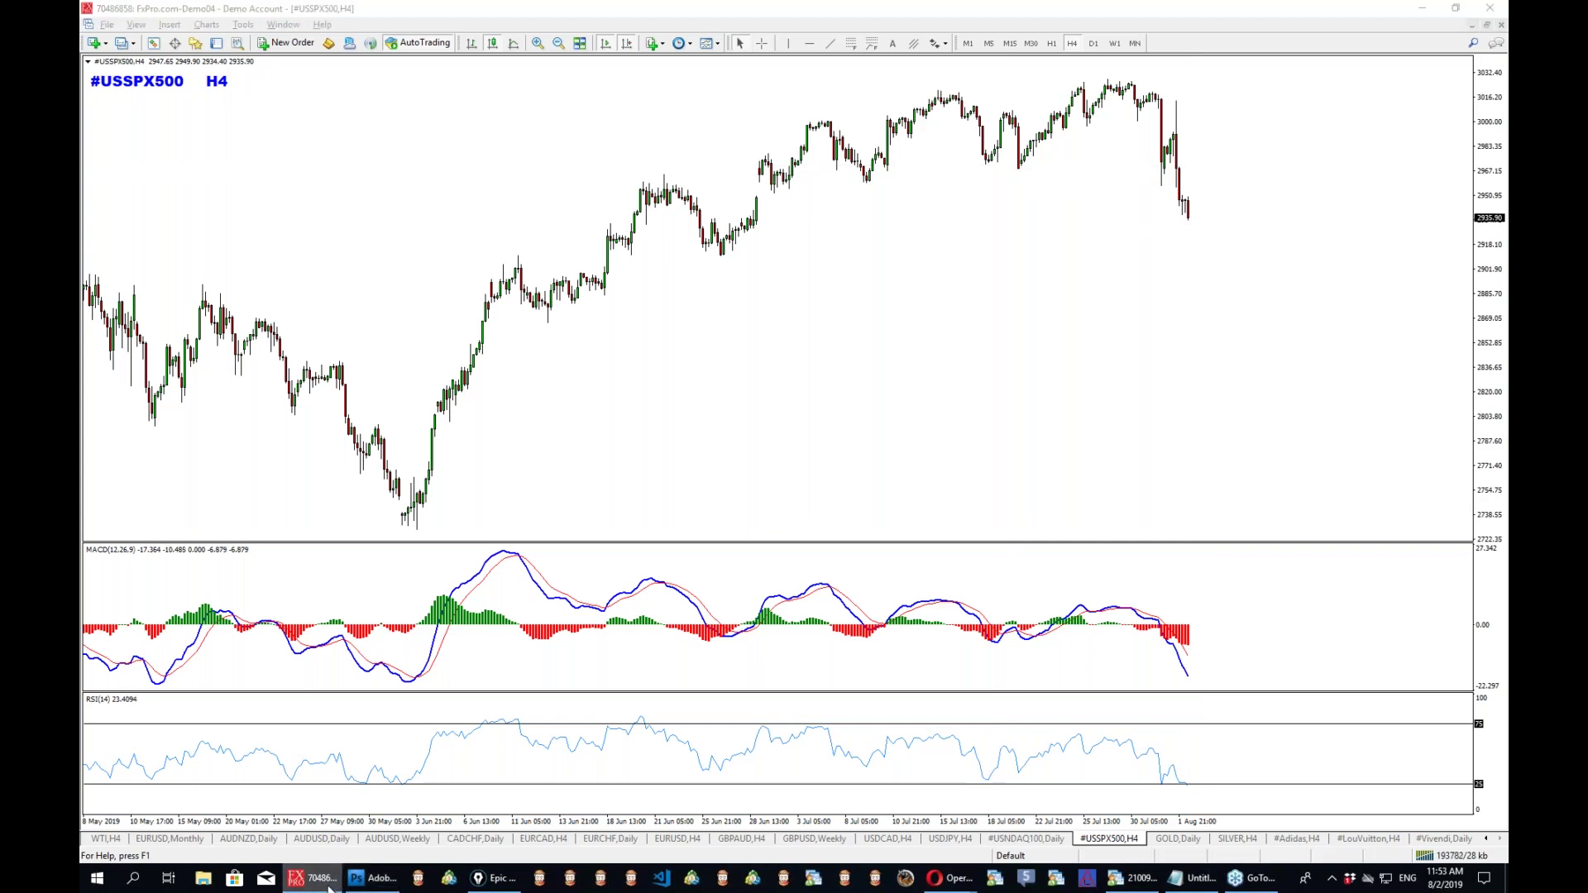
pyautogui.click(391, 12)
pyautogui.click(391, 11)
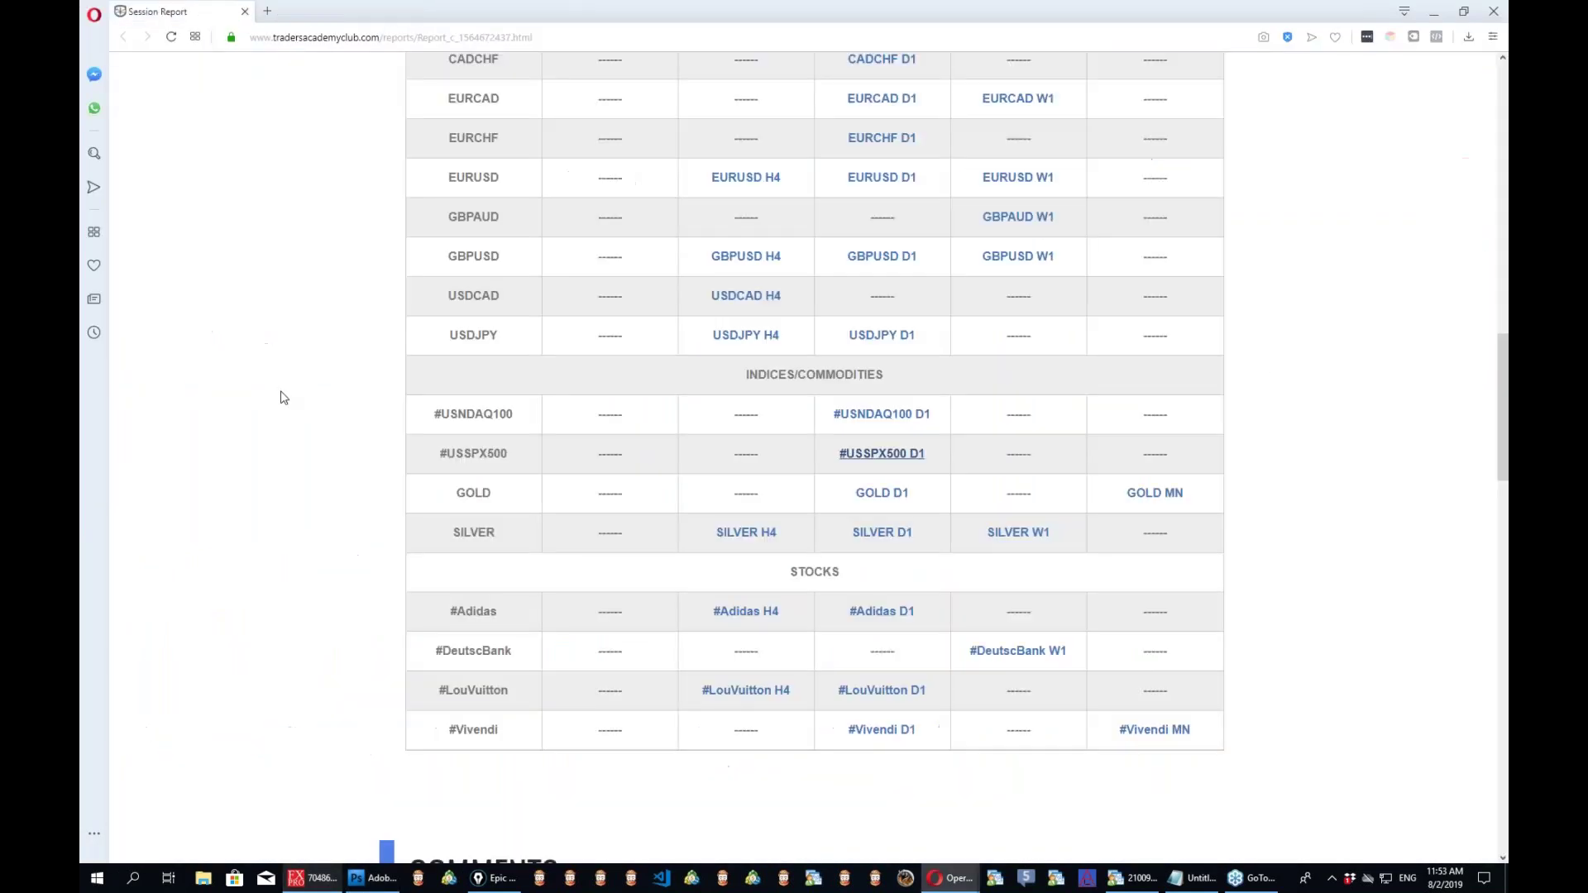
pyautogui.middleClick(885, 493)
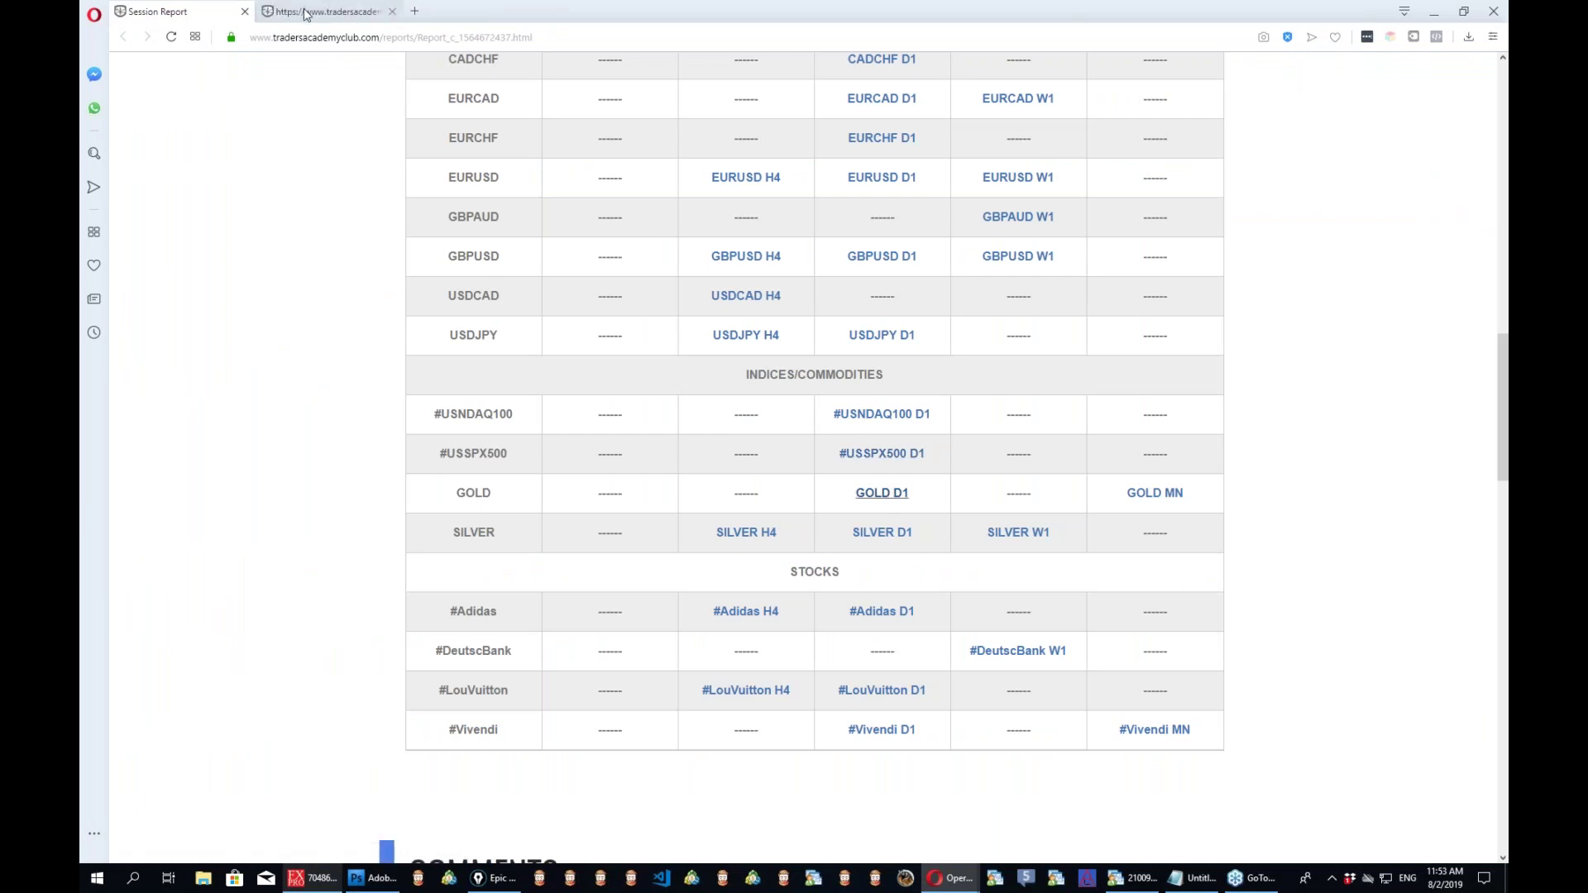
pyautogui.click(305, 12)
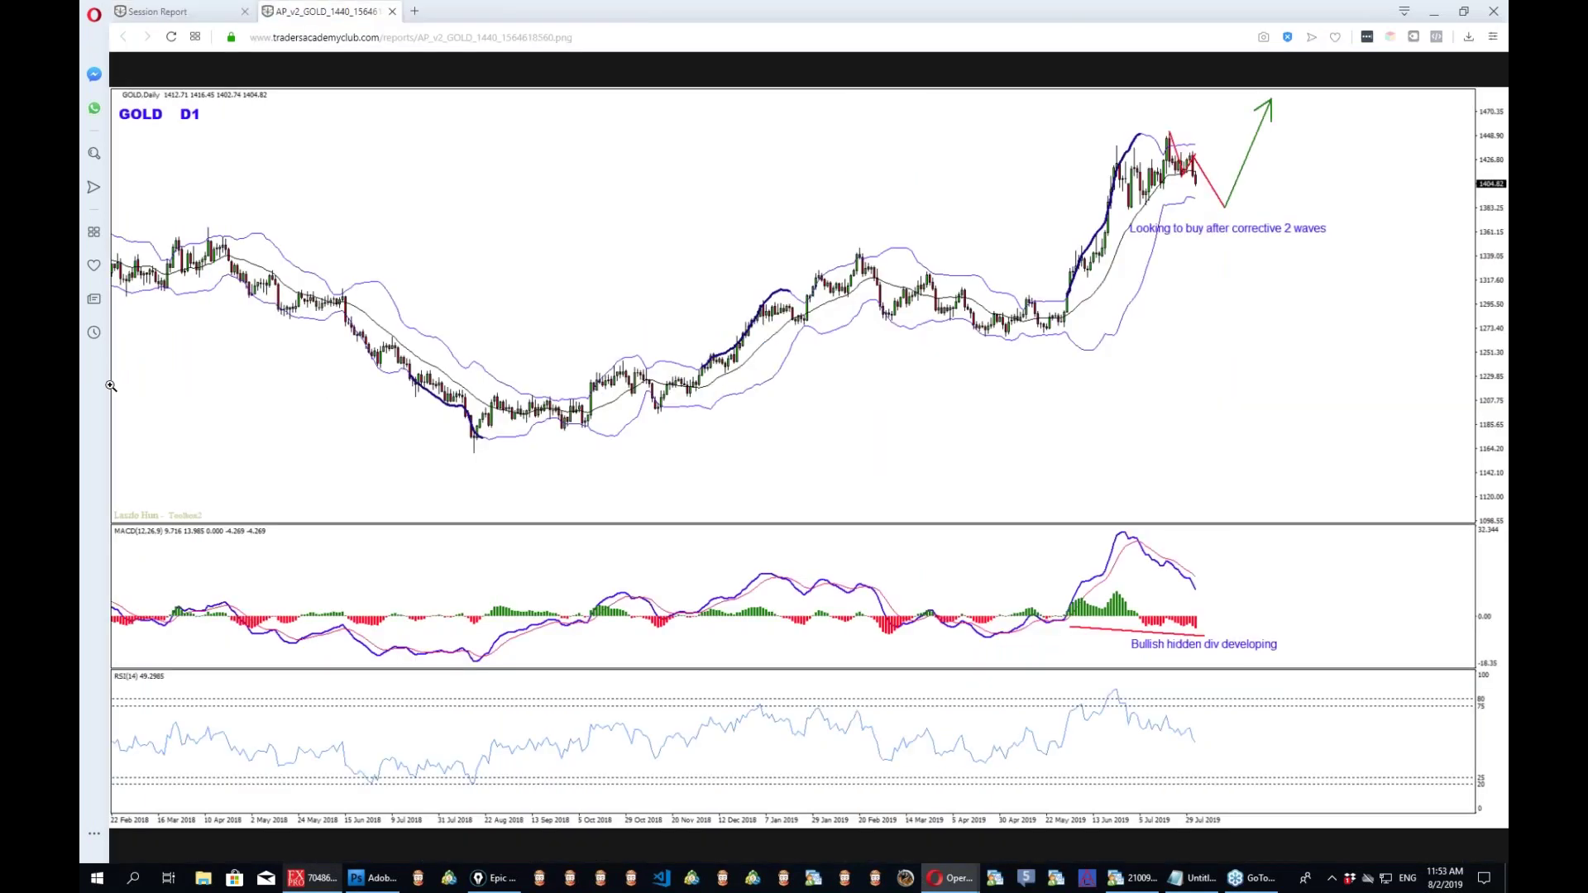
# Pen the gold highs, the support line and the corrective dips followed by upward arrows on the report image, and clear the marks.
pyautogui.moveTo(1174, 171)
pyautogui.mouseDown()
pyautogui.moveTo(1232, 120)
pyautogui.moveTo(1252, 131)
pyautogui.mouseUp()
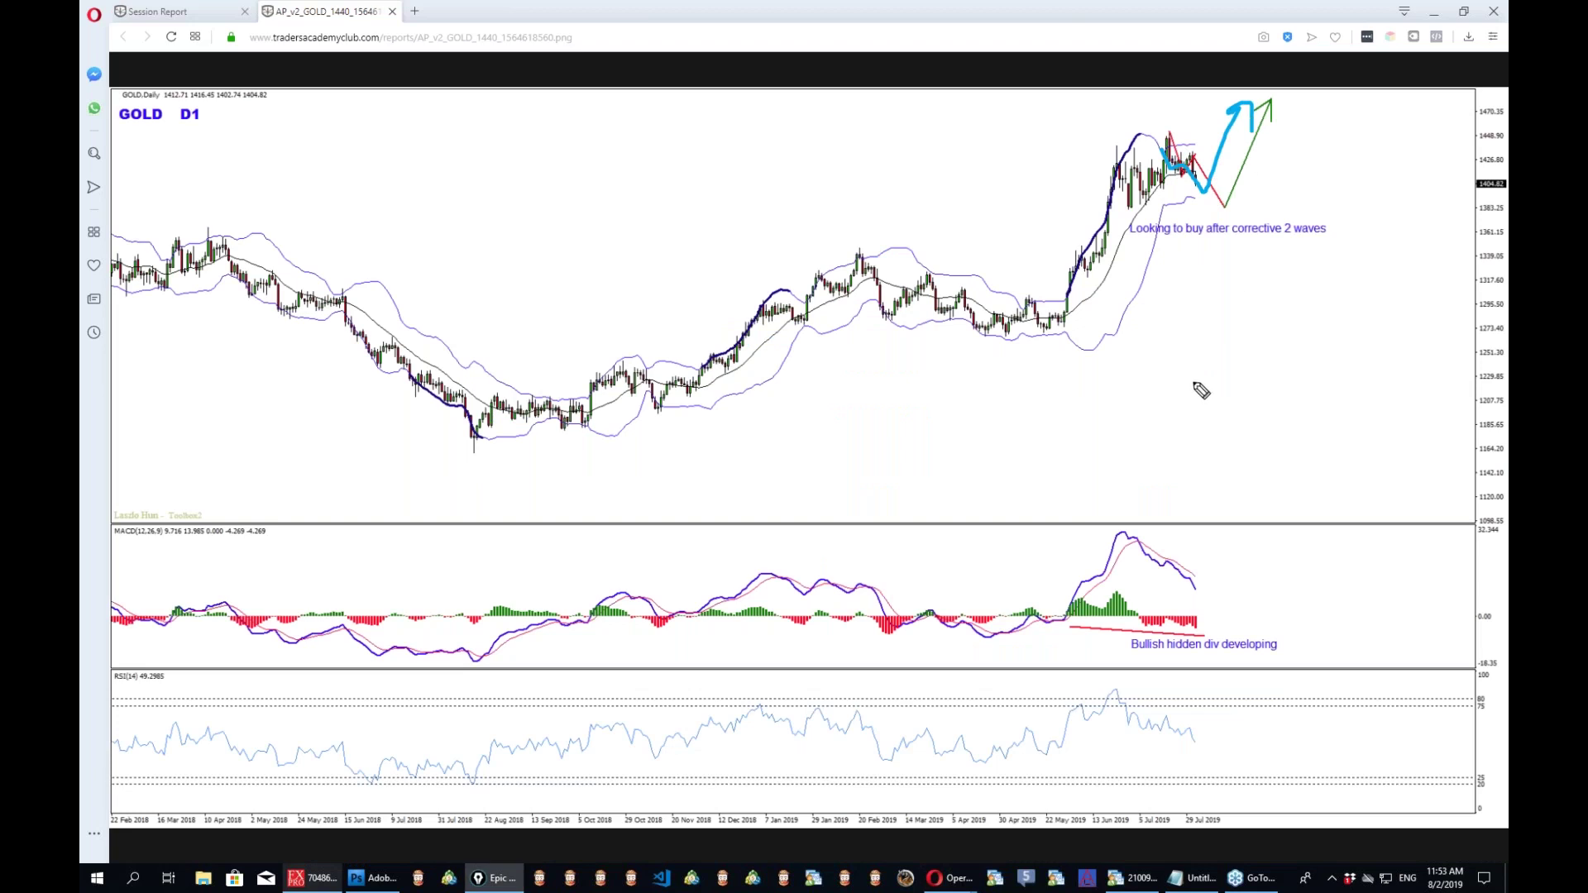
pyautogui.moveTo(1108, 146); pyautogui.dragTo(1166, 129)
pyautogui.moveTo(1110, 210); pyautogui.dragTo(1311, 210)
pyautogui.moveTo(1207, 186)
pyautogui.mouseDown()
pyautogui.moveTo(1261, 120)
pyautogui.moveTo(1276, 145)
pyautogui.mouseUp()
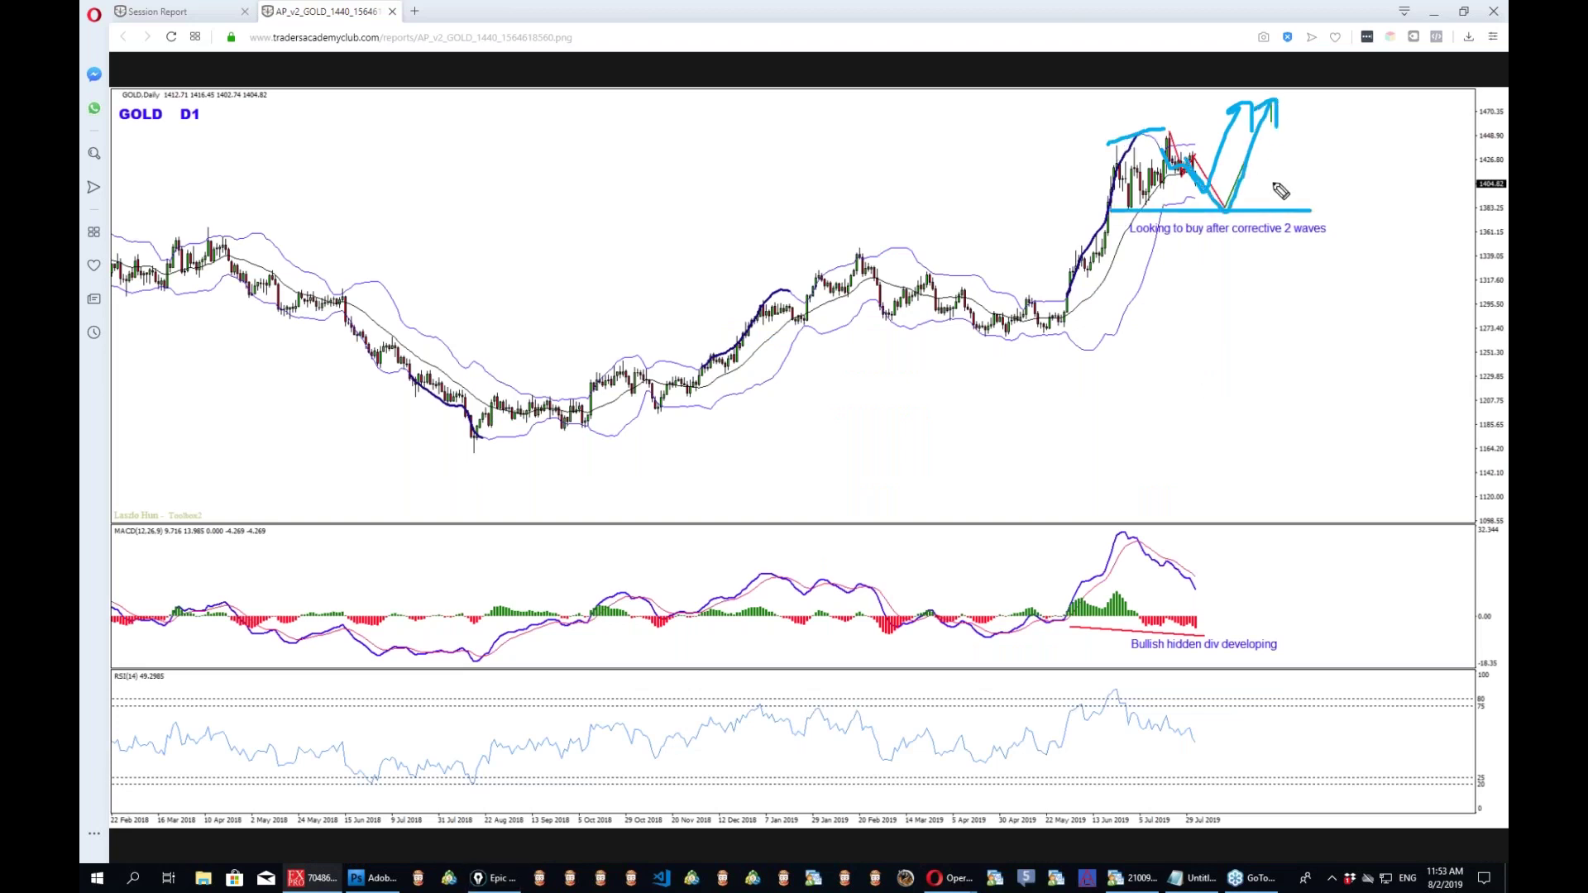
pyautogui.hotkey('ctrl', 'shift', '7')
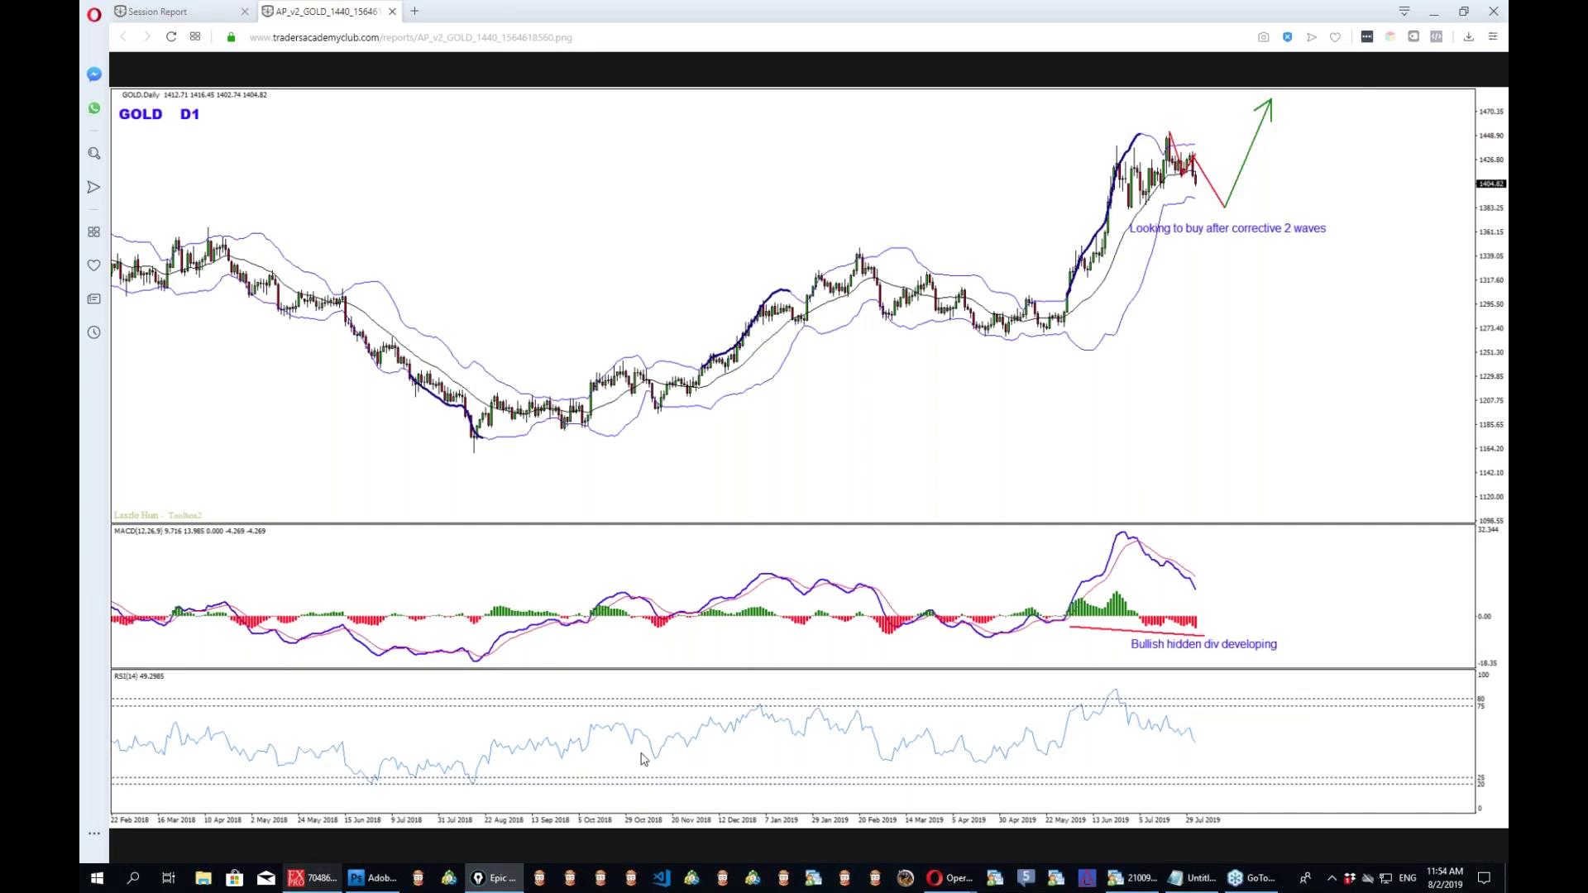
# Show the GOLD D1 chart in MetaTrader and pen the latest drop and sharp rebound over the last candles.
pyautogui.click(1177, 839)
pyautogui.middleClick(889, 309)
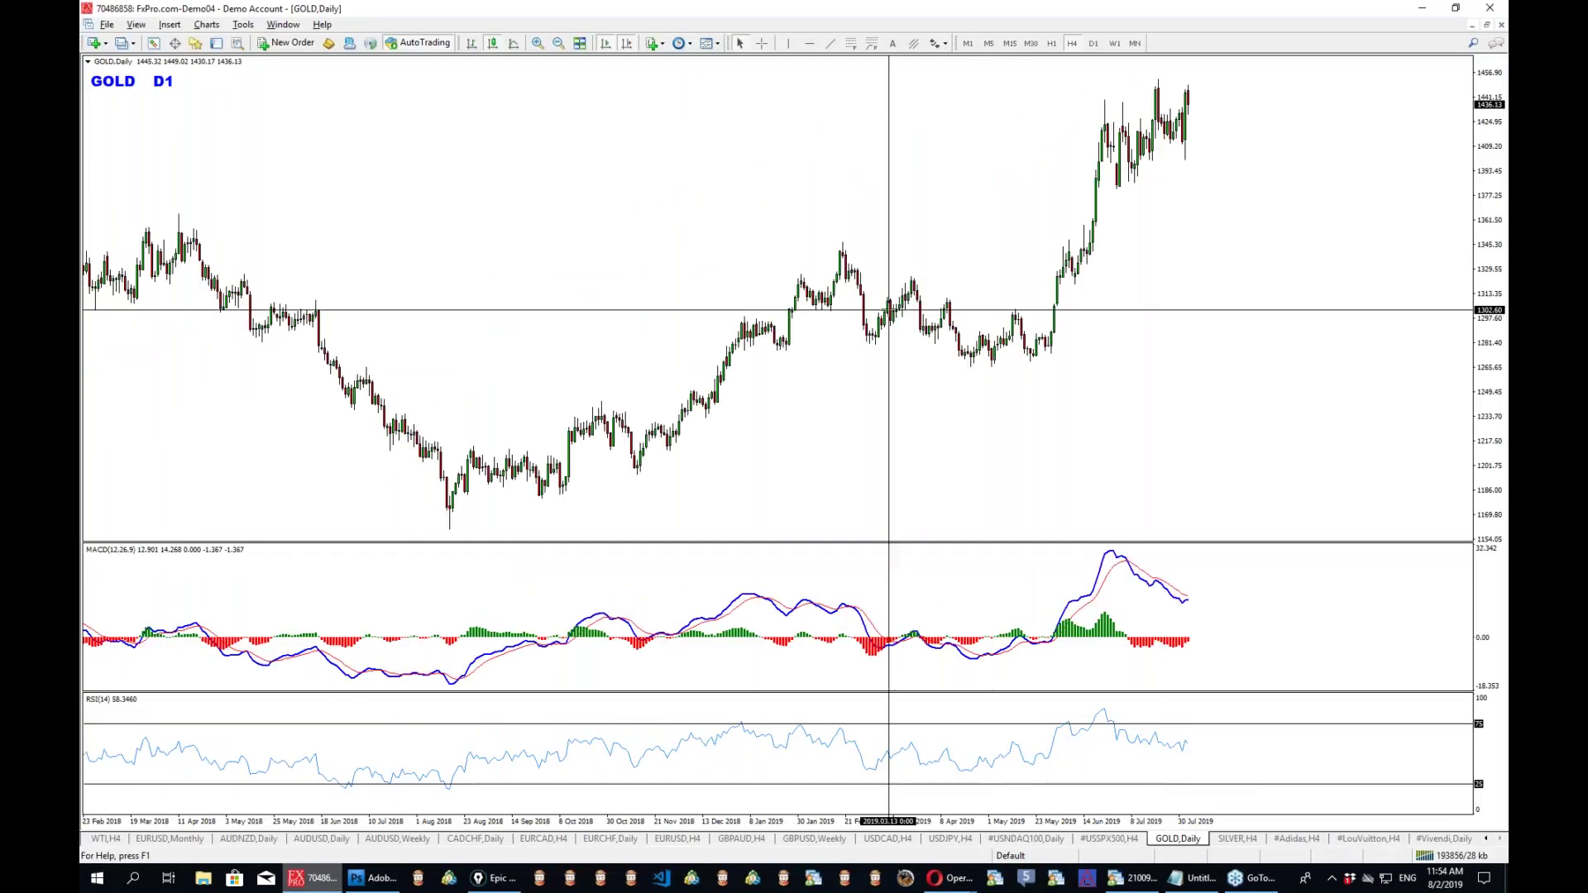
pyautogui.middleClick(1233, 139)
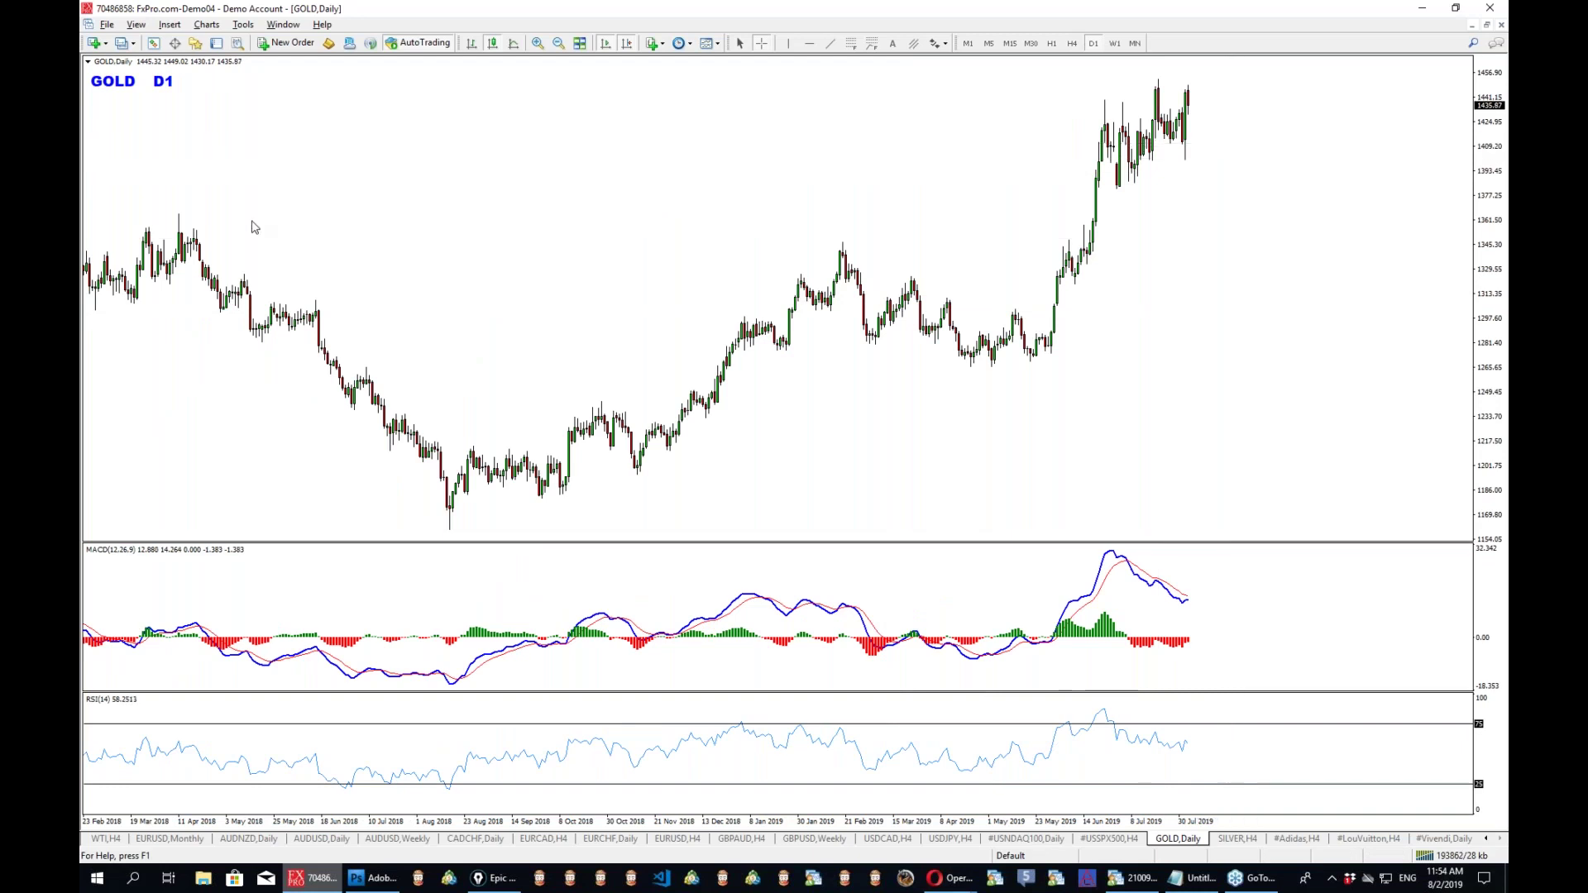
pyautogui.hotkey('ctrl', 'shift', '3')
pyautogui.moveTo(1174, 124)
pyautogui.mouseDown()
pyautogui.moveTo(1185, 159)
pyautogui.moveTo(1192, 83)
pyautogui.mouseUp()
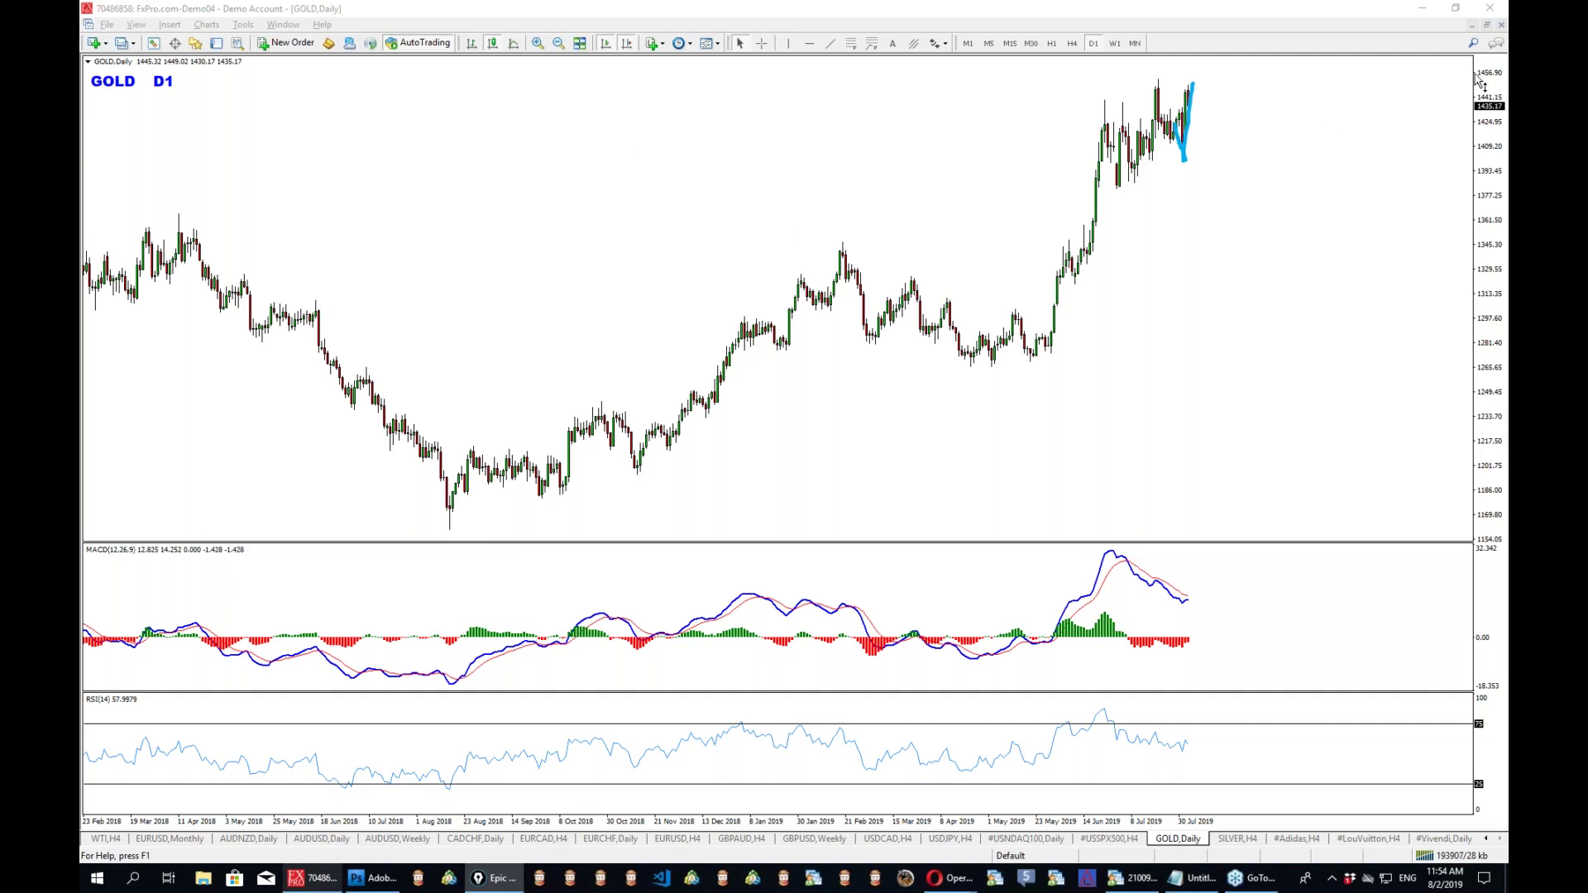
# Show the GOLD chart on H4, switch to the SILVER H4 chart and clear the pen marks.
pyautogui.click(1074, 45)
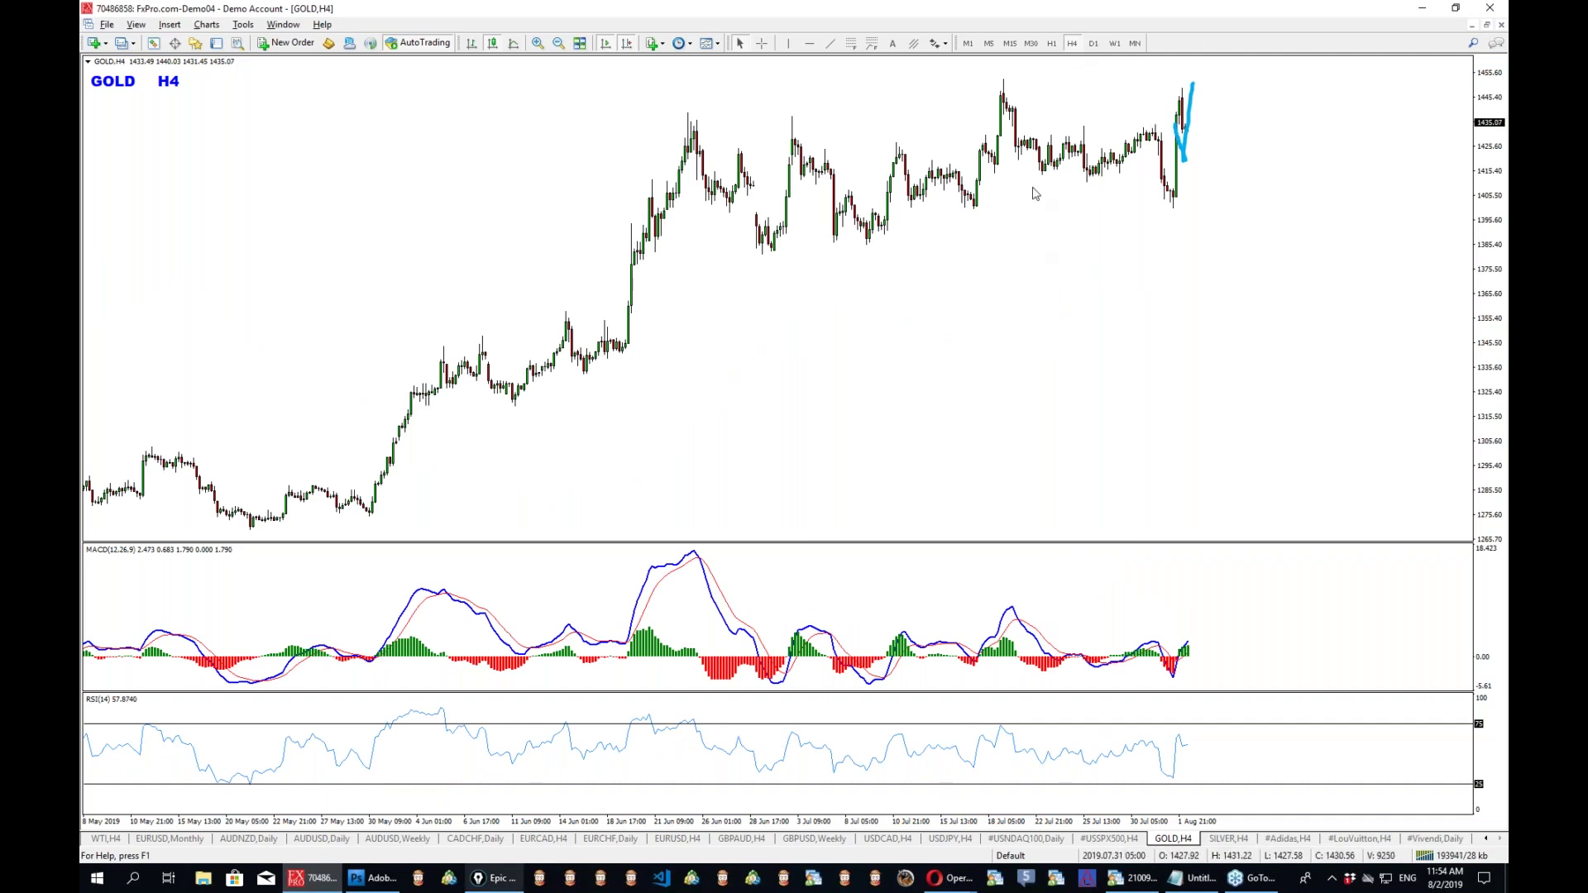
pyautogui.click(1230, 840)
pyautogui.hotkey('ctrl', 'shift', '7')
pyautogui.click(324, 877)
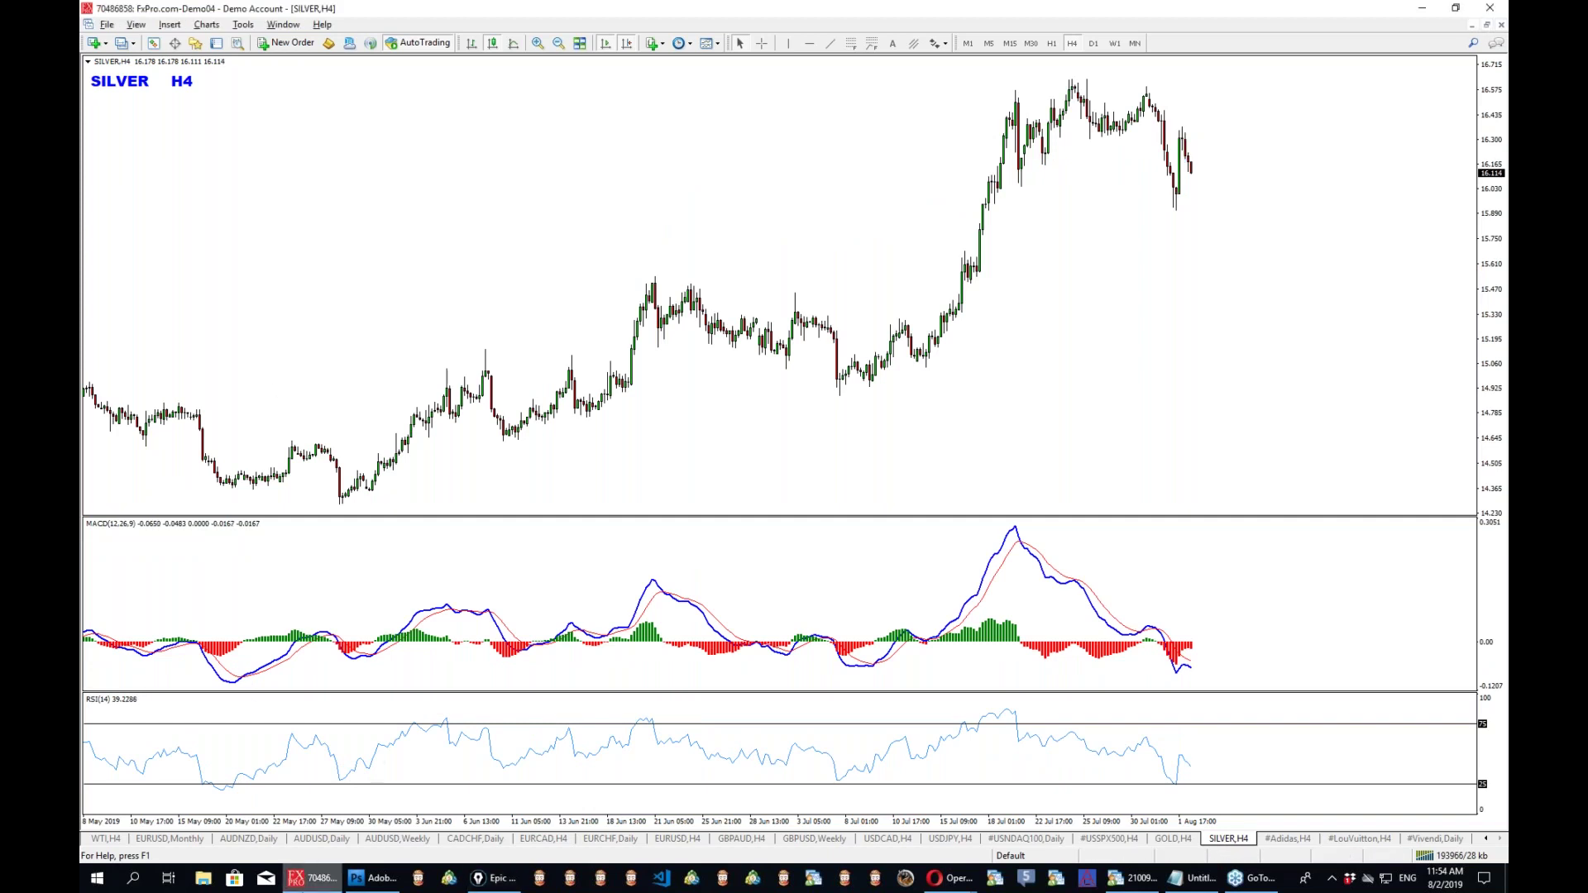
# Return to the browser, open the SILVER H4, D1 and W1 images from the session report, and show the H4 image.
pyautogui.hotkey('alt', 'Tab')
pyautogui.click(180, 11)
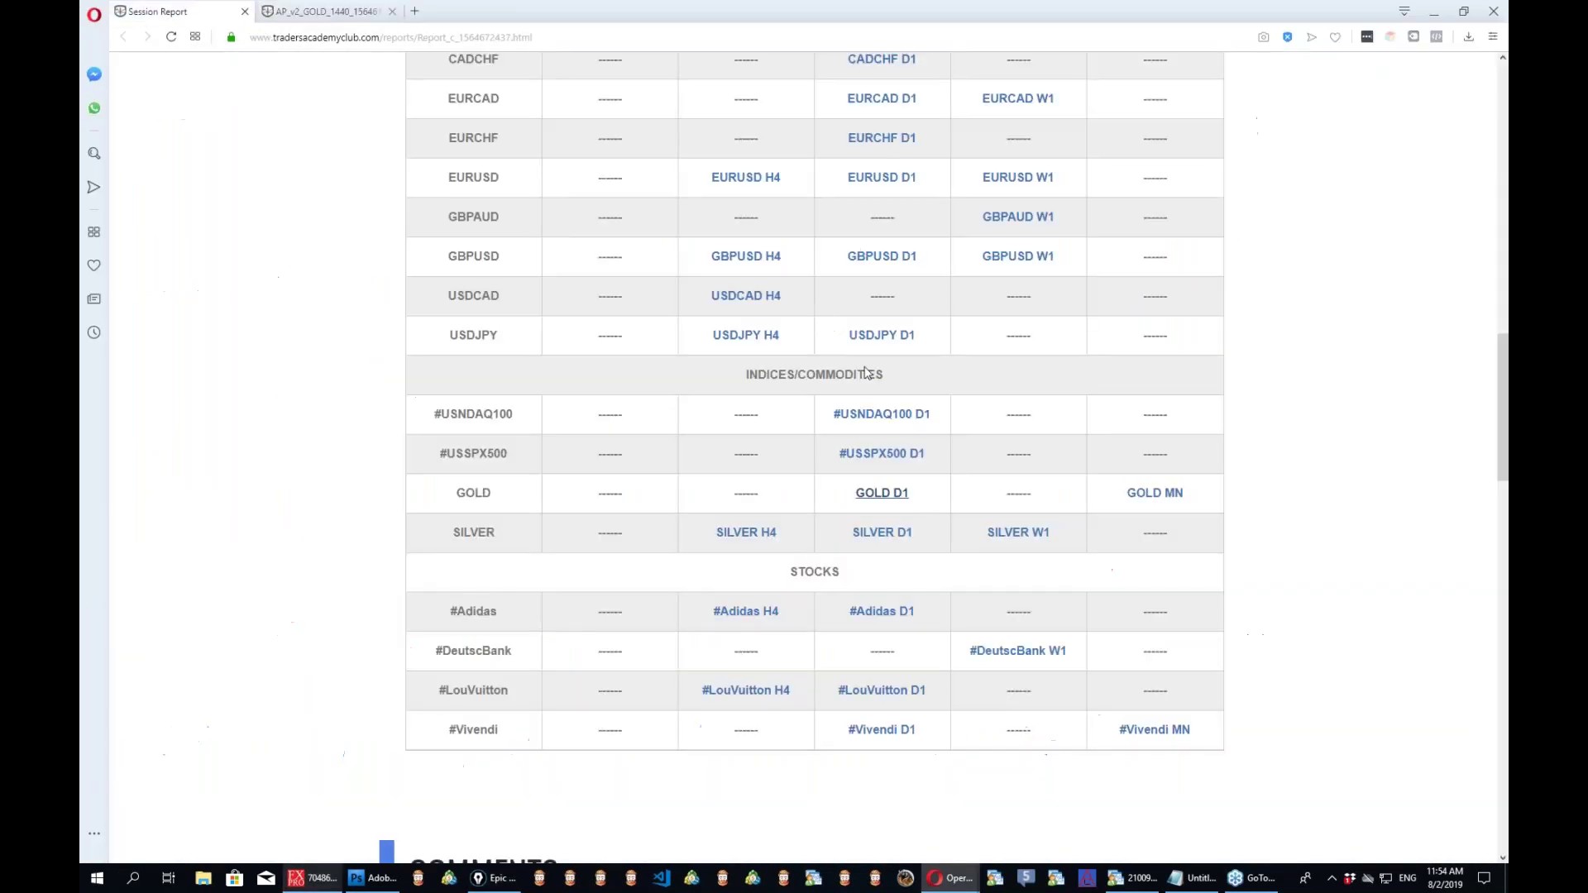
pyautogui.middleClick(746, 531)
pyautogui.middleClick(882, 532)
pyautogui.middleClick(1018, 531)
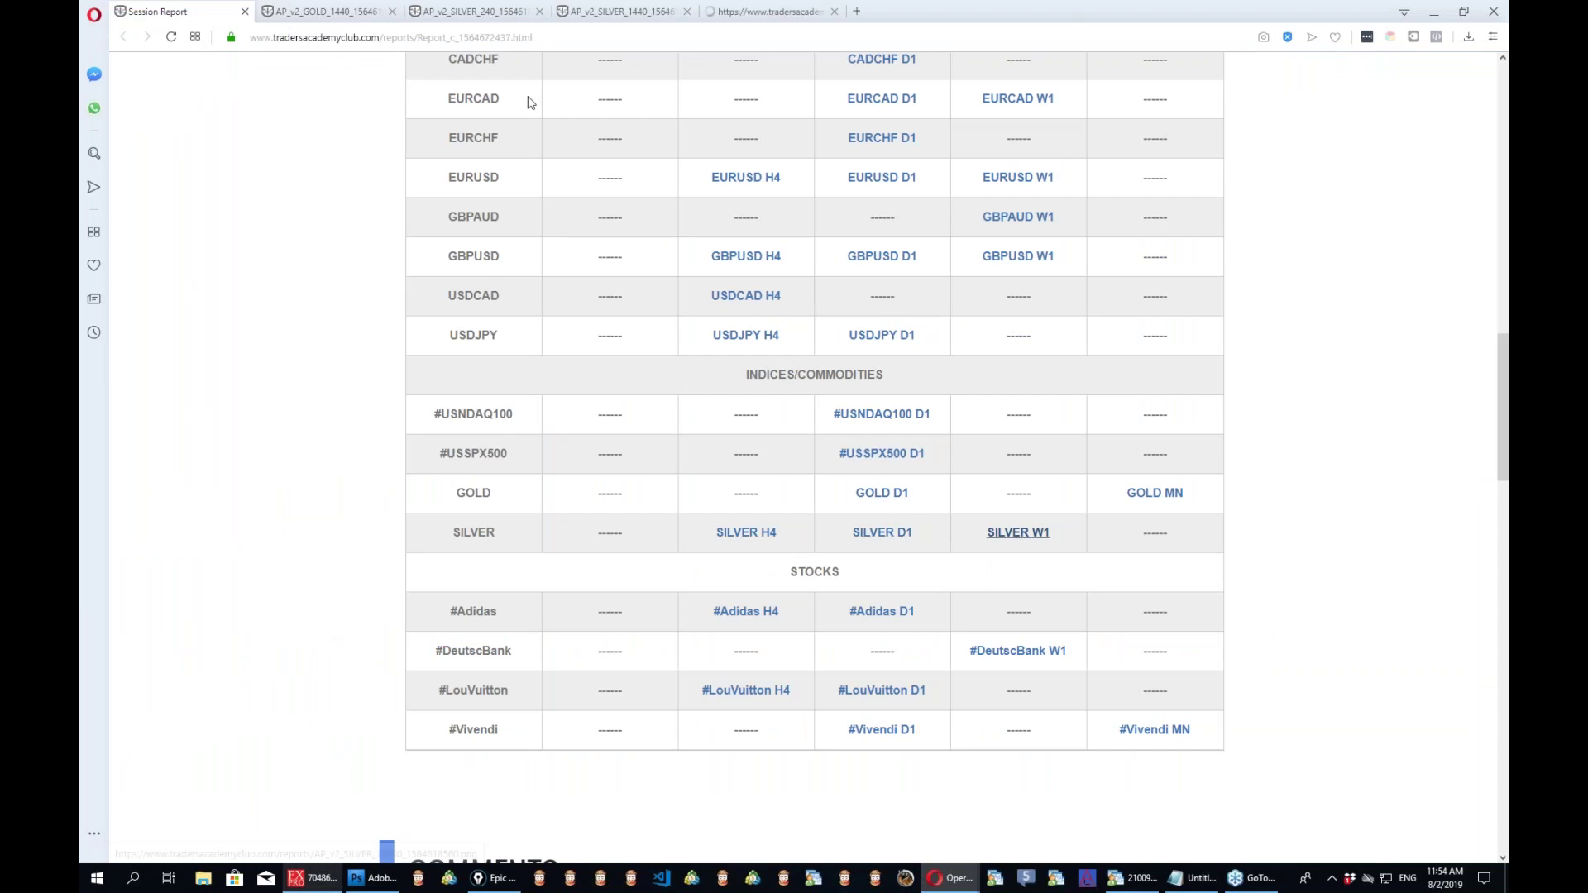
pyautogui.click(490, 14)
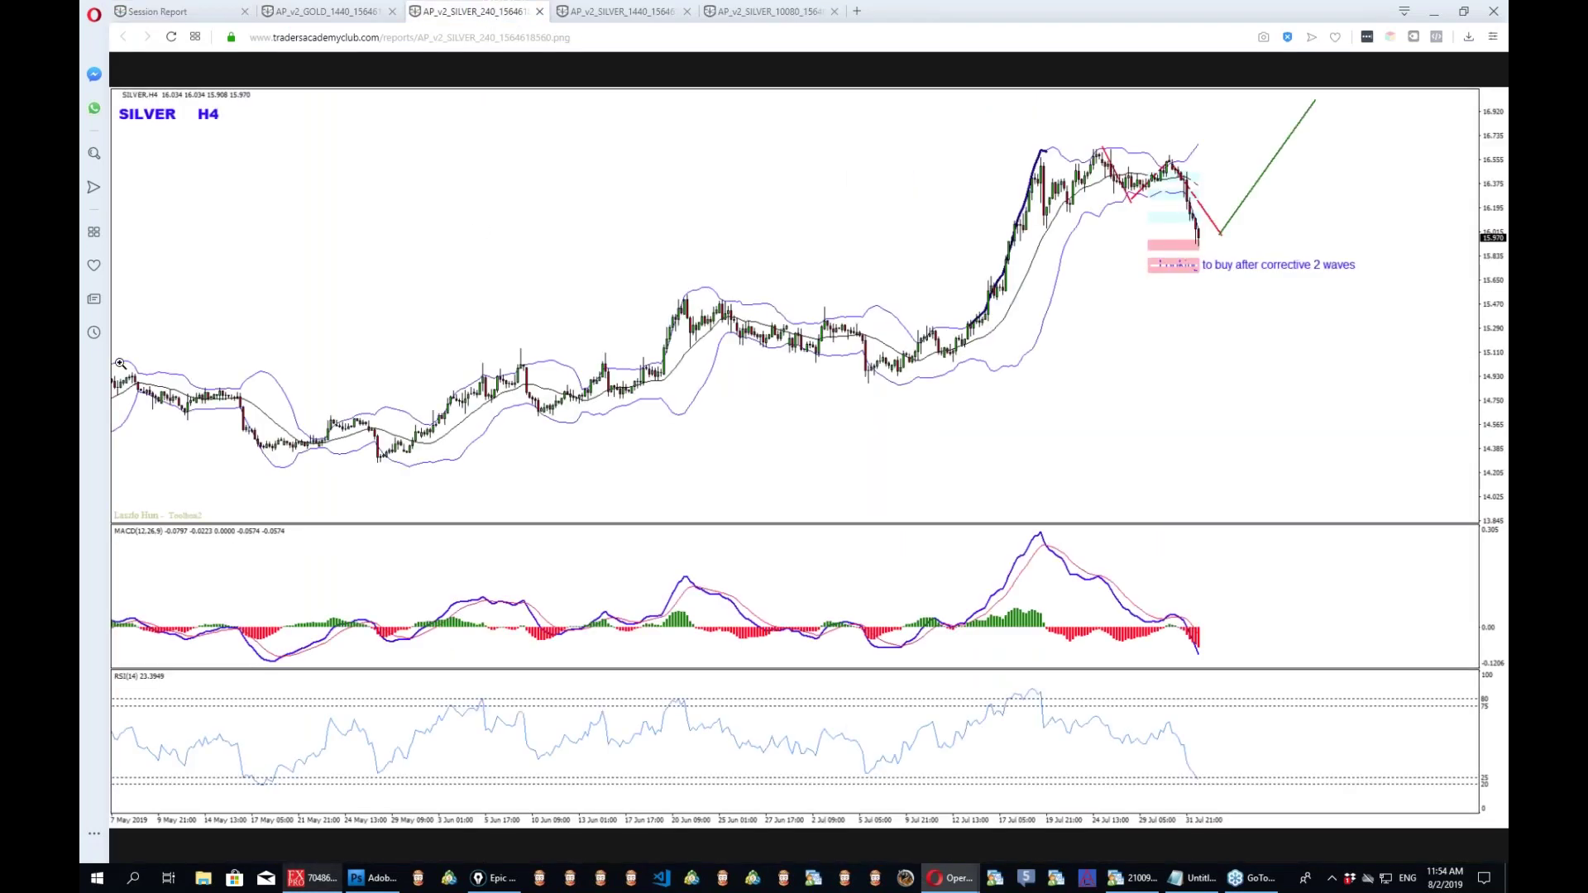
# Pen the two corrective waves and an upward arrow on the SILVER H4 image, then show the D1 image cleared of marks.
pyautogui.moveTo(1089, 147)
pyautogui.mouseDown()
pyautogui.moveTo(1222, 249)
pyautogui.moveTo(1331, 144)
pyautogui.mouseUp()
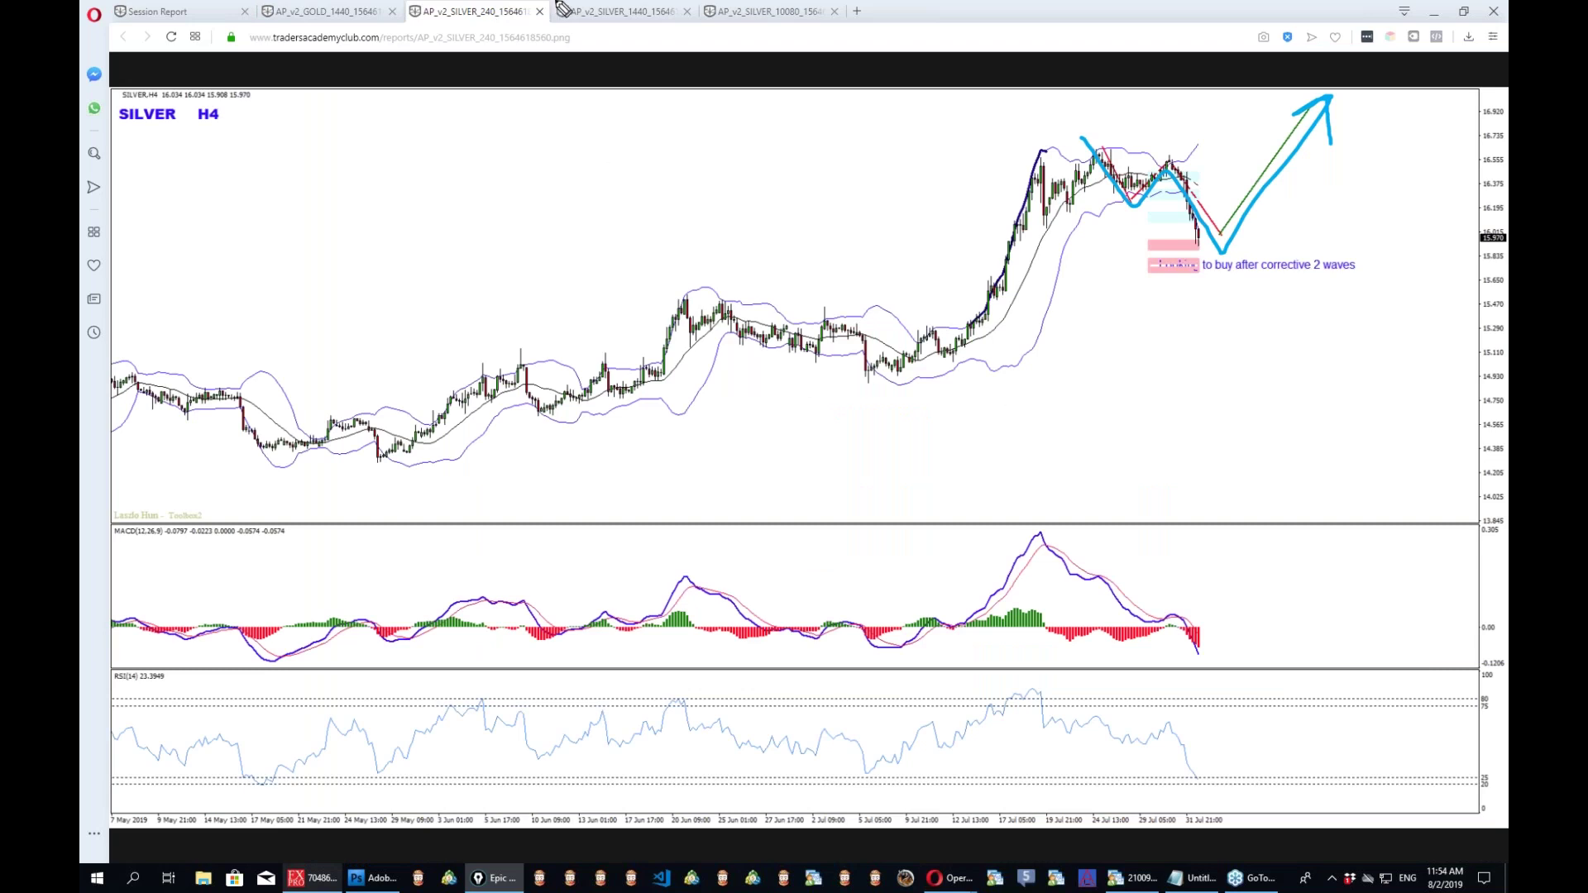
pyautogui.click(585, 12)
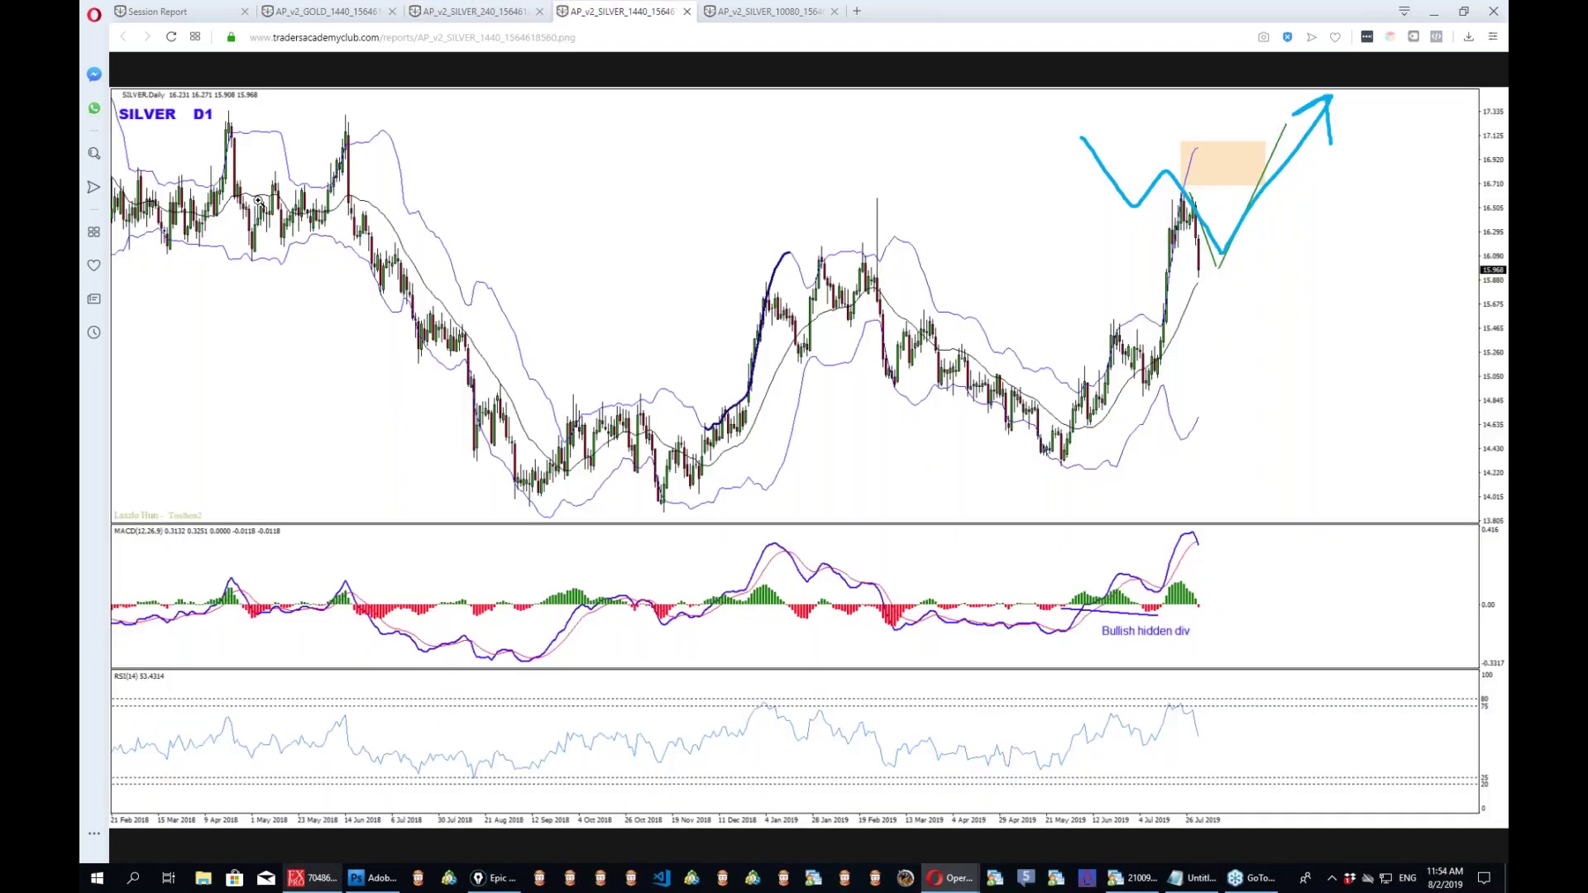
pyautogui.hotkey('ctrl', 'shift', '7')
pyautogui.hotkey('ctrl', 'shift', '3')
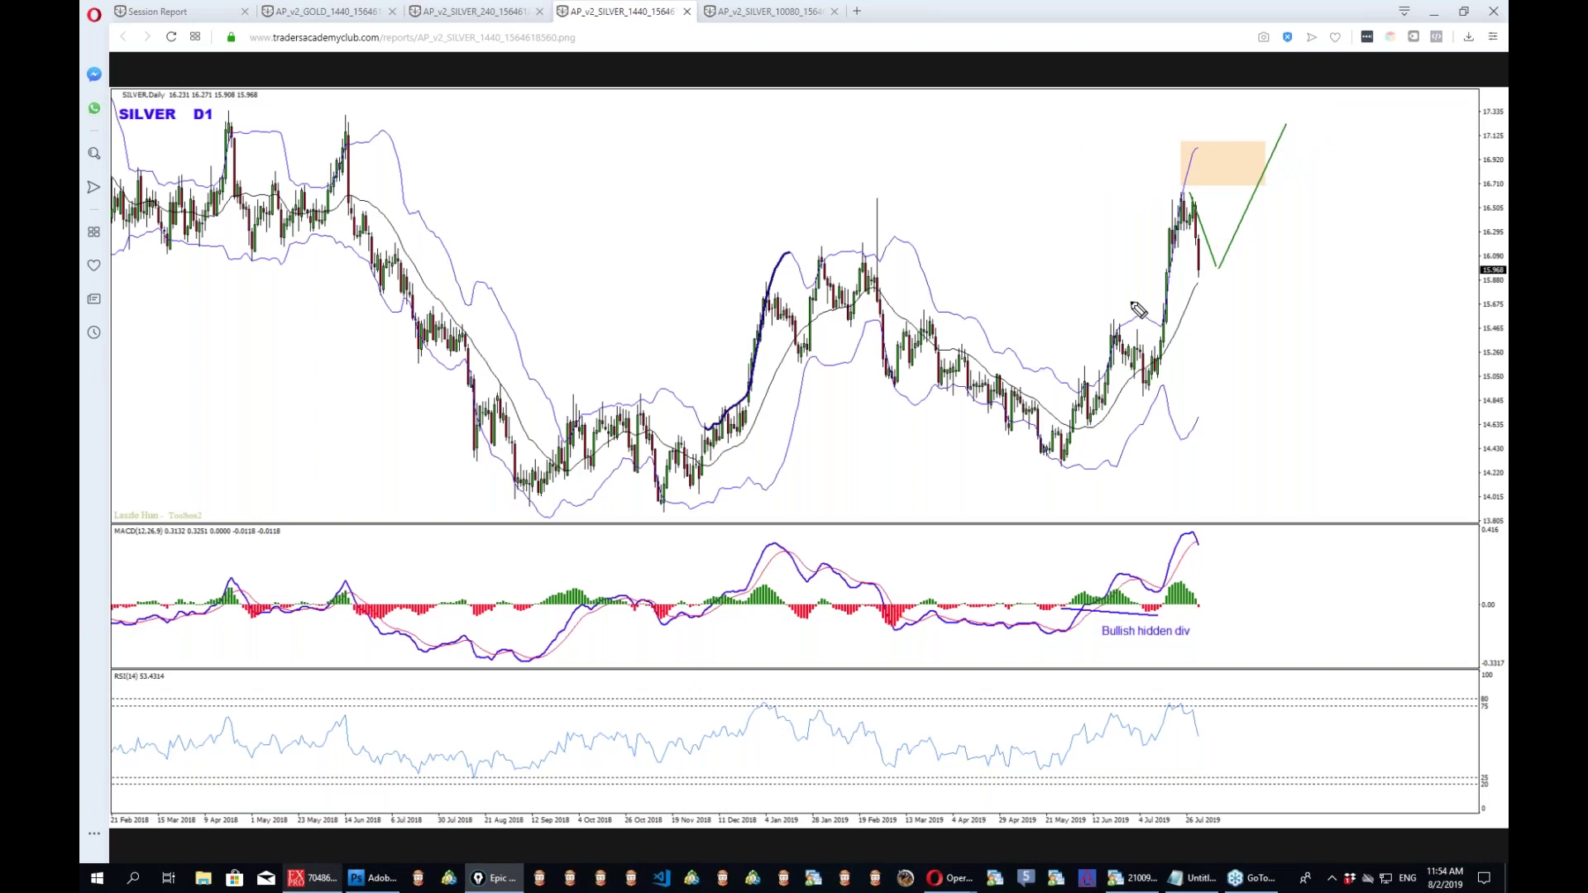
# Pen the uptrend arrow, rising trend line, horizontal support and dip with upward arrow on the SILVER D1 image.
pyautogui.moveTo(1025, 334); pyautogui.dragTo(1164, 158)
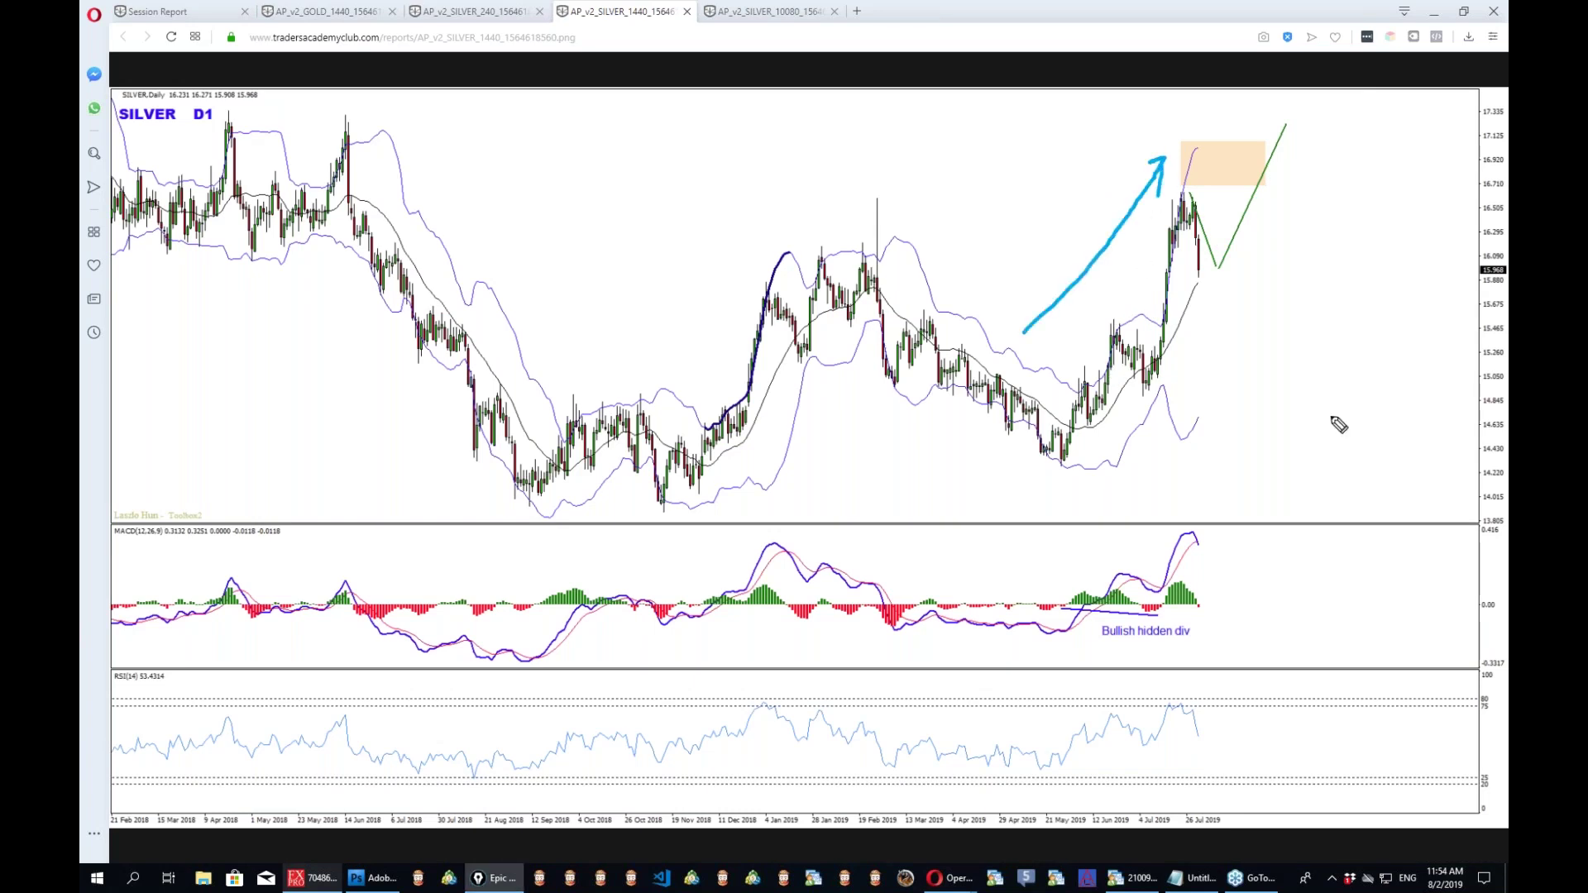
pyautogui.moveTo(1060, 468); pyautogui.dragTo(1416, 152)
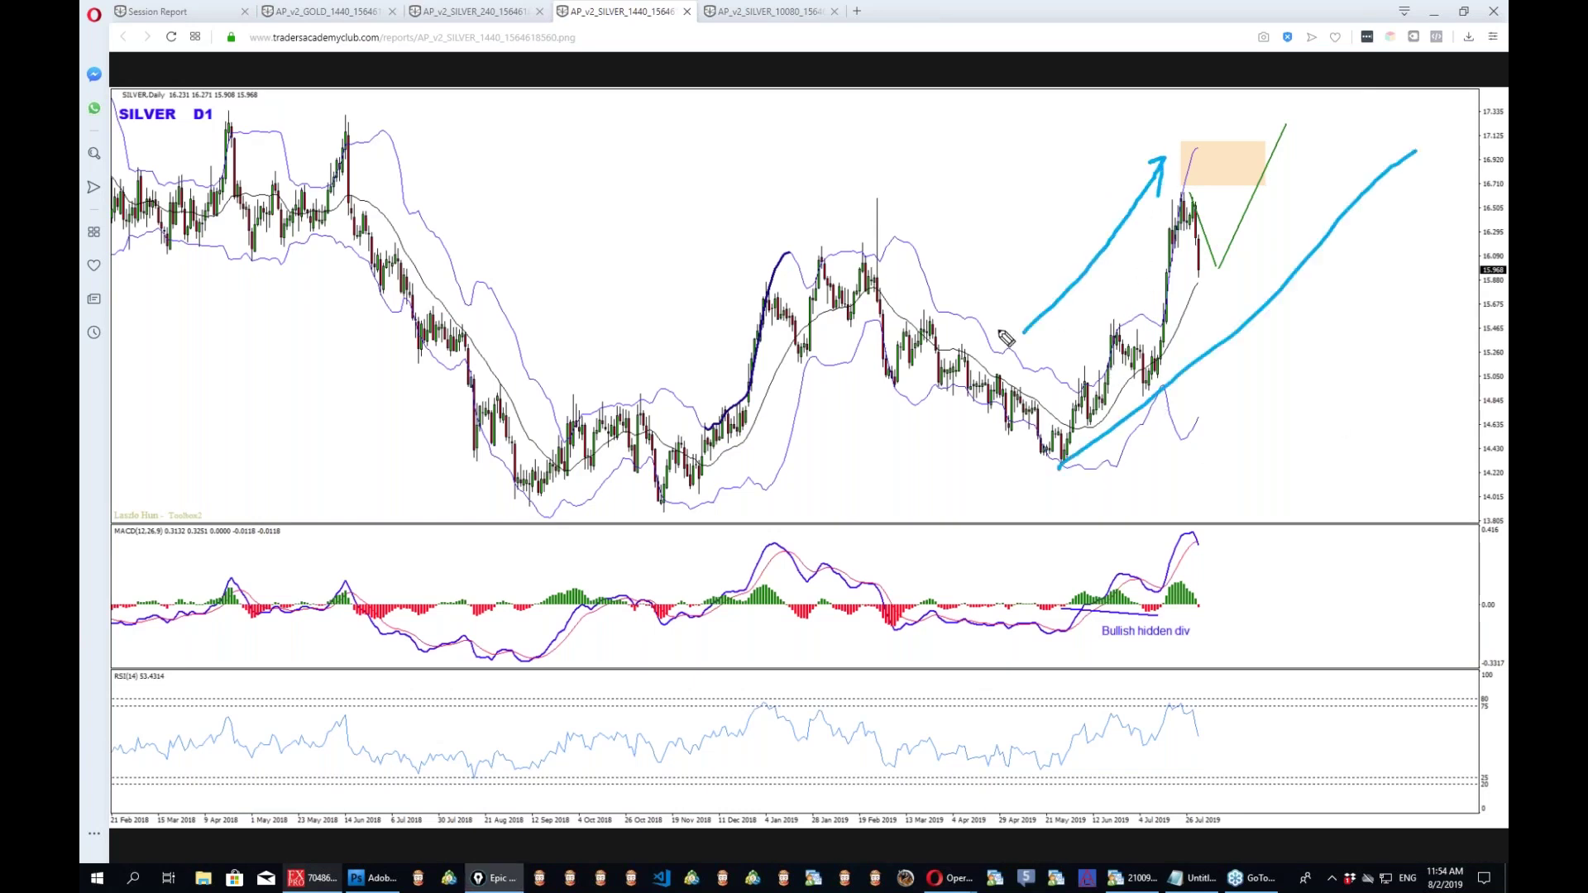
pyautogui.moveTo(842, 329); pyautogui.dragTo(886, 325)
pyautogui.moveTo(1146, 327); pyautogui.dragTo(1506, 325)
pyautogui.moveTo(1166, 193)
pyautogui.mouseDown()
pyautogui.moveTo(1210, 286)
pyautogui.moveTo(1286, 145)
pyautogui.moveTo(1286, 179)
pyautogui.mouseUp()
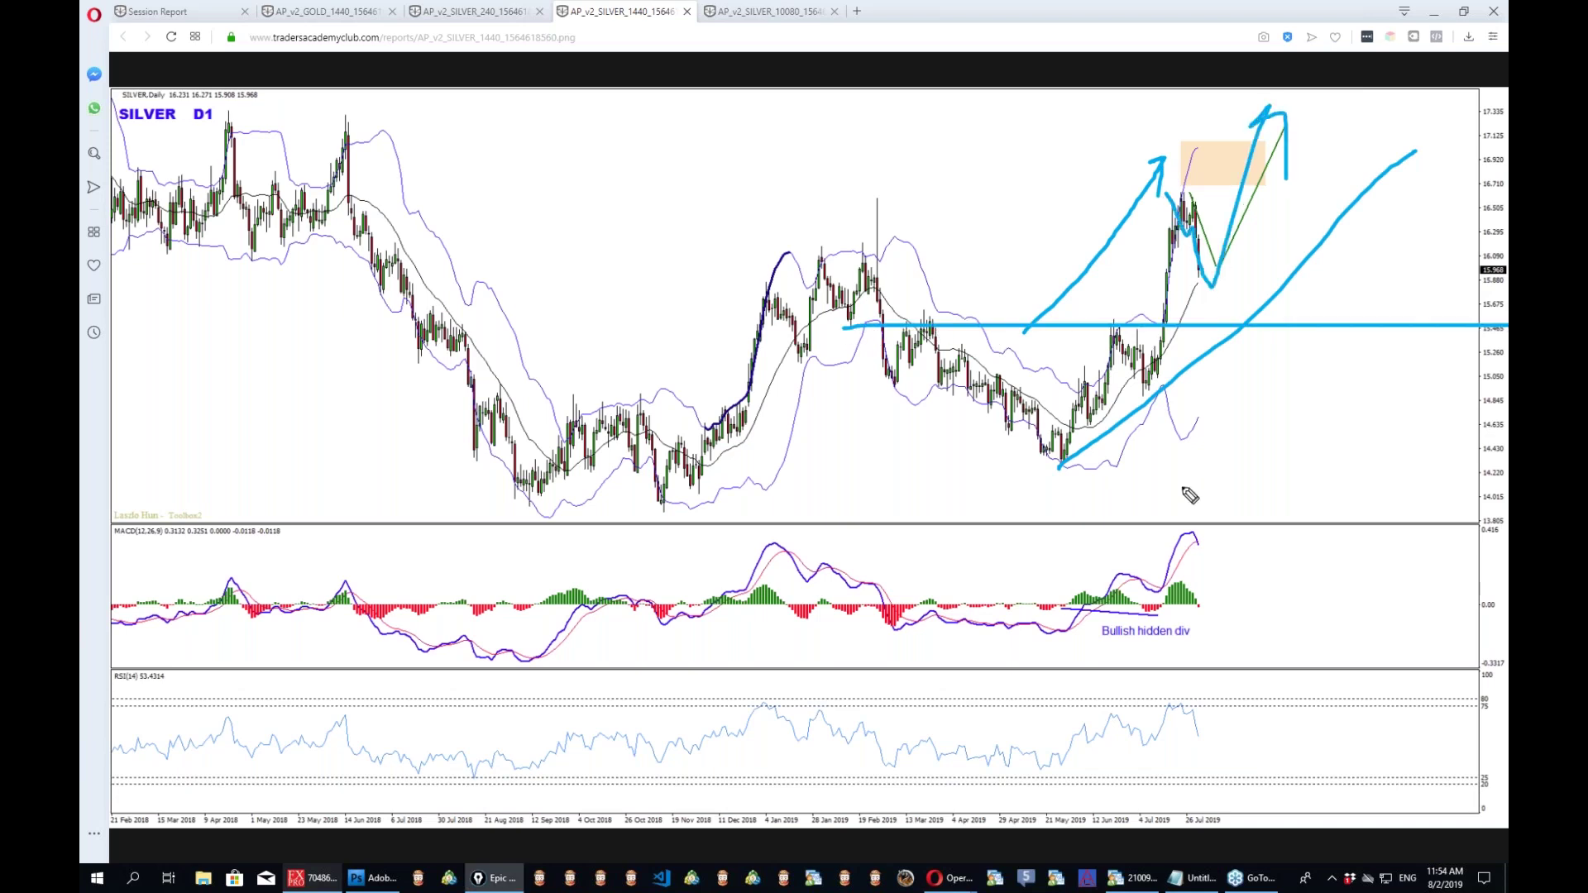
# Pen horizontal levels across the earlier silver highs through to the latest dip, and clear the marks.
pyautogui.moveTo(678, 285); pyautogui.dragTo(1341, 267)
pyautogui.moveTo(747, 291); pyautogui.dragTo(1372, 291)
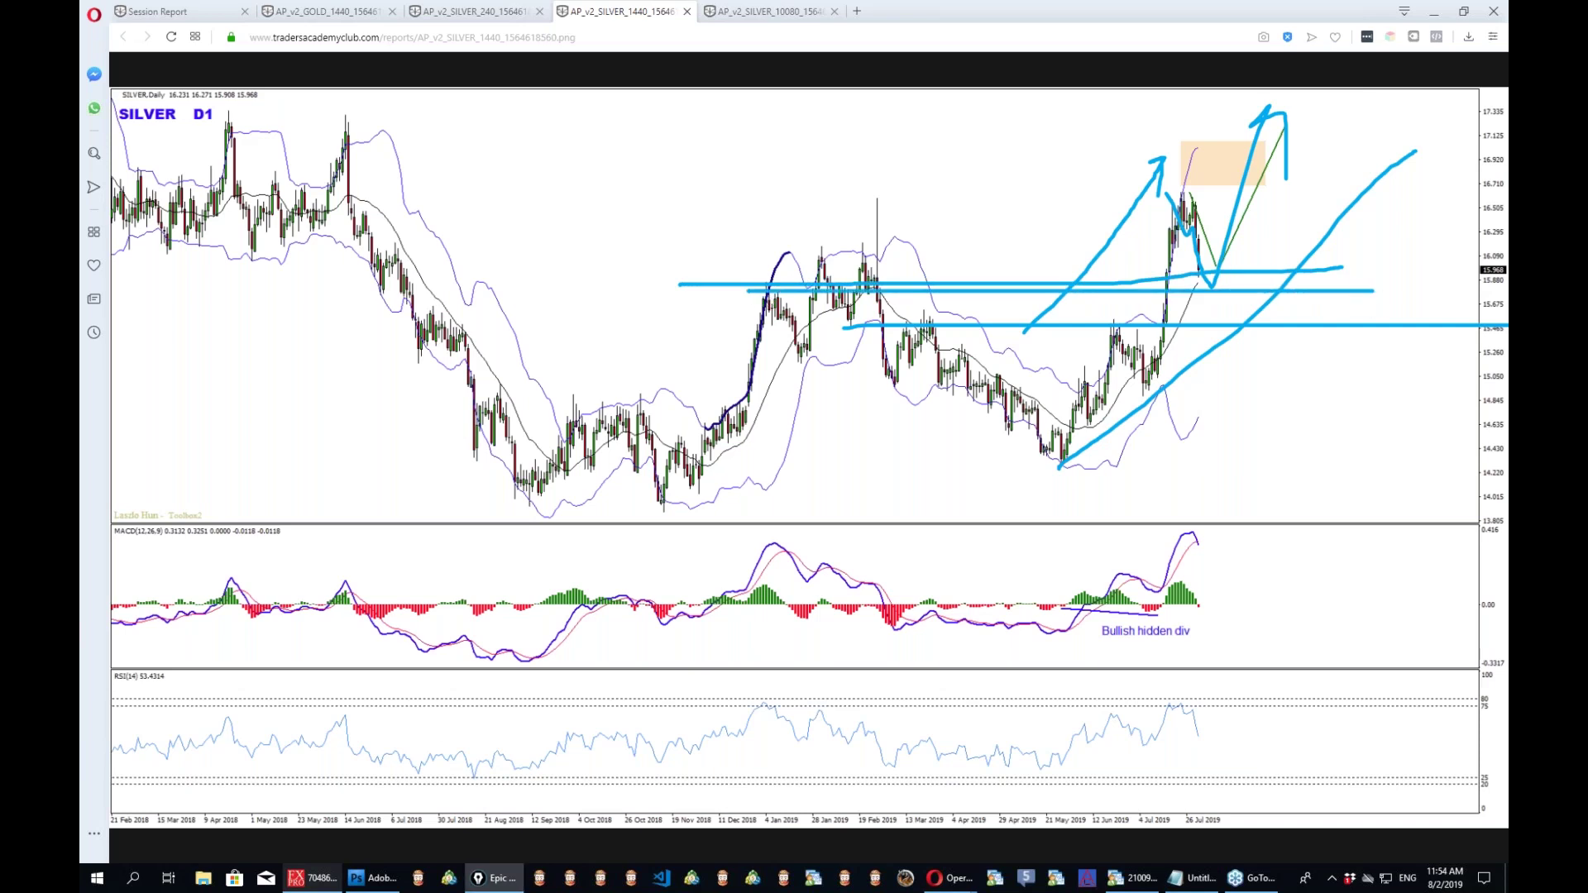
pyautogui.moveTo(776, 250)
pyautogui.mouseDown()
pyautogui.moveTo(1406, 240)
pyautogui.moveTo(818, 258)
pyautogui.moveTo(1335, 254)
pyautogui.mouseUp()
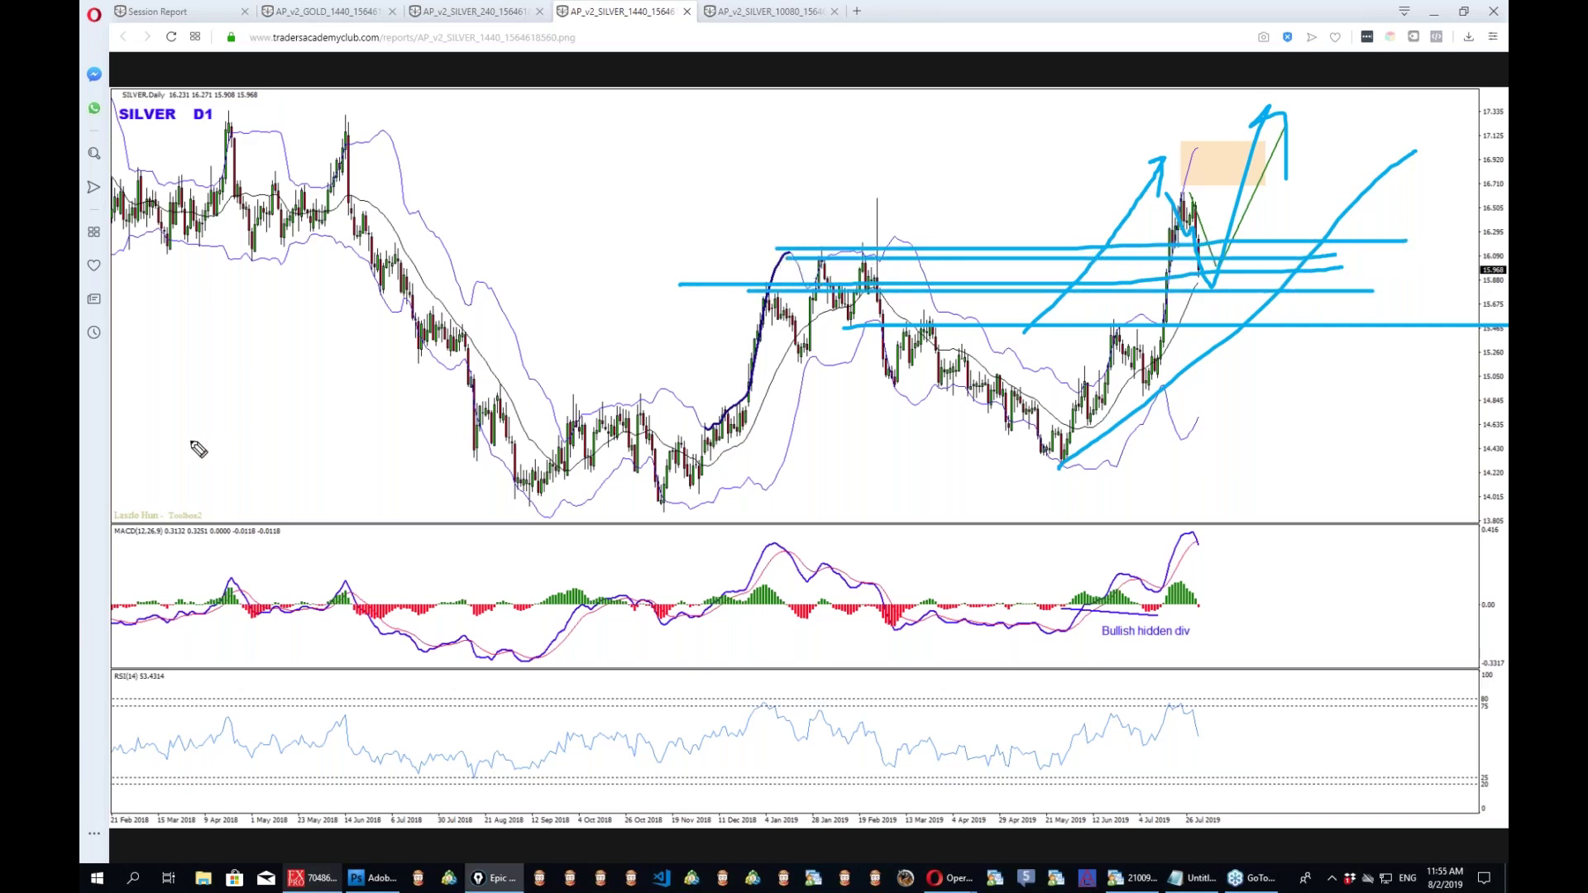
pyautogui.hotkey('ctrl', 'shift', '7')
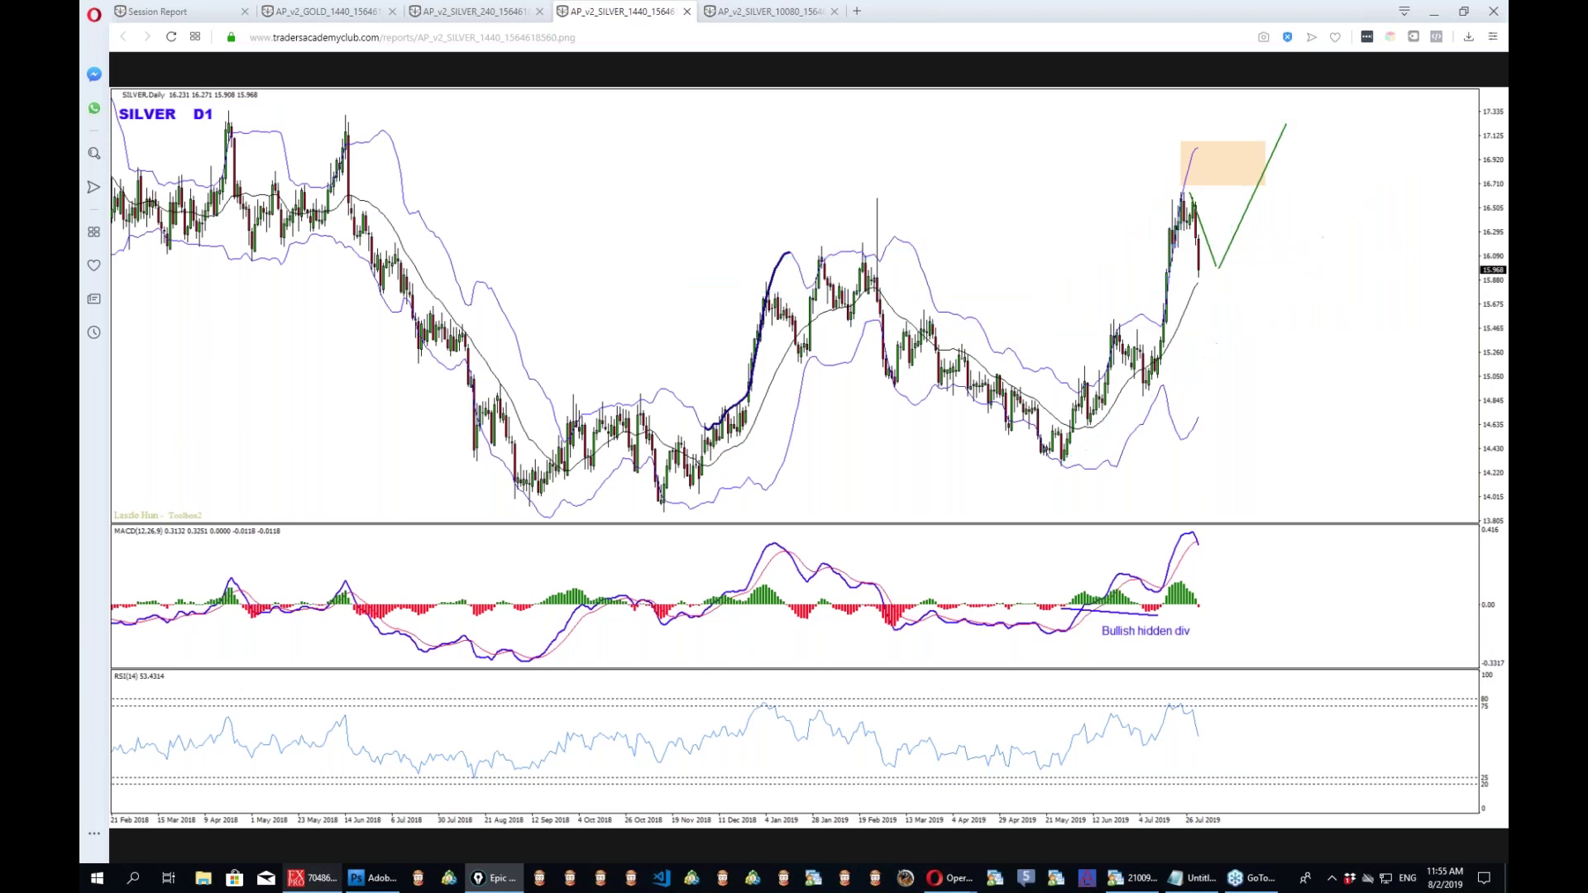
# View the SILVER W1 report image and switch back to the SILVER H4 chart in MetaTrader with the pen active.
pyautogui.click(769, 11)
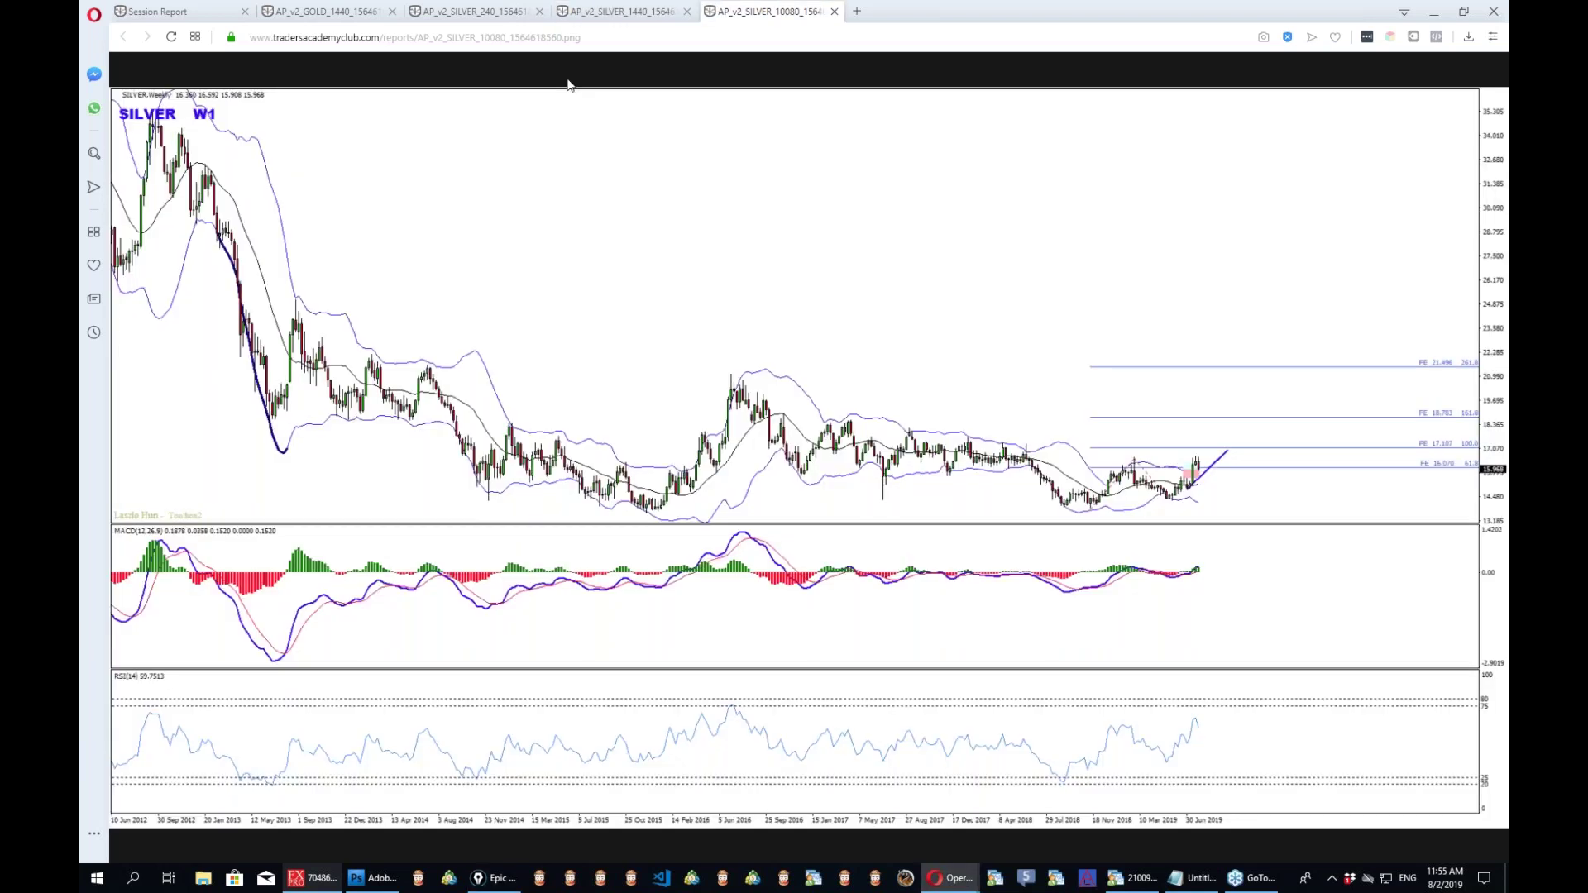
pyautogui.click(581, 10)
pyautogui.hotkey('alt', 'Tab')
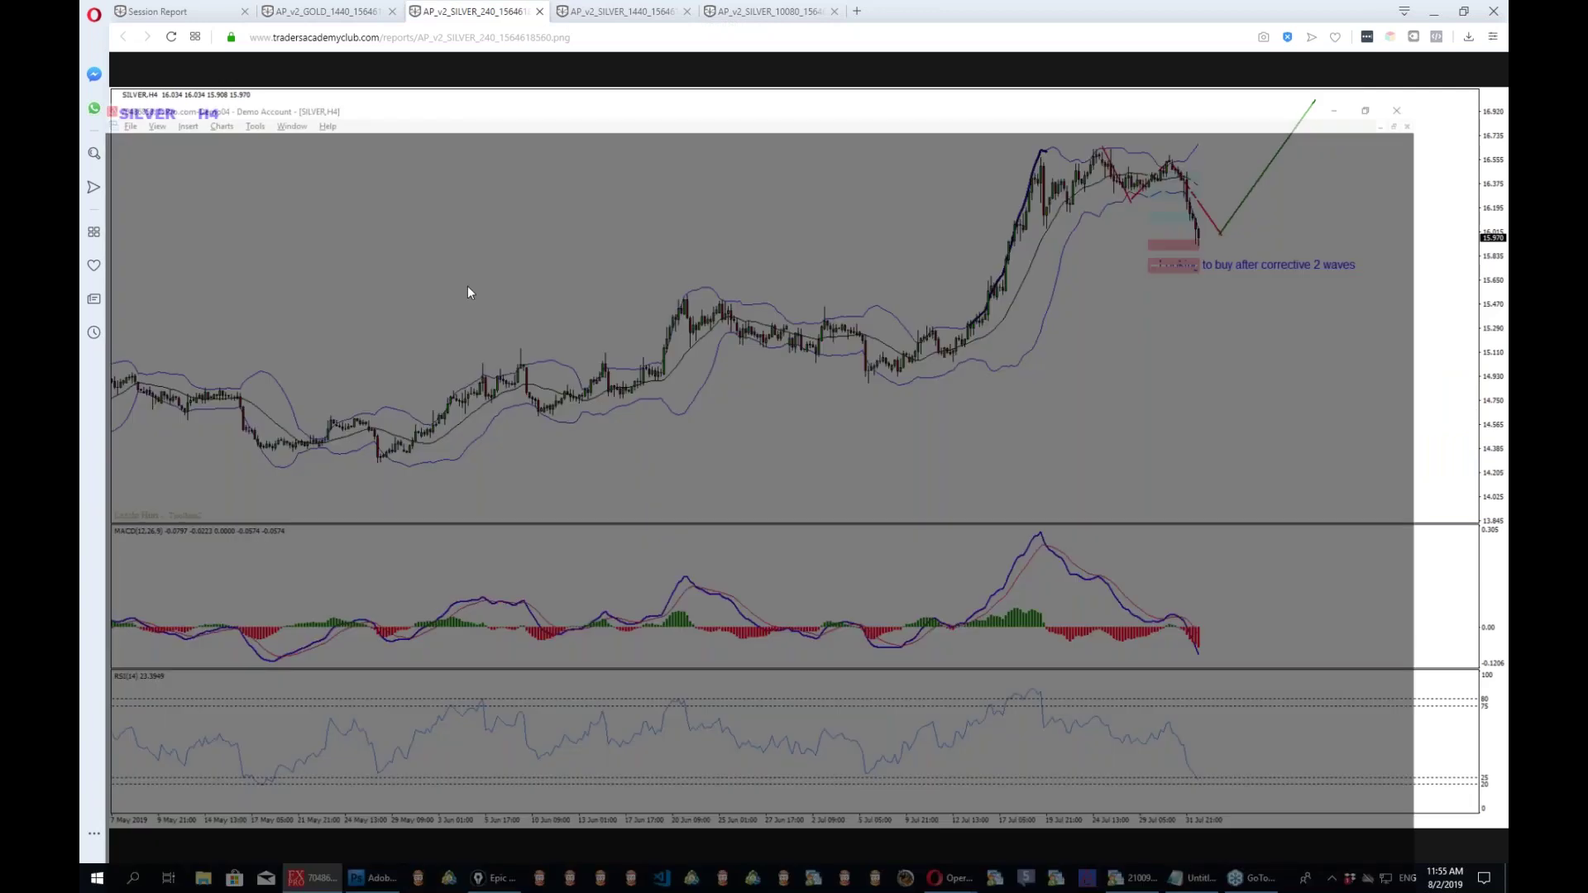
pyautogui.hotkey('ctrl', 'shift', '3')
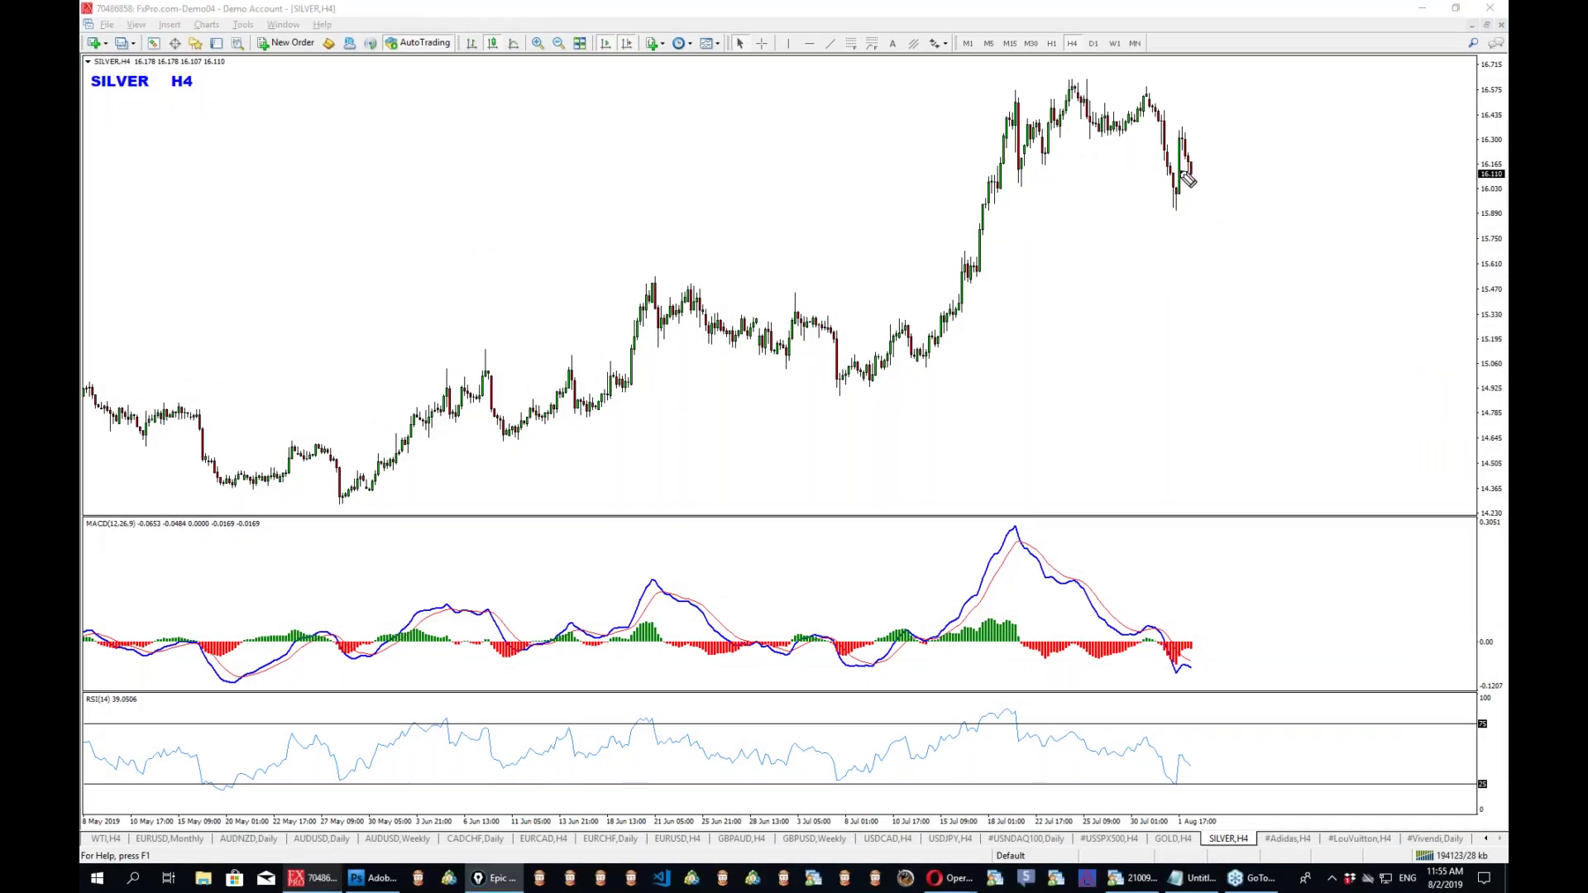
pyautogui.moveTo(1024, 316); pyautogui.dragTo(1030, 307)
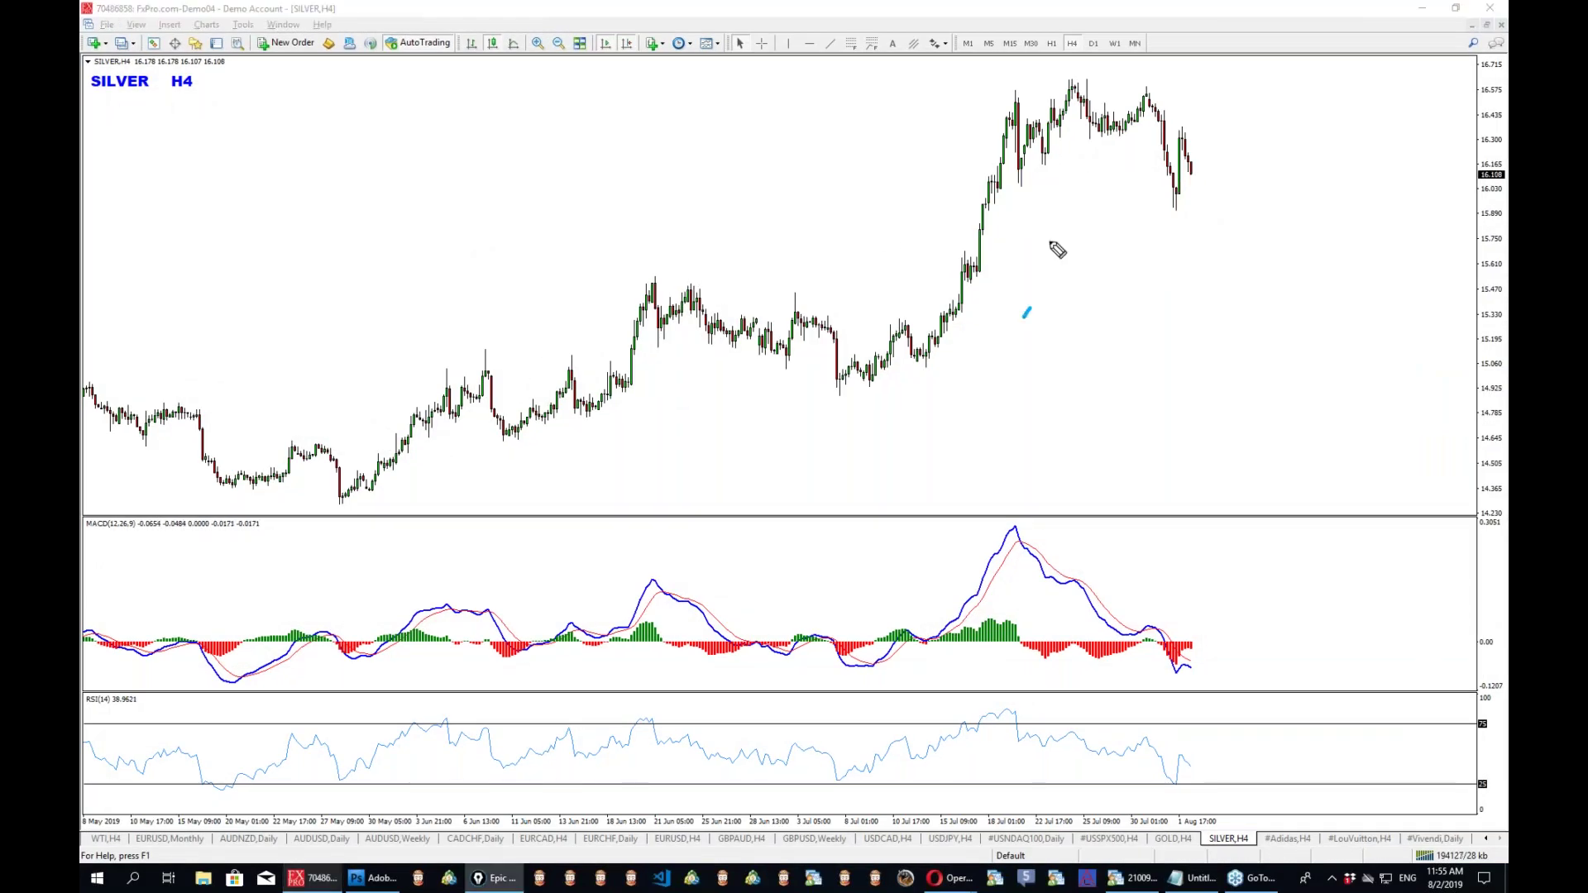
# Show SILVER on H1, pen the descending waves with a projected drop, and circle the retest of the horizontal level.
pyautogui.click(1050, 44)
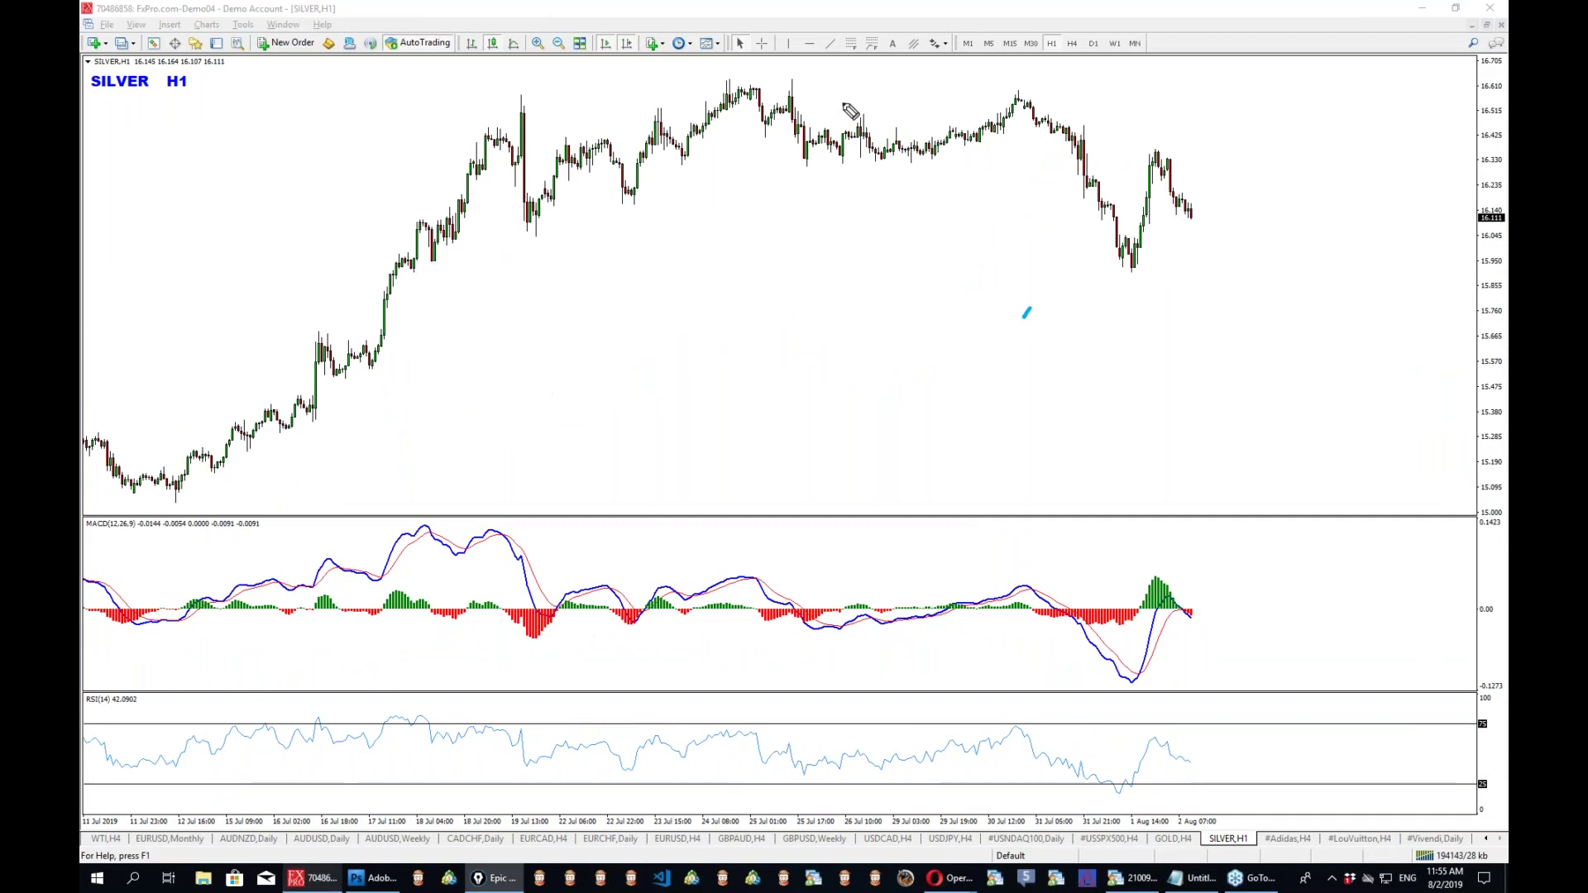
pyautogui.moveTo(786, 108)
pyautogui.mouseDown()
pyautogui.moveTo(953, 132)
pyautogui.moveTo(1061, 180)
pyautogui.moveTo(1121, 273)
pyautogui.moveTo(1161, 156)
pyautogui.moveTo(1313, 367)
pyautogui.mouseUp()
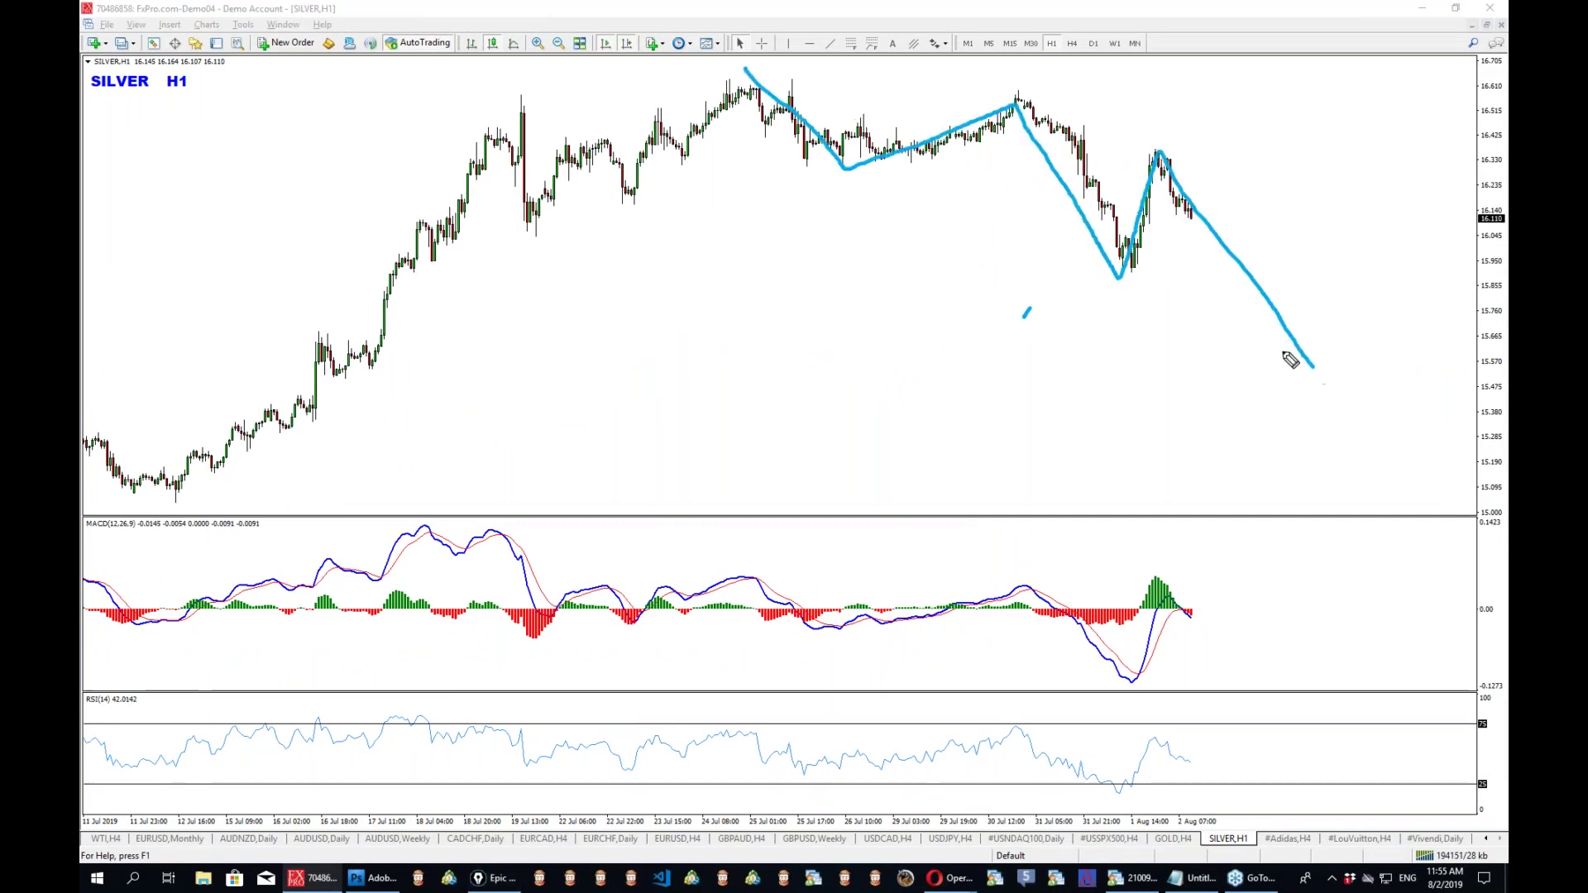
pyautogui.moveTo(699, 172); pyautogui.dragTo(1505, 174)
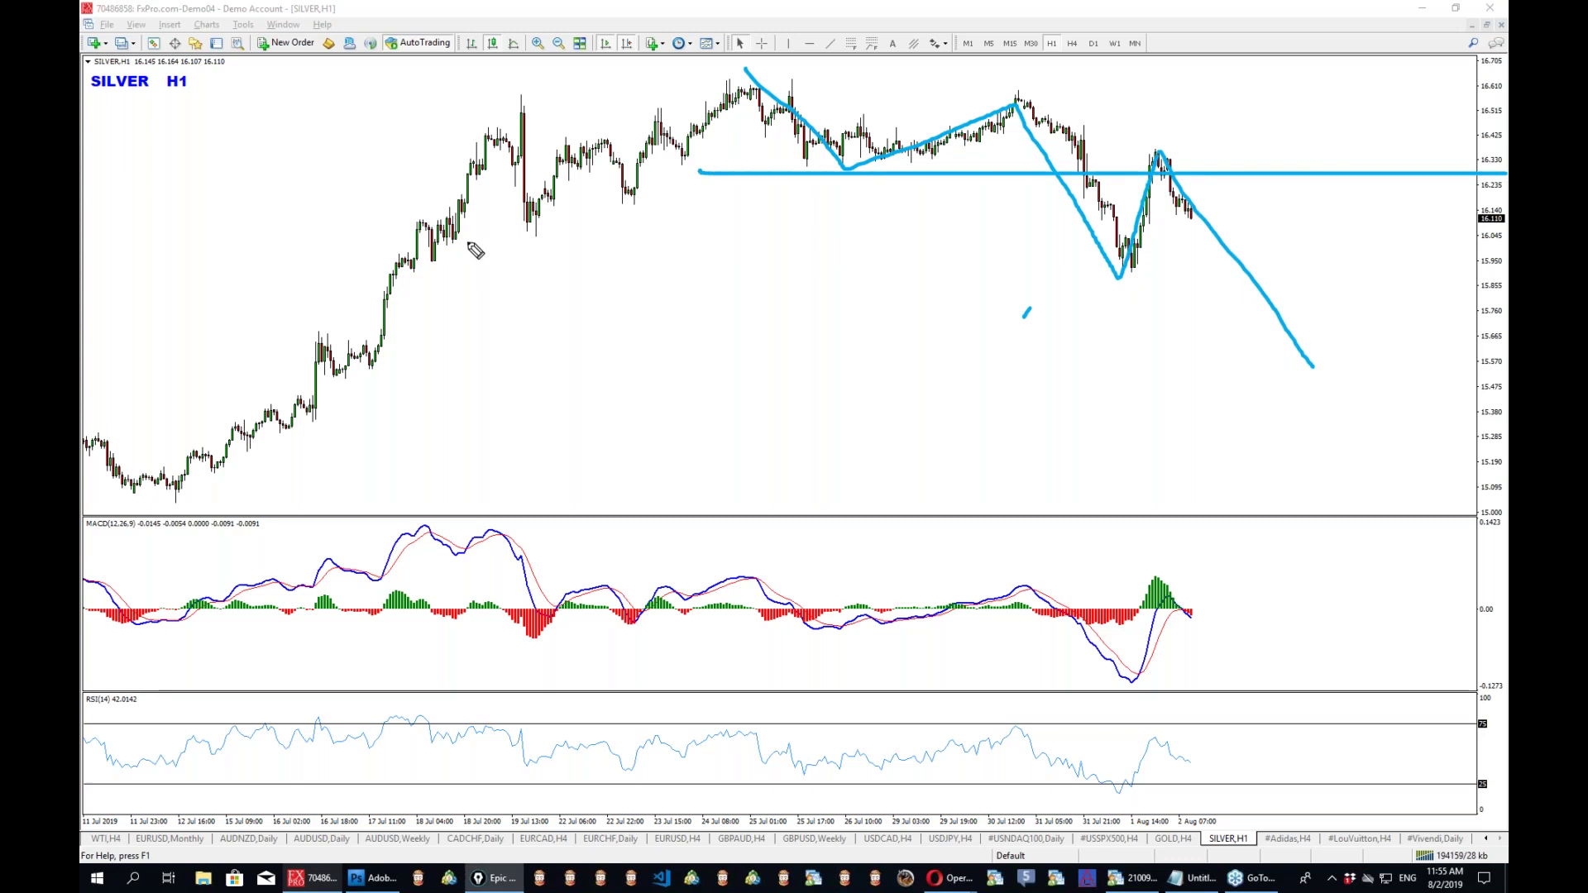
pyautogui.moveTo(1168, 162)
pyautogui.mouseDown()
pyautogui.moveTo(1136, 171)
pyautogui.moveTo(1154, 144)
pyautogui.mouseUp()
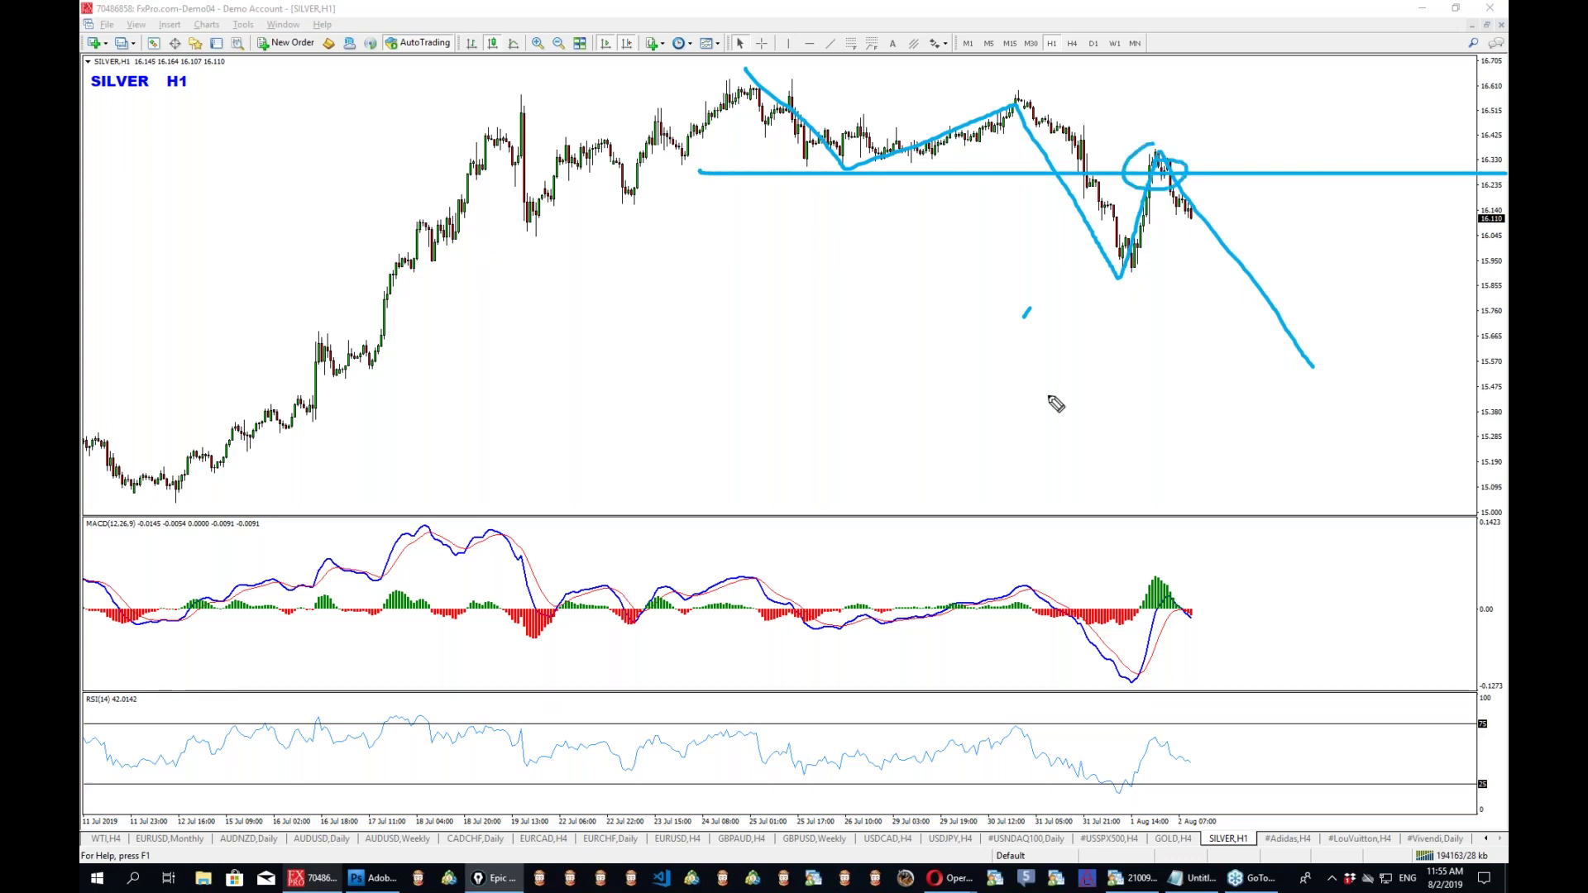
# Pen lines across the lower price highs and the matching MACD highs on SILVER H1, and clear the marks.
pyautogui.moveTo(1007, 72); pyautogui.dragTo(1156, 131)
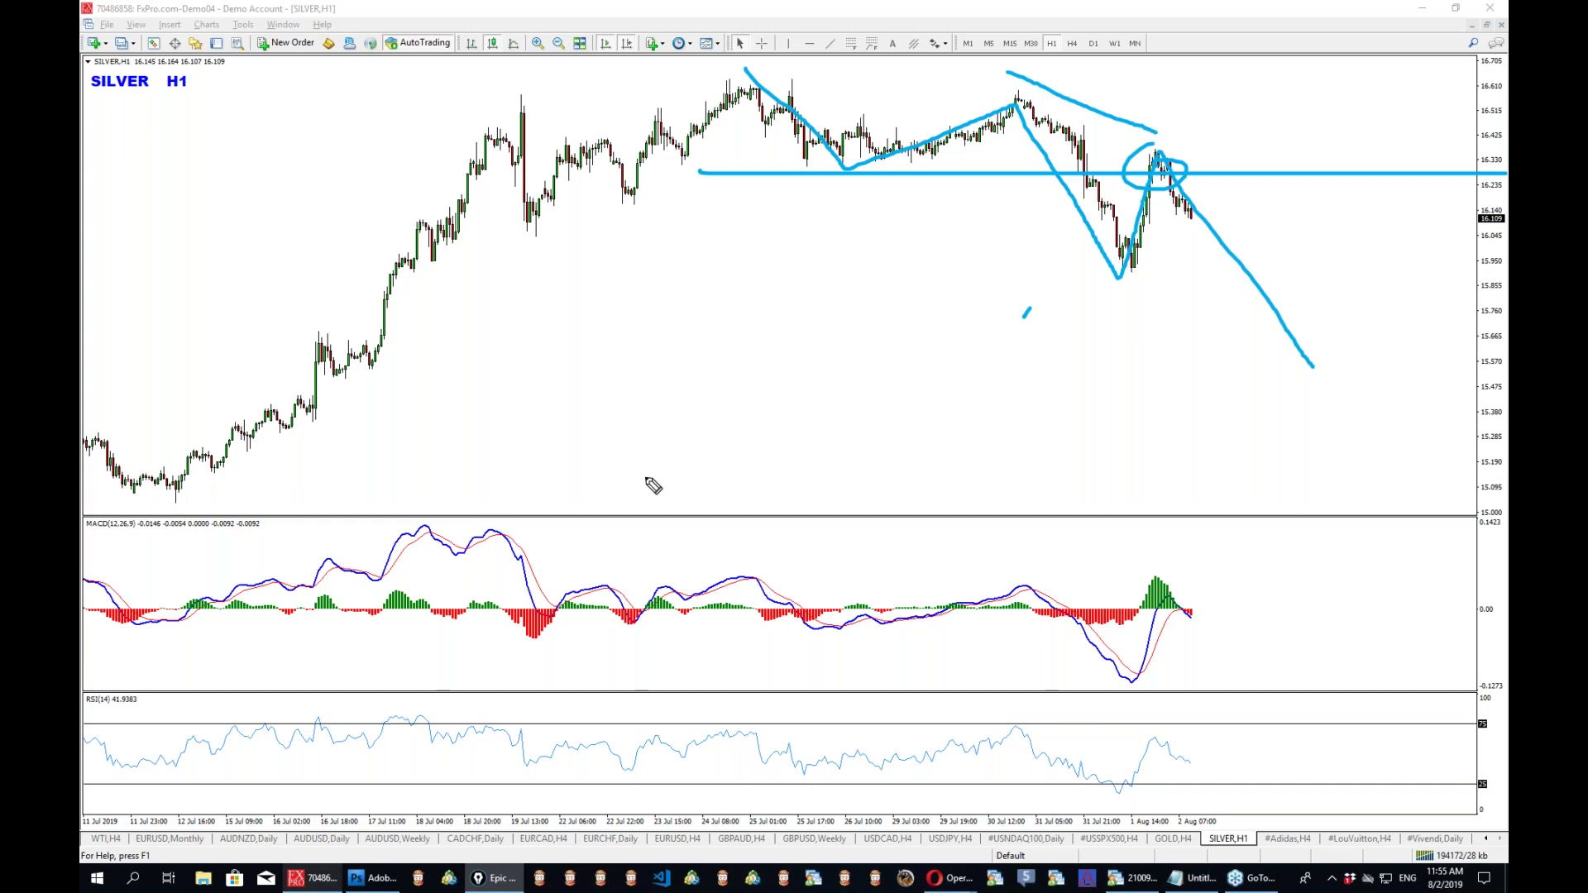
pyautogui.moveTo(1002, 593); pyautogui.dragTo(1149, 562)
pyautogui.hotkey('ctrl', 'shift', '7')
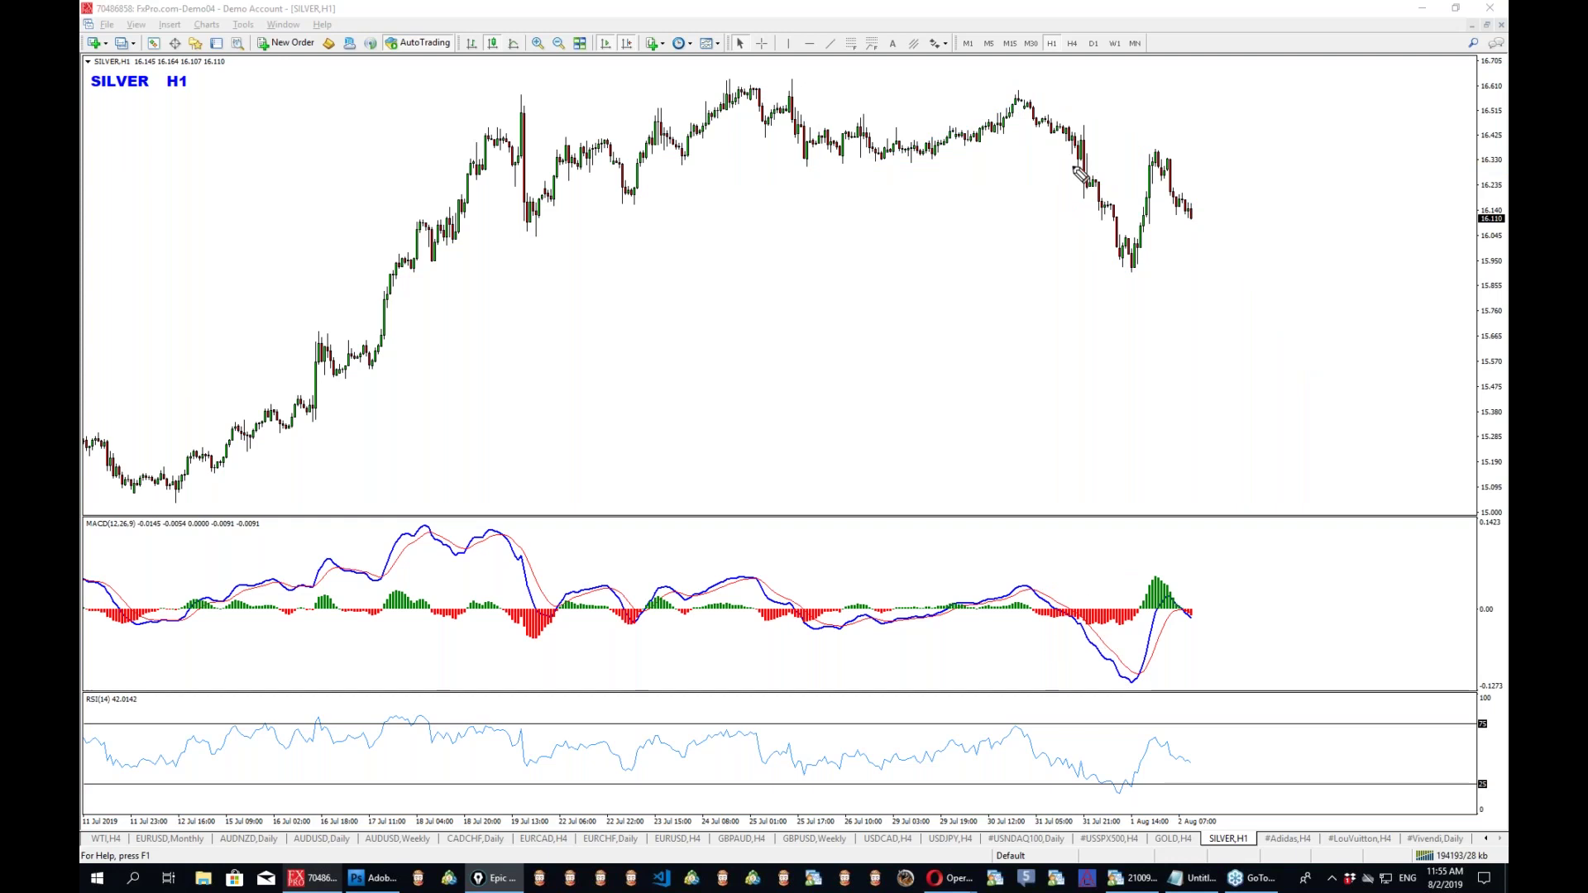
# Pen the two downward waves on SILVER H1, return the chart to H4 and clear the marks.
pyautogui.moveTo(741, 72)
pyautogui.mouseDown()
pyautogui.moveTo(929, 132)
pyautogui.moveTo(1113, 261)
pyautogui.mouseUp()
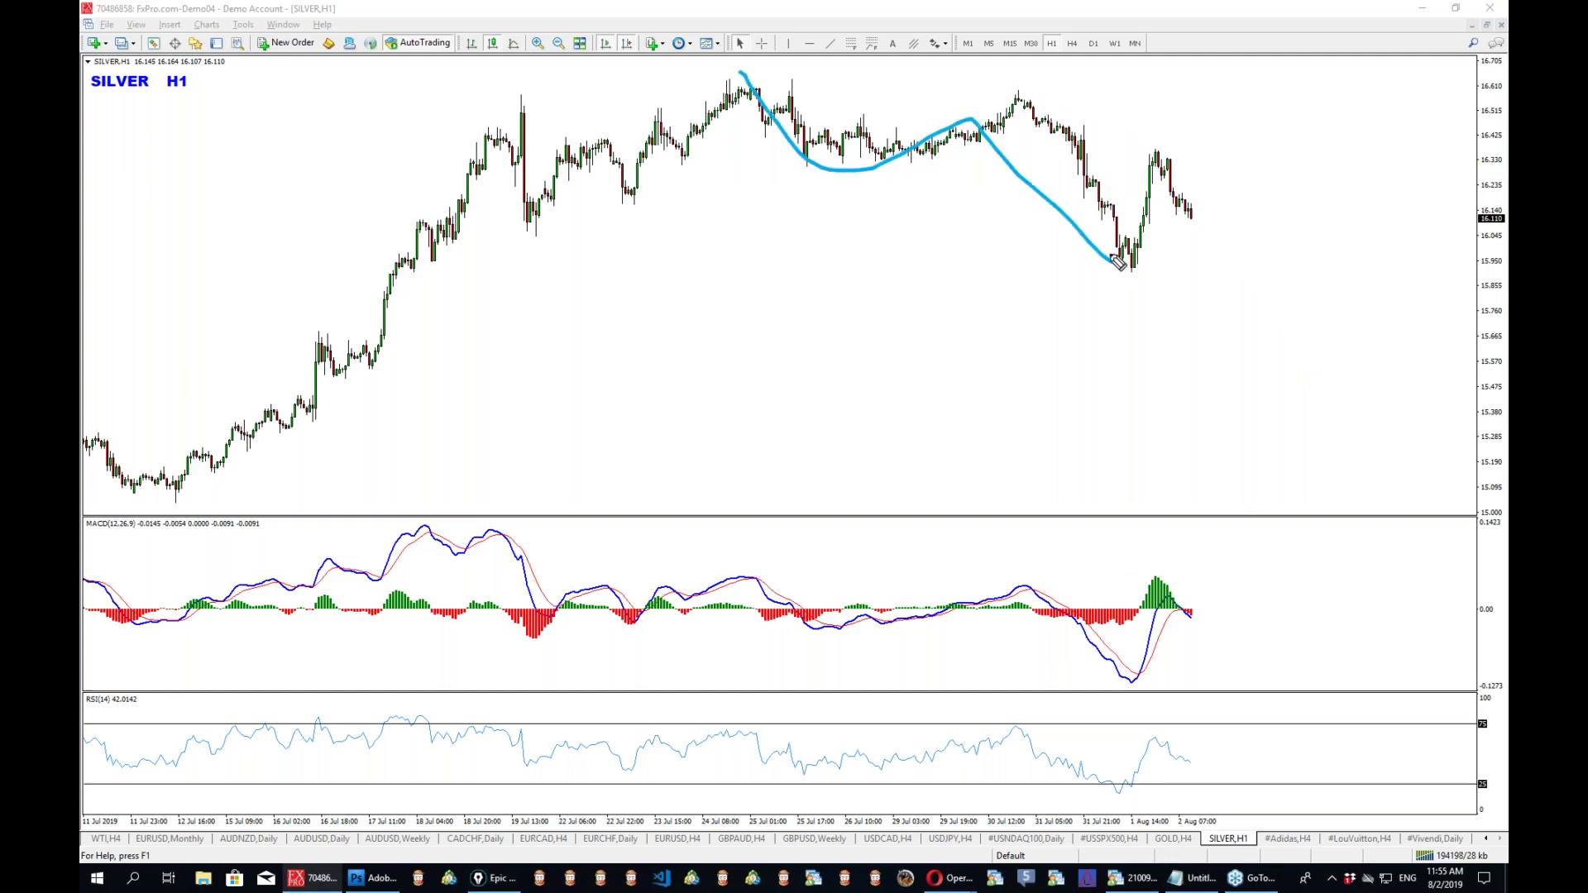
pyautogui.click(1072, 43)
pyautogui.middleClick(1072, 562)
pyautogui.middleClick(1097, 258)
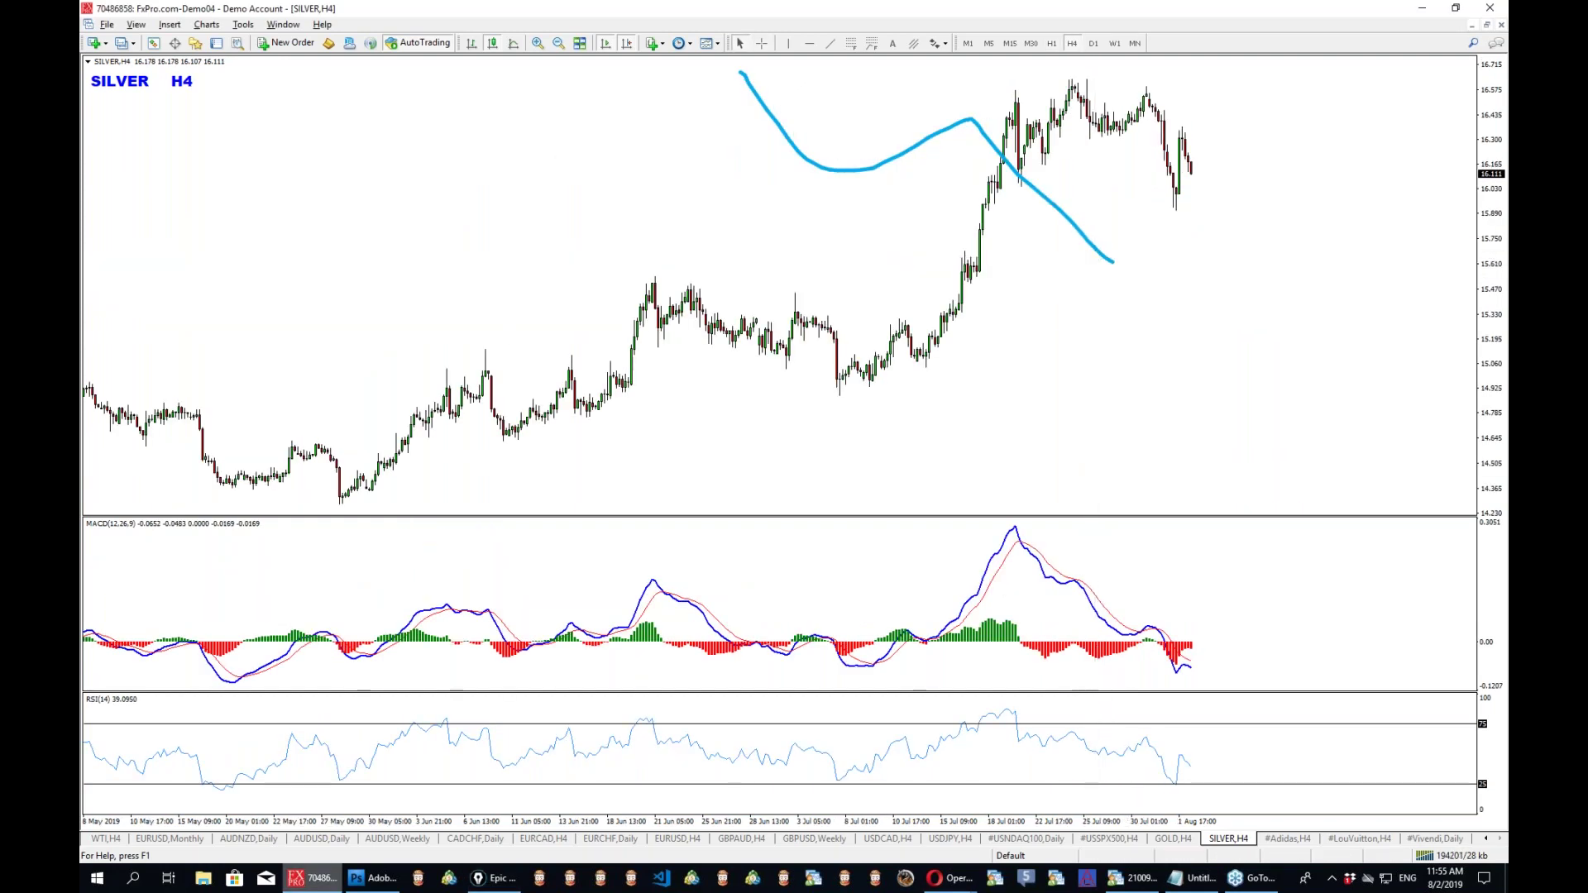
pyautogui.hotkey('ctrl', 'shift', '3')
pyautogui.hotkey('ctrl', 'shift', '7')
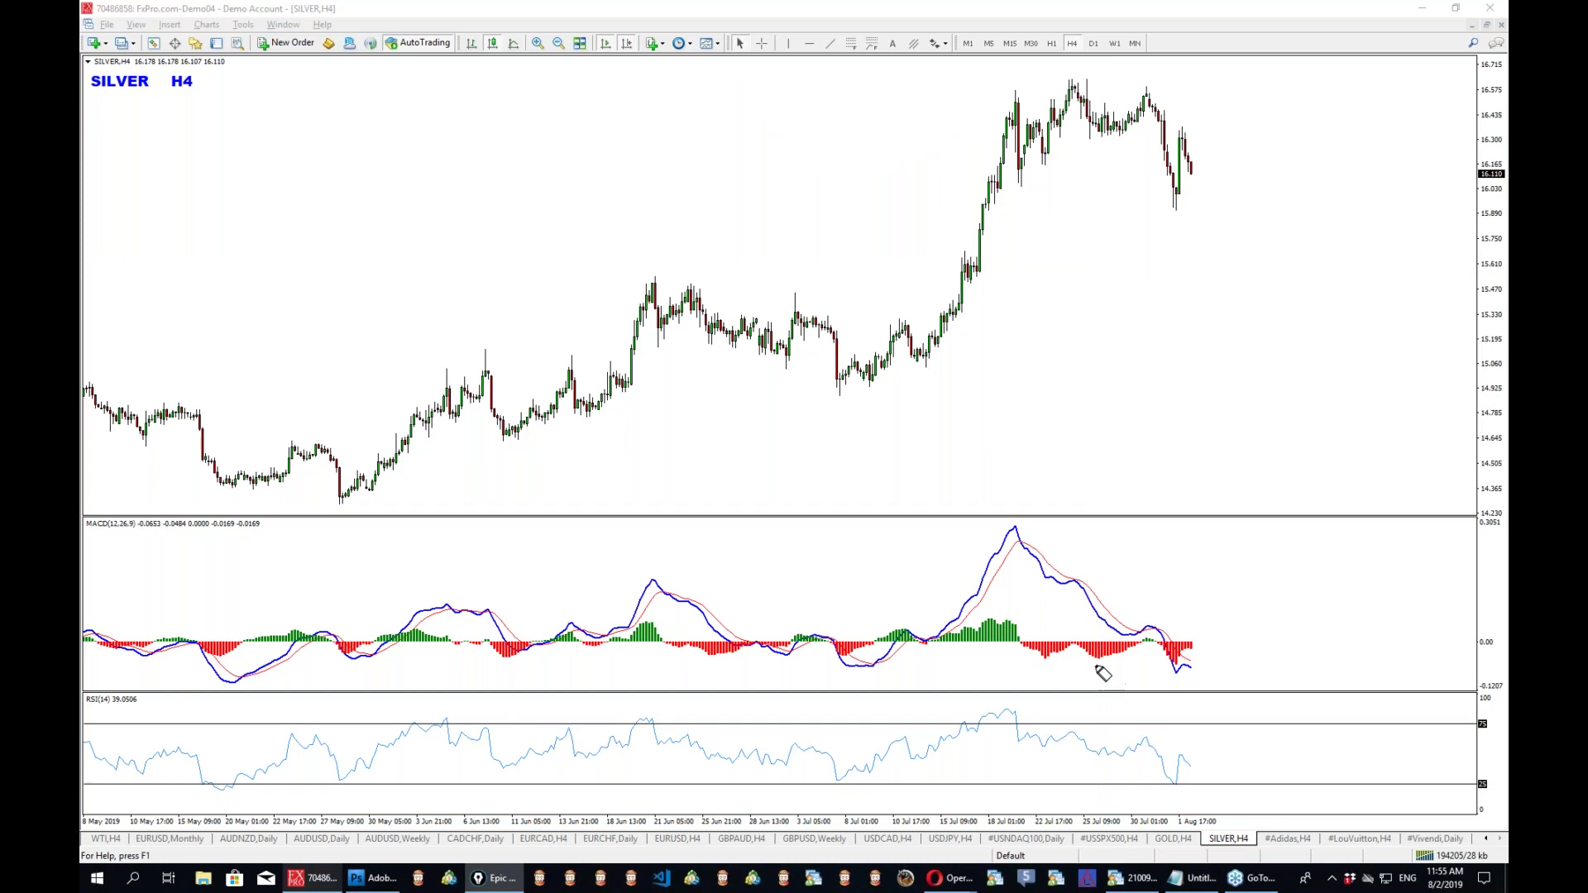
# Circle the latest MACD and RSI swings on SILVER H4 and pen a downward move from the last price high.
pyautogui.moveTo(1093, 664); pyautogui.dragTo(1191, 678)
pyautogui.moveTo(1156, 606); pyautogui.dragTo(1021, 701)
pyautogui.moveTo(1120, 731); pyautogui.dragTo(1108, 592)
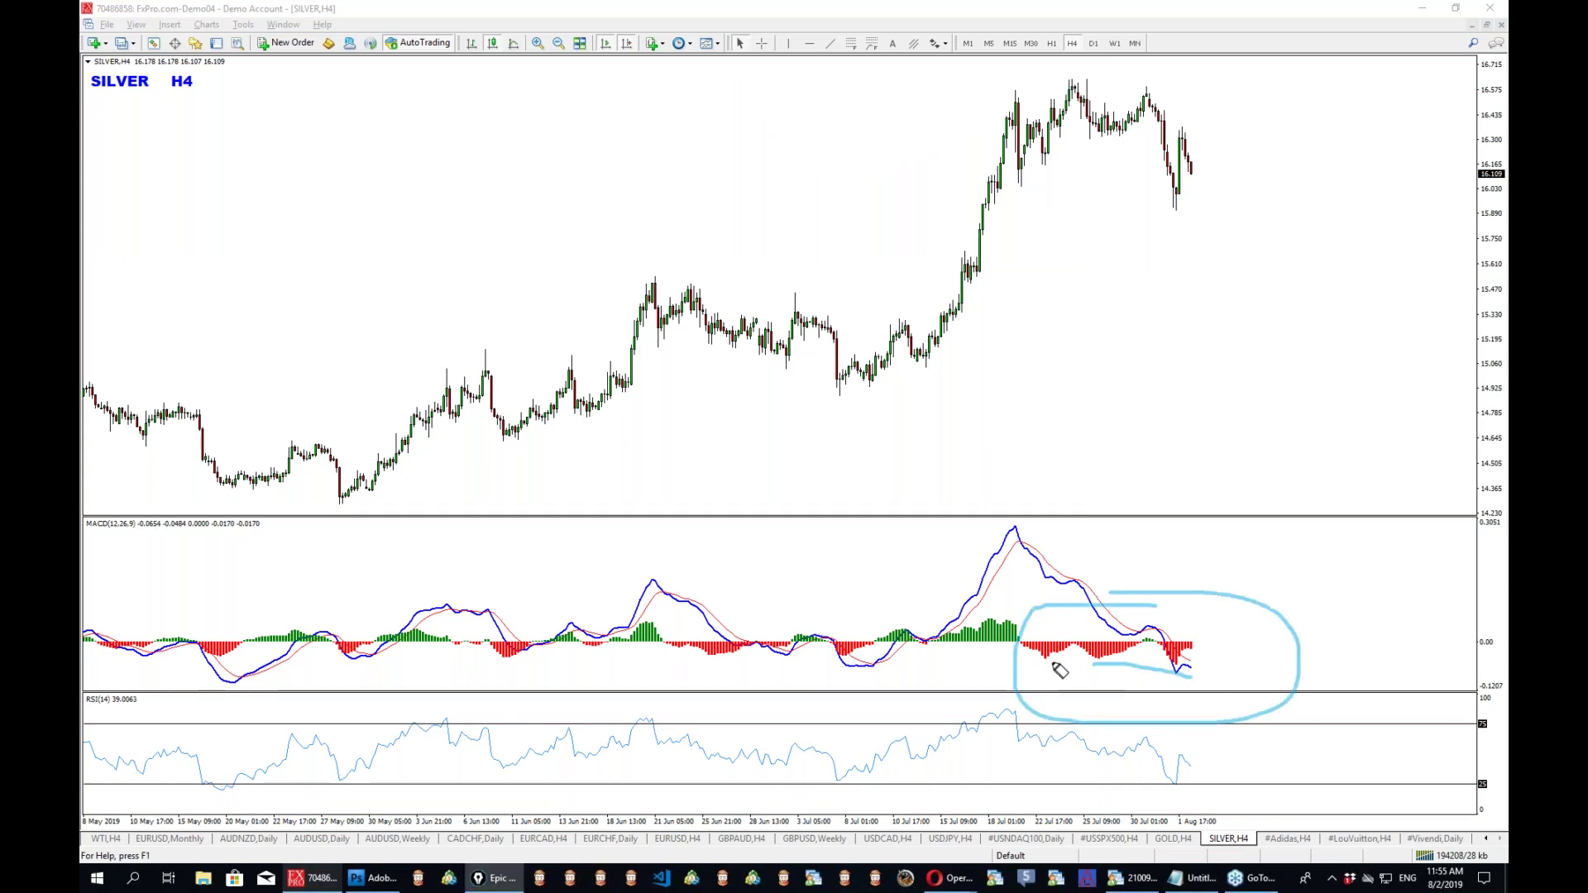
pyautogui.moveTo(1170, 713); pyautogui.dragTo(1236, 716)
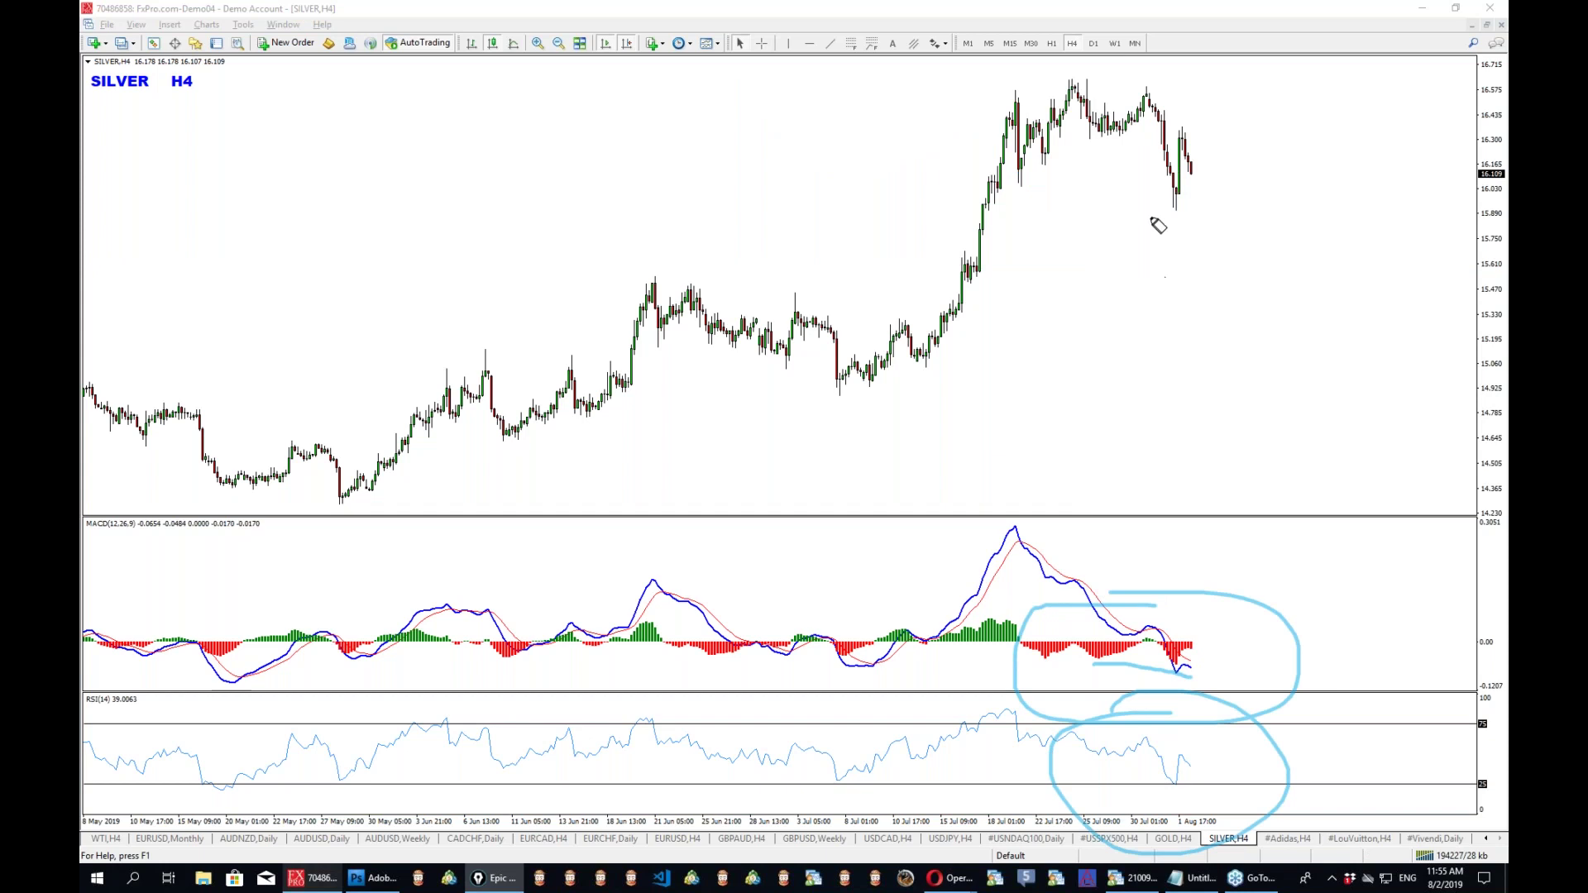
pyautogui.moveTo(1174, 180); pyautogui.dragTo(1184, 192)
pyautogui.moveTo(1190, 125); pyautogui.dragTo(1243, 283)
# Draw a rising trend line from the late May low under the July low on SILVER H4, and clear the pen marks.
pyautogui.hotkey('ctrl', 'shift', '2')
pyautogui.click(829, 43)
pyautogui.moveTo(339, 504); pyautogui.dragTo(1456, 261)
pyautogui.hotkey('ctrl', 'shift', '7')
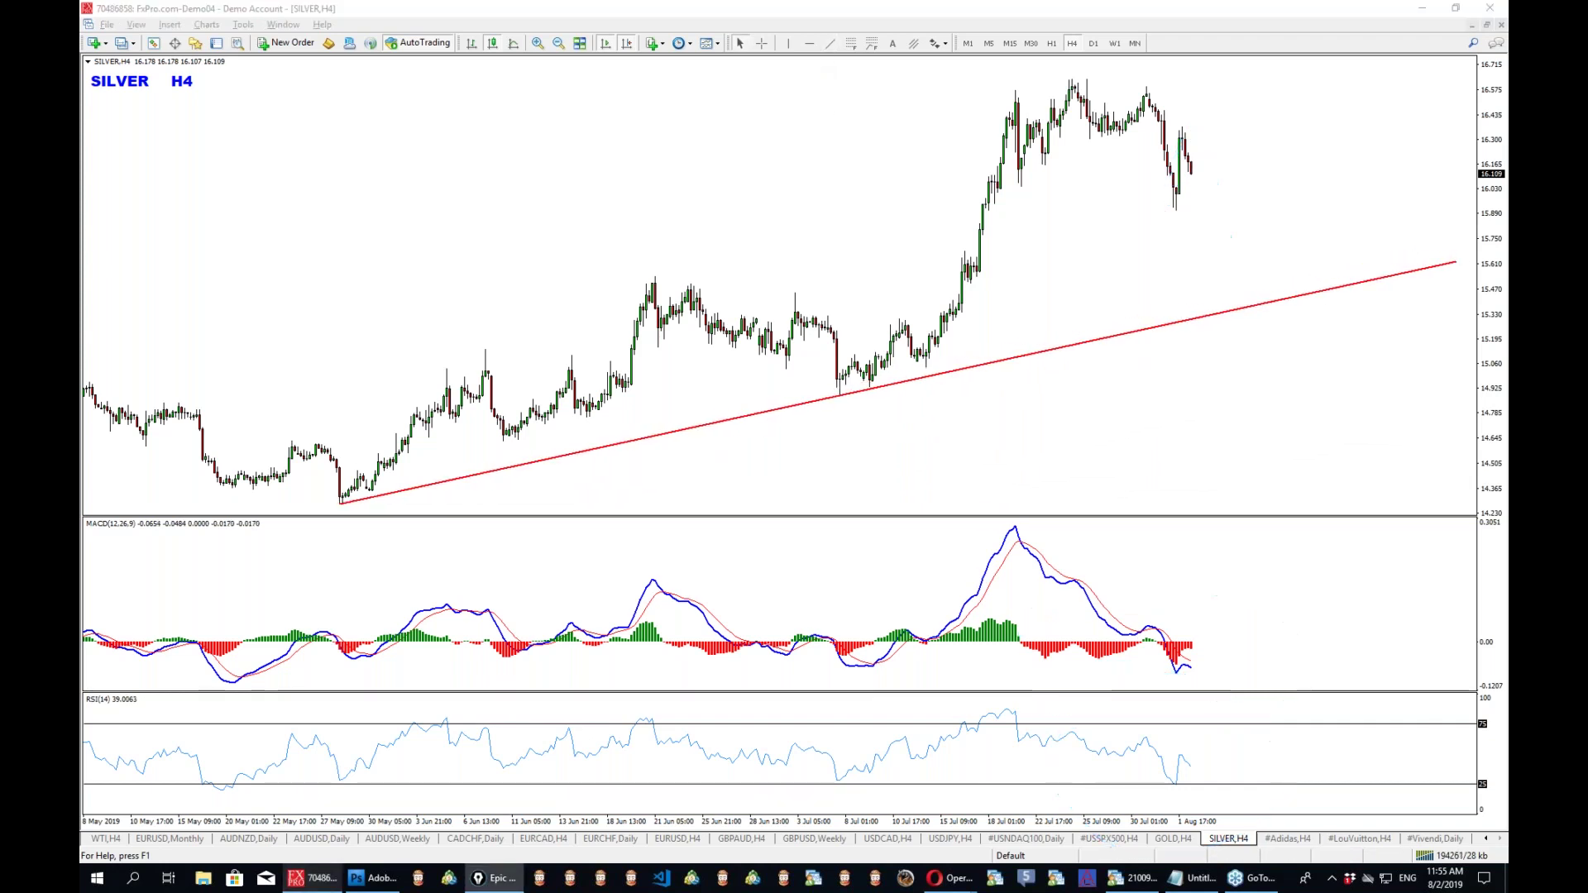
# Pen one more dip below the last silver low followed by an arrow up to new highs, and clear the marks.
pyautogui.moveTo(1184, 127)
pyautogui.mouseDown()
pyautogui.moveTo(1230, 242)
pyautogui.moveTo(1228, 194)
pyautogui.moveTo(1216, 199)
pyautogui.moveTo(1219, 245)
pyautogui.moveTo(1297, 146)
pyautogui.moveTo(1278, 35)
pyautogui.mouseUp()
pyautogui.moveTo(1321, 25); pyautogui.dragTo(1334, 116)
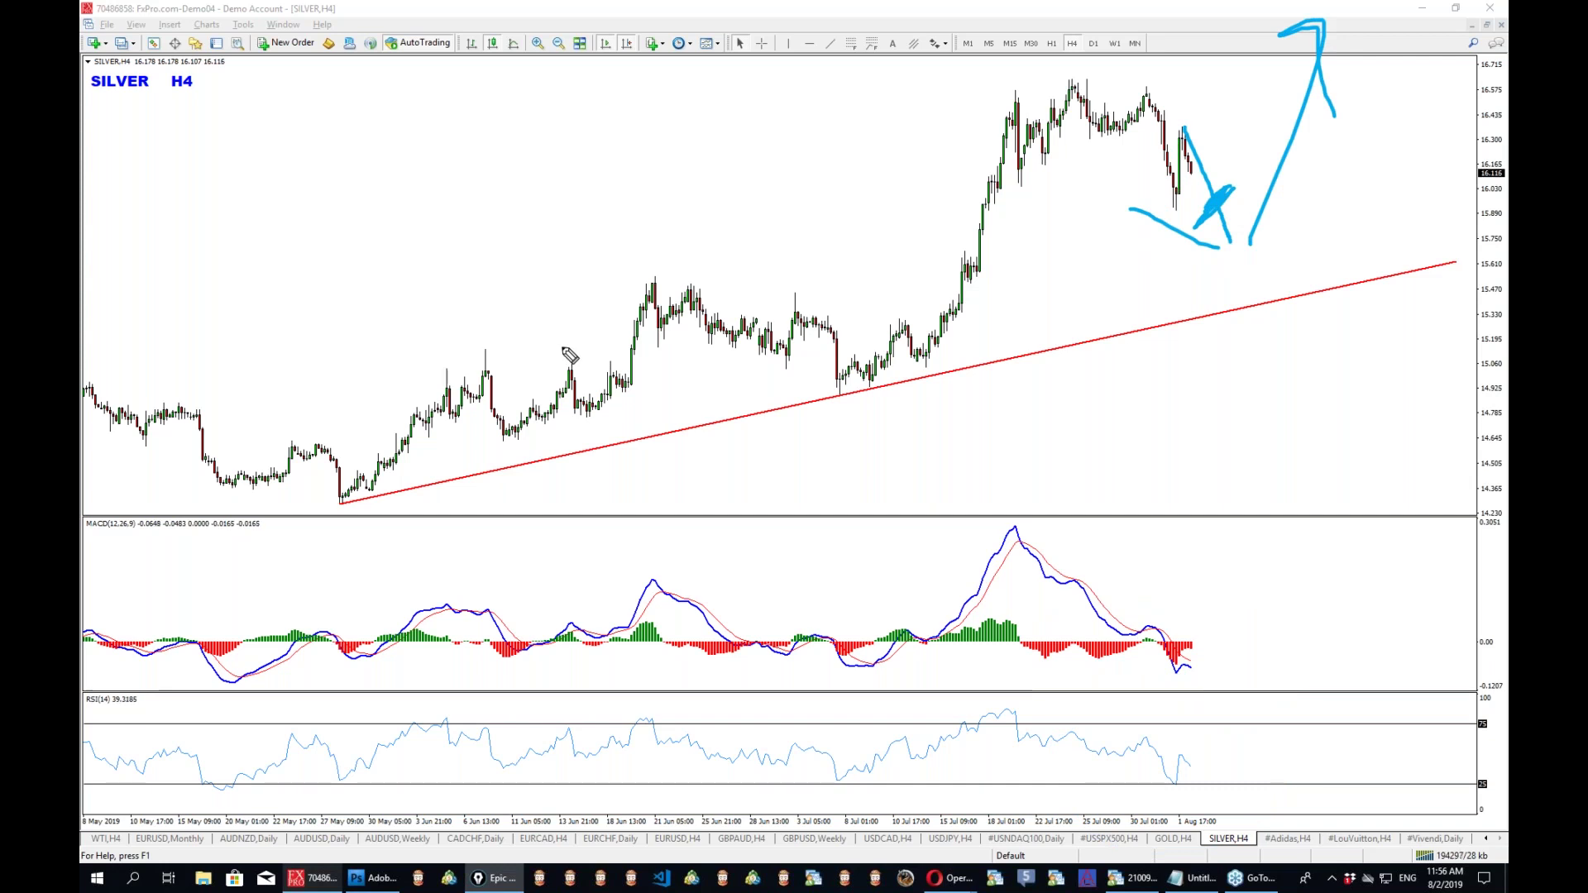
pyautogui.hotkey('ctrl', 'shift', '7')
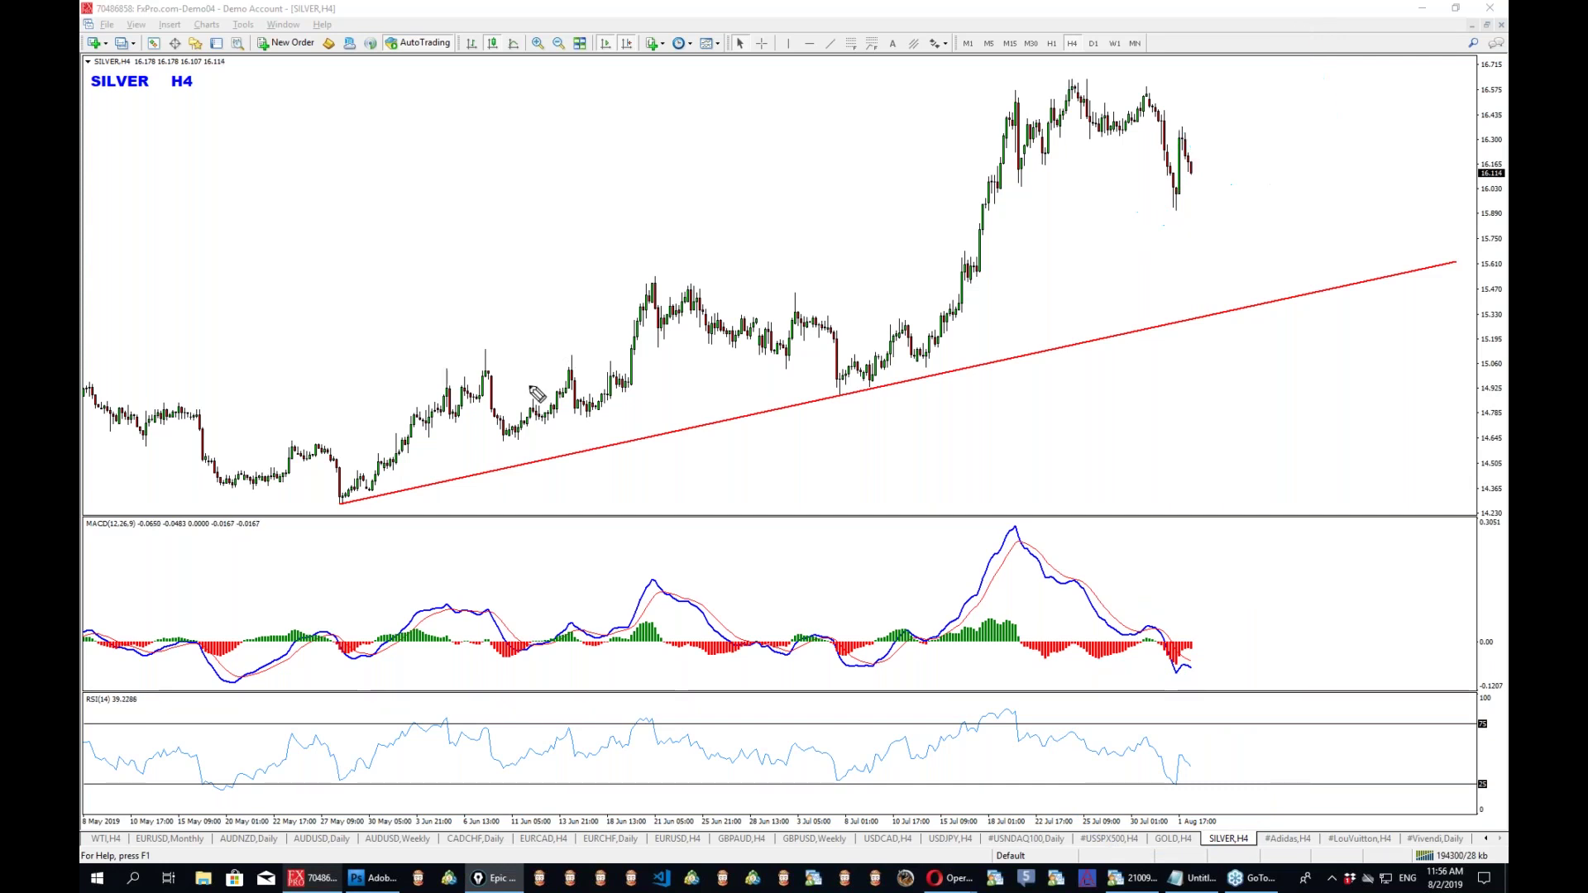
# Pen the descending silver waves, box the correction, and extend the path through a bounce to below the trend line.
pyautogui.moveTo(1071, 82)
pyautogui.mouseDown()
pyautogui.moveTo(1087, 109)
pyautogui.moveTo(1148, 93)
pyautogui.moveTo(1169, 200)
pyautogui.moveTo(1182, 132)
pyautogui.moveTo(1209, 248)
pyautogui.mouseUp()
pyautogui.moveTo(1064, 66)
pyautogui.mouseDown()
pyautogui.moveTo(1071, 275)
pyautogui.moveTo(1284, 75)
pyautogui.moveTo(1059, 58)
pyautogui.mouseUp()
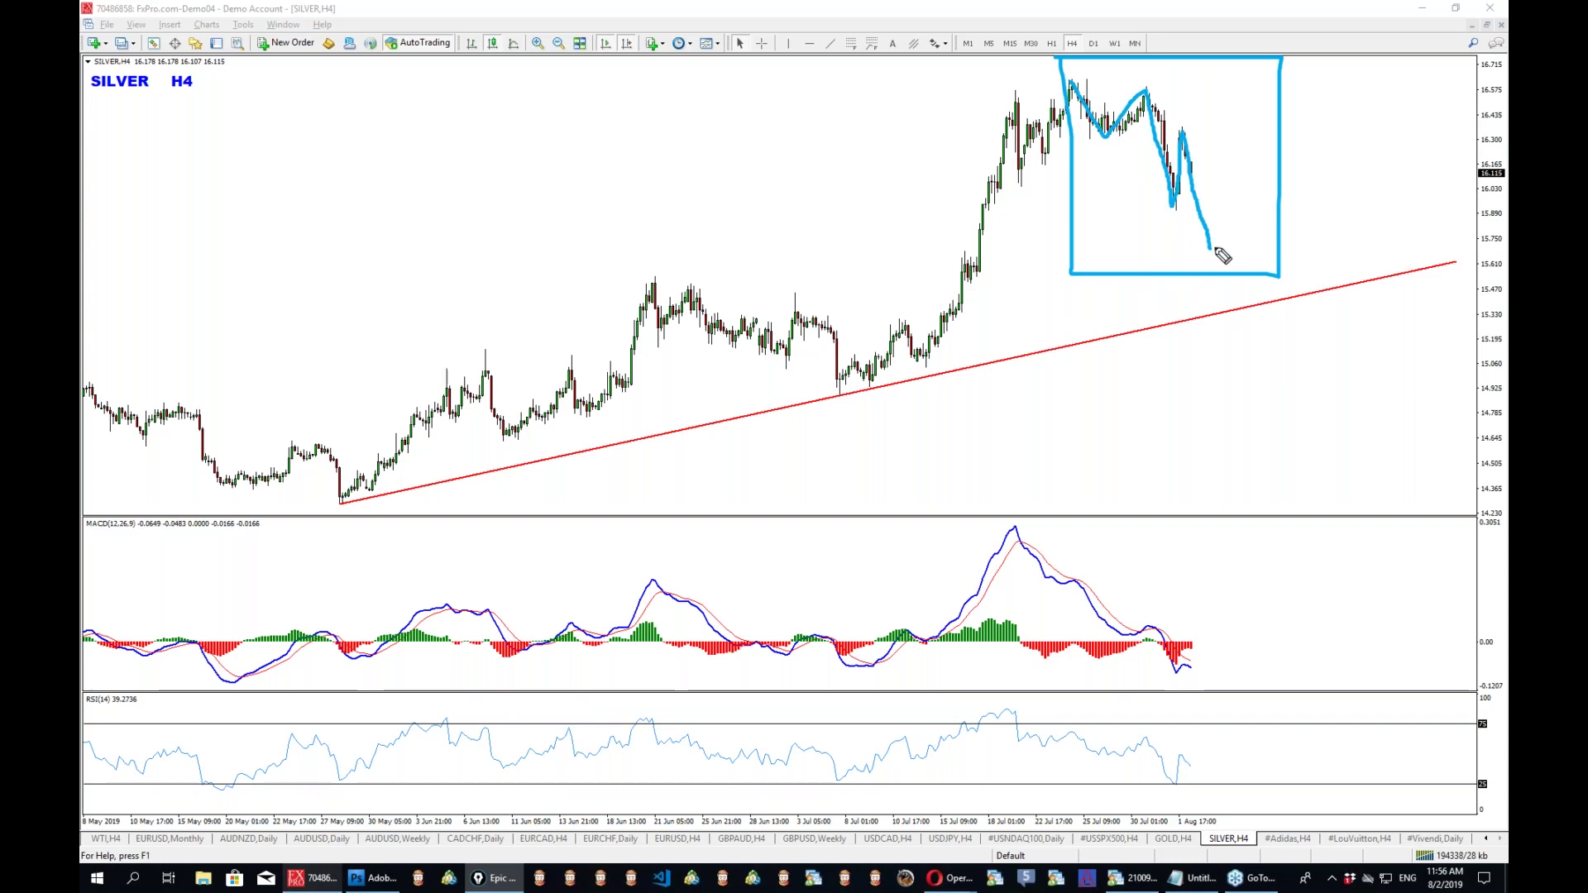
pyautogui.moveTo(1212, 252)
pyautogui.mouseDown()
pyautogui.moveTo(1288, 181)
pyautogui.moveTo(1386, 319)
pyautogui.mouseUp()
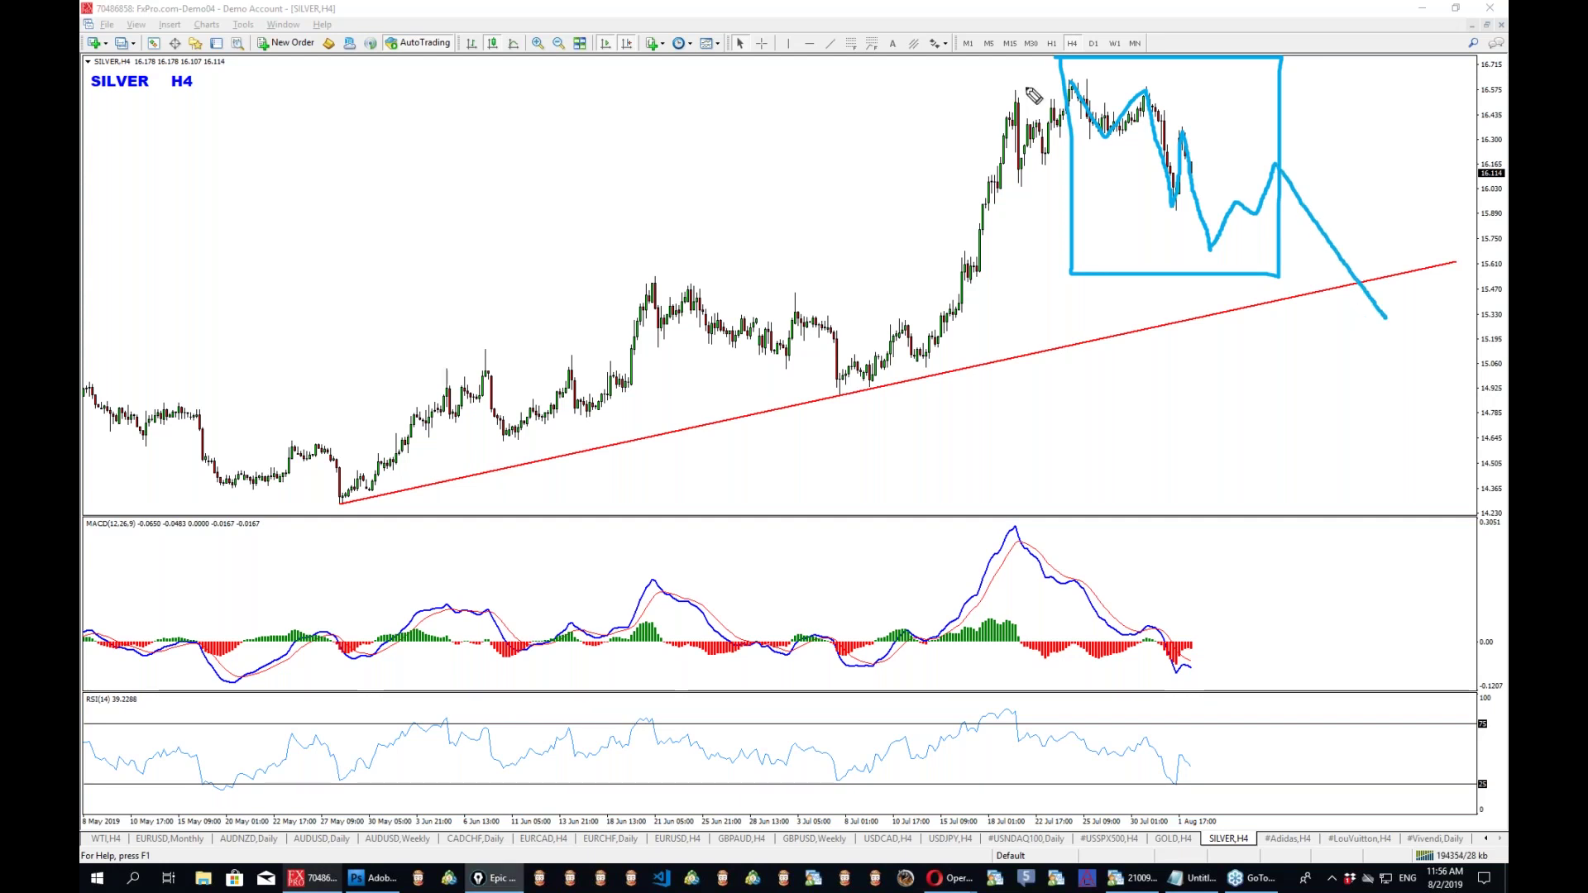
# Label the silver swings A, B, C and D, and pen the straight fall to B followed by an arrow to new highs.
pyautogui.moveTo(1017, 101); pyautogui.dragTo(1039, 83)
pyautogui.moveTo(1187, 318)
pyautogui.mouseDown()
pyautogui.moveTo(1196, 271)
pyautogui.moveTo(1189, 316)
pyautogui.mouseUp()
pyautogui.moveTo(1298, 128); pyautogui.dragTo(1331, 150)
pyautogui.moveTo(1399, 329)
pyautogui.mouseDown()
pyautogui.moveTo(1399, 385)
pyautogui.moveTo(1416, 329)
pyautogui.mouseUp()
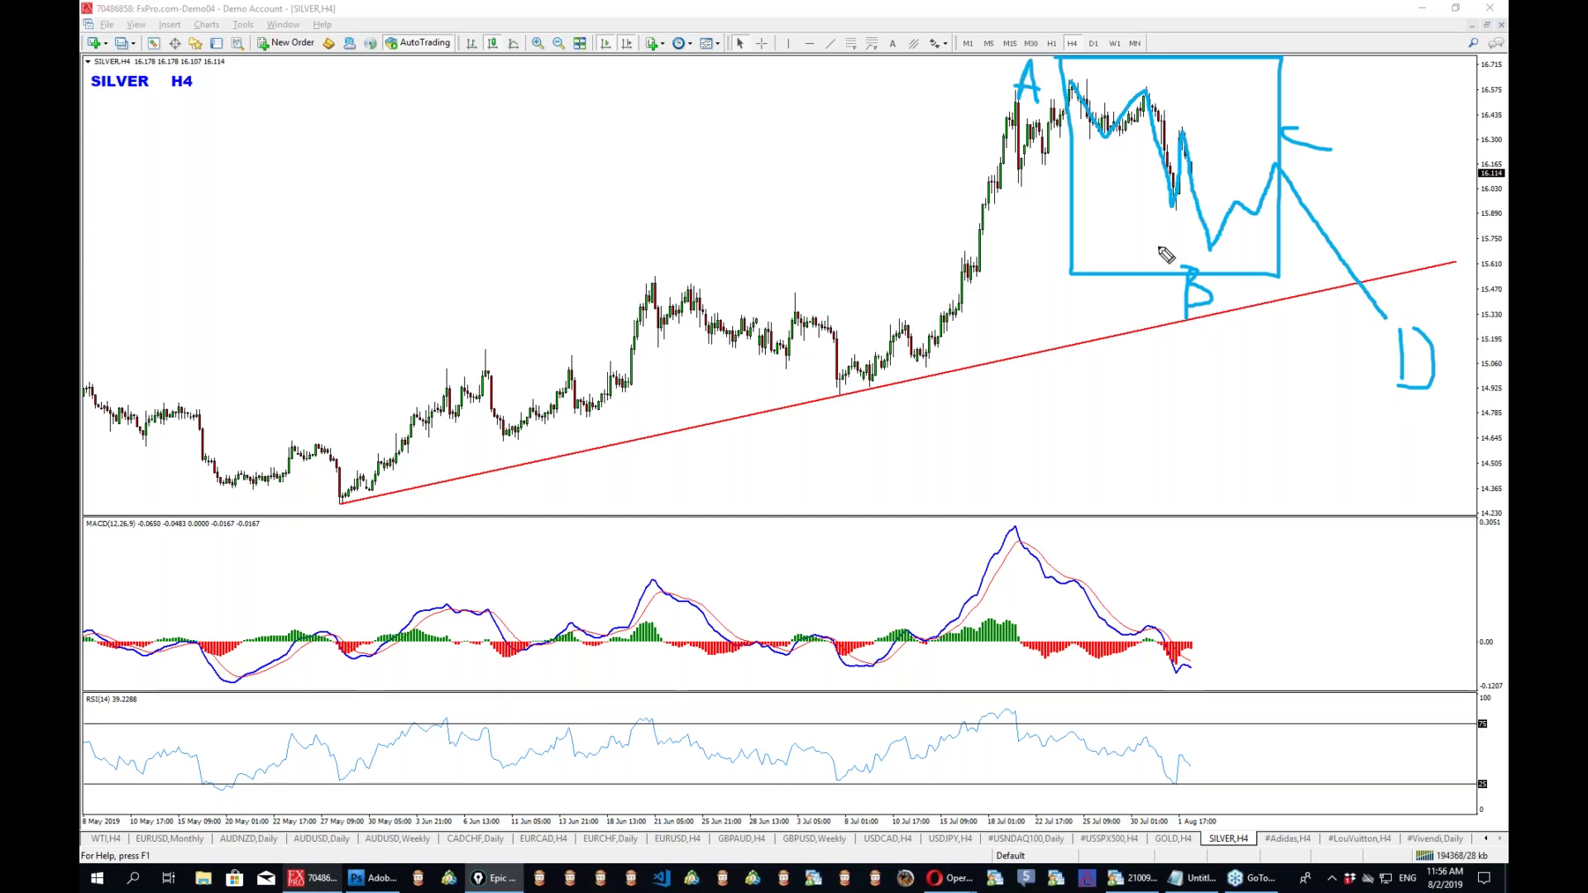
pyautogui.moveTo(1075, 80)
pyautogui.mouseDown()
pyautogui.moveTo(1198, 253)
pyautogui.moveTo(1258, 167)
pyautogui.moveTo(1290, 35)
pyautogui.moveTo(1298, 83)
pyautogui.mouseUp()
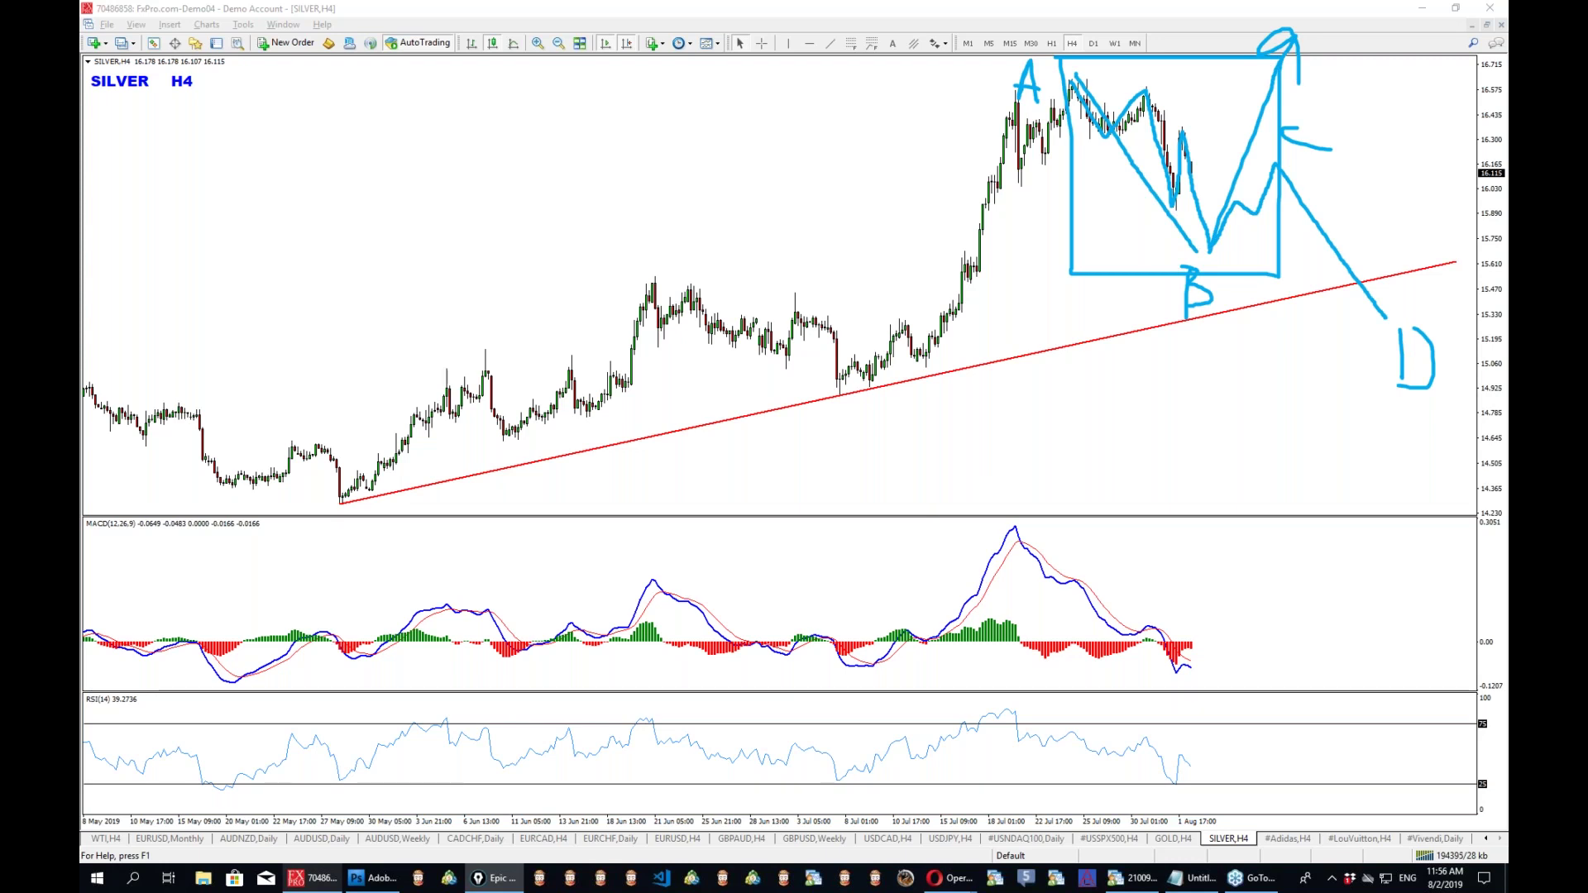
# Clear the pen marks, then box a dip below the last silver low and pen a bounce out of it.
pyautogui.hotkey('ctrl', 'shift', '7')
pyautogui.click(1181, 130)
pyautogui.moveTo(1181, 132)
pyautogui.mouseDown()
pyautogui.moveTo(1226, 265)
pyautogui.moveTo(1211, 236)
pyautogui.moveTo(1240, 196)
pyautogui.moveTo(1184, 258)
pyautogui.mouseUp()
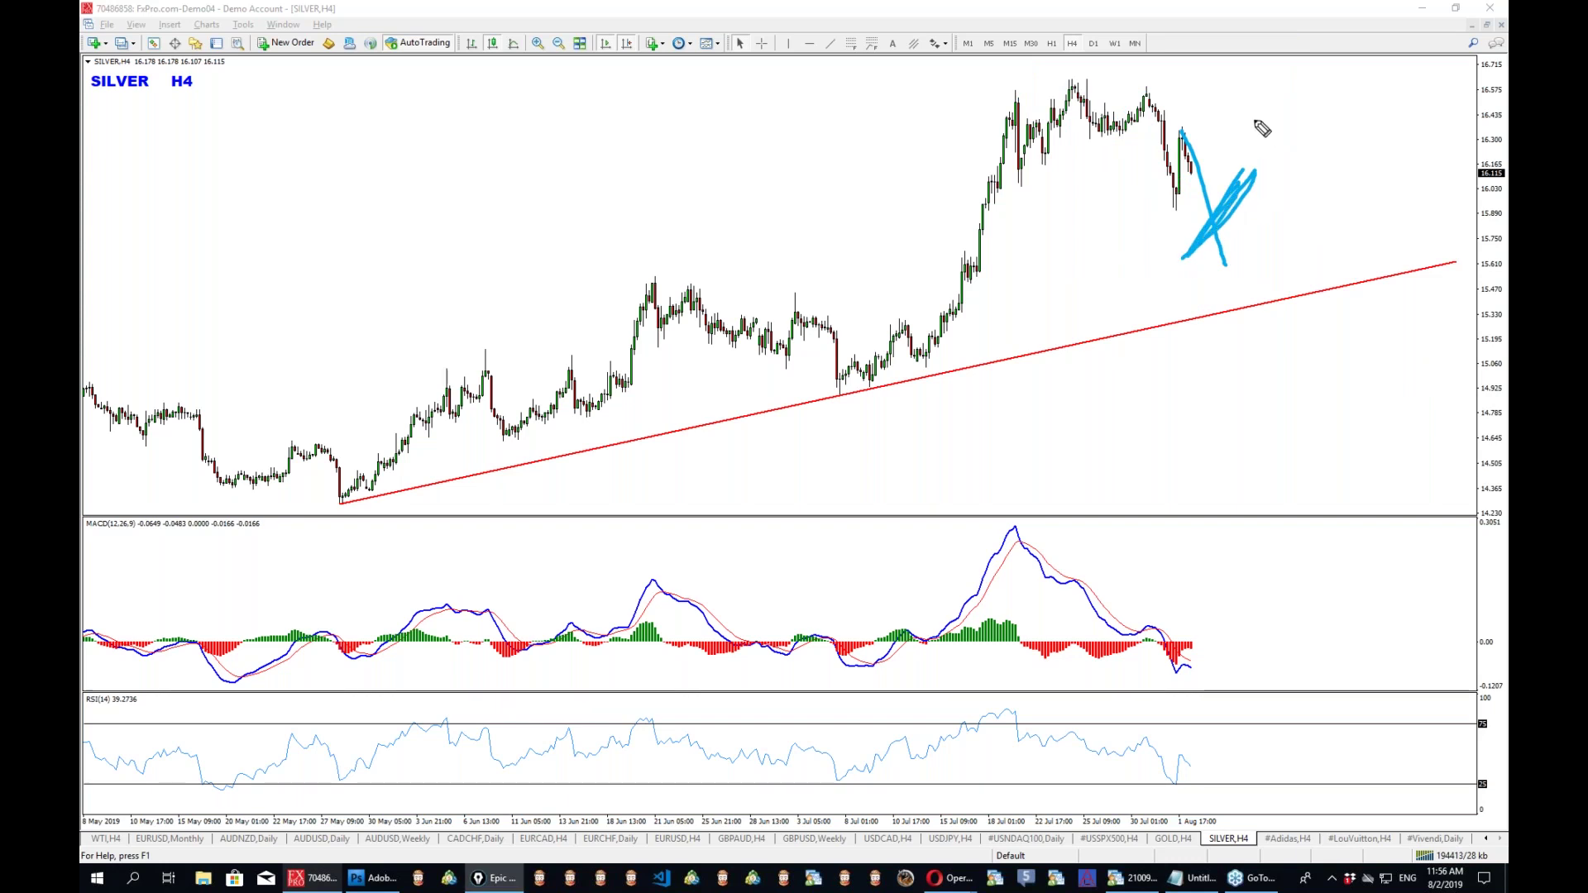
pyautogui.moveTo(1222, 118)
pyautogui.mouseDown()
pyautogui.moveTo(1249, 314)
pyautogui.moveTo(1154, 311)
pyautogui.moveTo(1166, 117)
pyautogui.mouseUp()
pyautogui.moveTo(1145, 213)
pyautogui.mouseDown()
pyautogui.moveTo(1284, 213)
pyautogui.moveTo(1191, 248)
pyautogui.moveTo(1234, 263)
pyautogui.moveTo(1321, 157)
pyautogui.mouseUp()
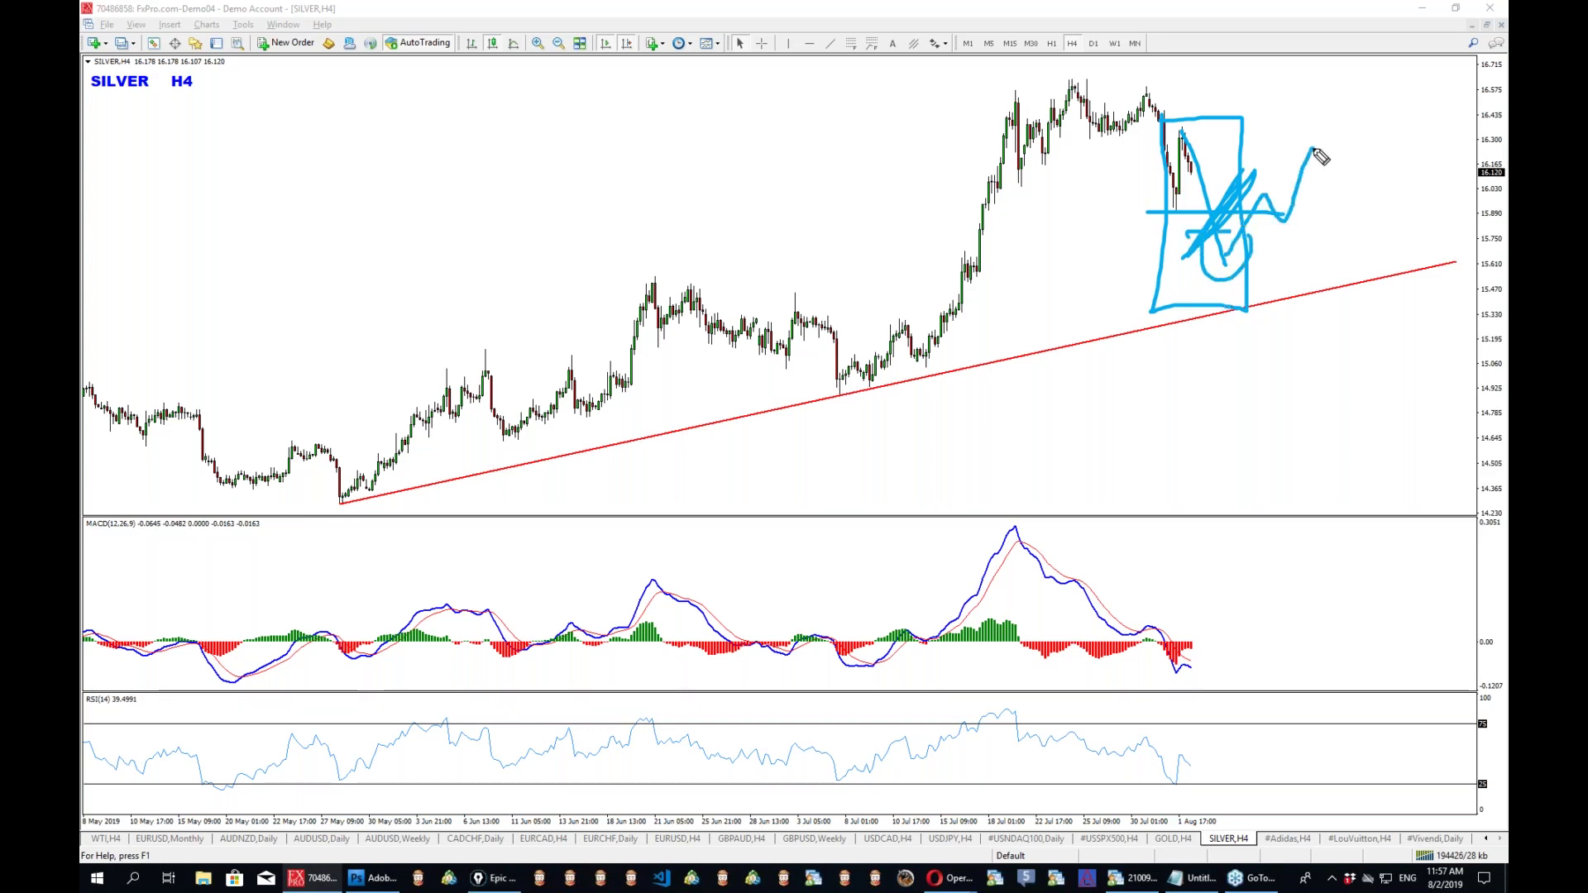
# Pen a second silver drop to the red trend line and a rising line from the boxed dip, and clear the marks.
pyautogui.moveTo(1263, 174)
pyautogui.mouseDown()
pyautogui.moveTo(1295, 153)
pyautogui.moveTo(1395, 265)
pyautogui.mouseUp()
pyautogui.moveTo(1209, 281); pyautogui.dragTo(1448, 103)
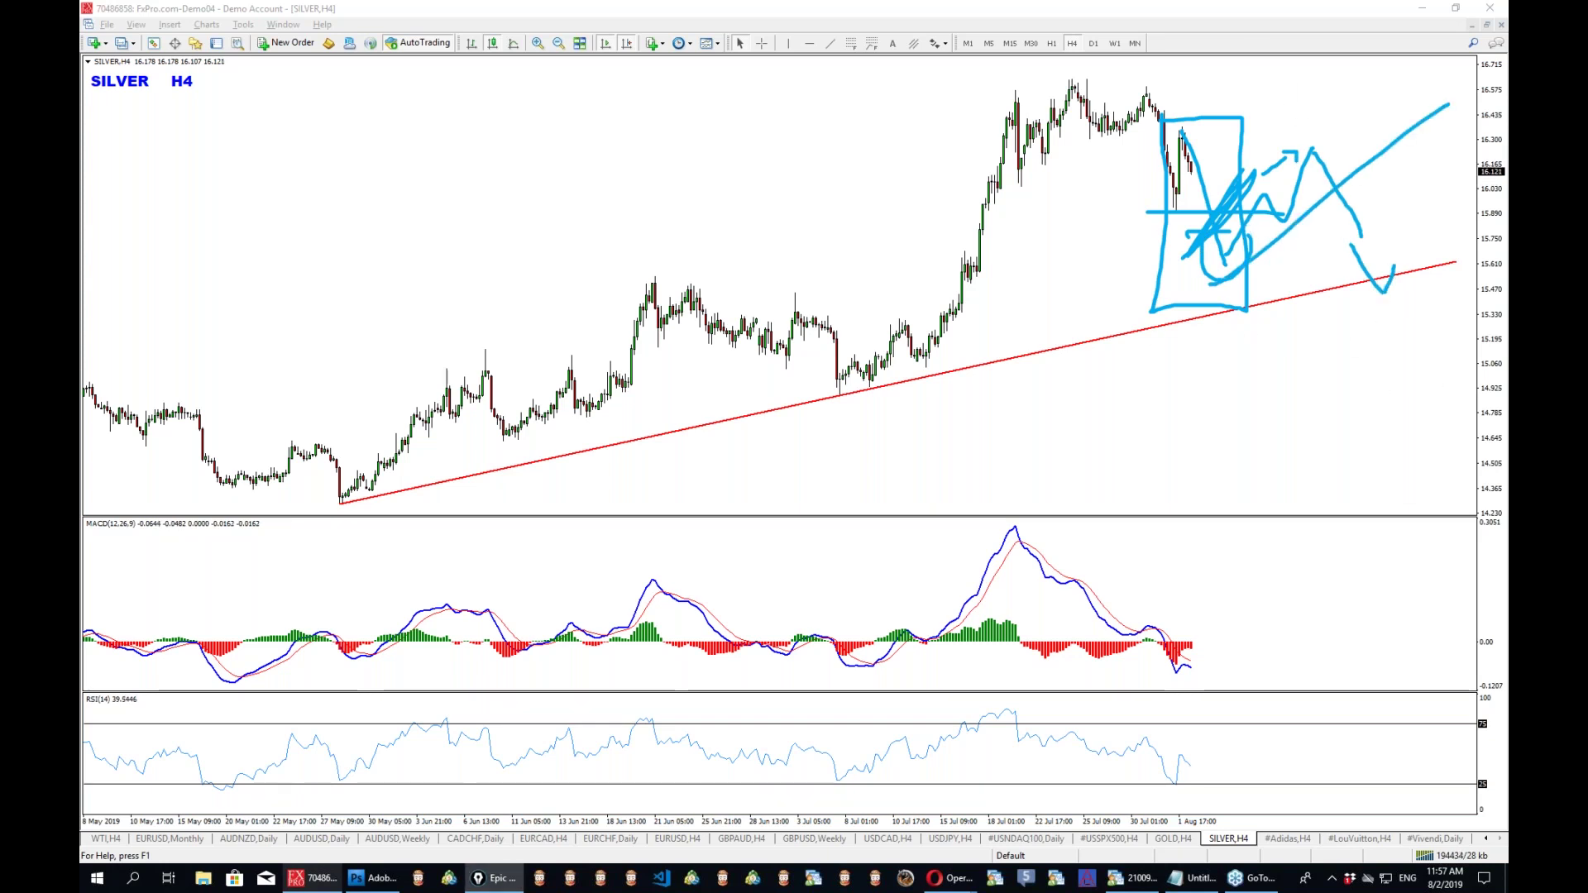
pyautogui.hotkey('ctrl', 'shift', '7')
# Pen a silver dip, a choppy rise with a rising support line and a fall through the trend line, circle the rise, and clear the marks.
pyautogui.moveTo(1190, 157)
pyautogui.mouseDown()
pyautogui.moveTo(1246, 269)
pyautogui.moveTo(1400, 56)
pyautogui.moveTo(1424, 276)
pyautogui.moveTo(1451, 249)
pyautogui.mouseUp()
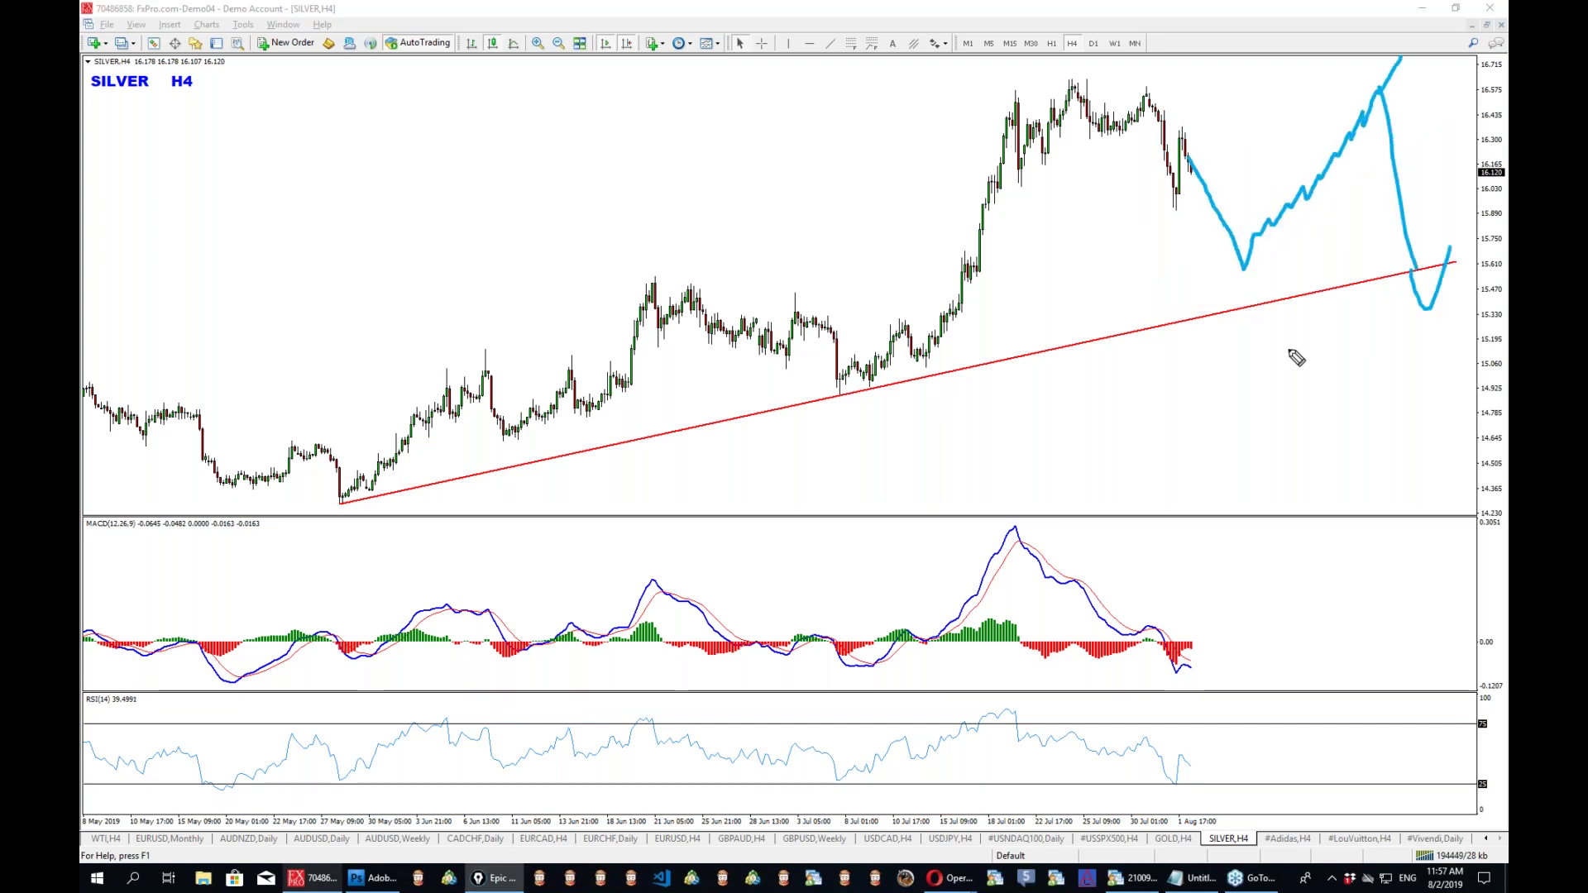
pyautogui.moveTo(1235, 282); pyautogui.dragTo(1472, 59)
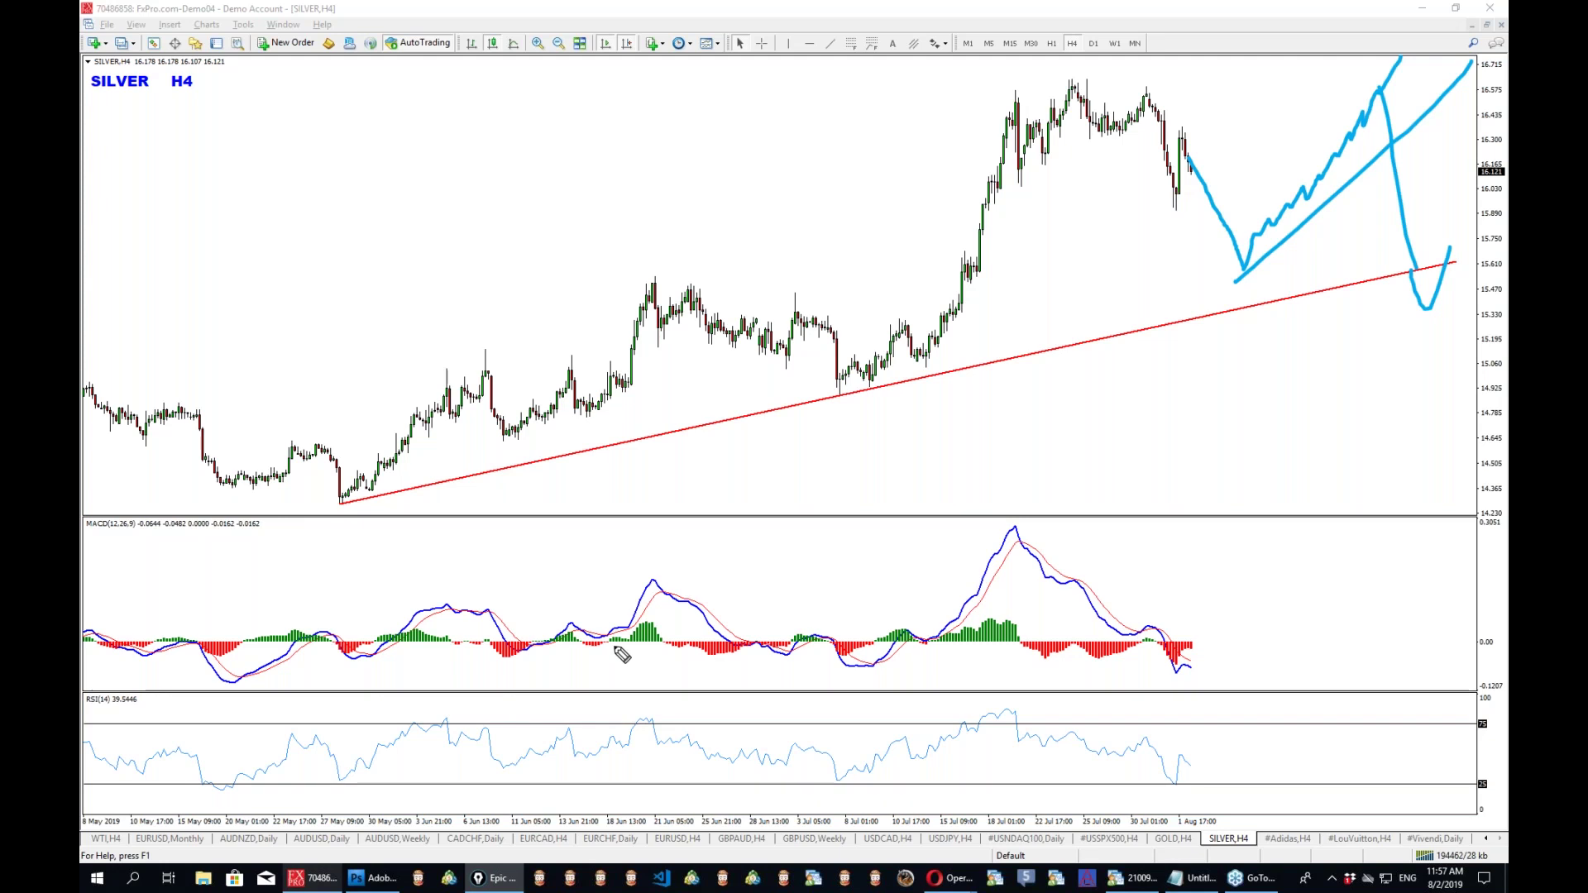
pyautogui.moveTo(1343, 118); pyautogui.dragTo(1370, 142)
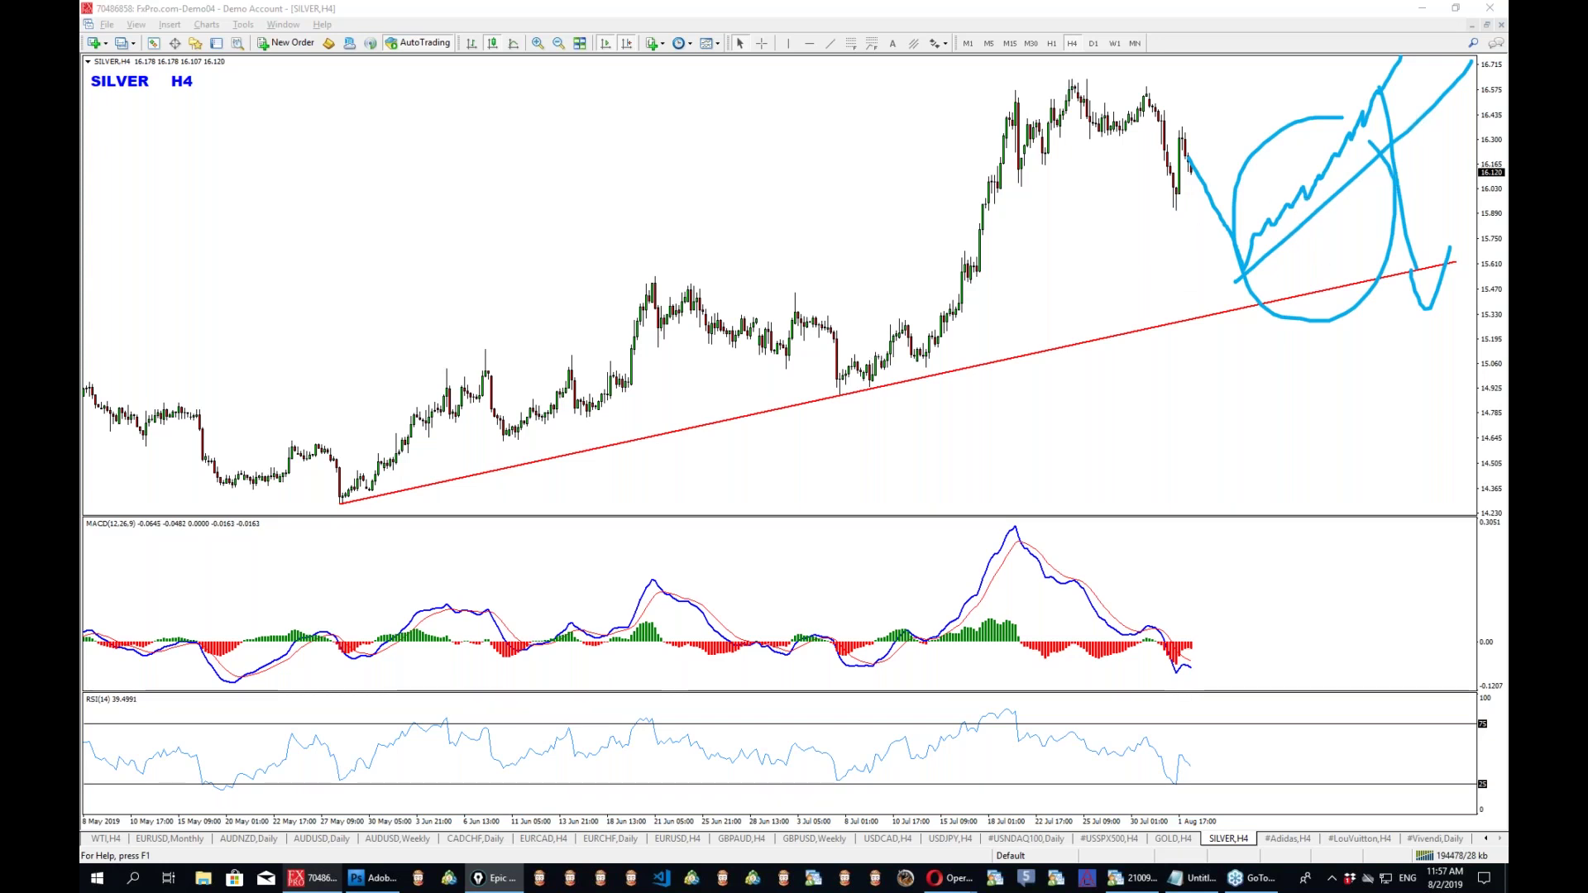
pyautogui.hotkey('ctrl', 'shift', '7')
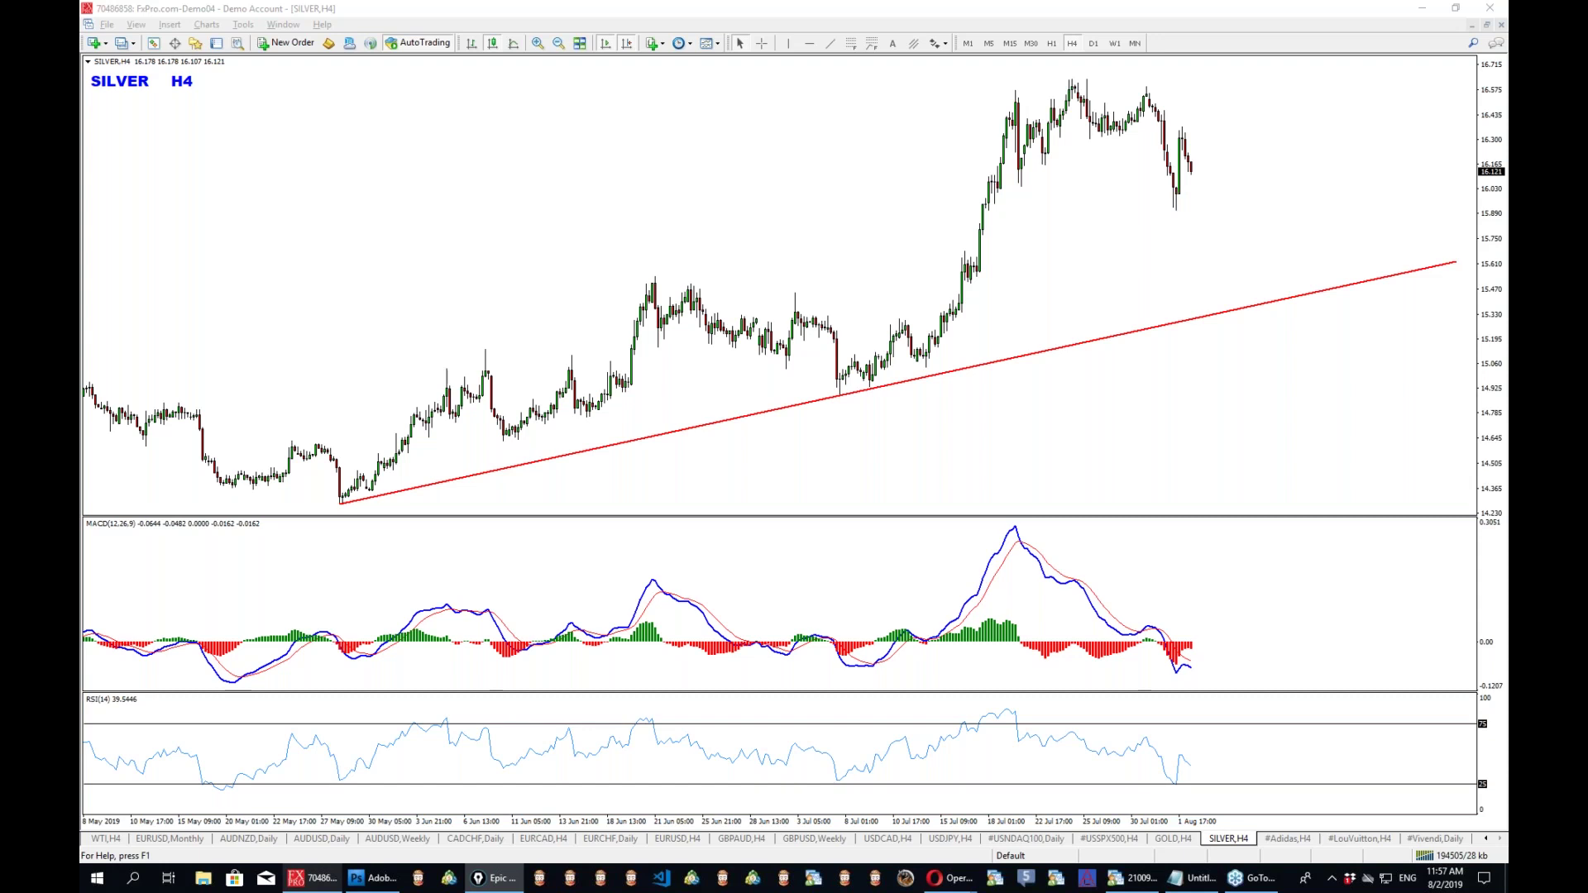
# Open the EURCAD H4 chart, pen a box around the FE 61.8 resistance band, and label it R.
pyautogui.click(490, 394)
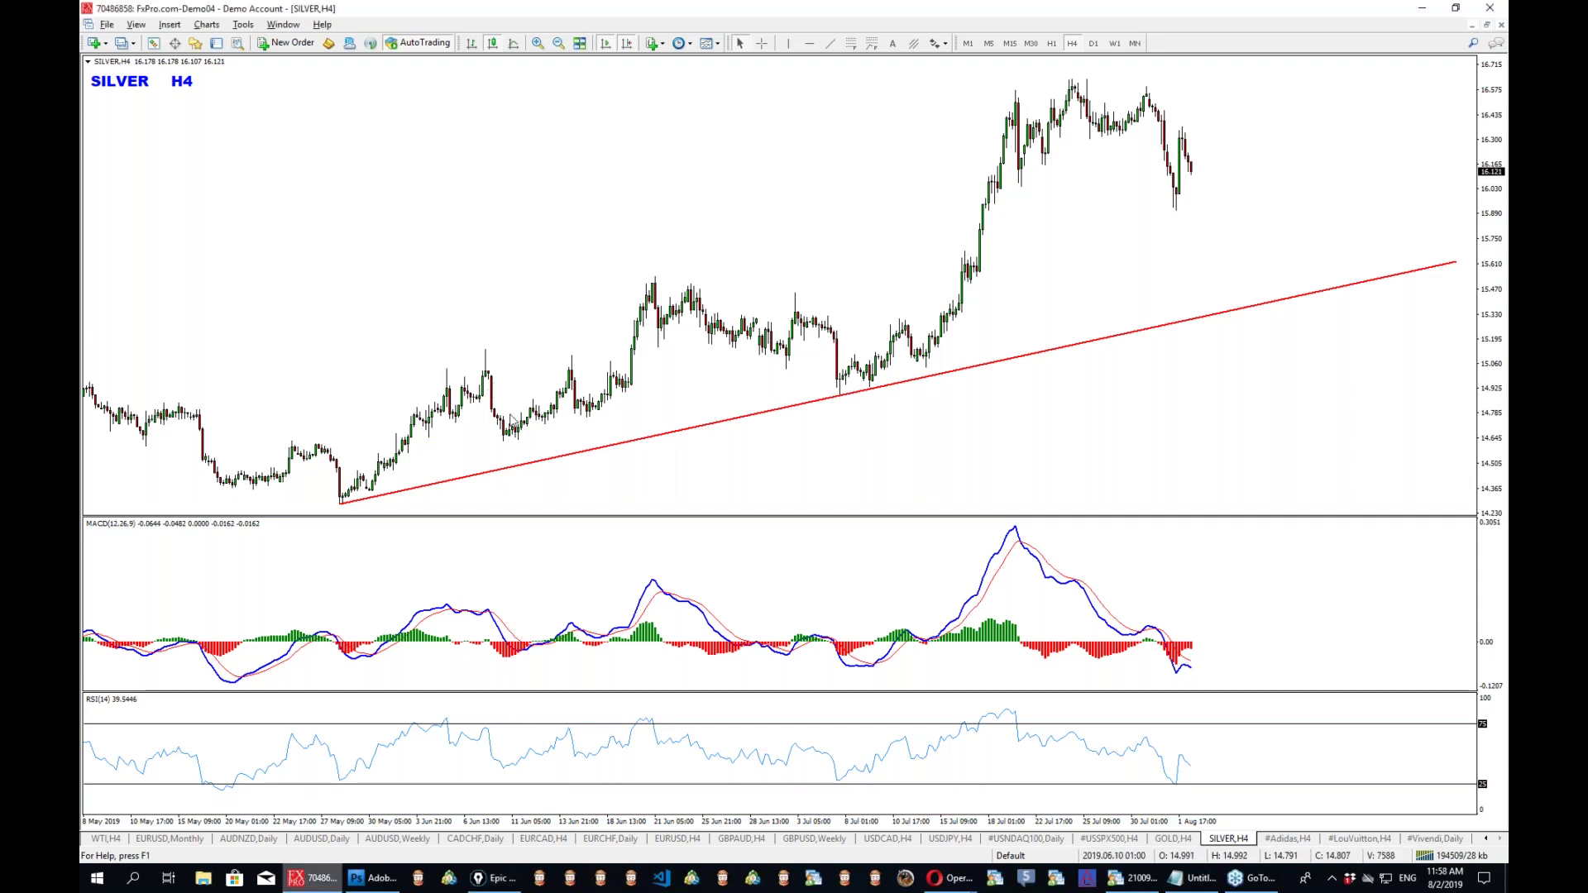
pyautogui.click(544, 838)
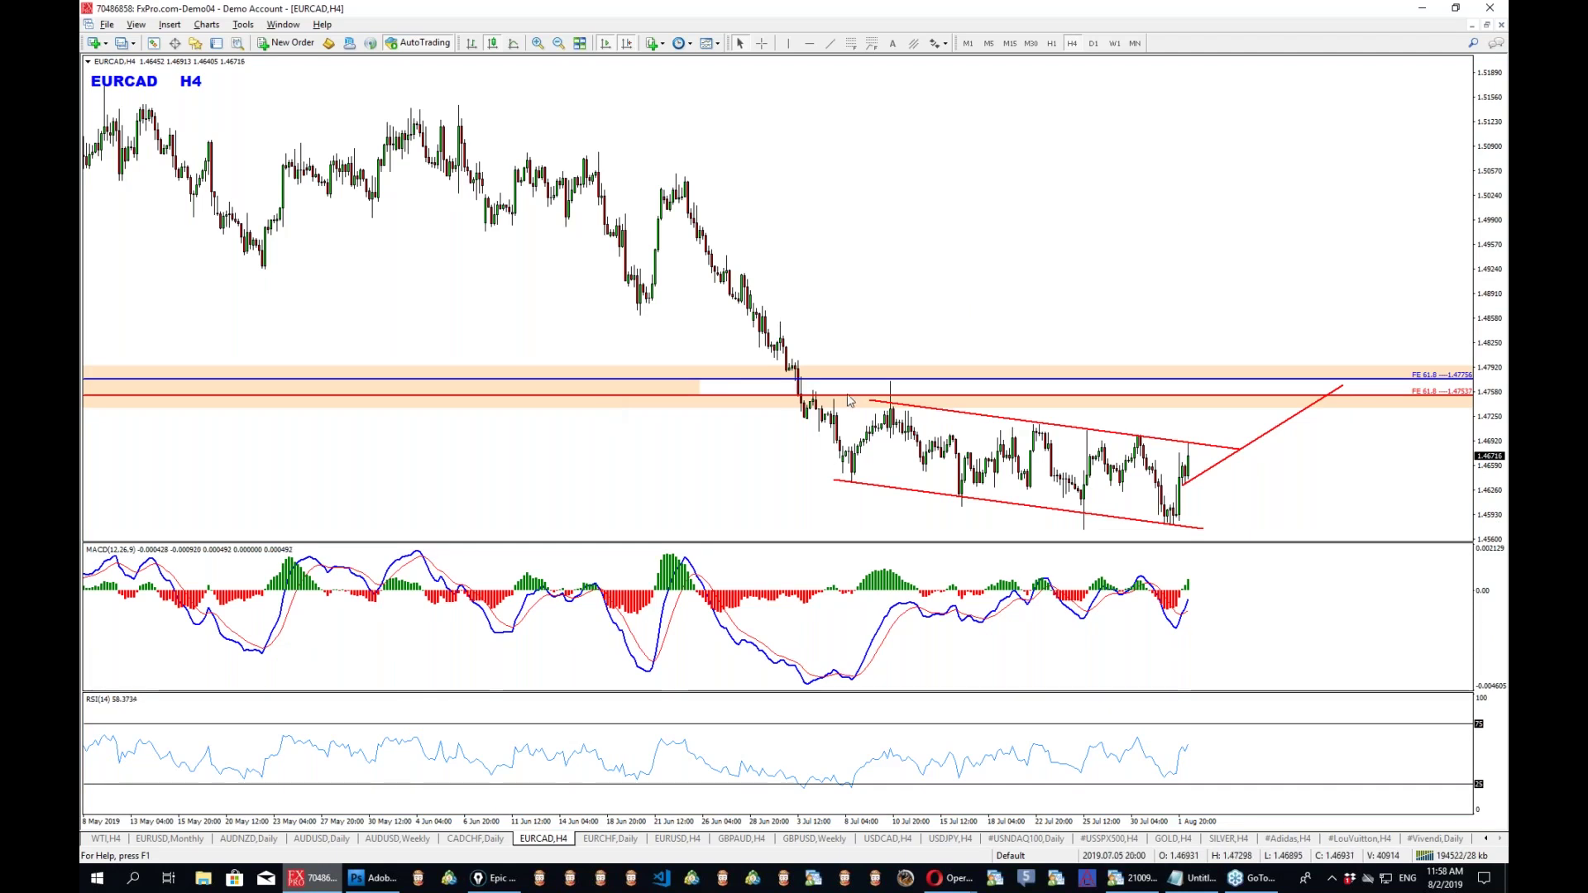
pyautogui.hotkey('ctrl', 'shift', '3')
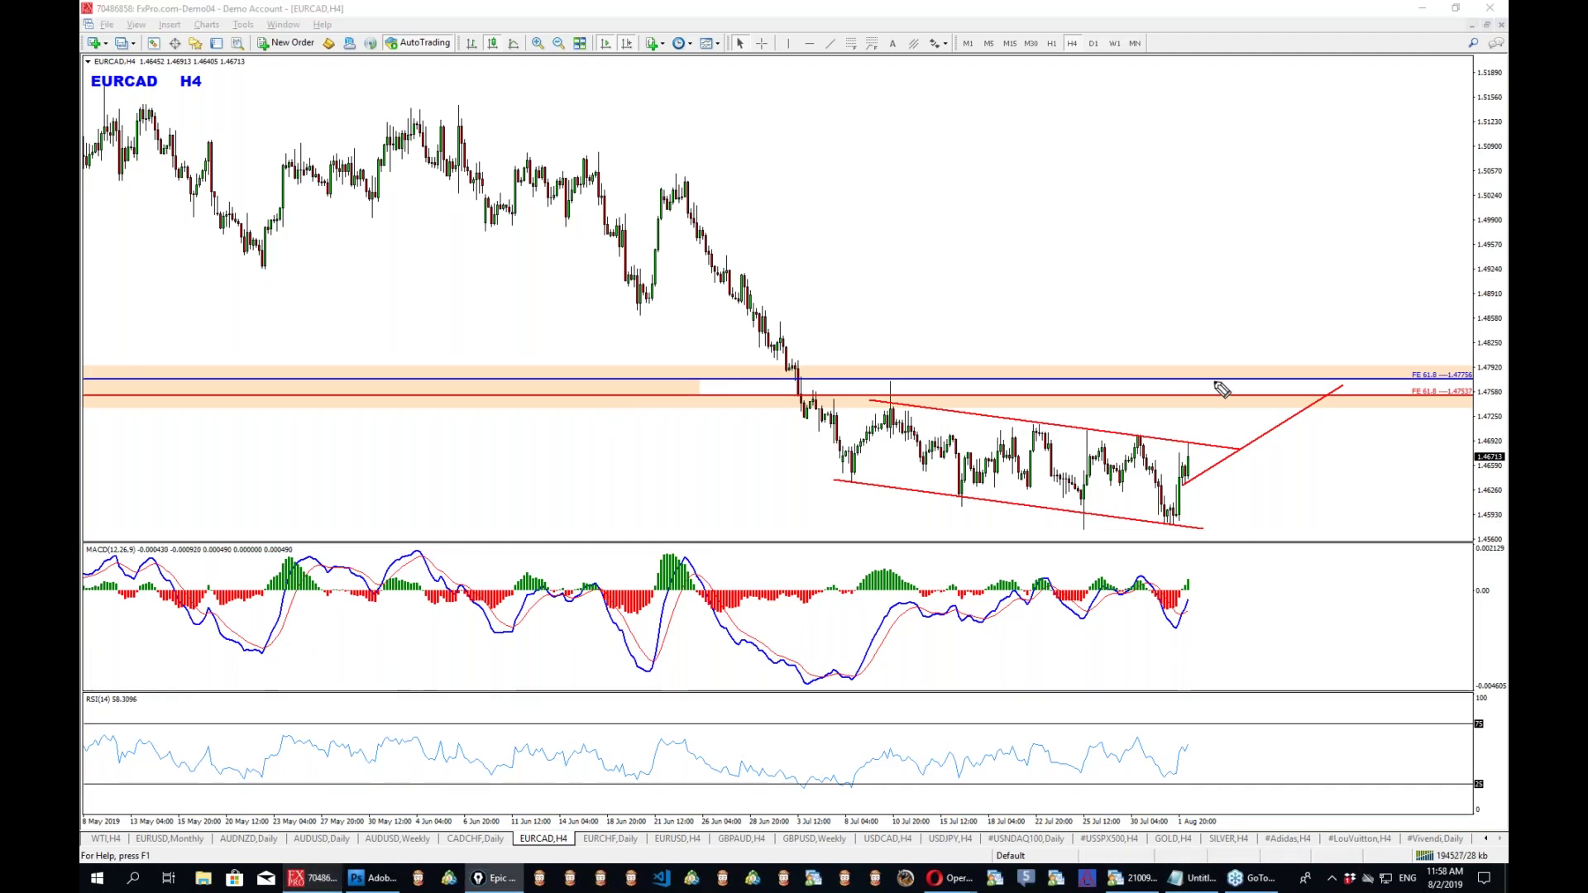
pyautogui.moveTo(1072, 380)
pyautogui.mouseDown()
pyautogui.moveTo(1322, 385)
pyautogui.moveTo(1226, 408)
pyautogui.moveTo(1025, 409)
pyautogui.moveTo(1036, 389)
pyautogui.moveTo(1096, 380)
pyautogui.mouseUp()
pyautogui.moveTo(1194, 331)
pyautogui.mouseDown()
pyautogui.moveTo(1204, 272)
pyautogui.moveTo(1223, 339)
pyautogui.mouseUp()
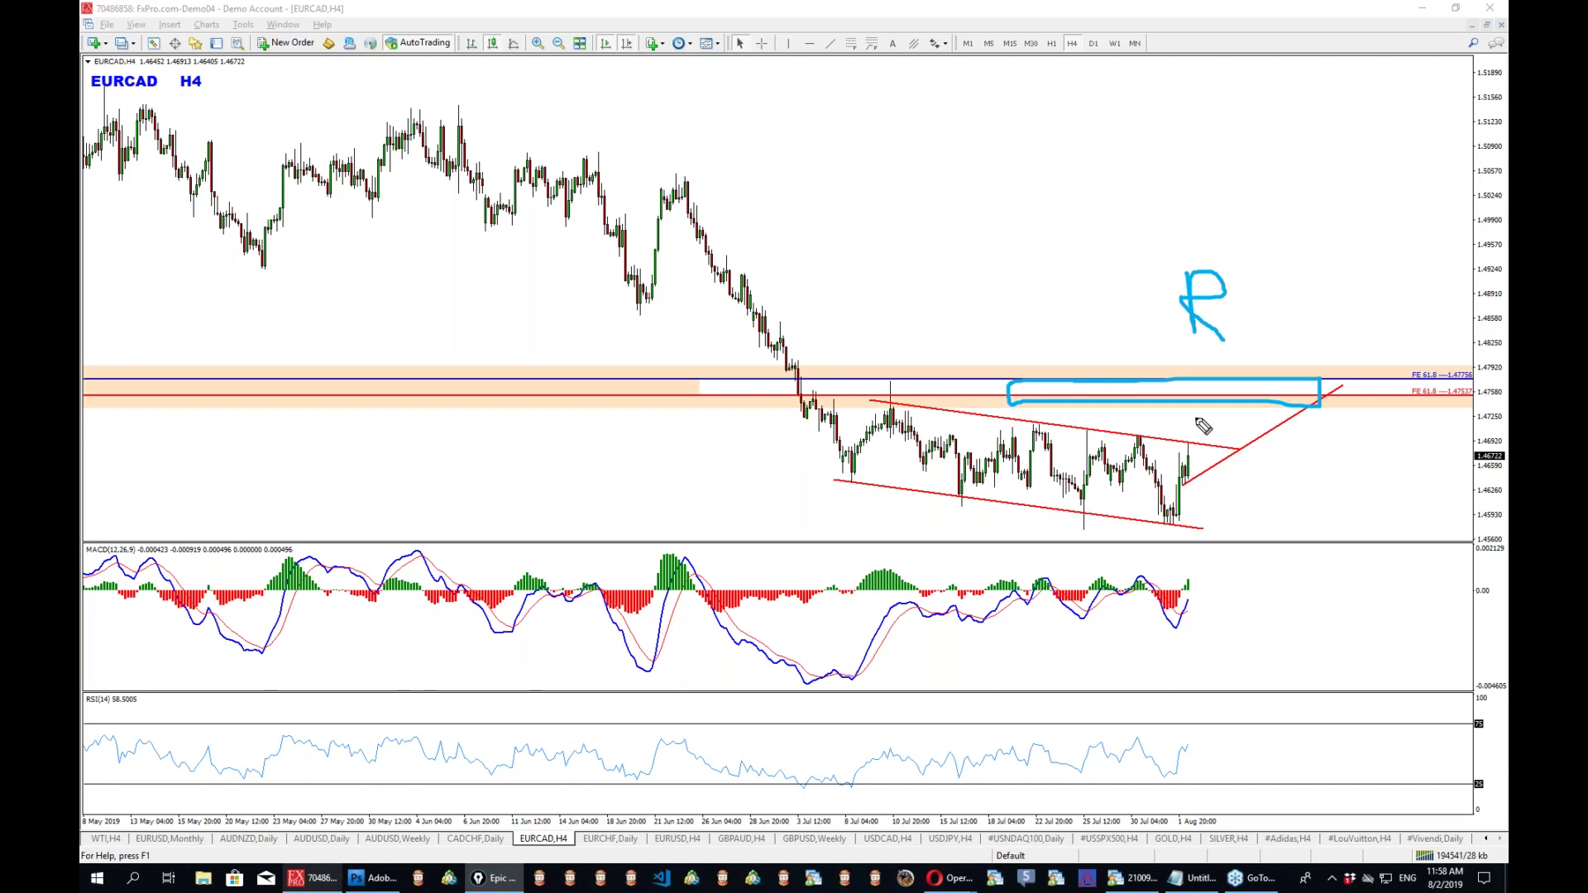
# Pen an EURCAD rise through the boxed resistance to a circle with an arrow at it, and mark a large X above the price.
pyautogui.moveTo(1196, 469)
pyautogui.mouseDown()
pyautogui.moveTo(1236, 410)
pyautogui.moveTo(1249, 344)
pyautogui.moveTo(1236, 370)
pyautogui.moveTo(1290, 357)
pyautogui.mouseUp()
pyautogui.moveTo(1362, 269)
pyautogui.mouseDown()
pyautogui.moveTo(1317, 324)
pyautogui.moveTo(1328, 335)
pyautogui.mouseUp()
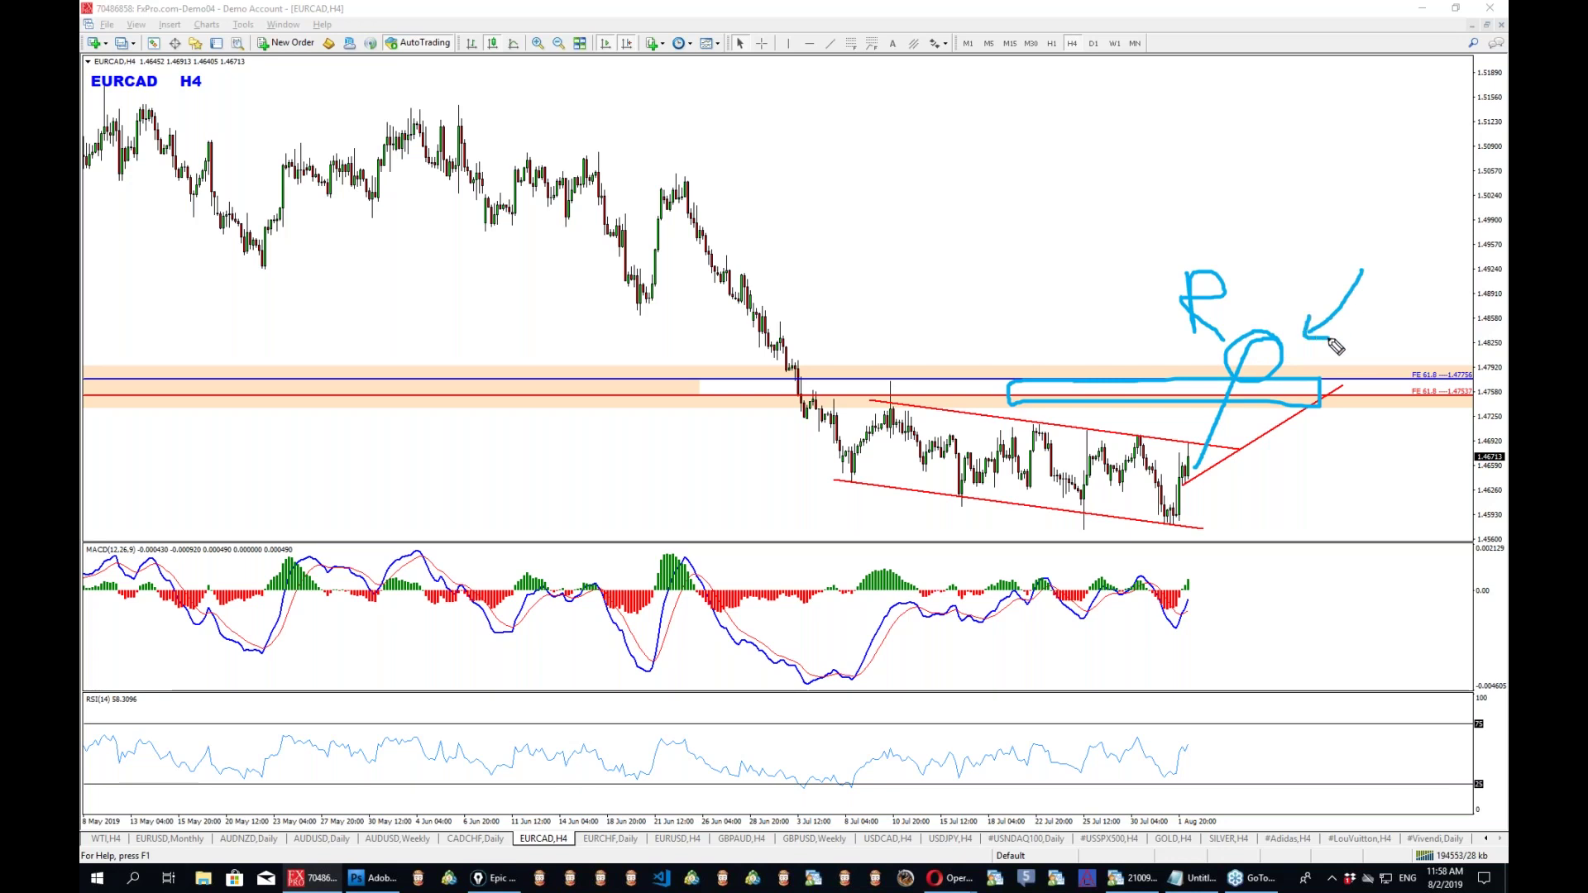
pyautogui.moveTo(896, 191); pyautogui.dragTo(986, 297)
pyautogui.moveTo(997, 202); pyautogui.dragTo(827, 339)
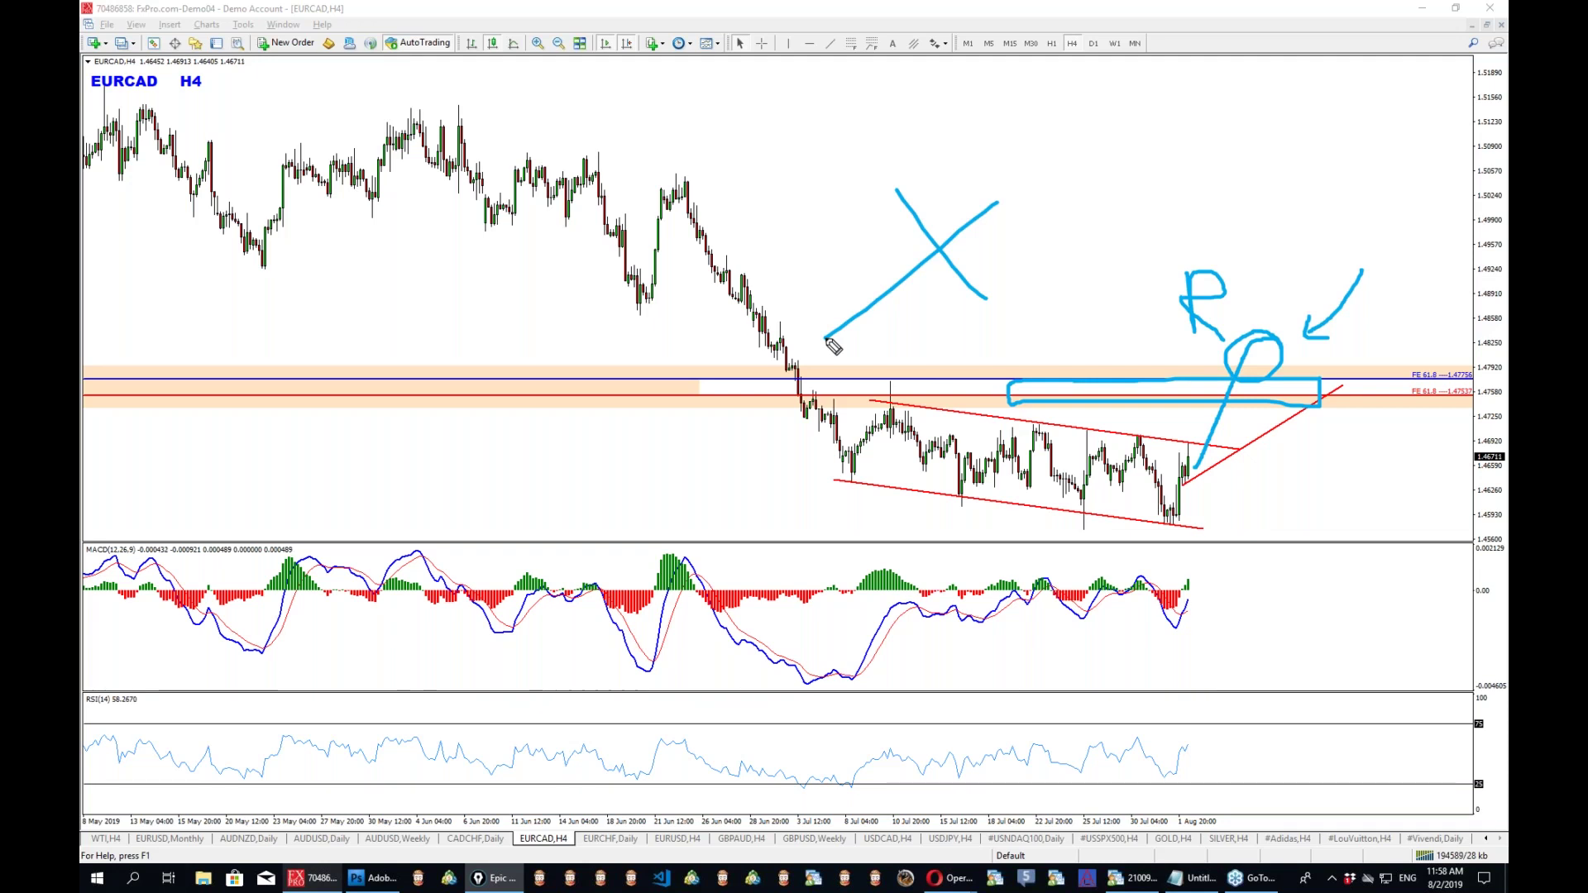
# Clear the EURCAD pen marks and redraw only the rise from the latest candles to a circle above the resistance band.
pyautogui.hotkey('ctrl', 'shift', '7')
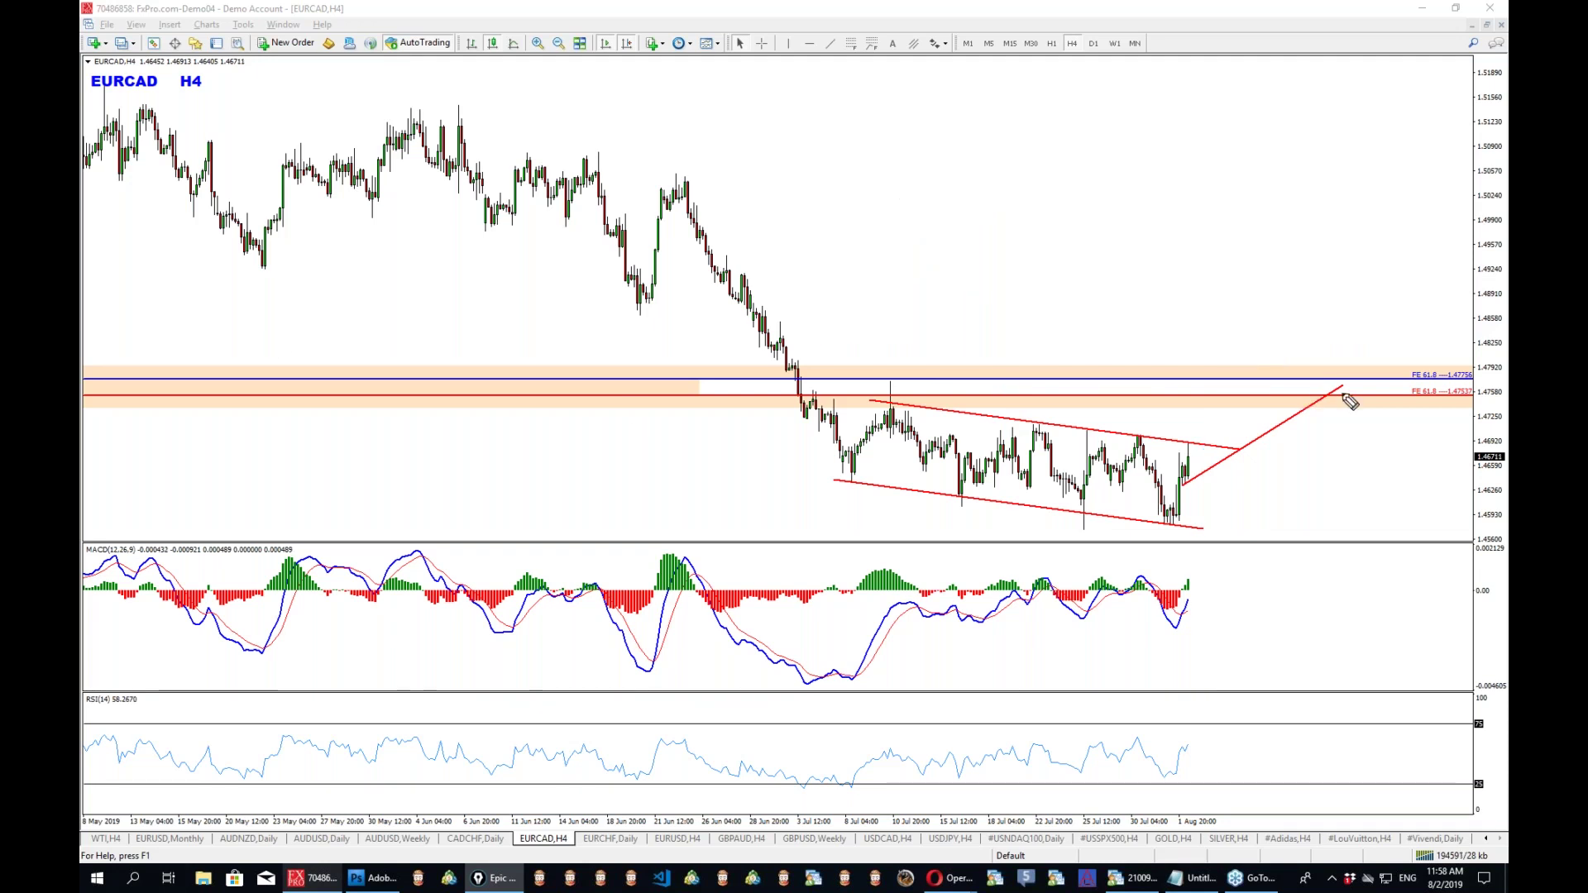
pyautogui.moveTo(1183, 483)
pyautogui.mouseDown()
pyautogui.moveTo(1247, 341)
pyautogui.moveTo(1278, 327)
pyautogui.moveTo(1230, 341)
pyautogui.mouseUp()
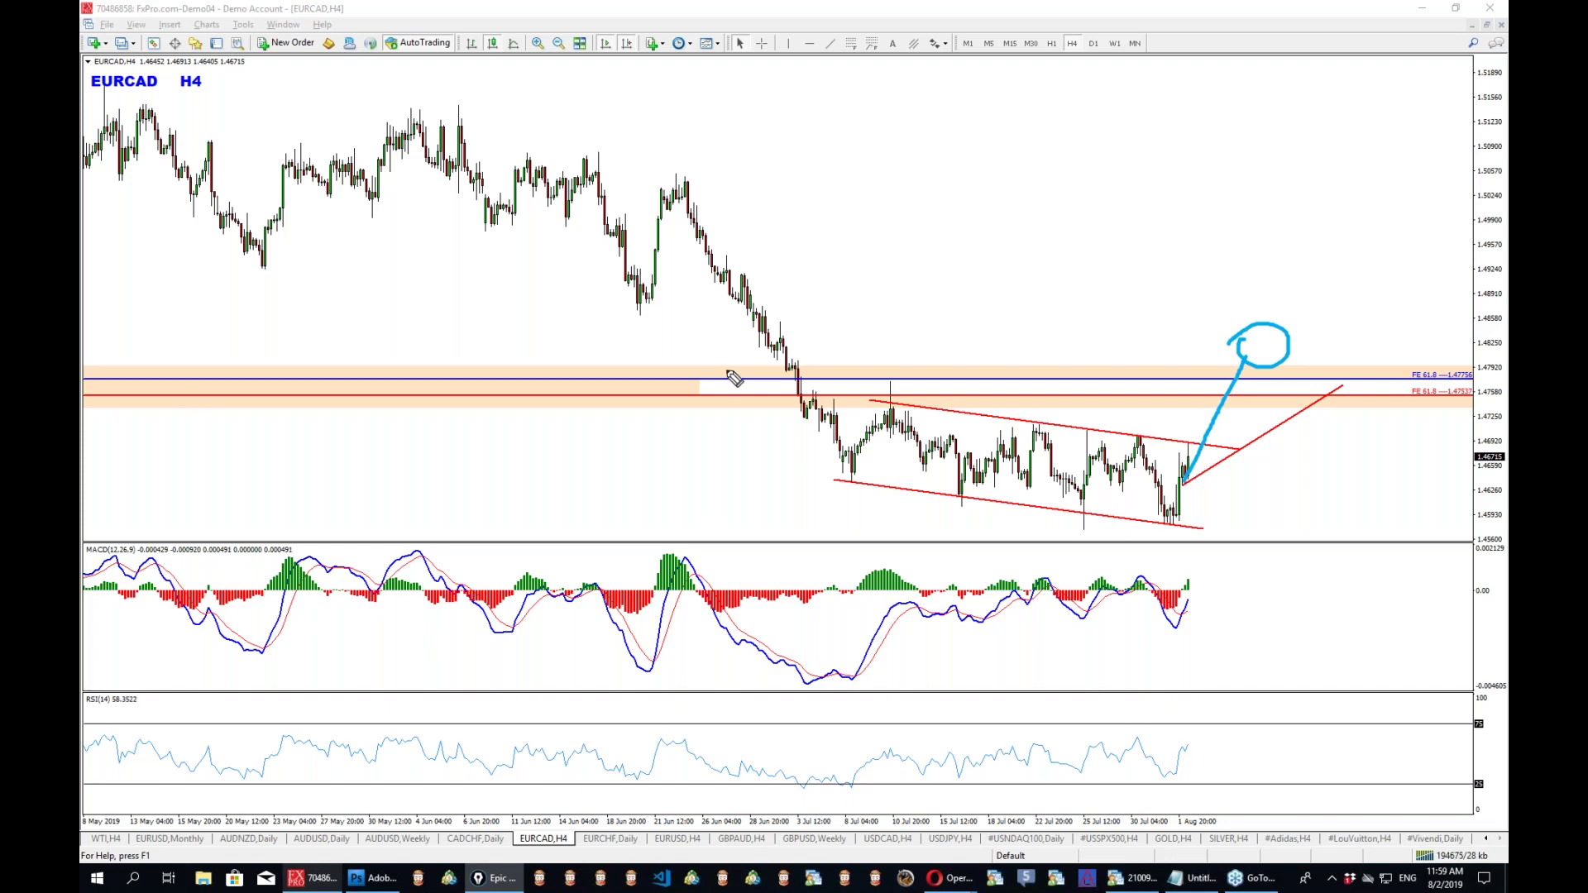
# Pen an X above the EURCAD price, shade the FE 61.8 band, scribble over the indicators, and extend the path with an upward arrow.
pyautogui.moveTo(1040, 261)
pyautogui.mouseDown()
pyautogui.moveTo(1081, 294)
pyautogui.moveTo(1032, 321)
pyautogui.mouseUp()
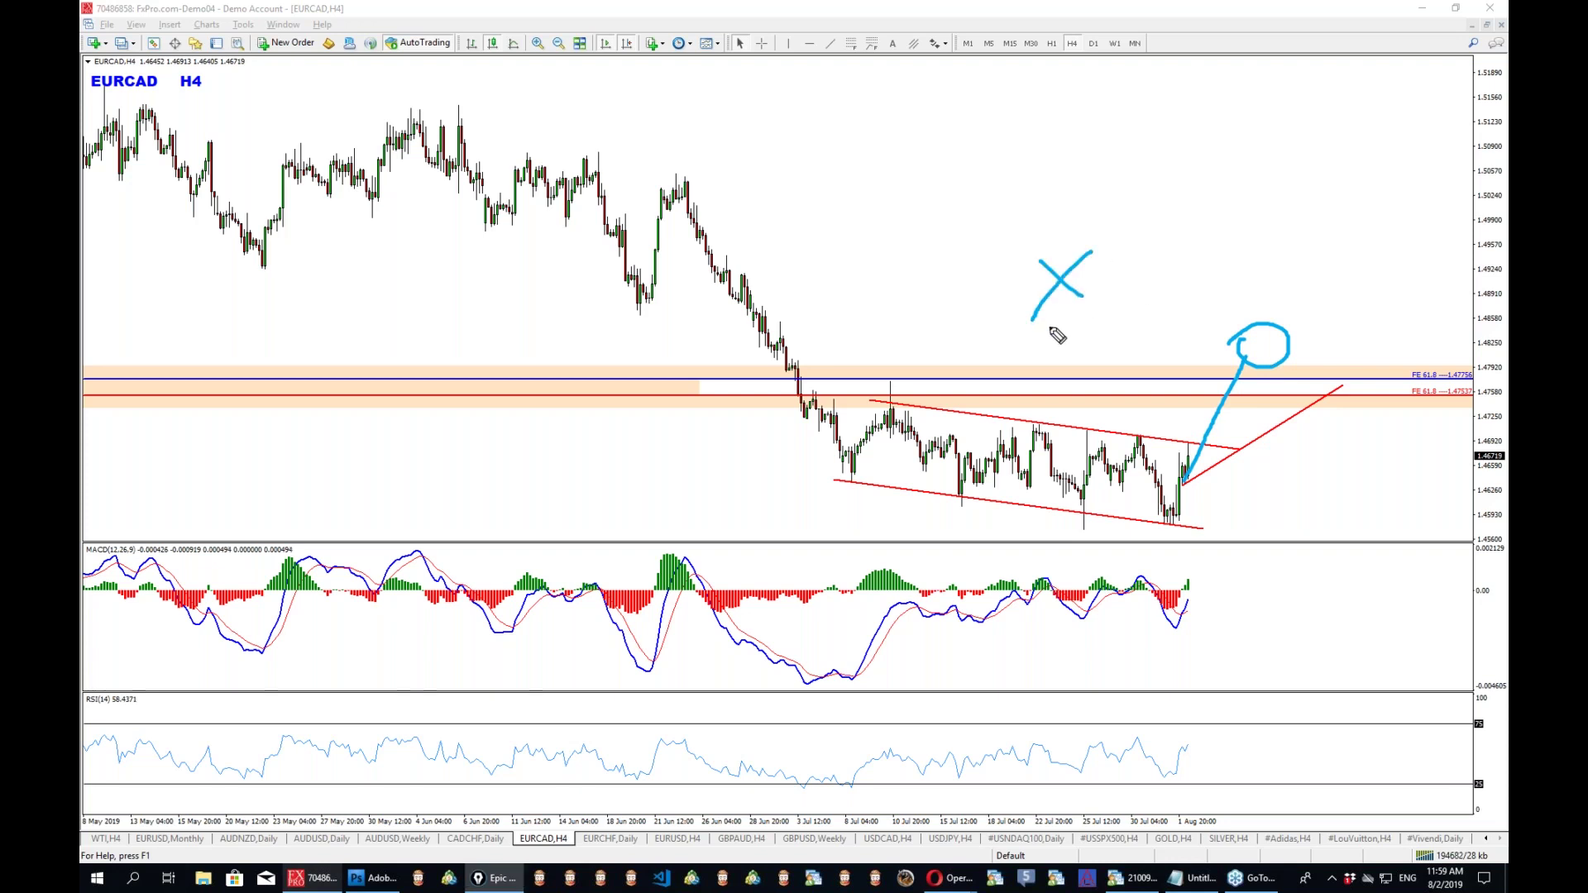
pyautogui.moveTo(899, 384)
pyautogui.mouseDown()
pyautogui.moveTo(1372, 378)
pyautogui.moveTo(1403, 418)
pyautogui.moveTo(902, 400)
pyautogui.moveTo(1059, 389)
pyautogui.moveTo(1052, 402)
pyautogui.moveTo(1360, 409)
pyautogui.mouseUp()
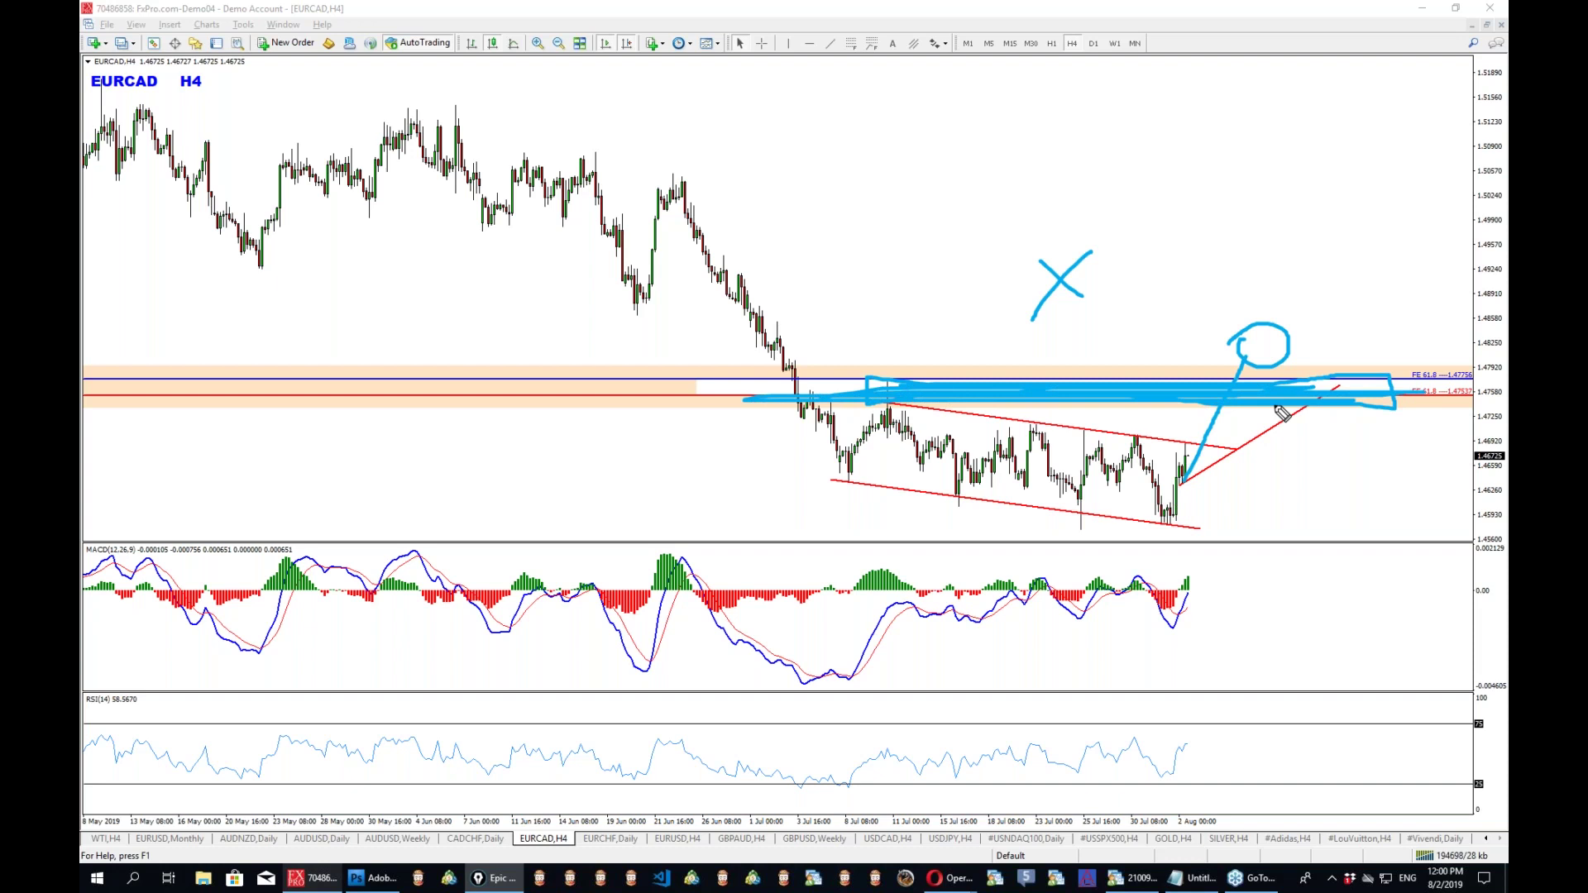
pyautogui.moveTo(1143, 527)
pyautogui.mouseDown()
pyautogui.moveTo(1162, 573)
pyautogui.moveTo(1274, 660)
pyautogui.mouseUp()
pyautogui.moveTo(1239, 498)
pyautogui.mouseDown()
pyautogui.moveTo(1125, 535)
pyautogui.moveTo(1255, 725)
pyautogui.moveTo(1092, 583)
pyautogui.moveTo(1157, 619)
pyautogui.mouseUp()
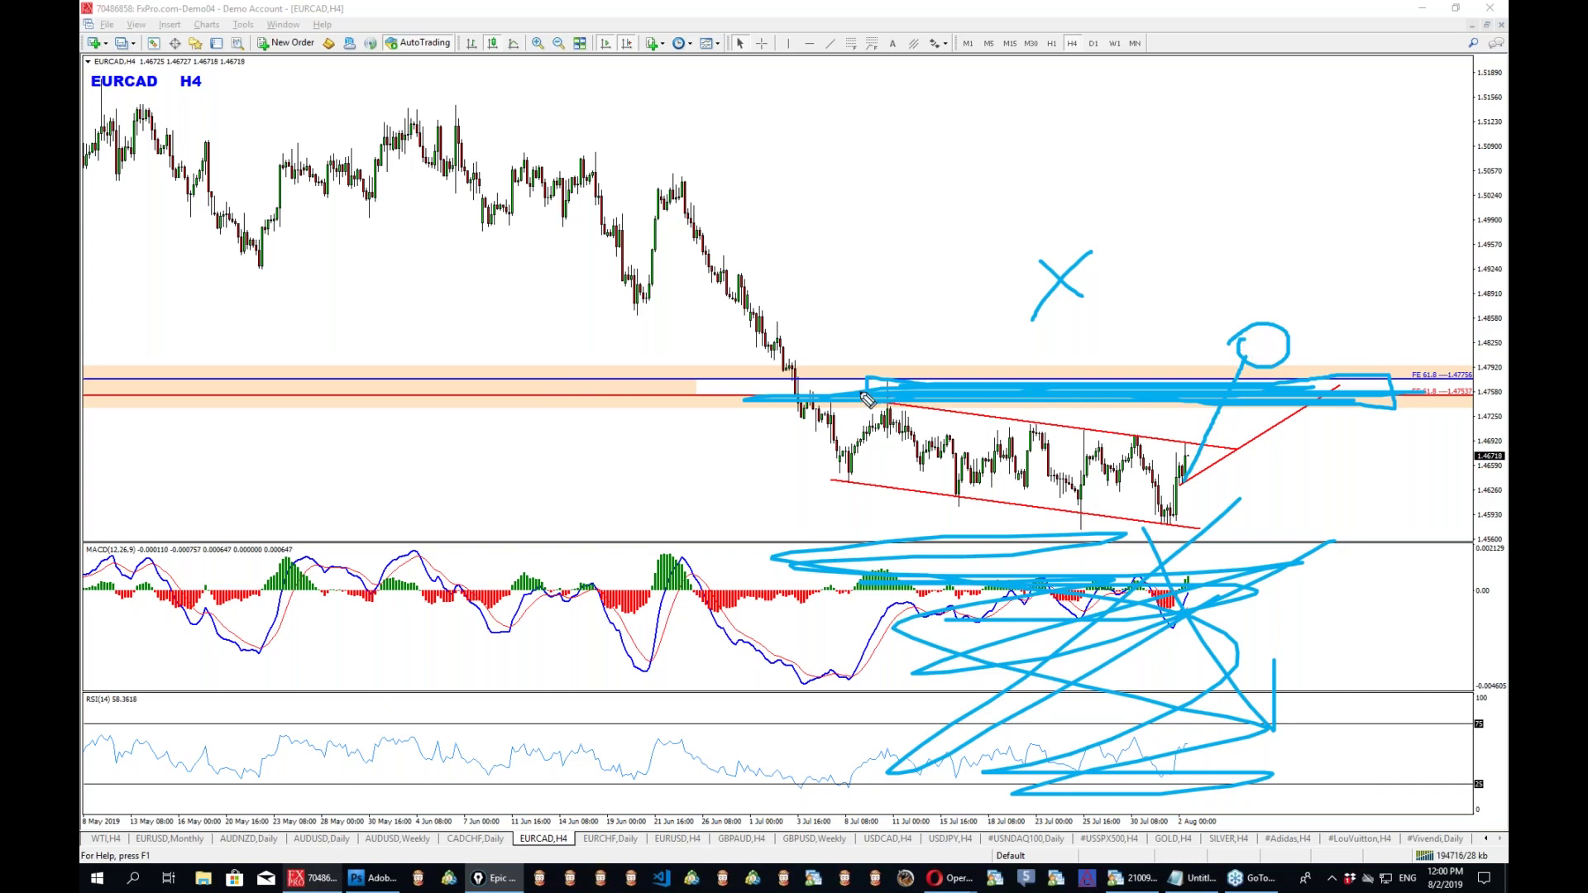
pyautogui.moveTo(1255, 355)
pyautogui.mouseDown()
pyautogui.moveTo(1292, 379)
pyautogui.moveTo(1366, 213)
pyautogui.moveTo(1372, 271)
pyautogui.mouseUp()
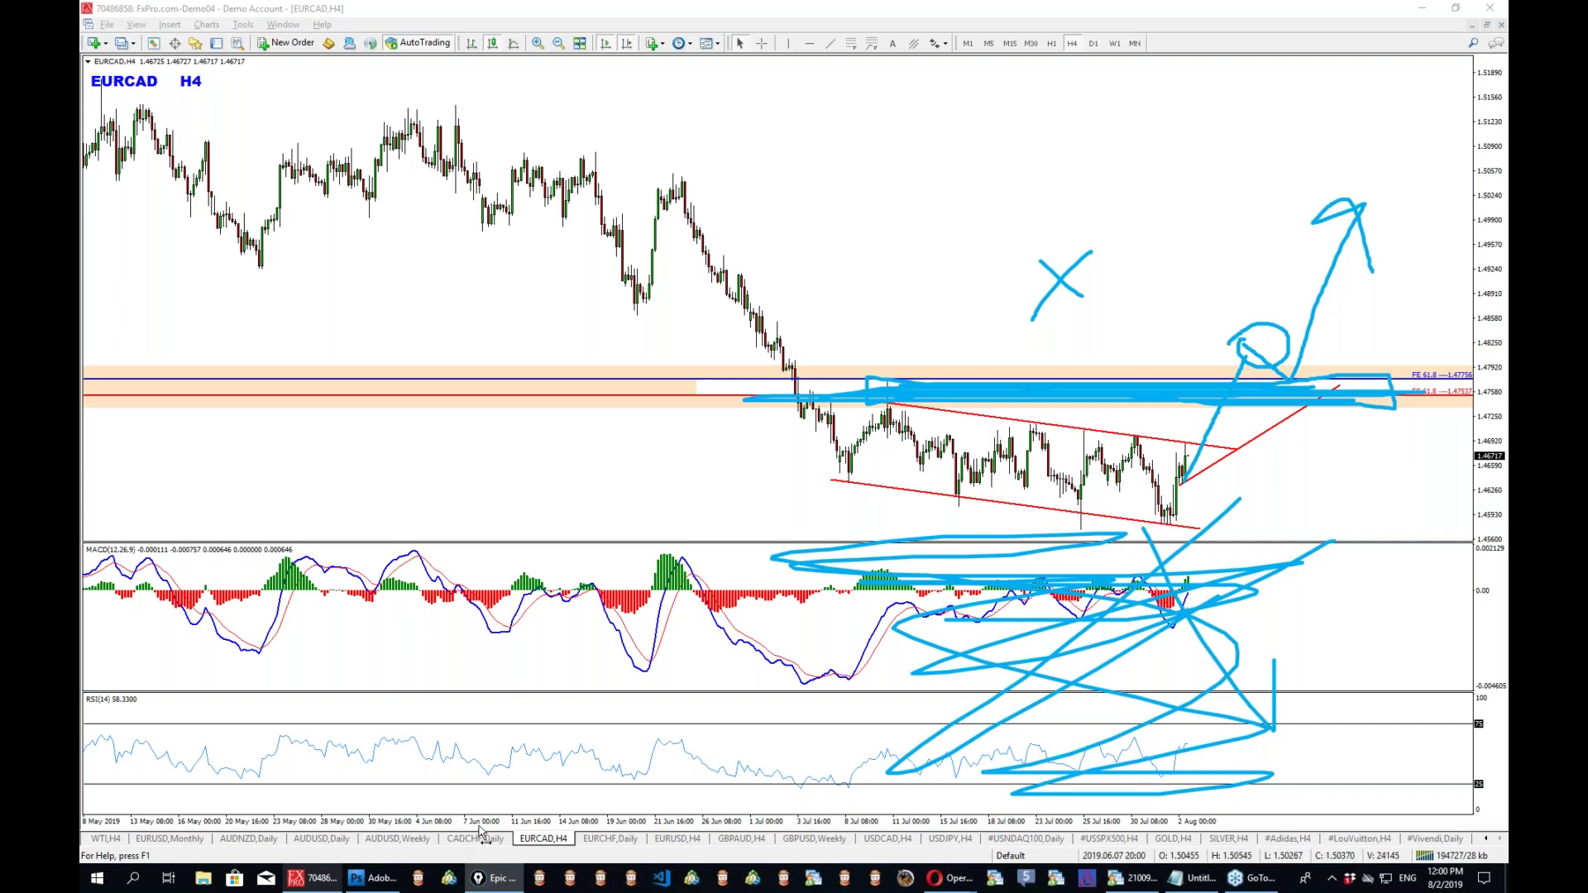
# Open the USDCAD H4 chart and pen a line along FE 61.8, a circle at the trend-line break, an R and a mark at the latest candles.
pyautogui.click(886, 838)
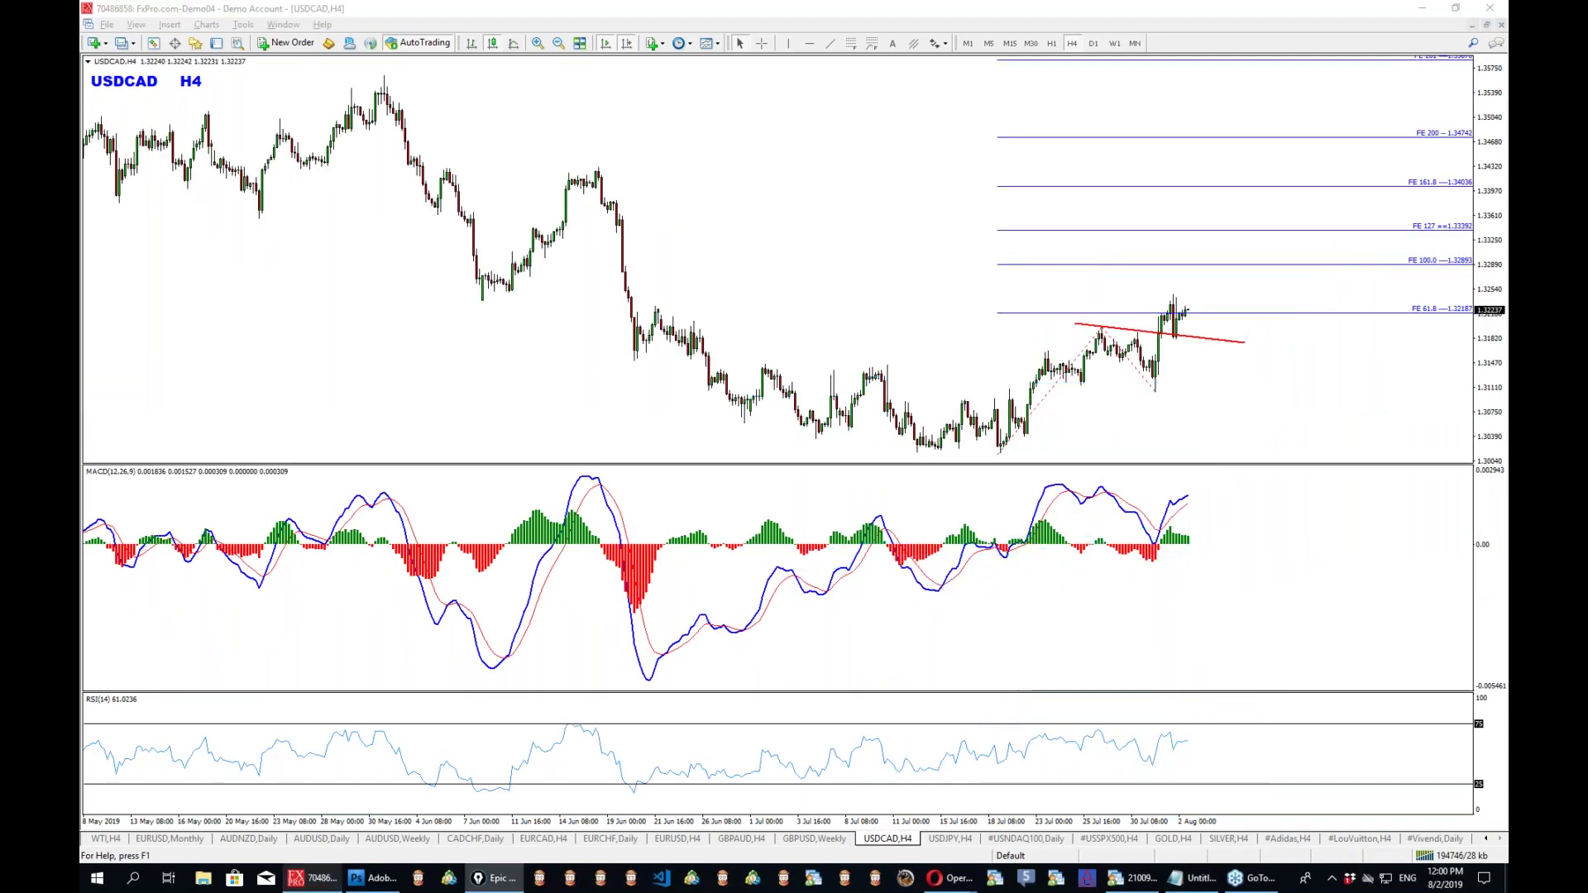
pyautogui.moveTo(965, 309); pyautogui.dragTo(1407, 309)
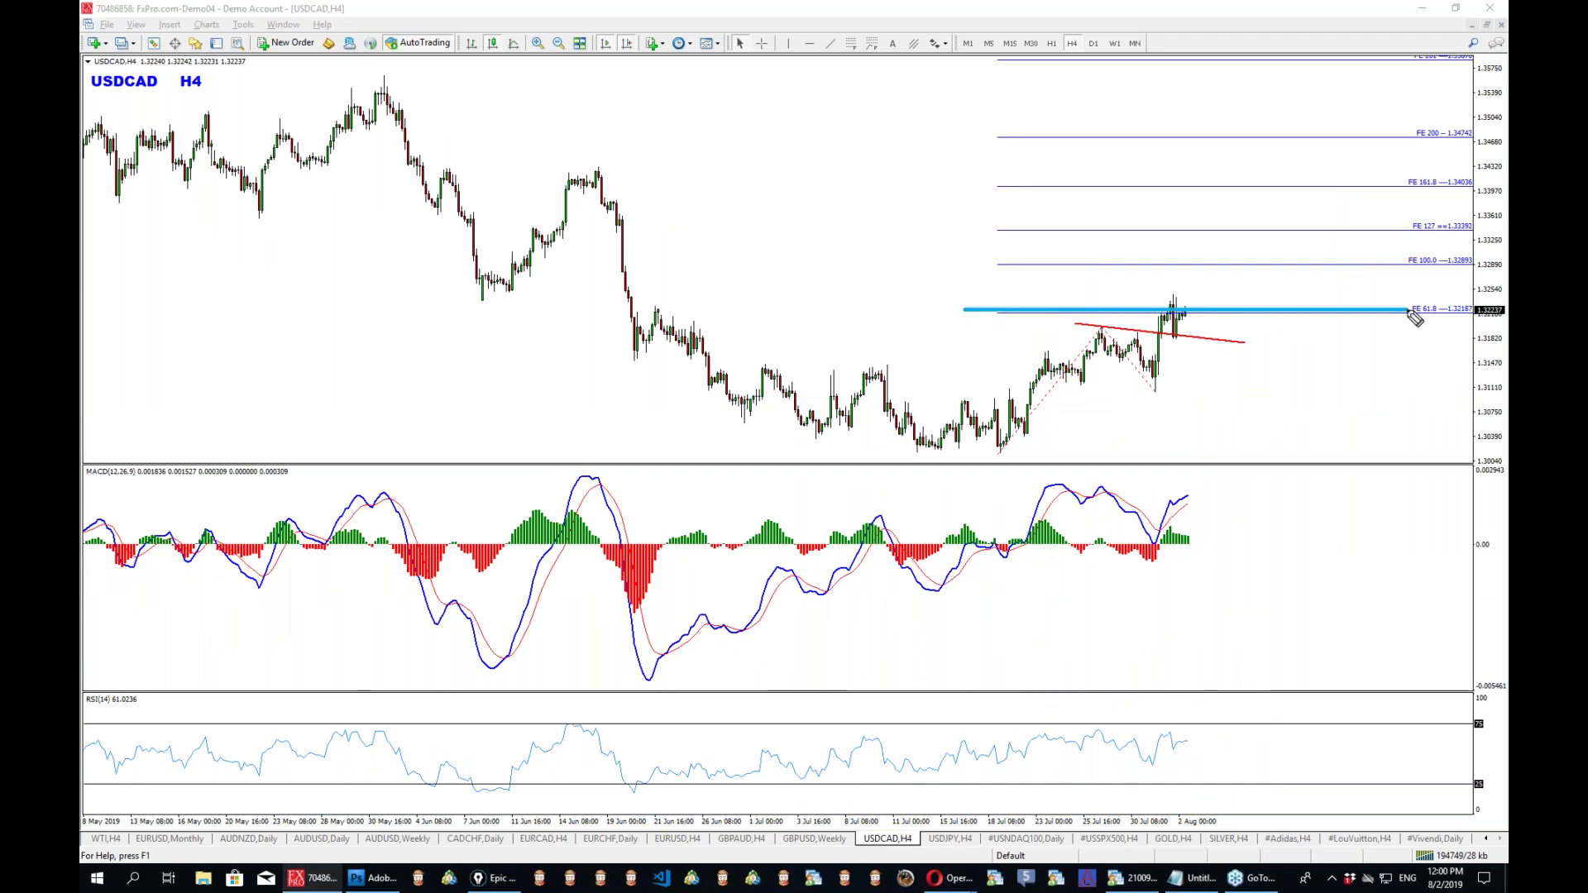
pyautogui.moveTo(1183, 333)
pyautogui.mouseDown()
pyautogui.moveTo(1149, 337)
pyautogui.moveTo(1159, 328)
pyautogui.mouseUp()
pyautogui.moveTo(1098, 266)
pyautogui.mouseDown()
pyautogui.moveTo(1085, 290)
pyautogui.moveTo(1088, 277)
pyautogui.moveTo(1107, 293)
pyautogui.mouseUp()
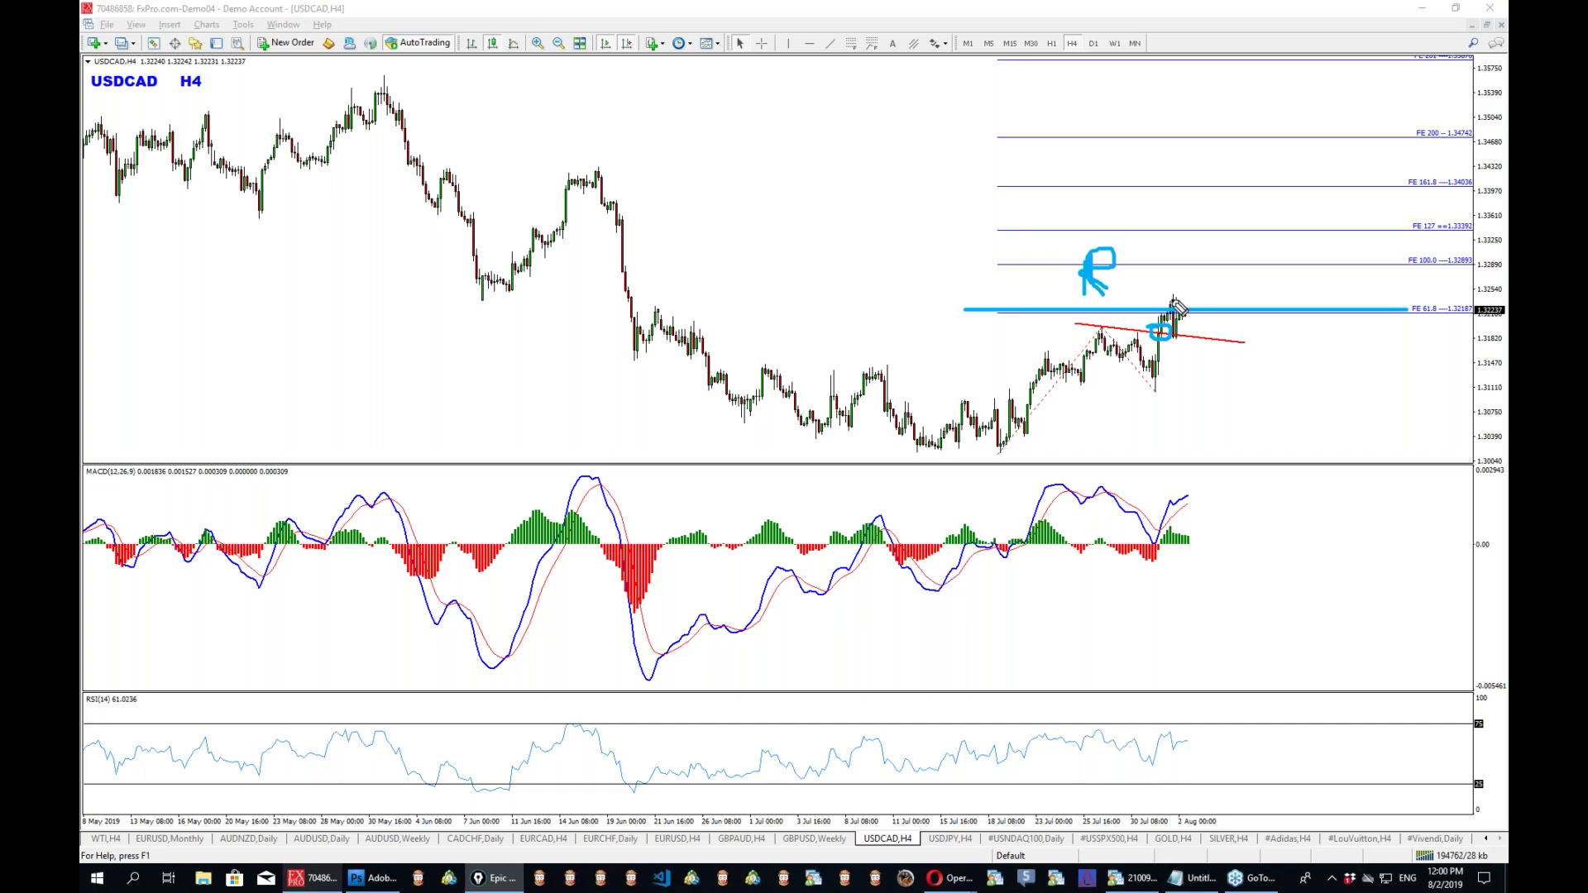
pyautogui.moveTo(1176, 308)
pyautogui.mouseDown()
pyautogui.moveTo(1191, 339)
pyautogui.moveTo(1183, 314)
pyautogui.mouseUp()
# Zoom in one level on the USDCAD H4 chart and clear the pen marks.
pyautogui.hotkey('ctrl', 'shift', '2')
pyautogui.click(538, 43)
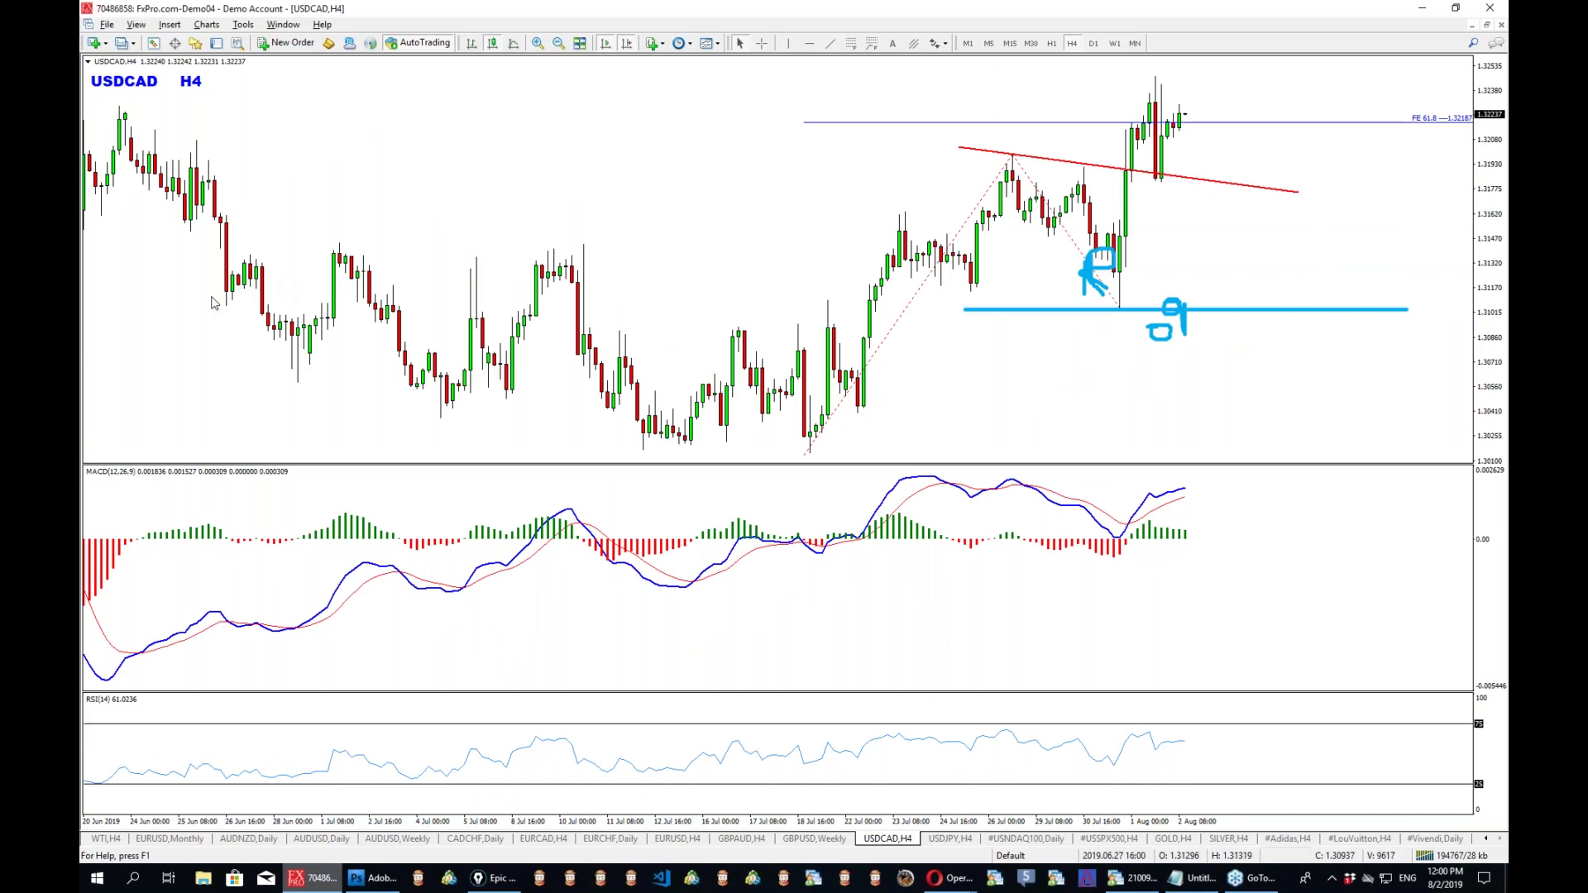
pyautogui.hotkey('ctrl', 'shift', '7')
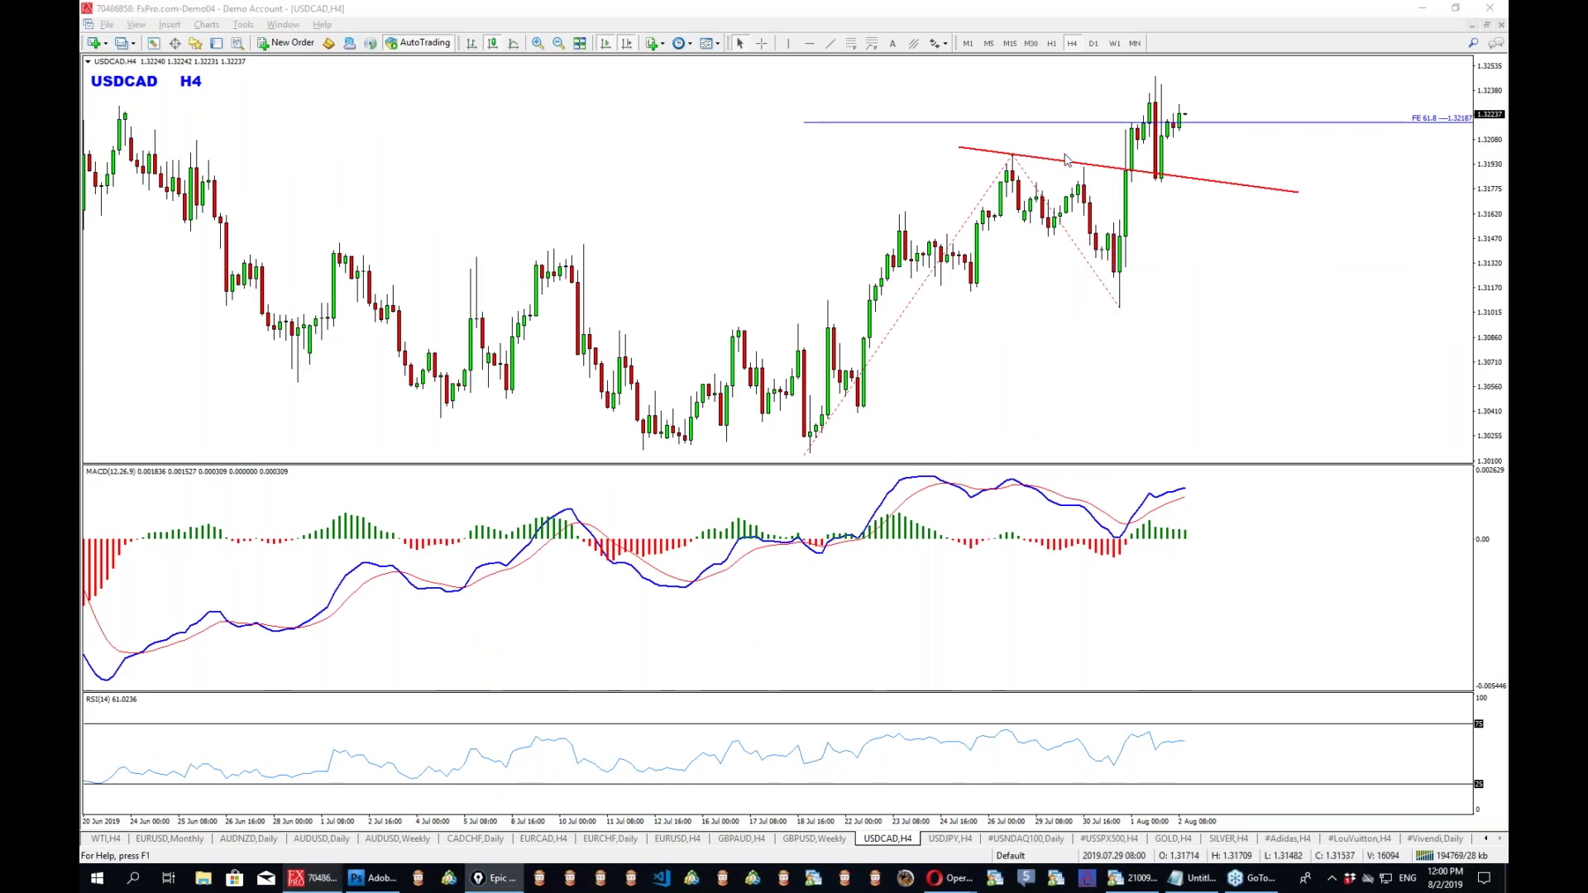
# Measure the USDCAD span from the low touching the red trend line up to the recent high with the crosshair.
pyautogui.click(1145, 73)
pyautogui.middleClick(1146, 77)
pyautogui.moveTo(1156, 176); pyautogui.dragTo(1166, 72)
pyautogui.moveTo(1157, 176); pyautogui.dragTo(1158, 176)
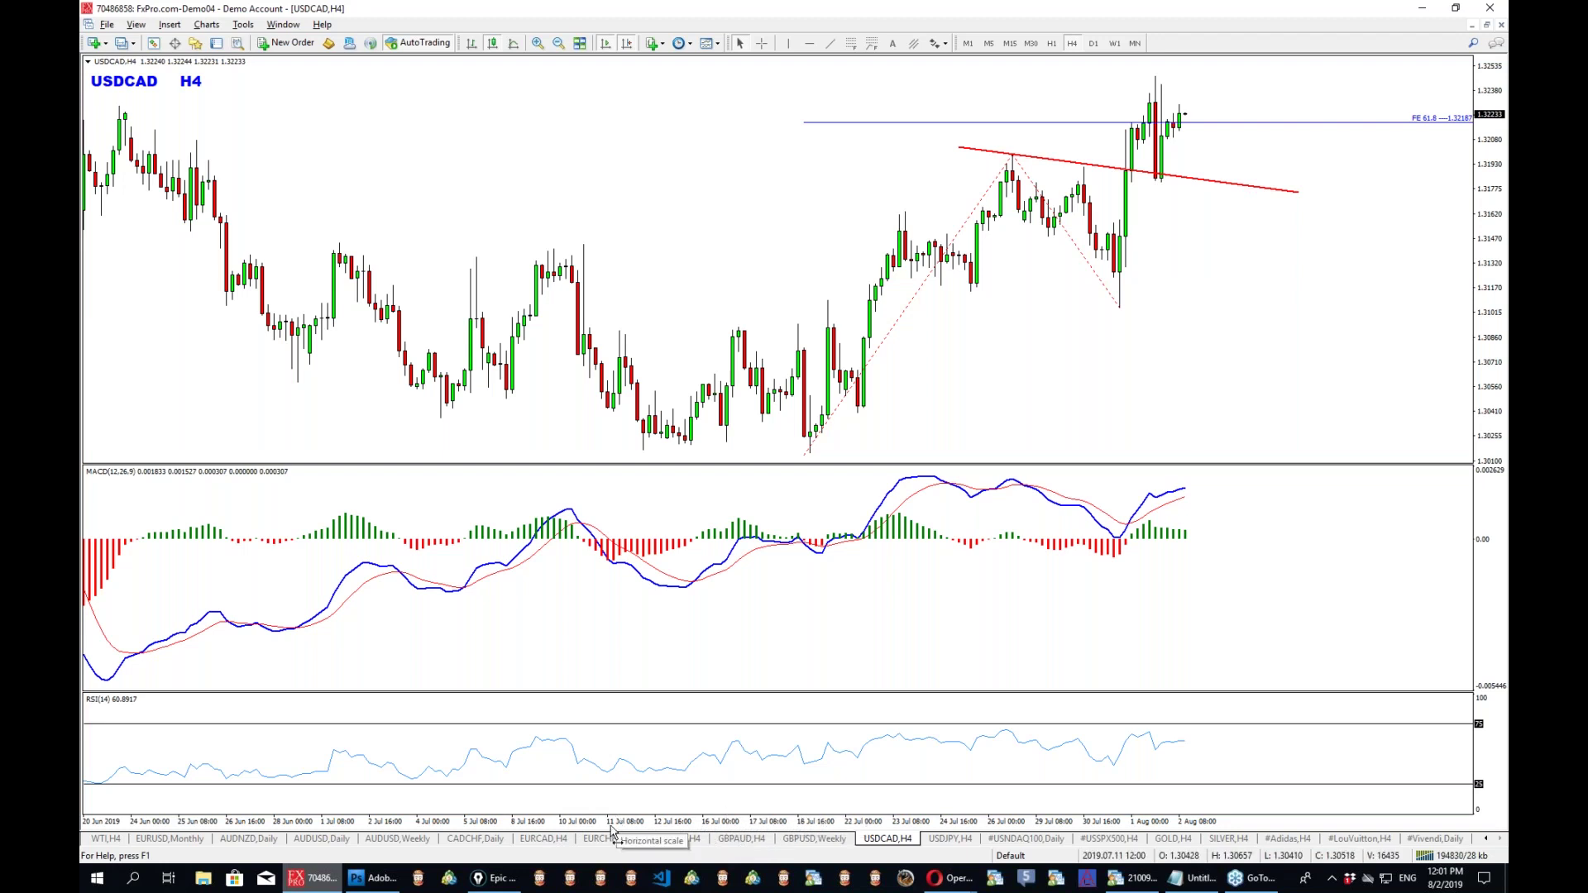
# Return to the EURCAD H4 chart and pen a rise through the FE 61.8 band, a pullback onto it and an upward arrow.
pyautogui.click(569, 839)
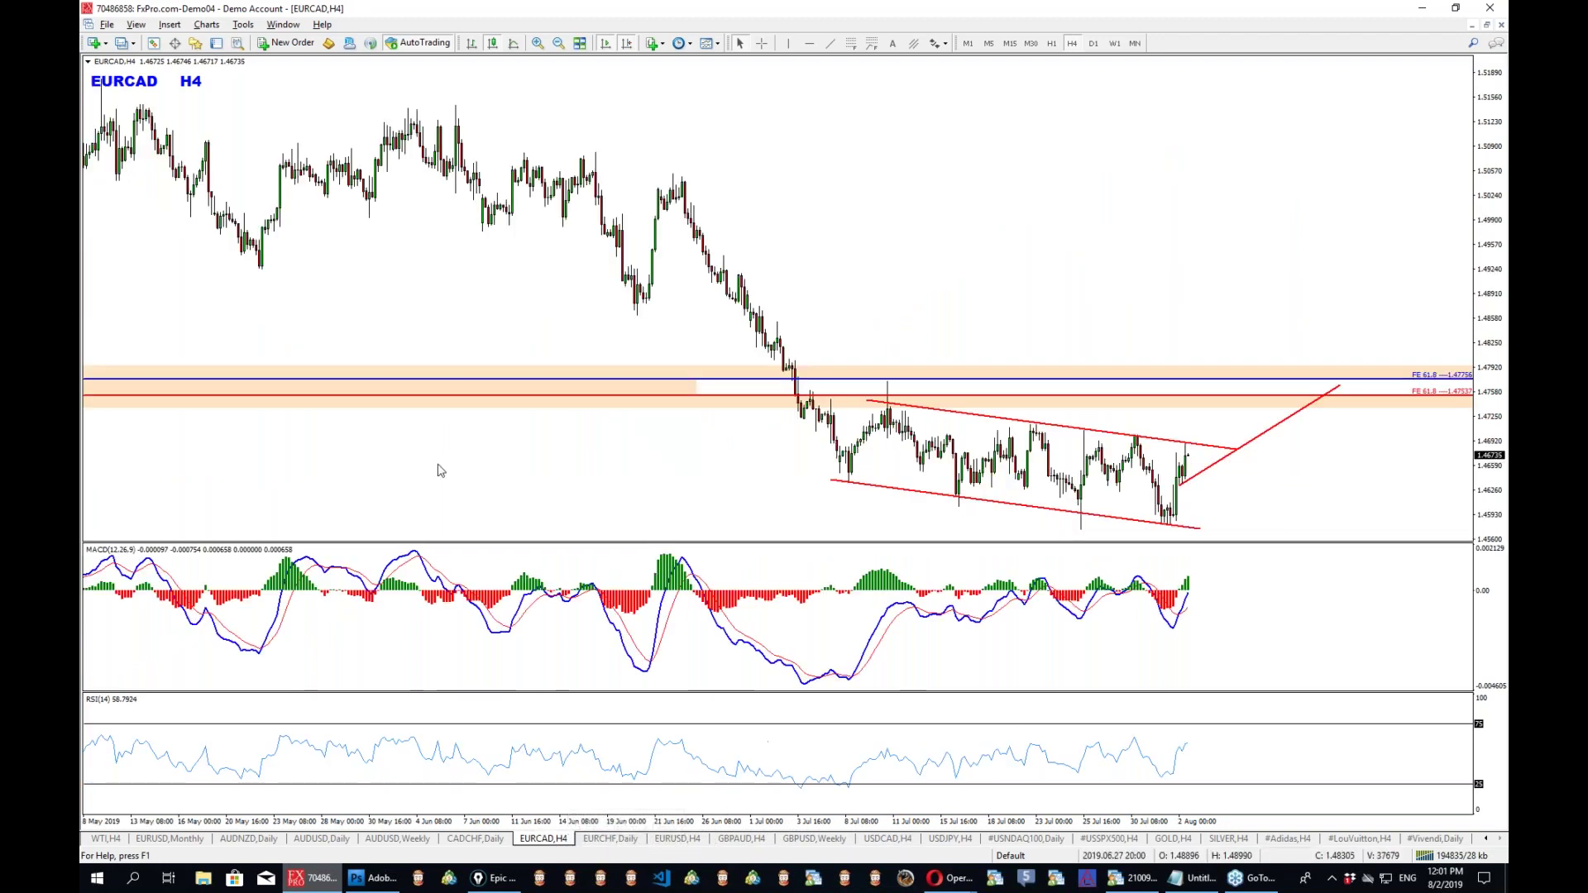
pyautogui.hotkey('ctrl', 'shift', '3')
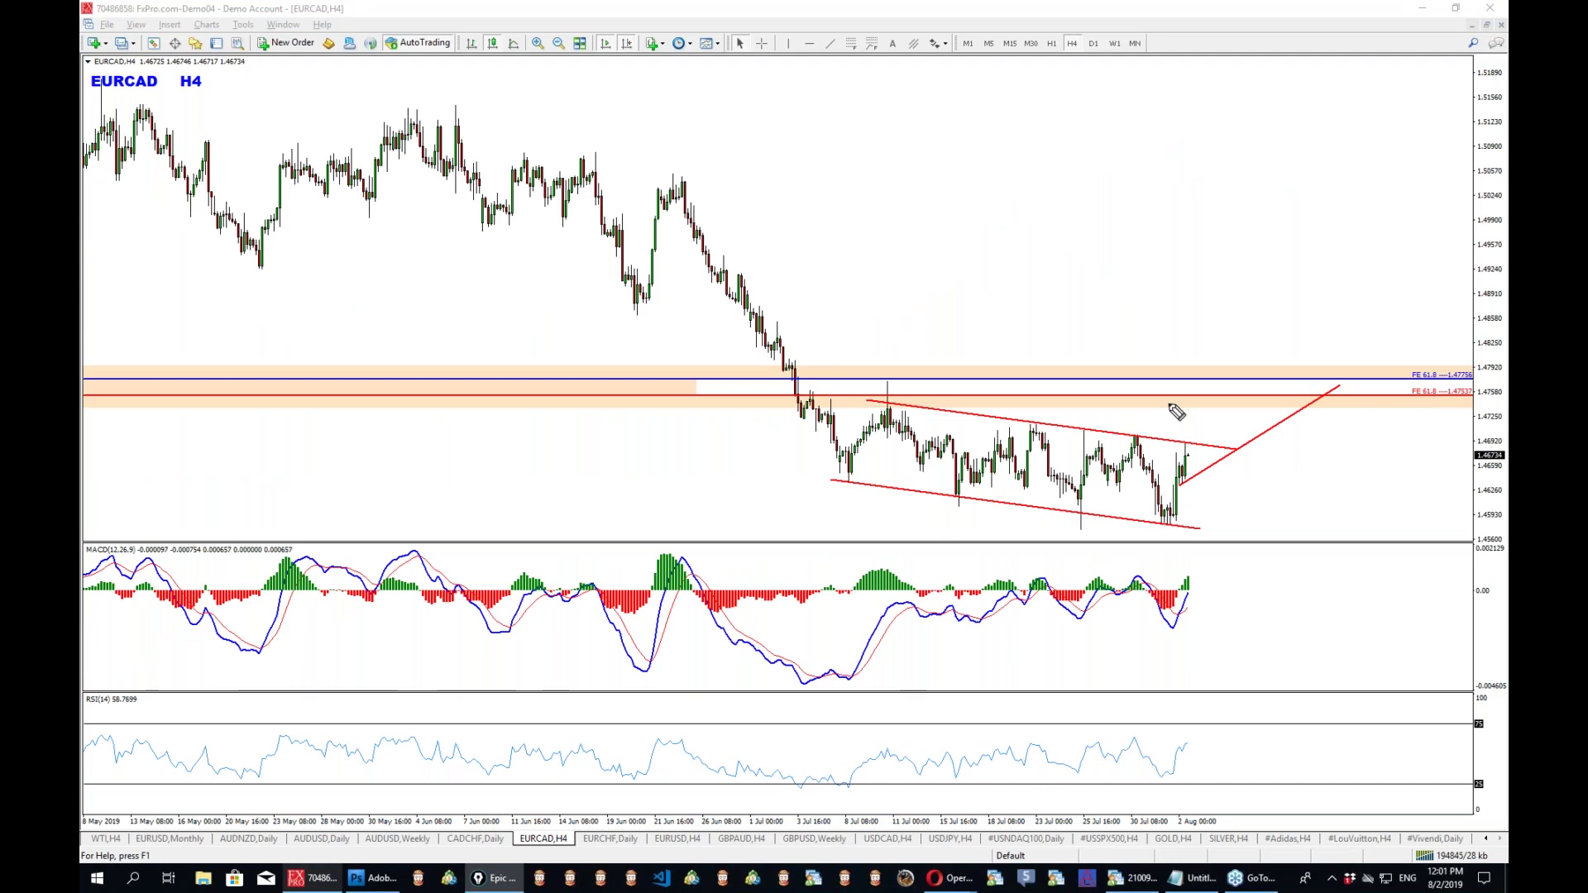
pyautogui.moveTo(1192, 458)
pyautogui.mouseDown()
pyautogui.moveTo(1225, 362)
pyautogui.moveTo(1265, 364)
pyautogui.moveTo(1307, 312)
pyautogui.mouseUp()
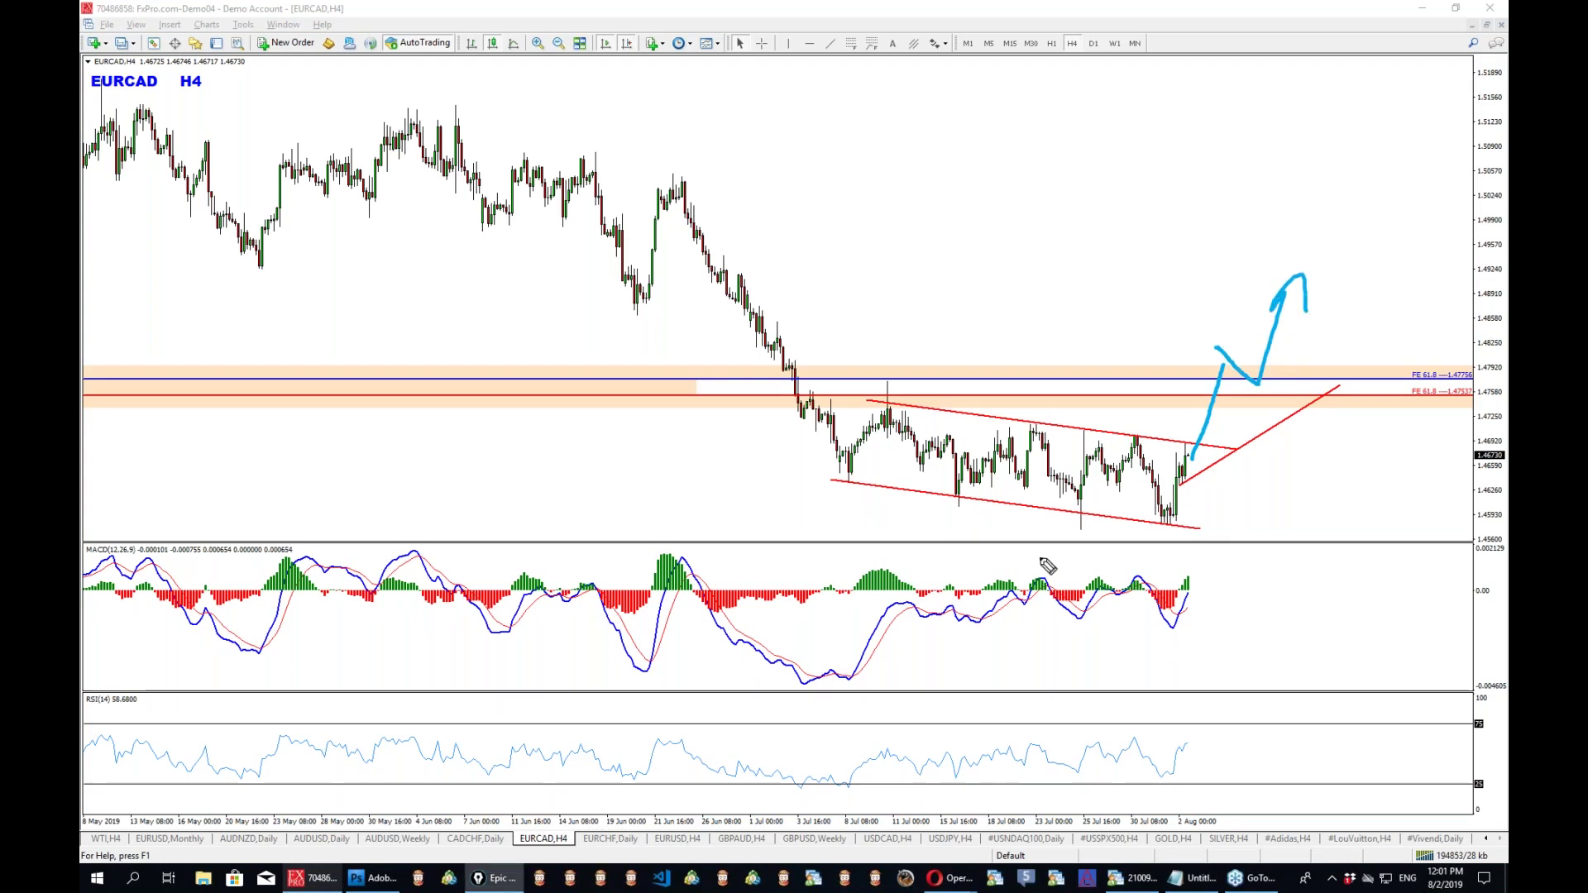
# Pen the alternative EURCAD fall back through the band, a retest of the rising trend line and a downward arrow, circling both turning areas.
pyautogui.moveTo(1217, 349); pyautogui.dragTo(1300, 470)
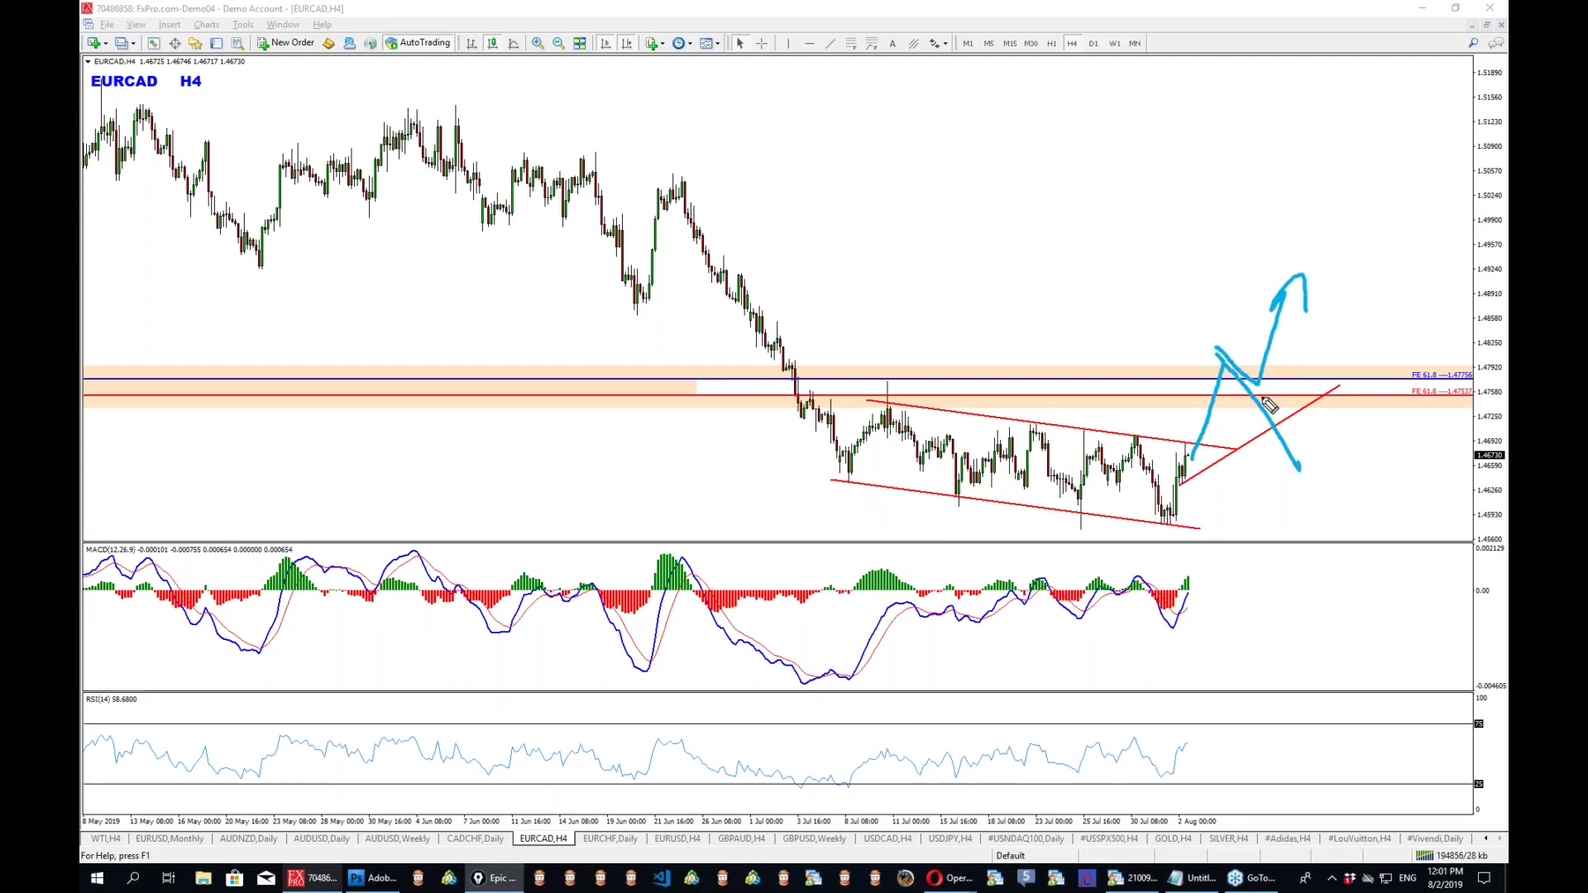
pyautogui.moveTo(1227, 382); pyautogui.dragTo(1223, 376)
pyautogui.moveTo(1280, 449)
pyautogui.mouseDown()
pyautogui.moveTo(1313, 413)
pyautogui.moveTo(1365, 523)
pyautogui.moveTo(1383, 505)
pyautogui.mouseUp()
pyautogui.moveTo(1305, 390); pyautogui.dragTo(1300, 405)
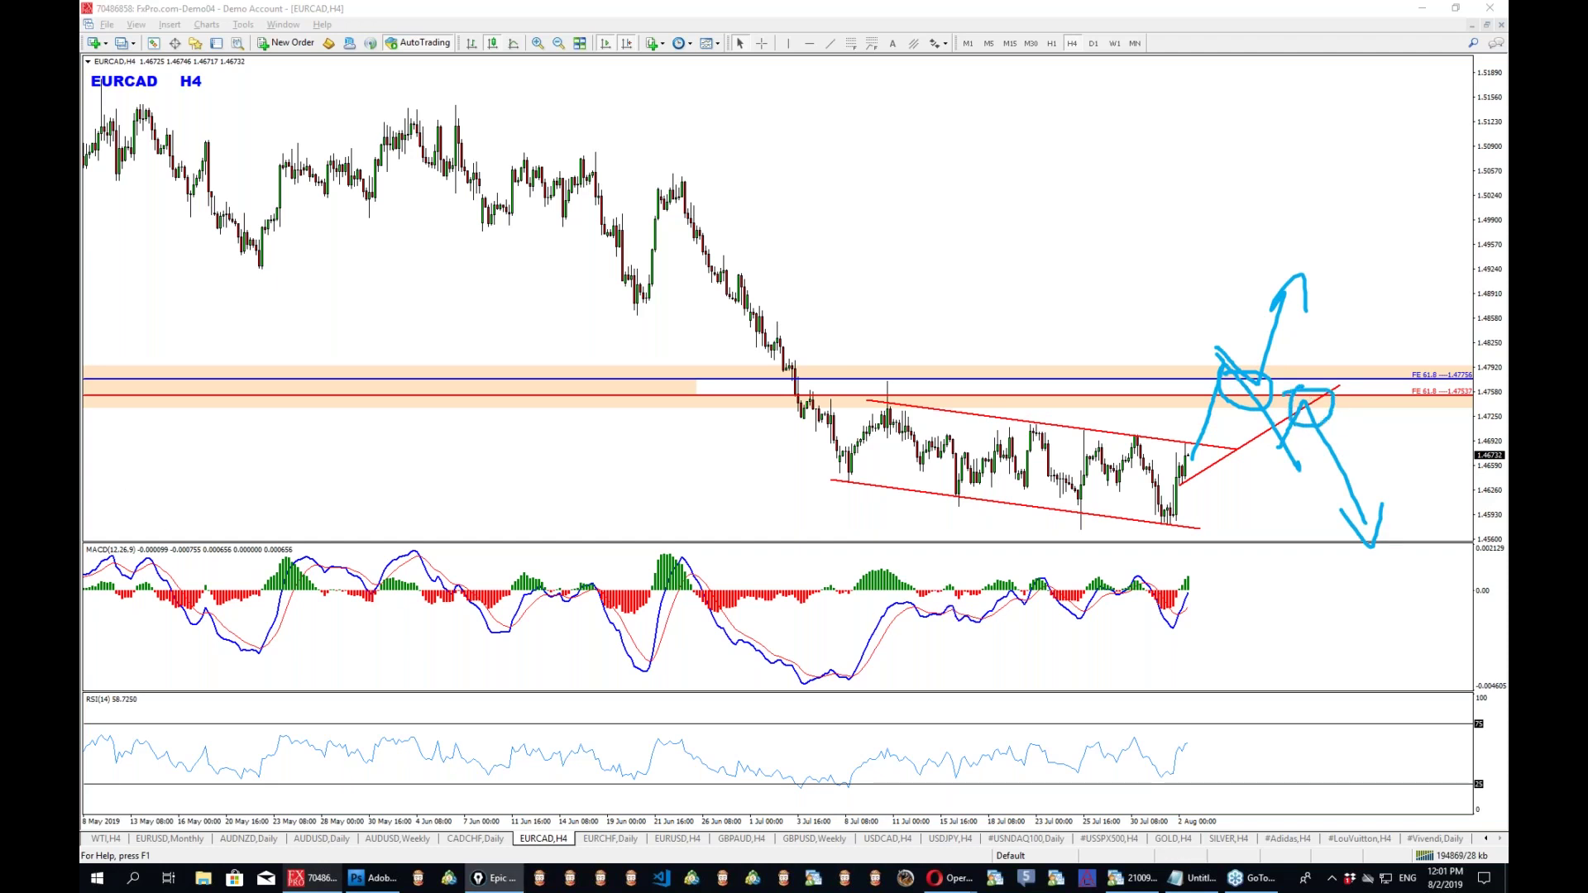
# Clear the EURCAD pen marks, circle one spot at the resistance band and one beneath the trend line's end, and clear the circles.
pyautogui.hotkey('ctrl', 'shift', '7')
pyautogui.moveTo(1266, 359); pyautogui.dragTo(1291, 350)
pyautogui.moveTo(1318, 408); pyautogui.dragTo(1328, 419)
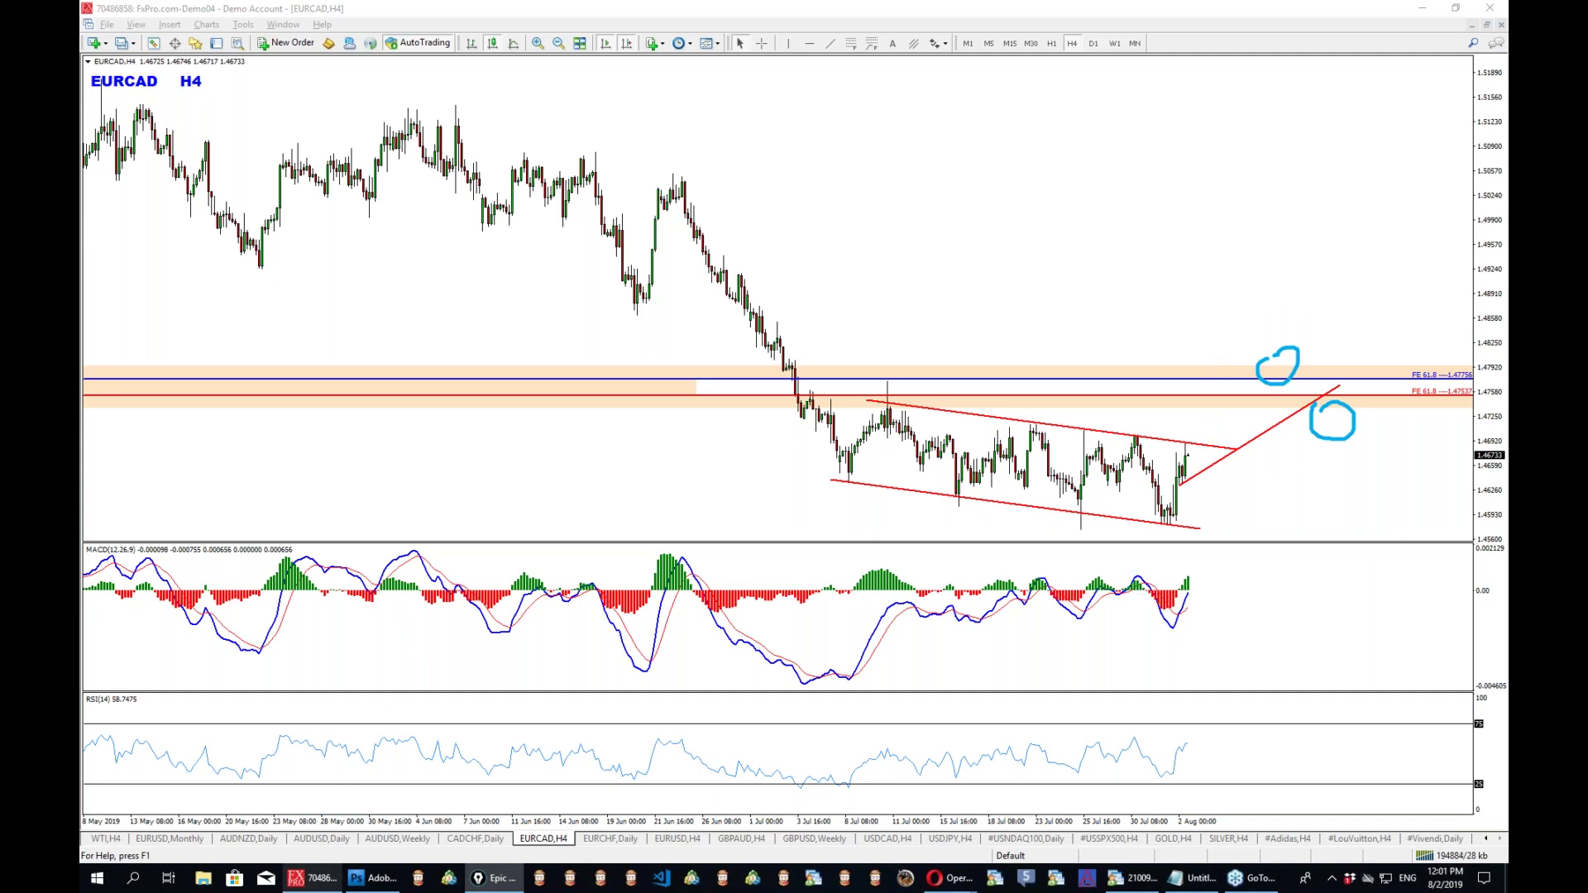
pyautogui.hotkey('ctrl', 'shift', '7')
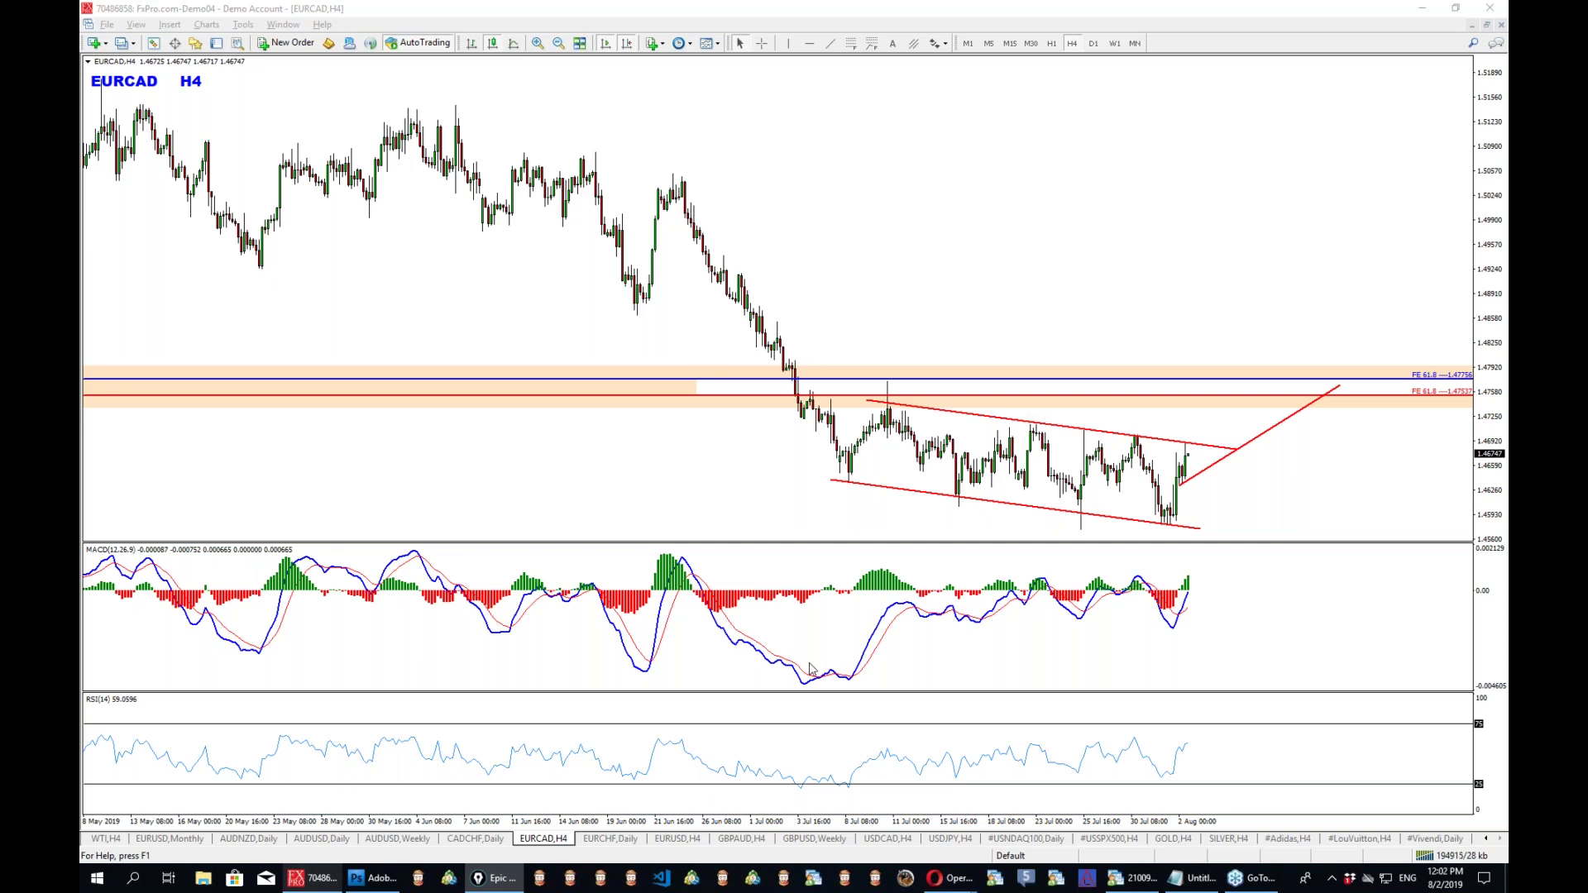
# Bring up the silver report image in Opera, switch back to MetaTrader, and open the SILVER H4 chart.
pyautogui.click(320, 882)
pyautogui.click(319, 881)
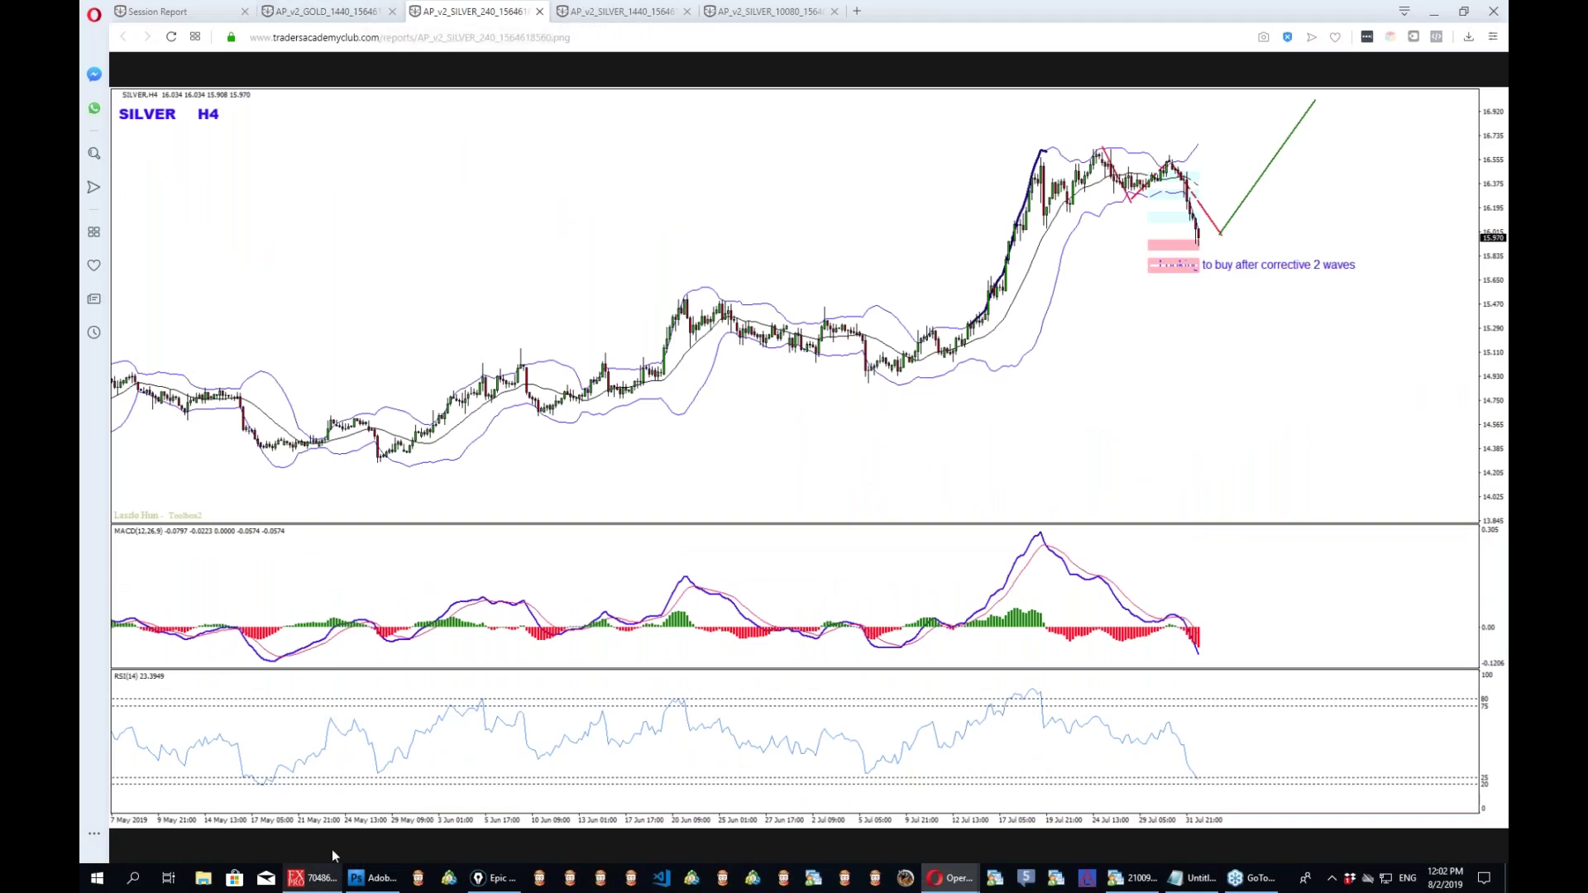
pyautogui.click(313, 878)
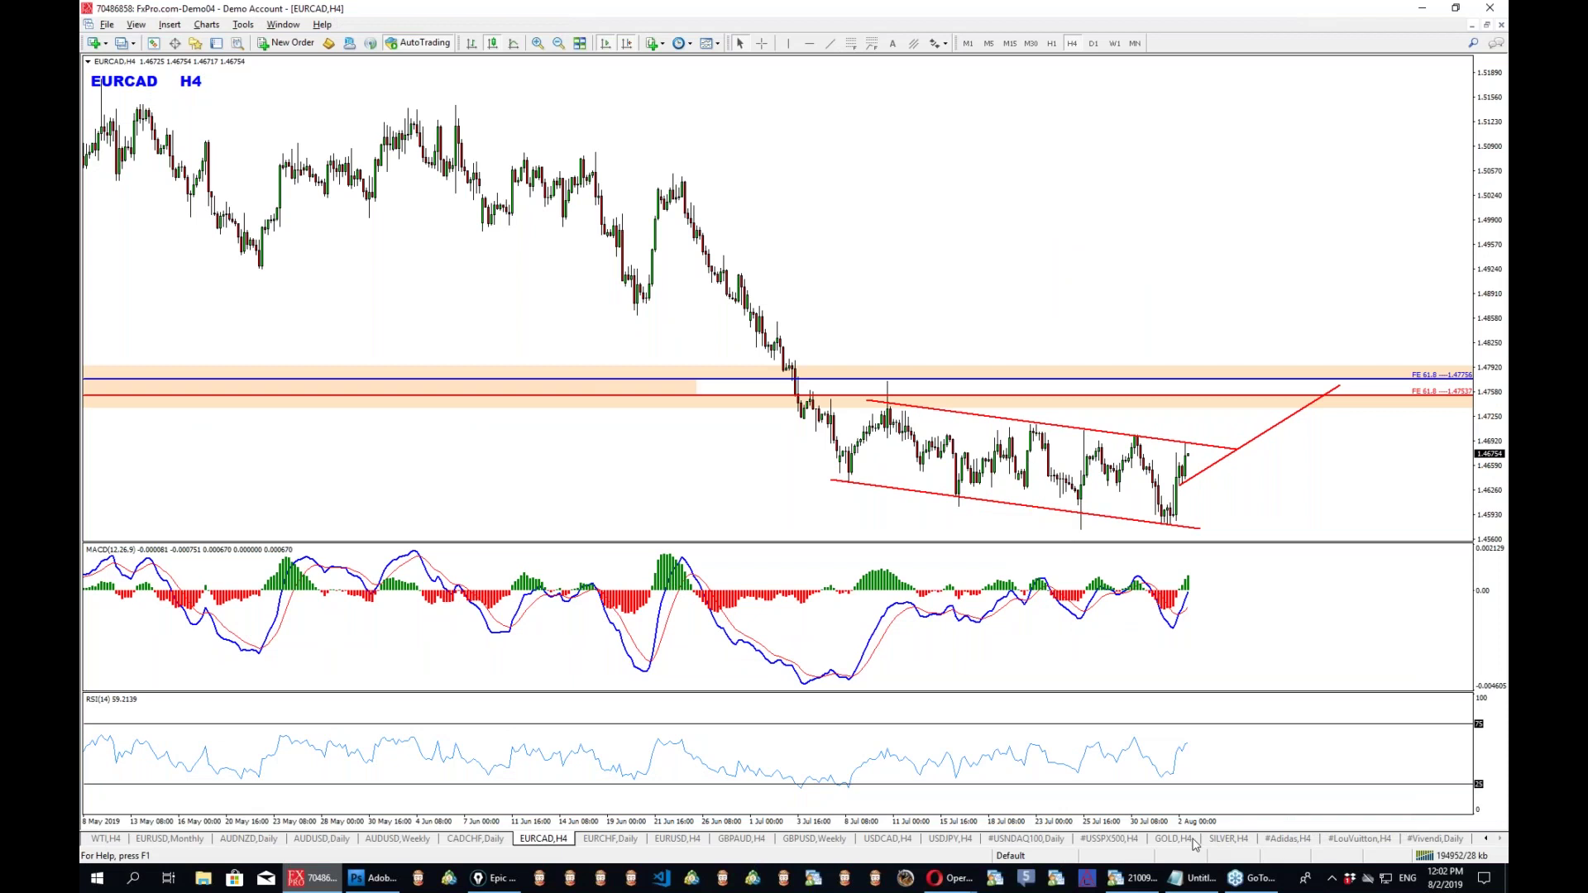
pyautogui.click(1180, 840)
pyautogui.click(1228, 839)
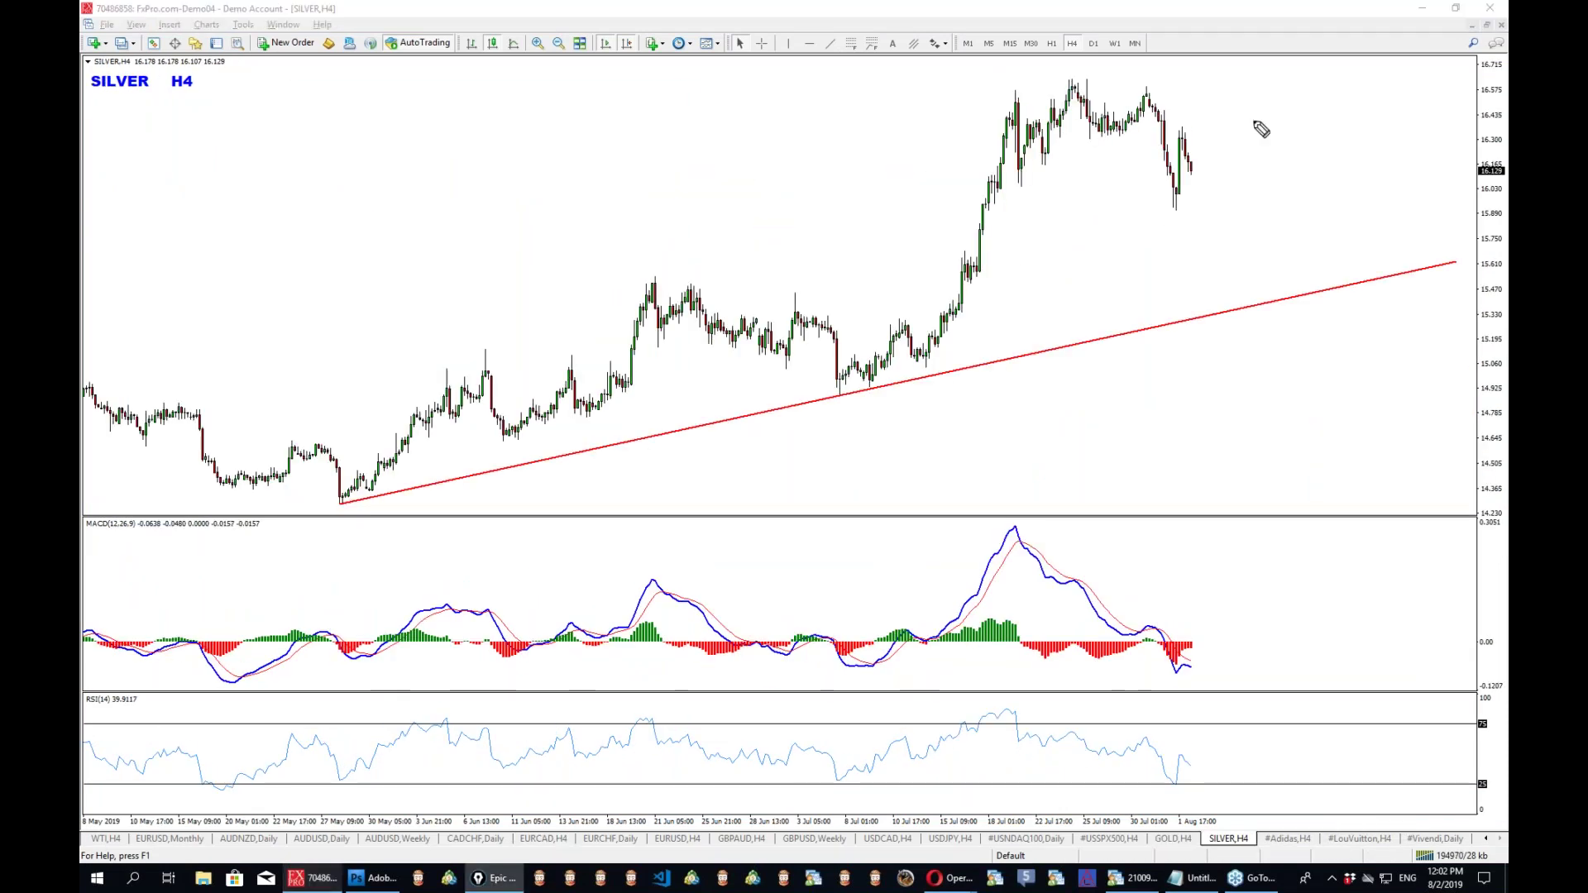
# Pen a silver dip, a bounce, a fall to the rising red trend line and an upward arrow, and clear the marks.
pyautogui.moveTo(1189, 143)
pyautogui.mouseDown()
pyautogui.moveTo(1222, 227)
pyautogui.moveTo(1309, 90)
pyautogui.mouseUp()
pyautogui.moveTo(1263, 196)
pyautogui.mouseDown()
pyautogui.moveTo(1364, 283)
pyautogui.moveTo(1449, 70)
pyautogui.moveTo(1458, 113)
pyautogui.mouseUp()
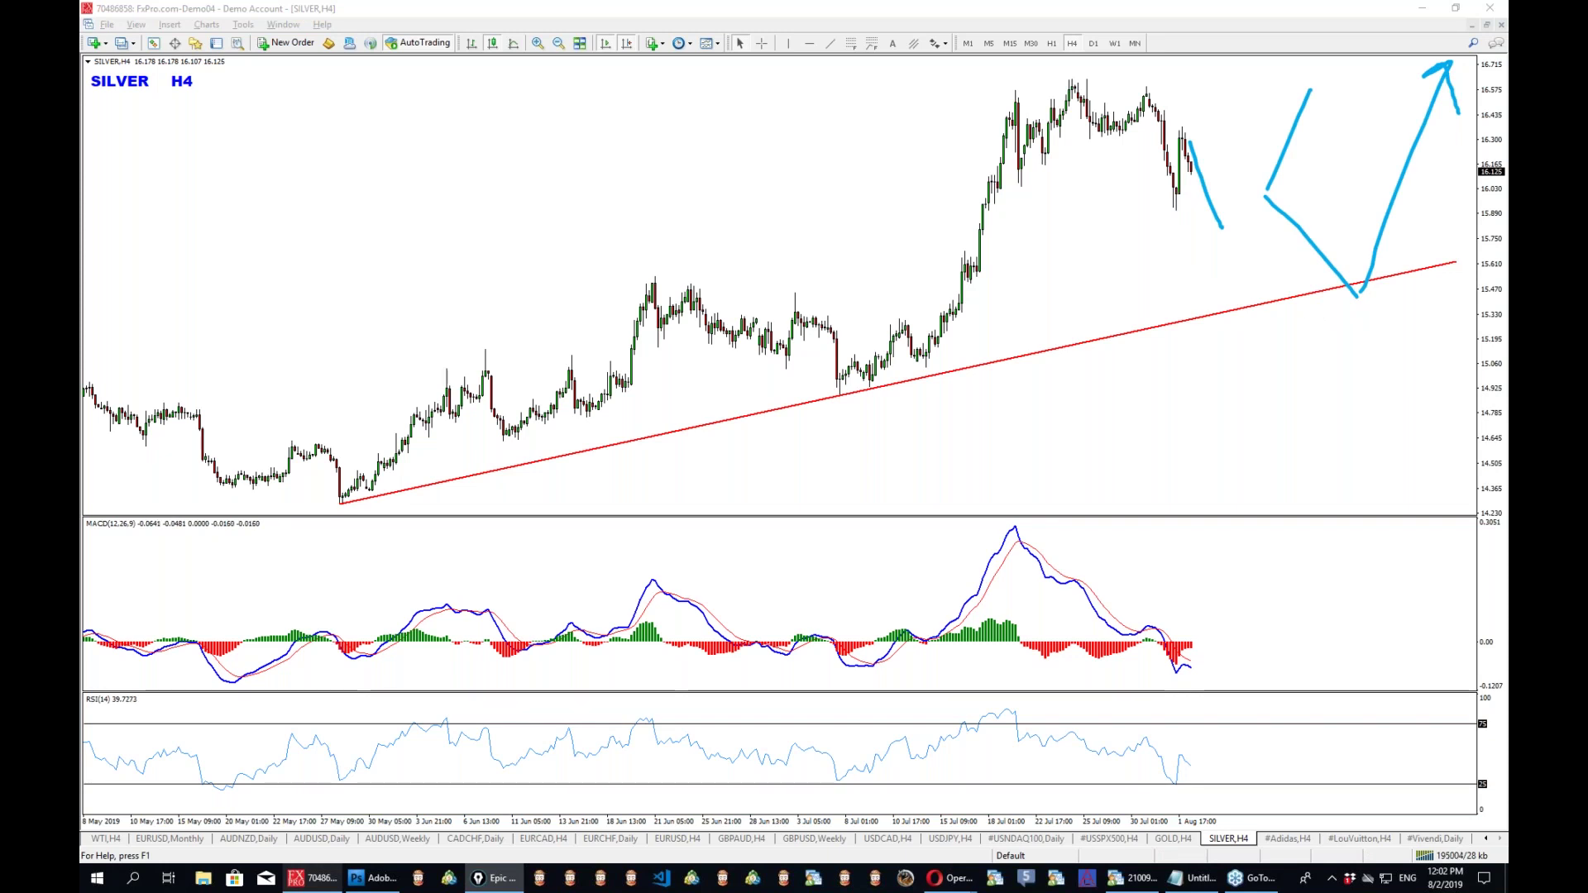
pyautogui.hotkey('ctrl', 'shift', '1')
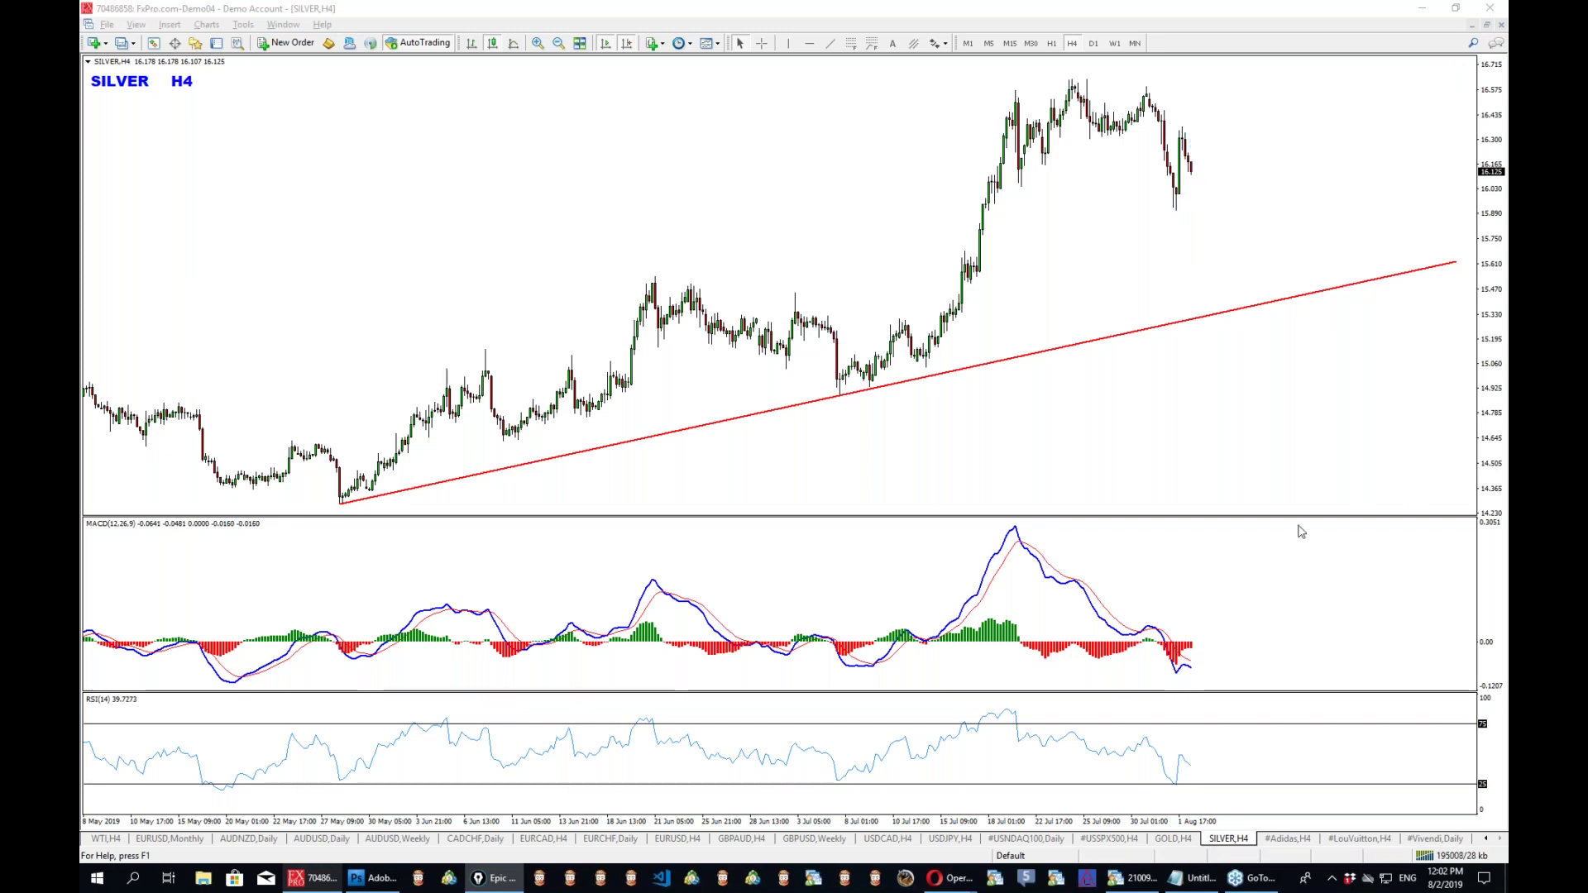
# Switch to the session report in Opera and open the #Adidas D1 and #Adidas H4 report images, ending on the H4 one.
pyautogui.click(315, 879)
pyautogui.click(203, 11)
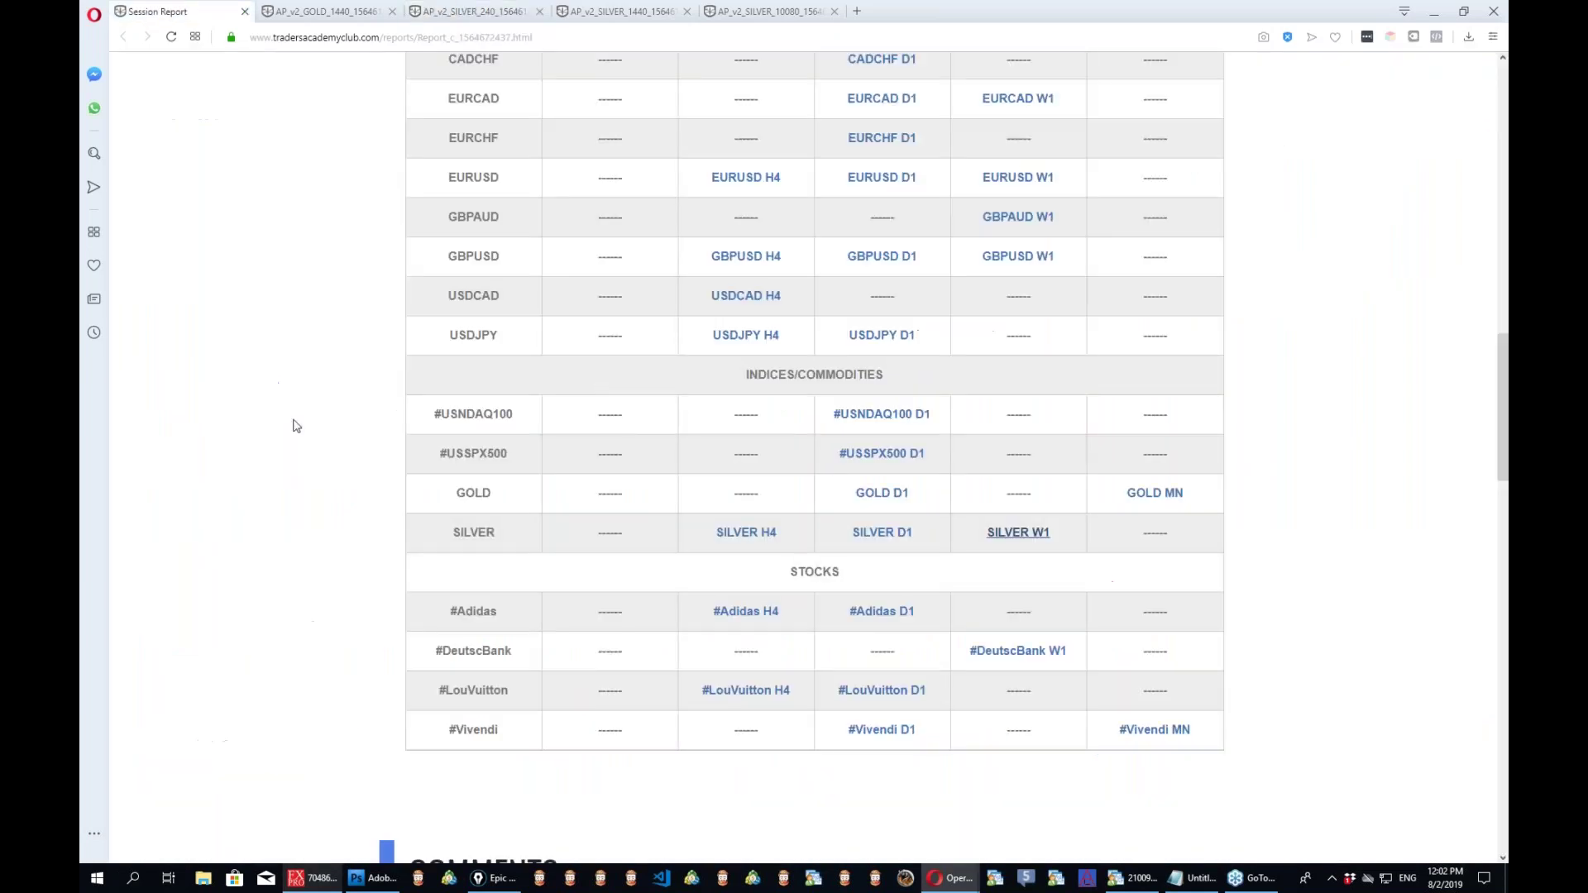
pyautogui.scroll(-3, 272, 427)
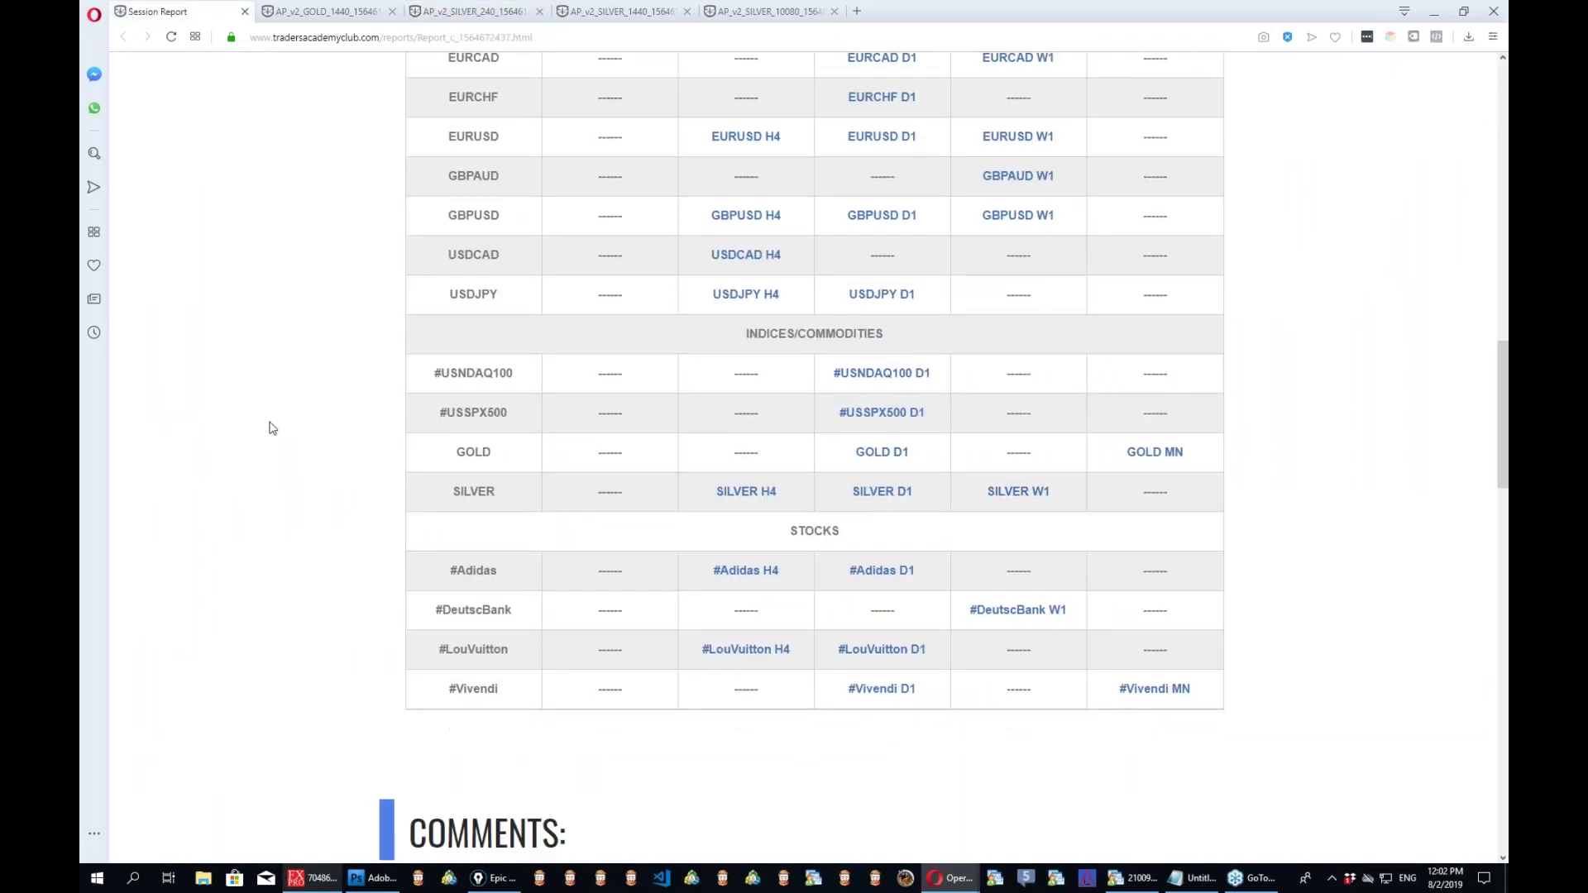
pyautogui.middleClick(882, 388)
pyautogui.middleClick(746, 387)
pyautogui.click(895, 18)
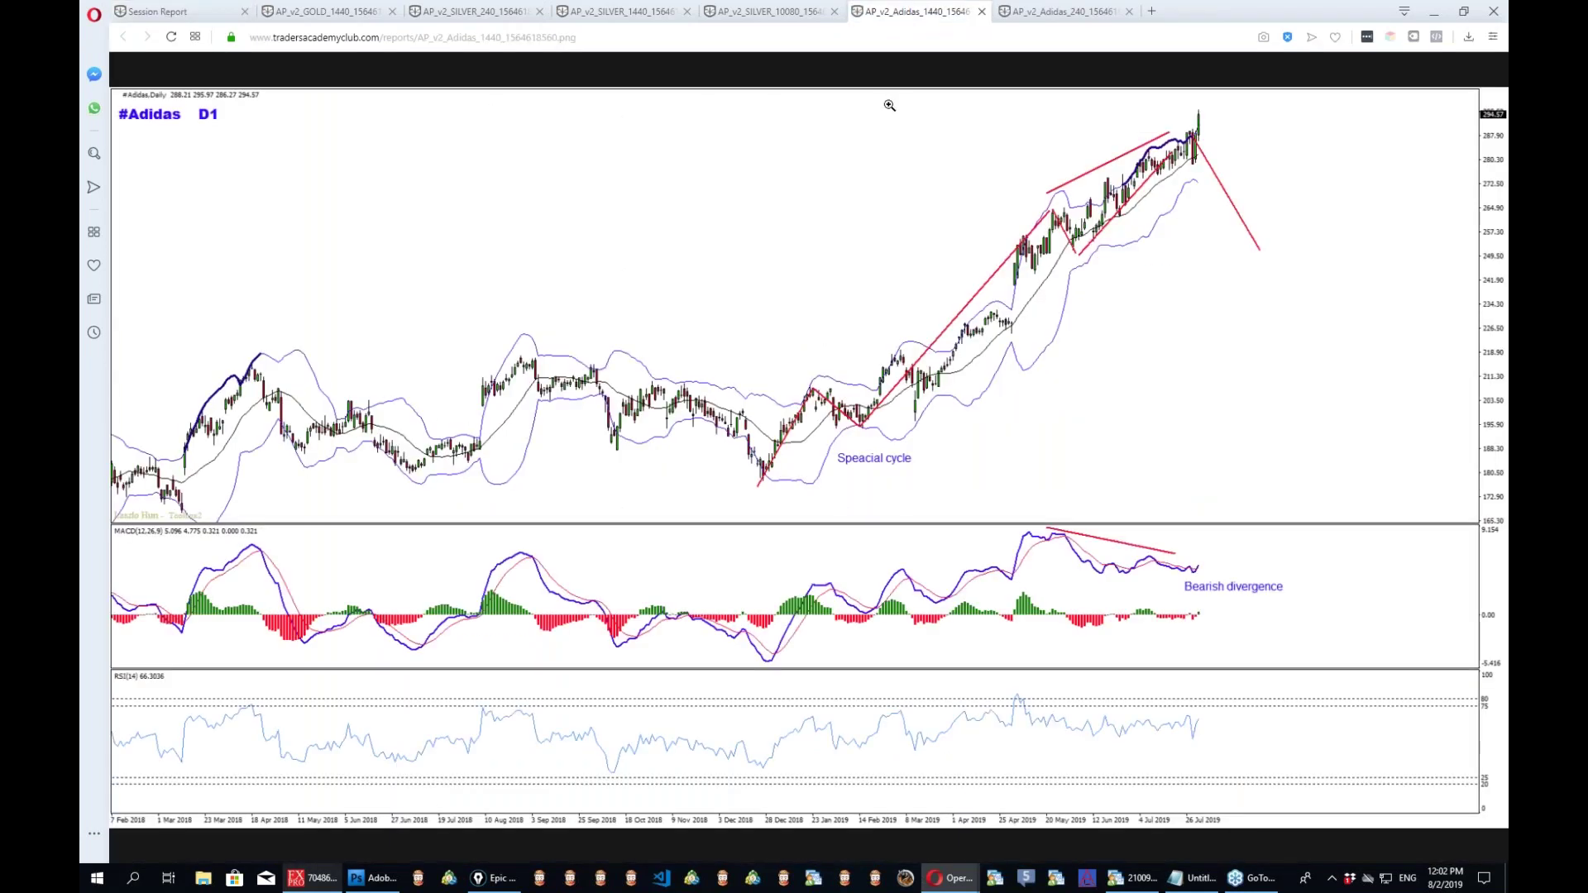
pyautogui.click(1101, 10)
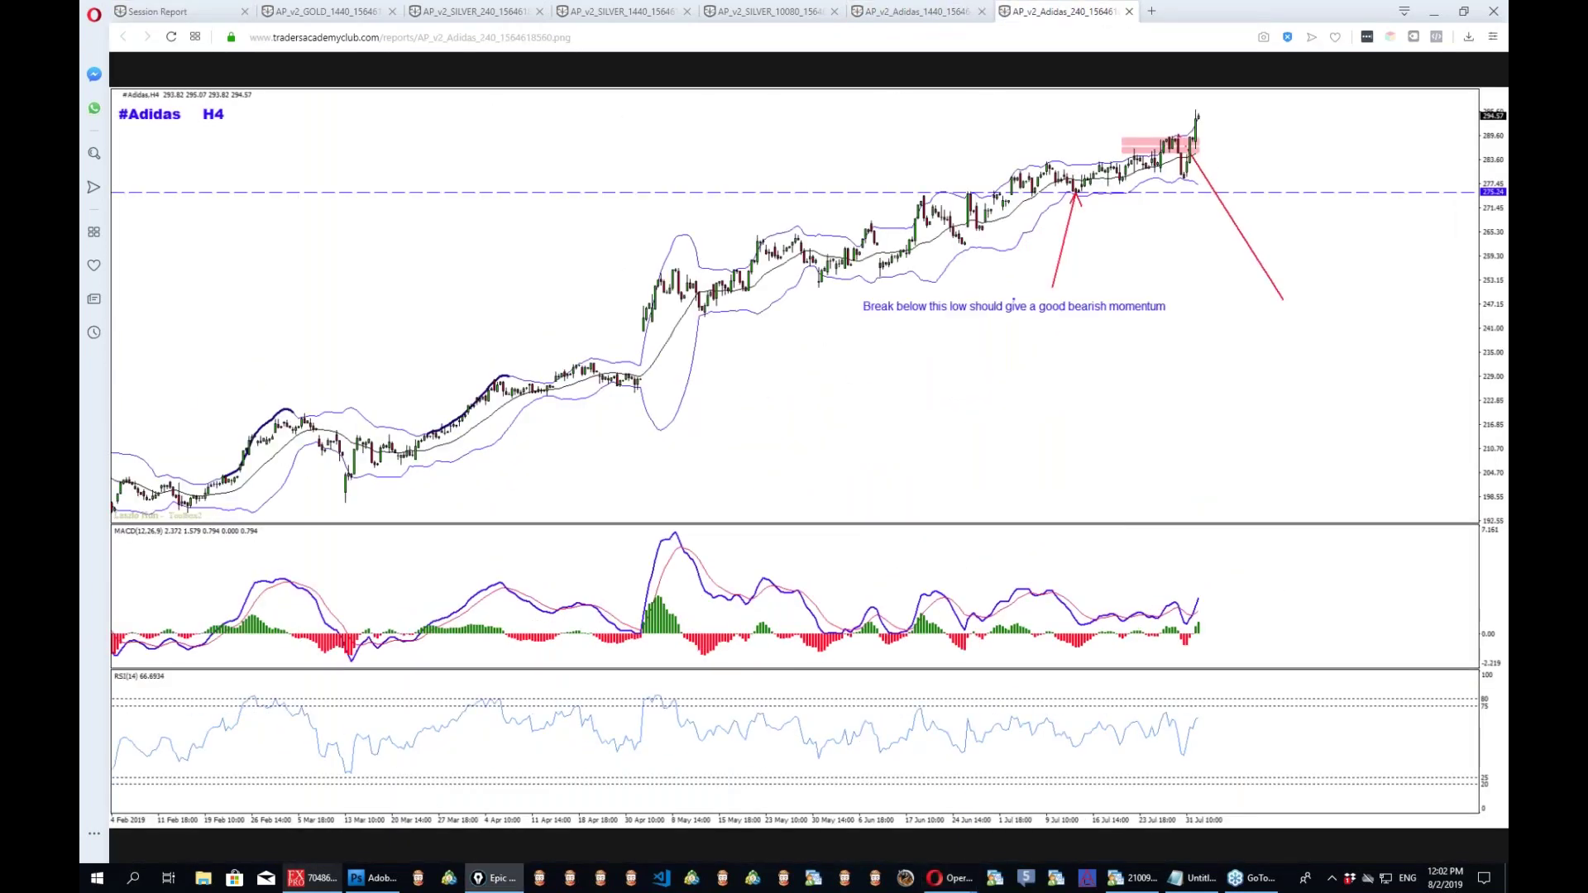
# Show the #Adidas H4 chart in MetaTrader, circle the latest peak, and pen a double horizontal support line under the July lows.
pyautogui.click(317, 878)
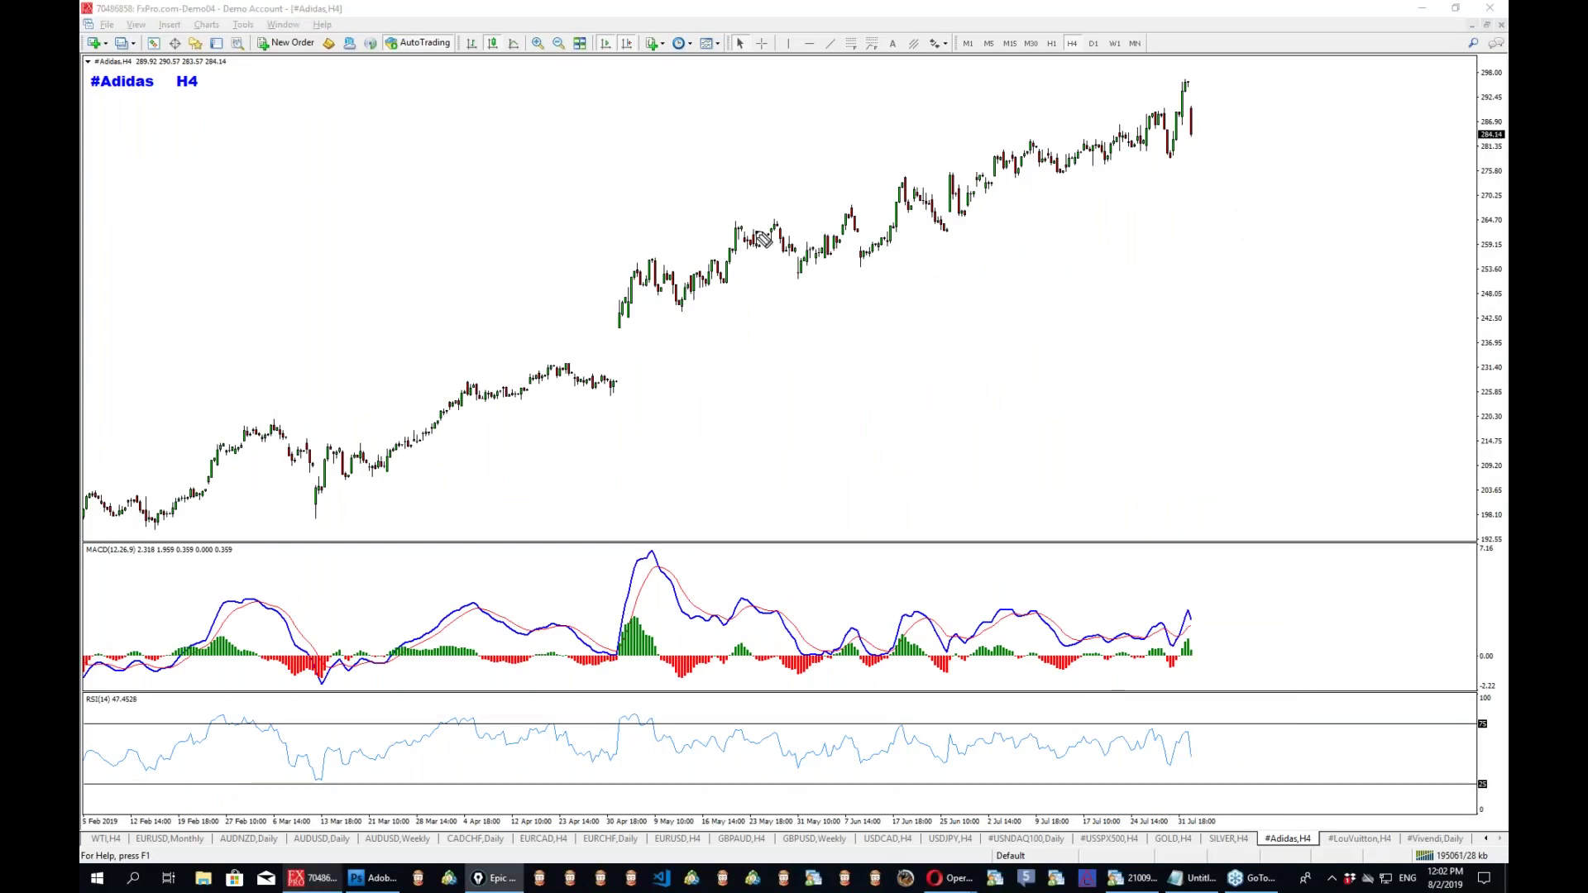
pyautogui.moveTo(1191, 71)
pyautogui.mouseDown()
pyautogui.moveTo(1168, 91)
pyautogui.moveTo(1197, 83)
pyautogui.mouseUp()
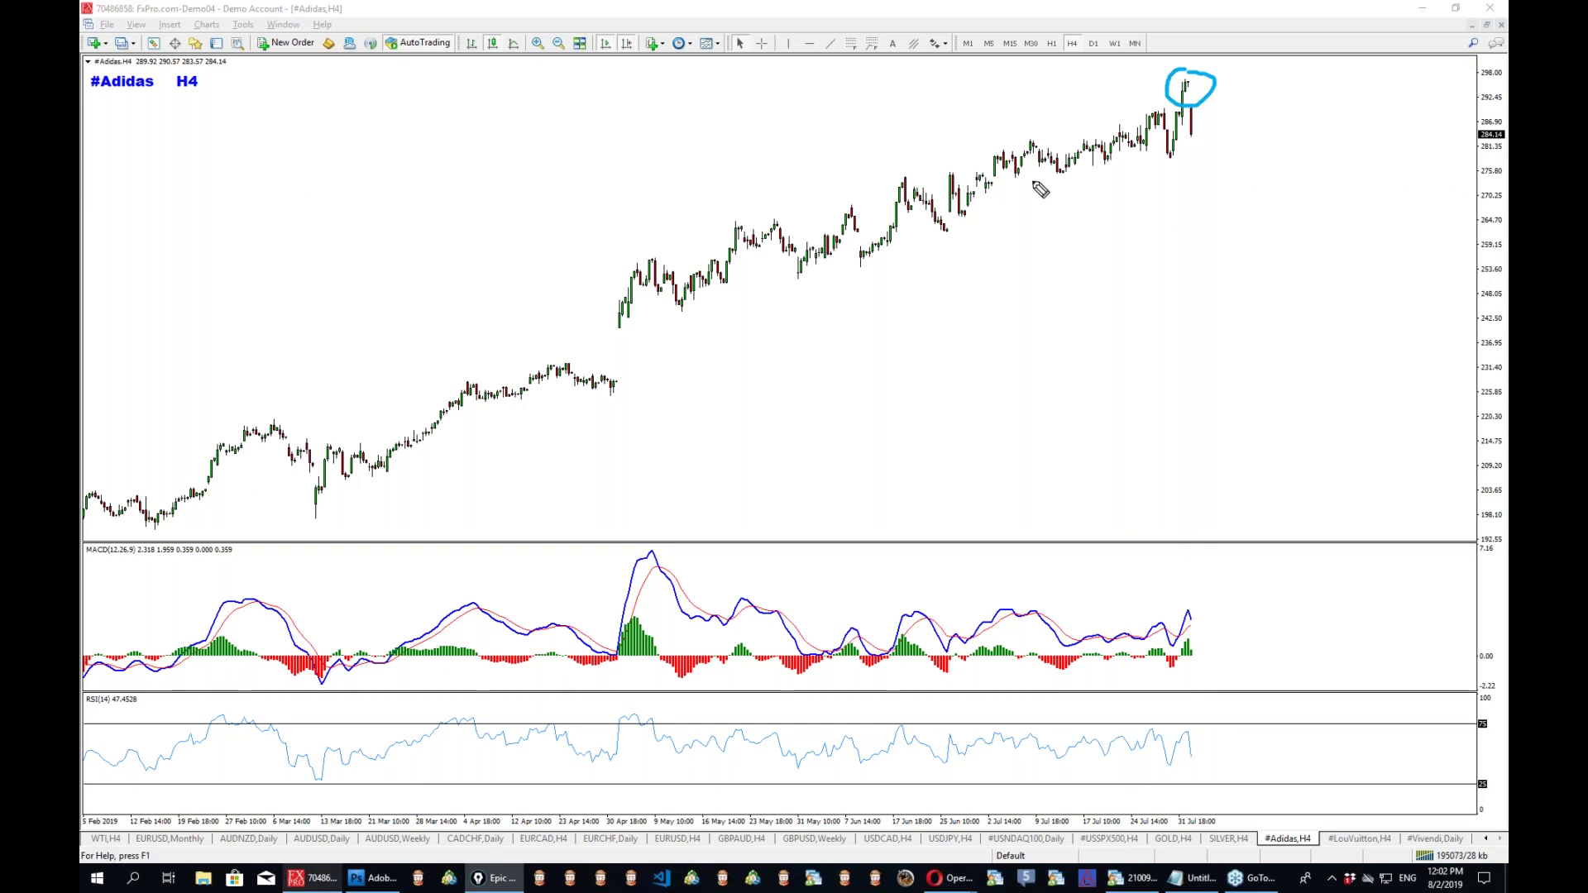
pyautogui.moveTo(1026, 175); pyautogui.dragTo(1258, 179)
pyautogui.moveTo(1403, 179); pyautogui.dragTo(1260, 179)
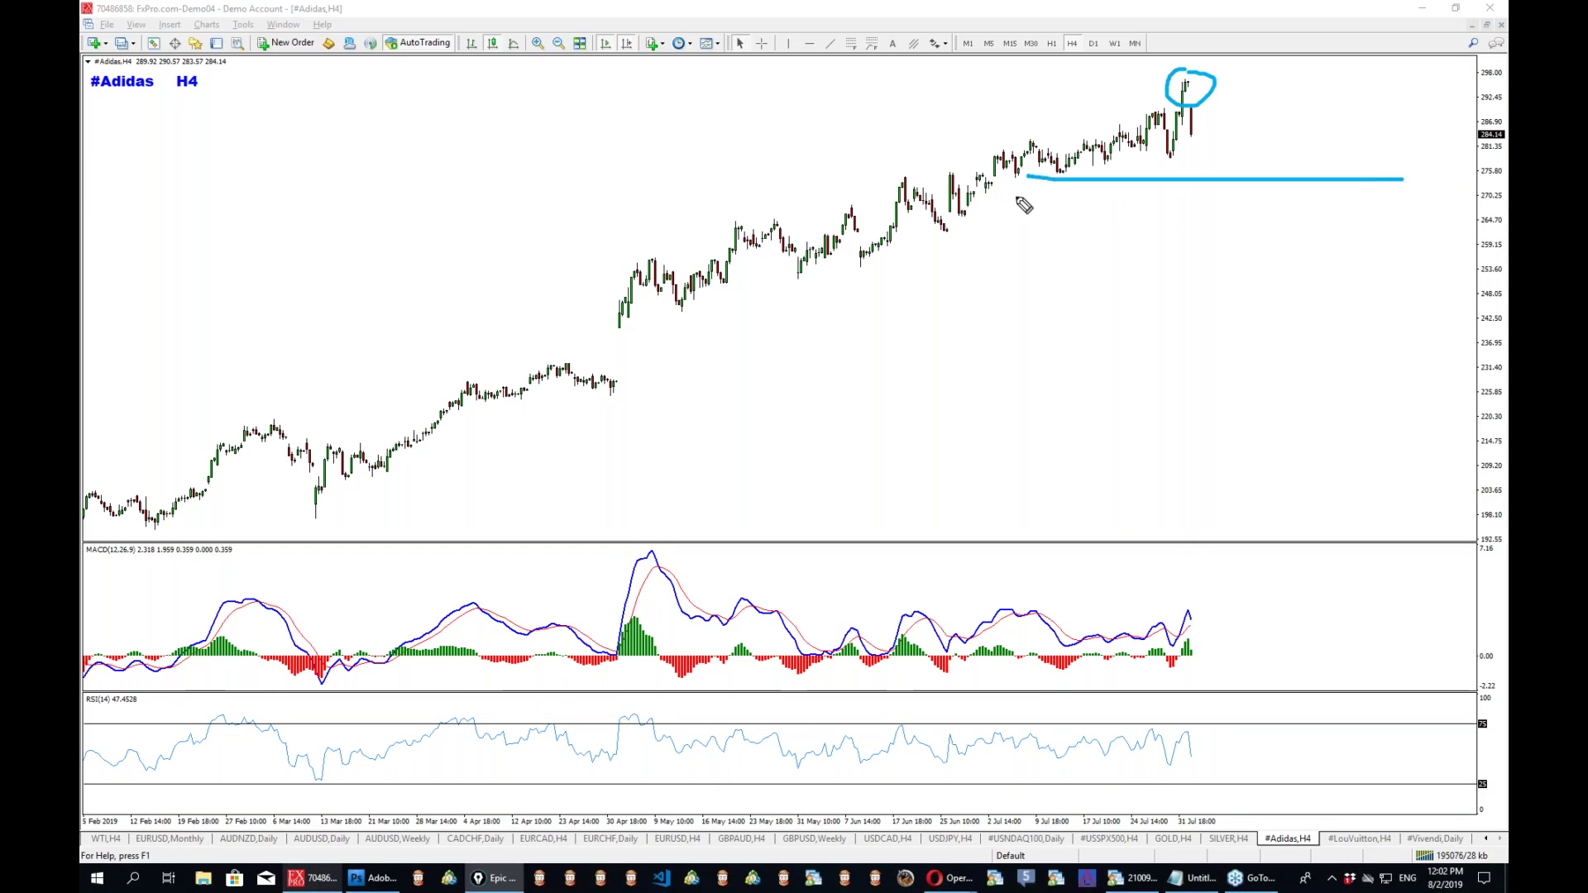
pyautogui.moveTo(1011, 174); pyautogui.dragTo(1429, 174)
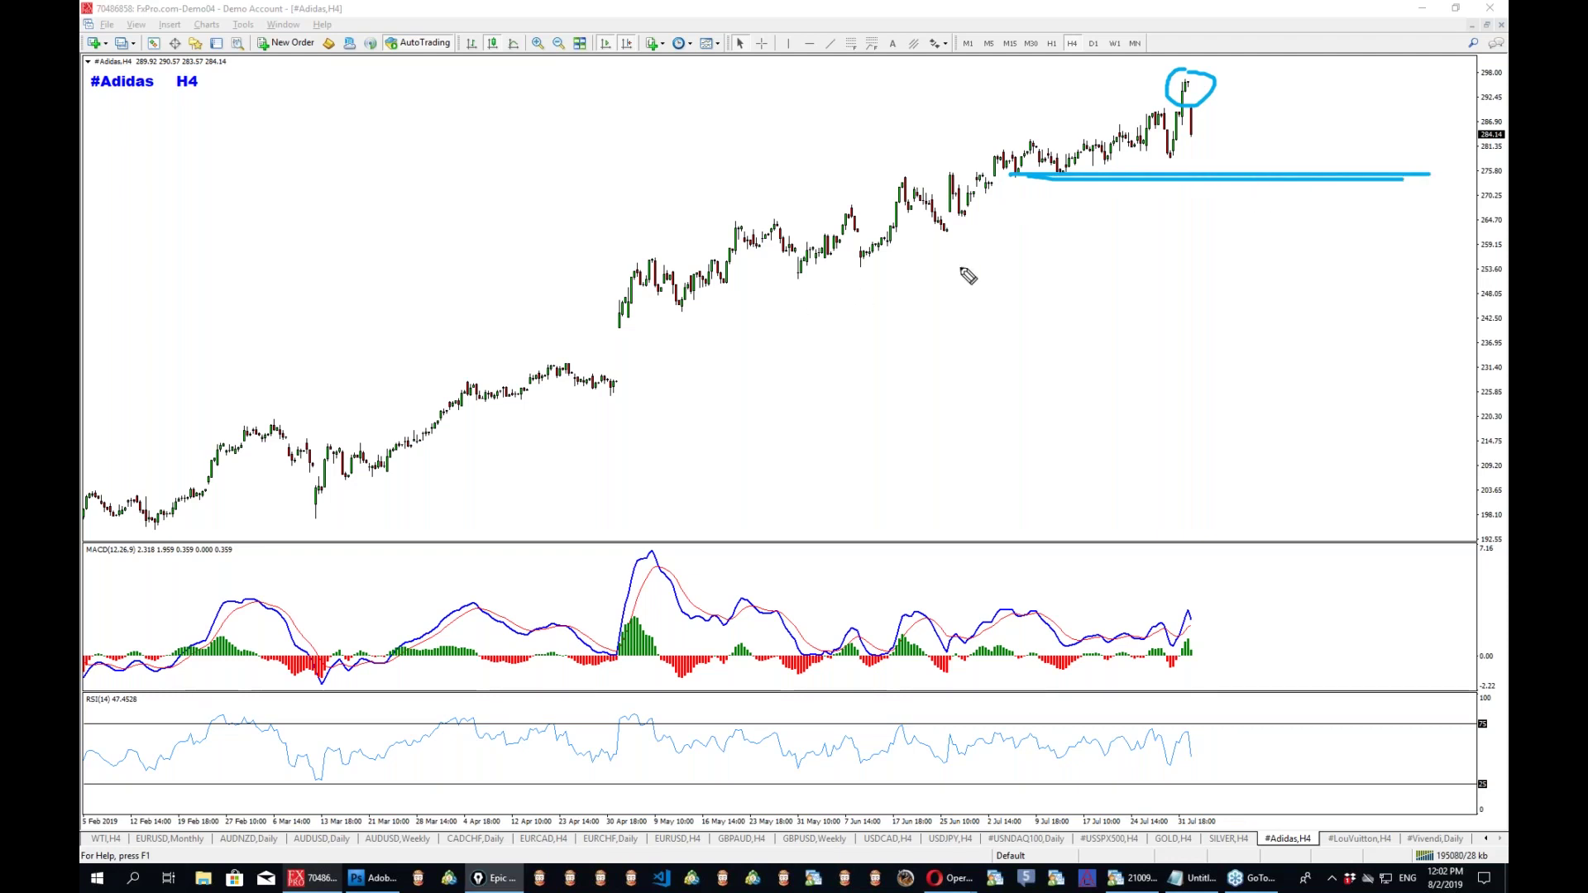
# Switch the #Adidas chart to the daily timeframe, clear the pen marks, and place a horizontal line at about 275.
pyautogui.click(1097, 44)
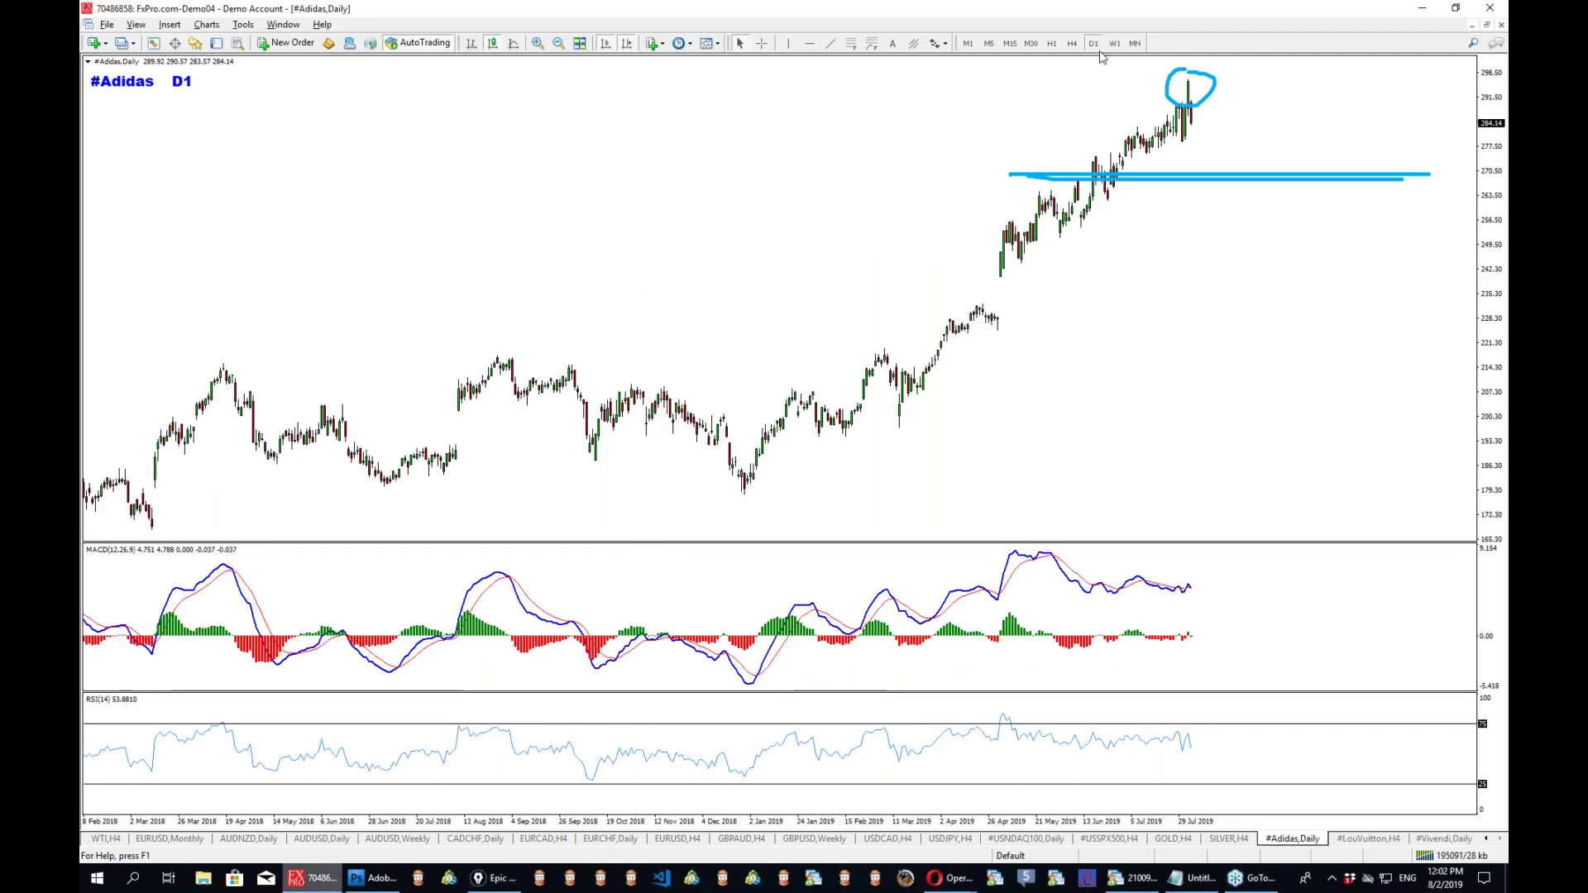
pyautogui.hotkey('ctrl', 'shift', '7')
pyautogui.middleClick(1169, 209)
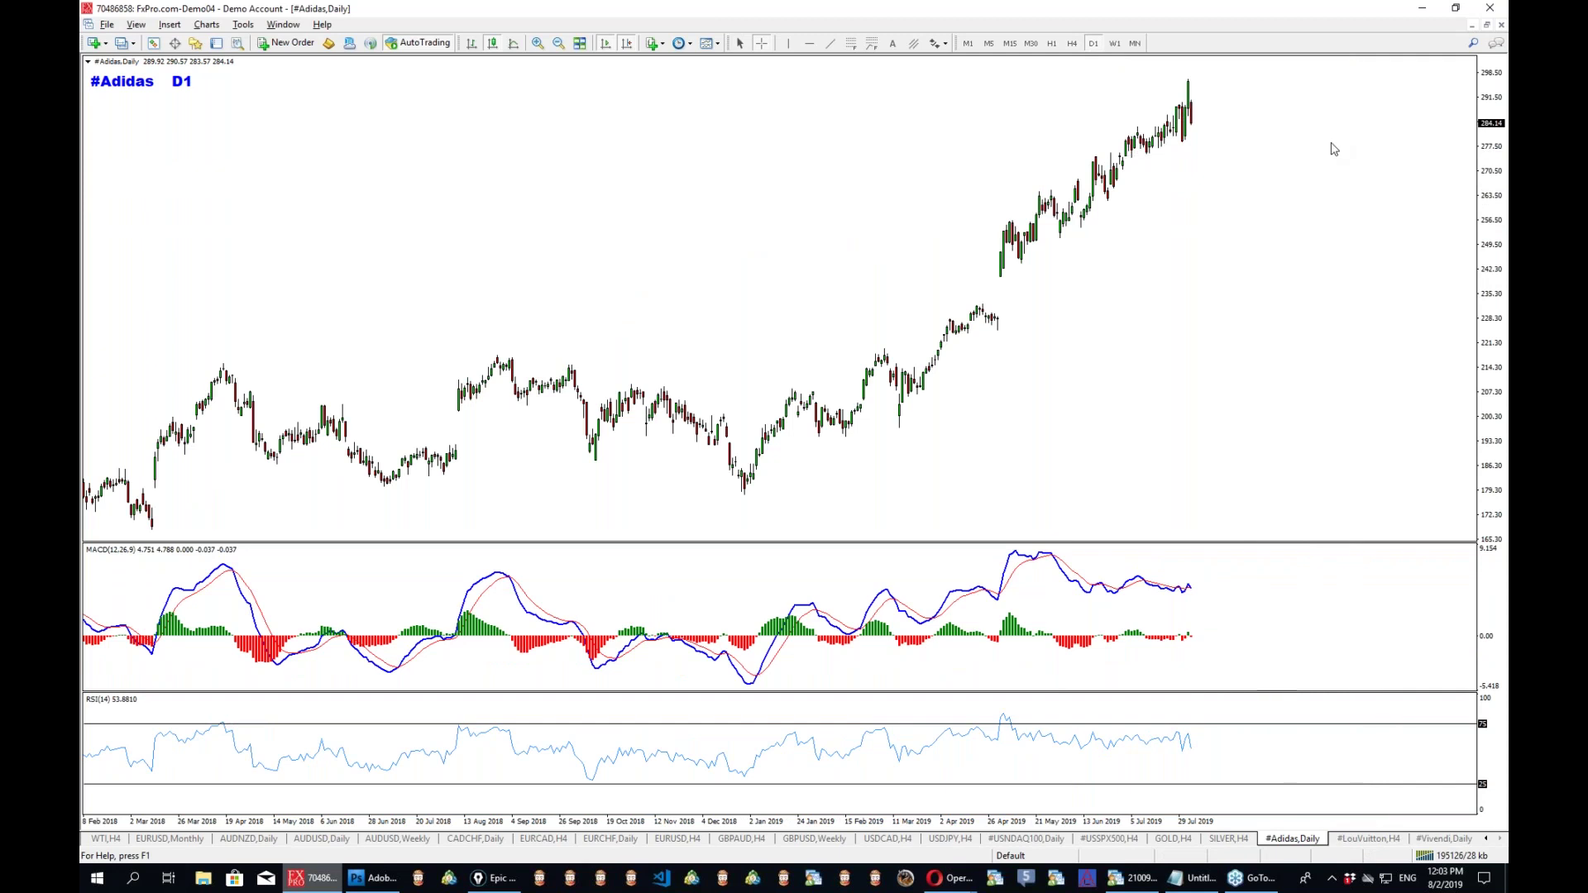
pyautogui.click(809, 43)
pyautogui.click(1398, 172)
pyautogui.moveTo(1398, 172)
pyautogui.mouseDown()
pyautogui.moveTo(1397, 133)
pyautogui.moveTo(1383, 154)
pyautogui.mouseUp()
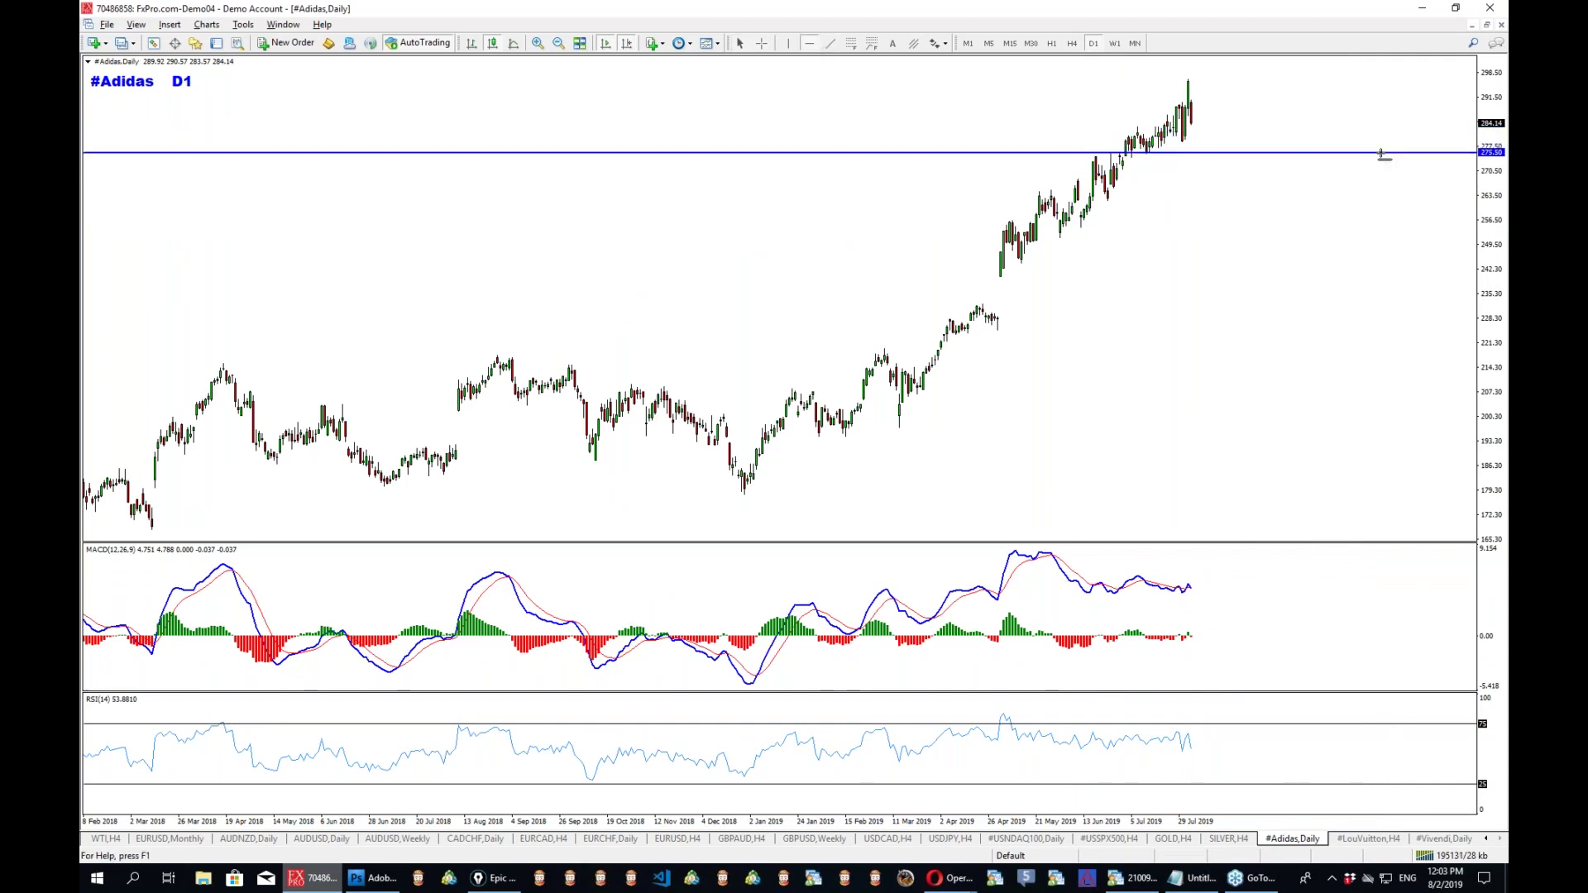
# Measure a potential #Adidas fall from the latest daily candles to well below the horizontal line, and return to the session report in Opera.
pyautogui.middleClick(1162, 126)
pyautogui.moveTo(1204, 141); pyautogui.dragTo(1271, 339)
pyautogui.click(310, 888)
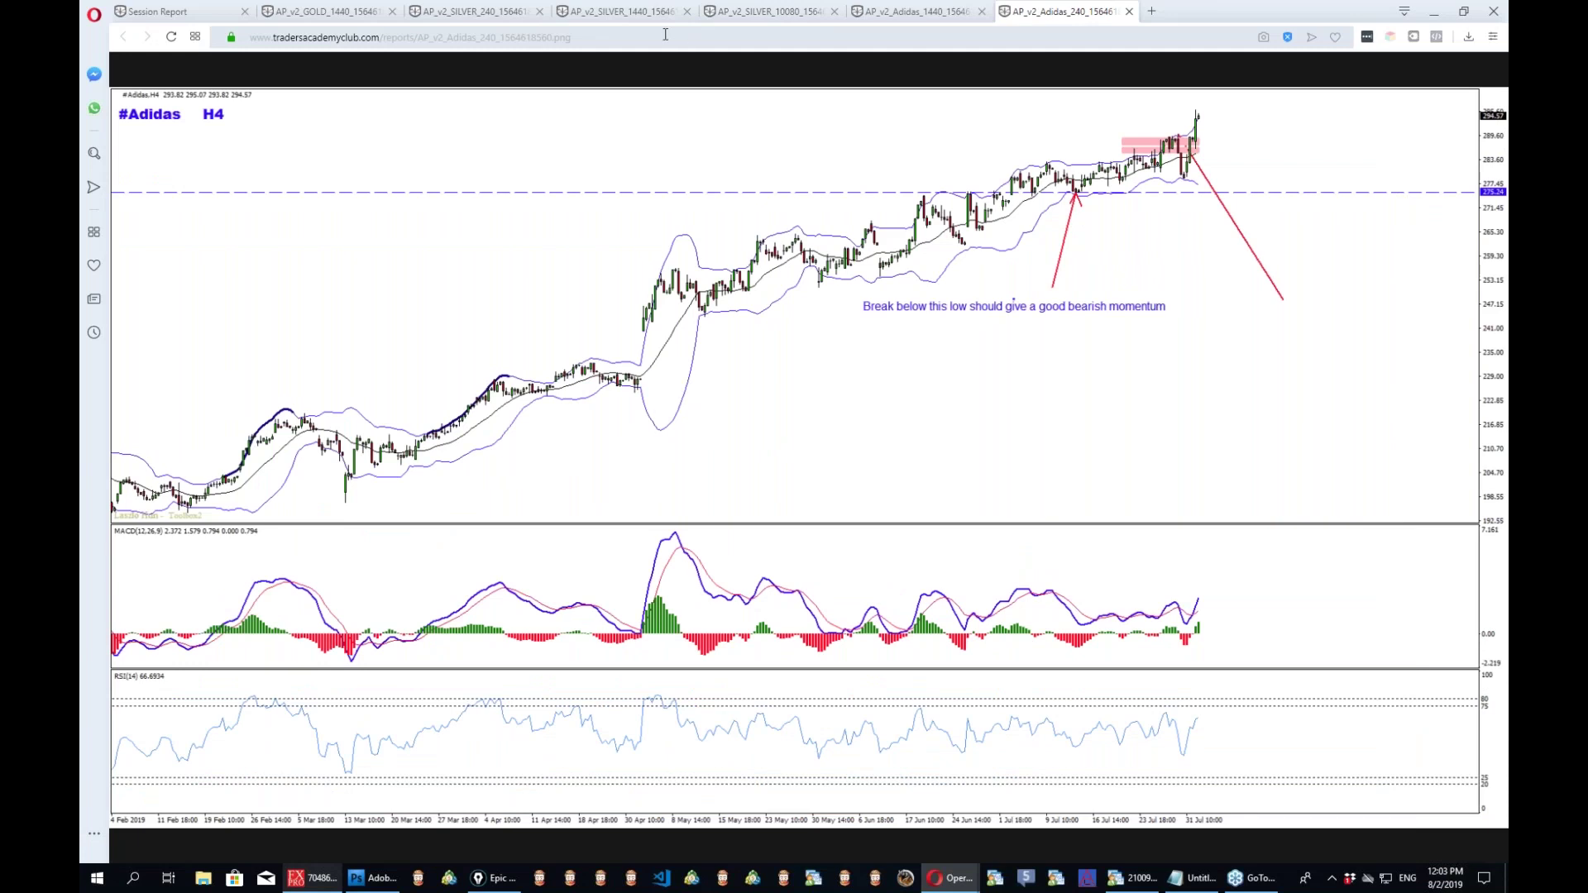
pyautogui.click(157, 11)
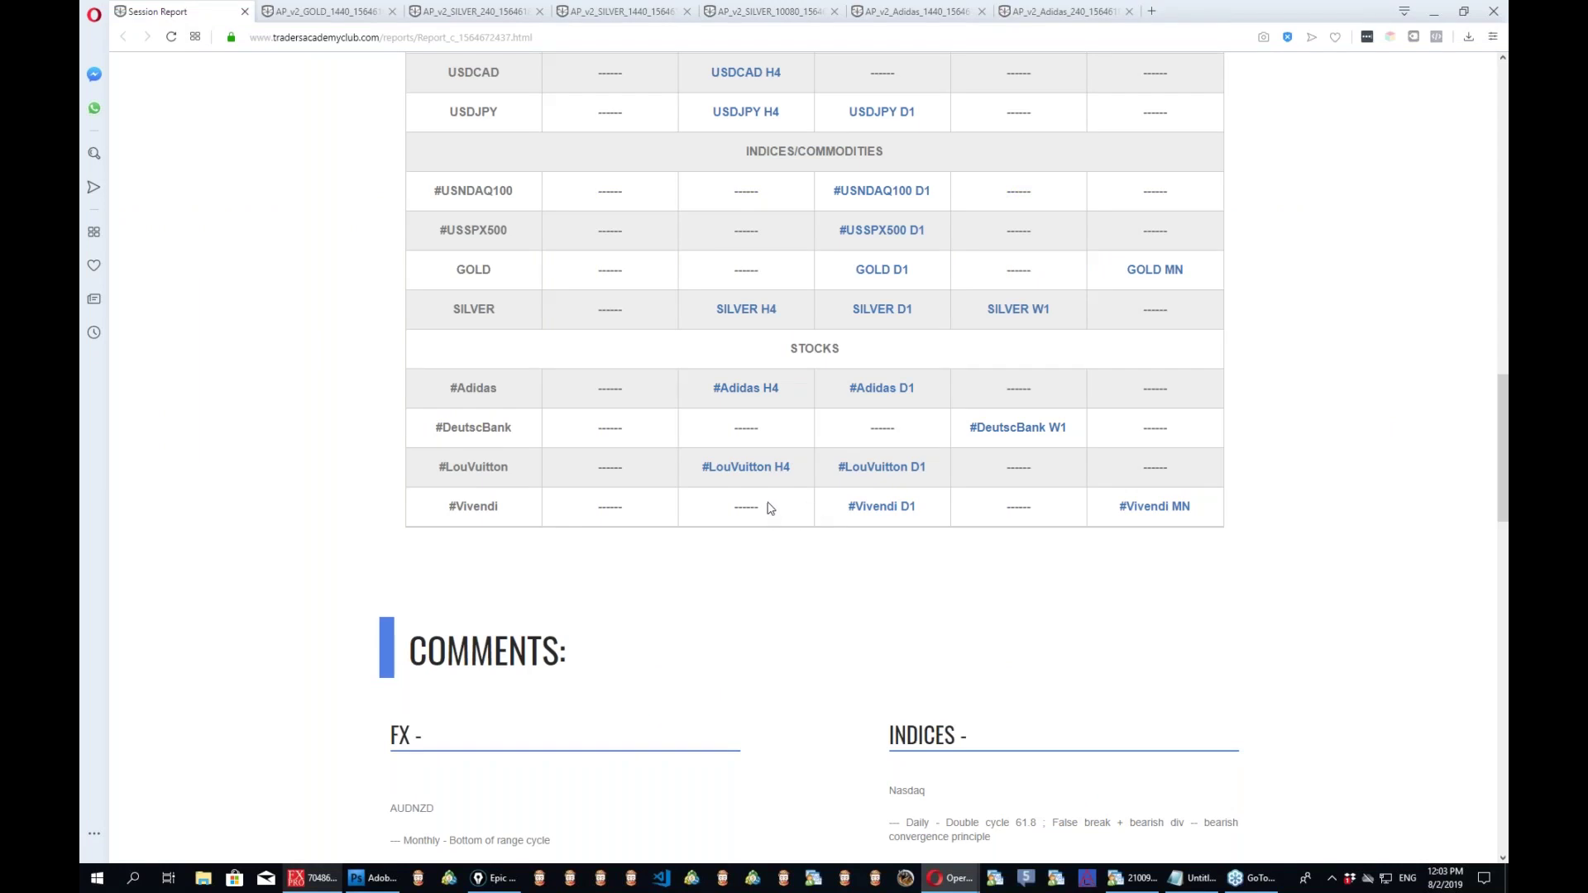
# Open the #LouVuitton H4 and #LouVuitton D1 report images from the stocks table, viewing H4 first and ending on D1.
pyautogui.middleClick(745, 466)
pyautogui.middleClick(881, 466)
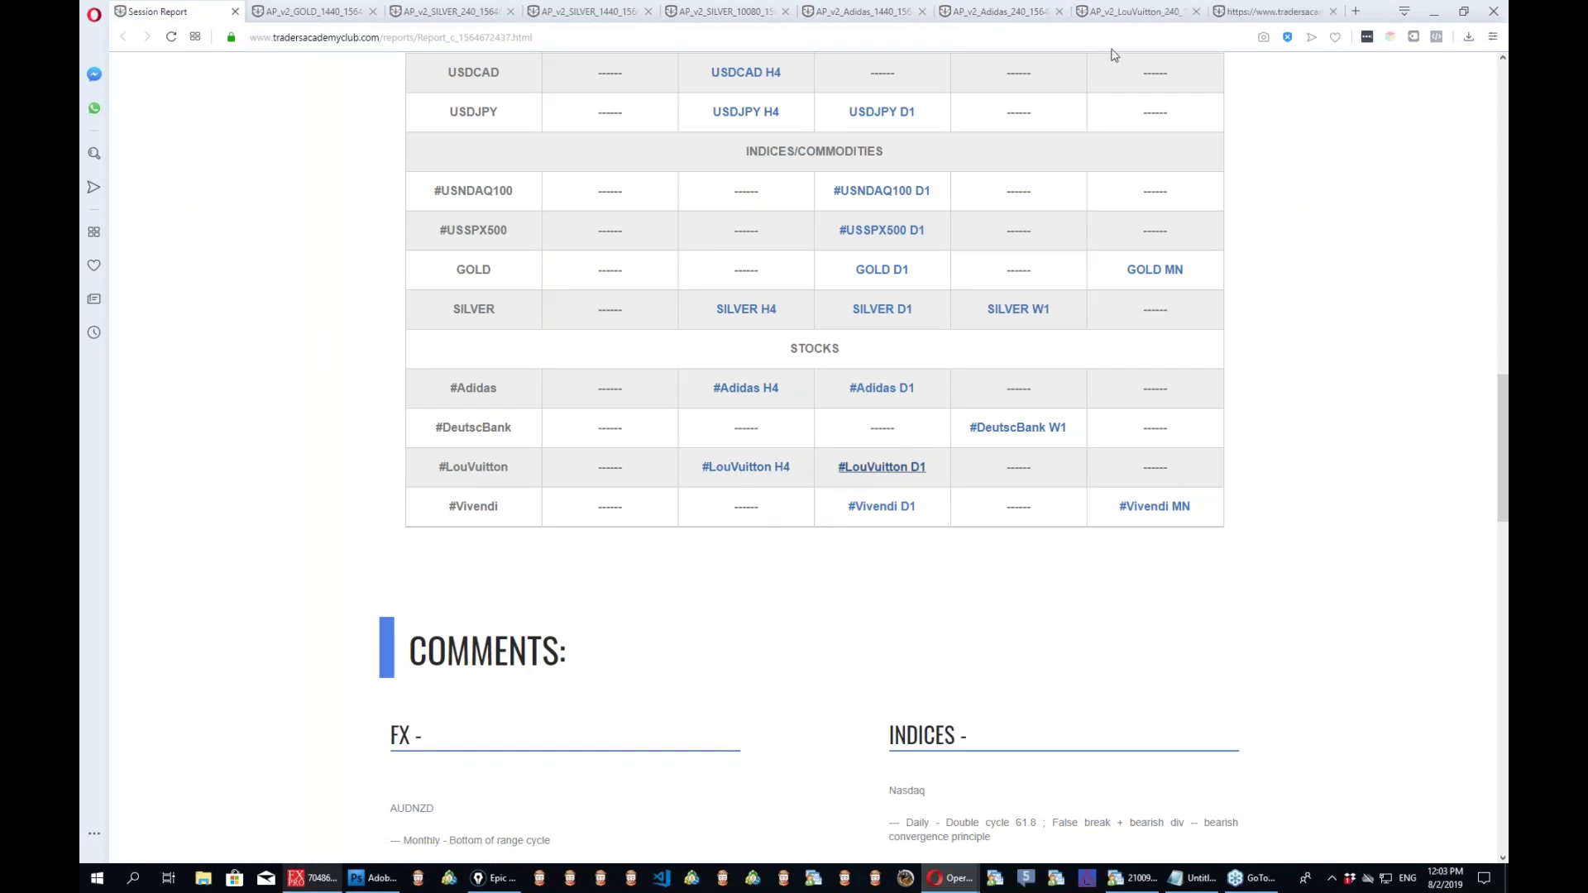
pyautogui.click(1123, 12)
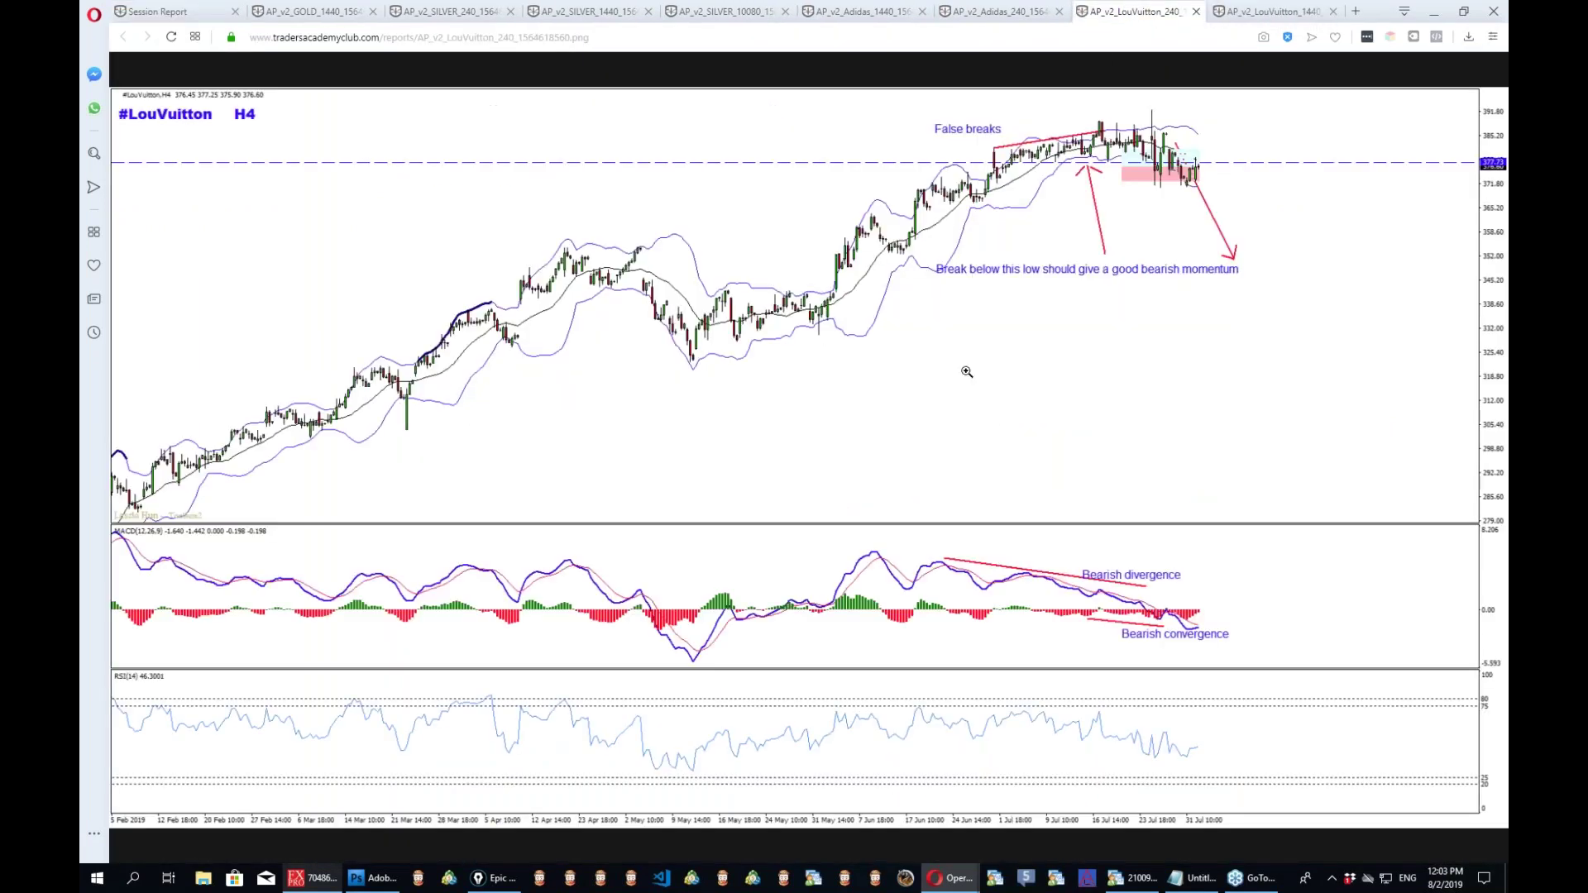
pyautogui.hotkey('ctrl', 'Tab')
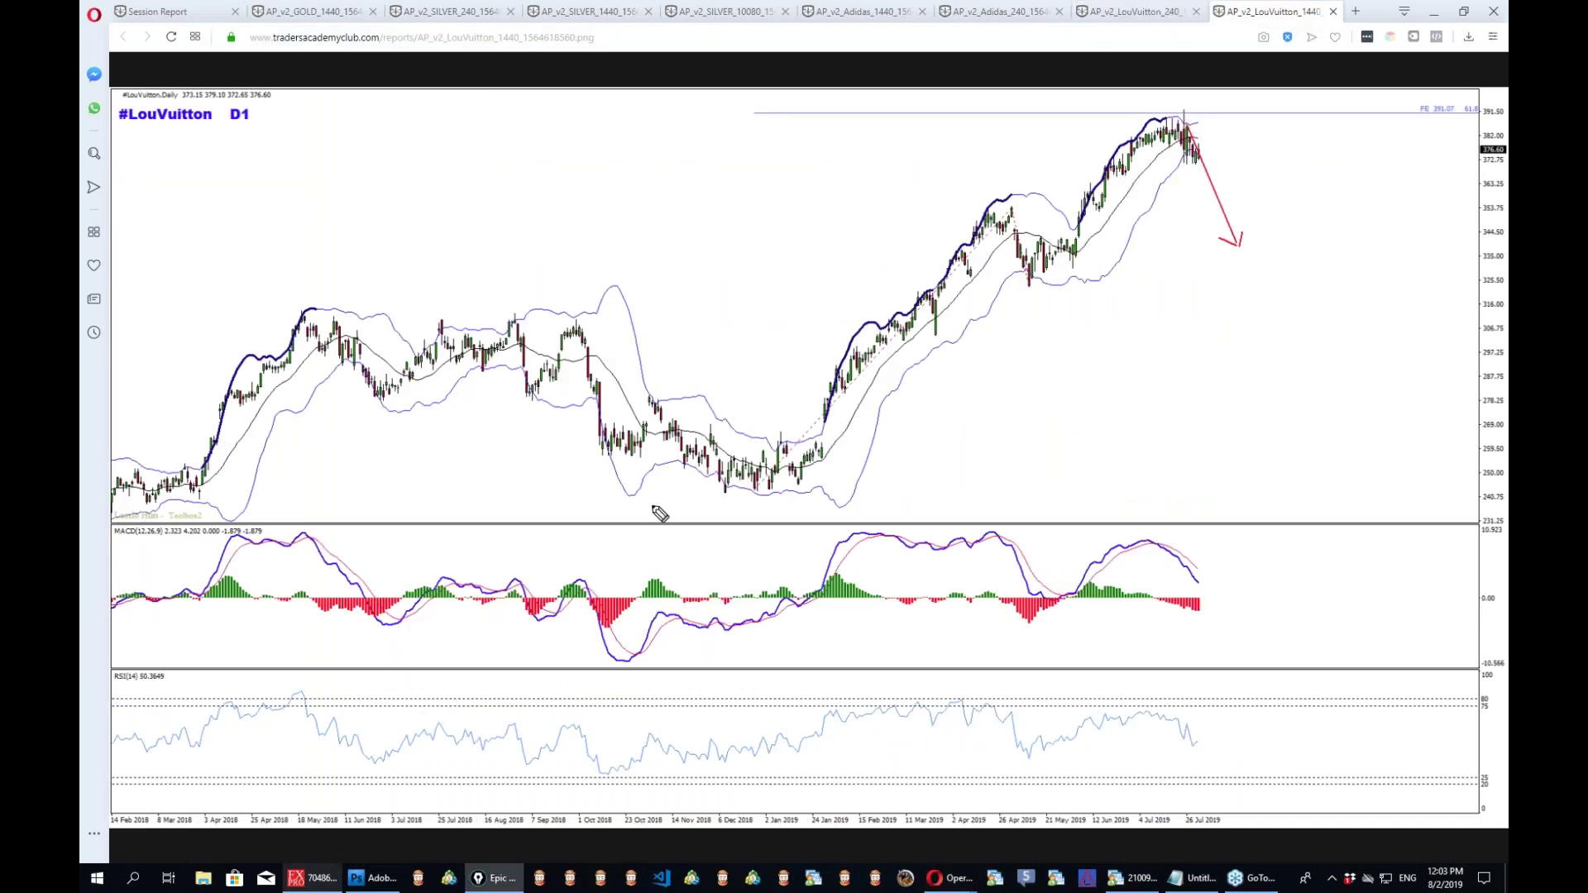
# Pen the two-leg rise from the December lows on the #LouVuitton D1 image, mark its peak, and clear the marks.
pyautogui.moveTo(703, 488)
pyautogui.mouseDown()
pyautogui.moveTo(815, 353)
pyautogui.moveTo(1186, 135)
pyautogui.mouseUp()
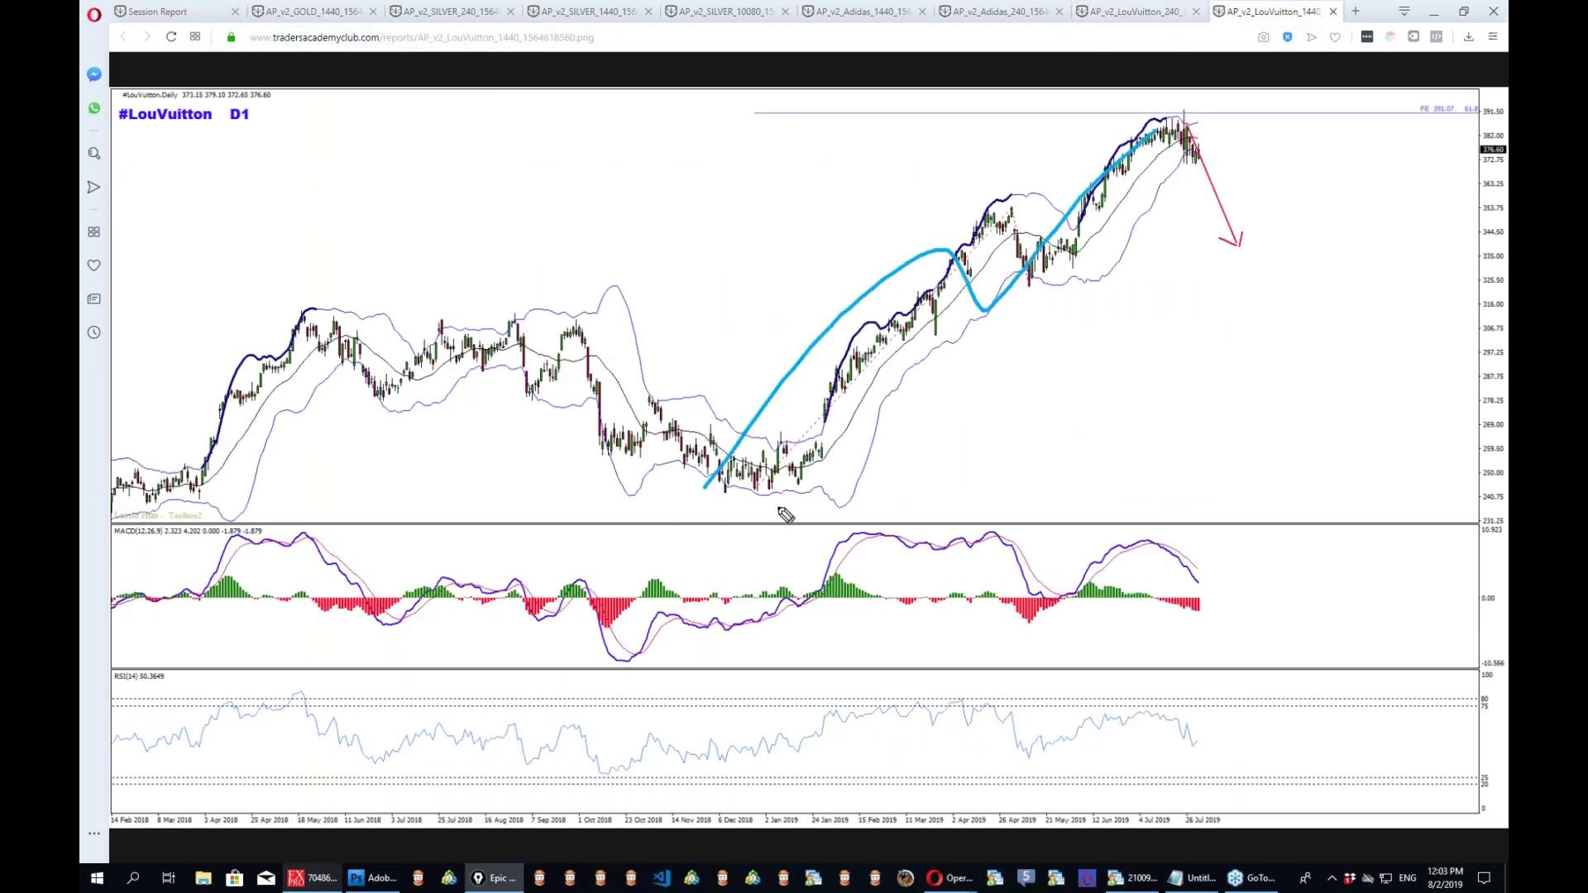
pyautogui.moveTo(947, 486); pyautogui.dragTo(1155, 534)
pyautogui.moveTo(1144, 123)
pyautogui.mouseDown()
pyautogui.moveTo(1214, 123)
pyautogui.moveTo(1206, 147)
pyautogui.mouseUp()
pyautogui.hotkey('ctrl', 'shift', '7')
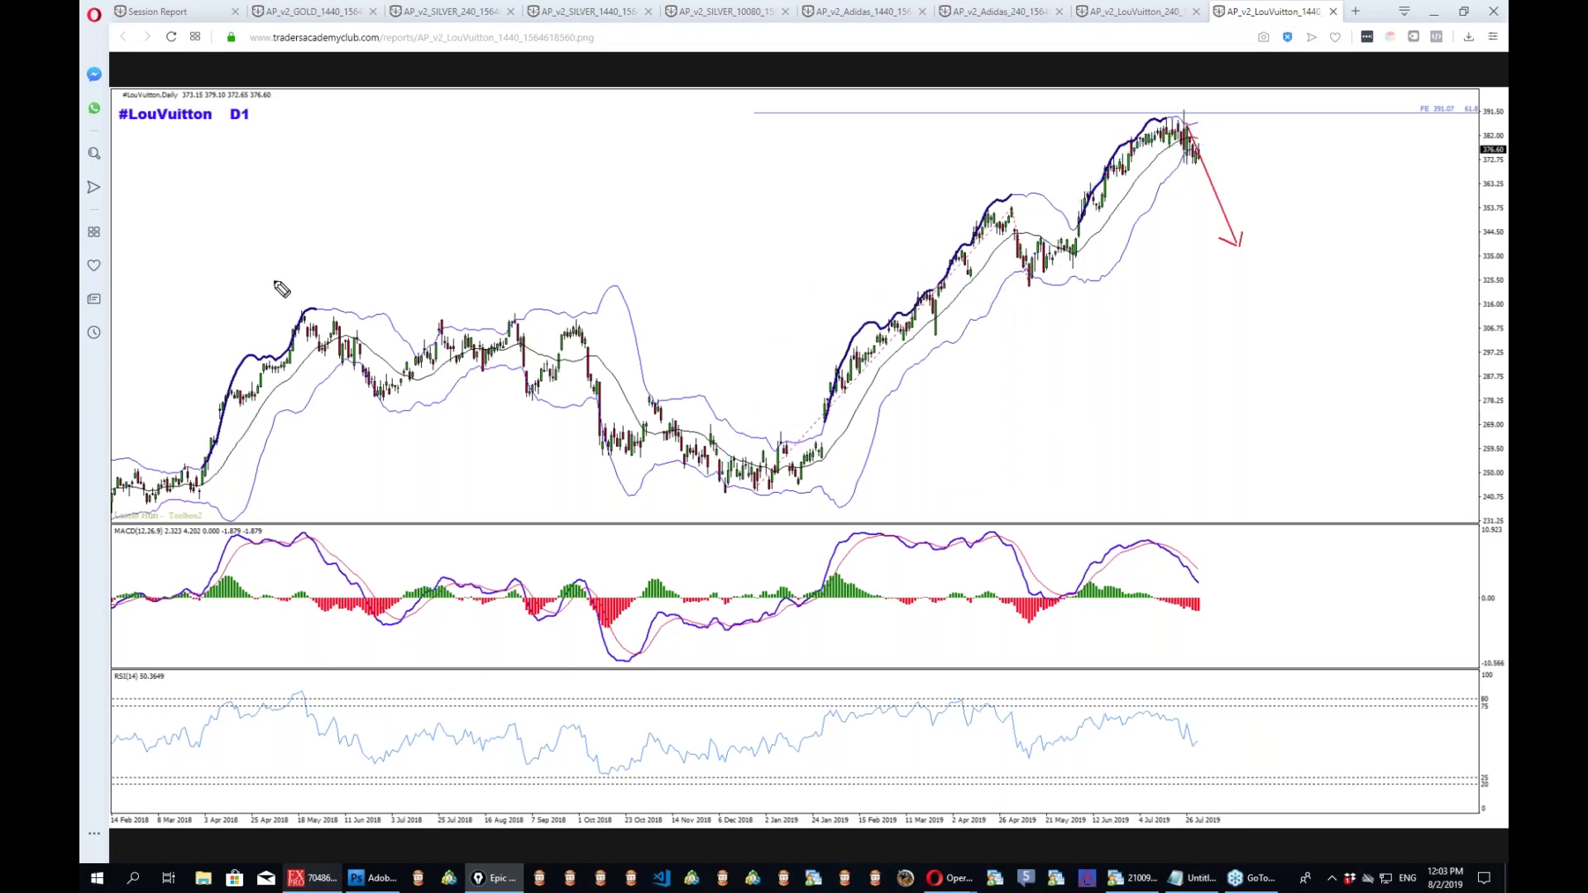
pyautogui.hotkey('ctrl', 'shift', '2')
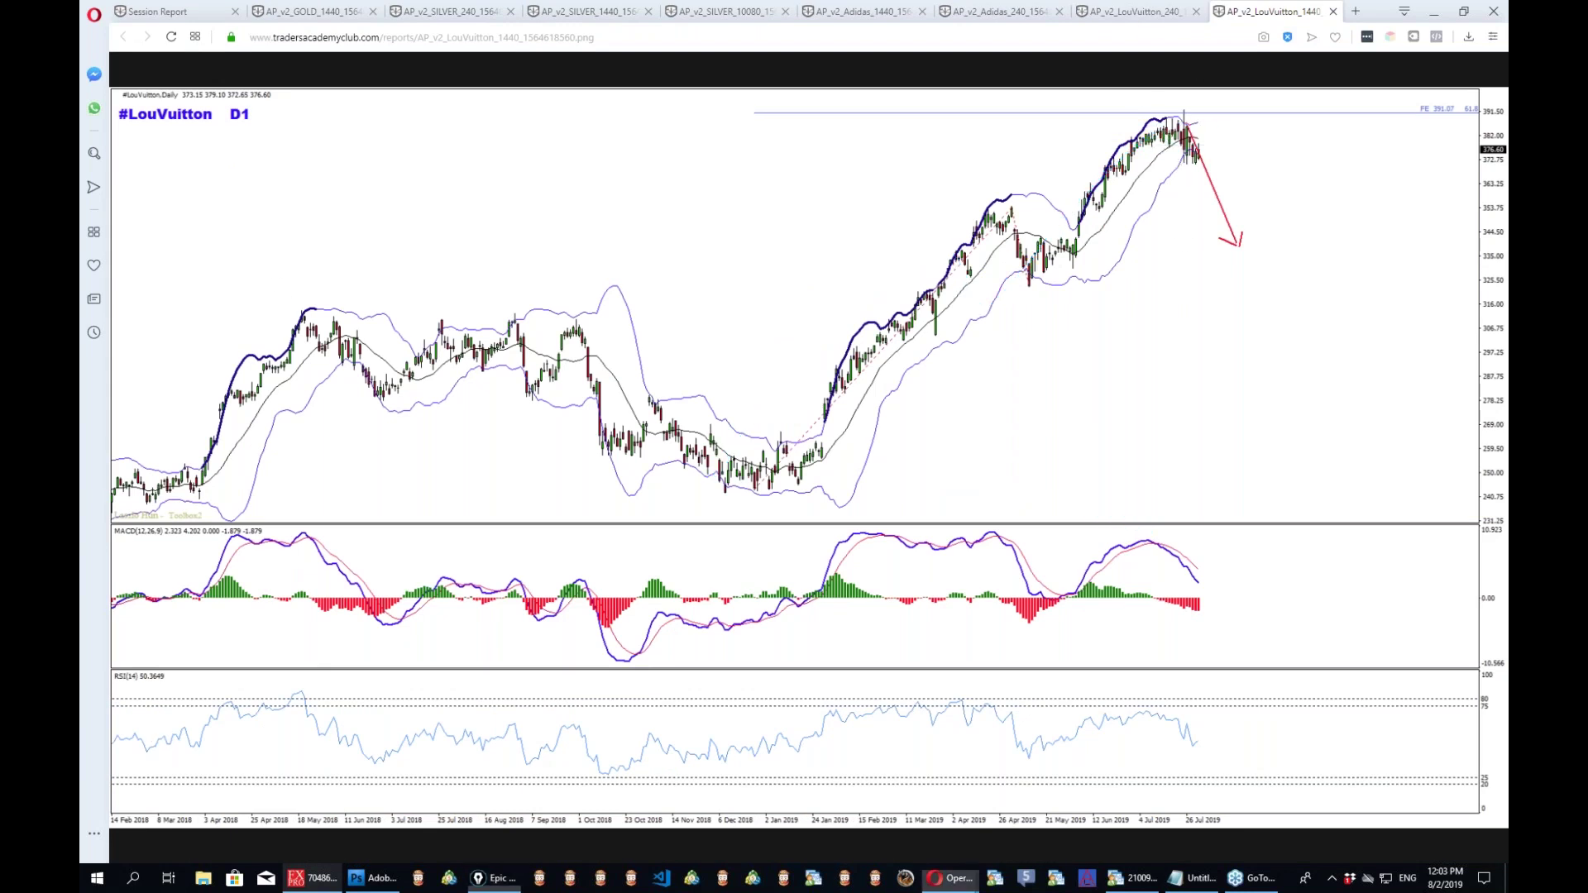
# Return to the #LouVuitton H4 image, pen a box around the coloured zones at the latest candles, and clear it.
pyautogui.click(1137, 10)
pyautogui.hotkey('ctrl', 'shift', '3')
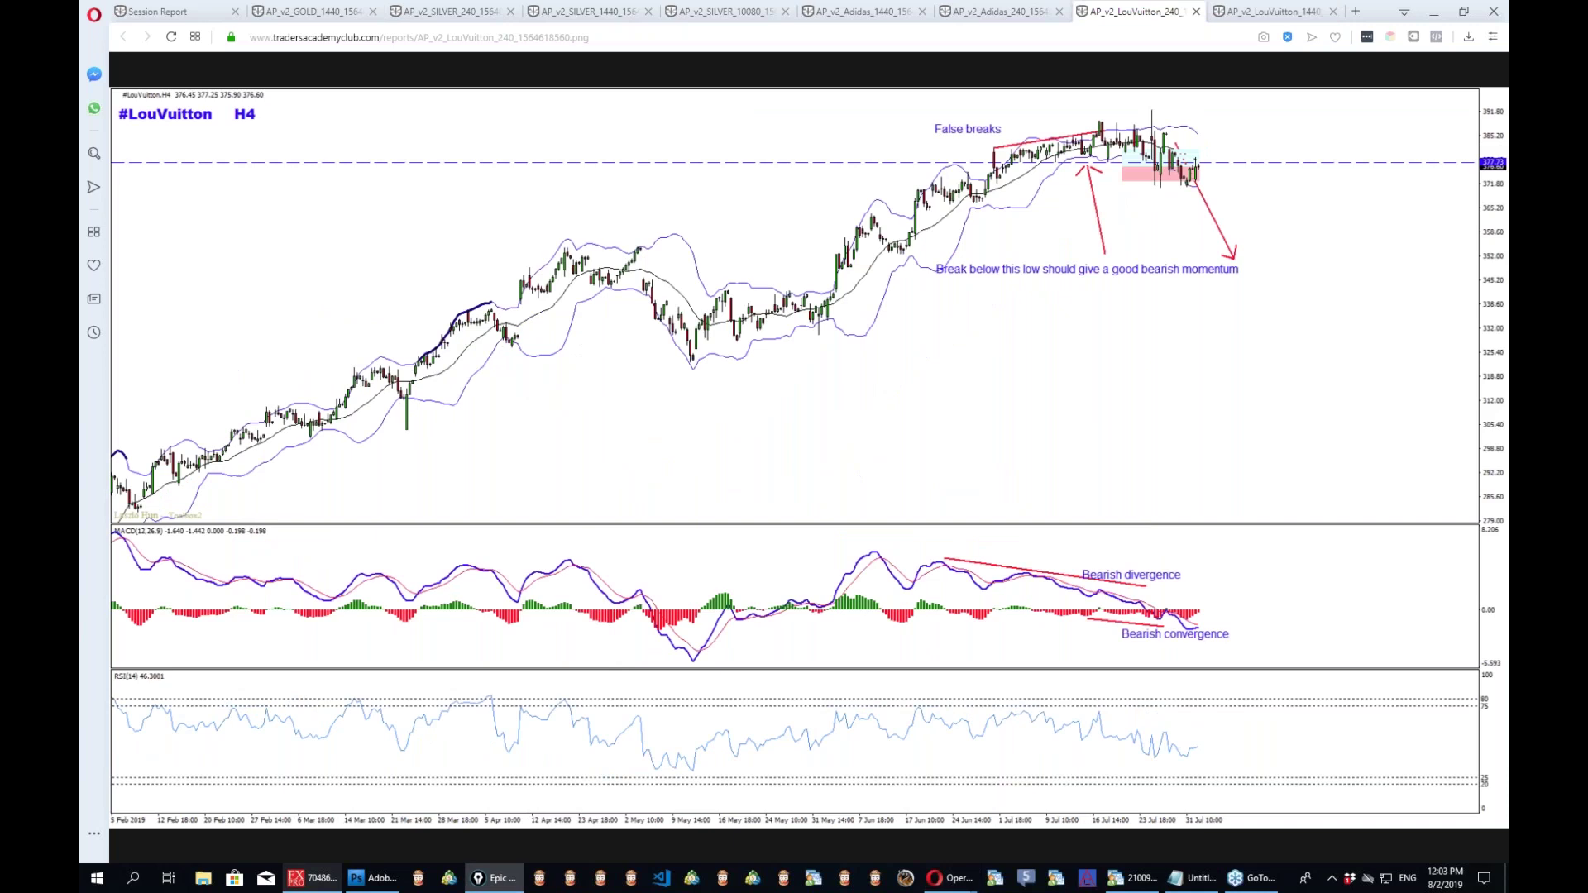
pyautogui.moveTo(1240, 149); pyautogui.dragTo(1238, 159)
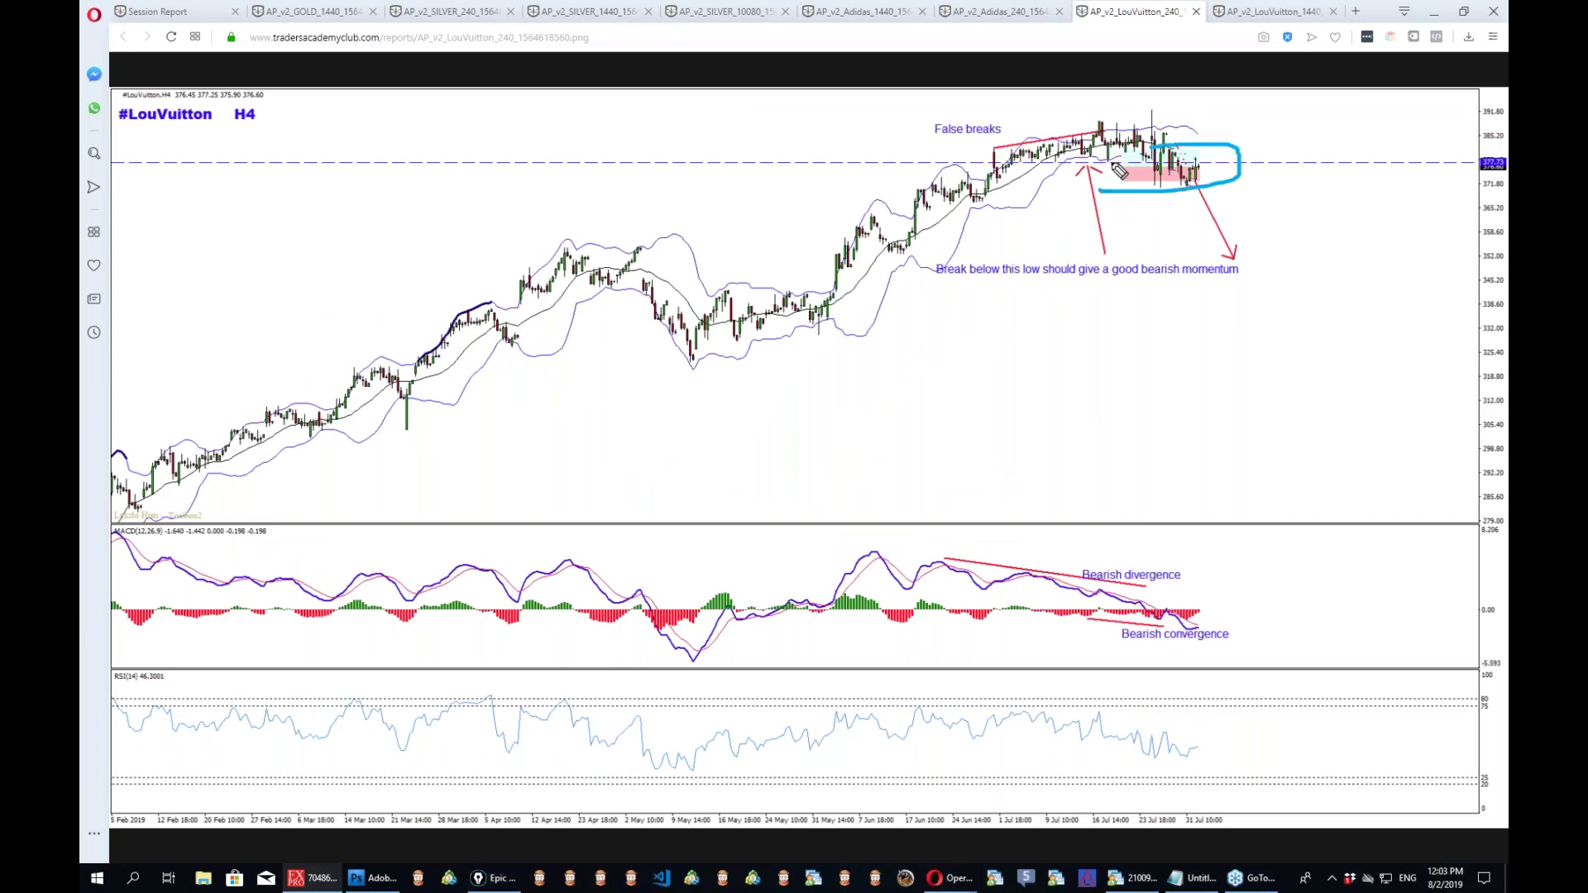
pyautogui.hotkey('ctrl', 'shift', '7')
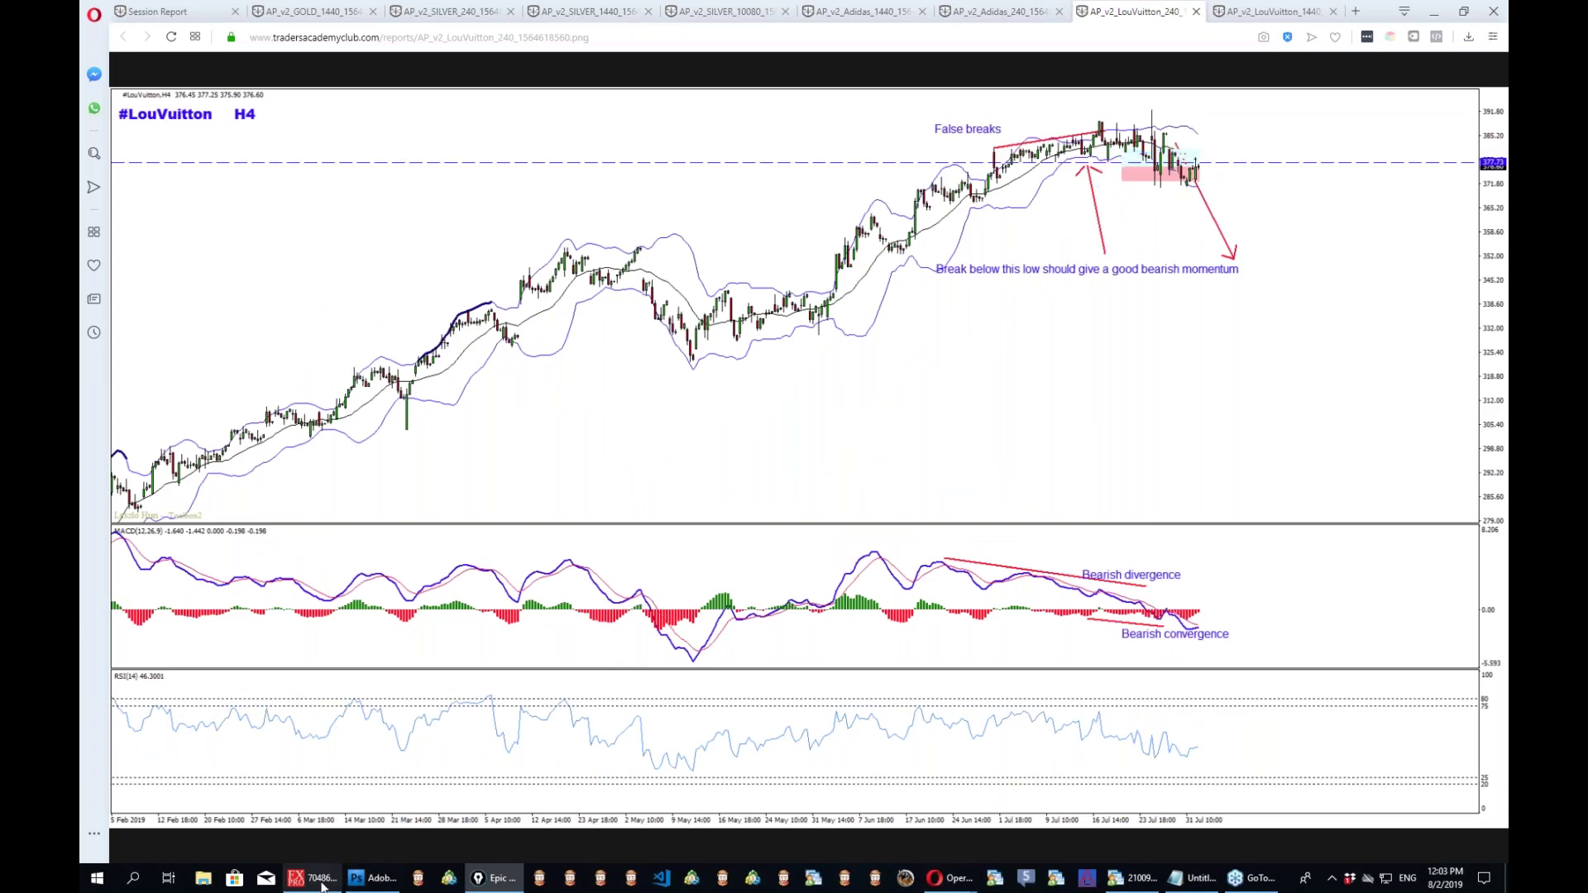
# Show the #LouVuitton H4 chart in MetaTrader and measure the drop of the latest candle.
pyautogui.hotkey('alt', 'Tab')
pyautogui.click(1365, 839)
pyautogui.middleClick(1199, 194)
pyautogui.moveTo(1194, 153); pyautogui.dragTo(1197, 212)
# Pen a box around the consolidation before the gap, an arrow to its upper edge, and a stroke along the 377.77 line.
pyautogui.hotkey('ctrl', 'shift', '3')
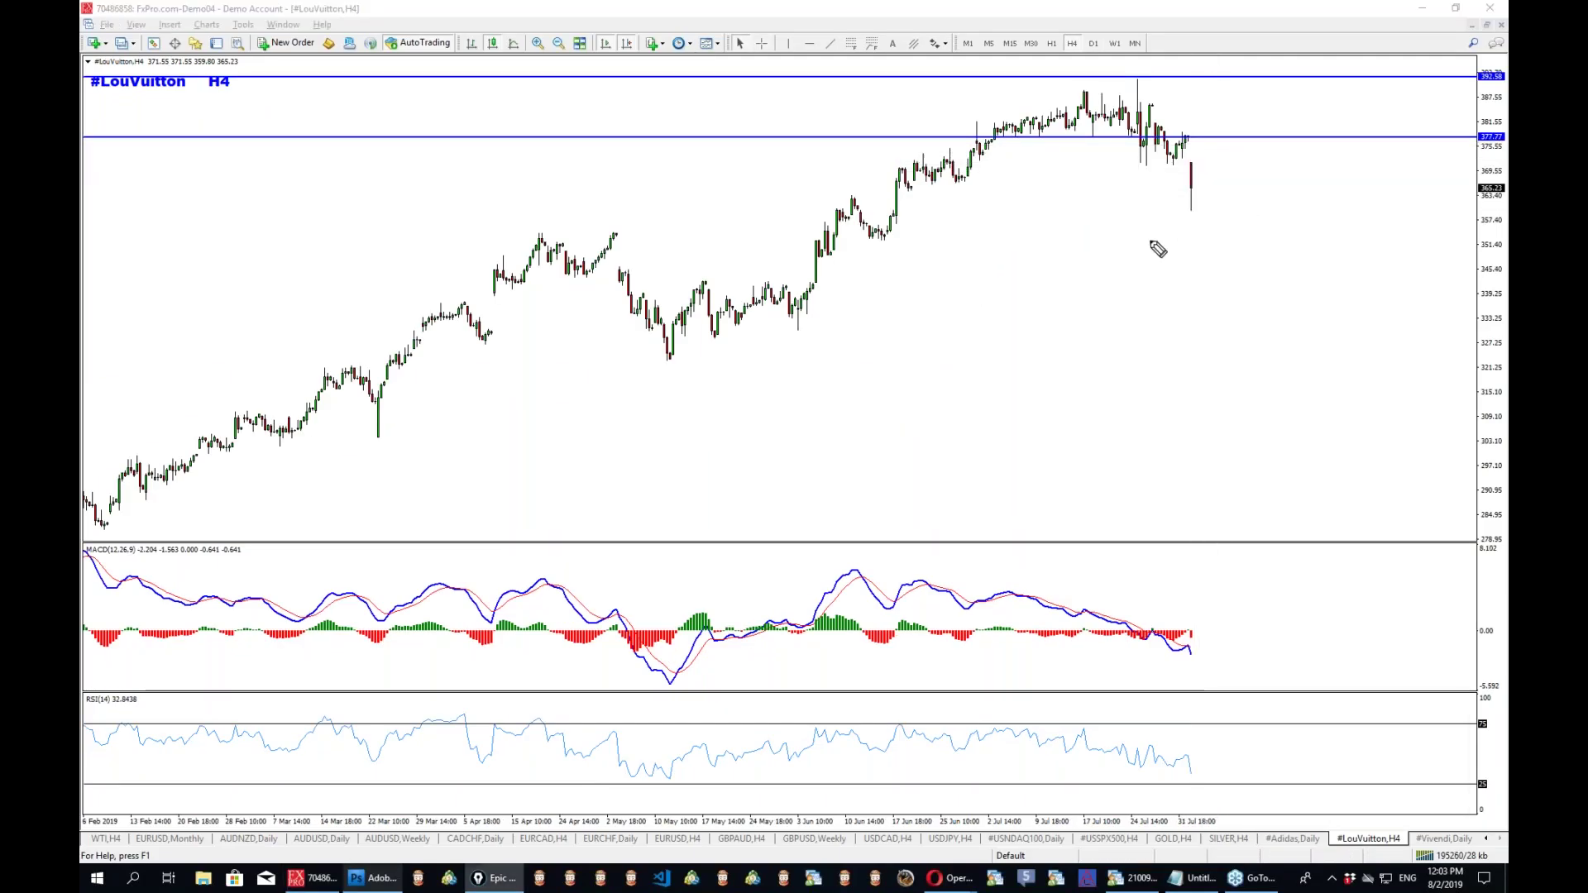
pyautogui.moveTo(1123, 135)
pyautogui.mouseDown()
pyautogui.moveTo(1209, 136)
pyautogui.moveTo(1209, 153)
pyautogui.moveTo(1133, 166)
pyautogui.moveTo(1128, 135)
pyautogui.mouseUp()
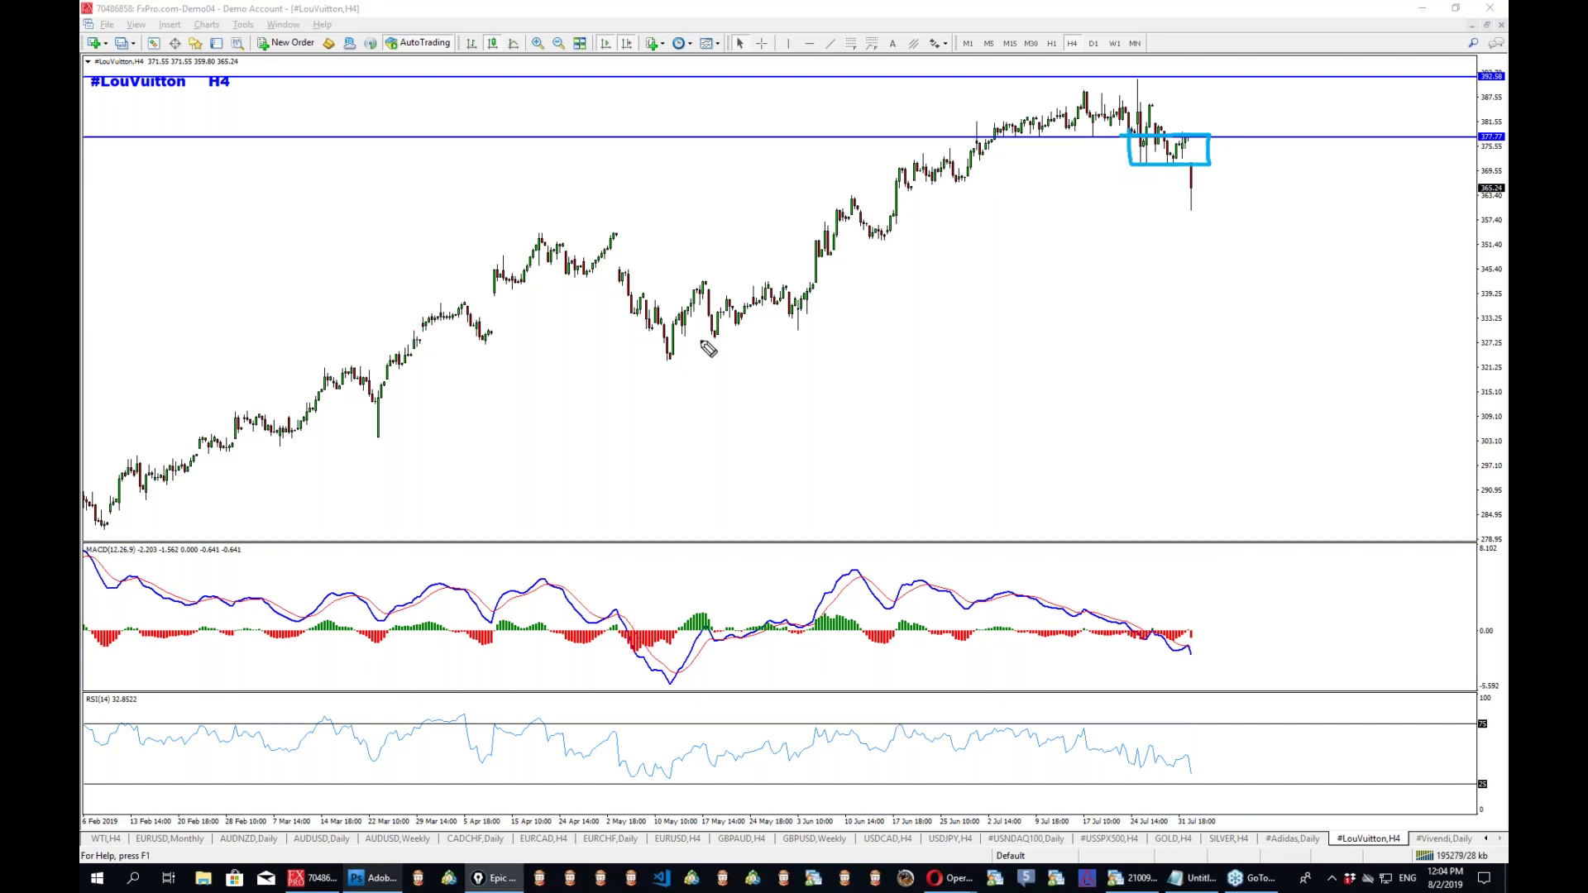
pyautogui.moveTo(1241, 77)
pyautogui.mouseDown()
pyautogui.moveTo(1194, 120)
pyautogui.moveTo(1216, 117)
pyautogui.mouseUp()
pyautogui.moveTo(996, 136); pyautogui.dragTo(1281, 134)
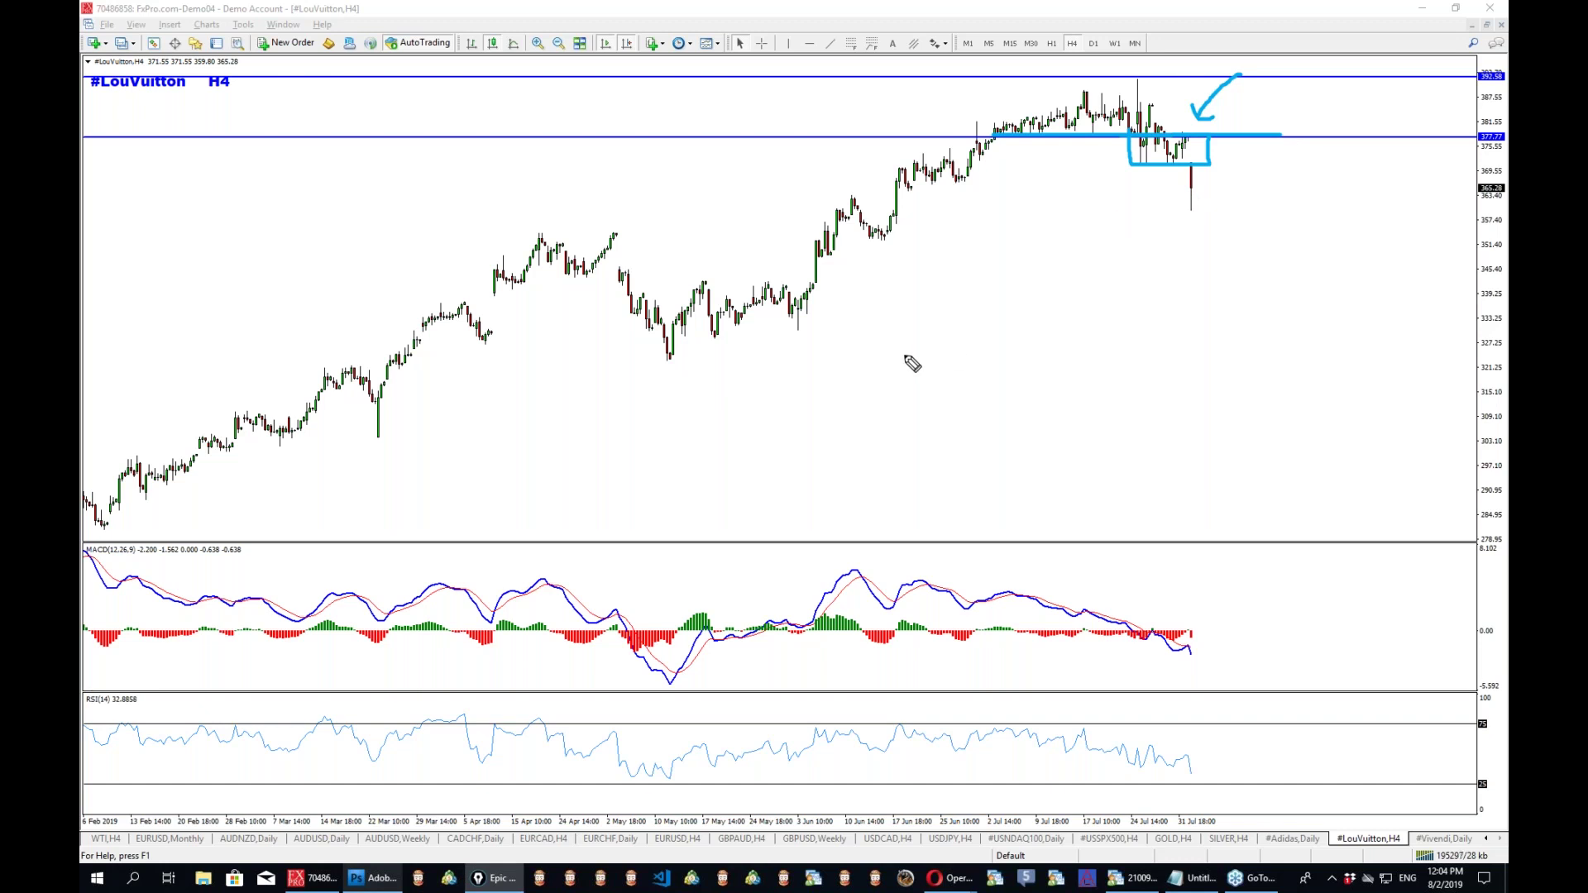
# Sketch a sideways range between two horizontal lines with a downward breakout arrow, and a converging triangle beside it.
pyautogui.moveTo(940, 329)
pyautogui.mouseDown()
pyautogui.moveTo(976, 346)
pyautogui.moveTo(1086, 331)
pyautogui.mouseUp()
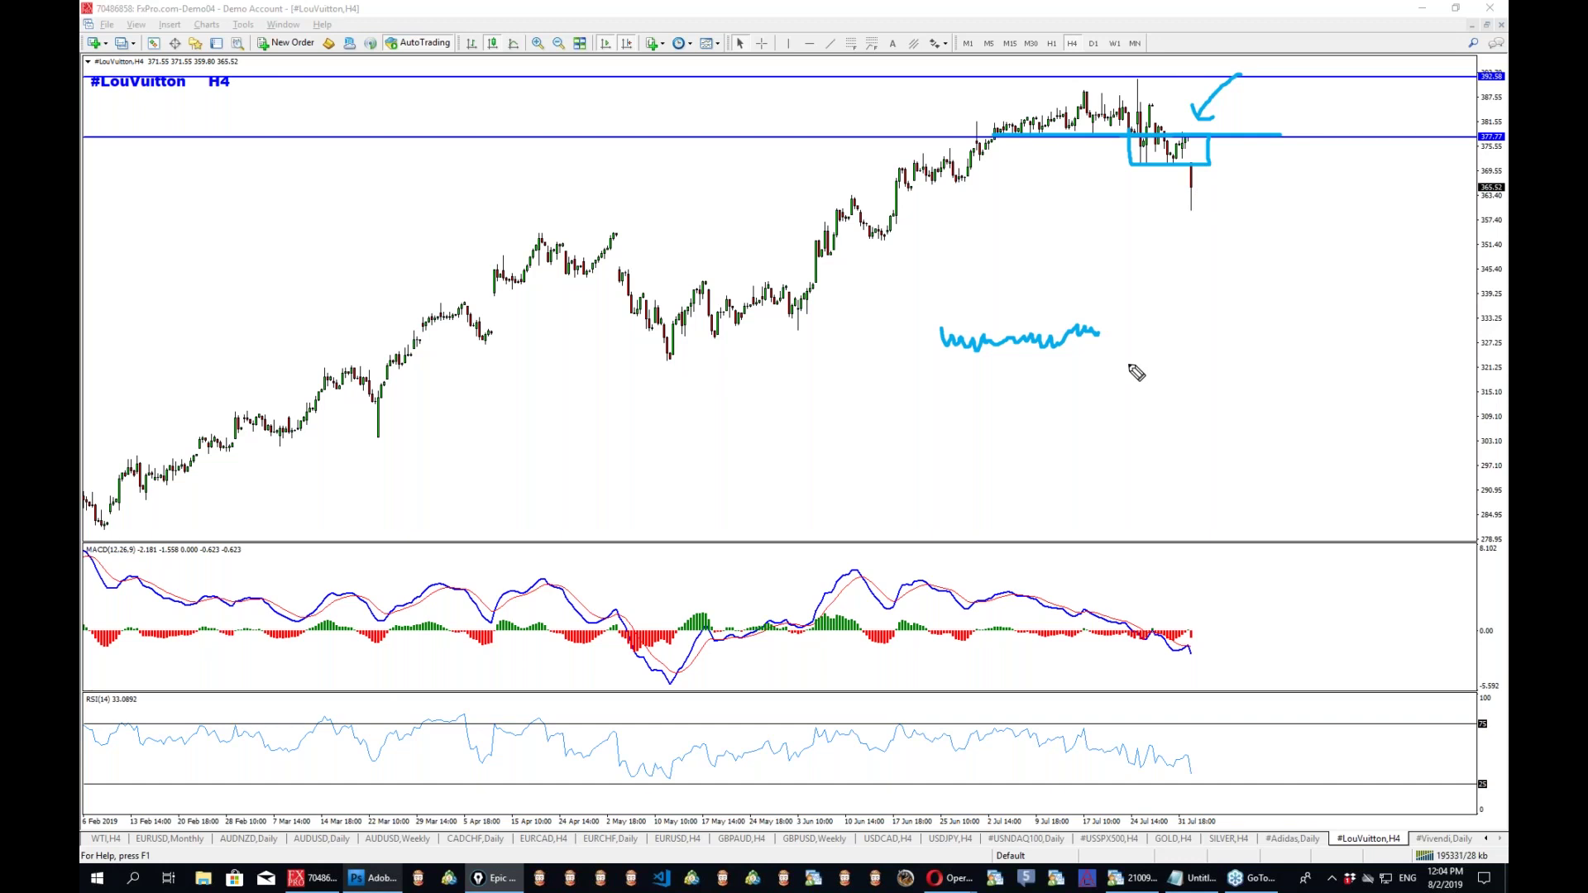
pyautogui.moveTo(1103, 329)
pyautogui.mouseDown()
pyautogui.moveTo(1115, 424)
pyautogui.moveTo(1130, 411)
pyautogui.mouseUp()
pyautogui.moveTo(1170, 243); pyautogui.dragTo(1329, 299)
pyautogui.moveTo(1163, 405); pyautogui.dragTo(1354, 313)
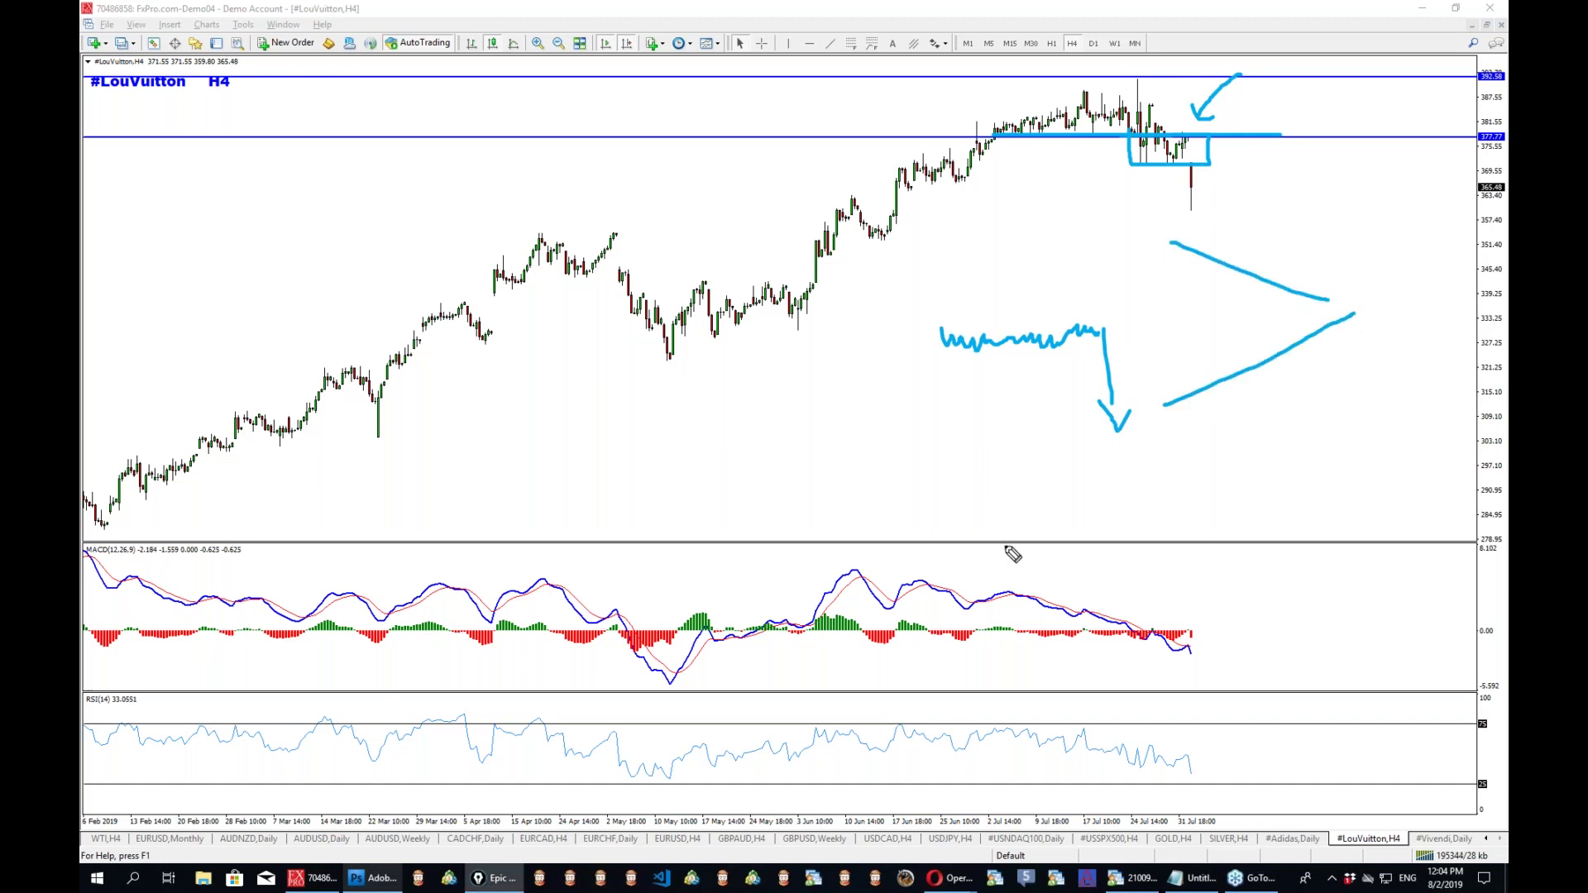
pyautogui.moveTo(920, 325); pyautogui.dragTo(1108, 324)
pyautogui.moveTo(920, 359); pyautogui.dragTo(1132, 358)
pyautogui.moveTo(1140, 235); pyautogui.dragTo(1363, 306)
pyautogui.moveTo(1136, 417); pyautogui.dragTo(1367, 310)
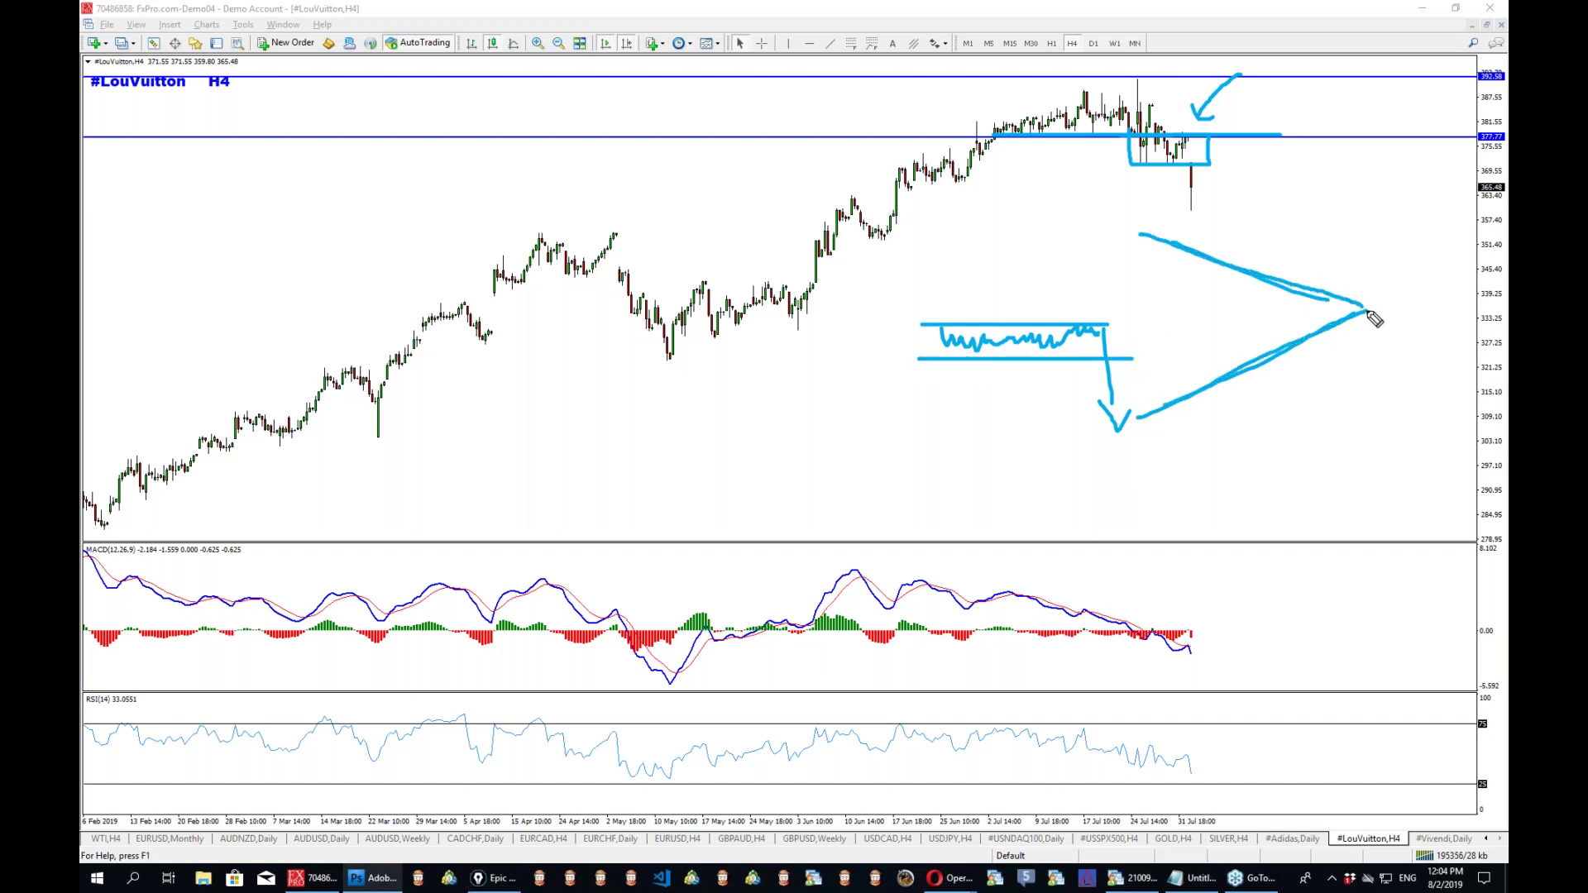
# Pen narrowing swings inside the triangle and long breakout paths up and down from its apex, and clear all pen marks.
pyautogui.moveTo(1159, 285)
pyautogui.mouseDown()
pyautogui.moveTo(1209, 342)
pyautogui.moveTo(1279, 306)
pyautogui.moveTo(1327, 311)
pyautogui.moveTo(1377, 102)
pyautogui.mouseUp()
pyautogui.moveTo(1424, 8); pyautogui.dragTo(1415, 1)
pyautogui.moveTo(1322, 312); pyautogui.dragTo(1423, 708)
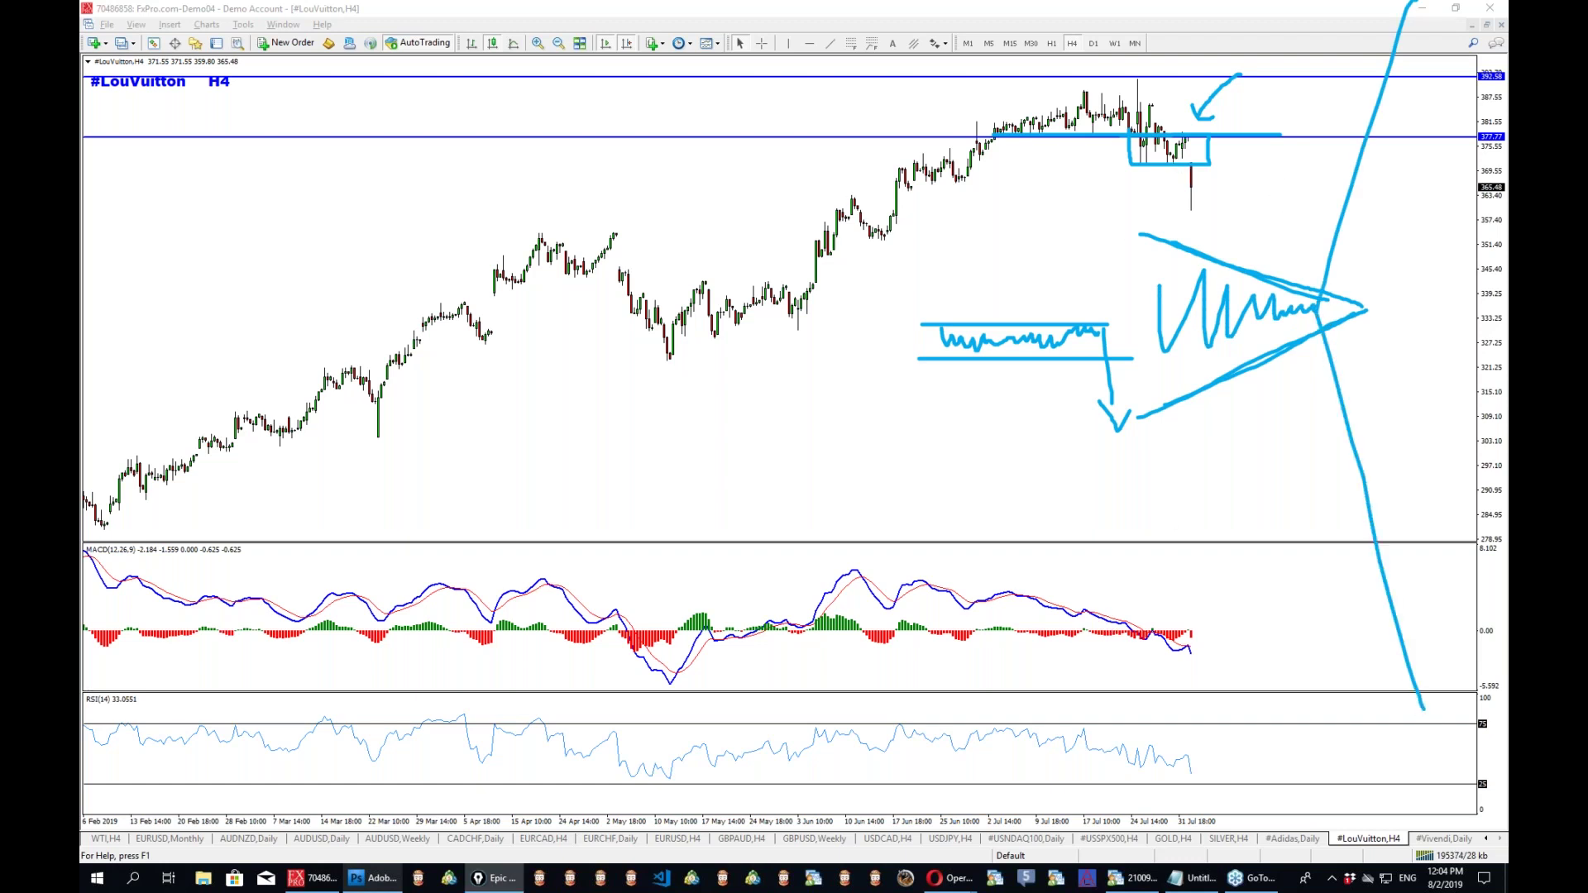
pyautogui.hotkey('ctrl', 'shift', '7')
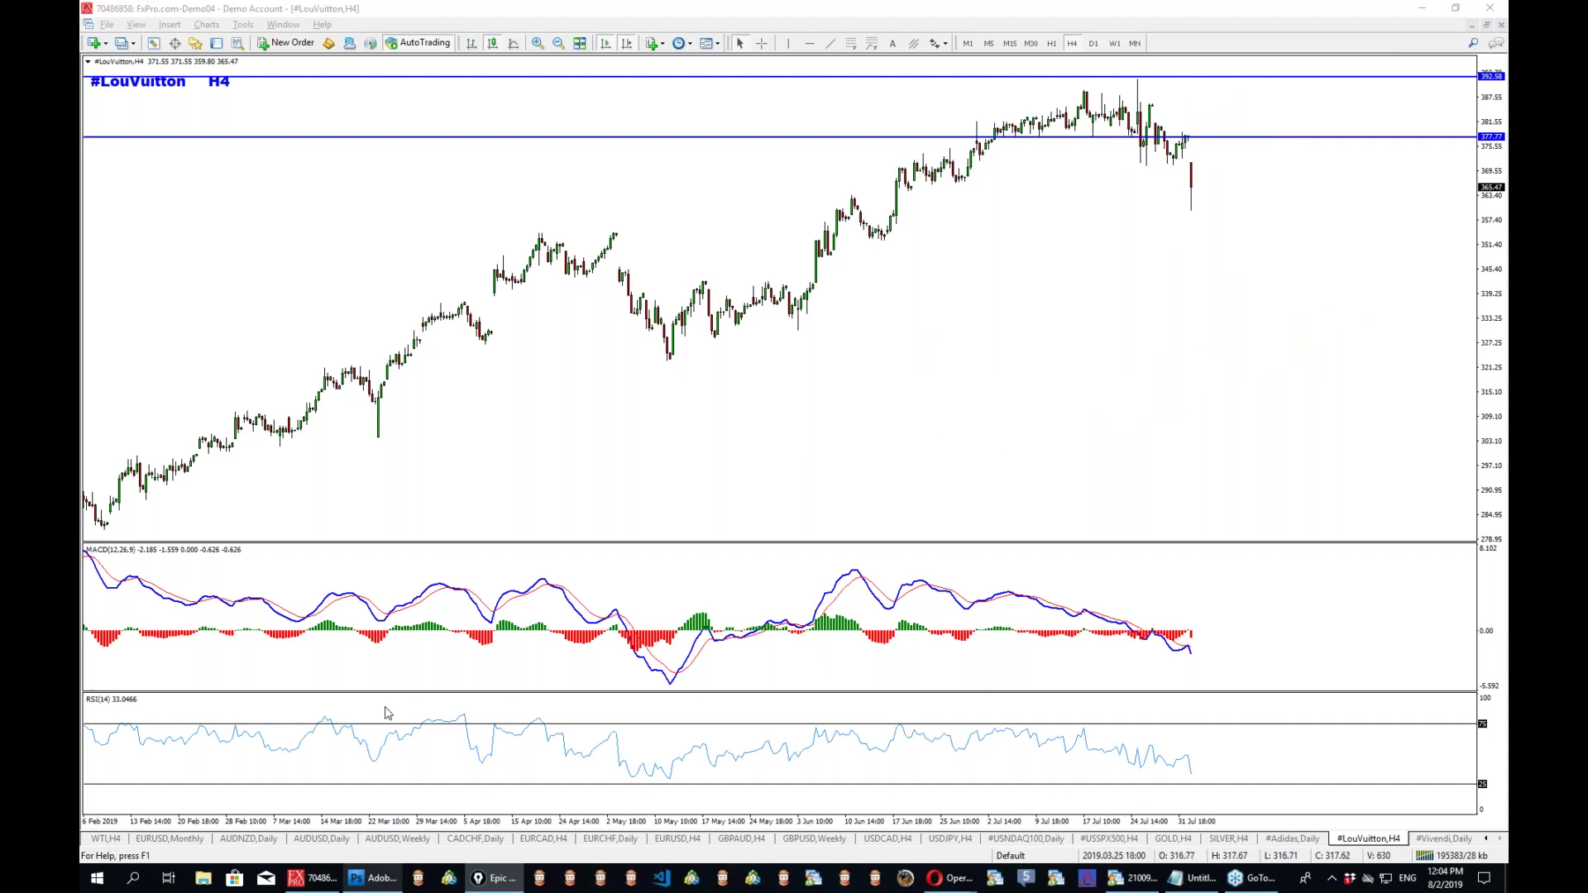
# On the #Vivendi daily chart, pen the two-leg rise from the May low, circle the trend line's extension, and clear the marks.
pyautogui.click(1443, 838)
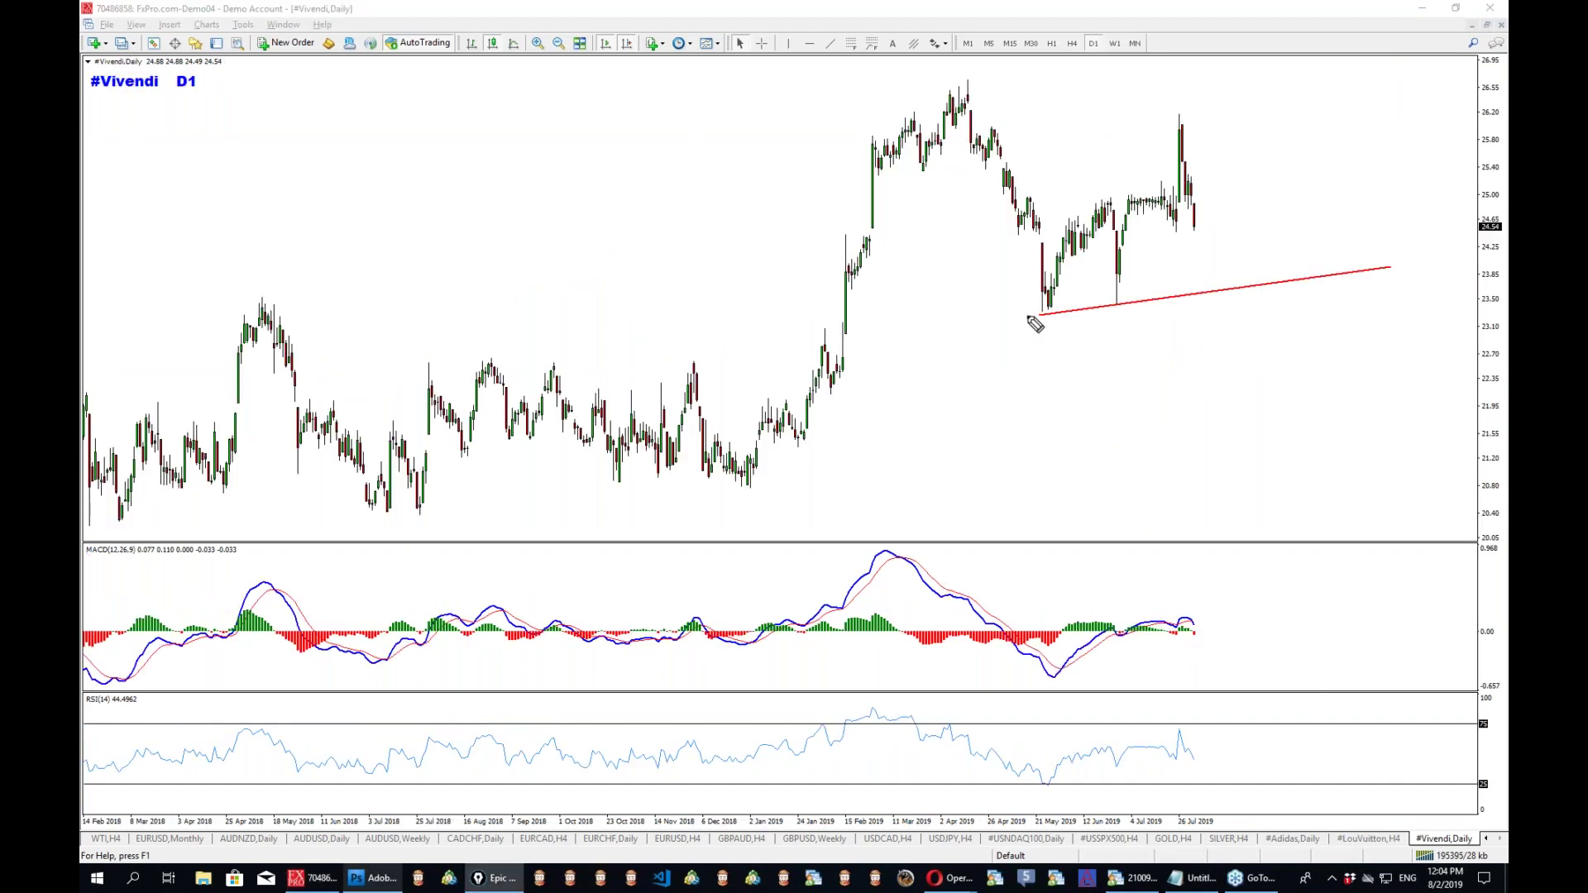
pyautogui.moveTo(1023, 315); pyautogui.dragTo(1220, 112)
pyautogui.moveTo(1277, 263); pyautogui.dragTo(1283, 289)
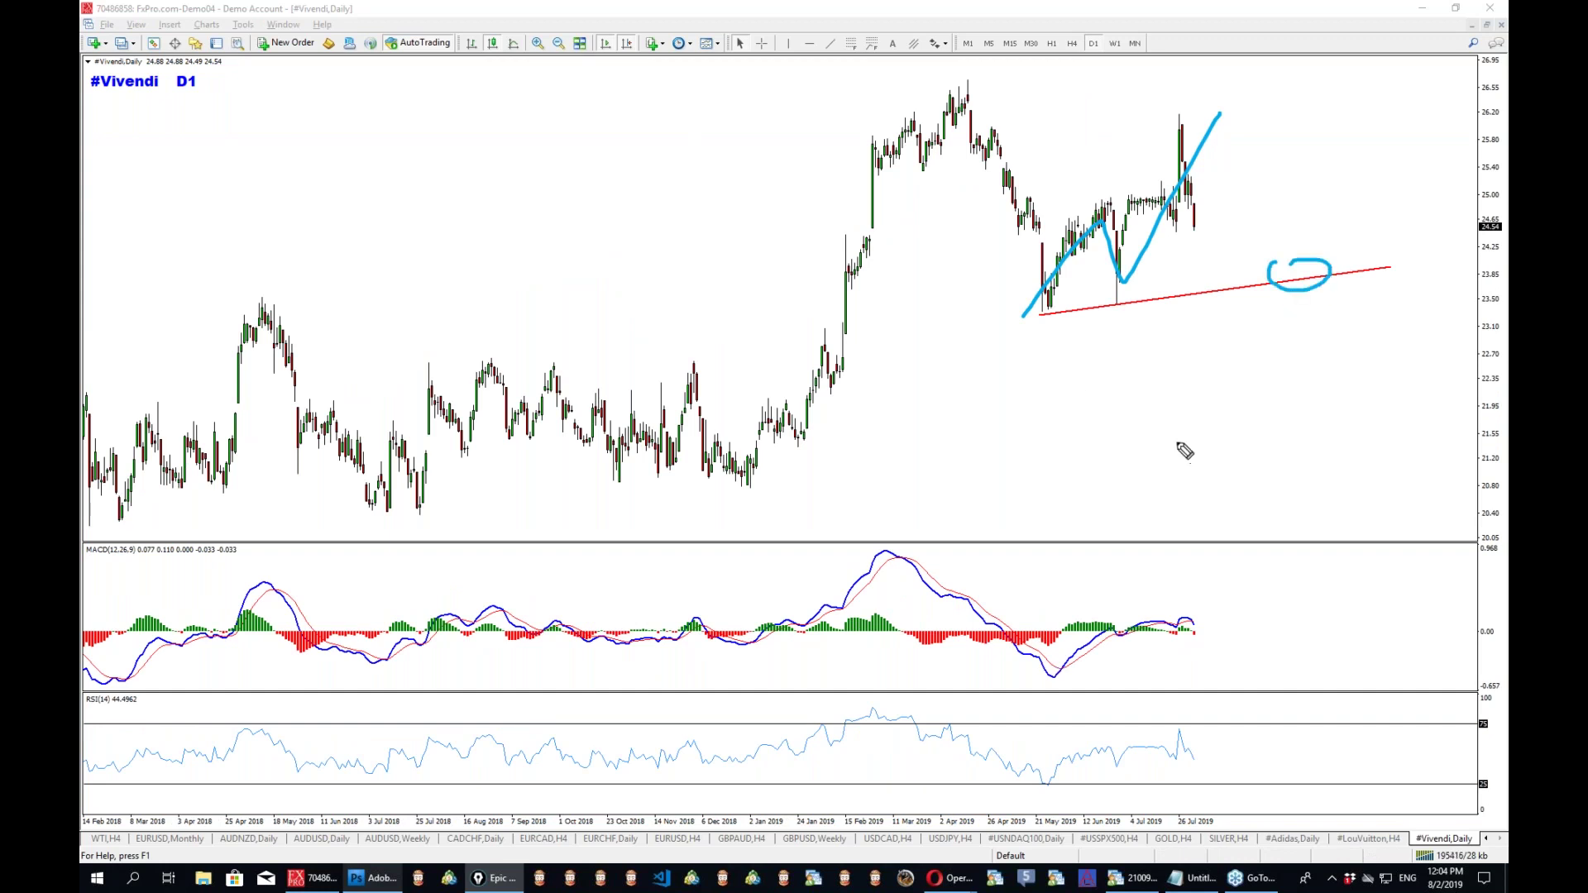
pyautogui.hotkey('ctrl', 'shift', '1')
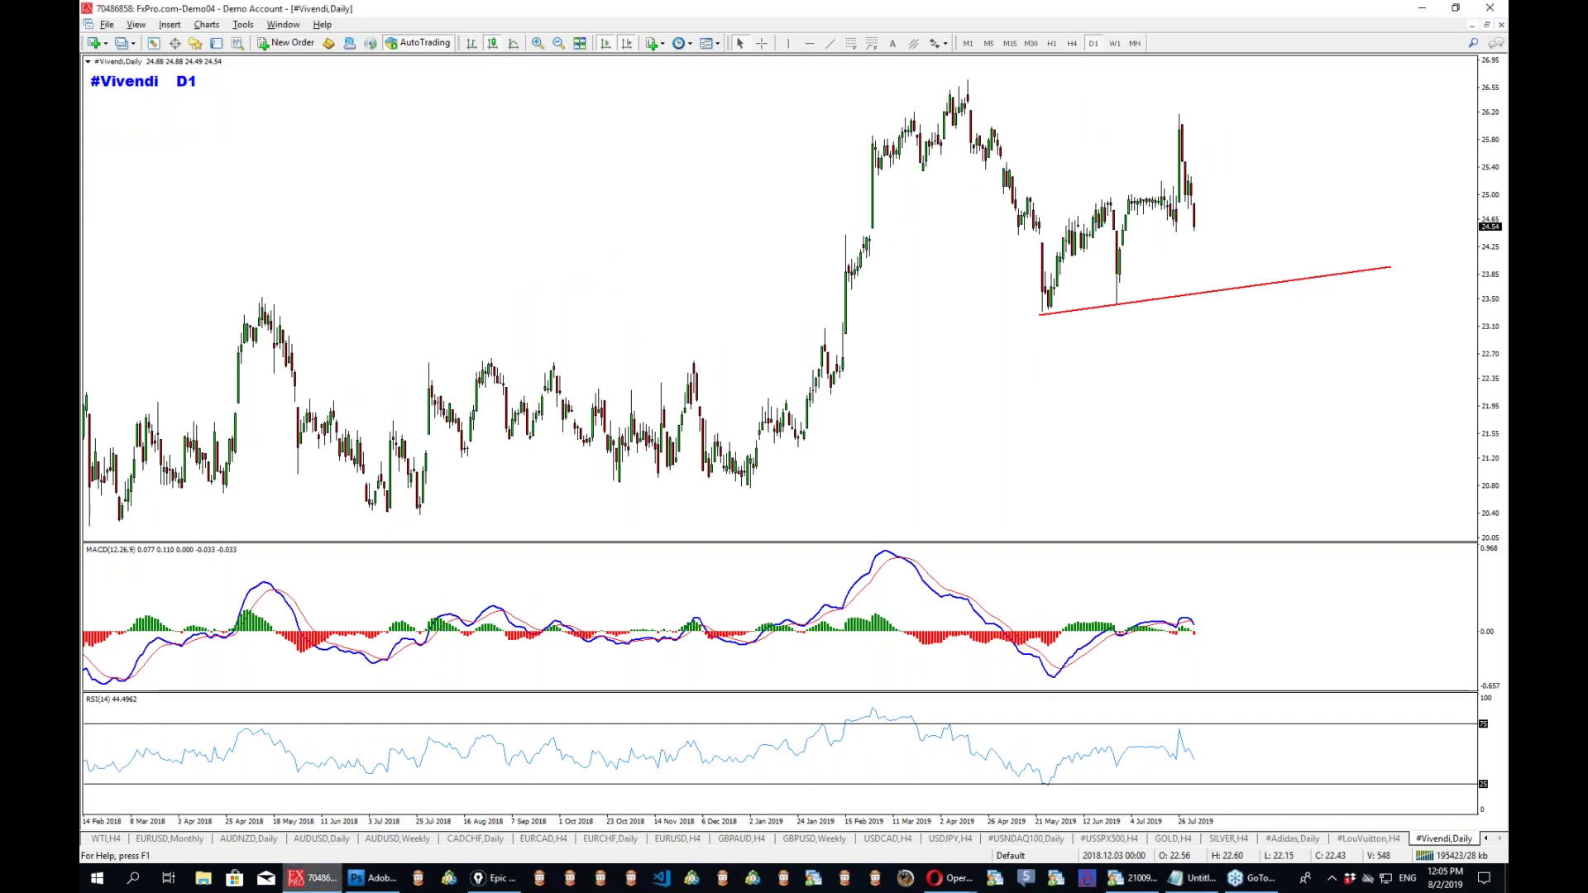
# Load the WTI daily chart and draw a falling trend line from the April peak across the July peak.
pyautogui.write('WTI')
pyautogui.press('Return')
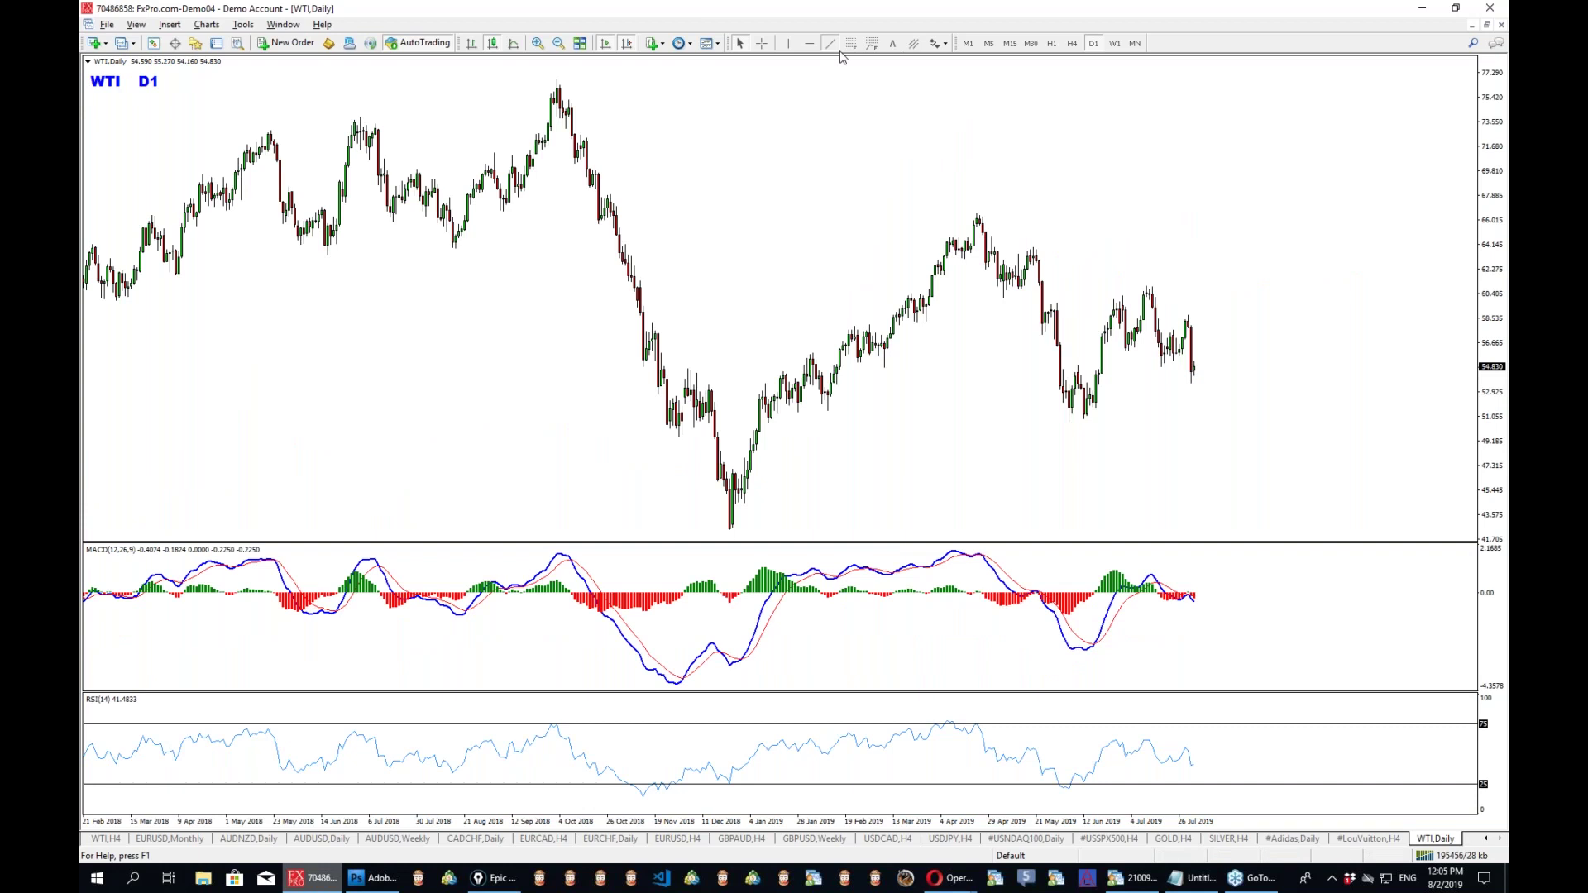
pyautogui.moveTo(976, 216); pyautogui.dragTo(1364, 373)
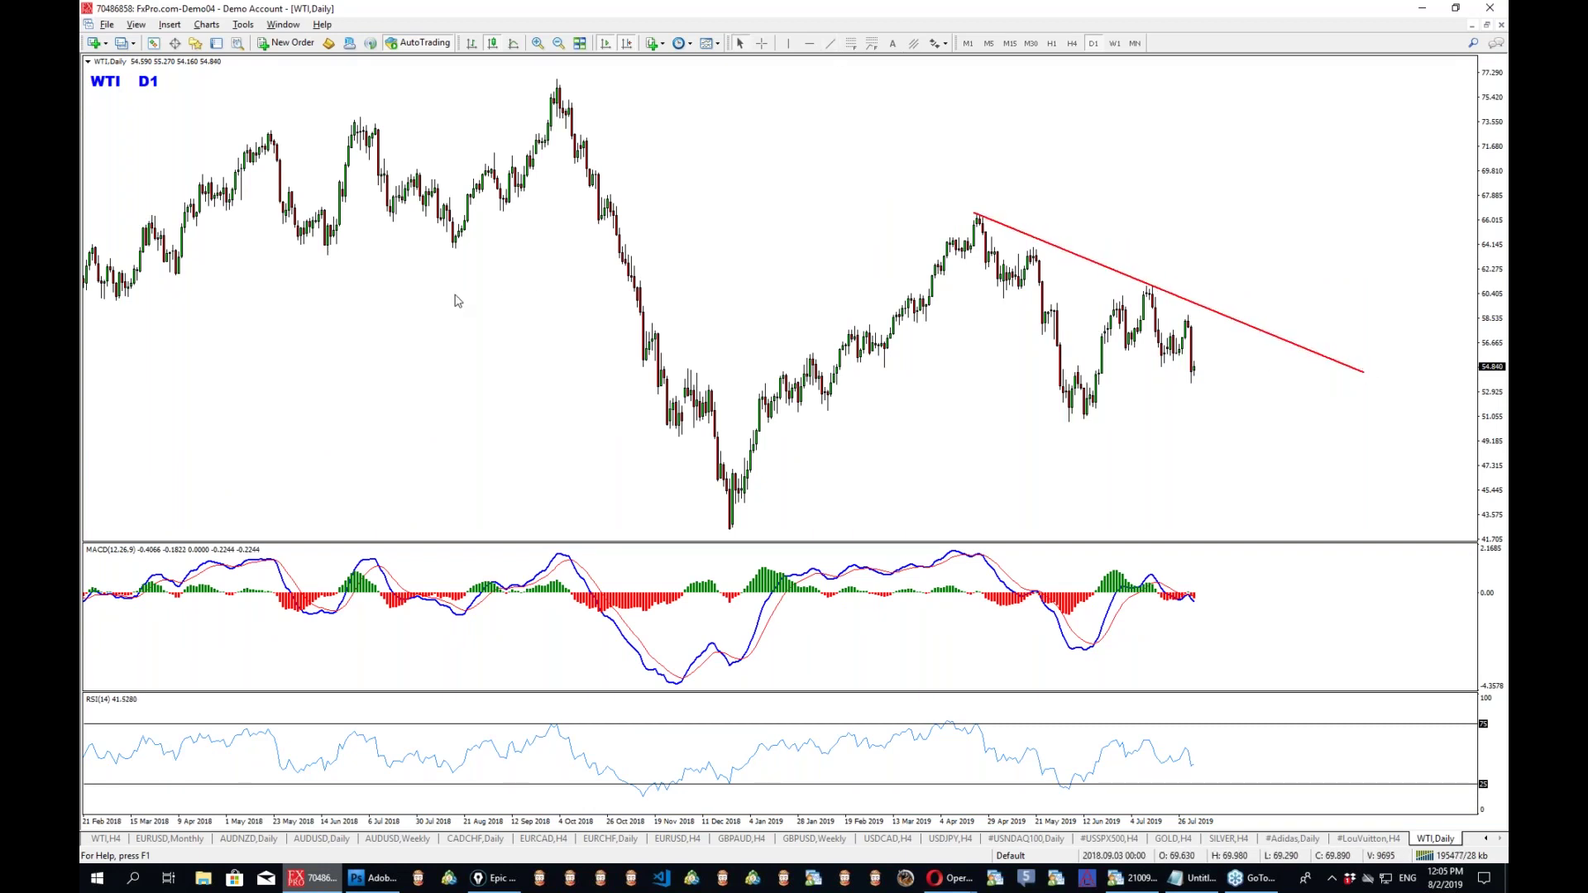
# Pen the two-leg rise from the June lows up to the trend line, with short strokes along its highs and last low.
pyautogui.hotkey('ctrl', 'shift', '3')
pyautogui.moveTo(1110, 265)
pyautogui.mouseDown()
pyautogui.moveTo(1083, 316)
pyautogui.moveTo(1096, 363)
pyautogui.mouseUp()
pyautogui.moveTo(1064, 421); pyautogui.dragTo(1151, 275)
pyautogui.moveTo(1122, 352); pyautogui.dragTo(1165, 376)
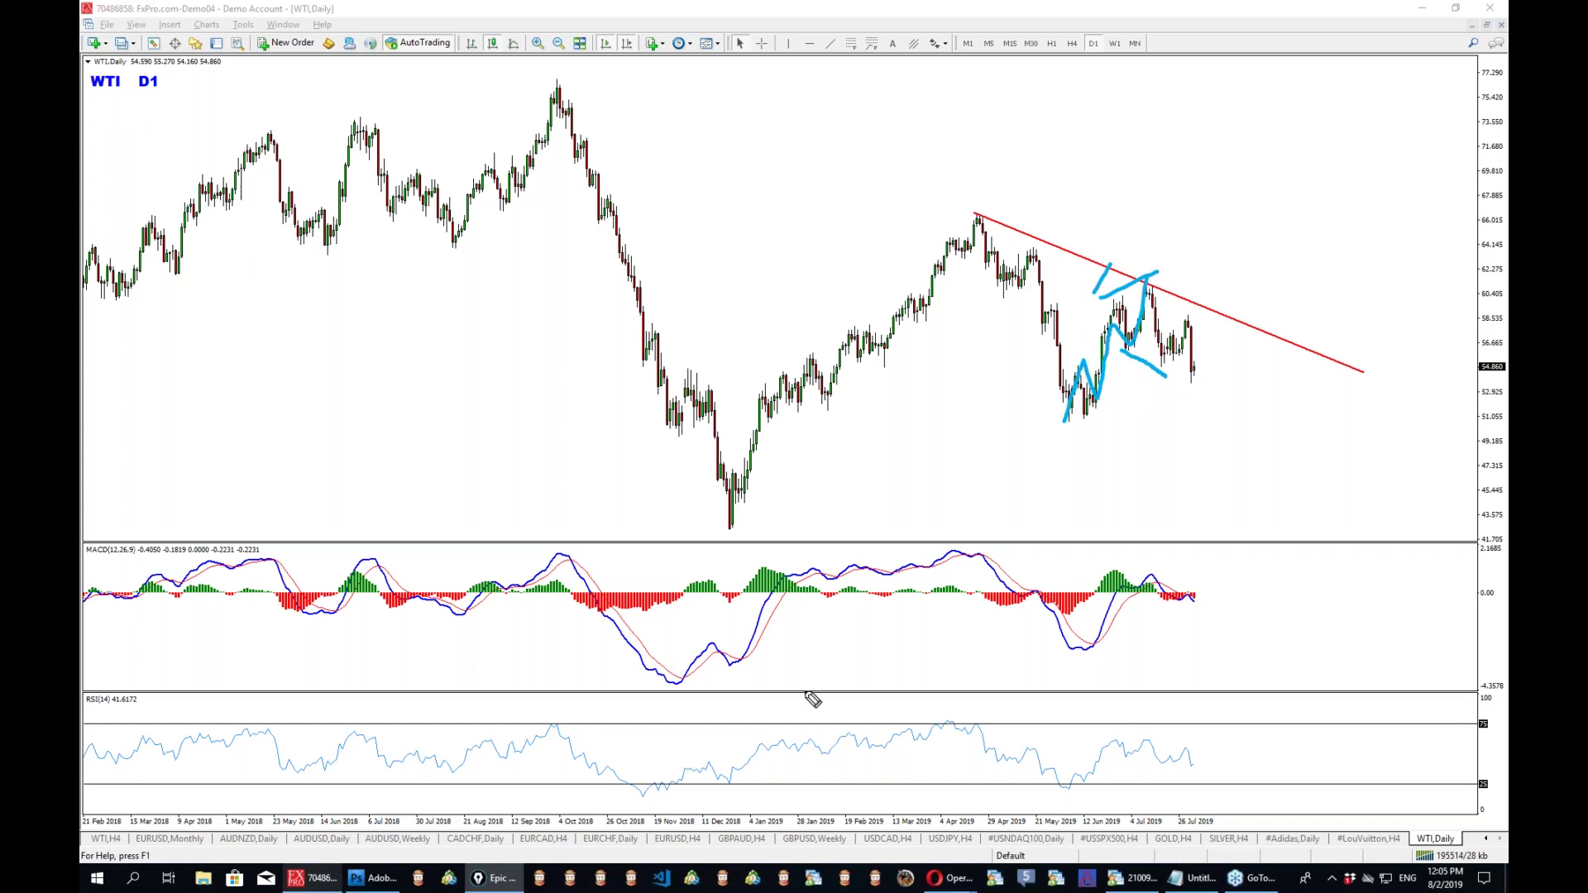
# Switch WTI to H4, clear the marks, and pen the lower lows, rebound and drop, a horizontal level, and a box around the drop.
pyautogui.click(1071, 43)
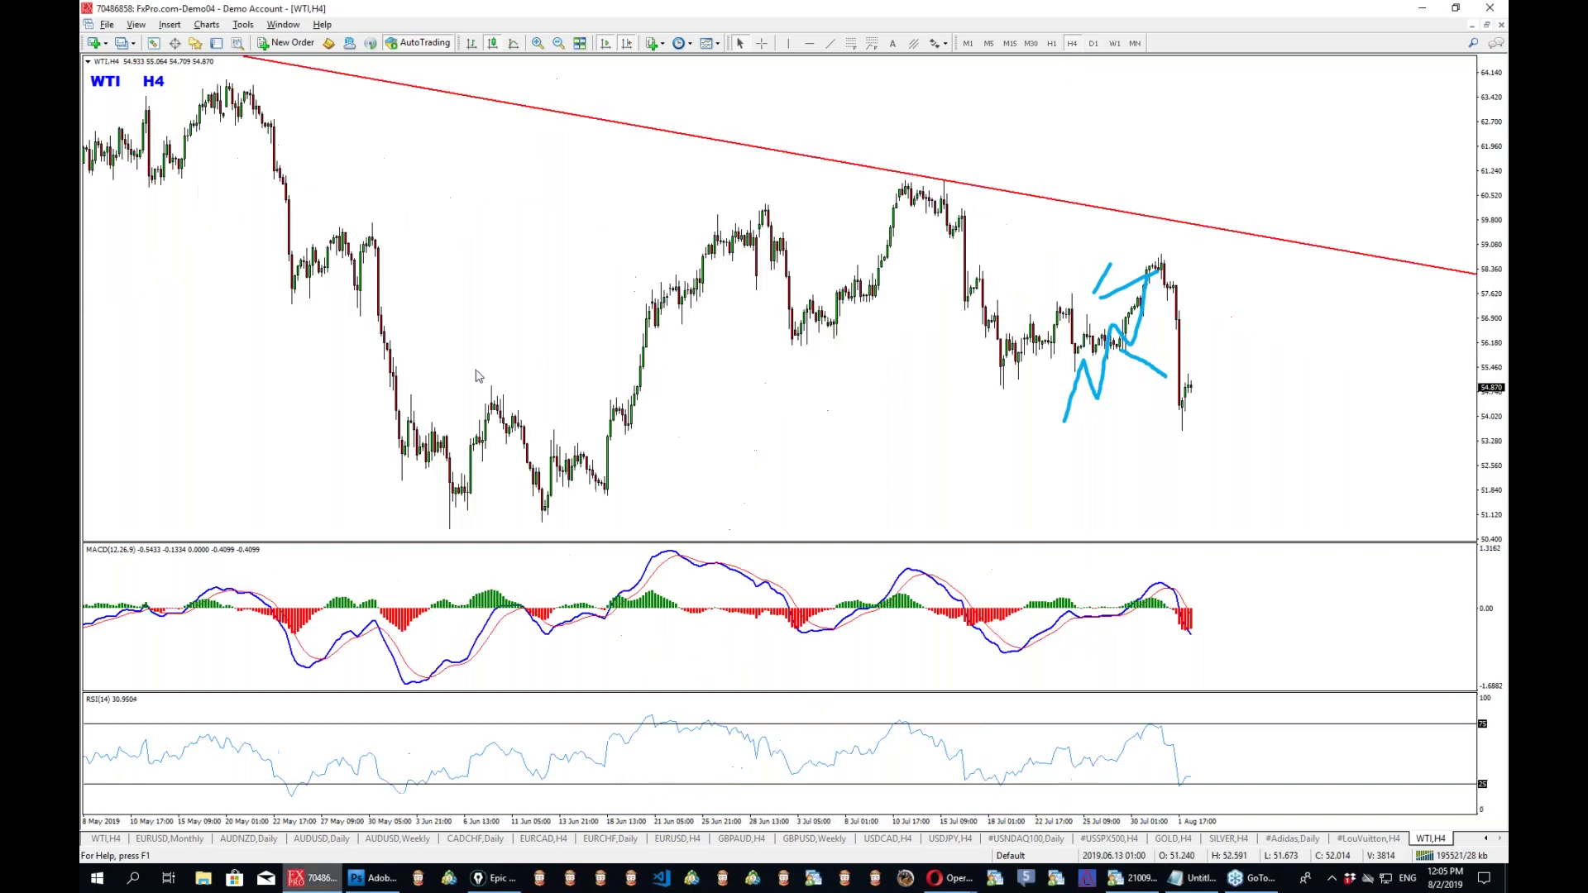
pyautogui.hotkey('ctrl', 'shift', '7')
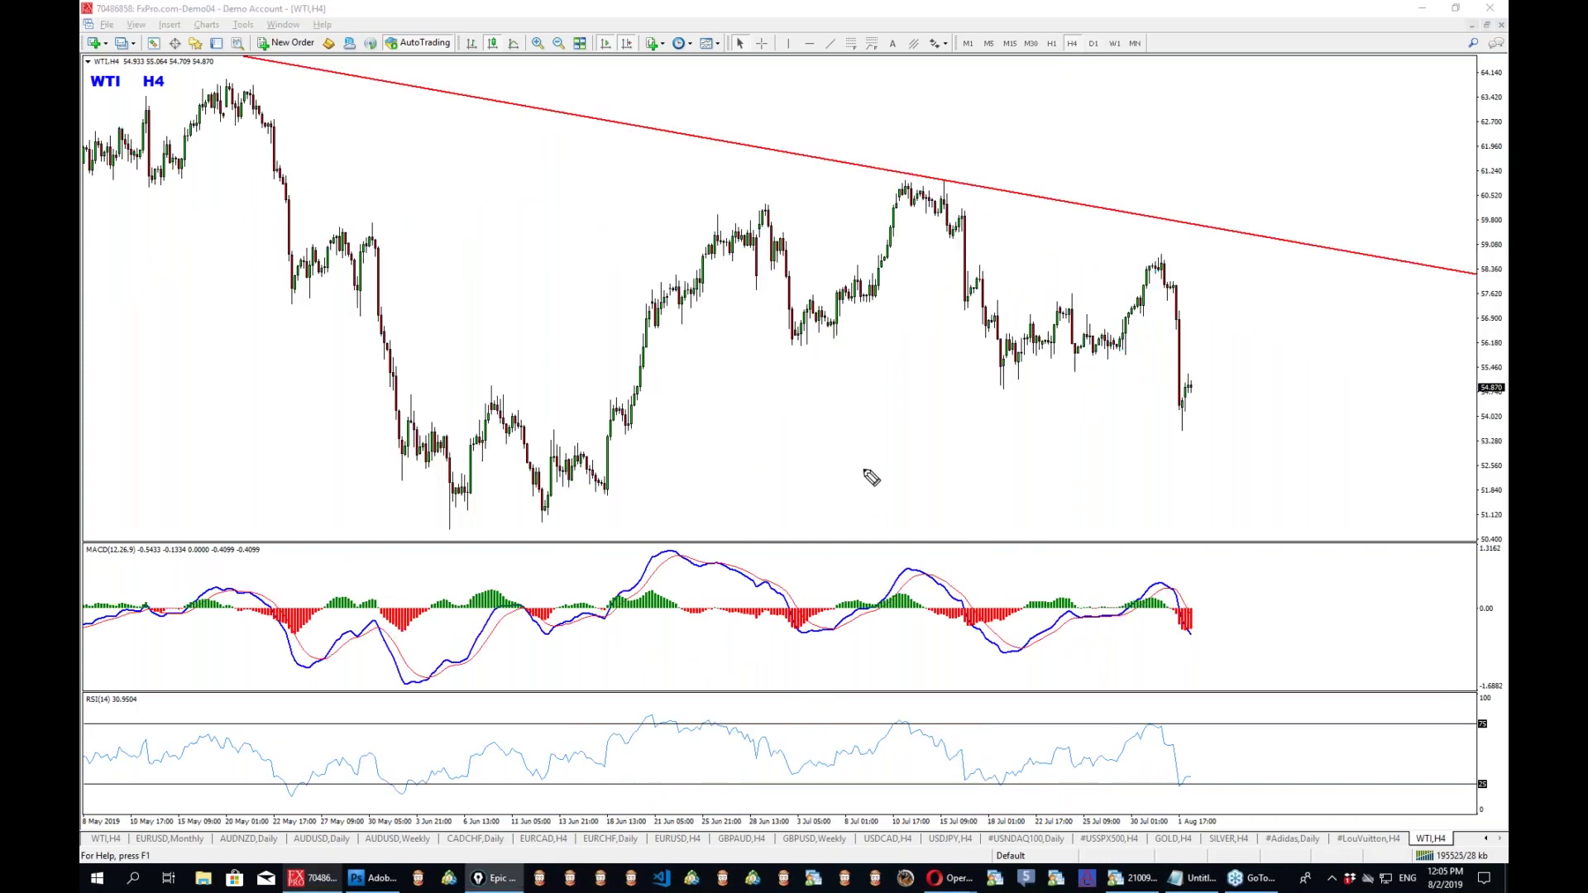
pyautogui.moveTo(771, 344)
pyautogui.mouseDown()
pyautogui.moveTo(979, 400)
pyautogui.moveTo(1136, 283)
pyautogui.moveTo(1257, 471)
pyautogui.mouseUp()
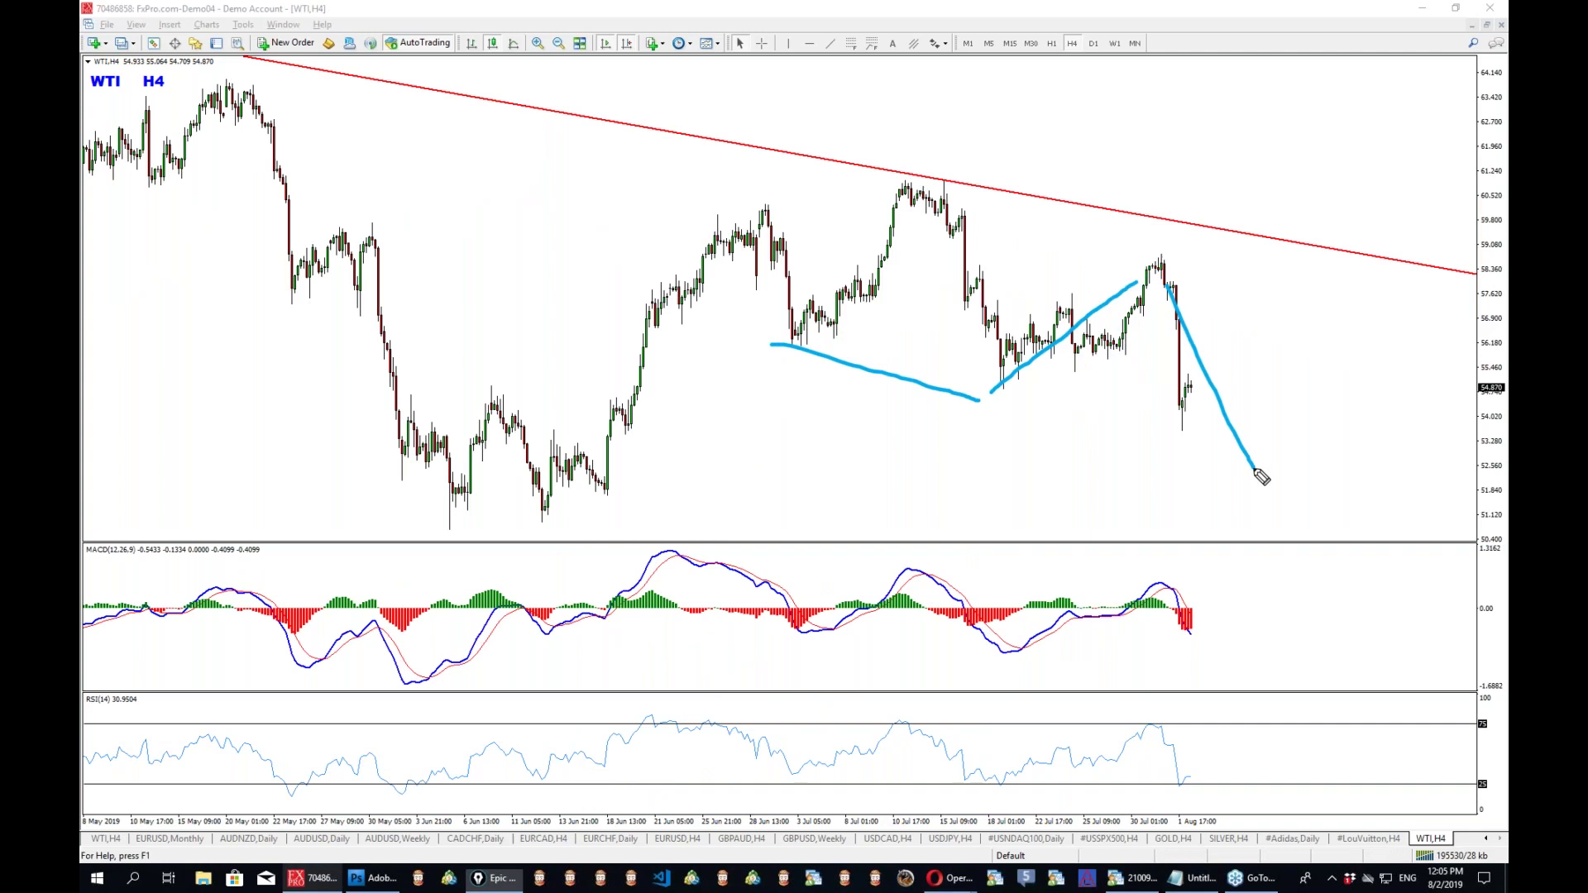
pyautogui.moveTo(964, 326); pyautogui.dragTo(1316, 326)
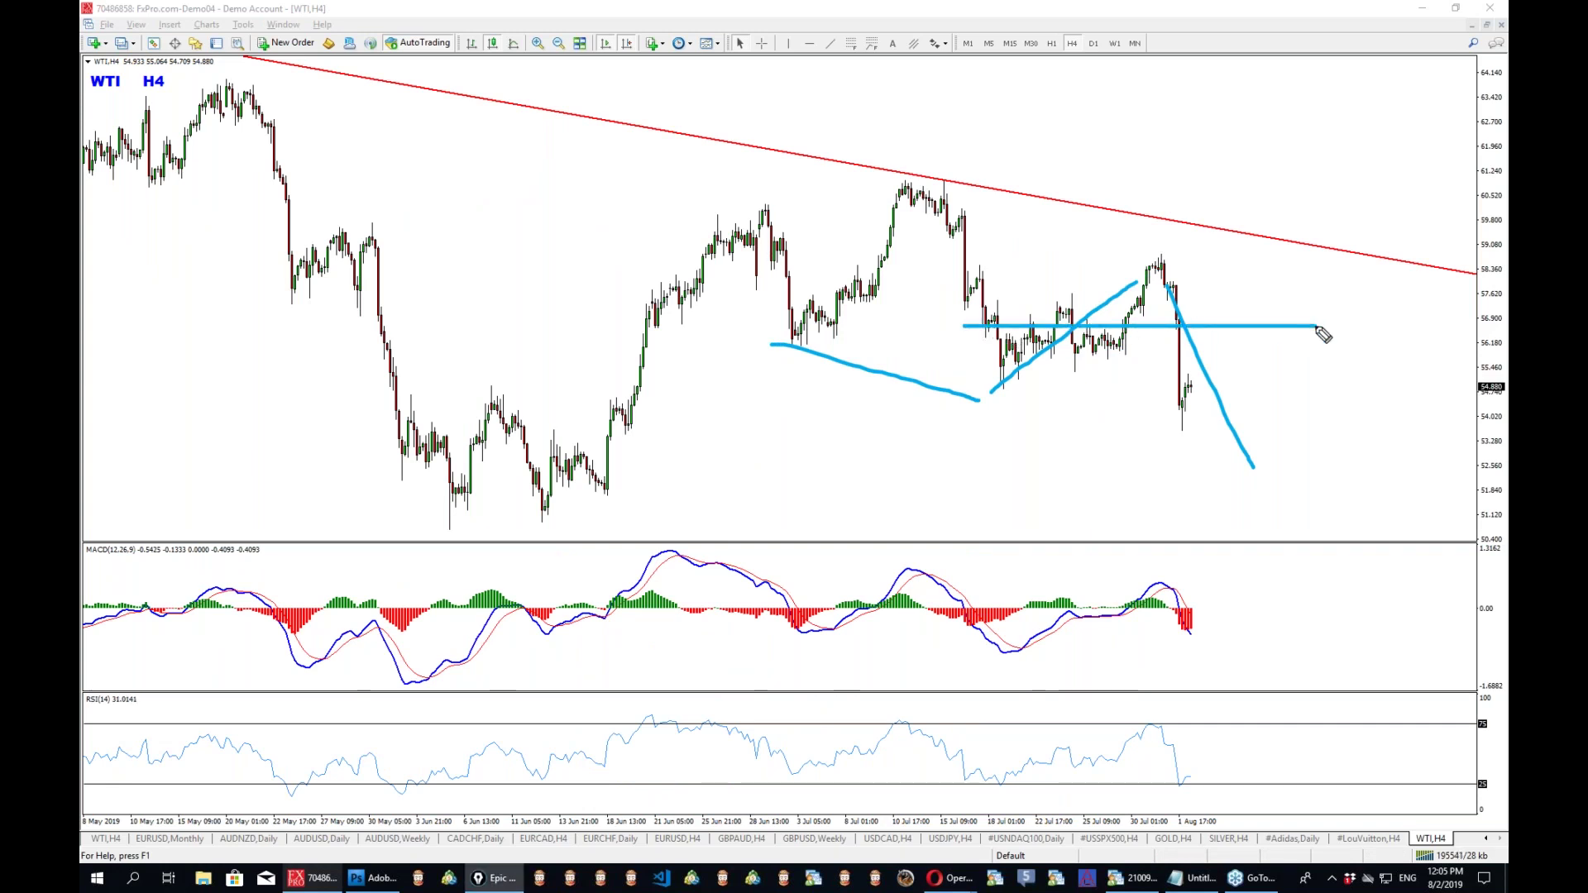
pyautogui.moveTo(1173, 299)
pyautogui.mouseDown()
pyautogui.moveTo(1162, 451)
pyautogui.moveTo(1207, 449)
pyautogui.moveTo(1217, 324)
pyautogui.moveTo(1194, 298)
pyautogui.mouseUp()
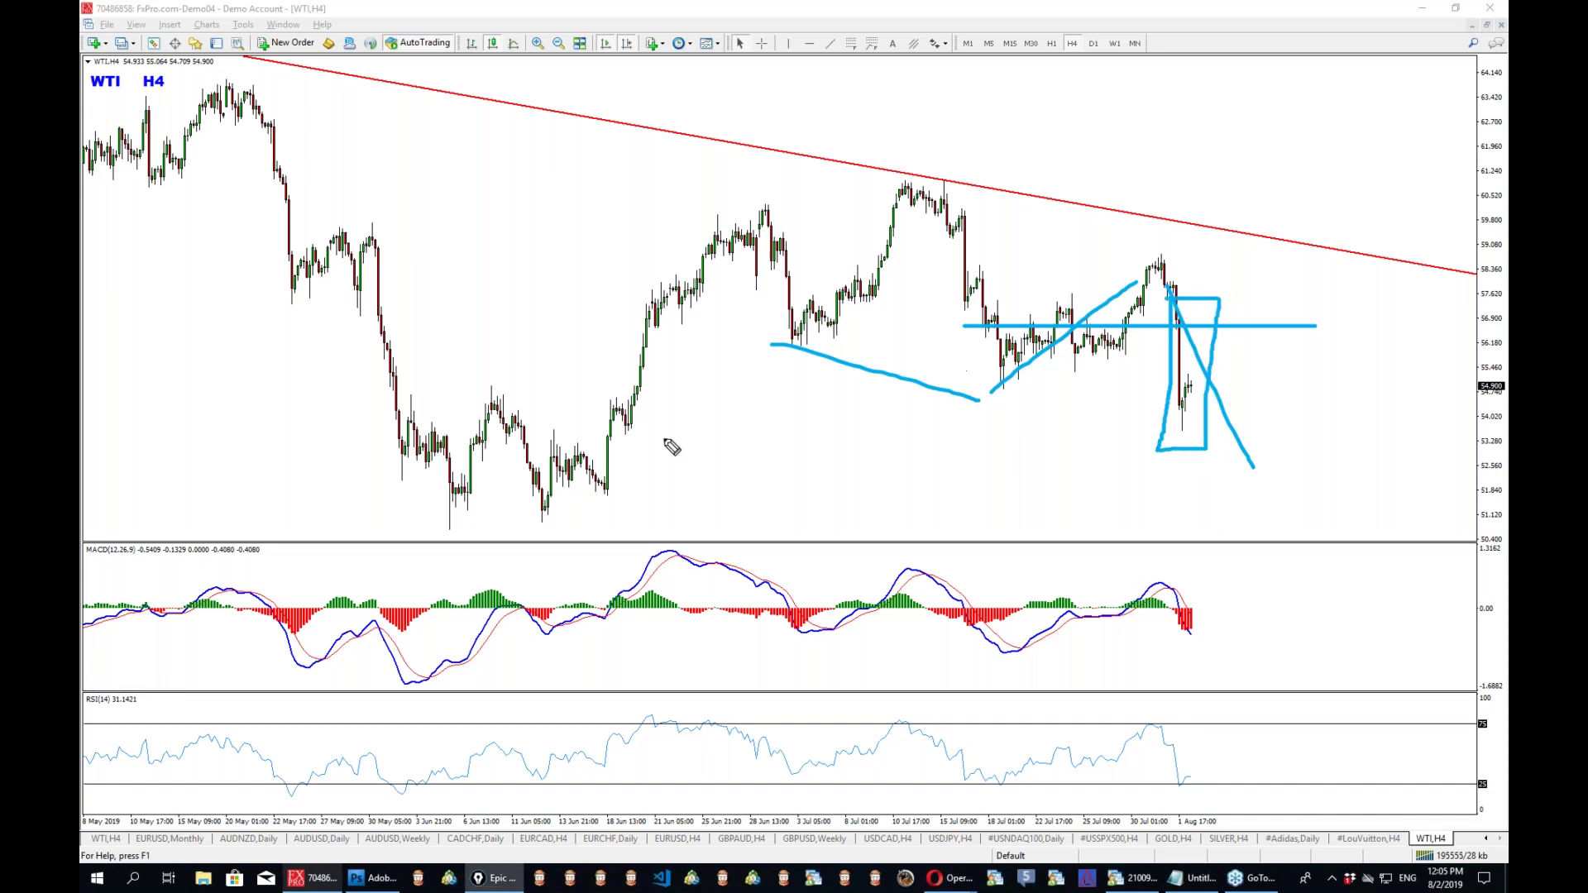
# Pen a wide box around the horizontal level and a down arrow above the early-June lows, and clear all pen marks.
pyautogui.moveTo(887, 316); pyautogui.dragTo(979, 318)
pyautogui.moveTo(1091, 325)
pyautogui.mouseDown()
pyautogui.moveTo(1354, 335)
pyautogui.moveTo(1052, 352)
pyautogui.moveTo(856, 329)
pyautogui.moveTo(1339, 324)
pyautogui.mouseUp()
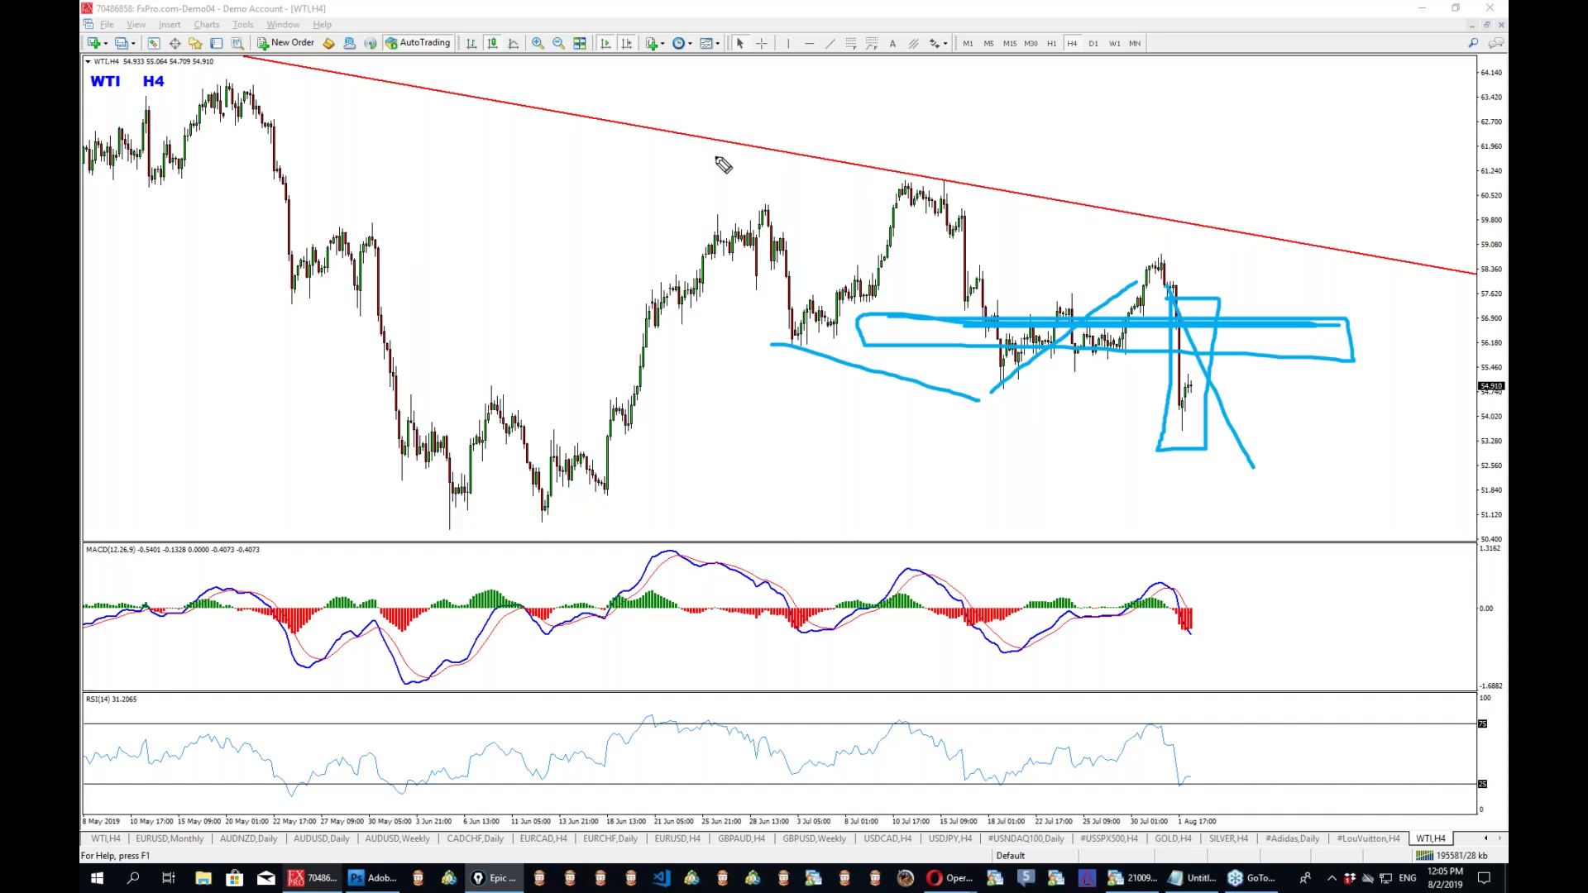
pyautogui.moveTo(548, 159)
pyautogui.mouseDown()
pyautogui.moveTo(556, 224)
pyautogui.moveTo(575, 228)
pyautogui.mouseUp()
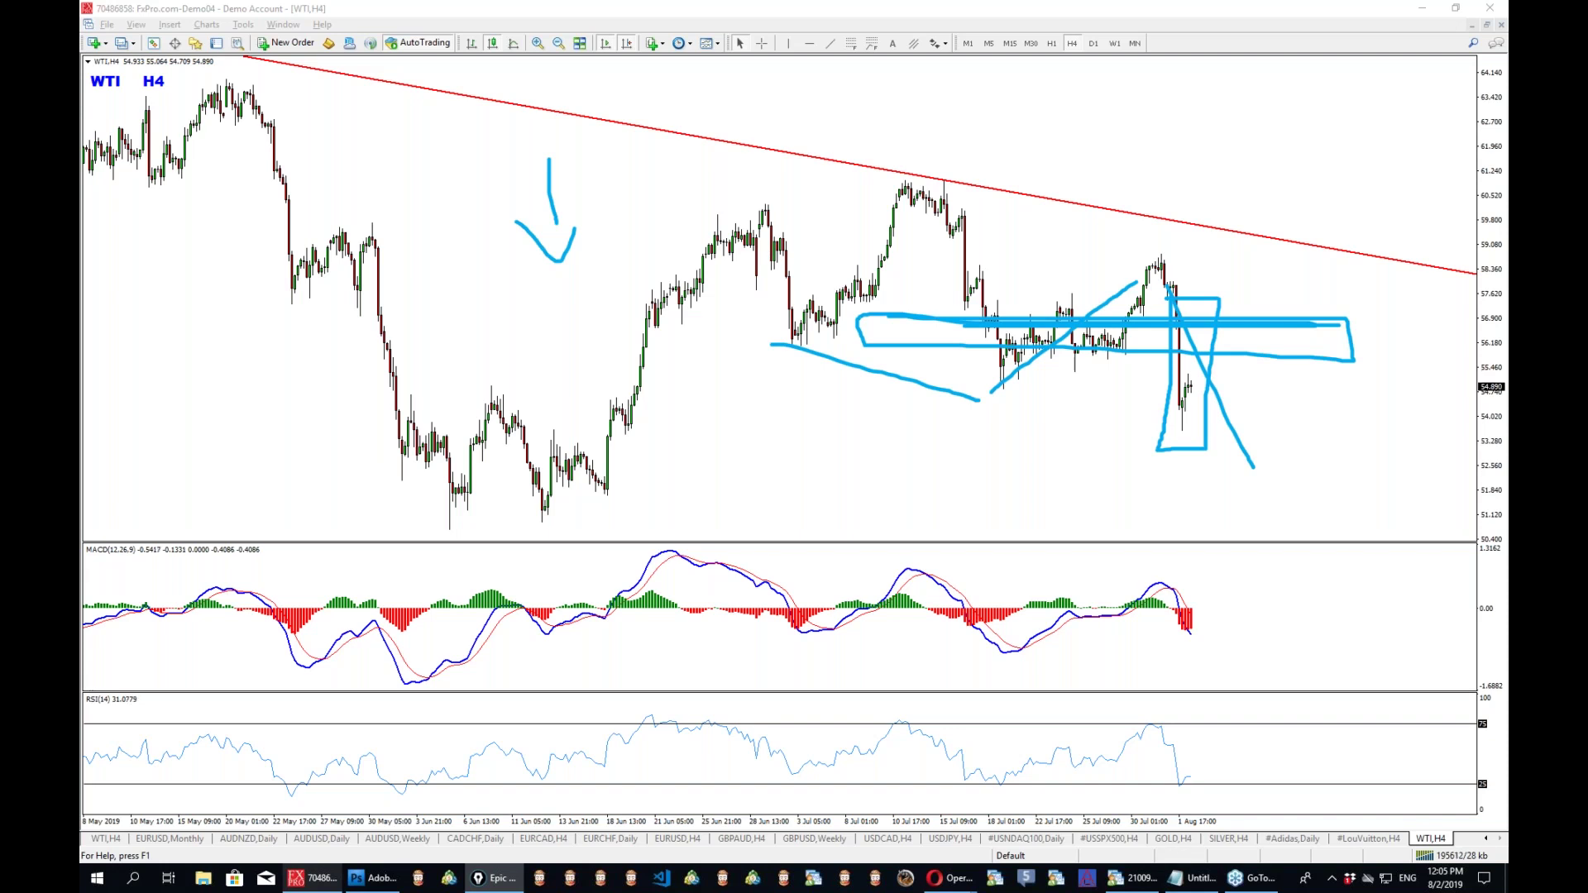
pyautogui.hotkey('ctrl', 'shift', '7')
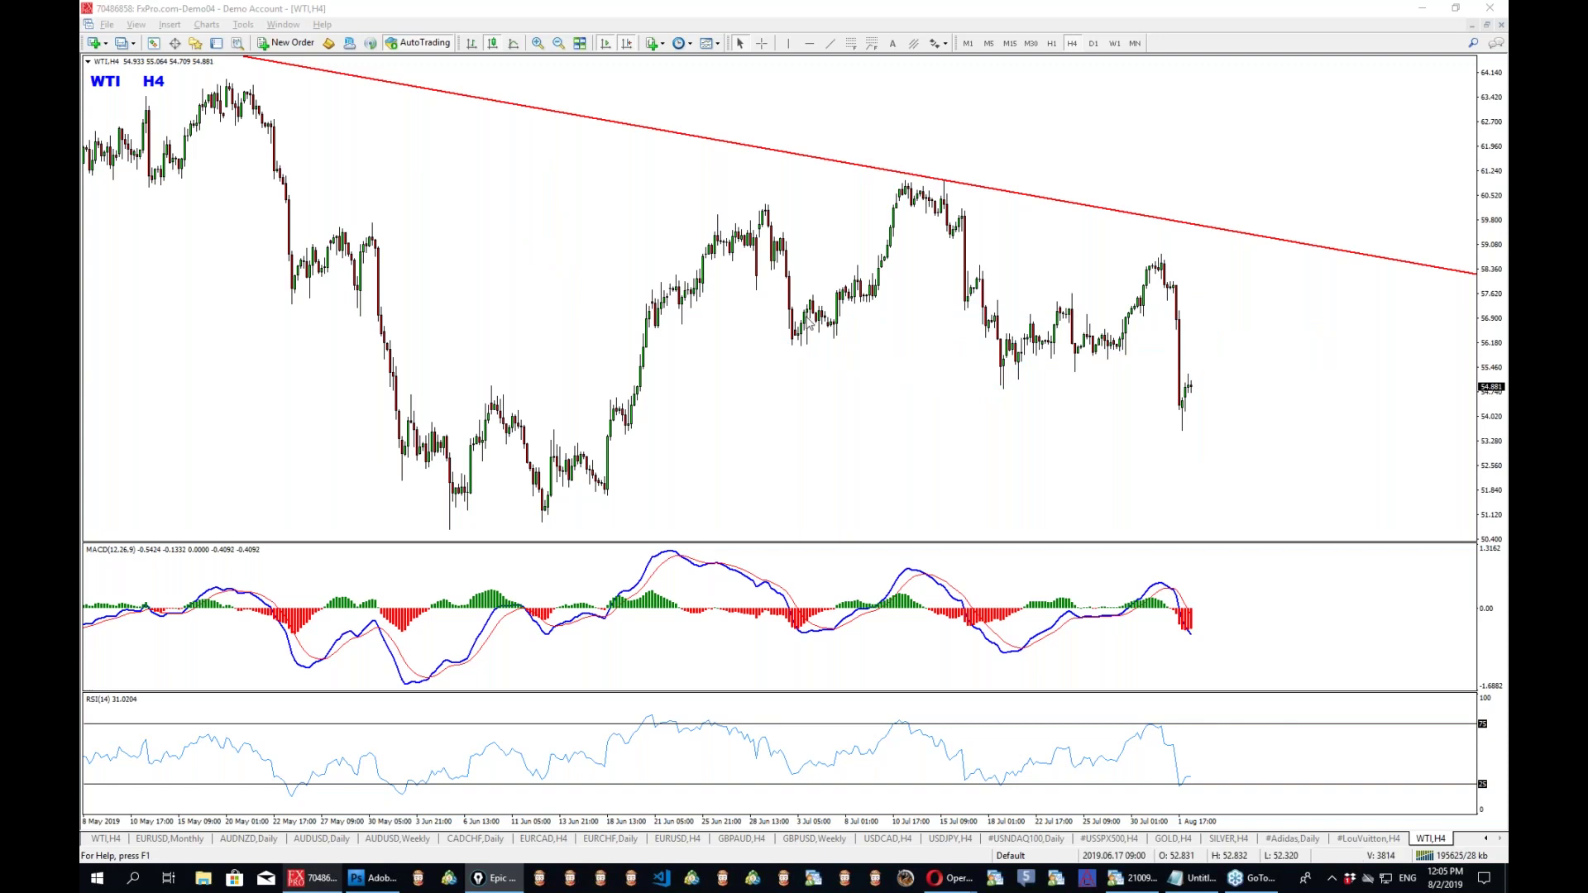
# Draw a shaded rectangle from mid-June past the latest candles and shift it to span about 56.2 to 56.9.
pyautogui.click(172, 24)
pyautogui.moveTo(202, 131)
pyautogui.click(315, 133)
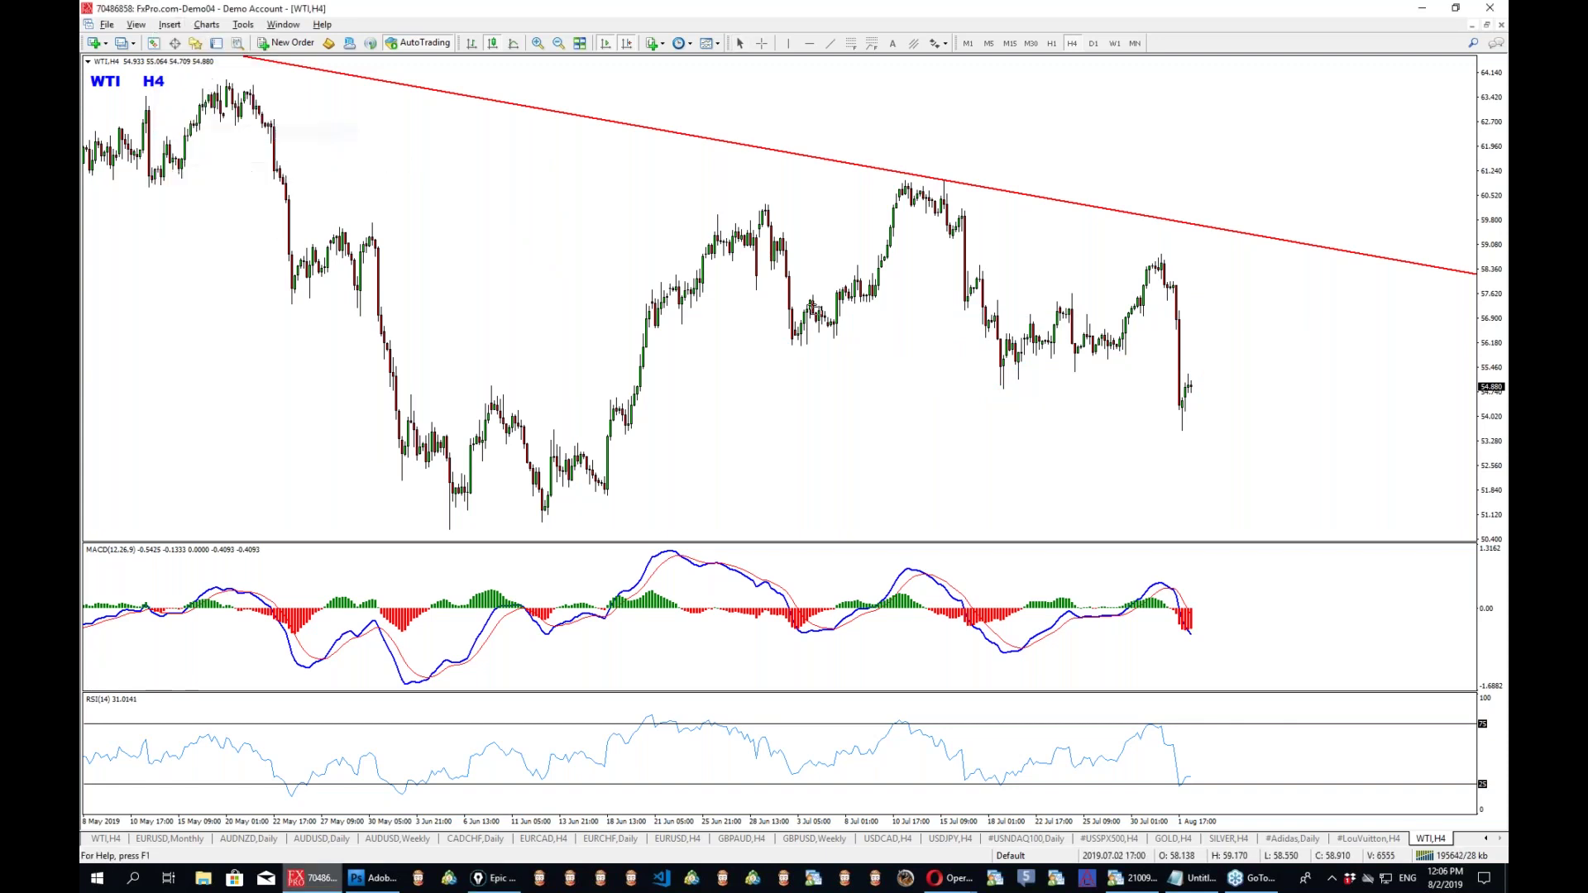
pyautogui.moveTo(645, 311); pyautogui.dragTo(1360, 338)
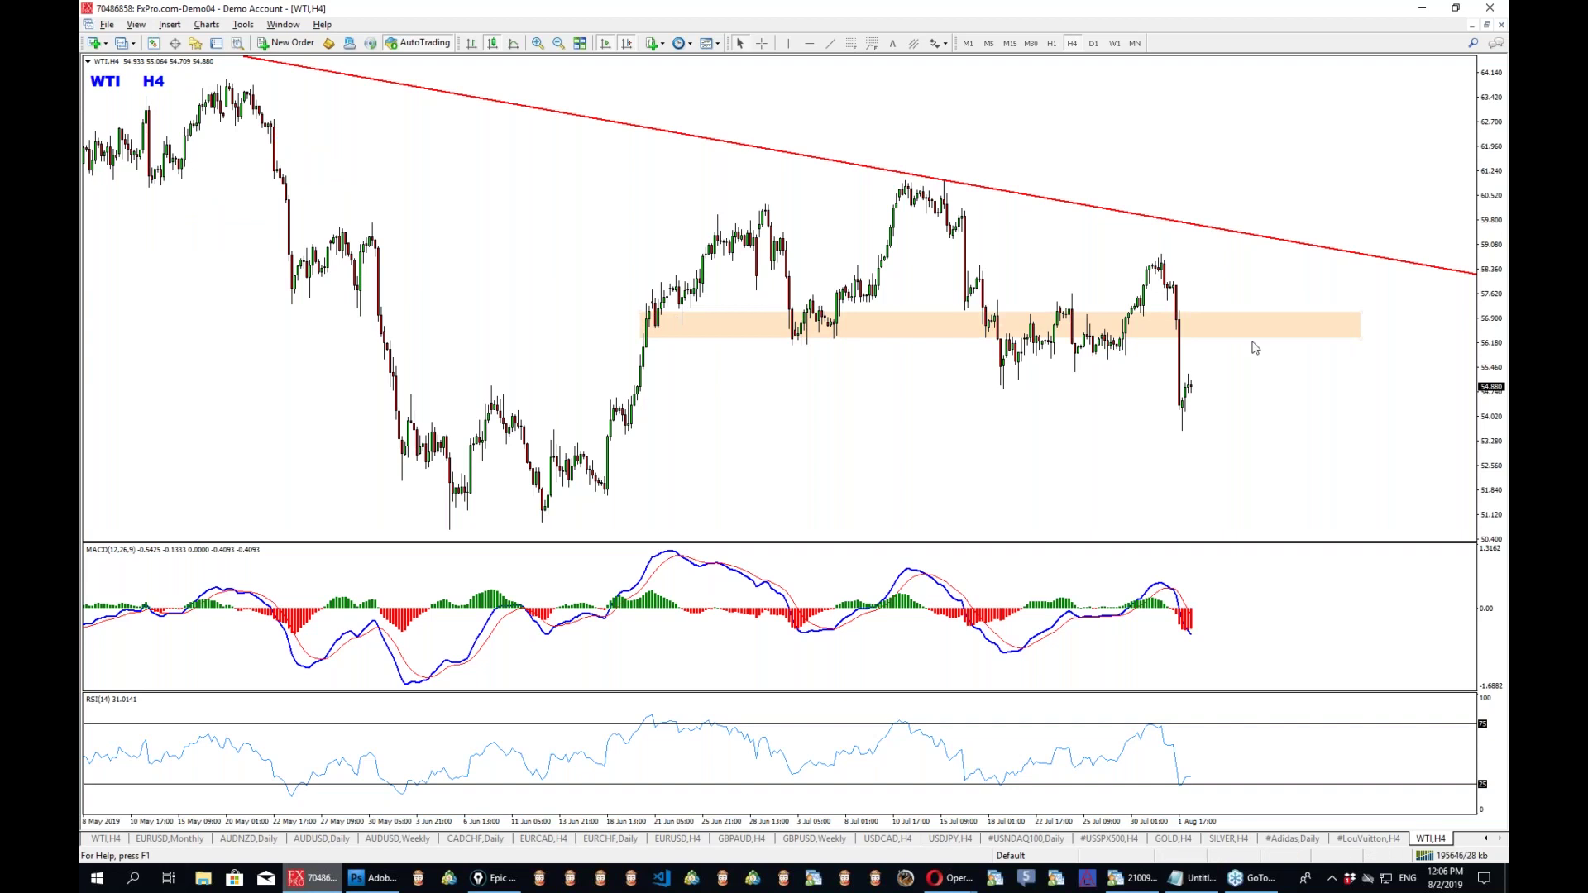
pyautogui.moveTo(995, 333); pyautogui.dragTo(1008, 335)
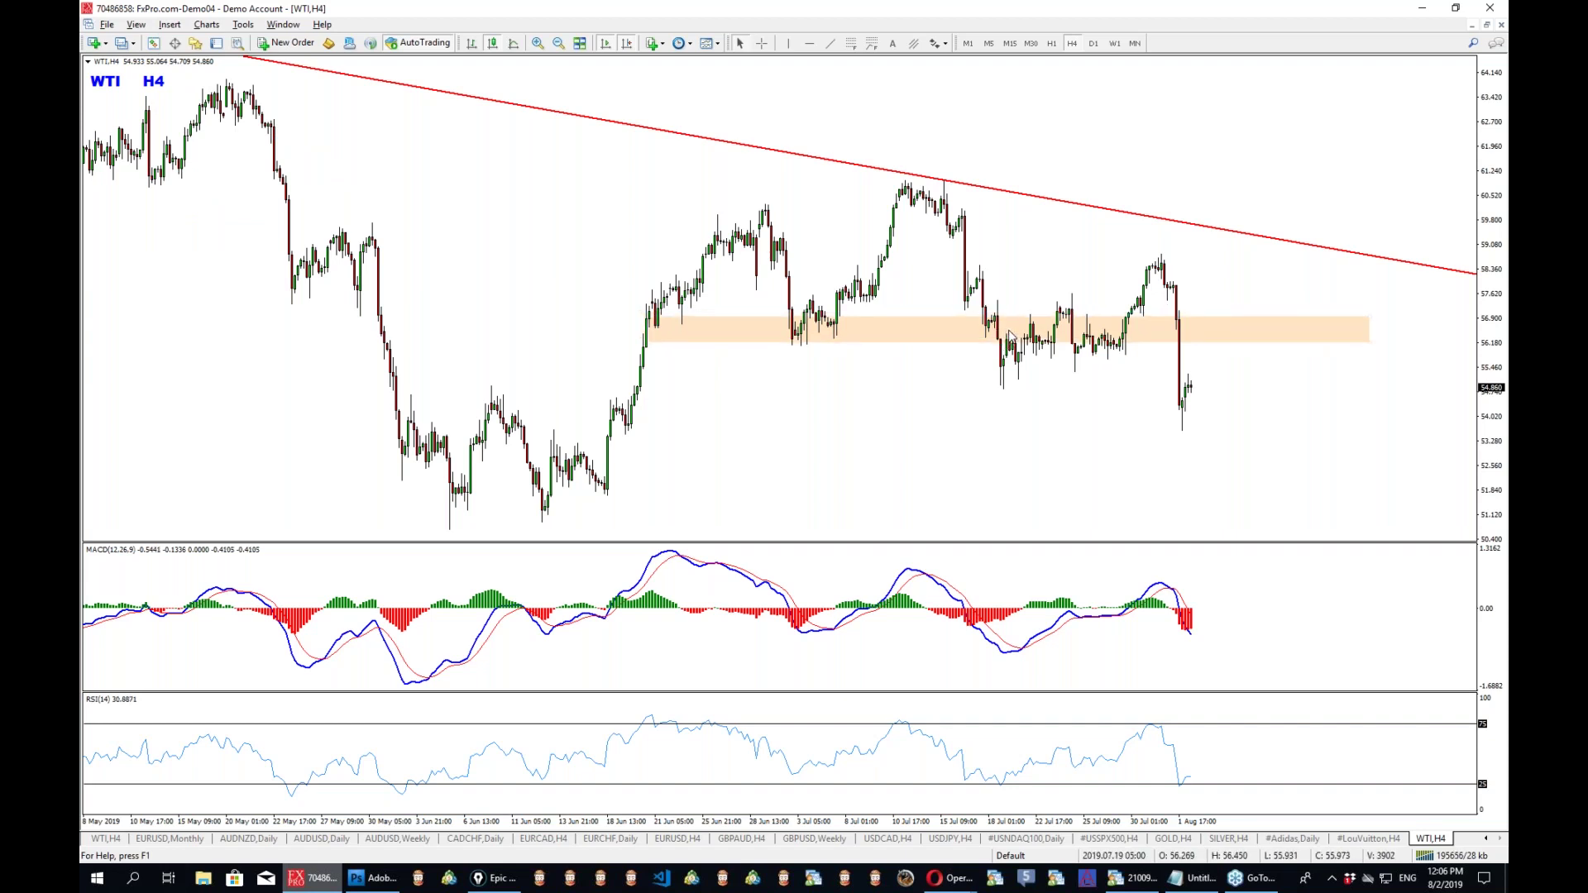
# Return WTI to the daily timeframe and draw a second, steeper falling trend line from the April peak past the latest candles.
pyautogui.click(1093, 43)
pyautogui.click(830, 43)
pyautogui.moveTo(972, 215); pyautogui.dragTo(1330, 417)
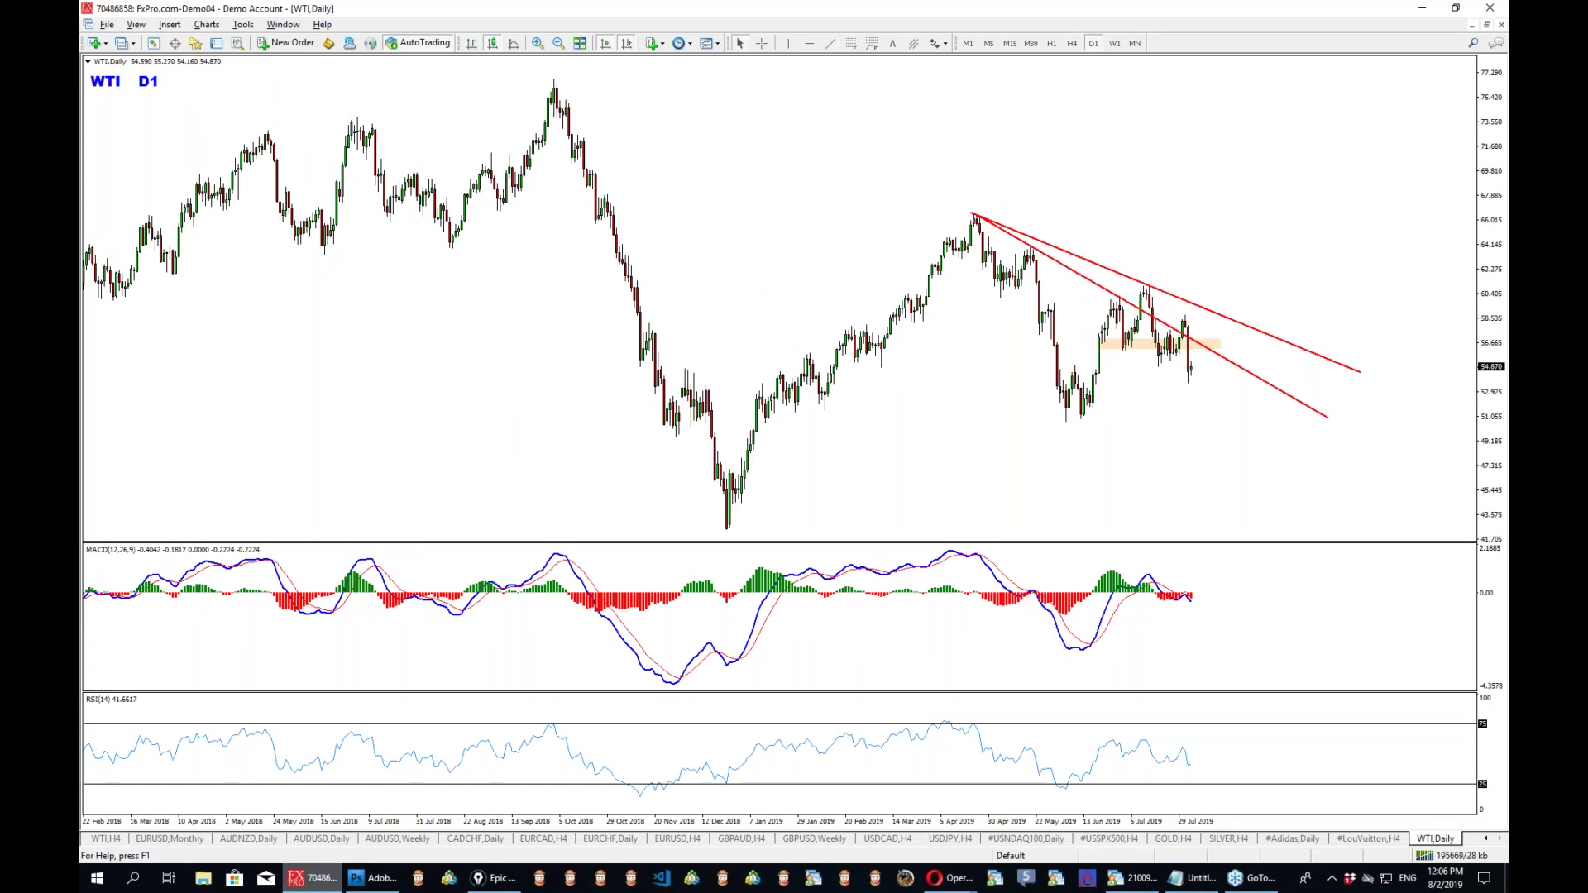
# Pen the zigzag rebound from the June lows to the July peak and two horizontal lines along the shaded zone, and clear all pen marks.
pyautogui.middleClick(1195, 351)
pyautogui.middleClick(1174, 332)
pyautogui.hotkey('ctrl', 'shift', '3')
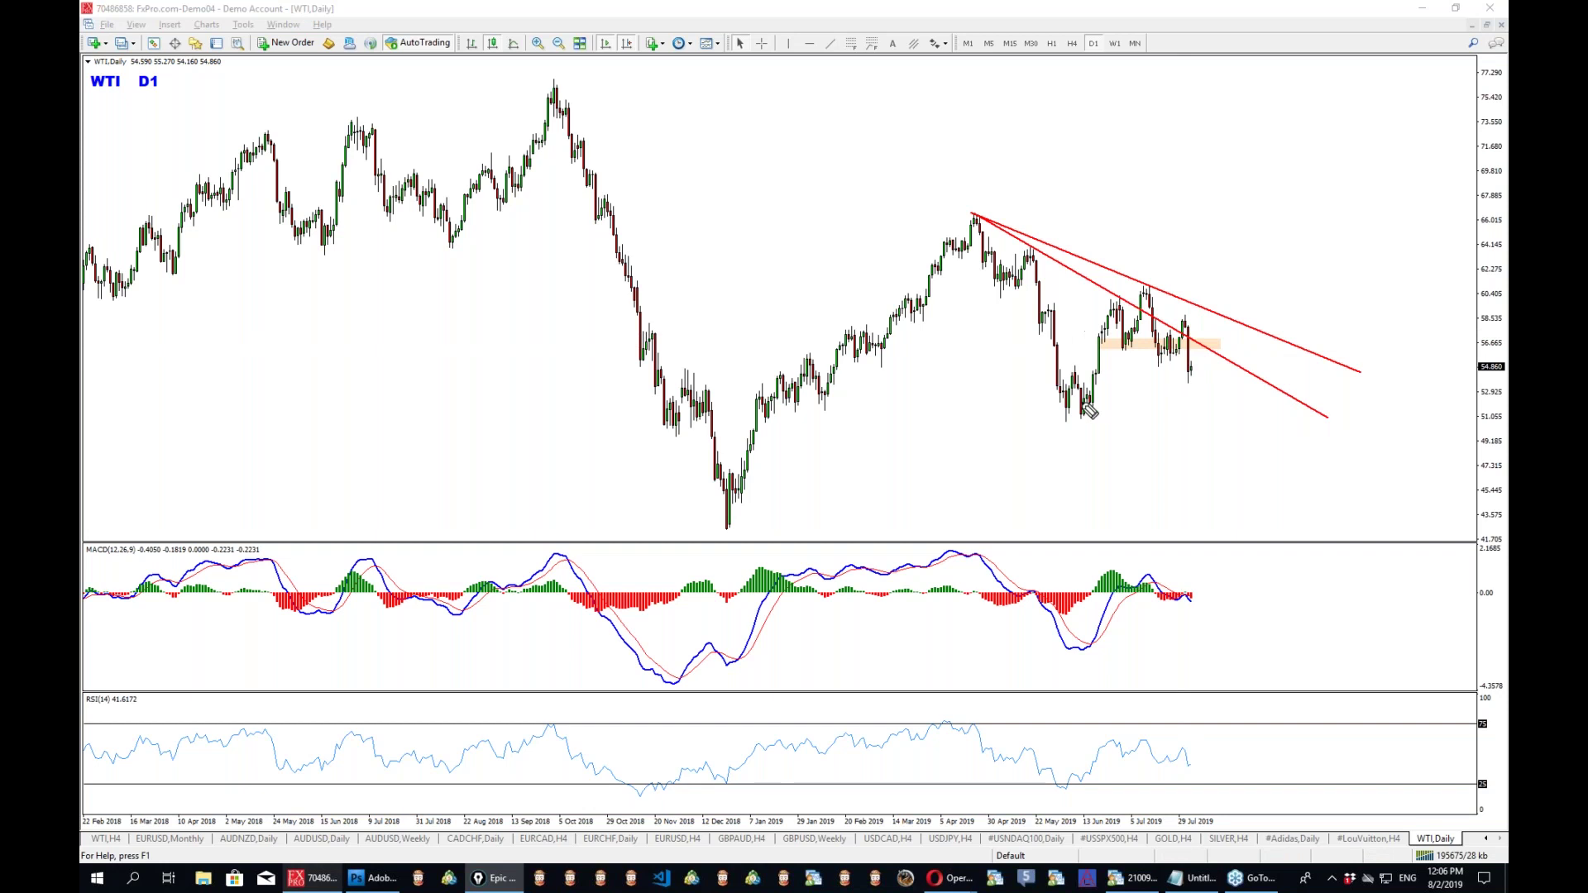
pyautogui.moveTo(1059, 421)
pyautogui.mouseDown()
pyautogui.moveTo(1126, 355)
pyautogui.moveTo(1153, 285)
pyautogui.mouseUp()
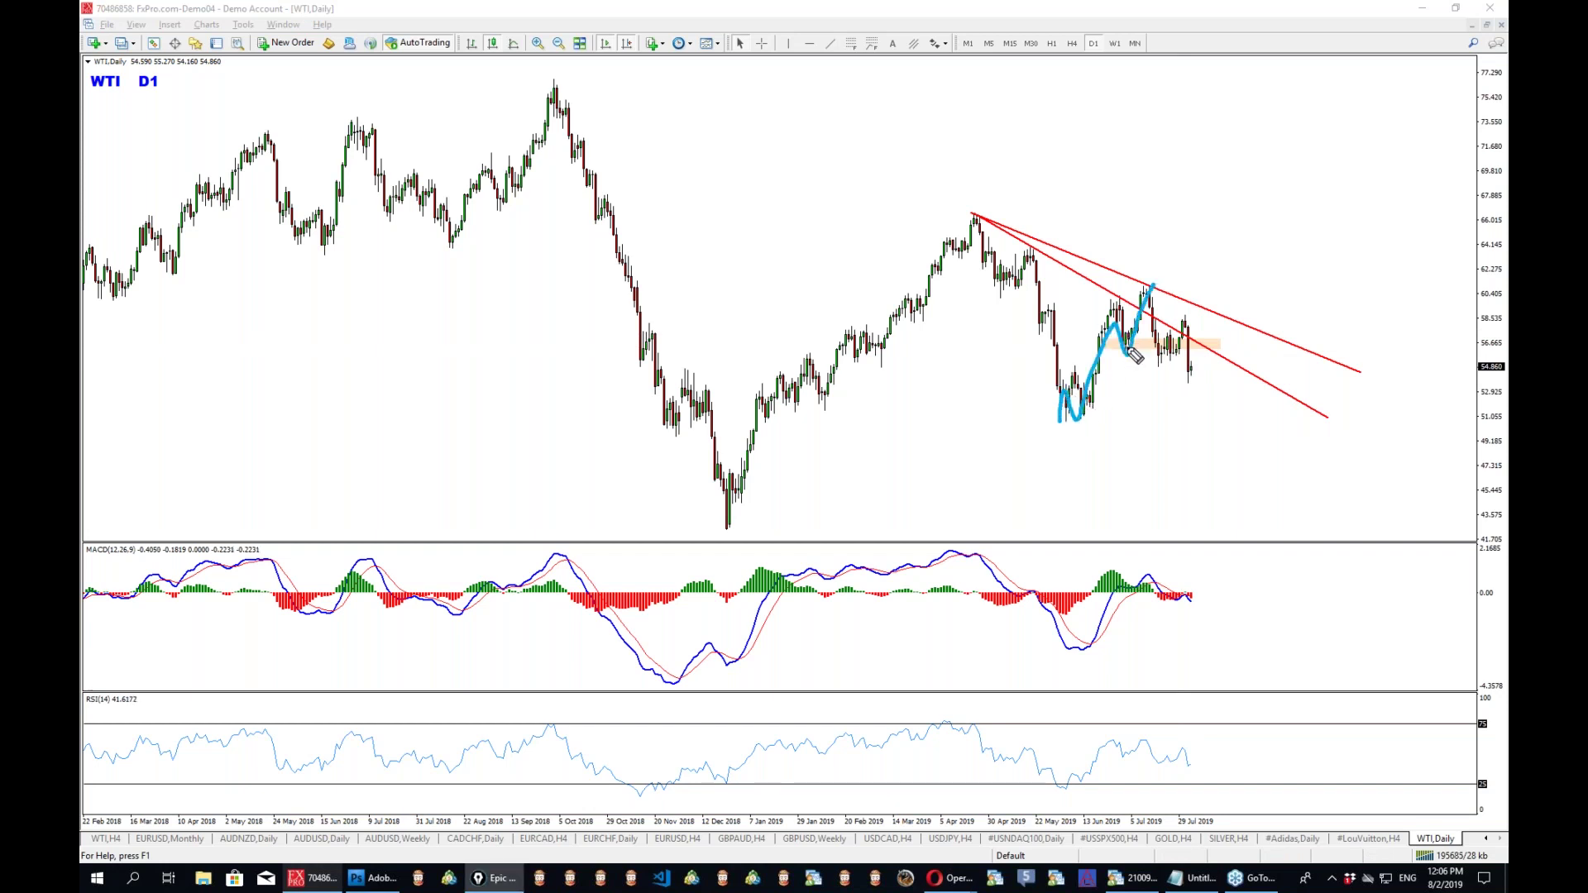
pyautogui.moveTo(1093, 348); pyautogui.dragTo(1262, 347)
pyautogui.moveTo(1095, 336); pyautogui.dragTo(1230, 335)
pyautogui.hotkey('ctrl', 'shift', '7')
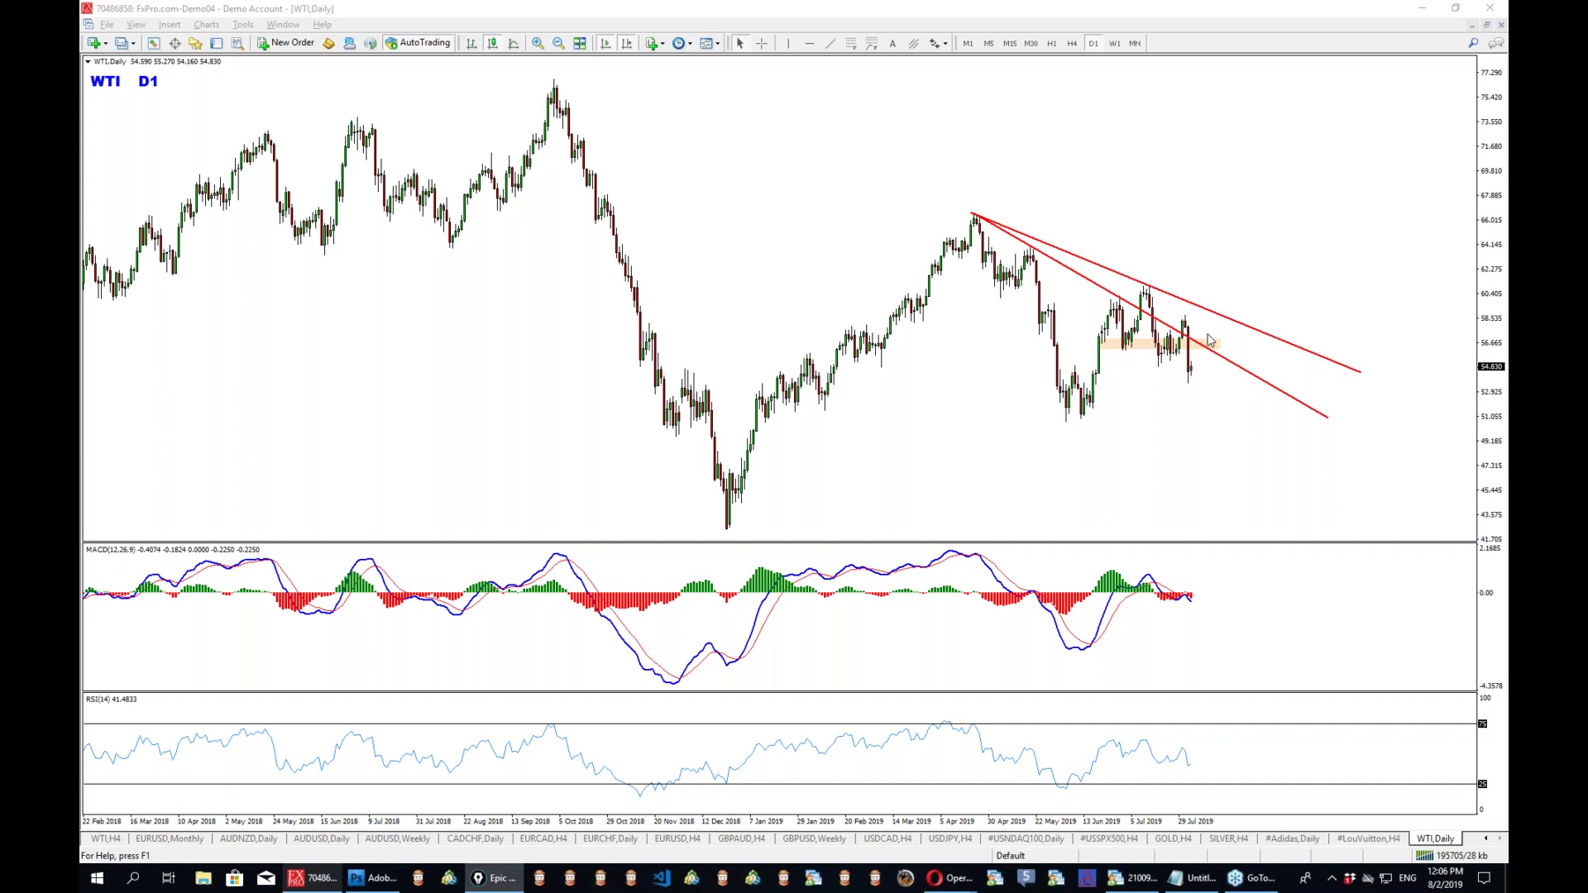
# Add a horizontal line to the WTI daily chart and move it onto the shaded zone at about 56.45.
pyautogui.click(803, 48)
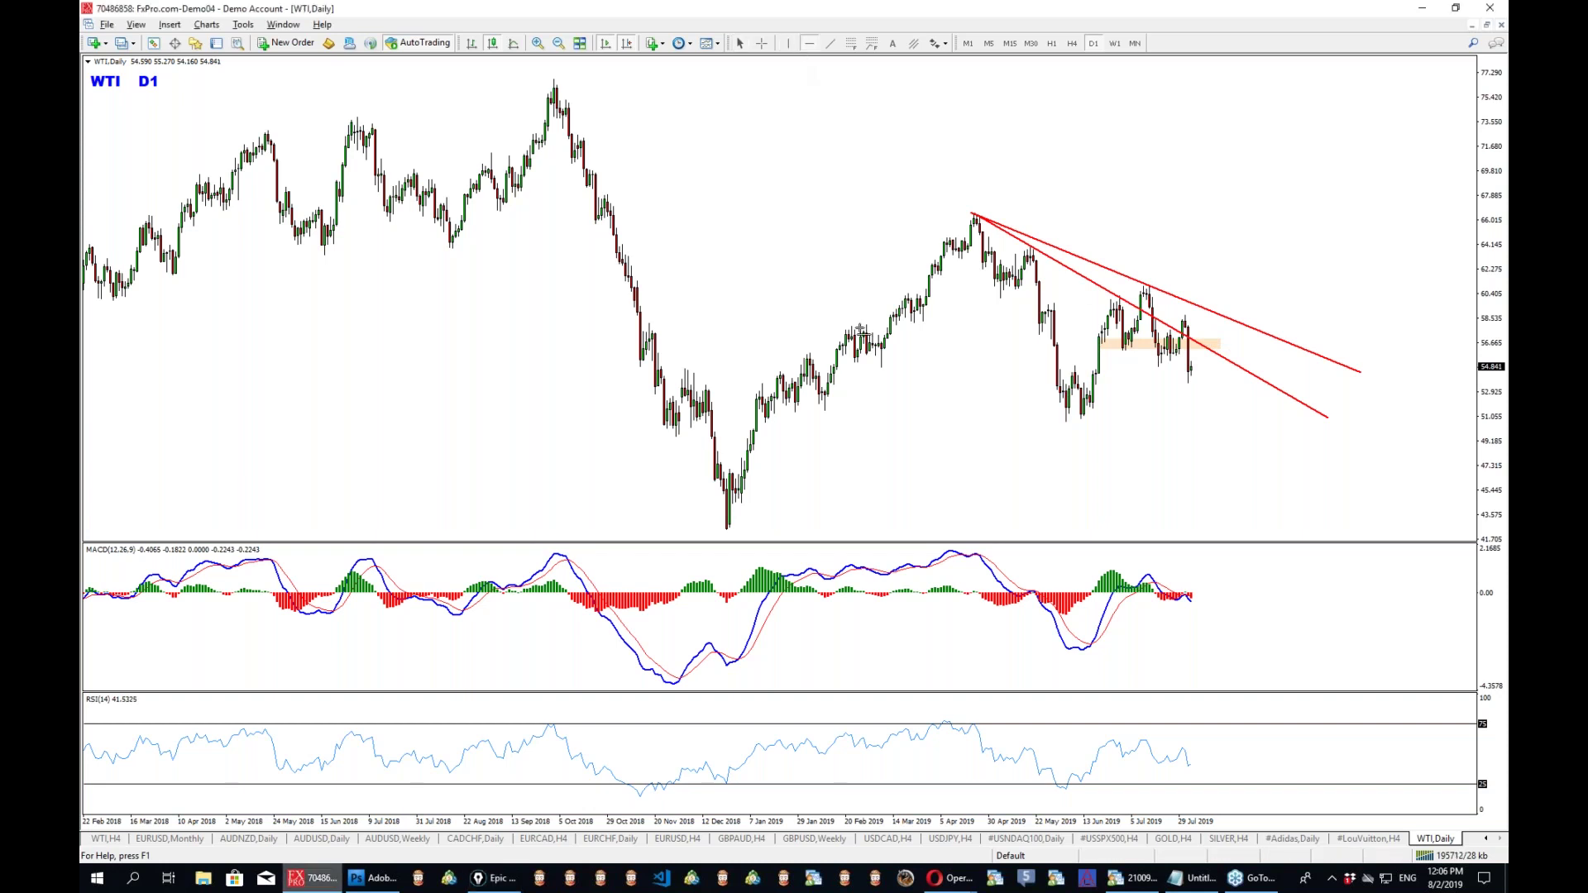
pyautogui.moveTo(910, 344); pyautogui.dragTo(1006, 161)
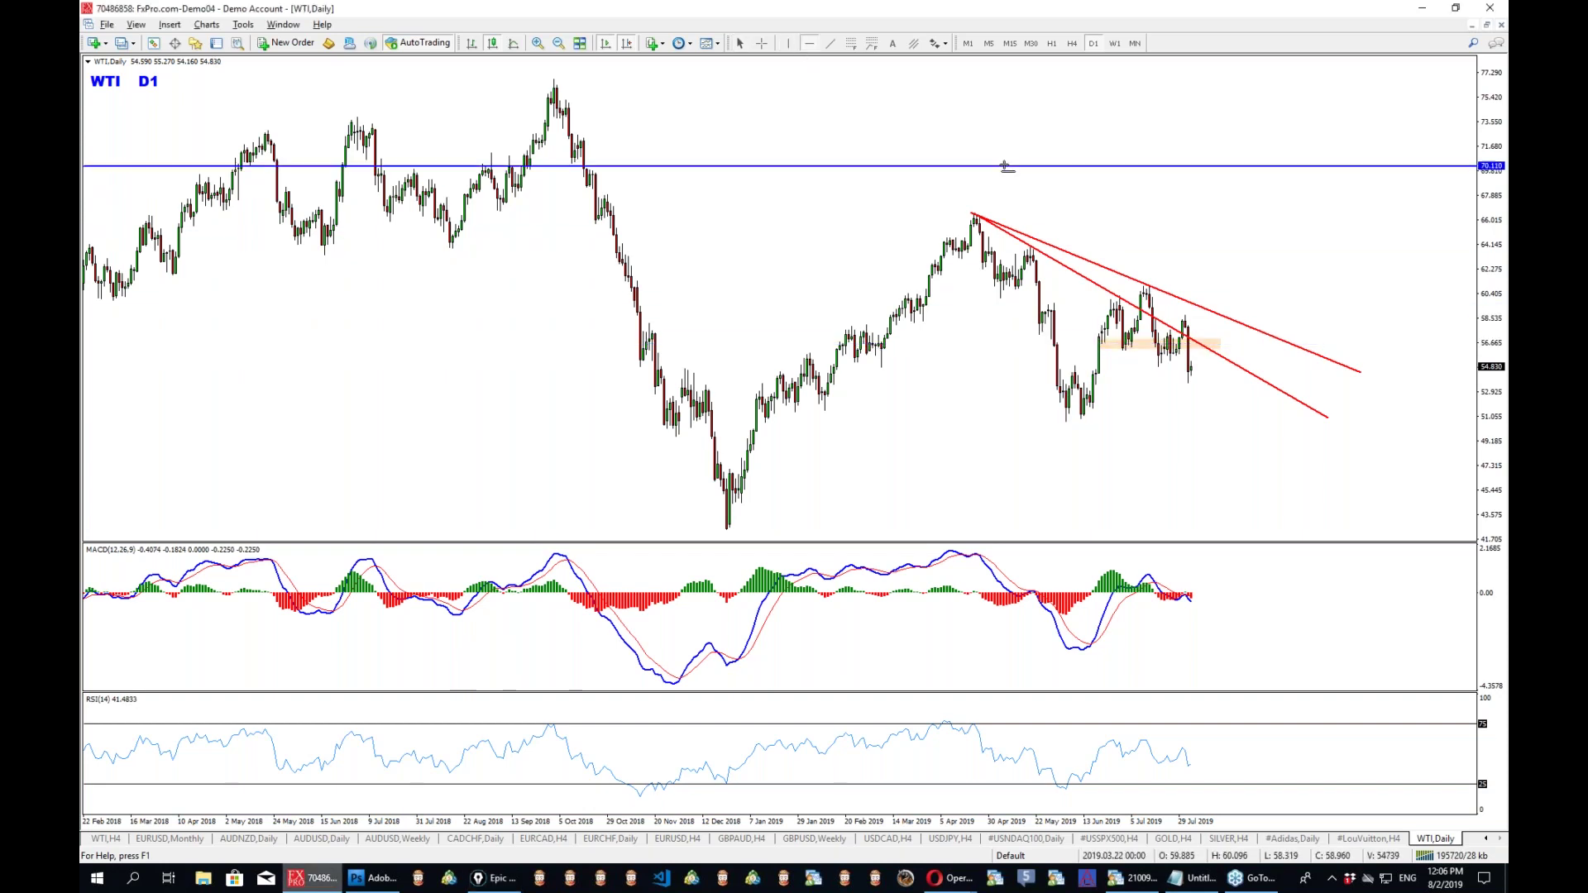
pyautogui.hotkey('ctrl', 'f')
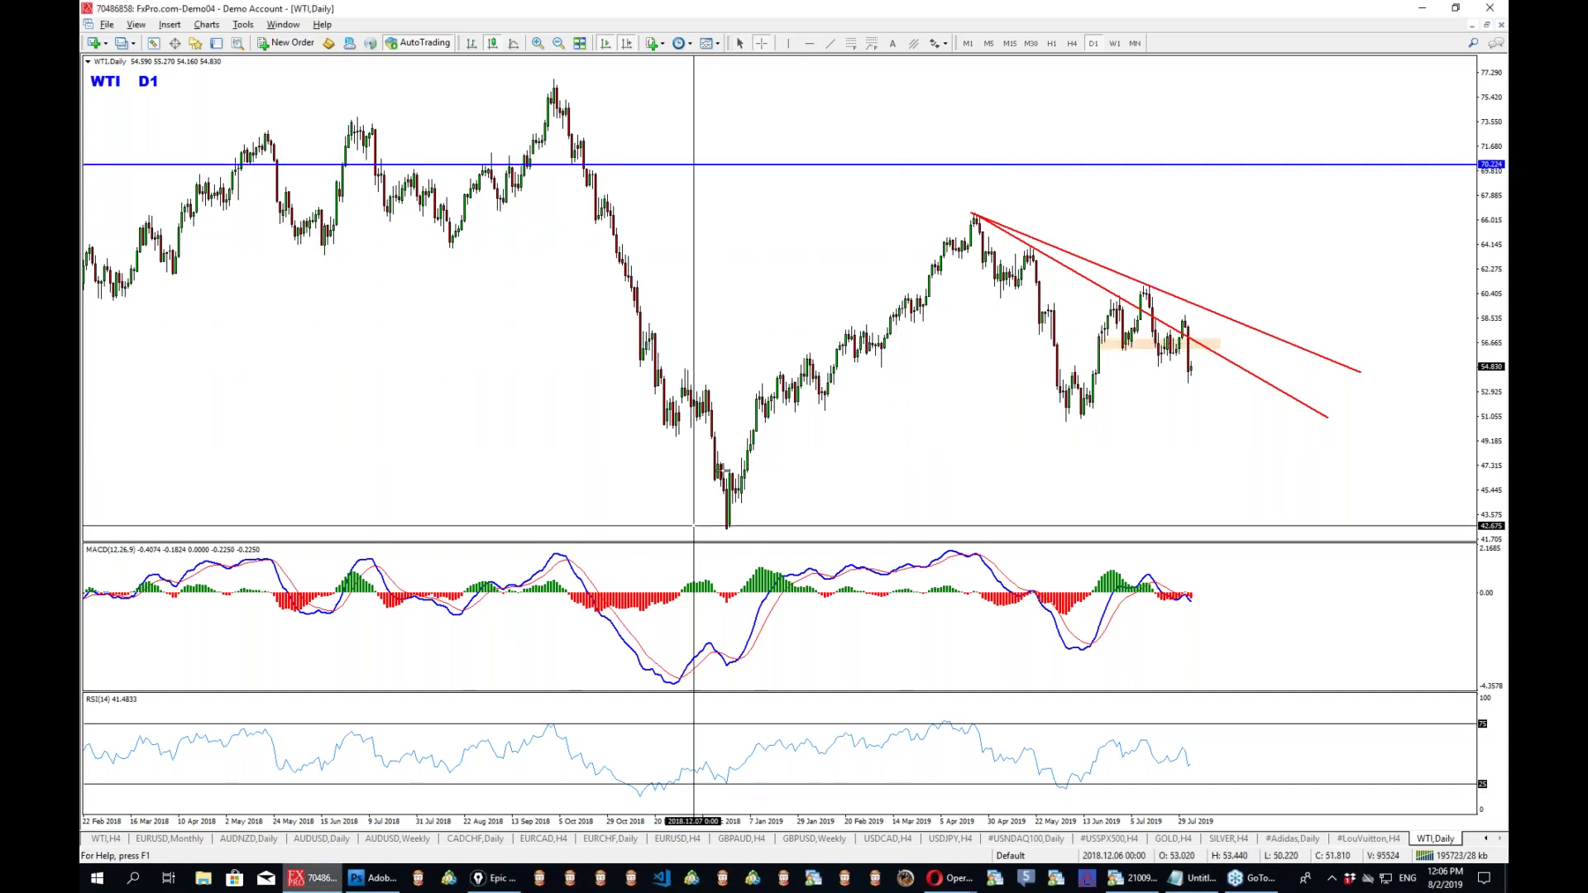
pyautogui.click(976, 222)
pyautogui.doubleClick(950, 167)
pyautogui.moveTo(951, 168); pyautogui.dragTo(958, 350)
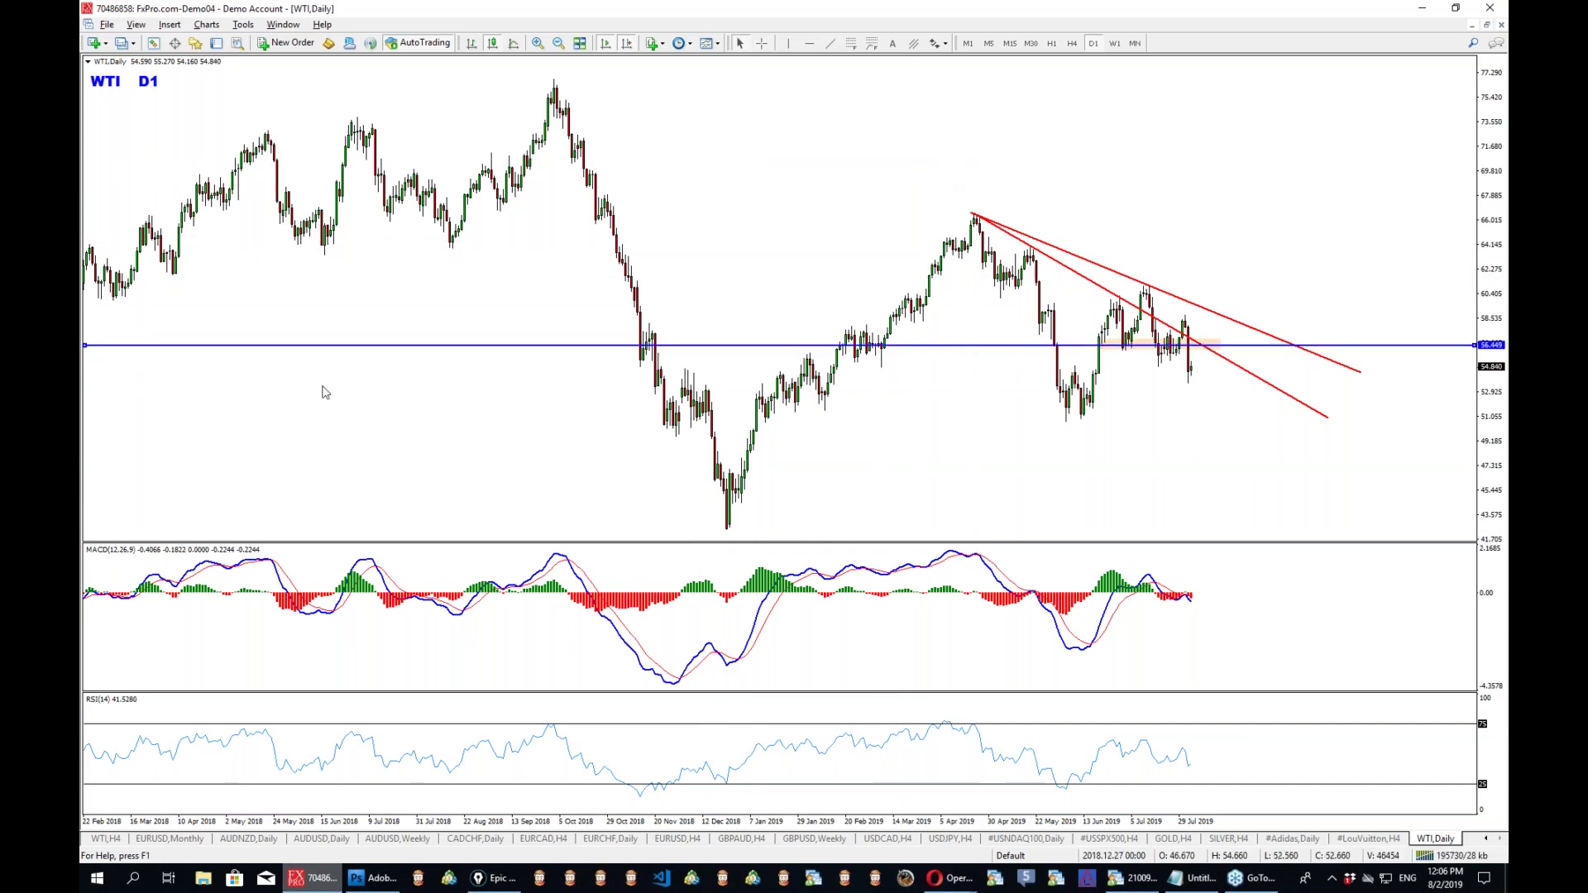
# Pen a box around the February to mid-March consolidation on the horizontal line and clear it.
pyautogui.hotkey('ctrl', 'shift', '3')
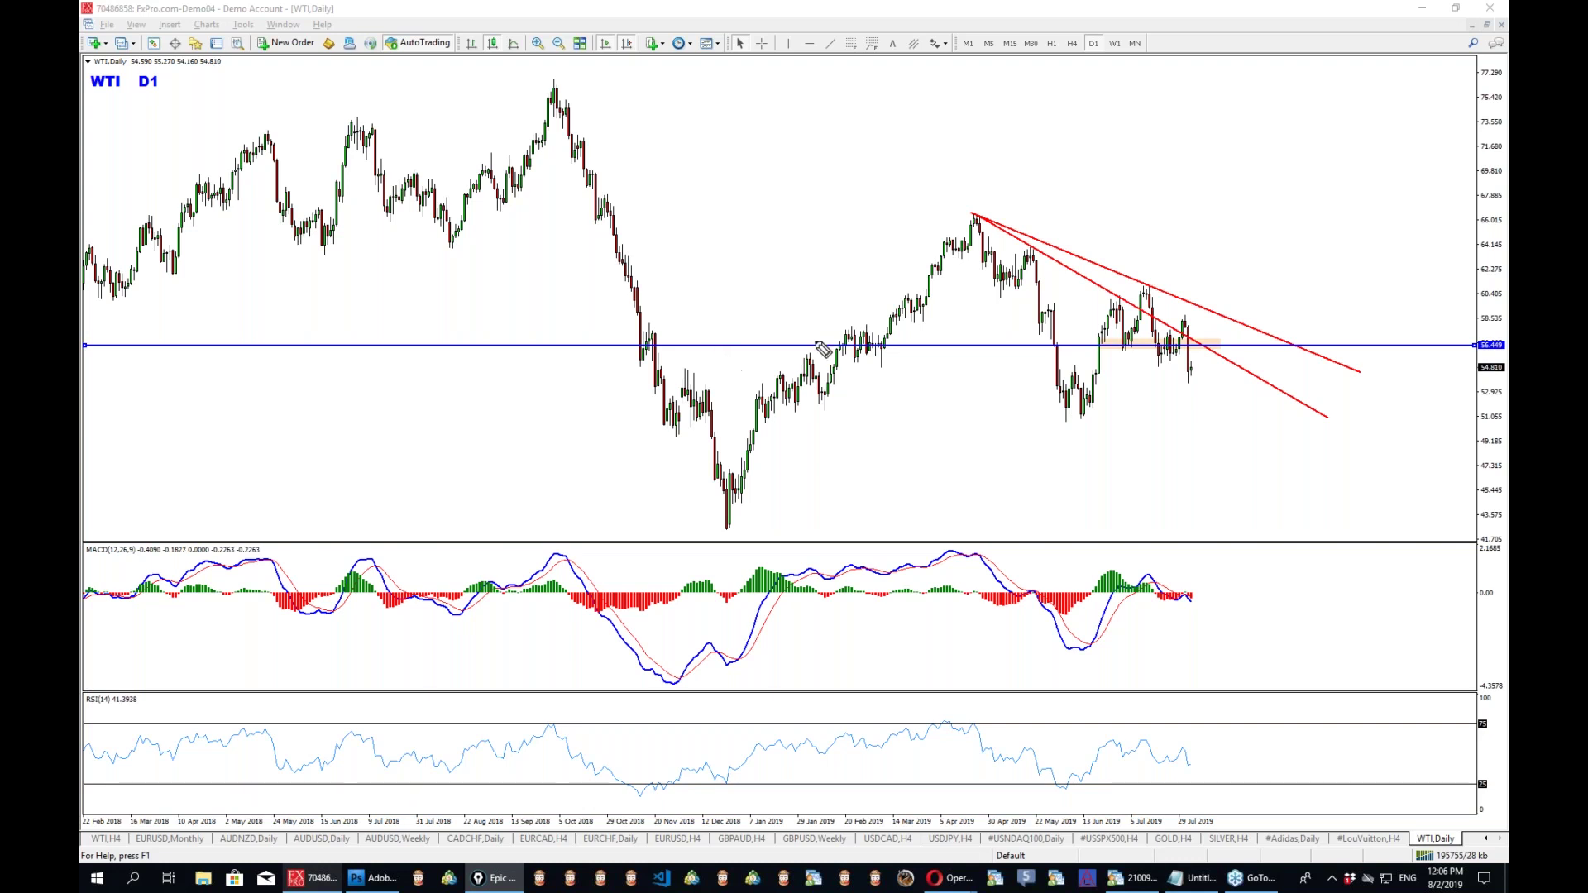
pyautogui.moveTo(827, 327)
pyautogui.mouseDown()
pyautogui.moveTo(905, 329)
pyautogui.moveTo(903, 371)
pyautogui.moveTo(827, 362)
pyautogui.moveTo(826, 326)
pyautogui.mouseUp()
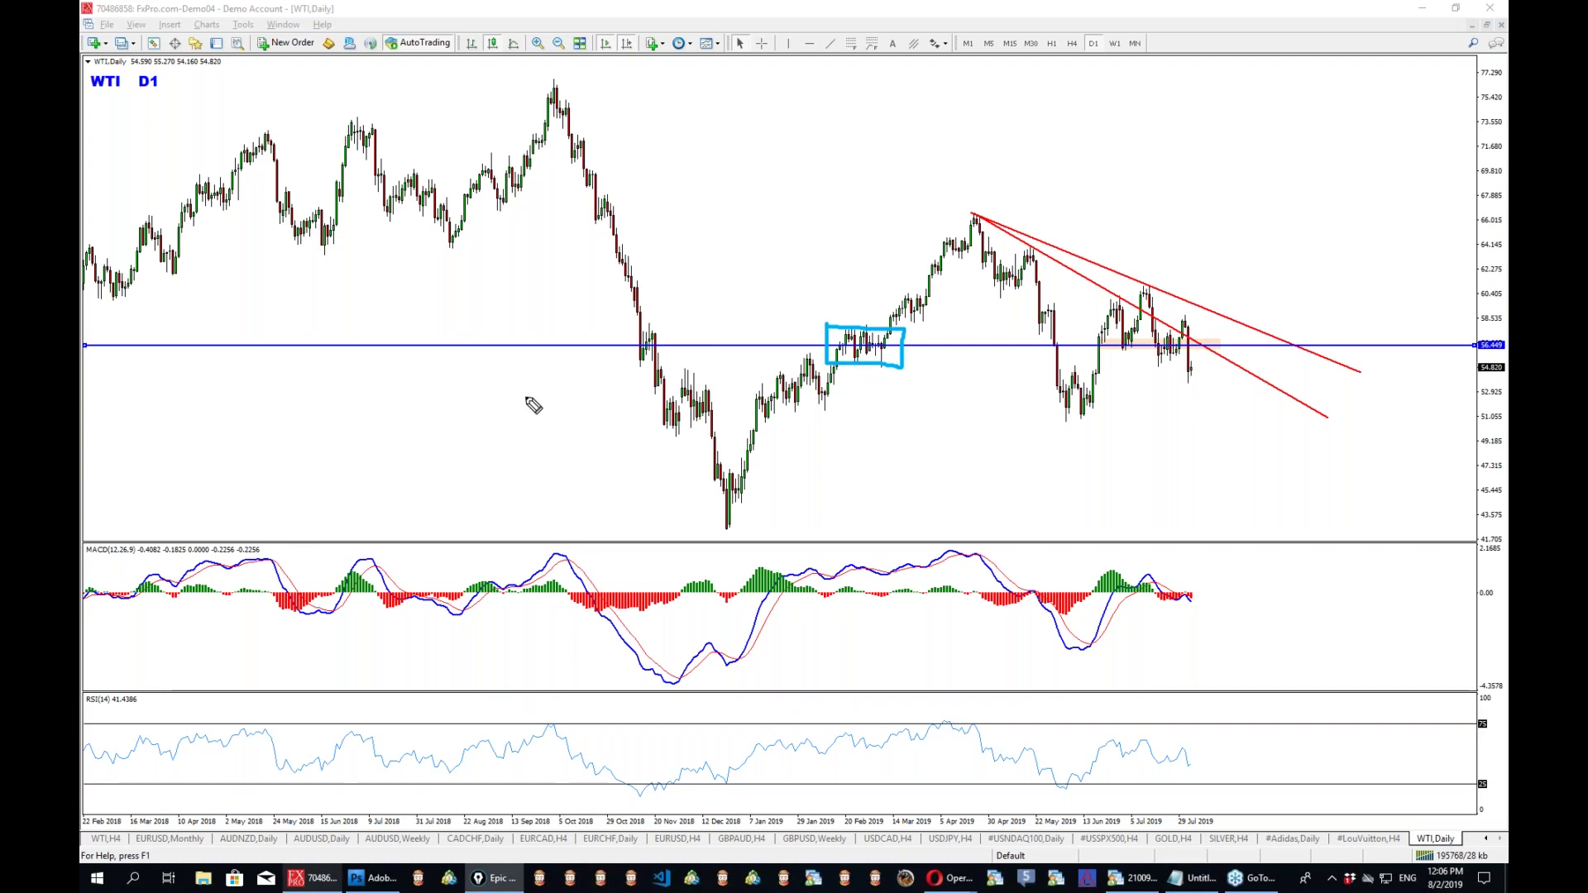
pyautogui.hotkey('ctrl', 'shift', '7')
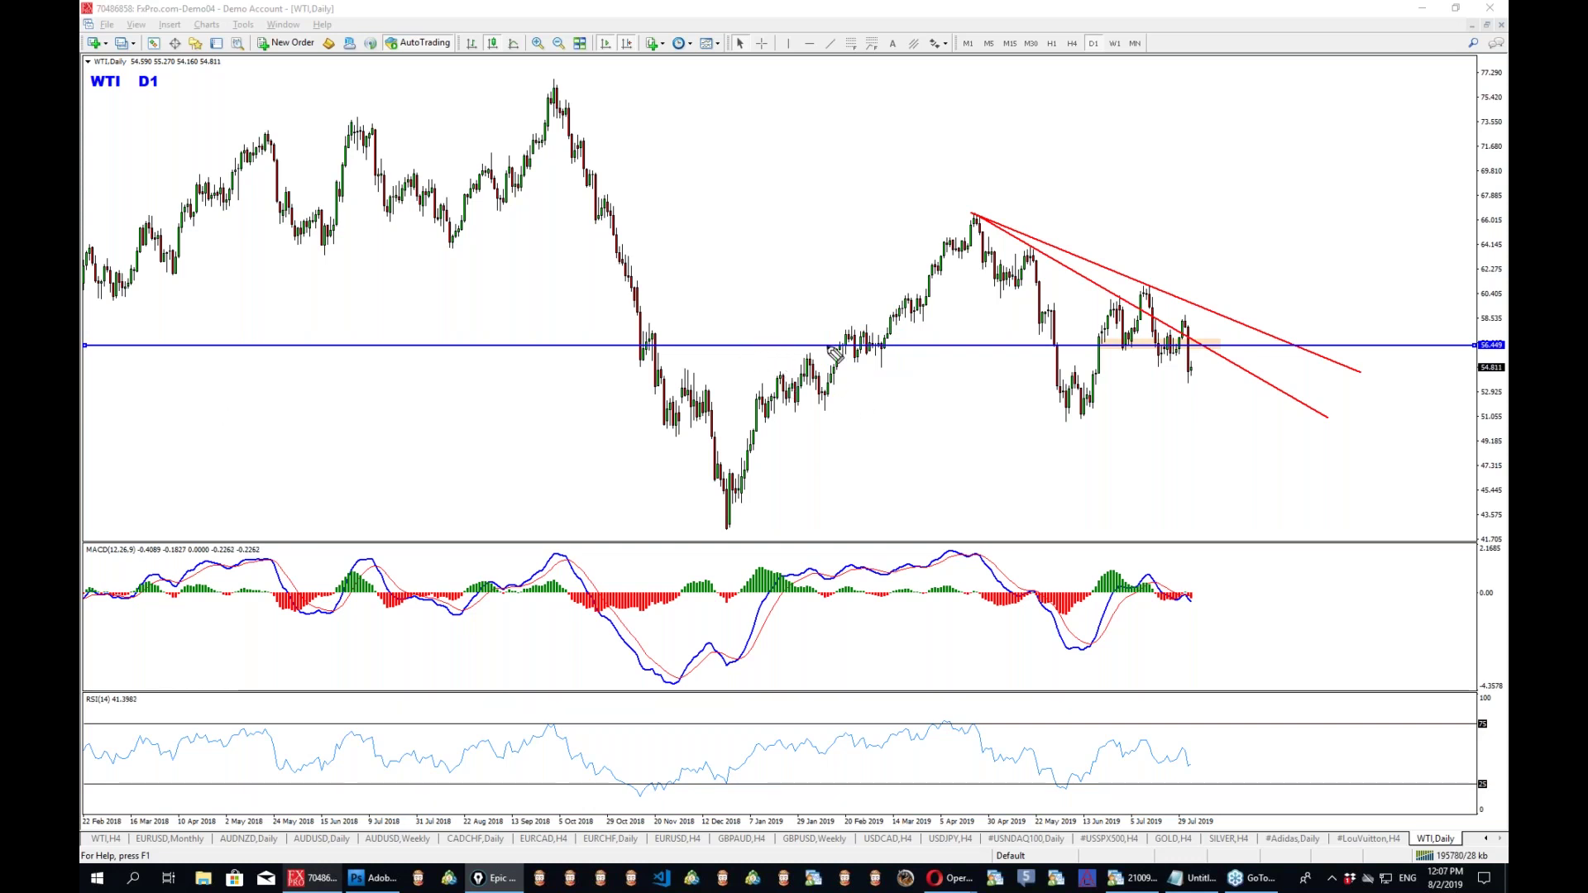
# Pen a stroke along the horizontal line through the February–March consolidation, mark the late-May drop, and clear the pen marks.
pyautogui.moveTo(910, 347); pyautogui.dragTo(813, 347)
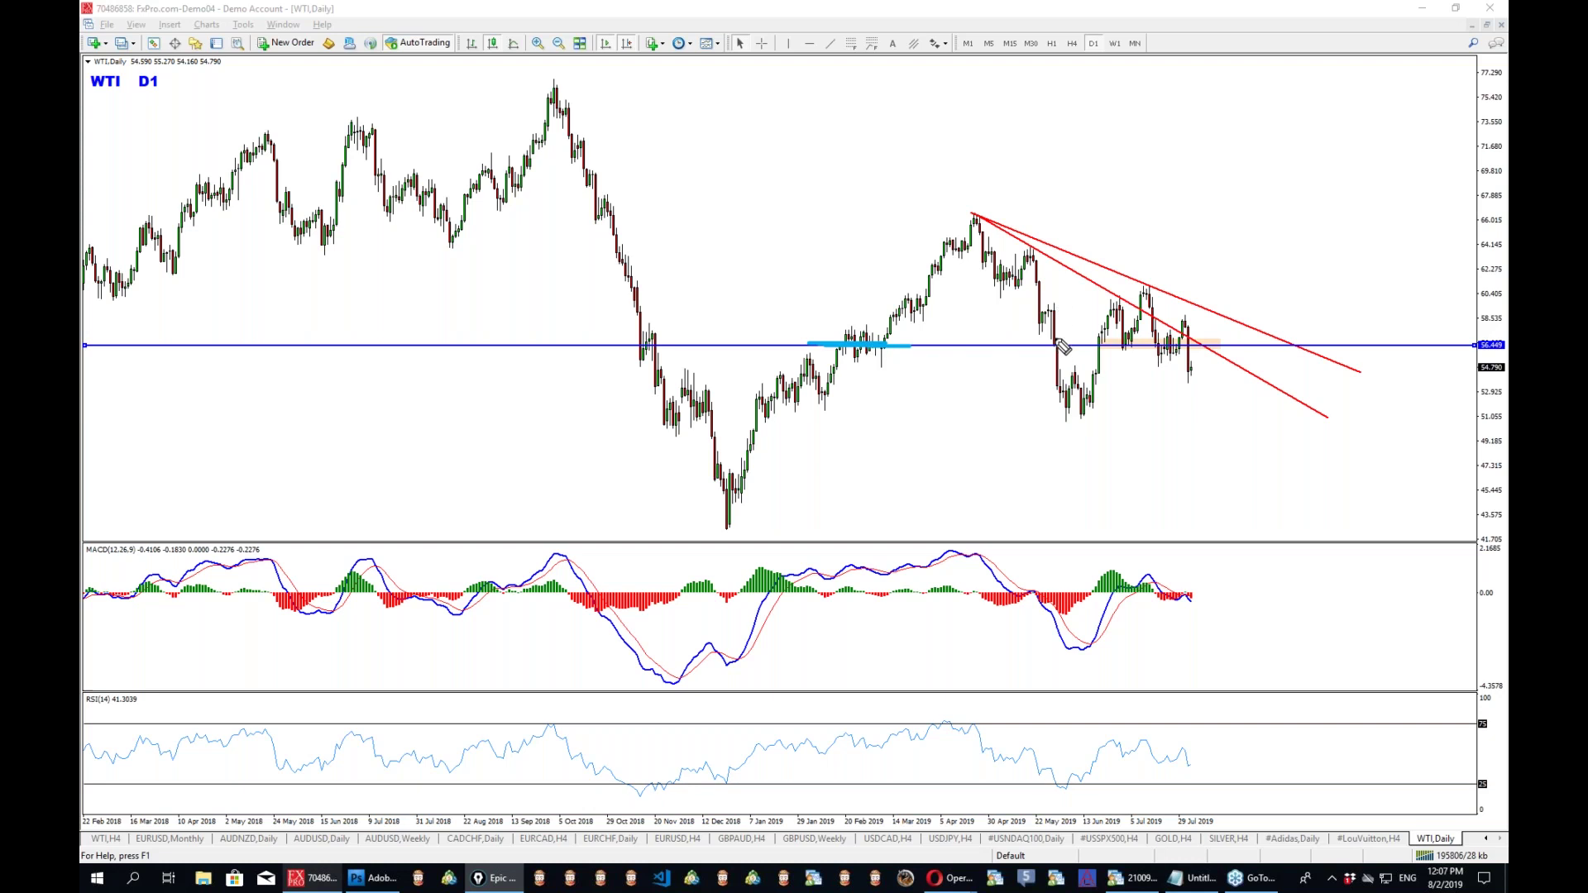
pyautogui.moveTo(1049, 298)
pyautogui.mouseDown()
pyautogui.moveTo(1067, 386)
pyautogui.moveTo(1067, 303)
pyautogui.moveTo(1048, 299)
pyautogui.mouseUp()
pyautogui.hotkey('ctrl', 'shift', '7')
# Pen the horizontal level at the late-May break, the late-June low and the July consolidation's range, and clear all pen marks.
pyautogui.moveTo(1049, 346)
pyautogui.mouseDown()
pyautogui.moveTo(1124, 344)
pyautogui.moveTo(1162, 364)
pyautogui.moveTo(1199, 333)
pyautogui.moveTo(1154, 355)
pyautogui.mouseUp()
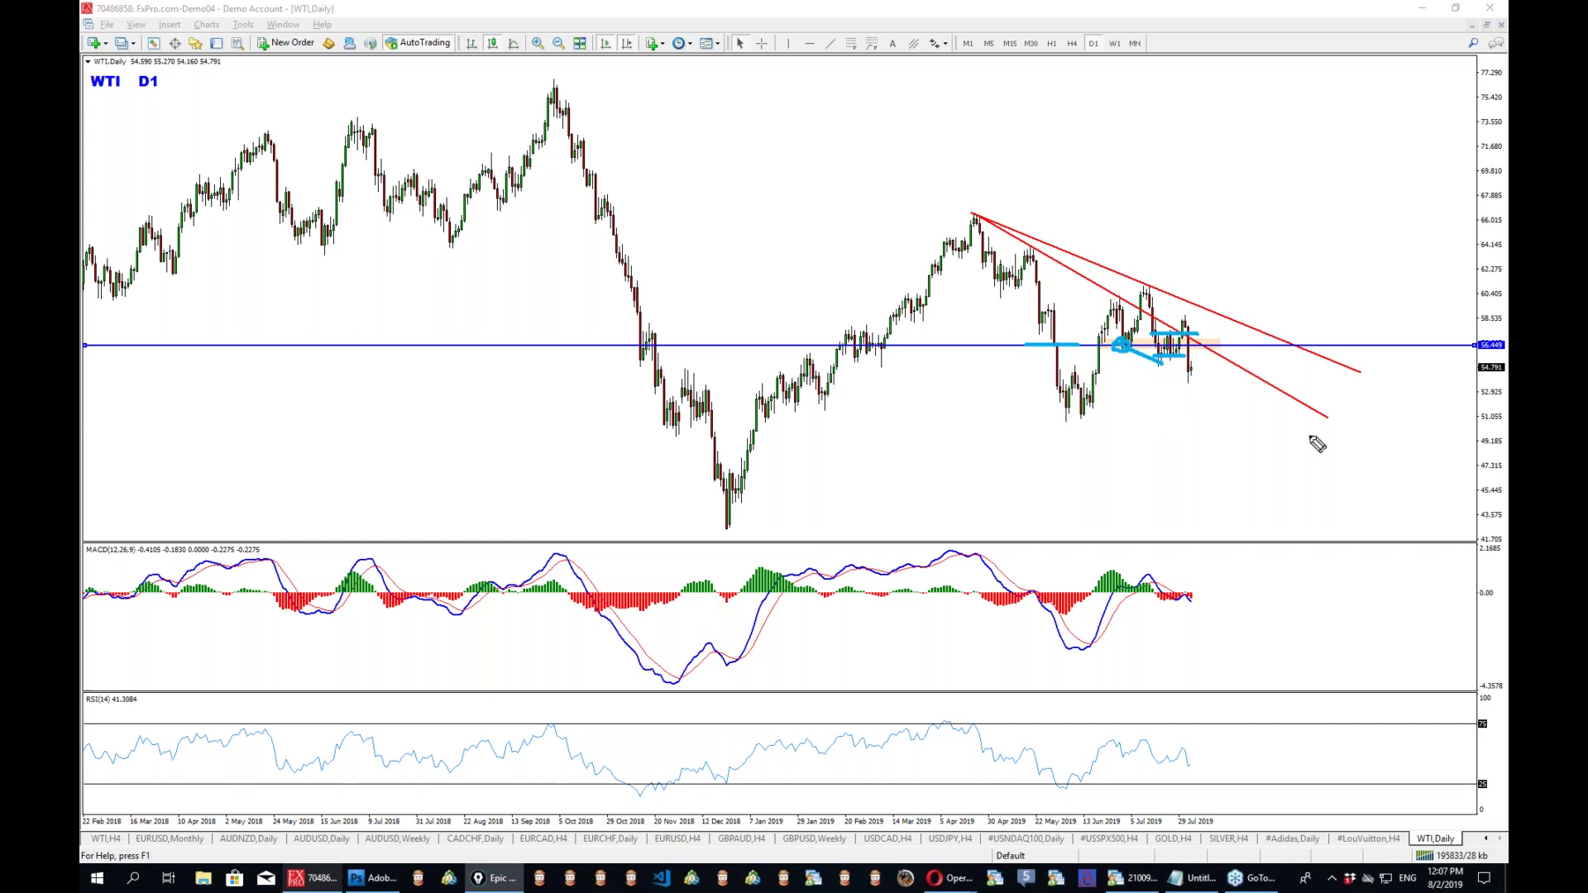
pyautogui.moveTo(1157, 347); pyautogui.dragTo(1178, 339)
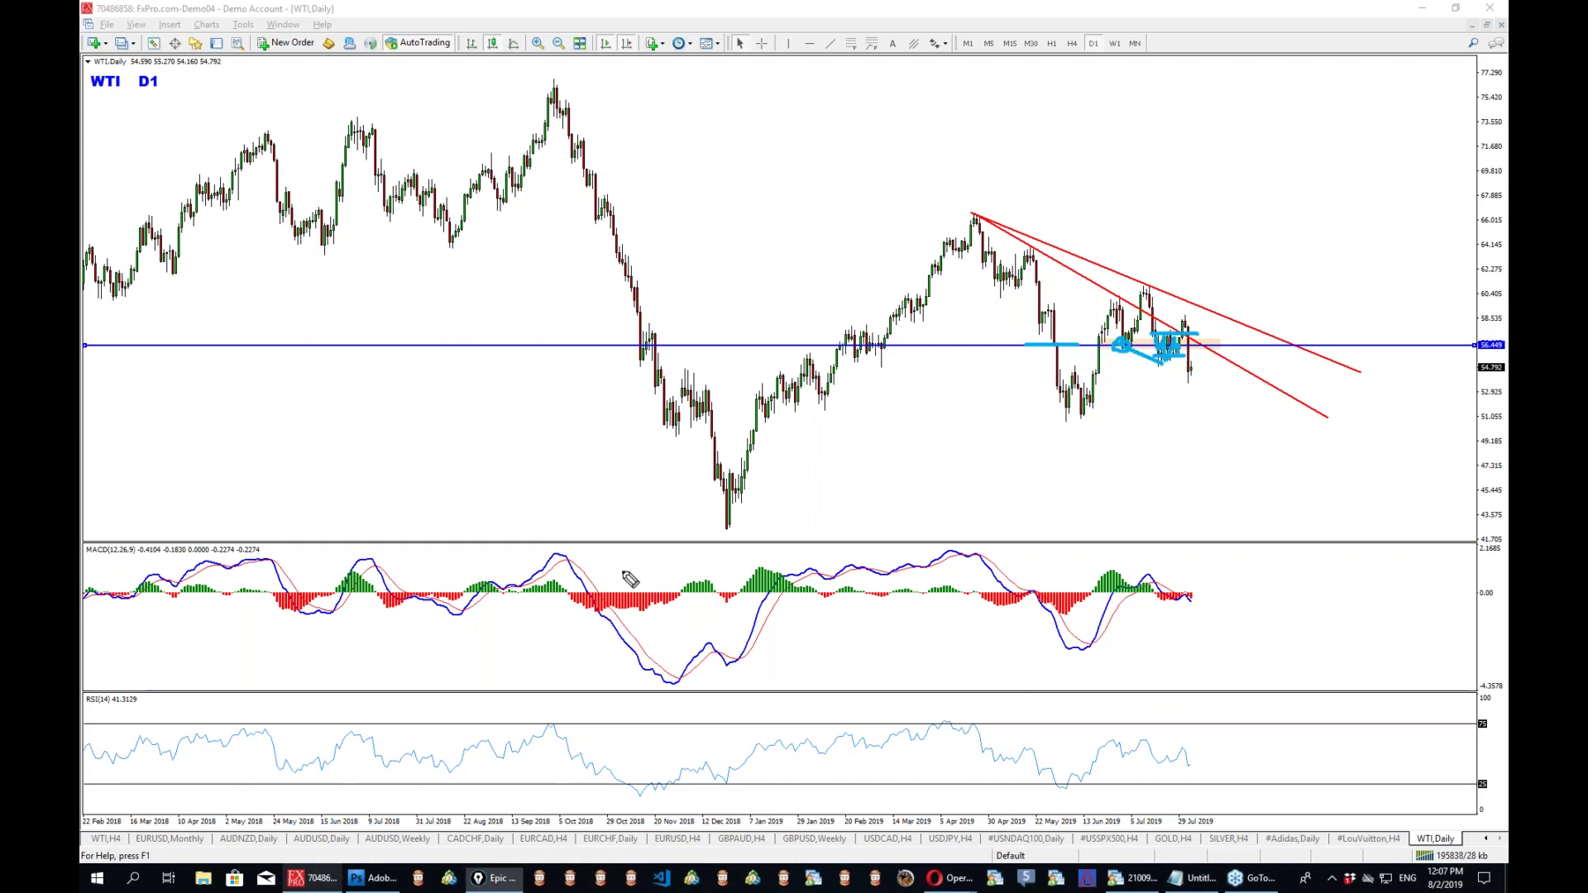
pyautogui.hotkey('ctrl', 'shift', '7')
# Pen a box around the July consolidation with its breakout and a rising arrow through the upper trend line, and clear the pen marks.
pyautogui.moveTo(1173, 335)
pyautogui.mouseDown()
pyautogui.moveTo(1153, 339)
pyautogui.moveTo(1189, 314)
pyautogui.mouseUp()
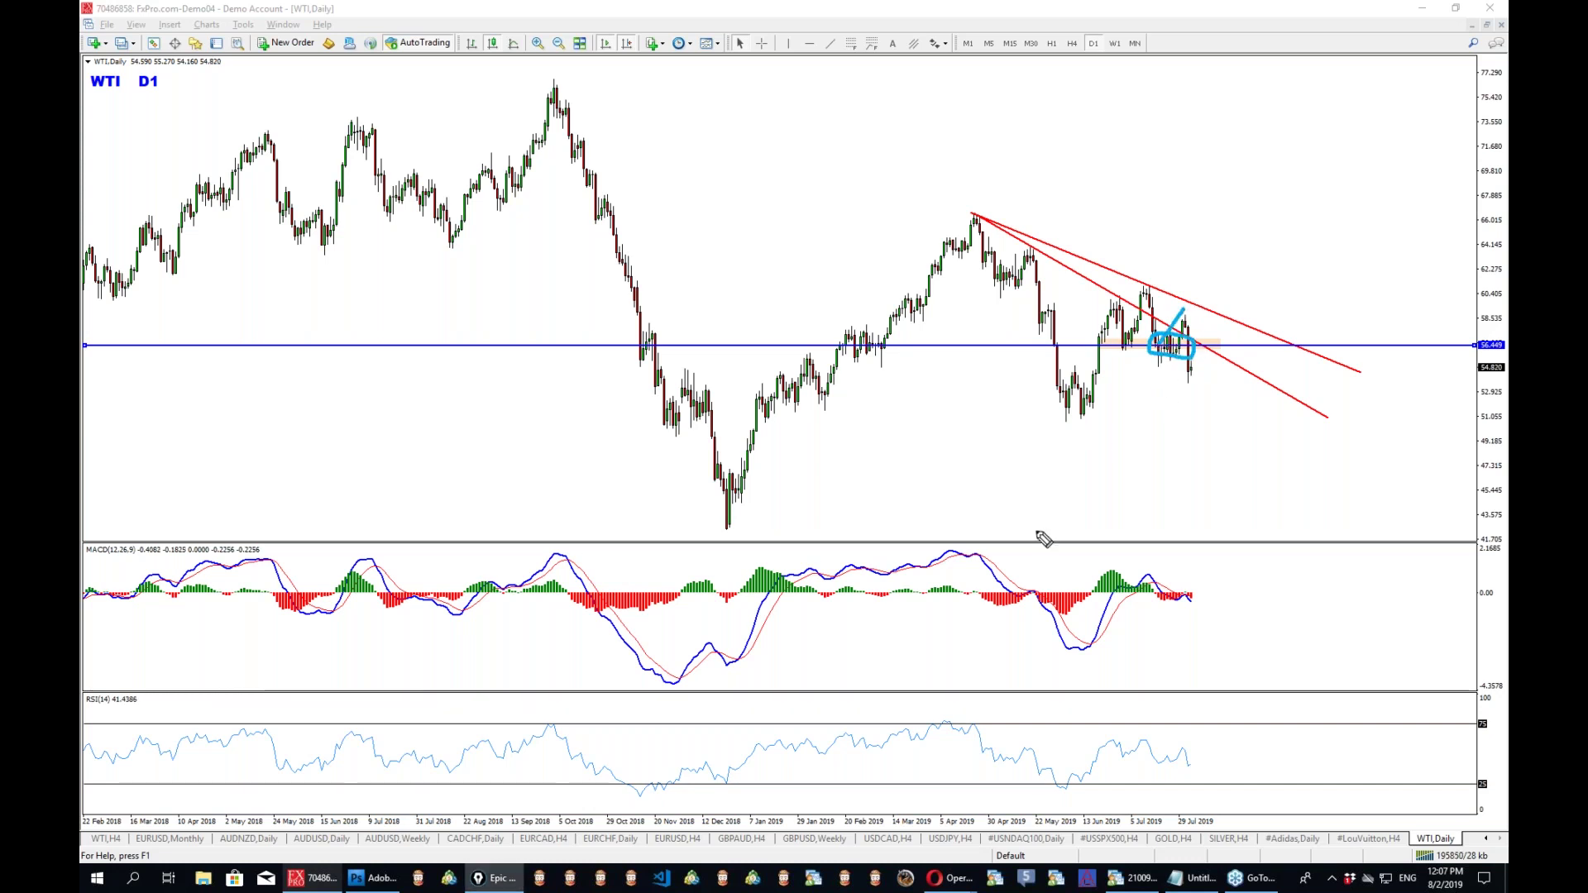
pyautogui.moveTo(1183, 312)
pyautogui.mouseDown()
pyautogui.moveTo(1191, 335)
pyautogui.moveTo(1242, 253)
pyautogui.mouseUp()
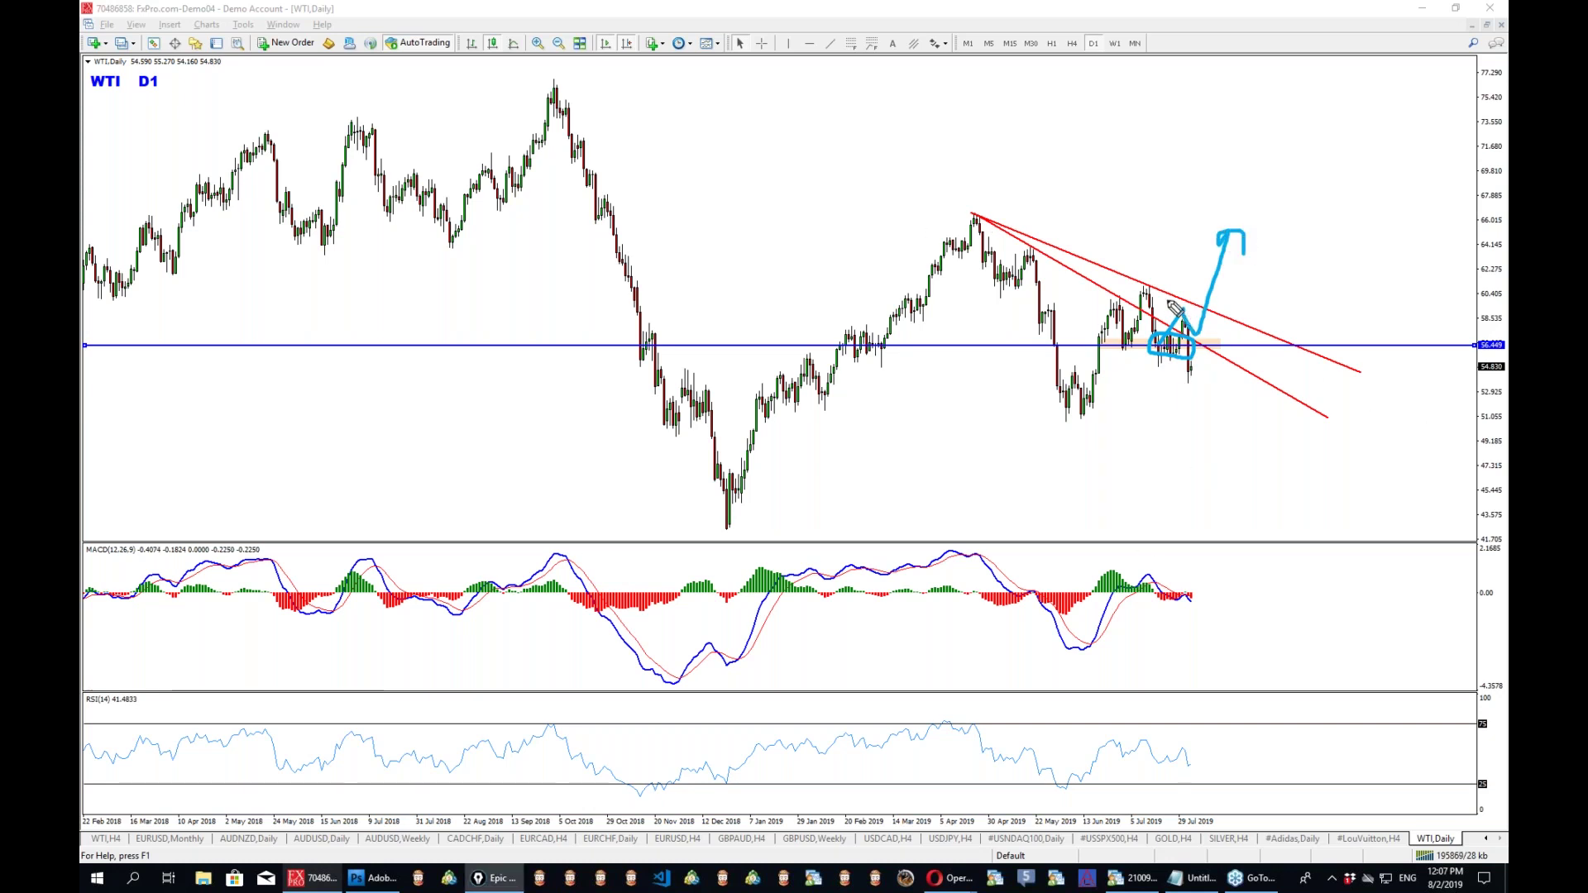
pyautogui.moveTo(1198, 282); pyautogui.dragTo(1166, 337)
pyautogui.moveTo(1172, 302); pyautogui.dragTo(1199, 322)
pyautogui.hotkey('ctrl', 'shift', '7')
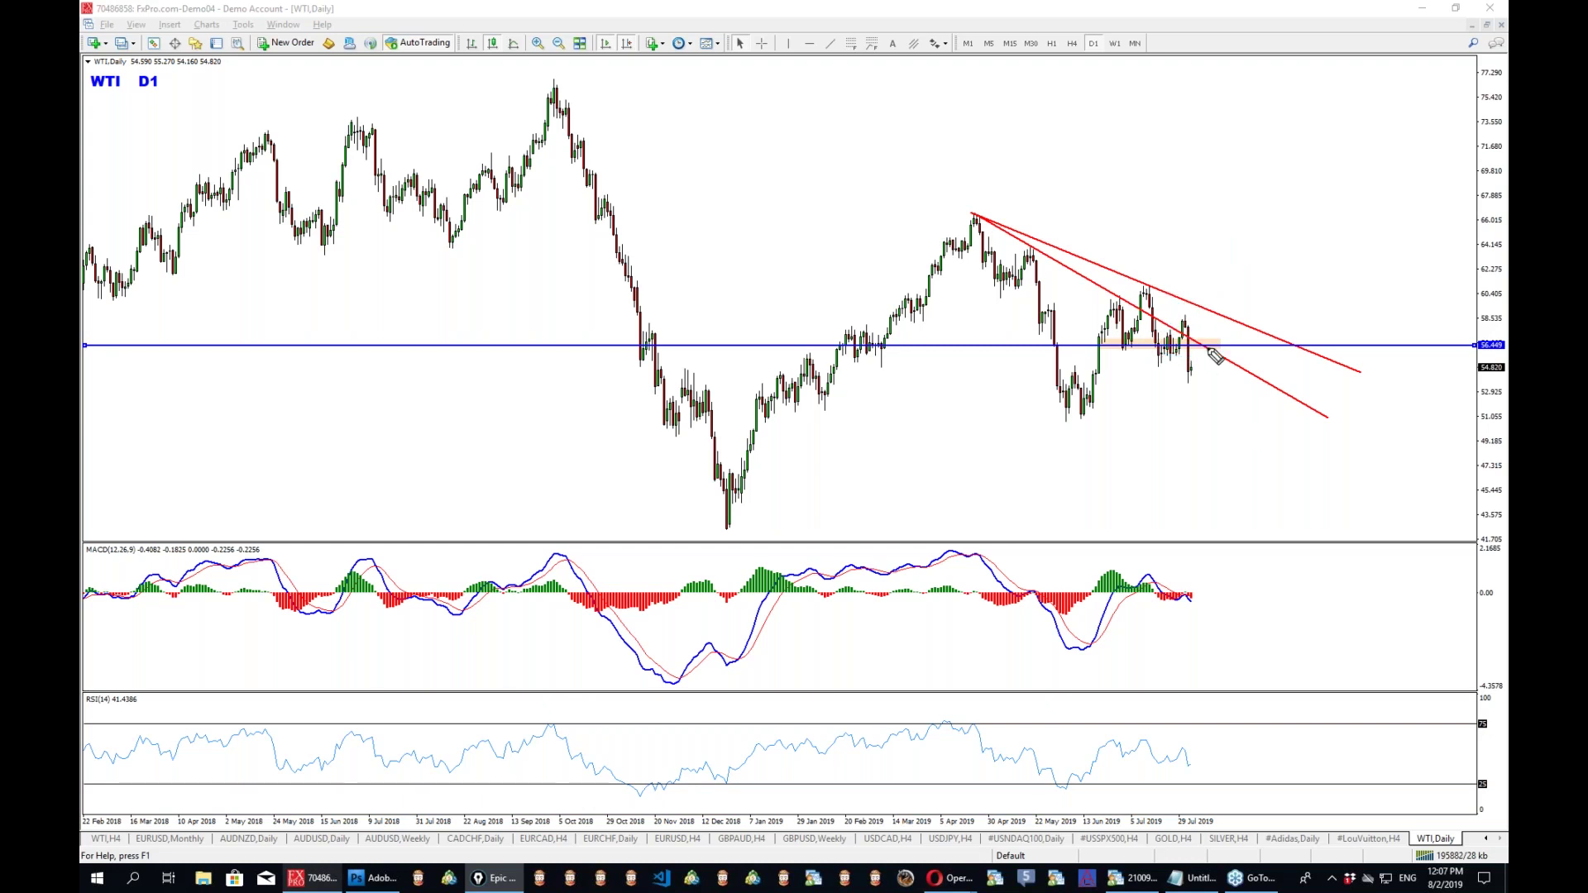
# Pen the latest drop and pullback, a large down arrow, a stroke along the horizontal level, and a down arrow continuing below the latest candles.
pyautogui.moveTo(1183, 316)
pyautogui.mouseDown()
pyautogui.moveTo(1193, 382)
pyautogui.moveTo(1214, 352)
pyautogui.mouseUp()
pyautogui.moveTo(1308, 104); pyautogui.dragTo(1319, 192)
pyautogui.moveTo(1294, 170); pyautogui.dragTo(1360, 155)
pyautogui.moveTo(1071, 341); pyautogui.dragTo(1435, 340)
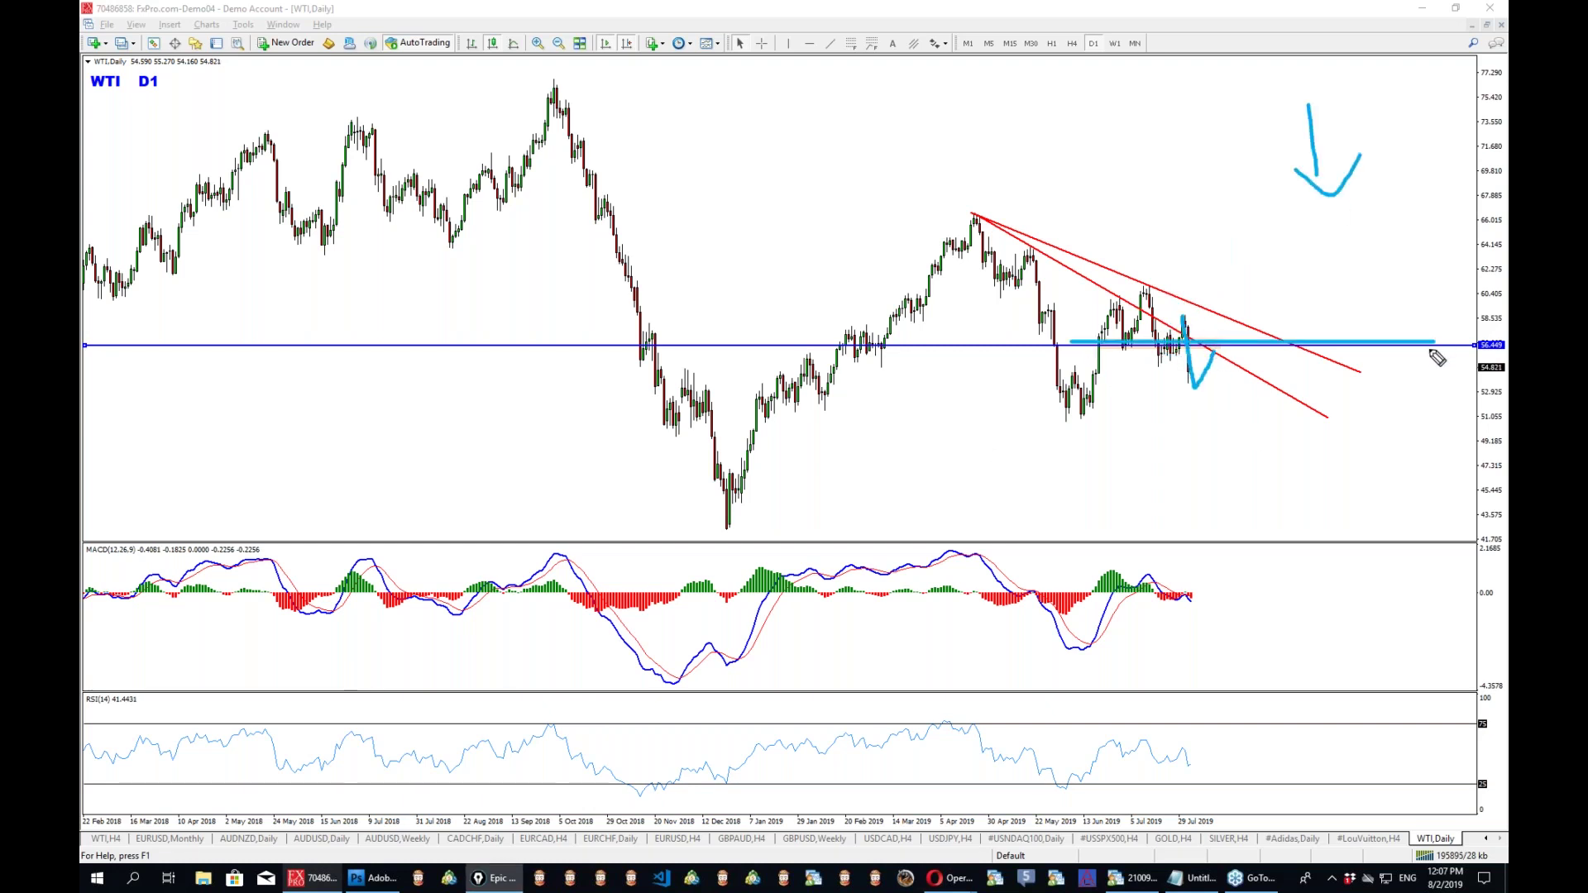
pyautogui.moveTo(1178, 386); pyautogui.dragTo(1236, 429)
pyautogui.moveTo(1227, 432); pyautogui.dragTo(1256, 423)
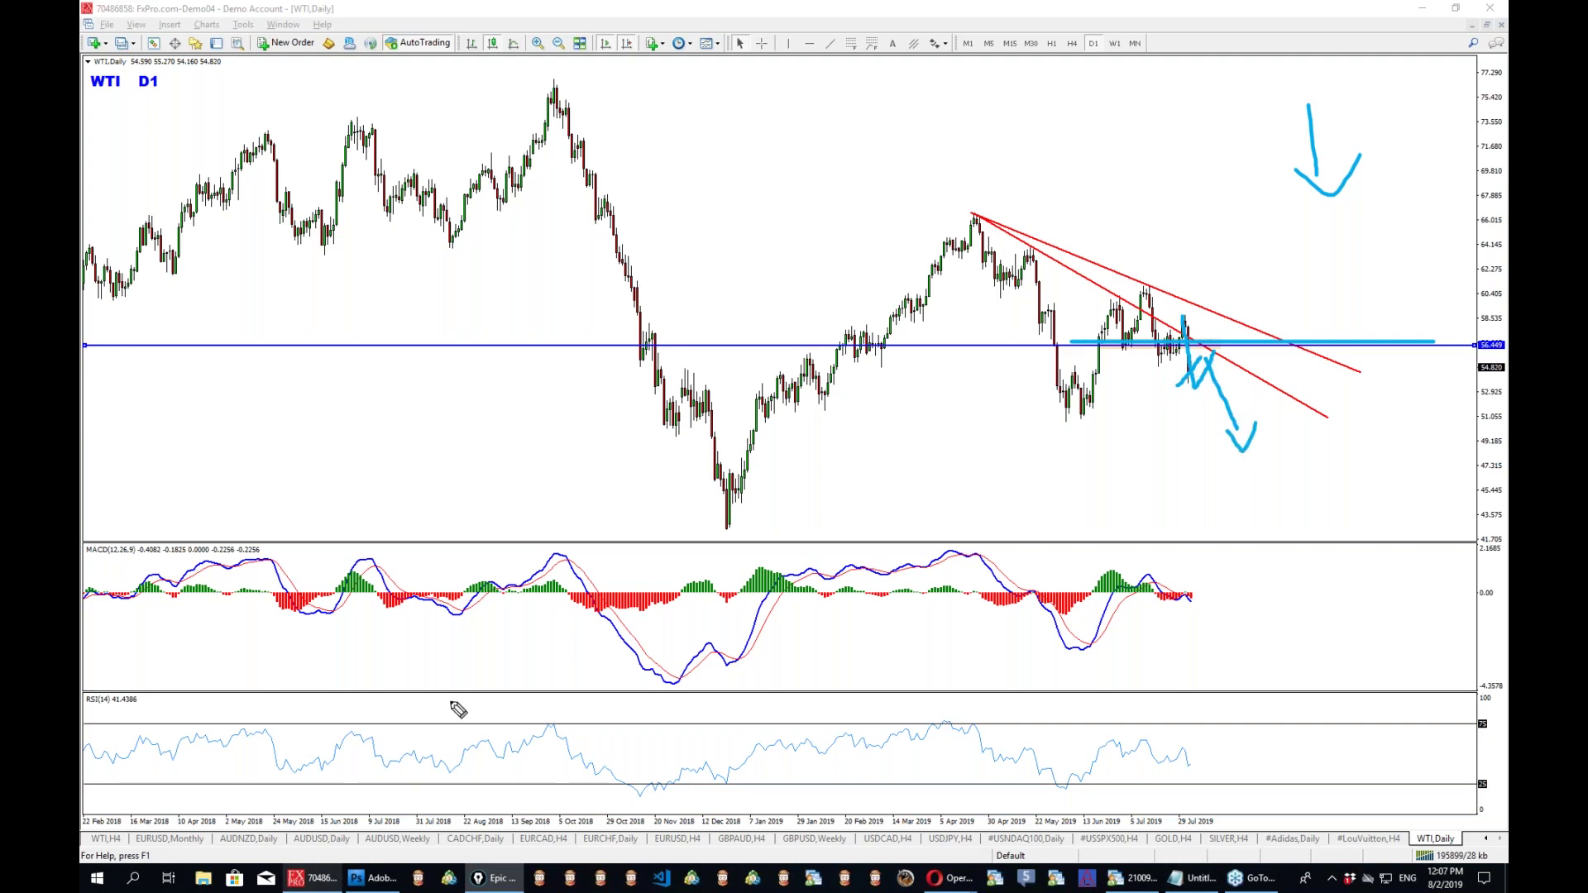